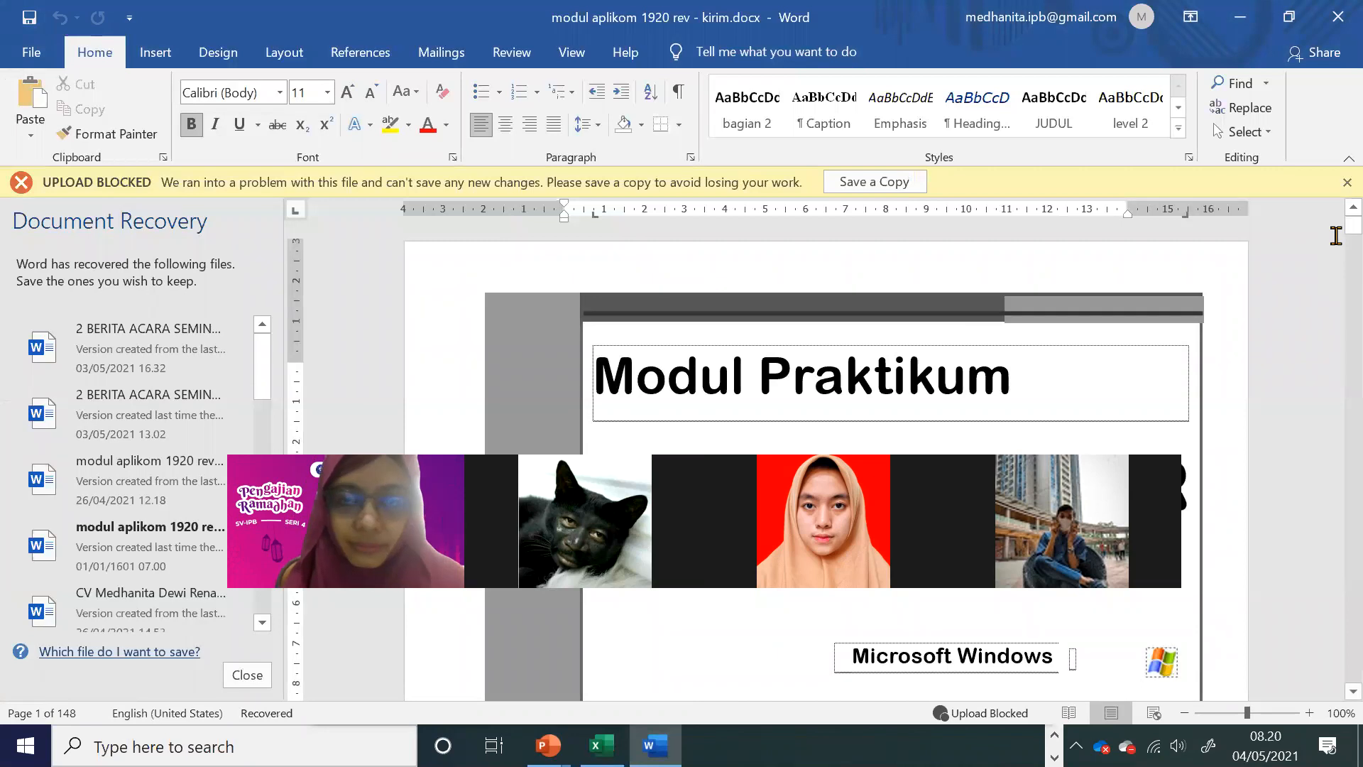
Step: Search the document for "finansial" and go to the FUNGSI-FUNGSI FINANSIAL section from its table of contents entry
key(ctrl+f)
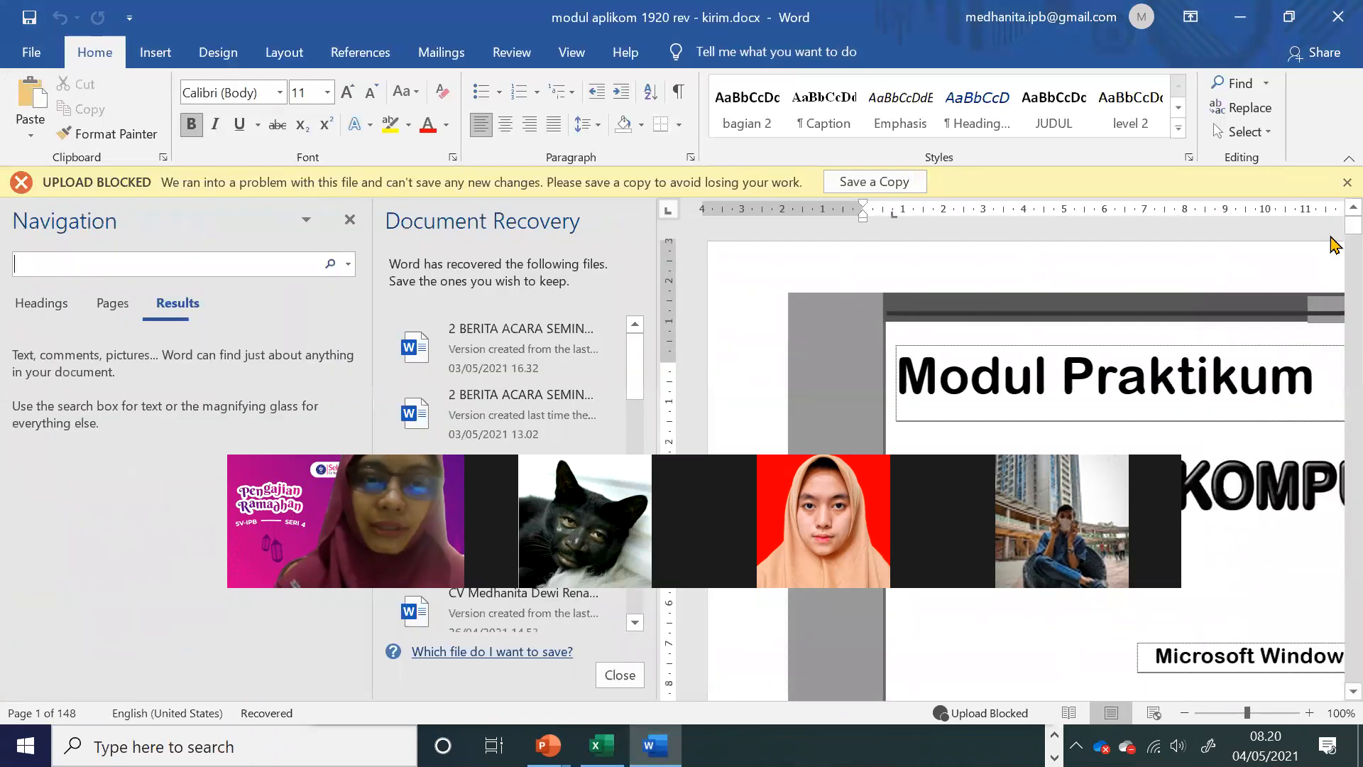
text(fin)
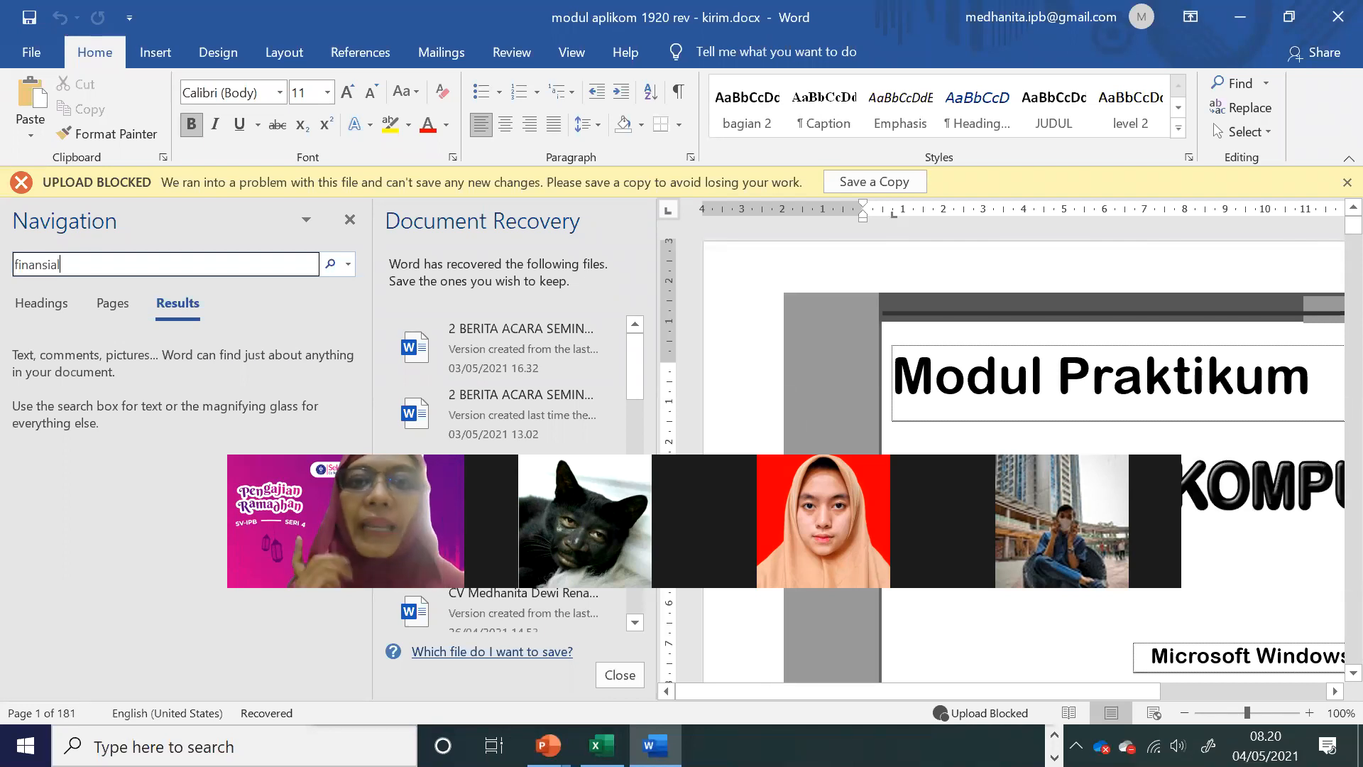
text(ansial)
key(Return)
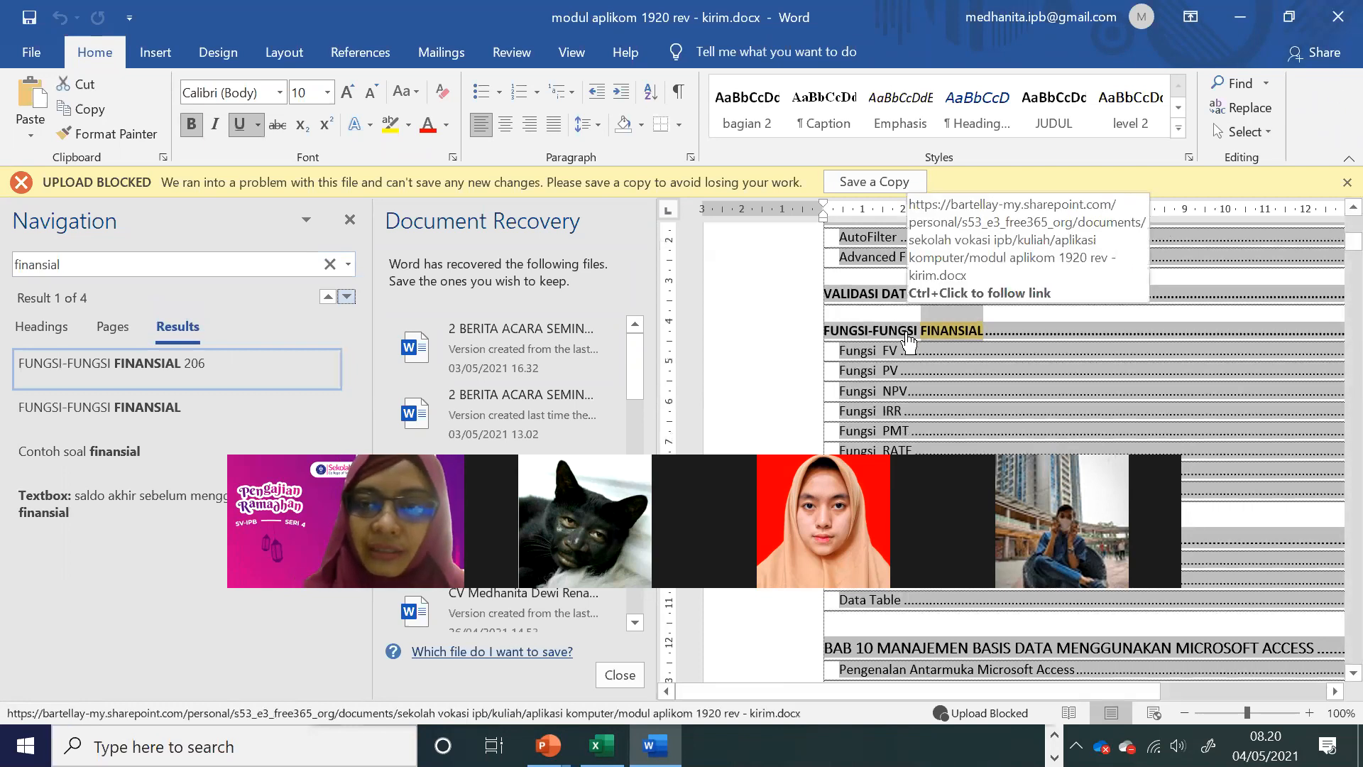
ctrl+click(904, 330)
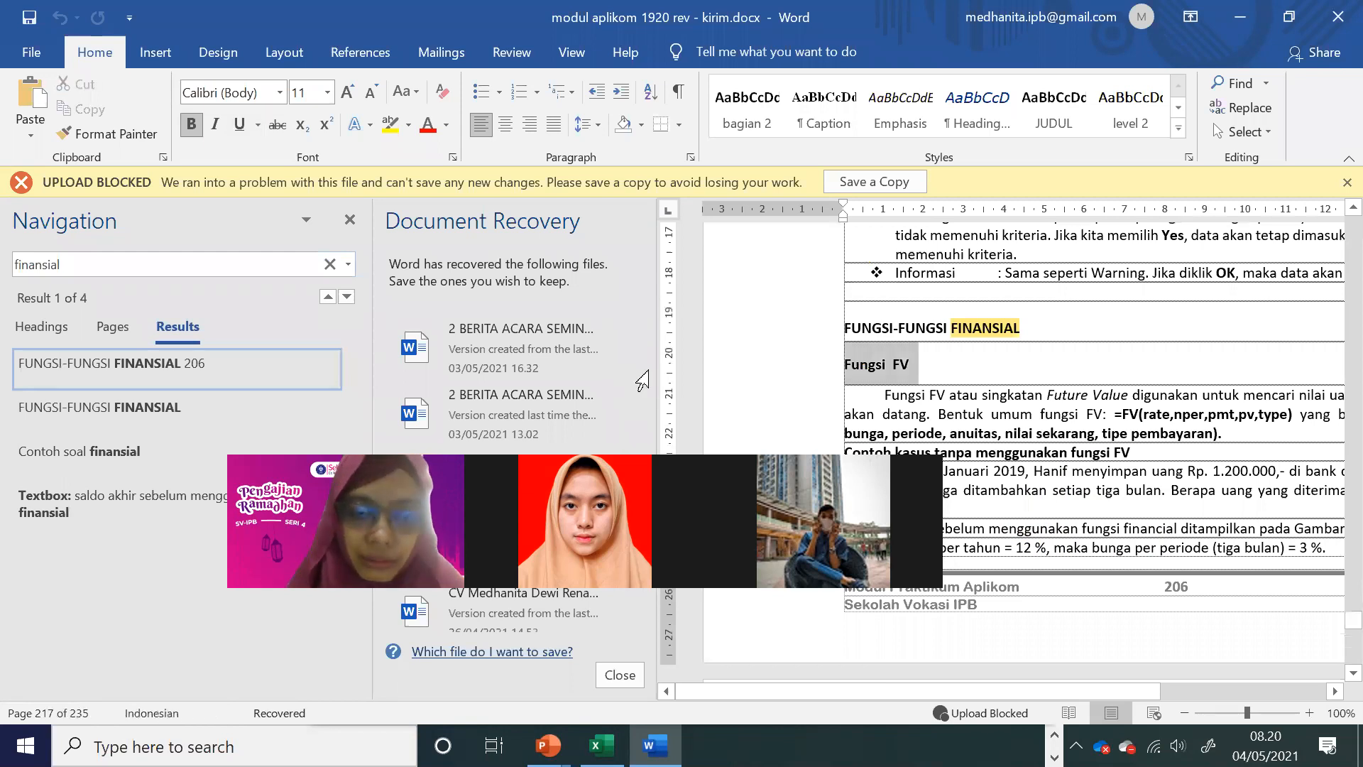
Step: Close the Document Recovery and Navigation panes, keeping recovered files for later viewing, and enlarge the document view to 140%
click(457, 301)
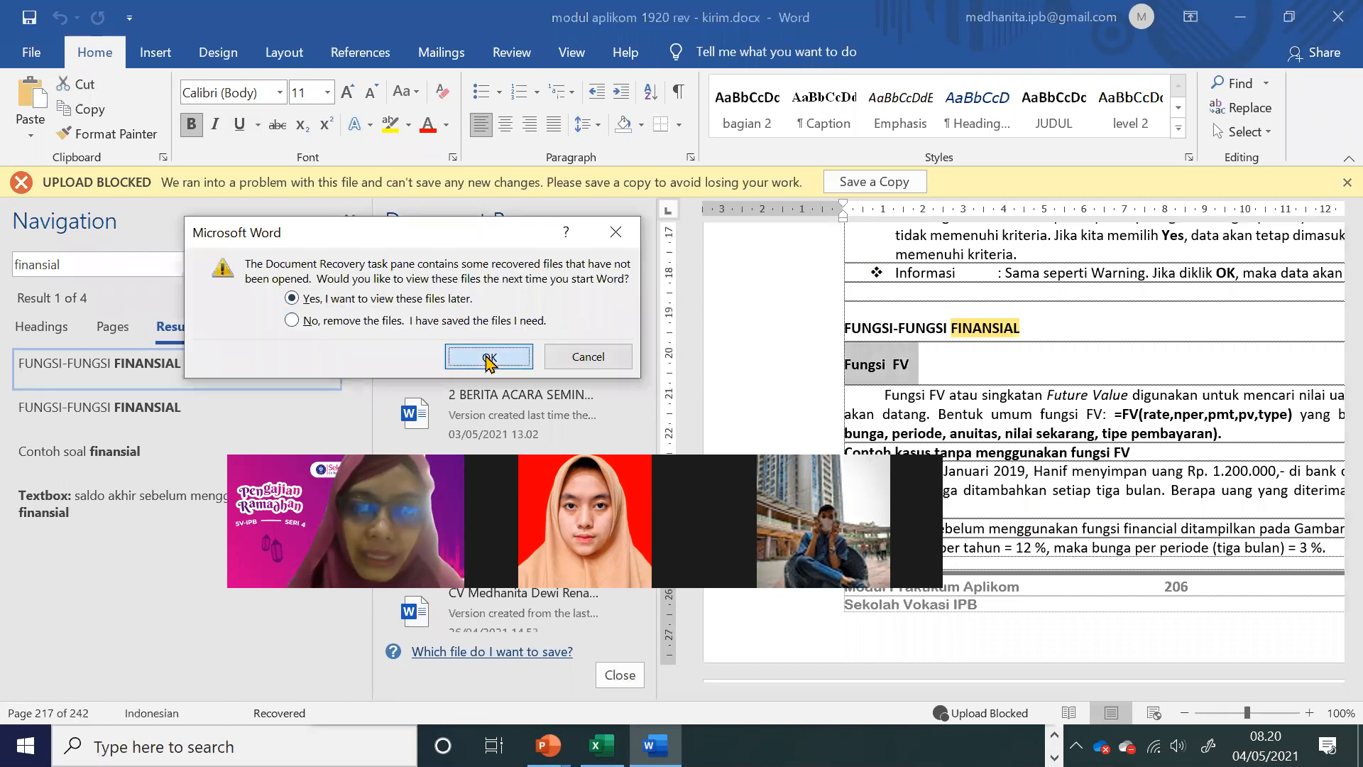
click(488, 359)
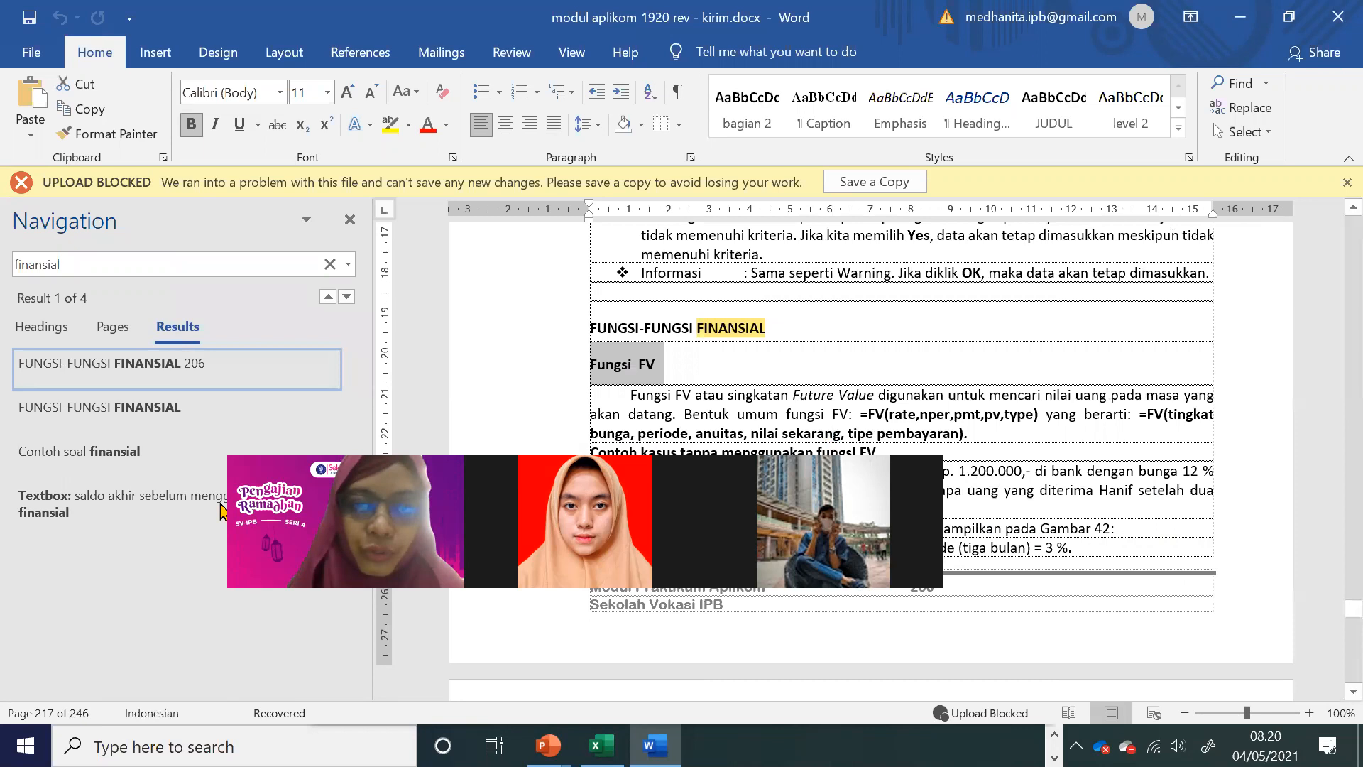
click(1309, 712)
click(1309, 712)
click(1309, 712)
click(1309, 712)
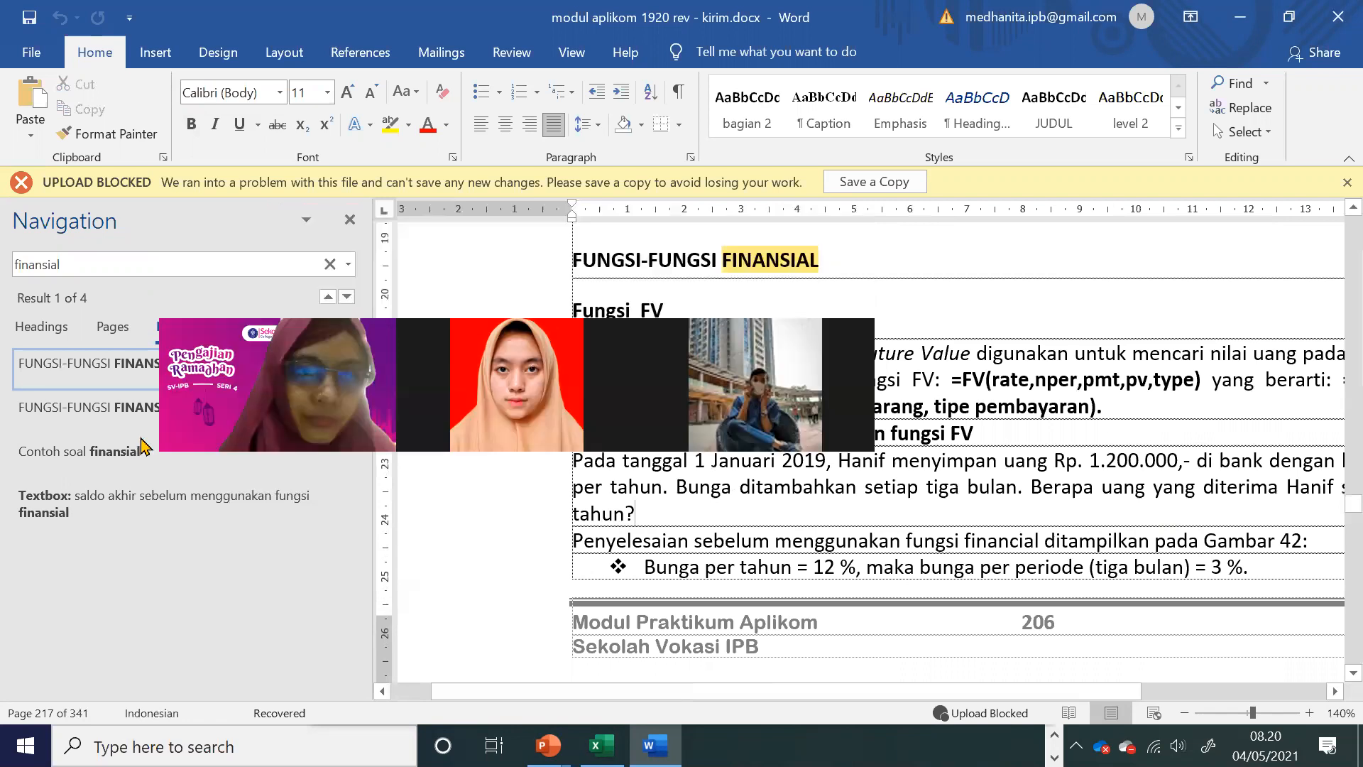
click(349, 220)
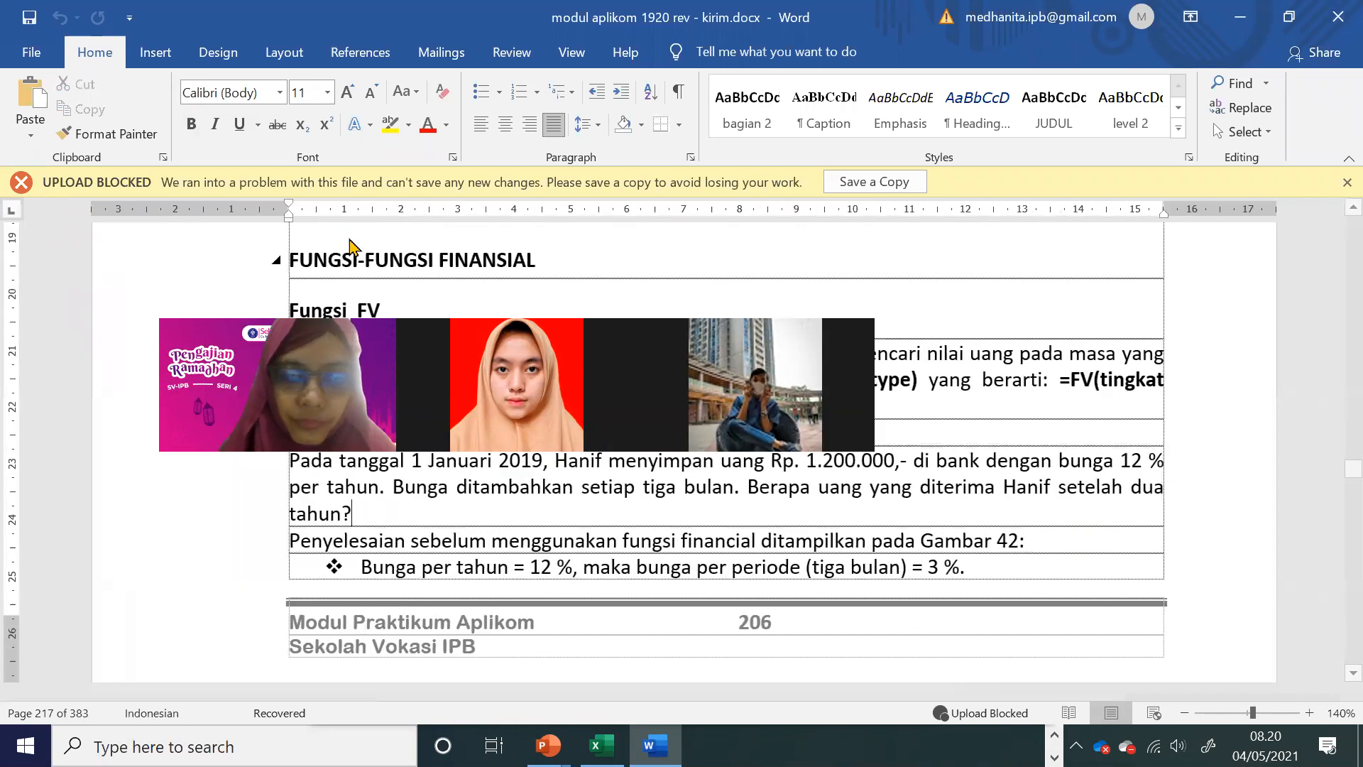
scroll(734, 555, down, 5)
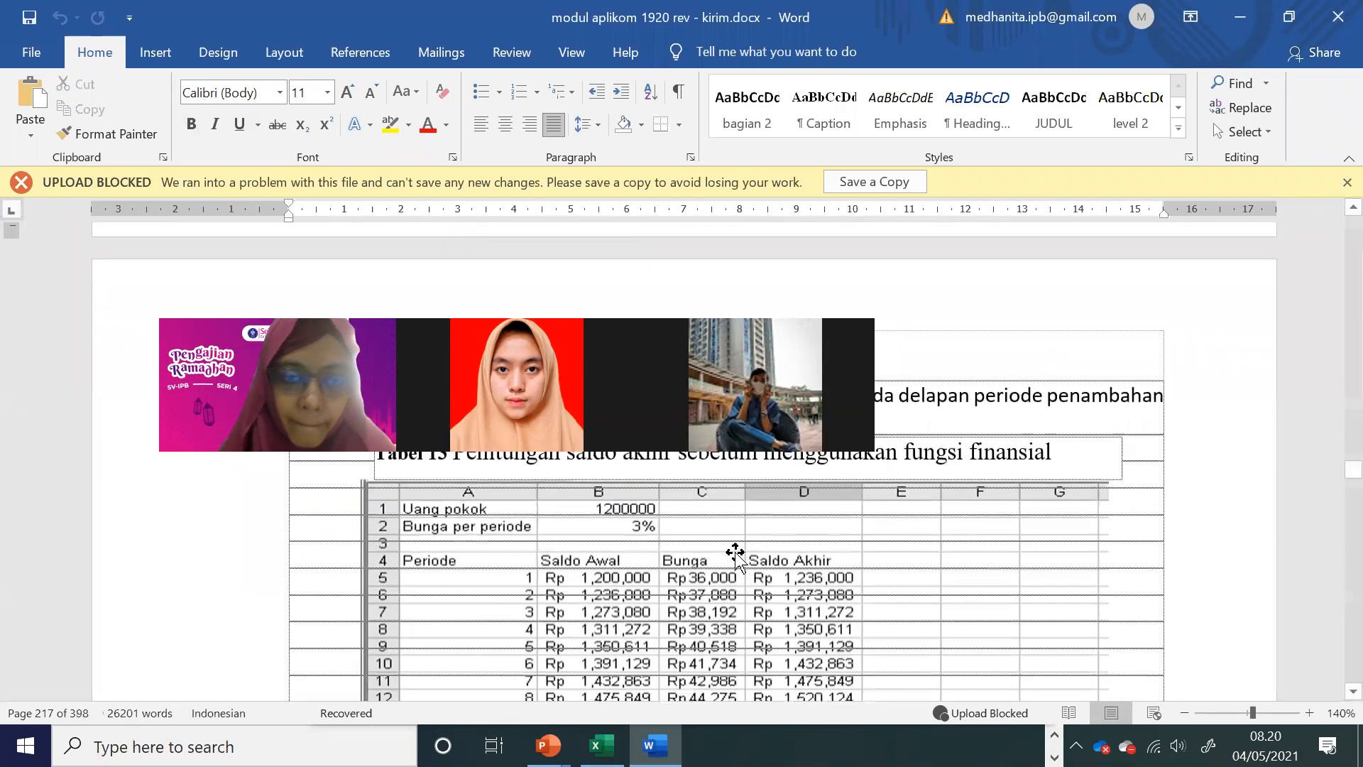
Step: In the Excel workbook, enter the label "uang pokok" in A1 with 1200000 in B1, widening column A to fit
key(alt+Tab)
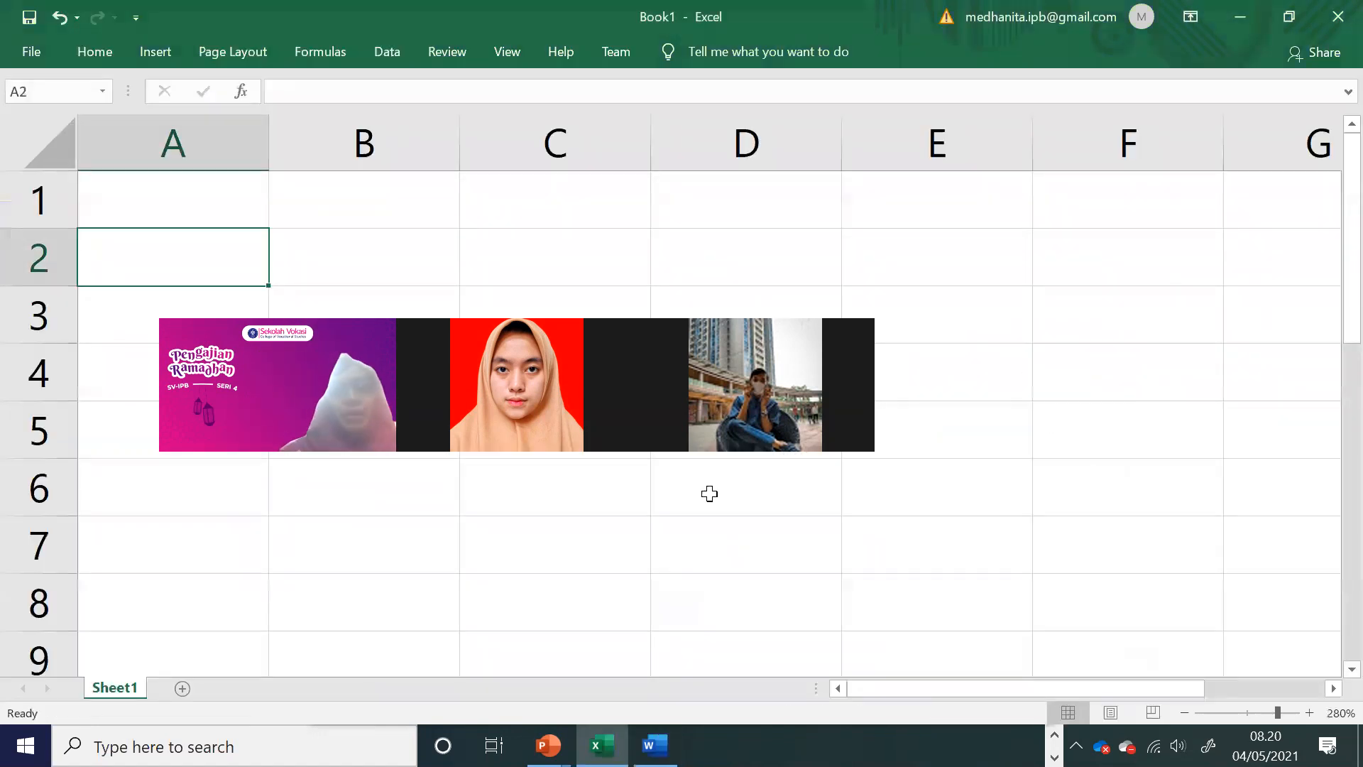
click(225, 201)
text(uang )
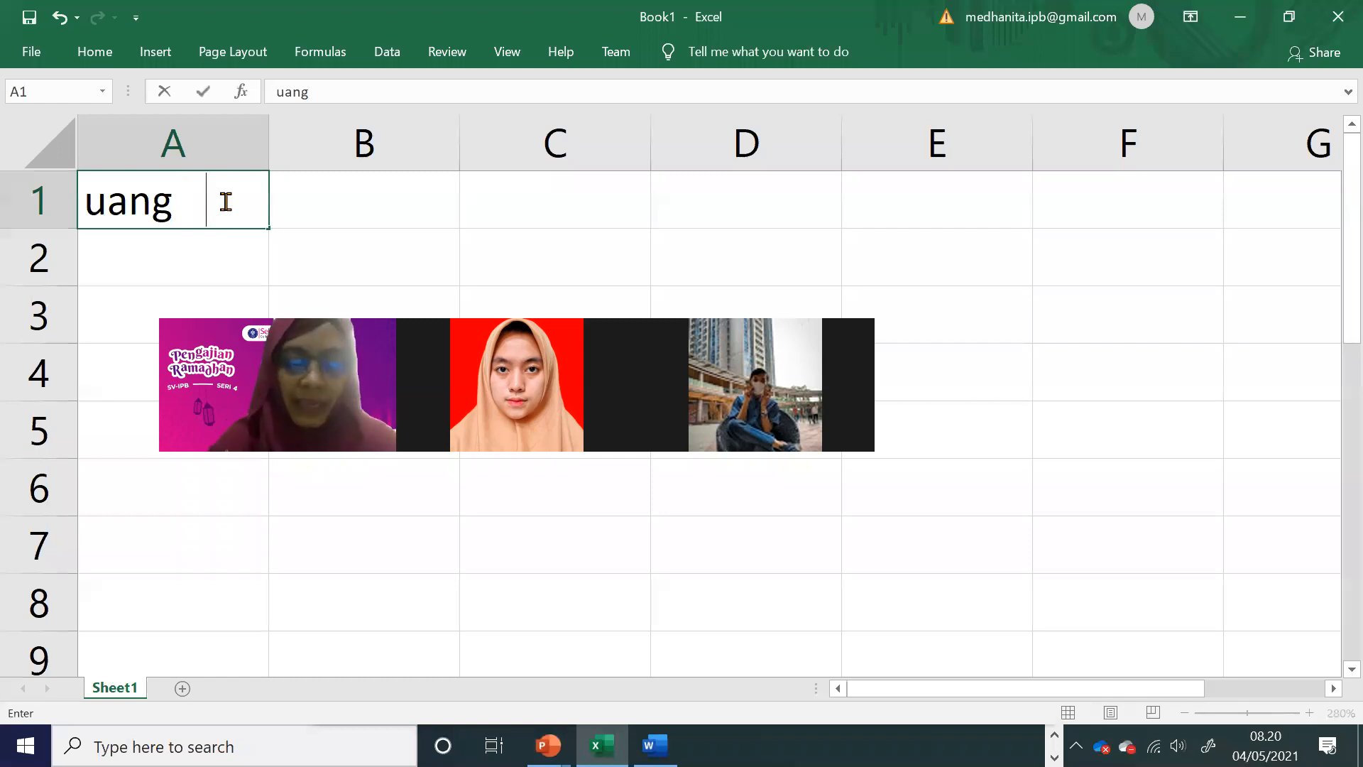
text(pokok)
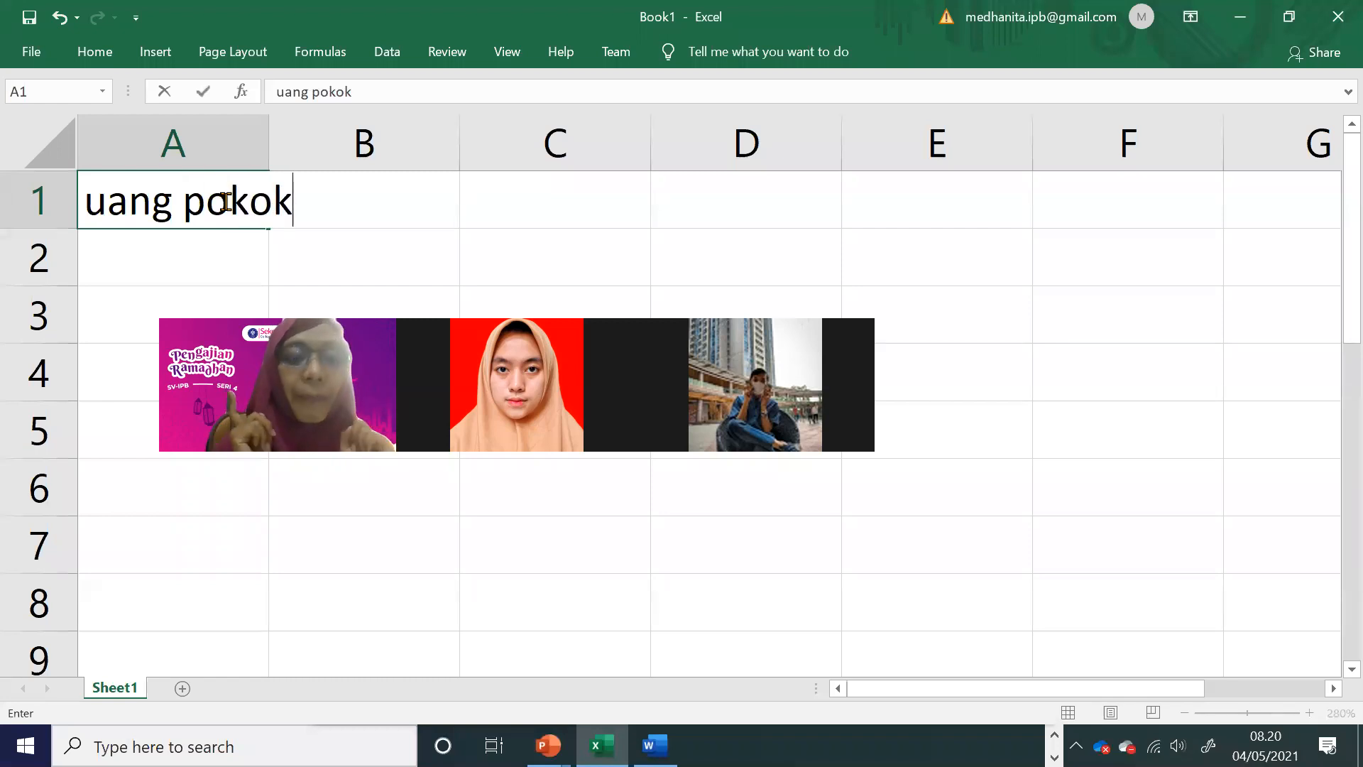
key(Return)
drag(270, 144, 310, 148)
click(347, 204)
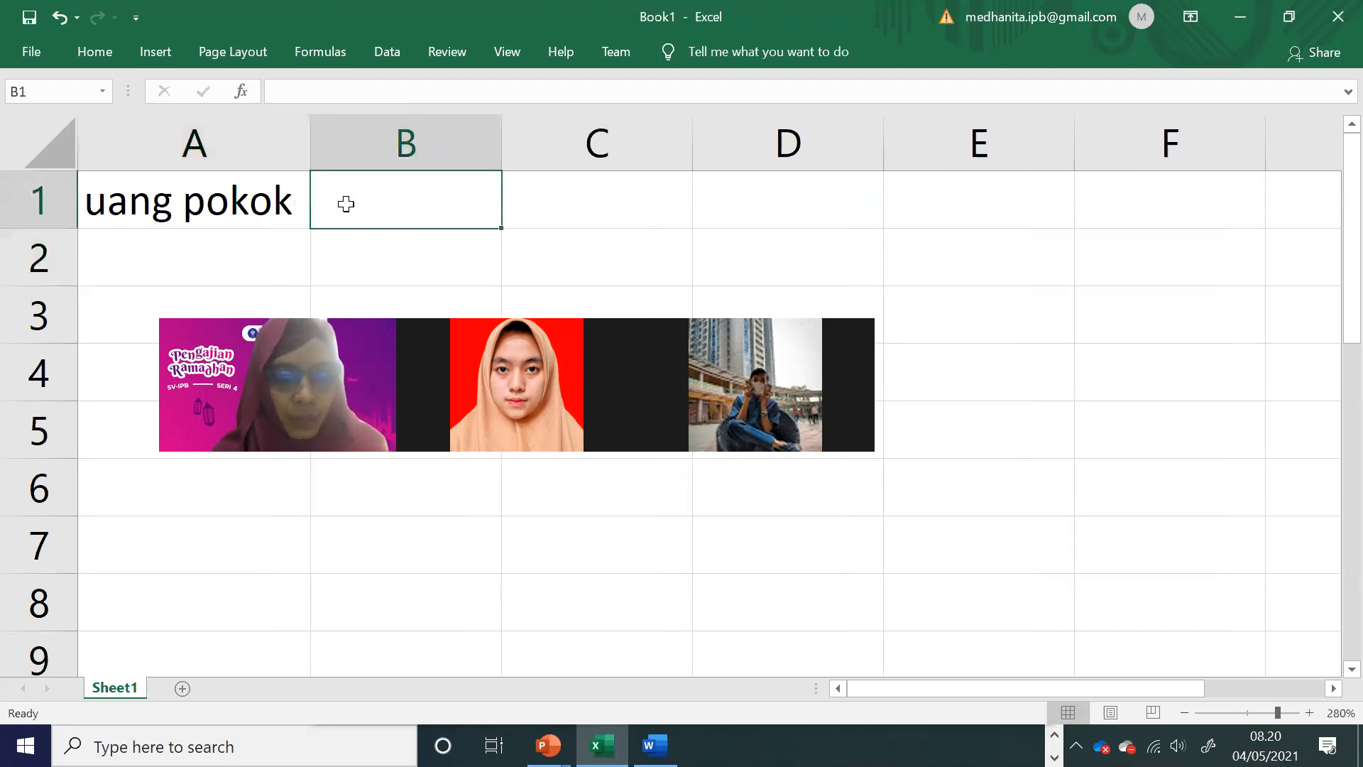
text(120000)
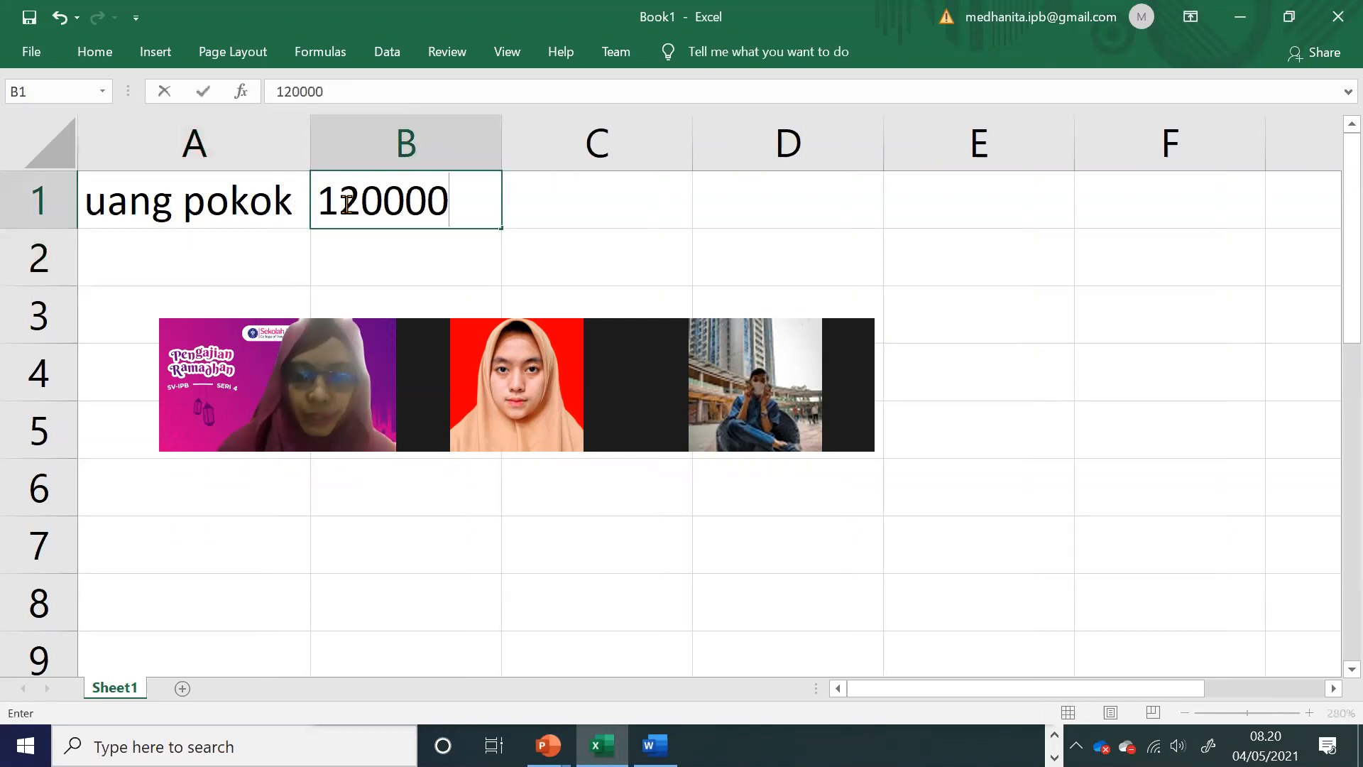
text(0)
key(Return)
Step: Enter the label "bunga" in A2 and the rate 3% in B2
key(Left)
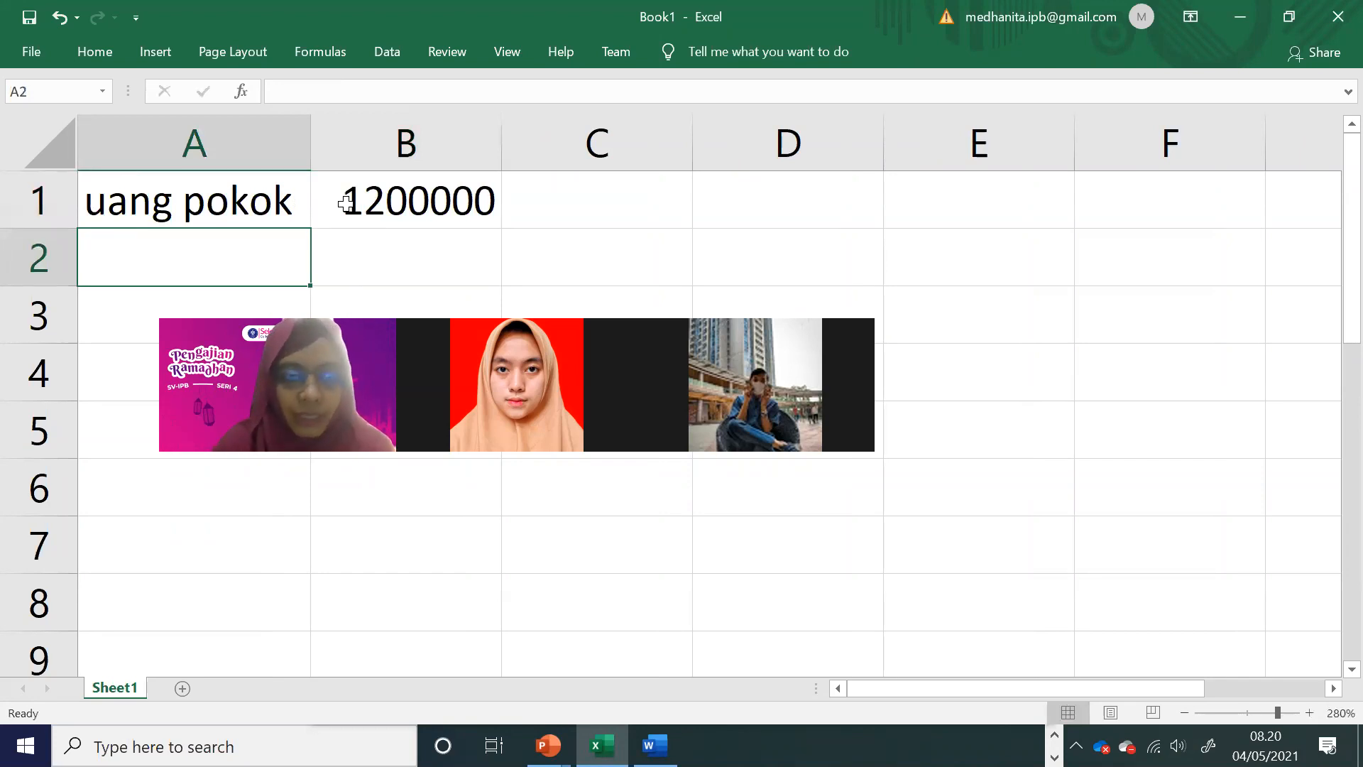
text(bunga)
key(Tab)
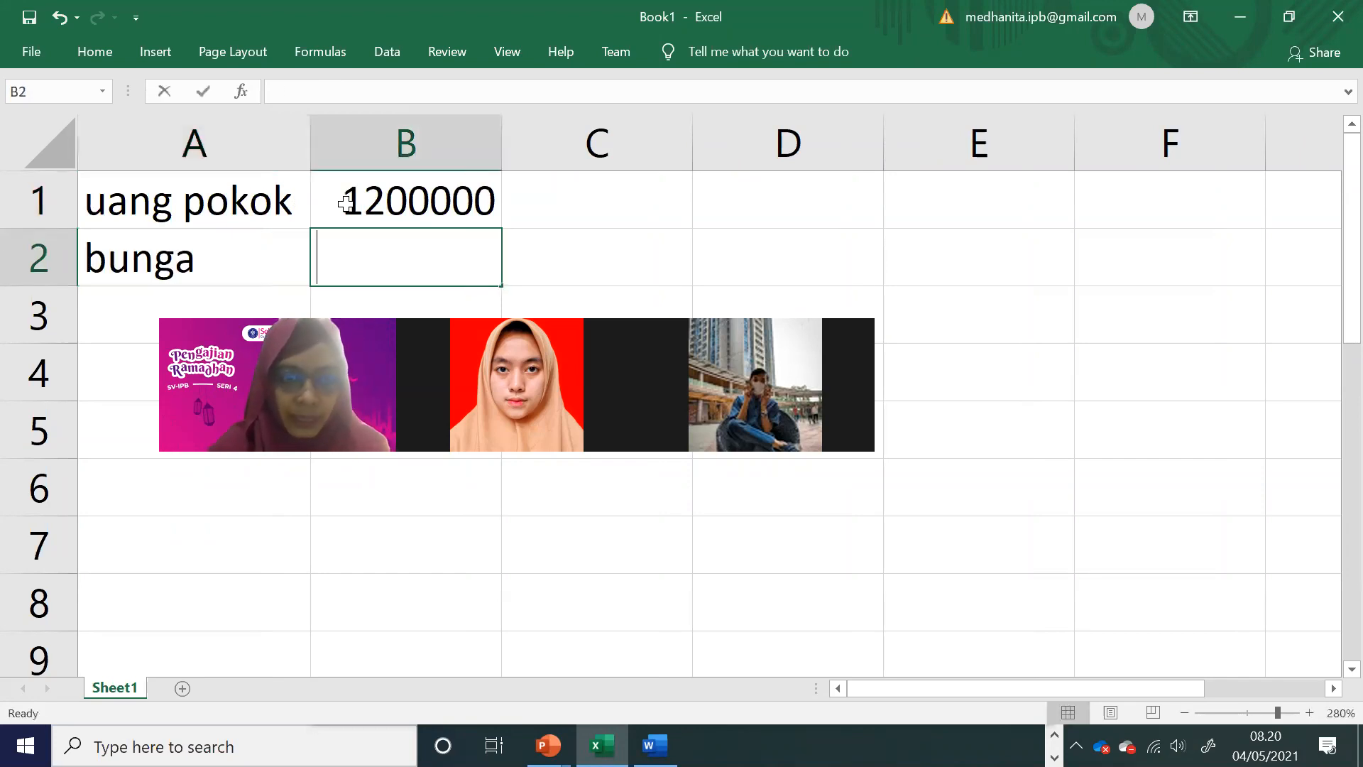
text(3%)
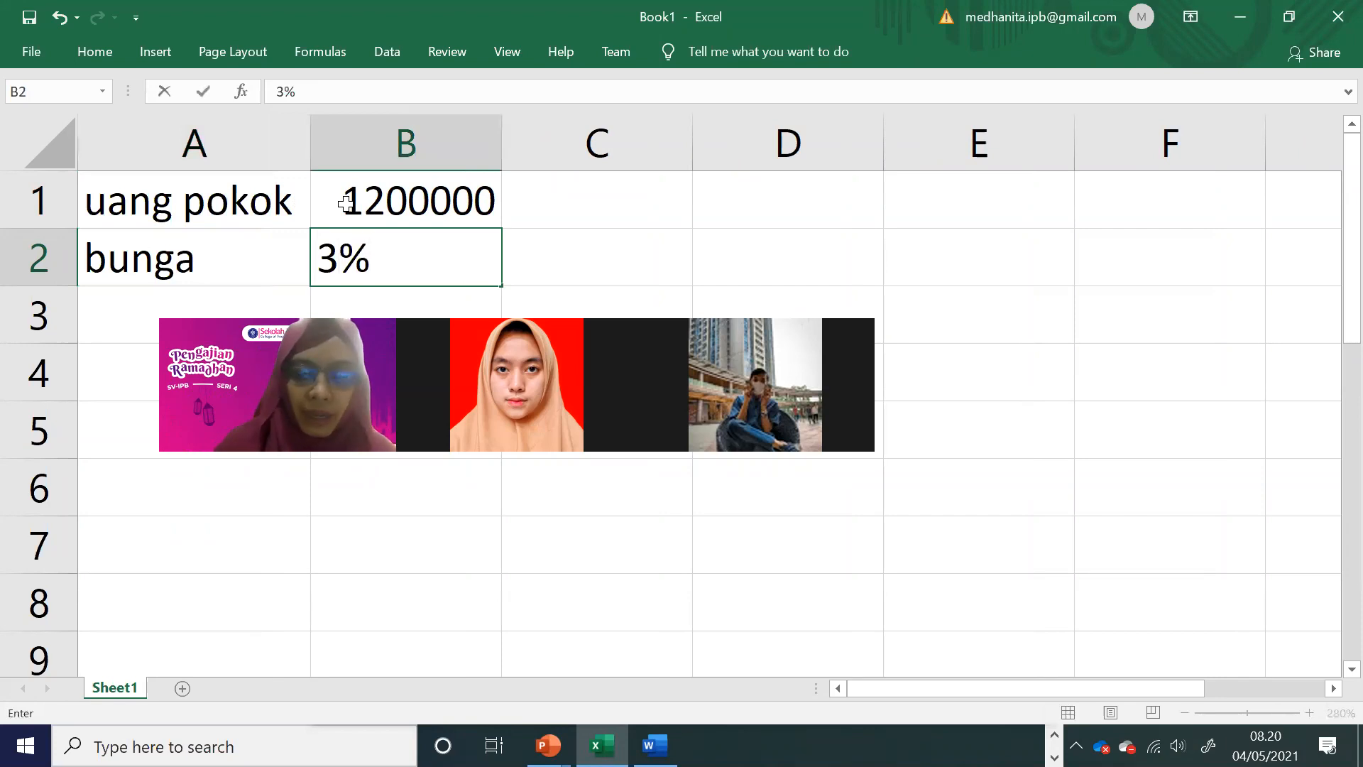
key(Return)
key(Return)
Step: Consult the sample balance table in the Word module and enter the heading "Periode" in cell A4 of the Excel sheet
key(Left)
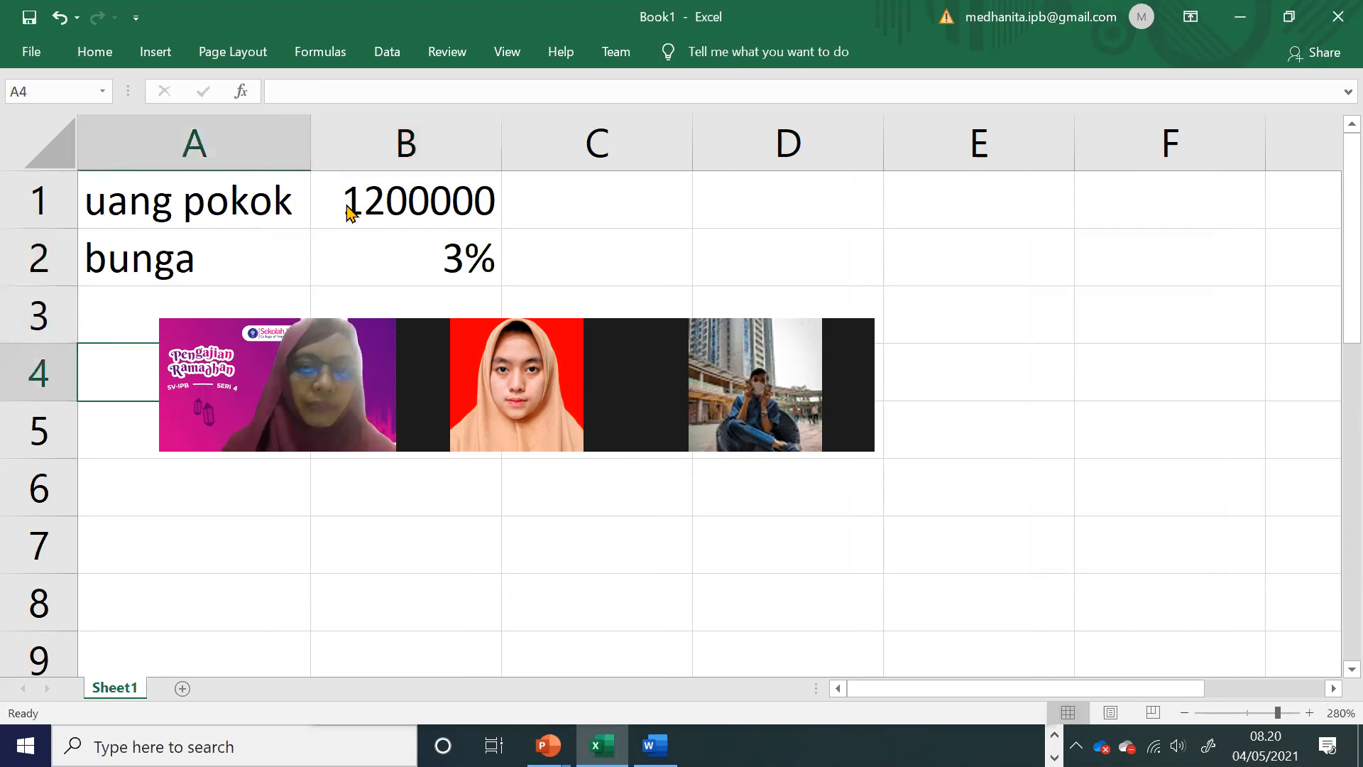
key(alt+Tab)
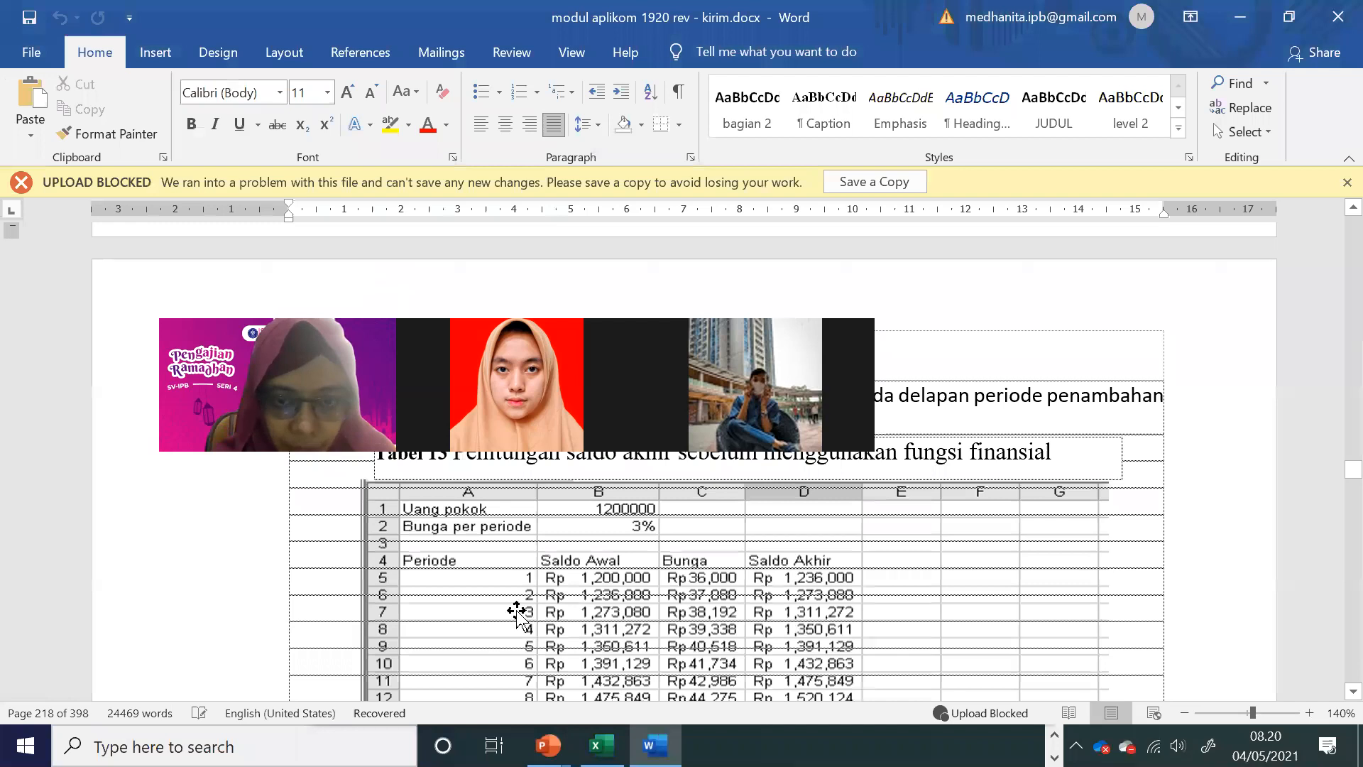
scroll(516, 610, down, 2)
scroll(517, 628, up, 1)
scroll(517, 628, up, 2)
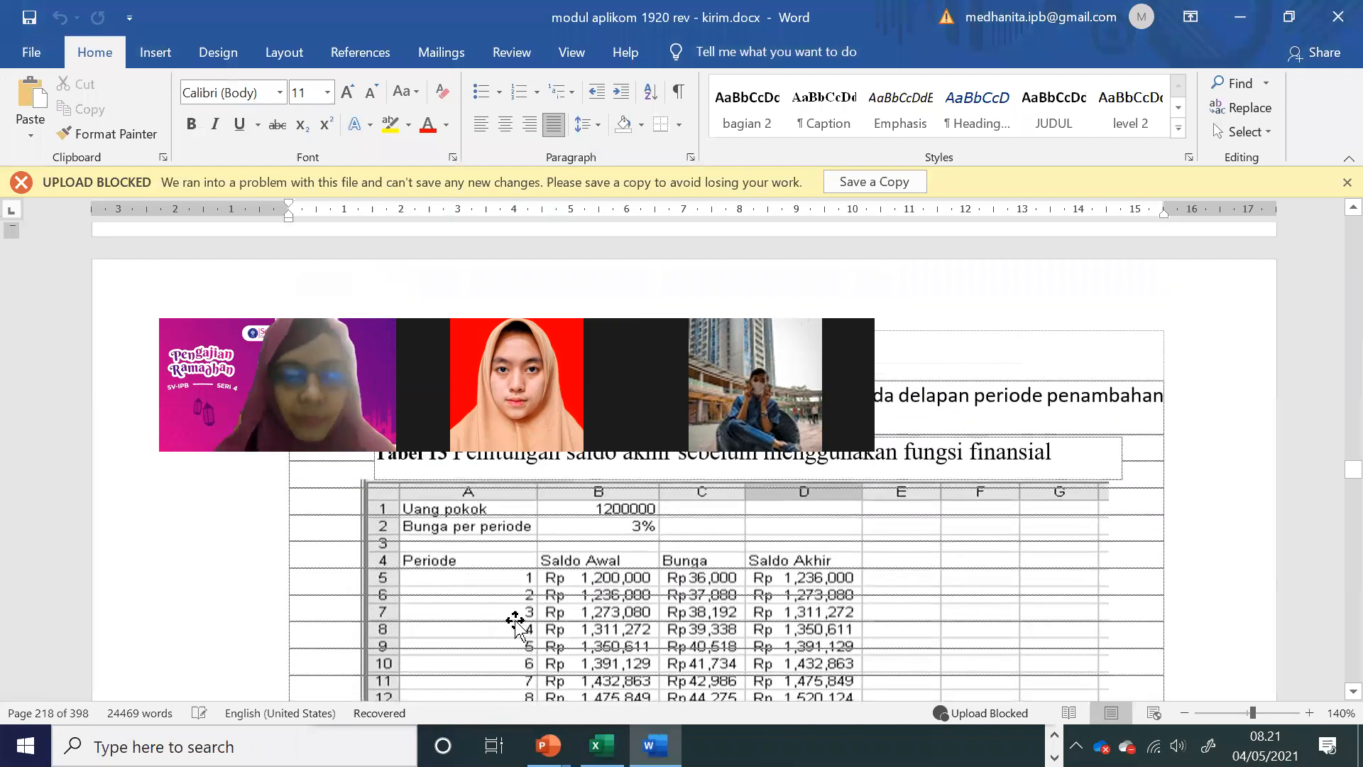
key(alt+Tab)
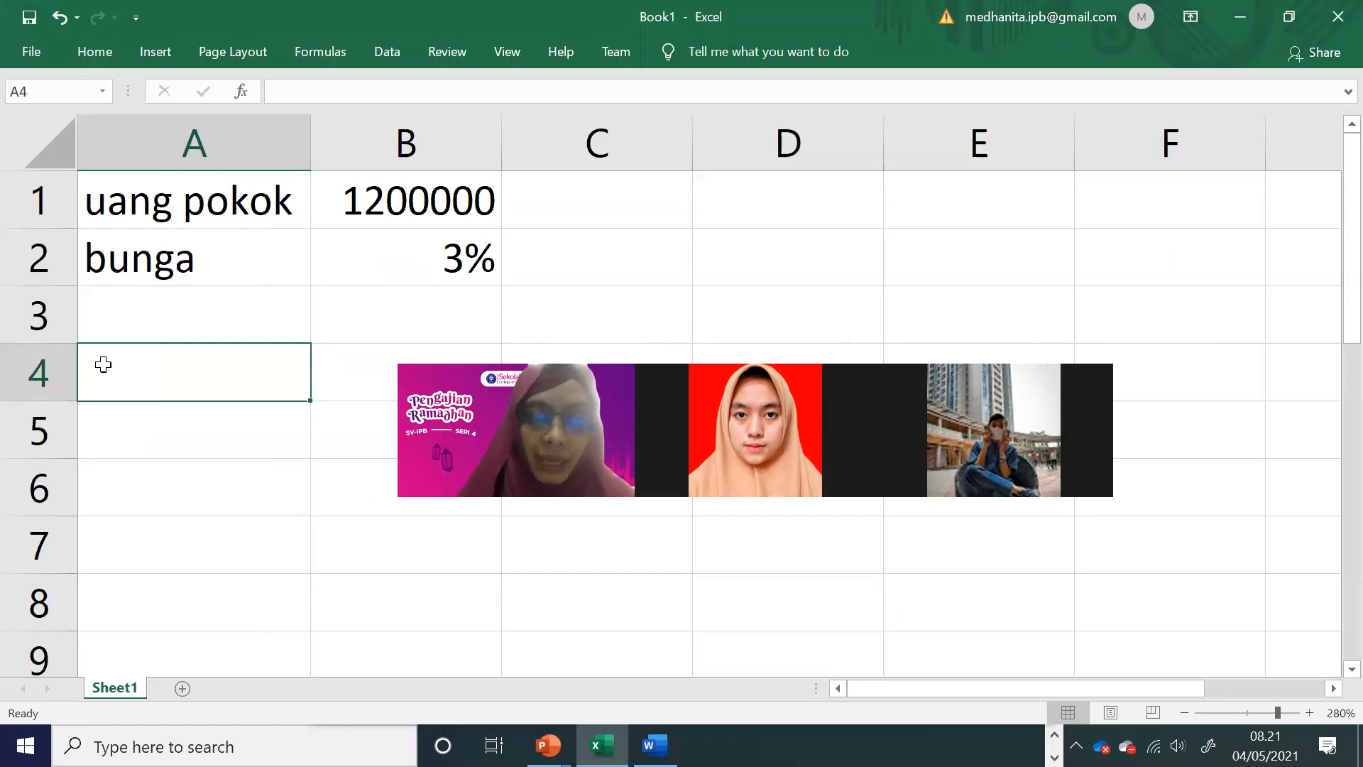
click(440, 261)
click(245, 360)
text(Periode)
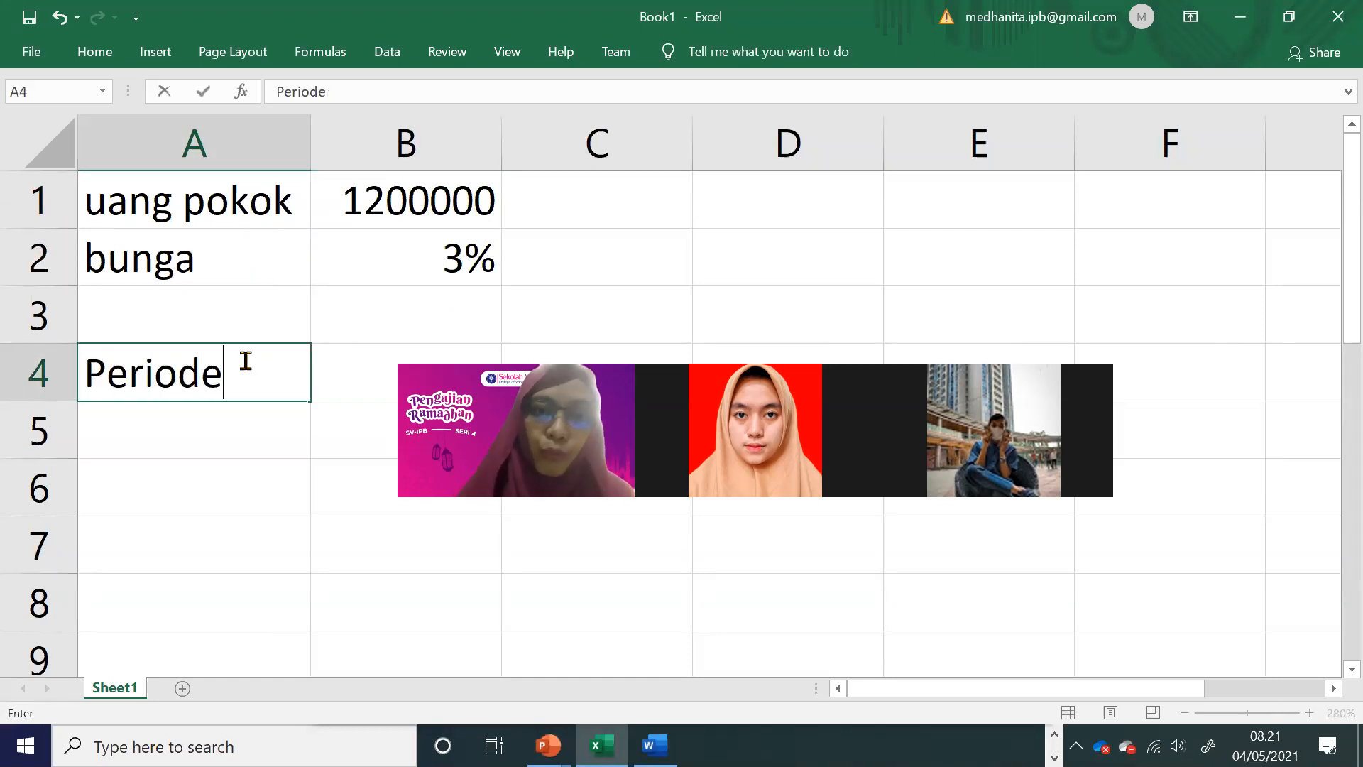
Step: Note the savings duration as "2tahun" in D1 and "24bulan" in D2
click(758, 196)
text(2tahun)
key(Return)
text(24bulan)
key(Tab)
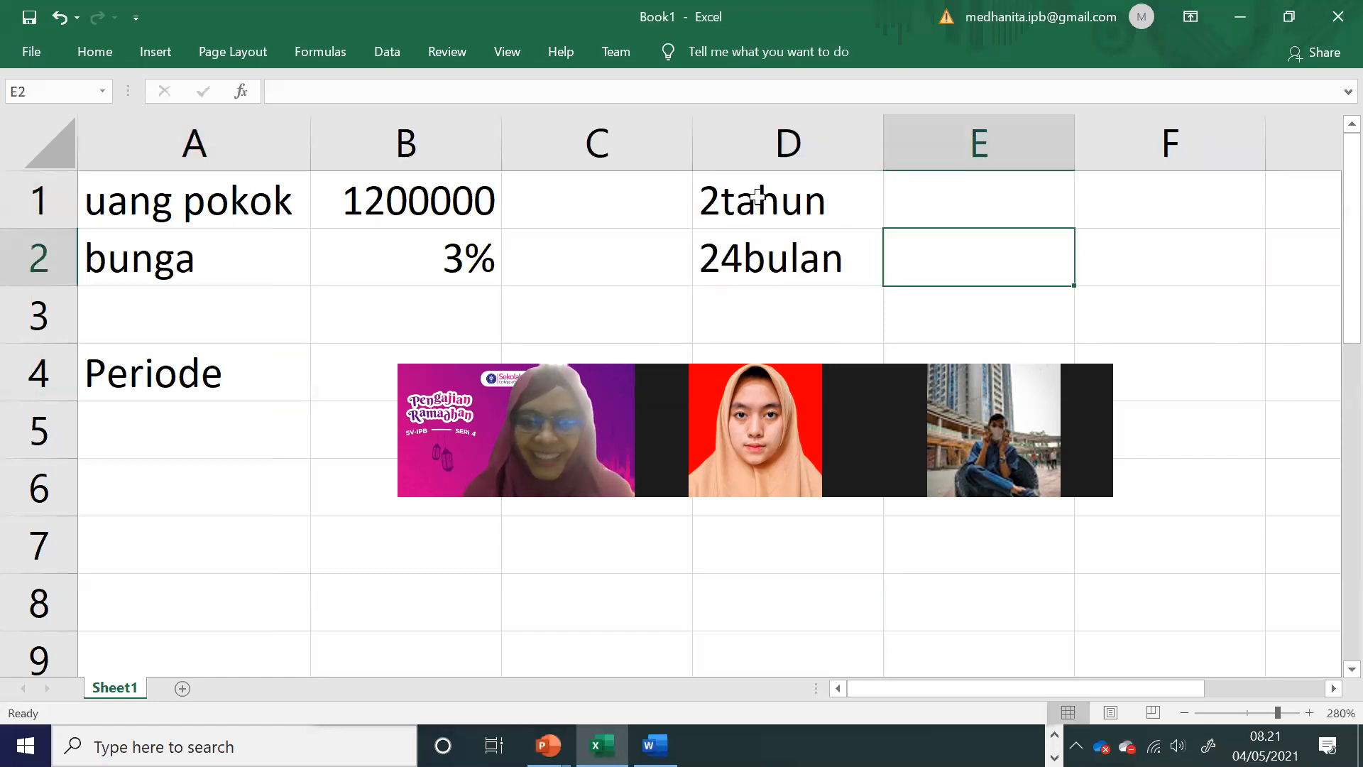
Step: Add the note "bunga ditambhkan tiap 3bulan" in cell E2
text(bunga ditam)
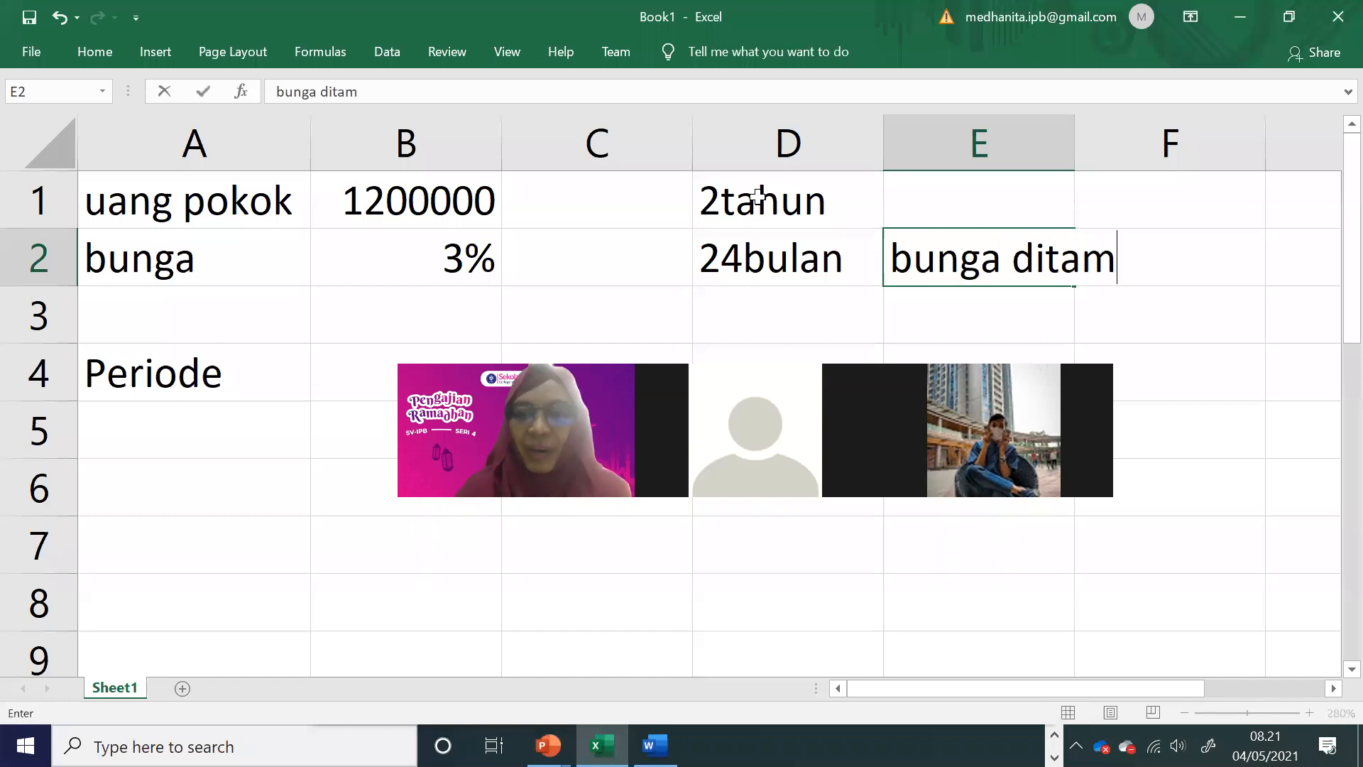
text(bhkan tiap )
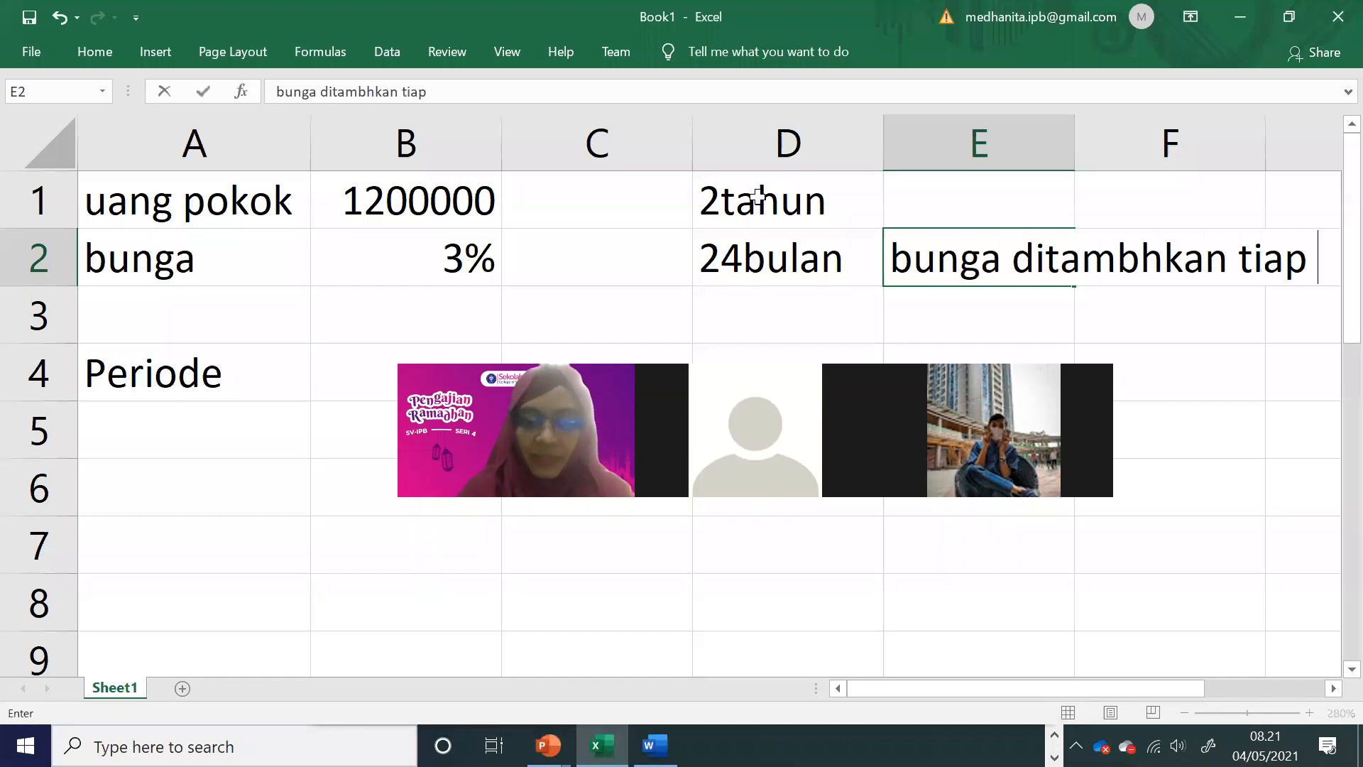
text(3bulan)
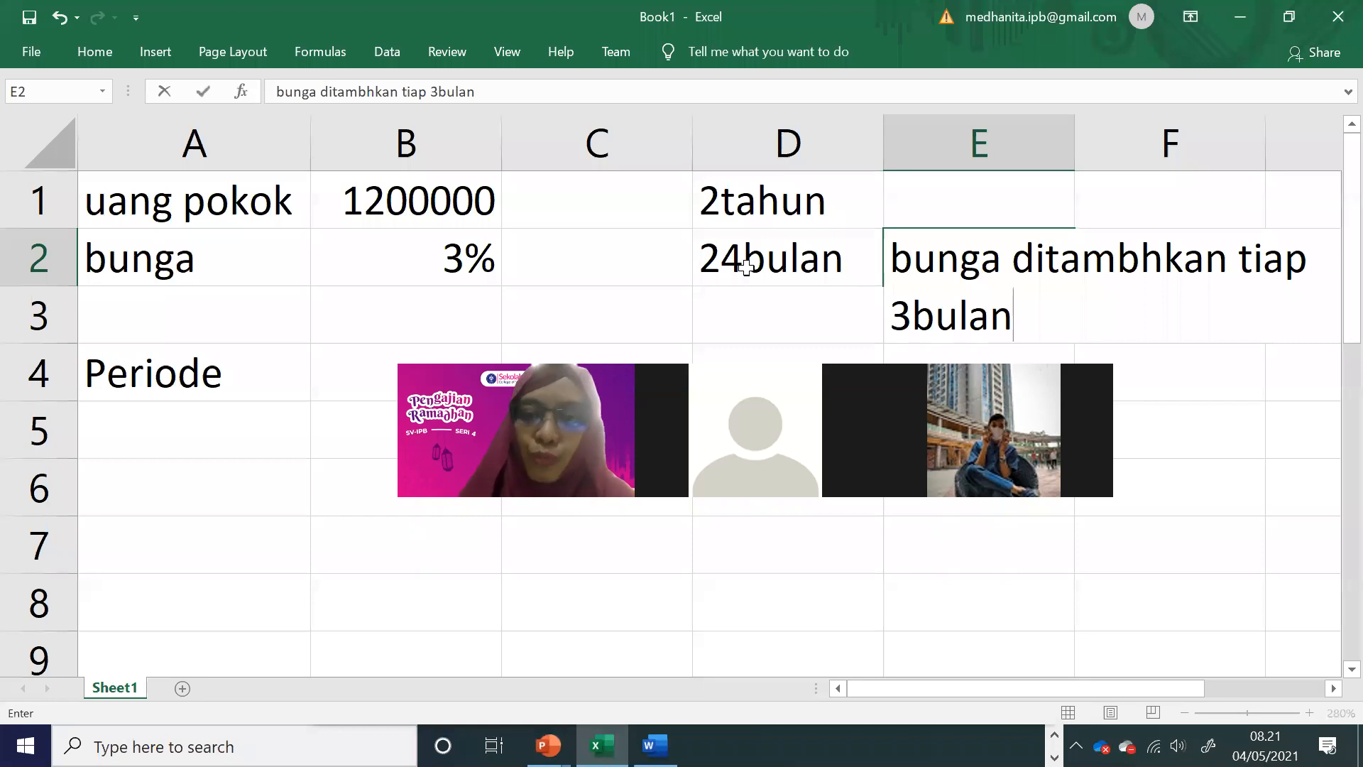
Step: Calculate the number of interest periods in D3 with the formula =24/3
click(761, 318)
text(=24)
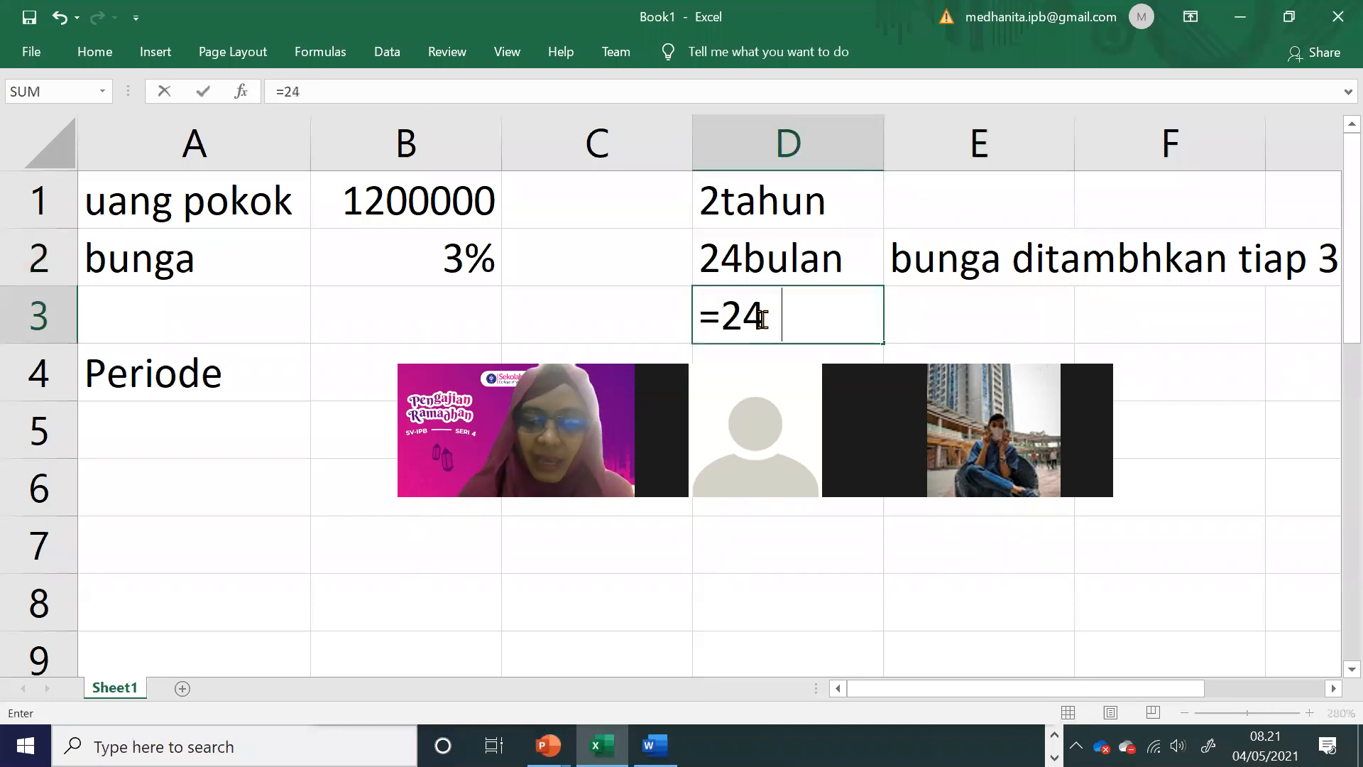
text(/3)
key(Return)
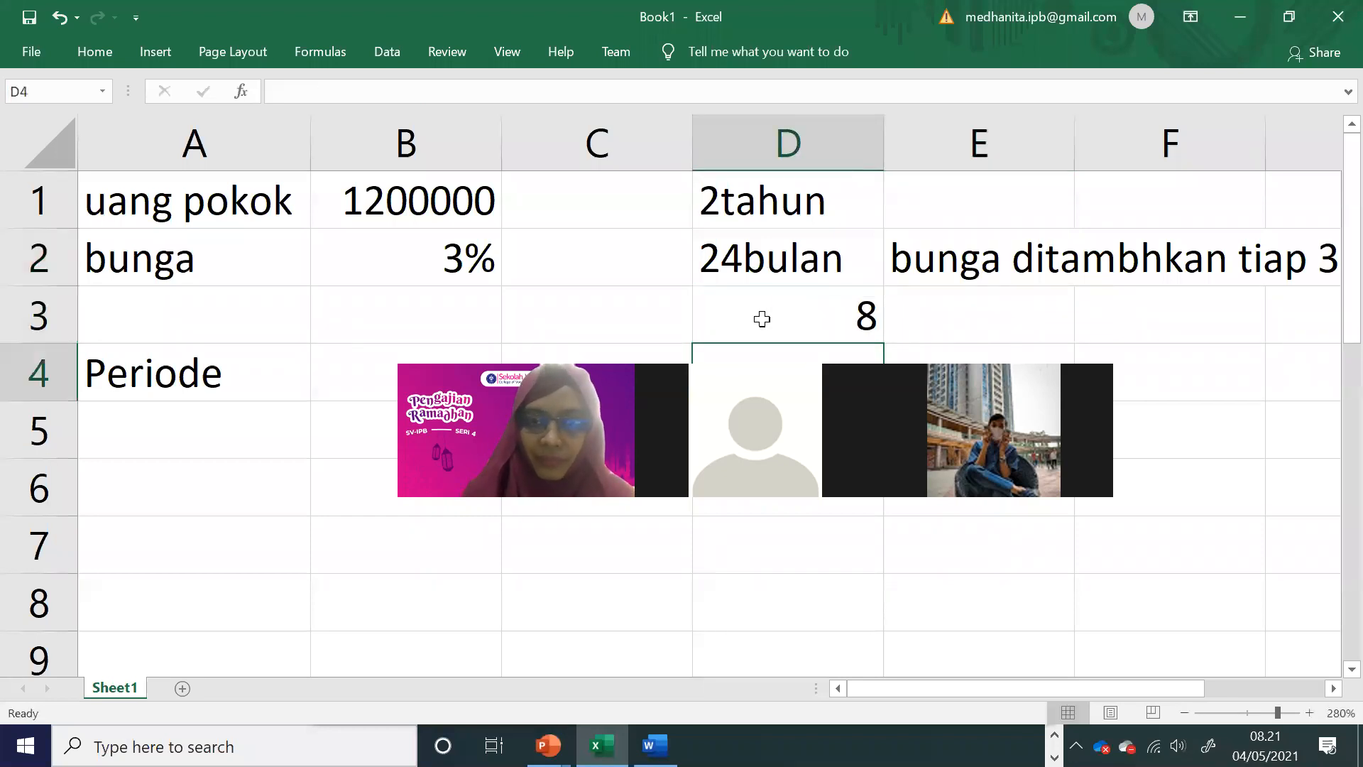
Step: Number the periods 1 to 8 below the Periode heading by entering 1 and 2 and extending the series
click(241, 432)
text(1)
key(Return)
text(2)
key(Return)
click(241, 432)
shift+click(244, 465)
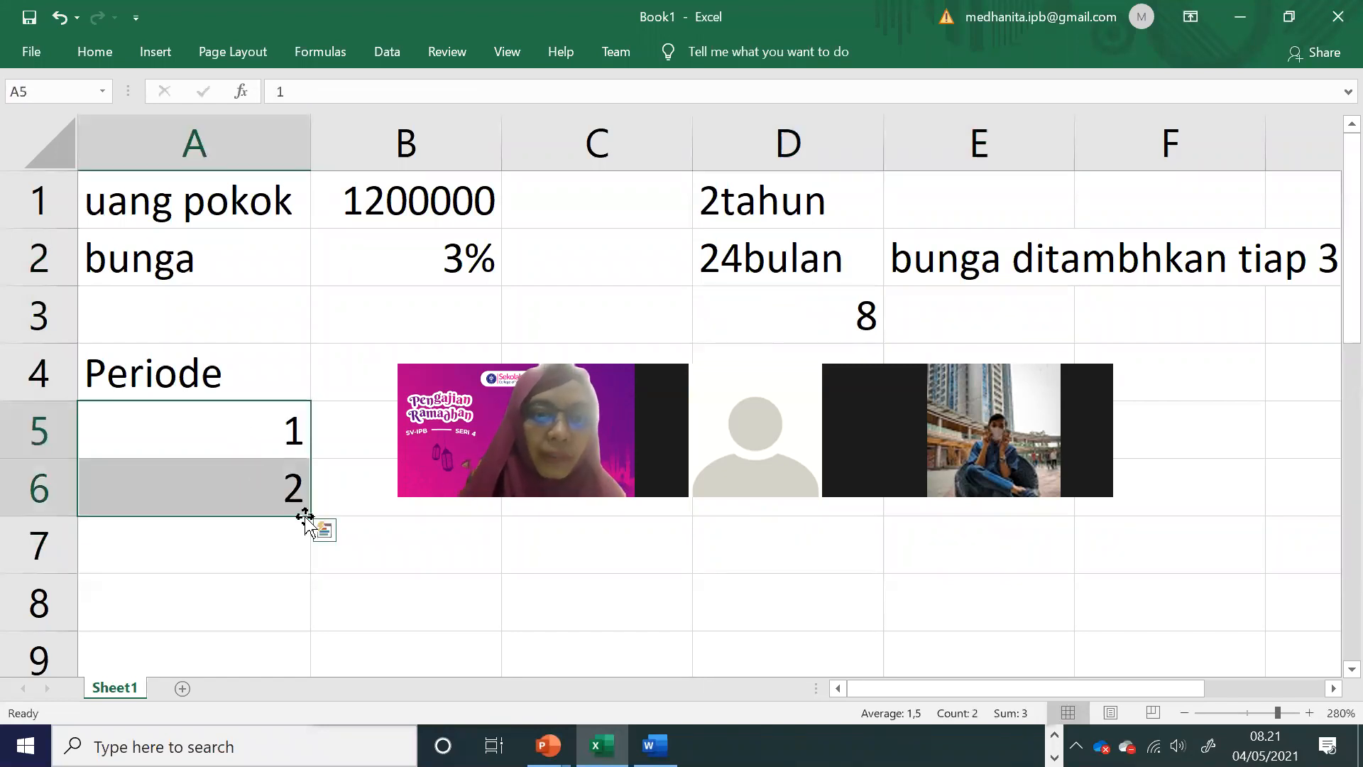
drag(307, 519, 344, 436)
scroll(355, 368, up, 1)
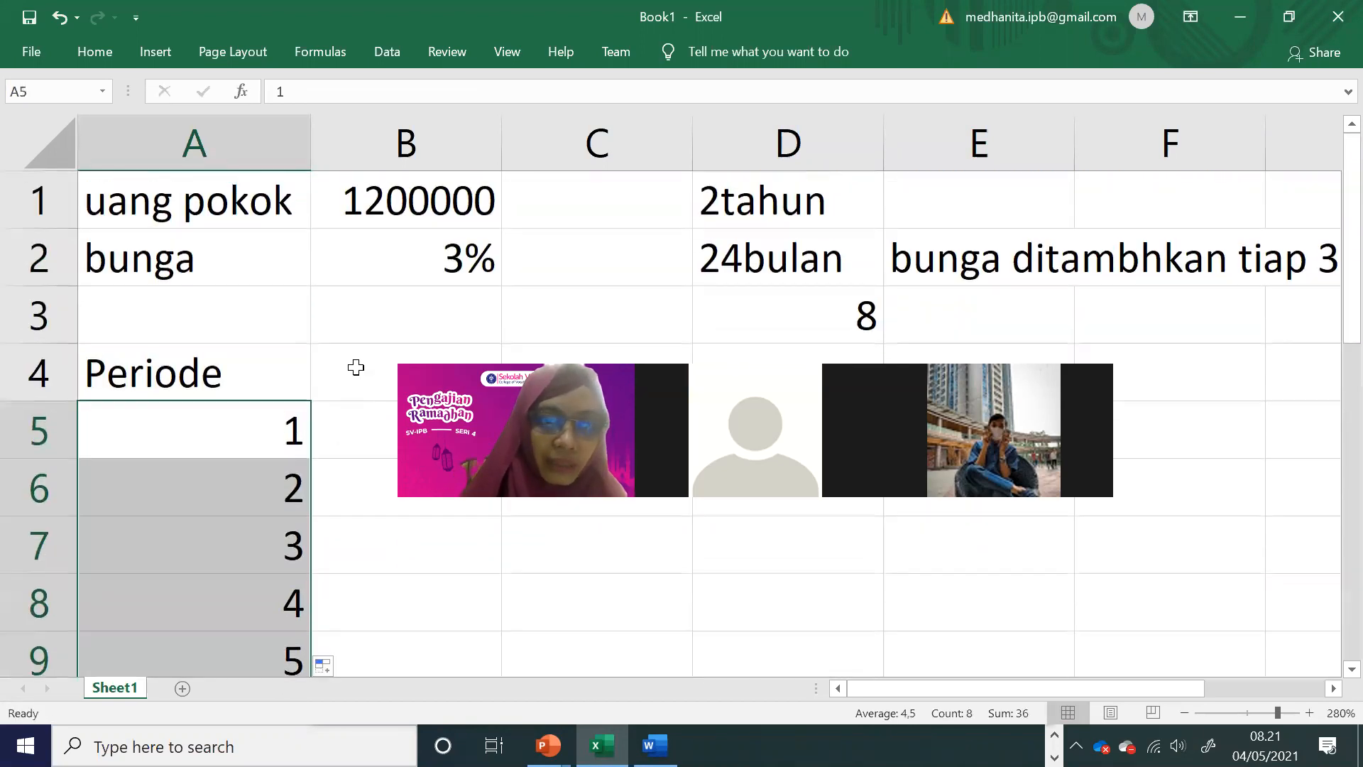
Step: Enter the headings "saldo awal", "bunga" and "saldo akhir" in cells B4, C4 and D4
click(356, 363)
text(saldo awal)
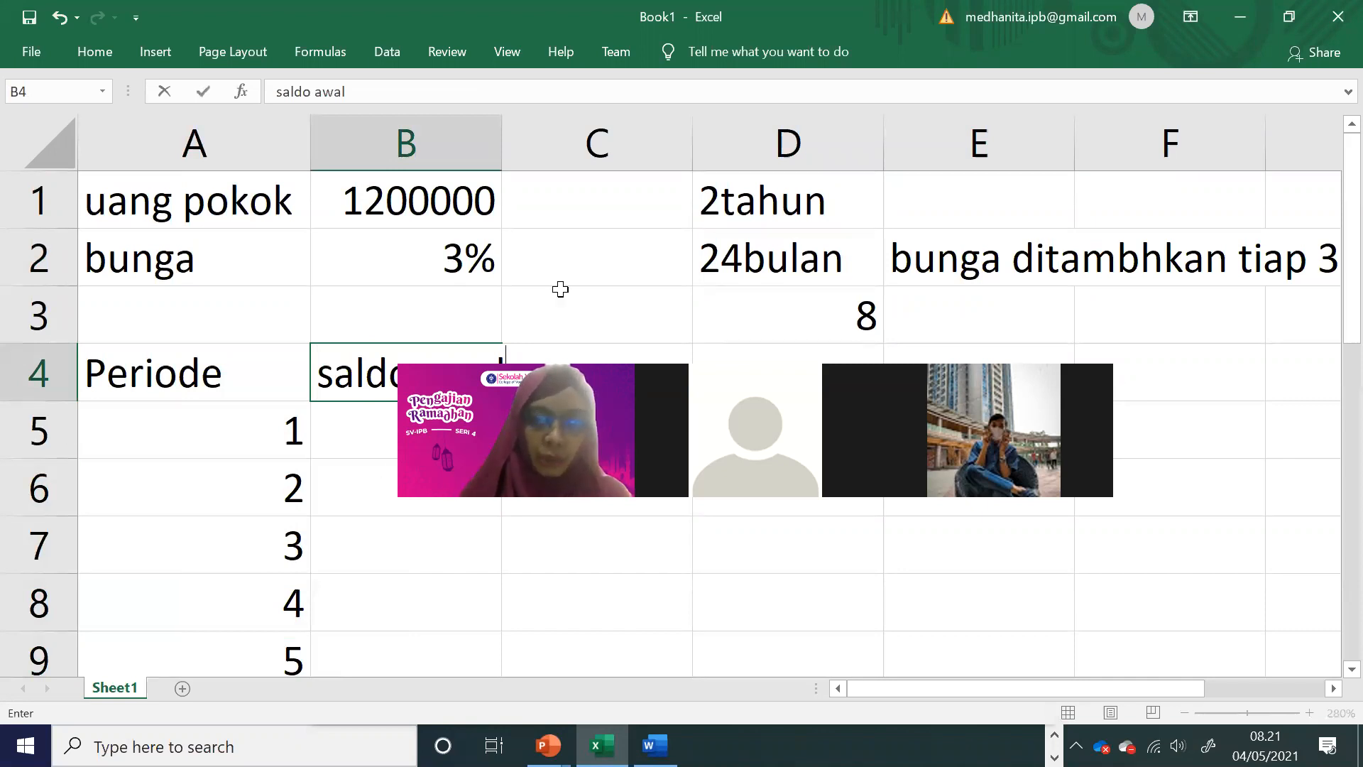
click(604, 371)
text(bunga)
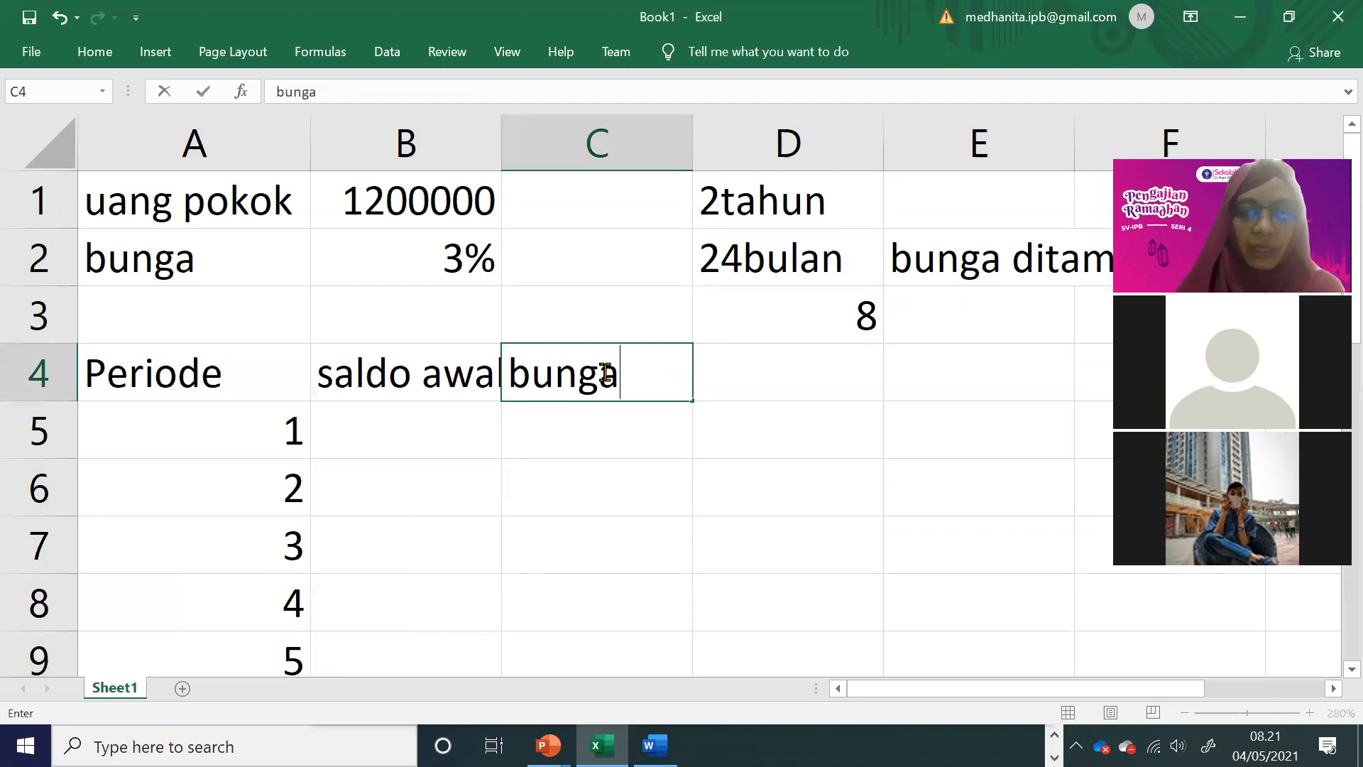
key(Tab)
text(saldo akhir)
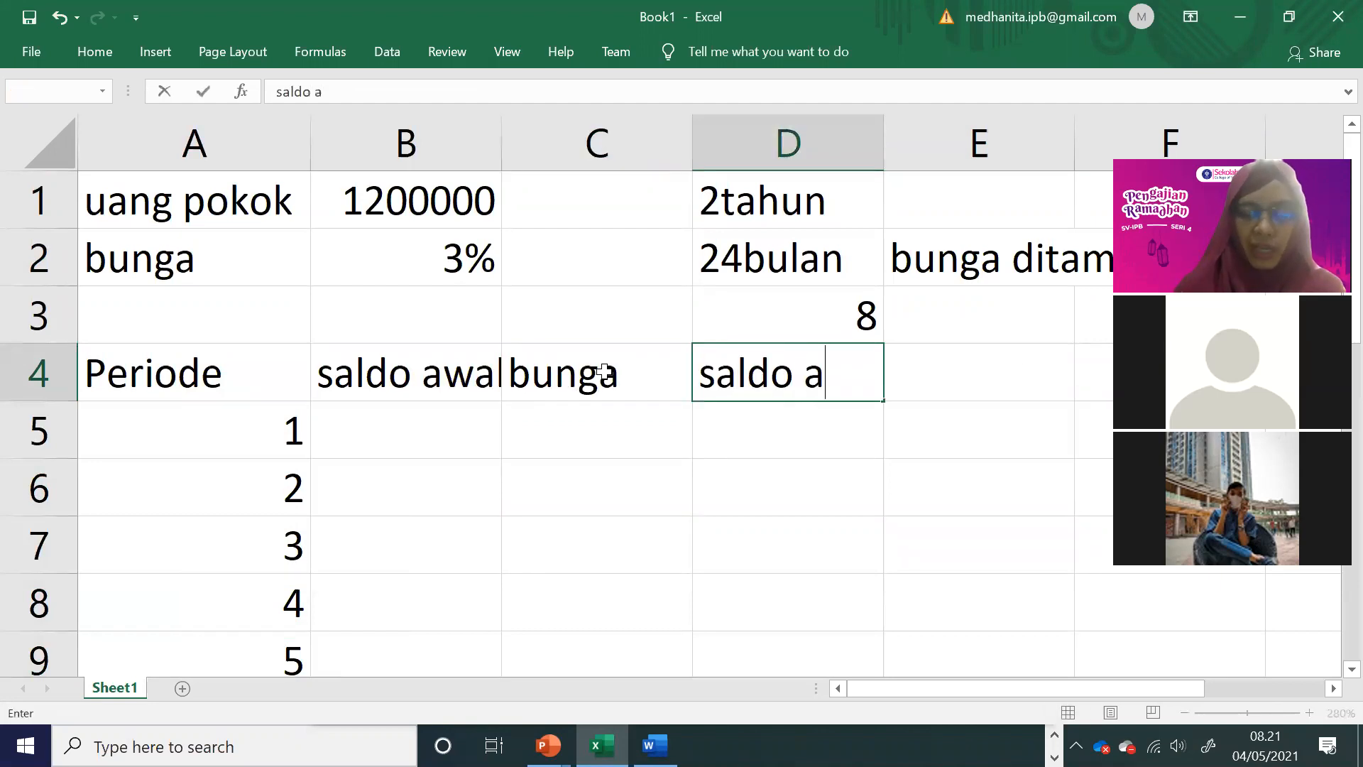
Step: Set the first period's saldo awal in B5 to the principal with the formula =B1
click(345, 448)
text(=)
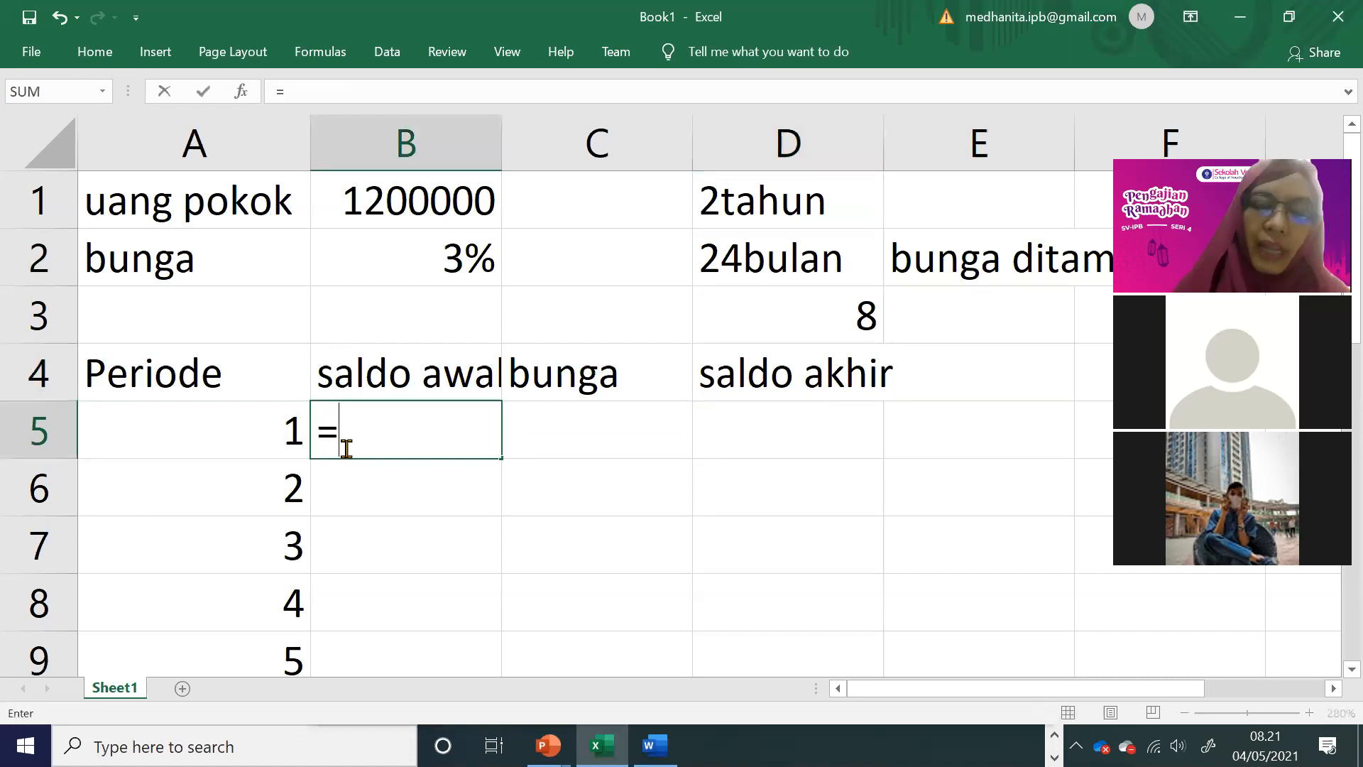
click(420, 198)
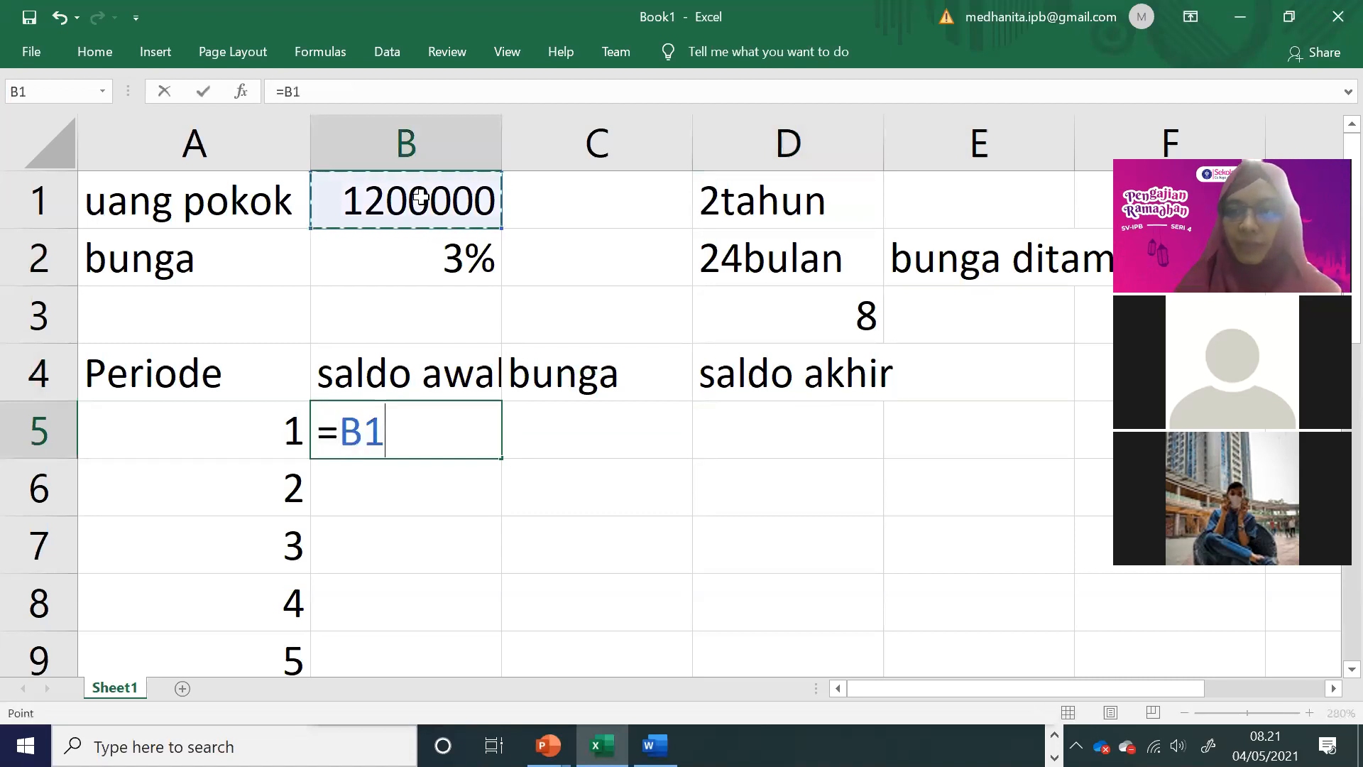
key(Return)
Step: Calculate the first period's bunga in C5 with the formula =$B$2*B5, keeping the interest rate reference absolute
click(628, 420)
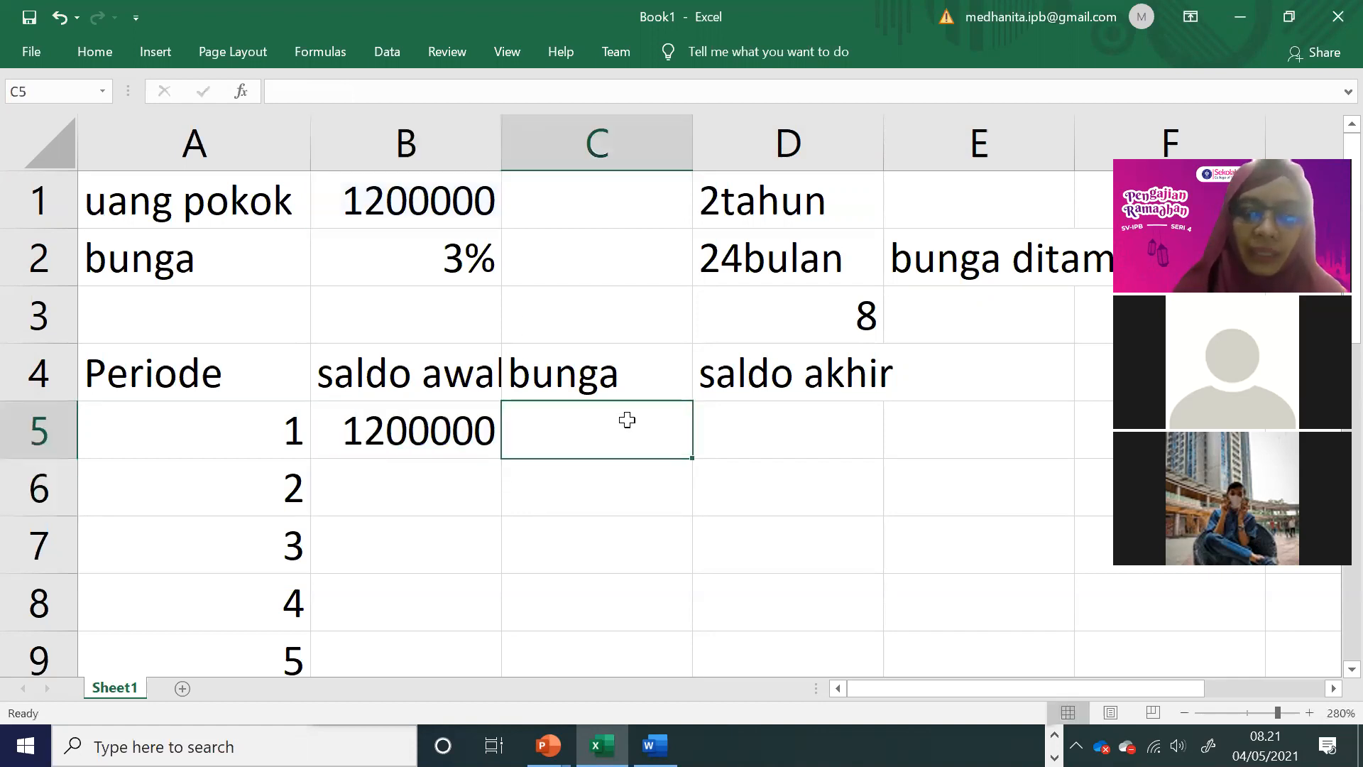
text(=)
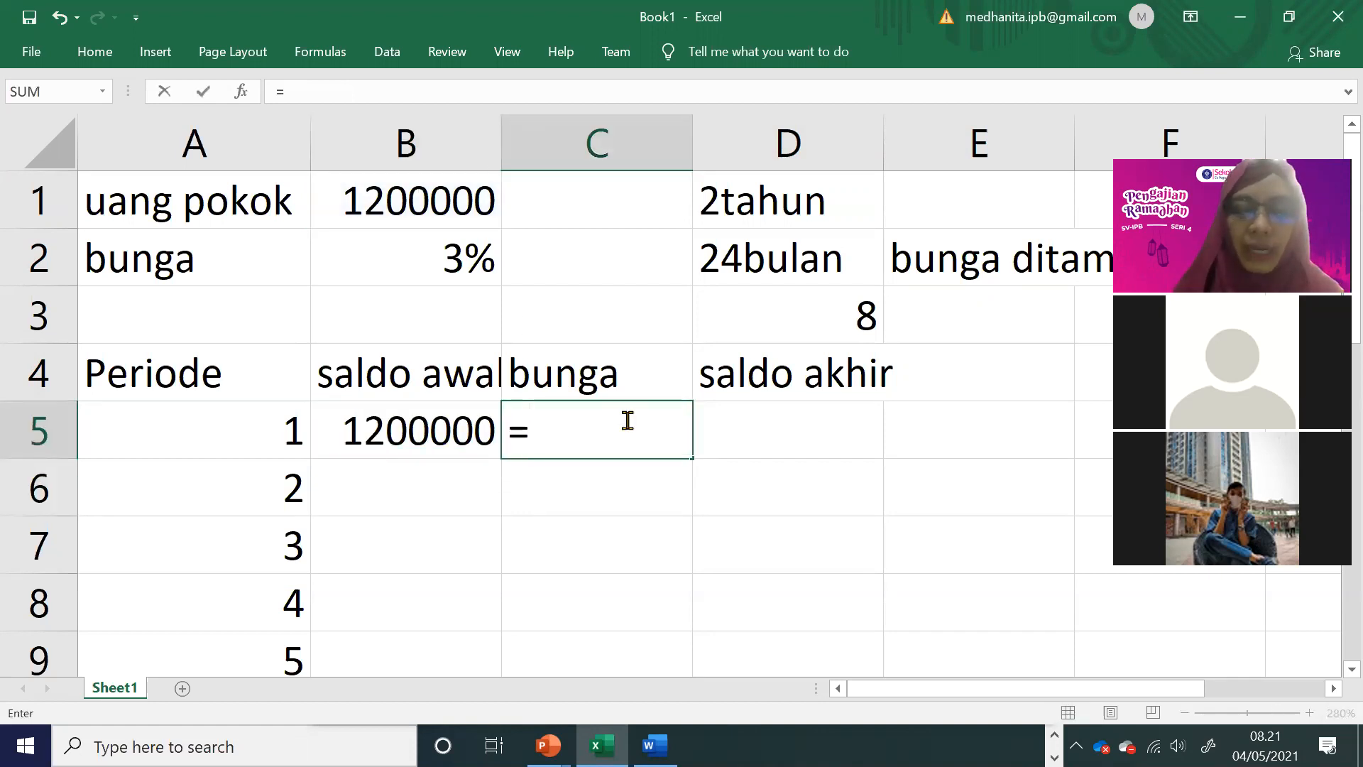
click(432, 250)
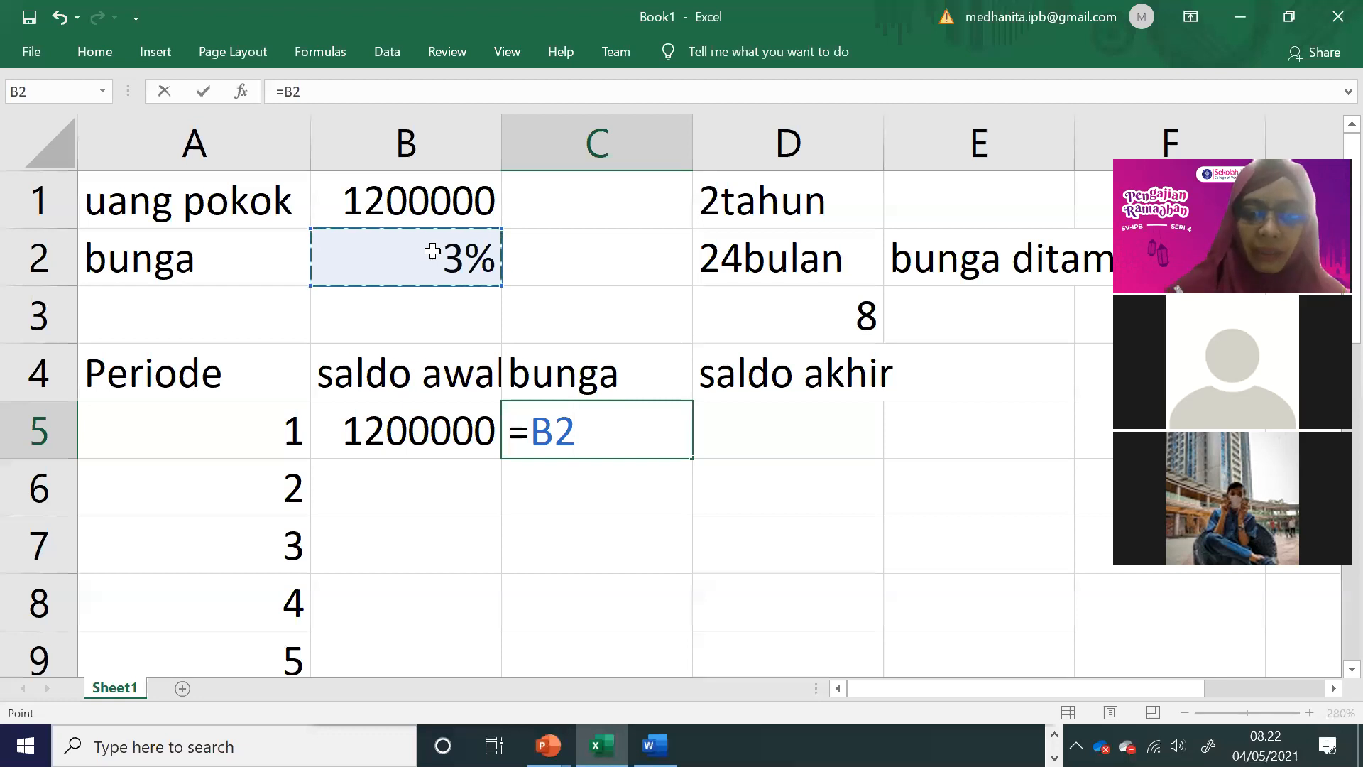
text(*)
click(441, 437)
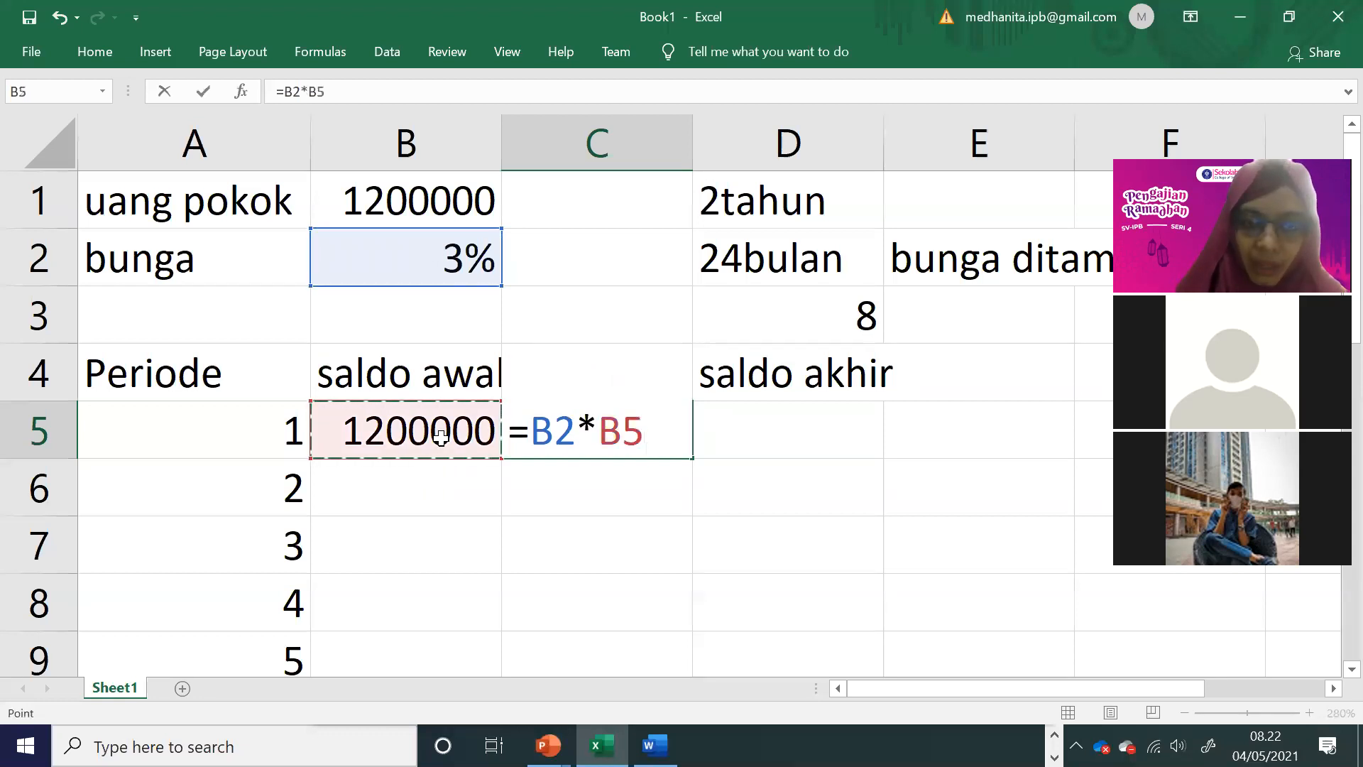
click(551, 429)
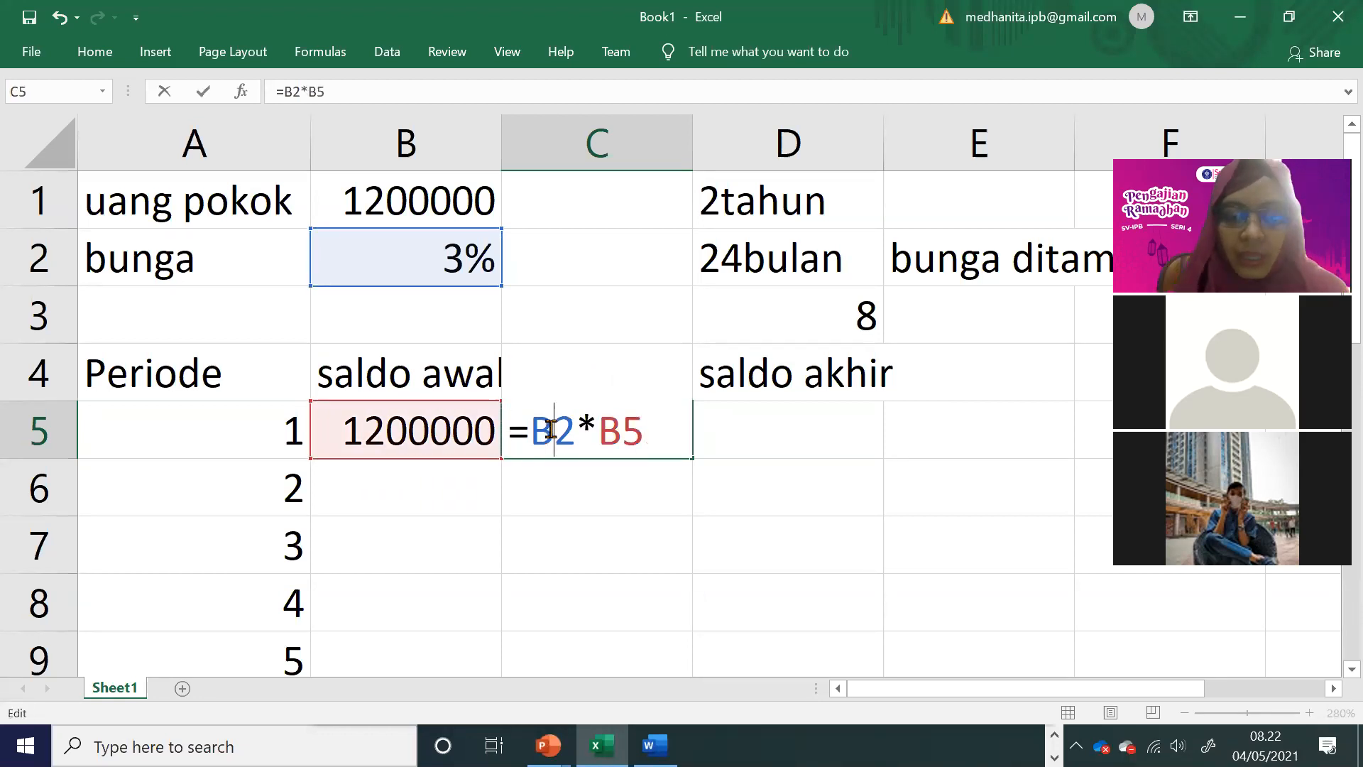
click(540, 431)
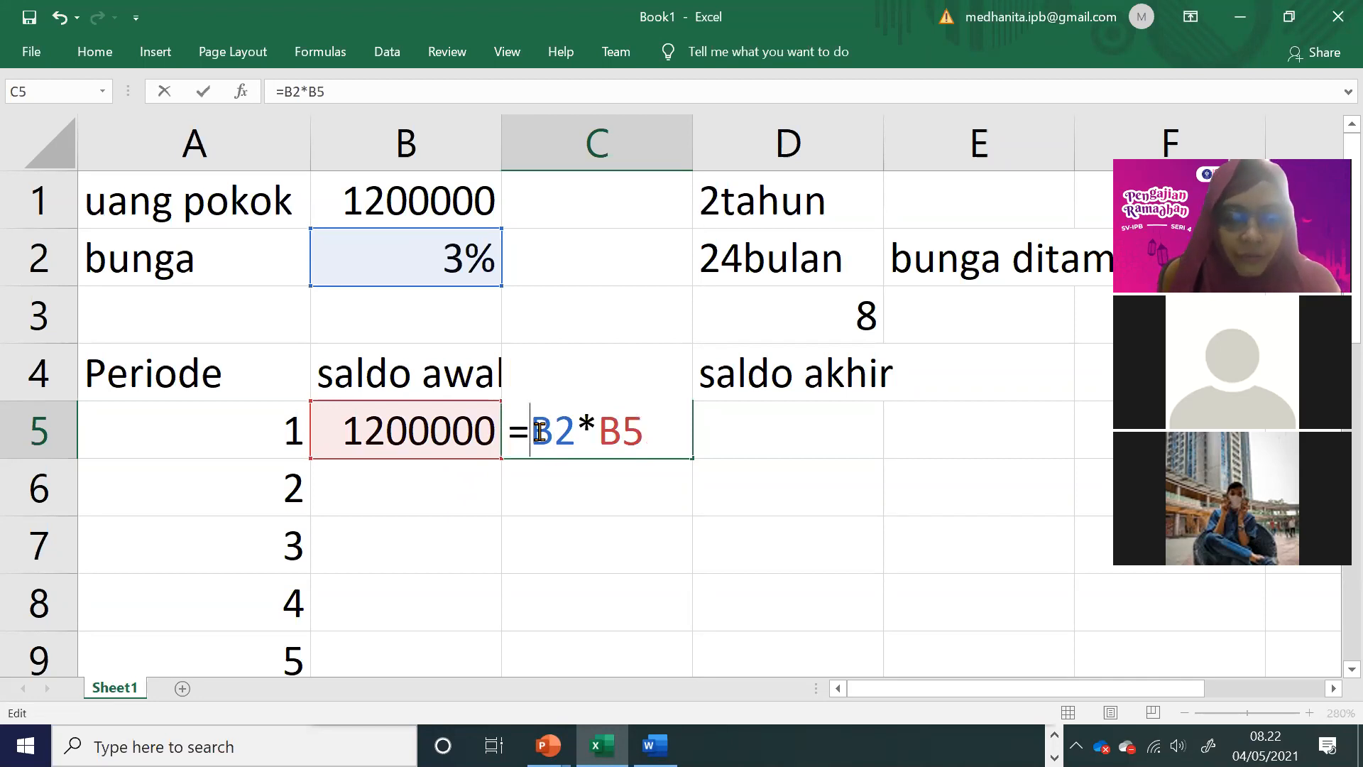
key(XF86MonBrightnessUp)
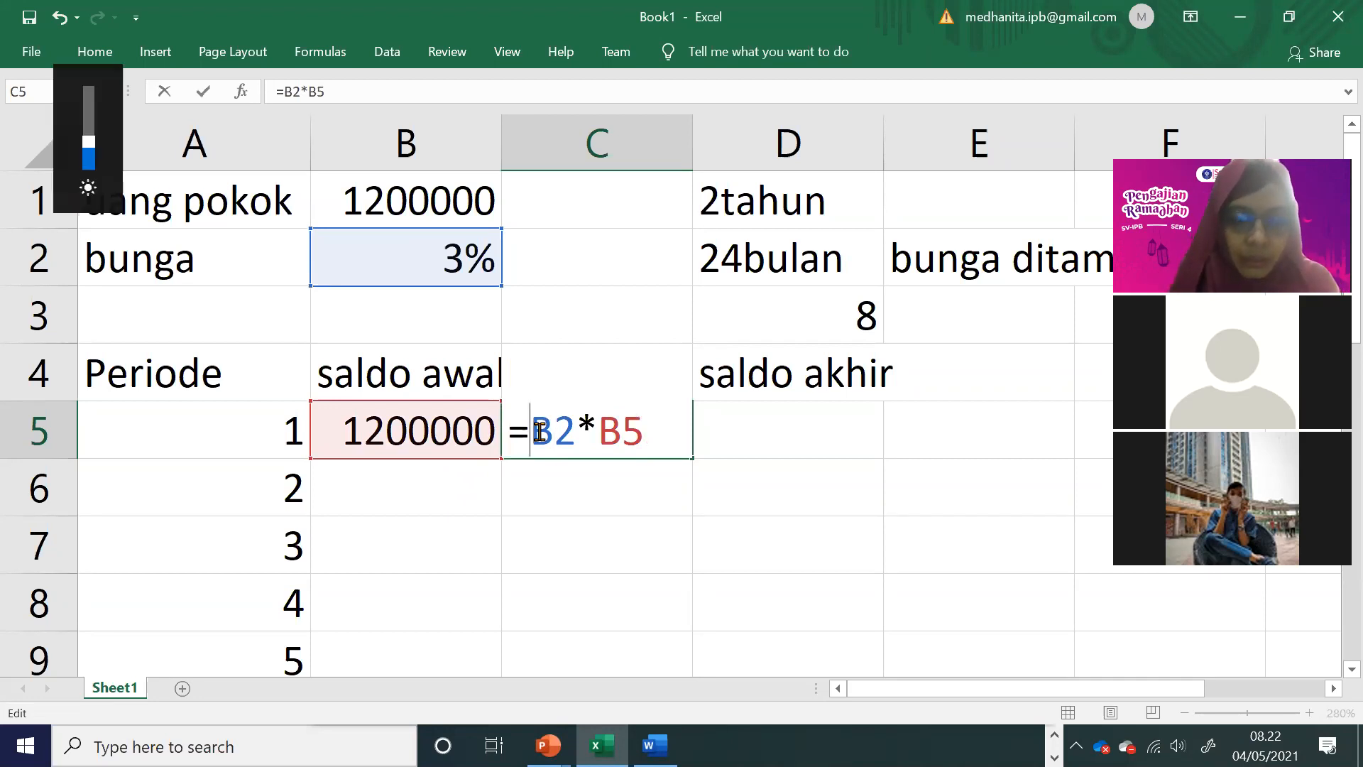
text($)
key(Right)
text($)
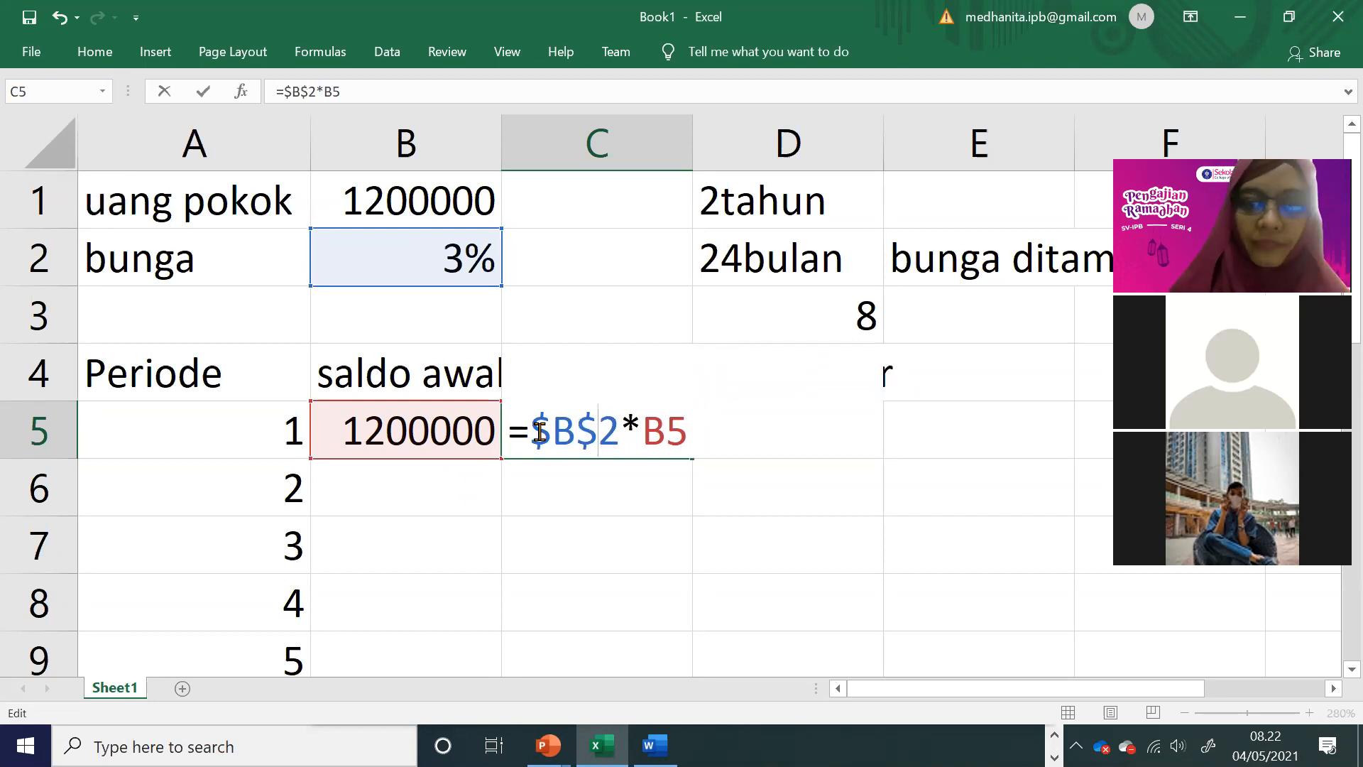
key(Return)
Step: Calculate the first period's saldo akhir in D5 with the formula =B5+C5
click(790, 410)
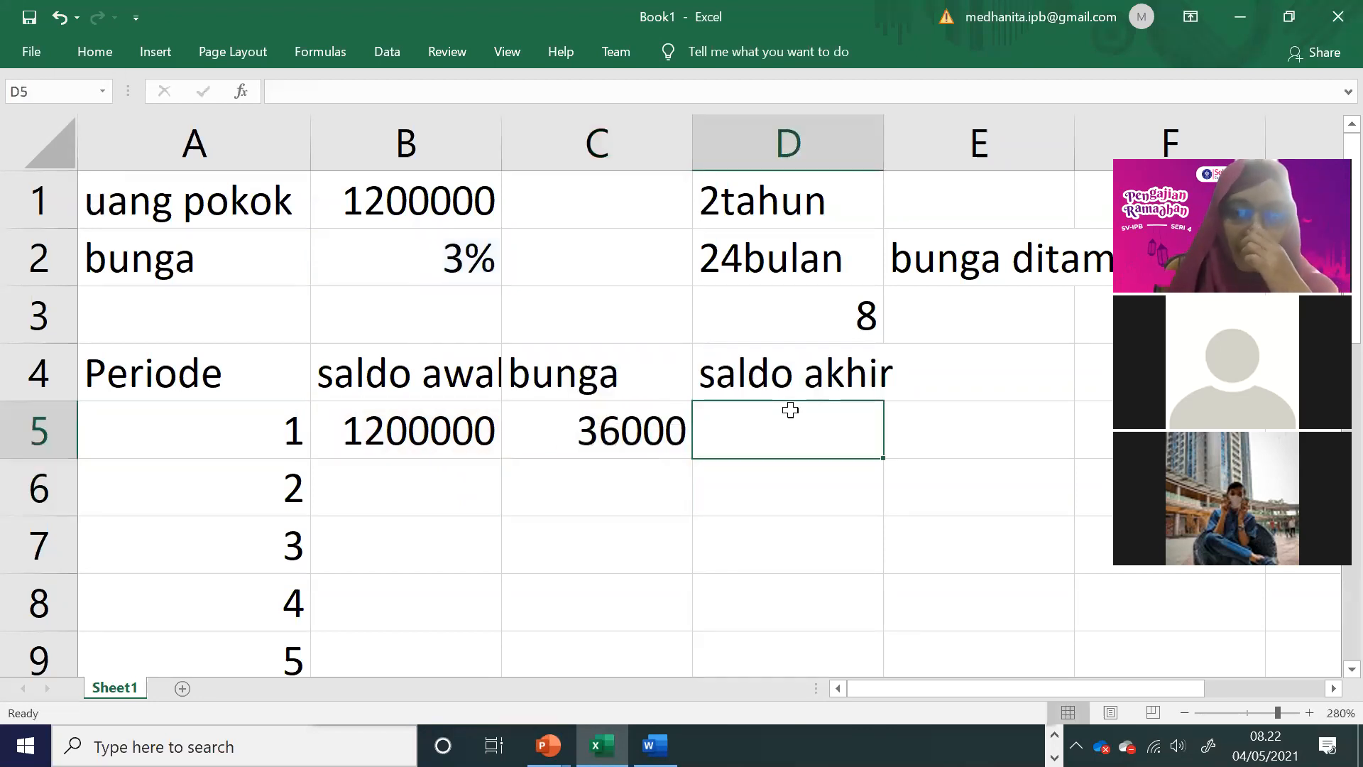
text(=)
click(367, 447)
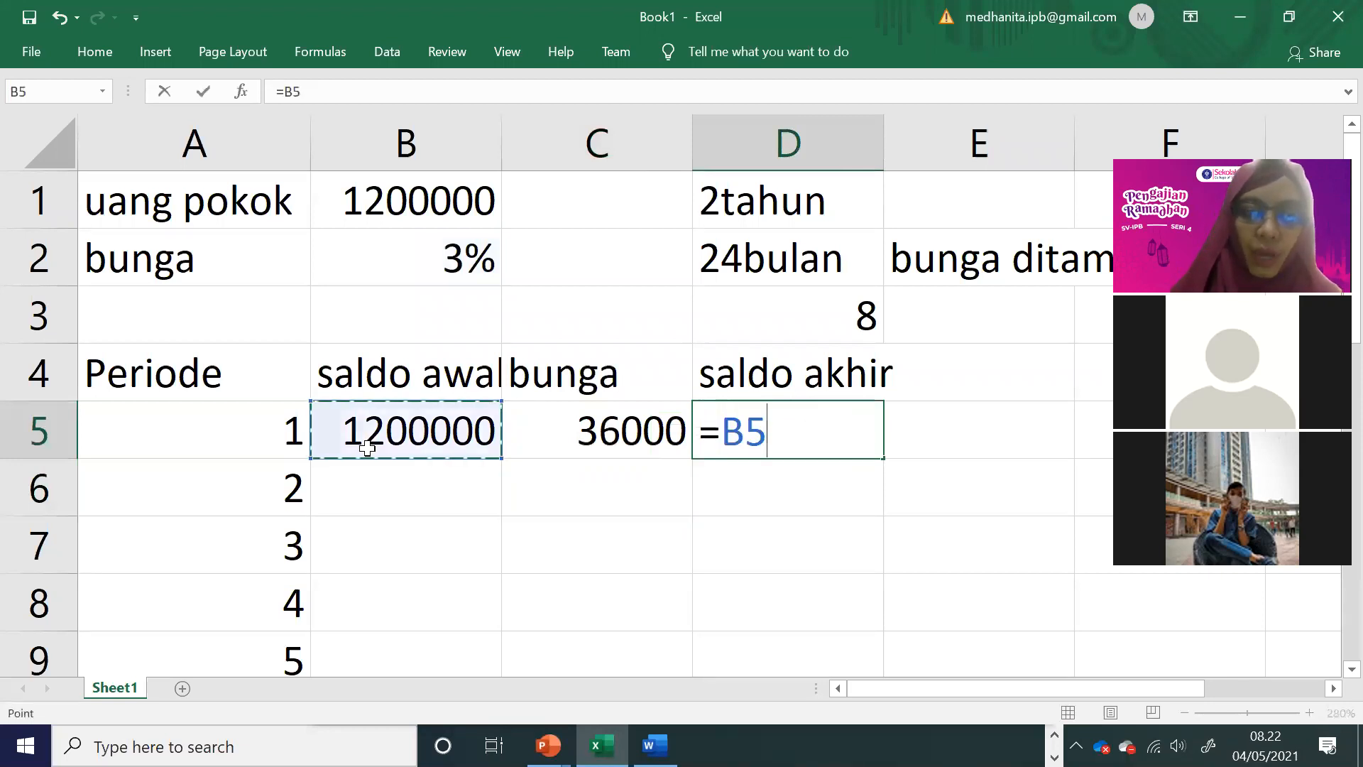
text(+)
click(551, 429)
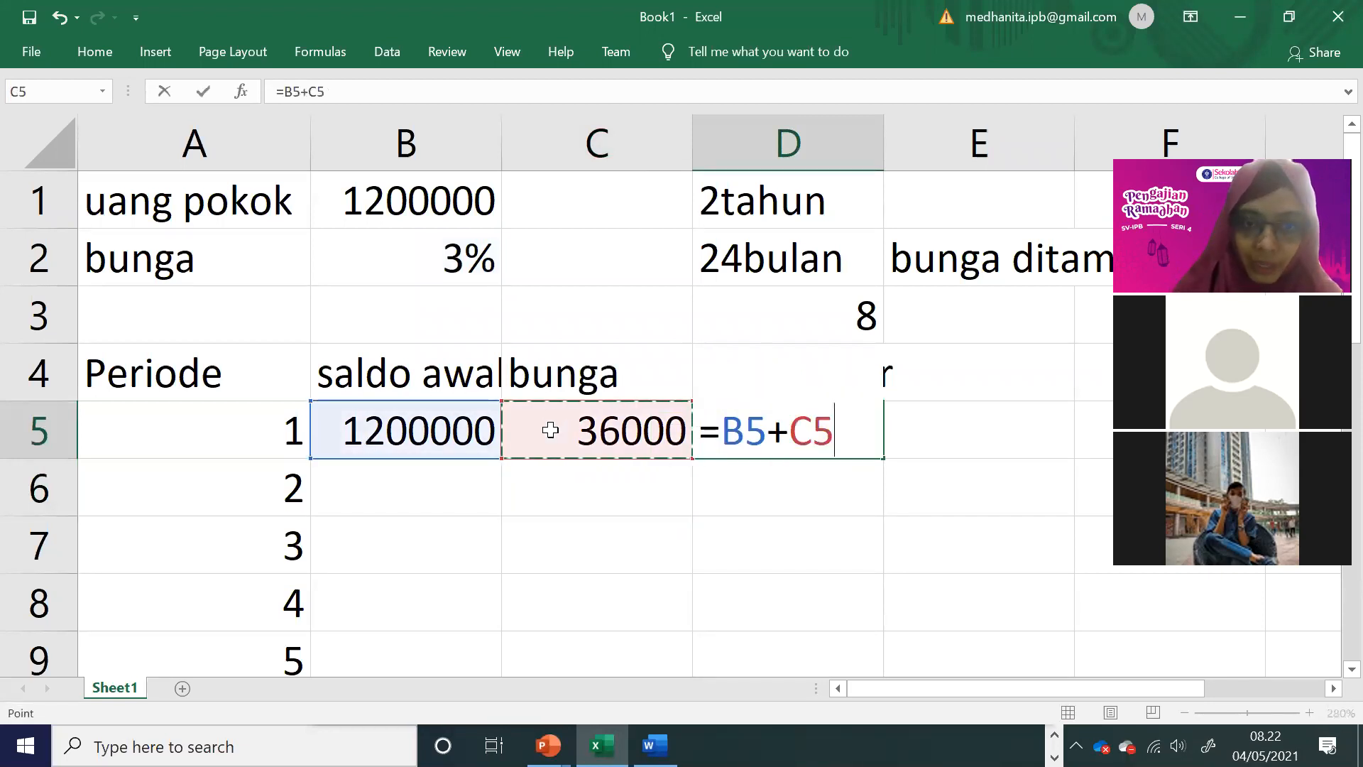
key(Return)
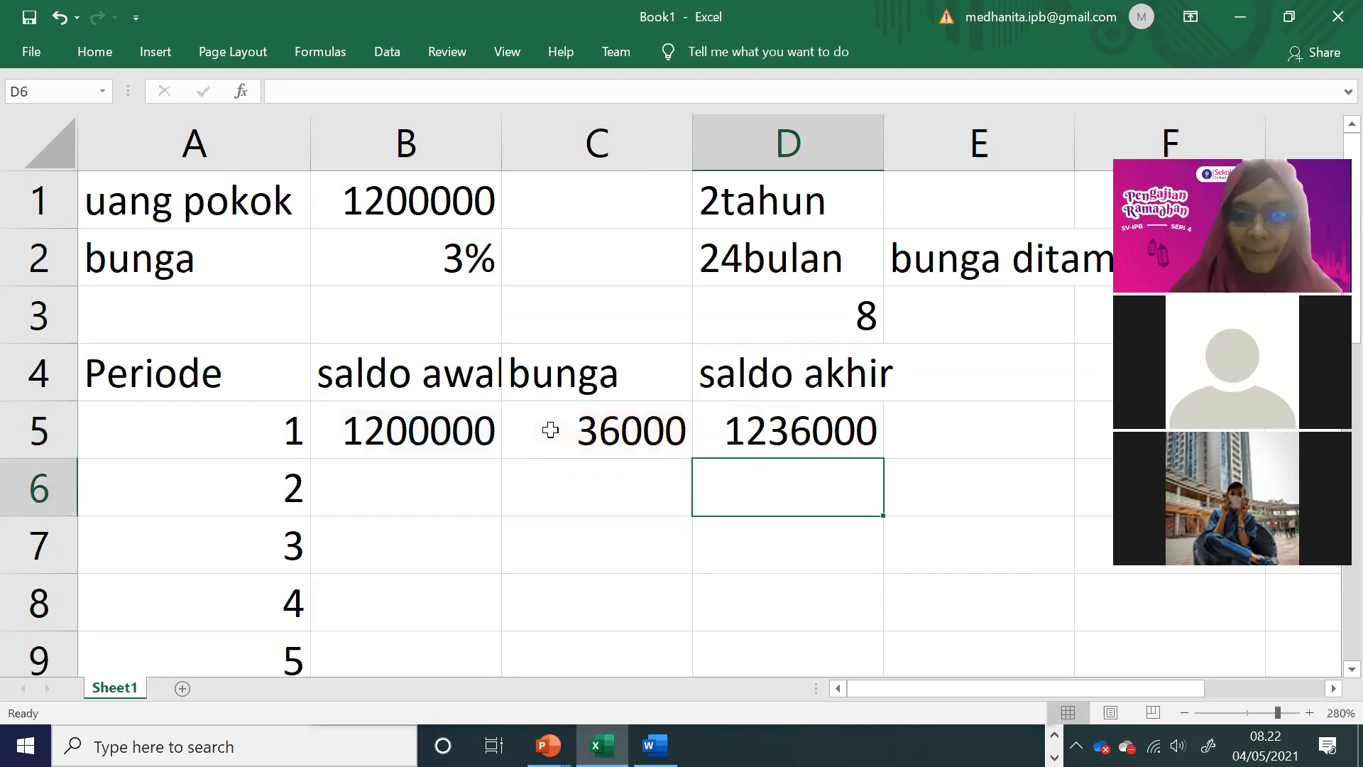
Step: Carry the first period's saldo akhir into the second period's saldo awal in B6 with the formula =D5
click(856, 421)
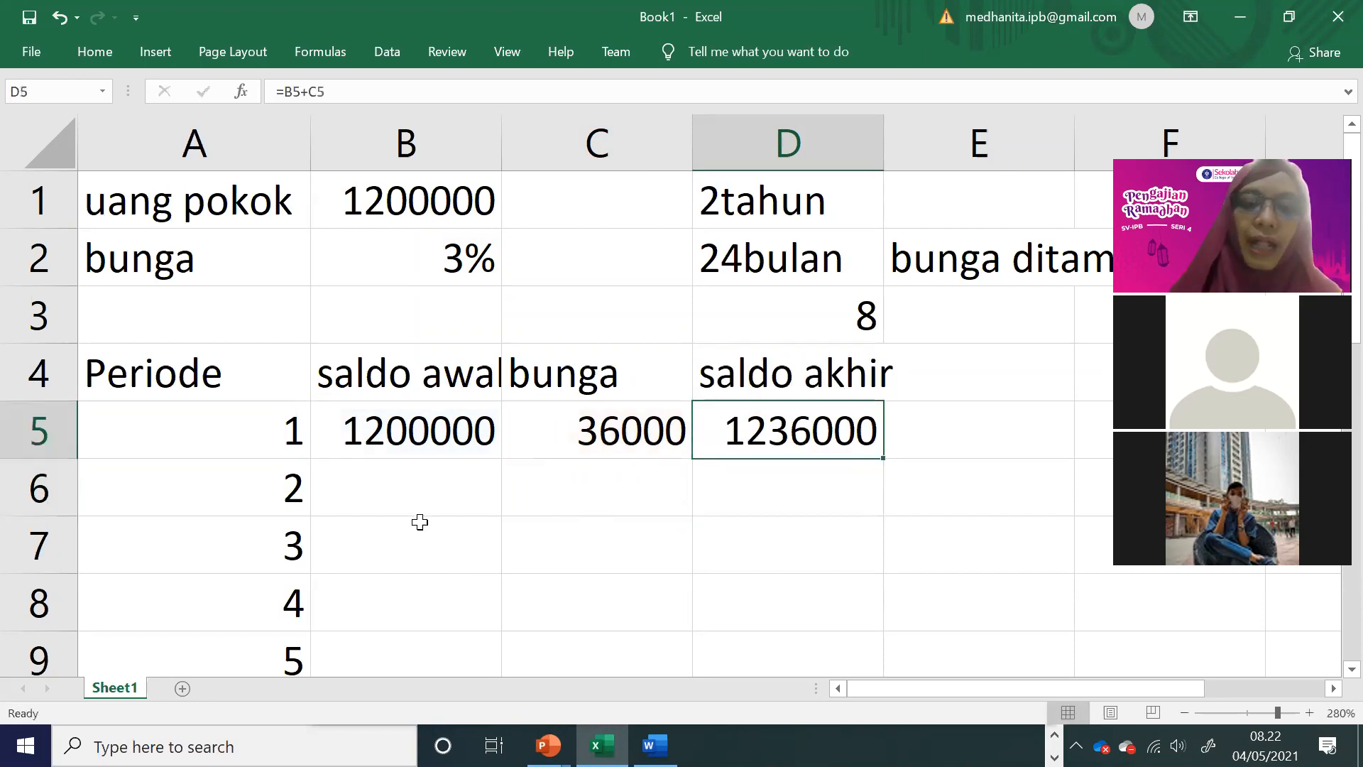
click(408, 488)
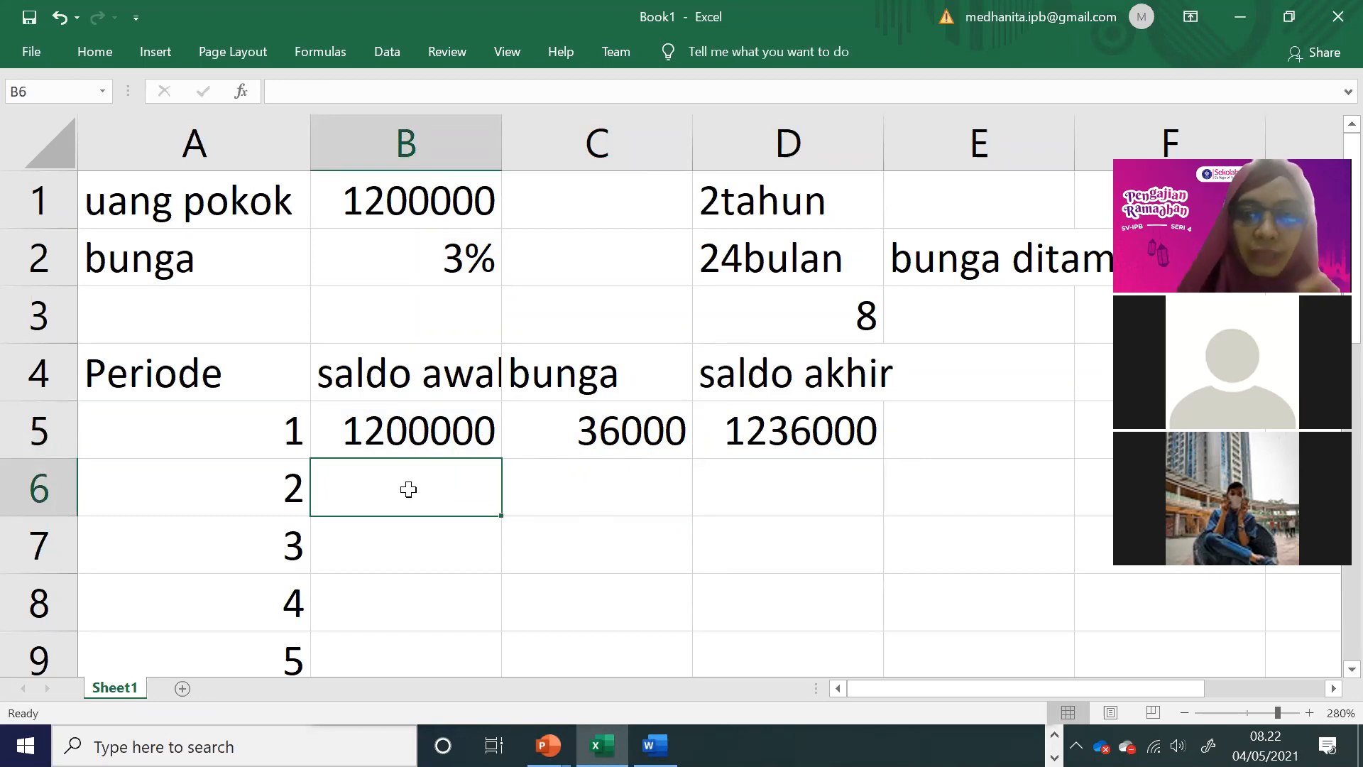
text(=)
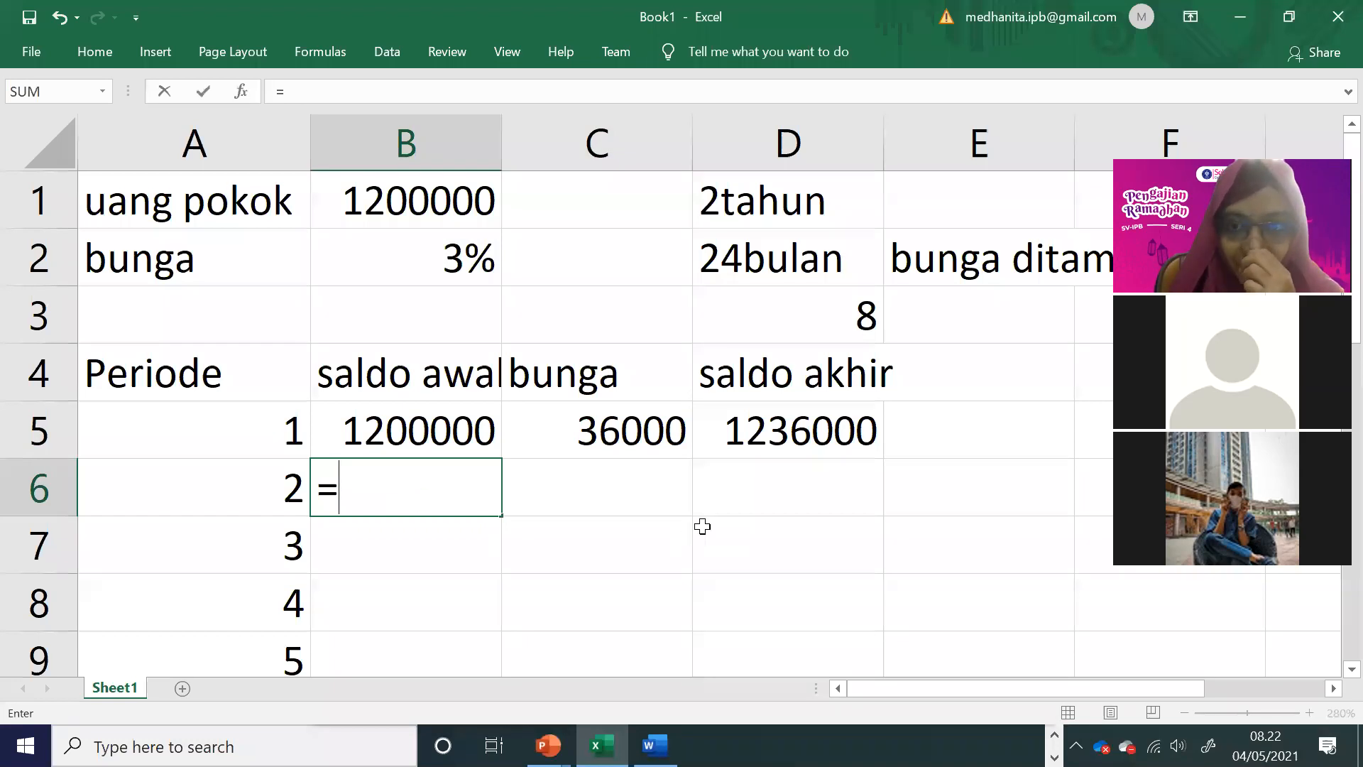
click(792, 435)
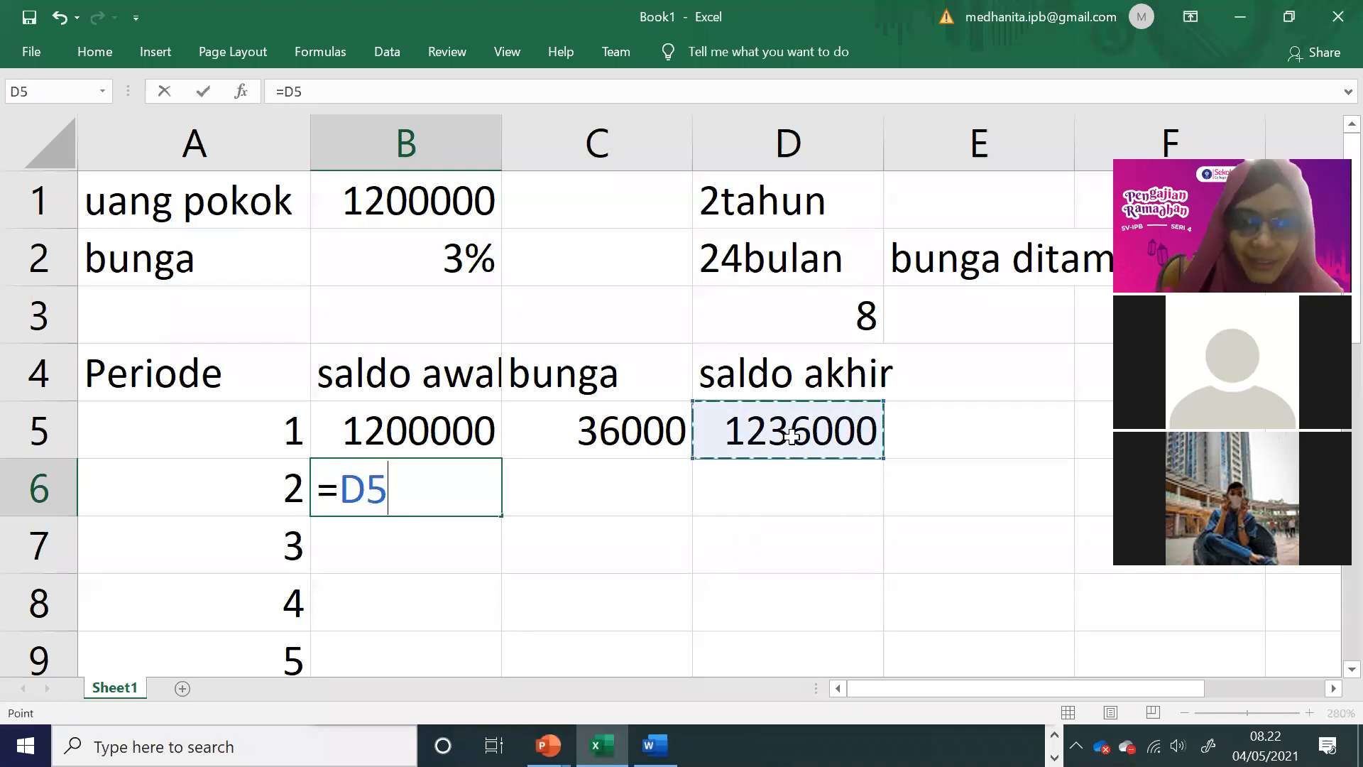
key(Return)
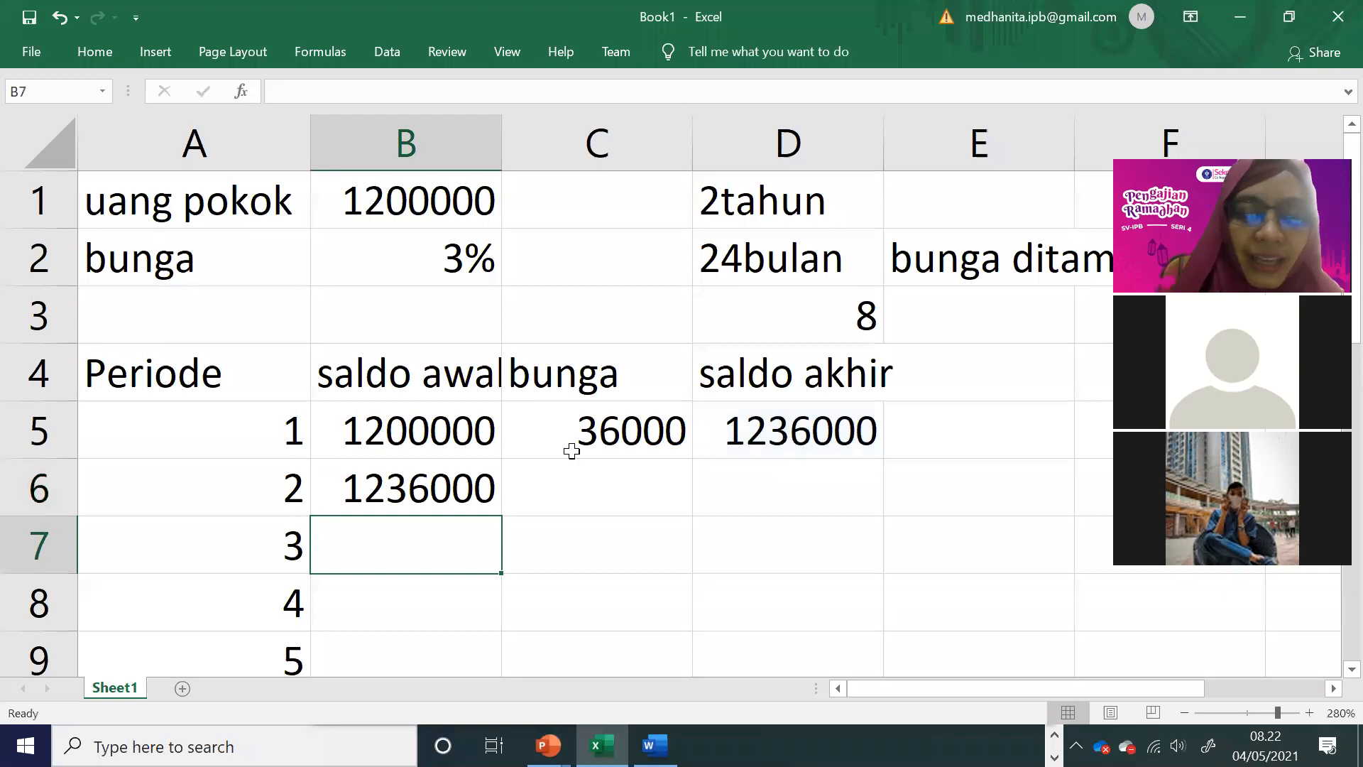
Step: Fill the saldo awal formula from B6 and the bunga and saldo akhir formulas from C5 and D5 down through period 8
click(465, 501)
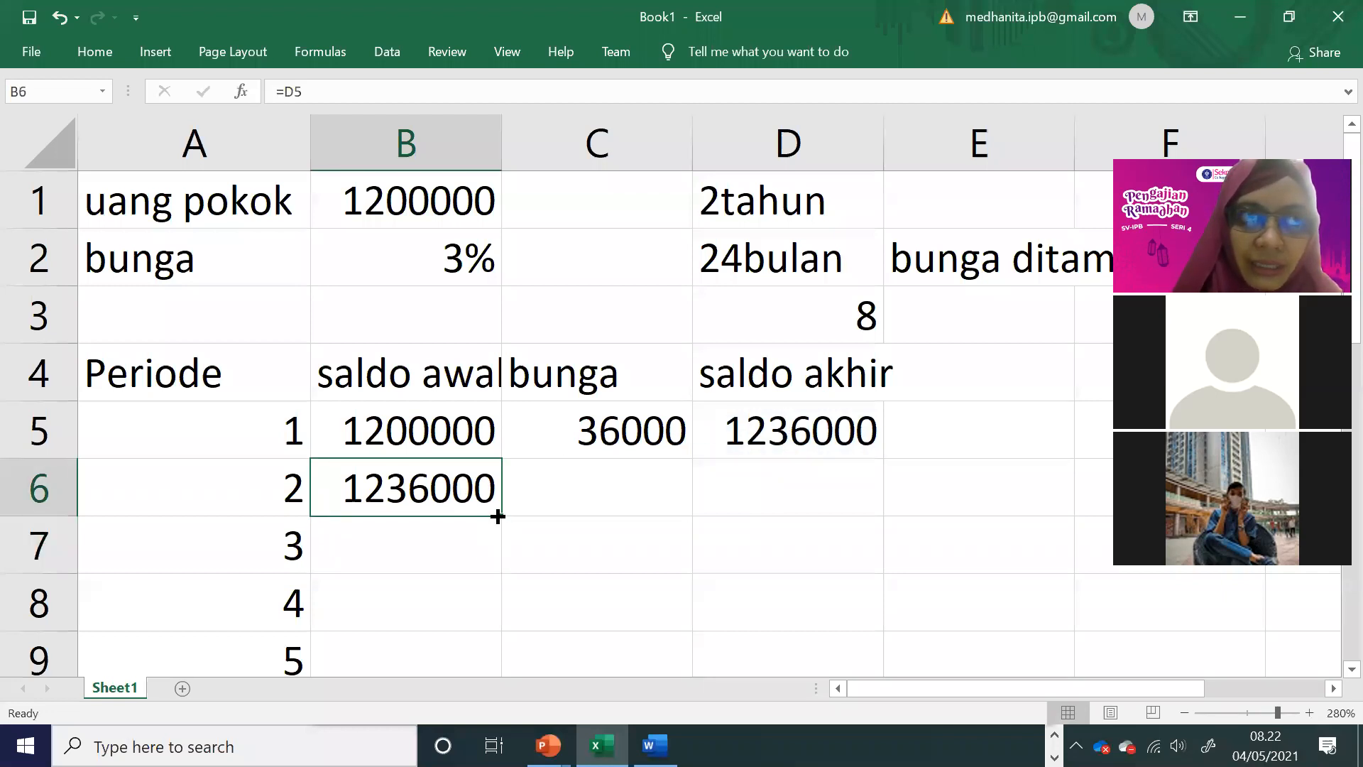
double_click(497, 516)
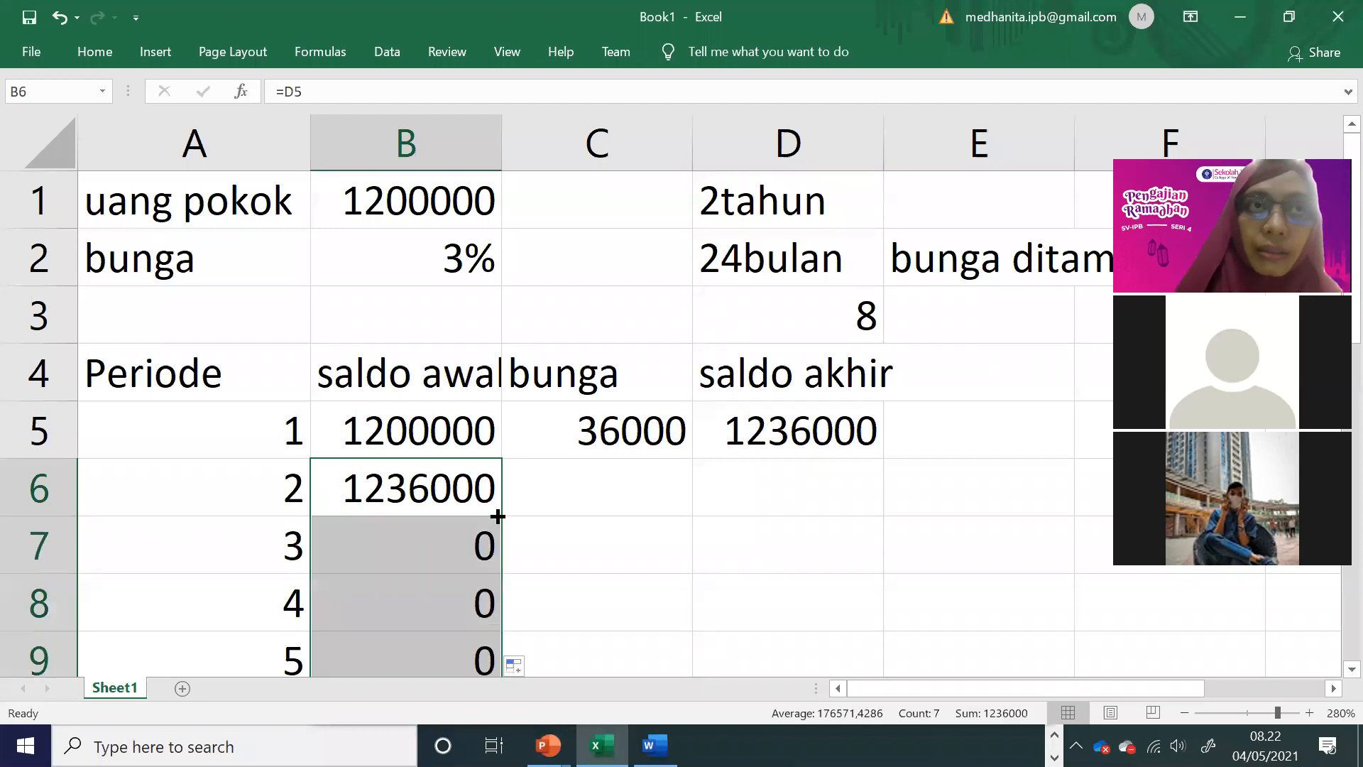
click(625, 441)
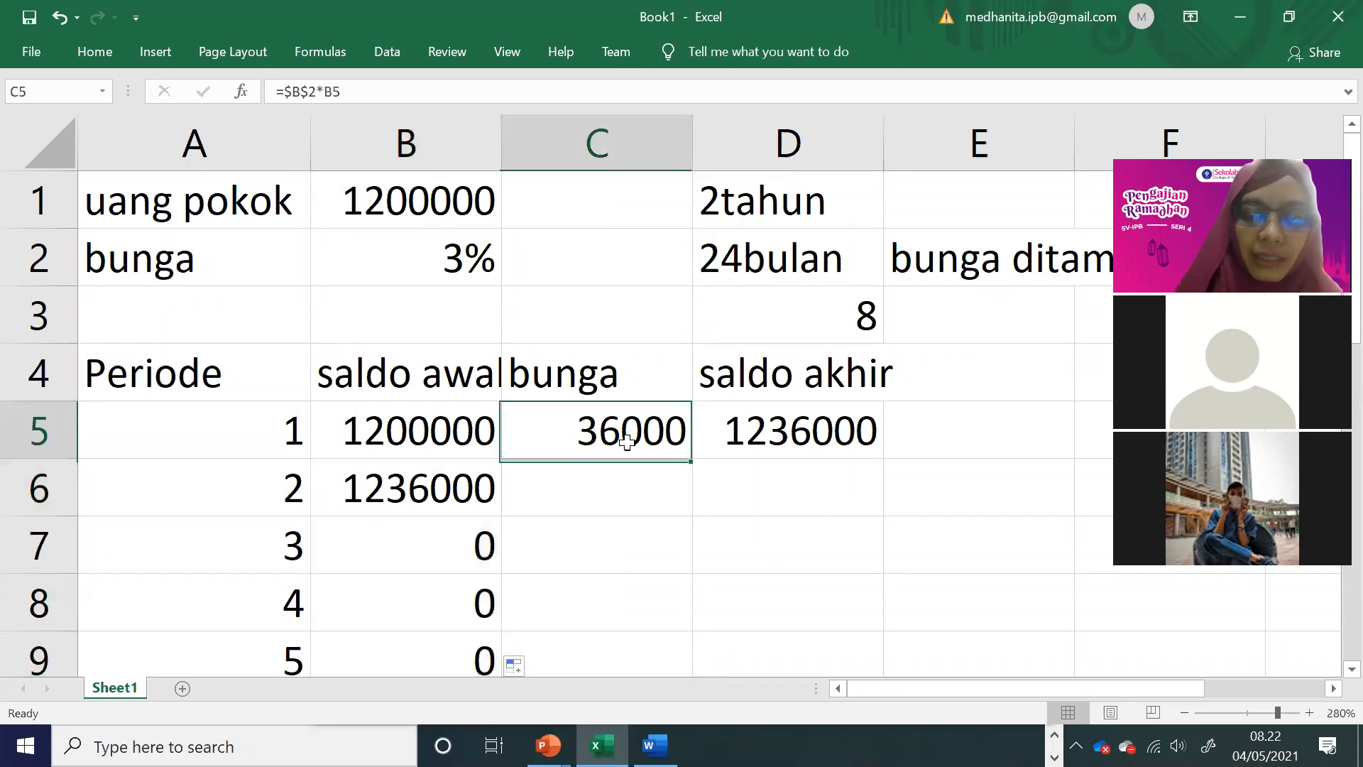
double_click(692, 458)
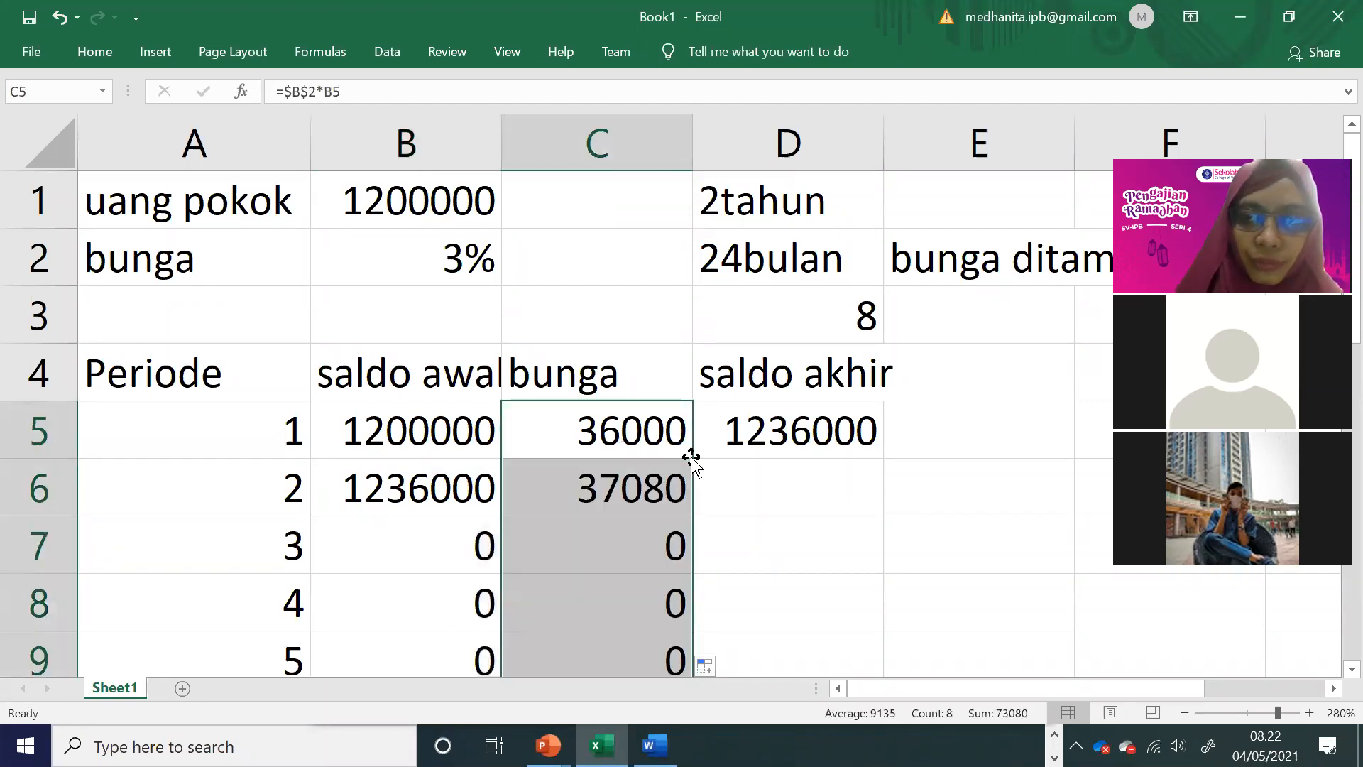
click(852, 422)
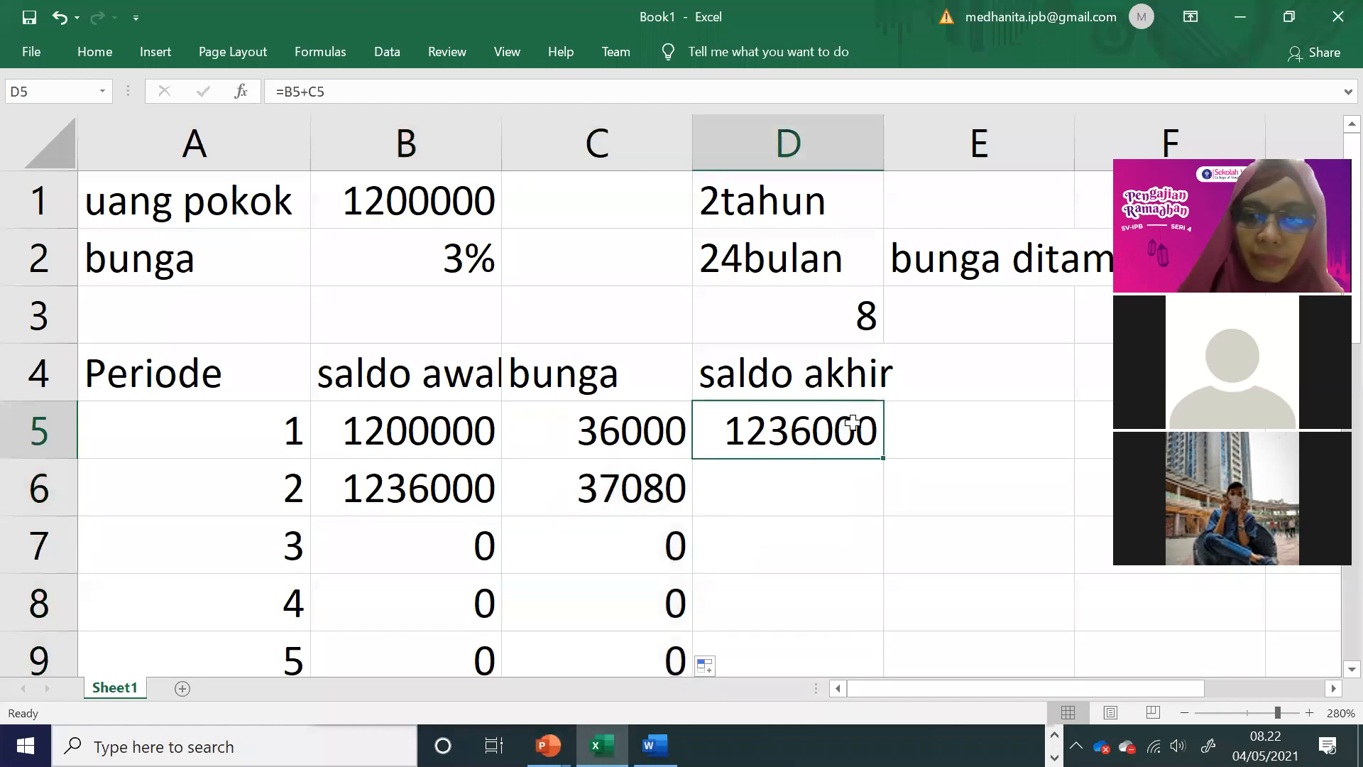
double_click(884, 458)
scroll(1057, 586, down, 2)
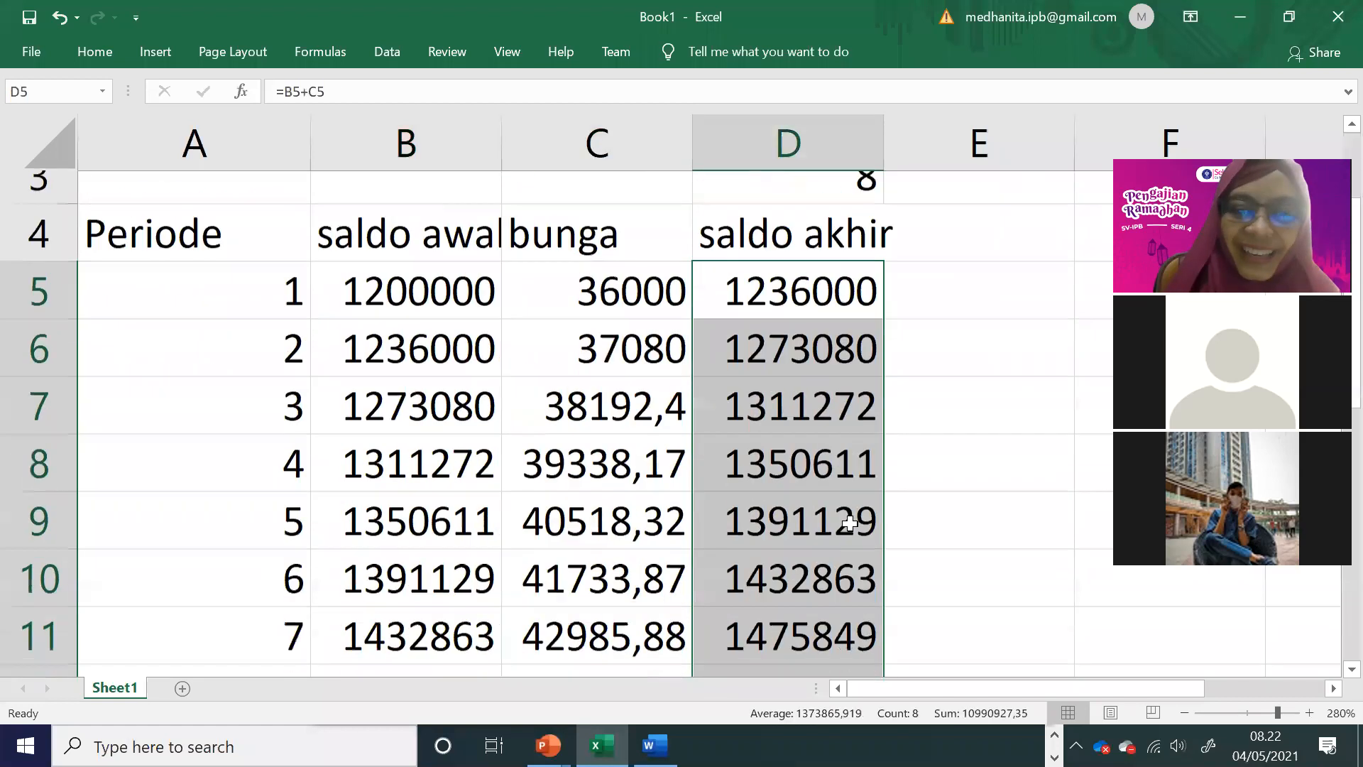
click(1057, 585)
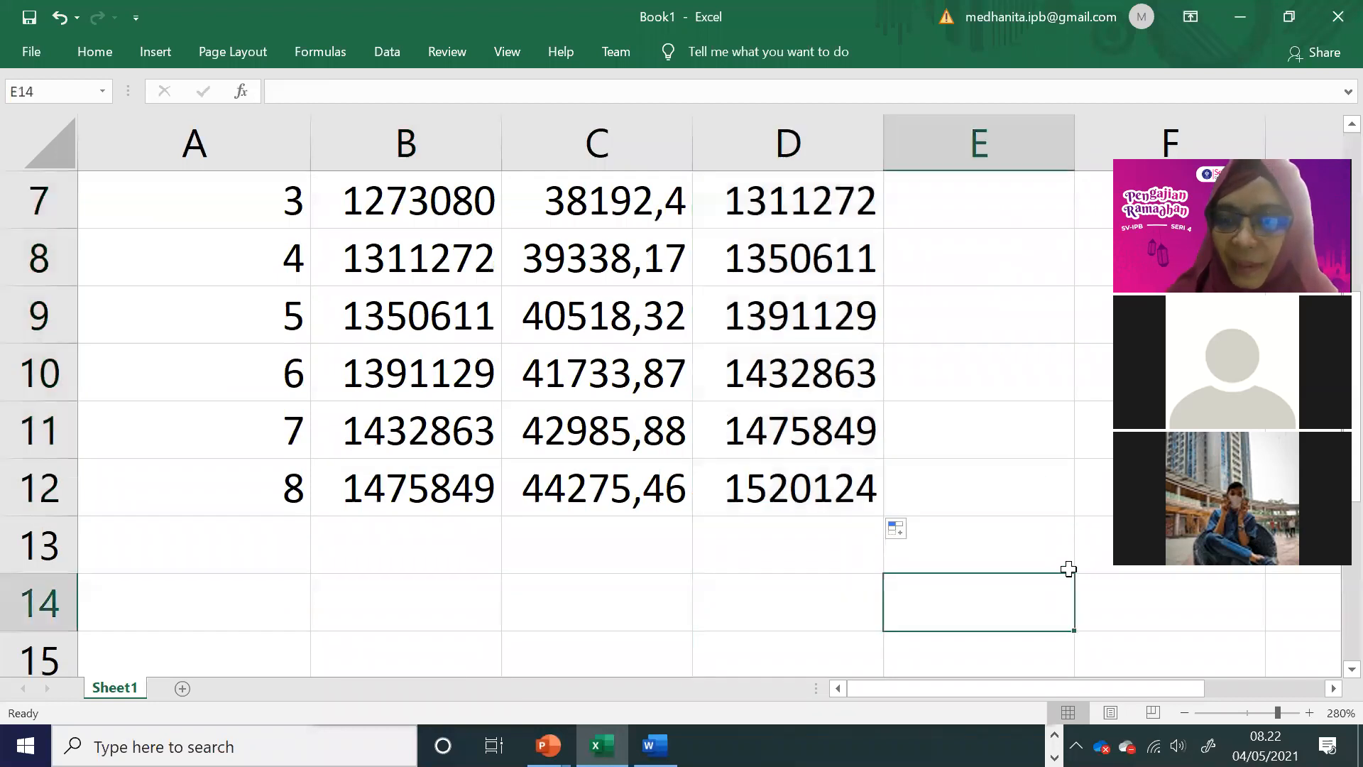
Step: Format the values in B5:D12 with the comma style, showing thousands separators and no decimal places
click(1184, 712)
click(1184, 712)
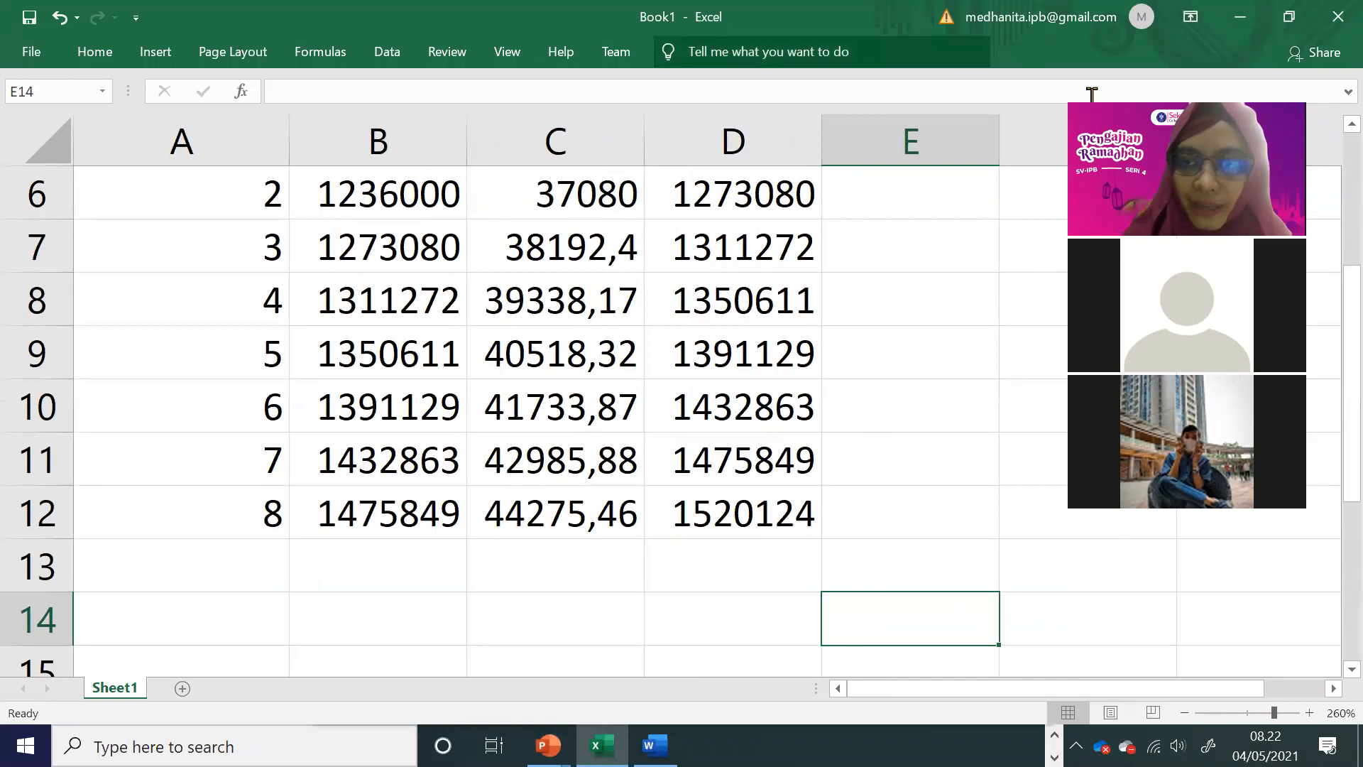
click(653, 37)
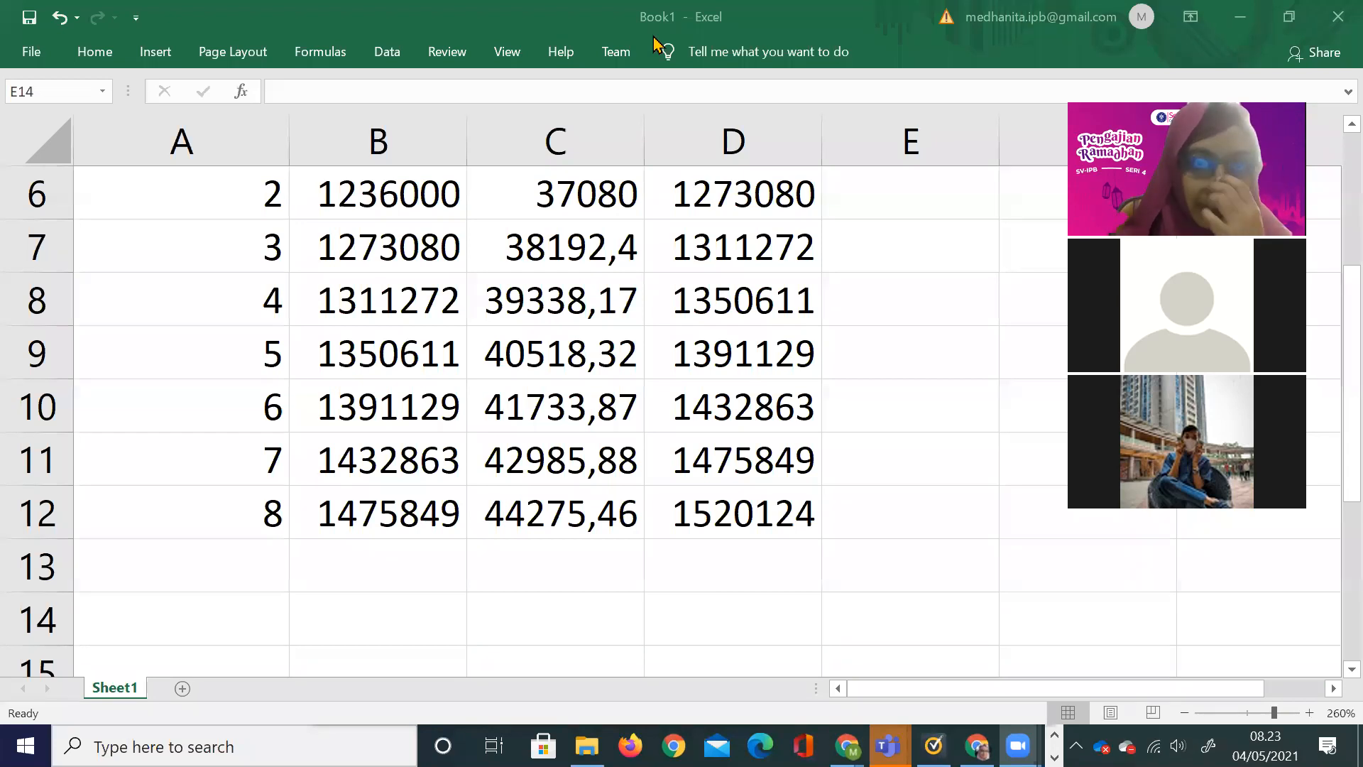
click(733, 389)
scroll(542, 416, up, 2)
scroll(542, 416, down, 1)
drag(422, 265, 795, 625)
click(110, 62)
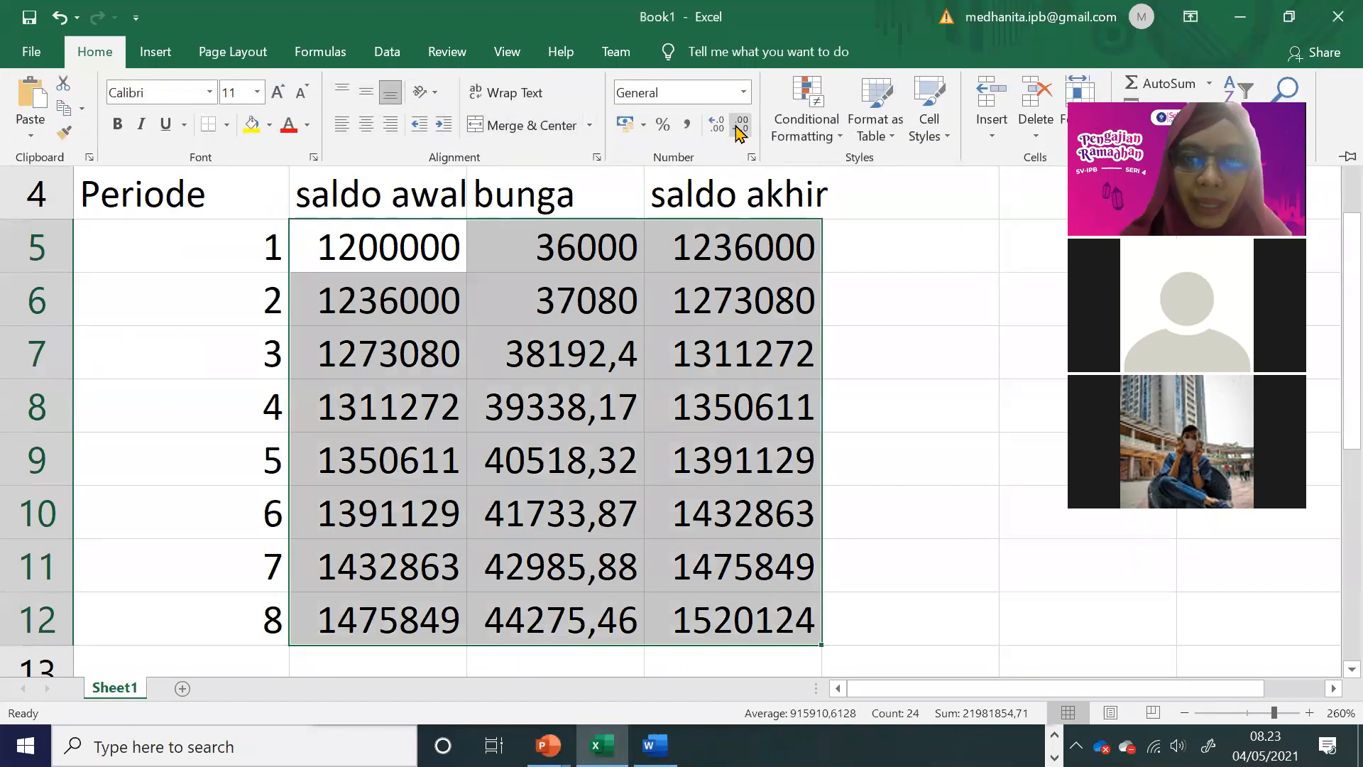
click(738, 131)
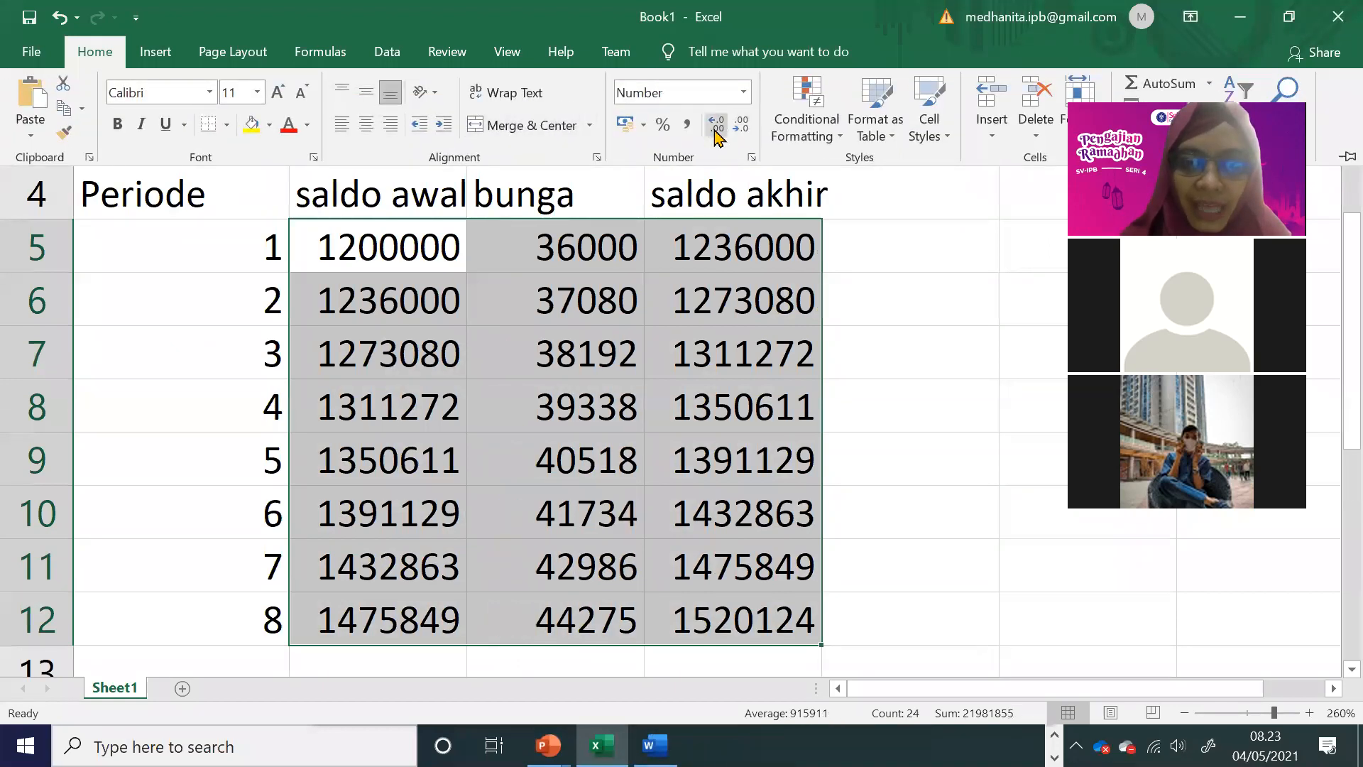
click(716, 131)
click(687, 131)
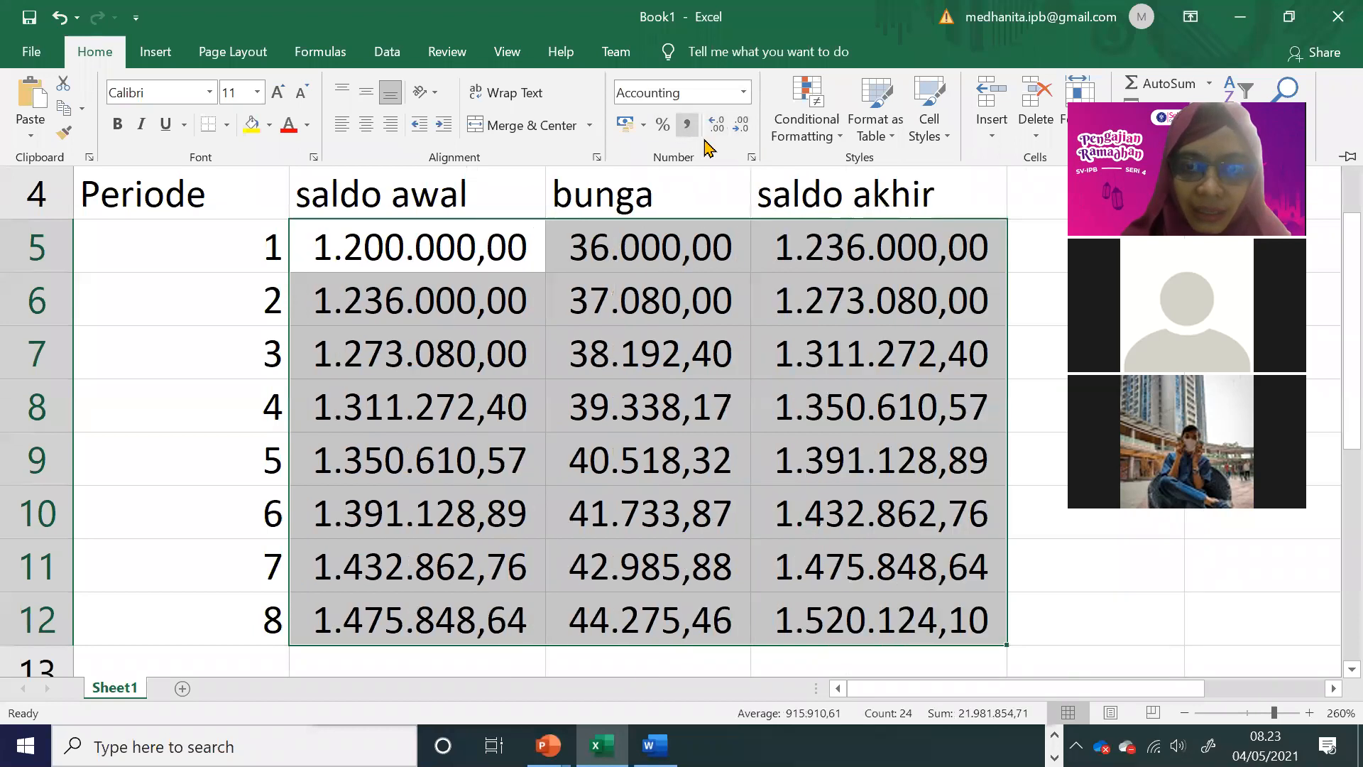
click(741, 125)
click(741, 125)
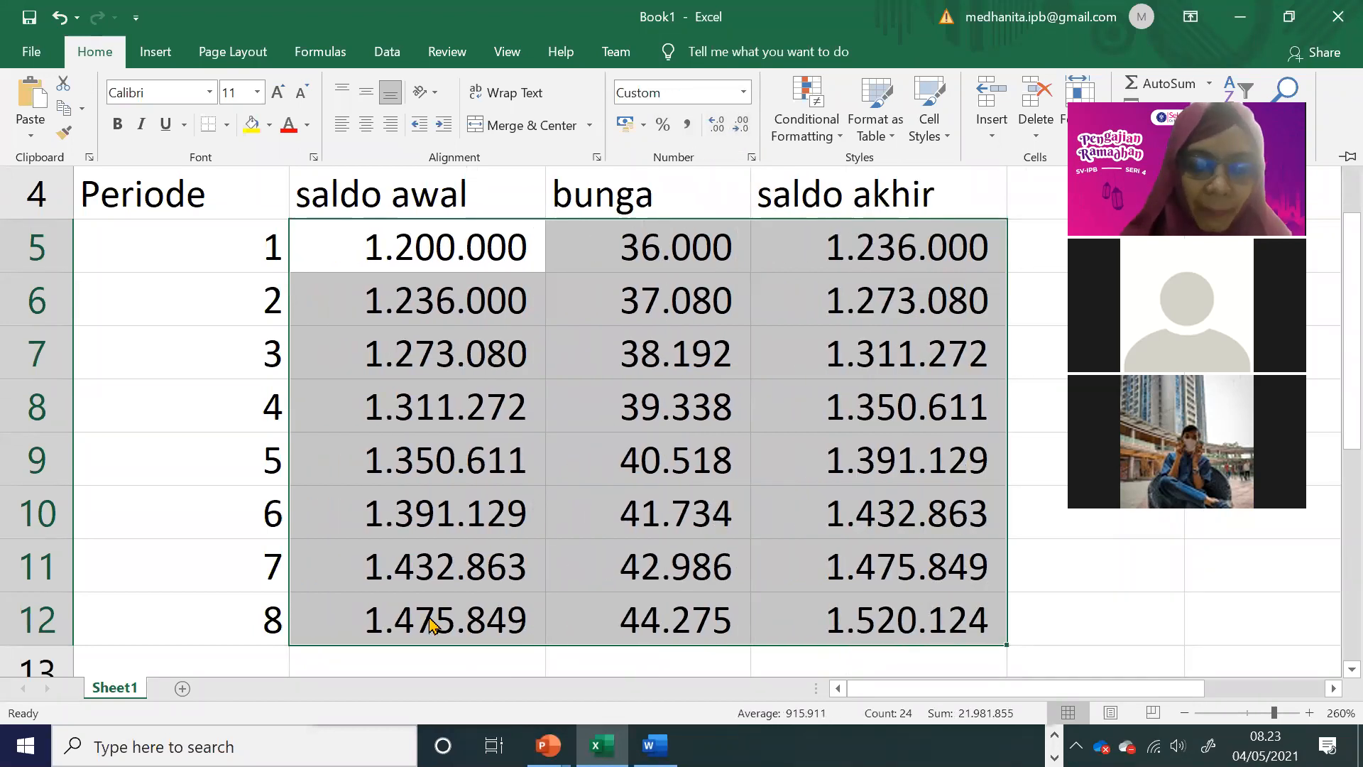
key(ctrl+F1)
click(917, 611)
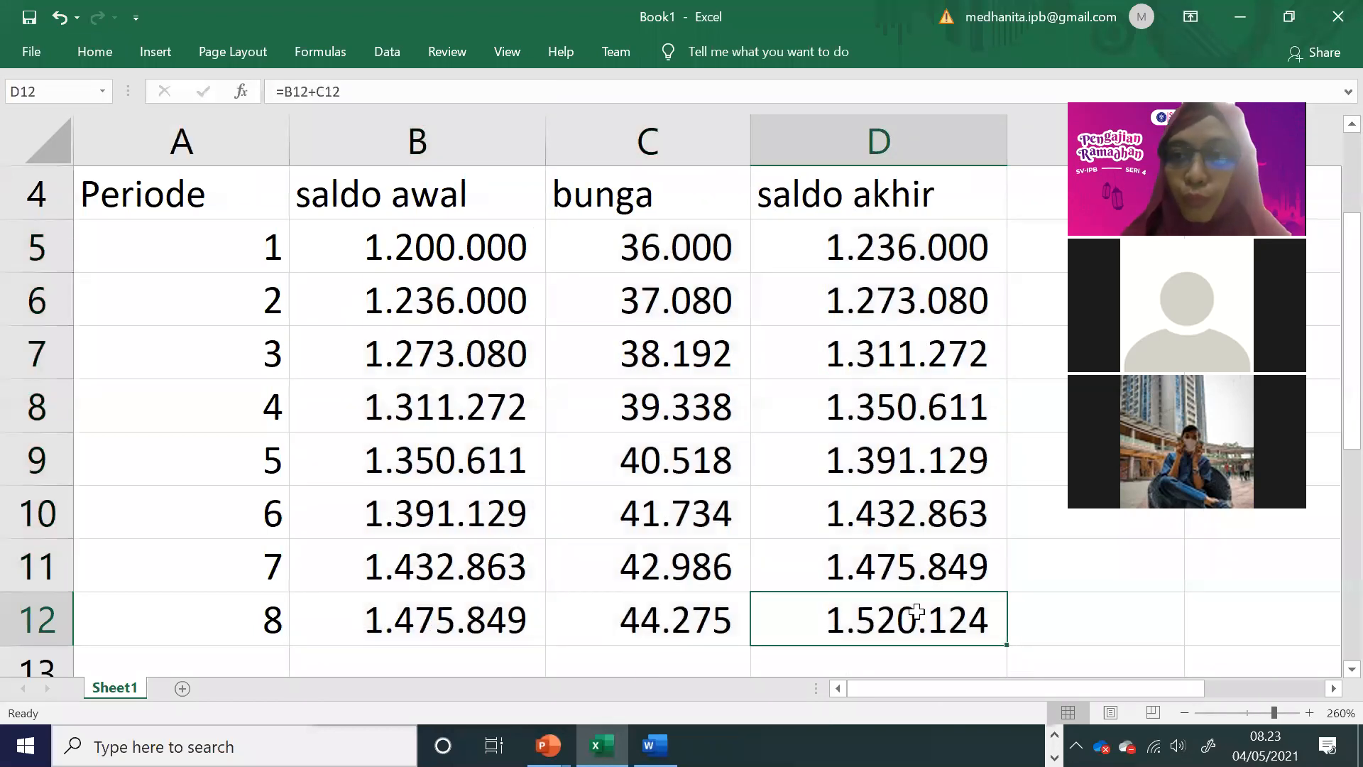
click(247, 338)
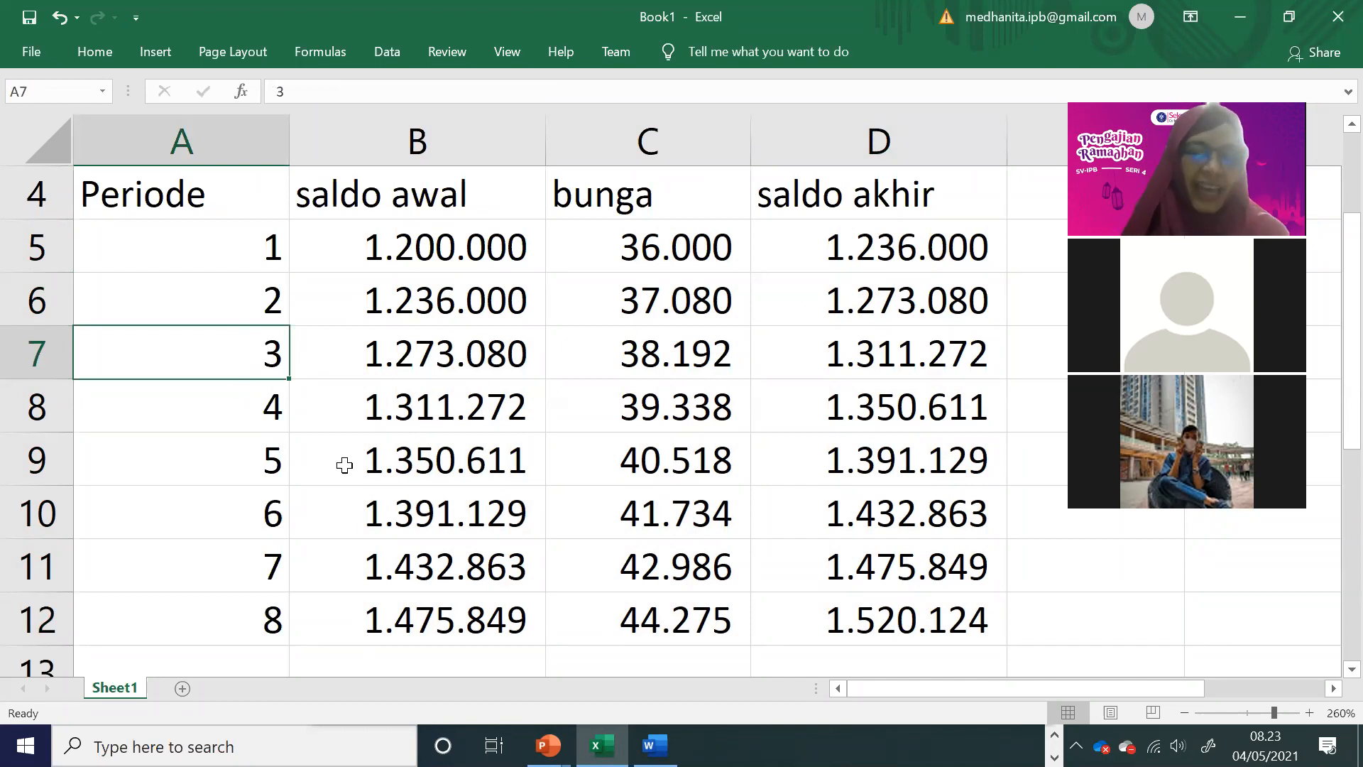
click(293, 497)
Step: Label A14 as Diketahui and A20 as Ditanya below the savings table, with FV? in B20
scroll(288, 500, down, 2)
click(242, 419)
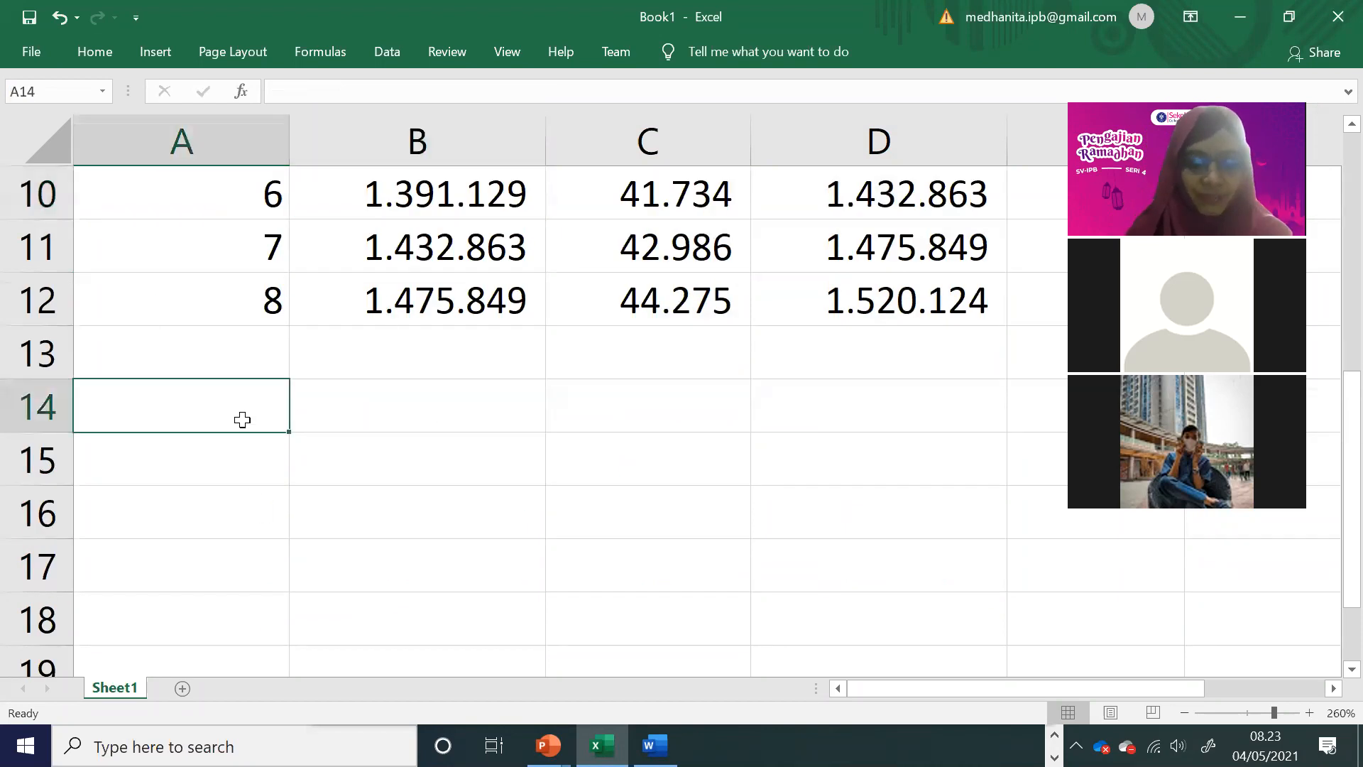
text(Diketahui)
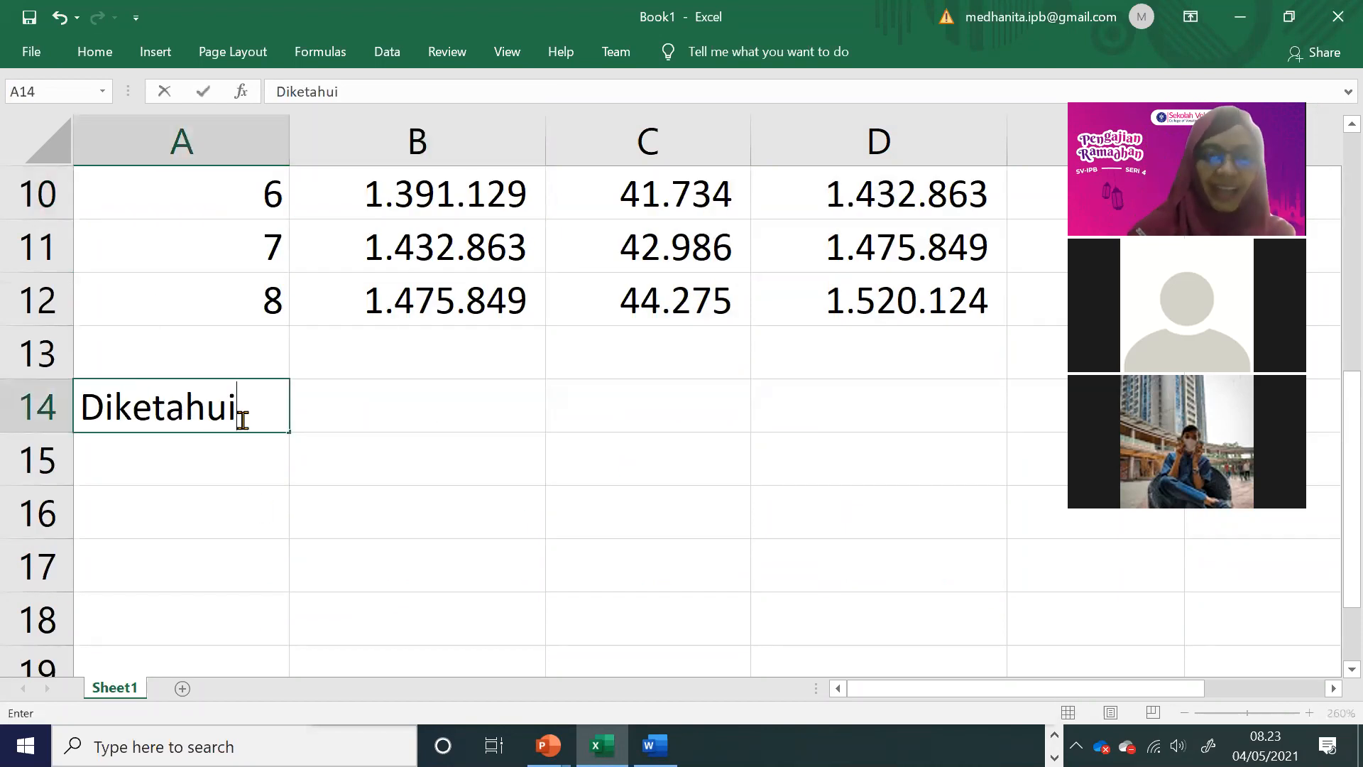
key(Return)
key(Return)
key(Return)
key(Return)
key(Return)
key(Return)
text(D)
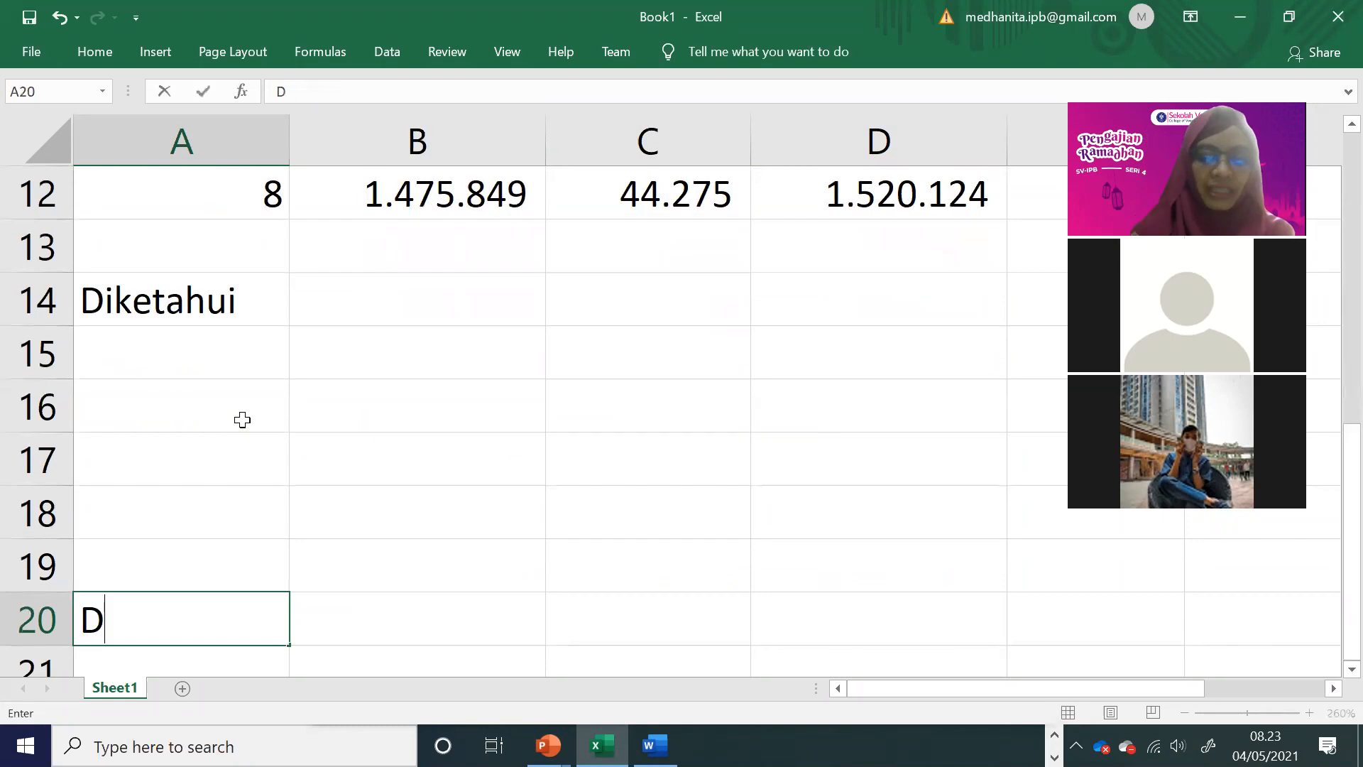
text(itanya)
key(Tab)
text(FV)
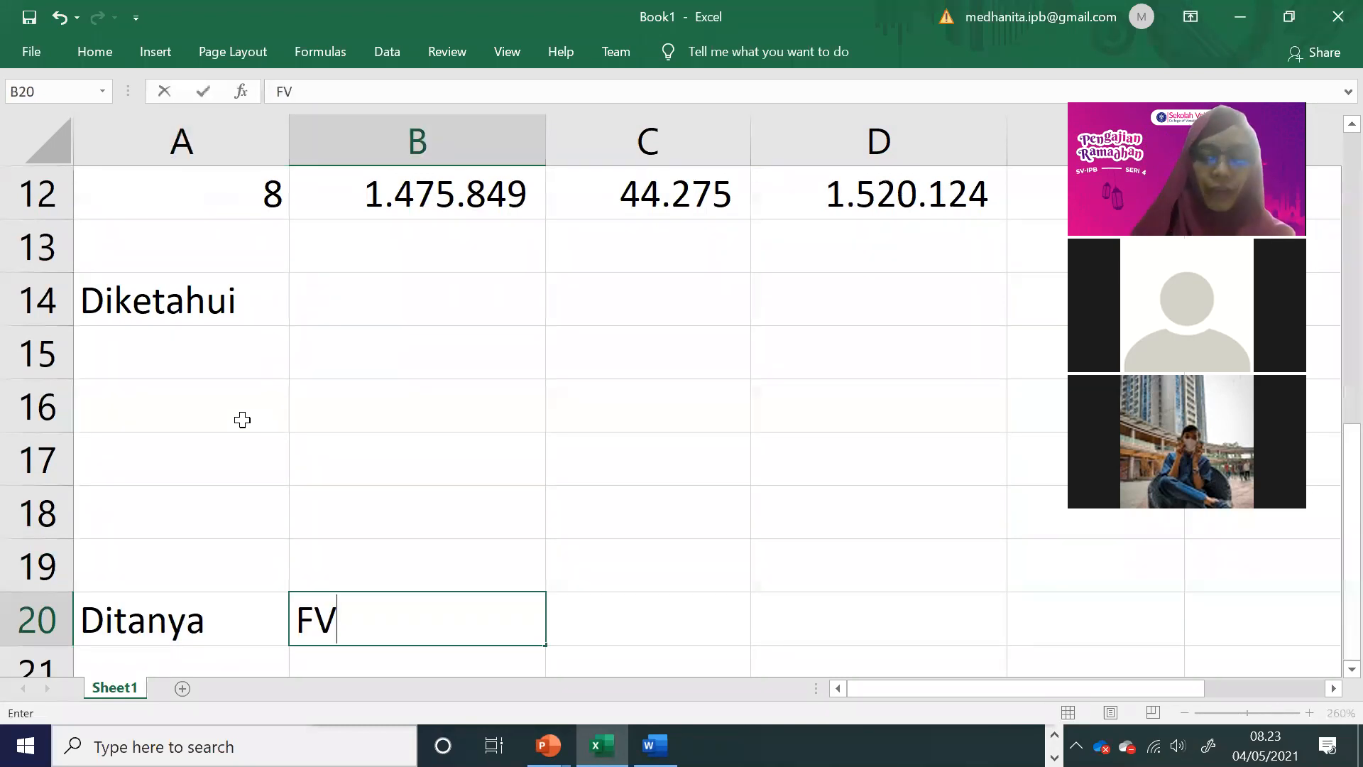
click(427, 334)
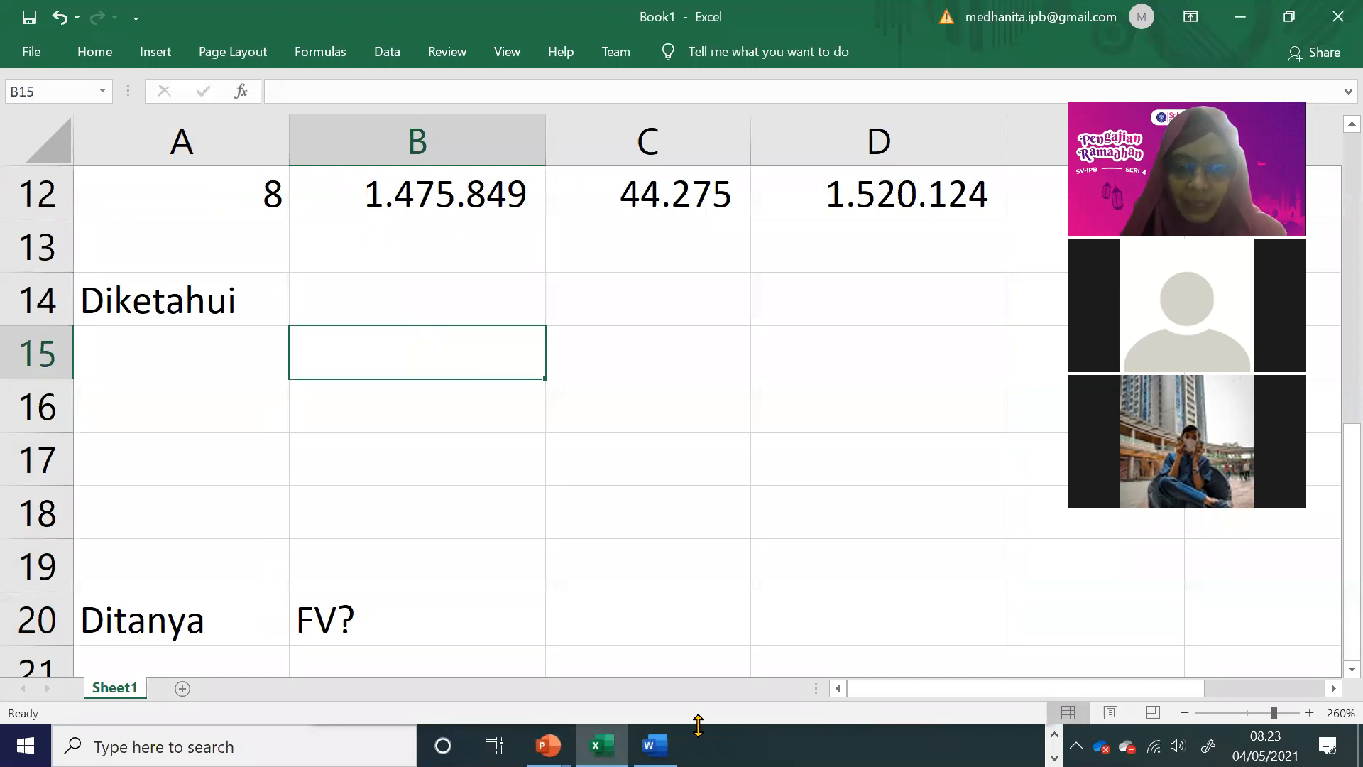
Step: Switch to the EXCEL LANJUTAN 1.2 presentation in PowerPoint and review the FV function's general form and argument meanings on slide 8
click(567, 739)
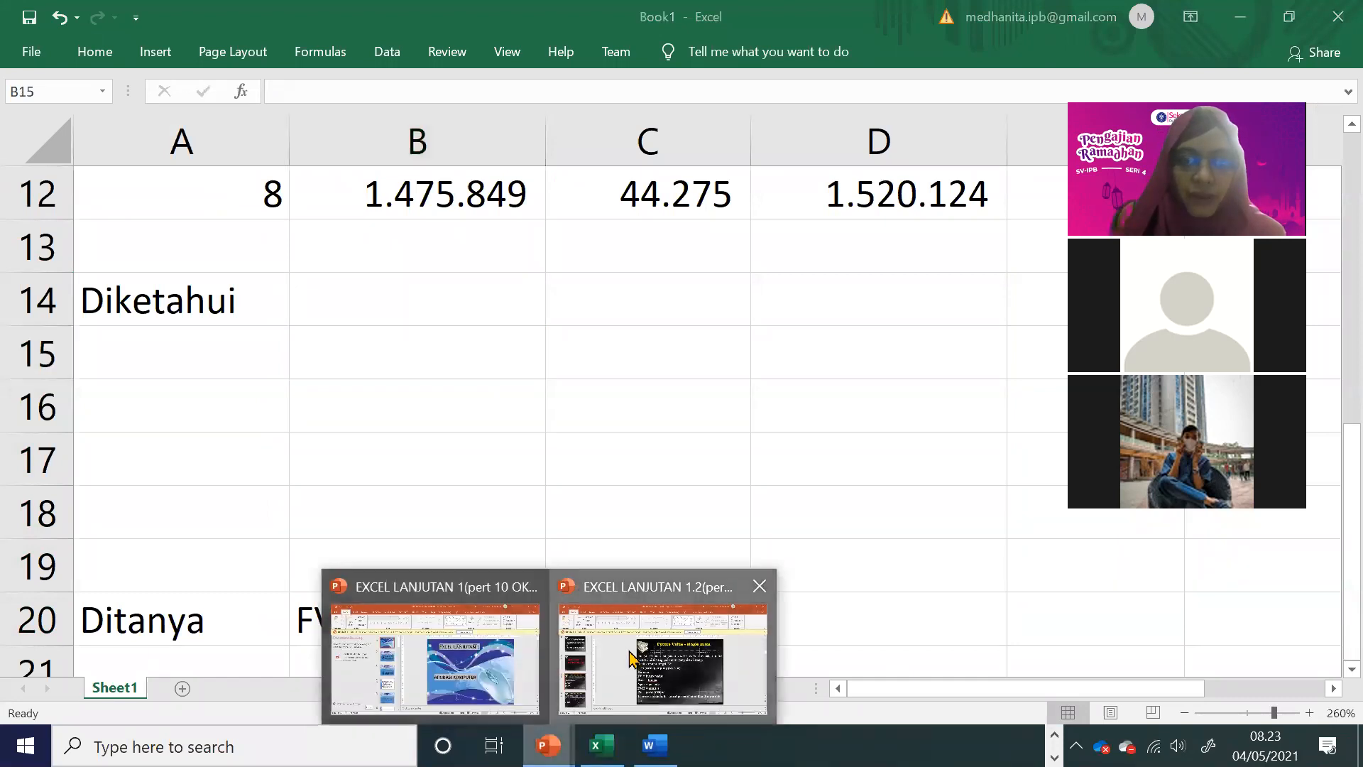
click(627, 689)
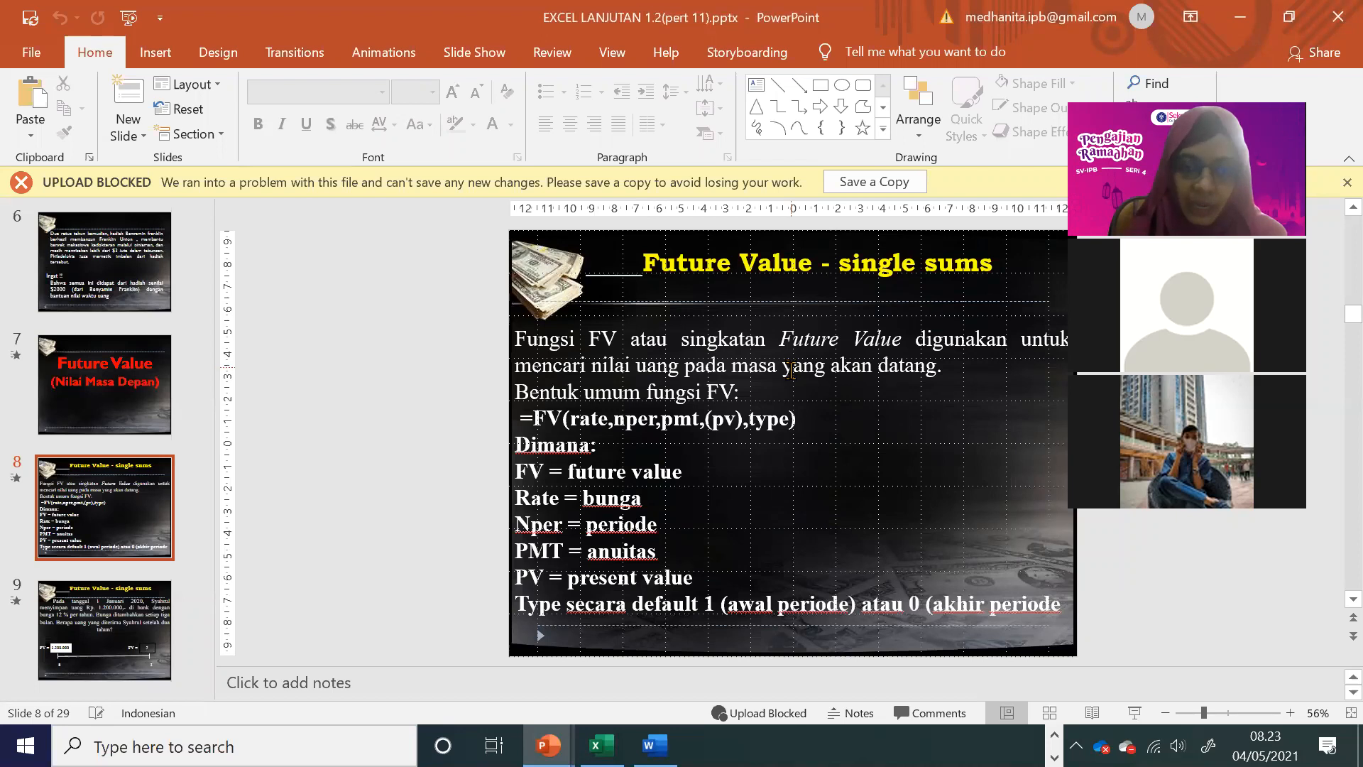
click(545, 425)
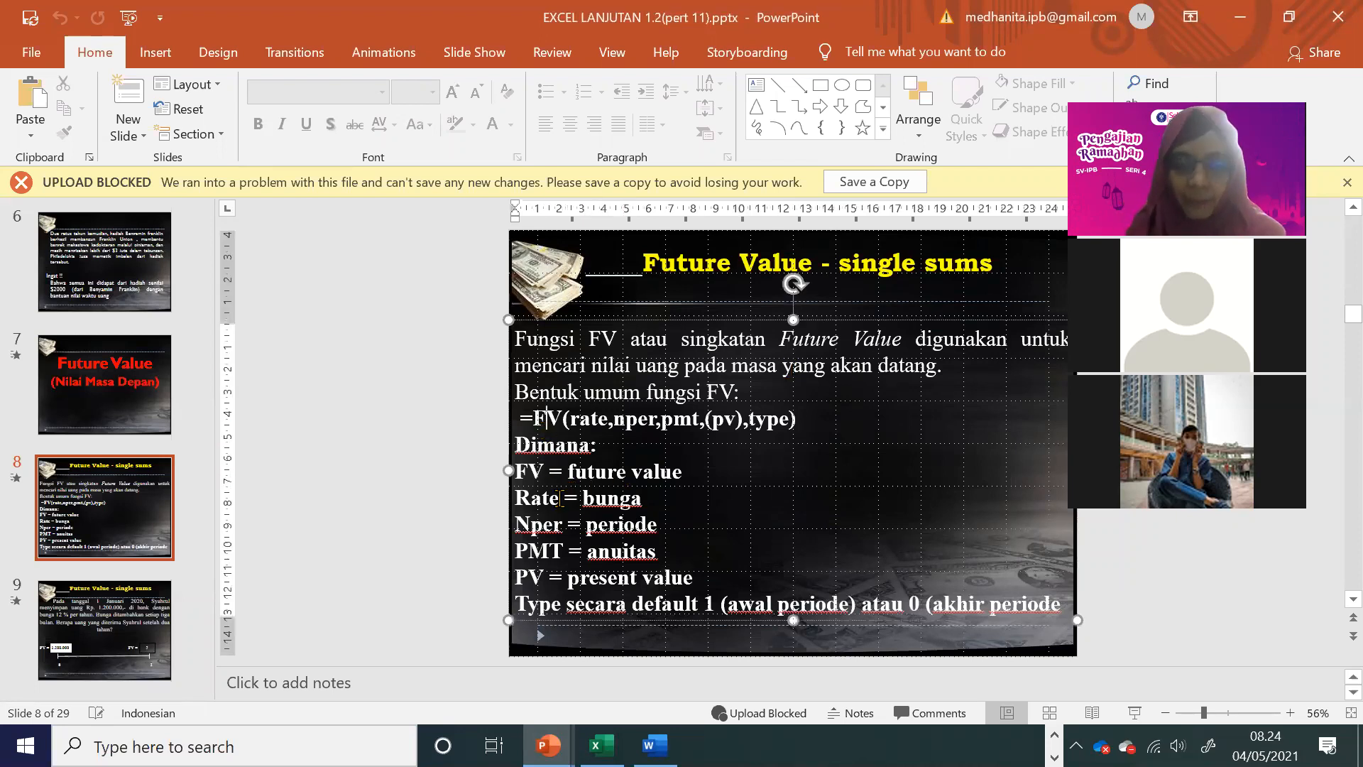
drag(544, 577, 519, 576)
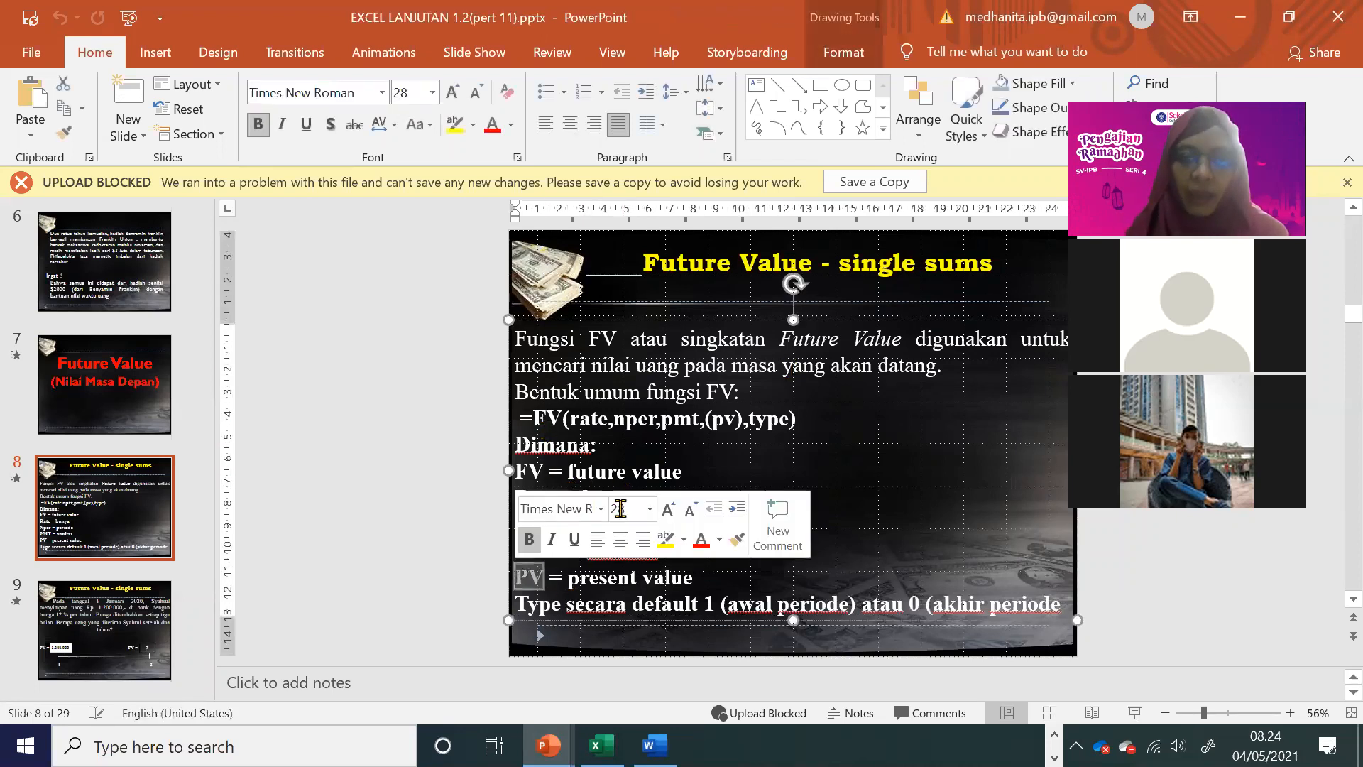
drag(562, 419, 772, 435)
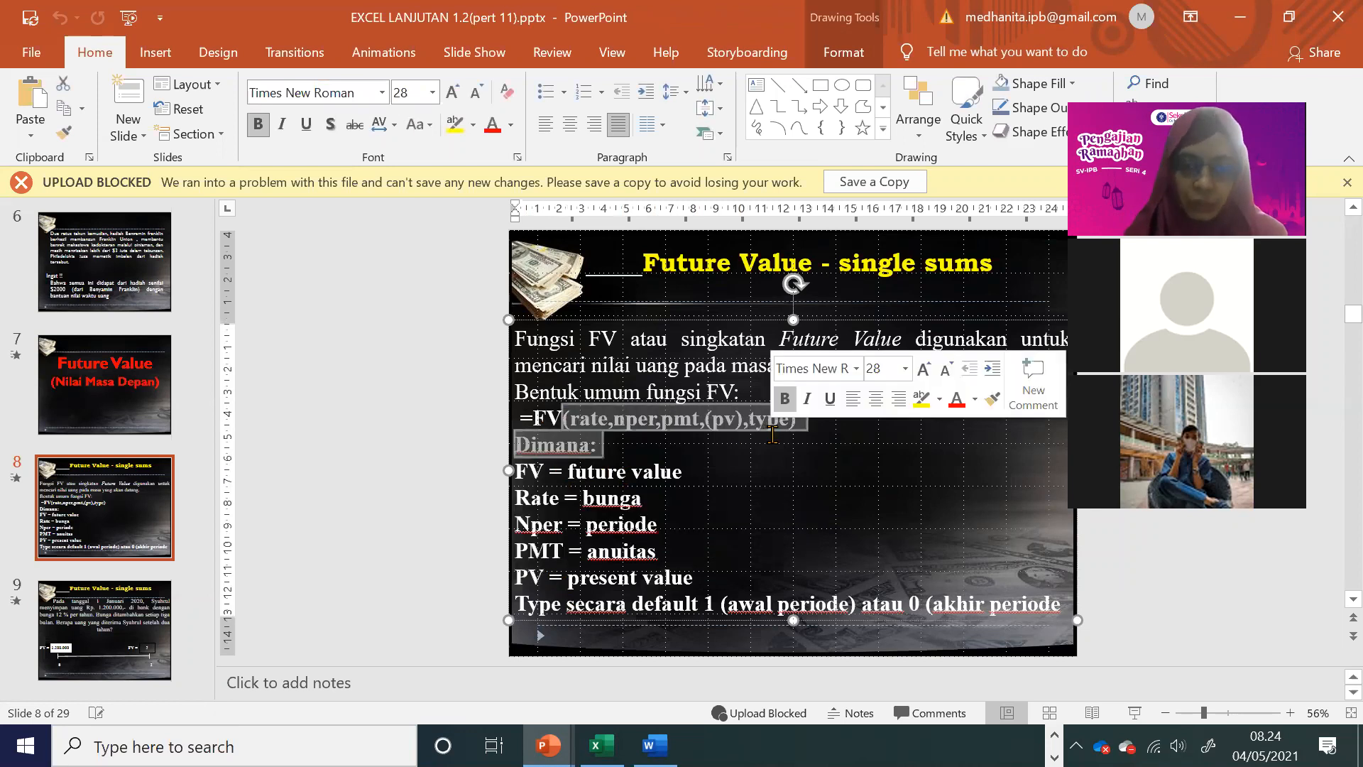
Step: Return to the Excel workbook and move the FV? label from B20 to A21, beneath Ditanya
key(alt+Tab)
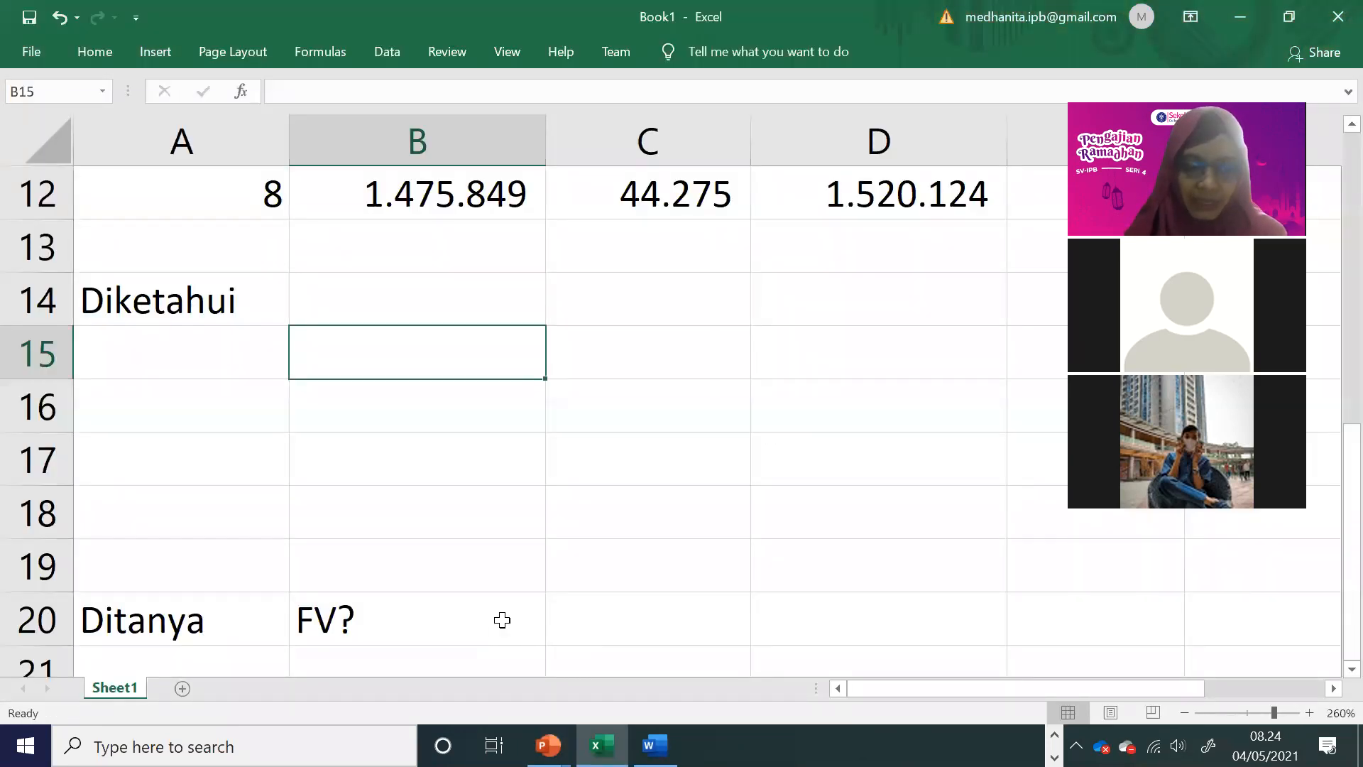
scroll(502, 620, down, 1)
click(405, 473)
drag(355, 503, 264, 504)
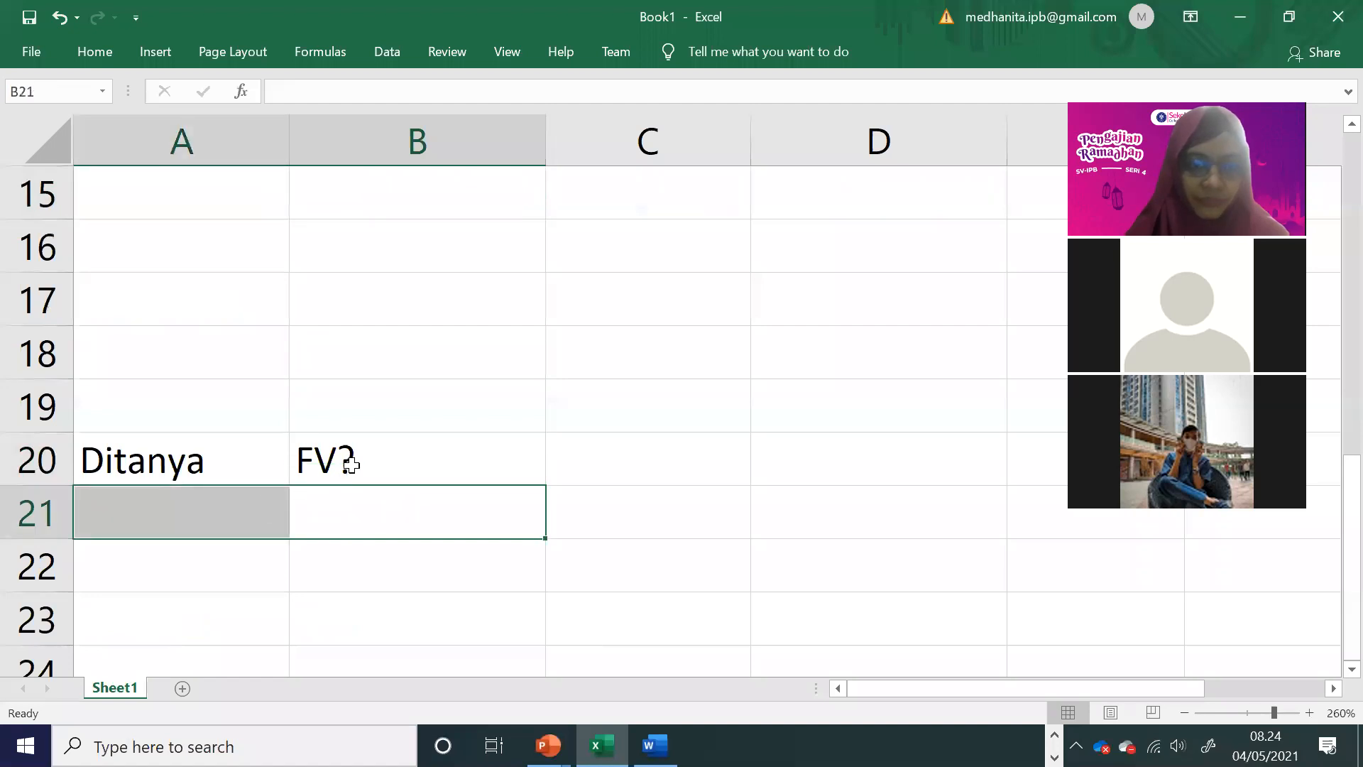
click(351, 468)
mouse_move(352, 488)
mouse_down()
mouse_move(237, 511)
mouse_move(355, 466)
mouse_up()
Step: Start an FV formula in B20 to check the function's argument list, and discard the entry
click(359, 460)
text(=fv()
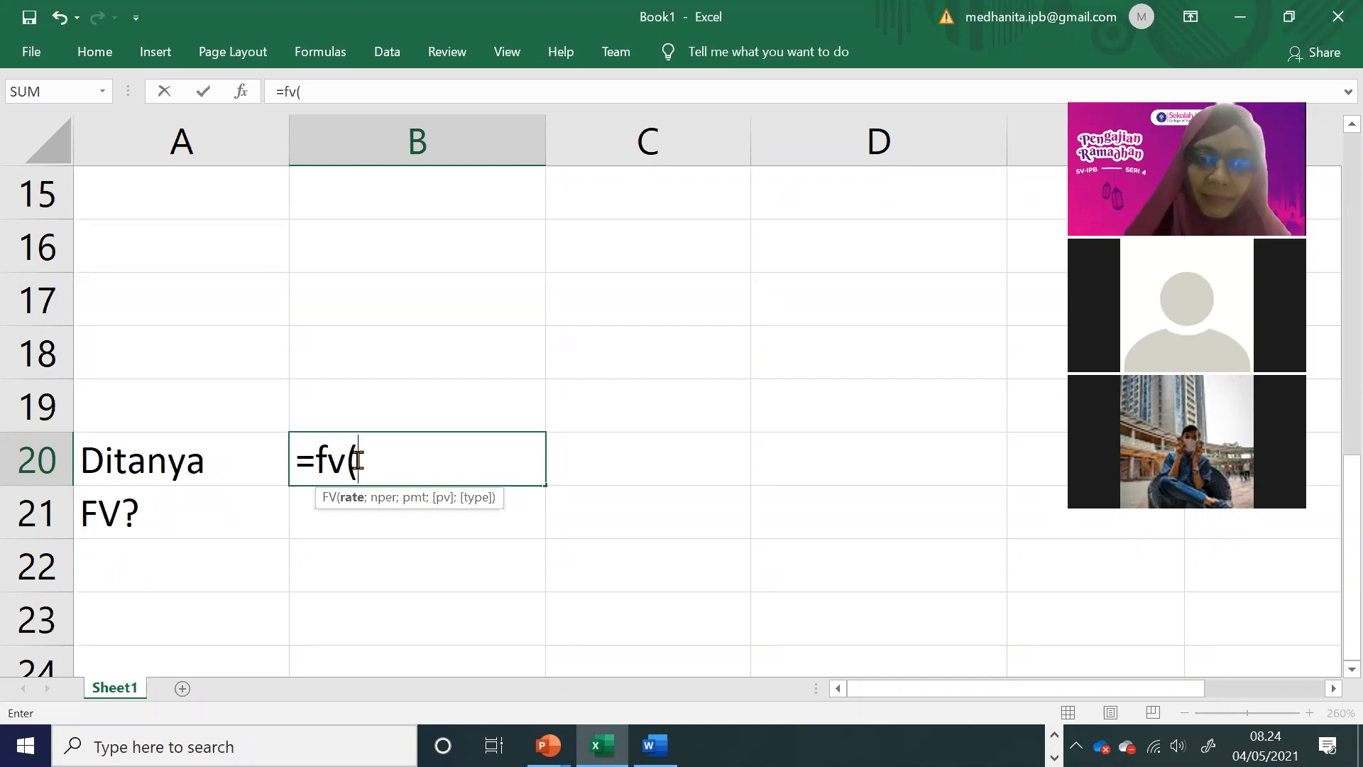
key(BackSpace)
key(BackSpace)
key(BackSpace)
key(BackSpace)
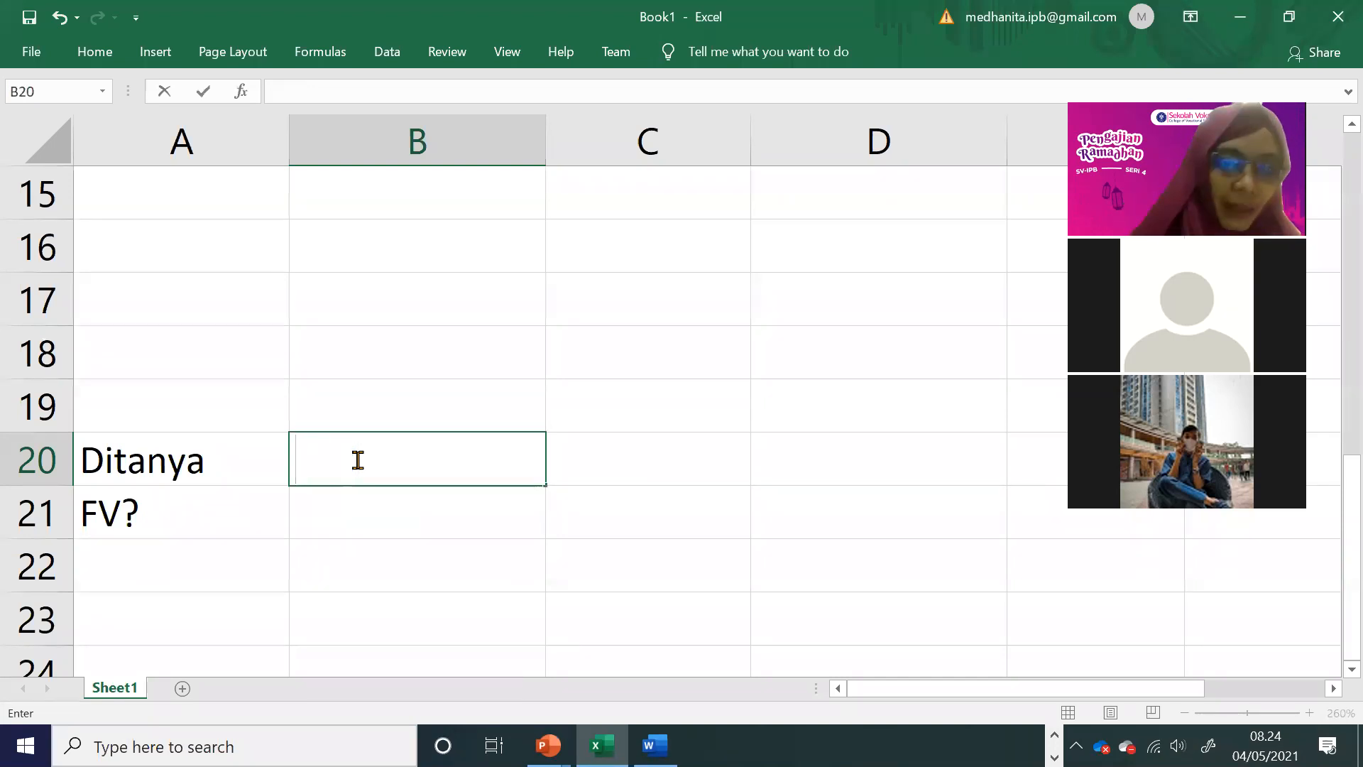
Step: Enter rate=tk bunga in A15 as the first known item under Diketahui
scroll(341, 443, up, 1)
scroll(228, 435, up, 2)
scroll(223, 496, down, 3)
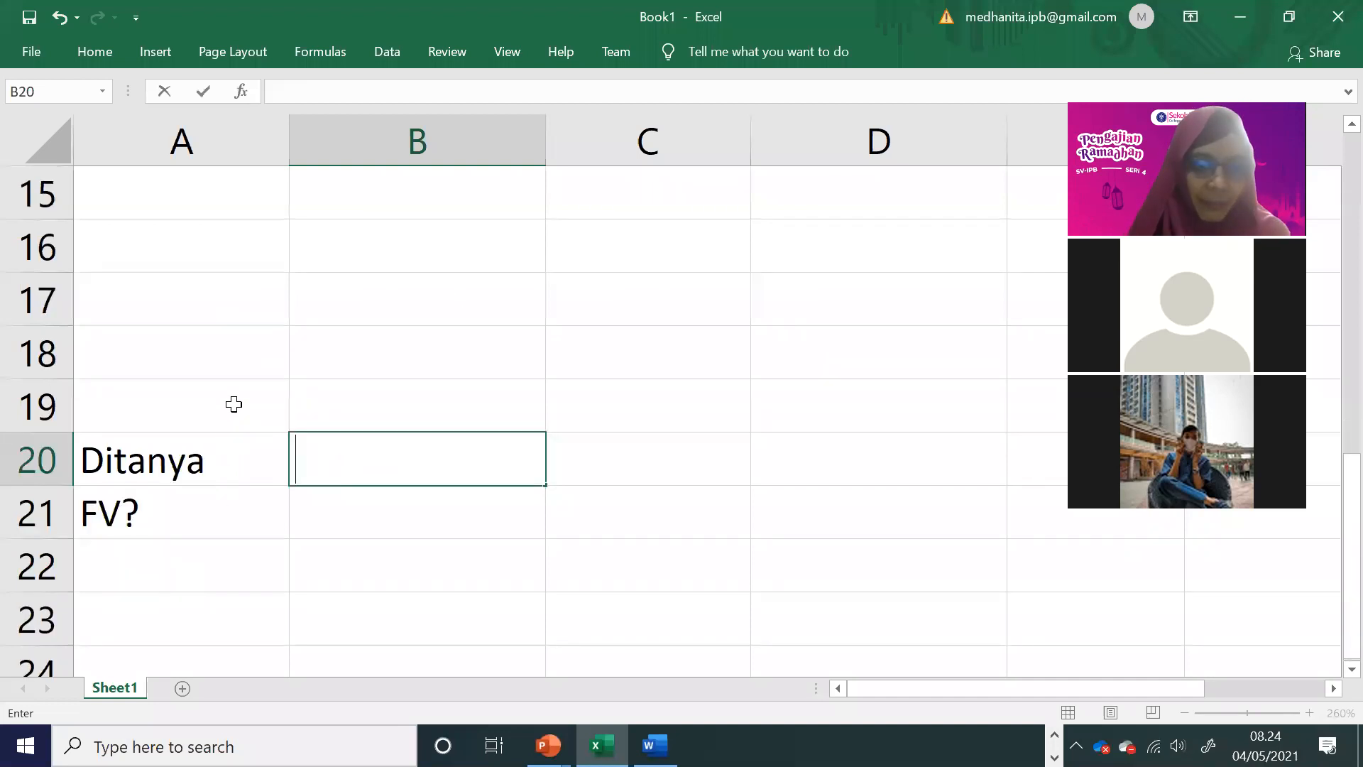
scroll(249, 408, up, 2)
click(244, 500)
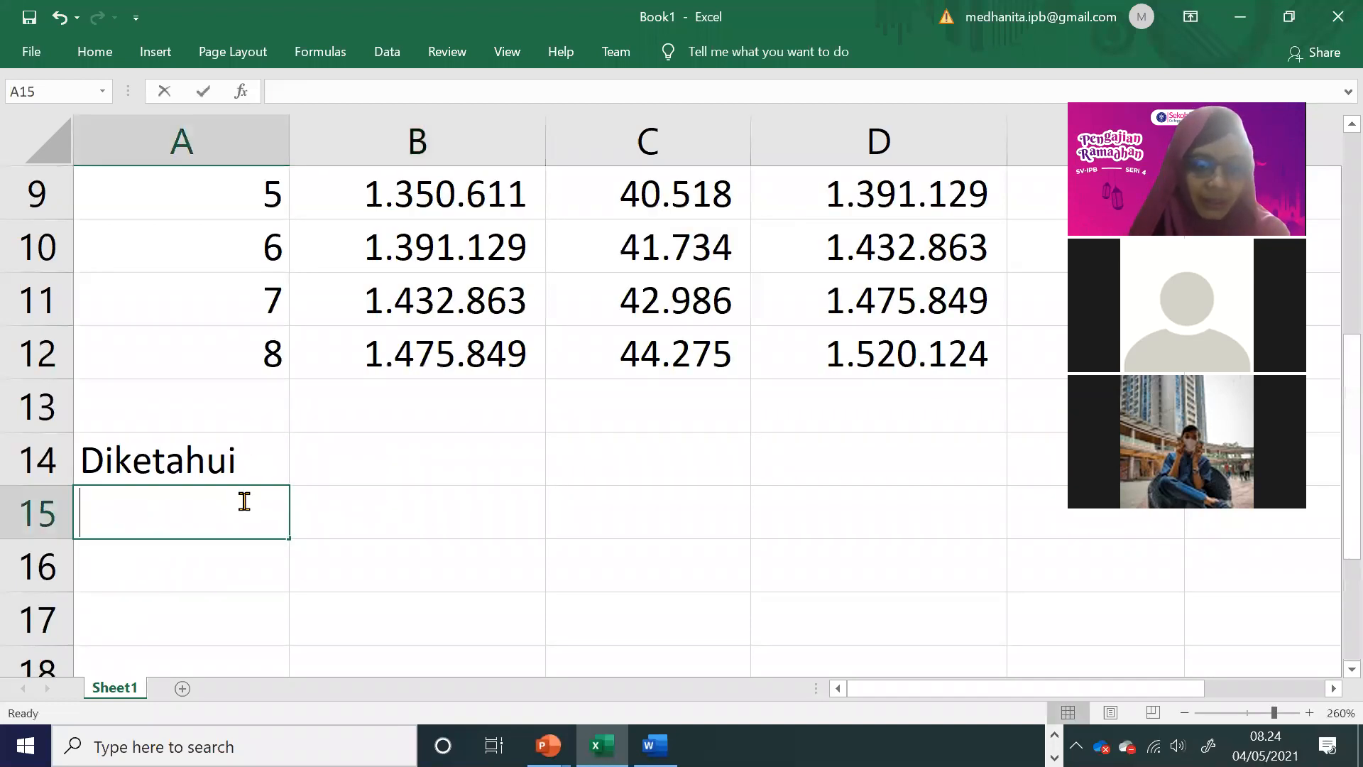
text(rate=tk bunga)
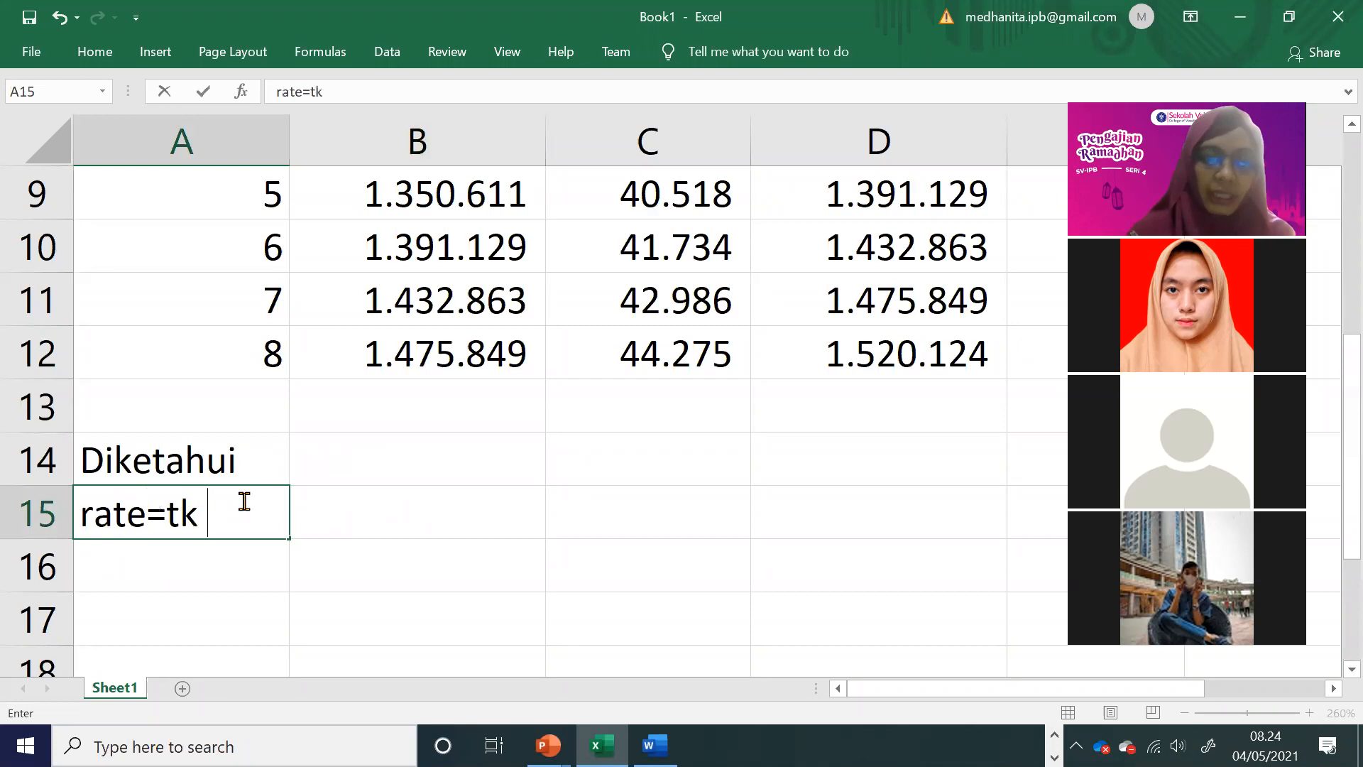
click(387, 598)
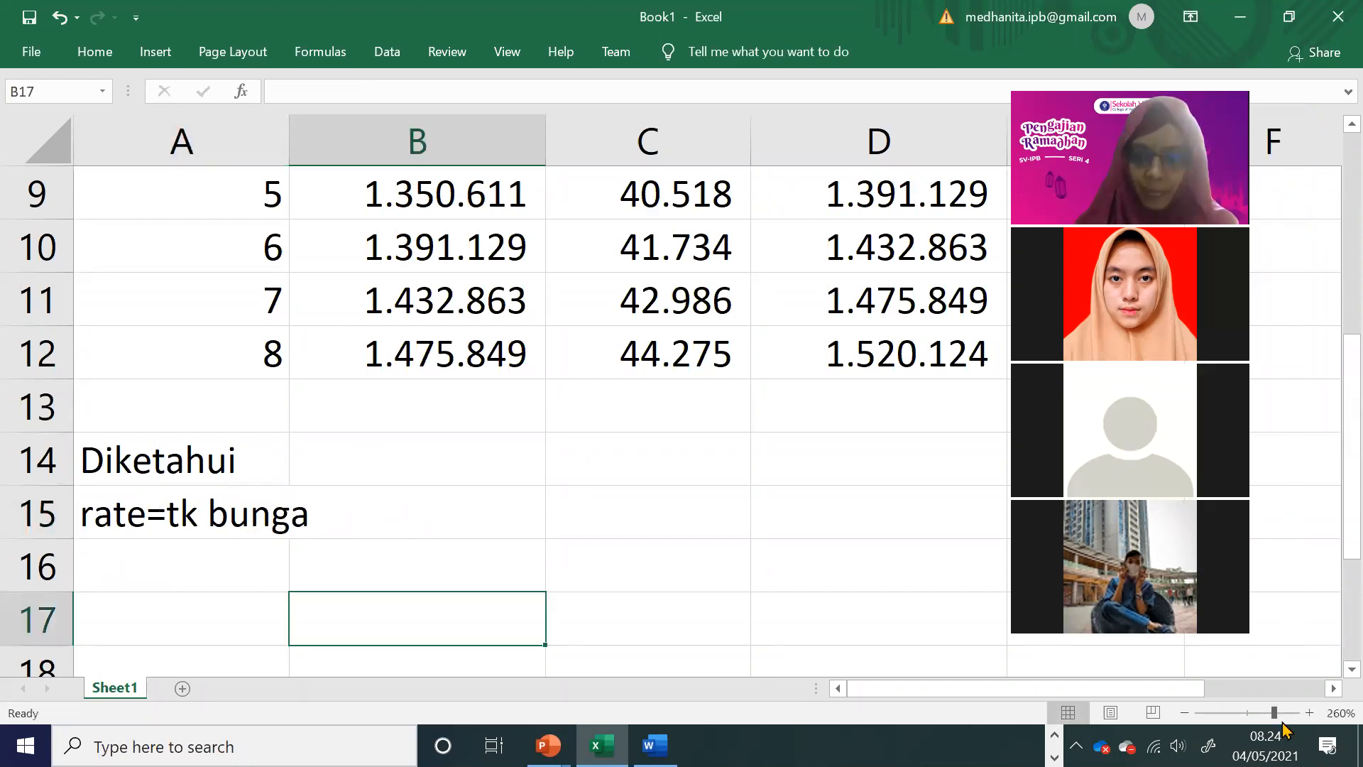
Step: Enter nper=periode in A16, directly below the rate item
click(1184, 712)
click(1185, 713)
click(1184, 712)
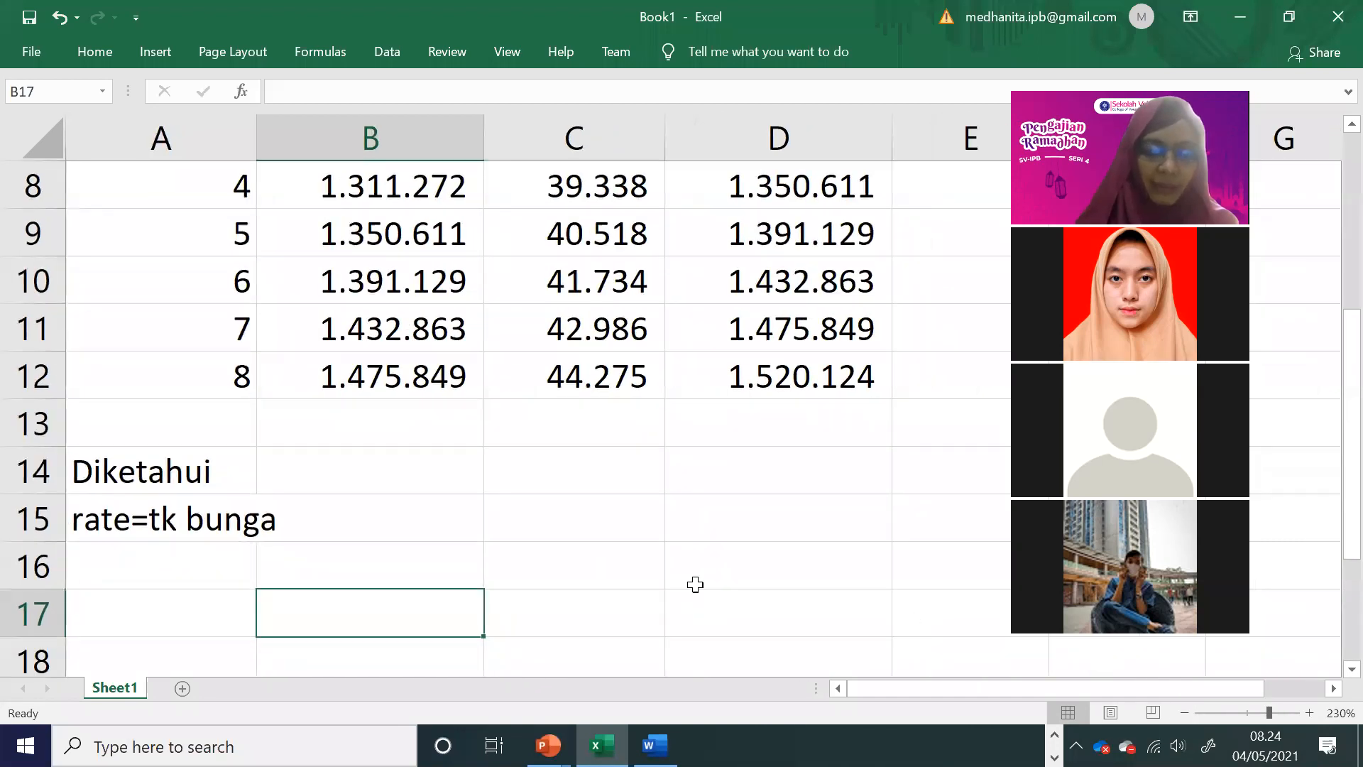
scroll(695, 585, down, 1)
click(201, 414)
text(nper)
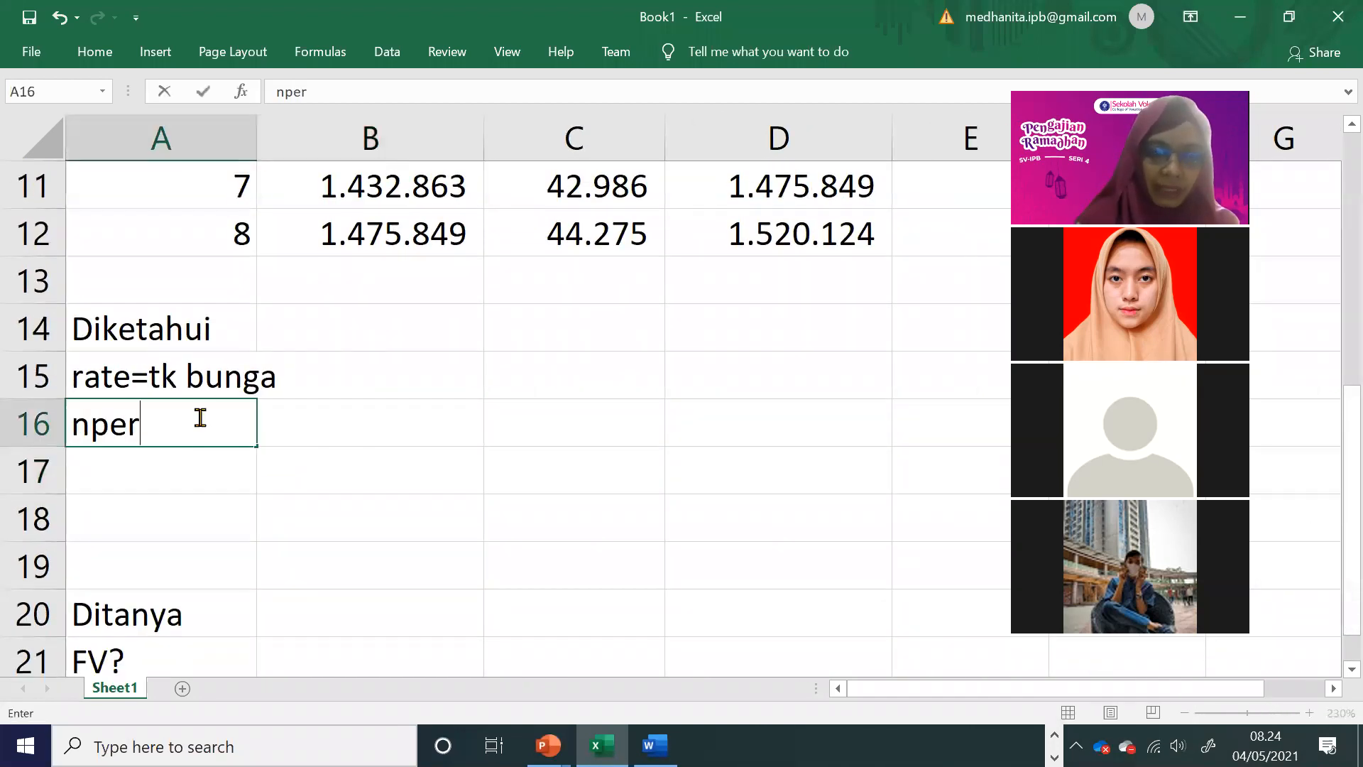
text(=periode)
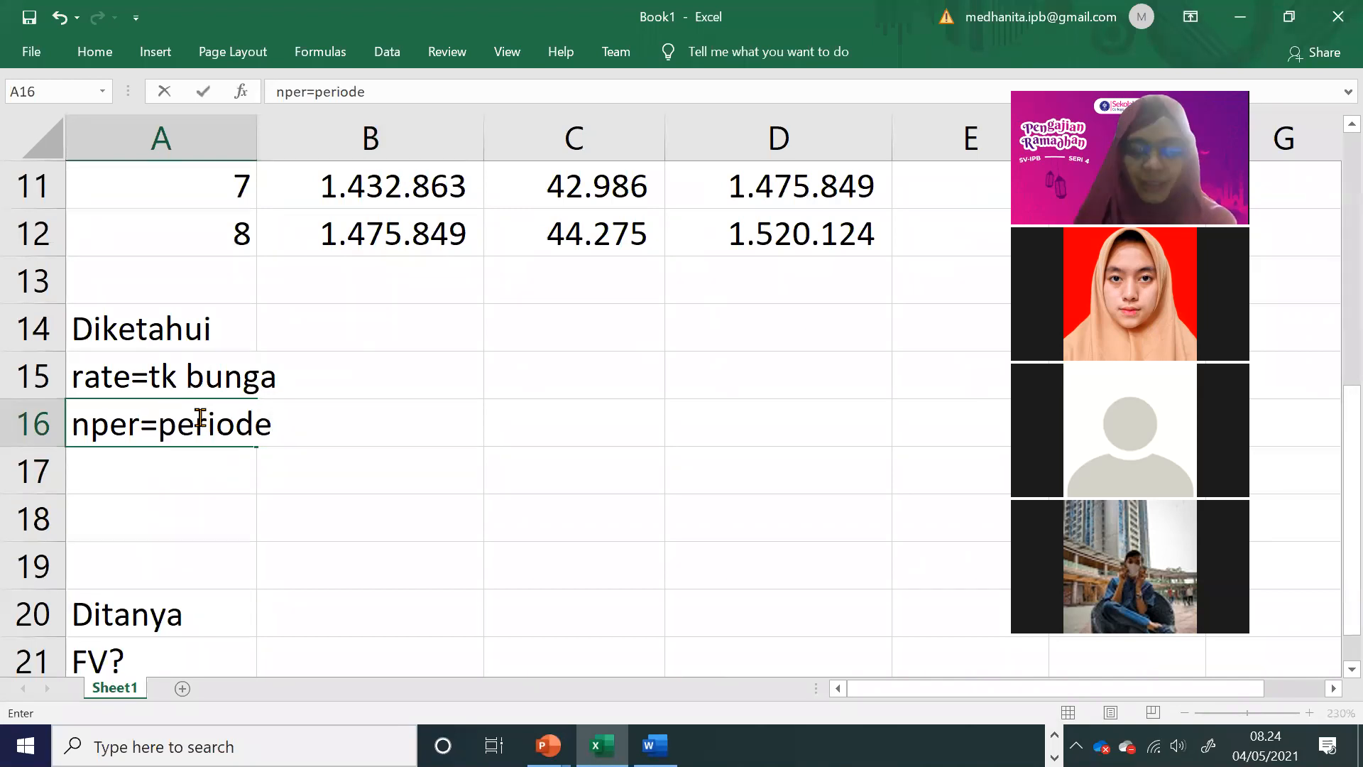
Step: Start an FV formula beside the FV? label in B21 to check its remaining arguments, and clear it again
scroll(383, 633, down, 1)
click(339, 512)
text(=fv()
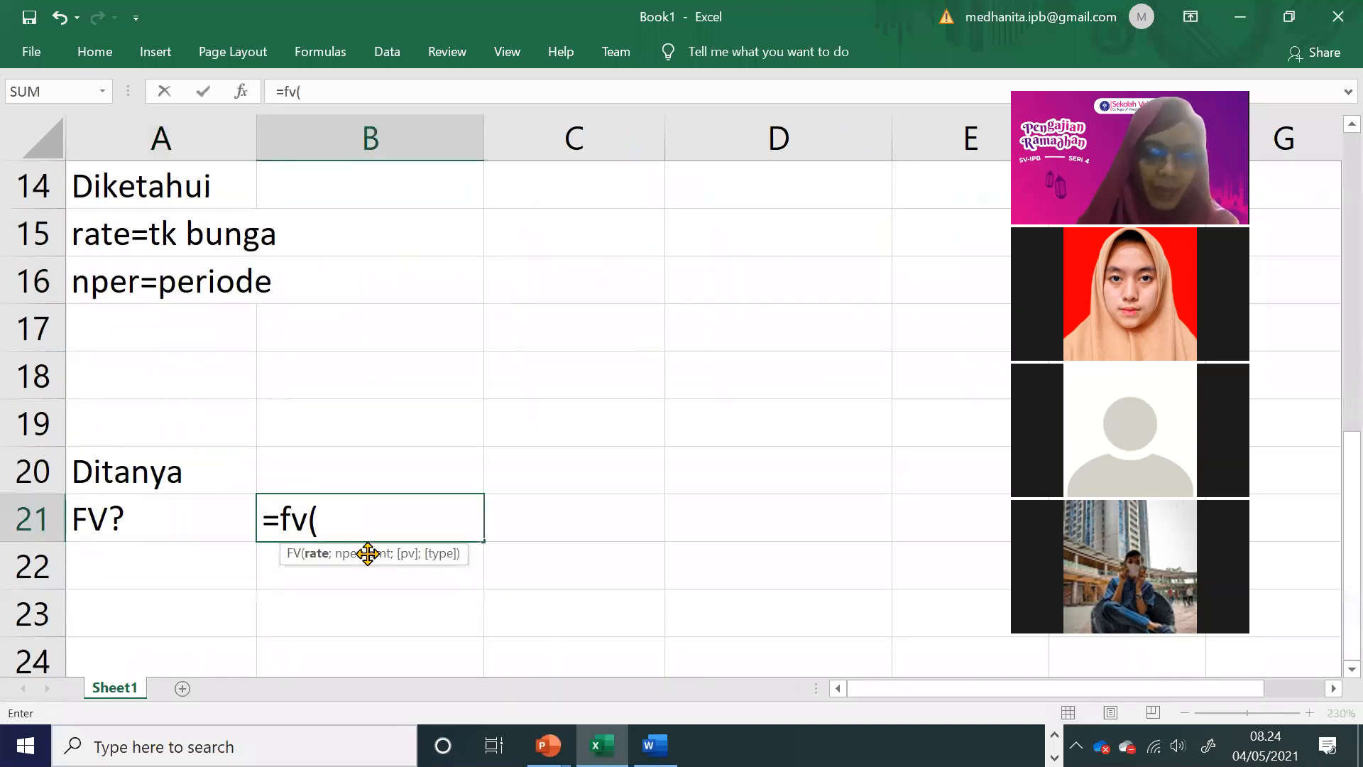
key(BackSpace)
key(BackSpace)
key(BackSpace)
key(BackSpace)
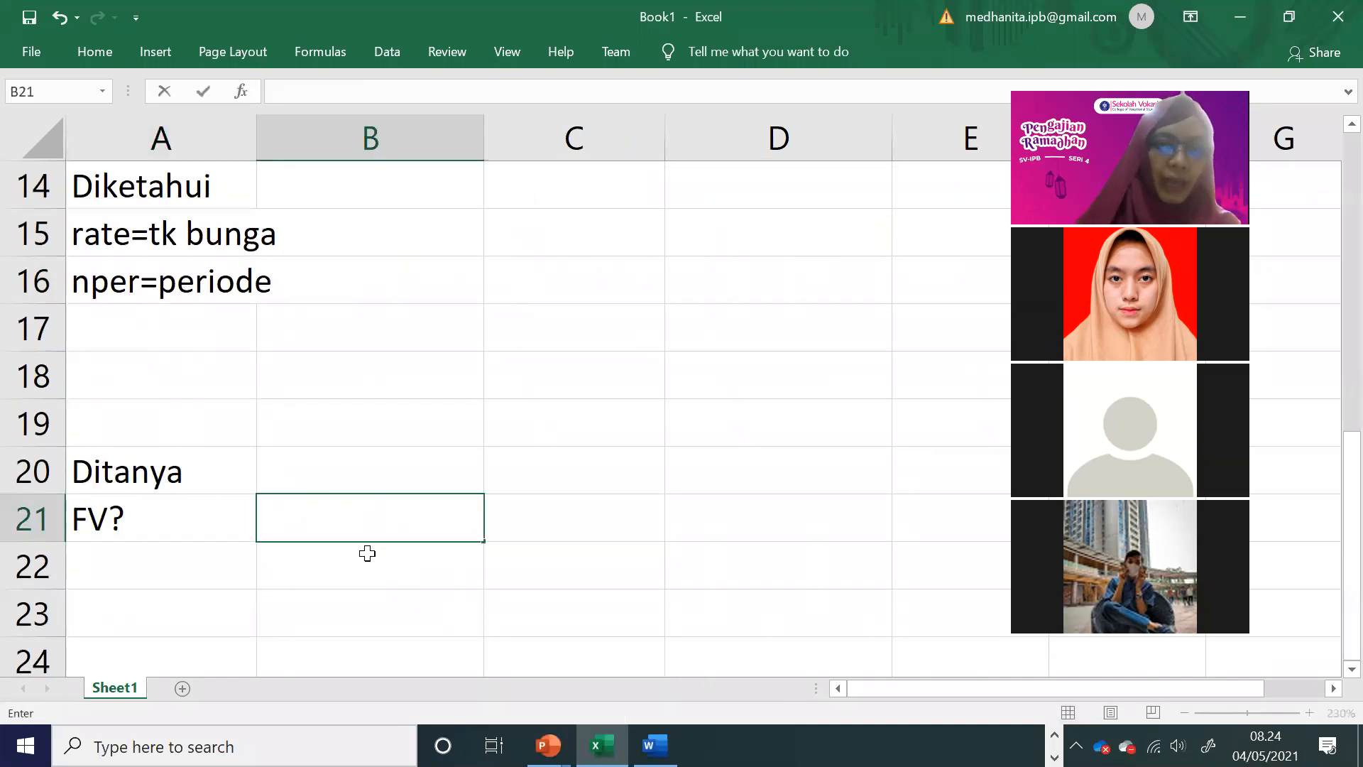
Step: List the remaining FV arguments pmt, pv and type in cells A17, A18 and A19
click(228, 334)
text(pmt)
key(ctrl+Return)
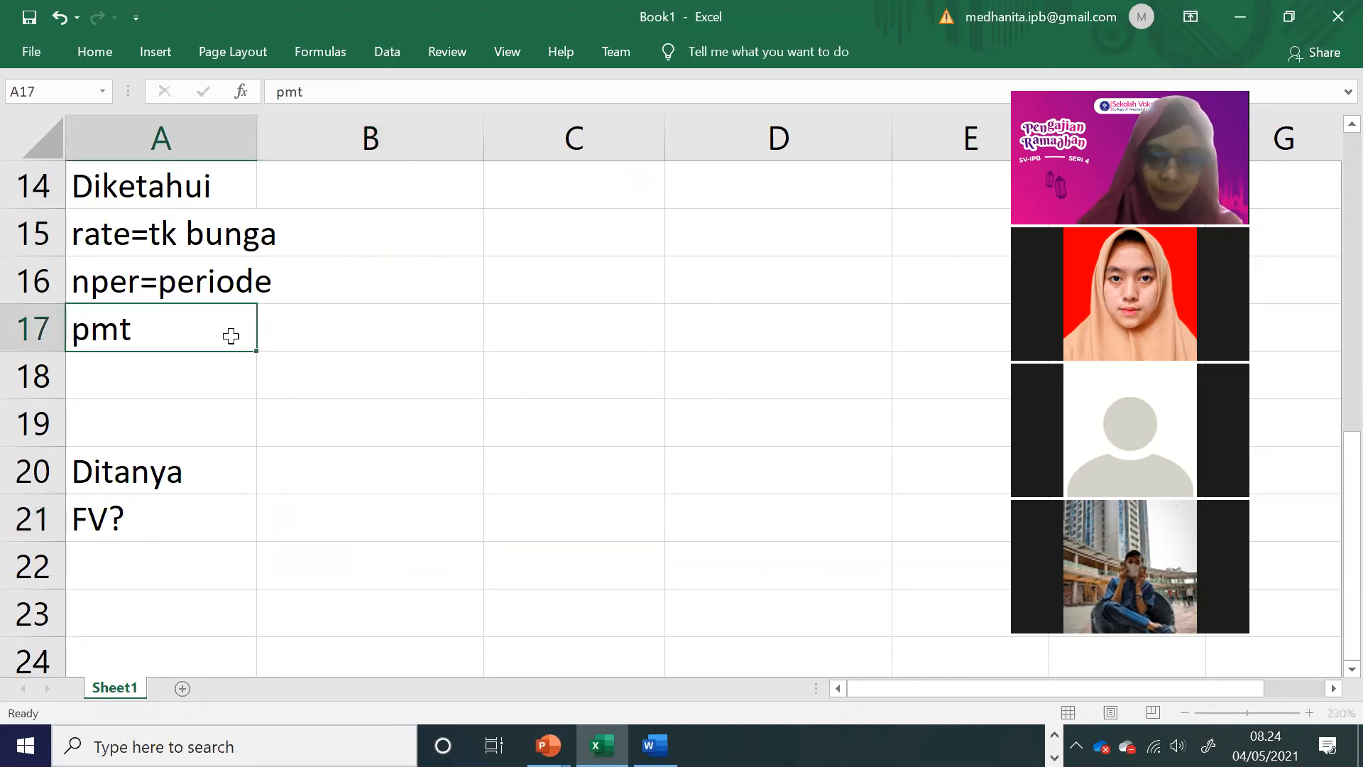
key(Return)
text(pv)
key(Return)
text(type)
Step: Extend the pmt label in A17 to read pmt=payment
double_click(231, 336)
text(=payment)
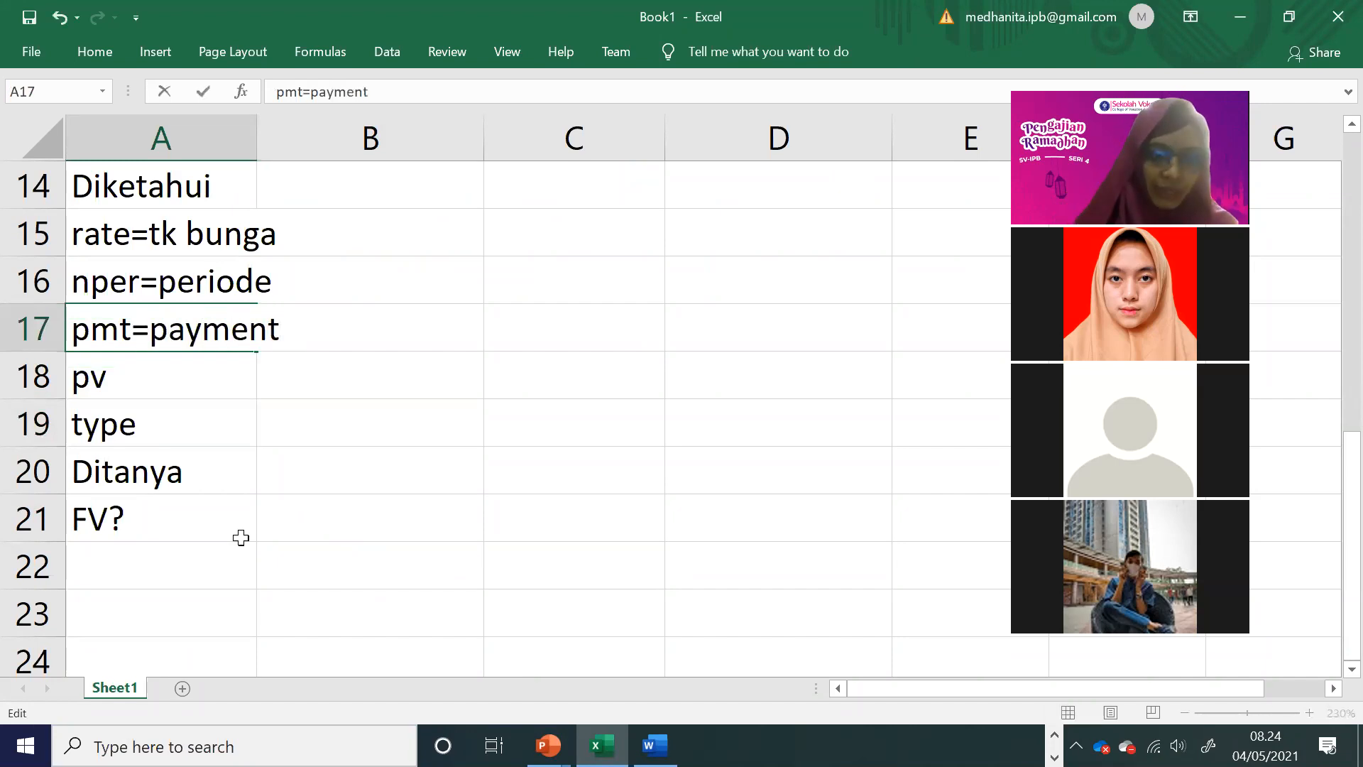
Step: Add a note below the FV? label: payment=anuitas in A23 and pembayaran/penerimaan secara berkala in A24
click(190, 615)
text(paym)
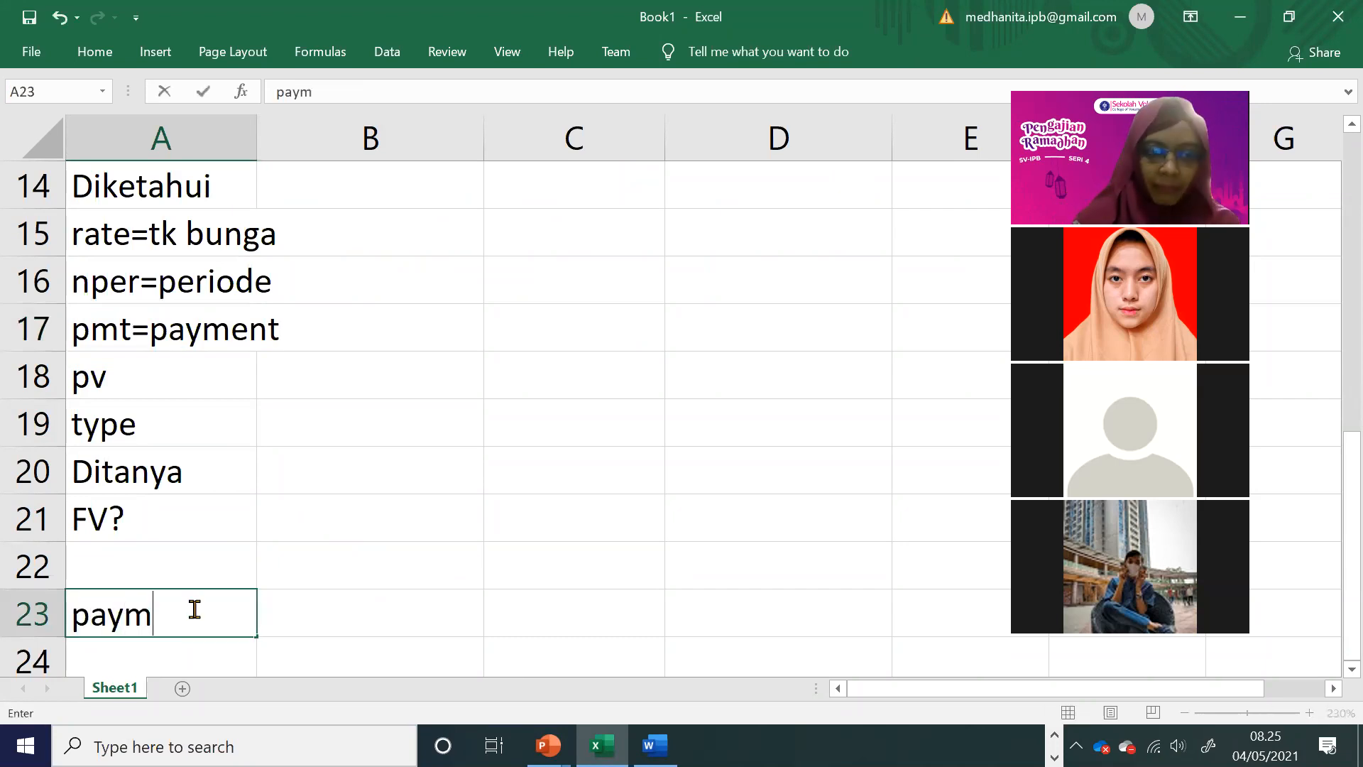
text(ent=anuitas)
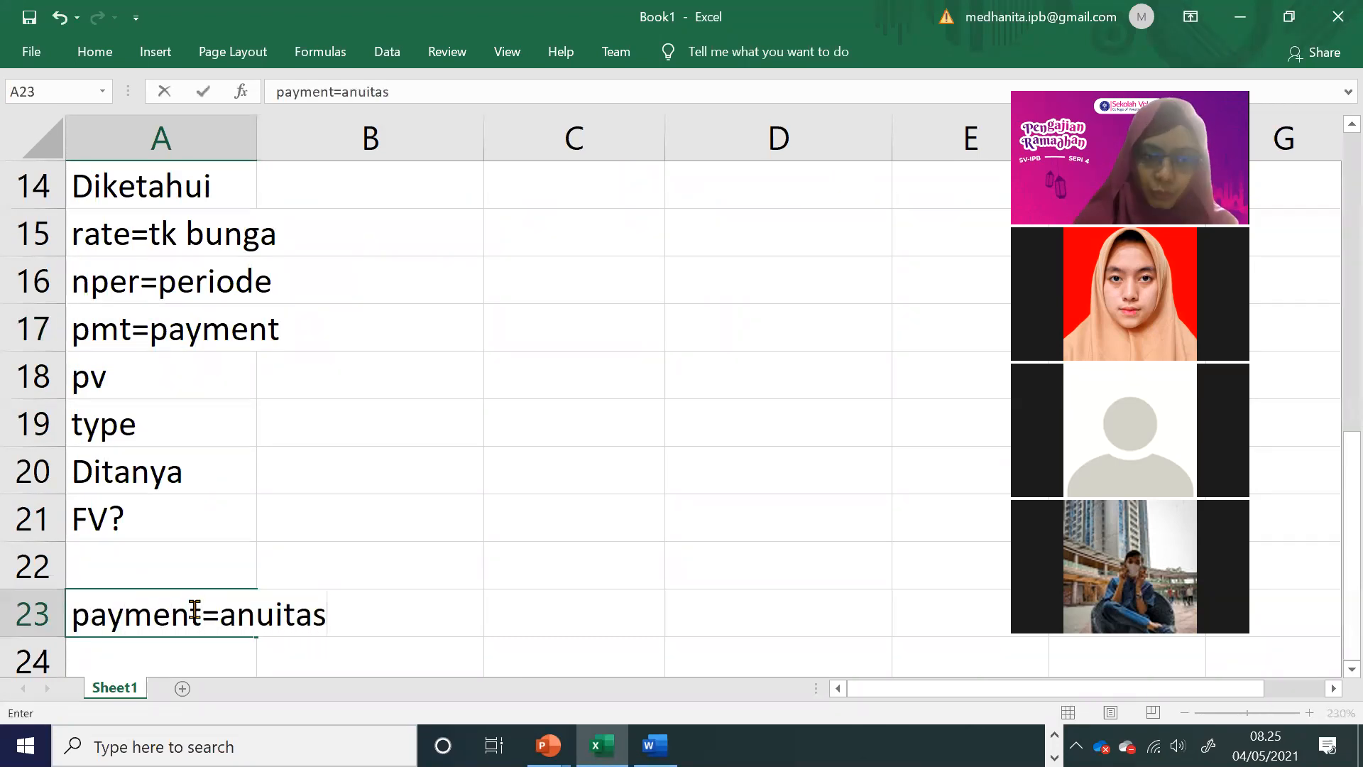
key(Return)
text(pem)
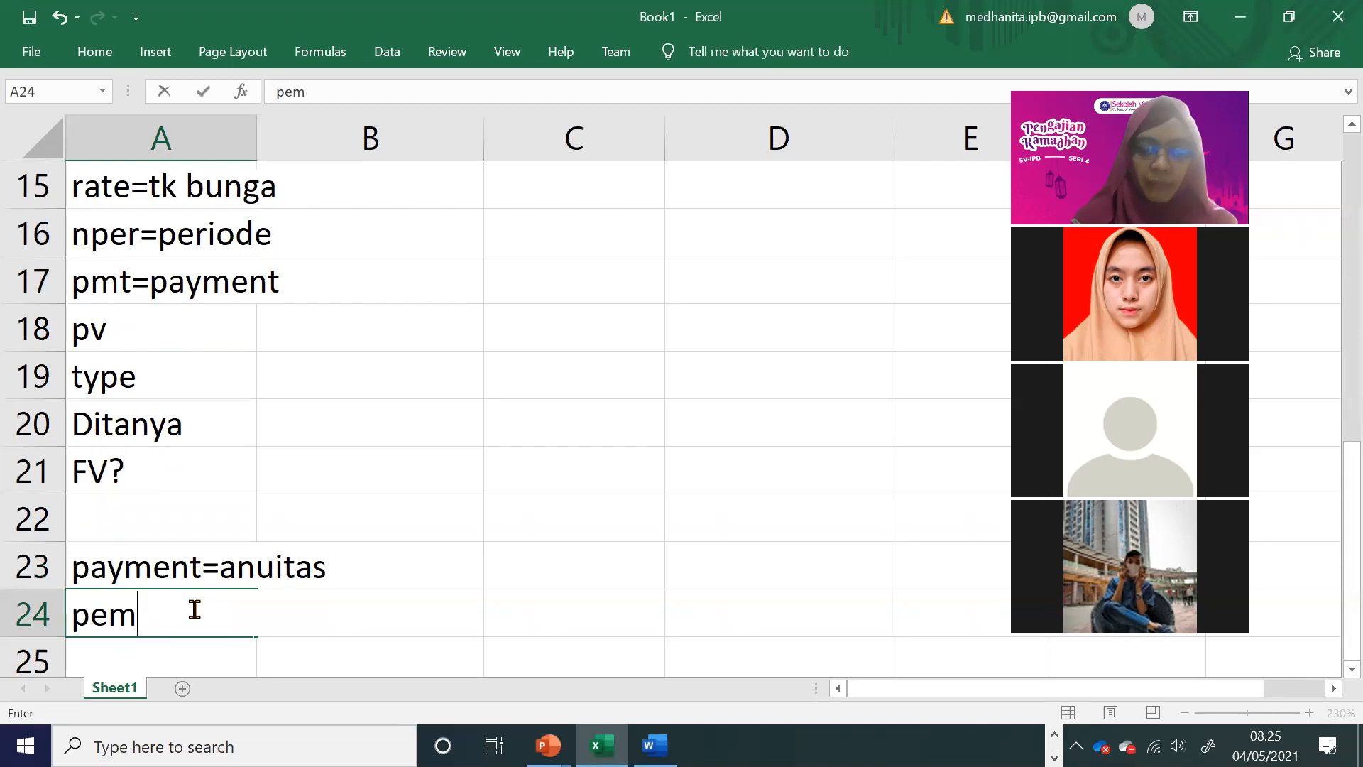
text(bayaran/pe)
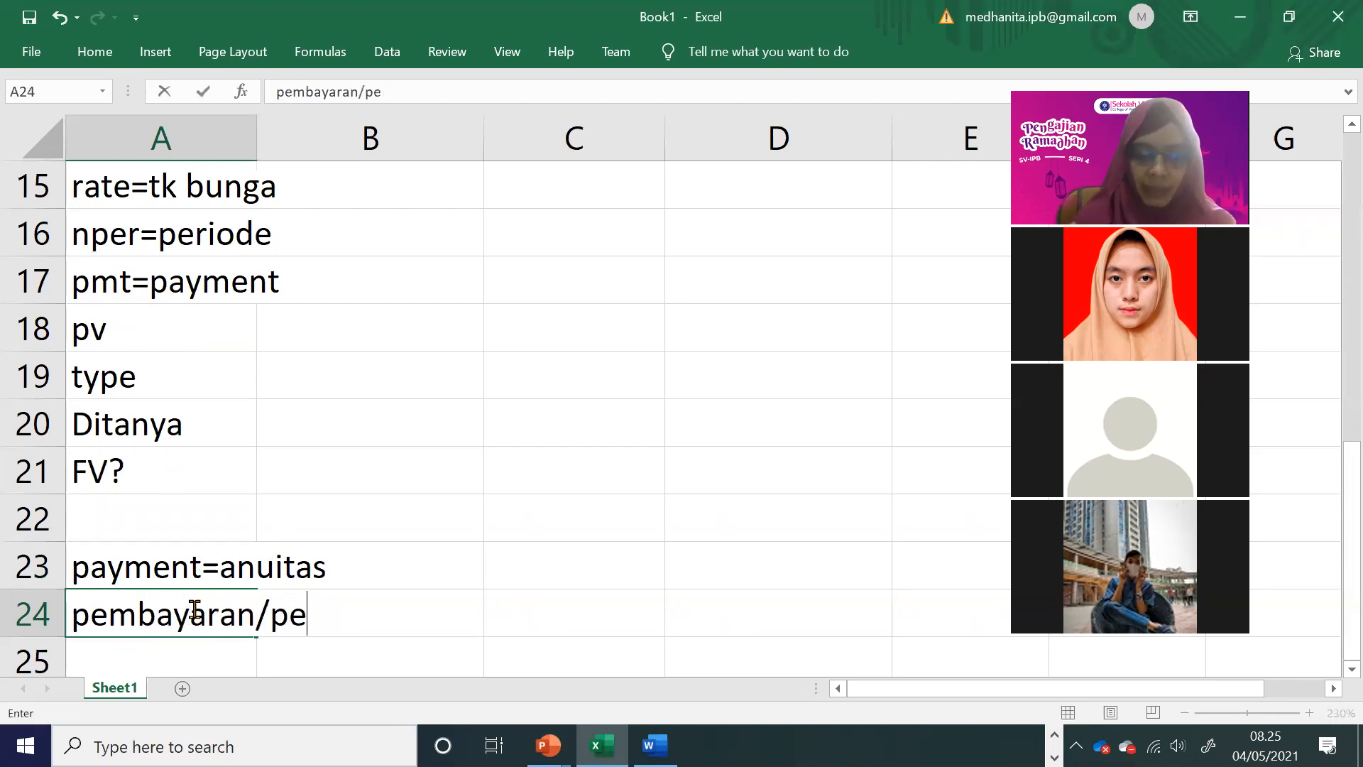
text(nerimaan sec)
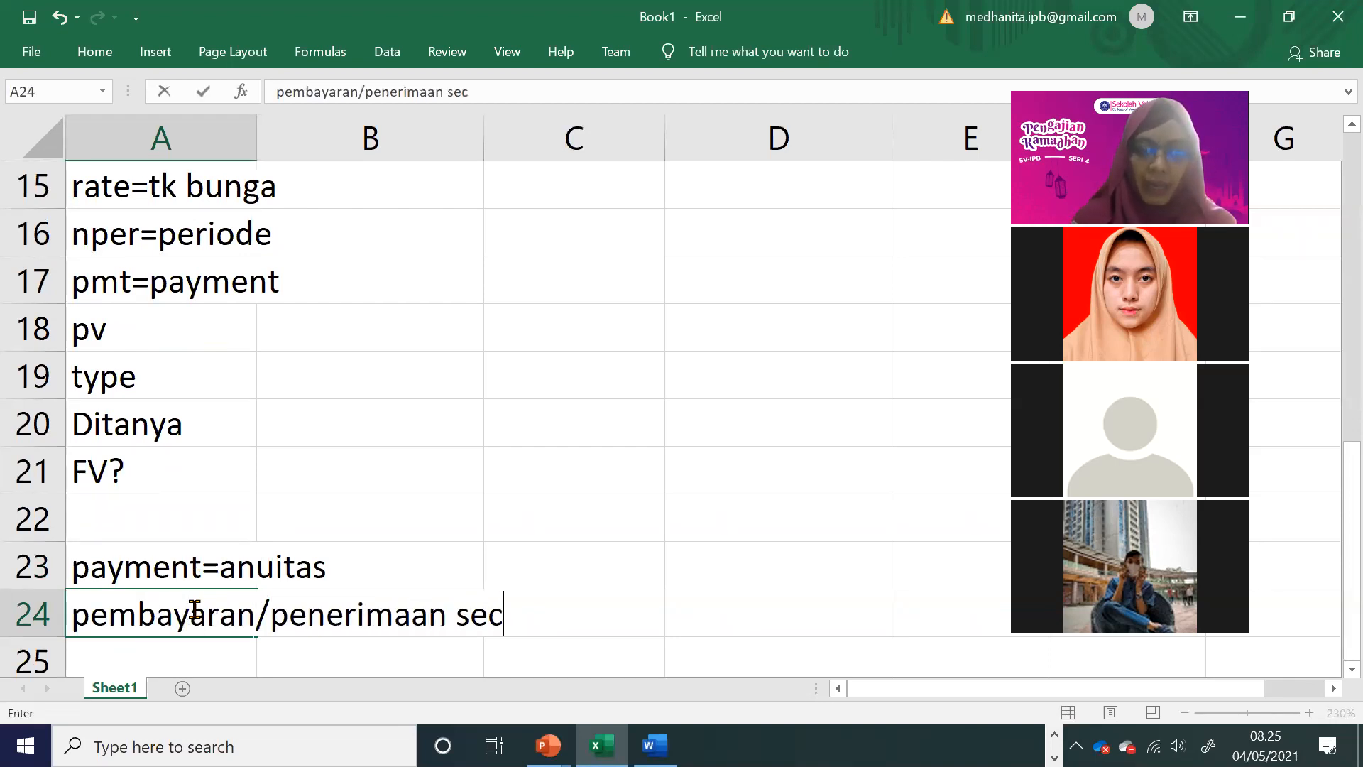
text(ara berkala)
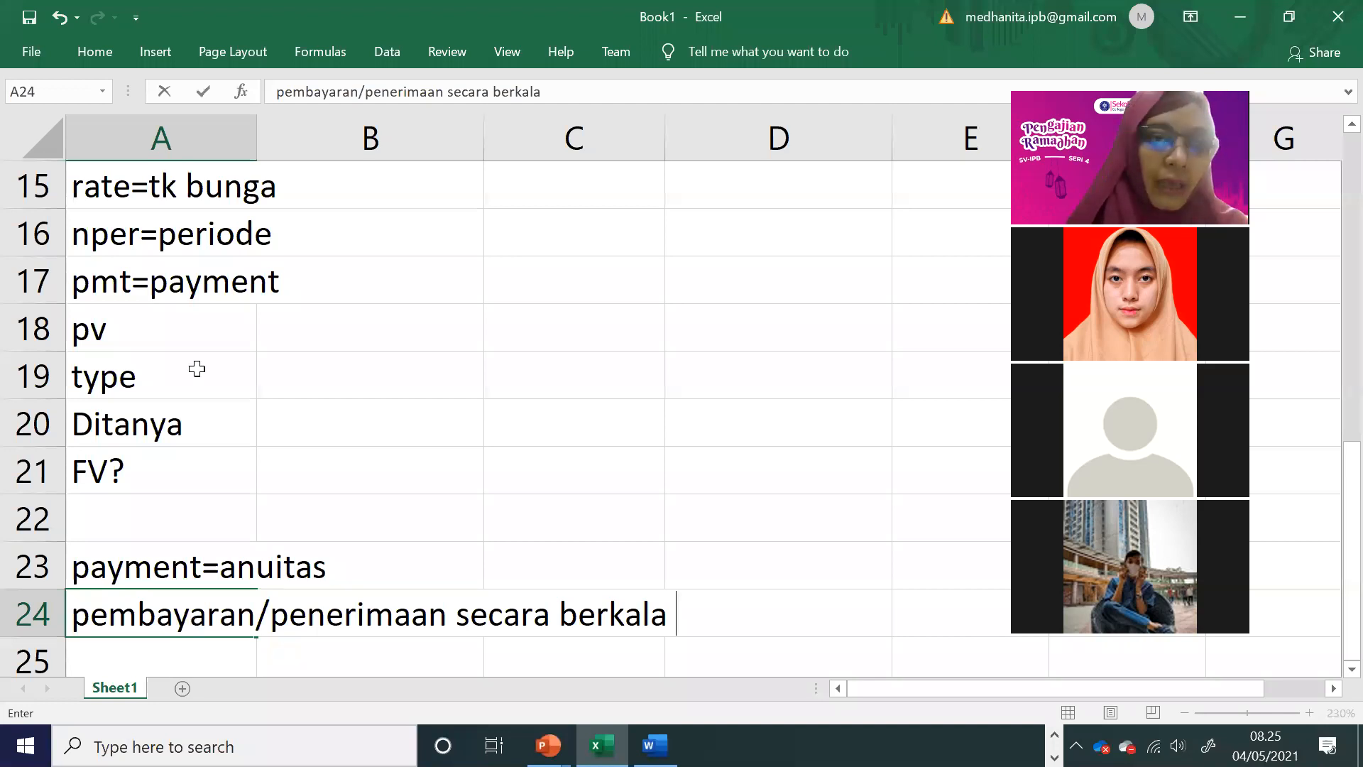
Step: Extend the pv label in A18 to read pv=present value
double_click(149, 313)
text(=p)
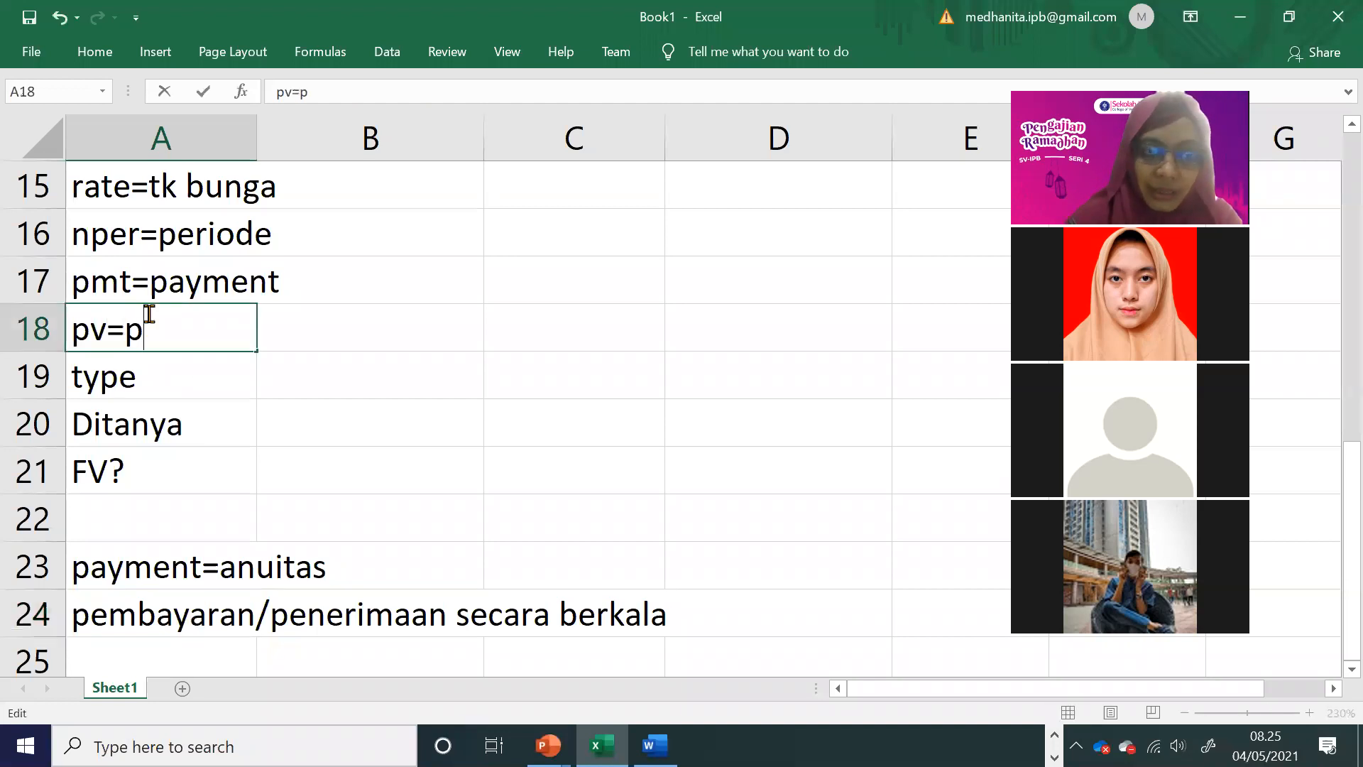
text(resent value)
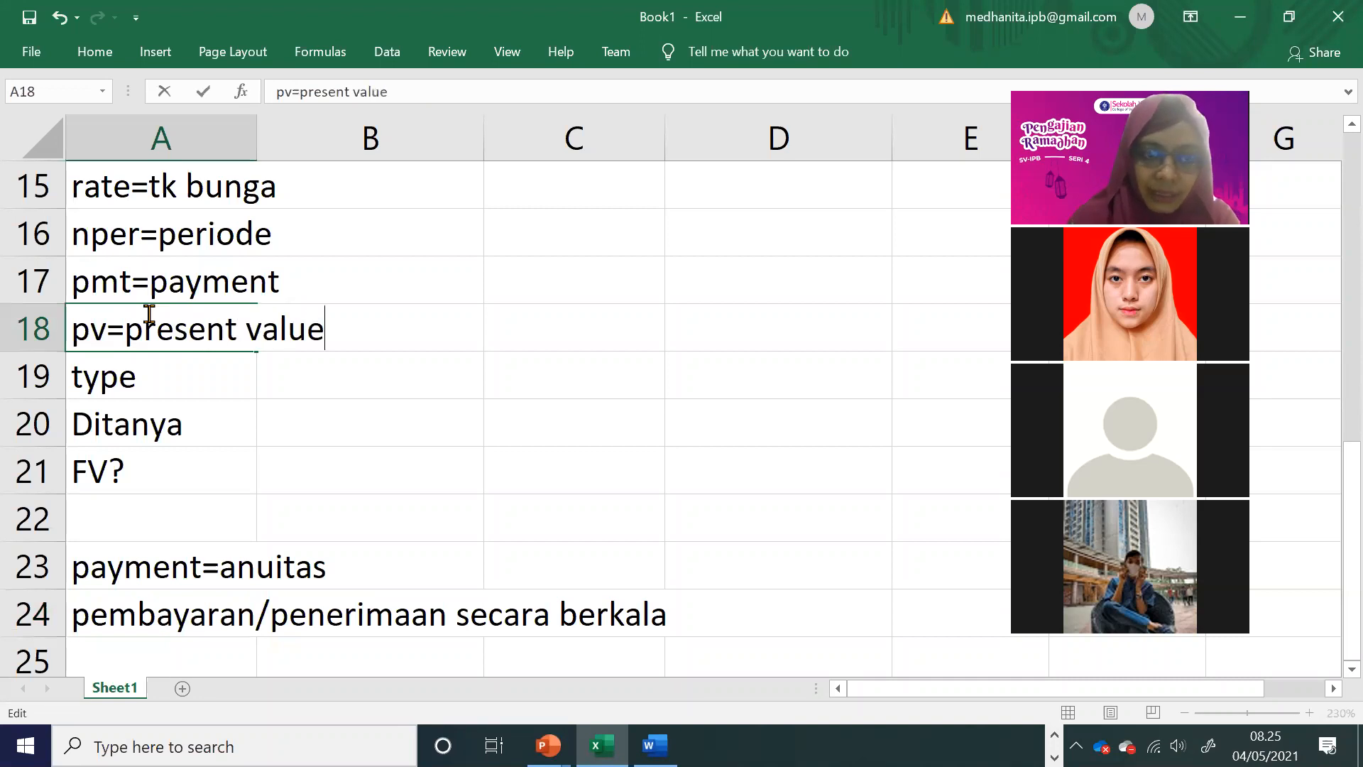
Step: Add a note labelled type in A25, listing its options 0 in B25 and 1 in B26
scroll(177, 390, down, 2)
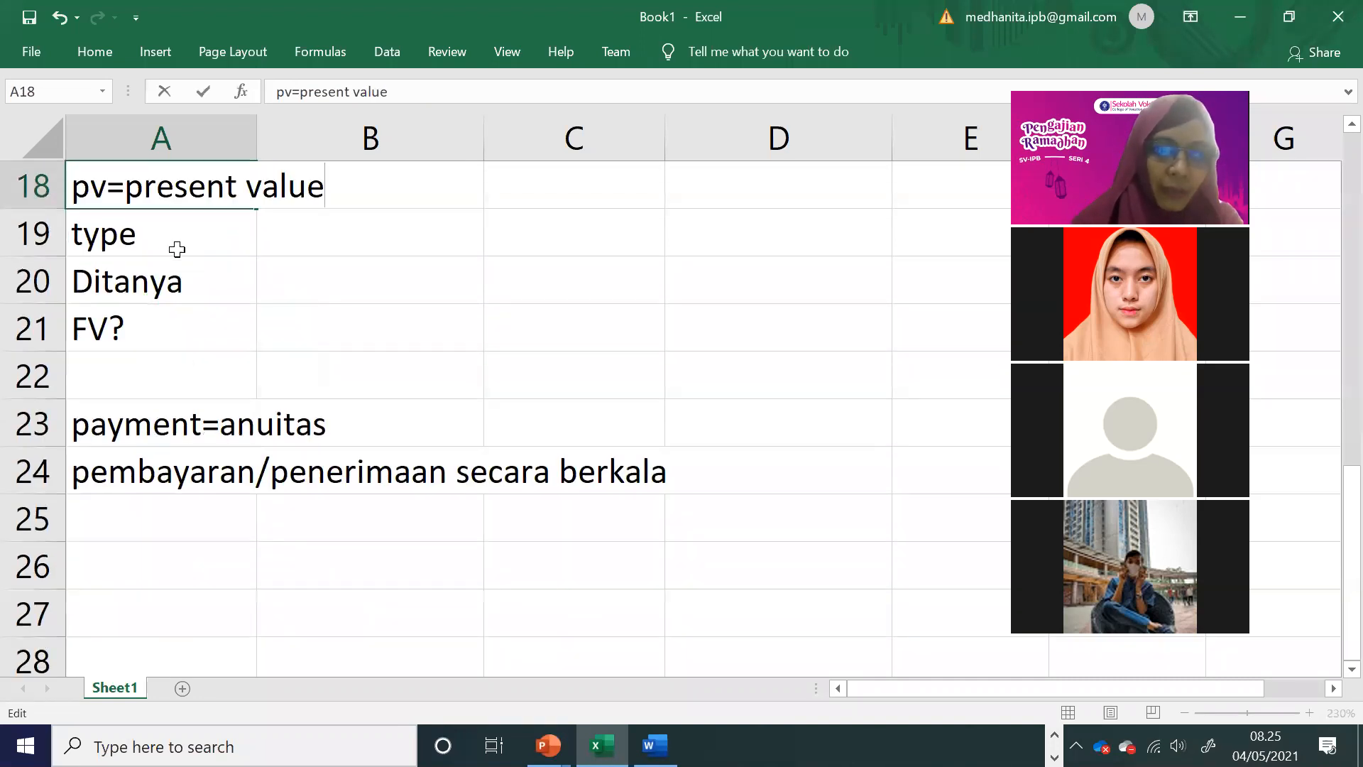
click(172, 245)
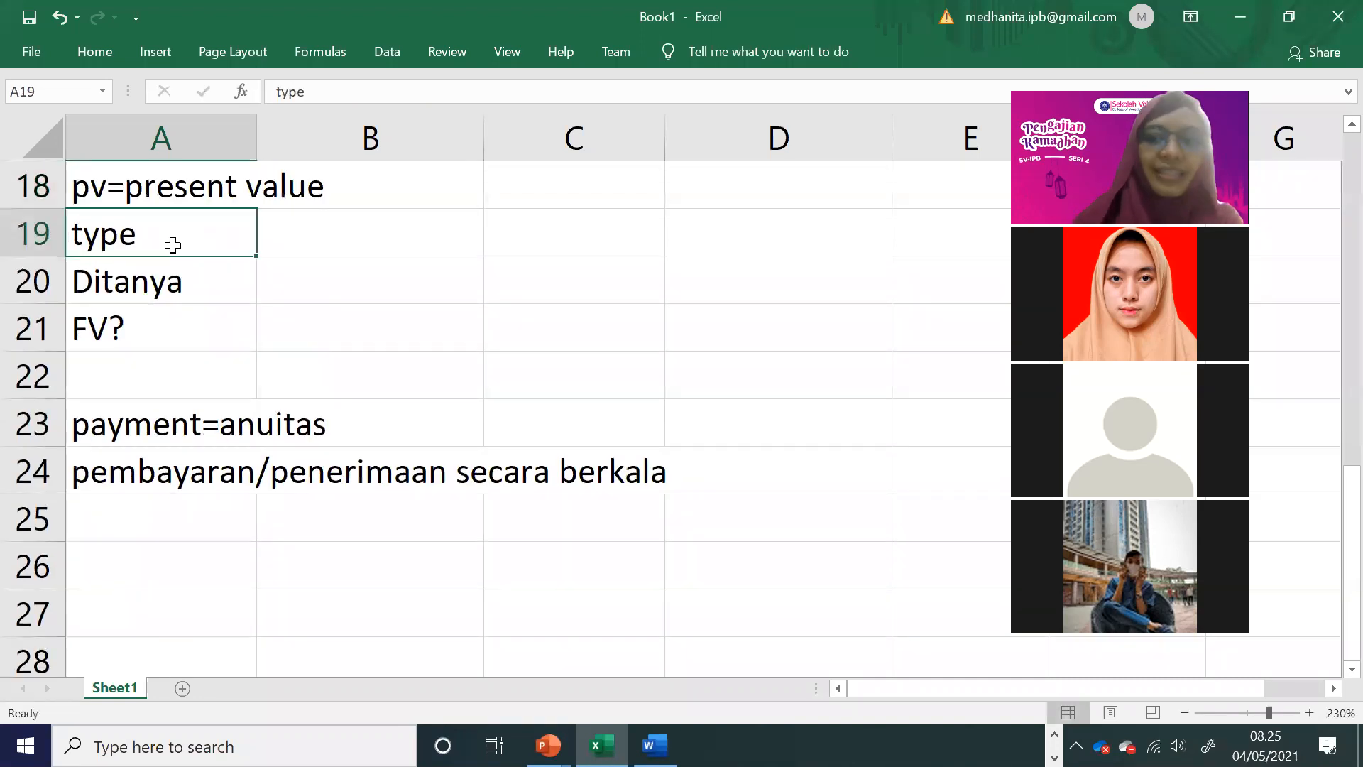
click(197, 526)
text(type)
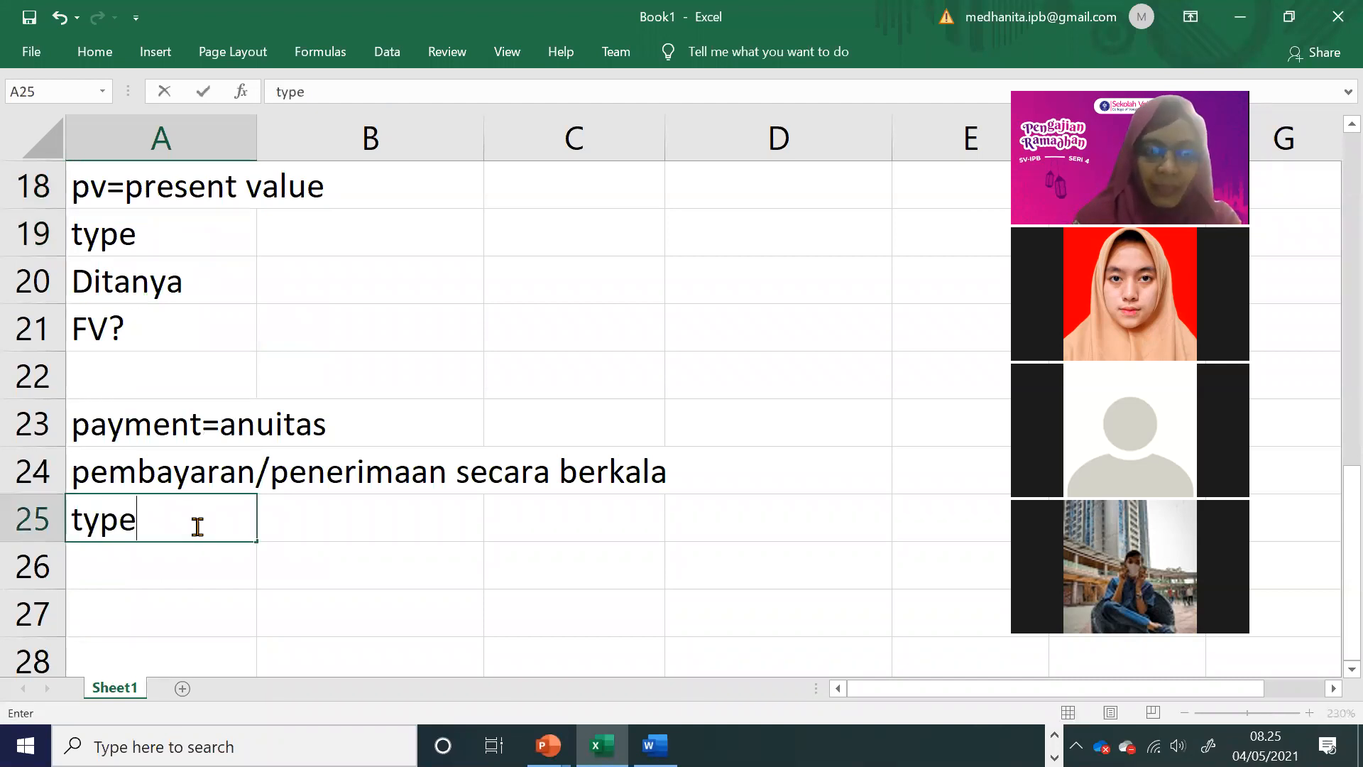
key(Tab)
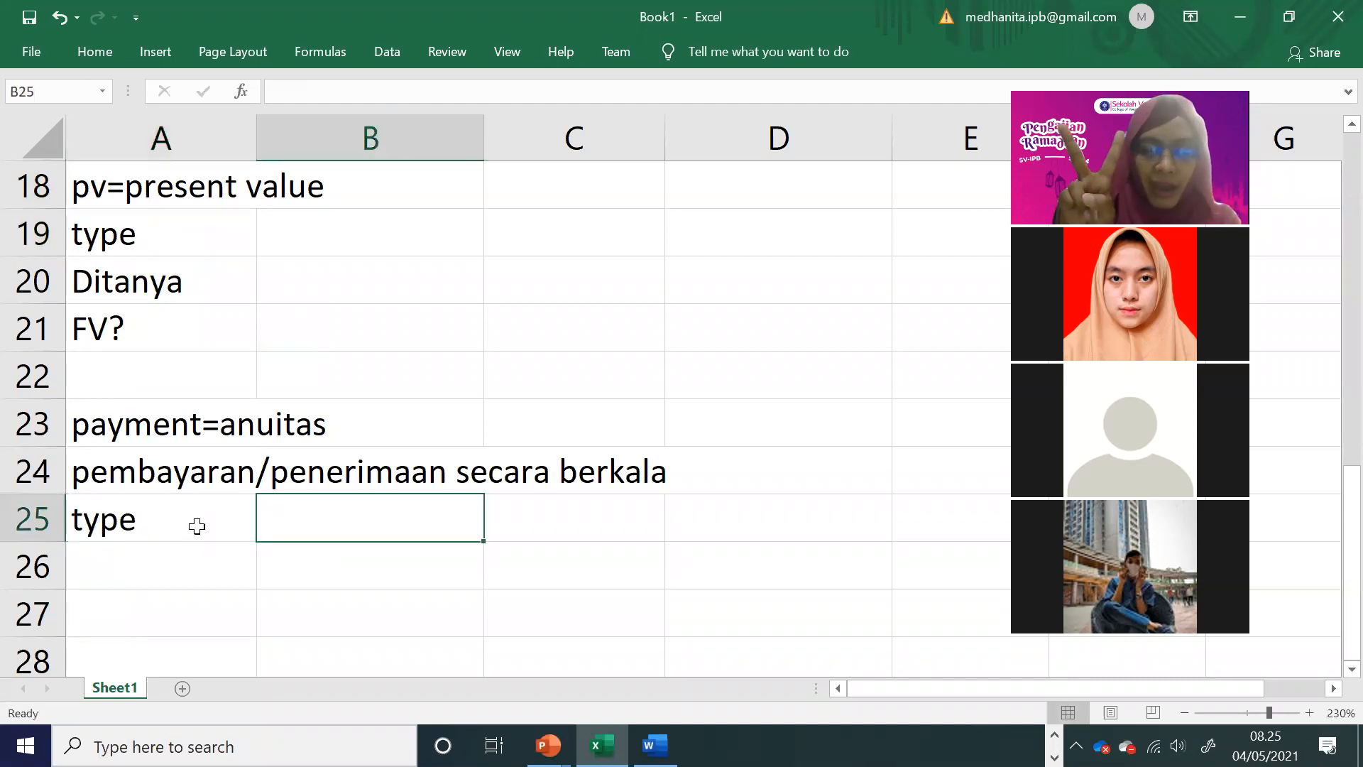
text(0)
key(Return)
text(1)
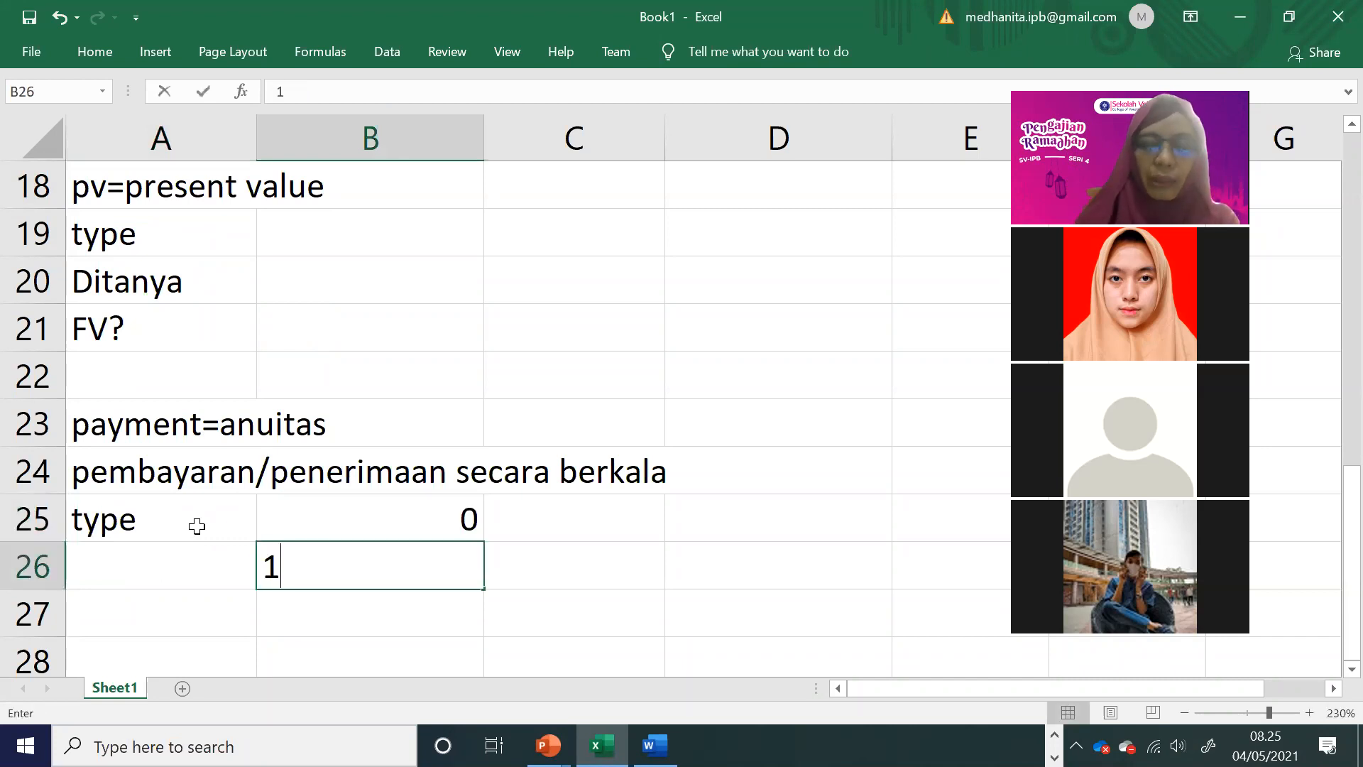
key(Up)
Step: Describe the type options by entering akhir beside 0 in C25 and awal beside 1 in C26
key(Tab)
text(ak)
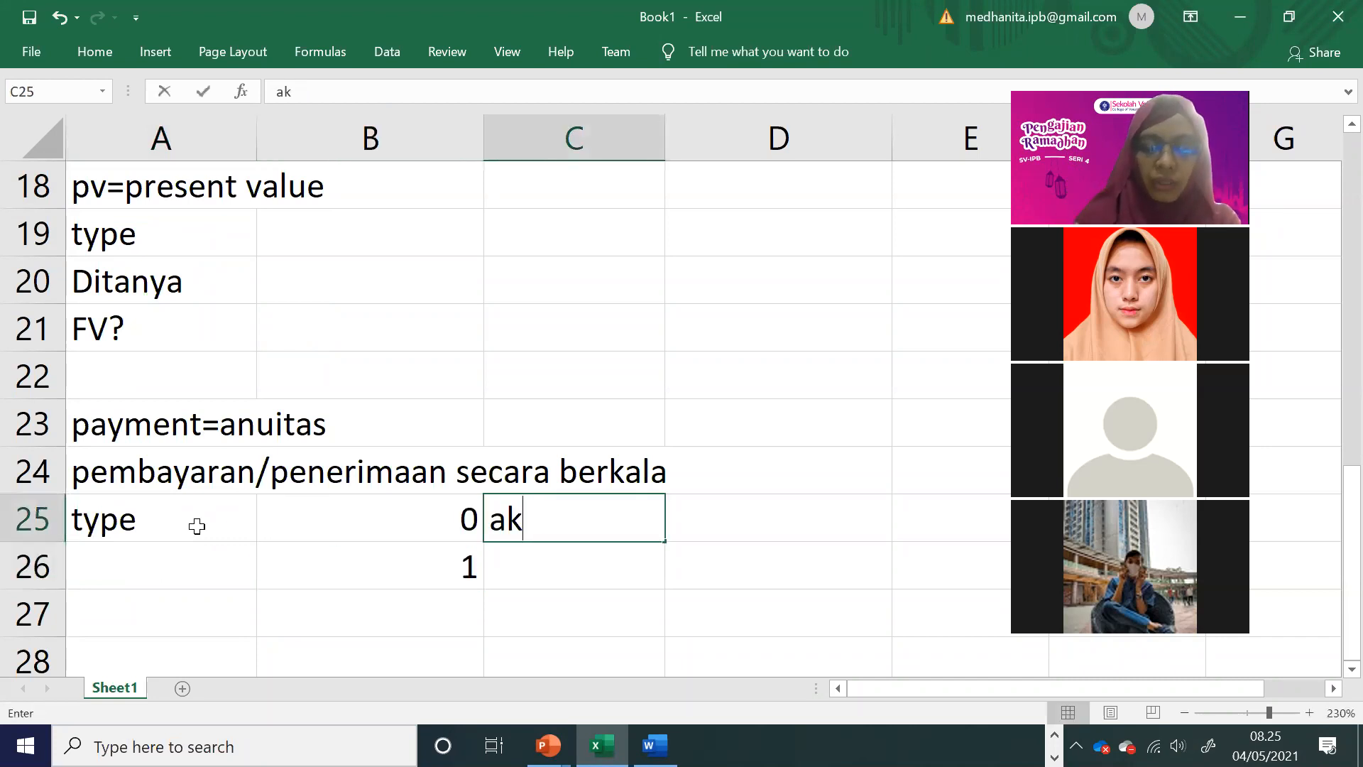
text(hi)
key(BackSpace)
key(BackSpace)
key(BackSpace)
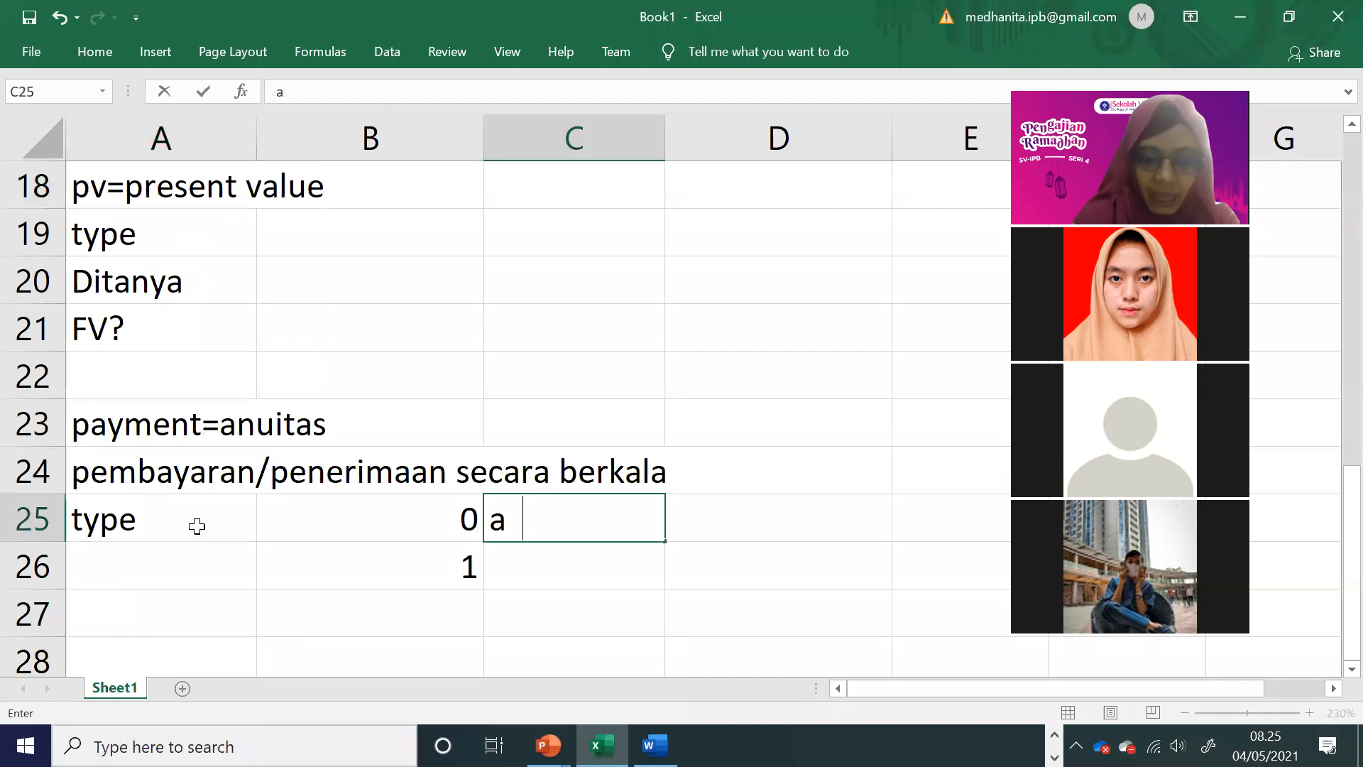
text(khir)
key(Down)
text(awal)
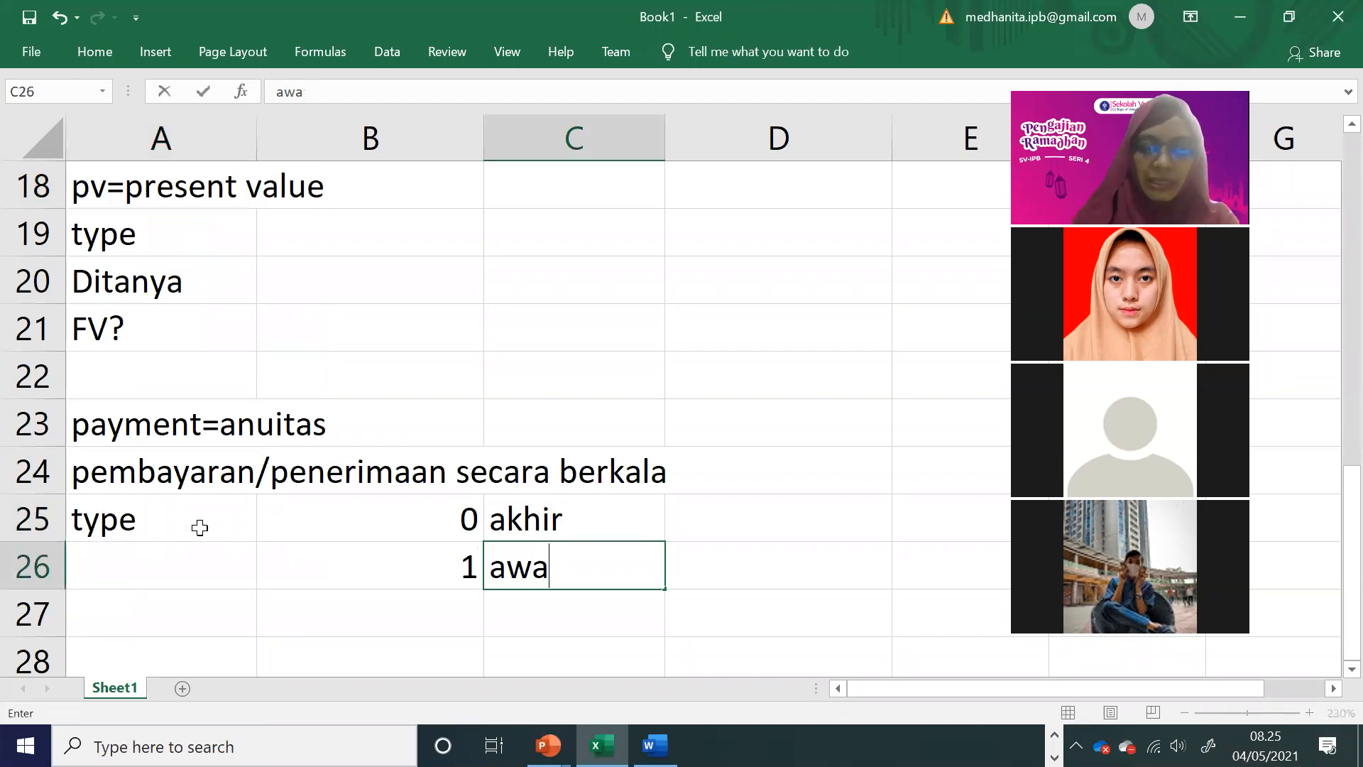
click(449, 443)
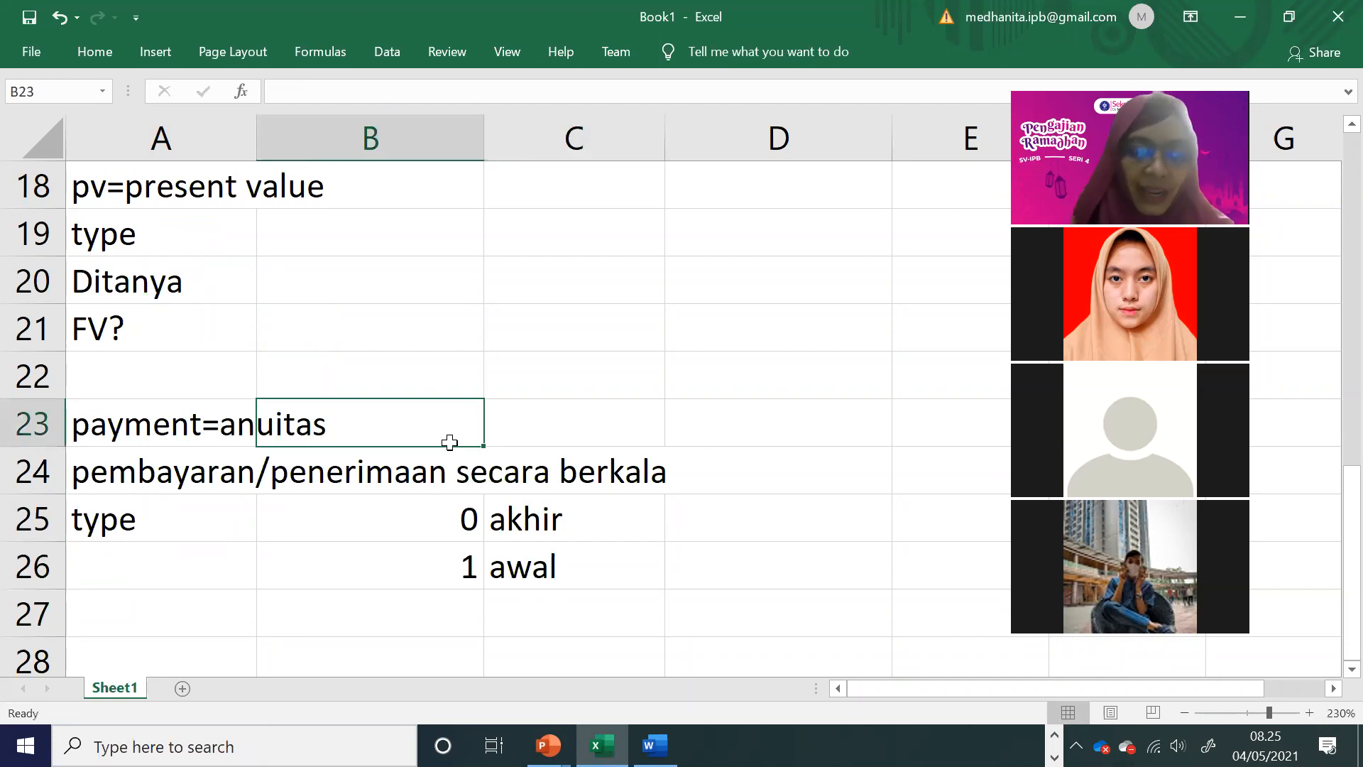
scroll(450, 442, up, 2)
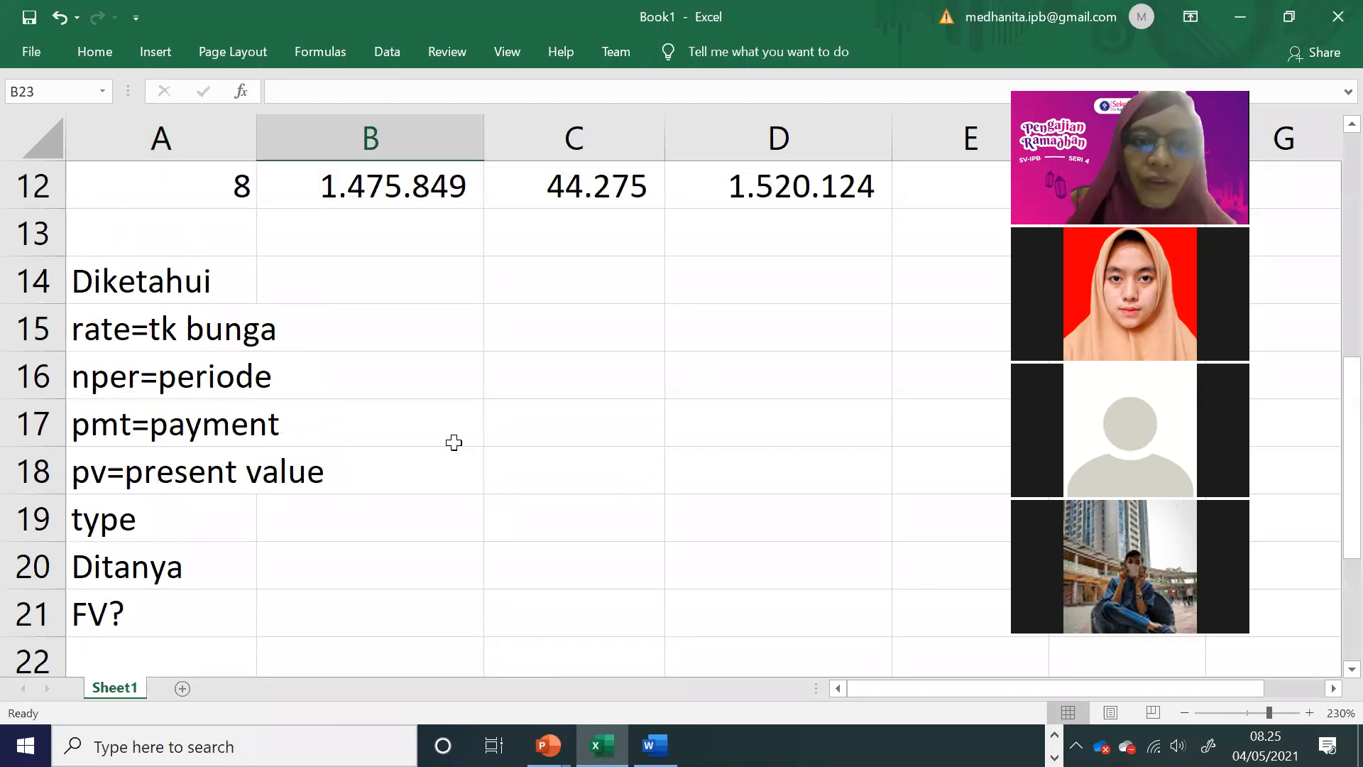
click(362, 290)
shift+click(414, 523)
scroll(414, 523, down, 3)
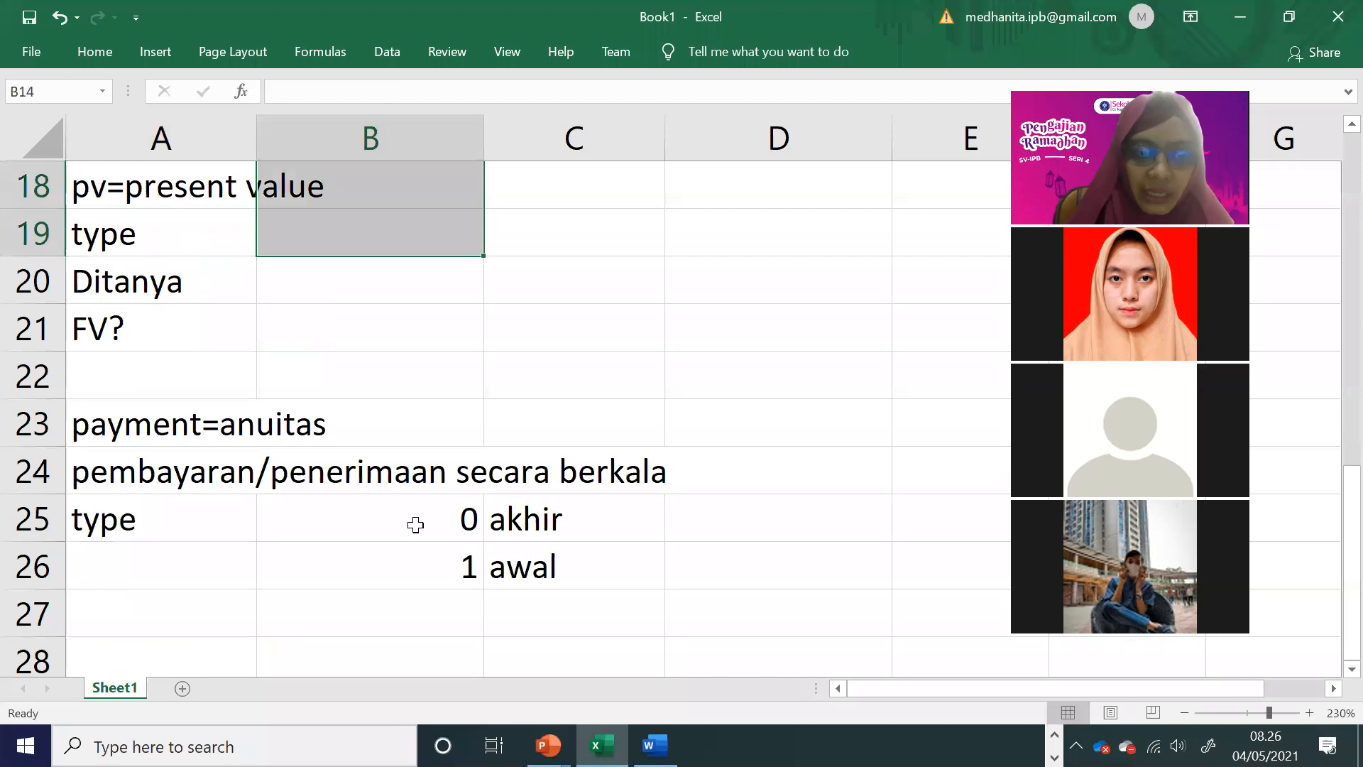
Step: Start a second note in row 27 with 2 in A27 and sign(tanda) in B27
click(208, 485)
text(2)
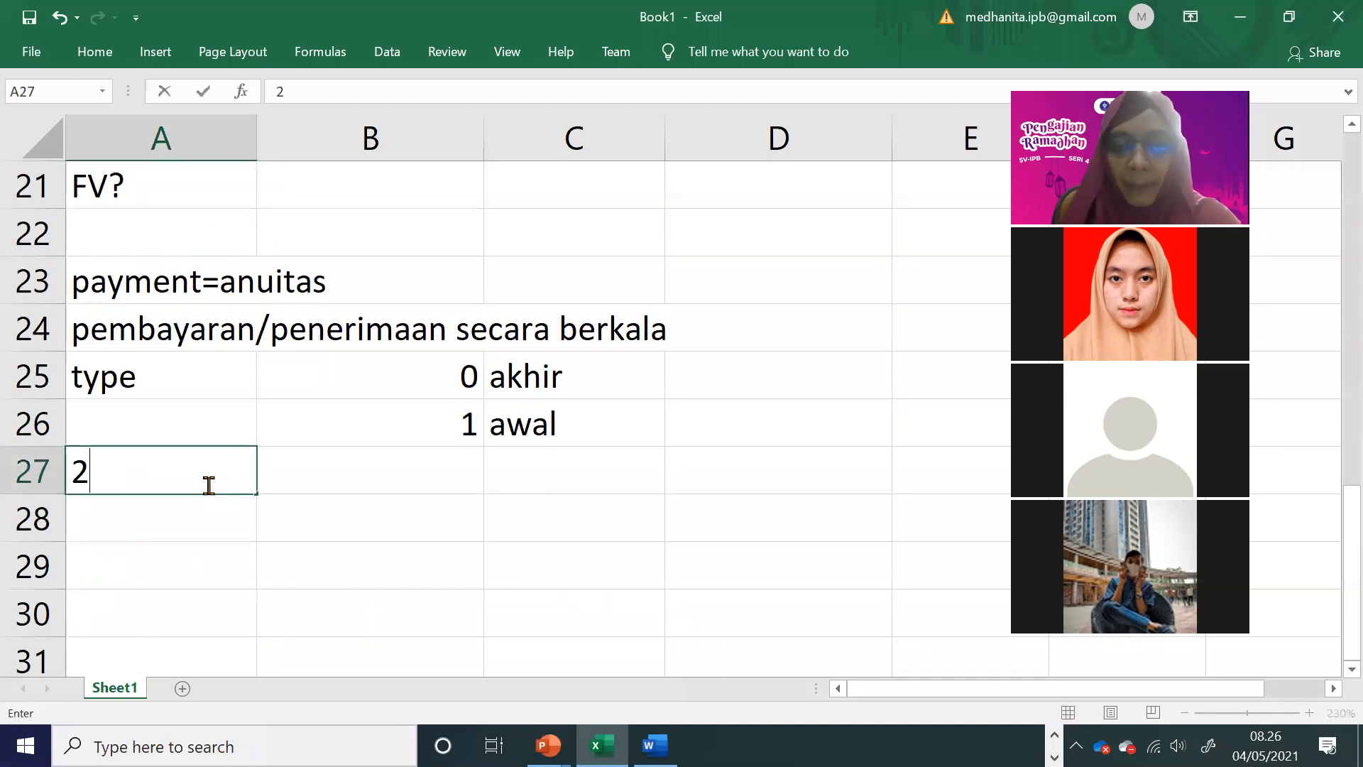
key(Tab)
text(sa)
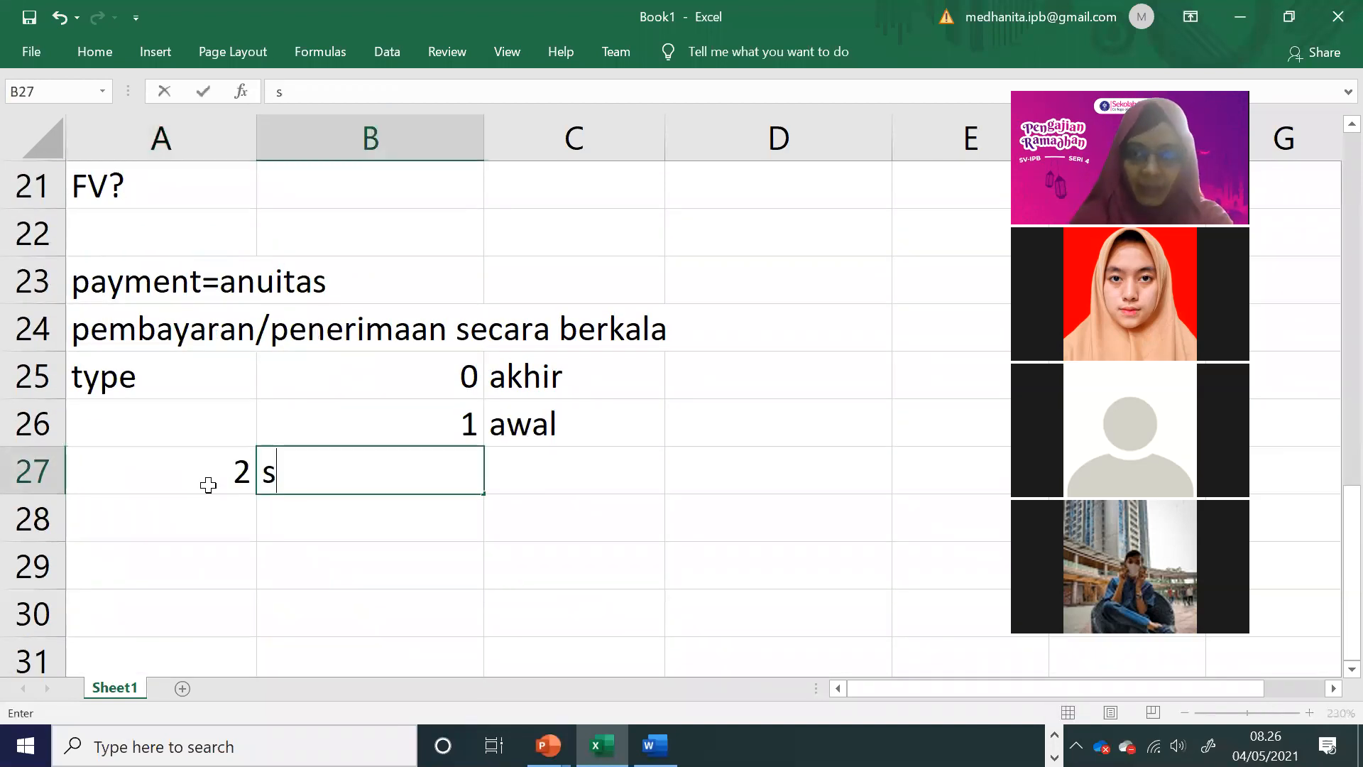
key(BackSpace)
key(BackSpace)
text(sign(tana)
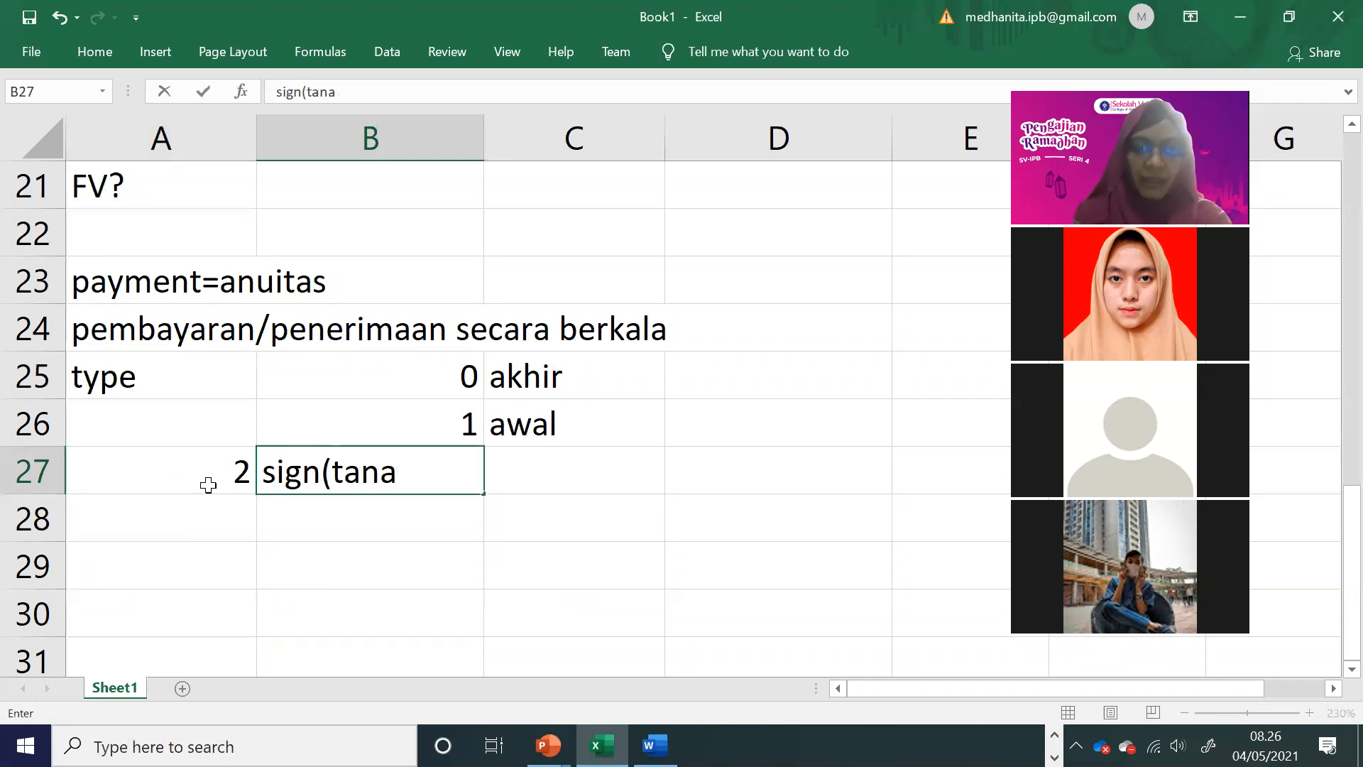
key(BackSpace)
text(da0)
key(BackSpace)
text())
key(Tab)
Step: Enter a minus and a plus sign as text in C27 and C28, and move both to B28:B29
text('-)
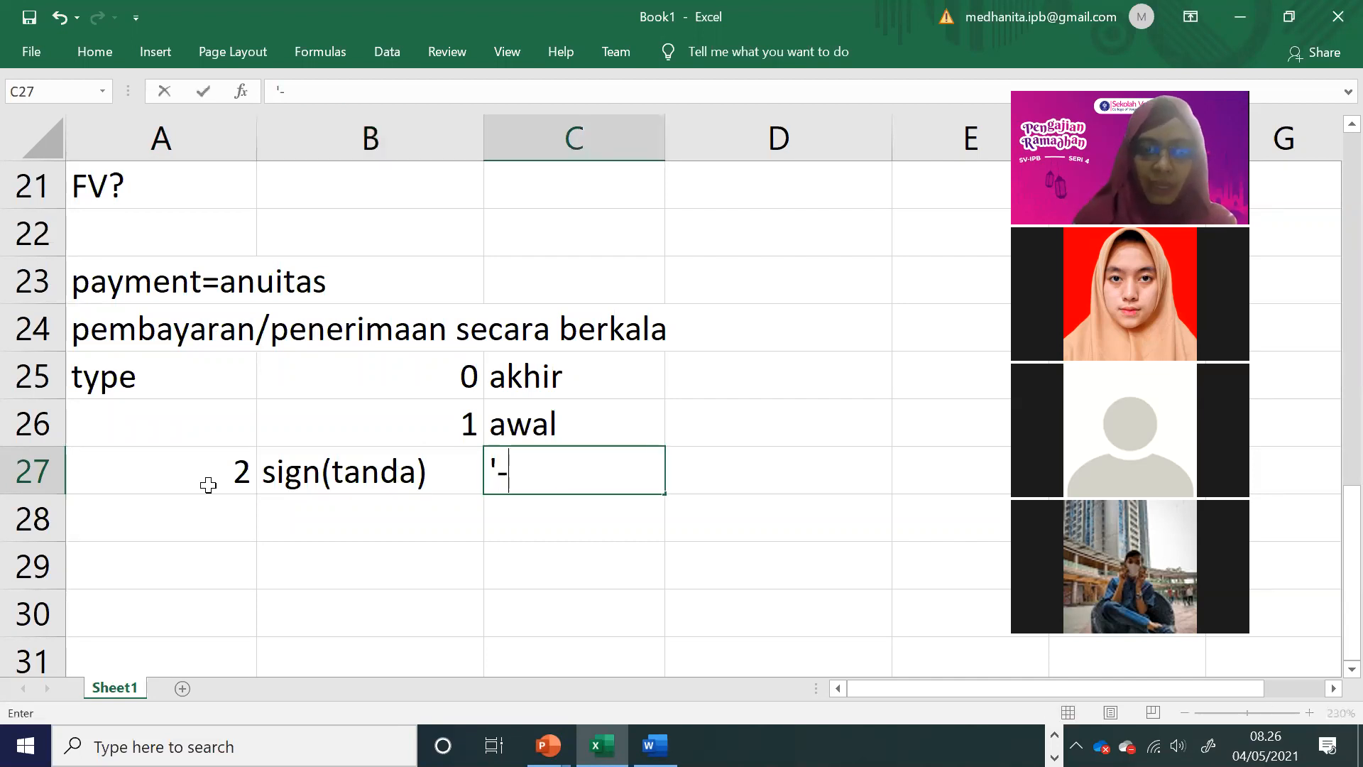
key(Return)
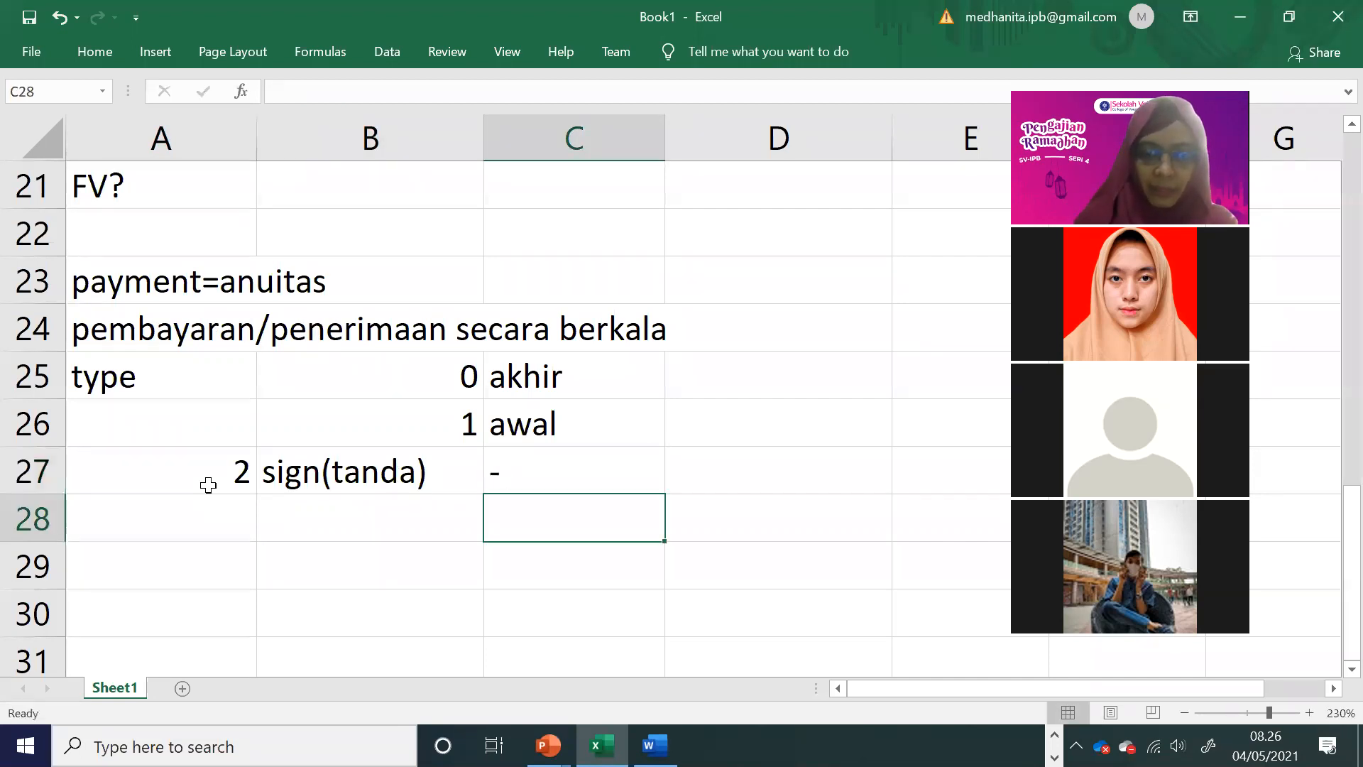
text('+)
click(717, 444)
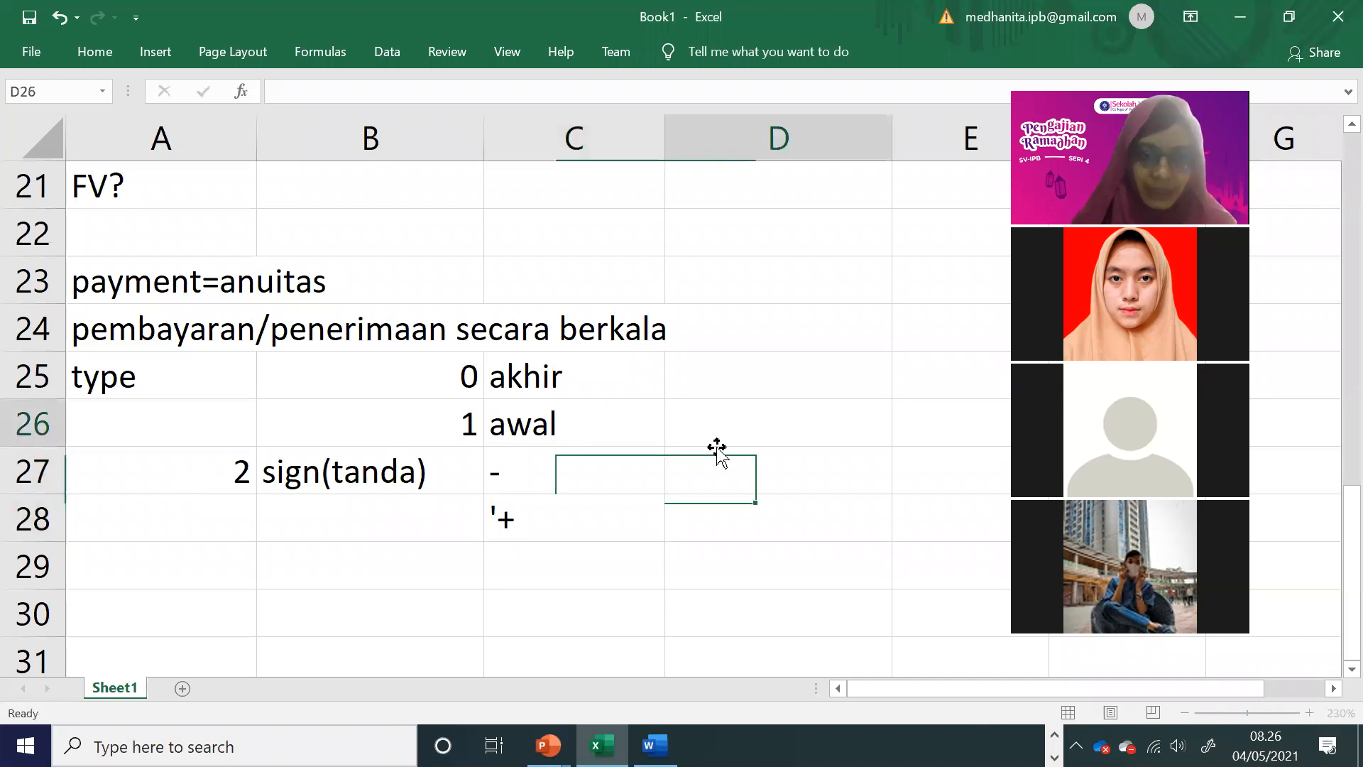
drag(556, 484, 396, 585)
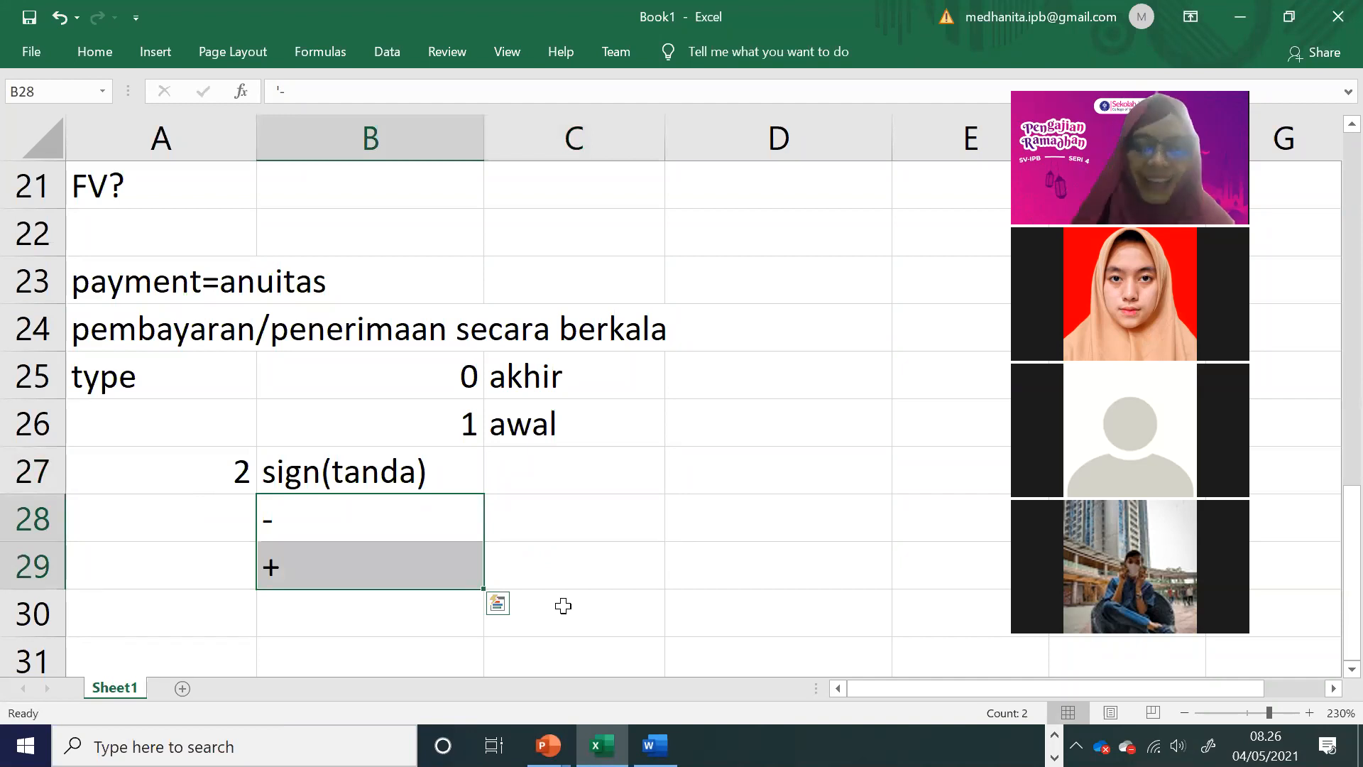
Step: Enter nasabah vs bank in C27, beside the sign(tanda) label
click(549, 475)
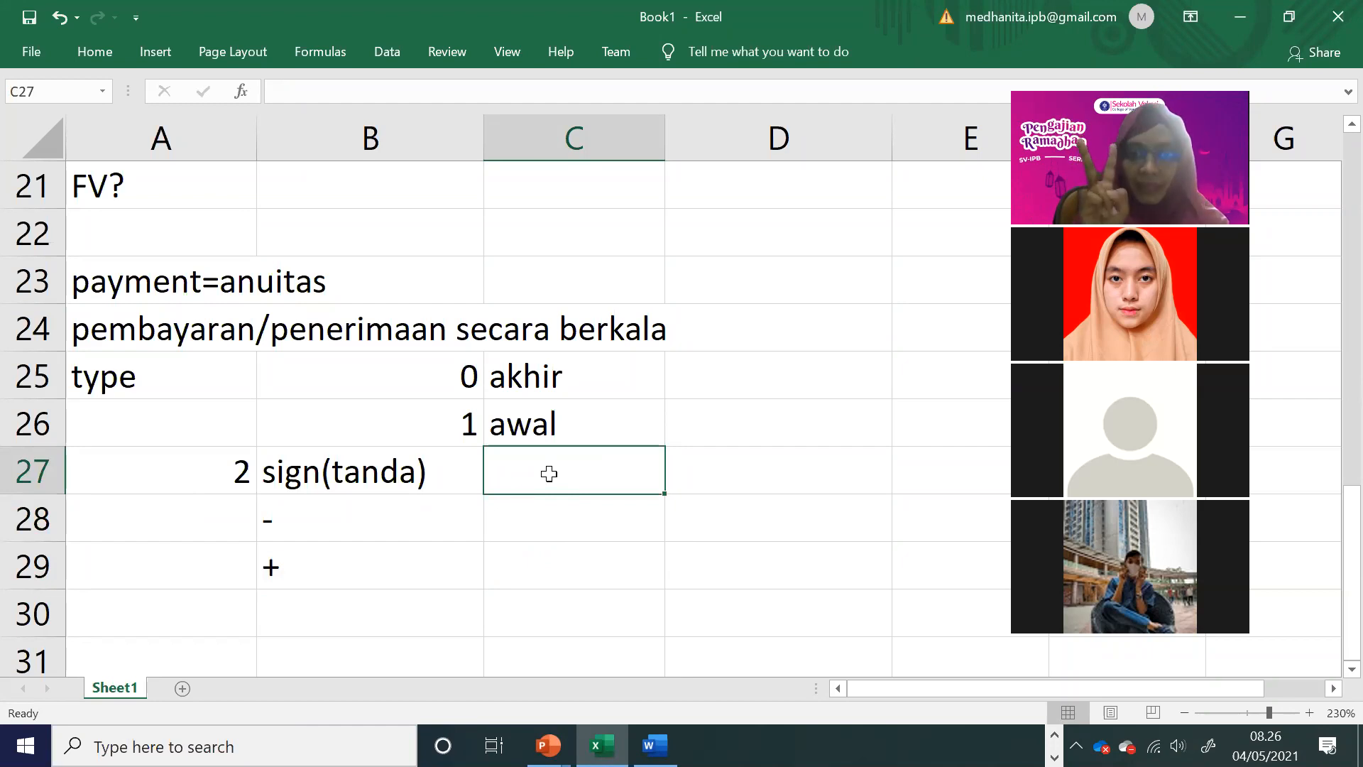
double_click(549, 473)
text(nasabah)
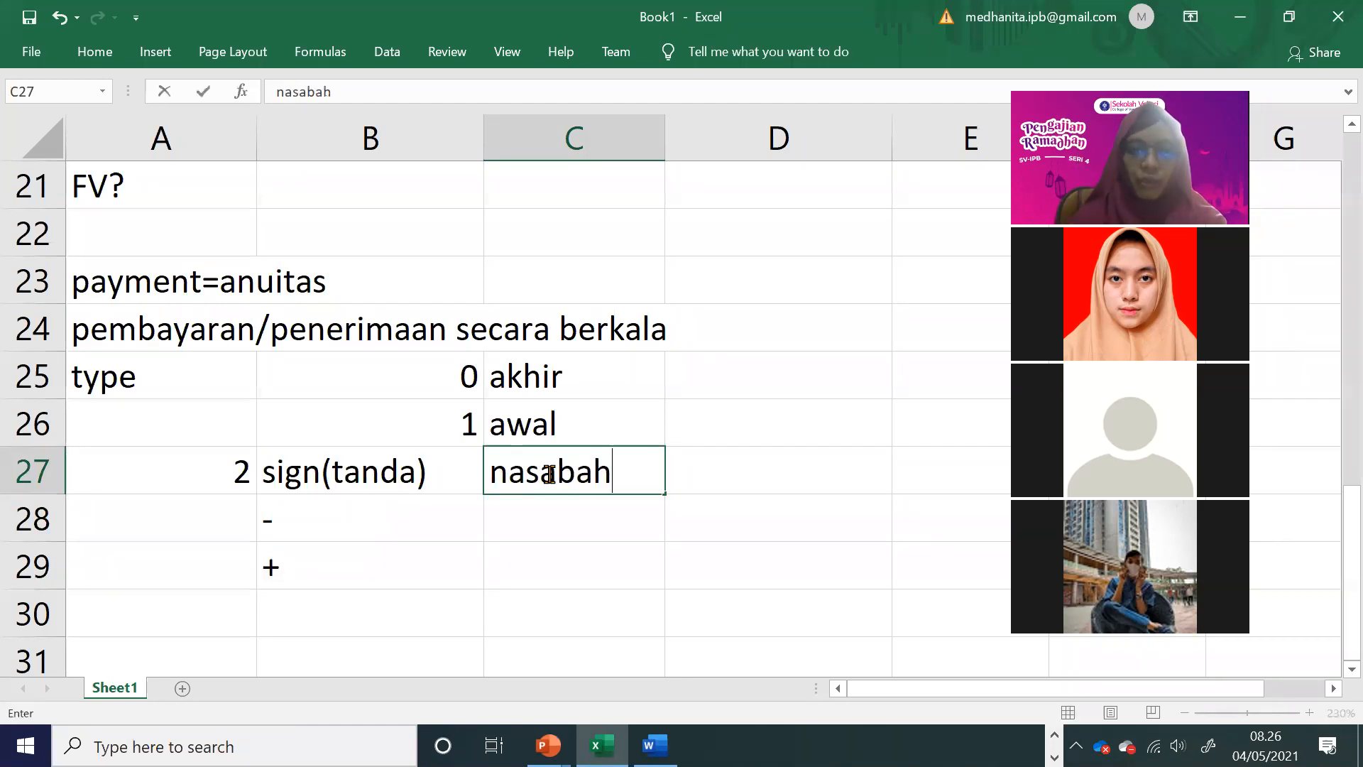
text( vs bank)
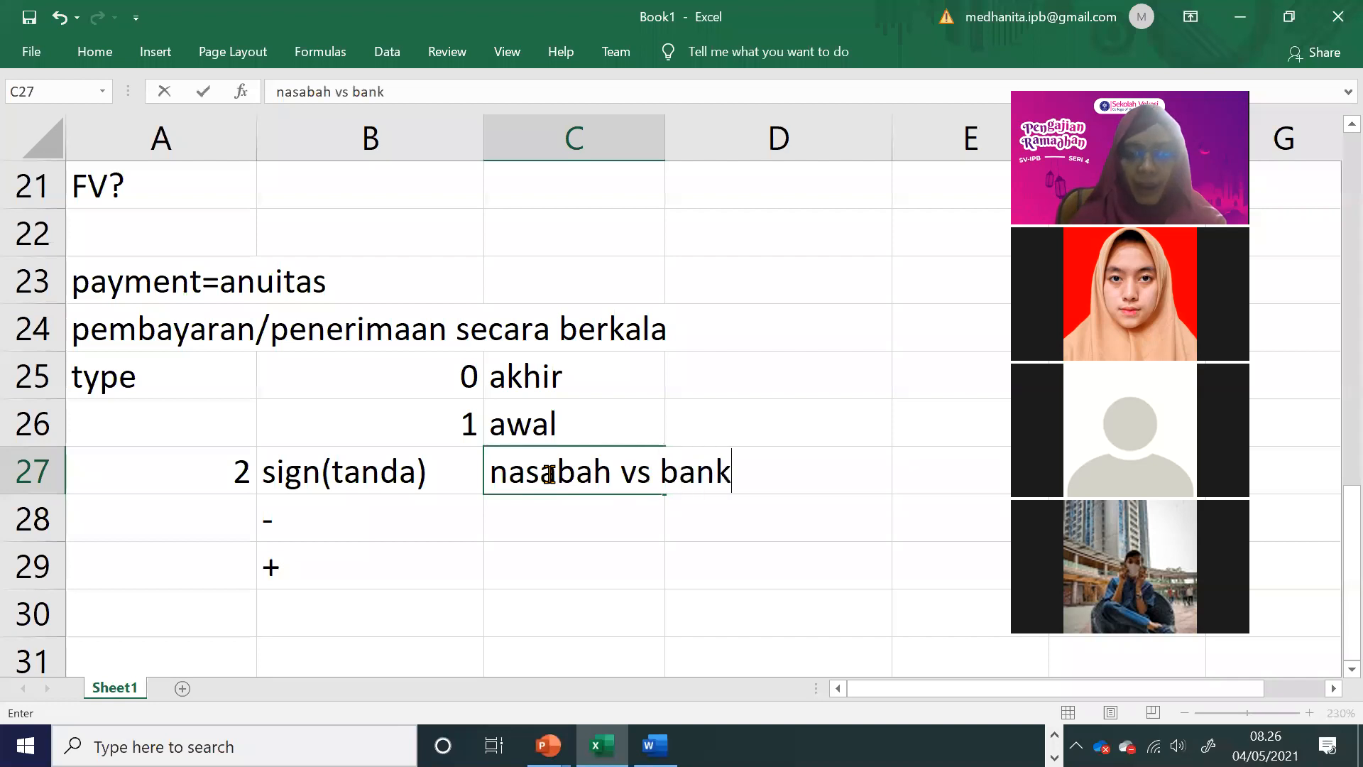
key(ctrl+Return)
Step: Enter peminjam vs meminjami in C28, below nasabah vs bank
key(Return)
text(p)
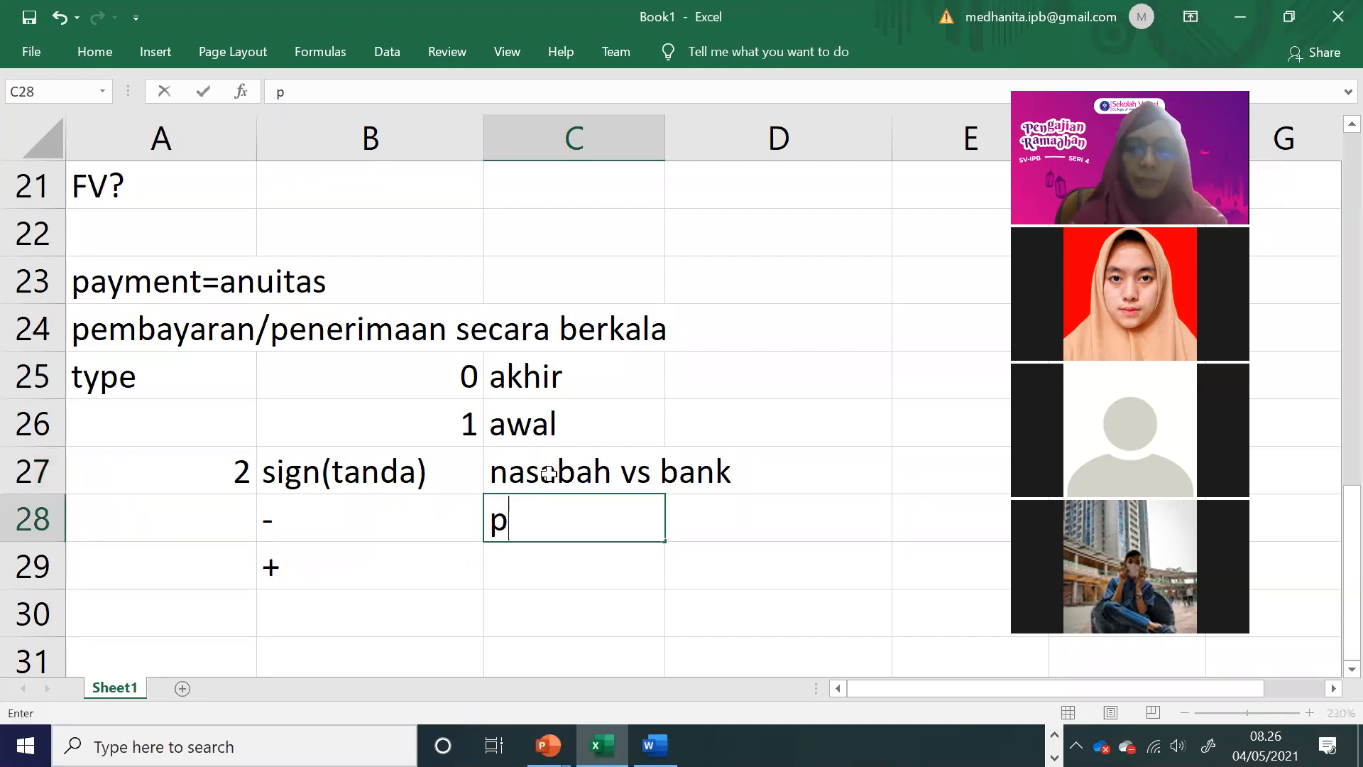
text(eminjam v)
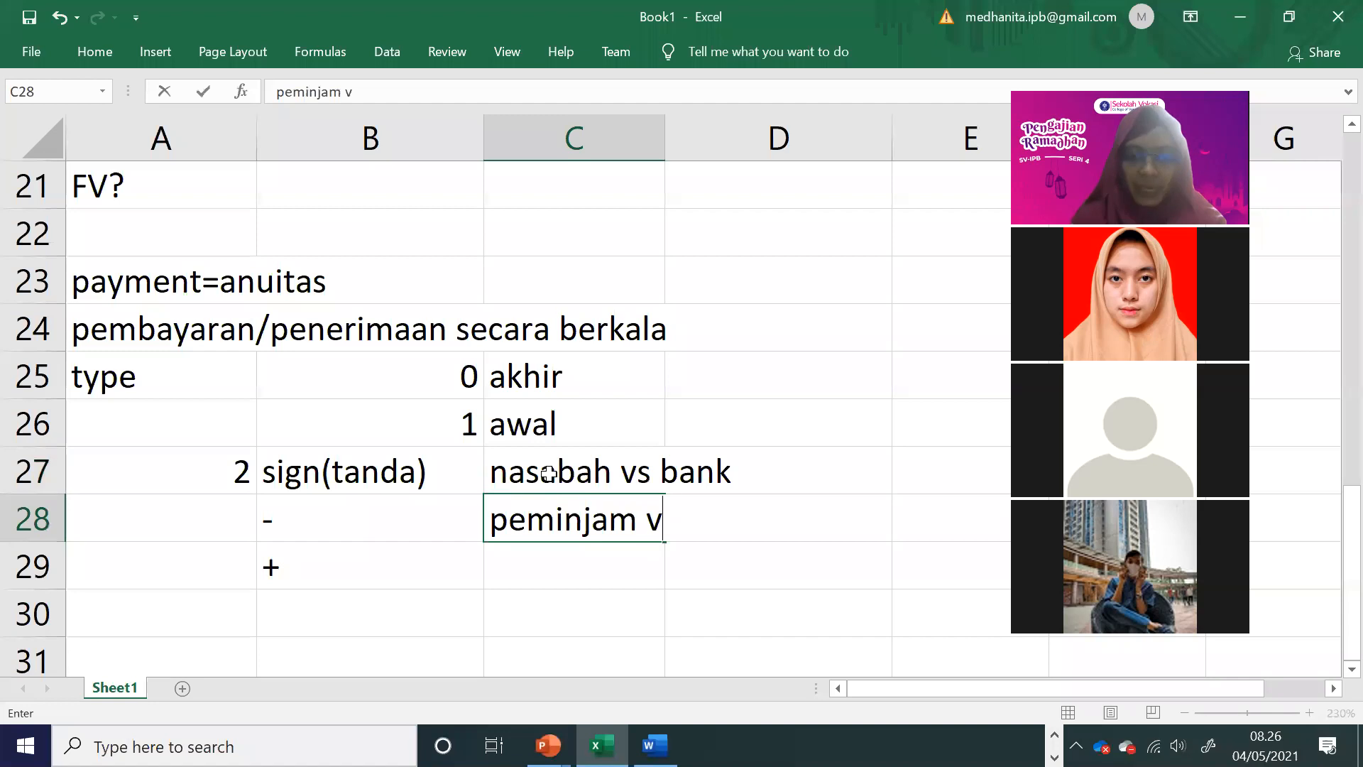
text(s dipinjam)
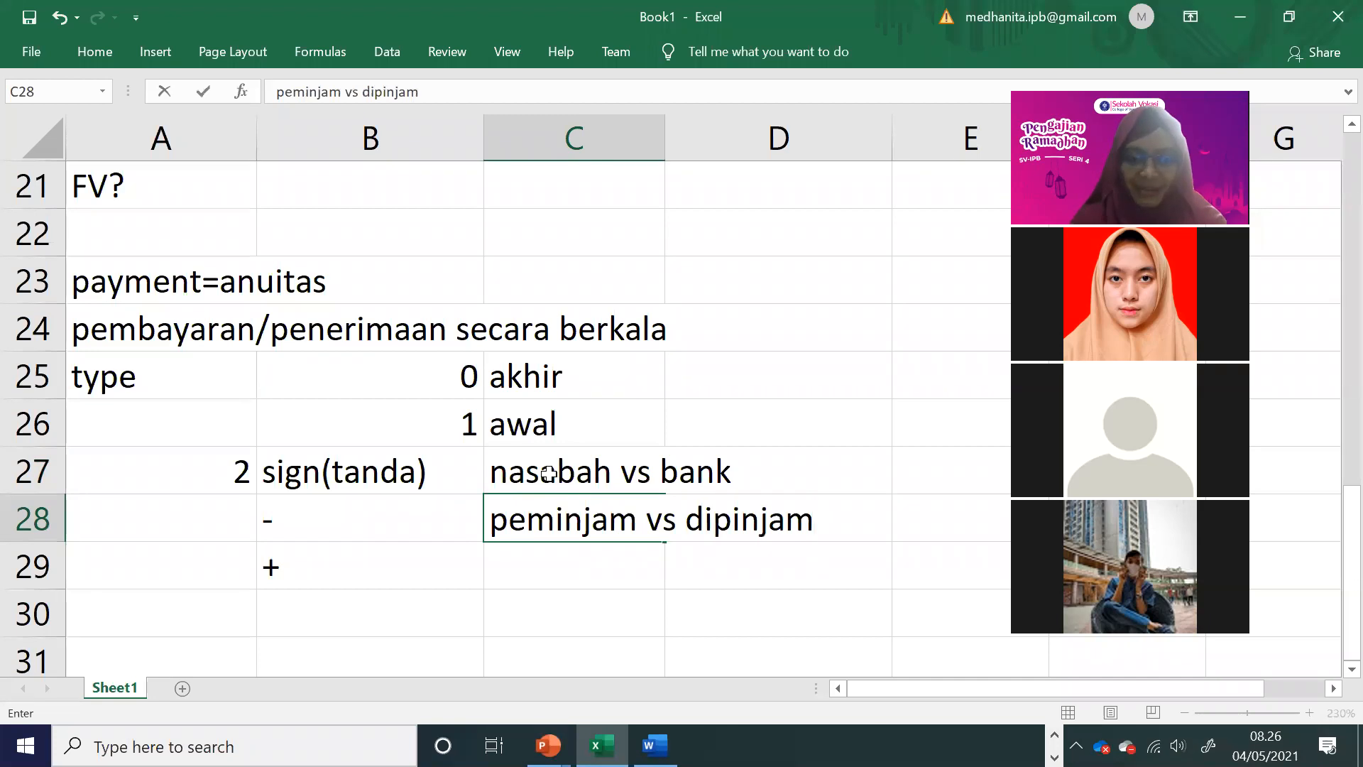
key(BackSpace)
key(BackSpace)
key(BackSpace)
key(BackSpace)
key(BackSpace)
key(BackSpace)
key(BackSpace)
key(BackSpace)
key(BackSpace)
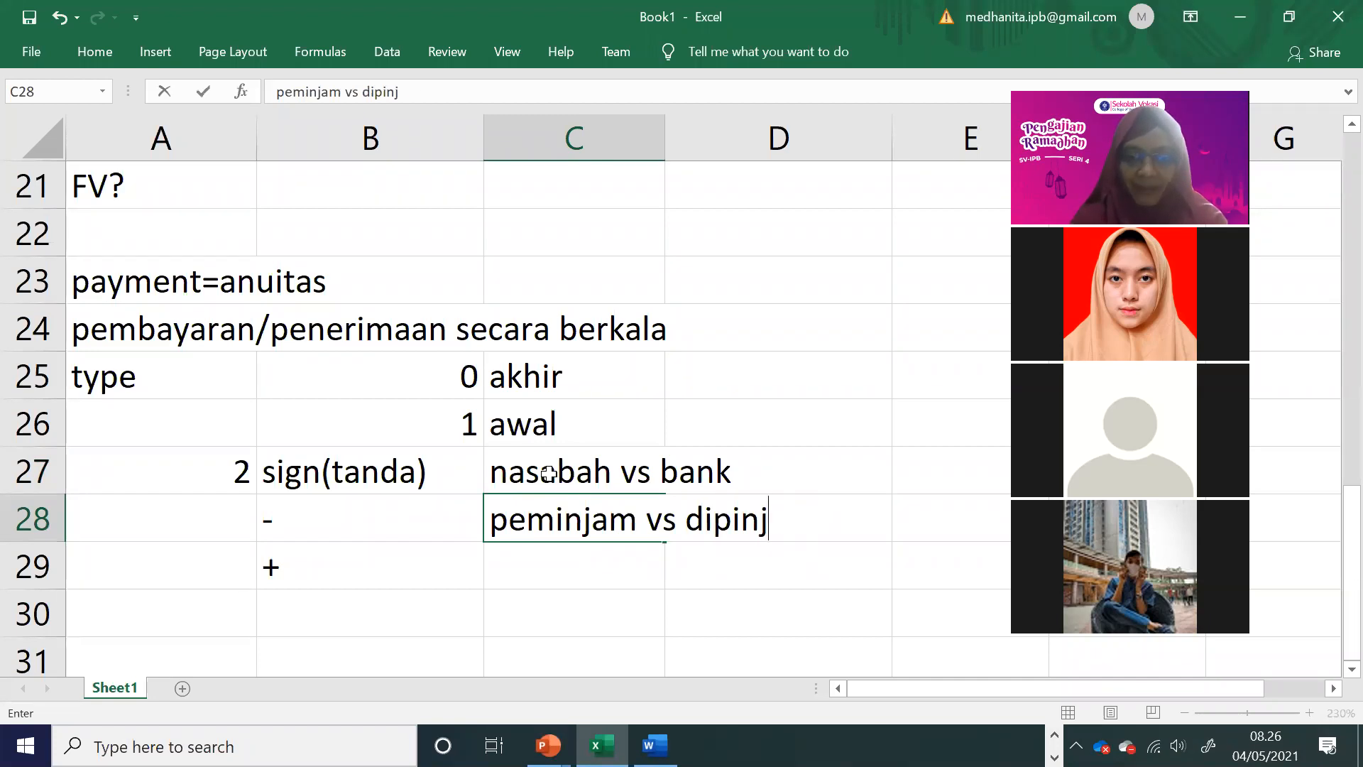
text(mm)
key(BackSpace)
key(BackSpace)
key(BackSpace)
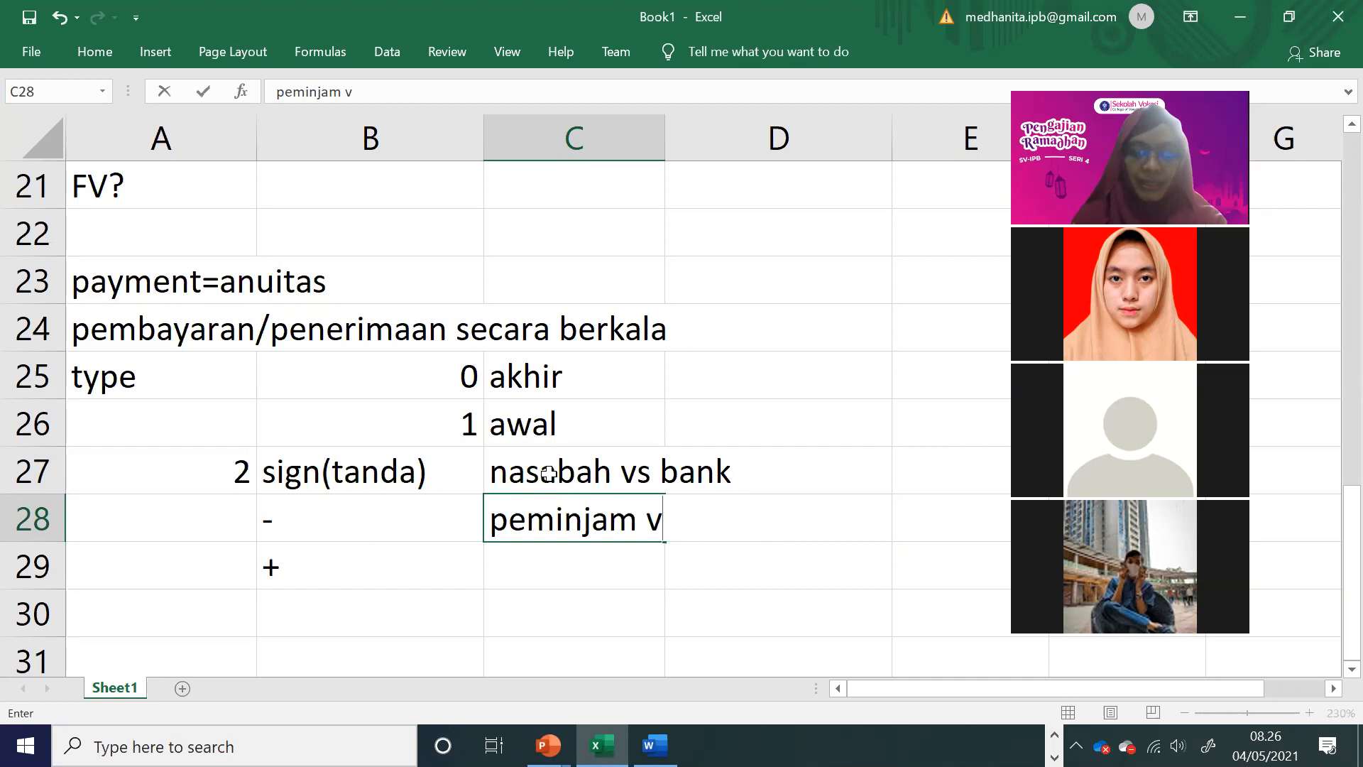
text(s meminjami)
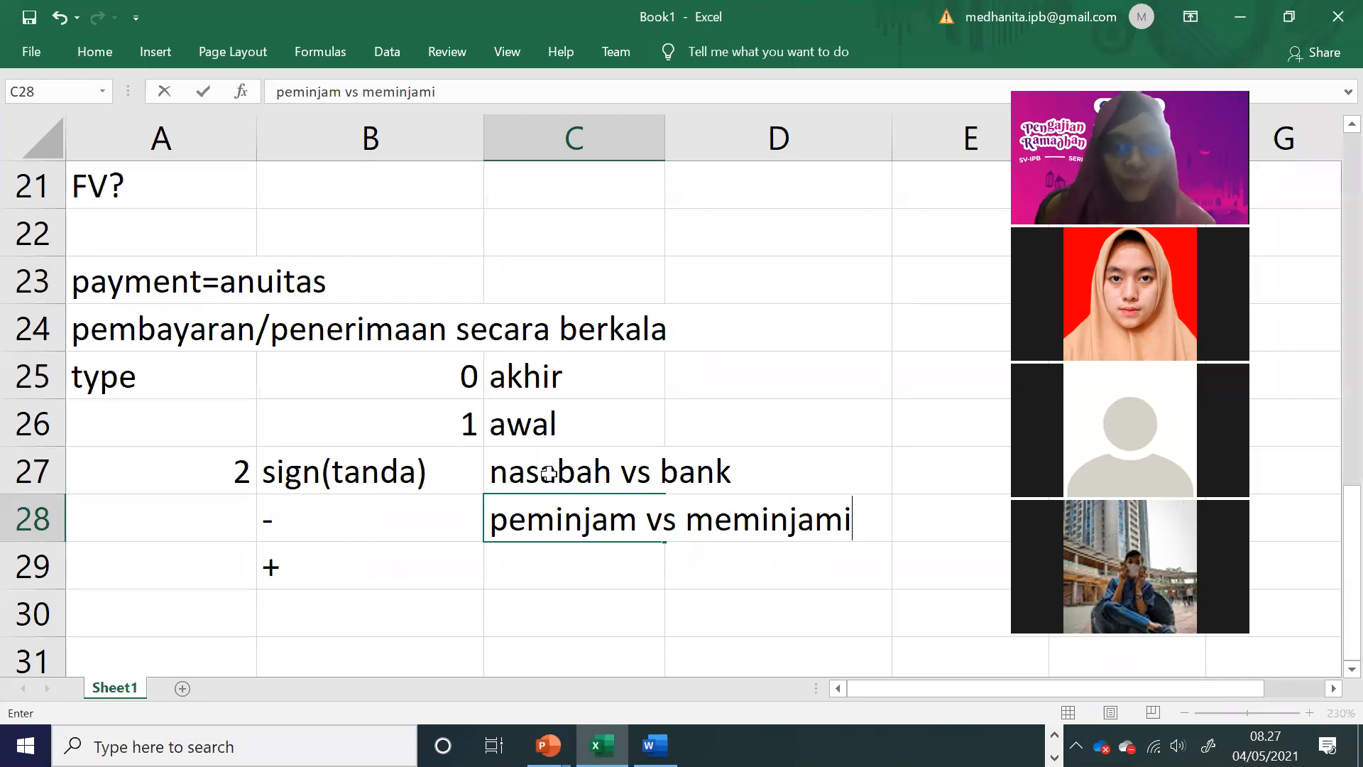
click(599, 537)
Step: Move the minus and plus signs from B28:B29 down to B30:B31
drag(597, 486, 558, 543)
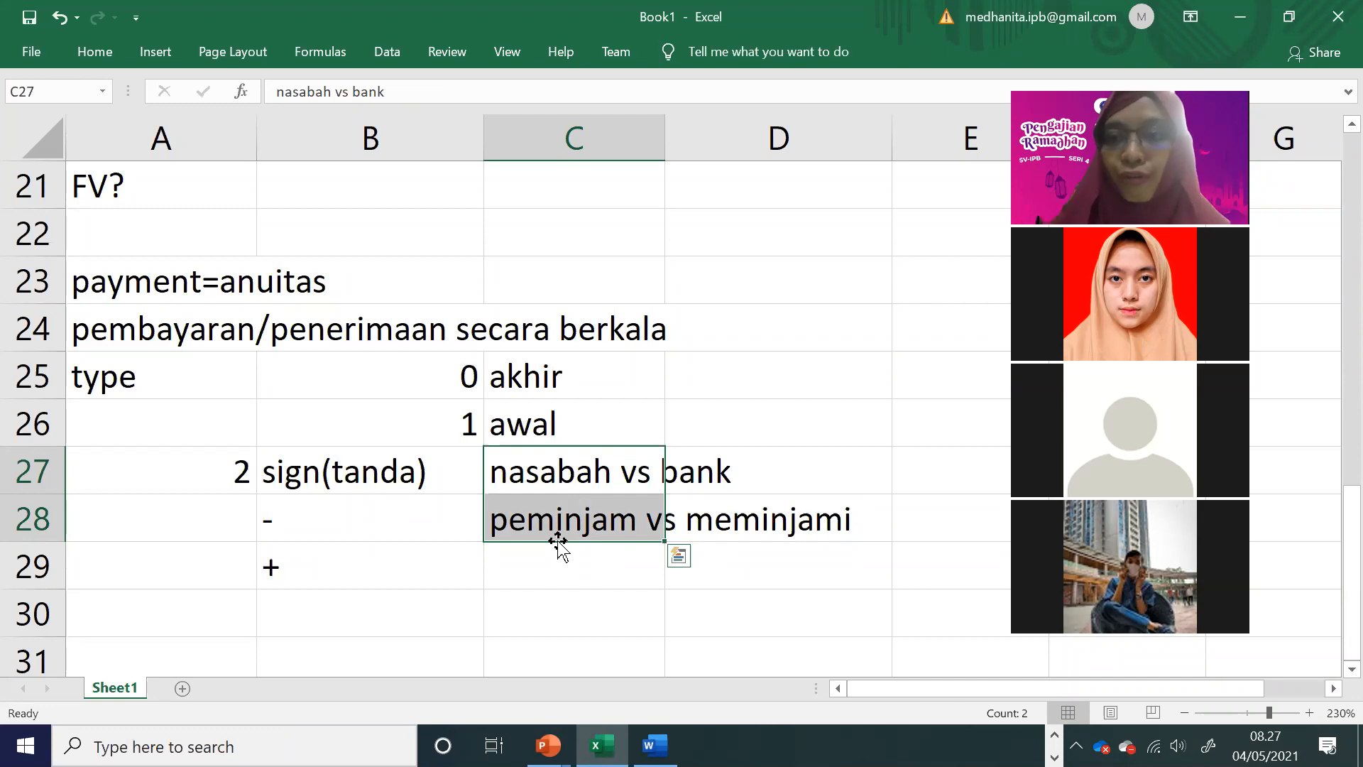
scroll(558, 545, down, 1)
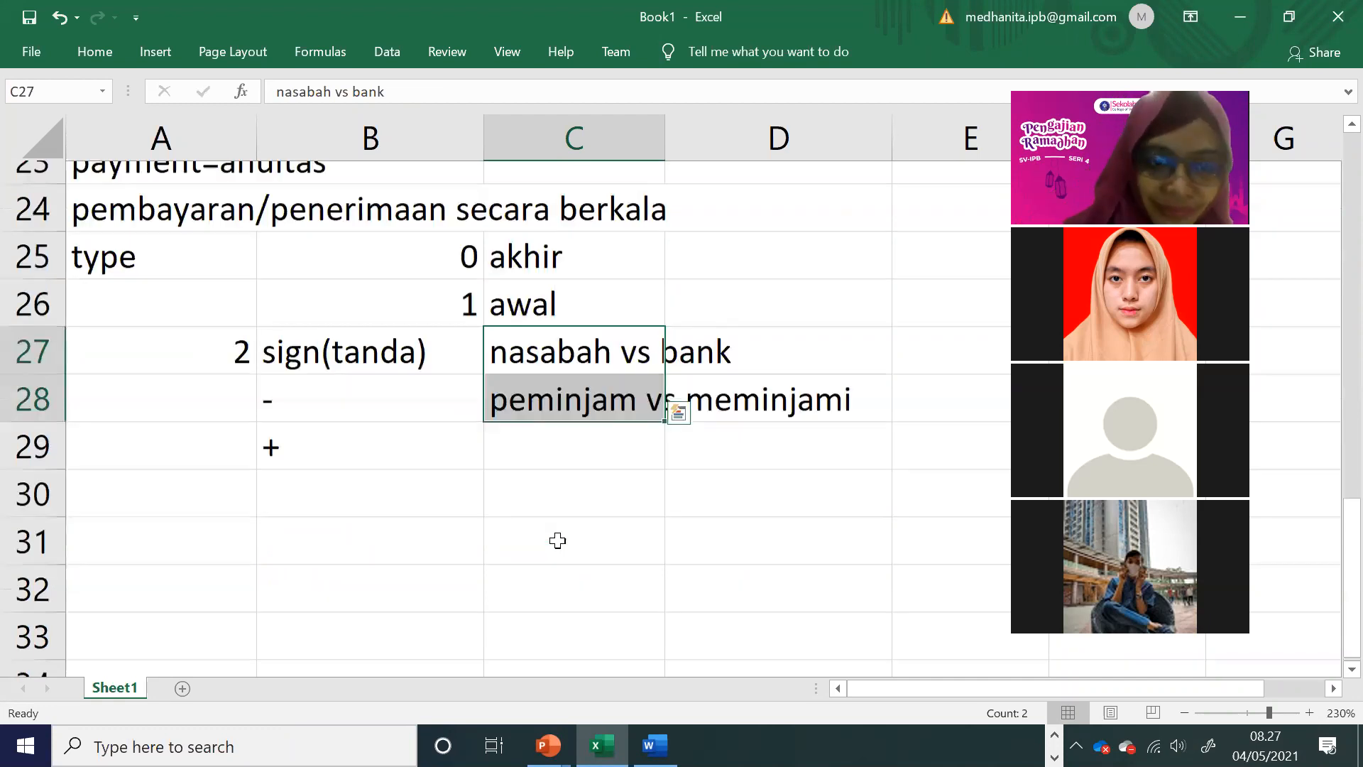
drag(383, 393, 377, 526)
Step: Explain the signs by entering menabung beside the minus in C30 and mengambil beside the plus in C31
click(541, 484)
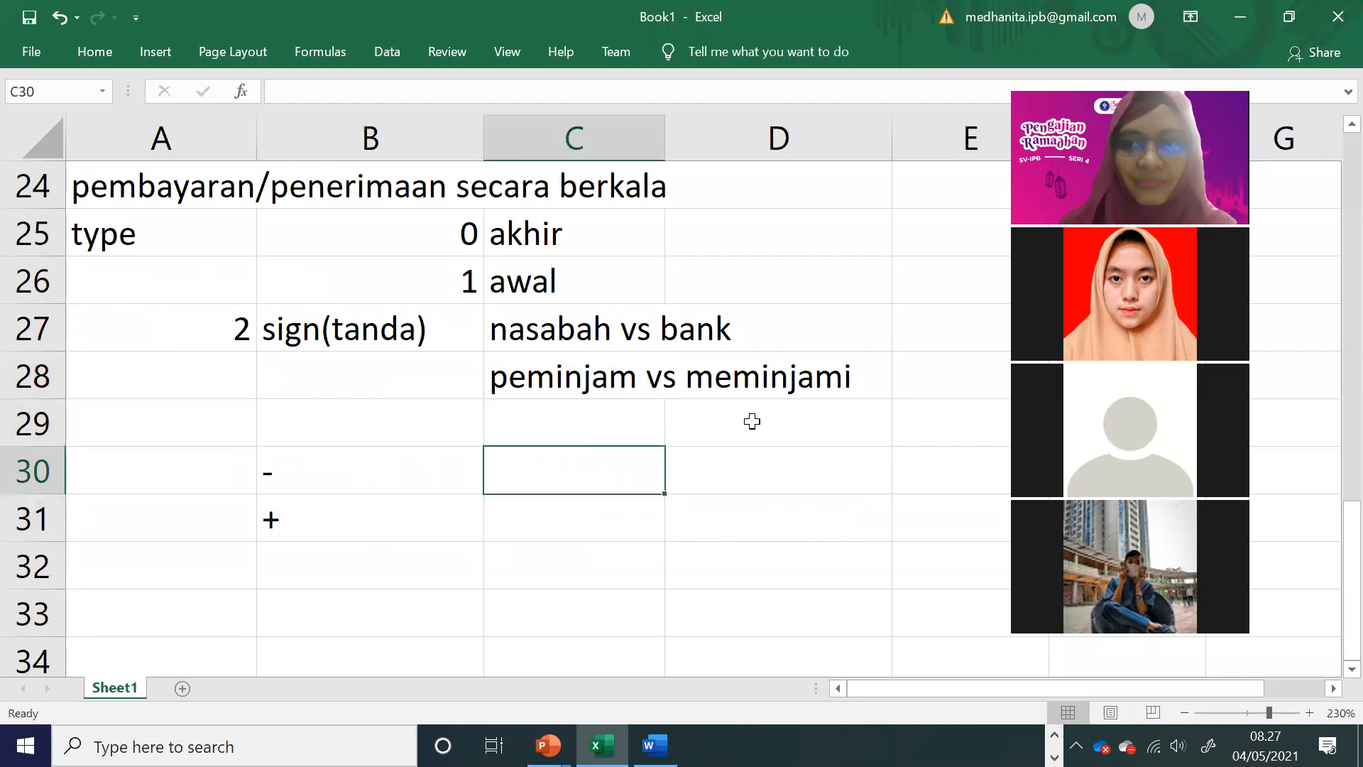
text(menabung)
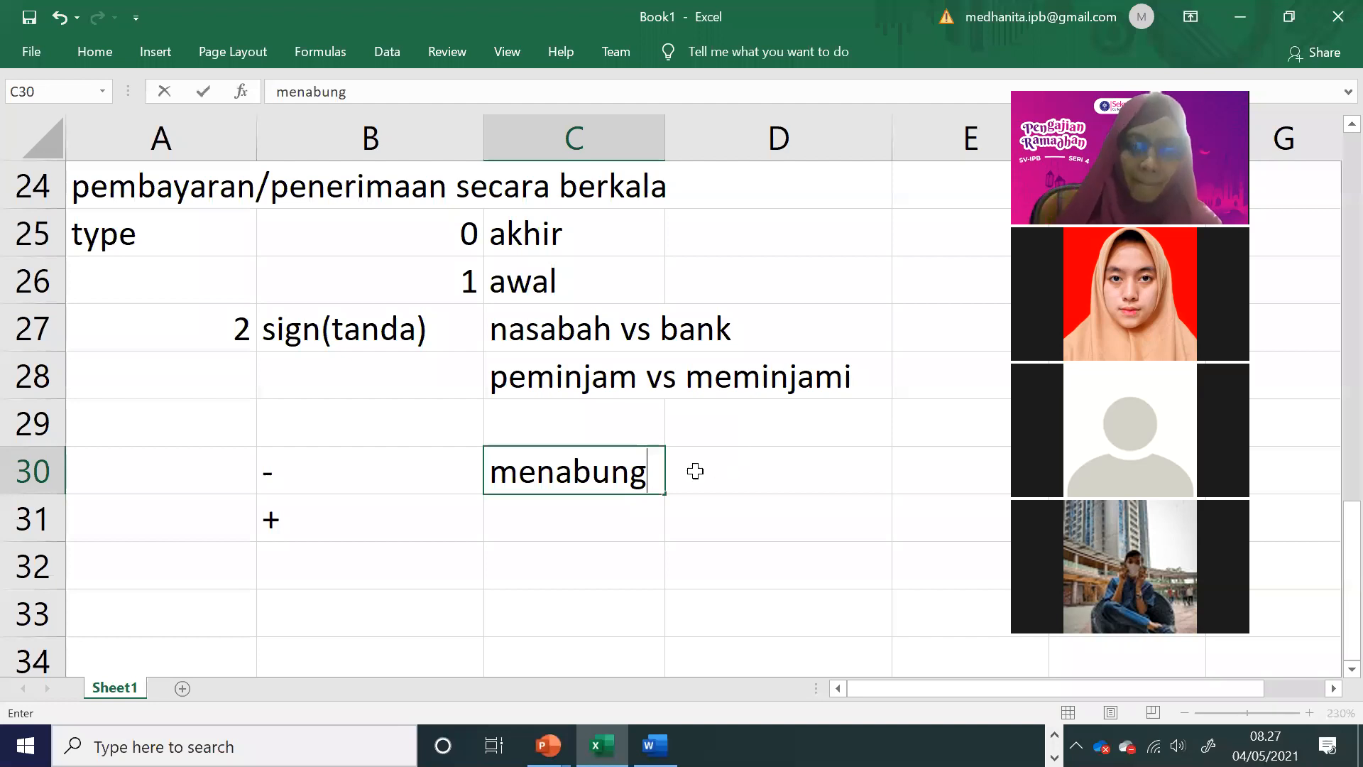
click(632, 517)
text(menga)
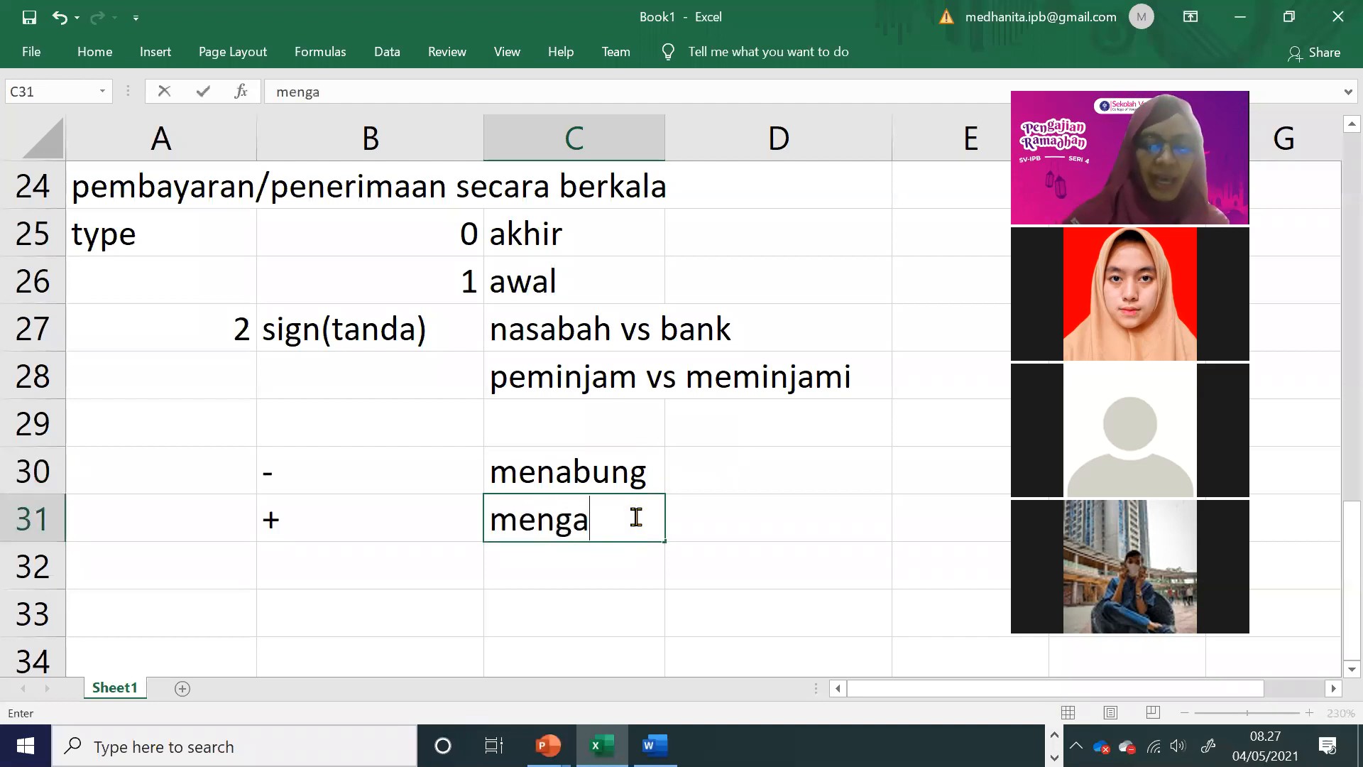
text(mbl)
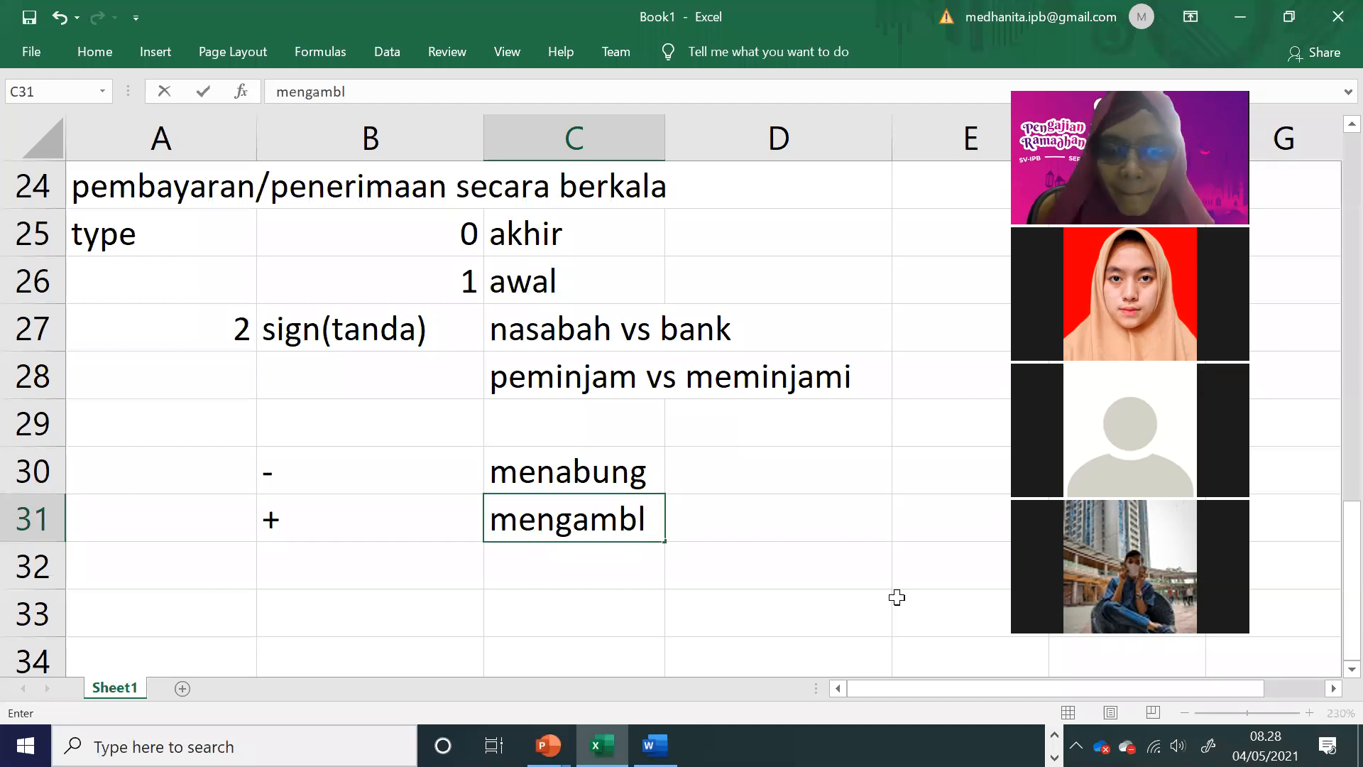
key(BackSpace)
text(il)
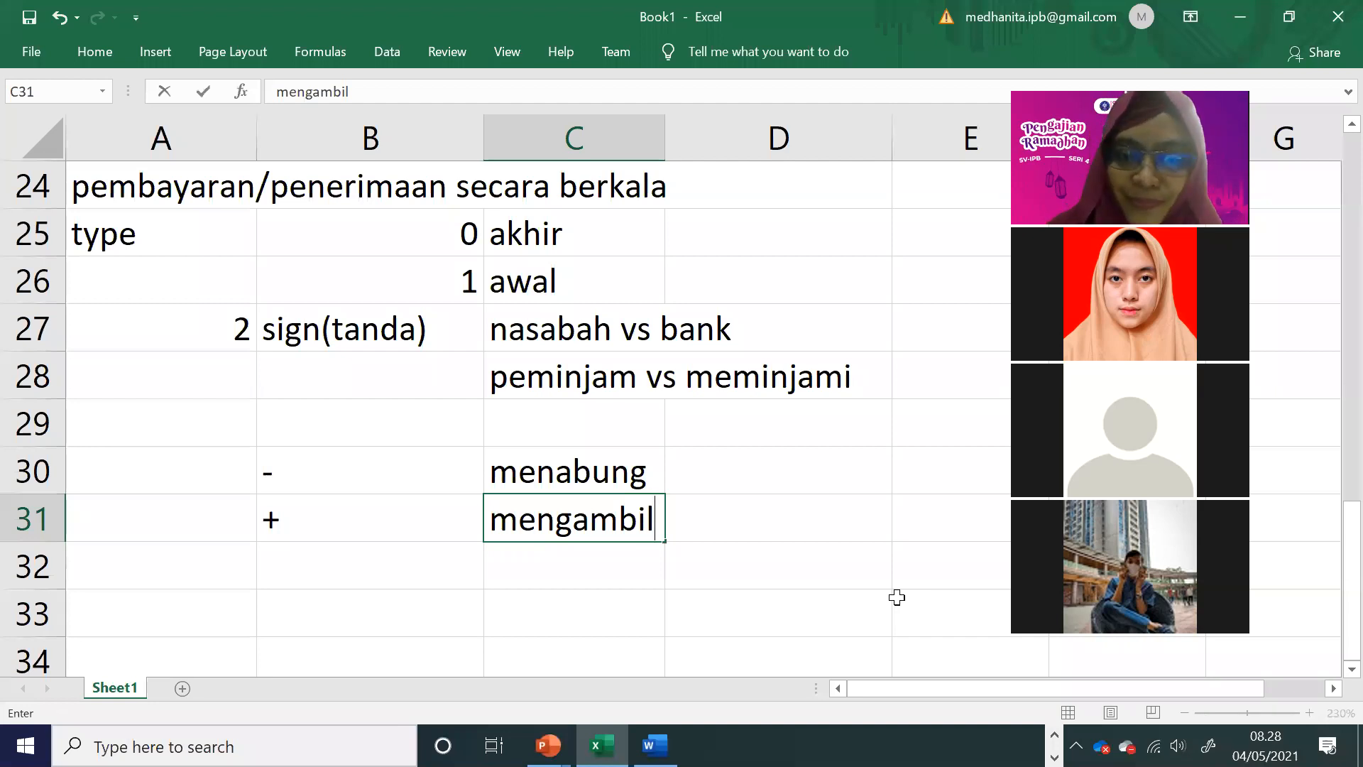
click(740, 509)
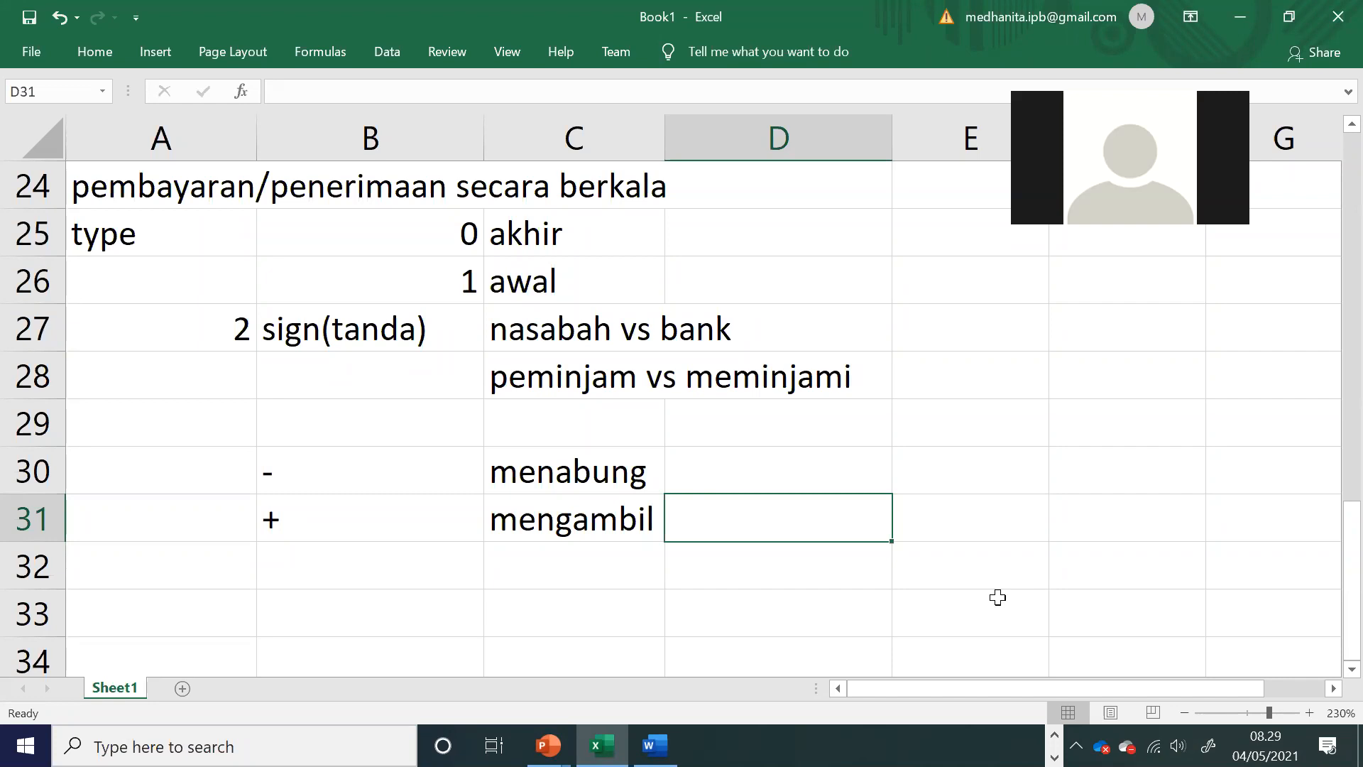
Step: Review the sign explanations in rows 27 to 31, the manual savings table ending at row 12, and the FV argument list below it
drag(507, 334, 788, 380)
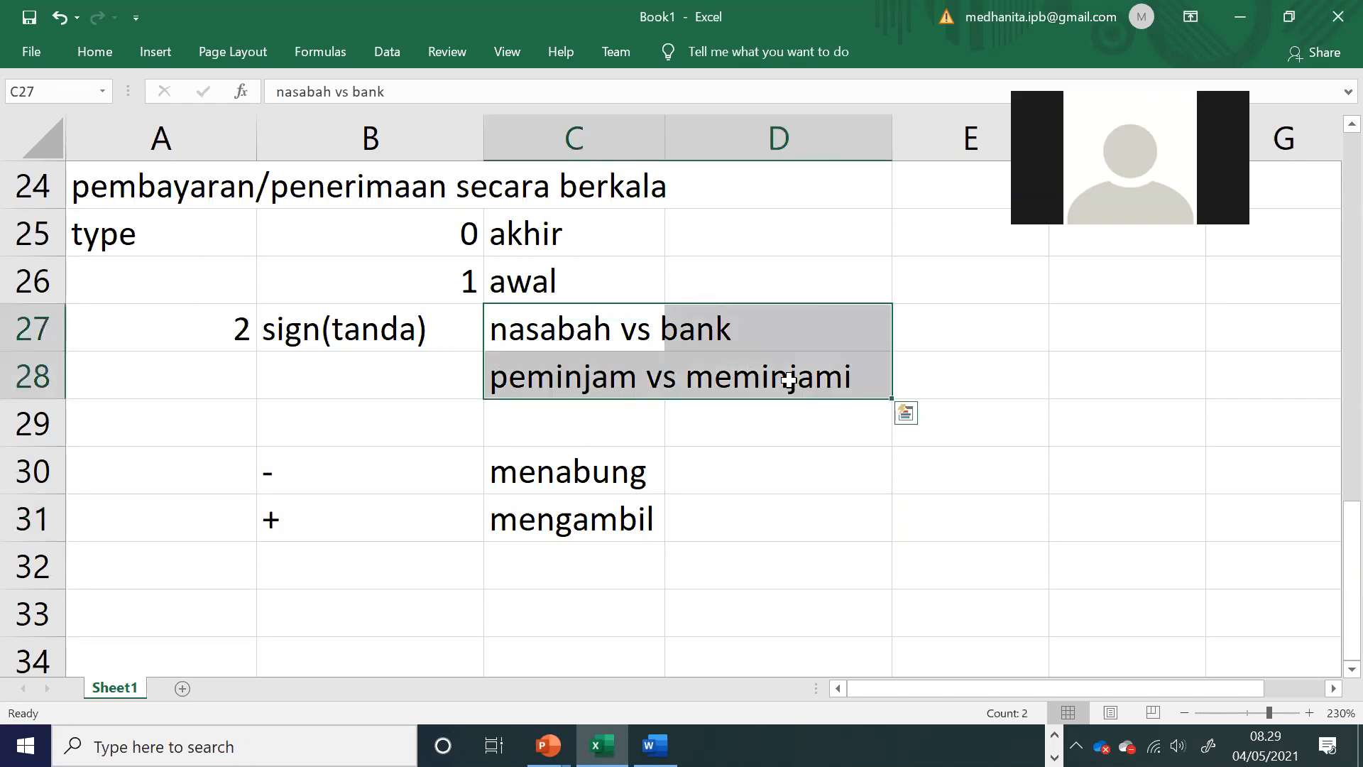
click(744, 433)
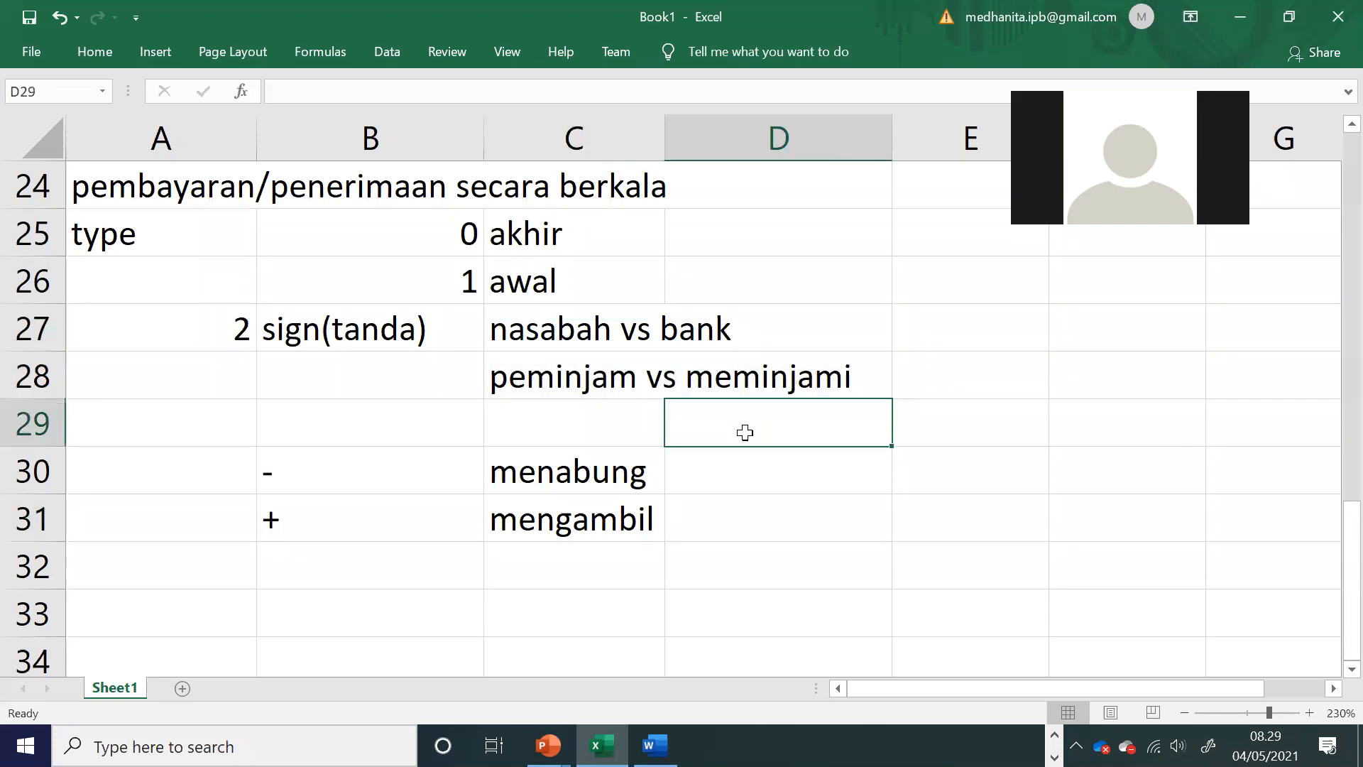
click(743, 493)
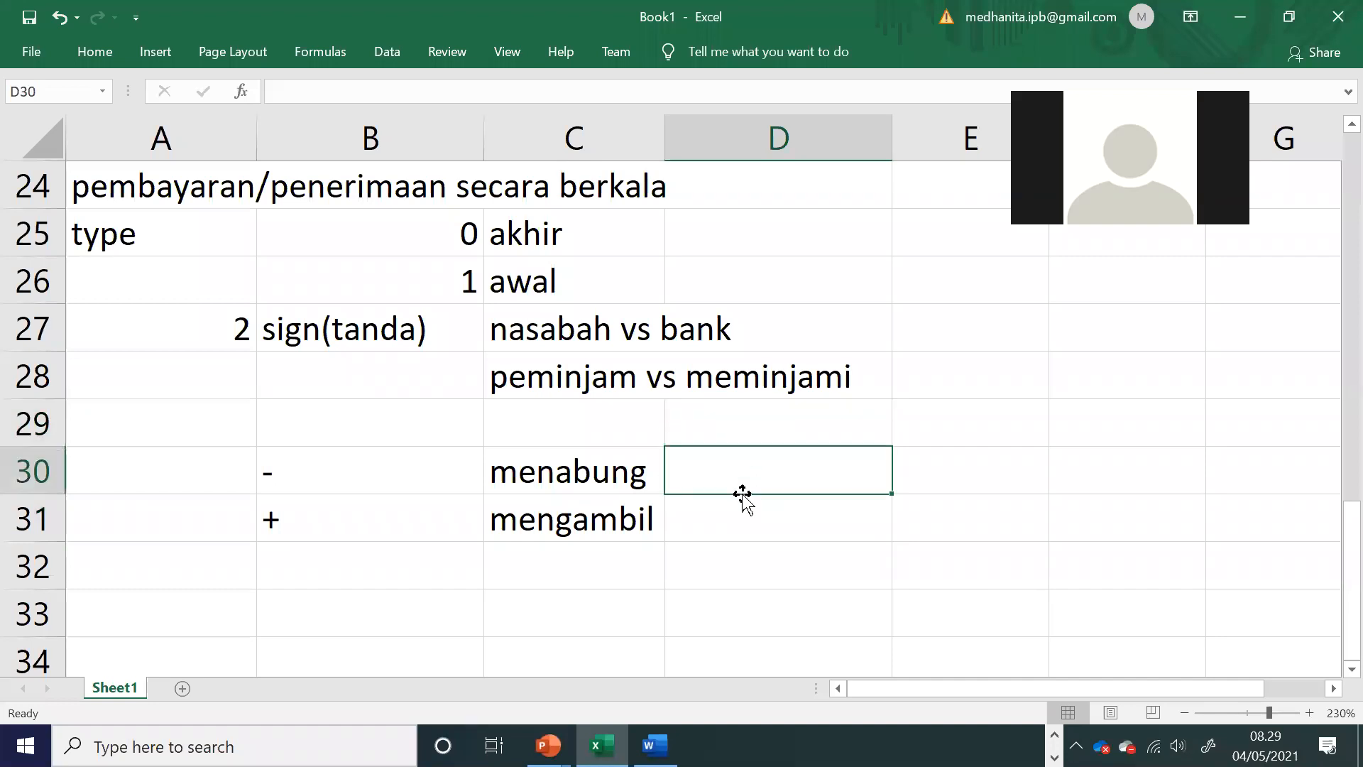
click(739, 551)
scroll(739, 550, up, 4)
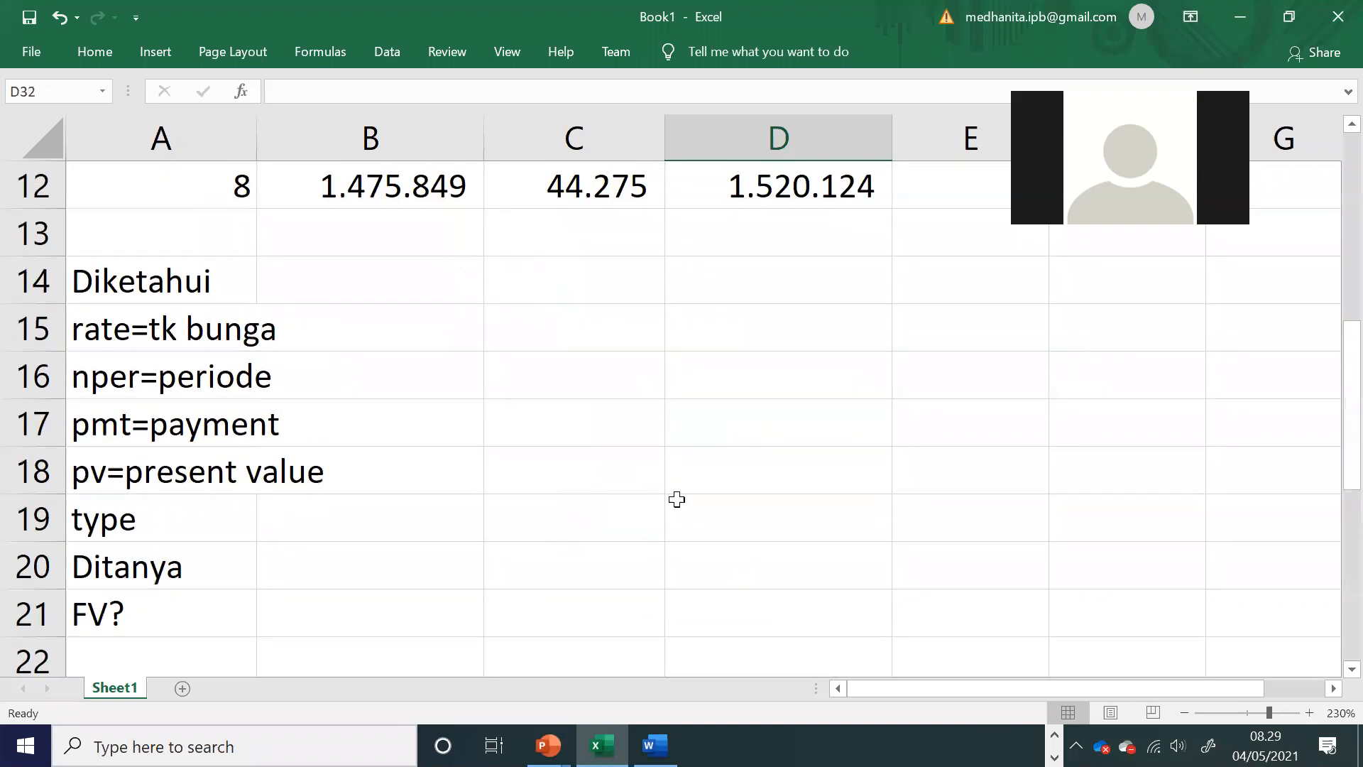
click(398, 347)
scroll(373, 325, up, 4)
drag(223, 281, 725, 508)
scroll(738, 507, down, 4)
click(472, 430)
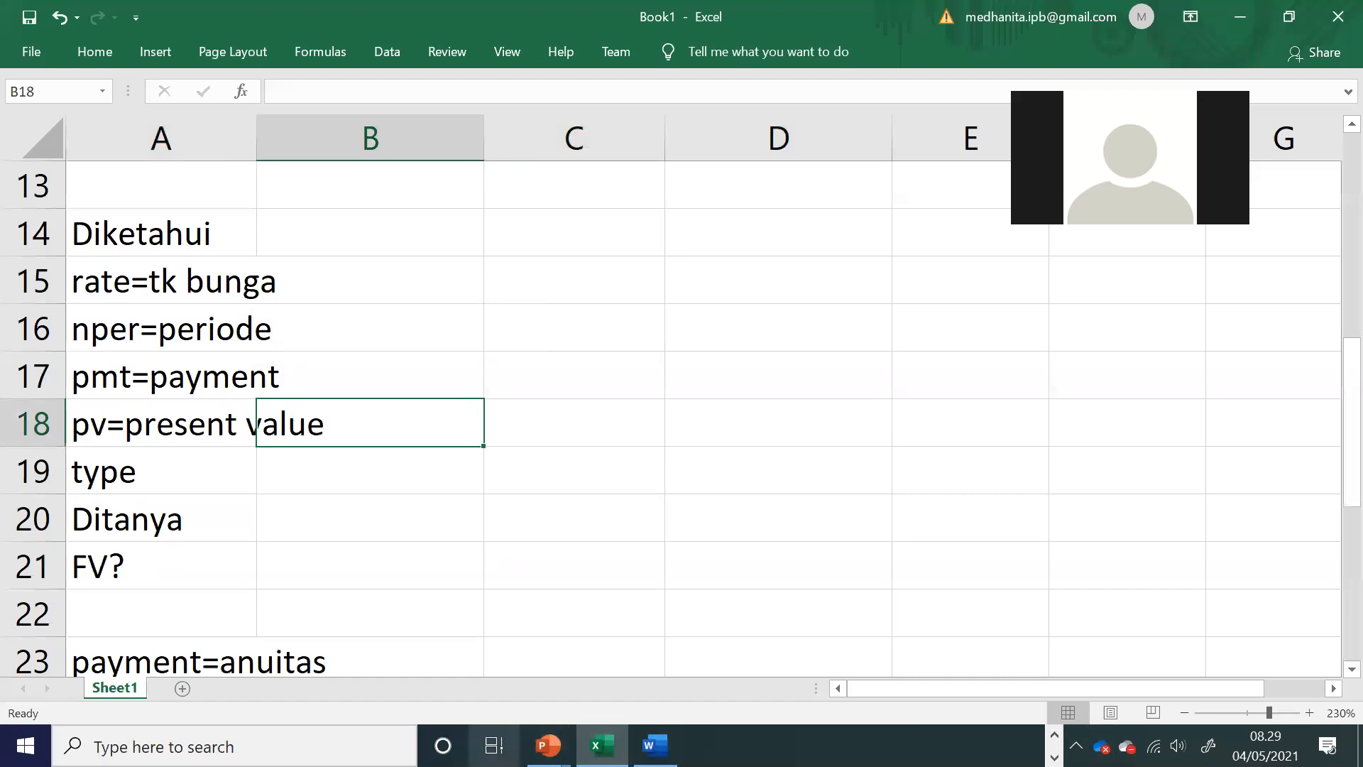
Step: Switch to the EXCEL LANJUTAN 1.2(pert 11).pptx presentation in PowerPoint to consult the Future Value - single sums slide
mouse_move(547, 745)
click(654, 657)
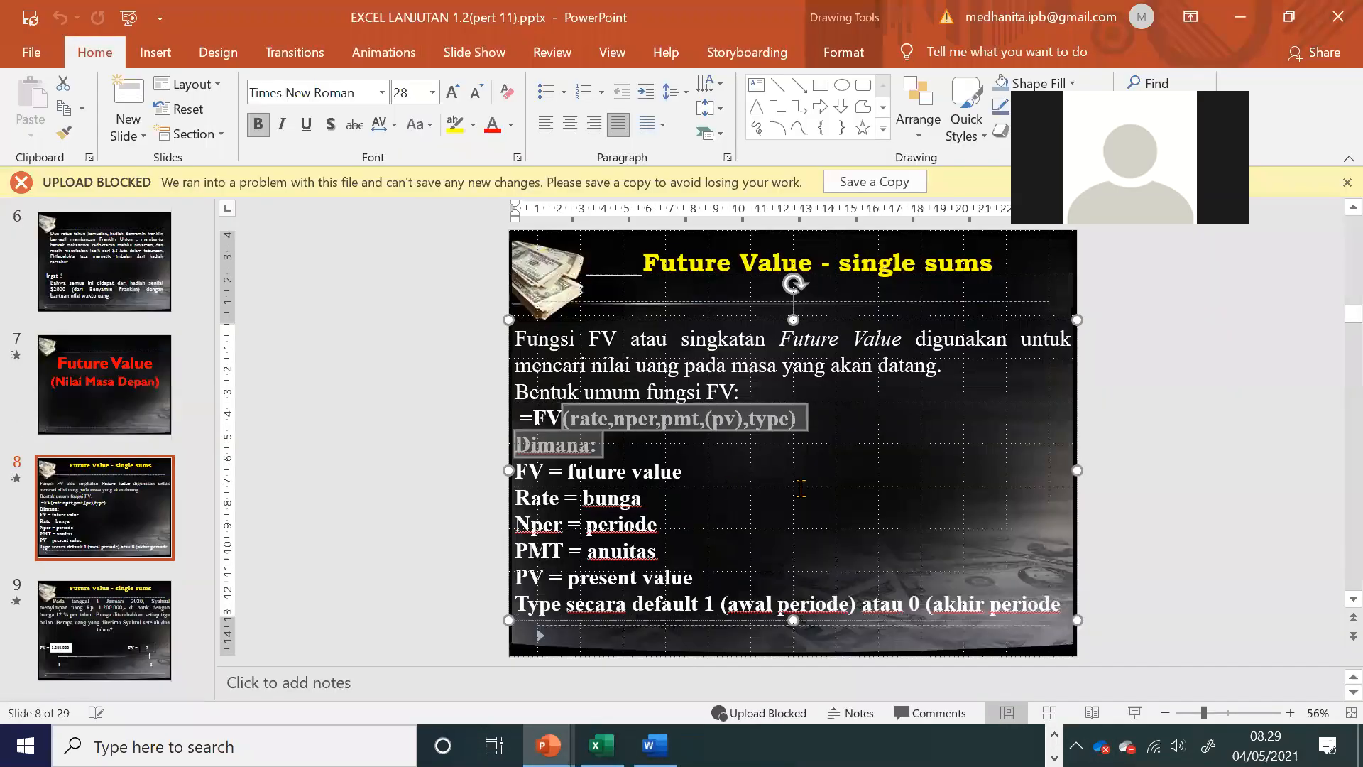
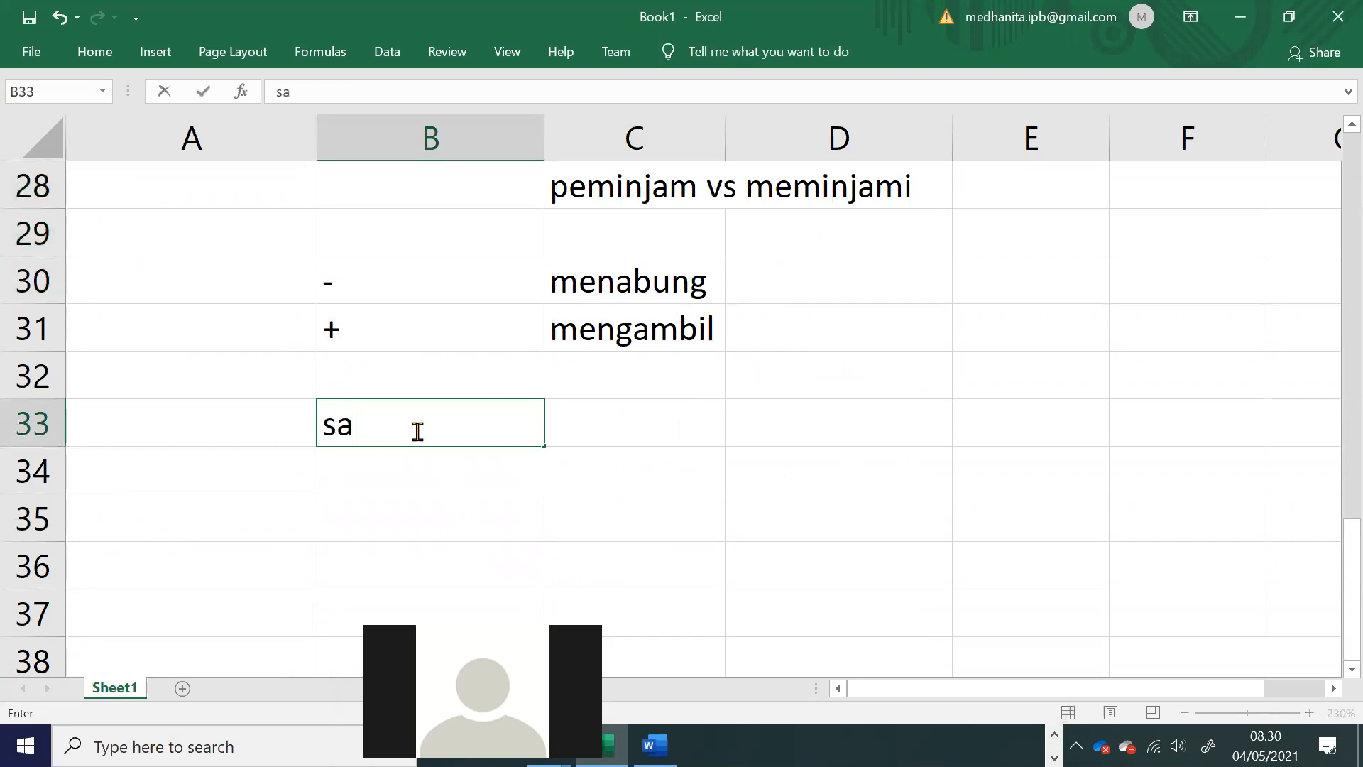
Step: Enter the note samakan satuan in B33 and an example in row 35 with kakek in B35 and 1000cm in C35
text(an satuan)
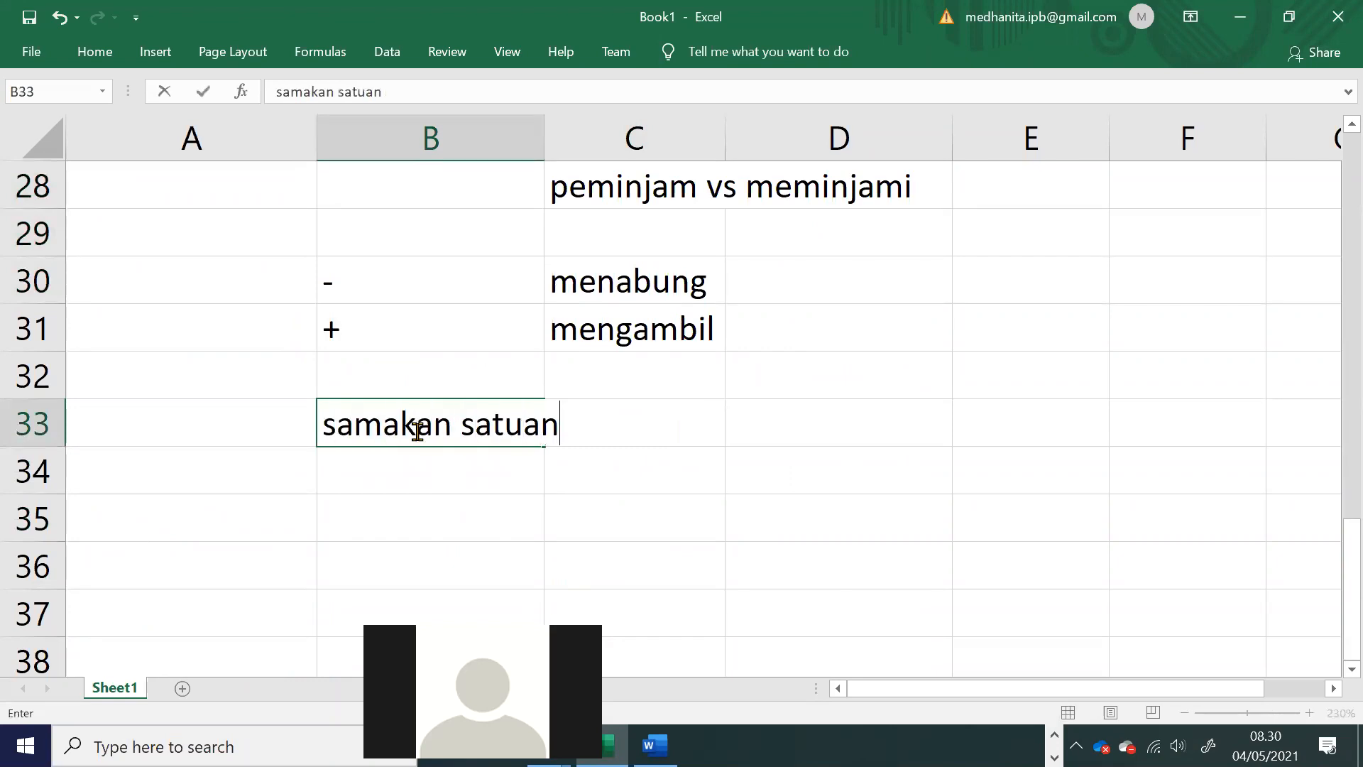
click(509, 516)
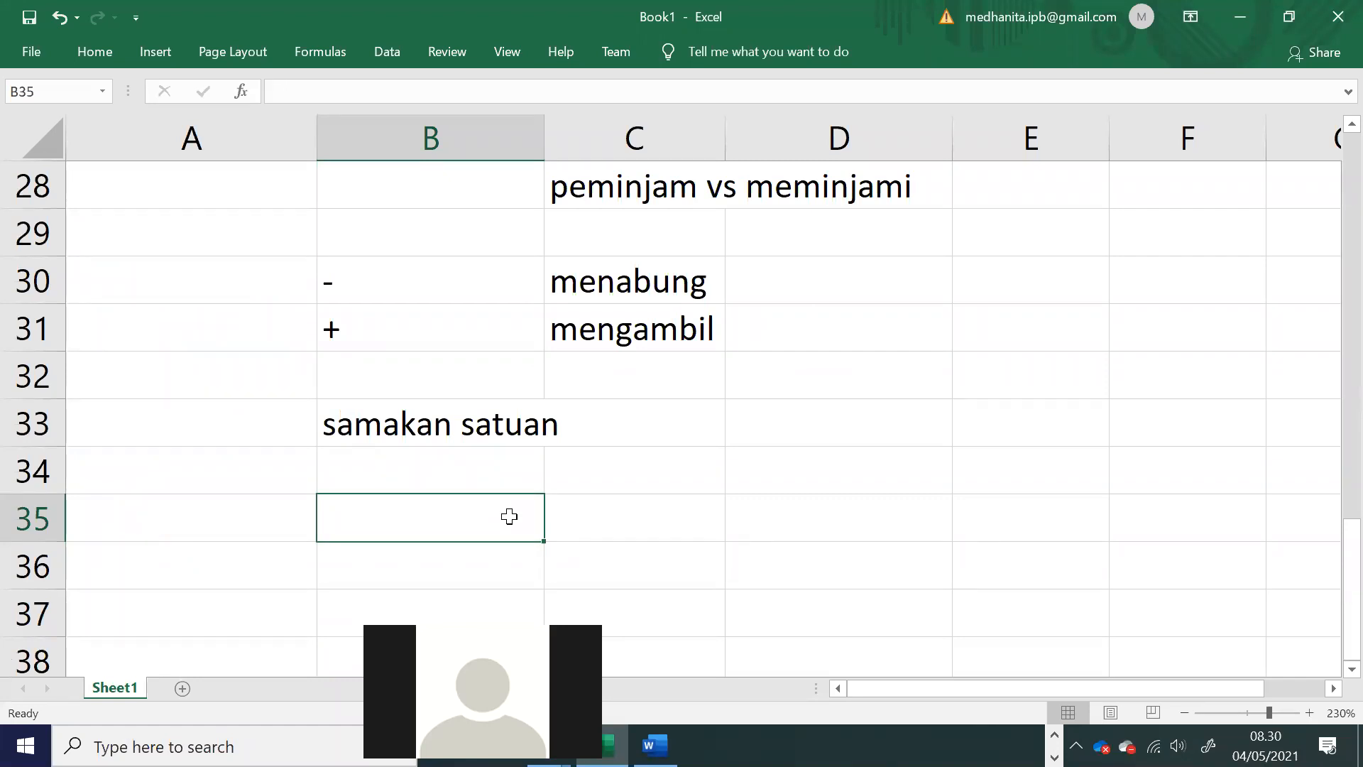
text(kakek 1)
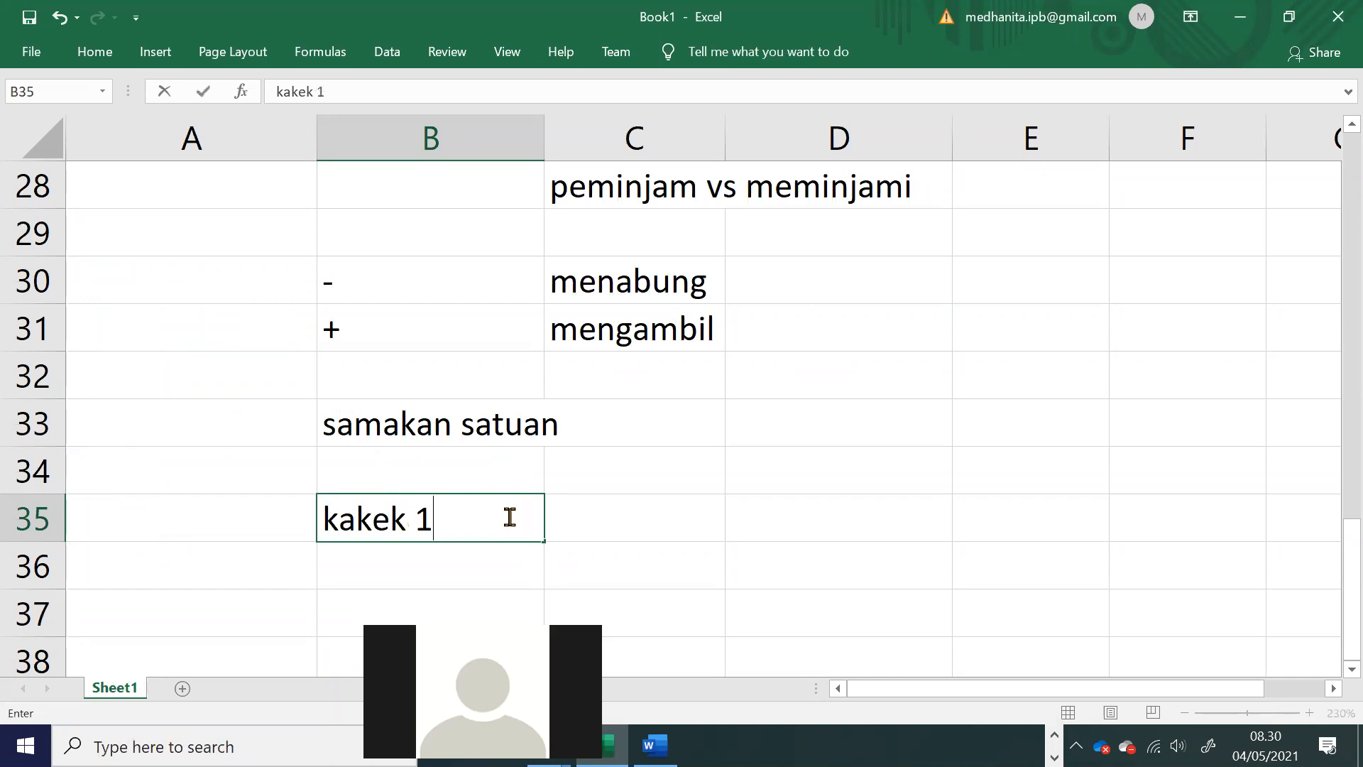
key(BackSpace)
key(Tab)
text(1000cm)
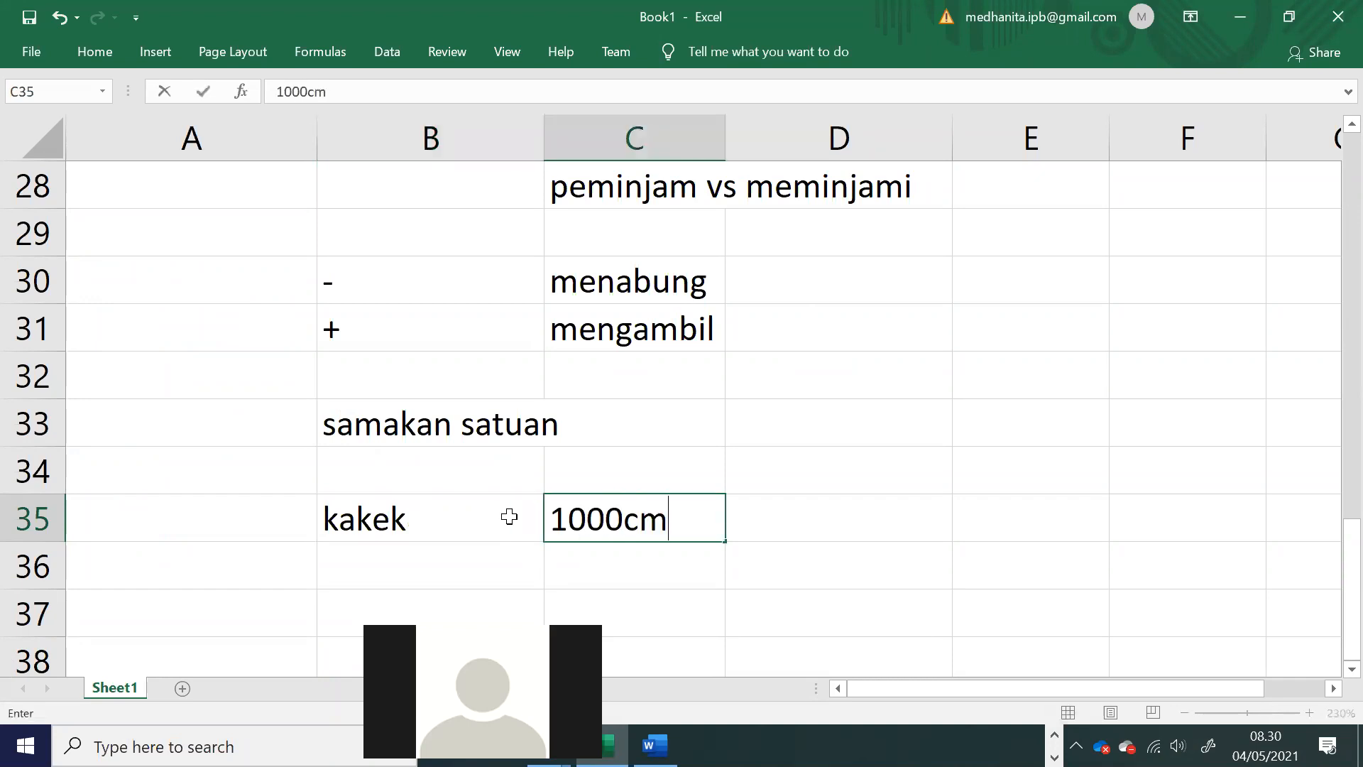
key(Return)
key(Left)
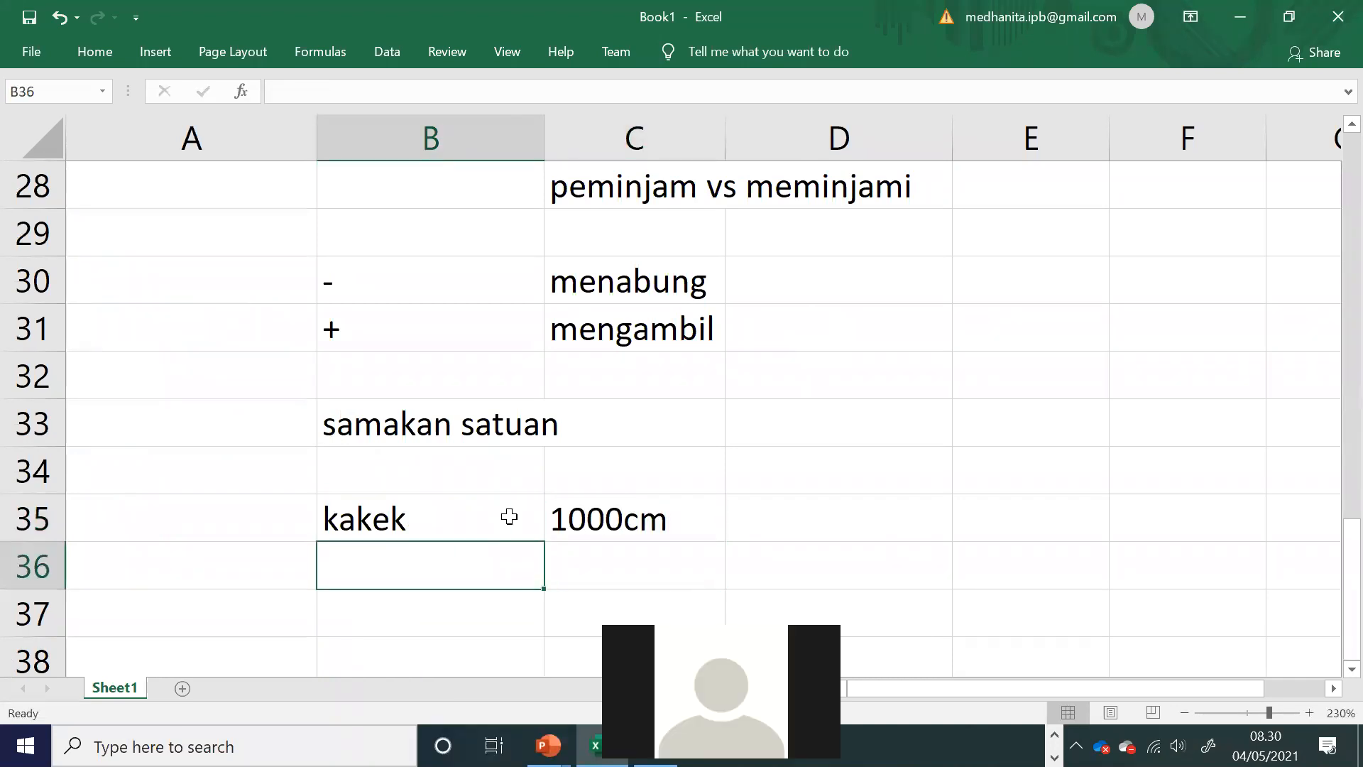
Step: Extend the unit example with nenek and 100m in row 36, and adik and 2km in row 37
text(nenek)
key(Tab)
text(100m)
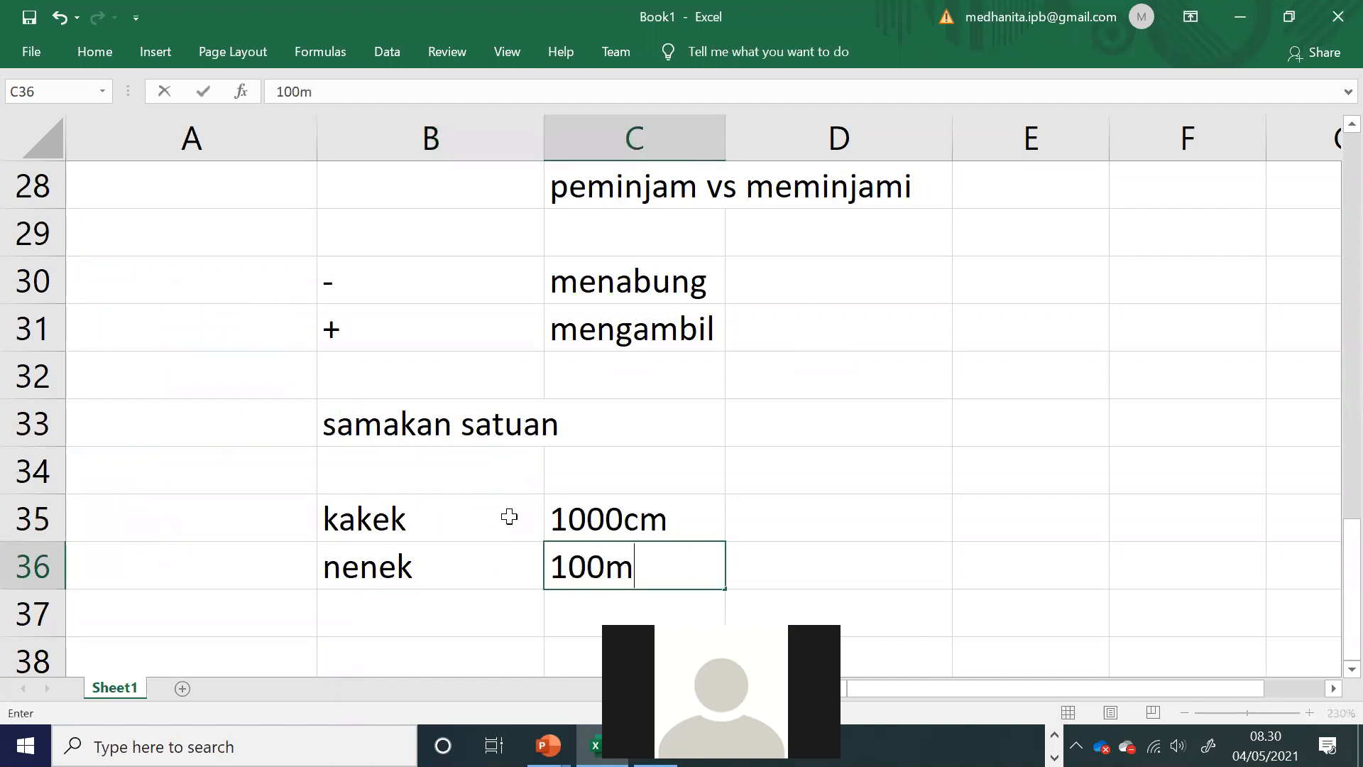
key(Return)
key(Left)
text(adik)
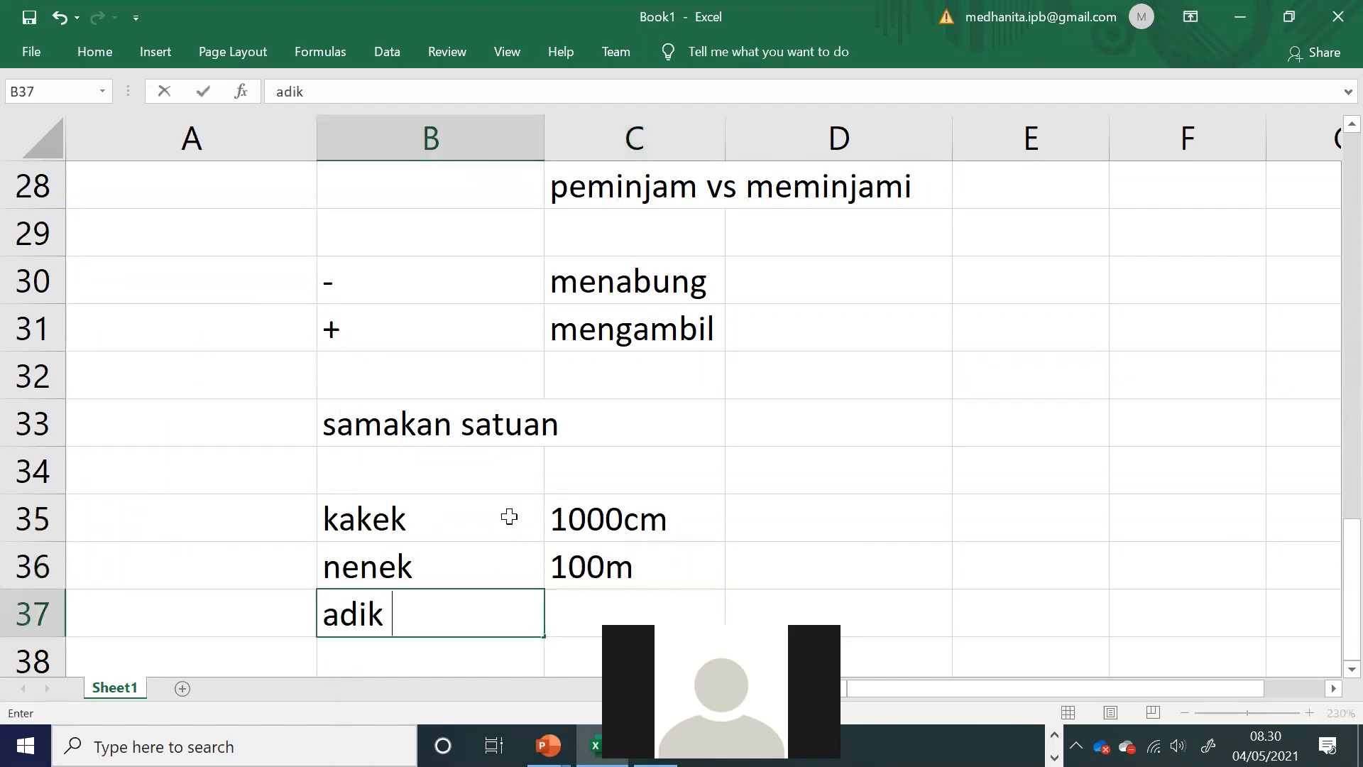
key(Tab)
text(2km)
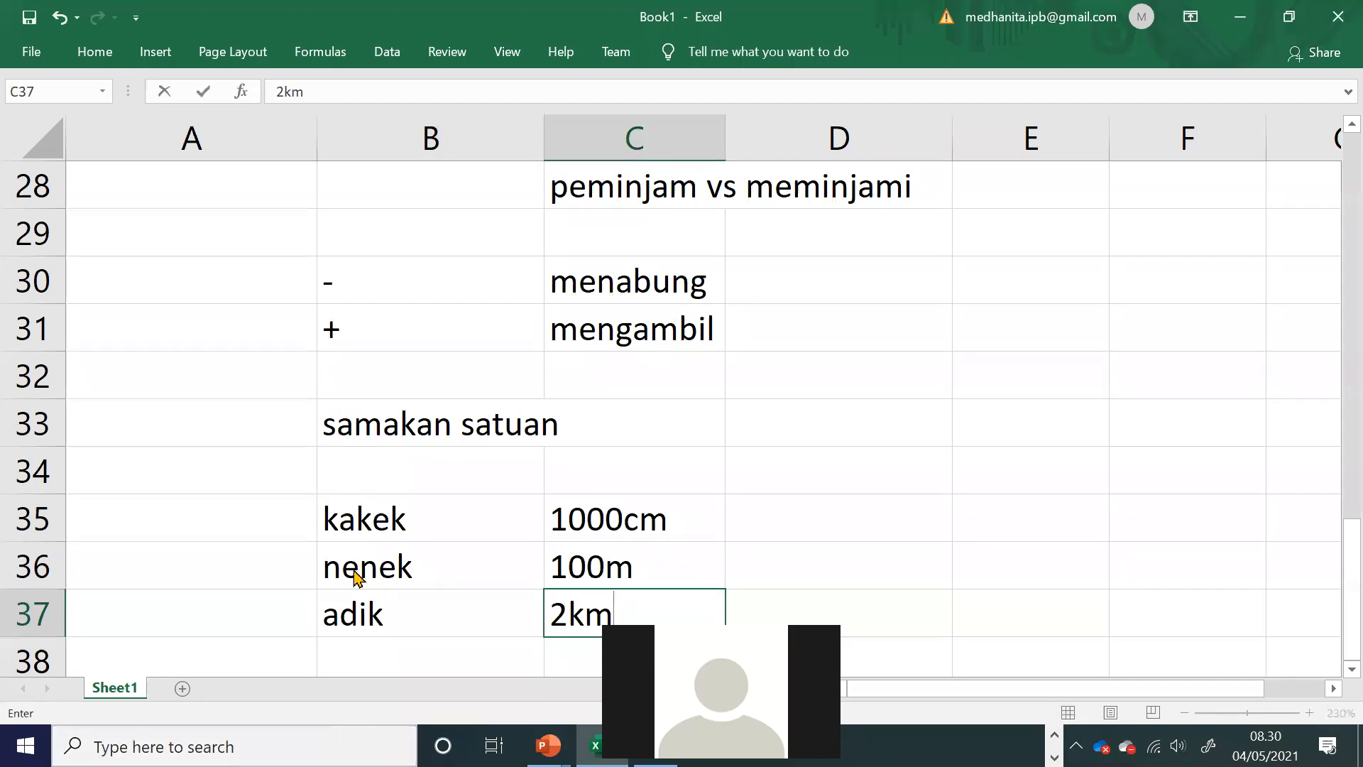
key(Up)
key(Up)
drag(661, 534, 642, 575)
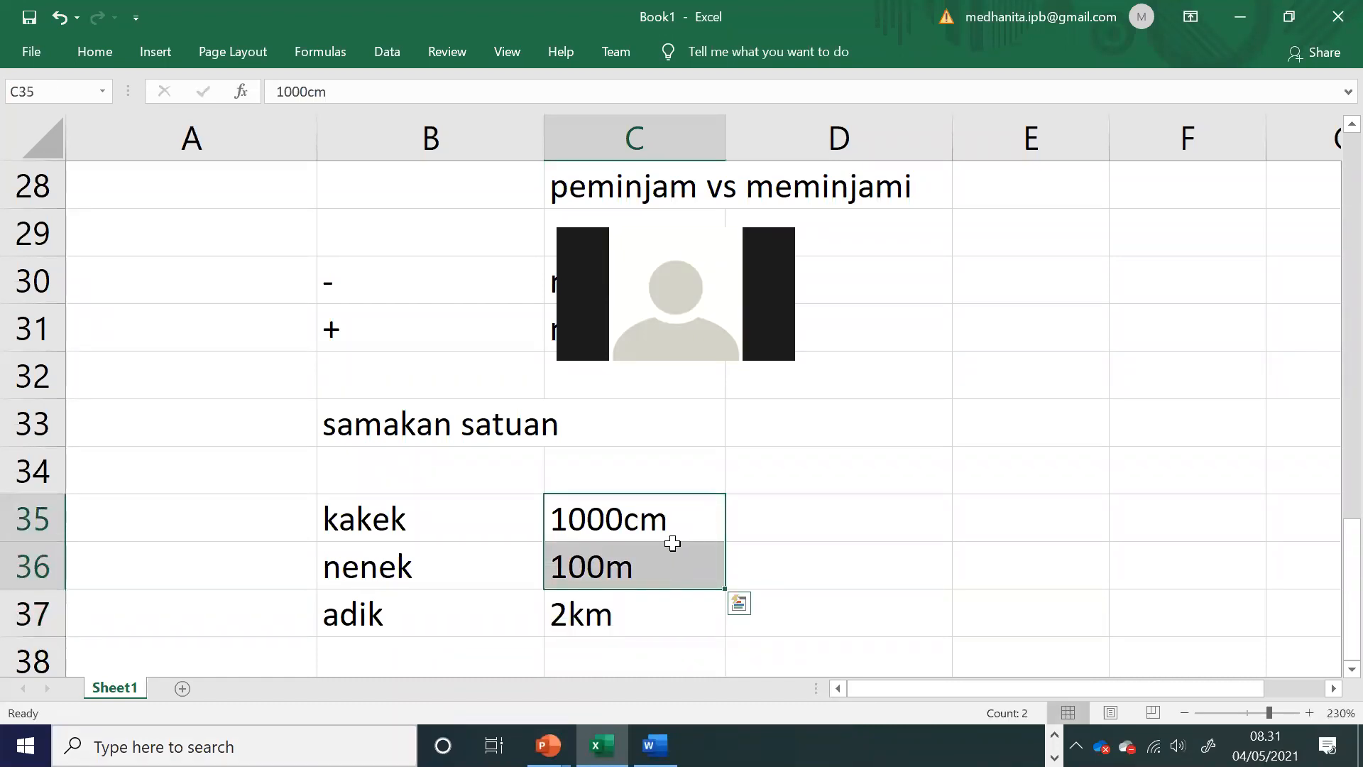
key(Down)
click(736, 531)
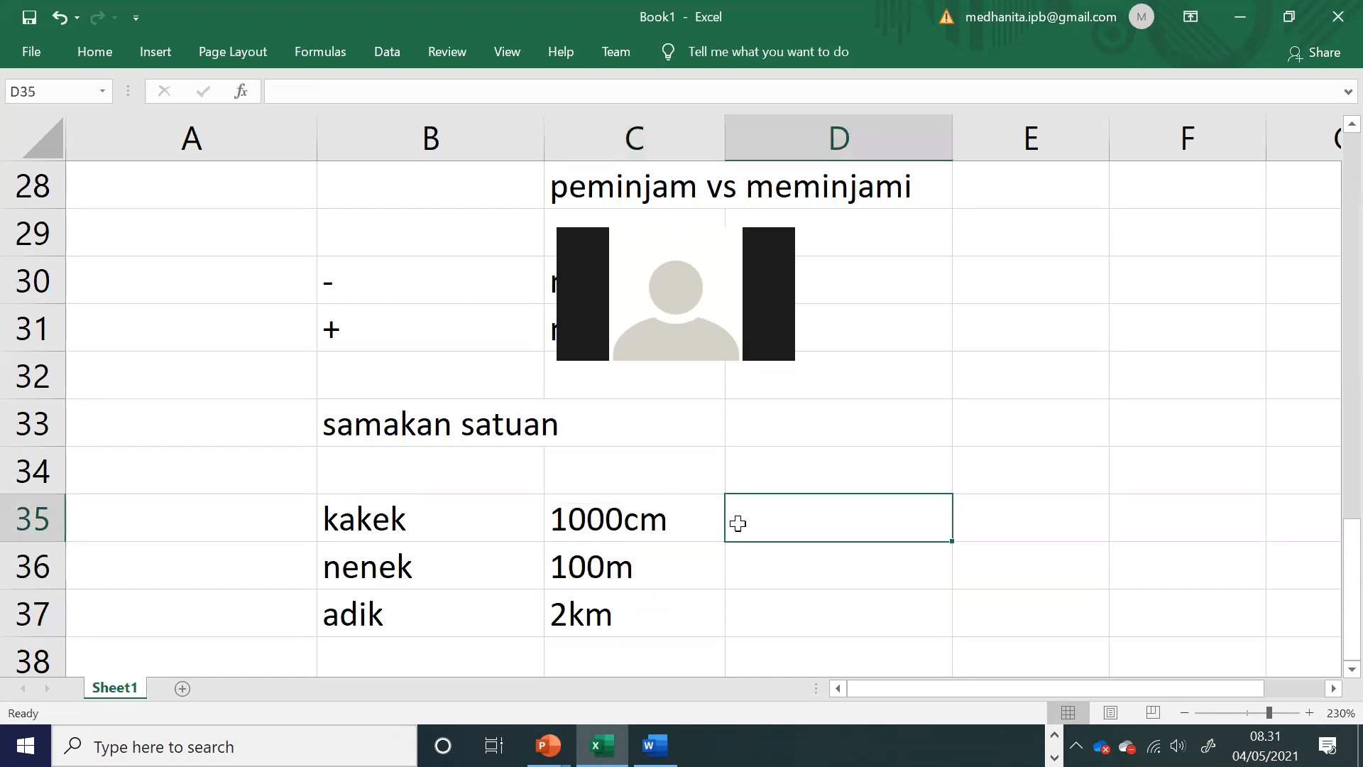
Step: Switch to the PowerPoint presentation and examine the savings problem's annual interest rate, compounding interval and question on the Future Value - single sums slide
scroll(736, 525, up, 2)
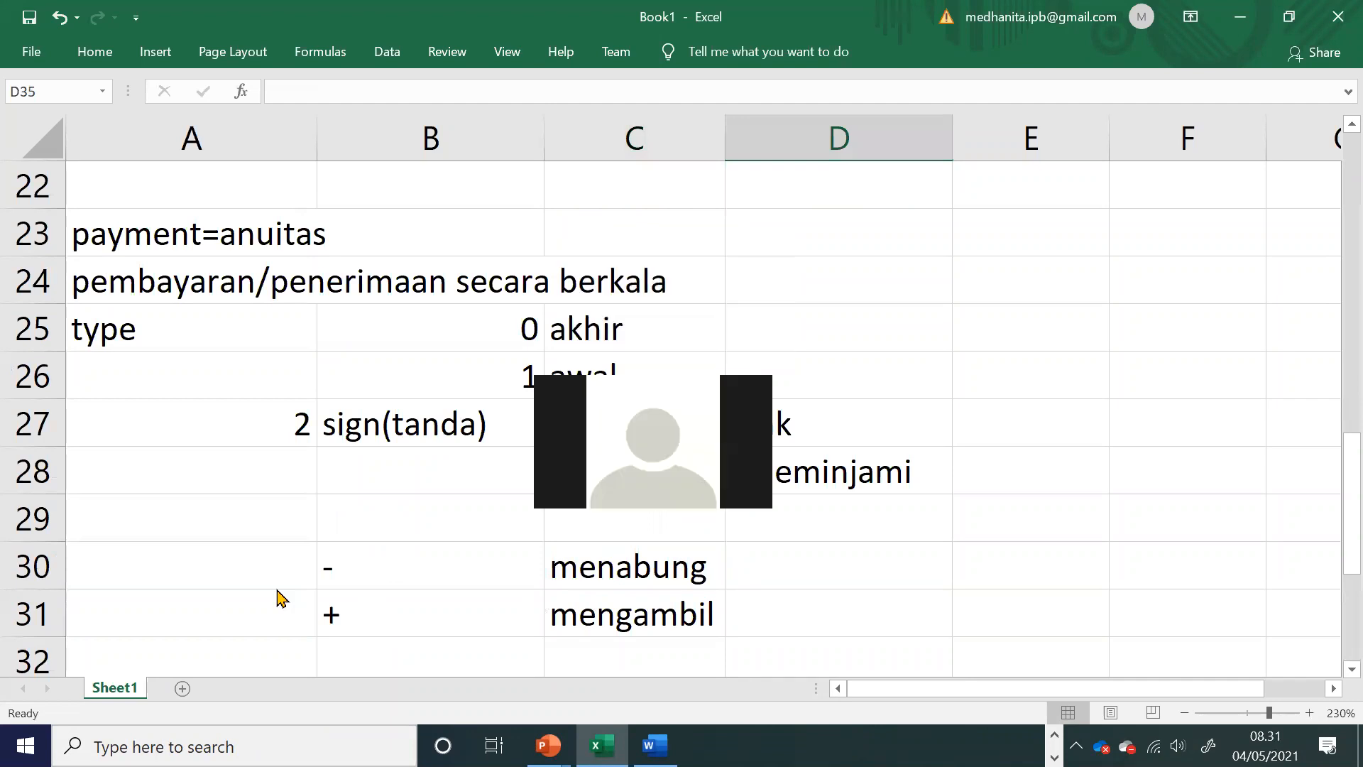
click(478, 264)
scroll(477, 264, up, 4)
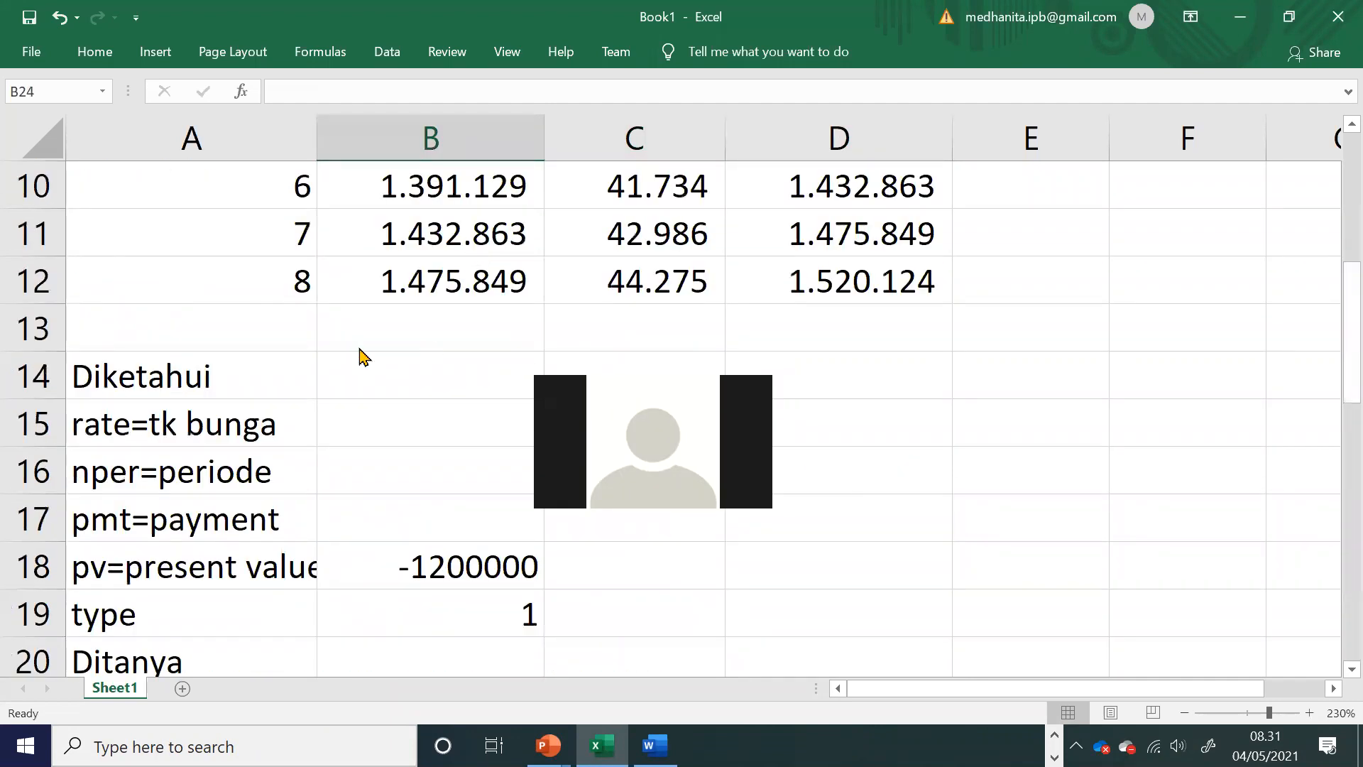
key(alt+Tab)
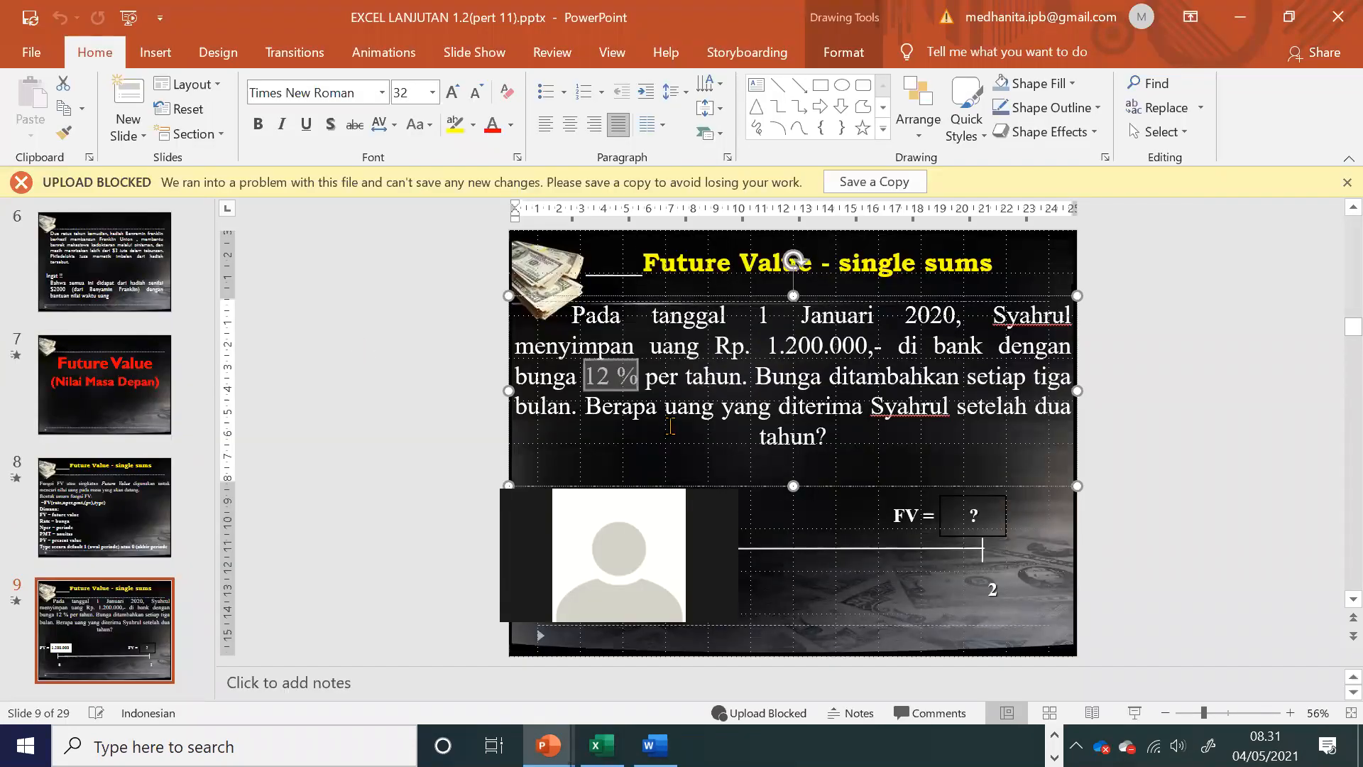
drag(623, 383, 743, 380)
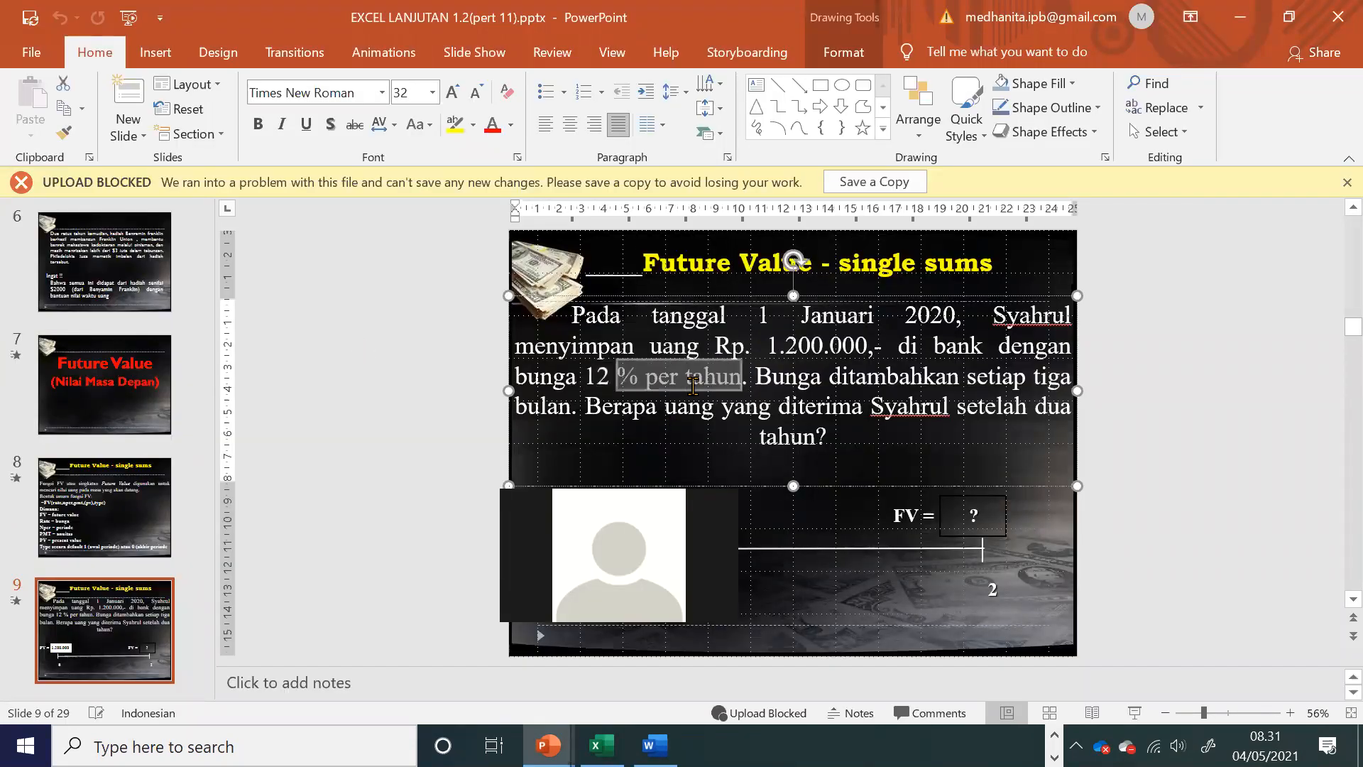
click(772, 376)
drag(1034, 382, 1069, 383)
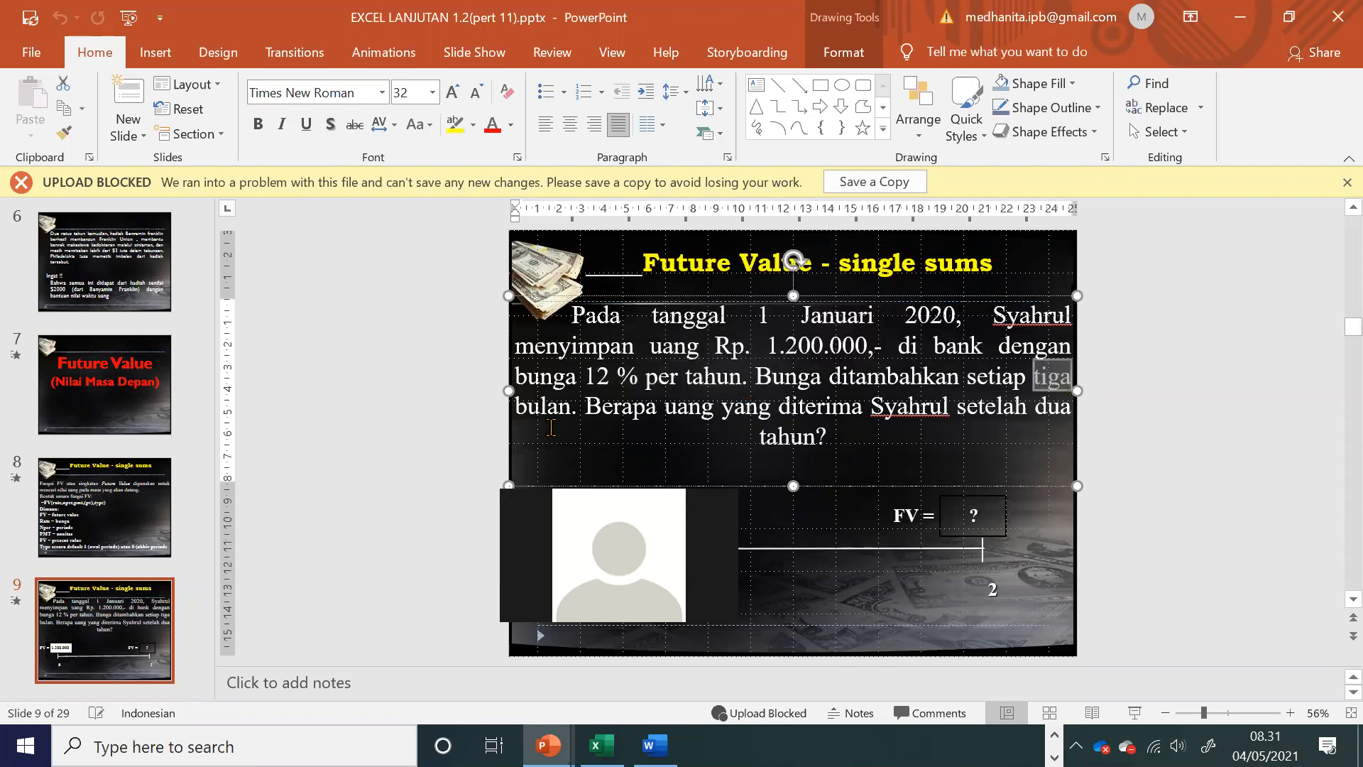
drag(571, 409, 517, 405)
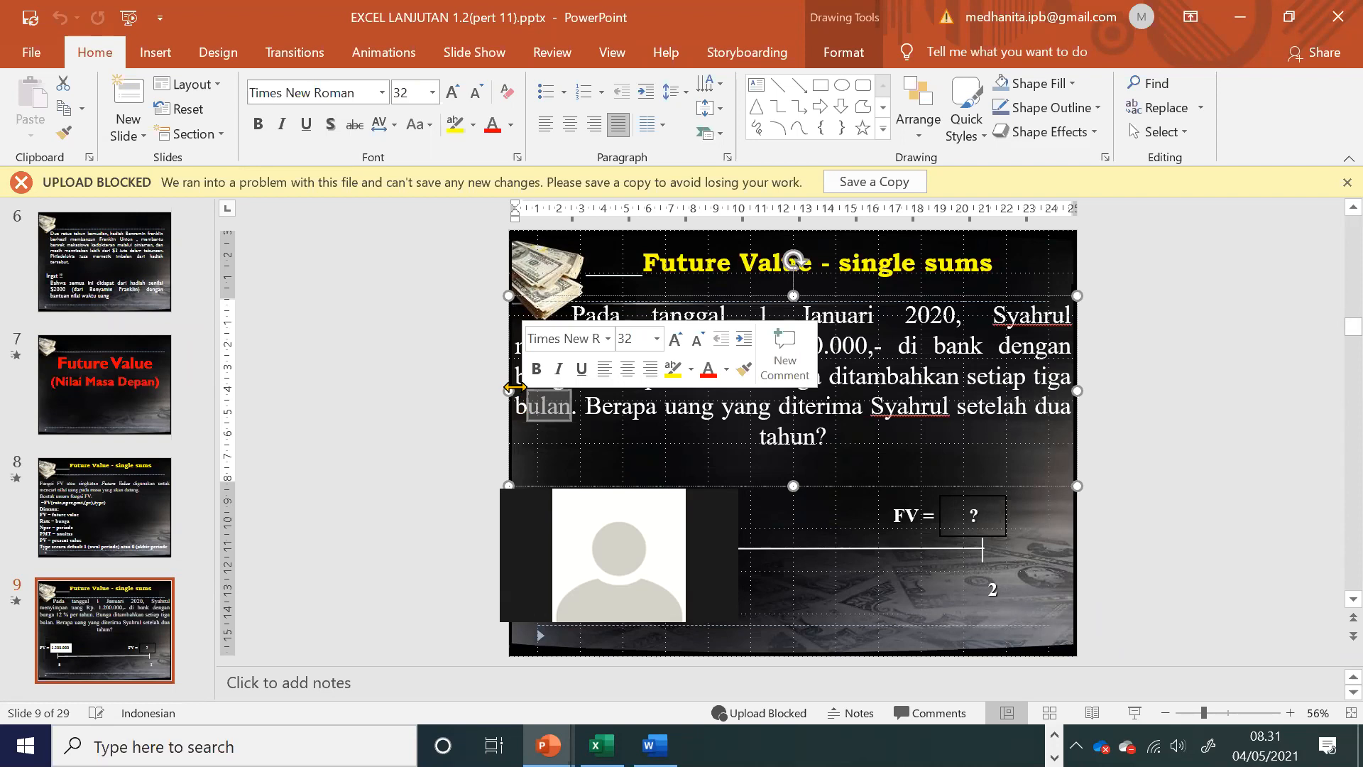
click(716, 417)
drag(675, 406, 929, 435)
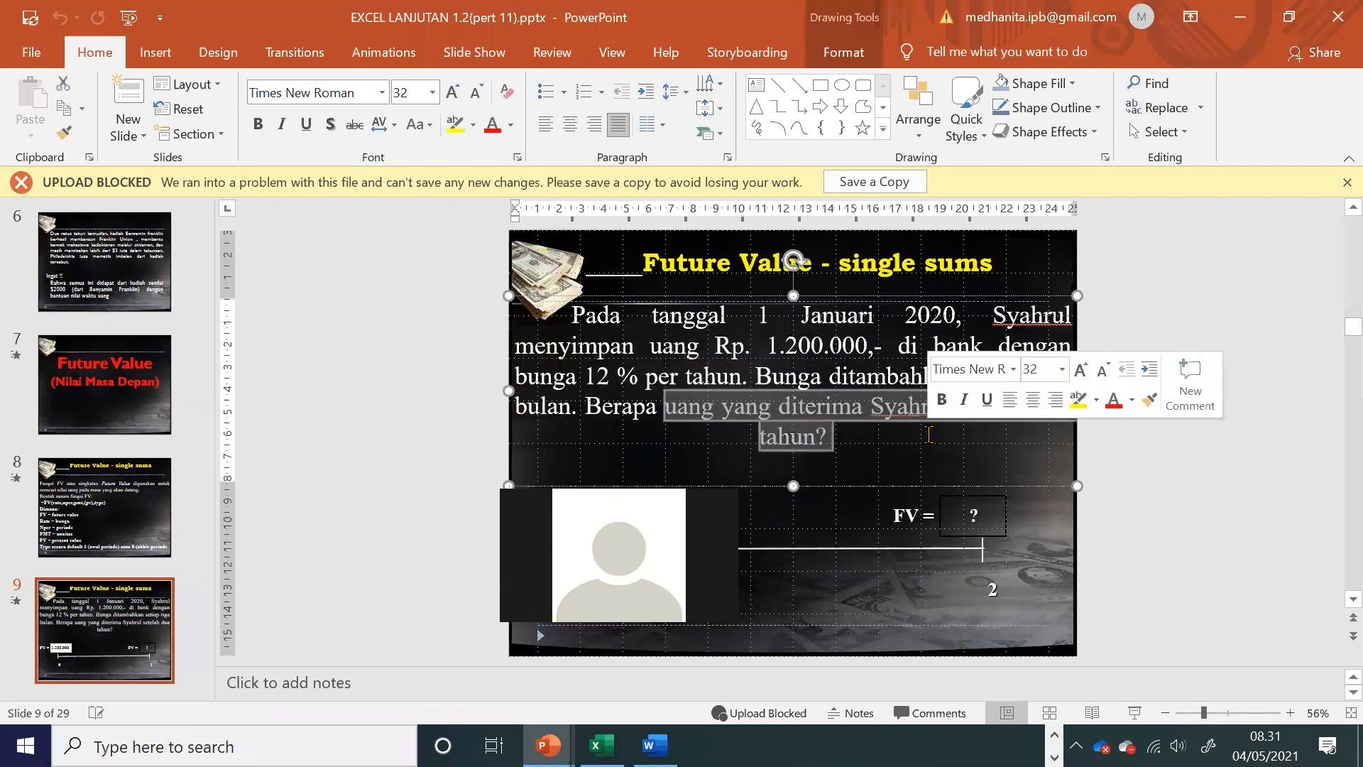
Step: Switch back to the Excel workbook and enter the headings bulan, 3bulan and 1tahun in B14:D14
key(alt+Tab)
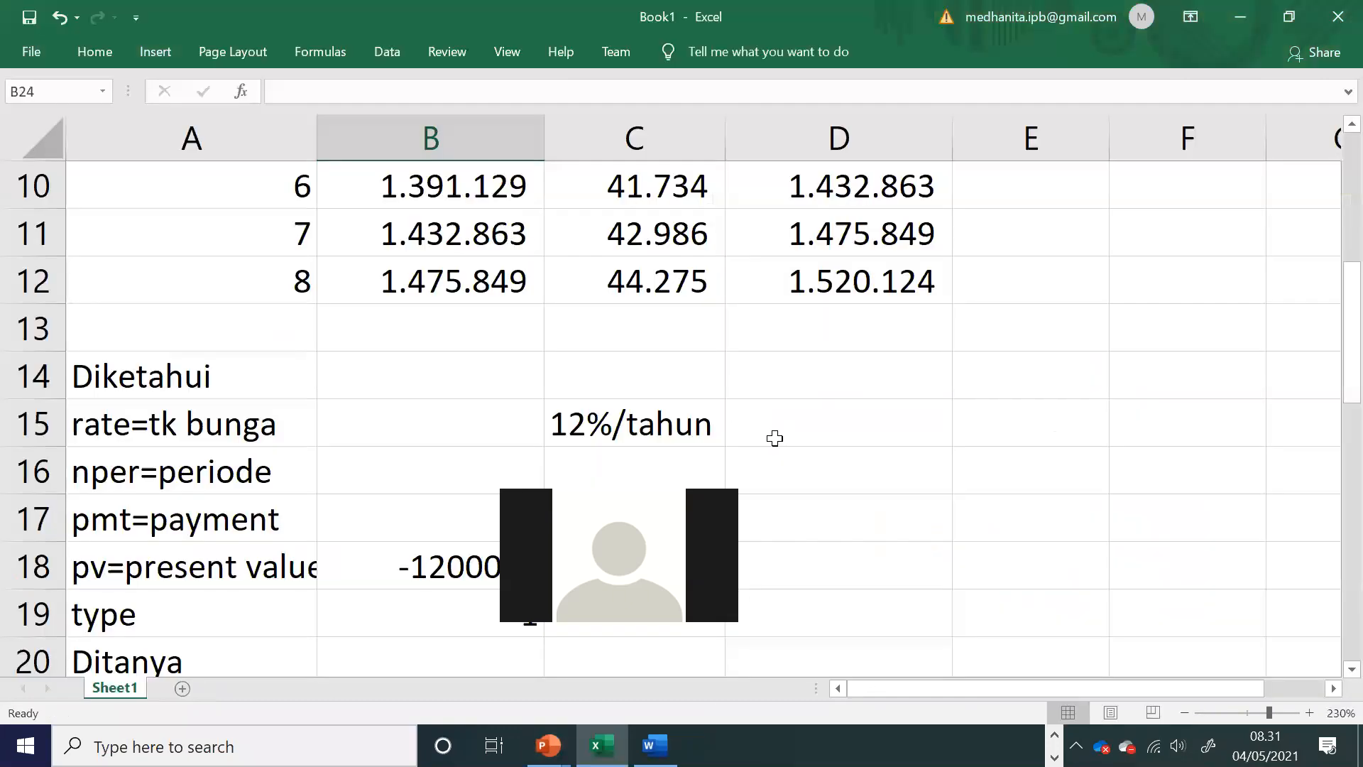
click(474, 458)
click(462, 379)
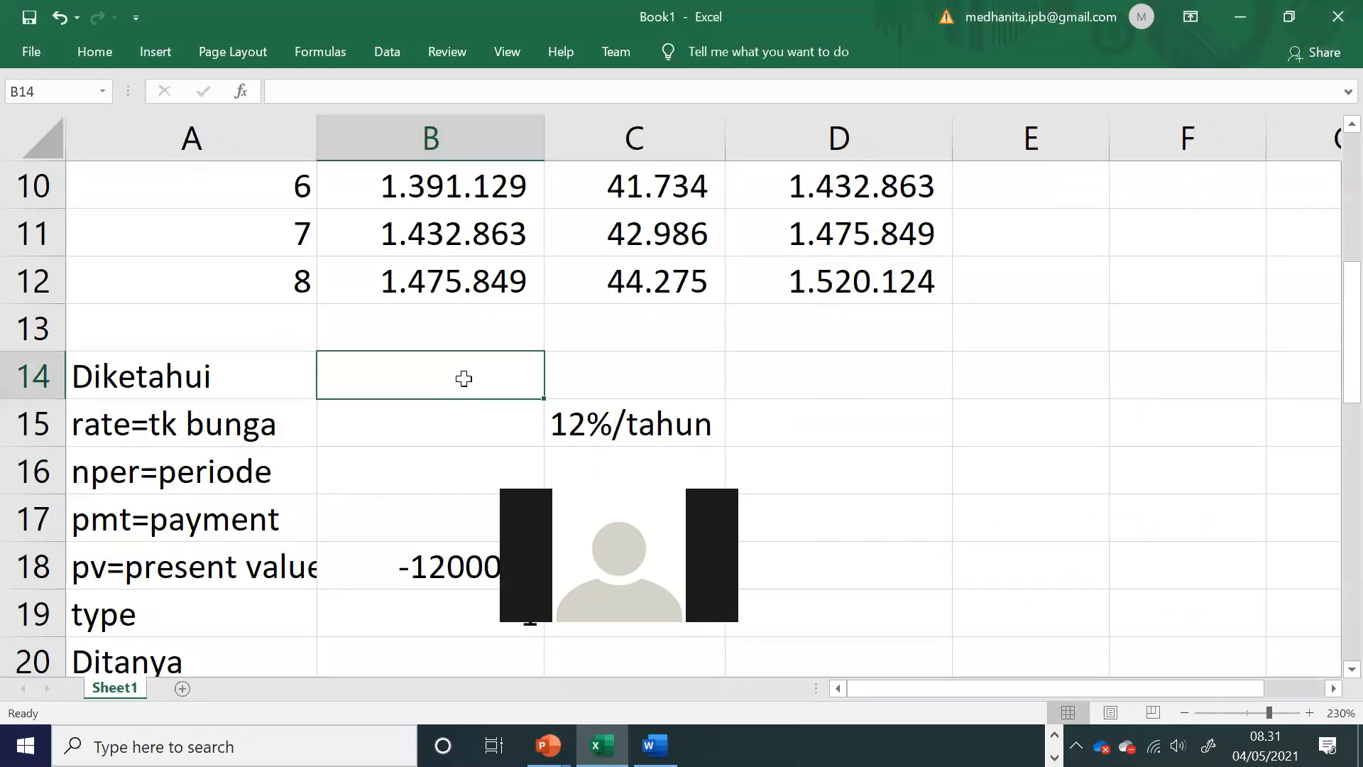
text(bulan)
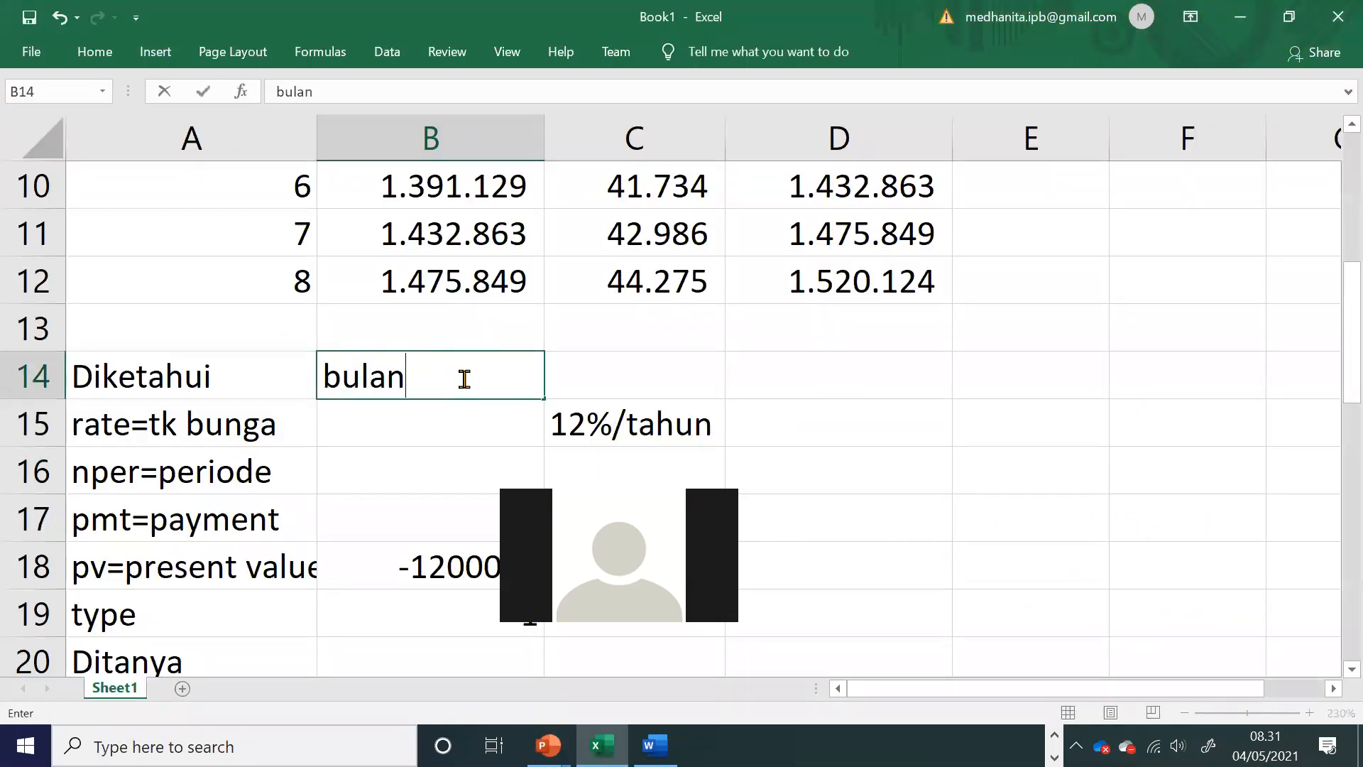
click(628, 379)
text(3bulan)
key(Tab)
text(1tahun)
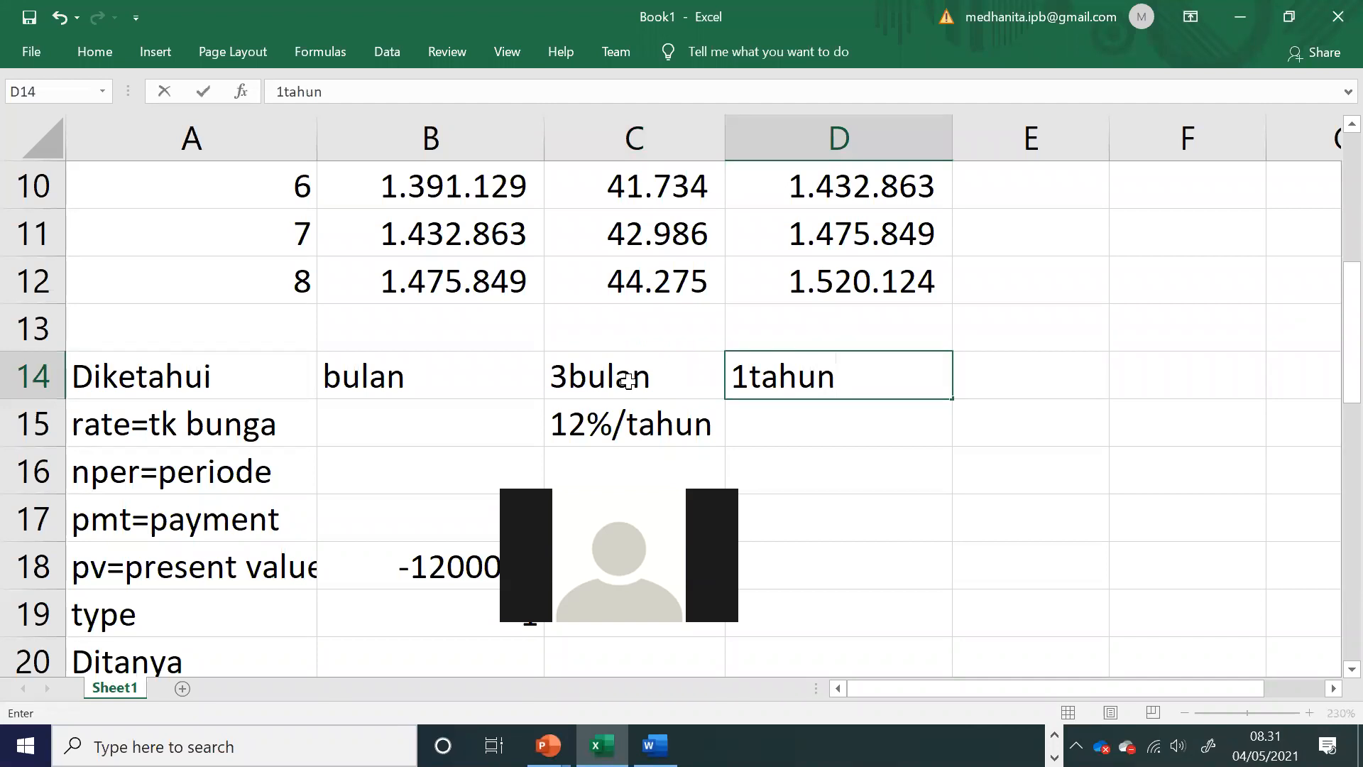
click(636, 424)
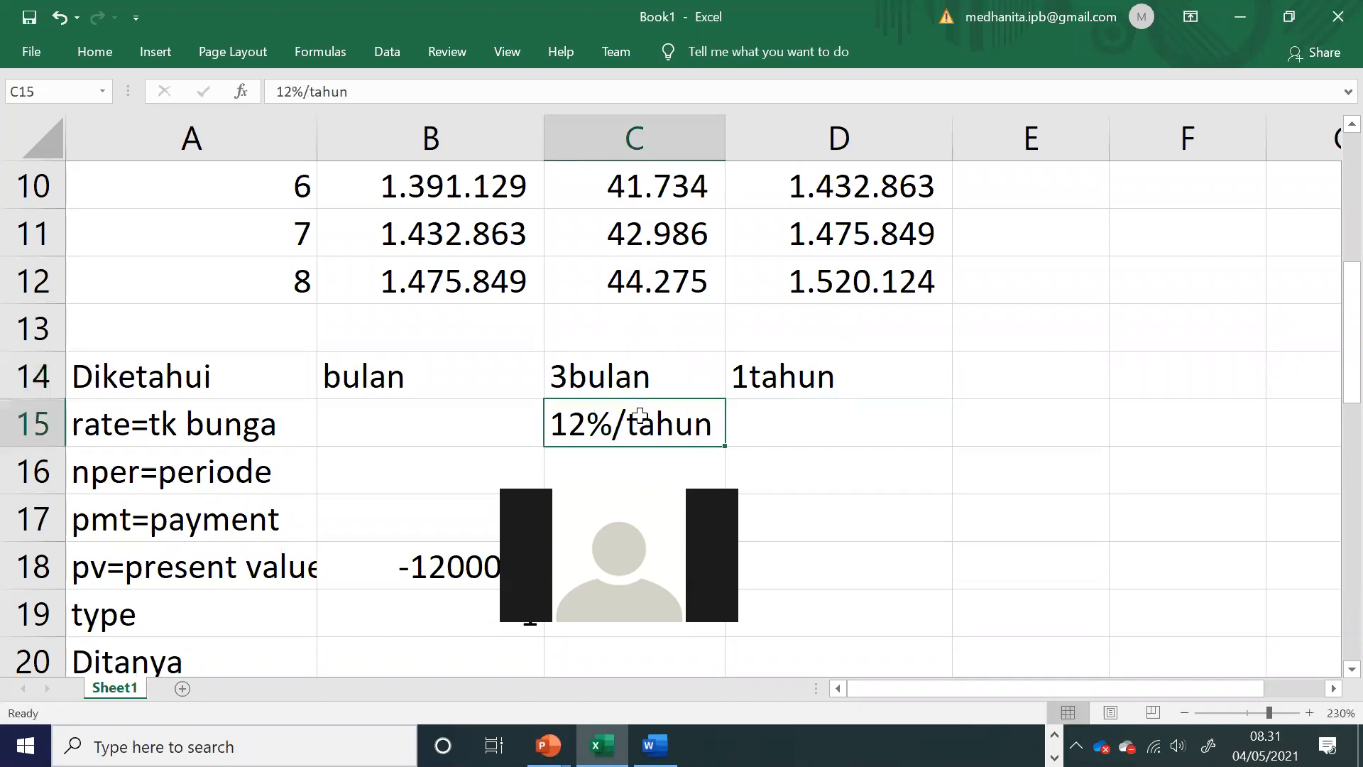
Step: Switch to the PowerPoint slide again and recheck the problem's compounding interval and savings duration
key(alt+Tab)
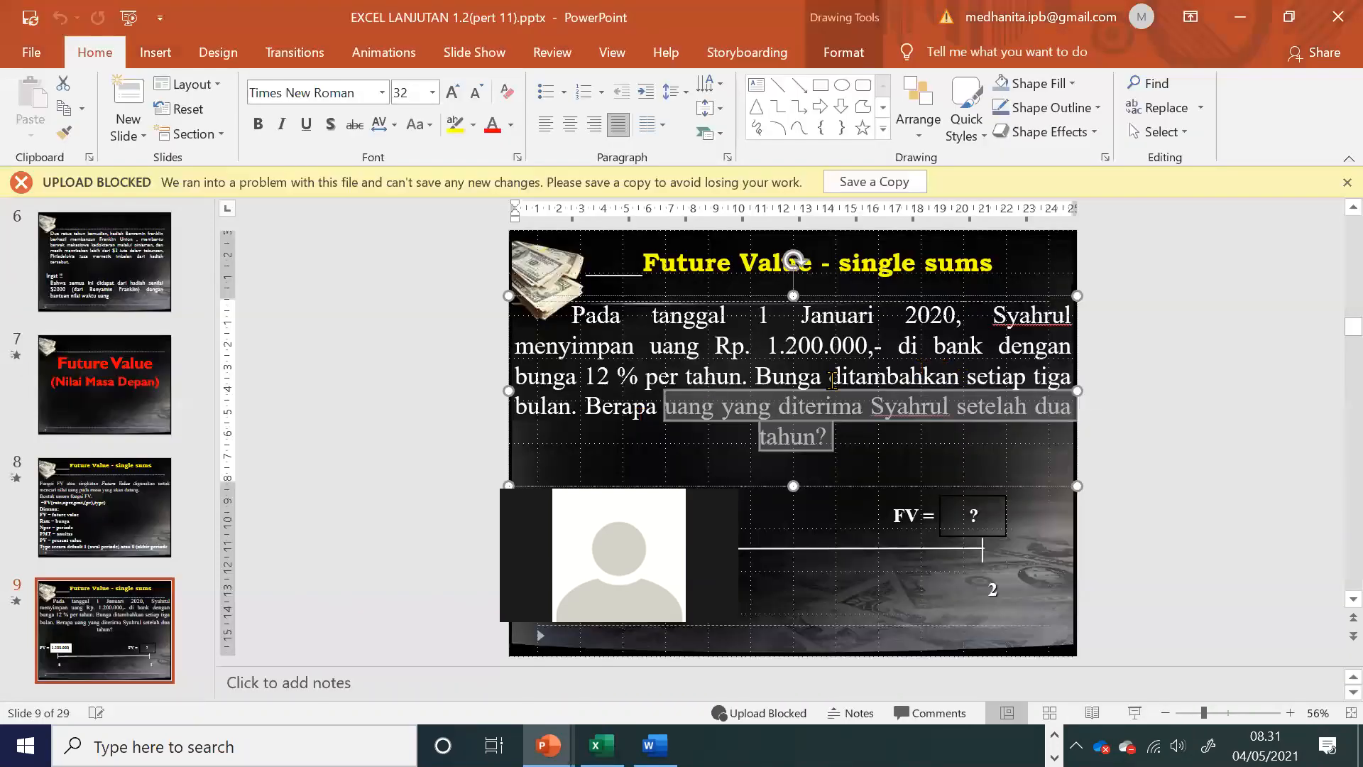
click(727, 383)
drag(815, 412, 1005, 422)
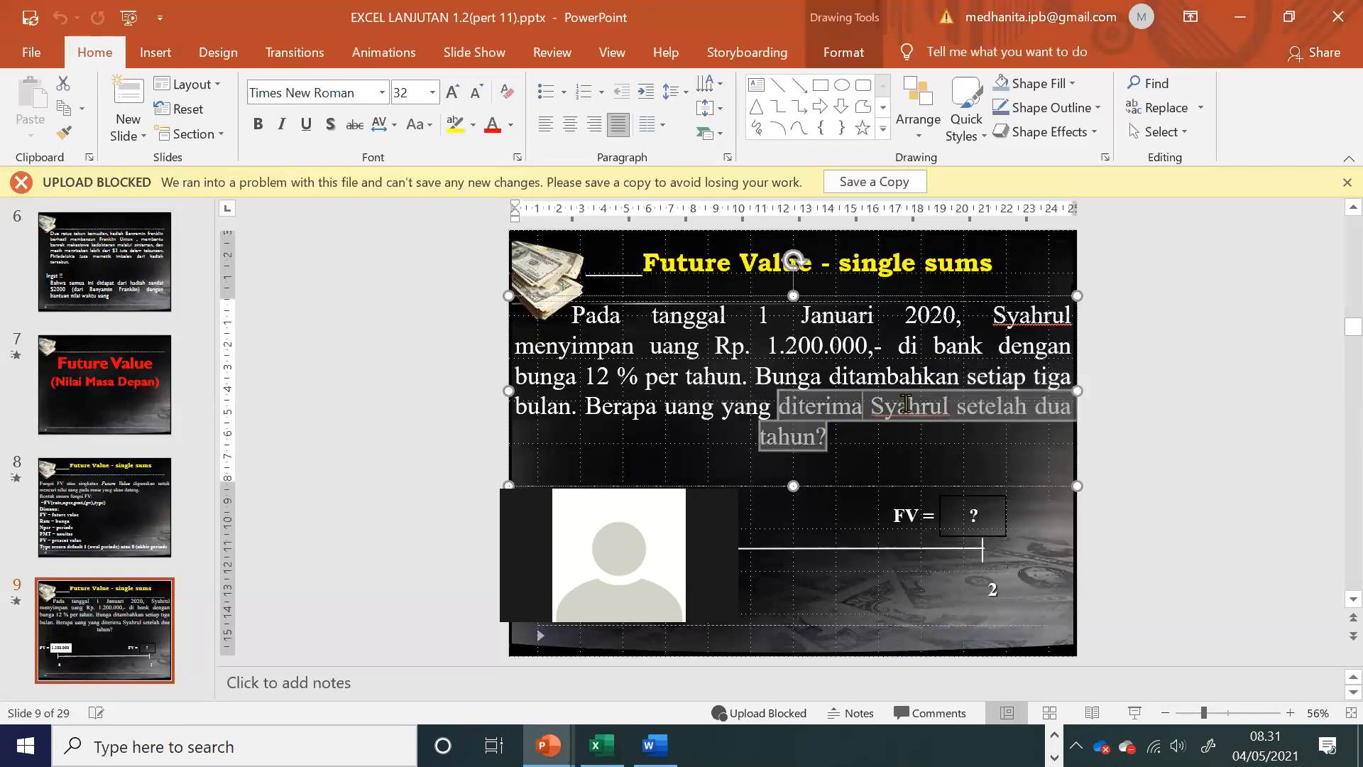
click(943, 402)
drag(969, 377, 996, 409)
Step: Switch back to the Excel workbook and fill the 3bulan column range C14:C20 with light gold
key(alt+Tab)
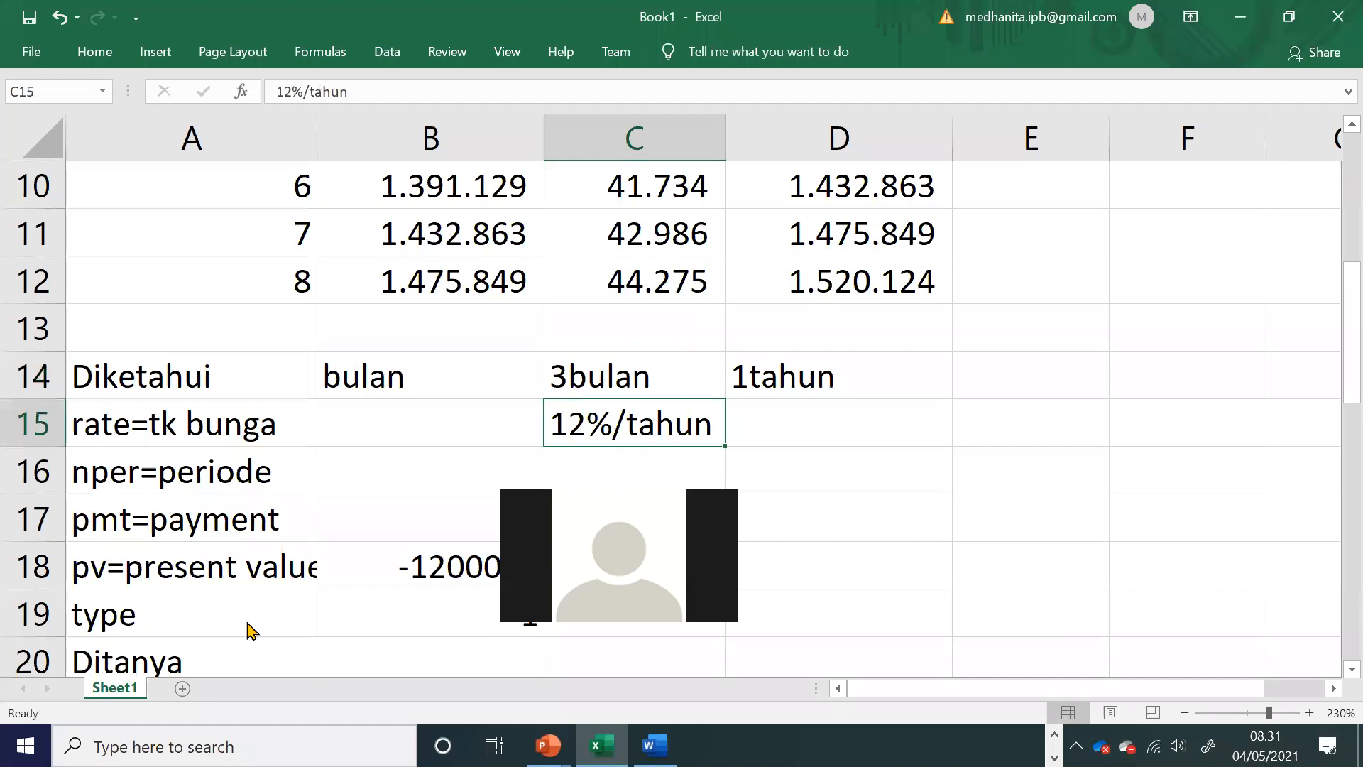
drag(618, 375, 636, 508)
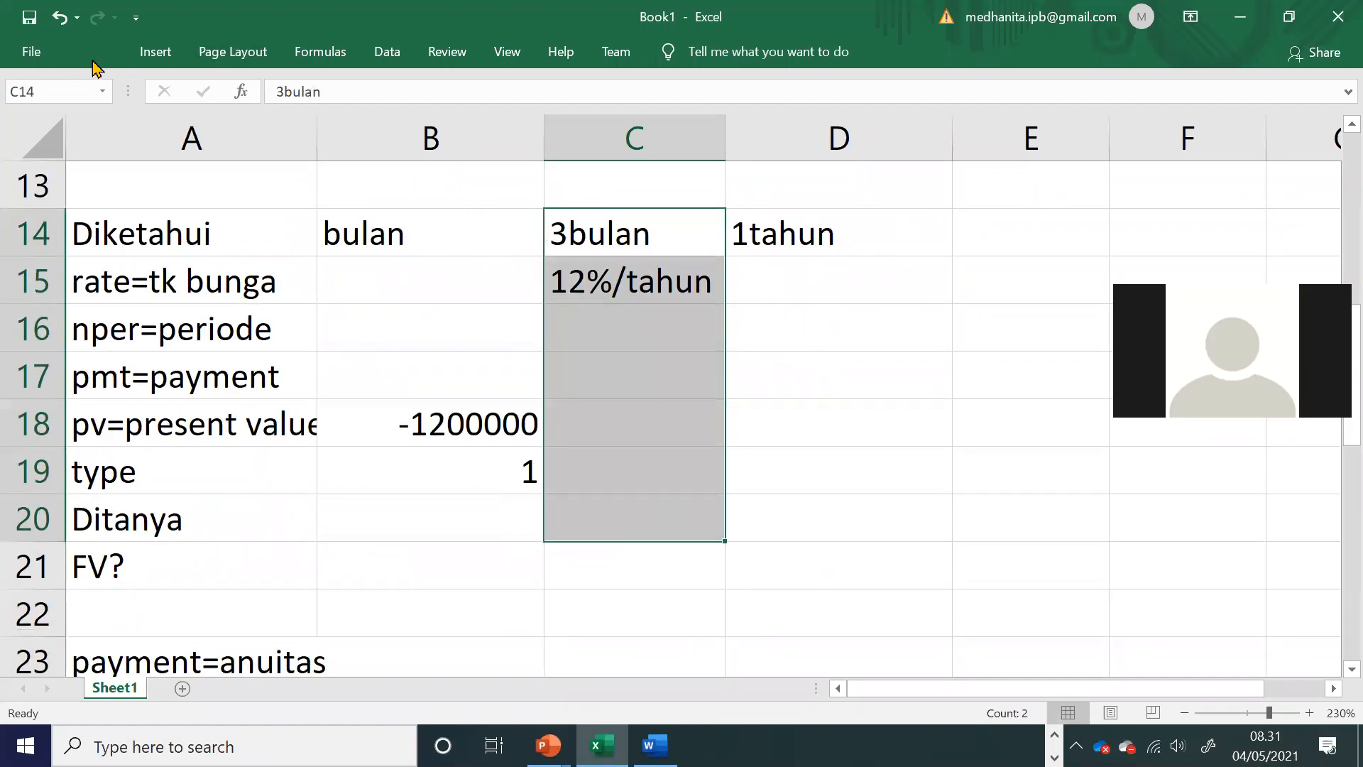
click(94, 54)
click(269, 125)
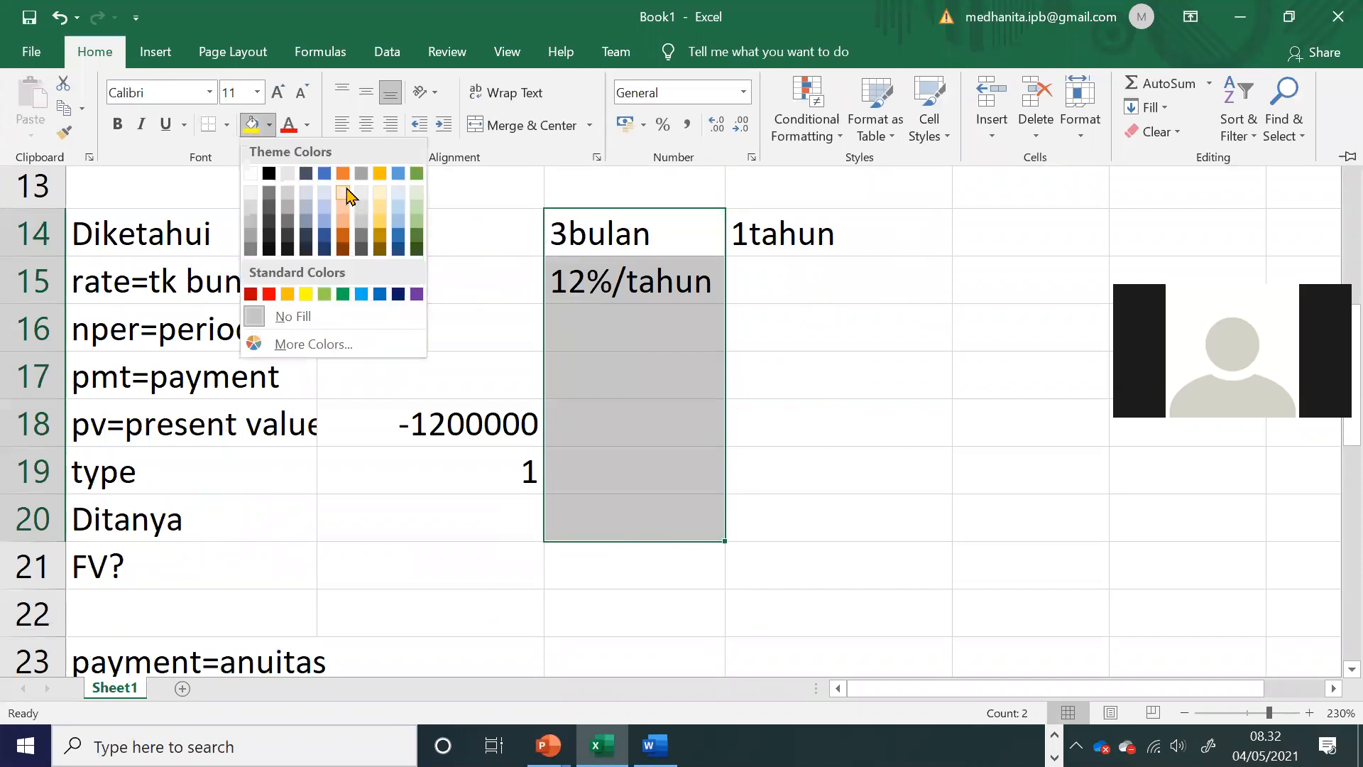
click(384, 211)
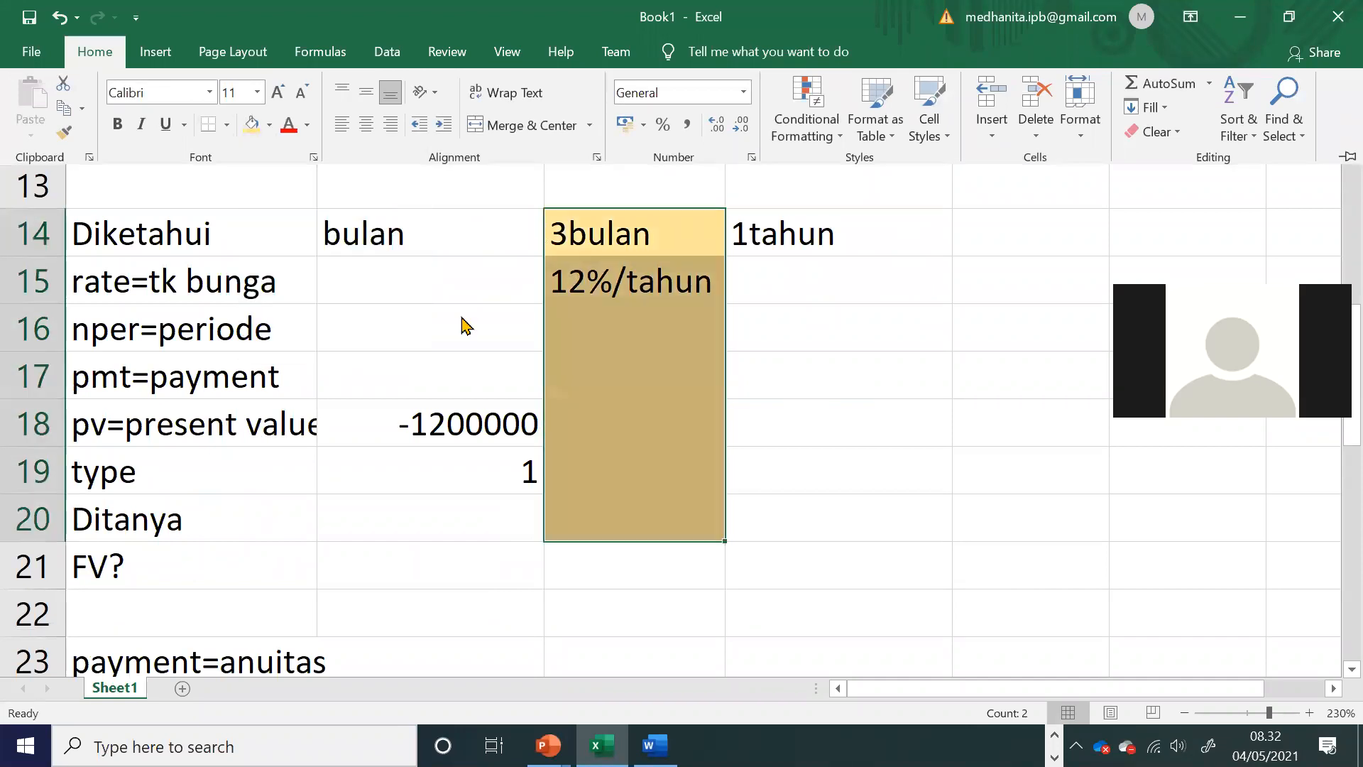
click(420, 340)
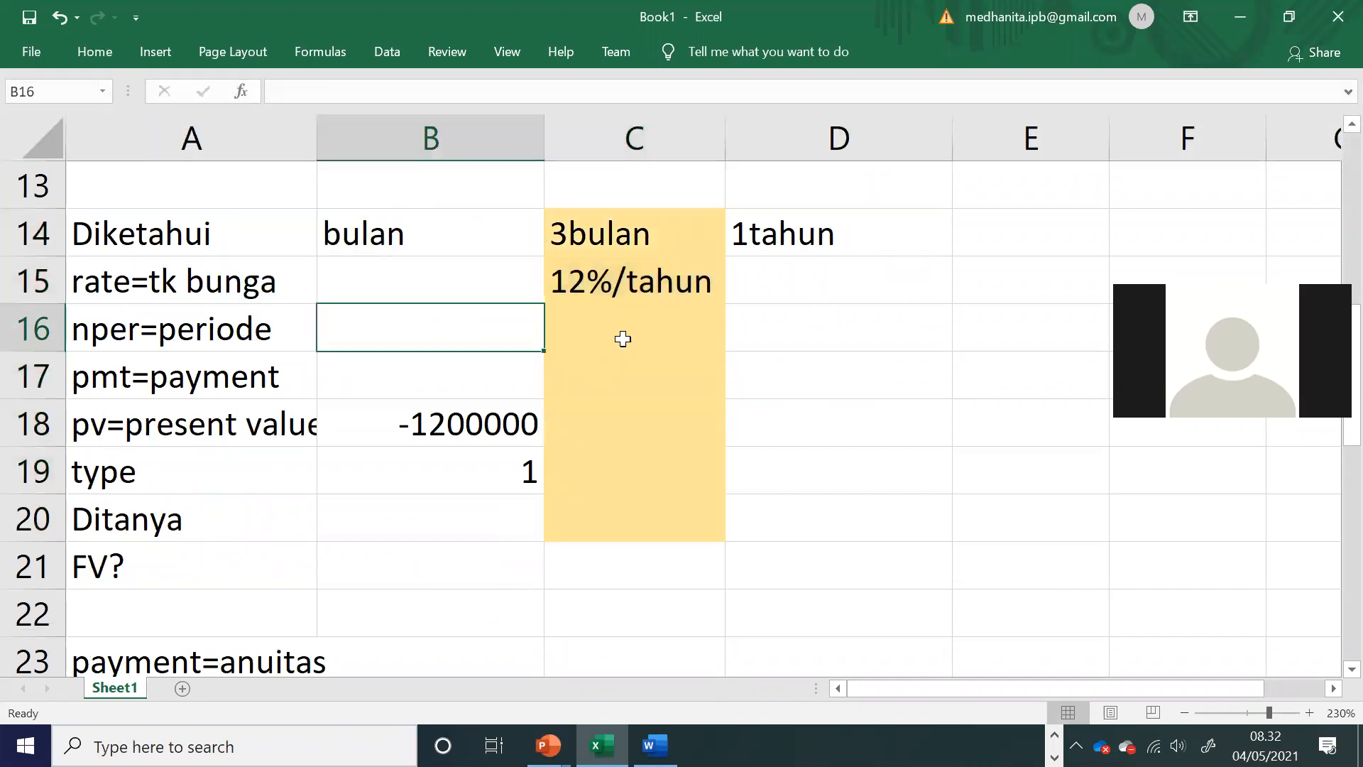
Step: Try moving the 12%/tahun entry from C15 to D15, and undo the move
click(587, 291)
drag(594, 305, 785, 281)
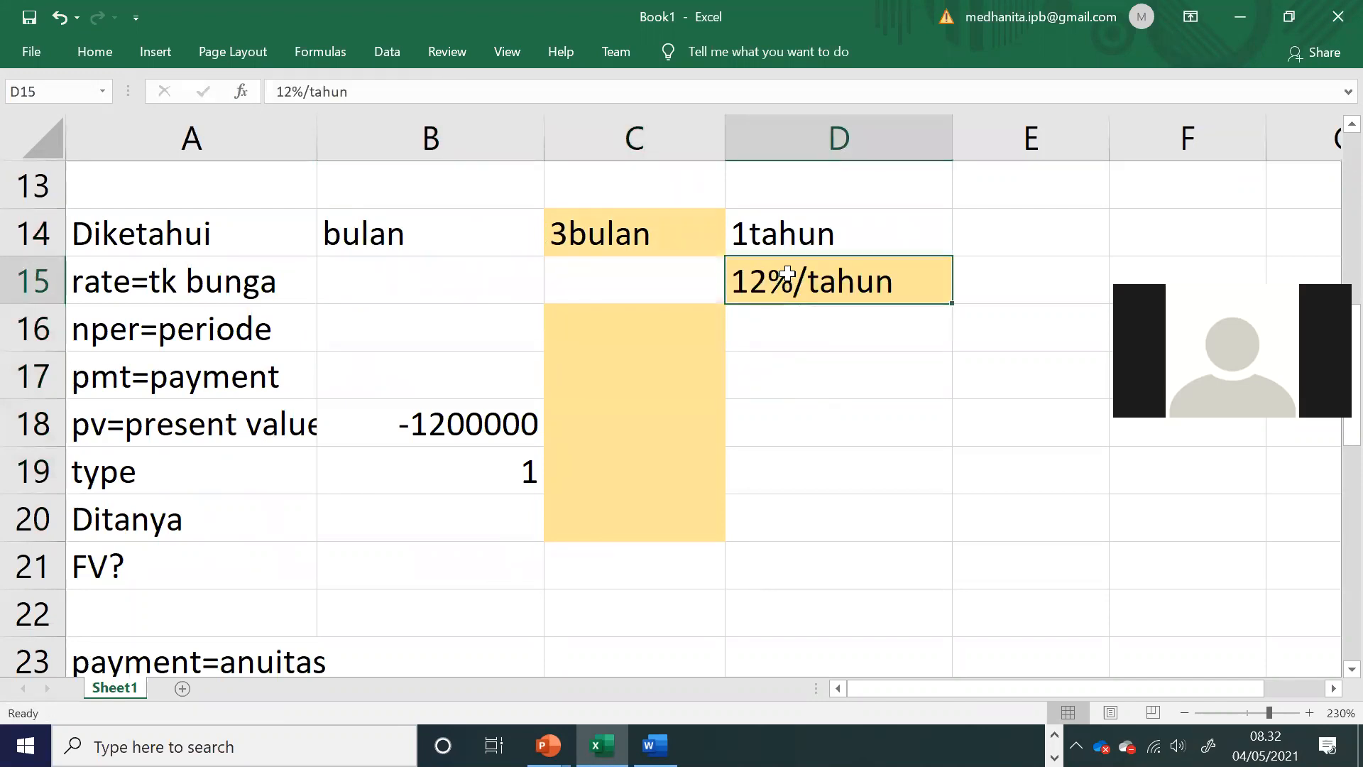
key(ctrl+z)
Step: Enter 12% as the yearly rate in D15 and clear the 12%/tahun entry from C15
text(12%)
click(659, 289)
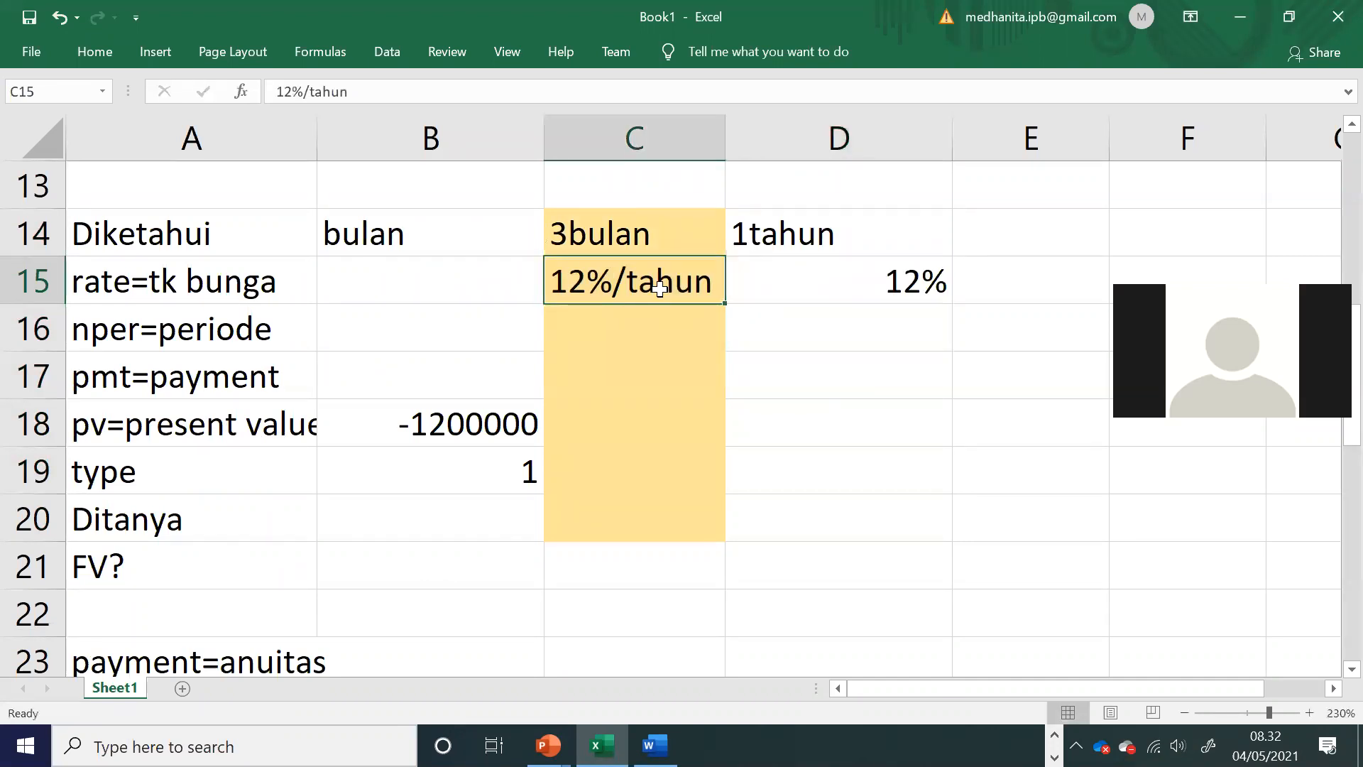
key(Delete)
Step: Enter the monthly rate 1% in B15 and the three-month rate 3% in C15
click(413, 279)
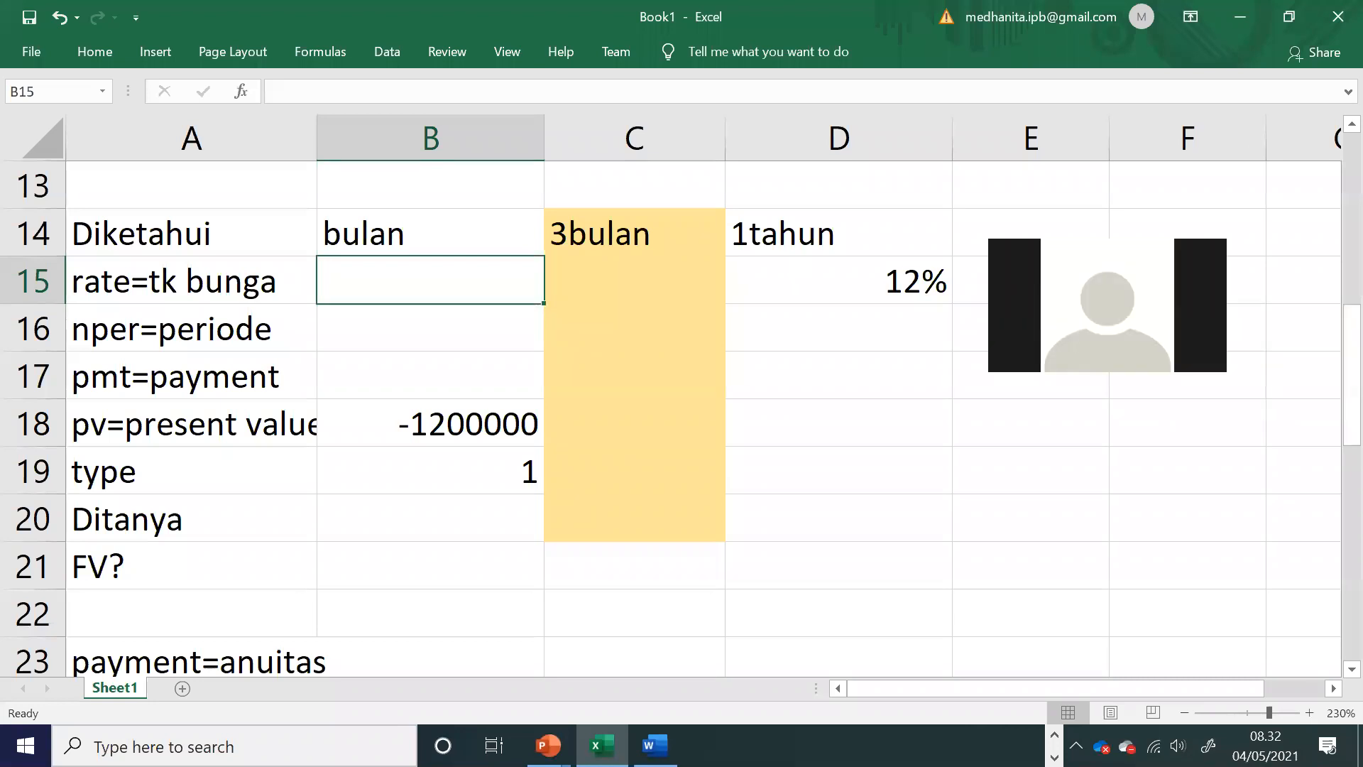
text(1%)
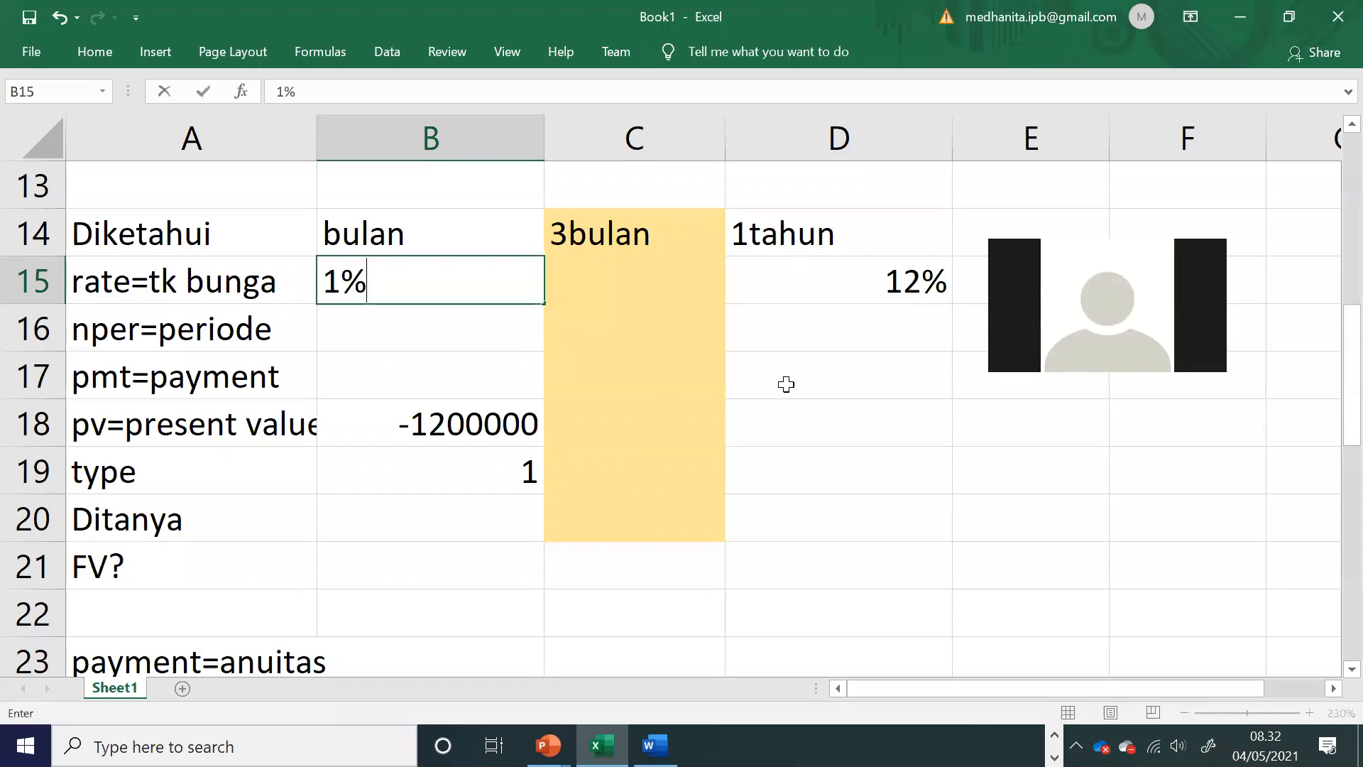
click(631, 277)
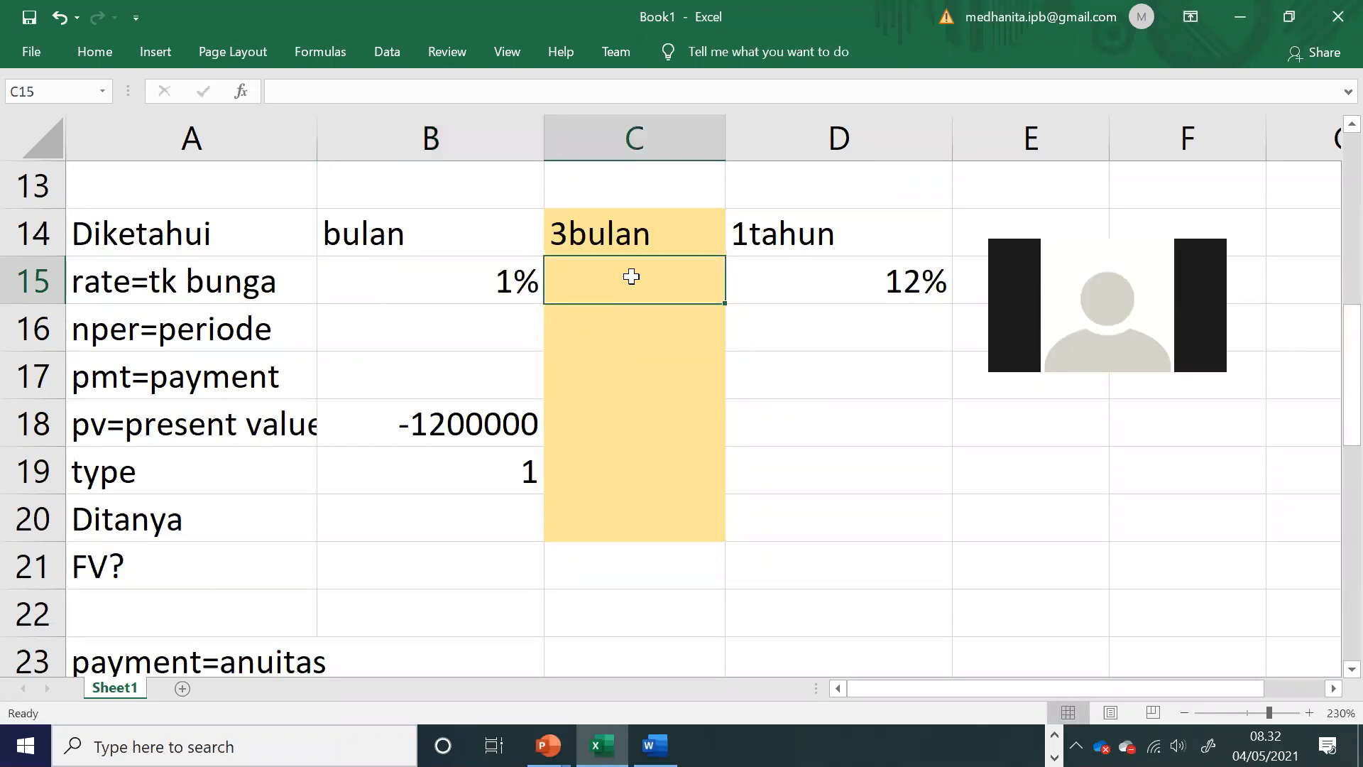
text(3%)
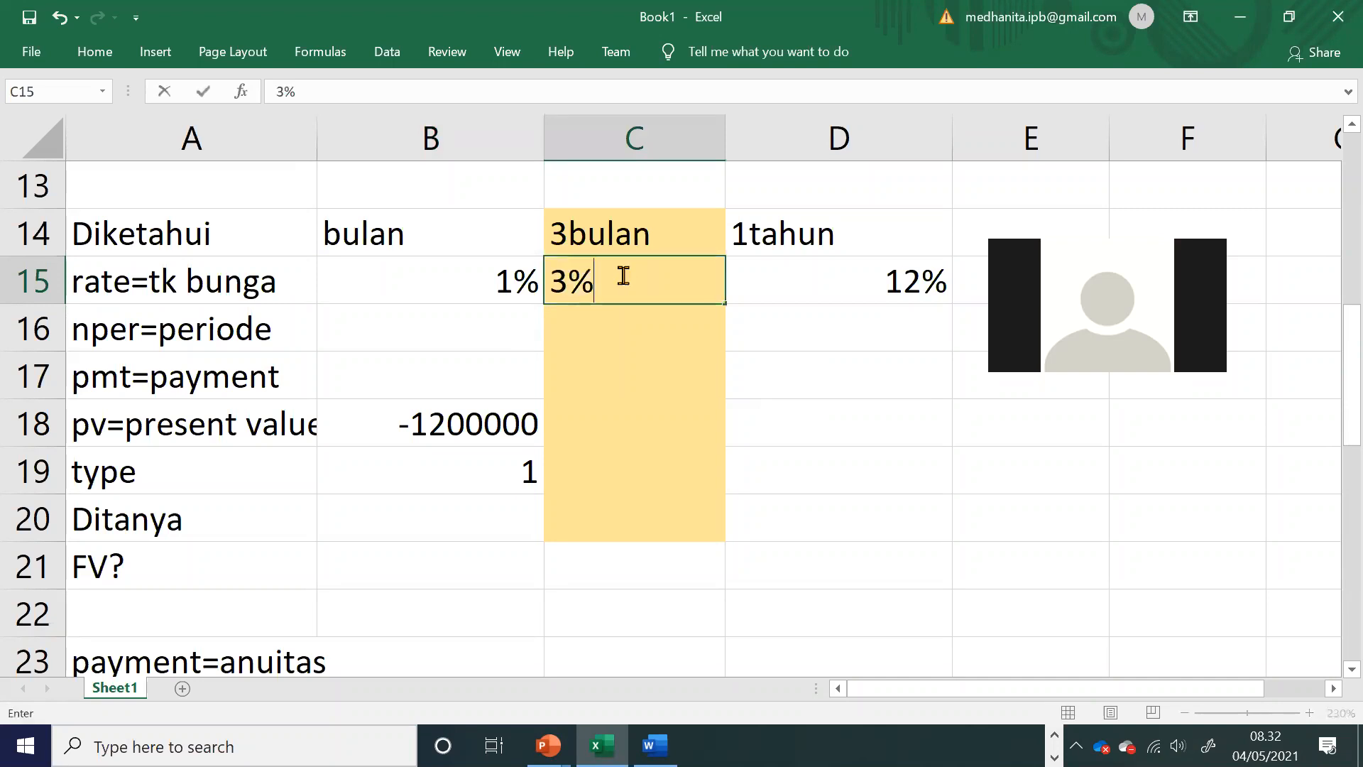
Step: Review the three rates in B15:D15 and the worksheet notes on sign convention and matching units (samakan satuan)
click(708, 360)
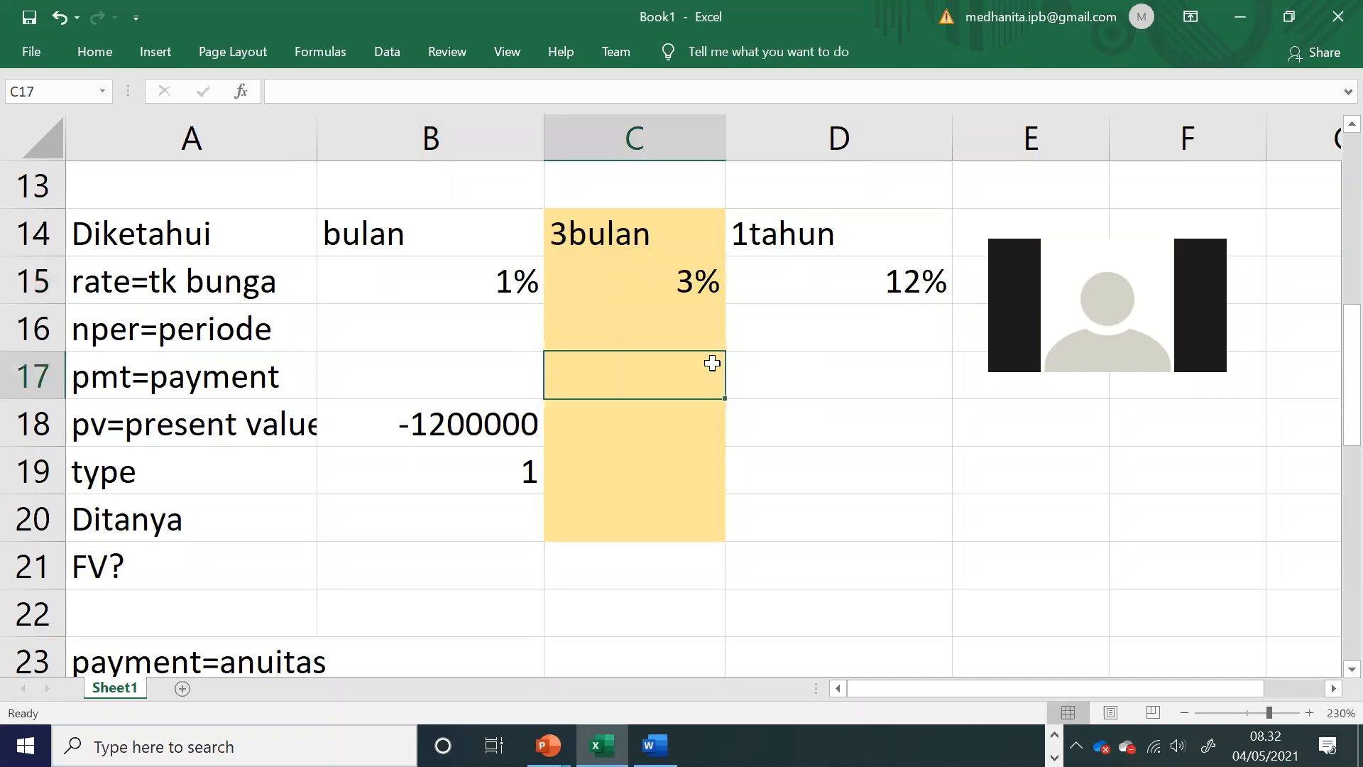
drag(460, 268, 888, 274)
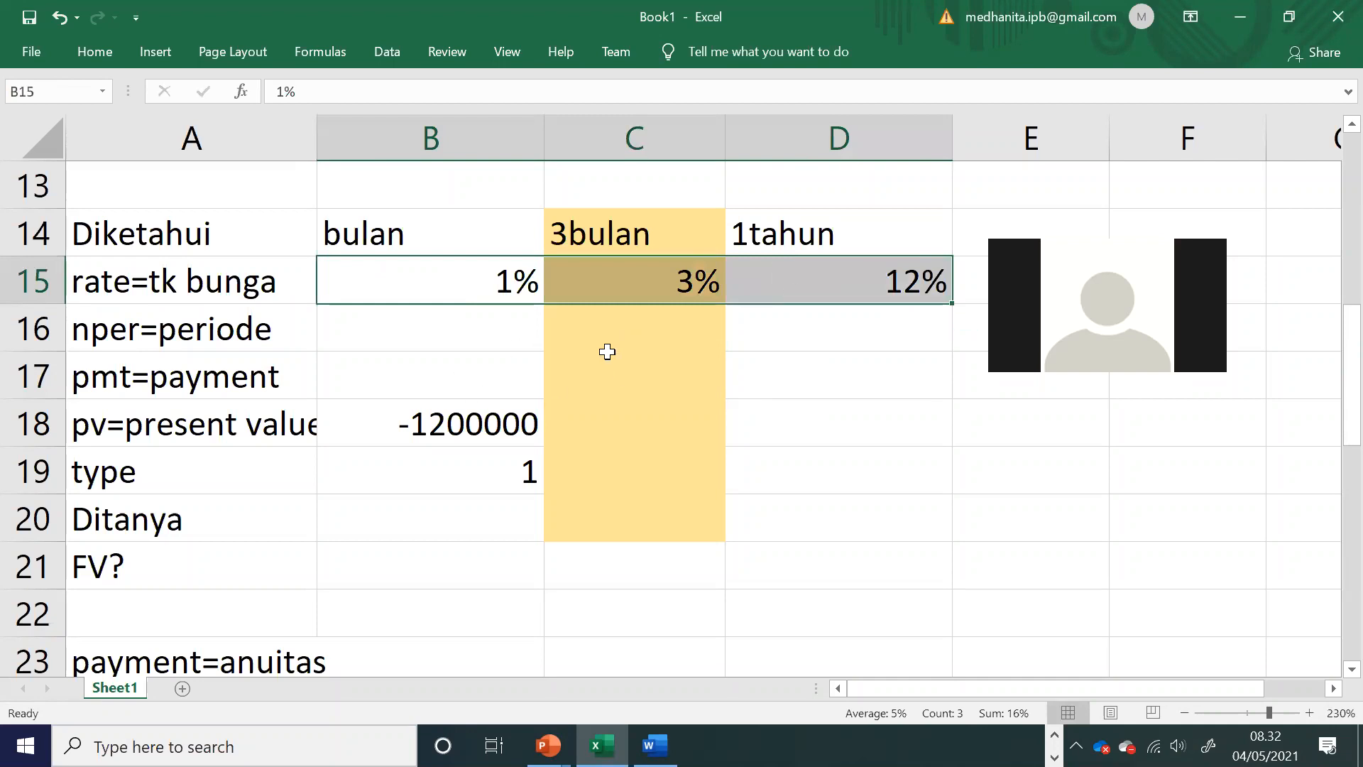
scroll(606, 355, down, 6)
scroll(540, 376, up, 2)
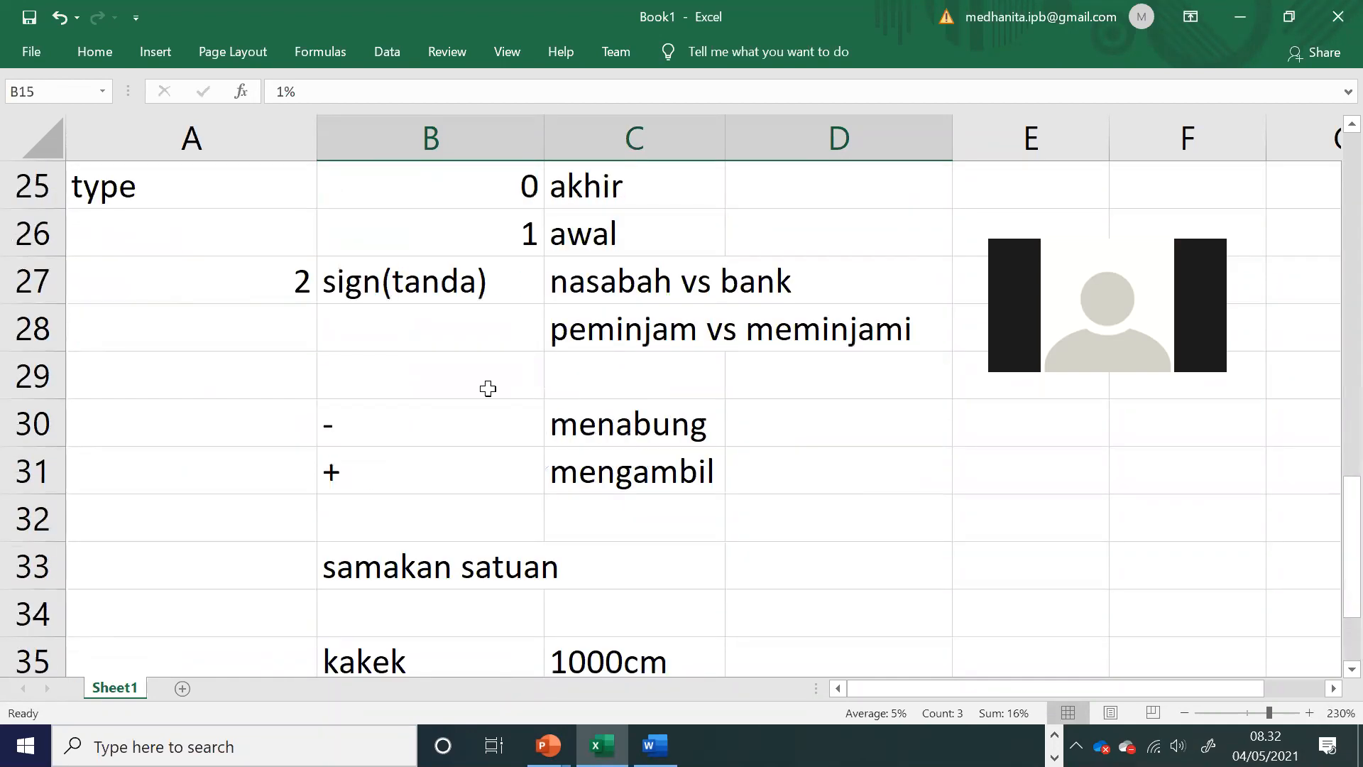
click(367, 283)
scroll(365, 280, down, 1)
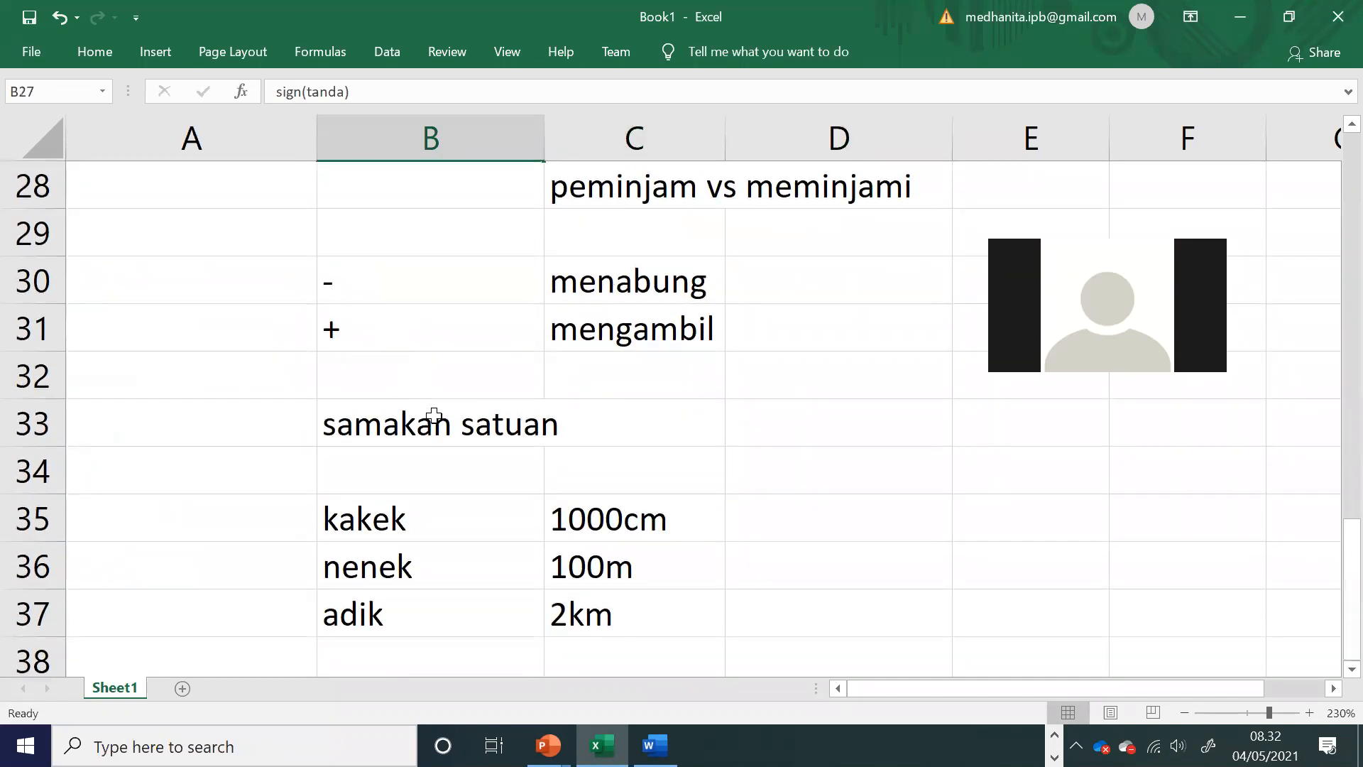
click(434, 417)
click(624, 472)
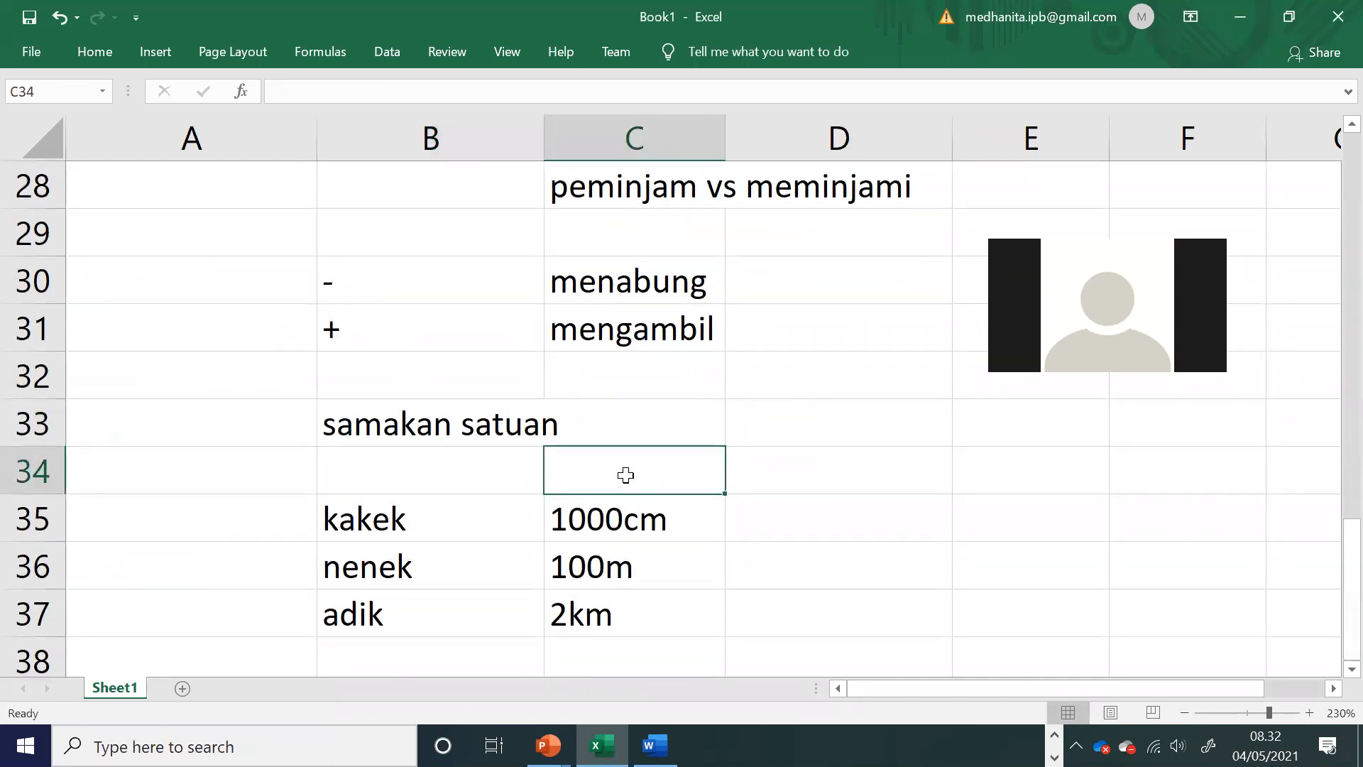
scroll(625, 475, up, 3)
scroll(624, 468, up, 4)
scroll(606, 426, down, 2)
scroll(496, 422, up, 1)
Step: Copy the present value -1200000 from B18 into C18 and D18
click(475, 417)
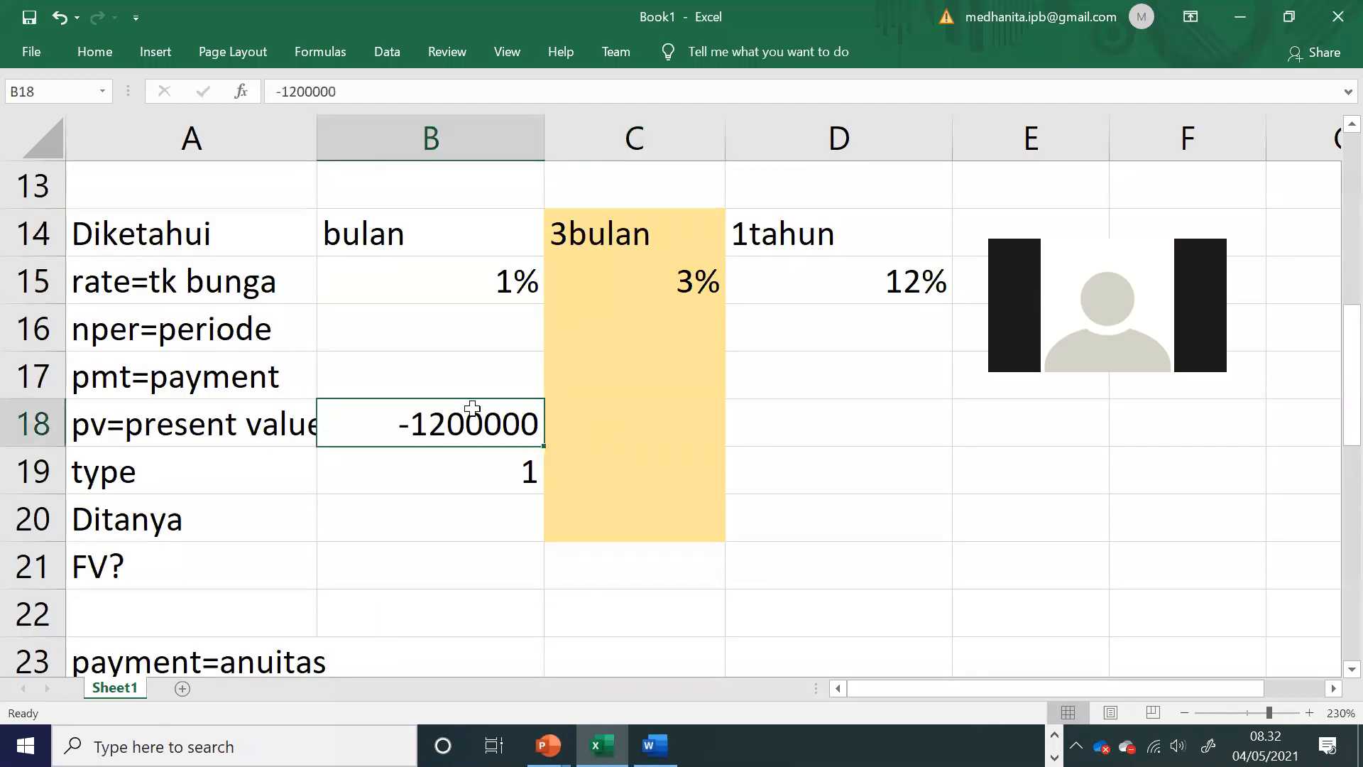
key(ctrl+c)
key(Right)
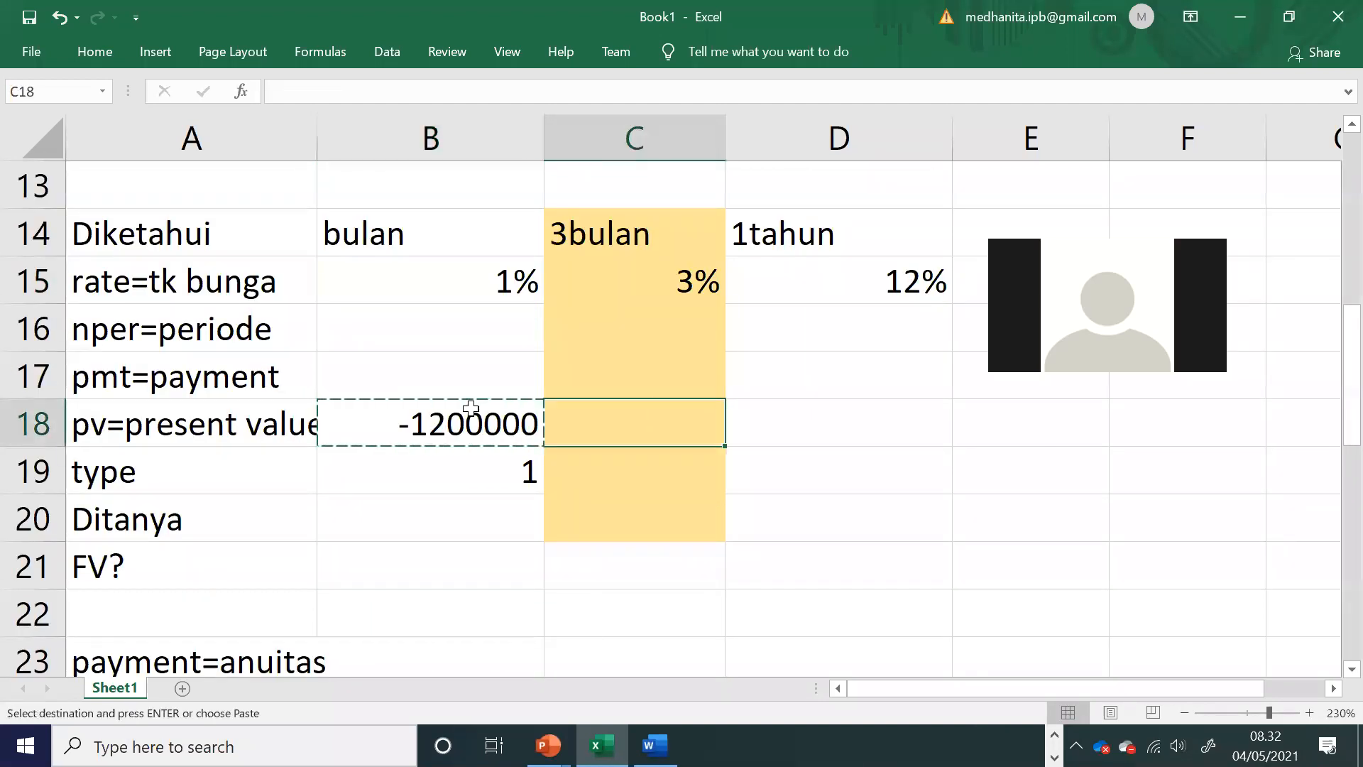
key(ctrl+v)
key(Right)
key(ctrl+v)
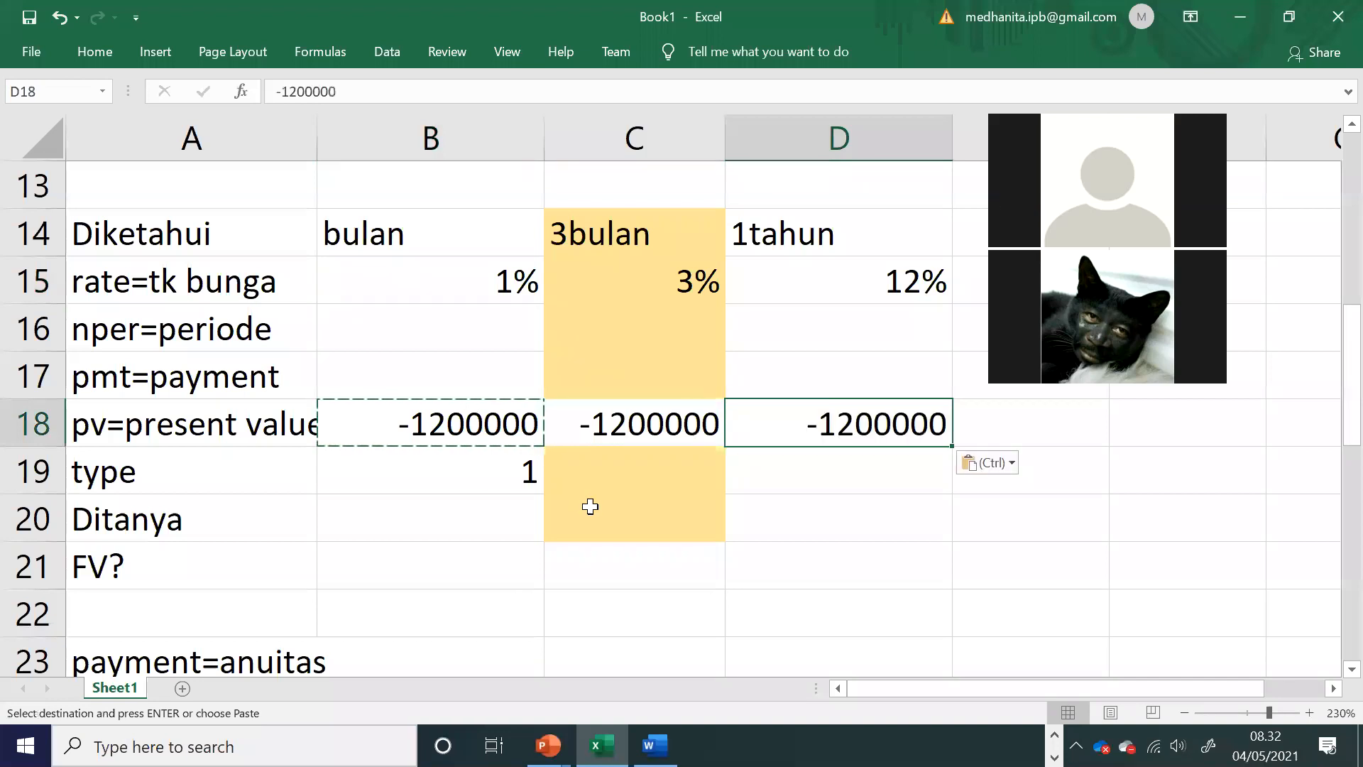
Step: Enter type 1 in C19 and D19 for the 3bulan and 1tahun columns
click(621, 479)
text(1)
key(Right)
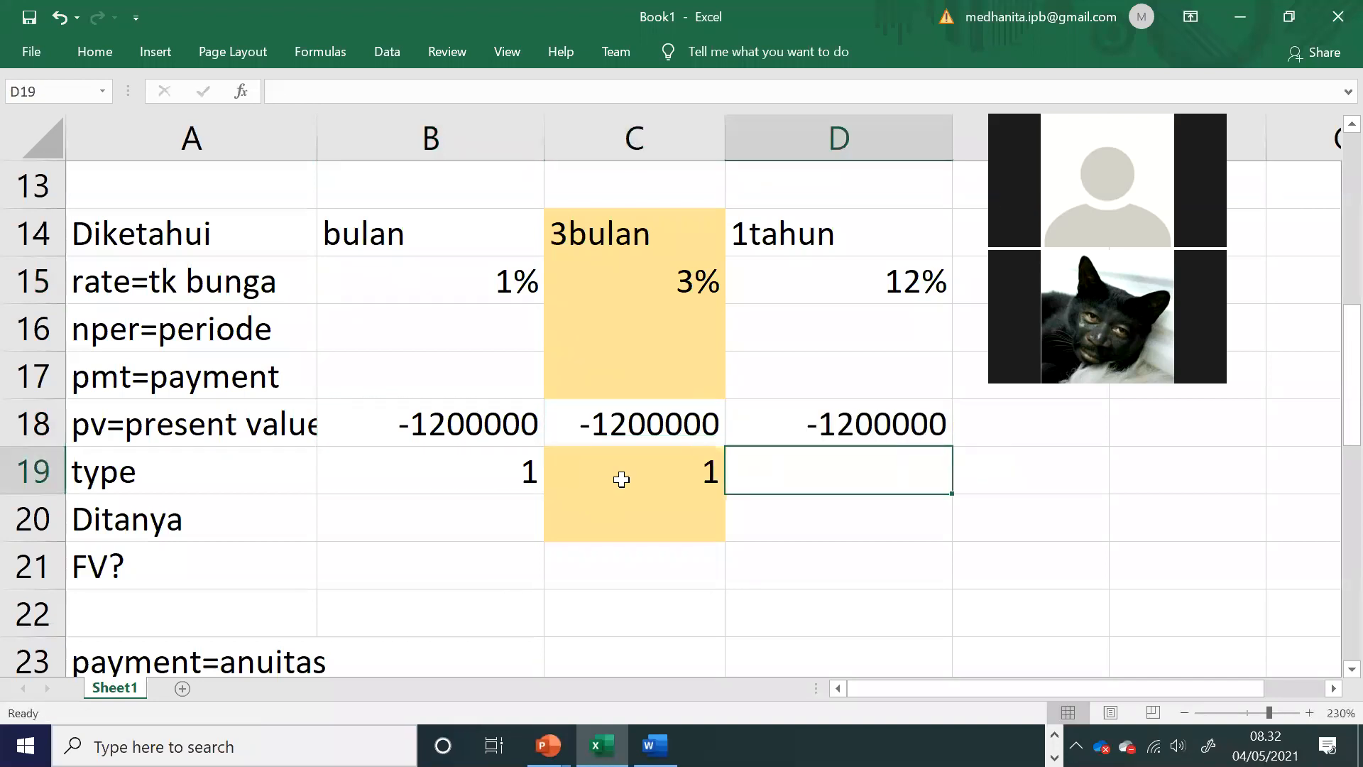
text(1)
key(Right)
Step: Enter the nper values 24 in B16, 8 in C16 and 2 in D16, consulting the PowerPoint problem and the period table
click(456, 330)
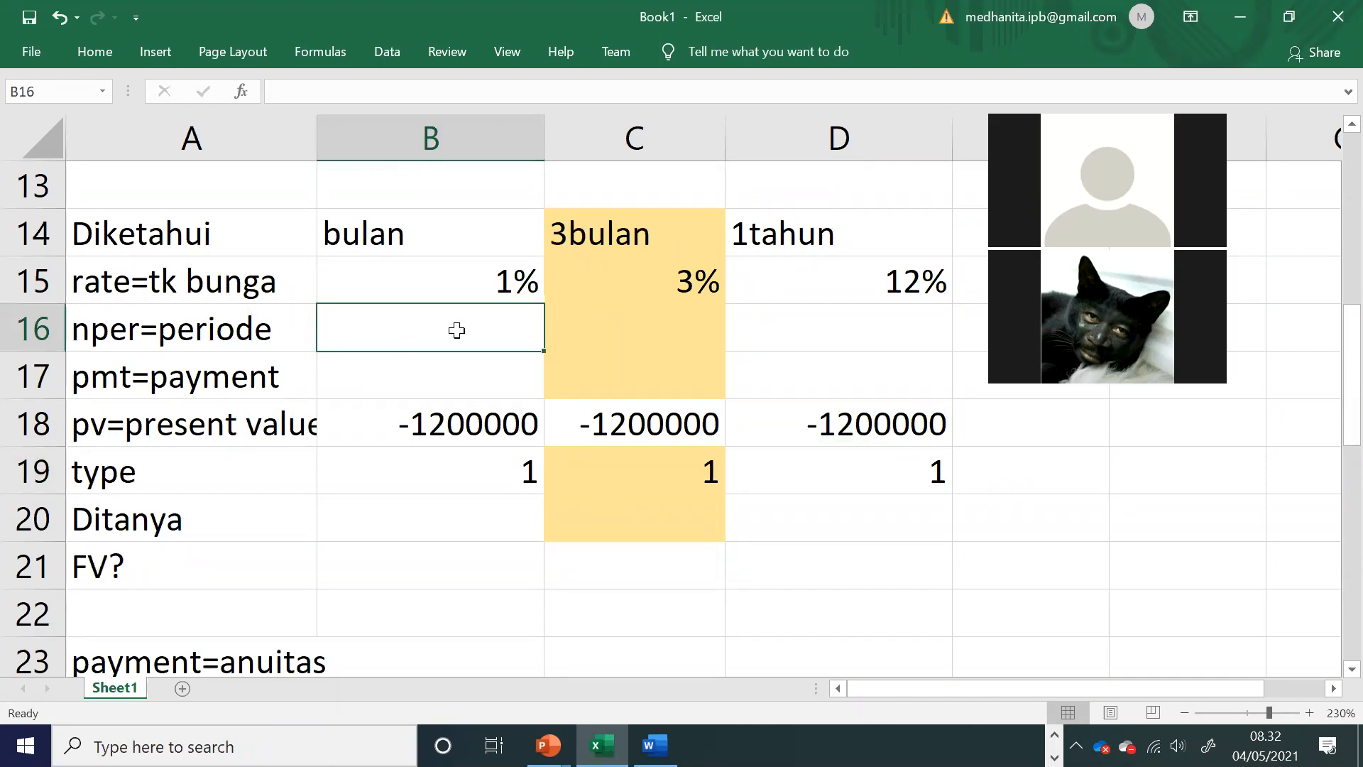
key(alt+Tab)
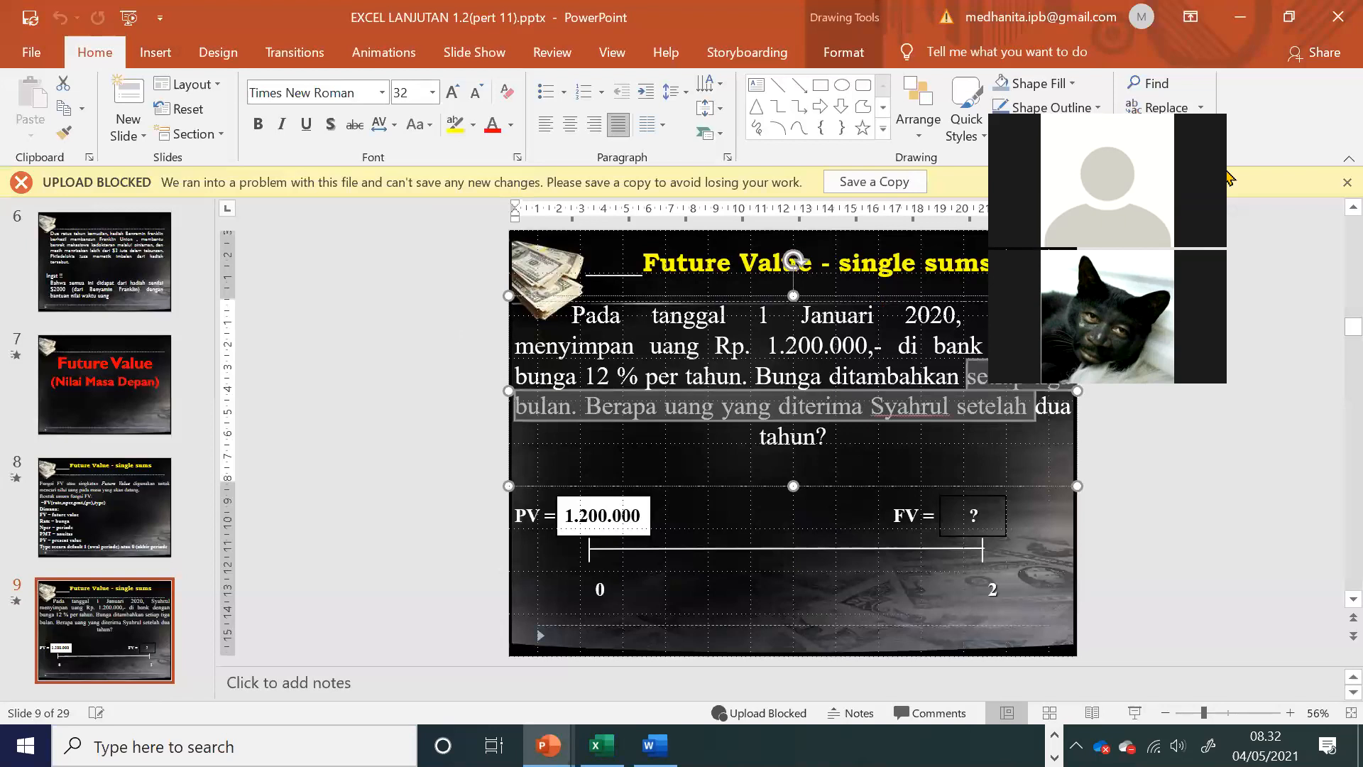
key(alt+Tab)
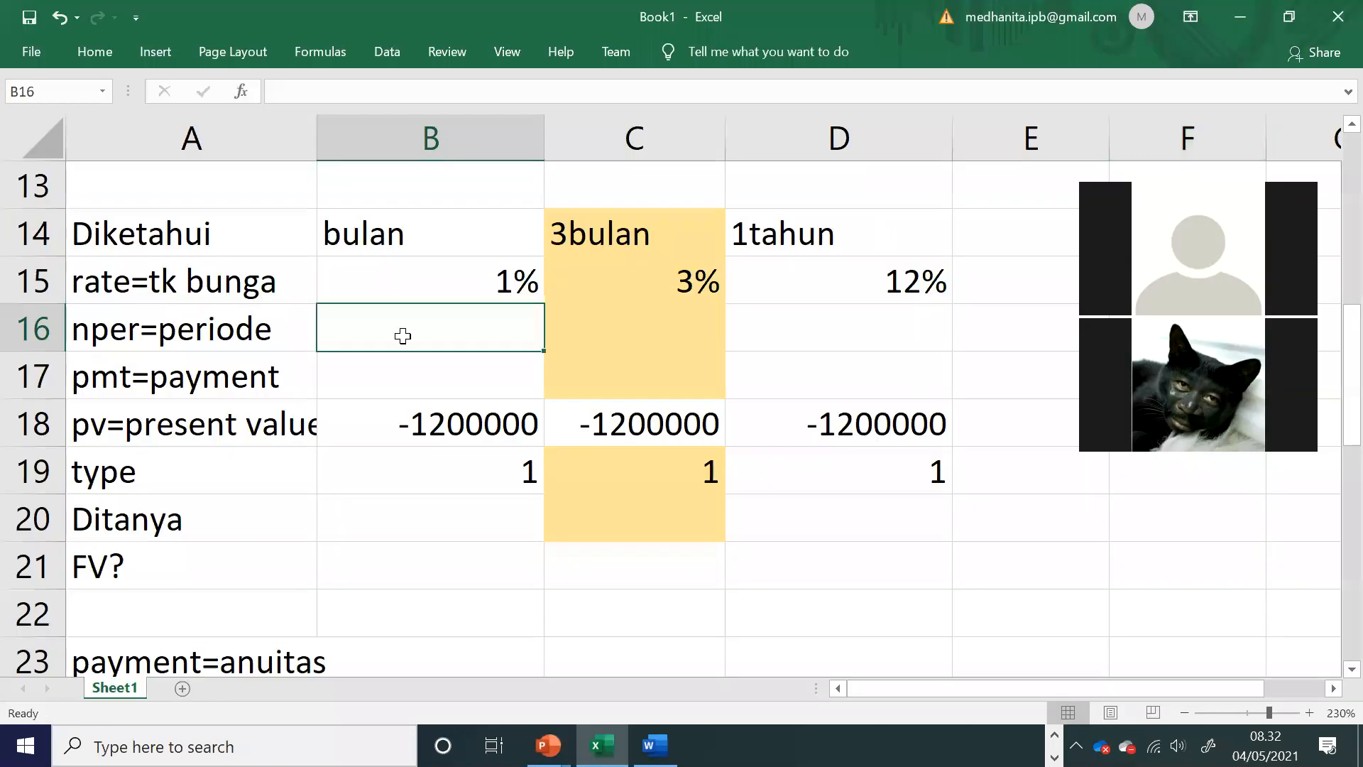
click(218, 328)
click(767, 327)
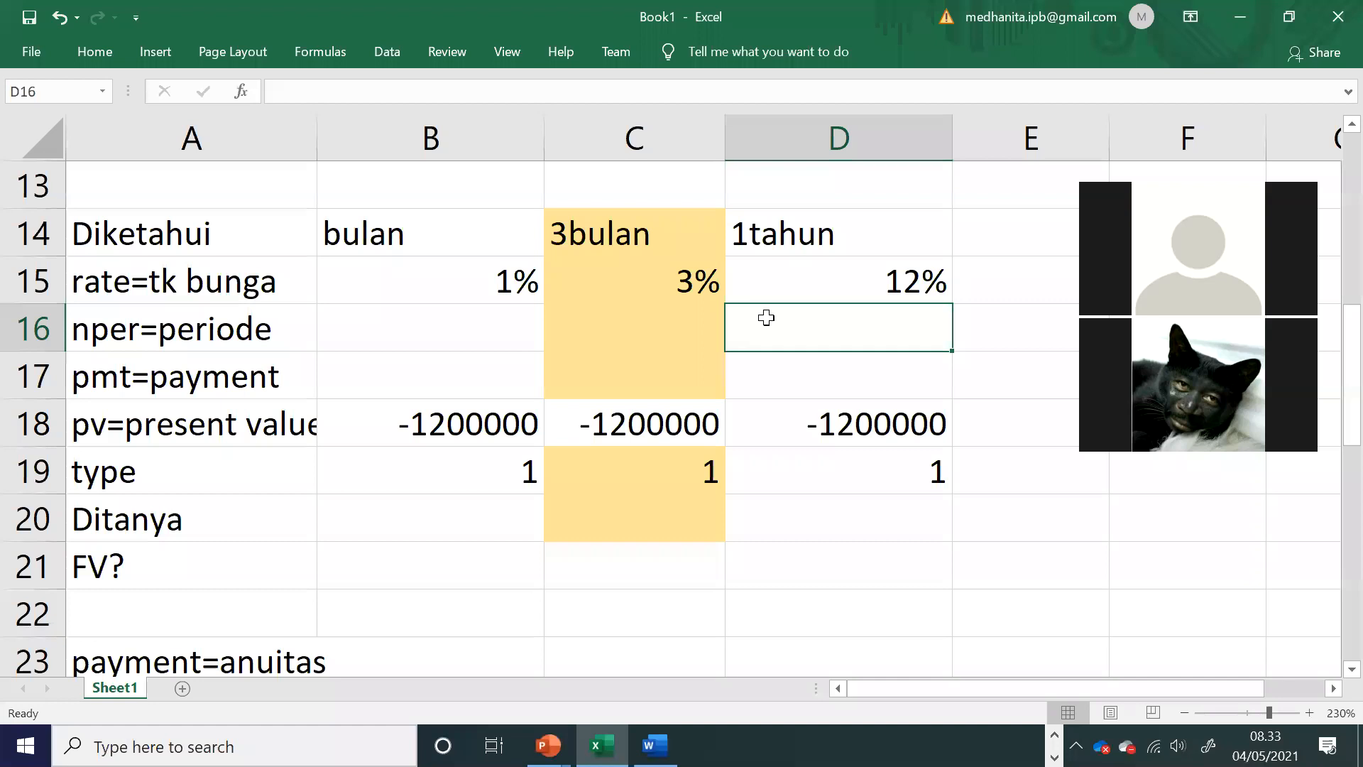
text(2)
click(499, 330)
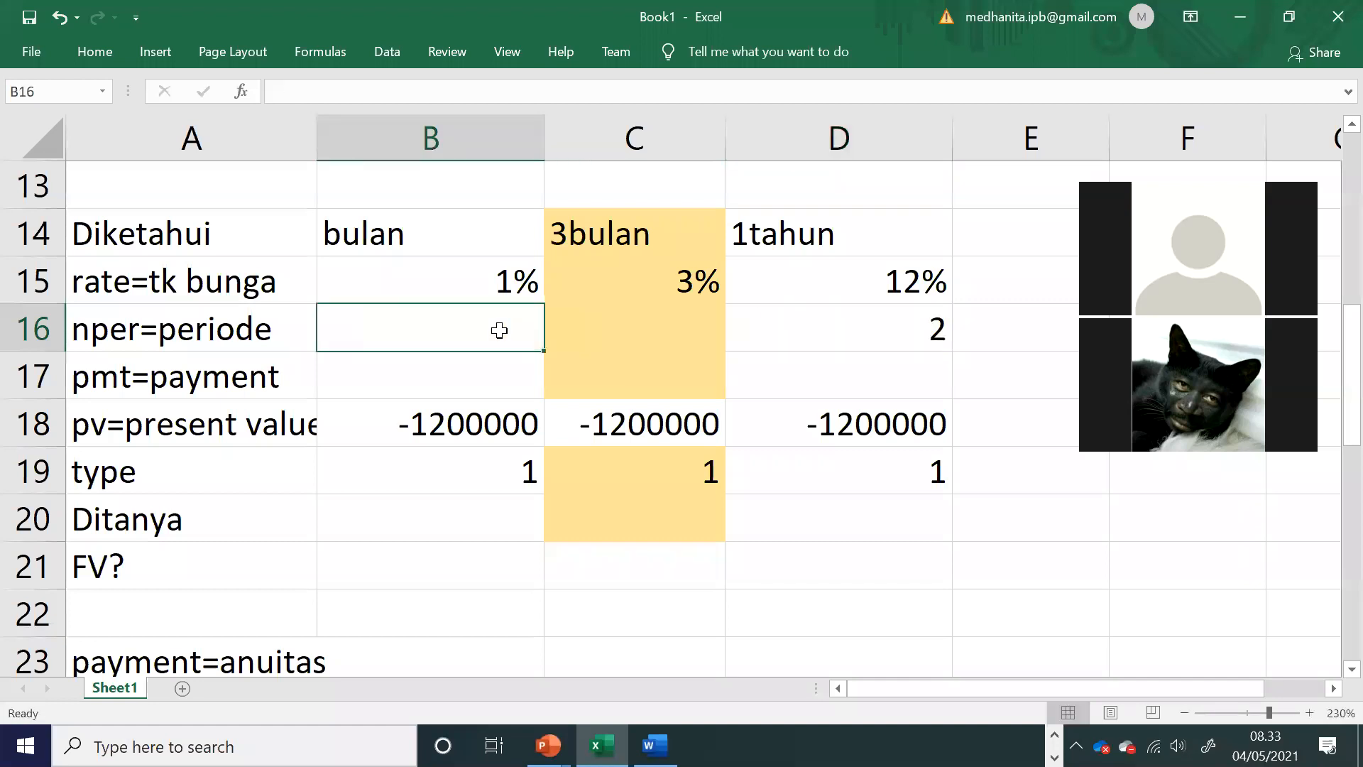
text(24)
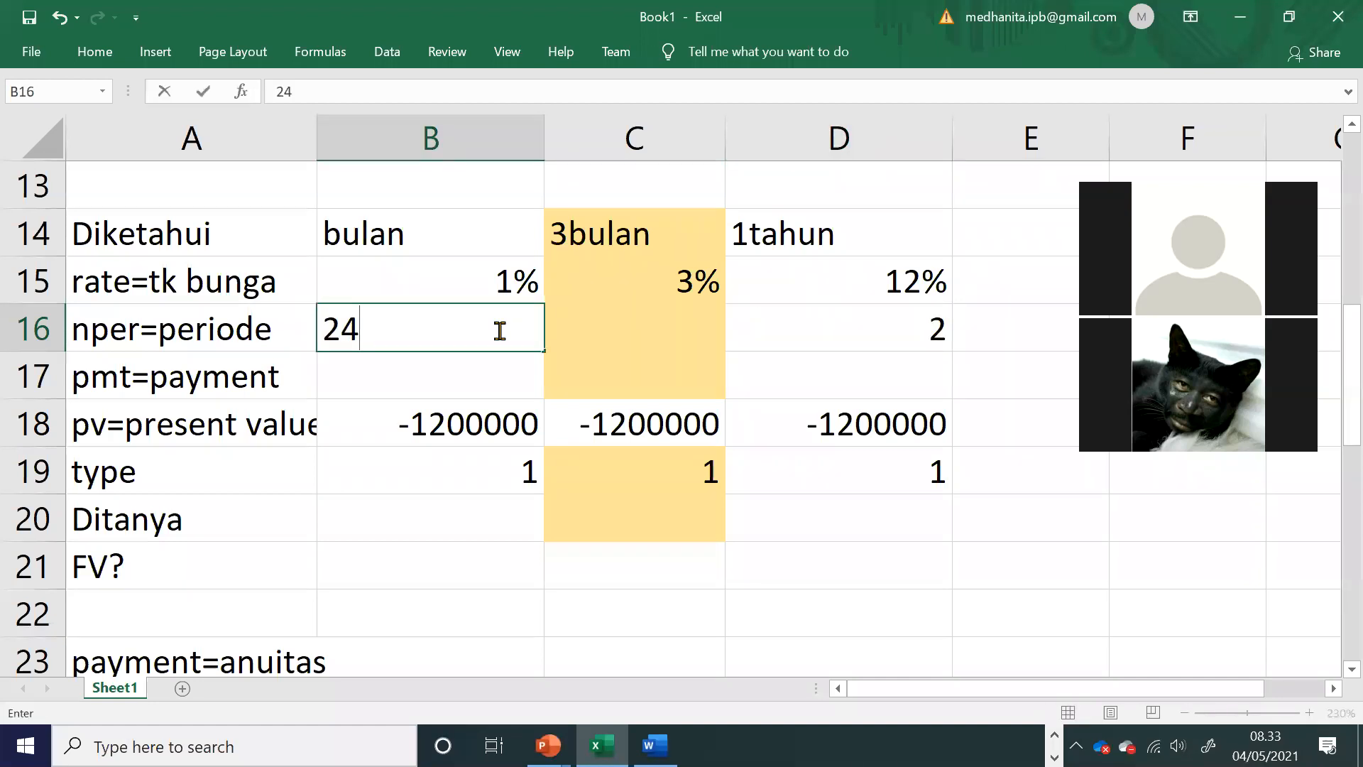
click(570, 343)
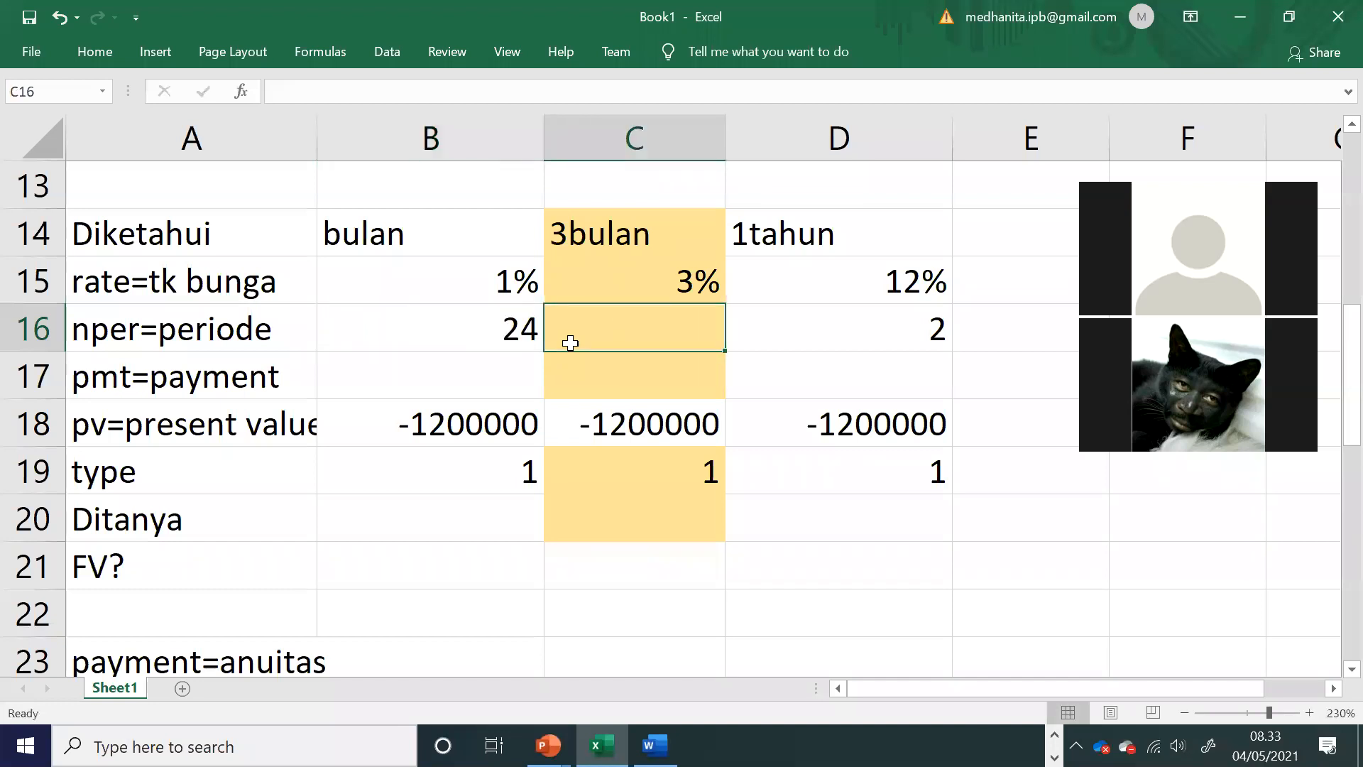
text(8)
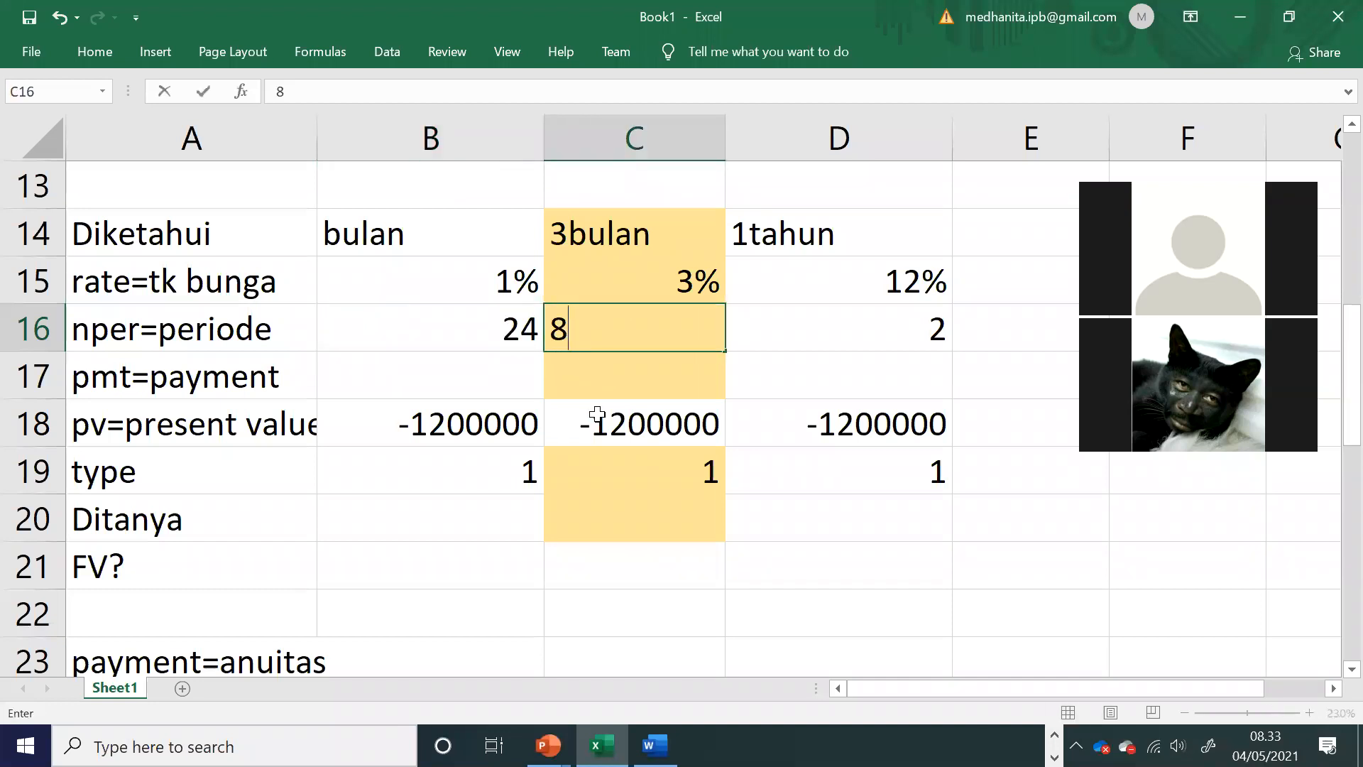
scroll(589, 419, up, 4)
click(583, 406)
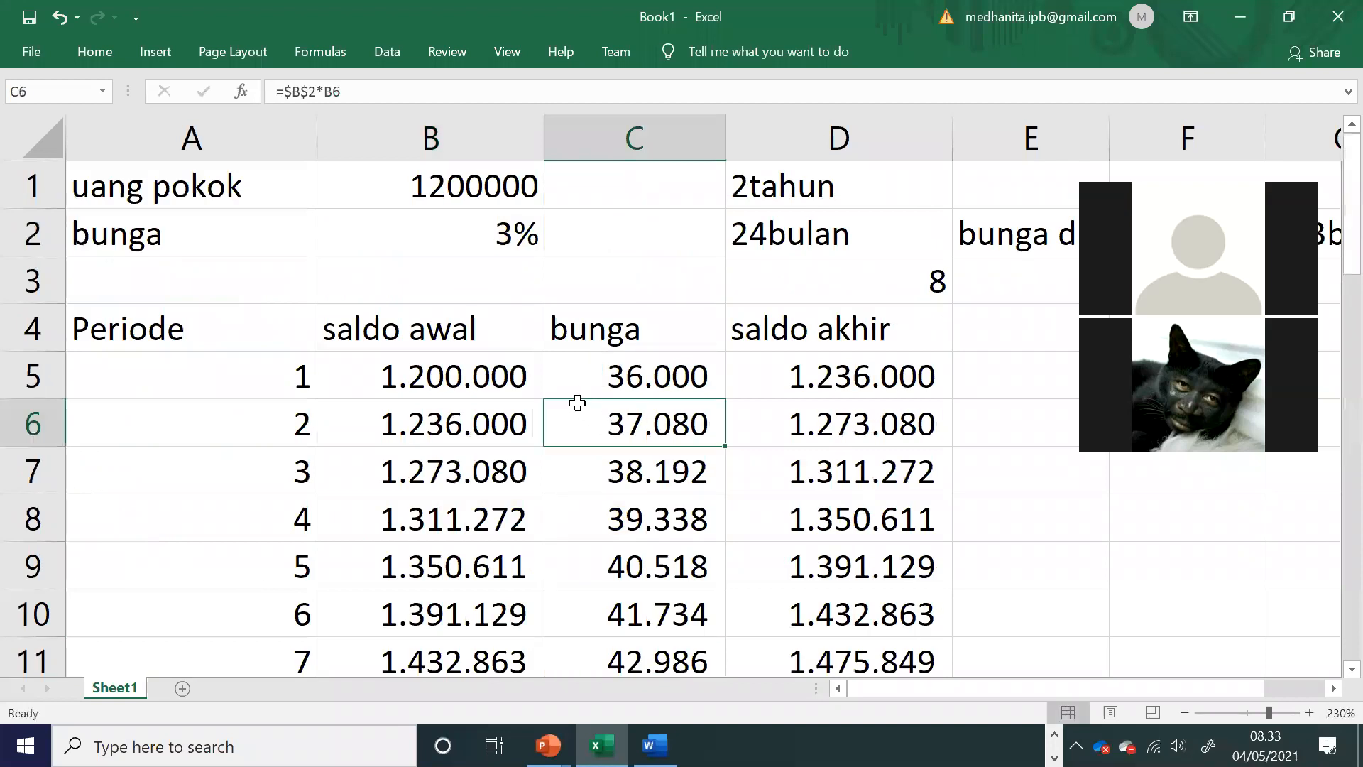
scroll(572, 401, down, 4)
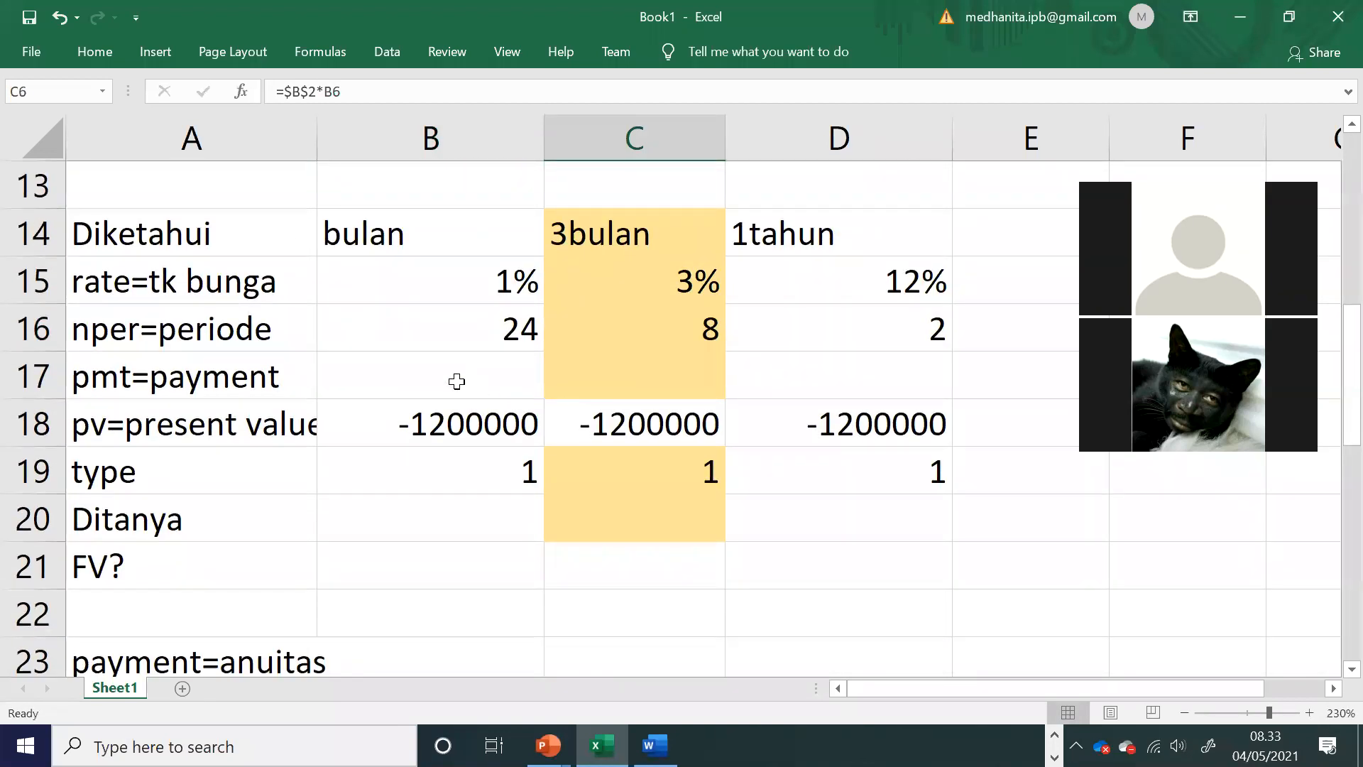
Step: Check the savings problem text on the PowerPoint slide and enter 0 as the payment in B17, C17 and D17 of the Excel workbook
click(451, 376)
key(alt+Tab)
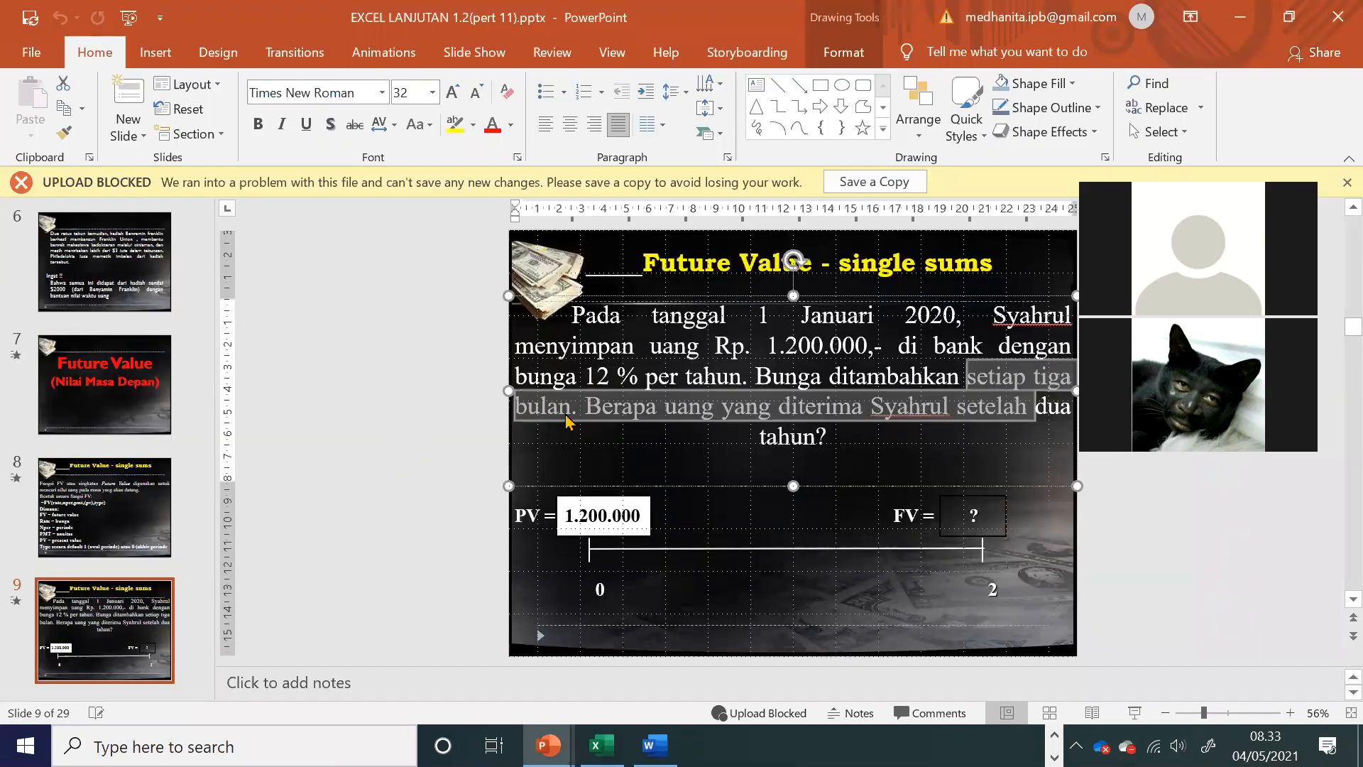
click(593, 380)
drag(608, 347, 878, 423)
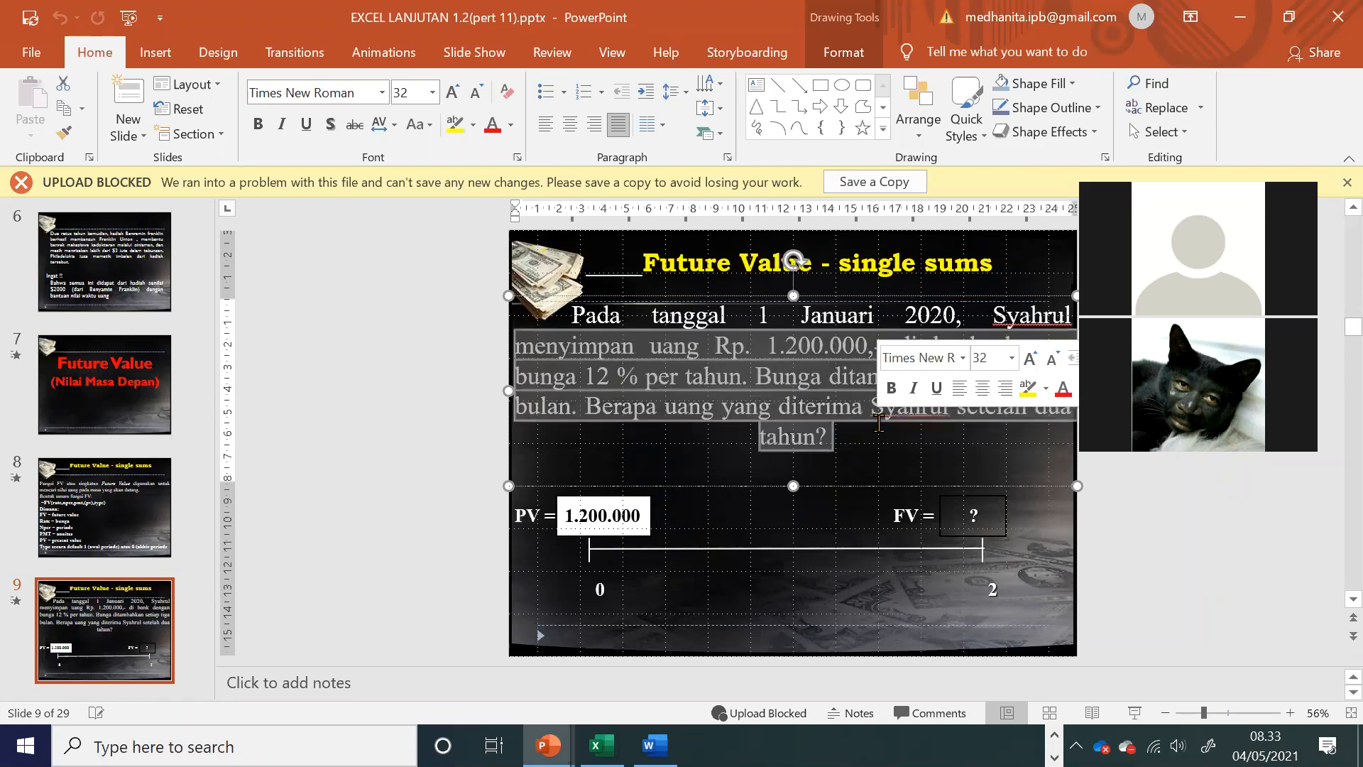
key(alt+Tab)
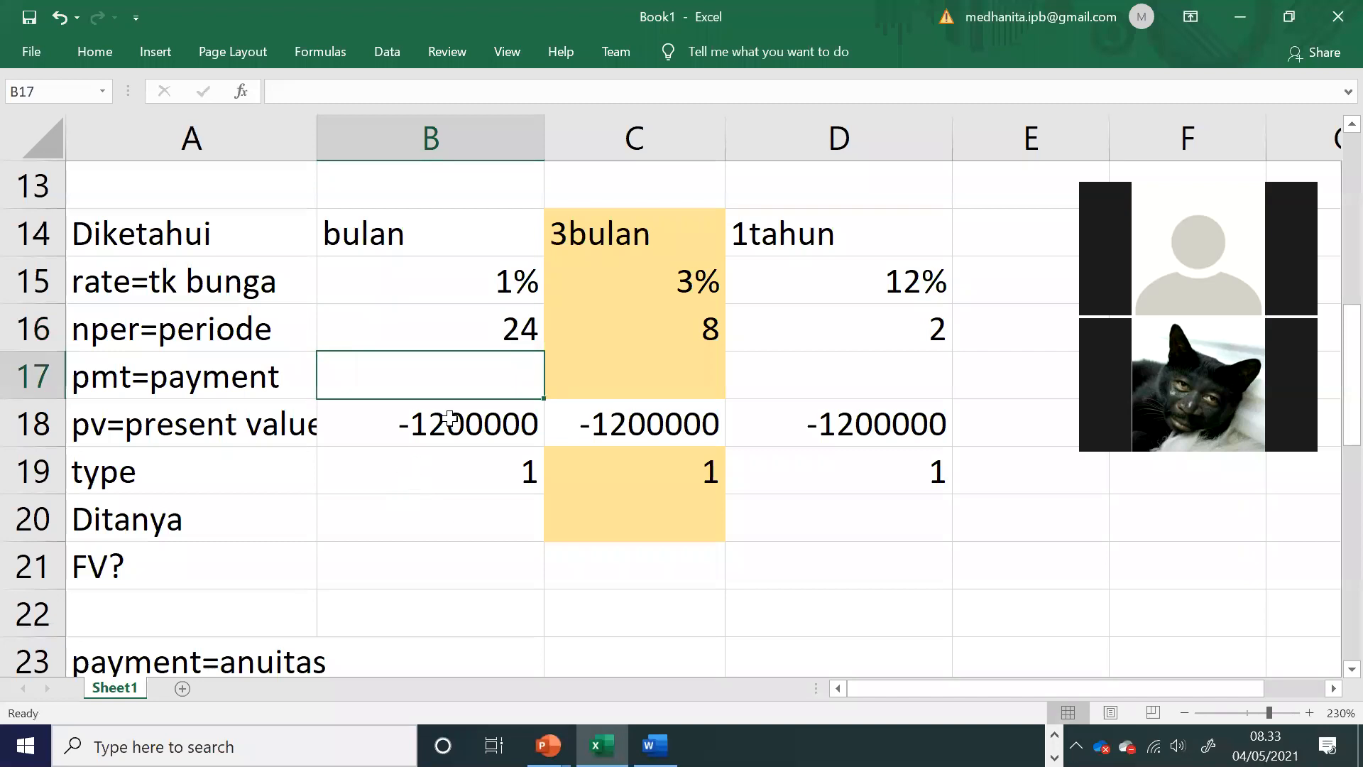
text(0)
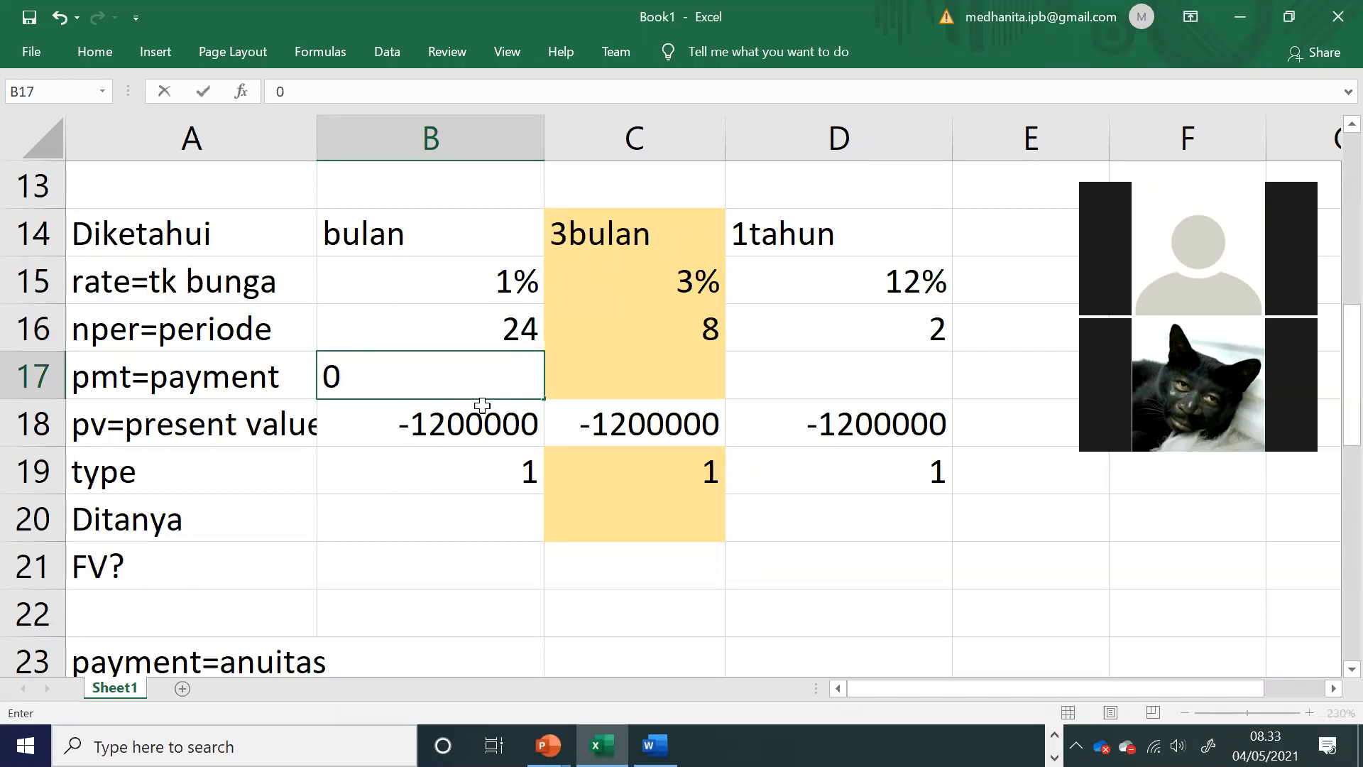
key(Tab)
text(0)
key(Tab)
text(0)
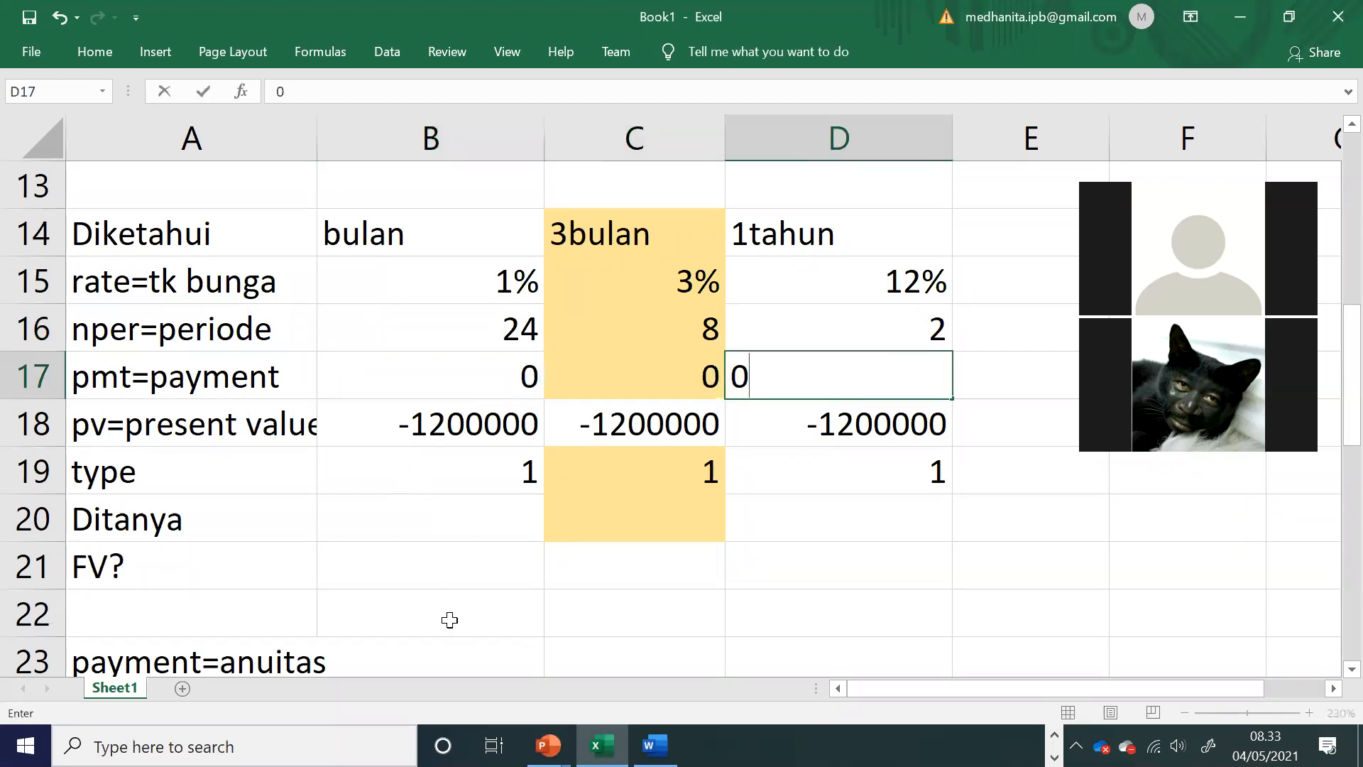
Step: Begin an FV formula in B21 for the bulan column
click(445, 567)
text(=fv(1%;24;)
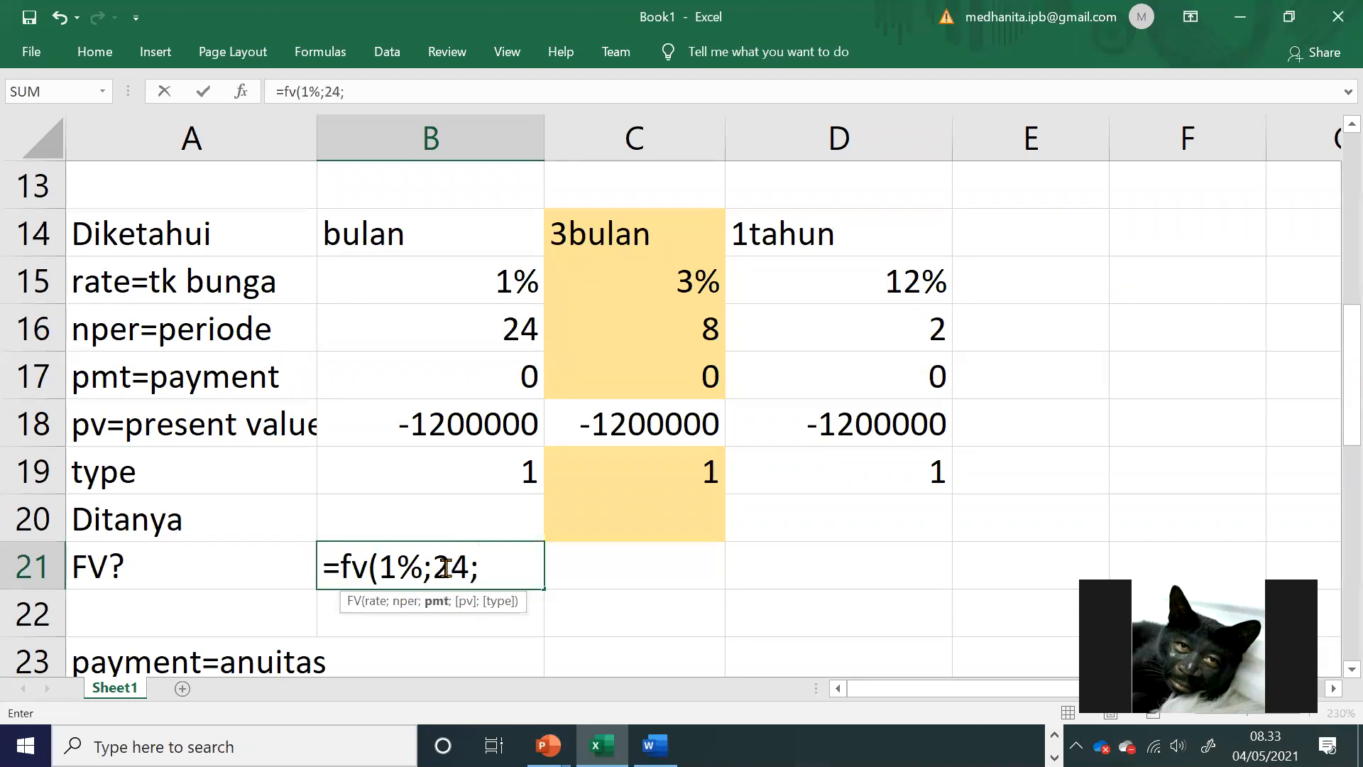
key(BackSpace)
key(BackSpace)
key(BackSpace)
key(BackSpace)
key(BackSpace)
key(BackSpace)
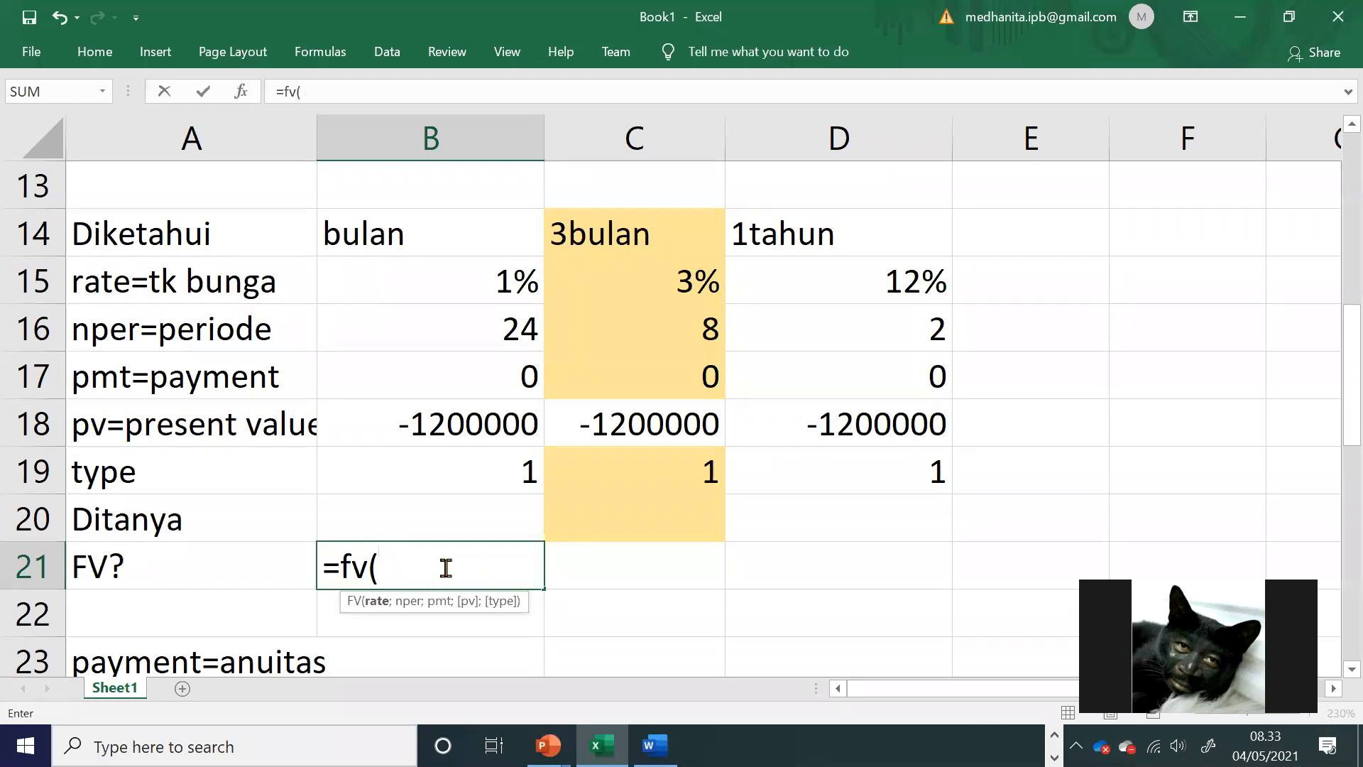
Step: Complete the B21 formula as =FV(B15;B16;B17;B18;B19), using cell references for all five arguments
click(500, 280)
text(;)
click(479, 316)
text(;)
click(462, 379)
text(;)
click(458, 426)
text(;)
click(458, 458)
text(;)
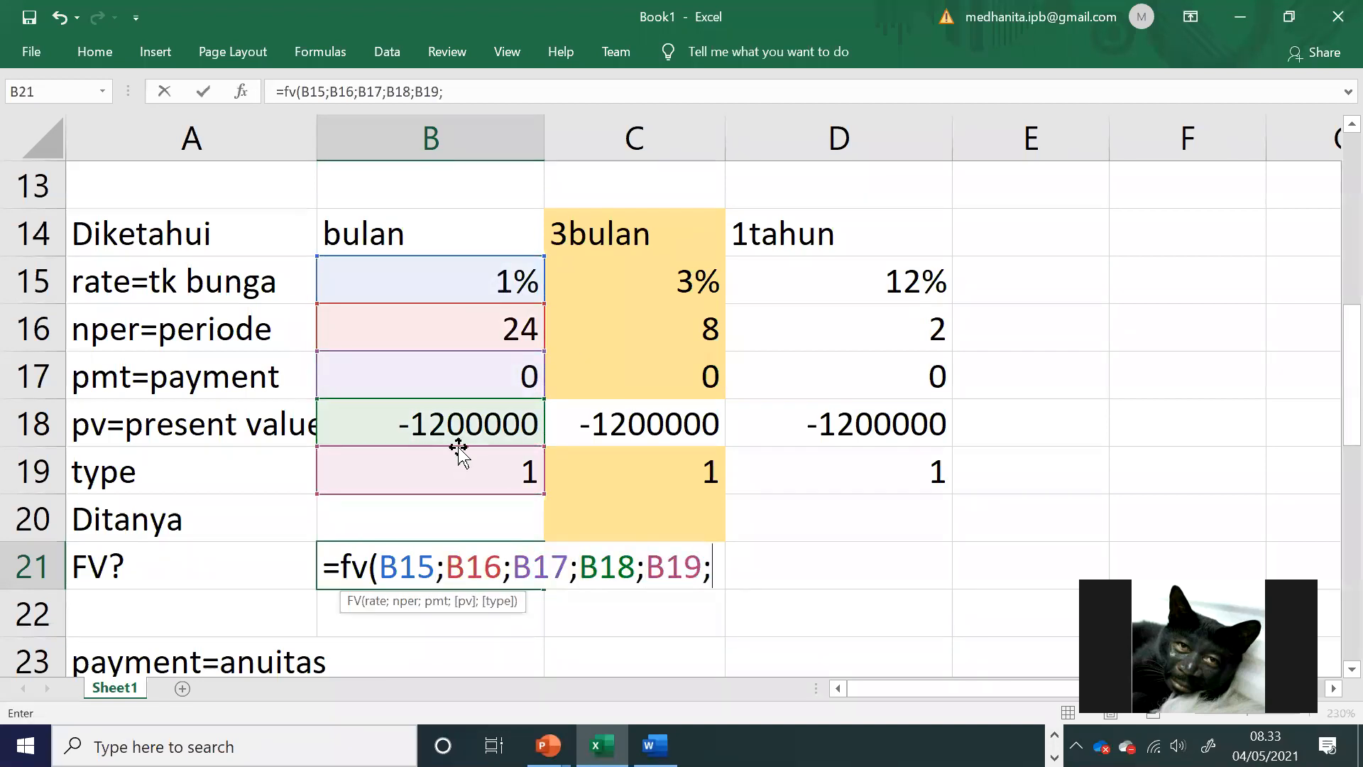
key(BackSpace)
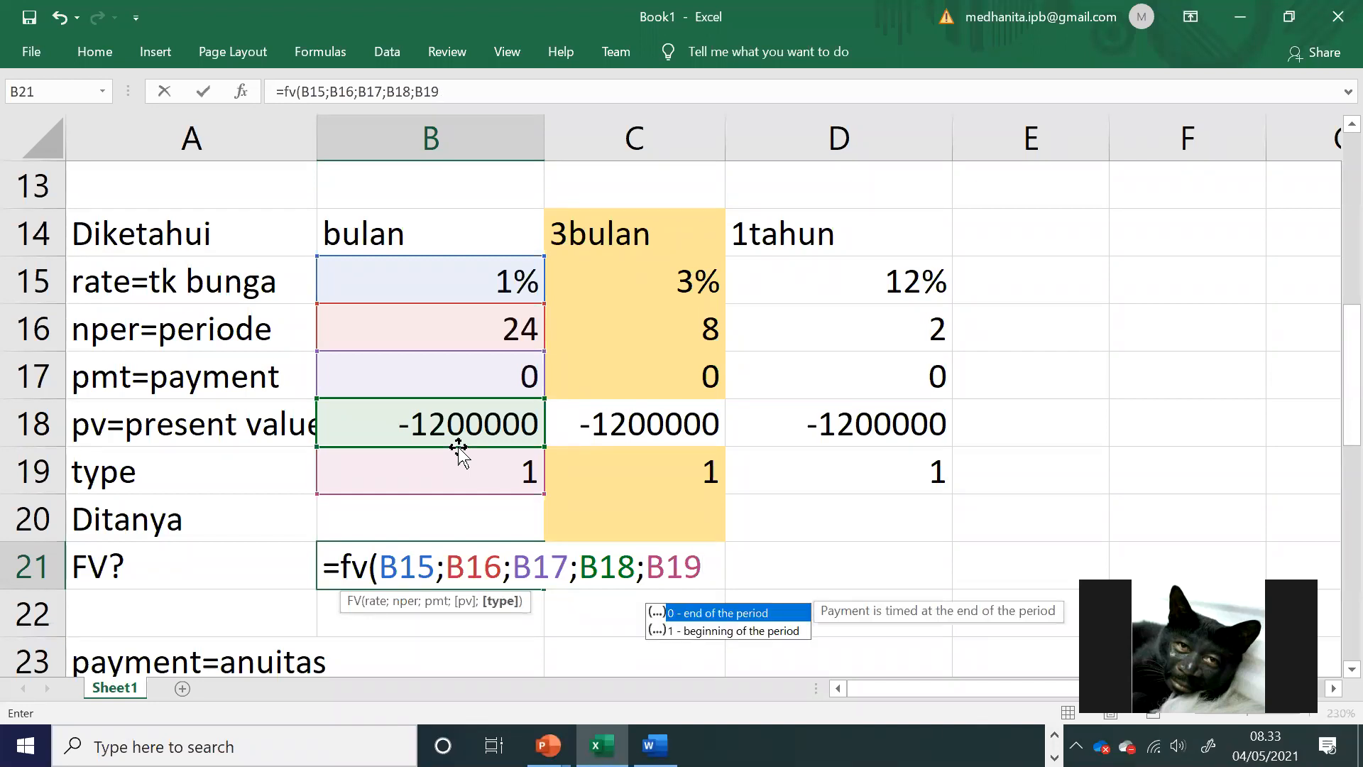
text())
key(Return)
Step: Fill the FV formula from B21 across C21:D21 and autofit the width of column C
click(538, 565)
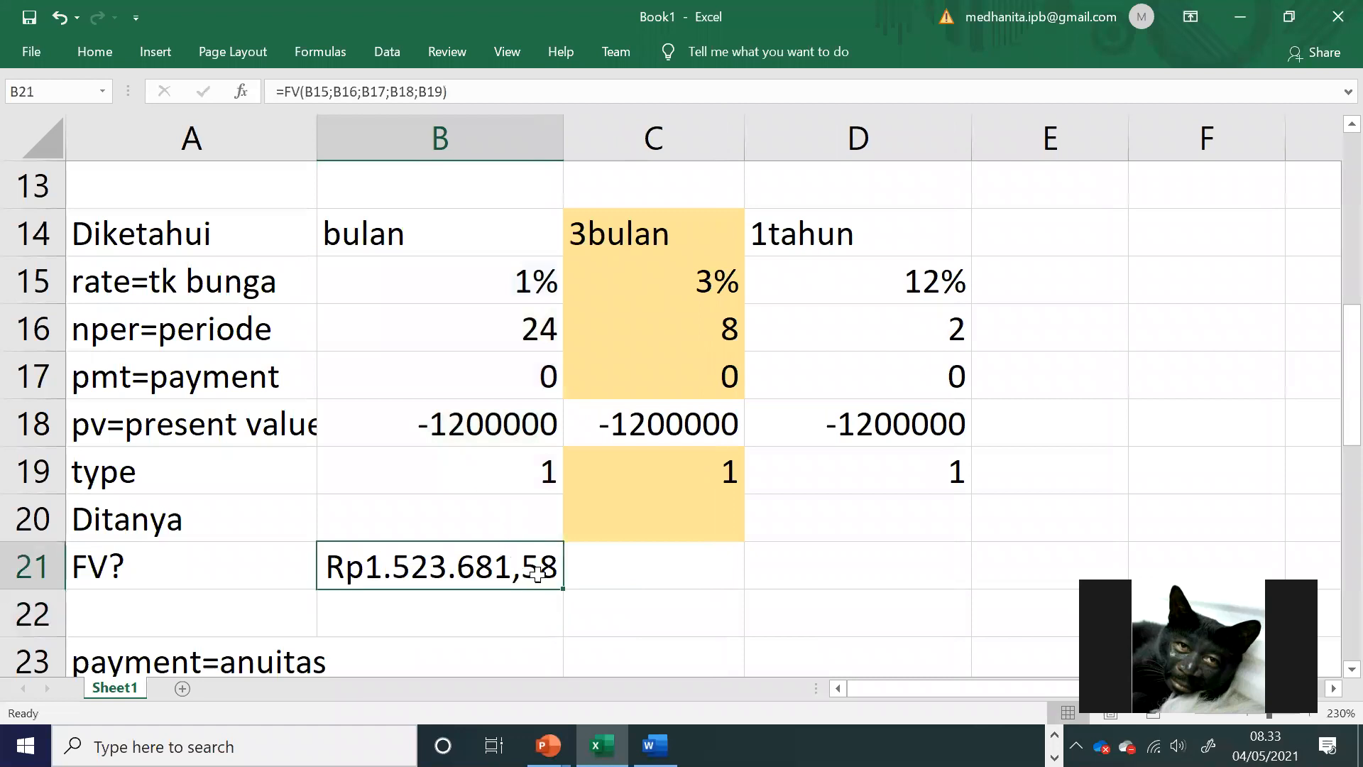
click(562, 593)
click(542, 563)
drag(564, 586, 881, 572)
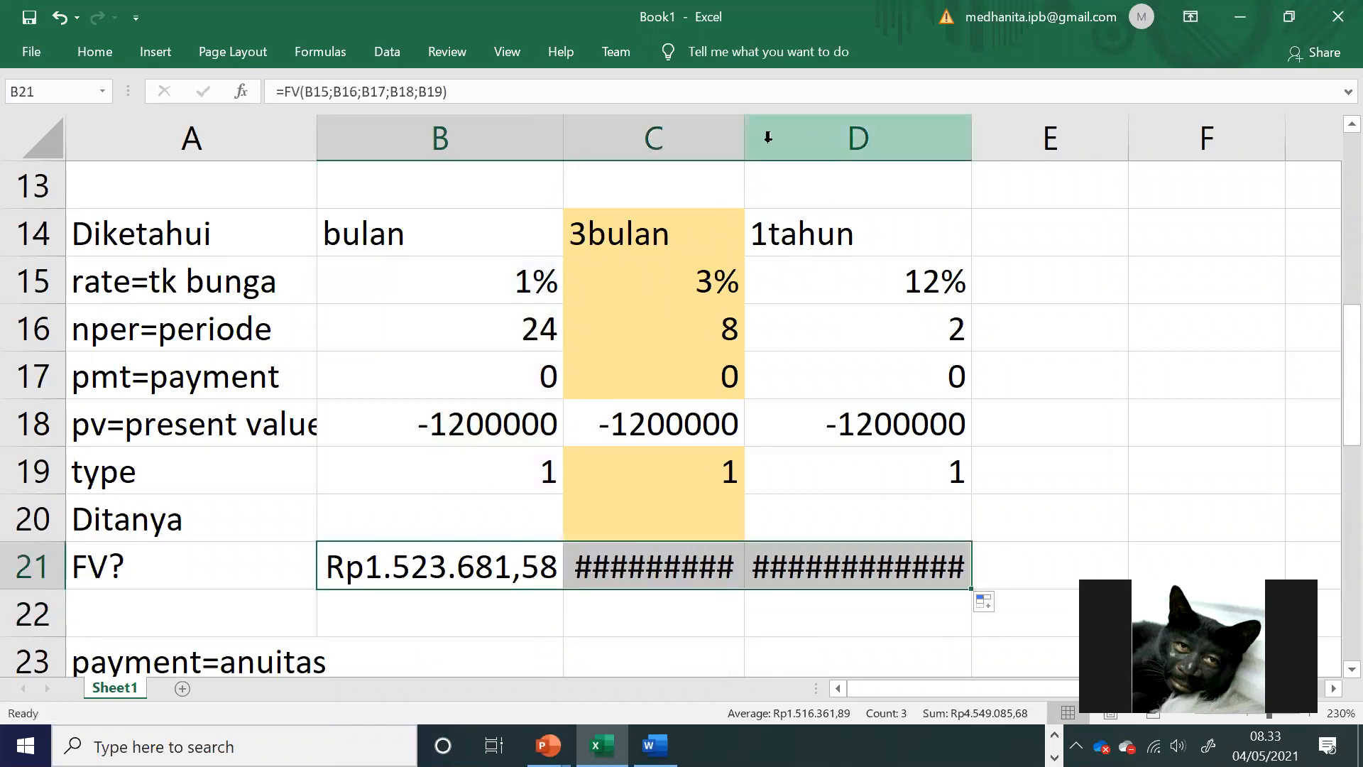
double_click(743, 135)
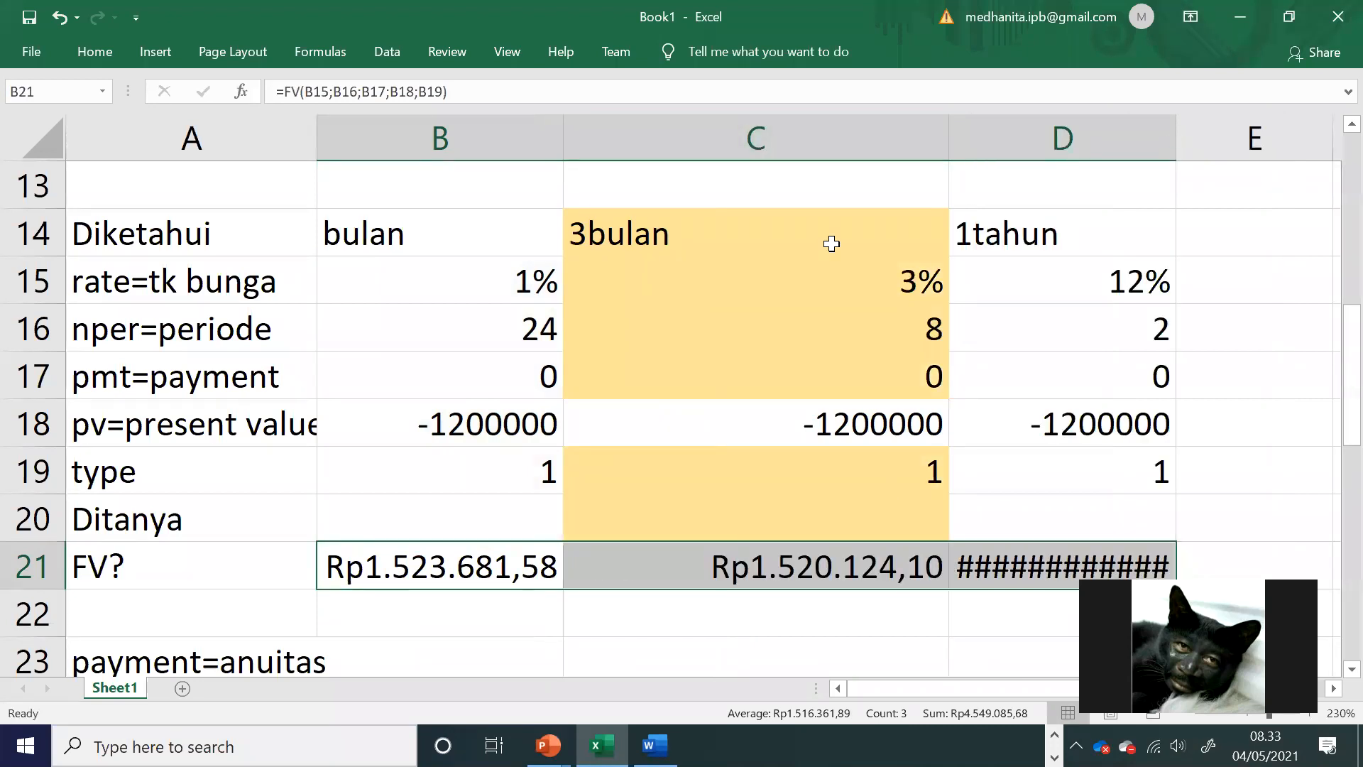
Step: Compare the period 8 closing balance in D12 with the 3bulan FV result in C21
click(816, 424)
scroll(806, 578, up, 2)
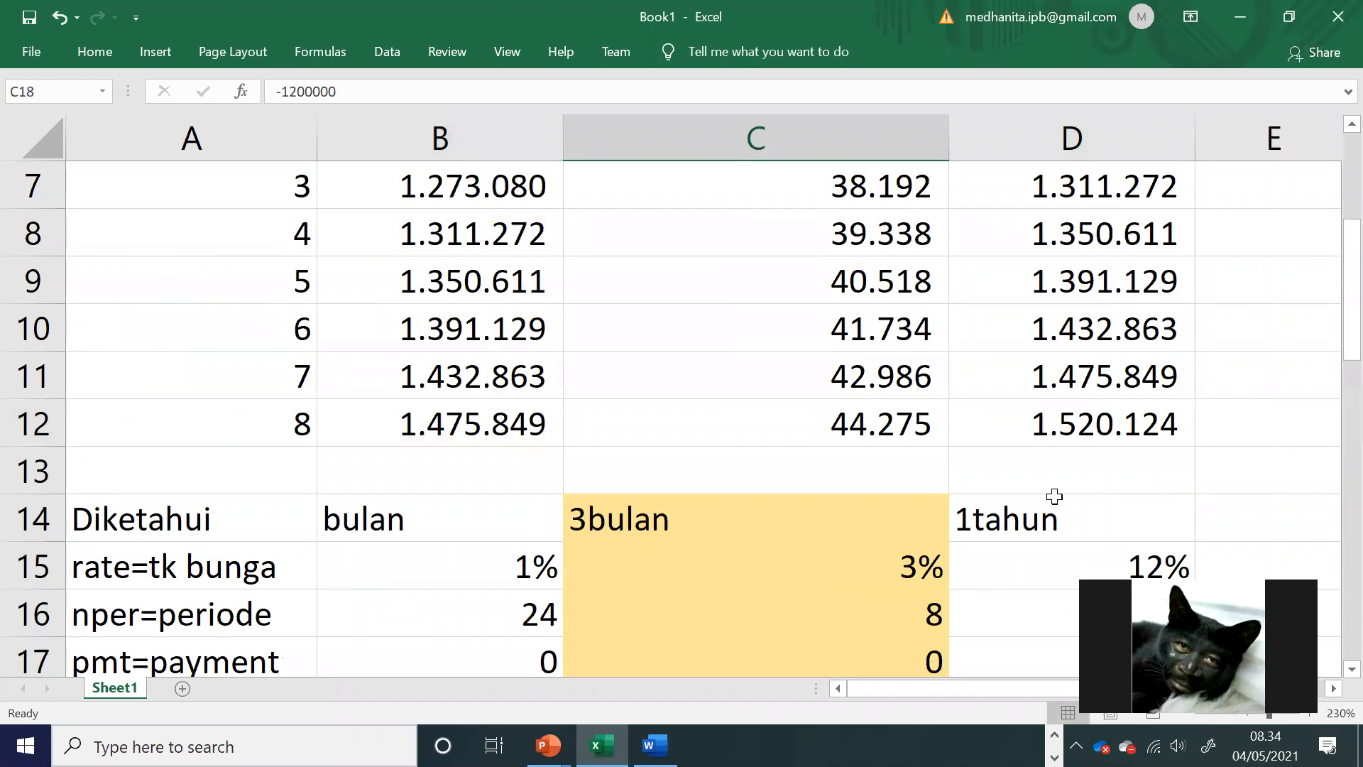
click(1085, 416)
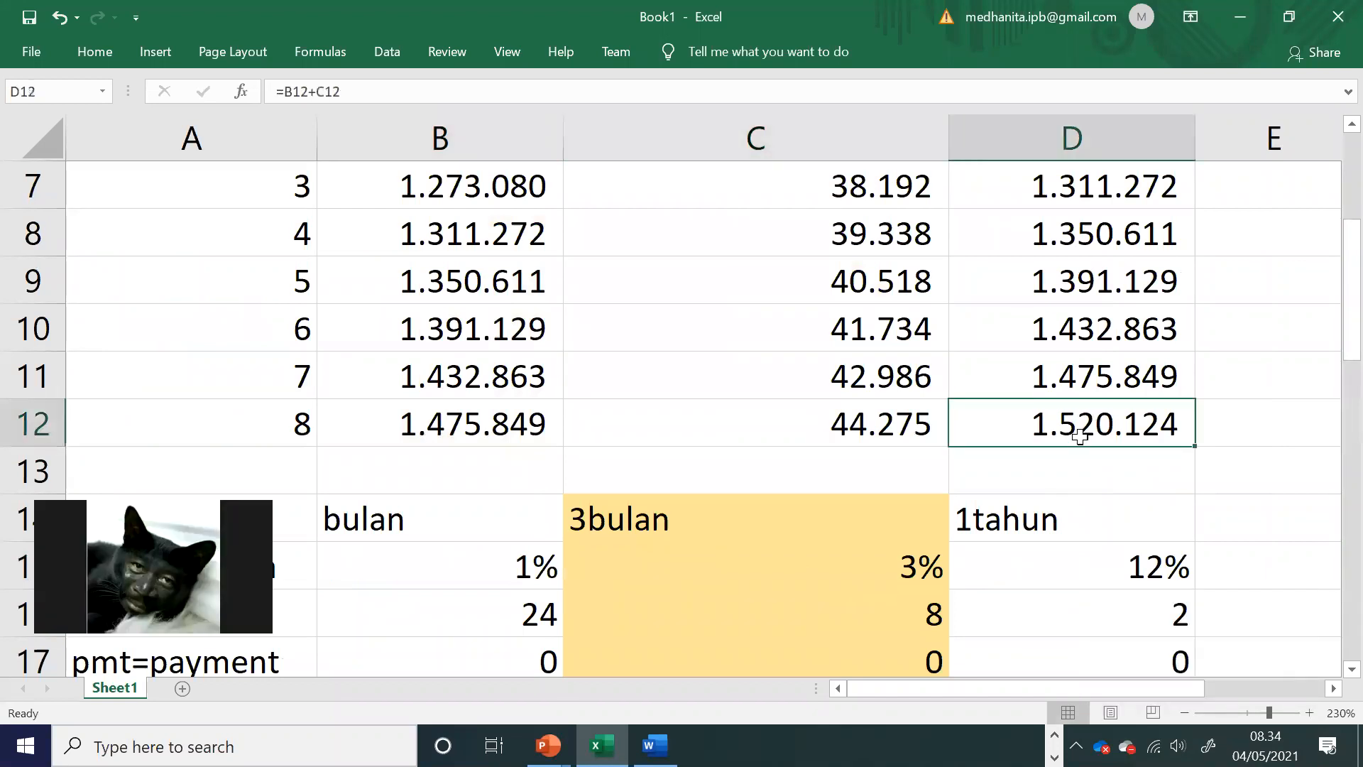
scroll(1079, 425, down, 2)
click(902, 571)
scroll(1065, 426, up, 2)
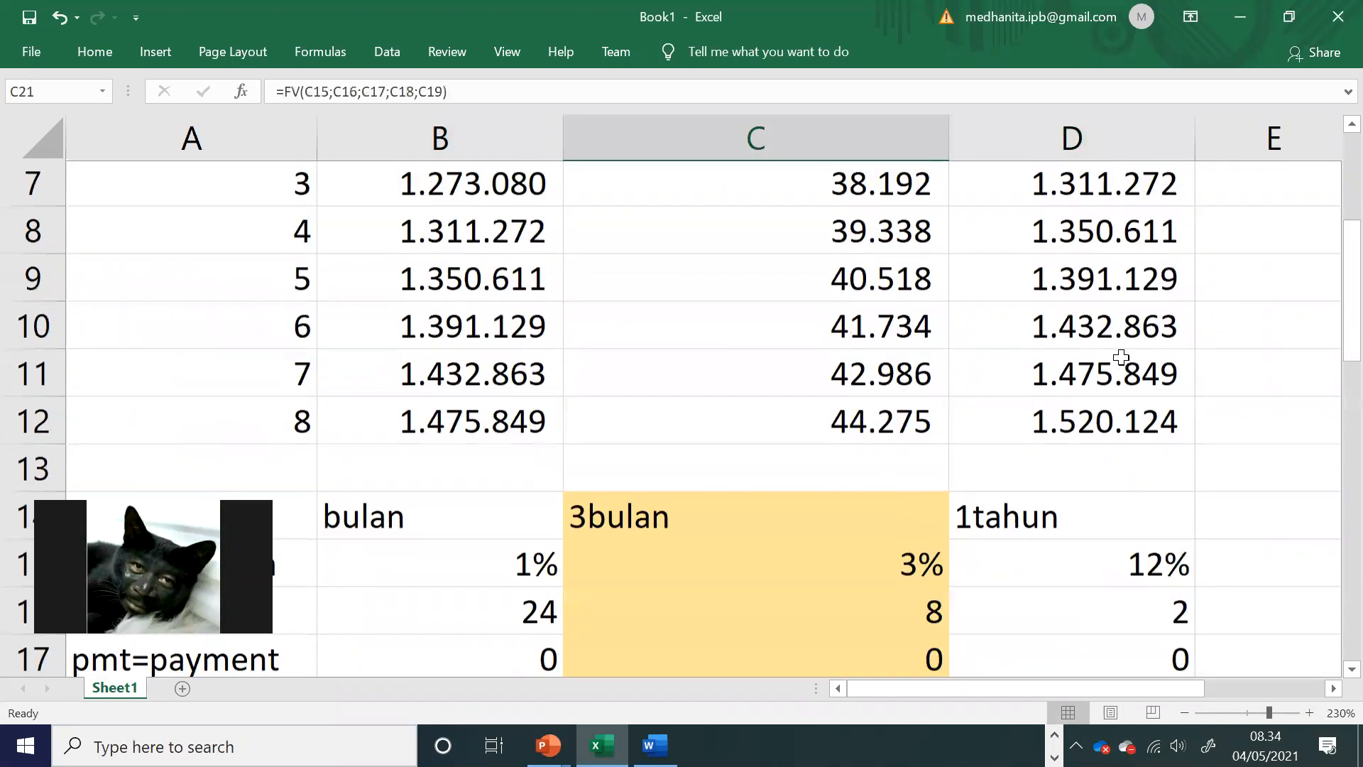
Step: Show the period 8 closing balance in D12 with two decimals and compare it with the 3bulan FV result in C21
click(1086, 423)
click(92, 57)
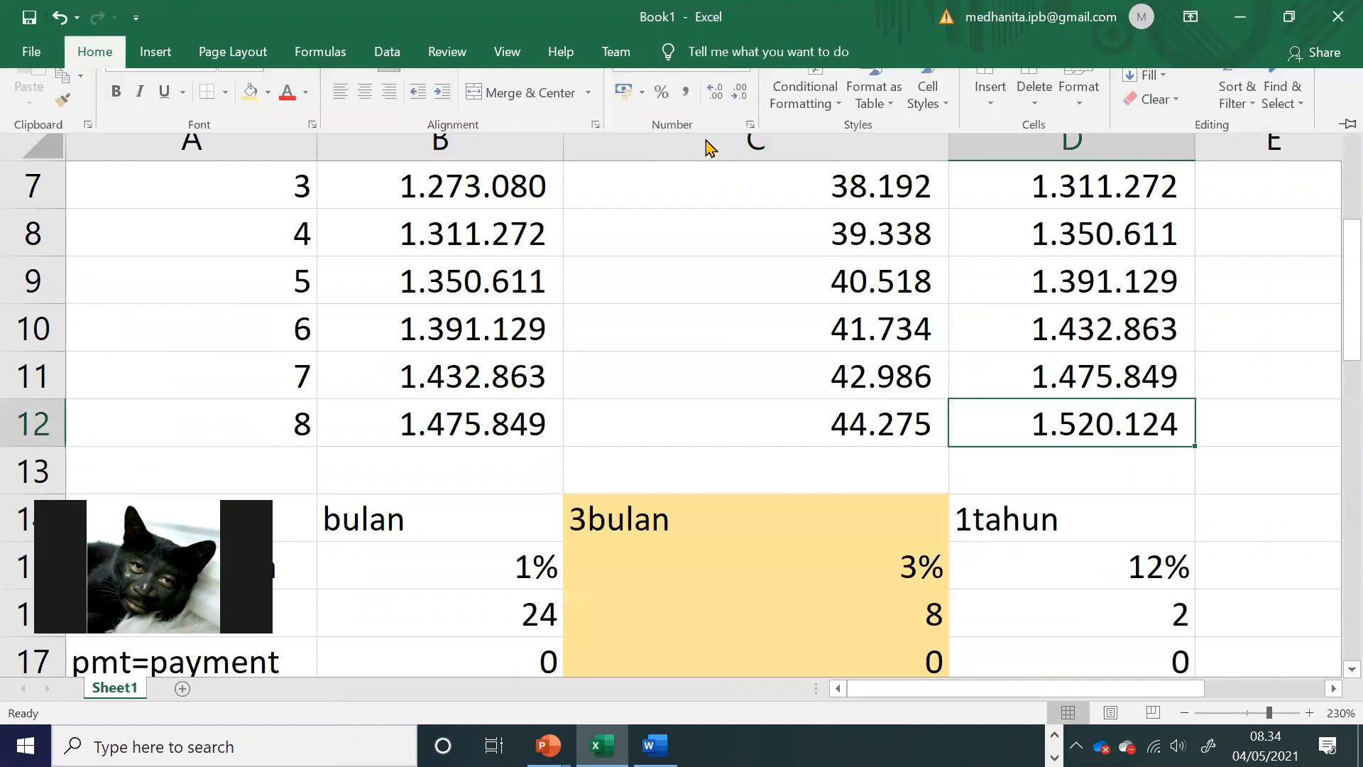
click(717, 136)
click(717, 136)
scroll(1034, 387, down, 2)
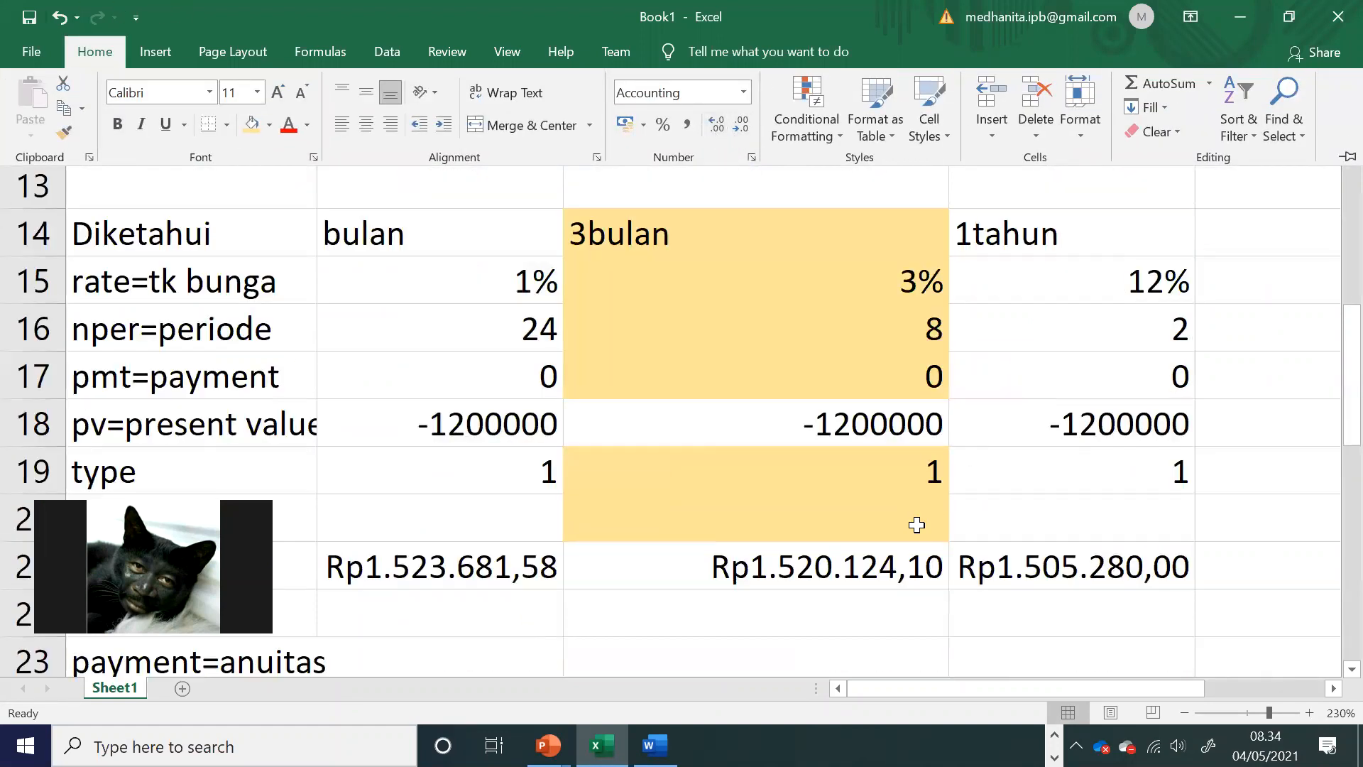
click(873, 564)
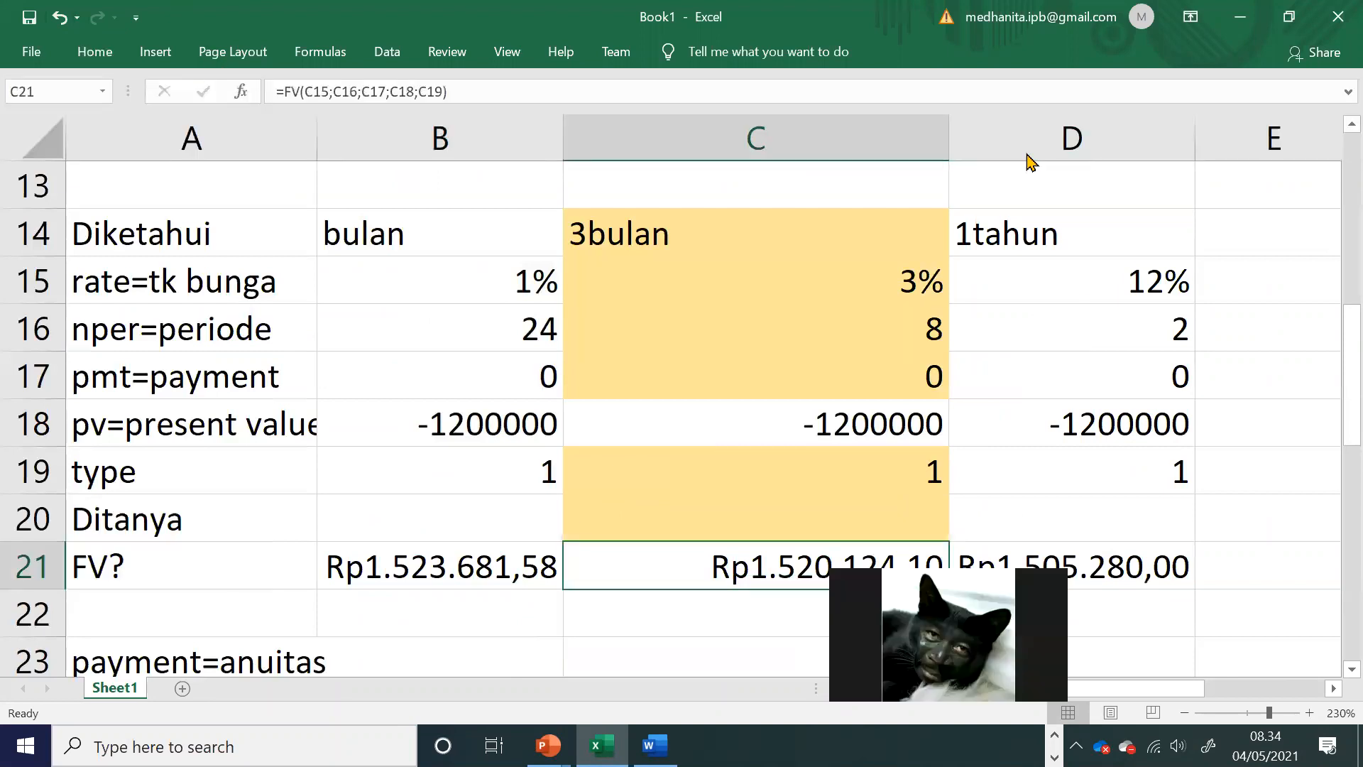
Step: Review the manual table's last row against the FV argument rows for the bulan and 3bulan columns
scroll(602, 314, up, 1)
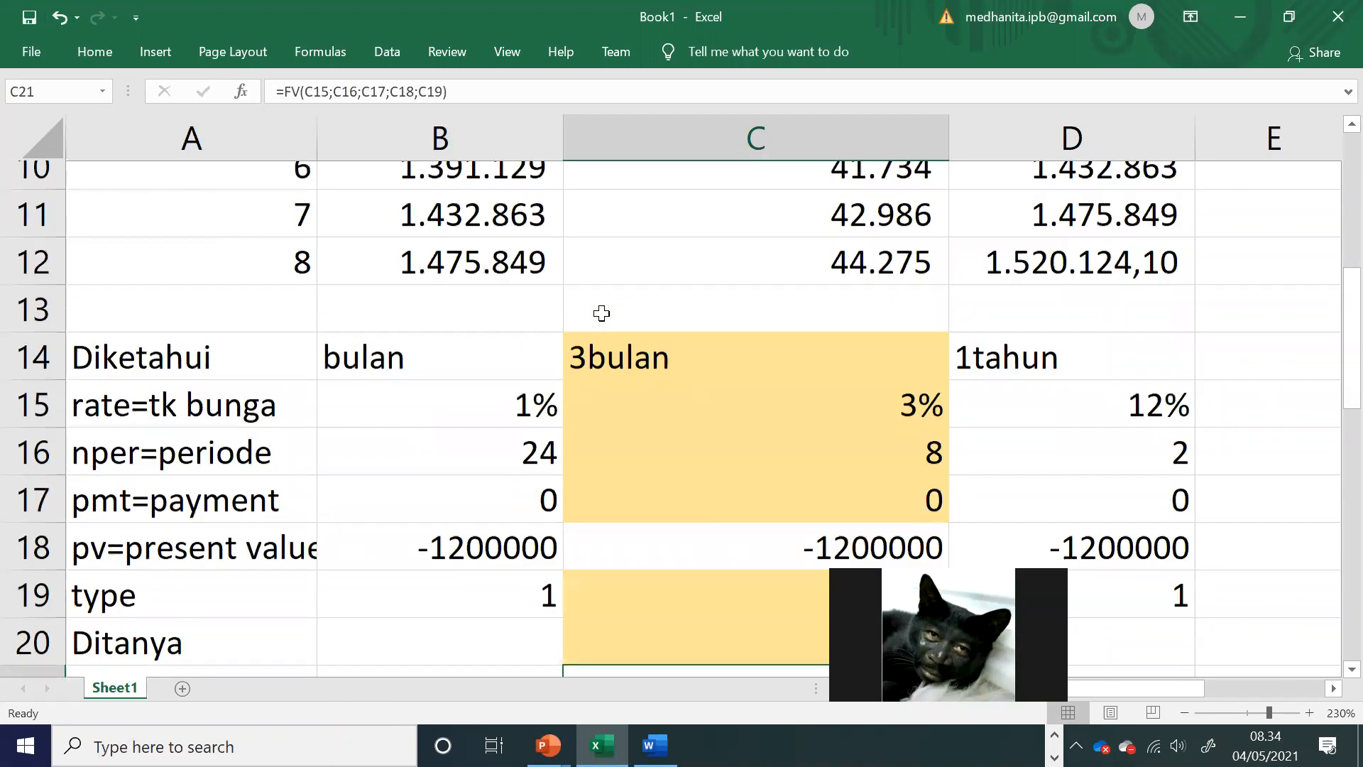
scroll(386, 310, down, 2)
drag(241, 234, 653, 337)
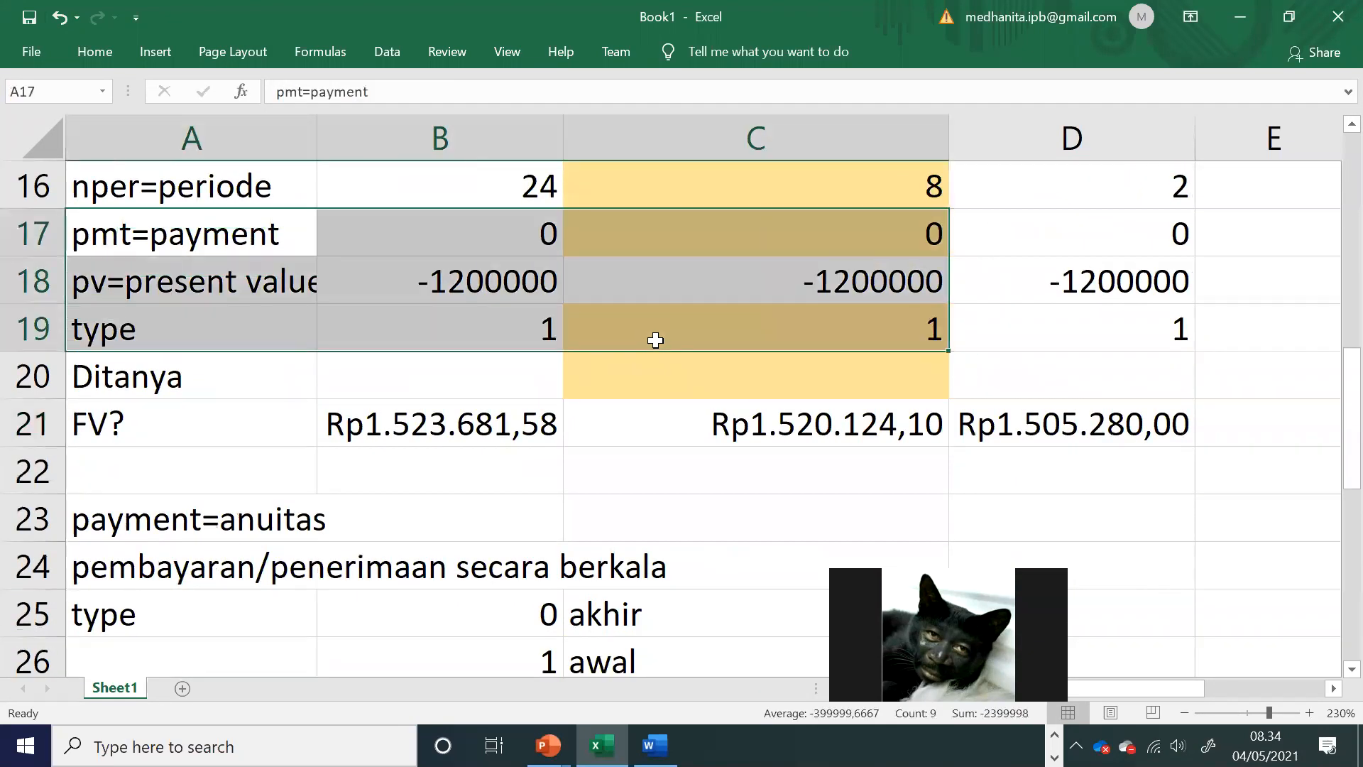
scroll(639, 341, up, 4)
drag(241, 193, 666, 377)
Step: Switch to the Word module and find the Latihan Soal exercises following the FV explanation
key(alt+Tab)
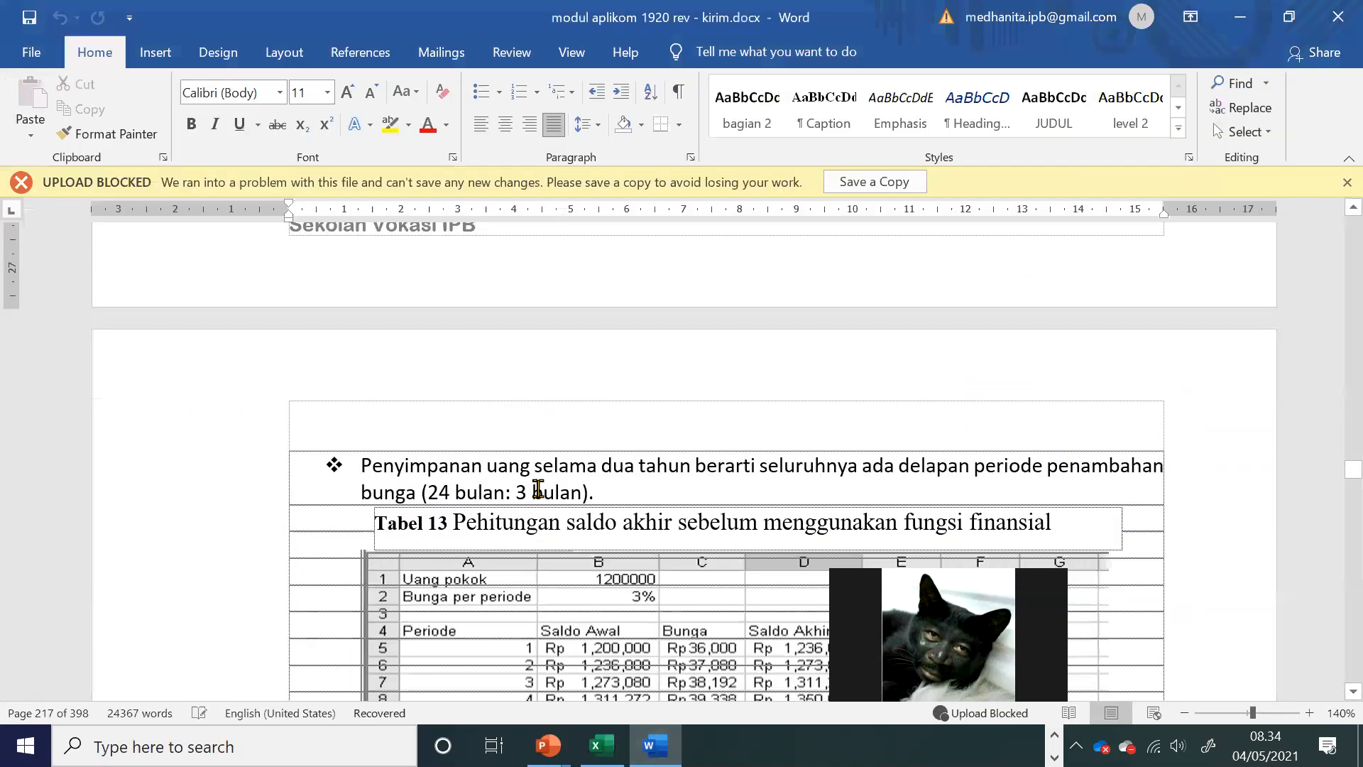
scroll(535, 480, down, 10)
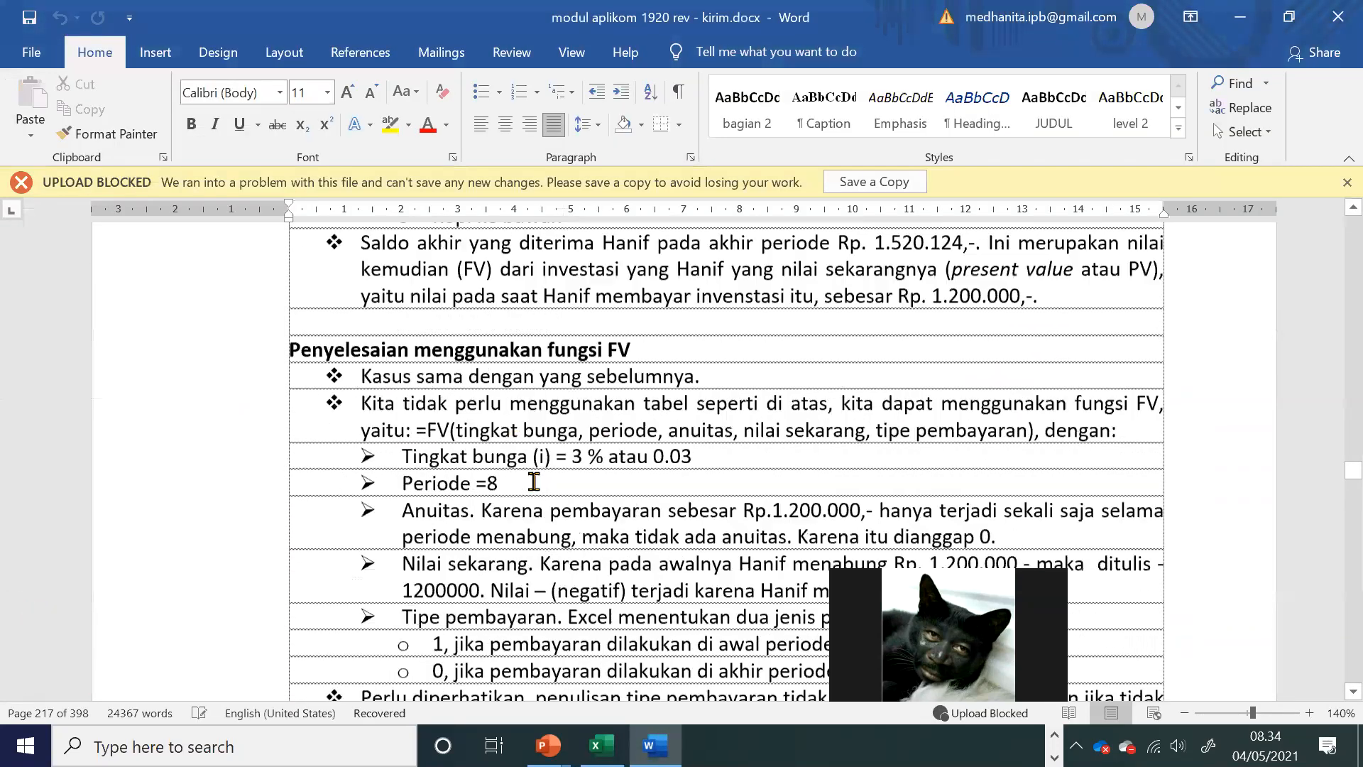
scroll(534, 482, down, 3)
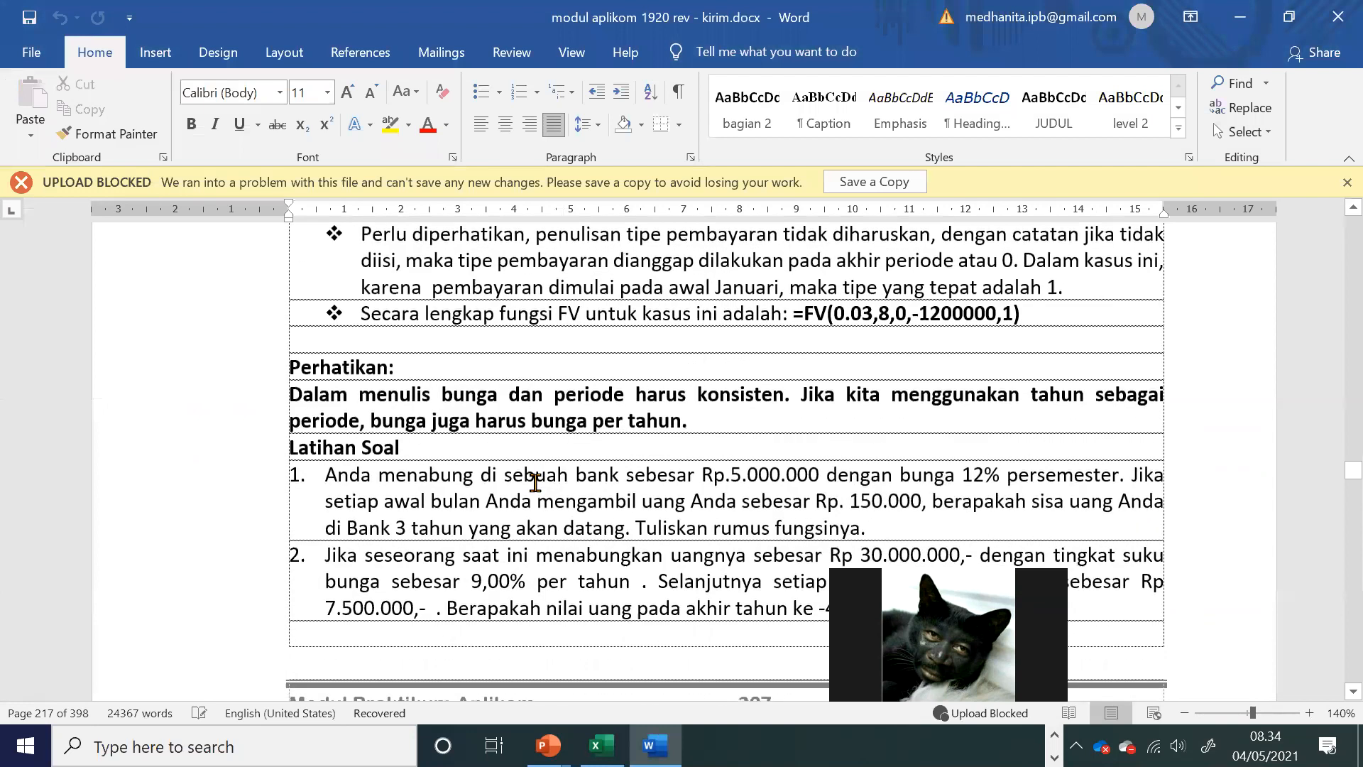
click(534, 481)
scroll(535, 483, down, 3)
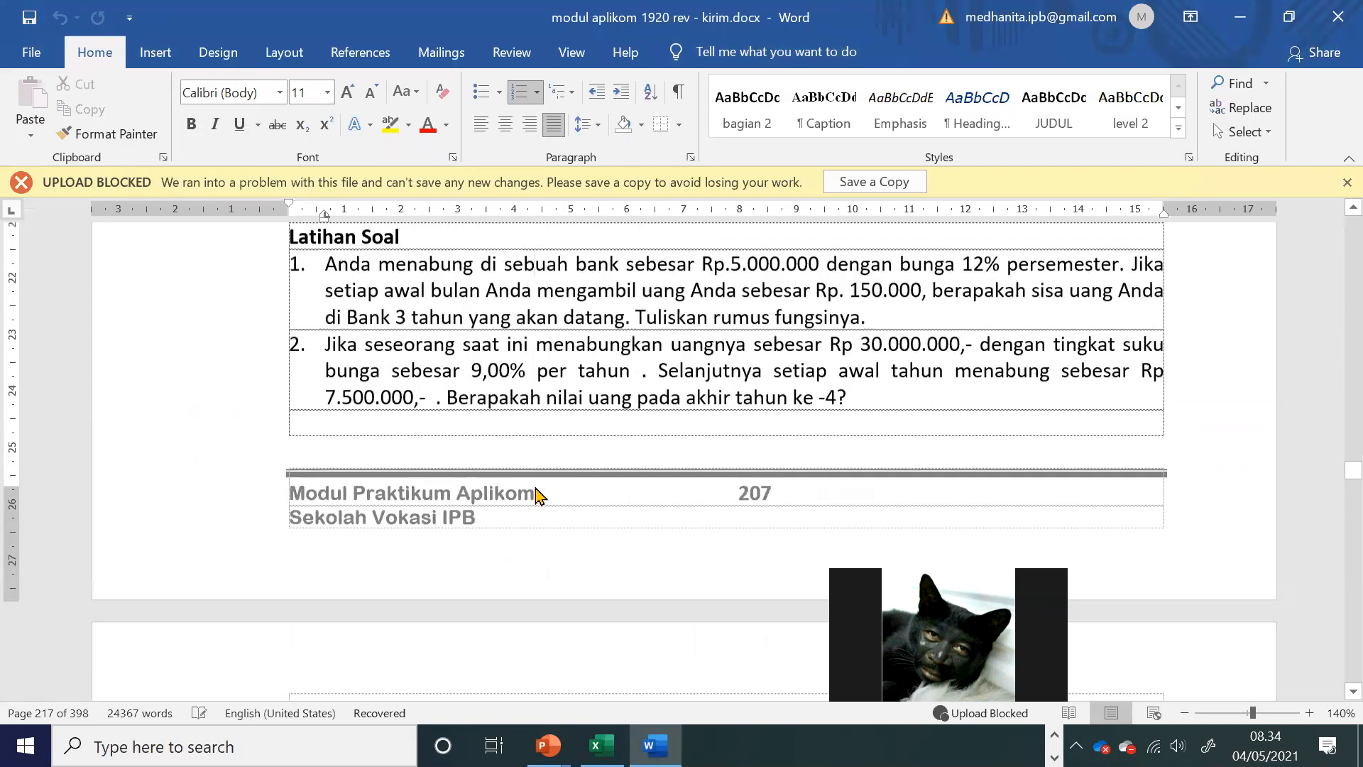
Step: Open Notepad and write list item 1 as "Soal" followed by the person's name
click(117, 746)
text(notepad)
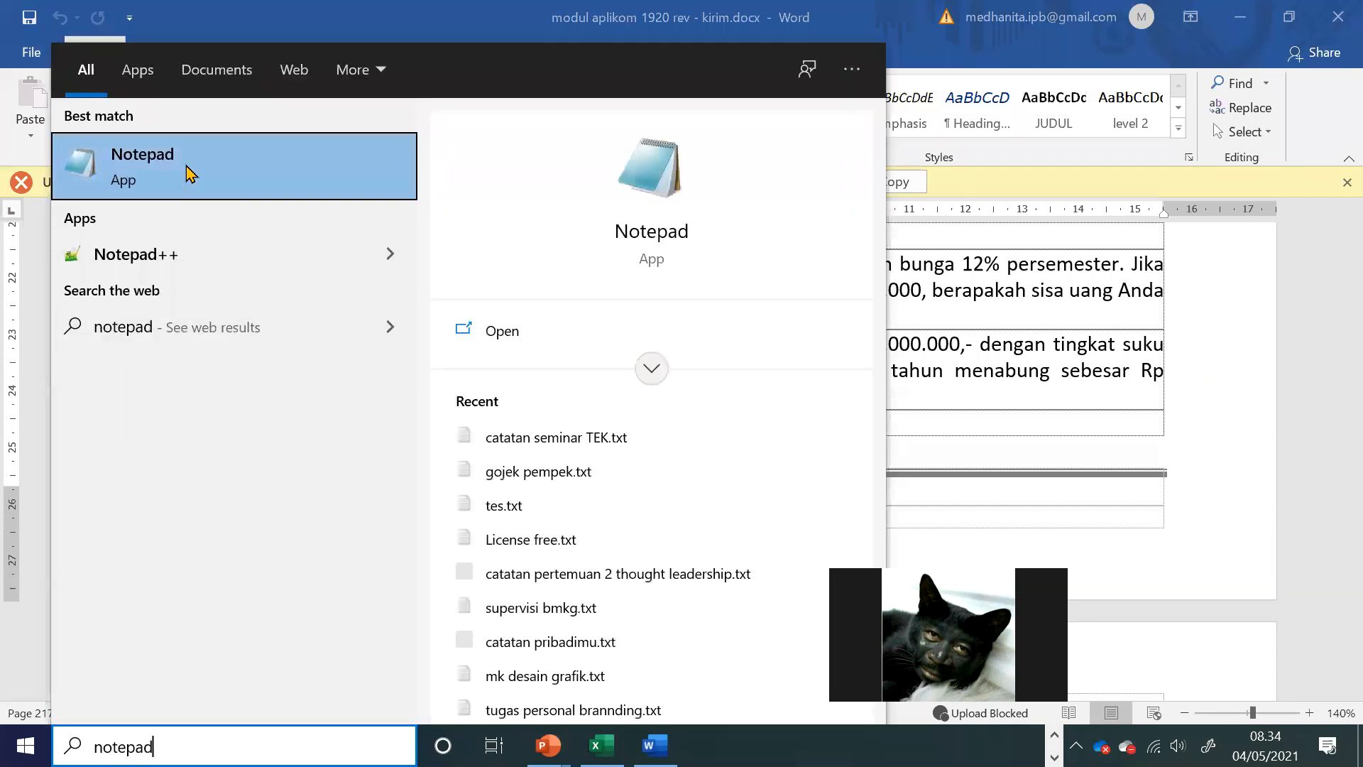
click(524, 237)
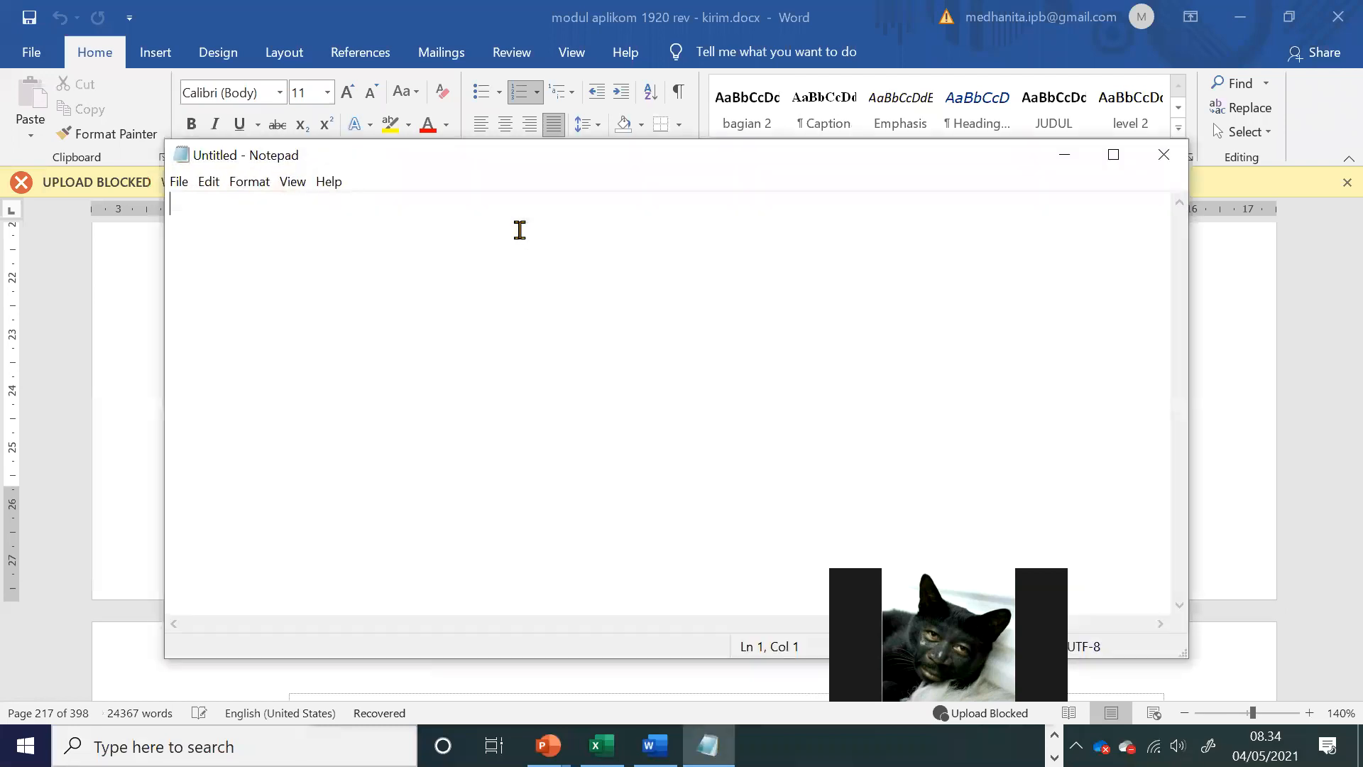
text(1.)
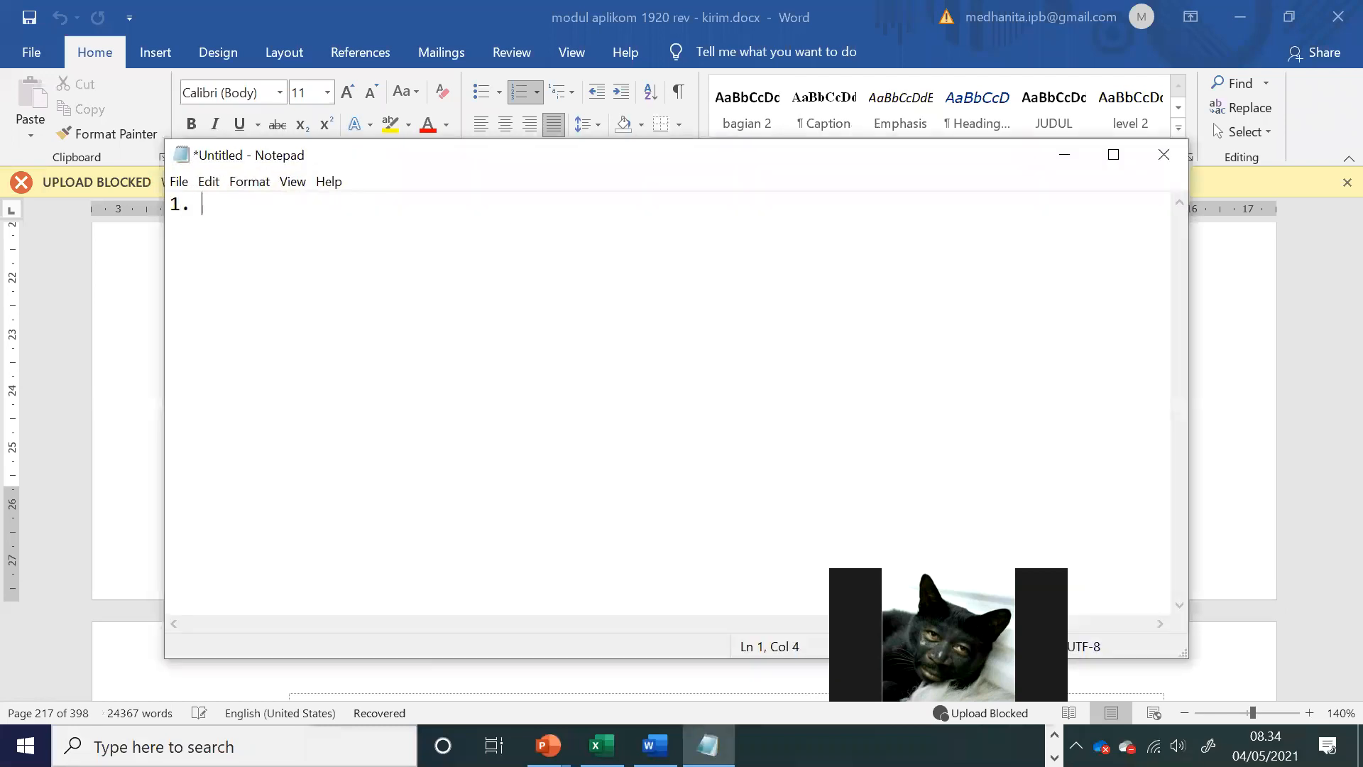
text( Soal Syahrul)
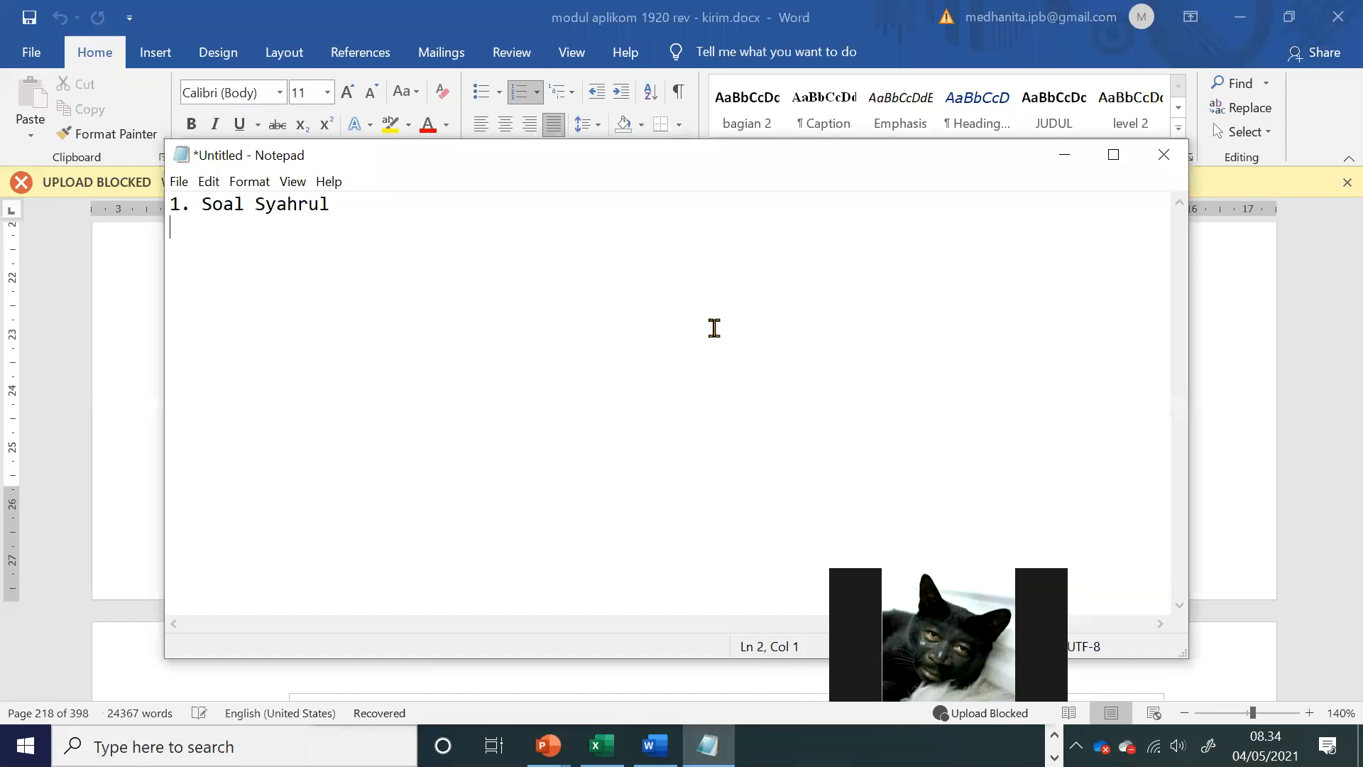
Step: Switch to the Excel workbook and rename Sheet1 as FV
click(602, 746)
click(584, 611)
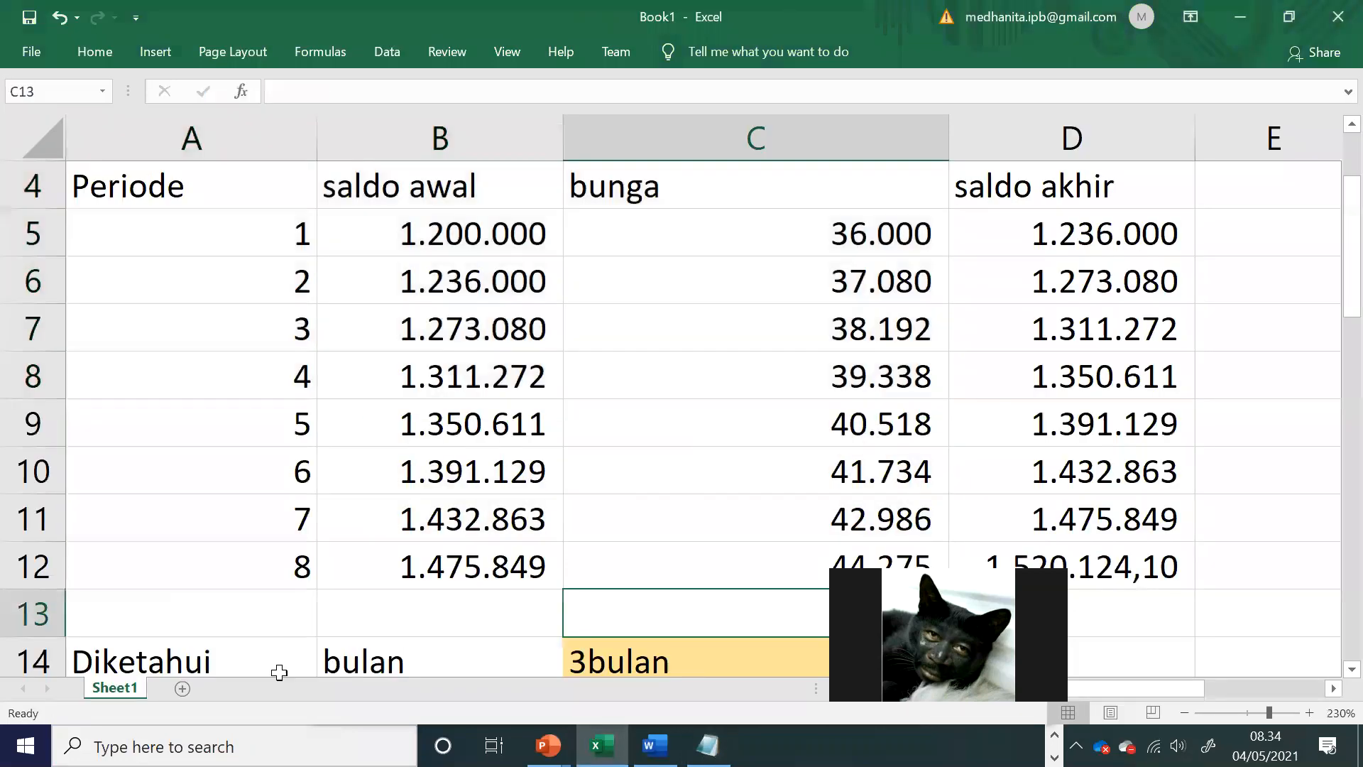
right_click(132, 686)
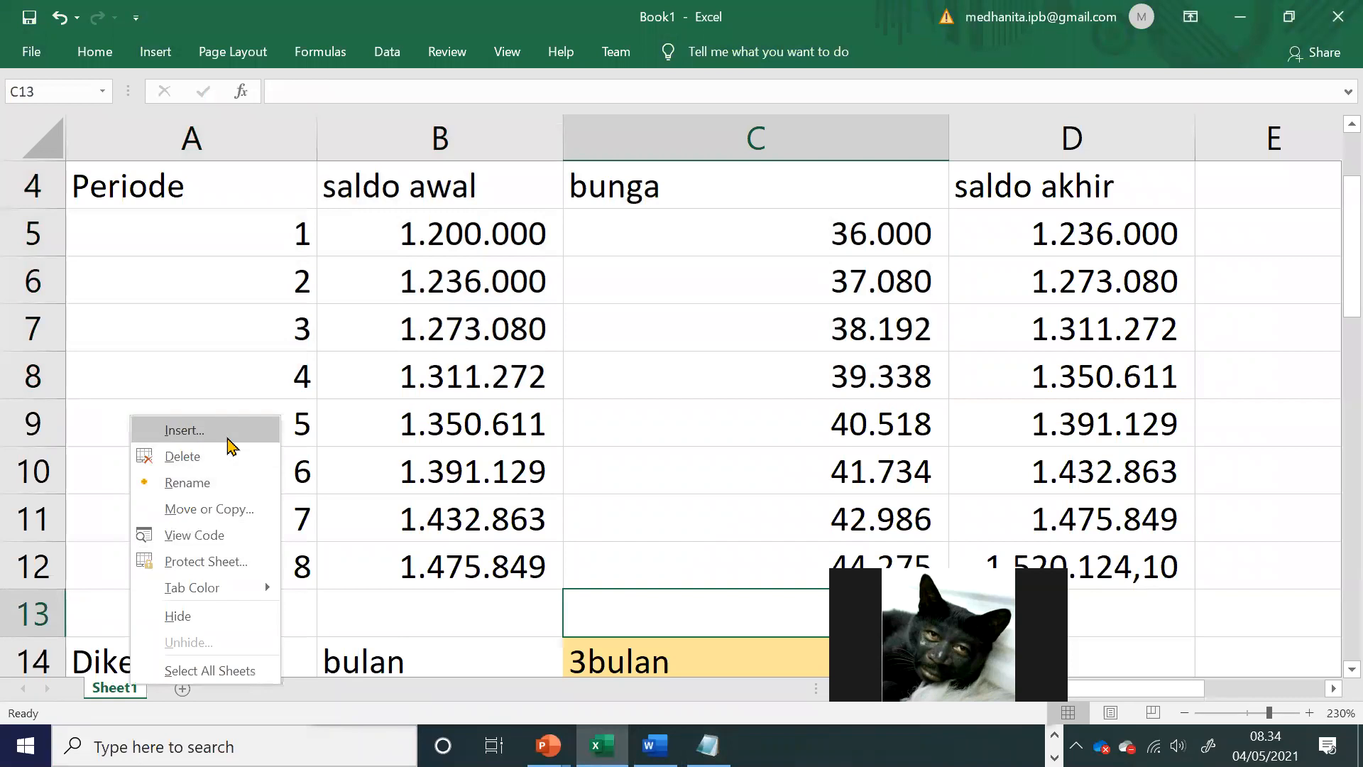
click(400, 524)
double_click(130, 685)
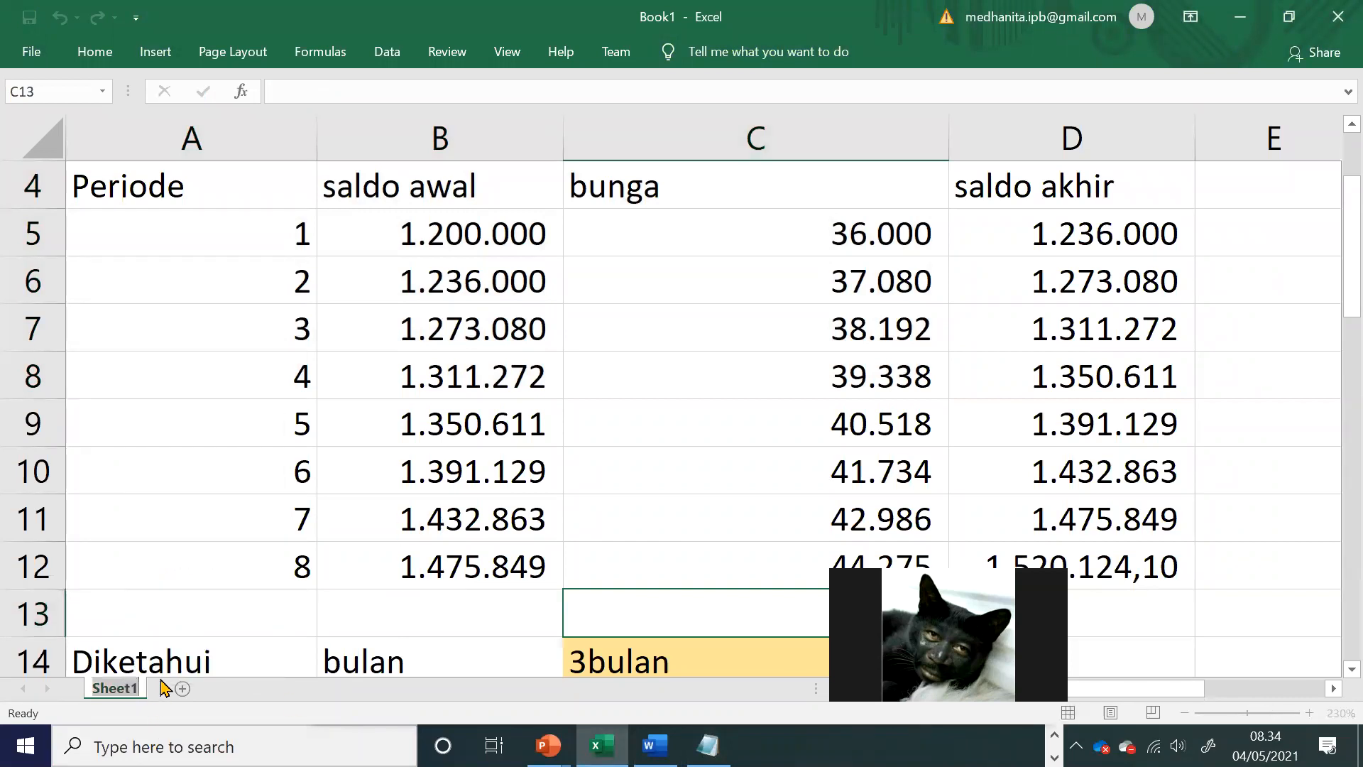
text(FV)
key(Return)
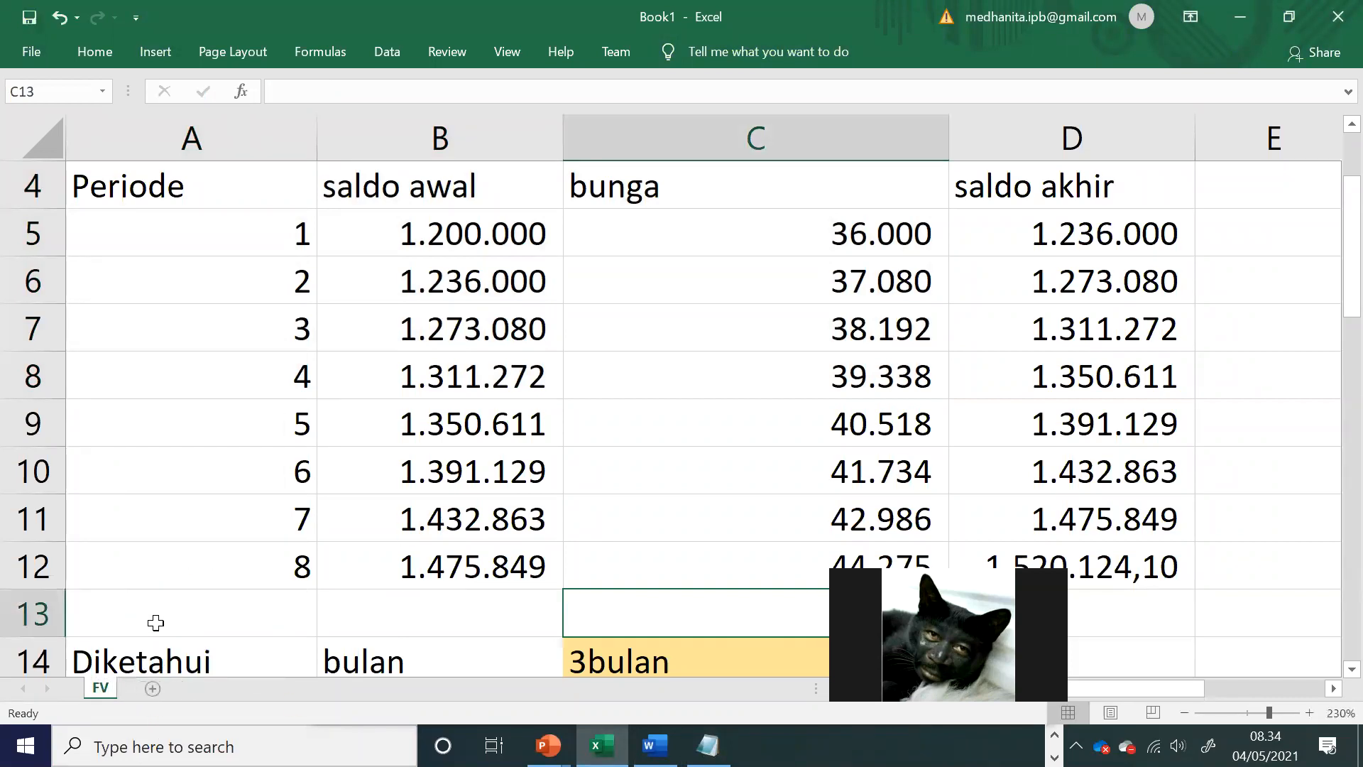
Step: Enter the heading Diketahui in A39, beneath the kakek, nenek and adik rows
scroll(152, 619, down, 1)
scroll(155, 612, down, 9)
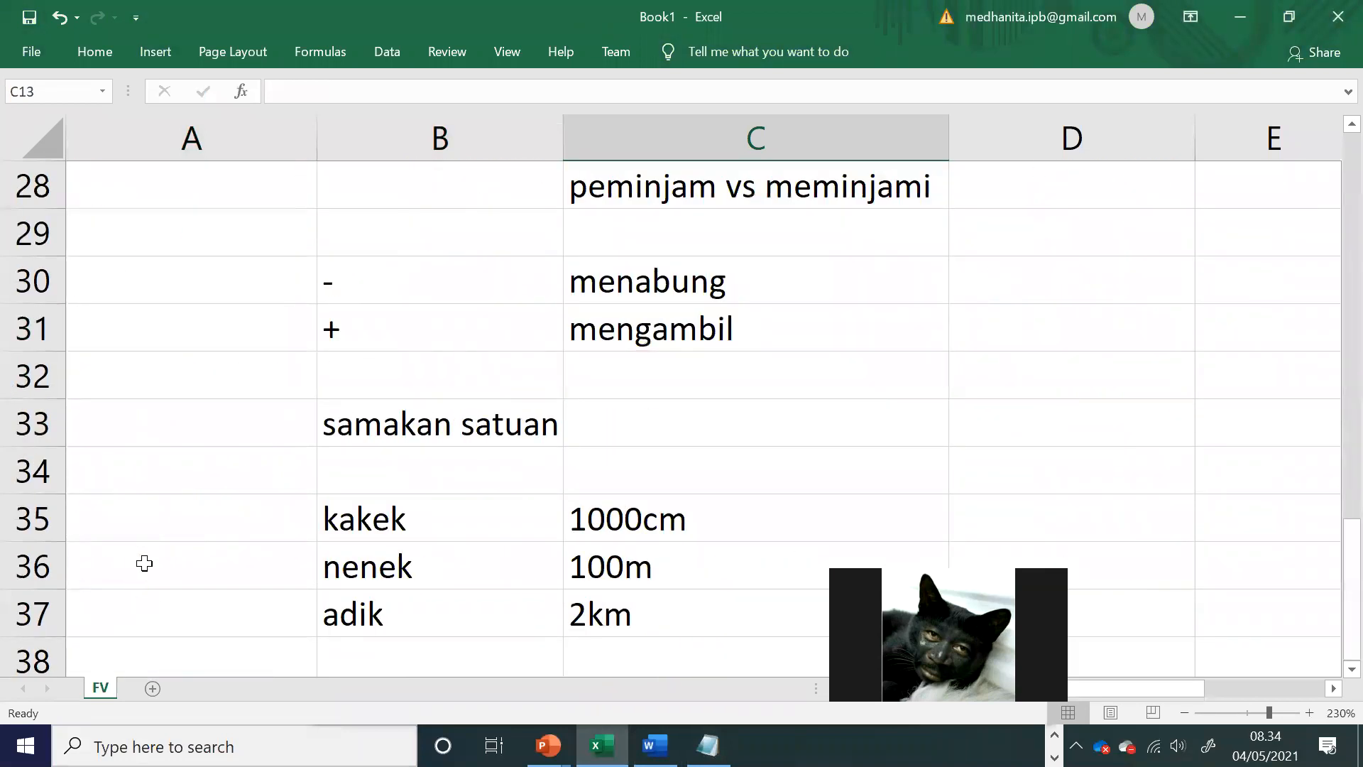
click(109, 429)
text(Diketahui)
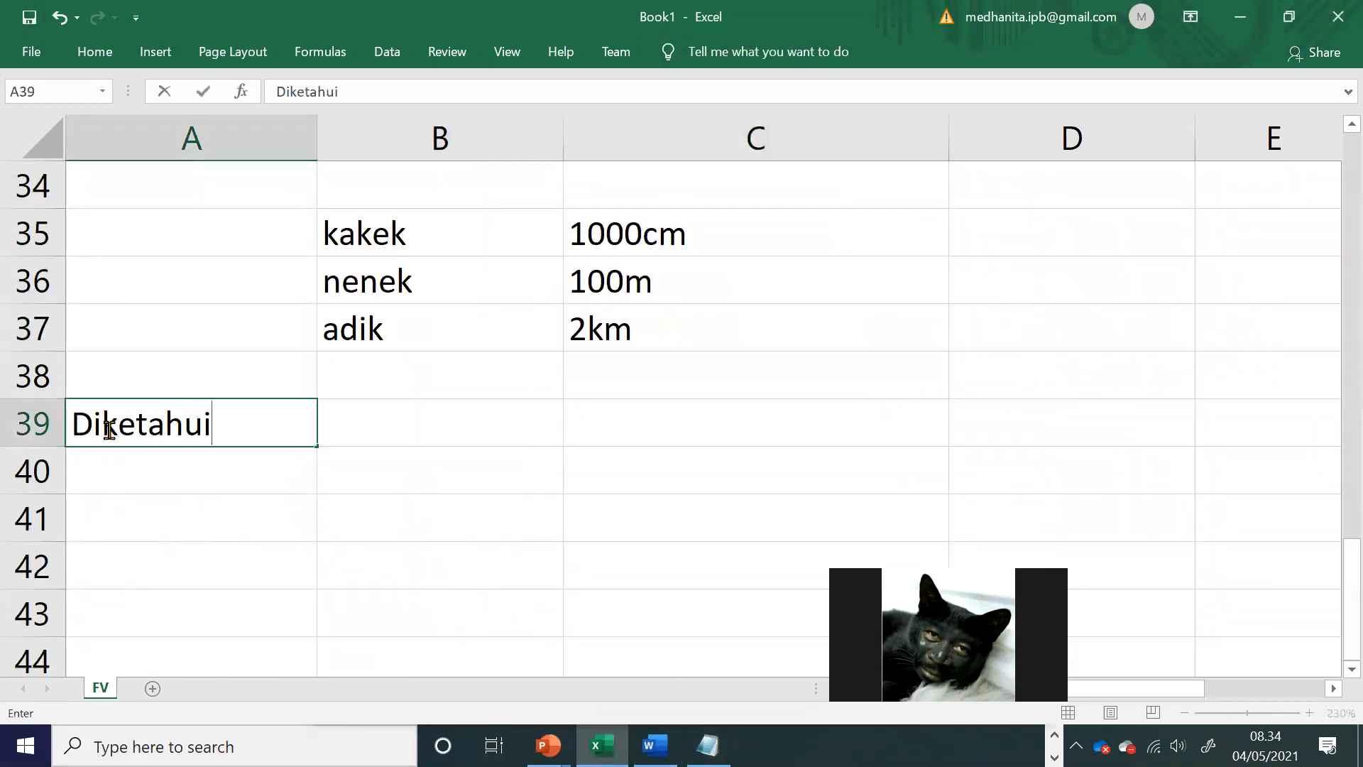
click(397, 529)
Step: Copy the FV labels from A15:A21 and paste them under the Diketahui heading, starting at A40
scroll(398, 539, up, 5)
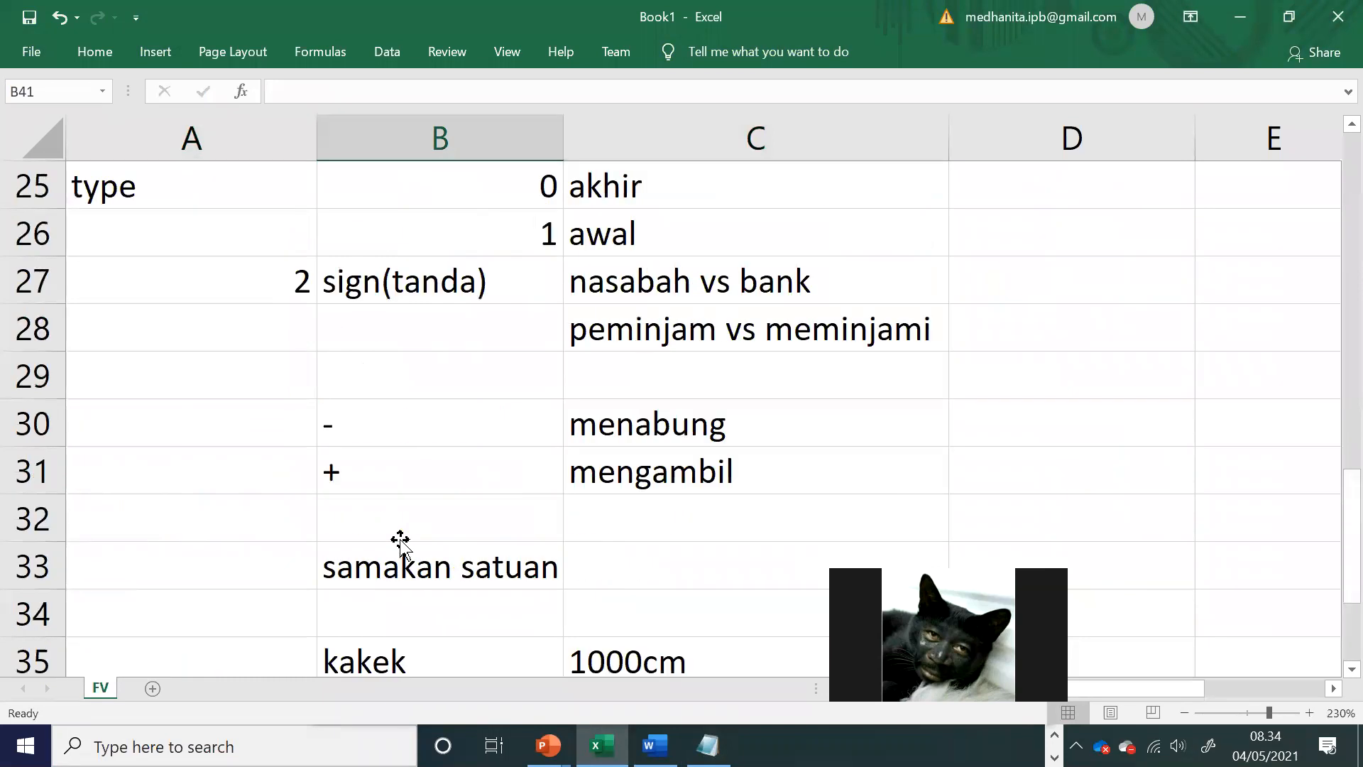
scroll(235, 341, up, 2)
drag(232, 287, 213, 551)
key(ctrl+c)
scroll(211, 546, down, 4)
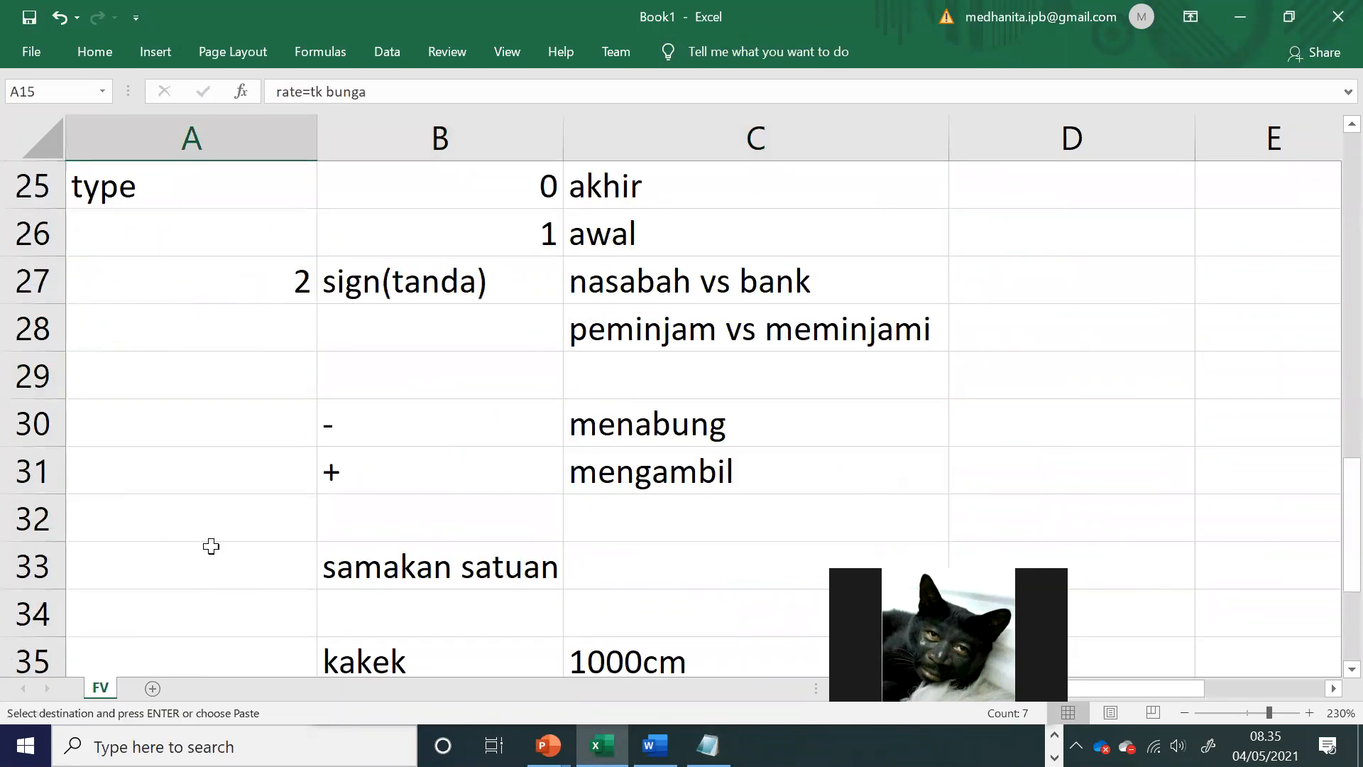
scroll(210, 546, down, 3)
scroll(207, 545, up, 1)
click(179, 478)
key(ctrl+v)
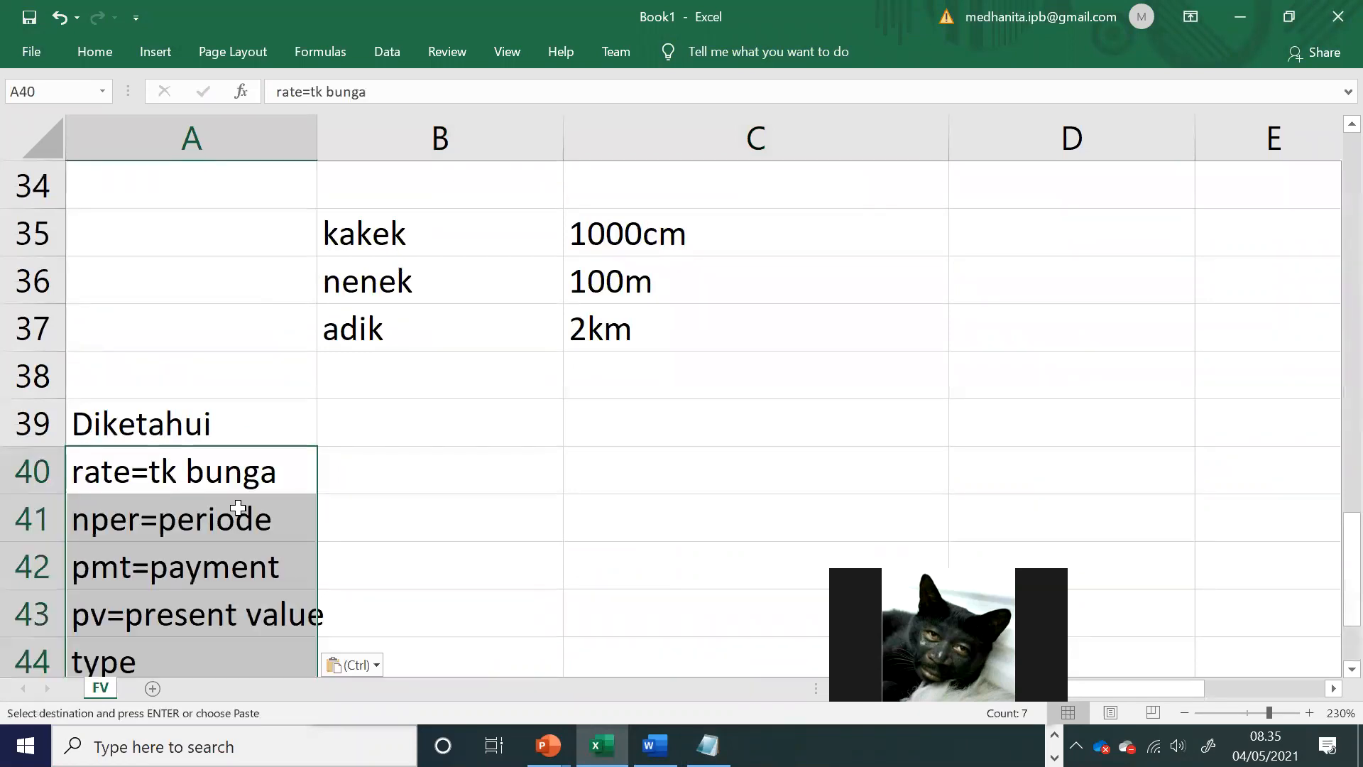
click(520, 518)
Step: Switch to the Word module, review the FV solution section and highlight Latihan Soal exercise 1
key(alt+Tab)
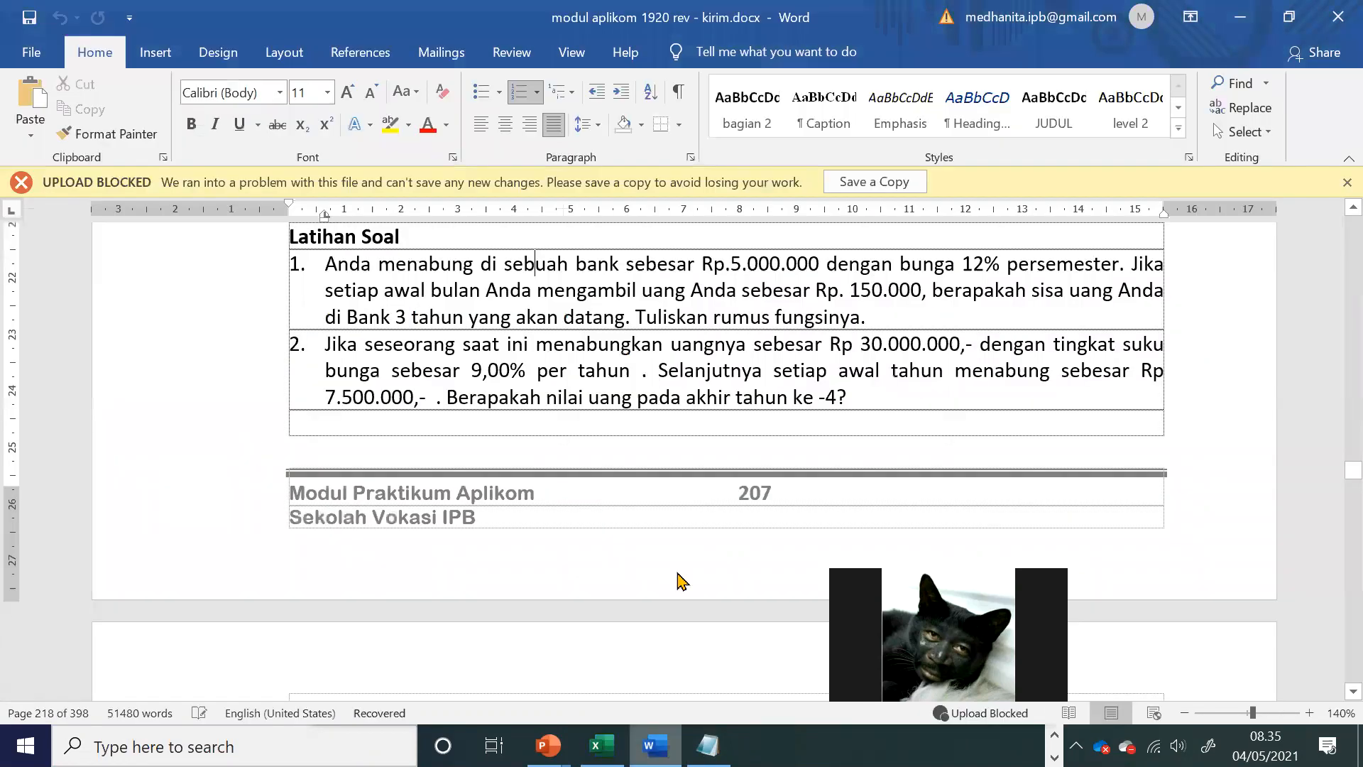
scroll(615, 323, up, 15)
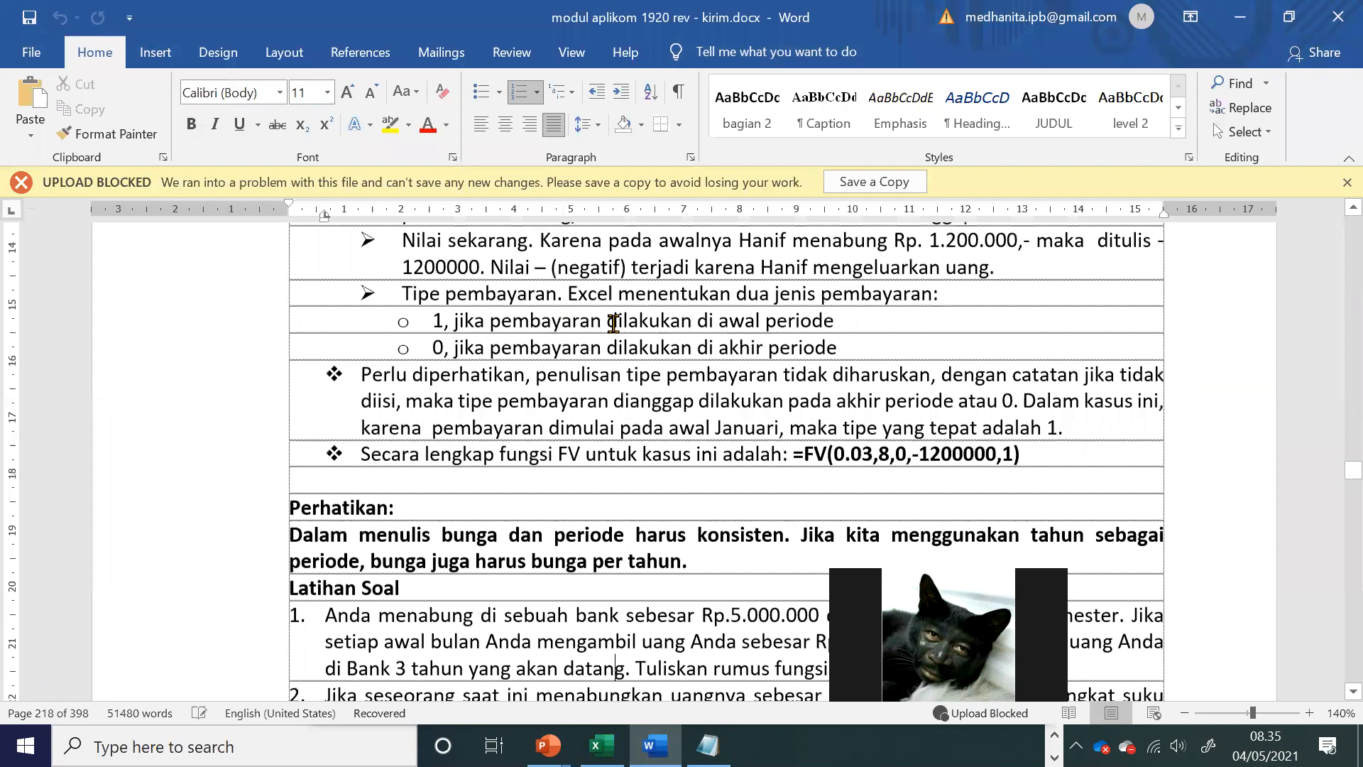
scroll(548, 483, up, 5)
scroll(543, 481, down, 5)
drag(522, 477, 722, 633)
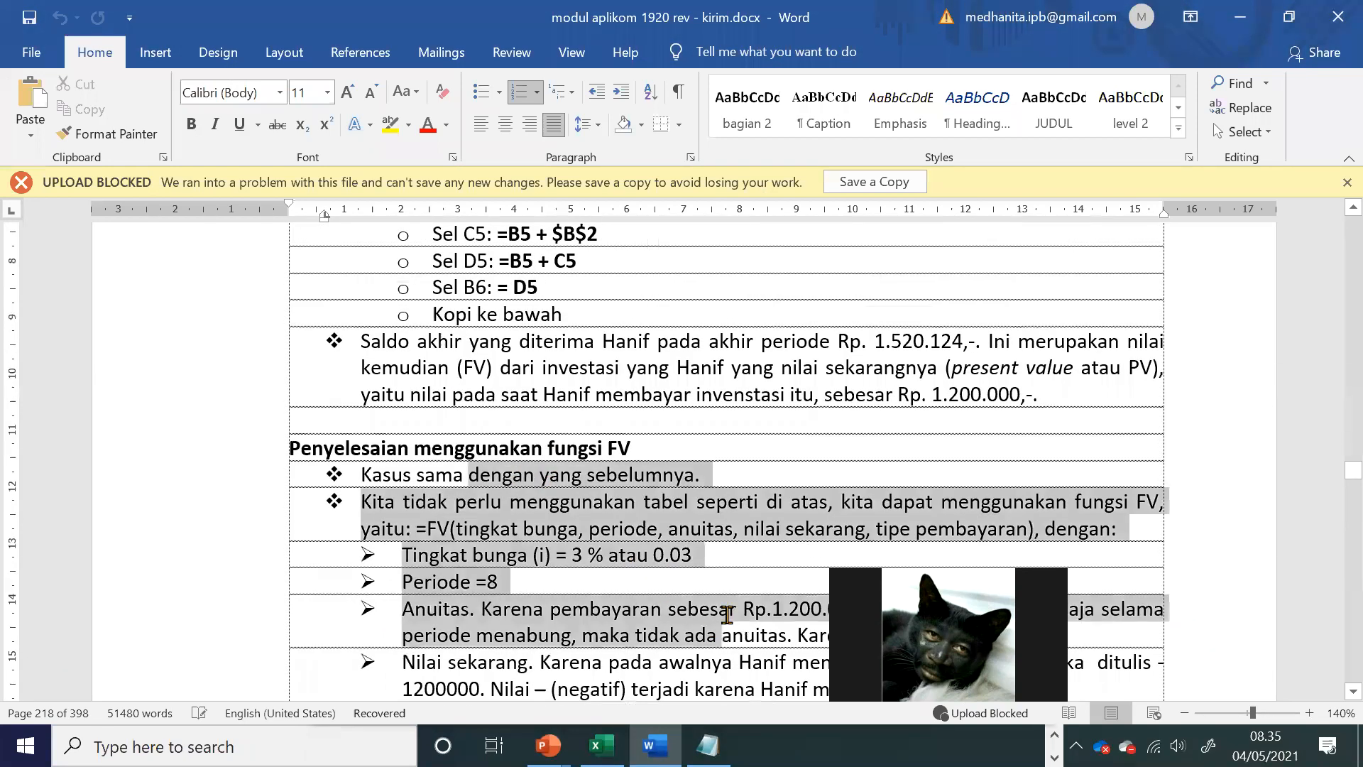
scroll(625, 426, down, 3)
scroll(620, 418, down, 5)
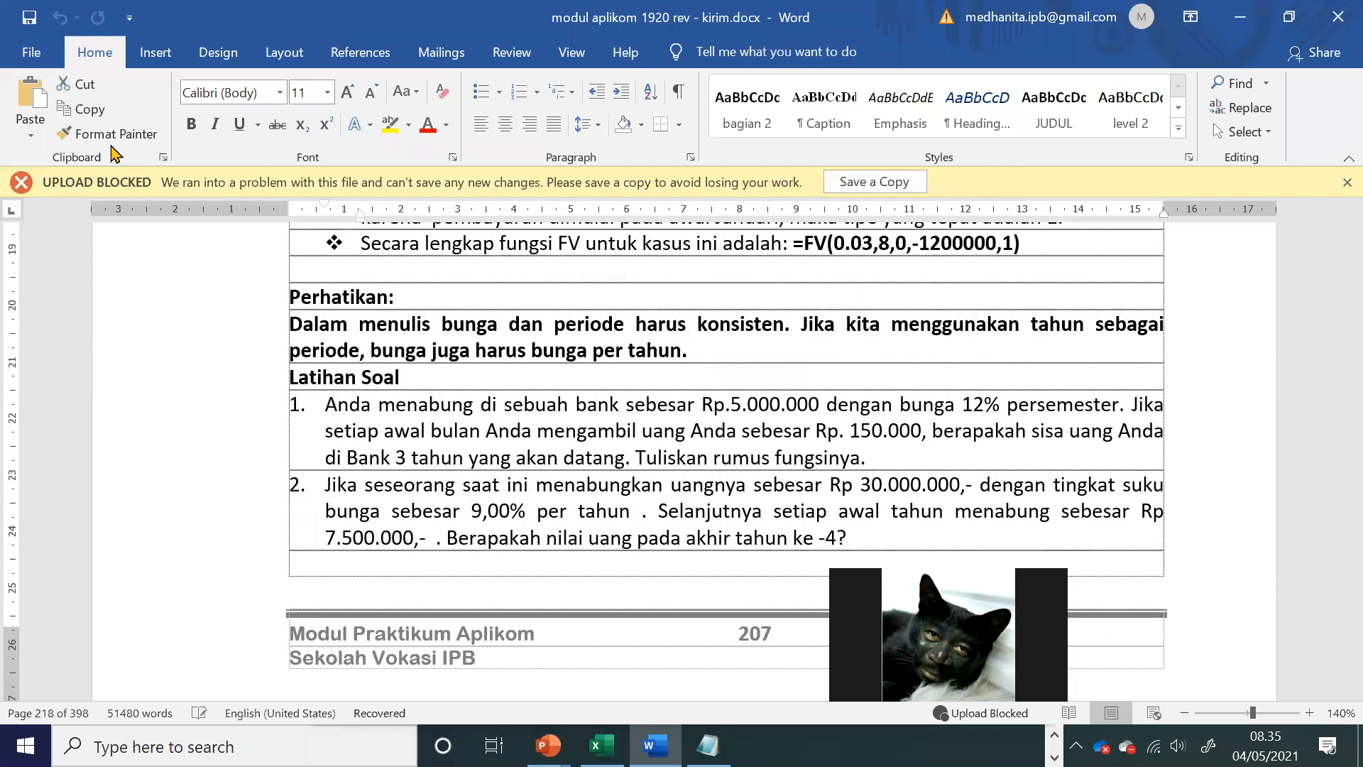
click(608, 511)
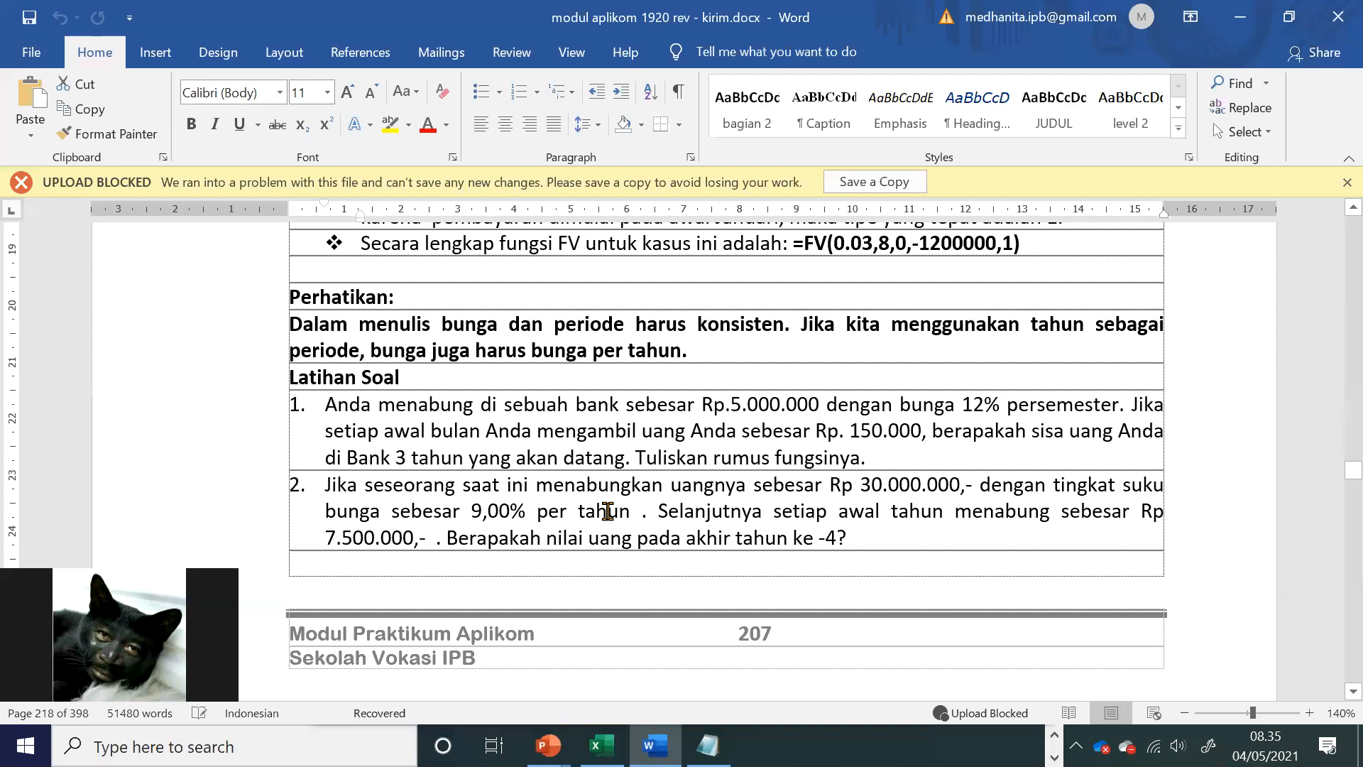
drag(324, 404, 876, 456)
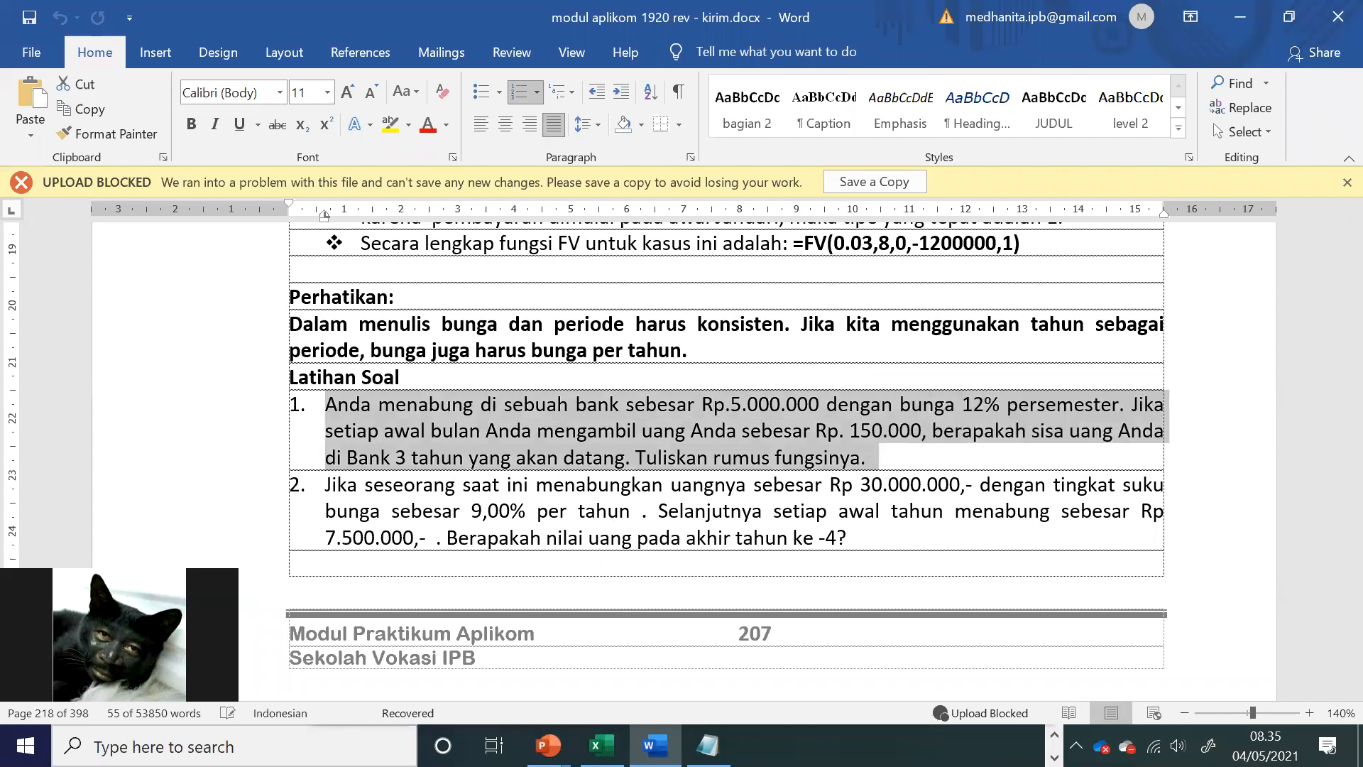
Step: Add "2. Hal 207 no 1" and "3. Hal 207 no 2 --> sendiri" to the Notepad list
click(708, 745)
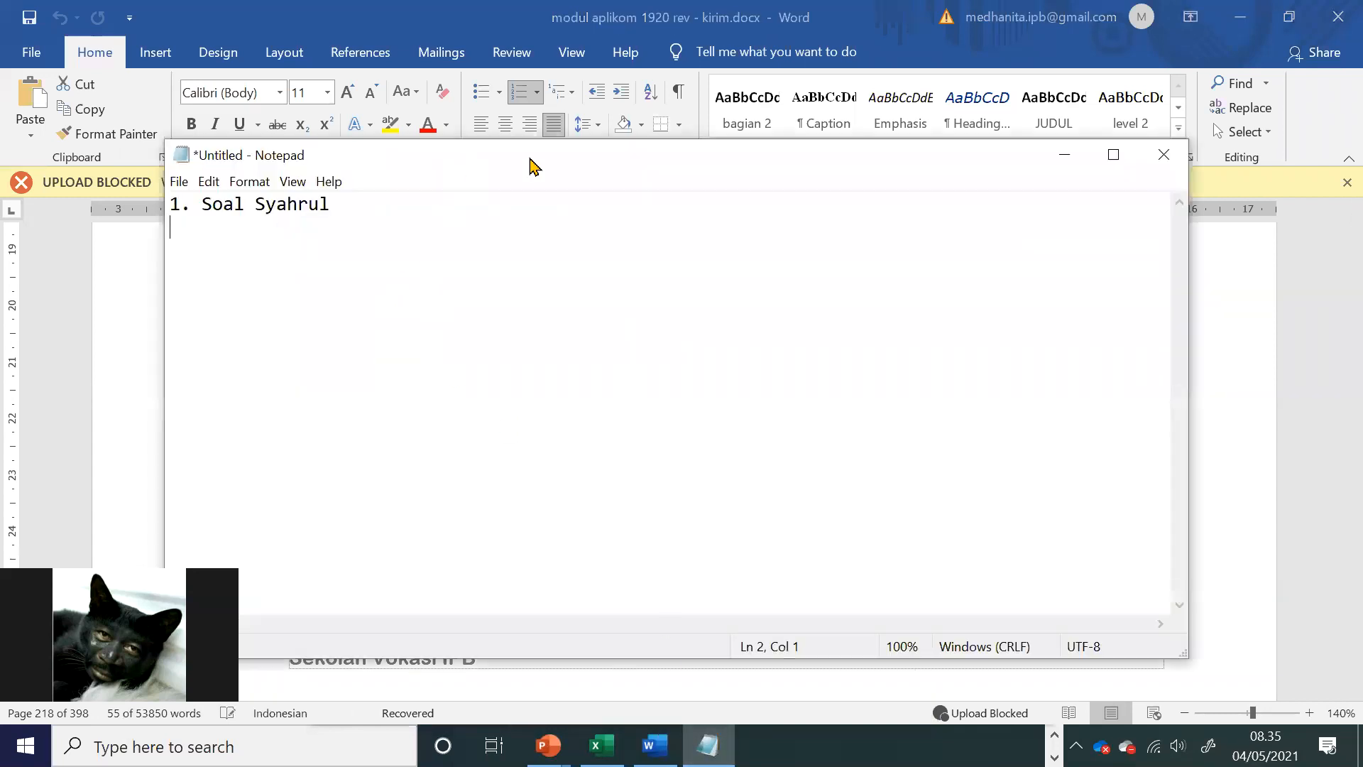
drag(530, 164, 605, 174)
text(. Hal 201 no 1)
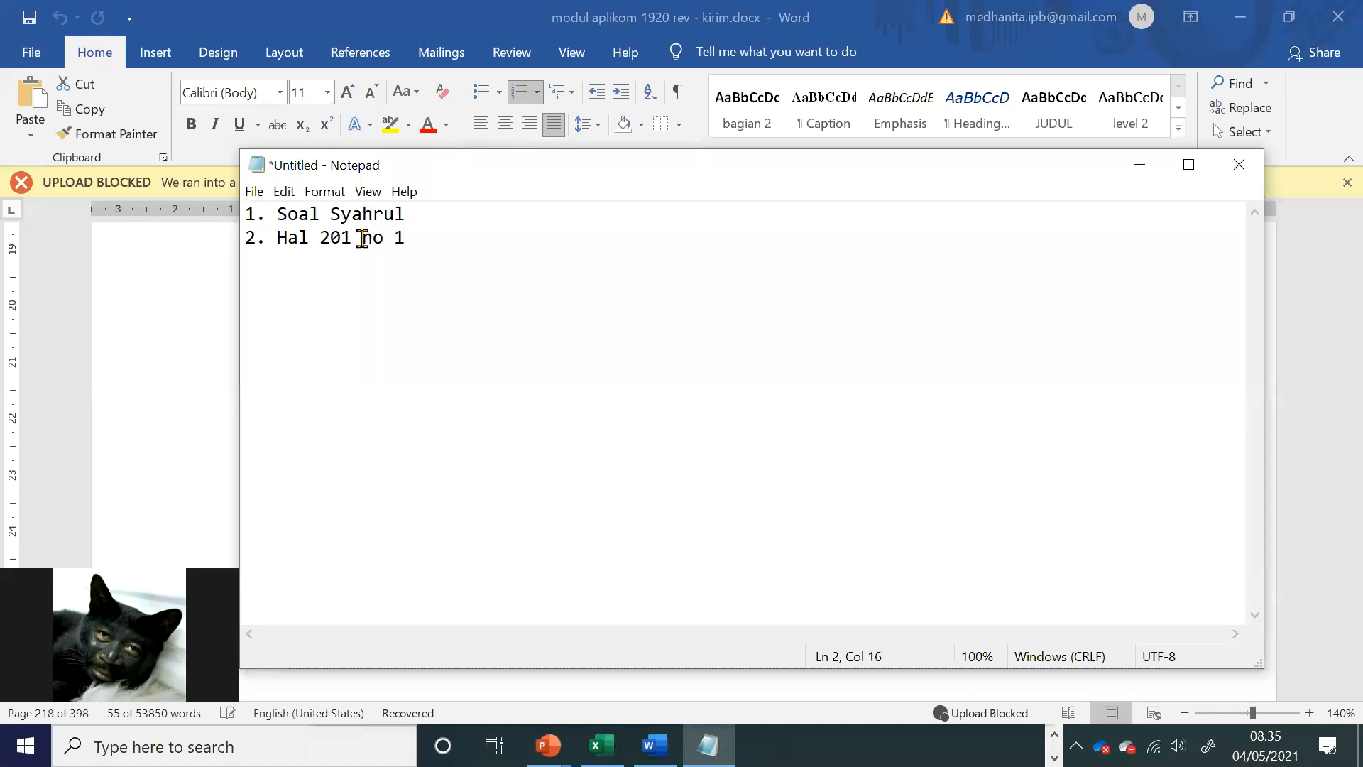
click(352, 238)
key(BackSpace)
text(7)
key(Return)
text(3. Hal 207 no 2)
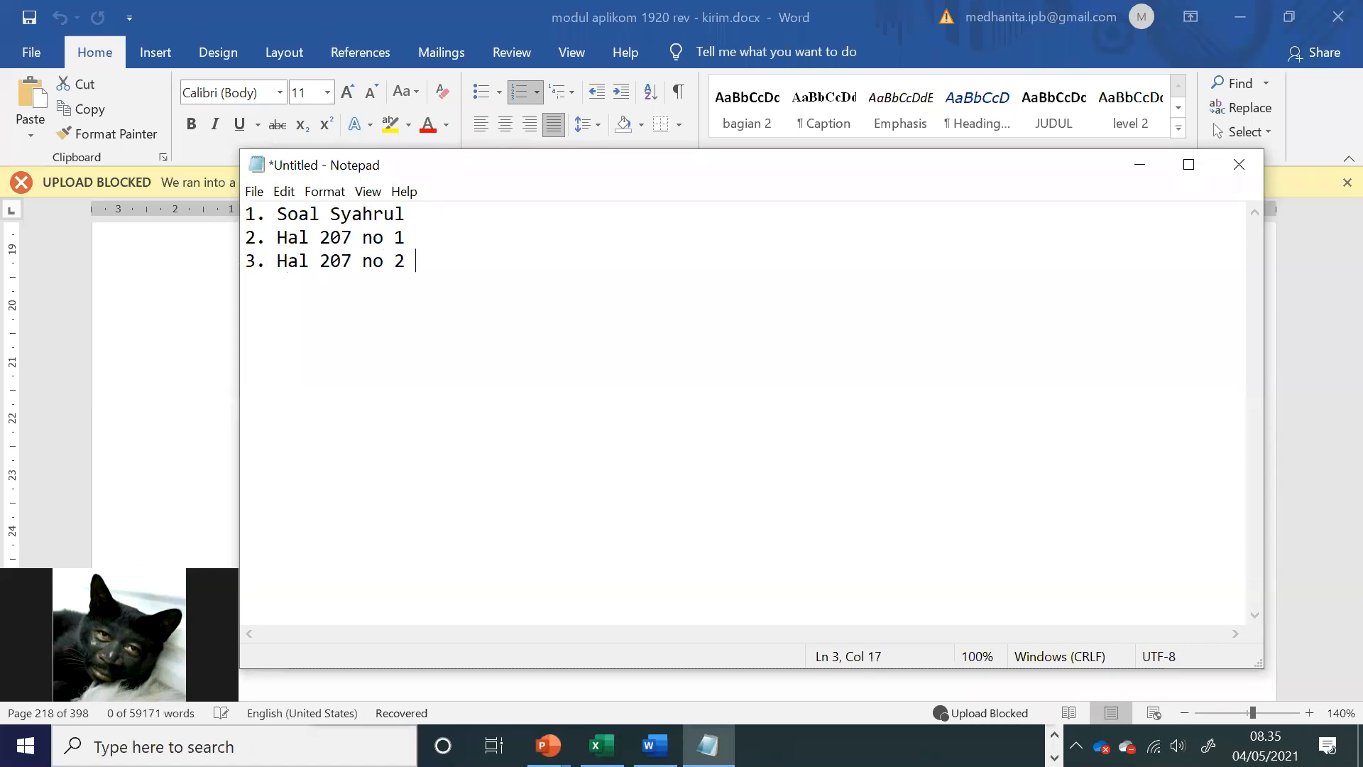
text( --> sendiri)
Step: Switch to the Word module and examine the deposit, interest, monthly withdrawal and duration given in Latihan Soal exercise 1
click(1299, 437)
click(490, 462)
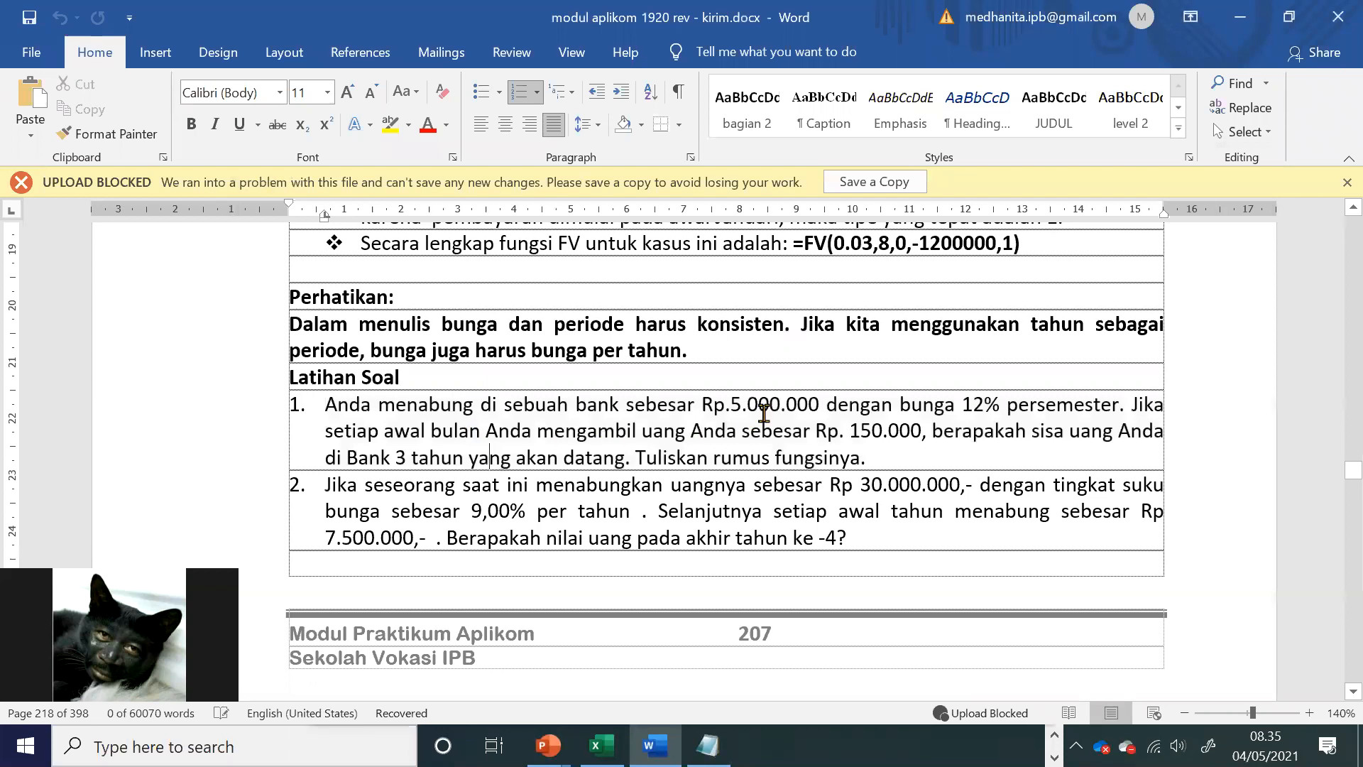
drag(749, 407, 826, 408)
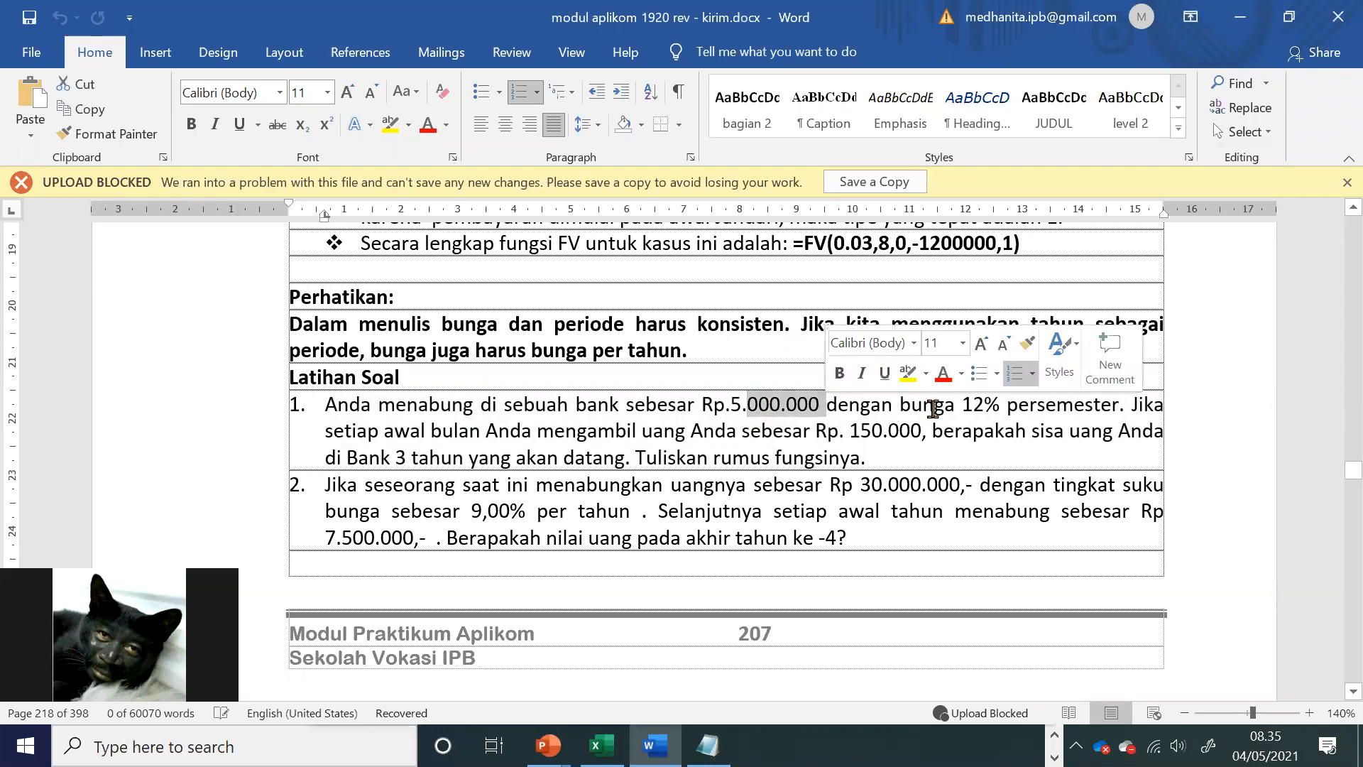
drag(985, 407, 1072, 416)
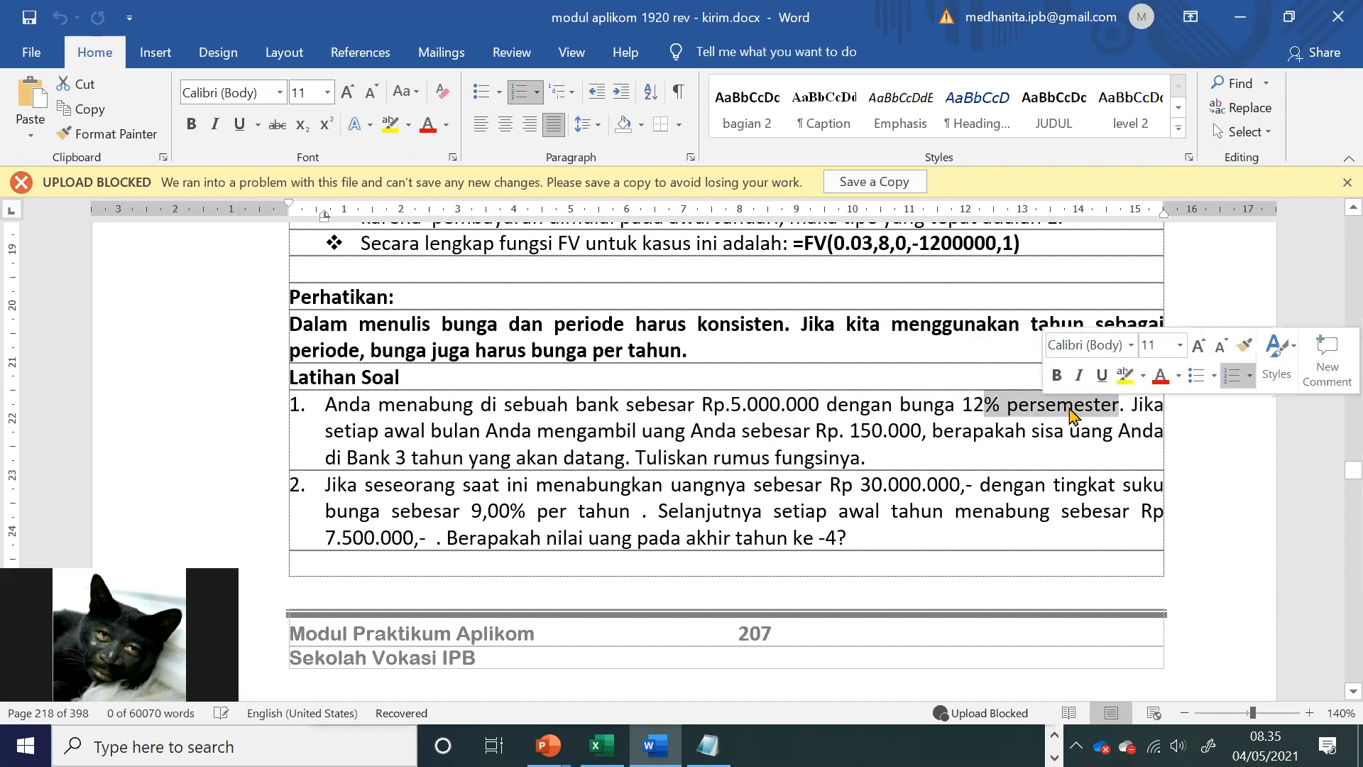
drag(426, 430, 485, 433)
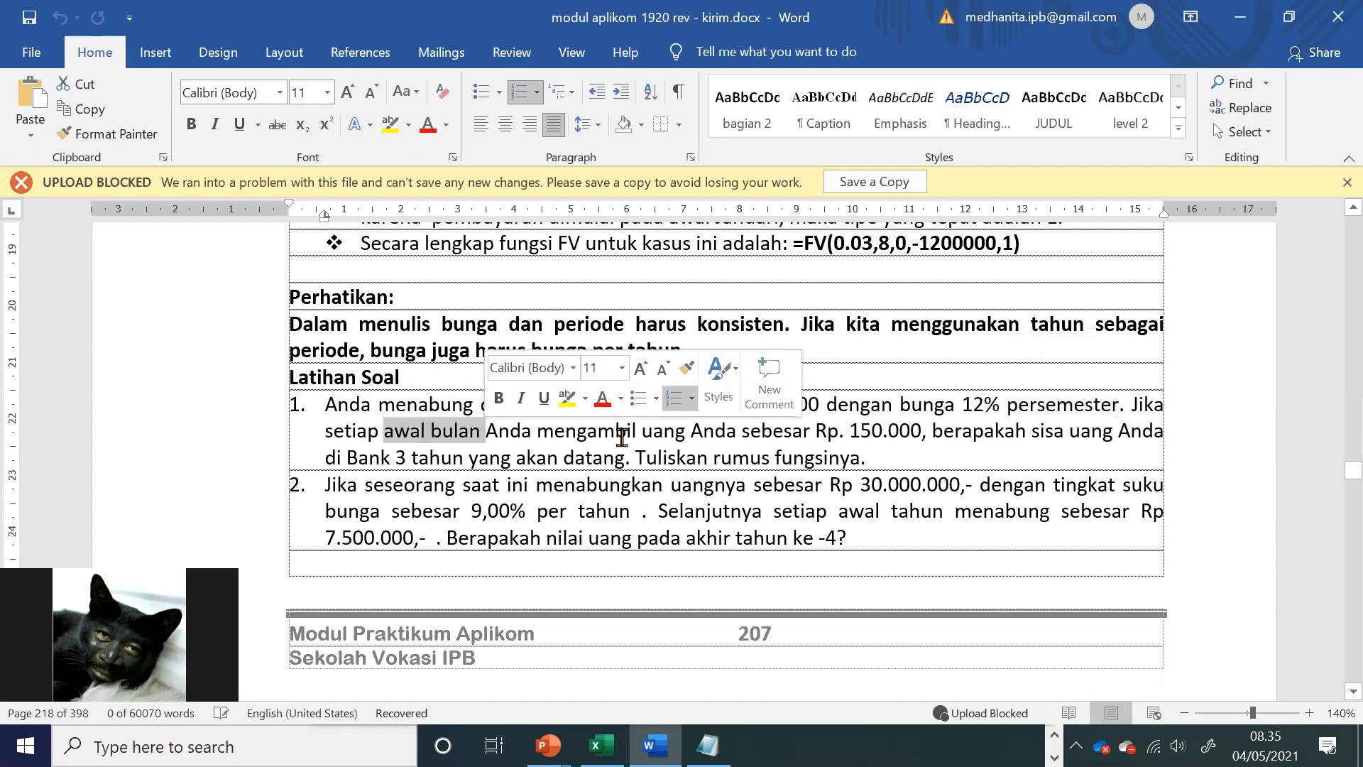
click(621, 436)
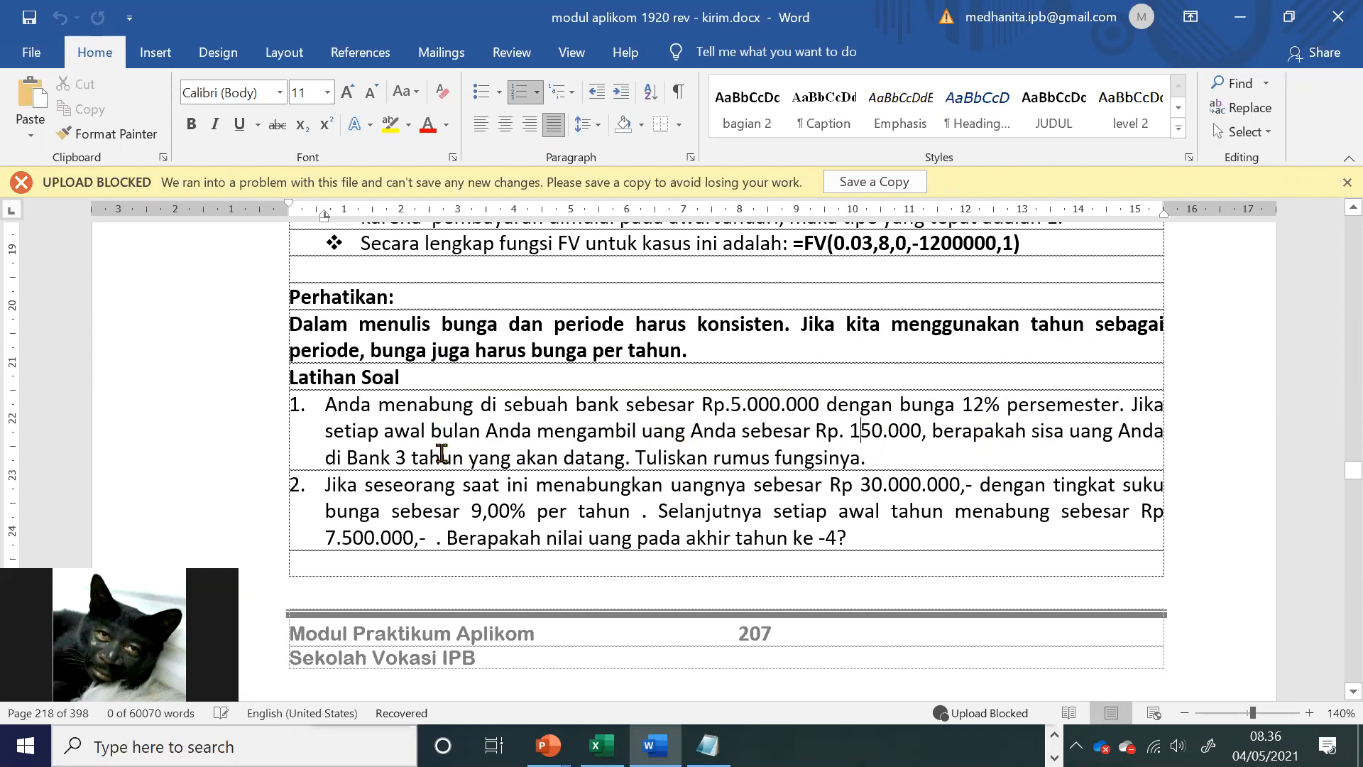
drag(396, 456, 675, 462)
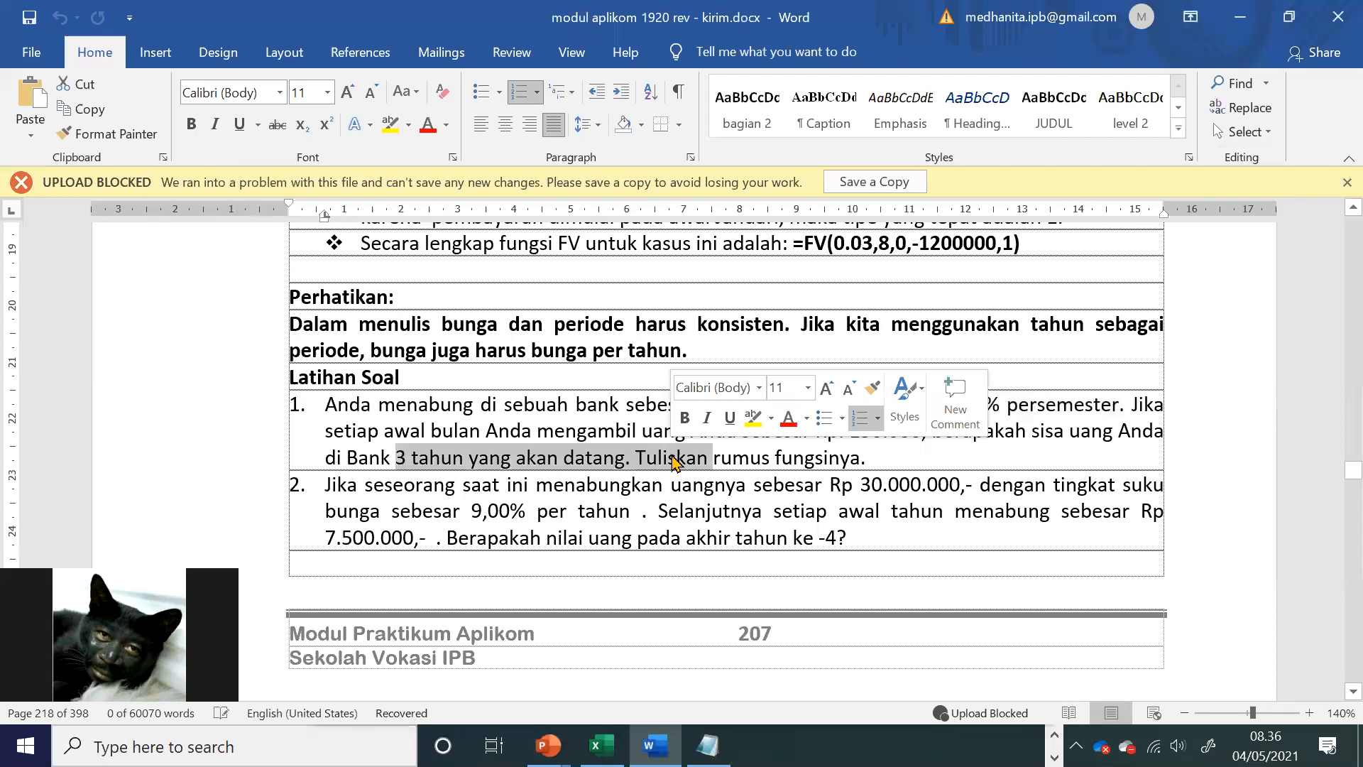
click(681, 538)
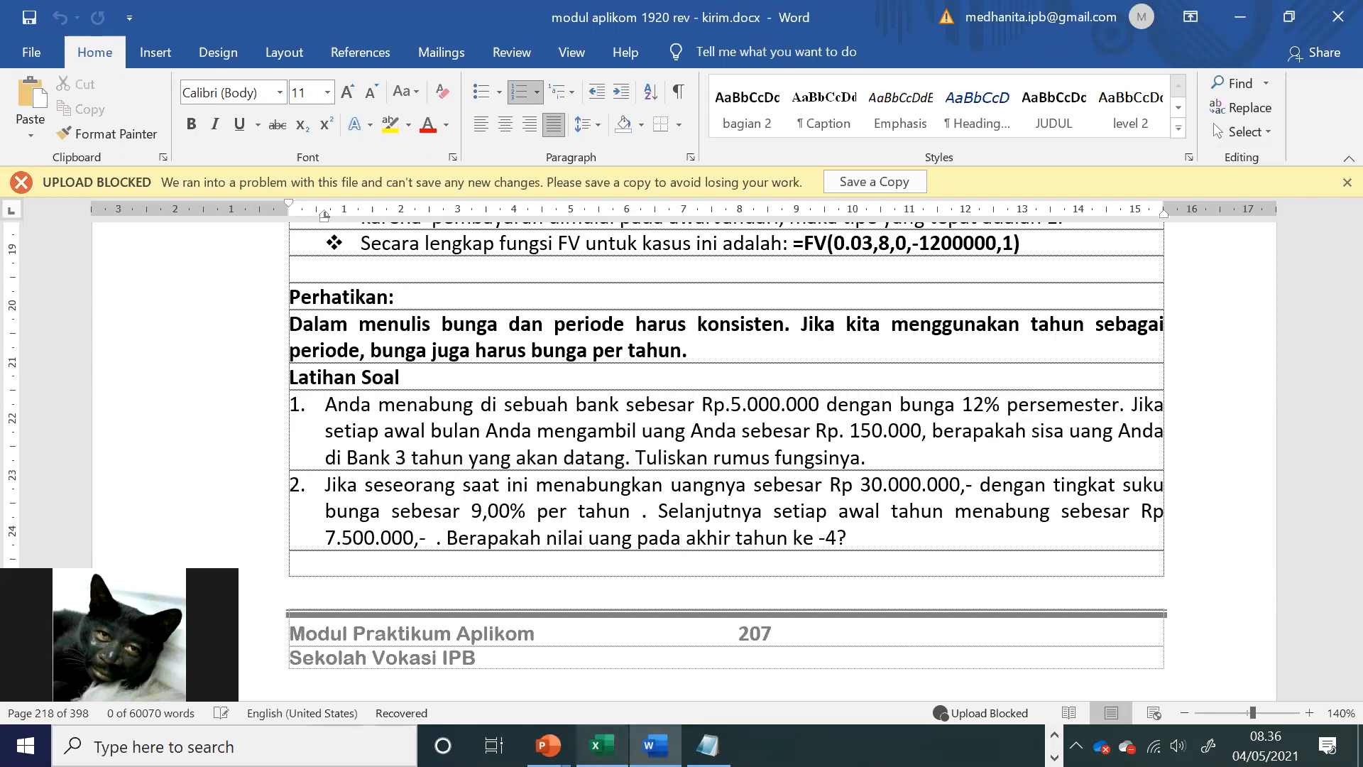
Step: Switch to the Excel workbook and enter the column heading bulan in B39, beside Diketahui
click(601, 746)
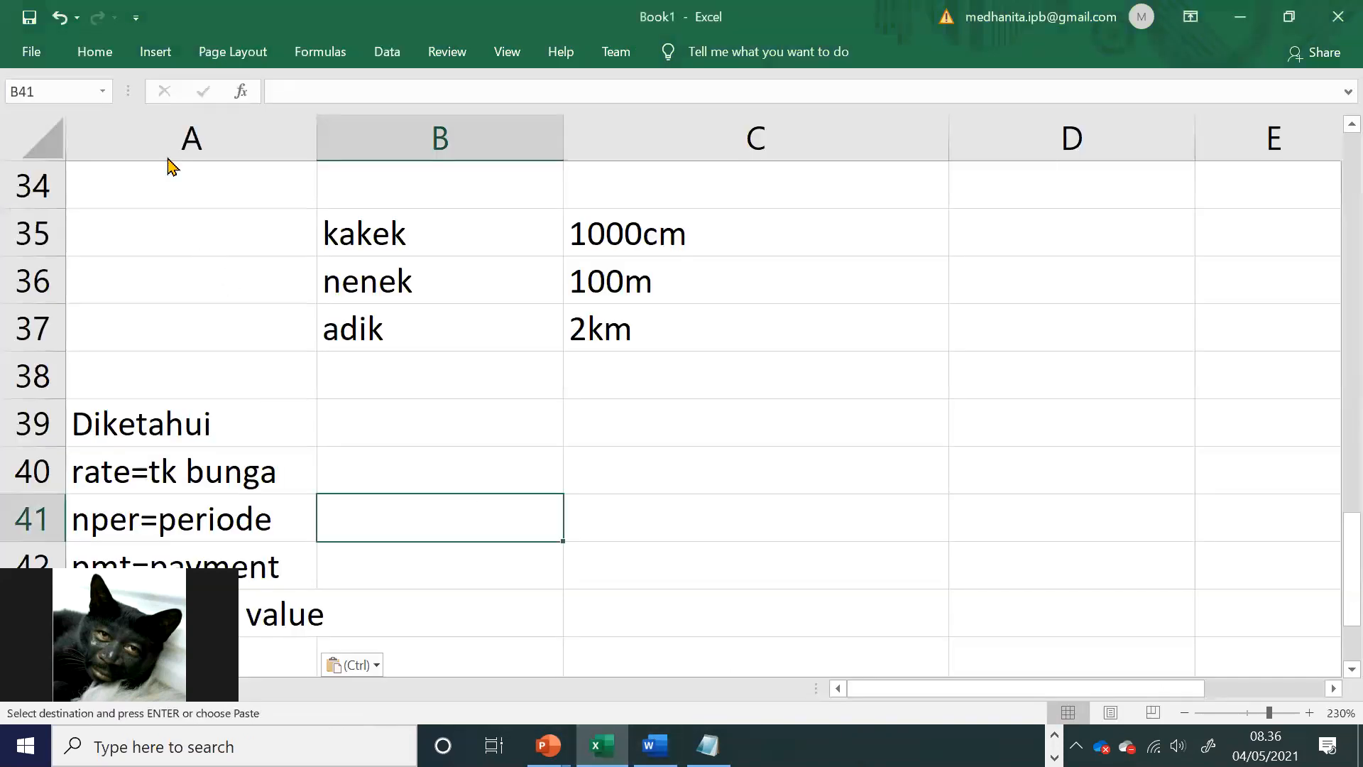
click(426, 423)
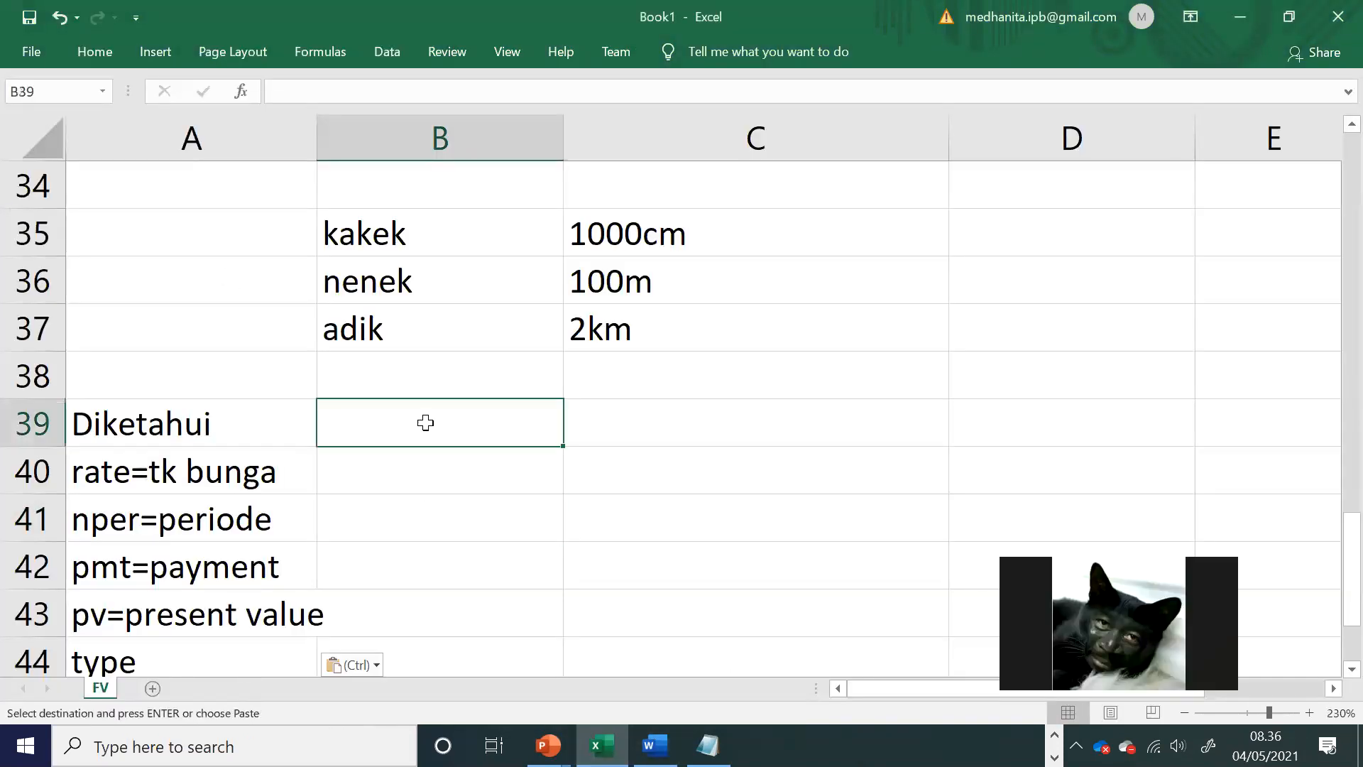
text(bulan)
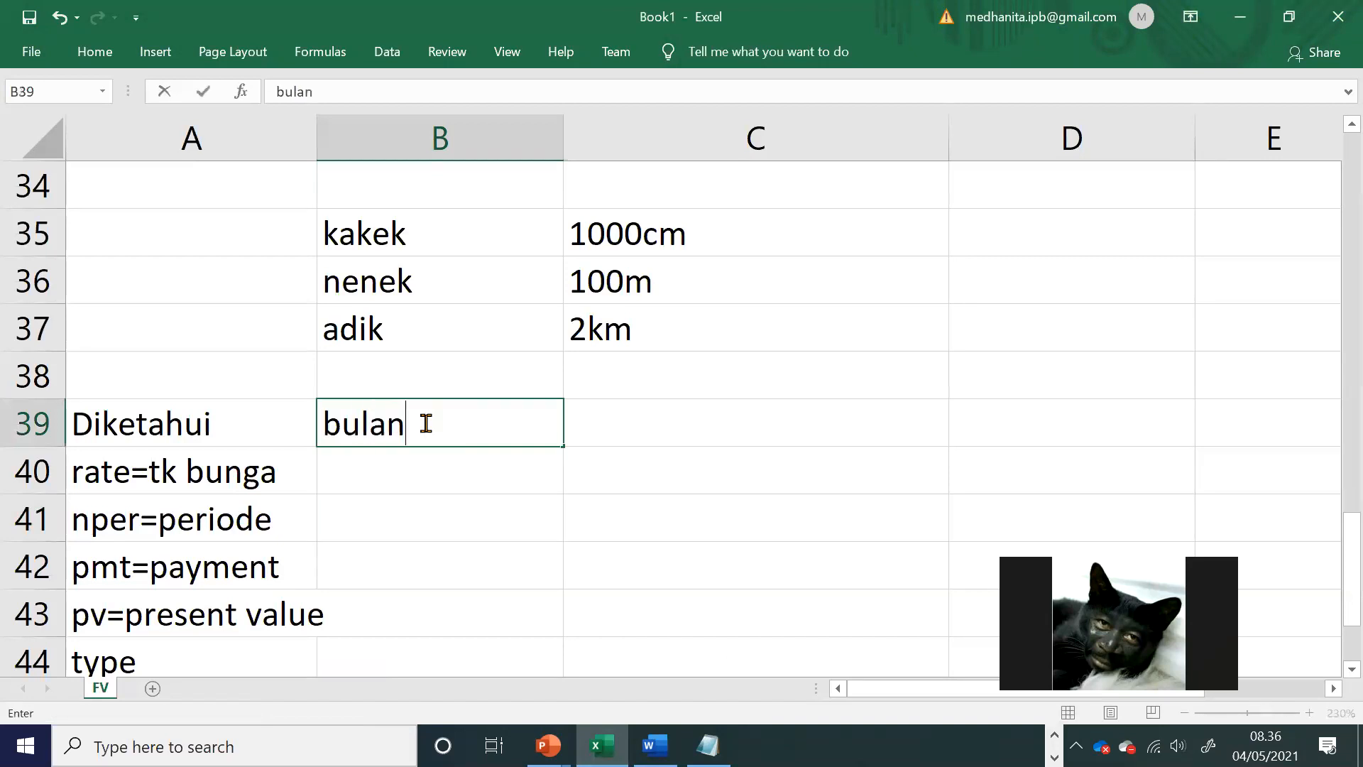
key(Tab)
Step: Check exercise 1 in the Word module and enter the monthly rate =12%/6 in B40 of the workbook
scroll(425, 423, down, 1)
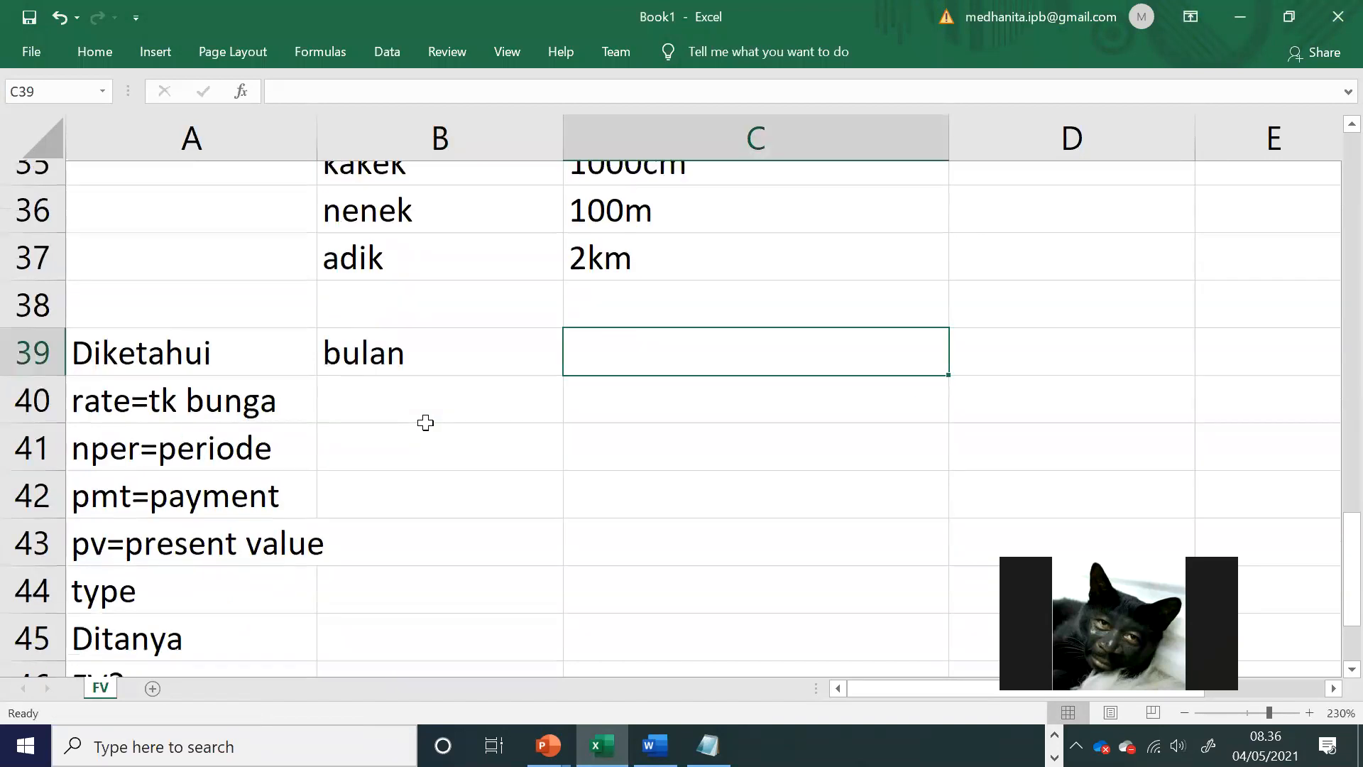
key(alt+Tab)
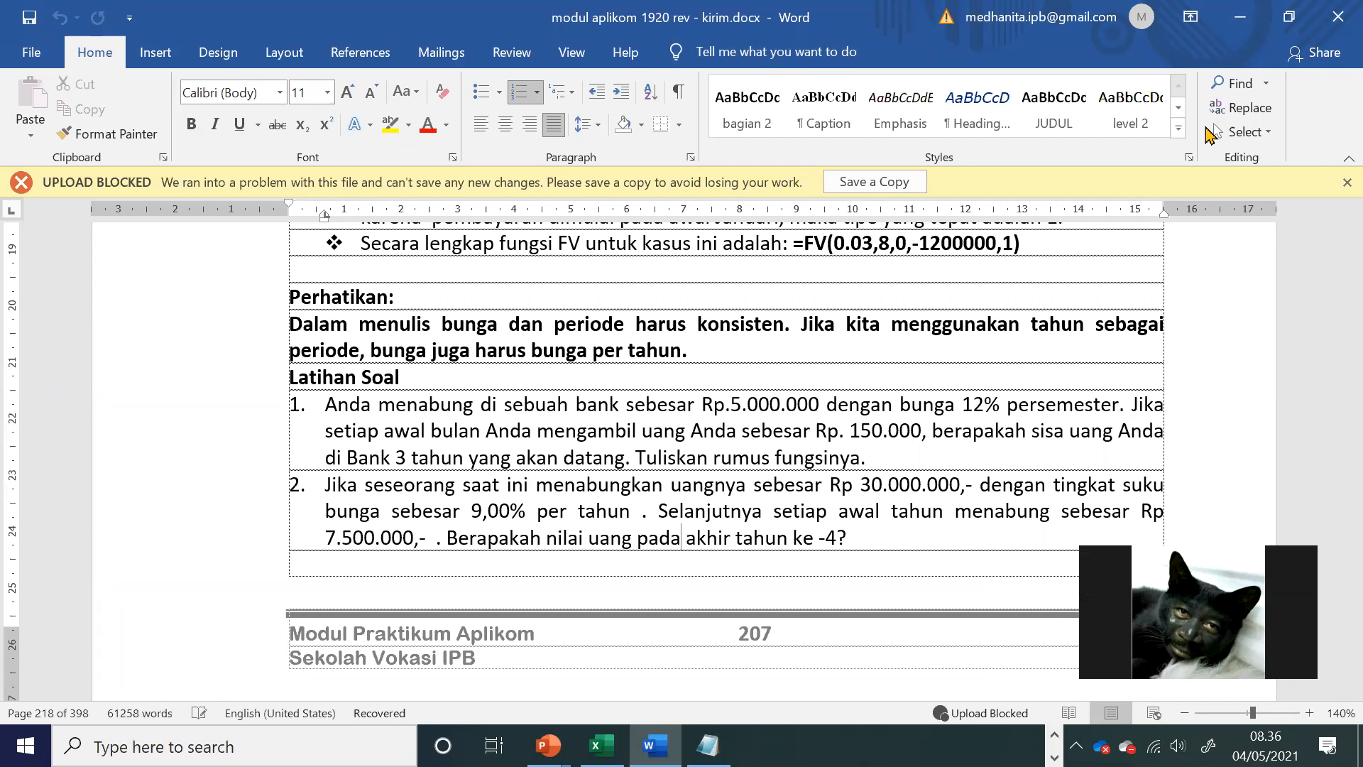
key(alt+Tab)
text(=12%)
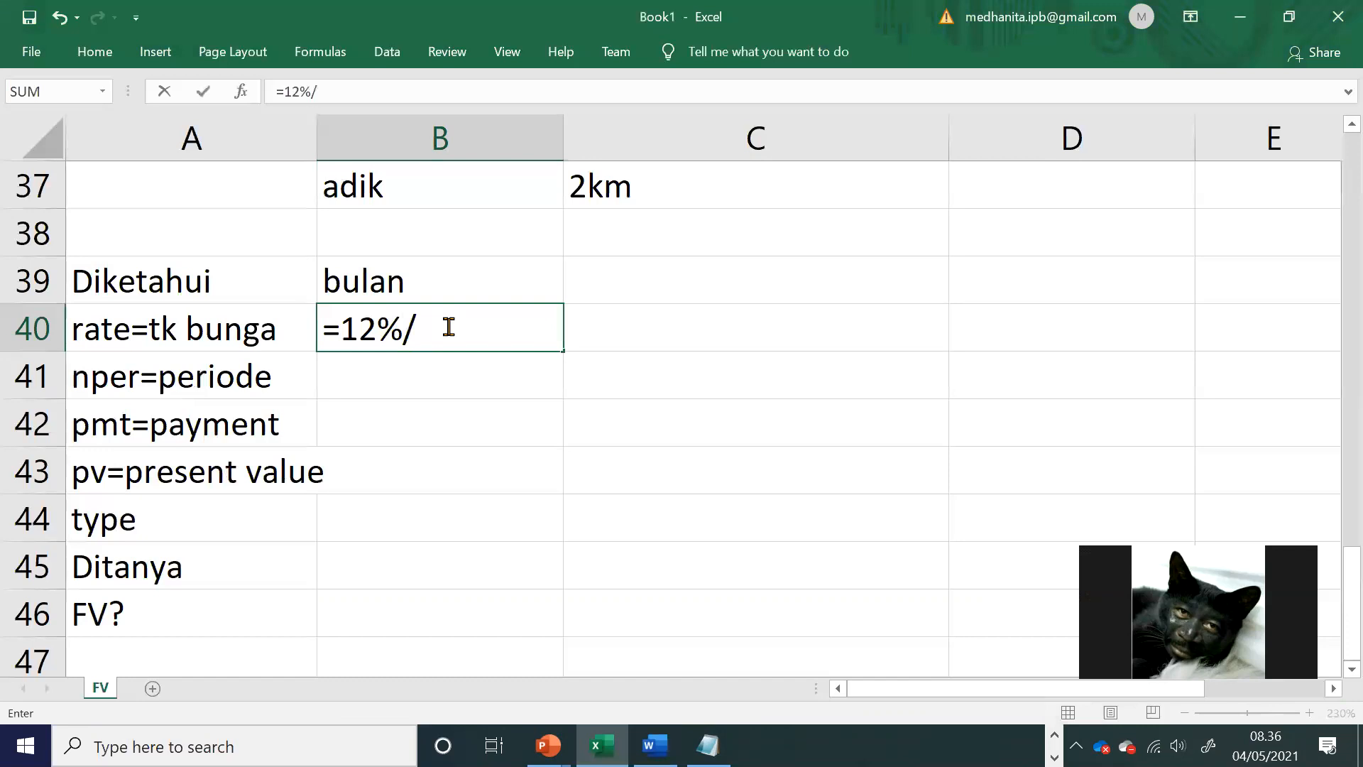
text(/6)
key(Return)
Step: Format the rate in B40 as a percentage with one decimal place
click(447, 324)
click(107, 53)
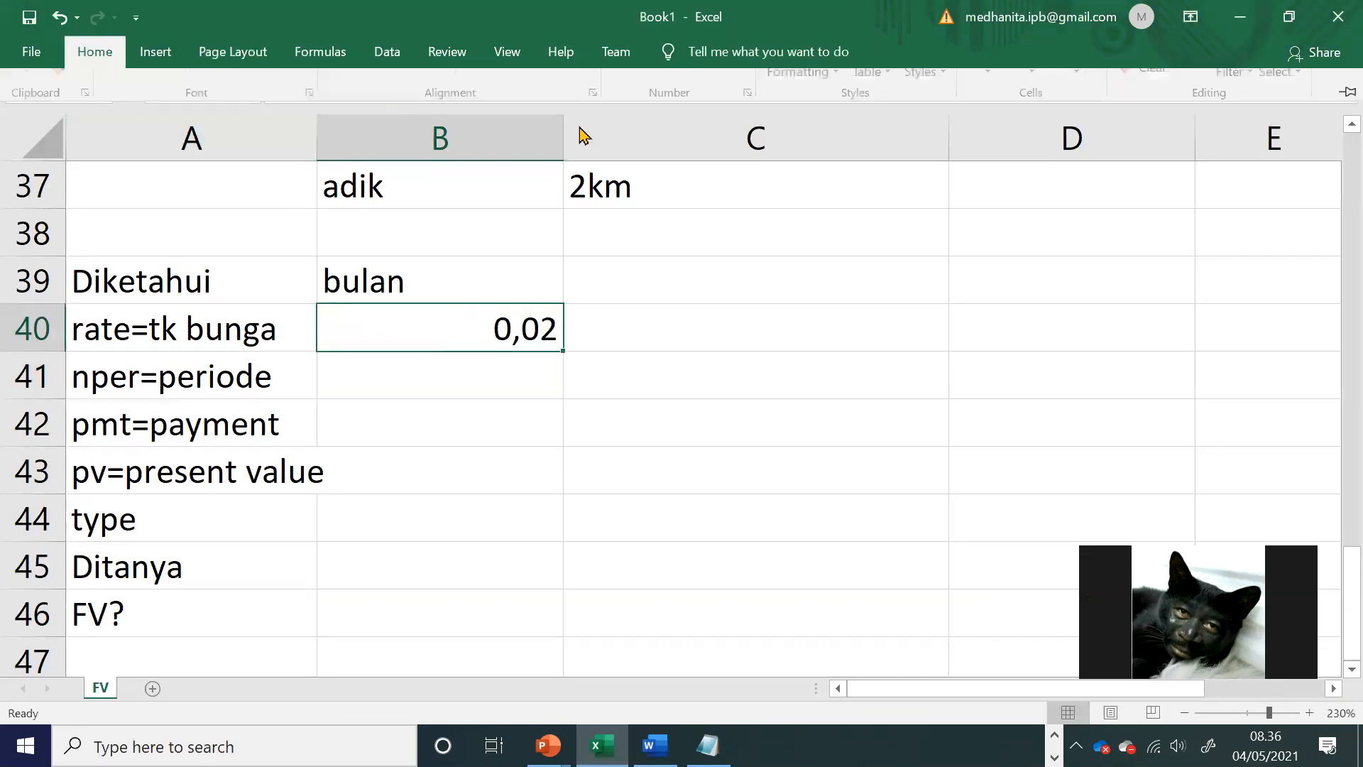
click(663, 127)
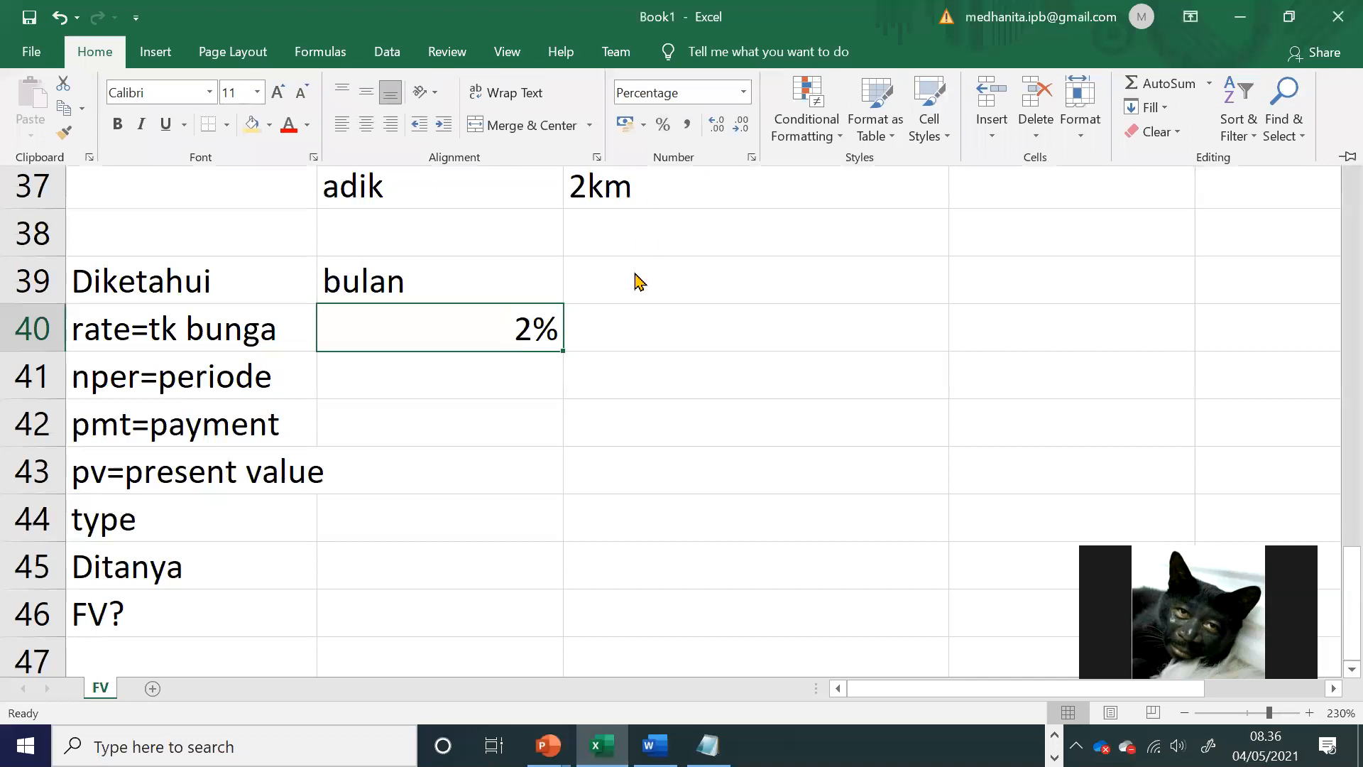
click(719, 128)
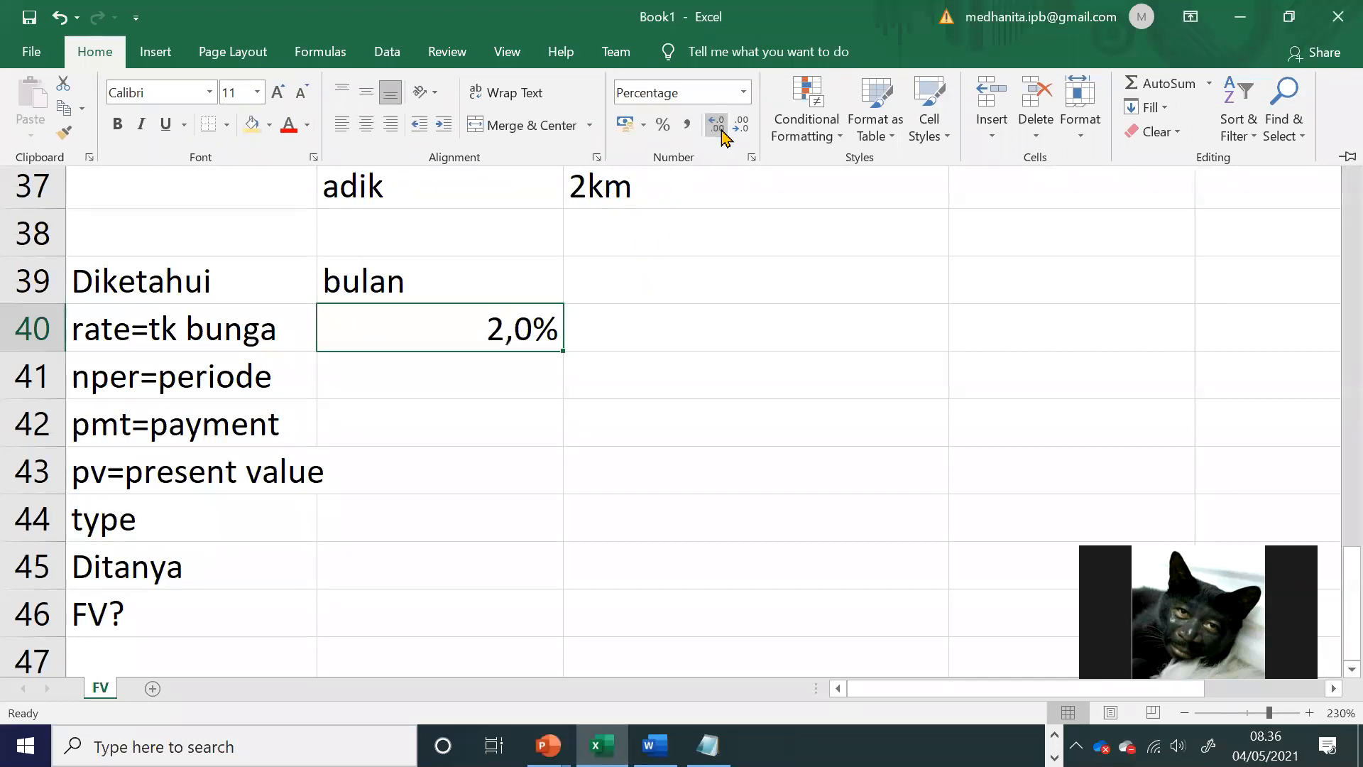
Step: Check the 3 tahun duration in Word's exercise 1 and enter =3*12 as the nper value in Excel cell B41
key(alt+Tab)
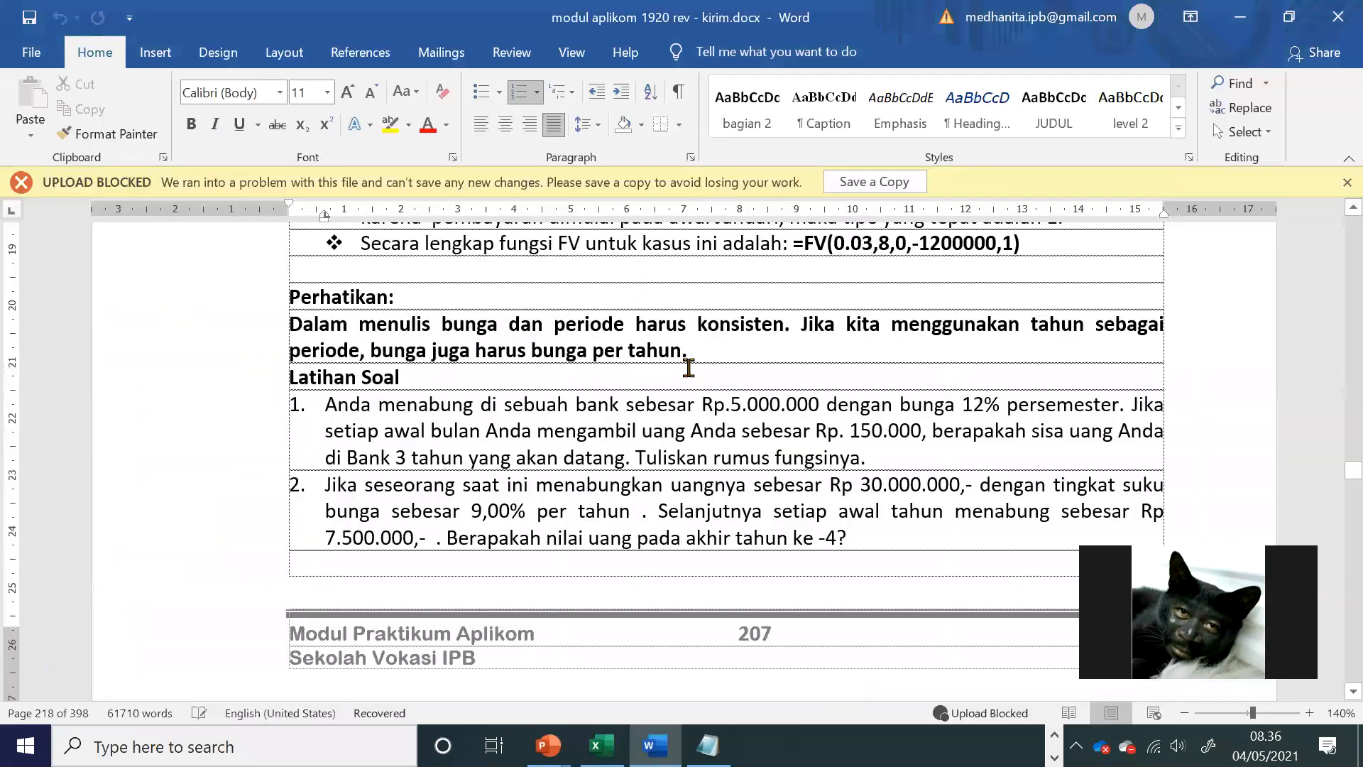
drag(418, 457, 399, 456)
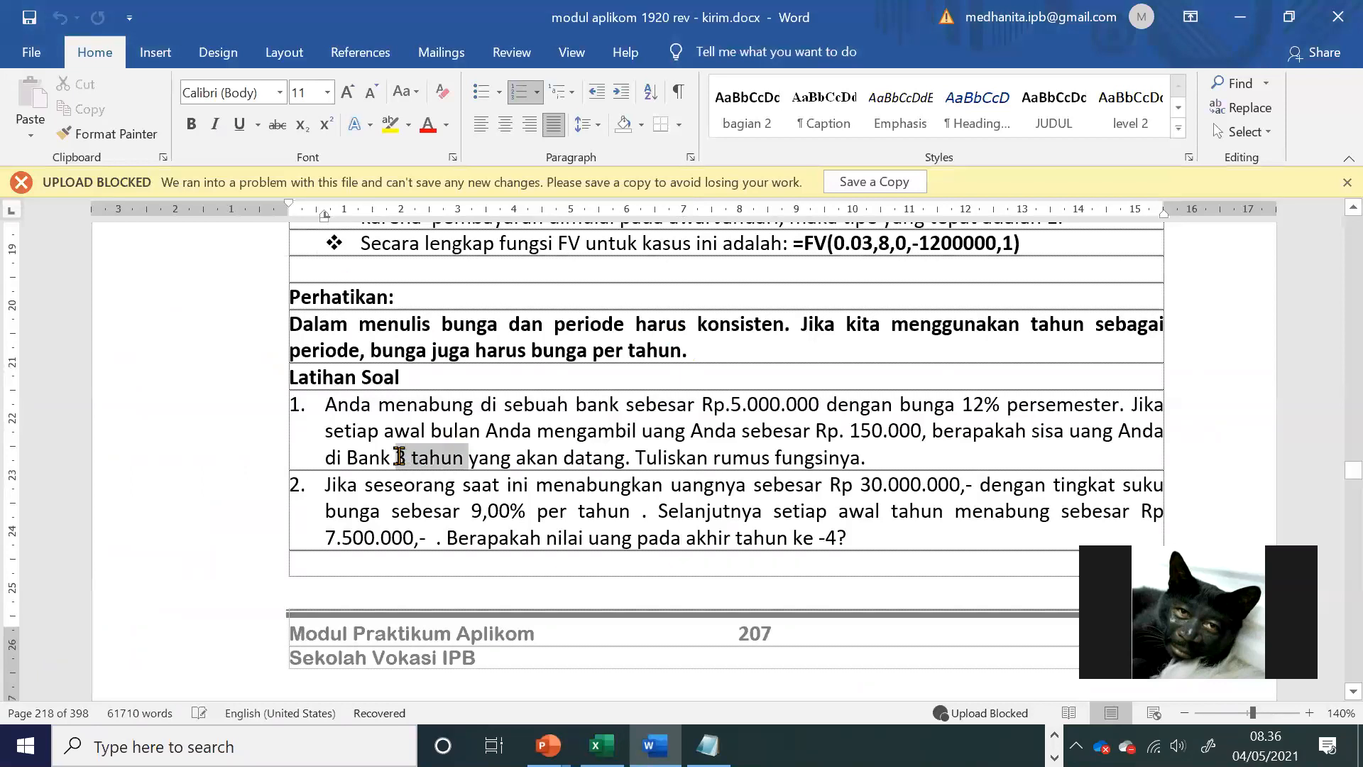
key(alt+Tab)
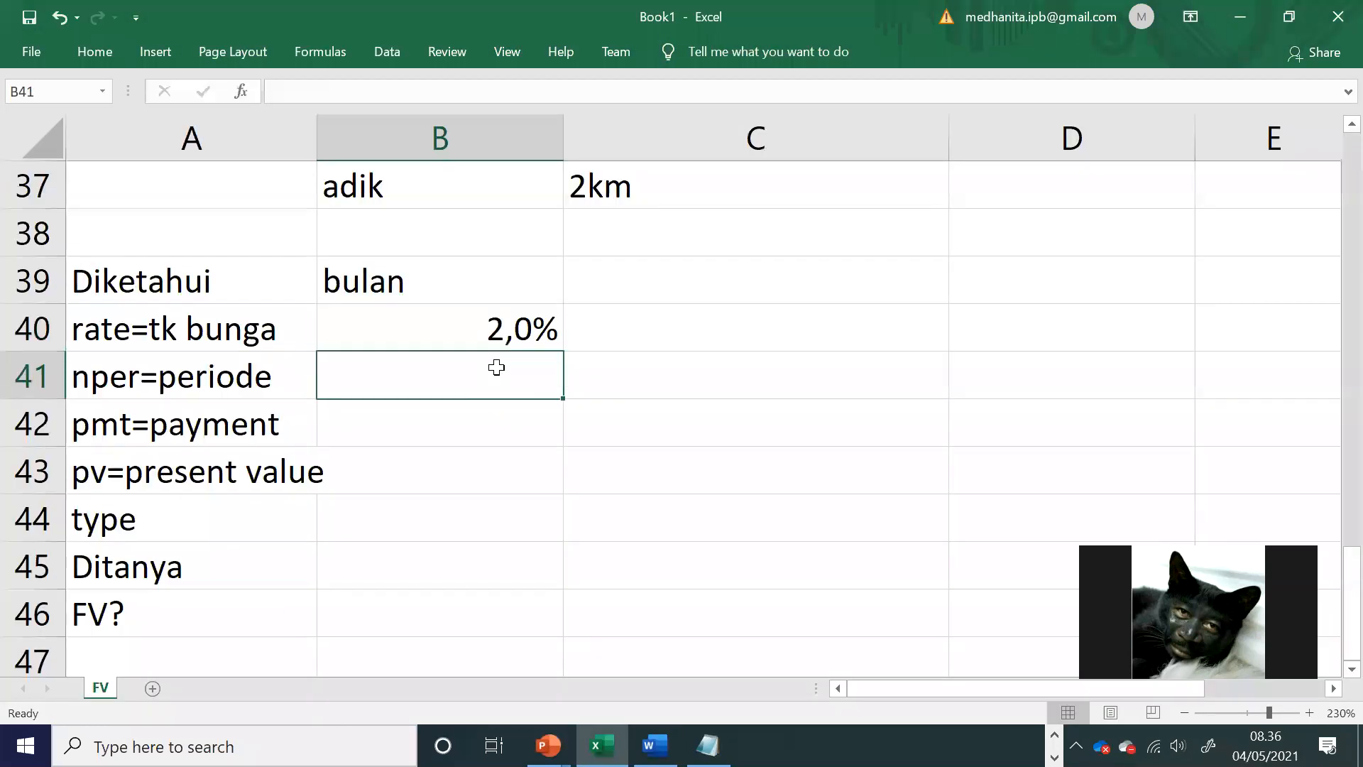
text(=3*)
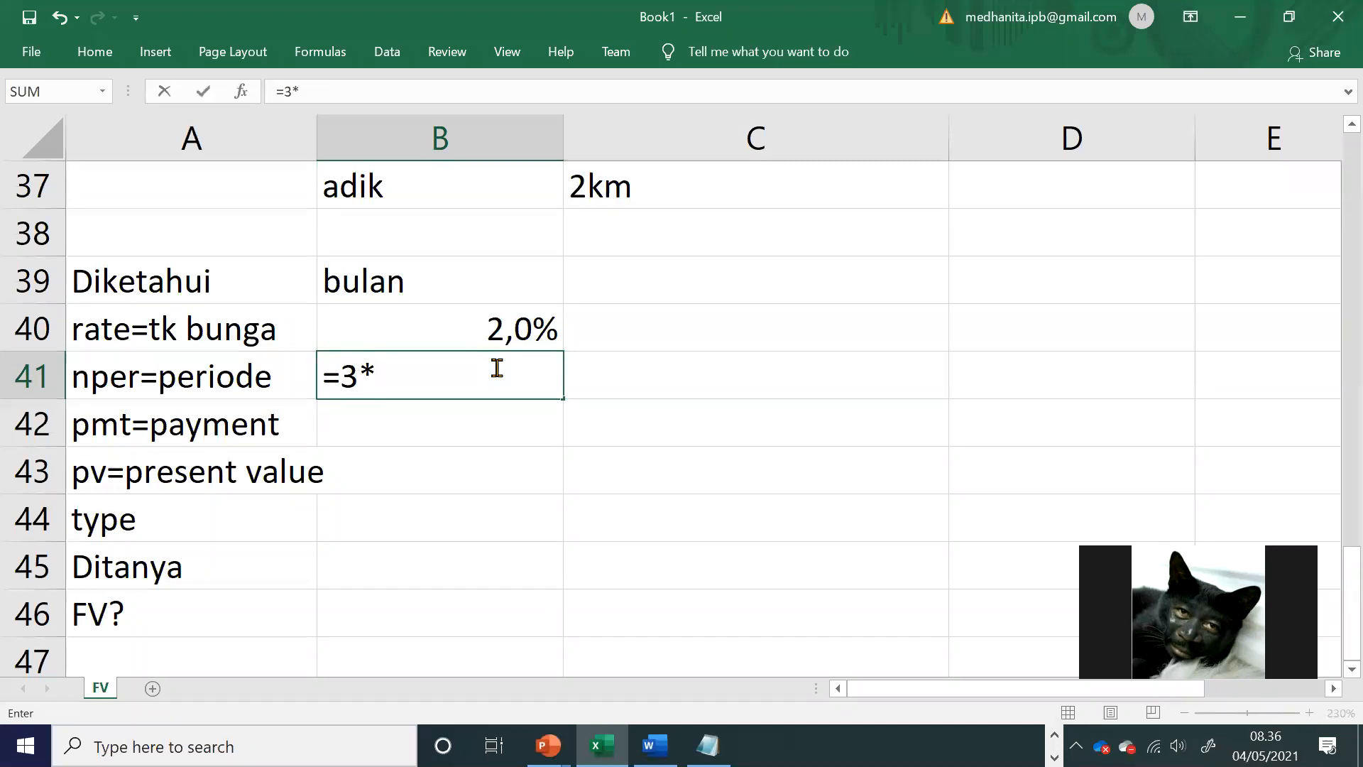
text(12)
key(Return)
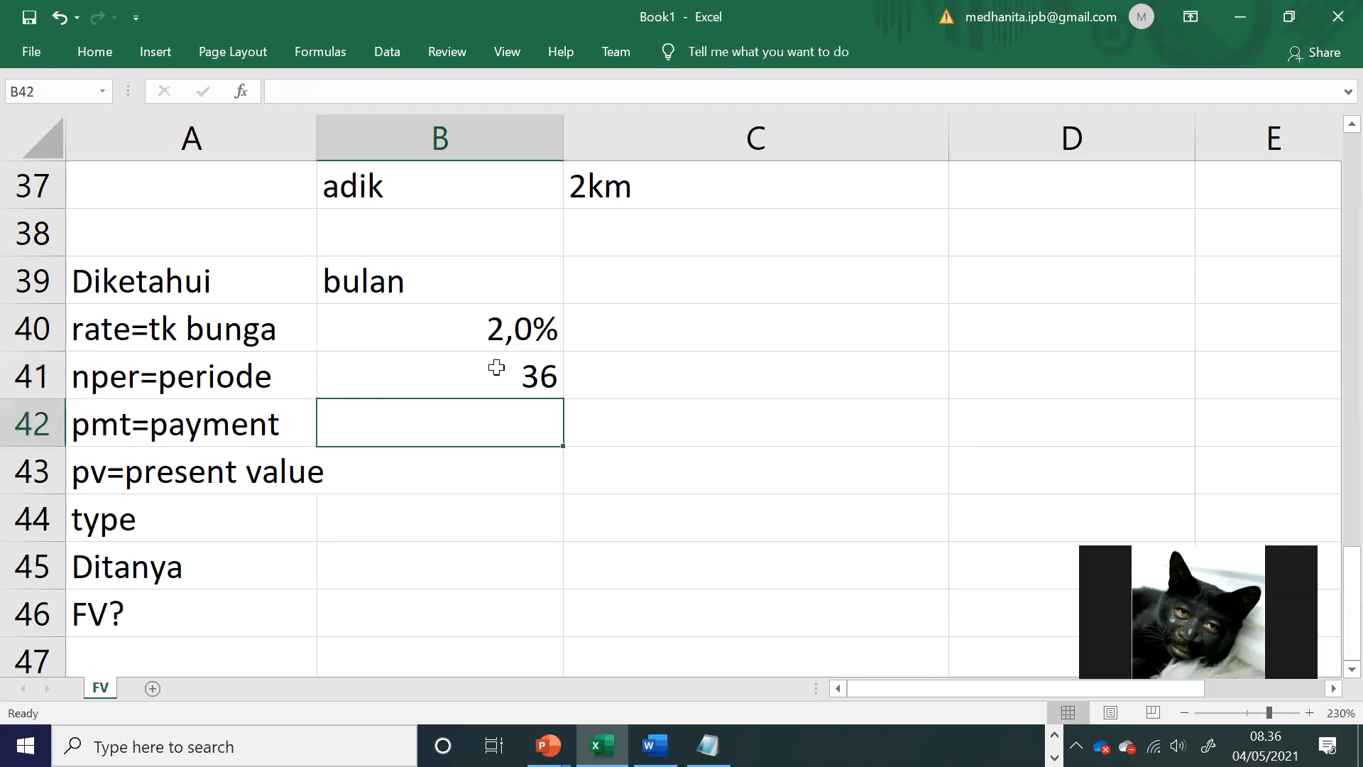
Step: Review the monthly withdrawal in Word's exercise 1 and enter 150000 as the pmt value in Excel cell B42
key(alt+Tab)
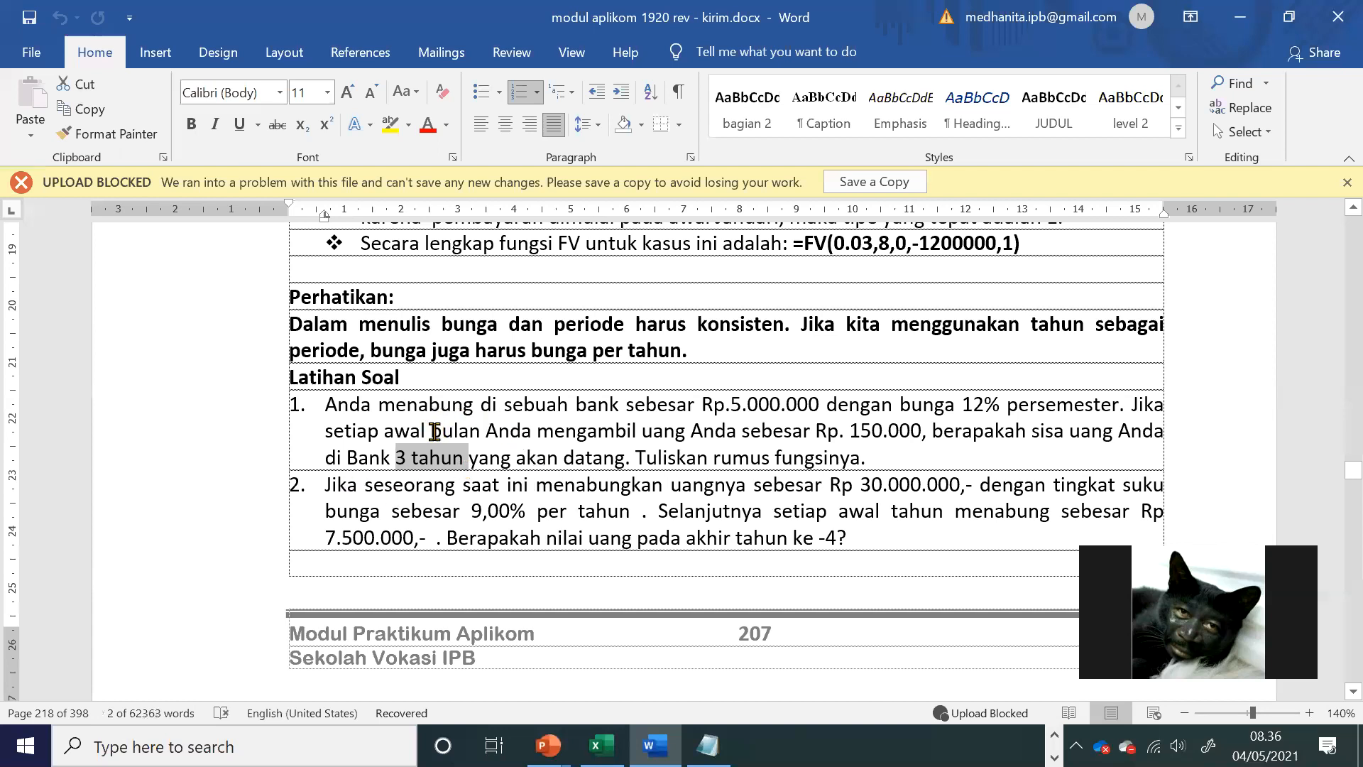
drag(434, 431, 785, 452)
click(719, 434)
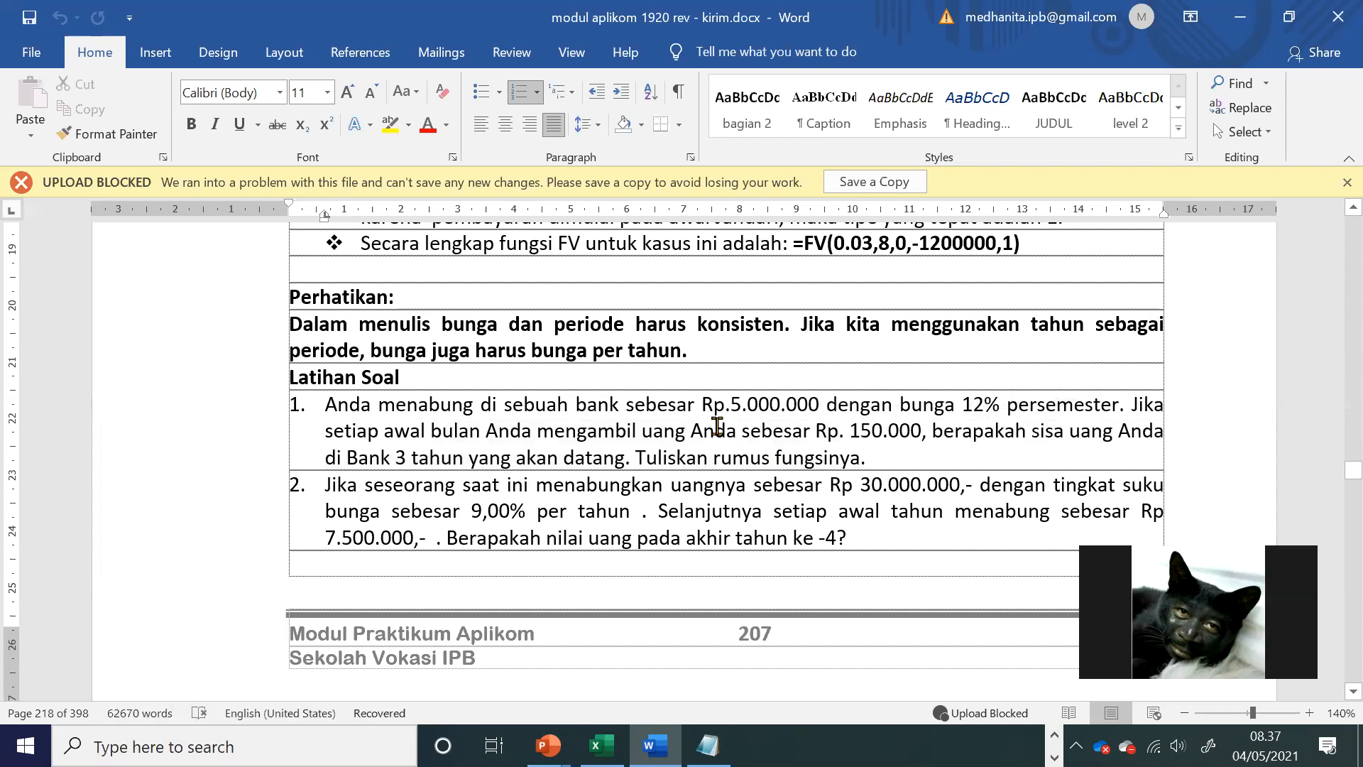
key(alt+Tab)
text(1)
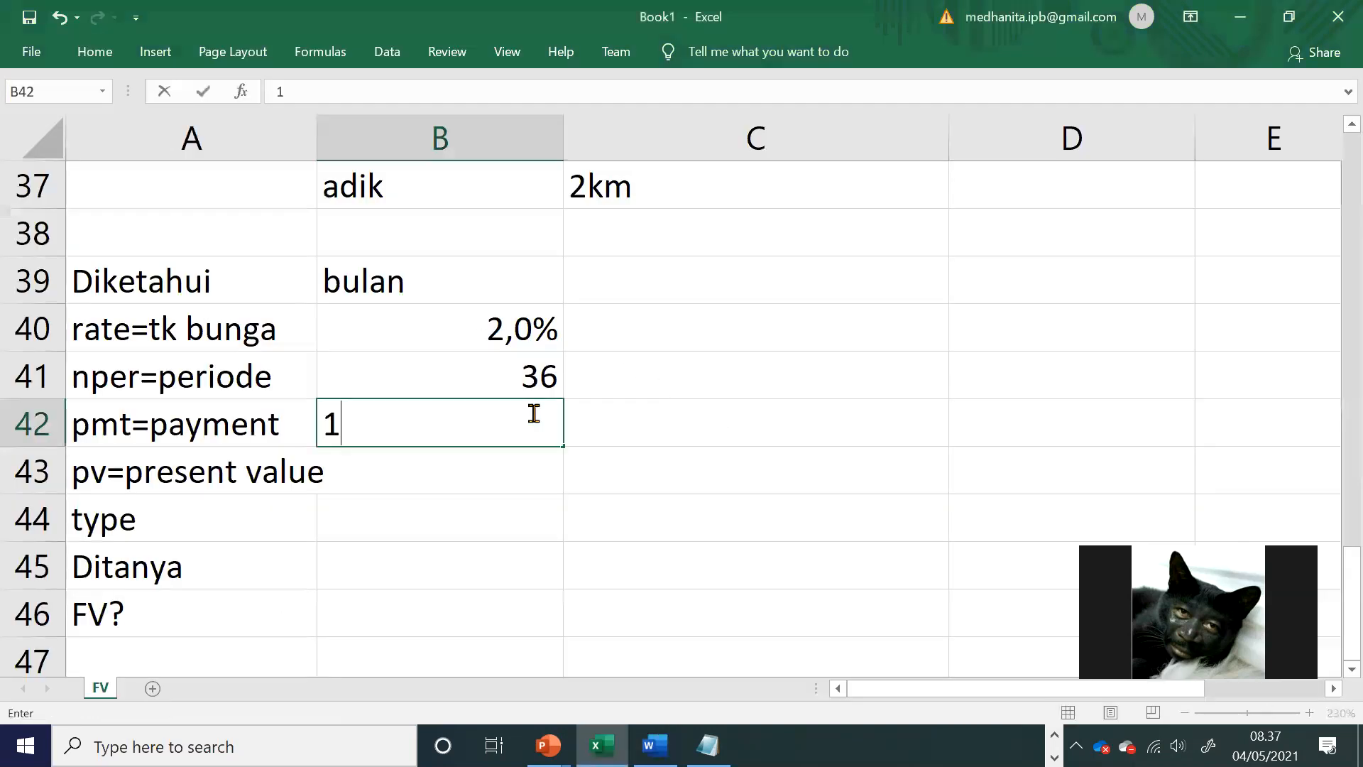
text(50000)
key(Return)
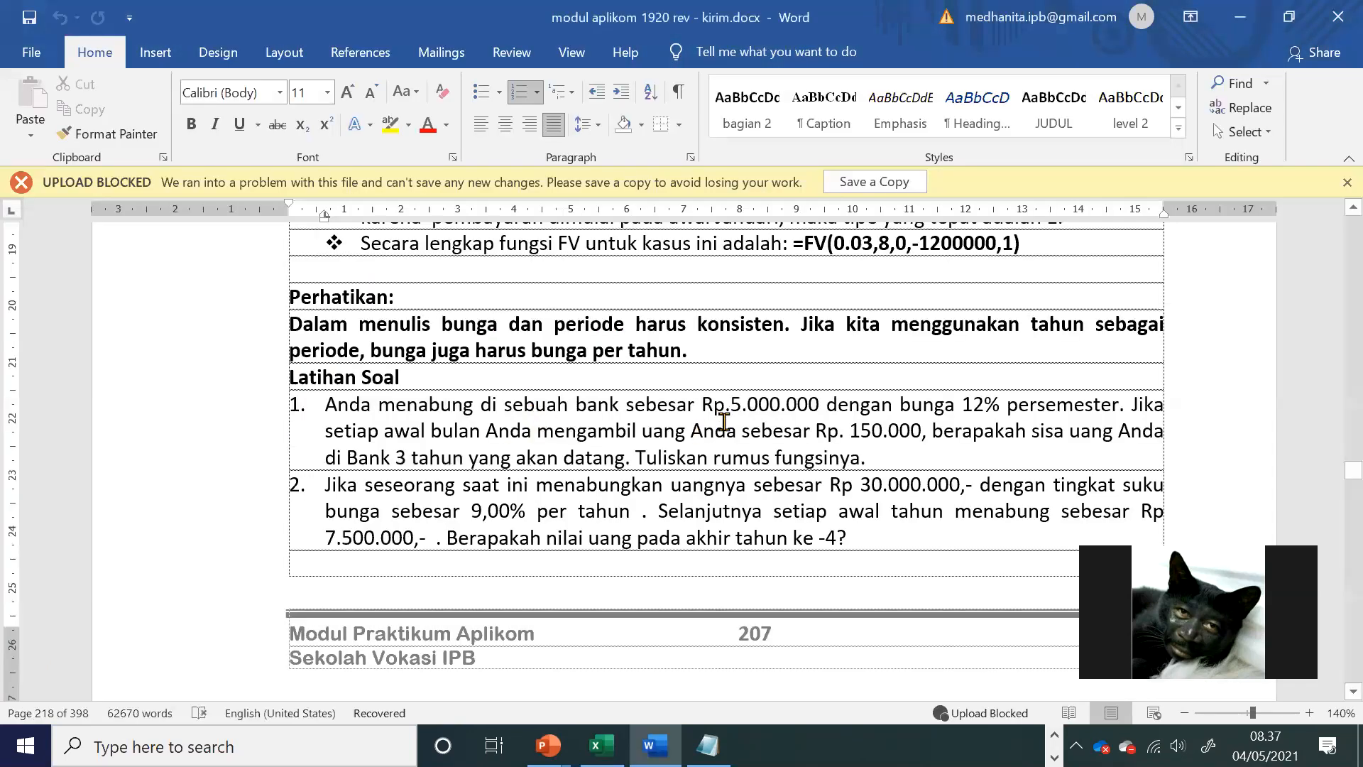
Step: Enter the initial deposit as a present value of -5000000 in B43 of the workbook
key(alt+Tab)
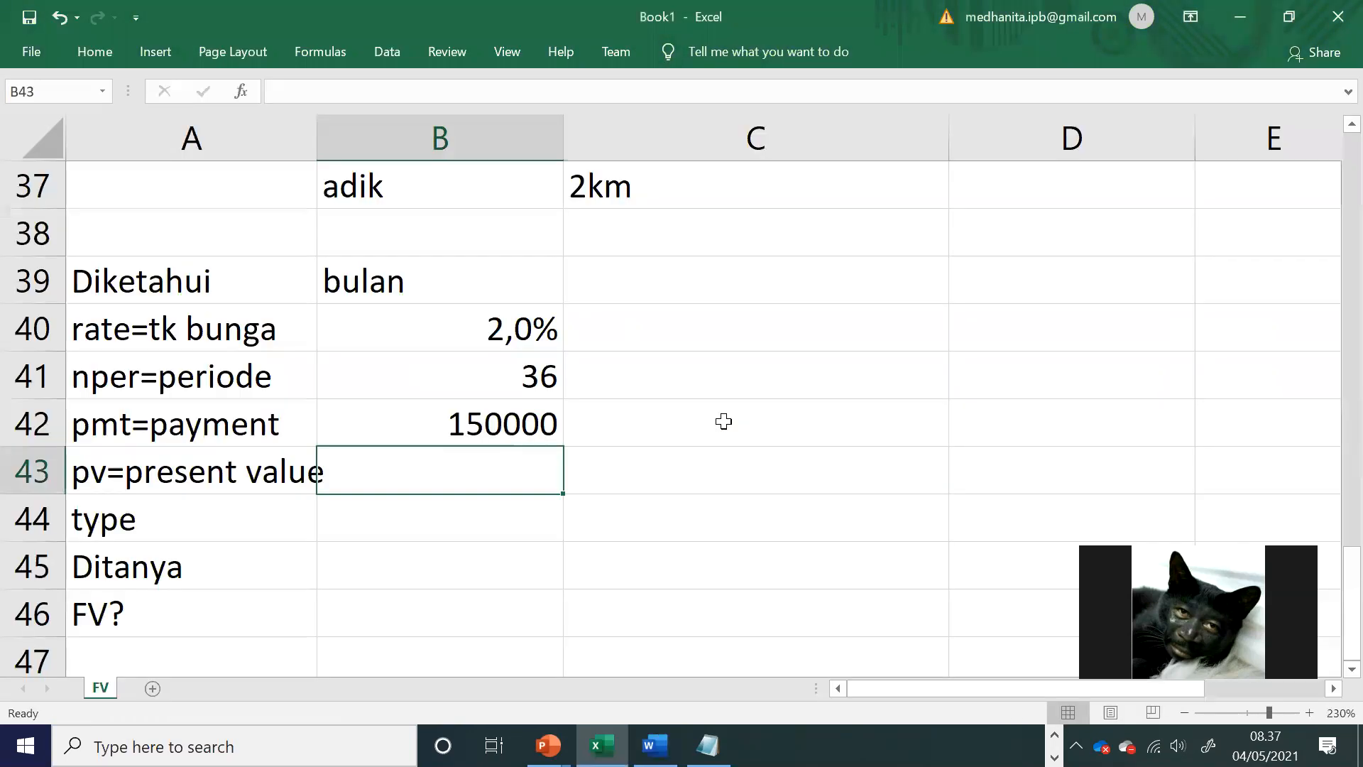
text((5000000))
key(Return)
Step: Reread exercise 1 in the Word module and enter 0 as the type value in Excel cell B44
key(alt+Tab)
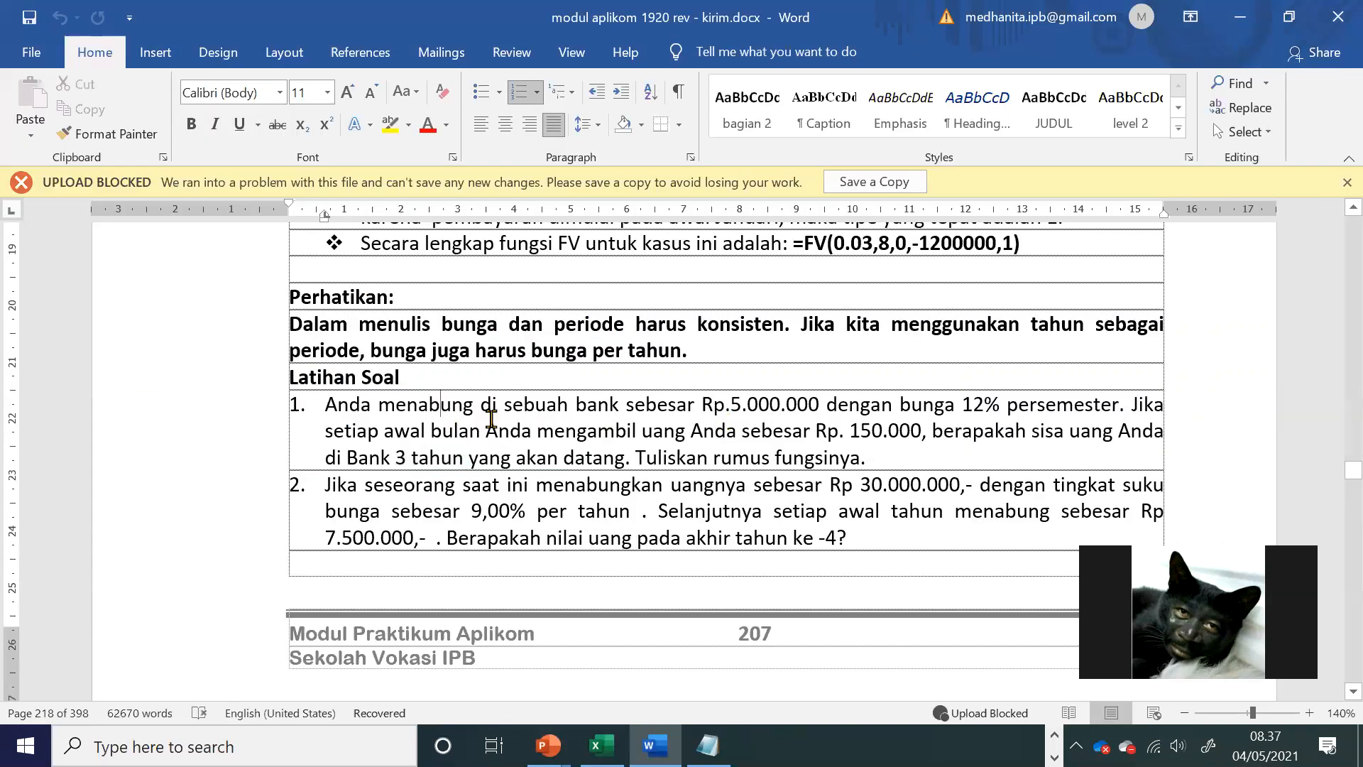
drag(488, 408, 860, 449)
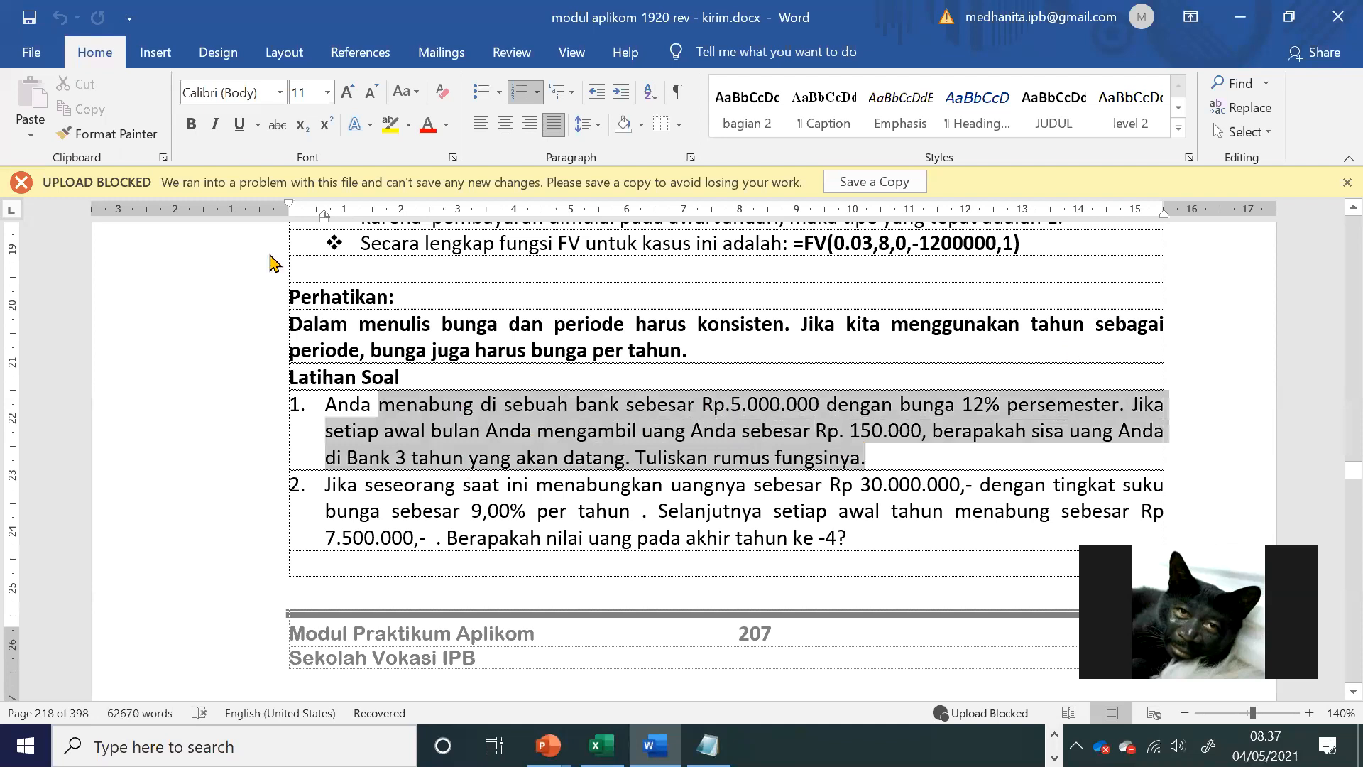
key(alt+Tab)
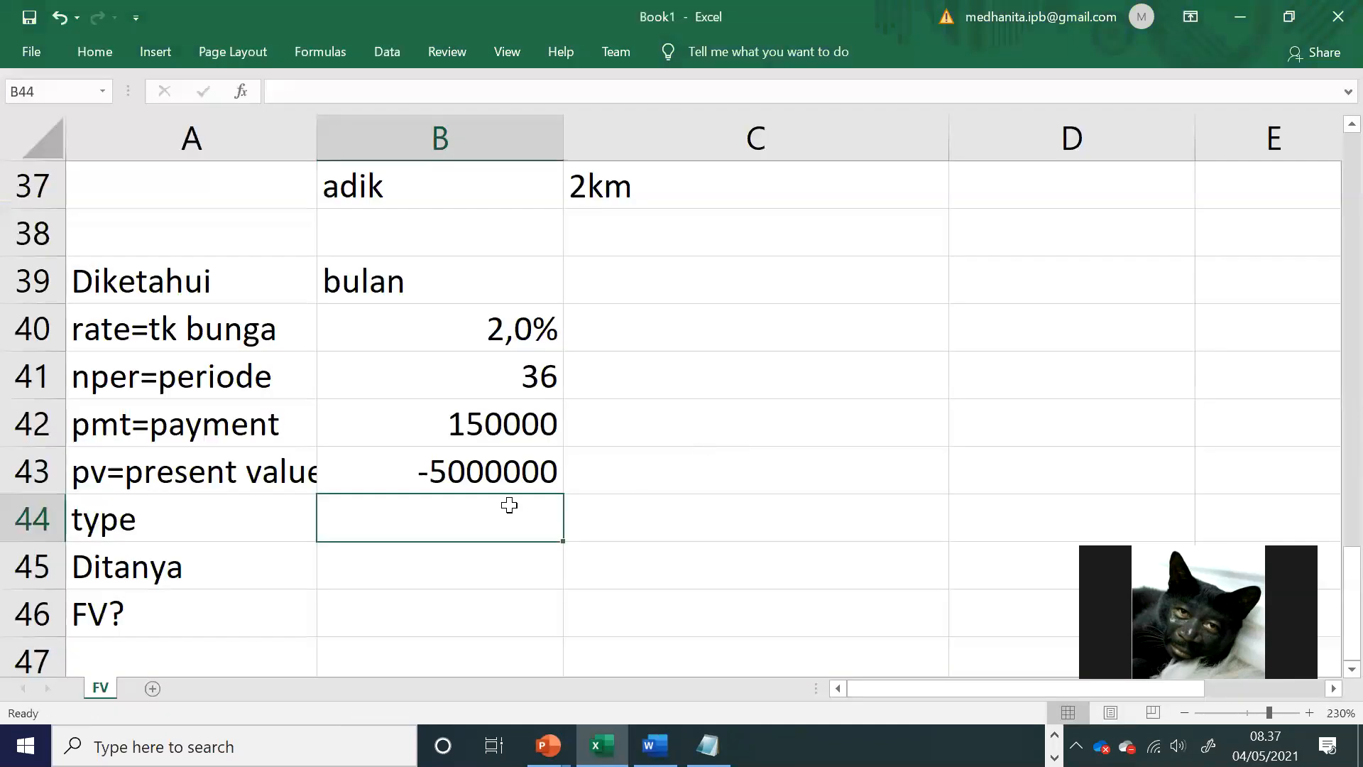
text(0)
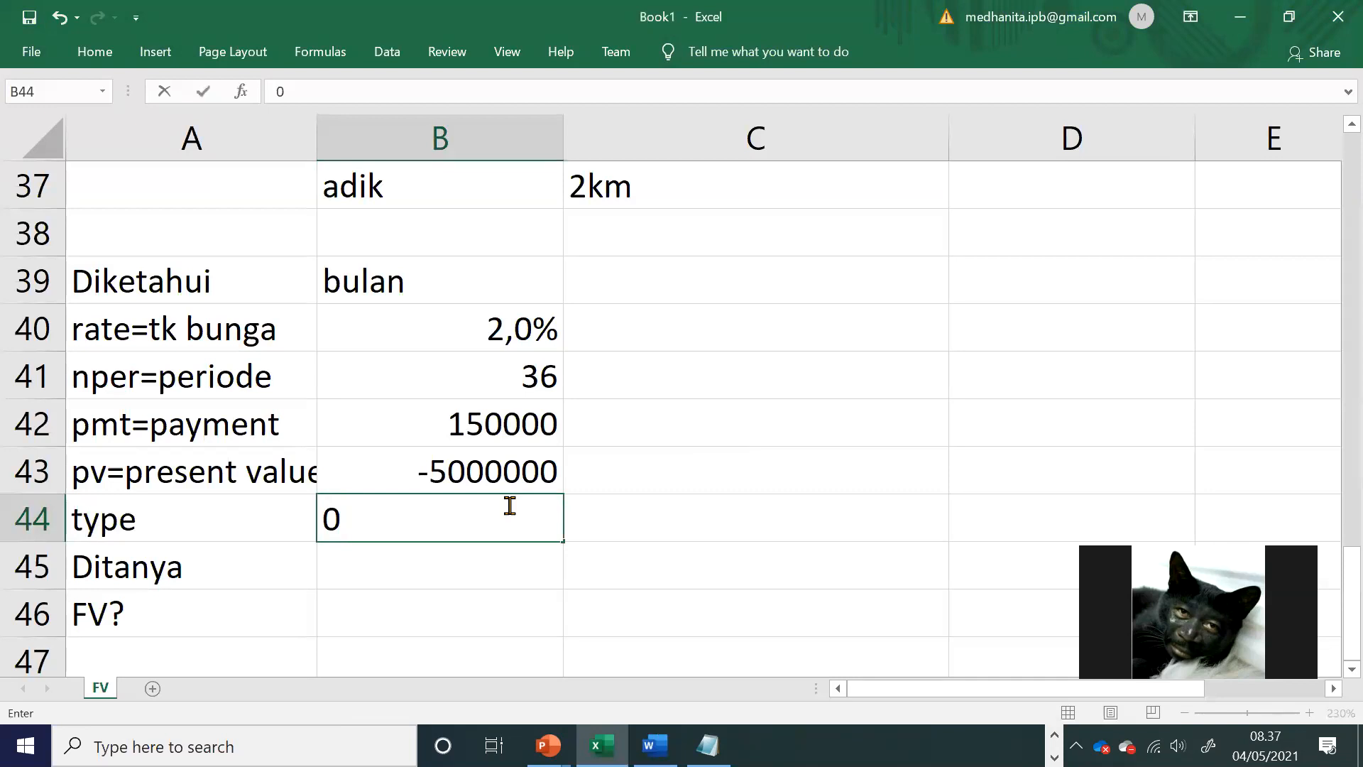
Step: Calculate the future value in B46 with the formula =FV(B40;B41;B42;B43;B44)
click(466, 602)
text(=fv*)
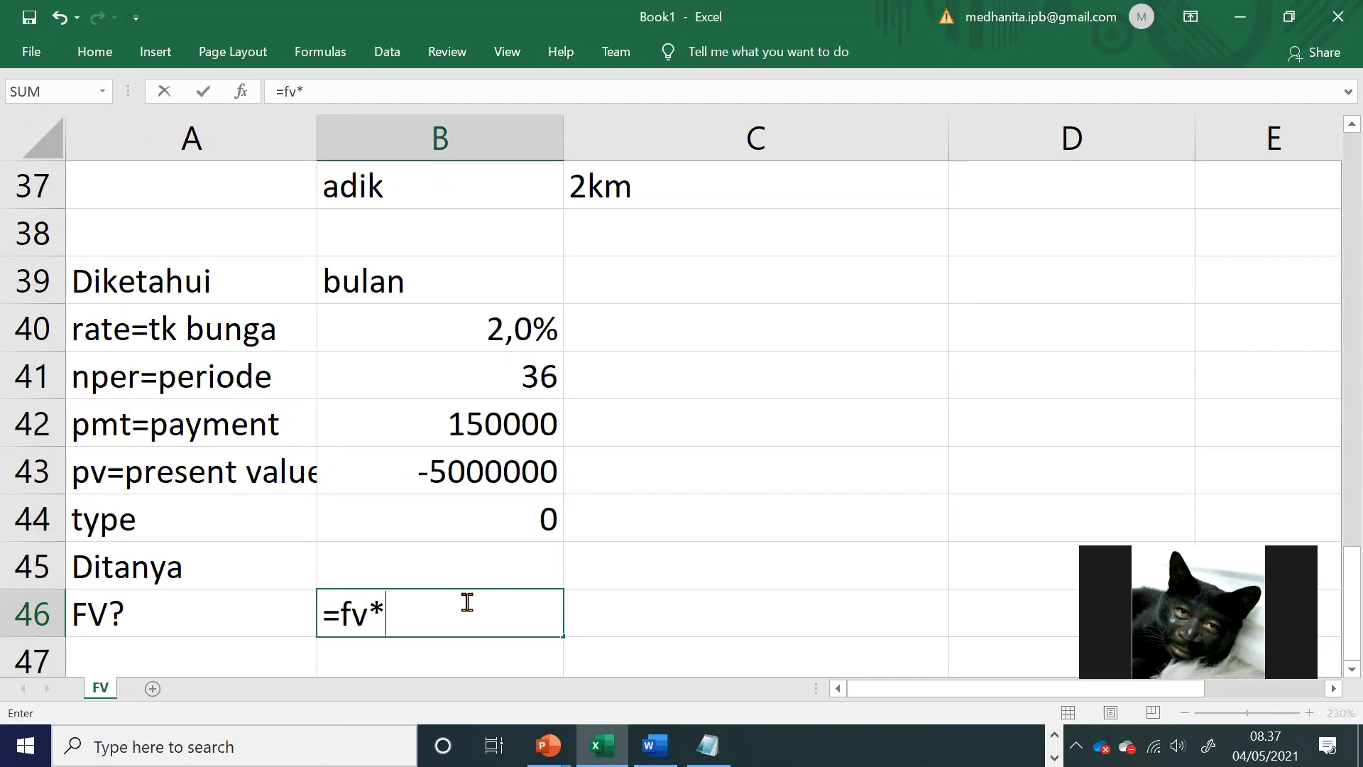
key(BackSpace)
text(()
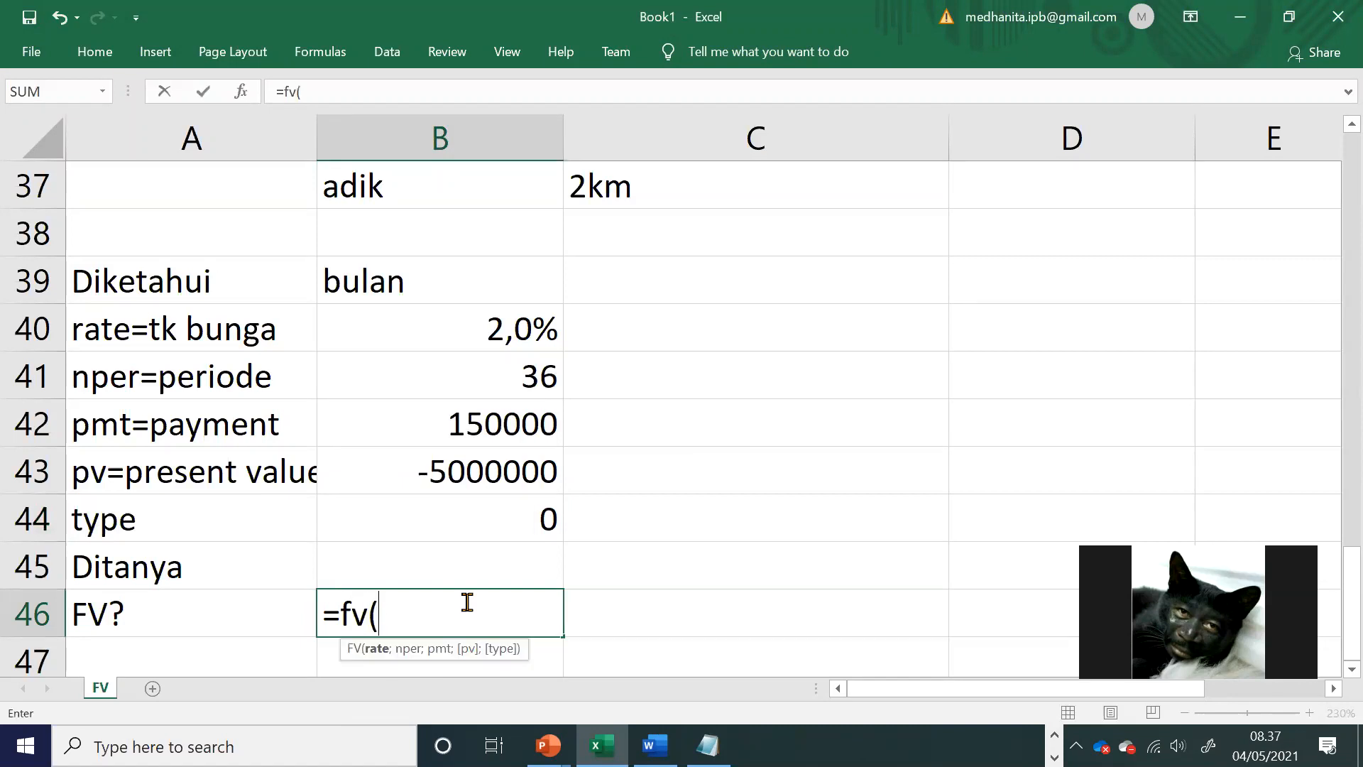
click(463, 317)
text(;)
click(483, 365)
text(;)
click(483, 423)
text(;)
click(480, 477)
text(;)
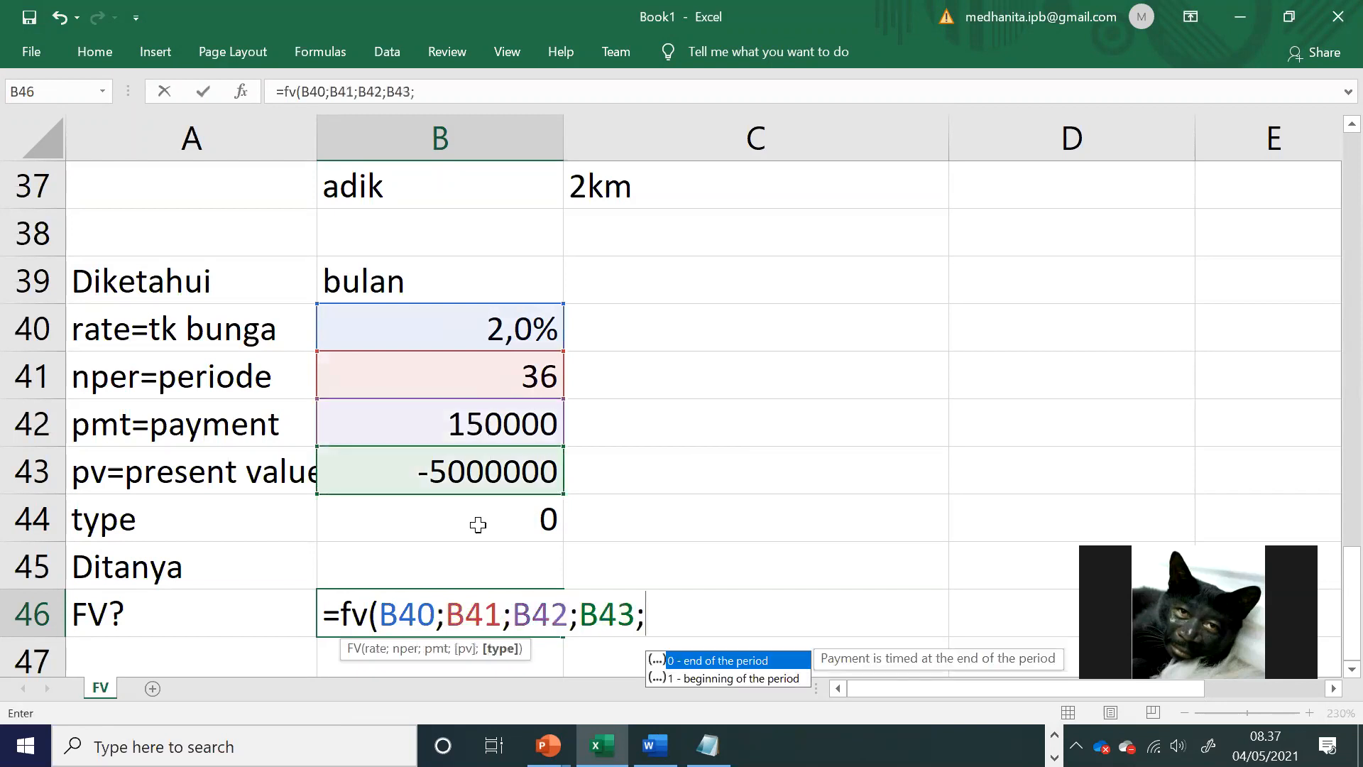
click(472, 512)
text())
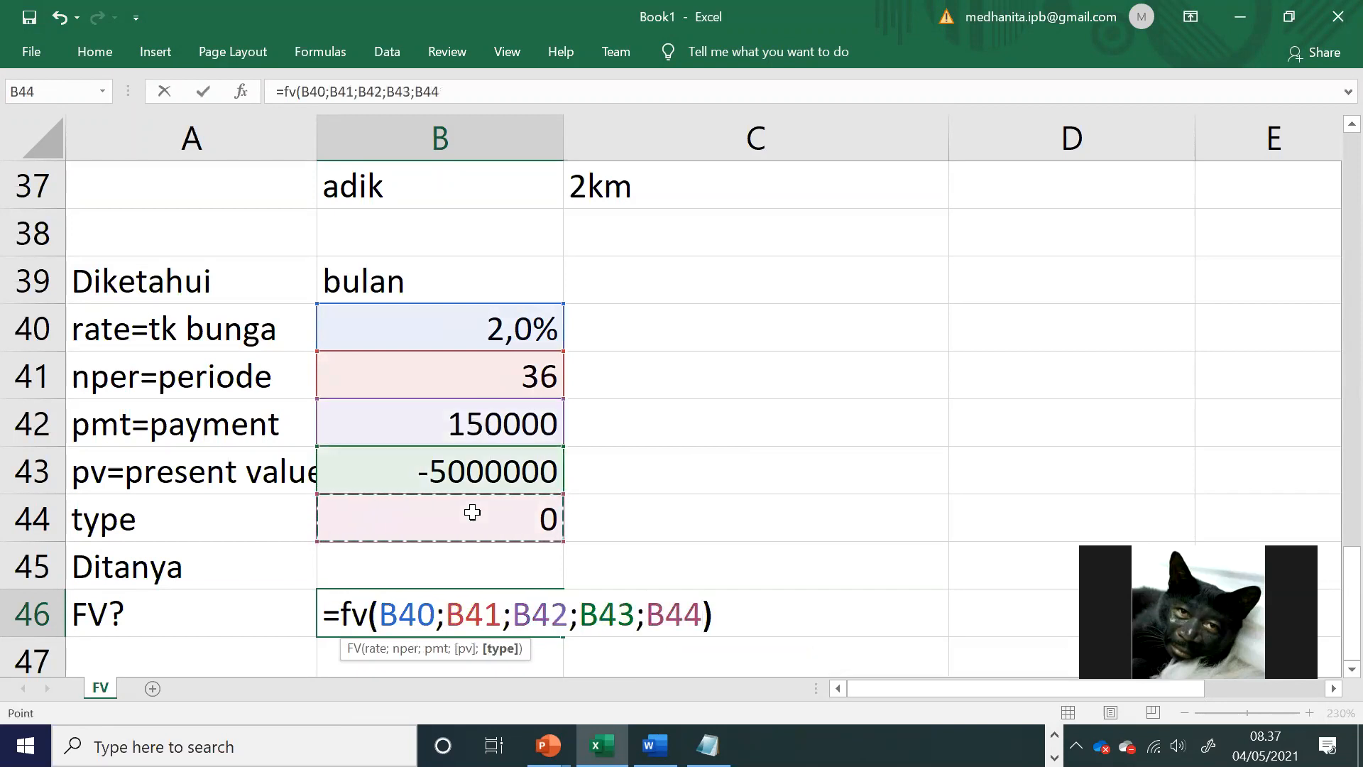
key(Return)
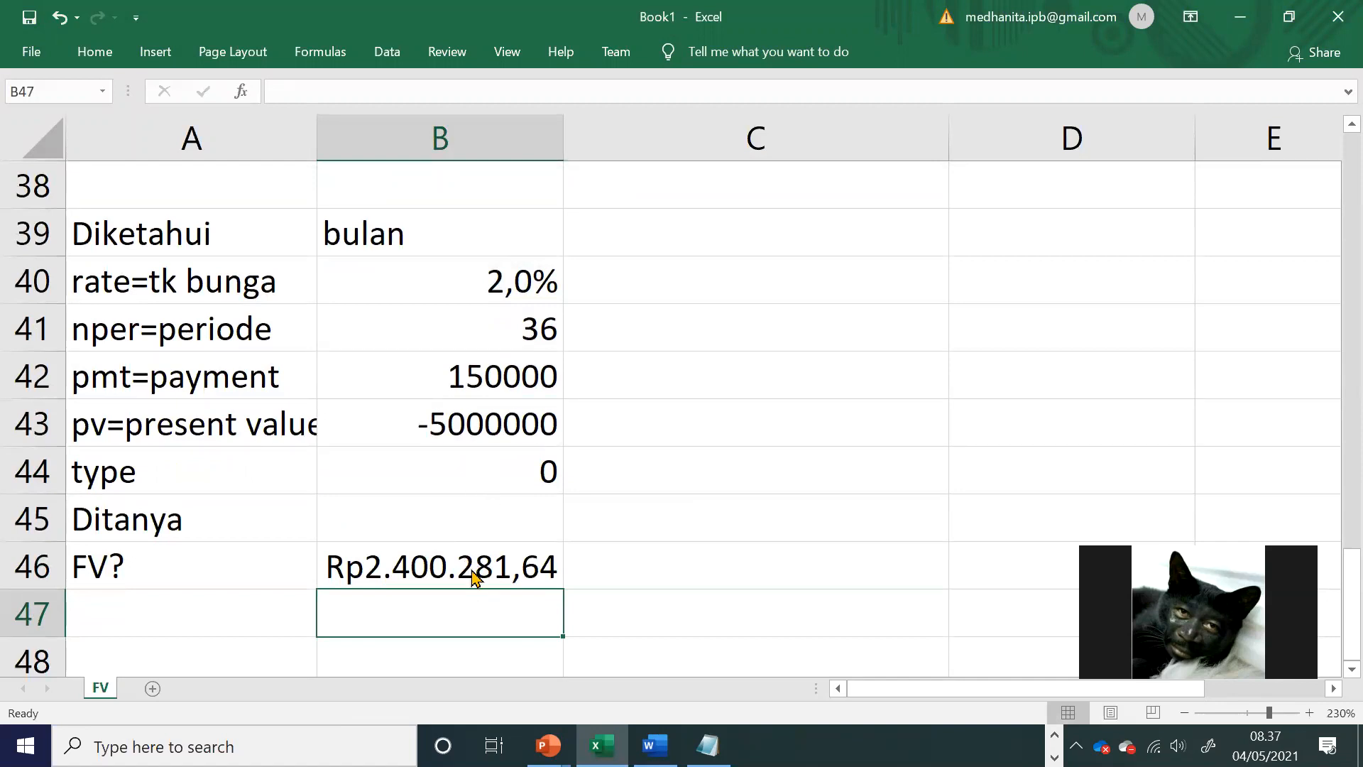
Step: Compare exercise 1 in the Word module with the FV formula in Excel cell B46
key(alt+Tab)
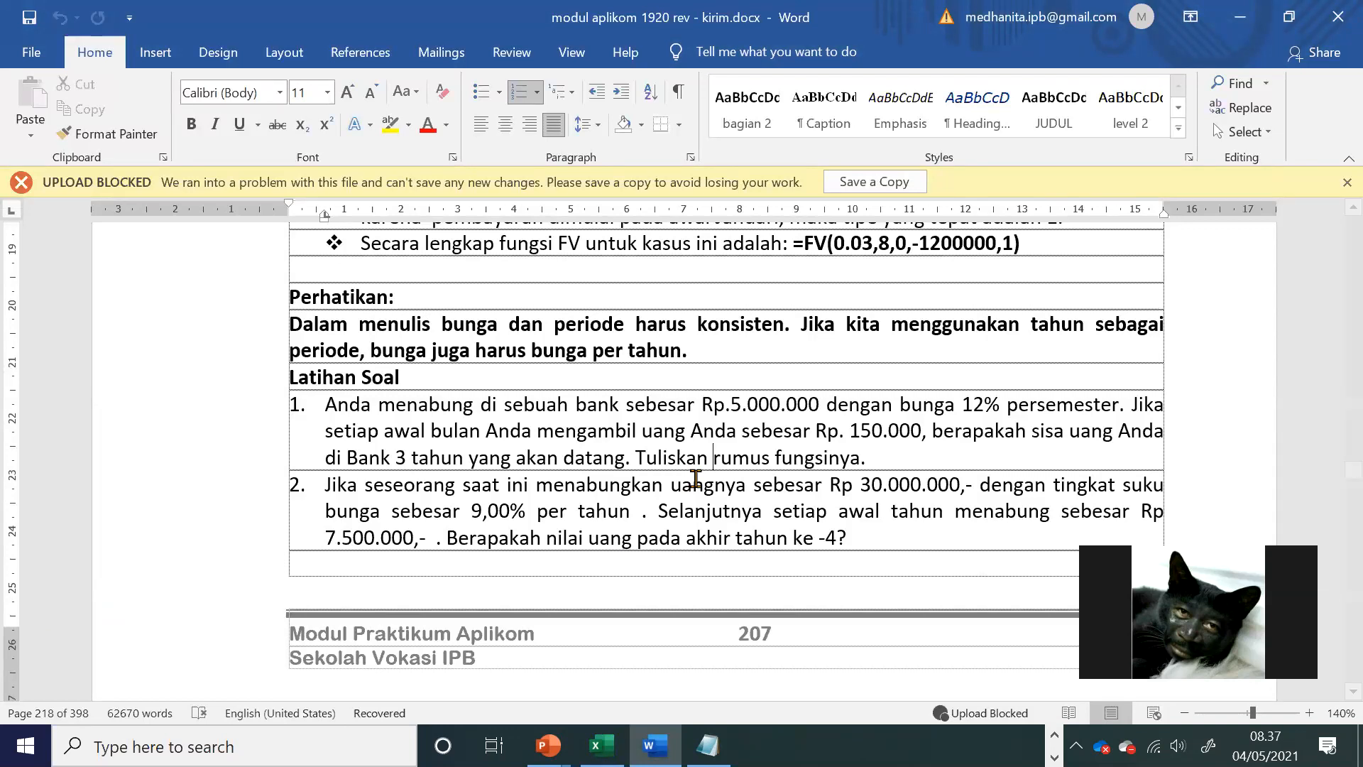
key(alt+Tab)
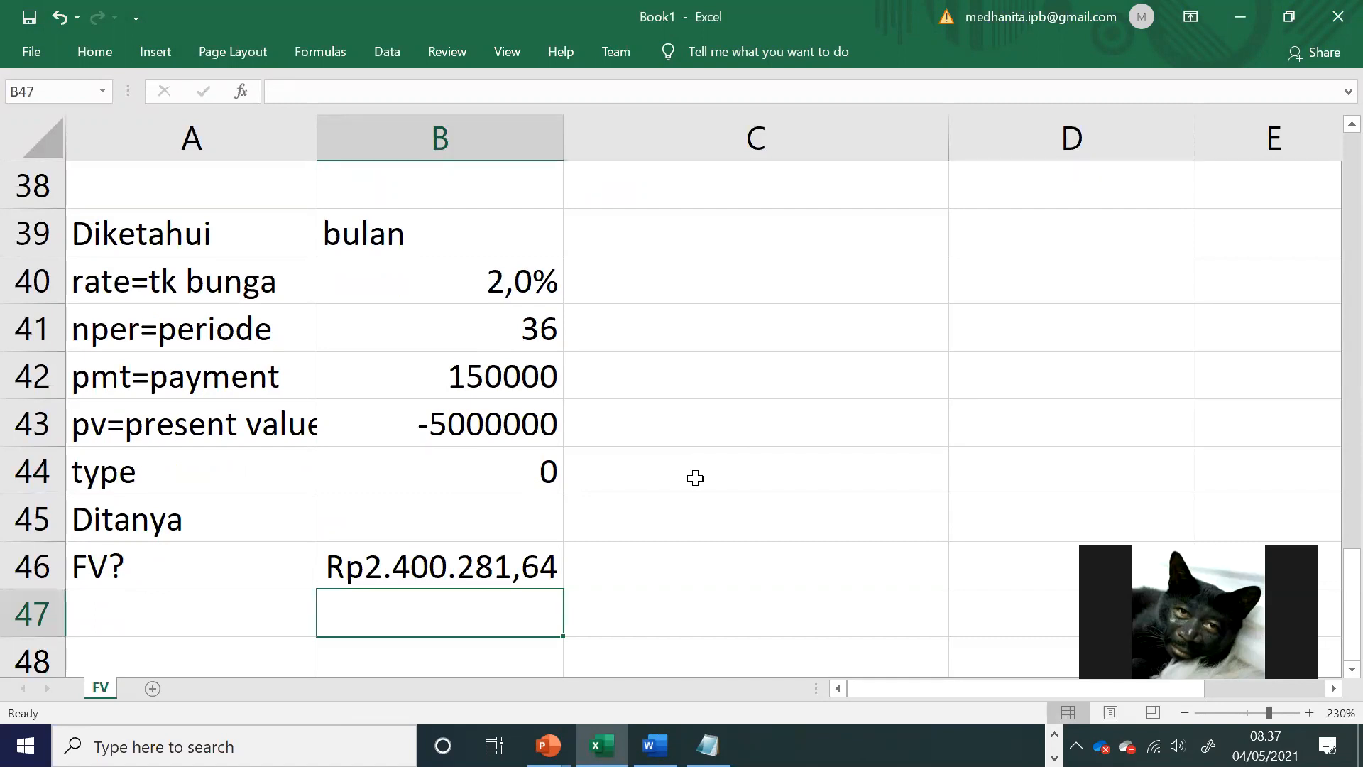
key(alt+Tab)
key(alt+Tab)
click(416, 575)
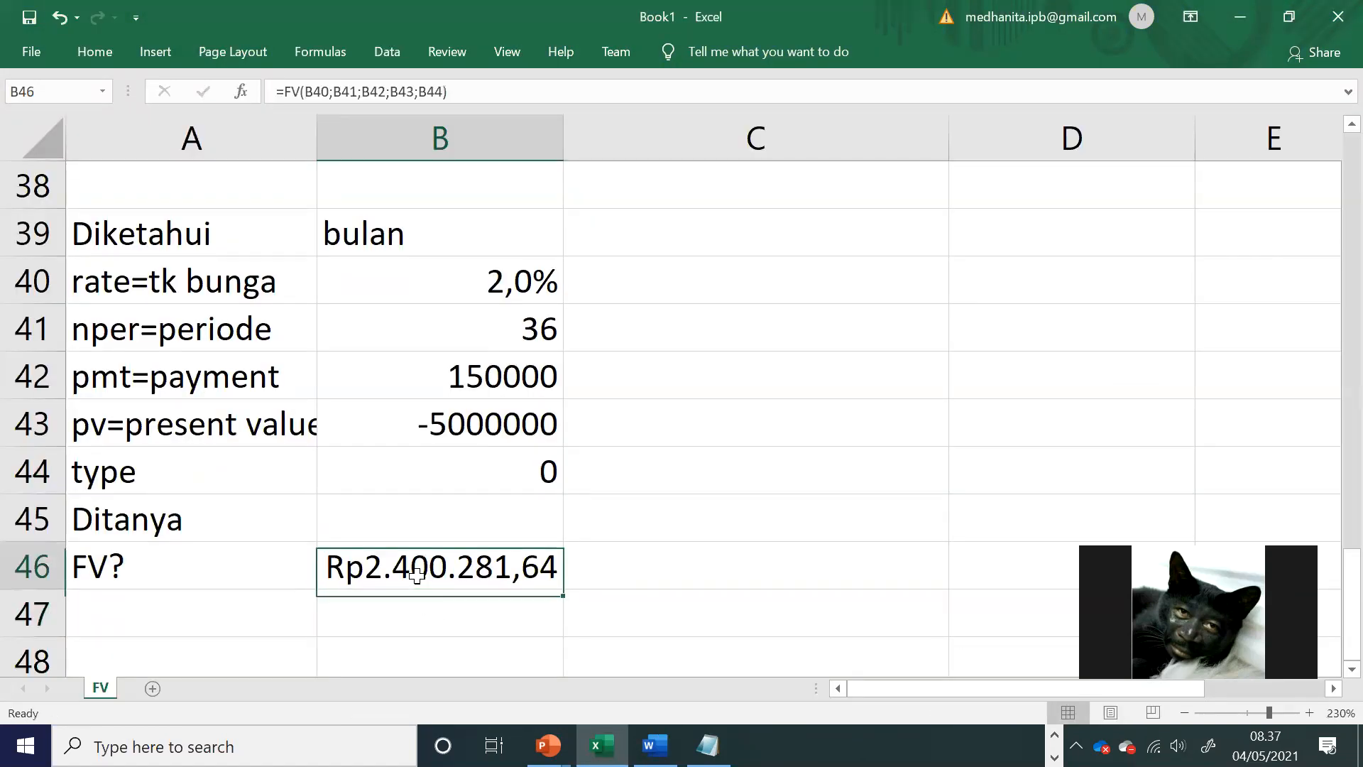
double_click(416, 575)
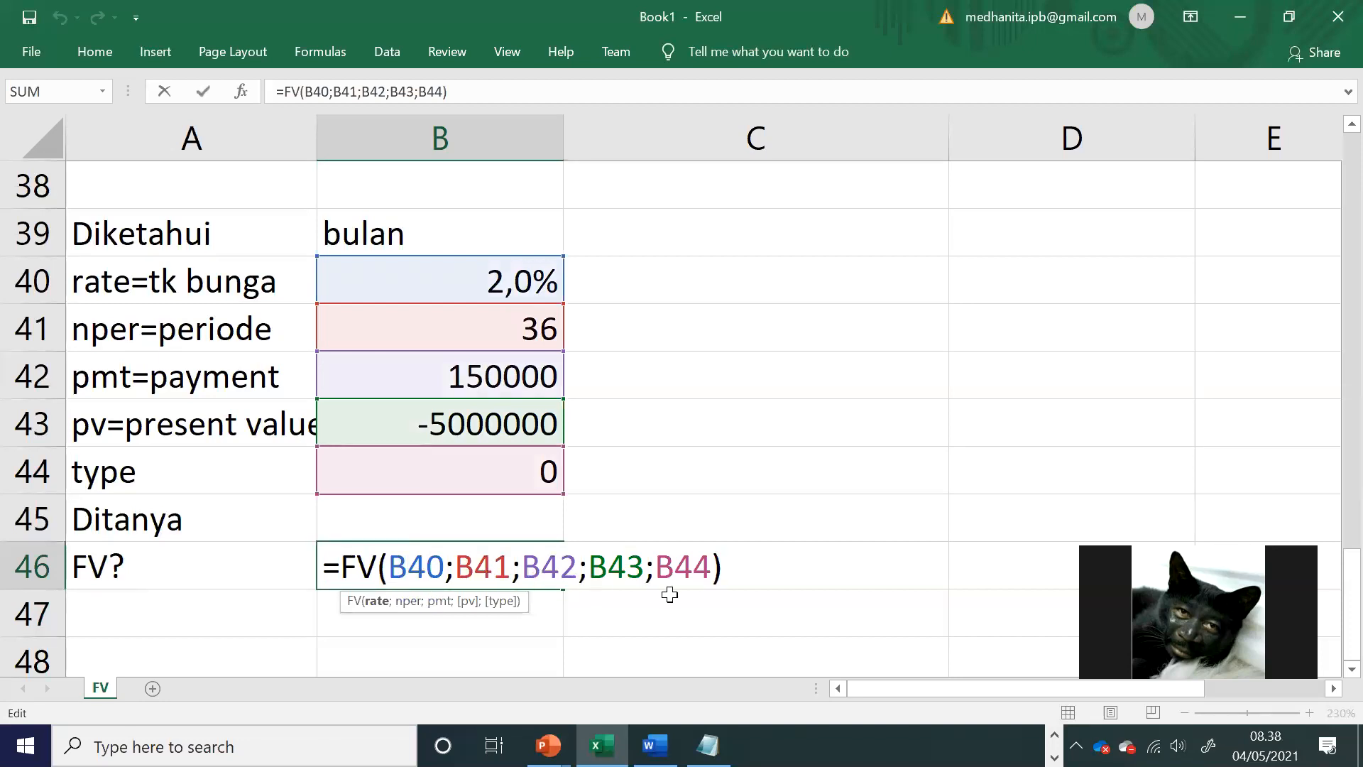
key(Return)
Step: Review exercise 1's Rp. 150.000 withdrawal against the Excel solution and look over exercise 2 in the Word module
key(alt+Tab)
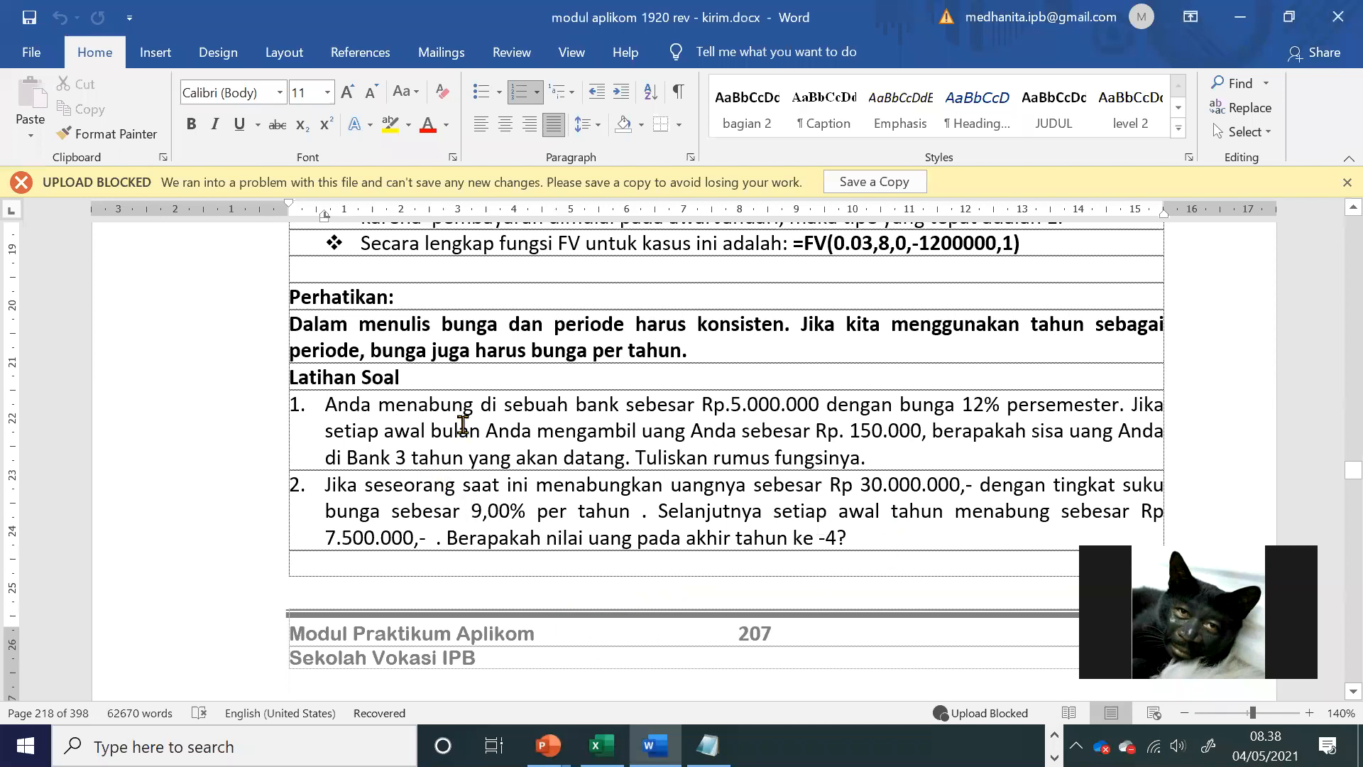
drag(457, 426, 563, 457)
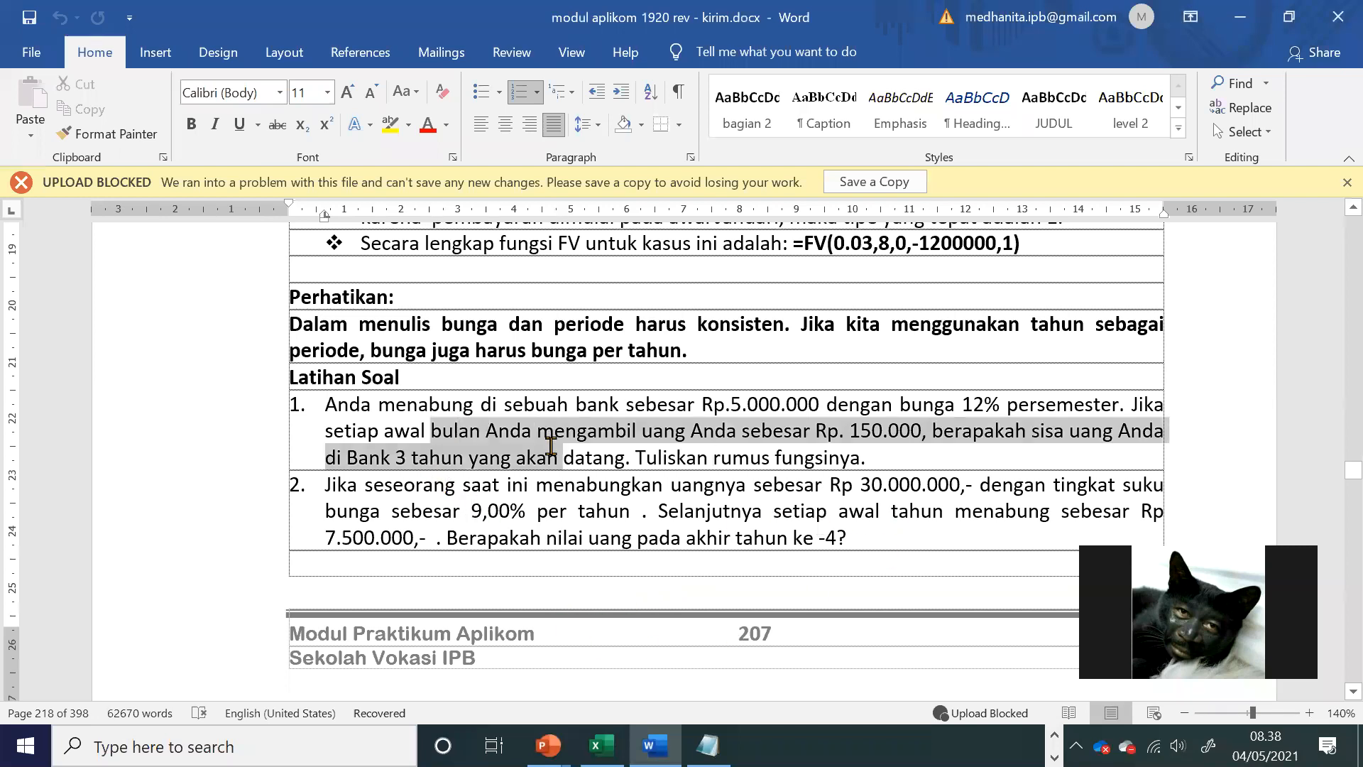
click(440, 483)
drag(841, 429, 929, 424)
key(alt+Tab)
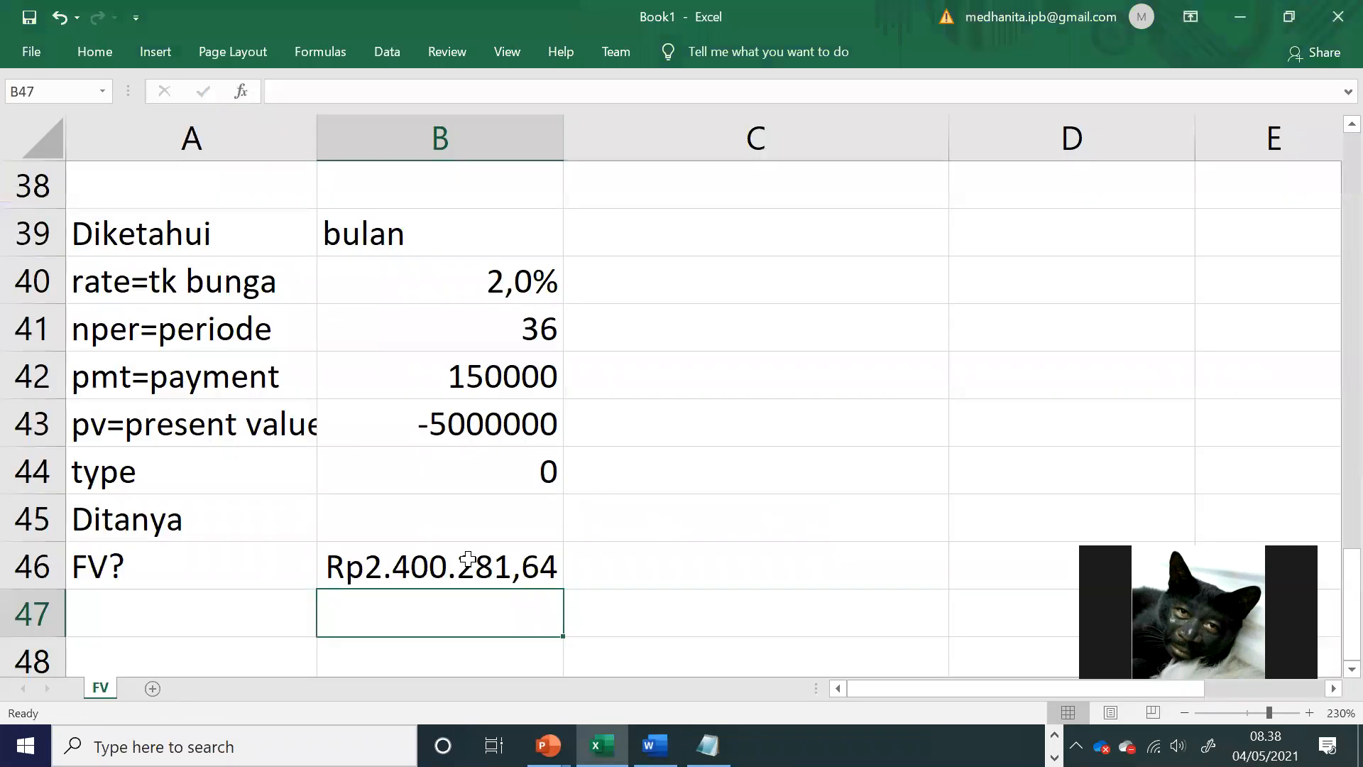
key(alt+Tab)
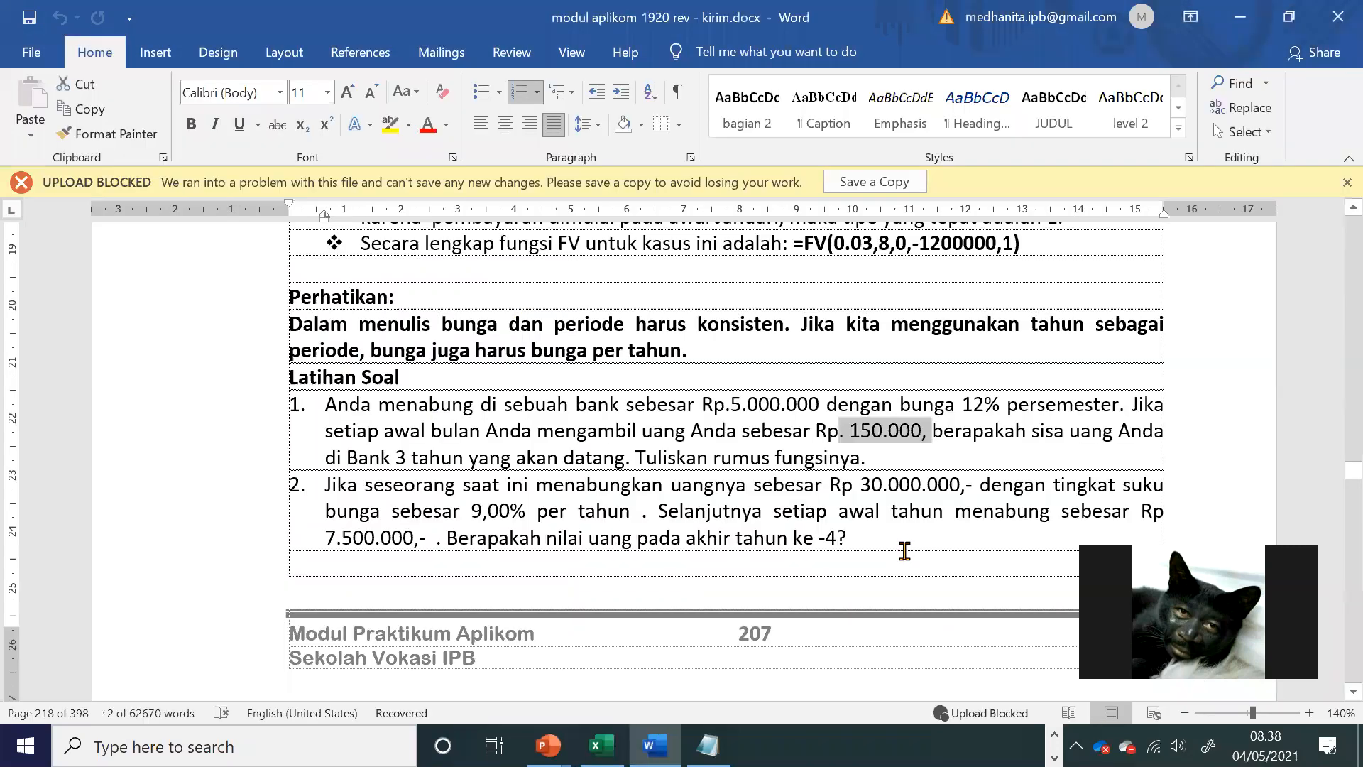
scroll(891, 545, down, 3)
drag(858, 398, 336, 351)
Step: Add a new item number 4. below the third entry of the Notepad exercise list
key(alt+Tab)
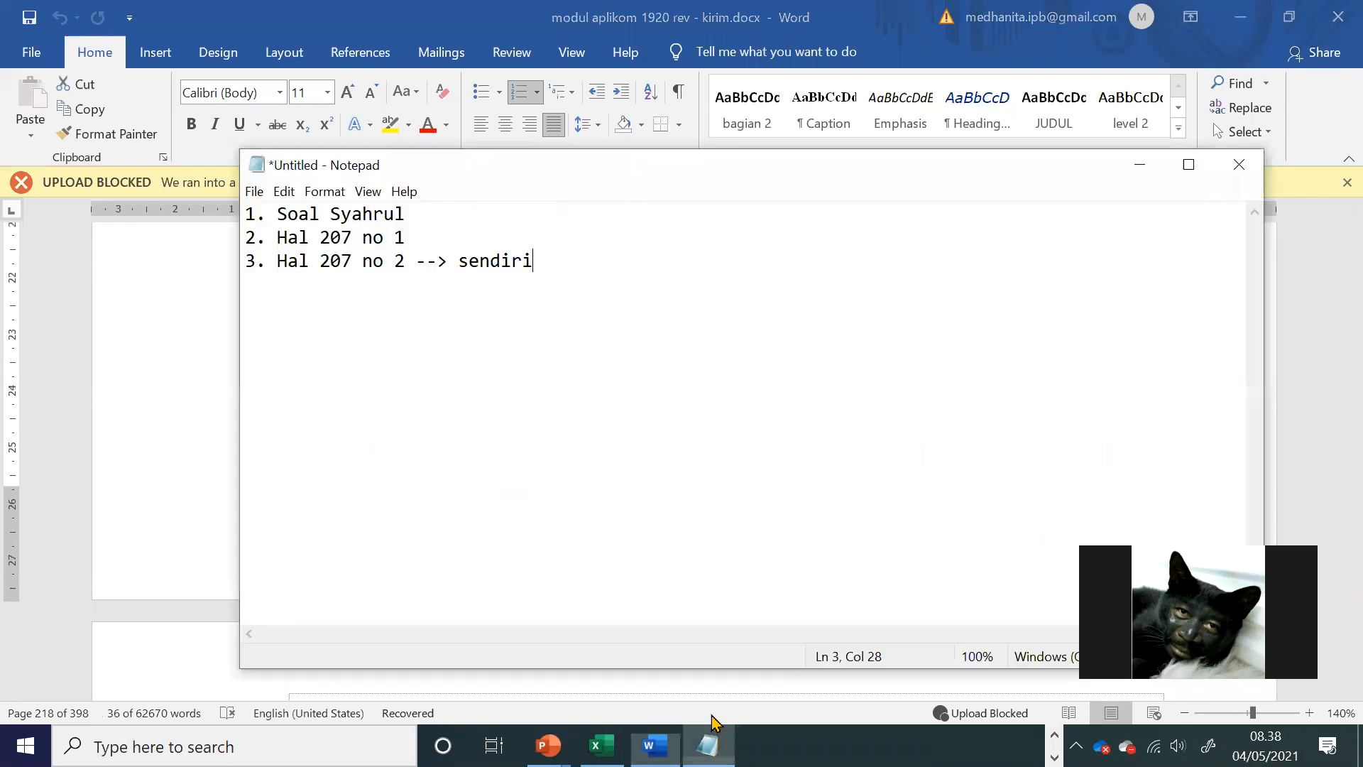
click(387, 318)
click(566, 270)
key(Return)
text(4.)
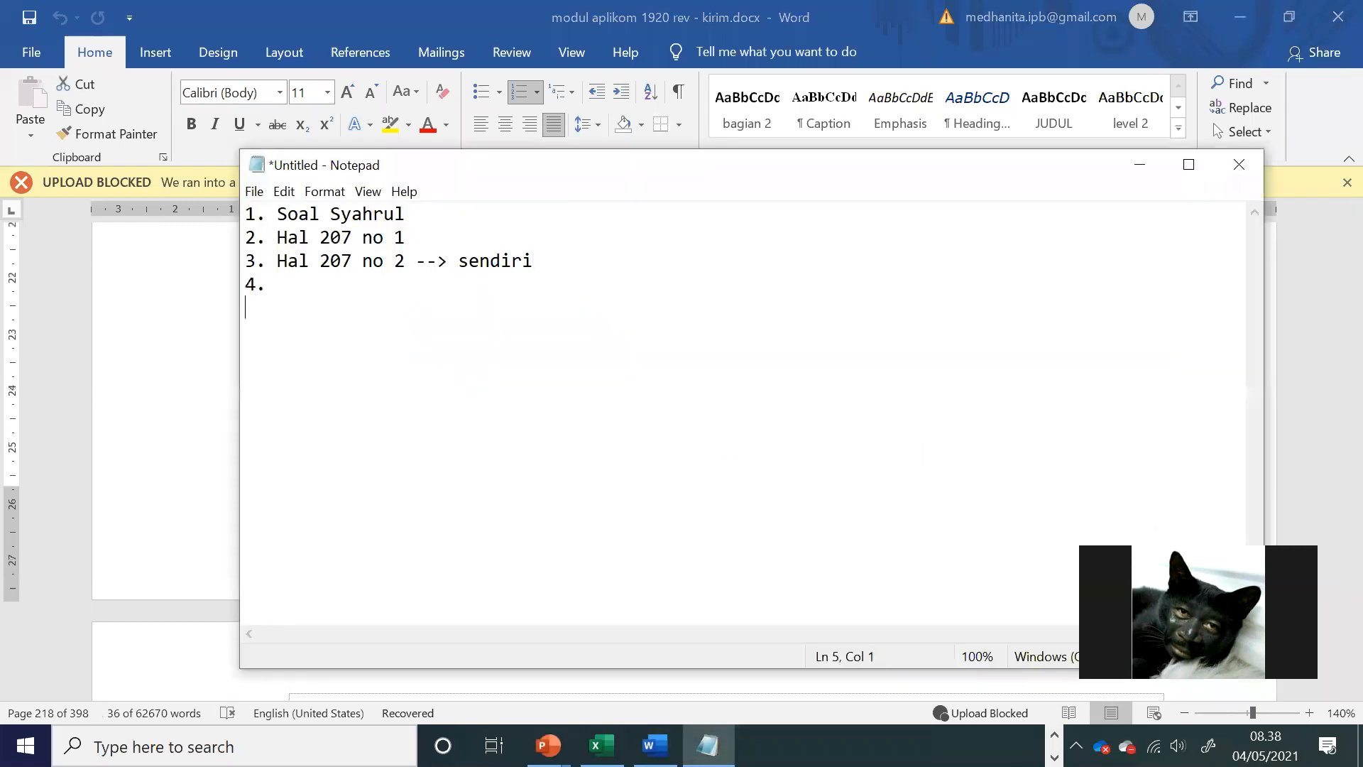
Step: Read the Fungsi PV section on the next page of the Word module
key(alt+Tab)
scroll(610, 349, down, 5)
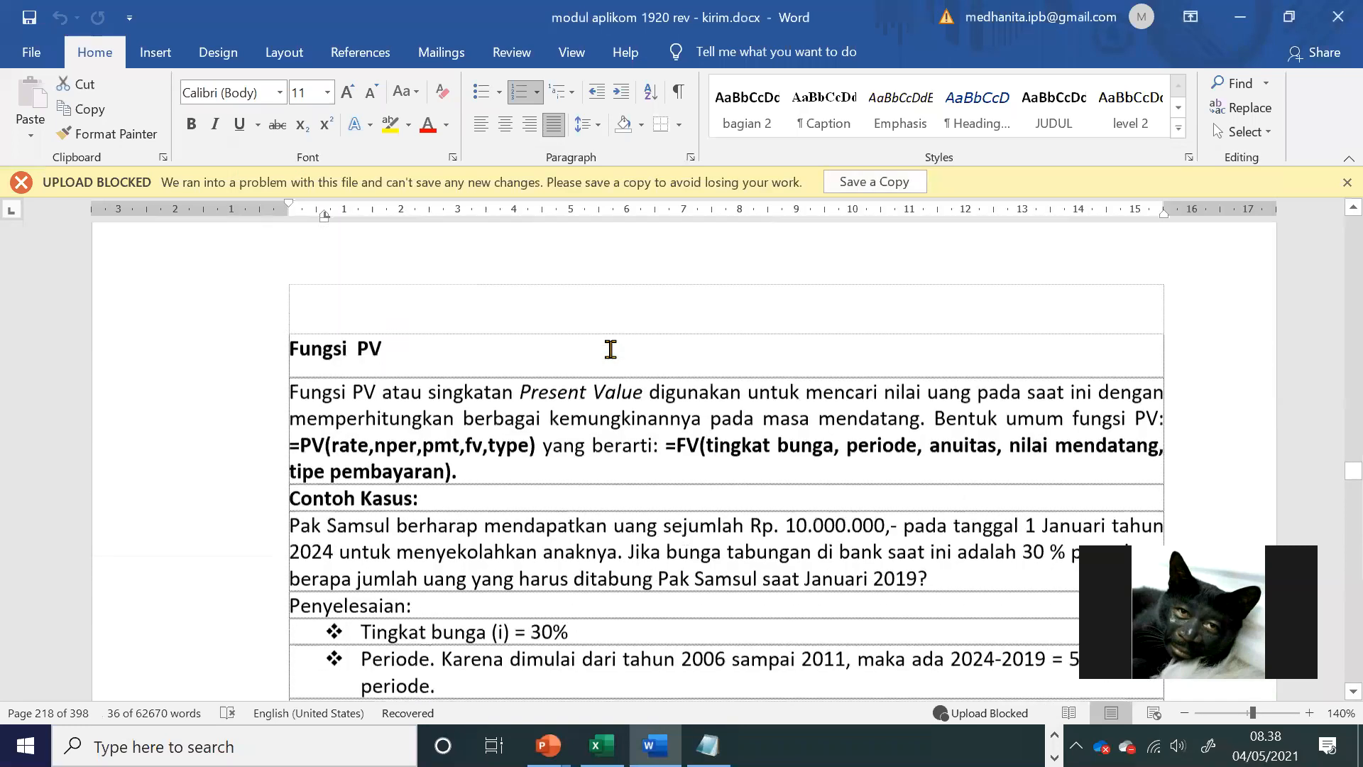
scroll(611, 349, down, 2)
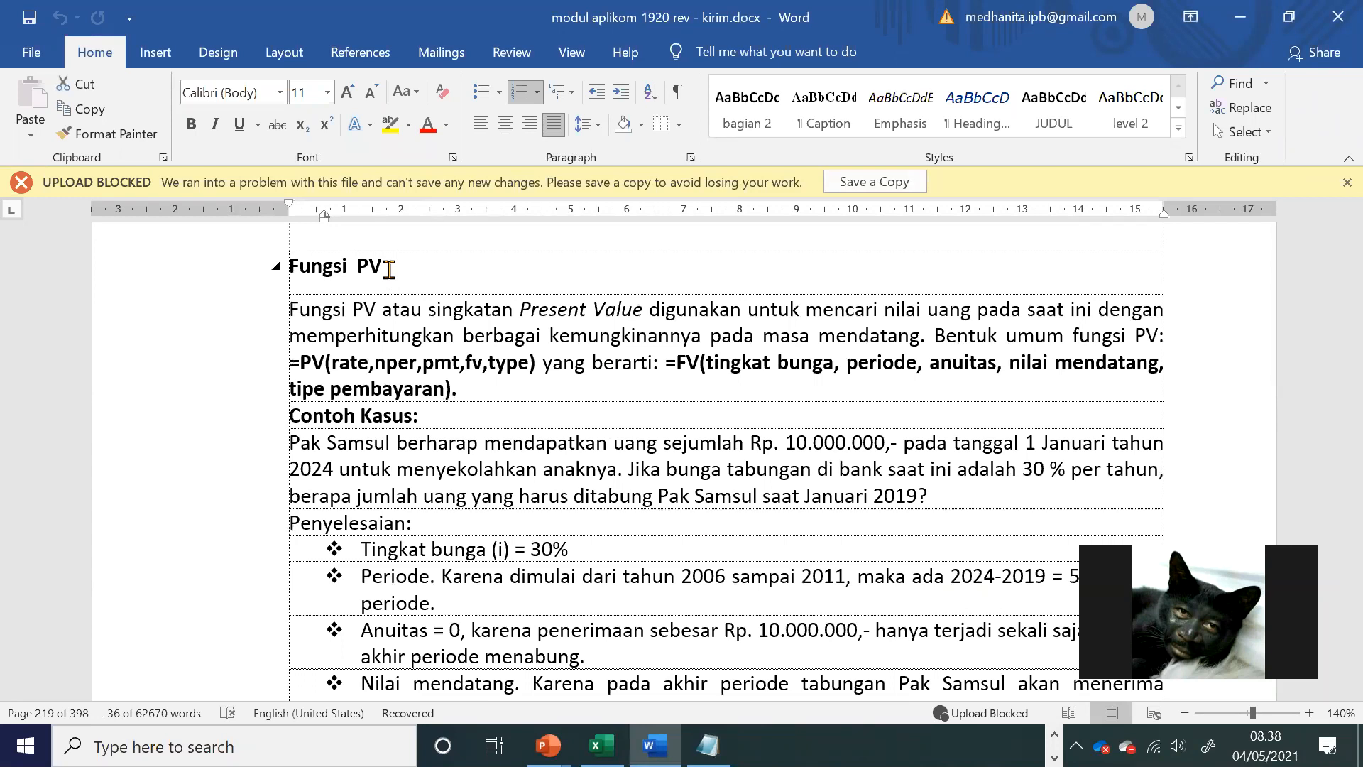
drag(389, 269, 369, 266)
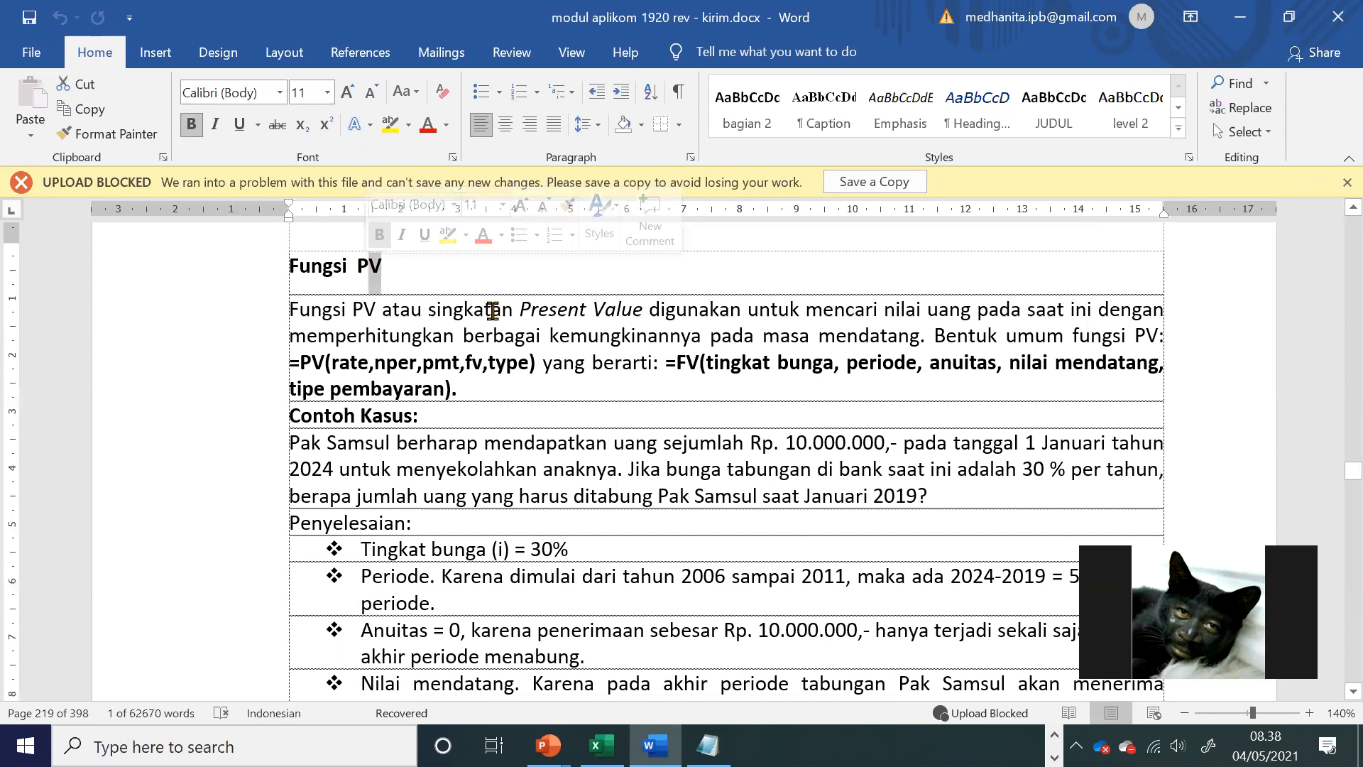
click(518, 405)
key(alt+Tab)
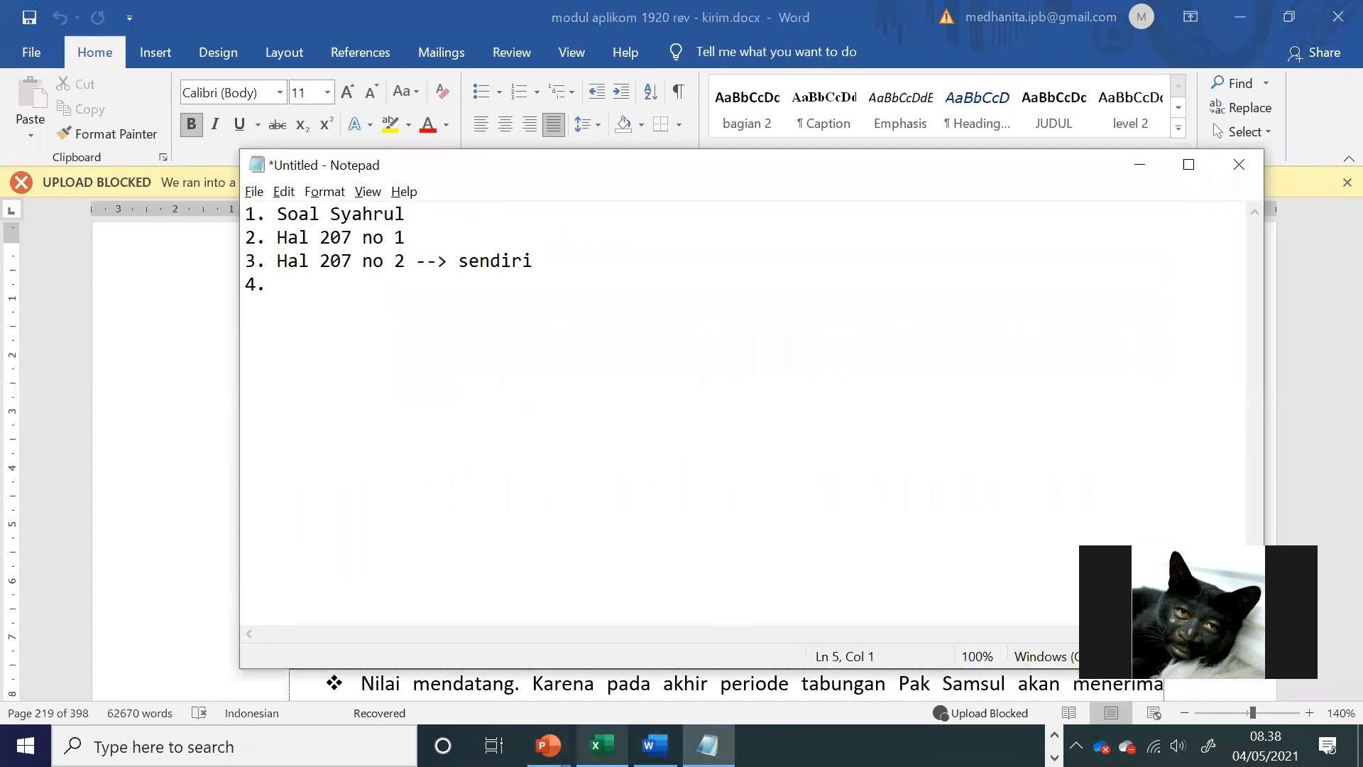
Step: Copy the labels in A39:A46 of the FV sheet in Excel and add a new worksheet named PV
click(602, 745)
drag(209, 233, 215, 560)
key(ctrl+c)
scroll(206, 518, down, 2)
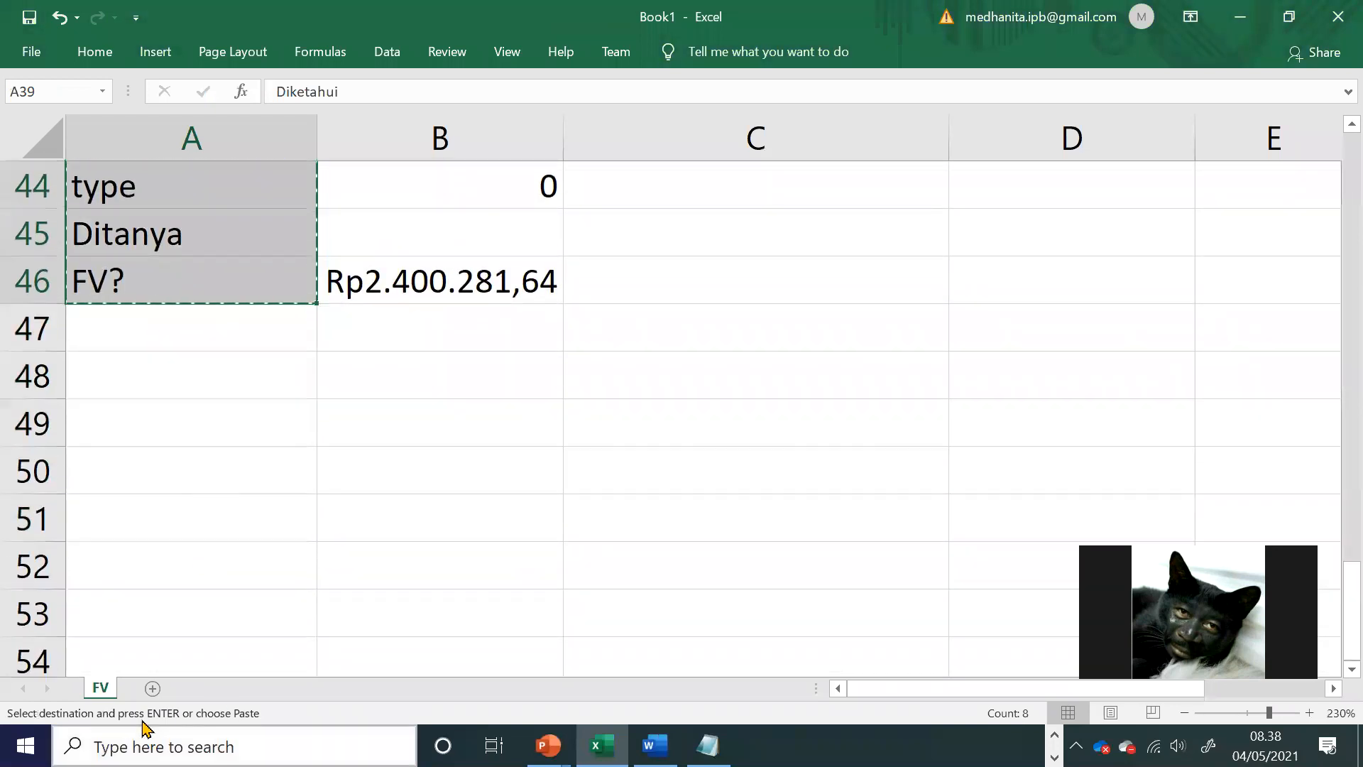
right_click(119, 690)
click(195, 433)
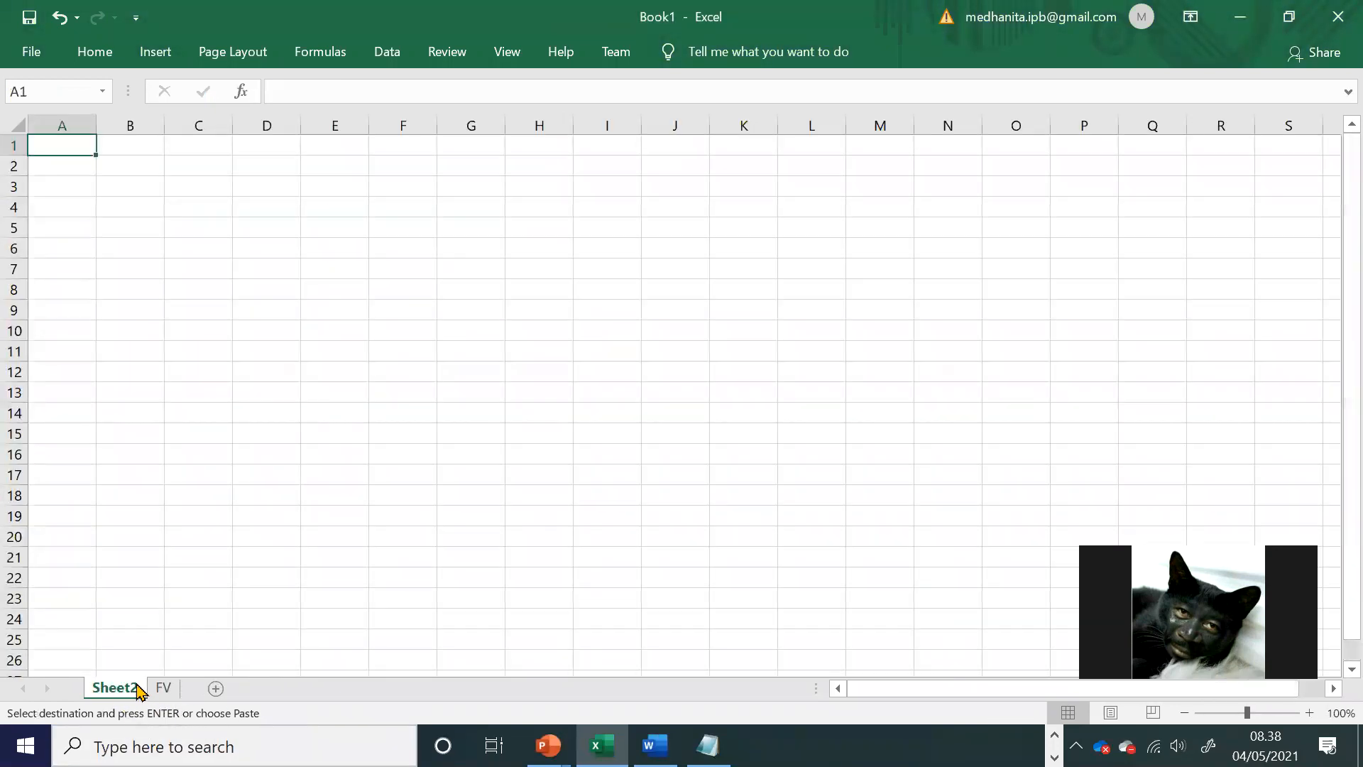
double_click(134, 690)
text(PV)
key(Return)
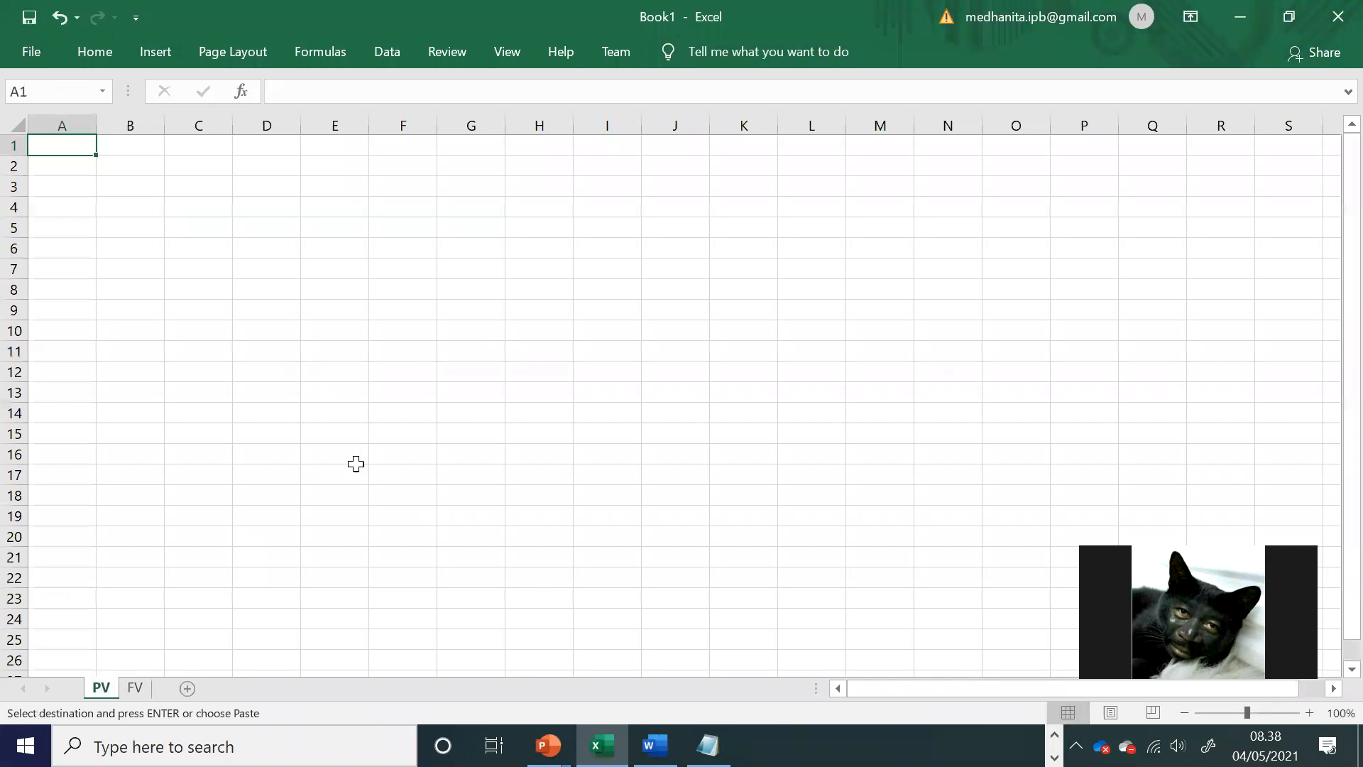
Step: Paste the copied labels into the PV sheet starting at A1 and widen column A
click(356, 462)
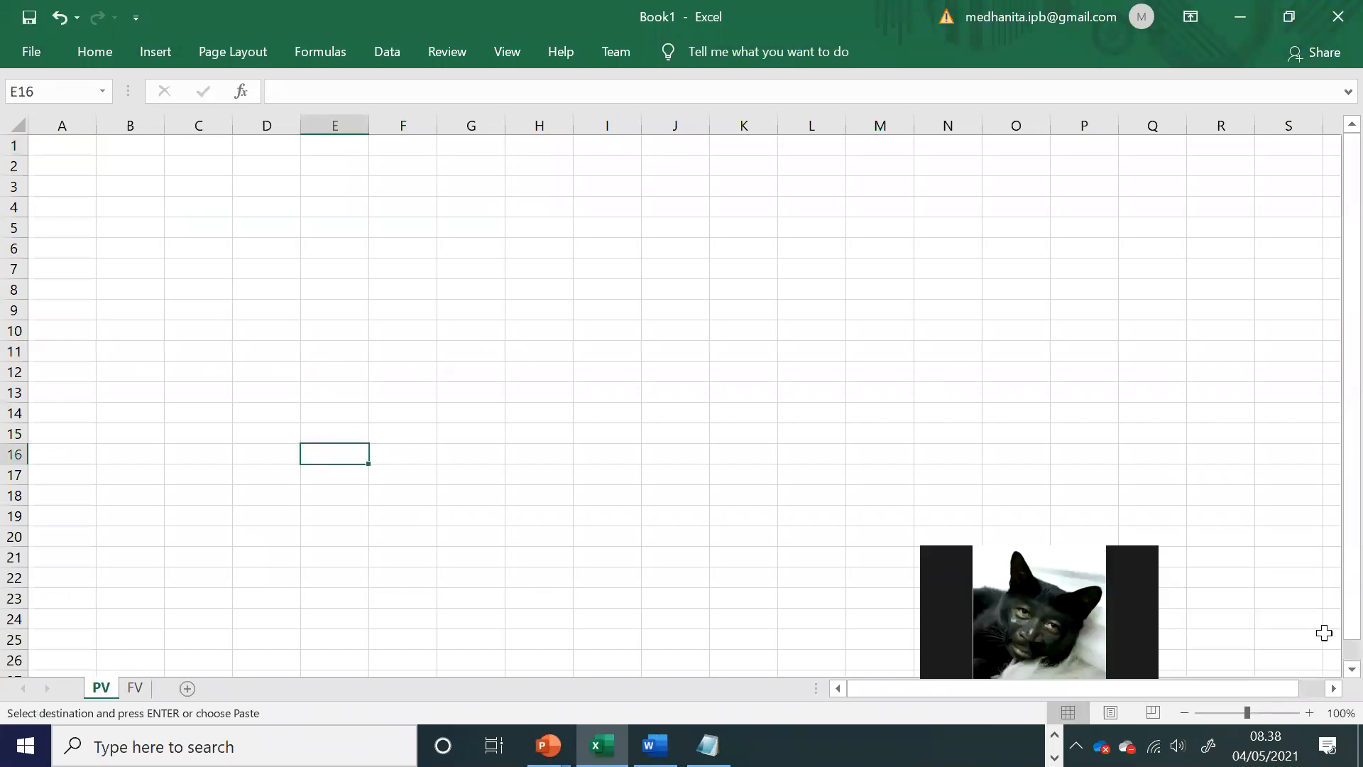
click(1307, 712)
click(1306, 712)
click(1306, 712)
click(1306, 712)
click(1306, 712)
click(1306, 712)
click(1306, 712)
click(1306, 712)
click(1306, 712)
click(1306, 712)
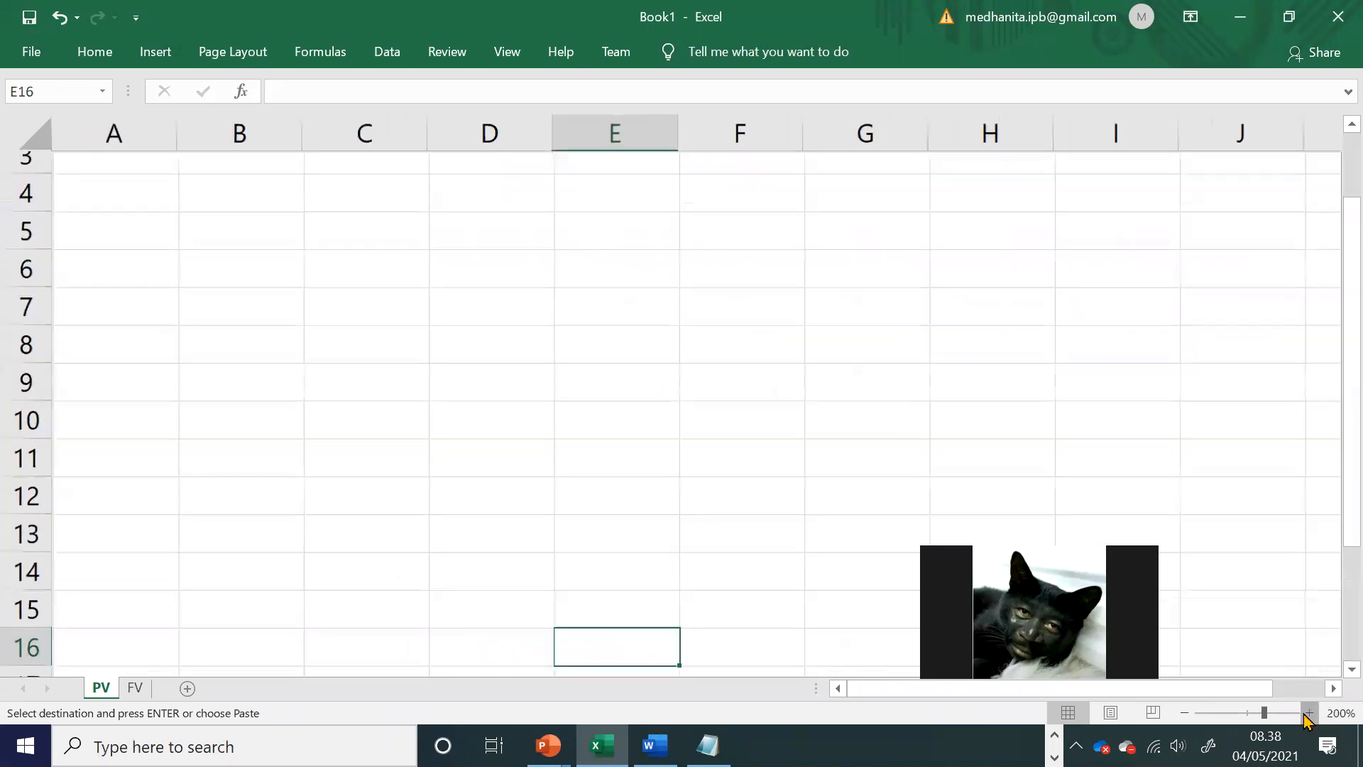
scroll(312, 372, up, 1)
click(91, 184)
key(ctrl+v)
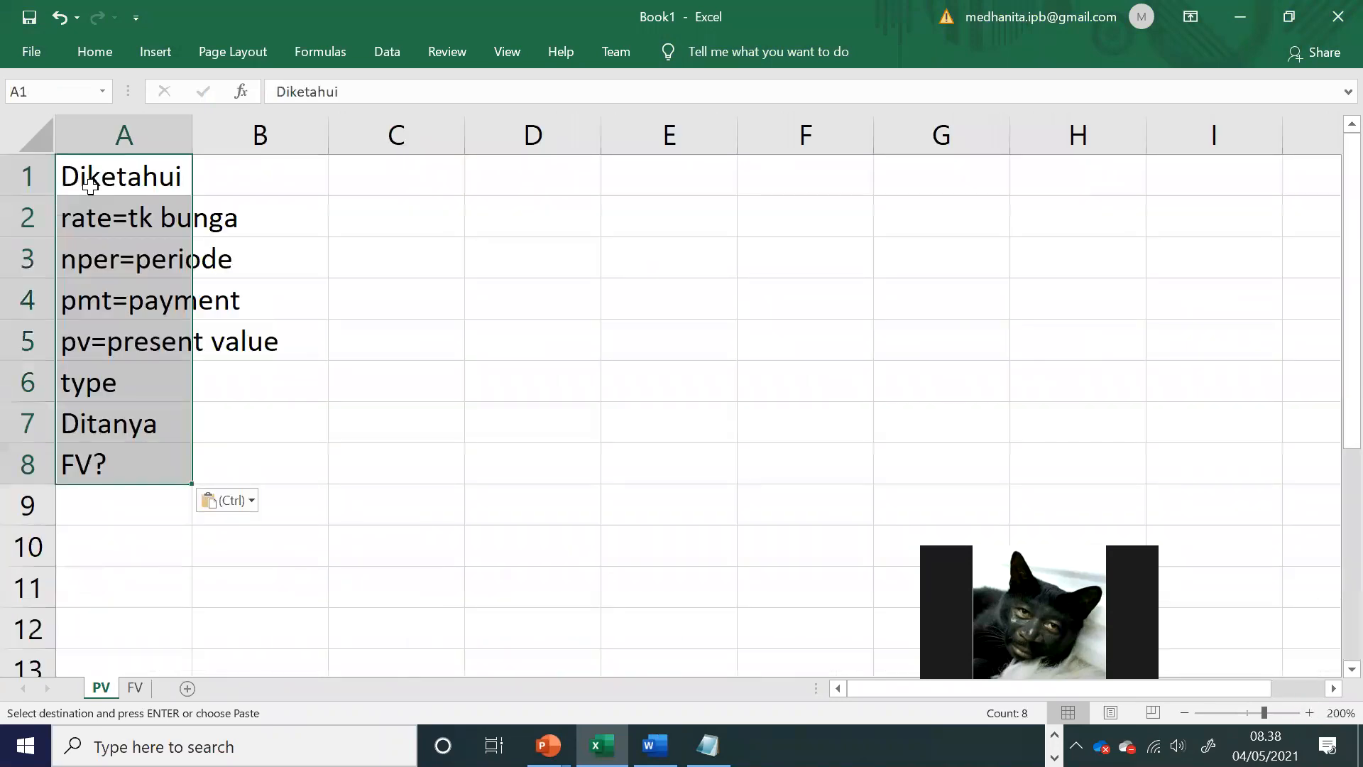
drag(189, 132, 247, 131)
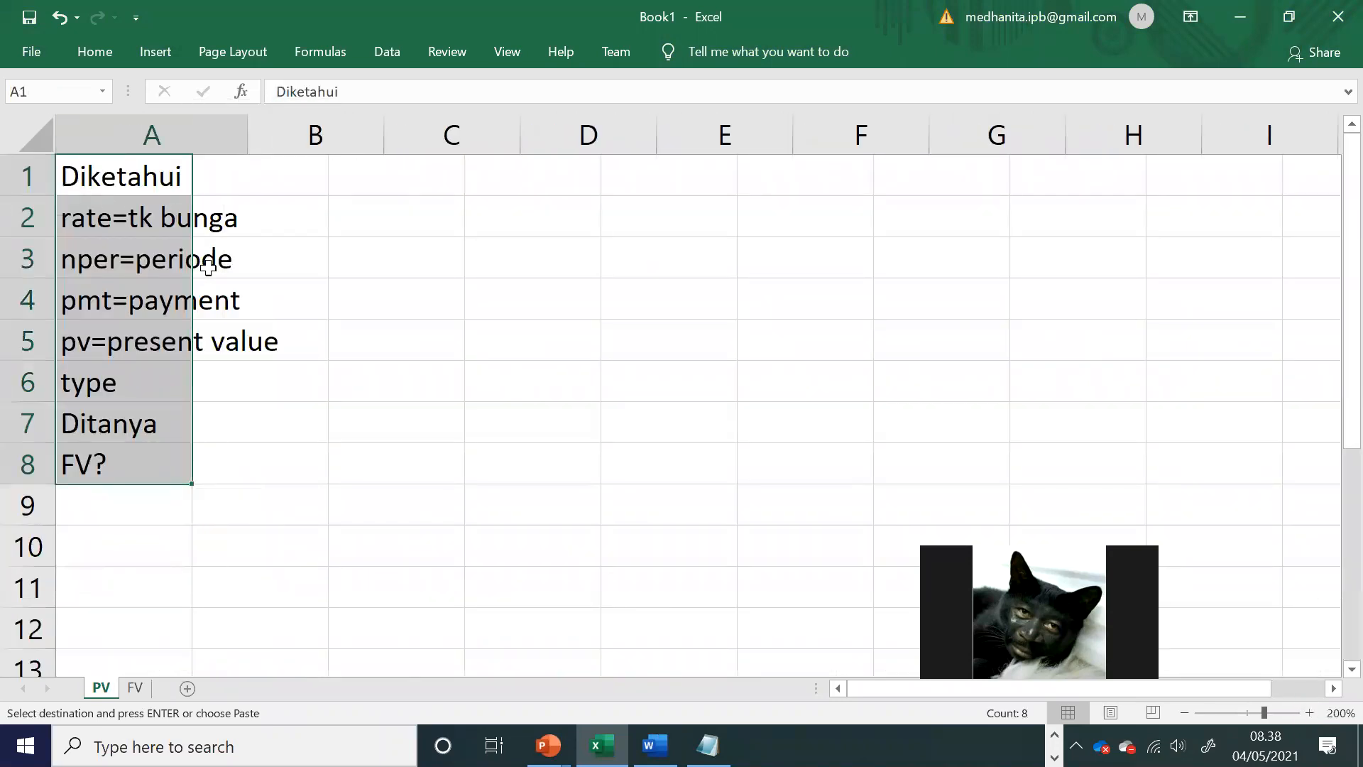
Step: Change the label in A5 to fv and the label in A8 to pv
click(119, 339)
text(fv)
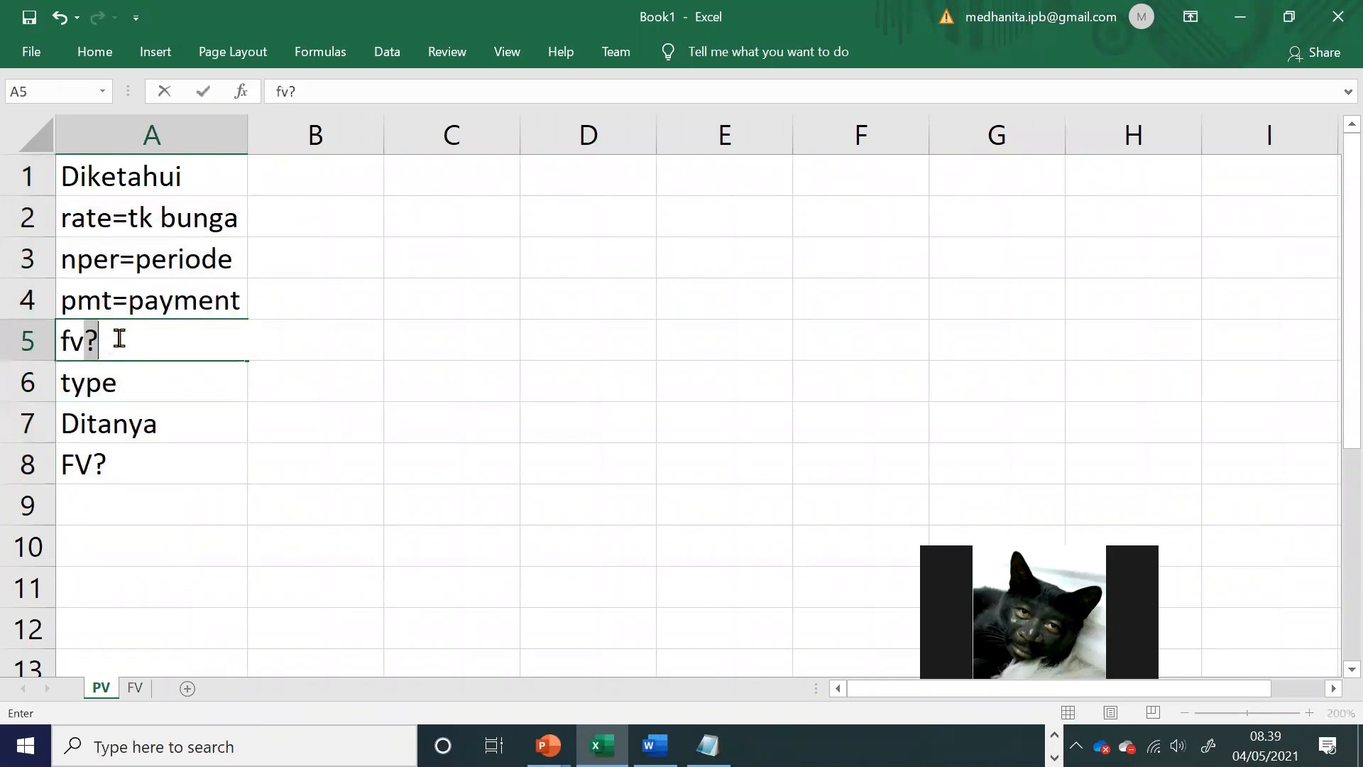
key(BackSpace)
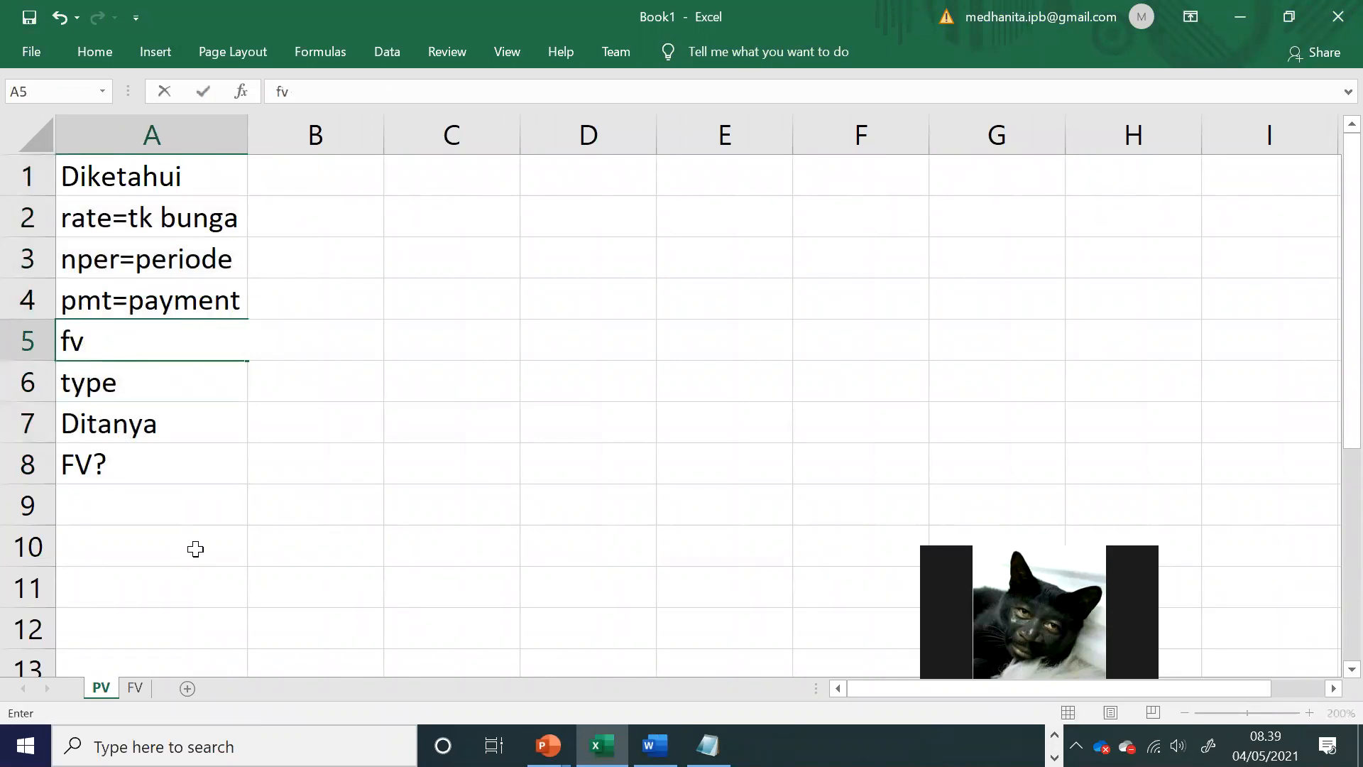
click(188, 465)
text(pv)
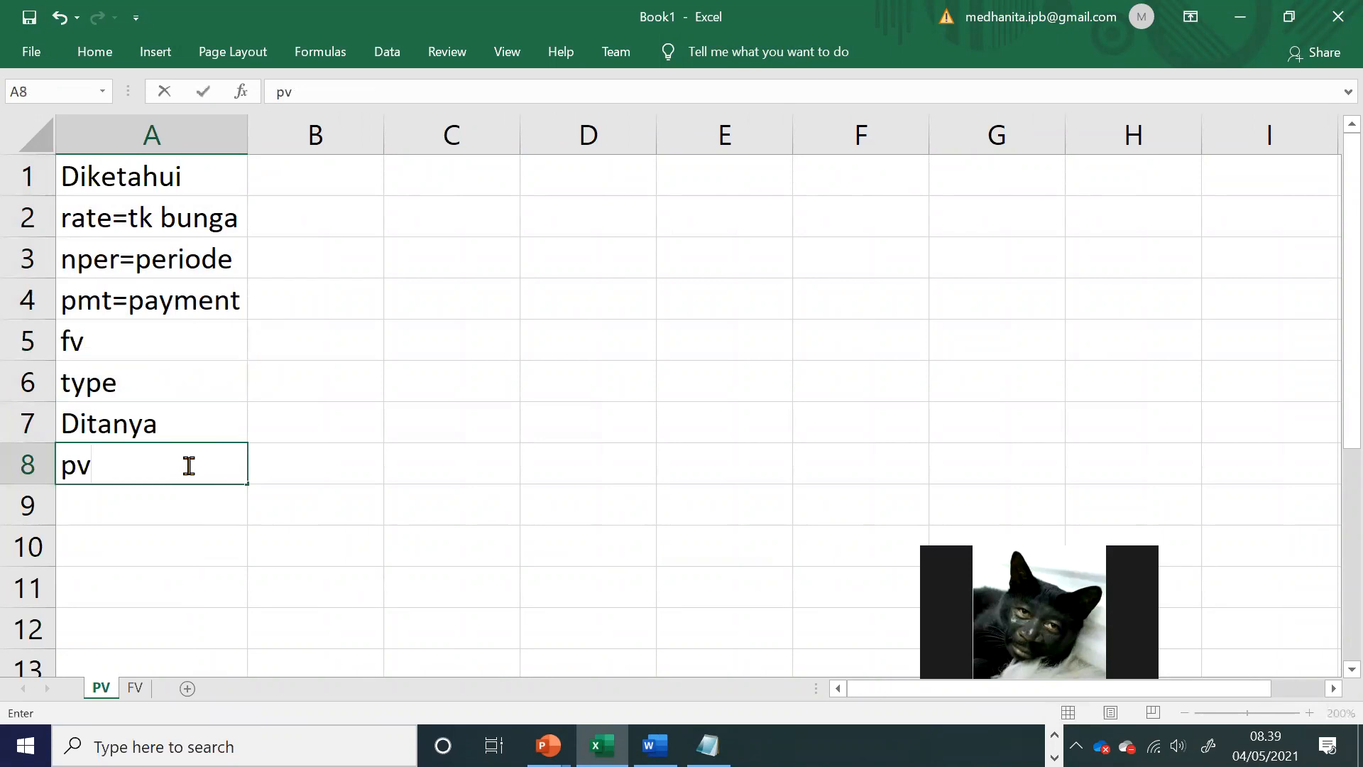
key(Return)
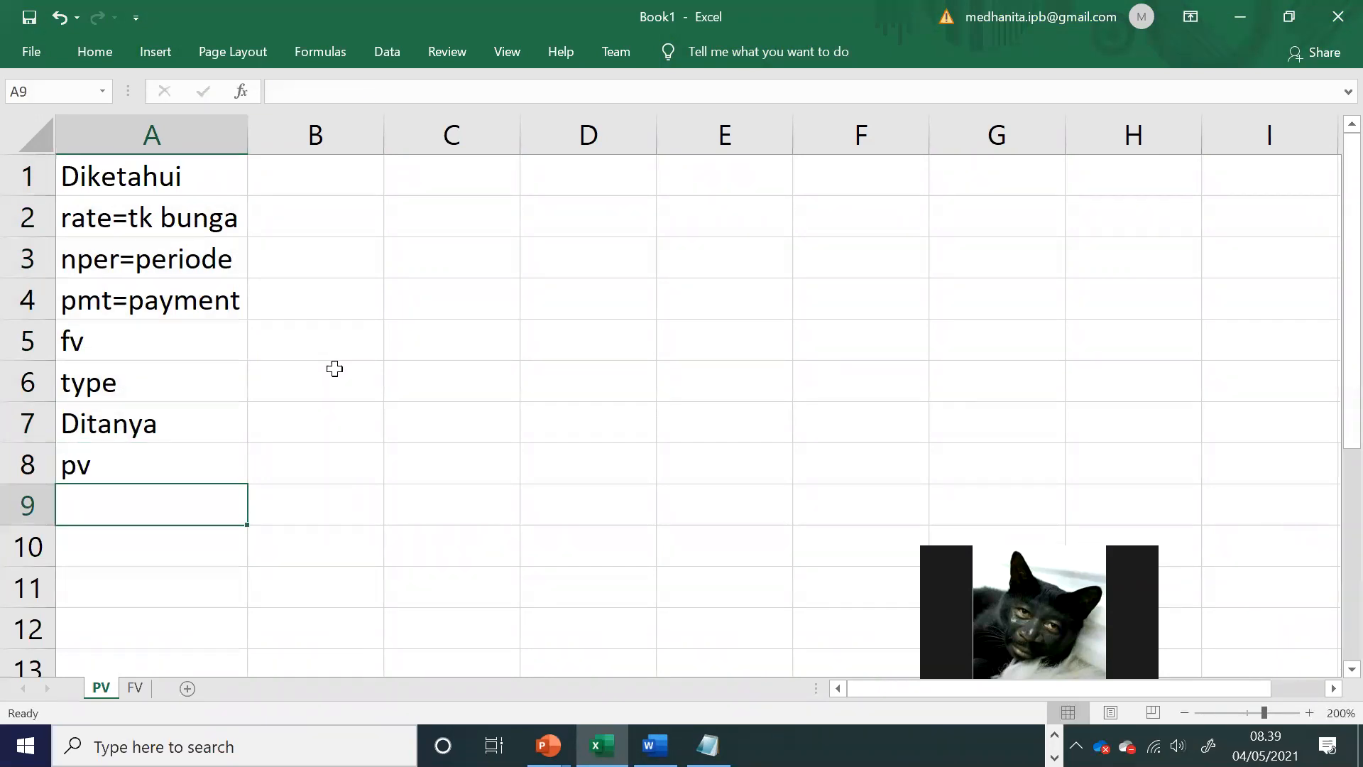
Step: Read the Contoh Kasus problem under Fungsi PV in the Word module and return to the Excel PV sheet
key(alt+Tab)
key(alt+Tab)
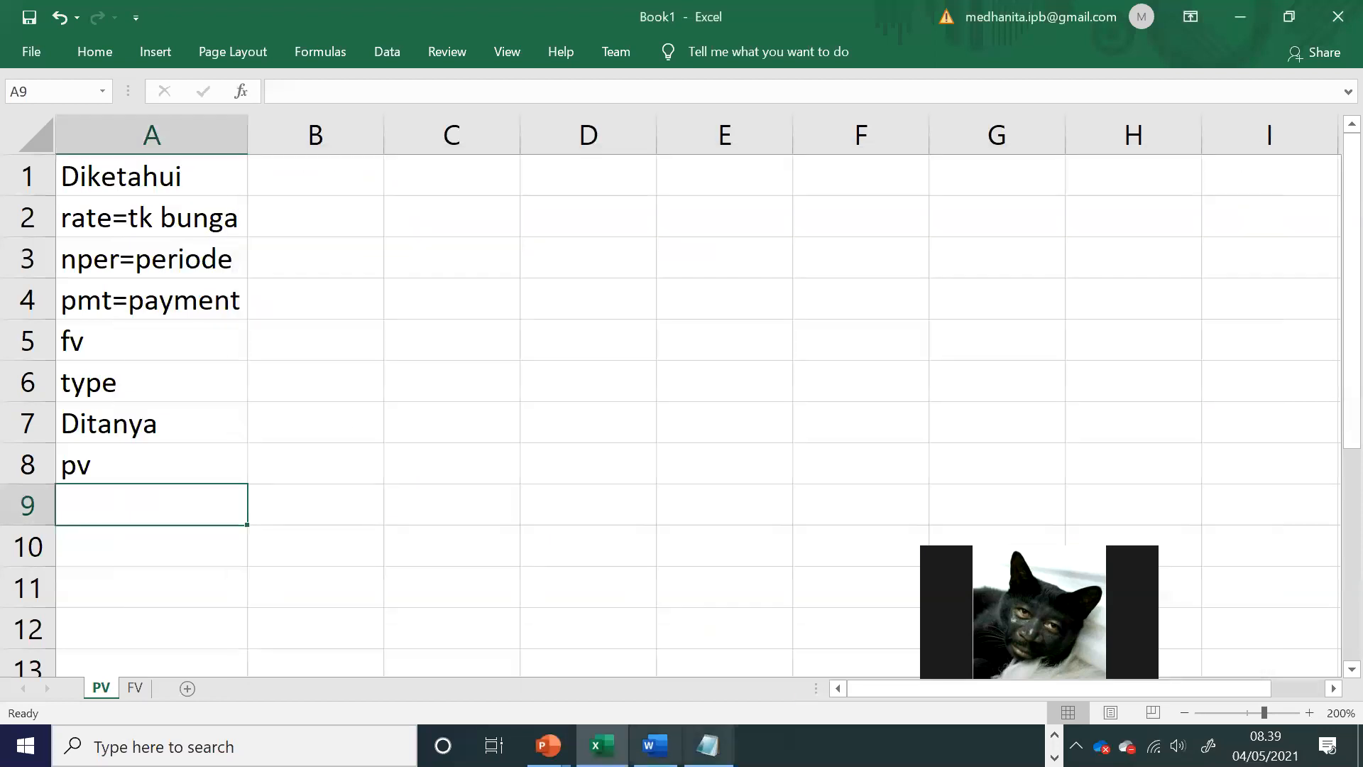
key(alt+Tab)
click(642, 500)
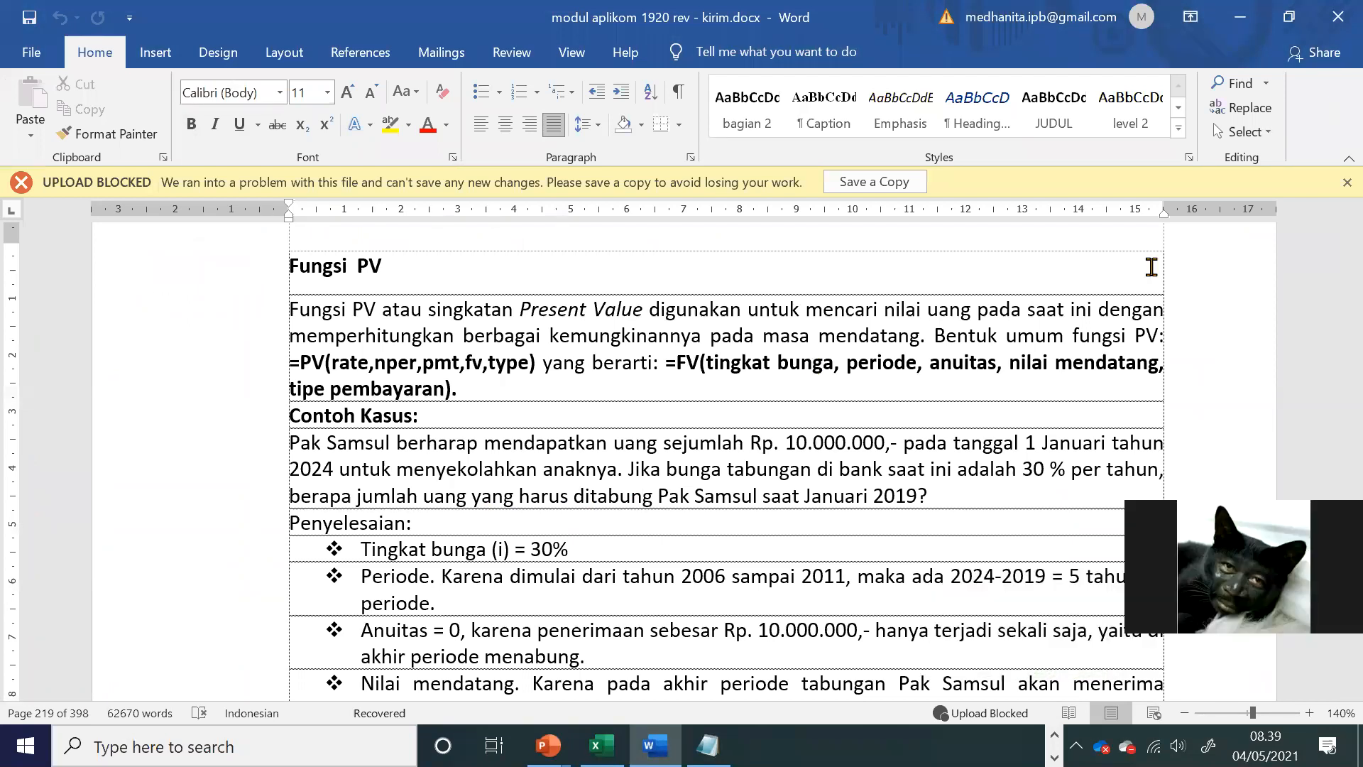
click(929, 462)
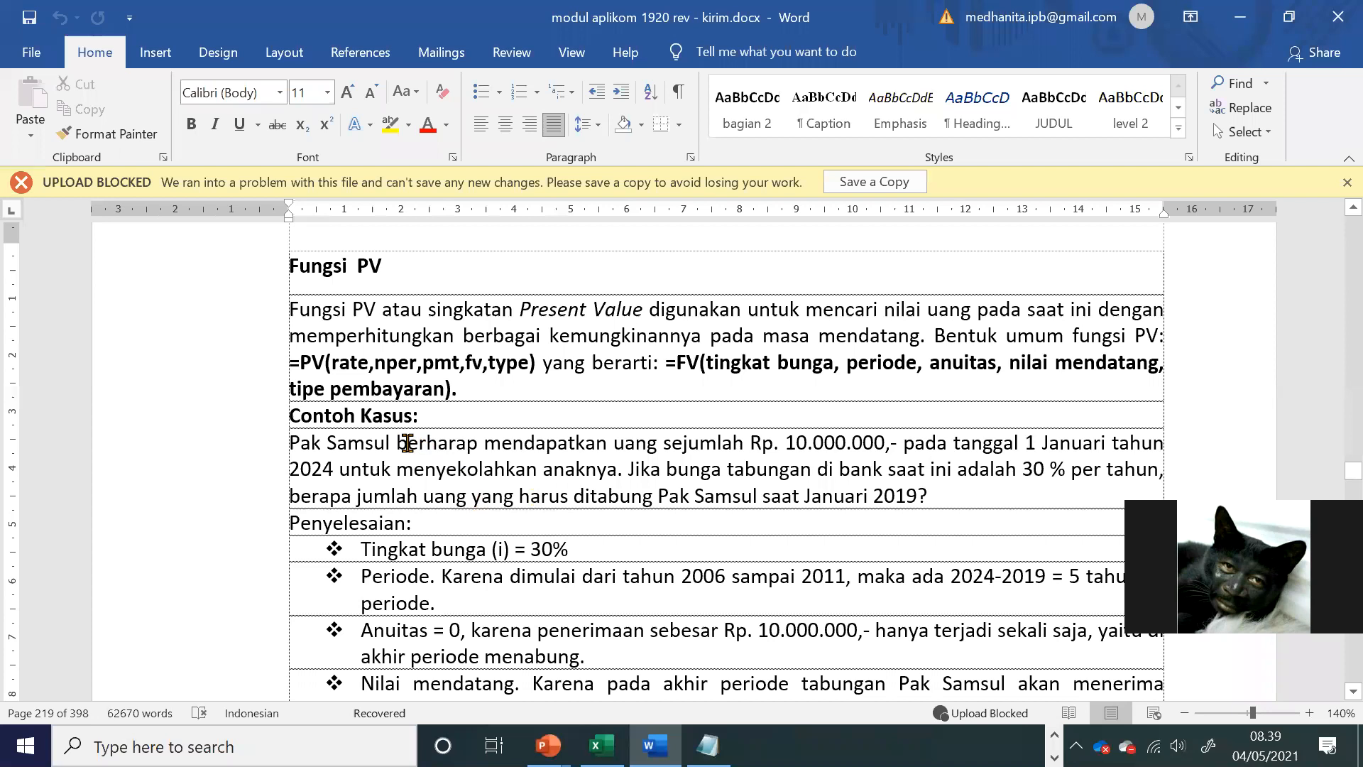
drag(319, 441, 798, 482)
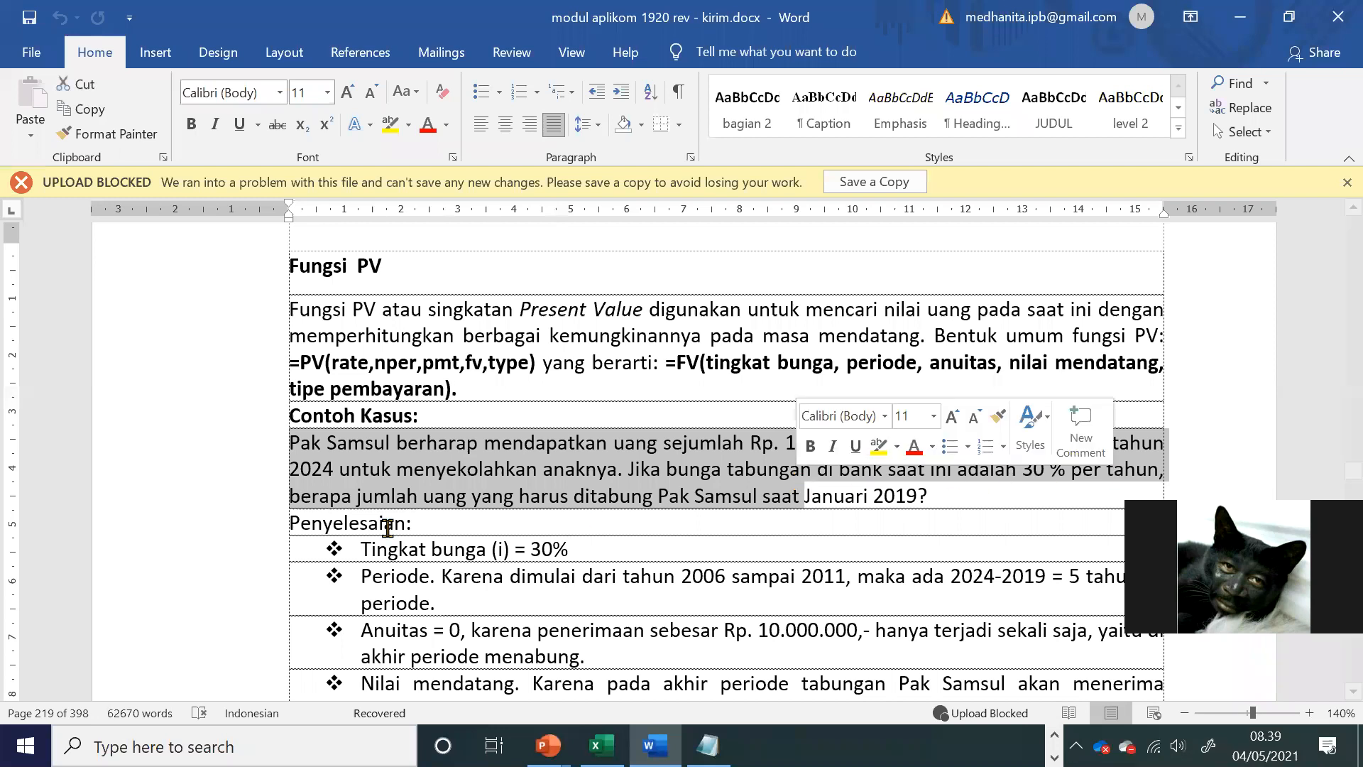
click(313, 478)
key(alt+Tab)
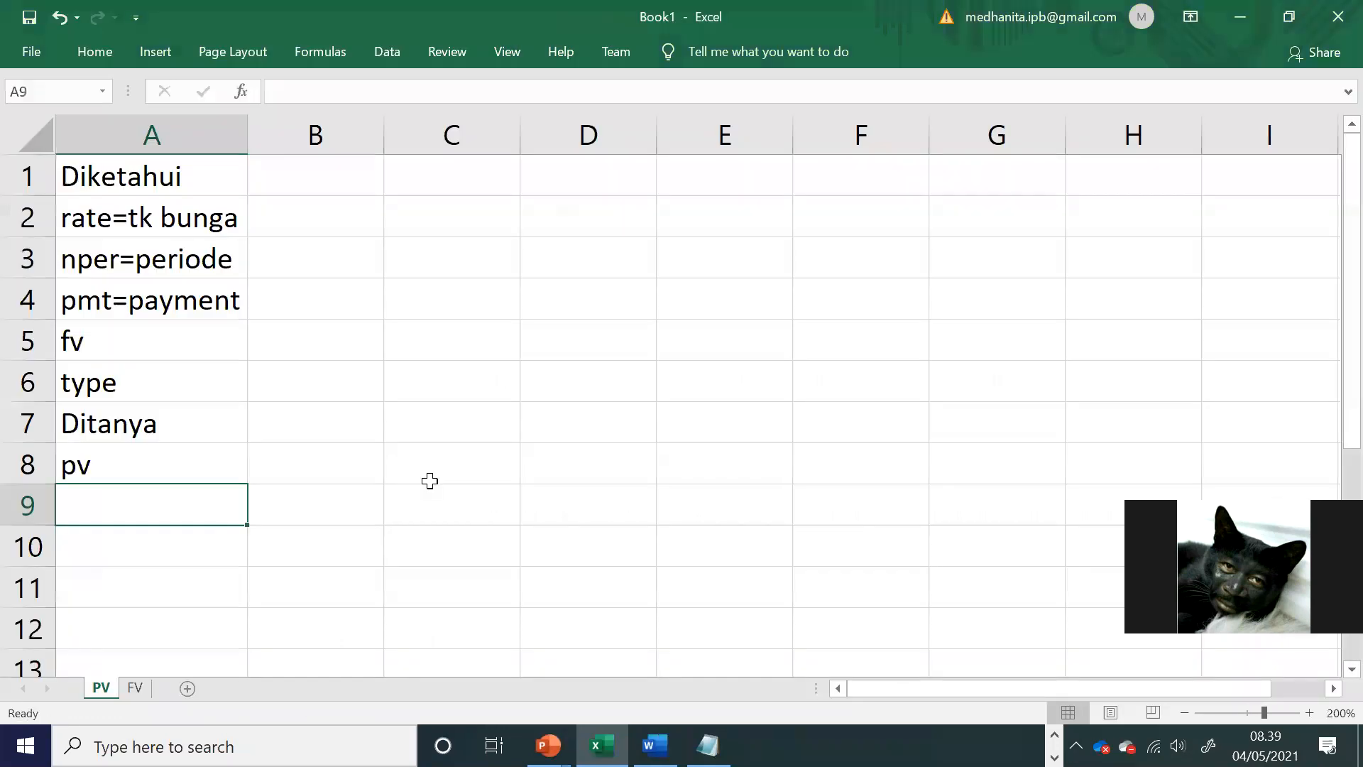
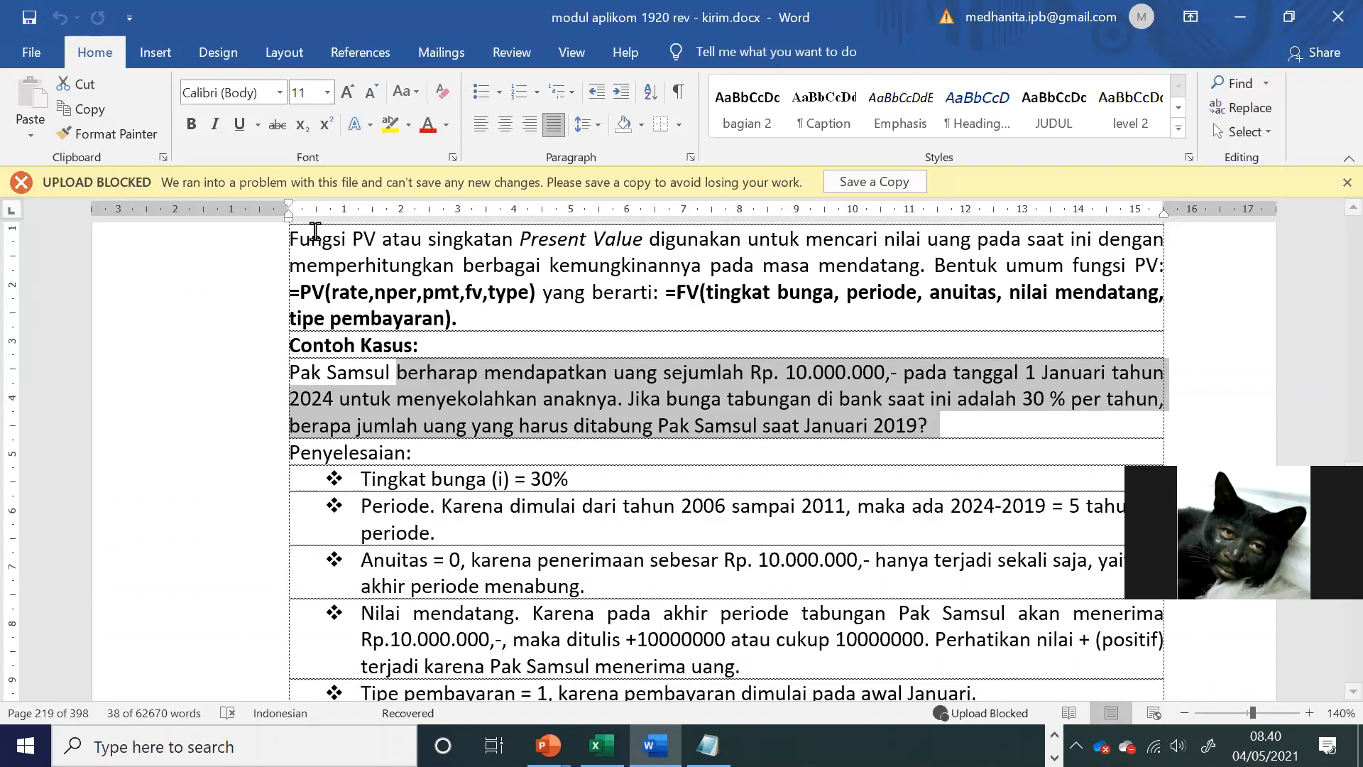
Step: Return to the Excel PV sheet and enter the nper period in B3 as =2024-2019
key(alt+Tab)
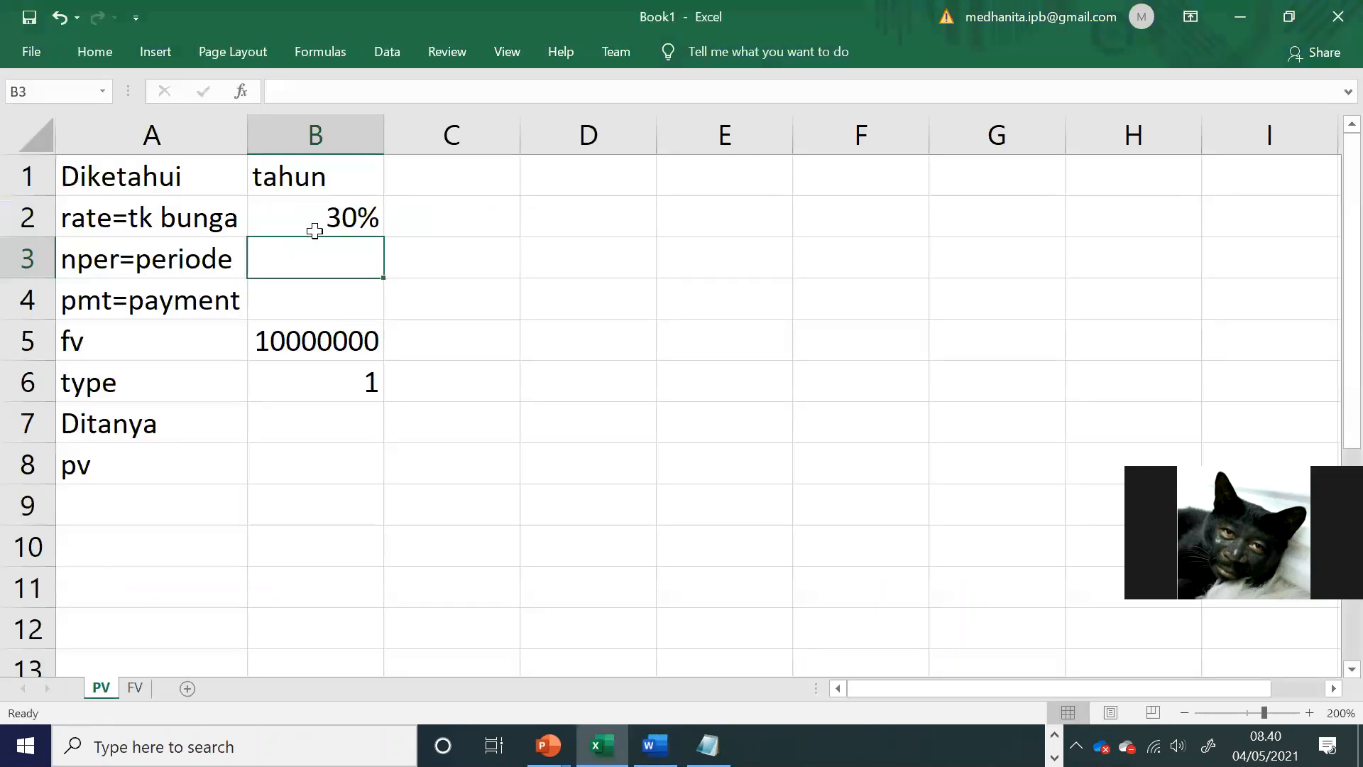
key(alt+Tab)
key(alt+Tab)
text(=2024-2019)
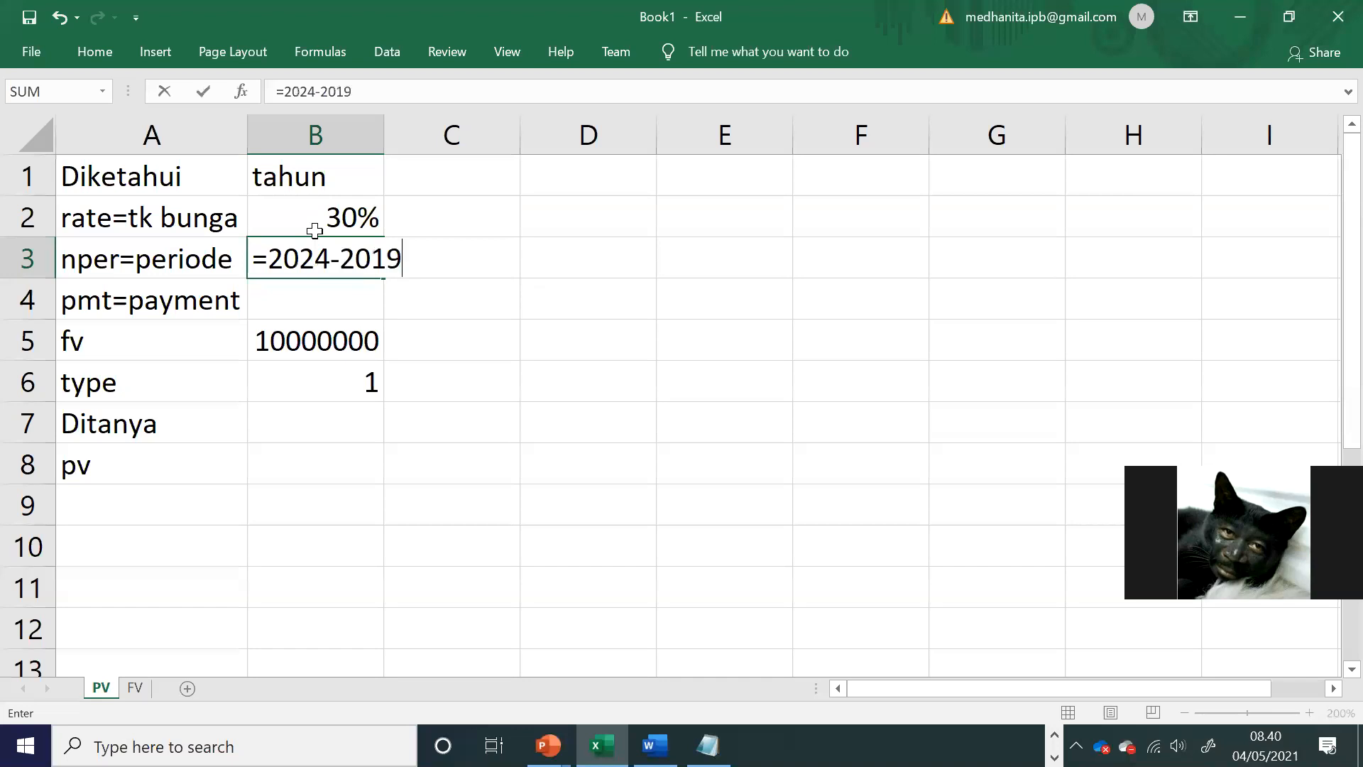
key(Return)
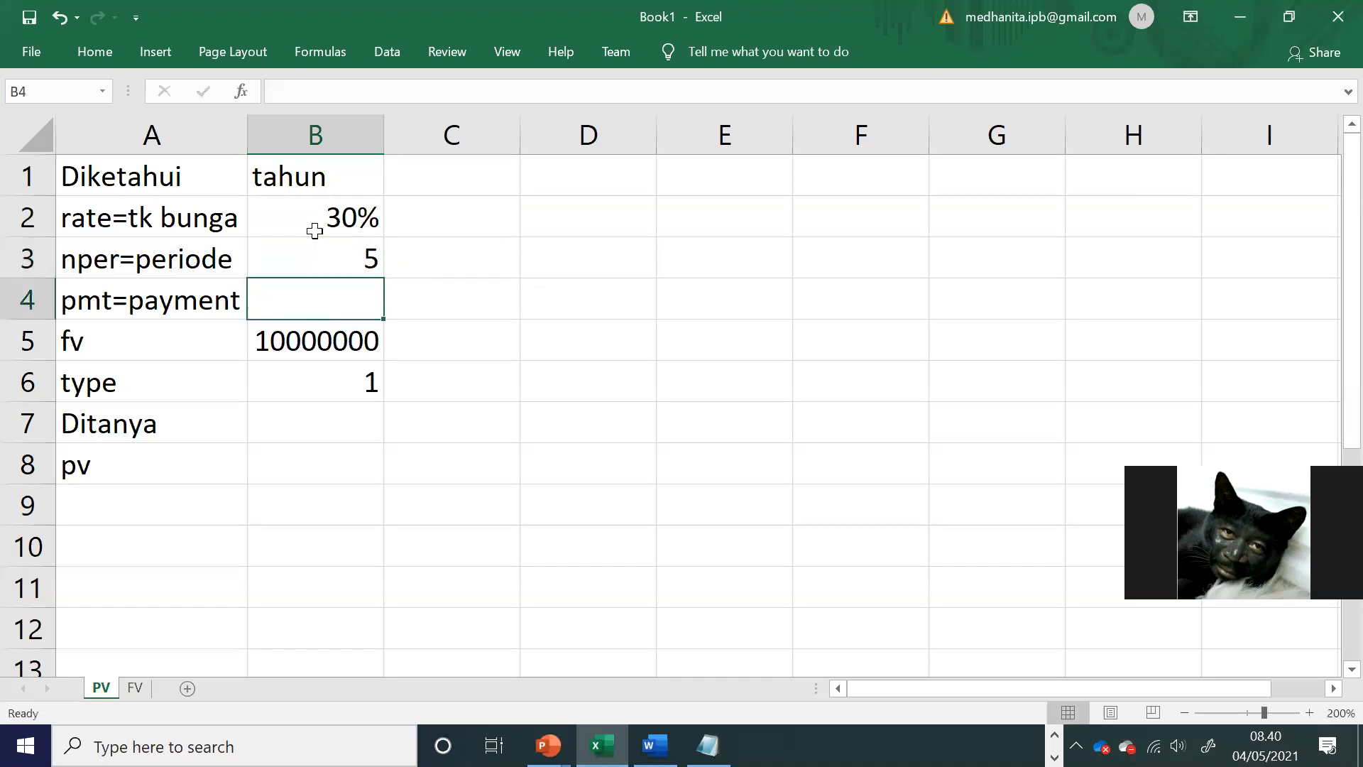
Step: Check the Contoh Kasus in the Word module and enter 0 as the pmt value in B4 of the Excel PV sheet
key(alt+Tab)
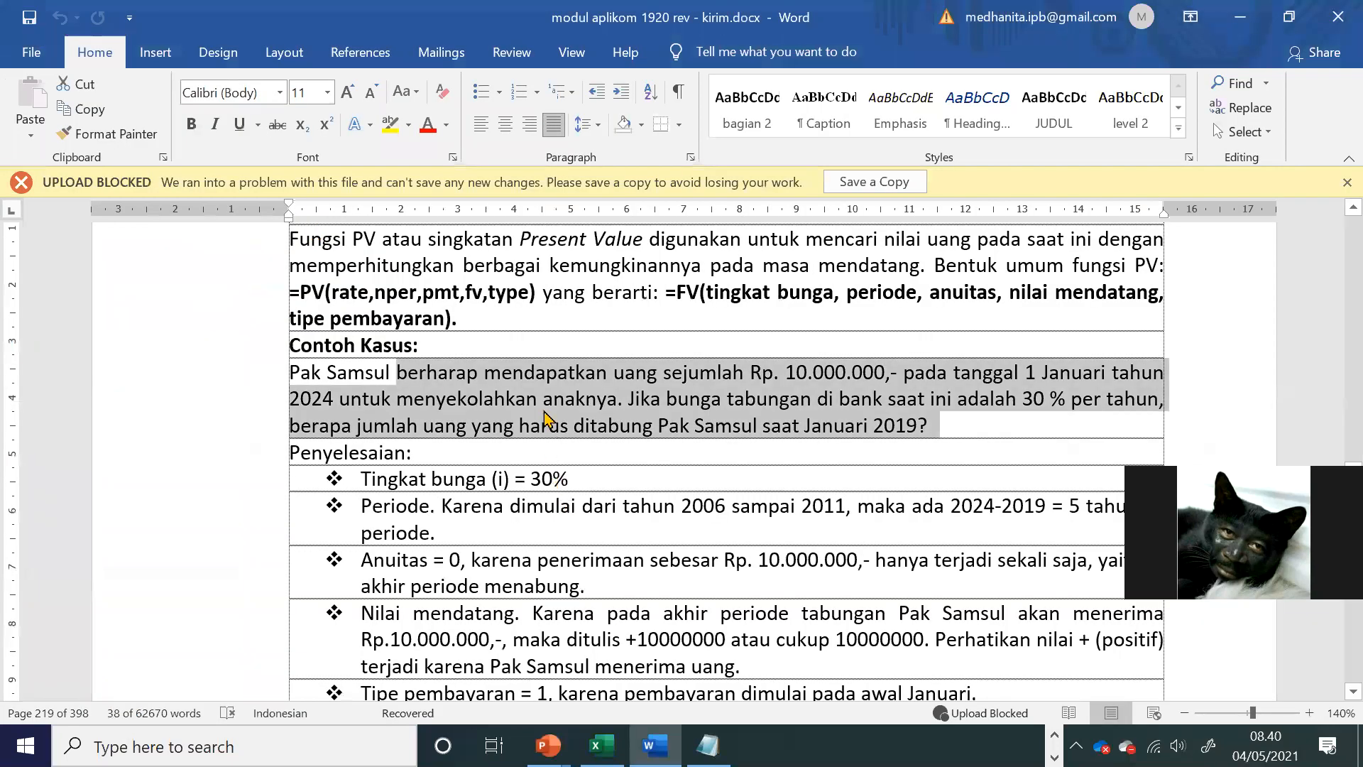
click(524, 377)
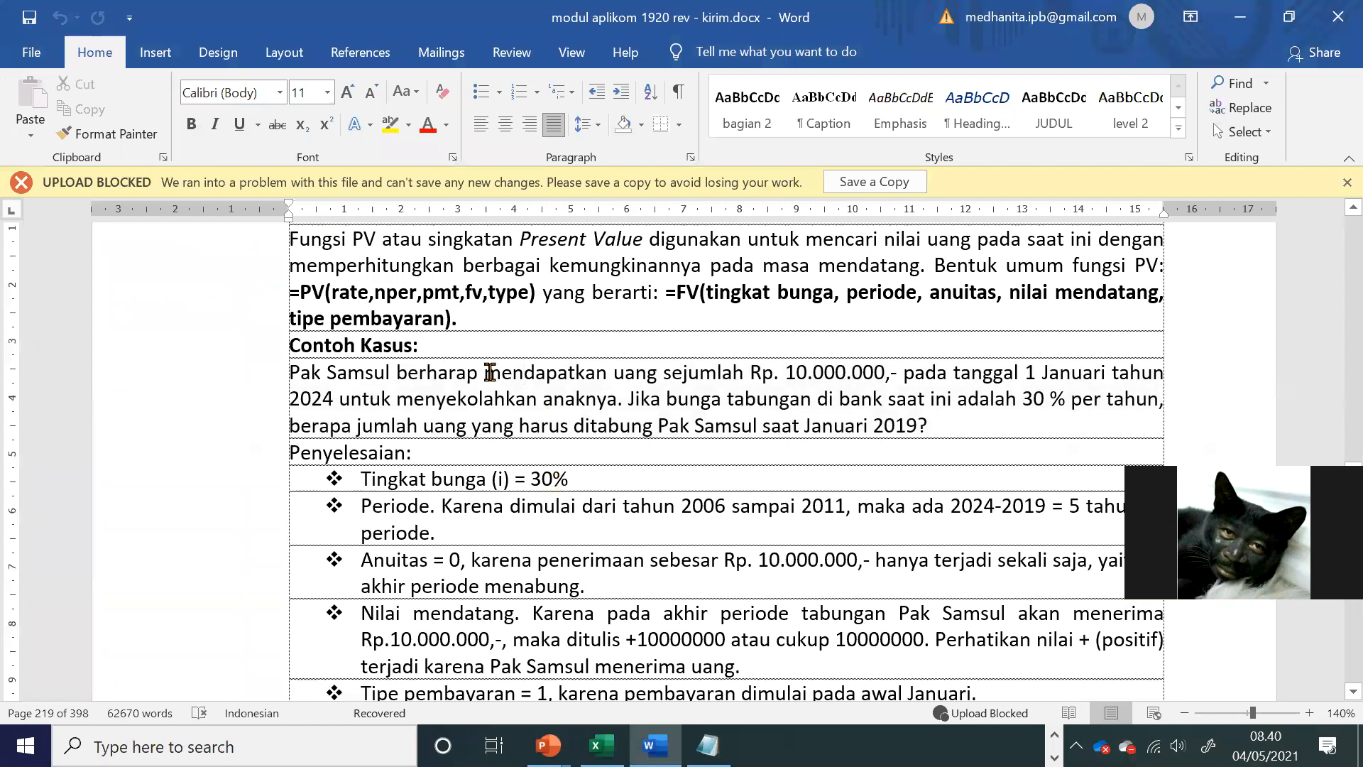
key(alt+Tab)
text(0)
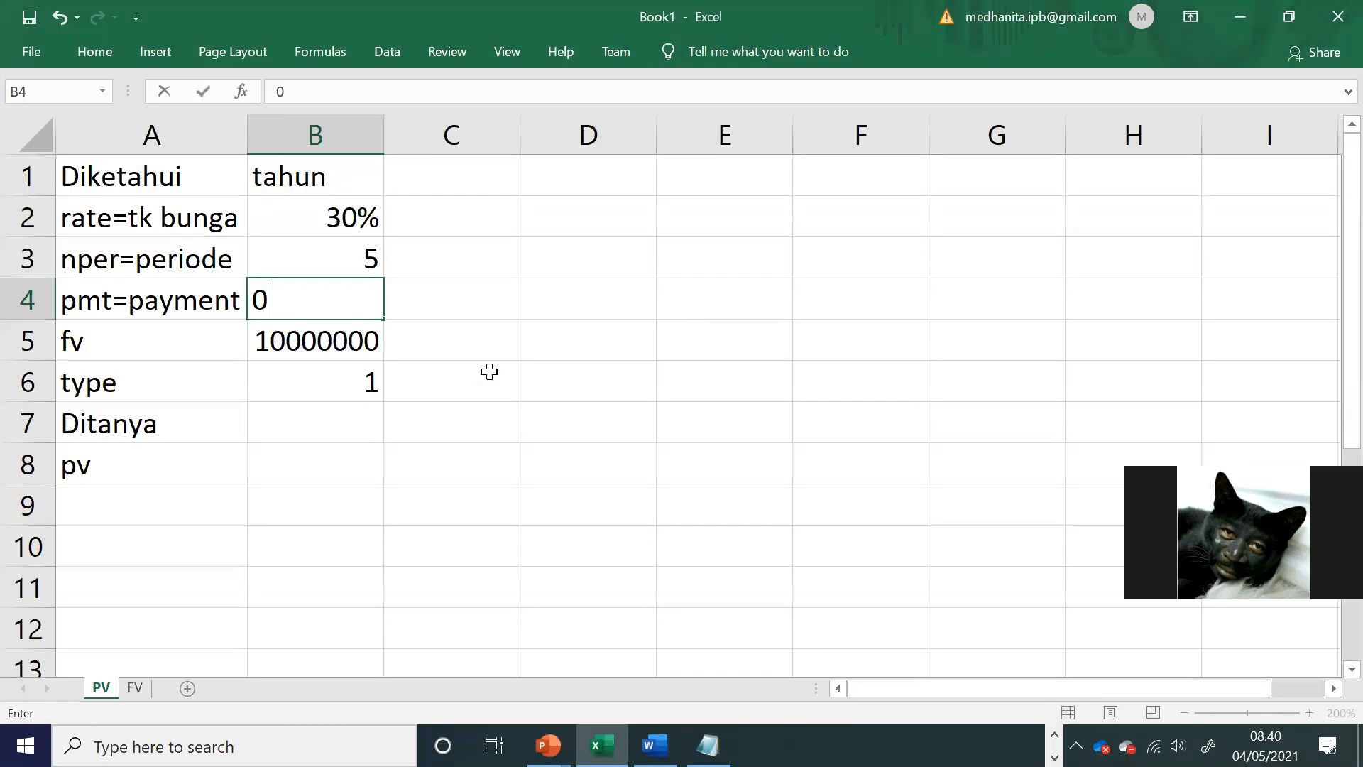
key(Return)
key(Return)
key(Return)
key(Return)
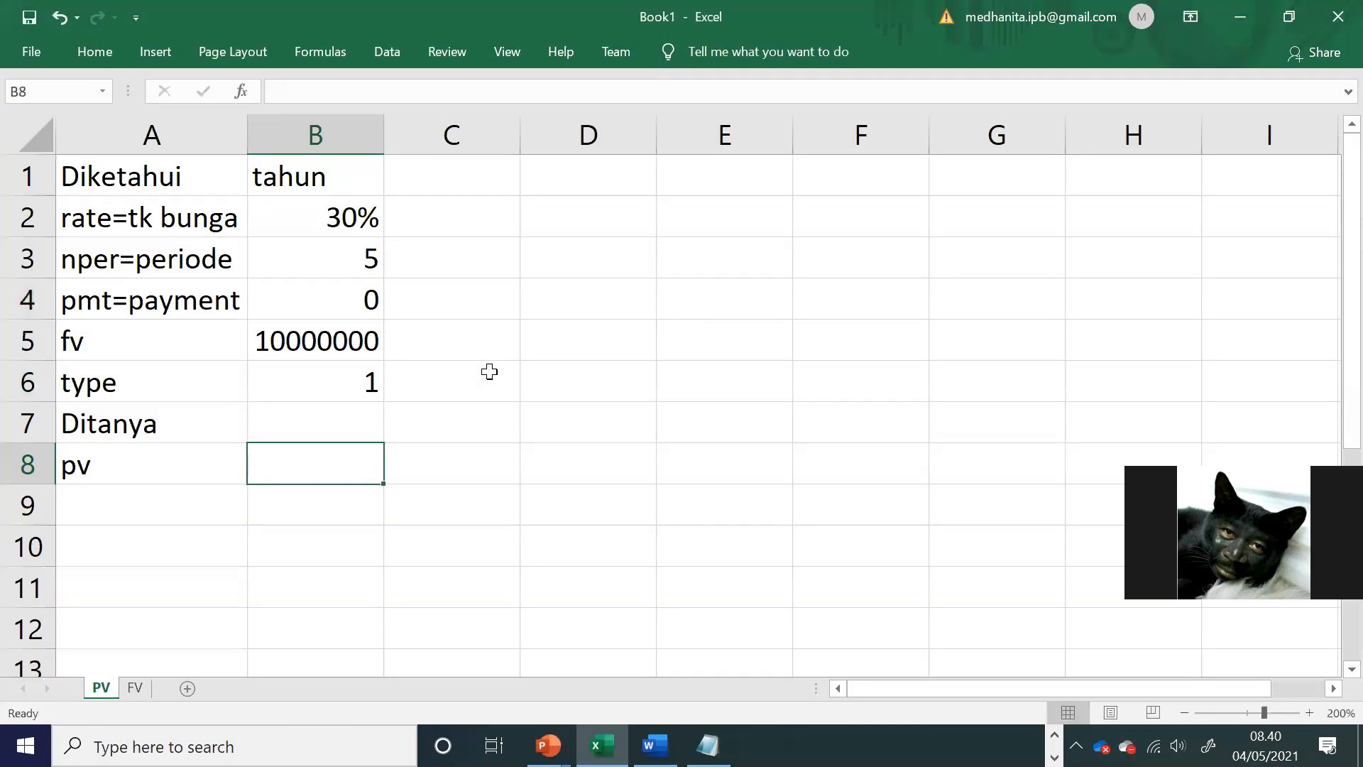
Step: Calculate the present value in B8 with the PV function, using B2 as rate, B3 nper, B4 pmt, B5 fv and B6 type
text(=pv()
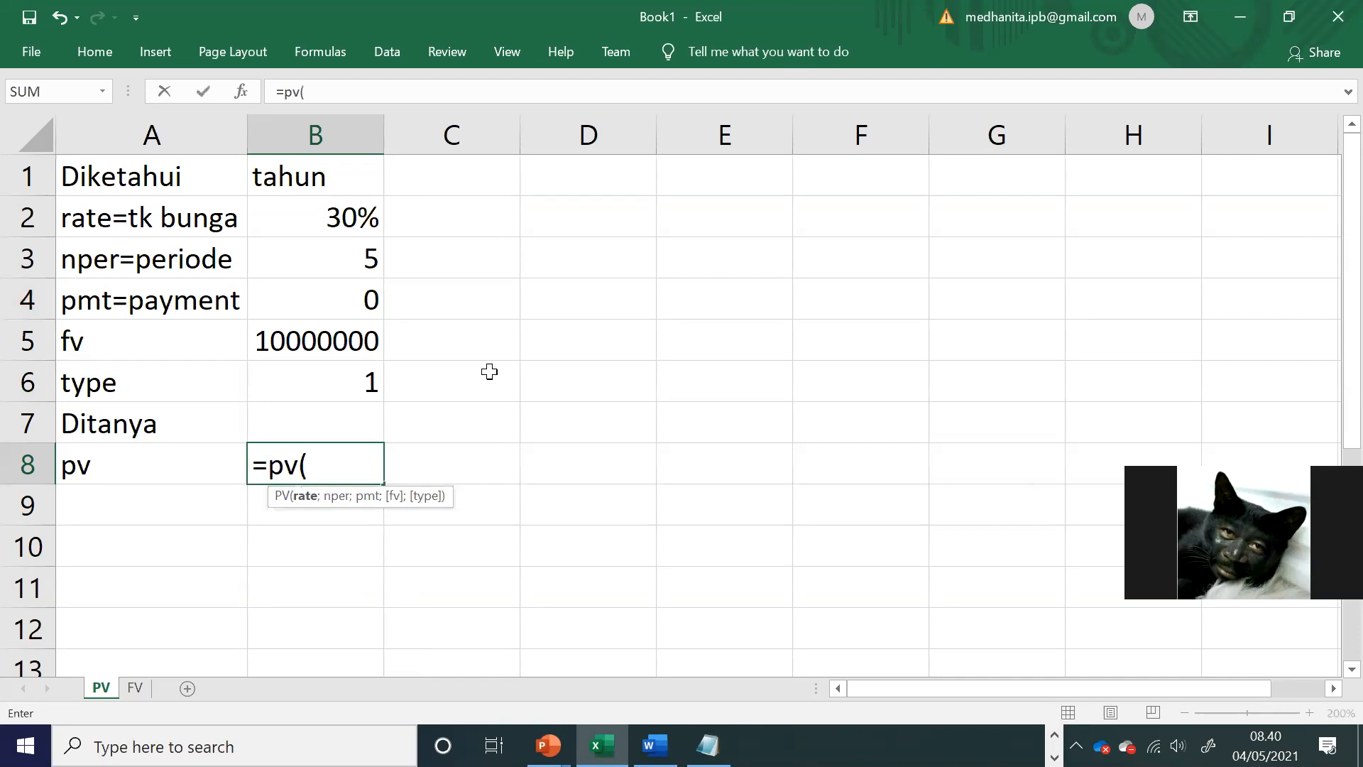
click(307, 221)
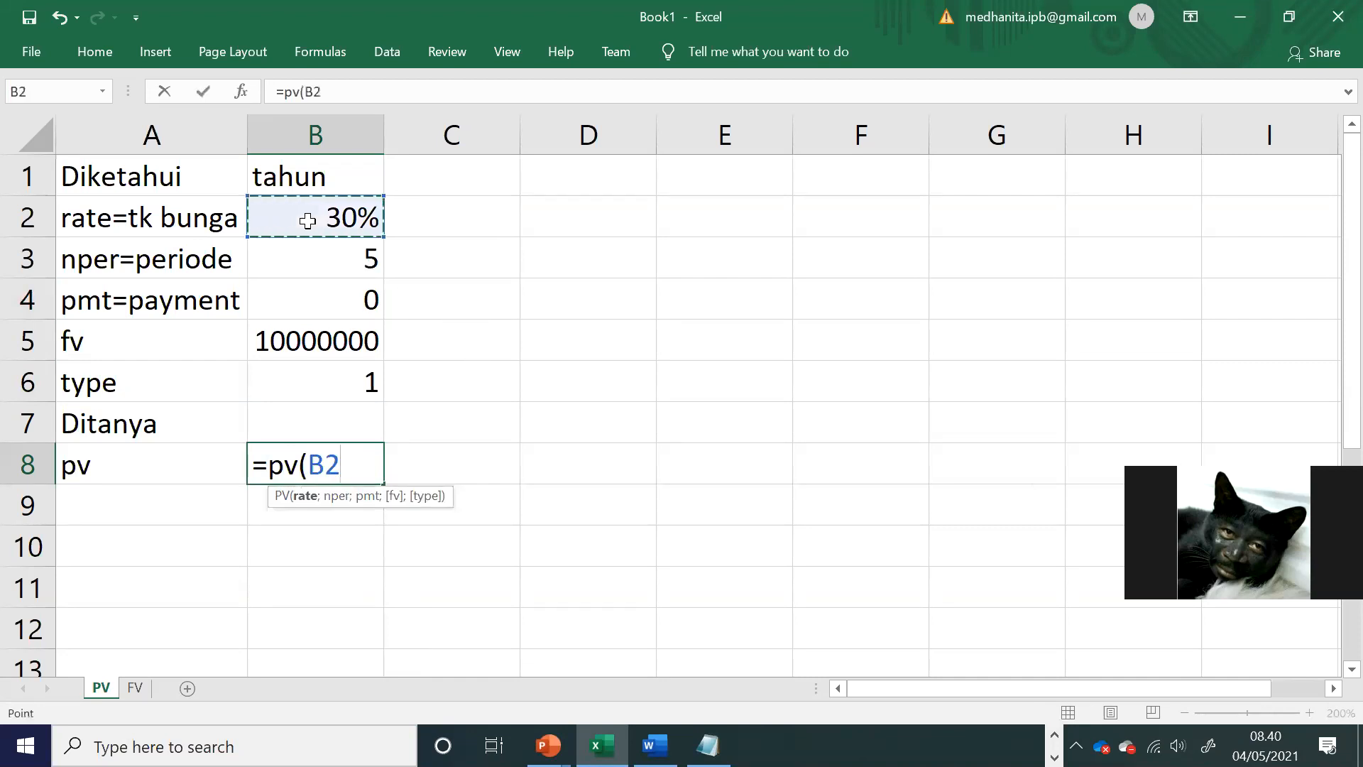
text(;)
click(328, 259)
text(;)
click(343, 288)
text(;)
click(343, 340)
text(;)
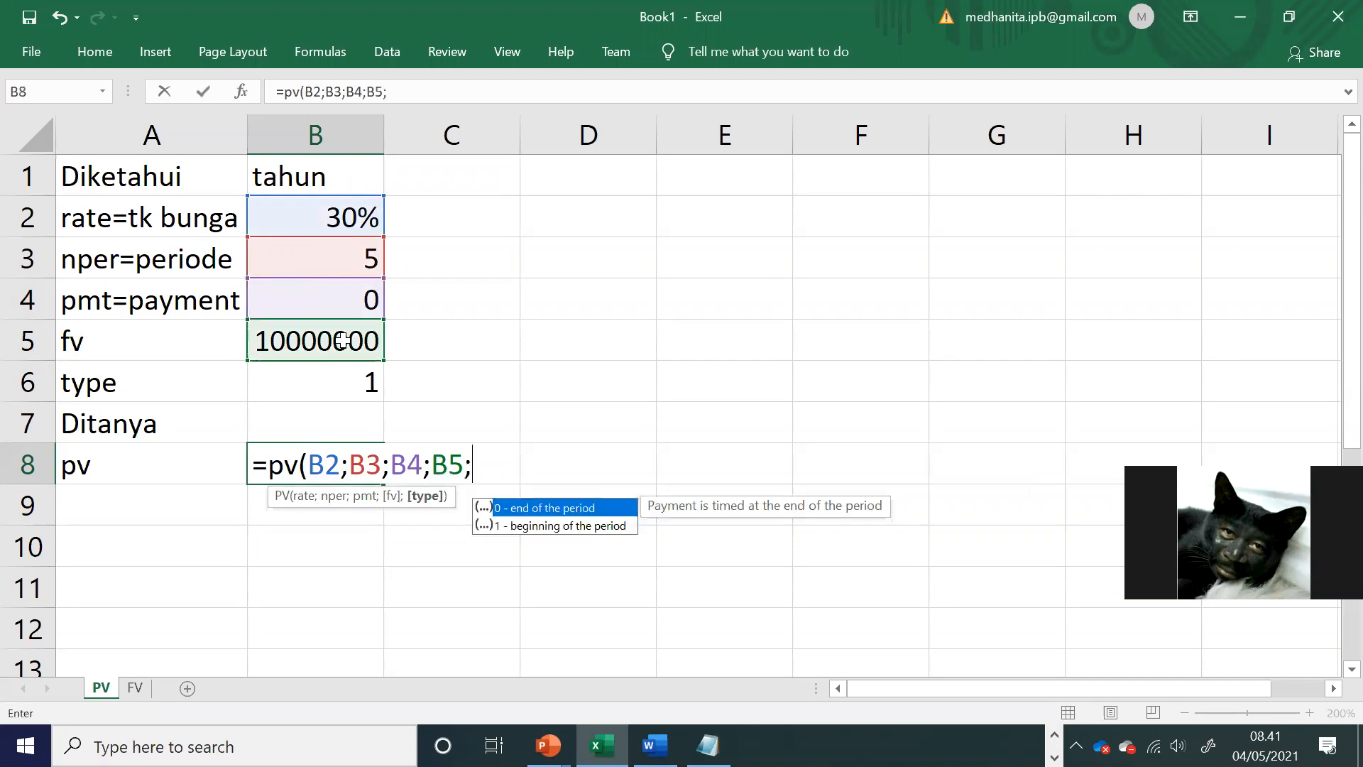
click(337, 367)
text())
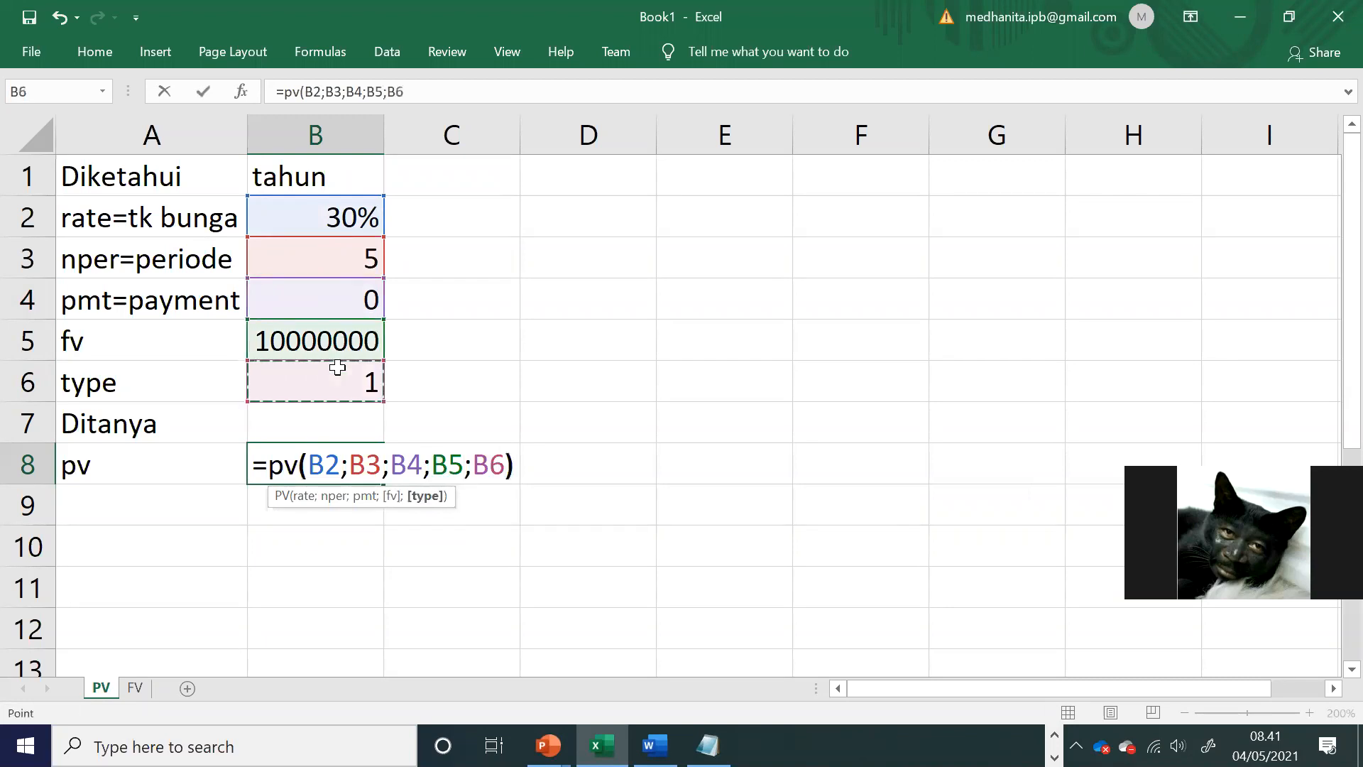
key(Return)
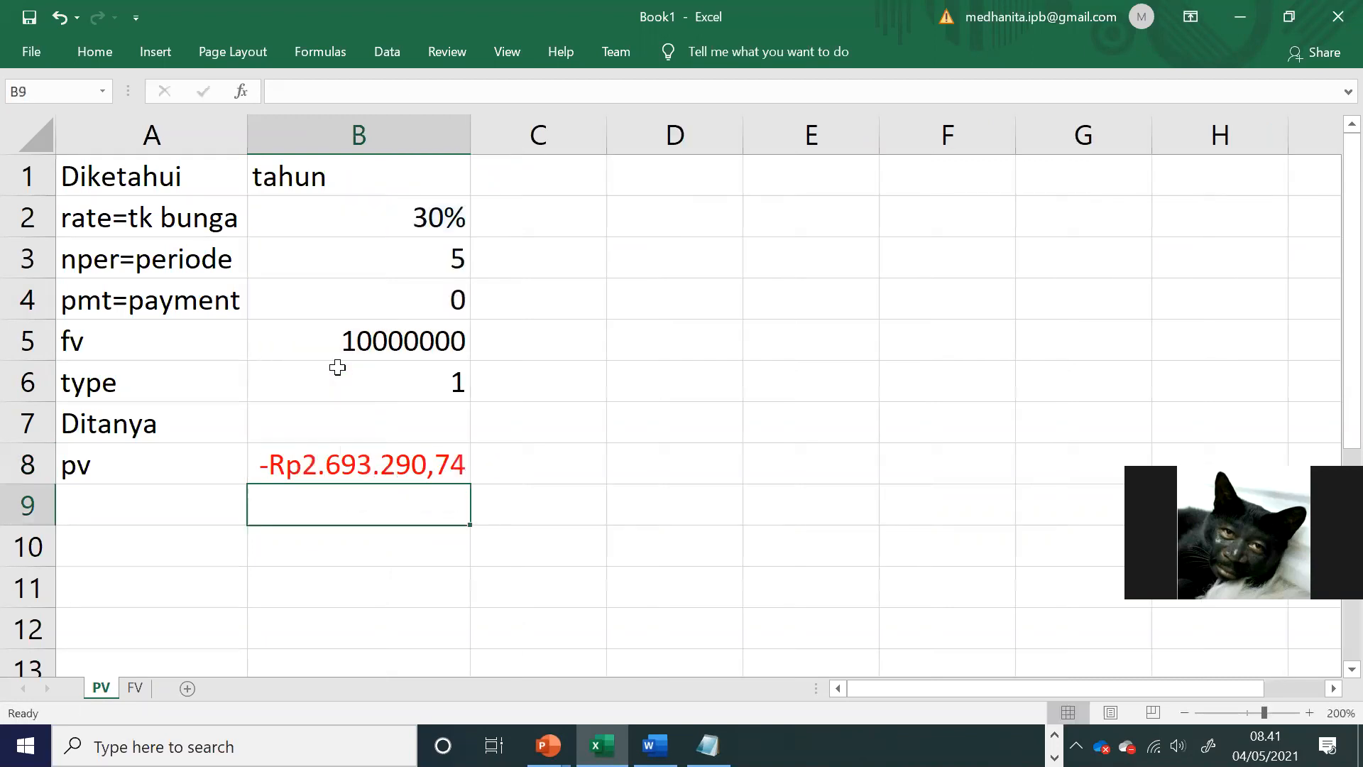
Step: Compare the PV result in B8 with the FV result in B46 of the FV sheet and return to the PV sheet
click(381, 475)
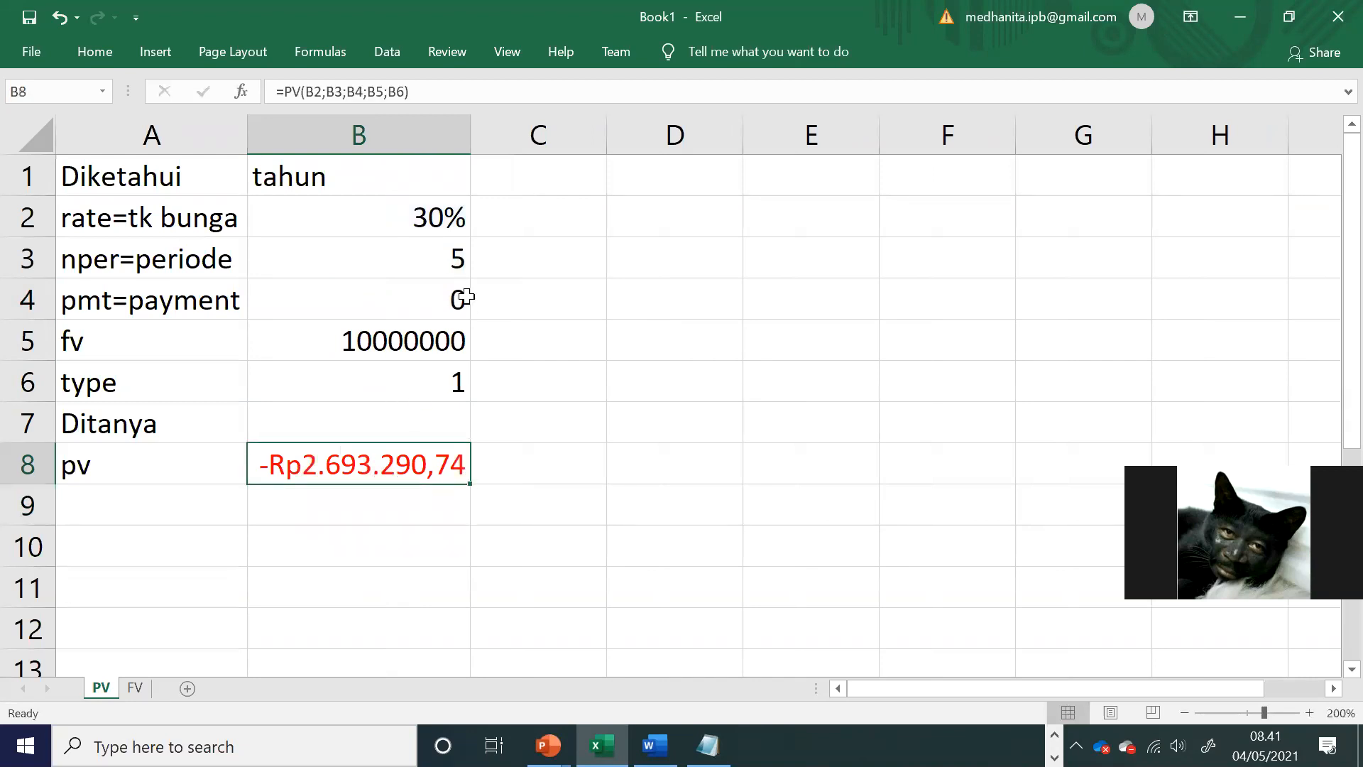
click(135, 687)
click(554, 486)
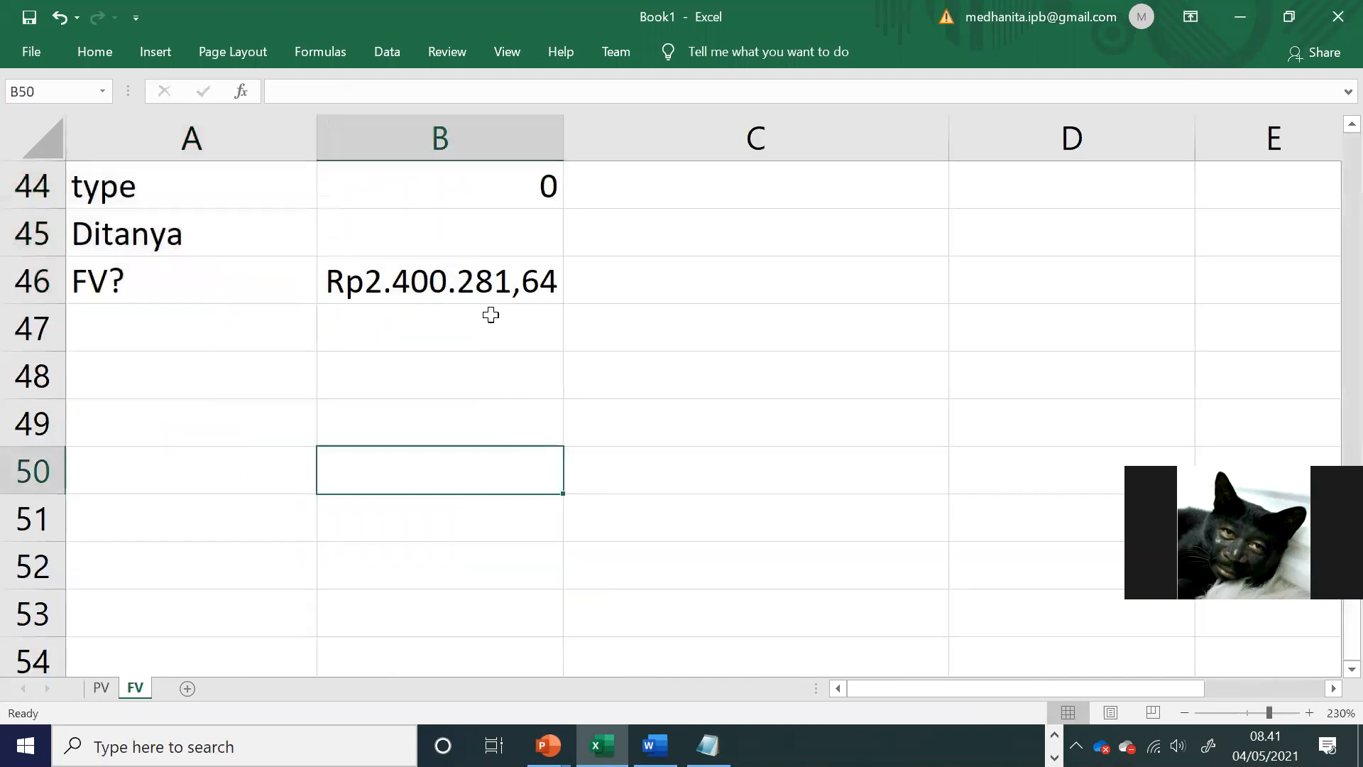
click(475, 282)
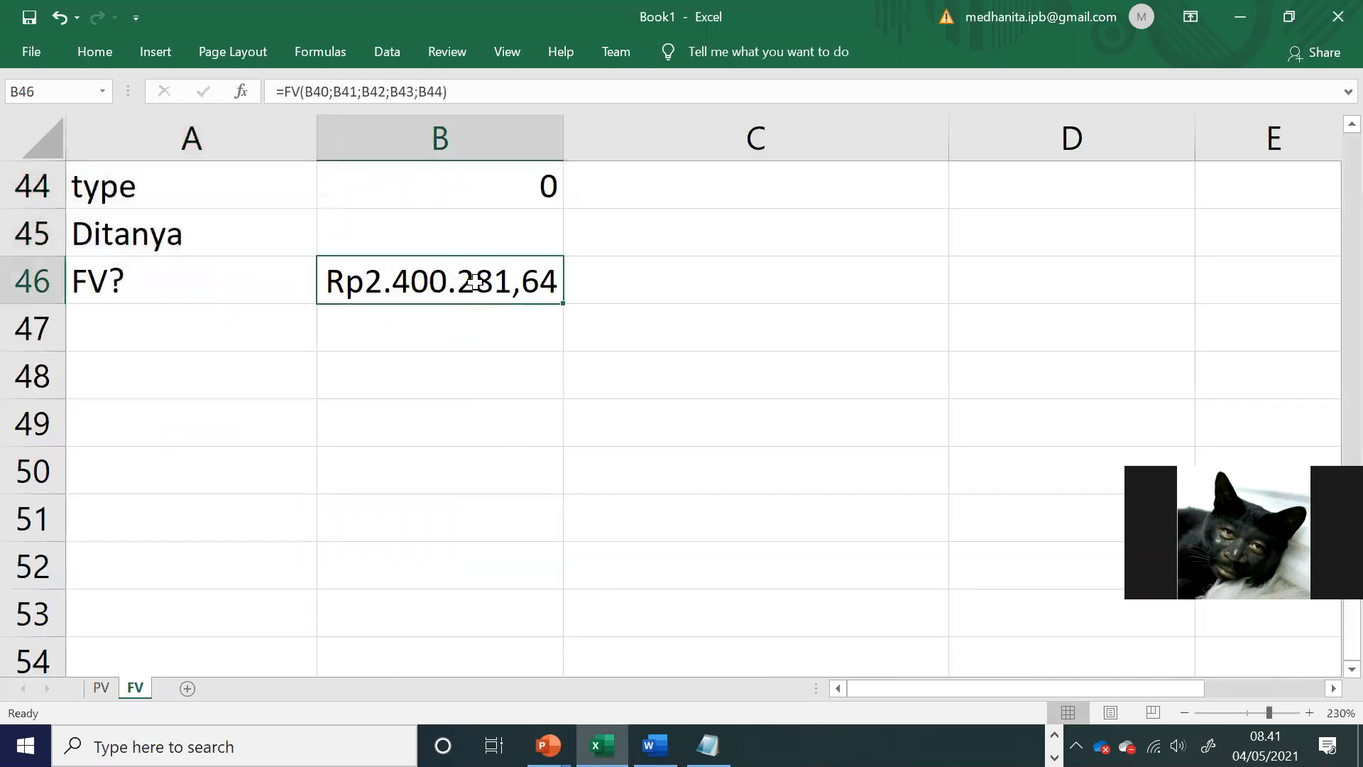
click(100, 688)
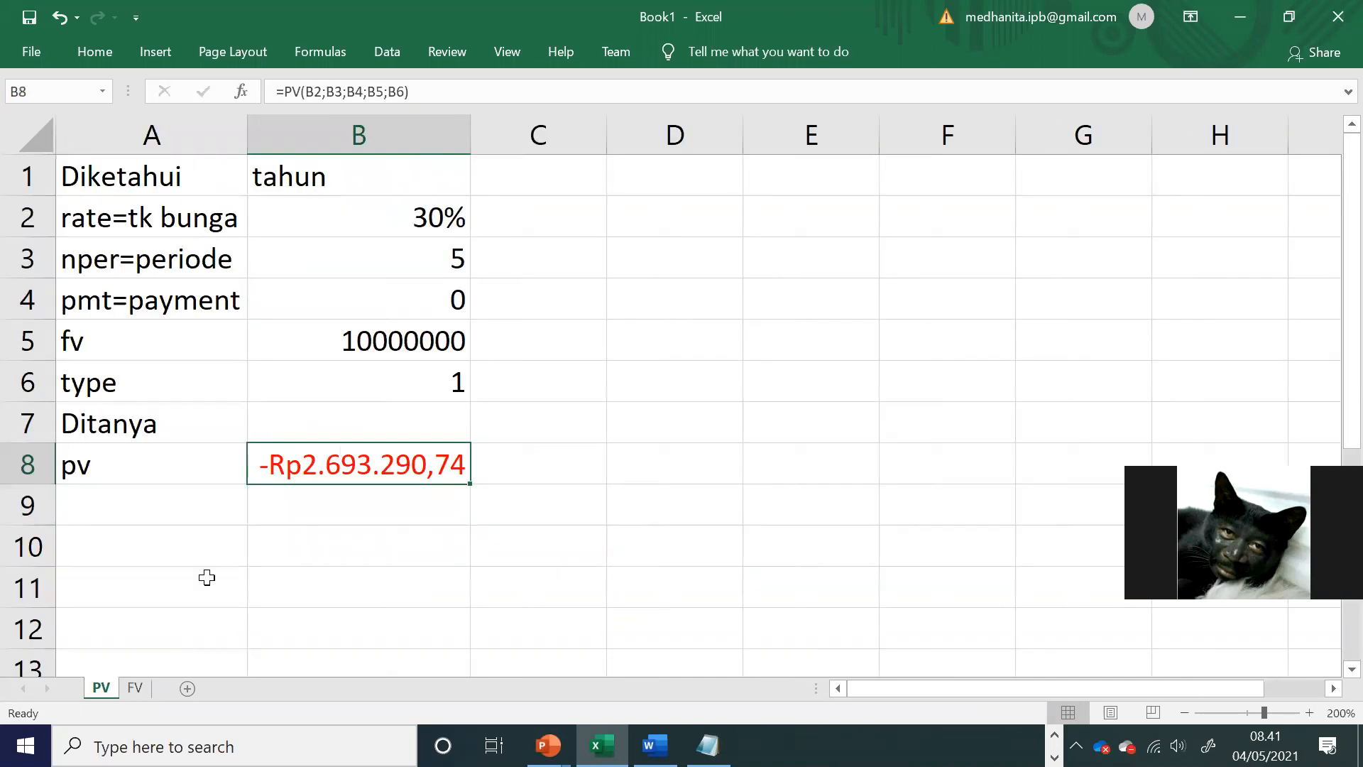
click(370, 510)
Step: Compare the final question of the Contoh Kasus in the Word module with the PV result in B8 of the Excel sheet
key(alt+Tab)
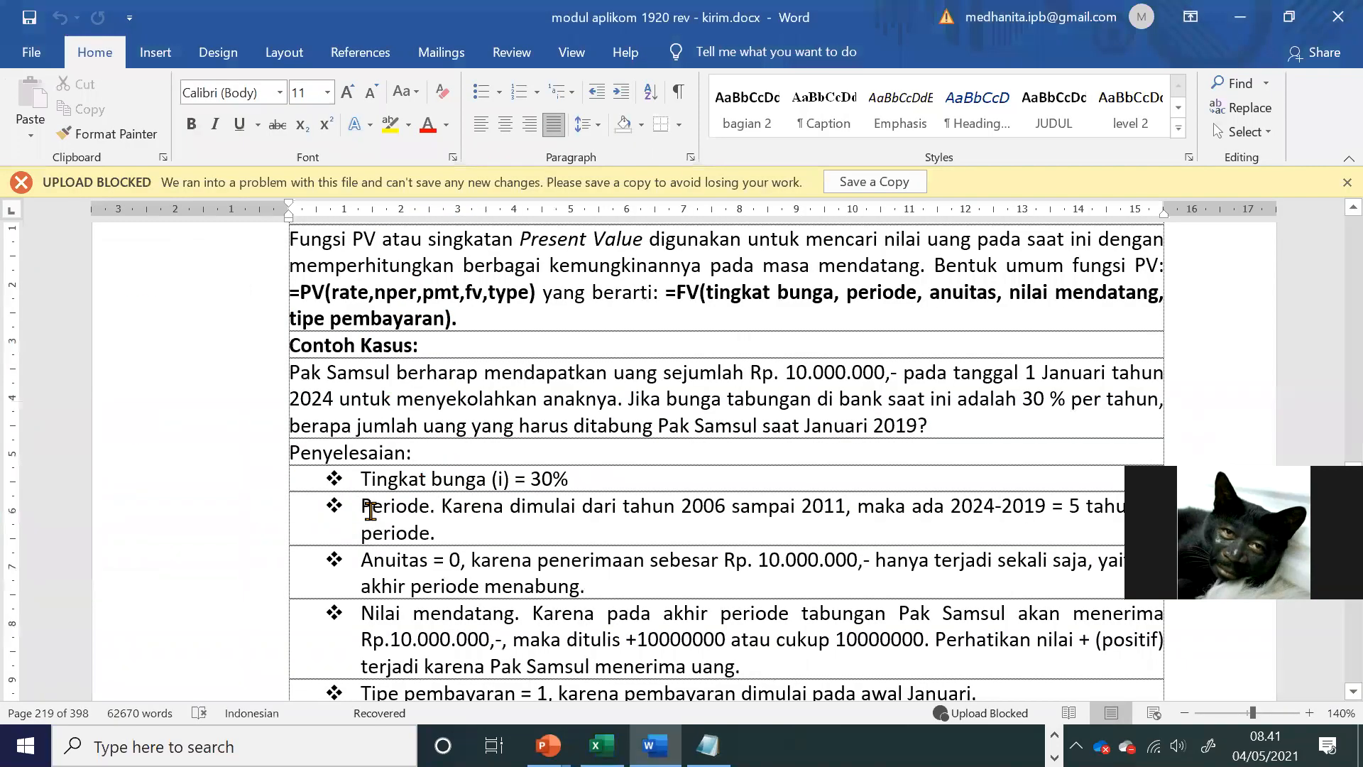
key(alt+Tab)
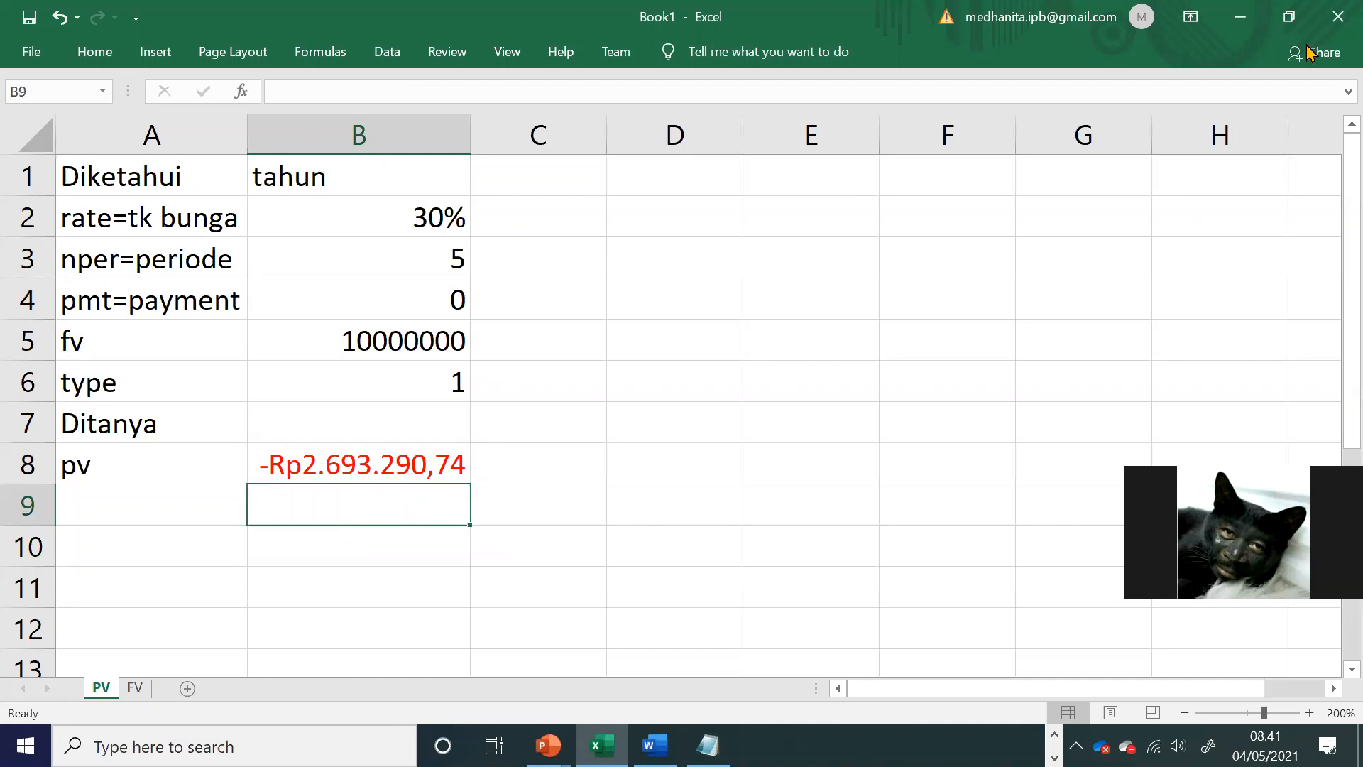
key(alt+Tab)
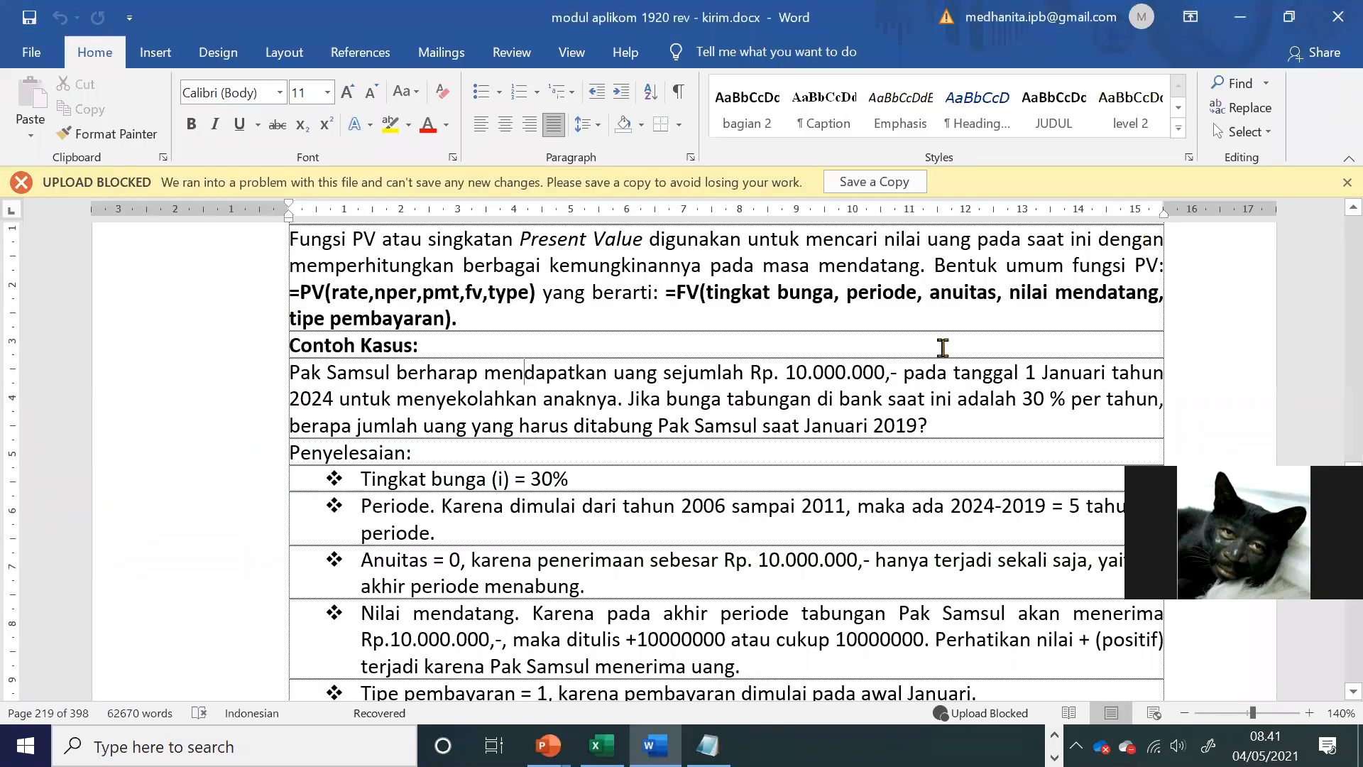
drag(451, 427, 965, 421)
key(ctrl+c)
key(alt+Tab)
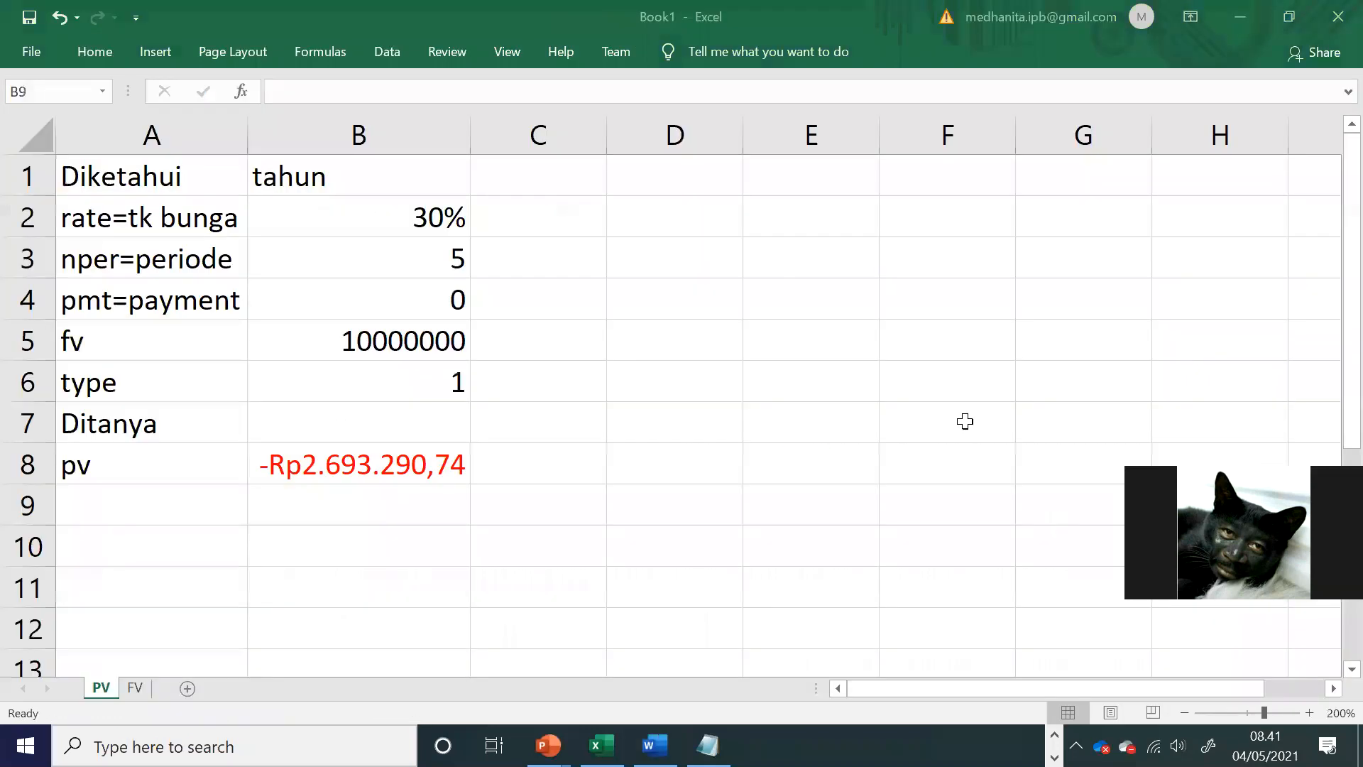
click(353, 571)
click(364, 460)
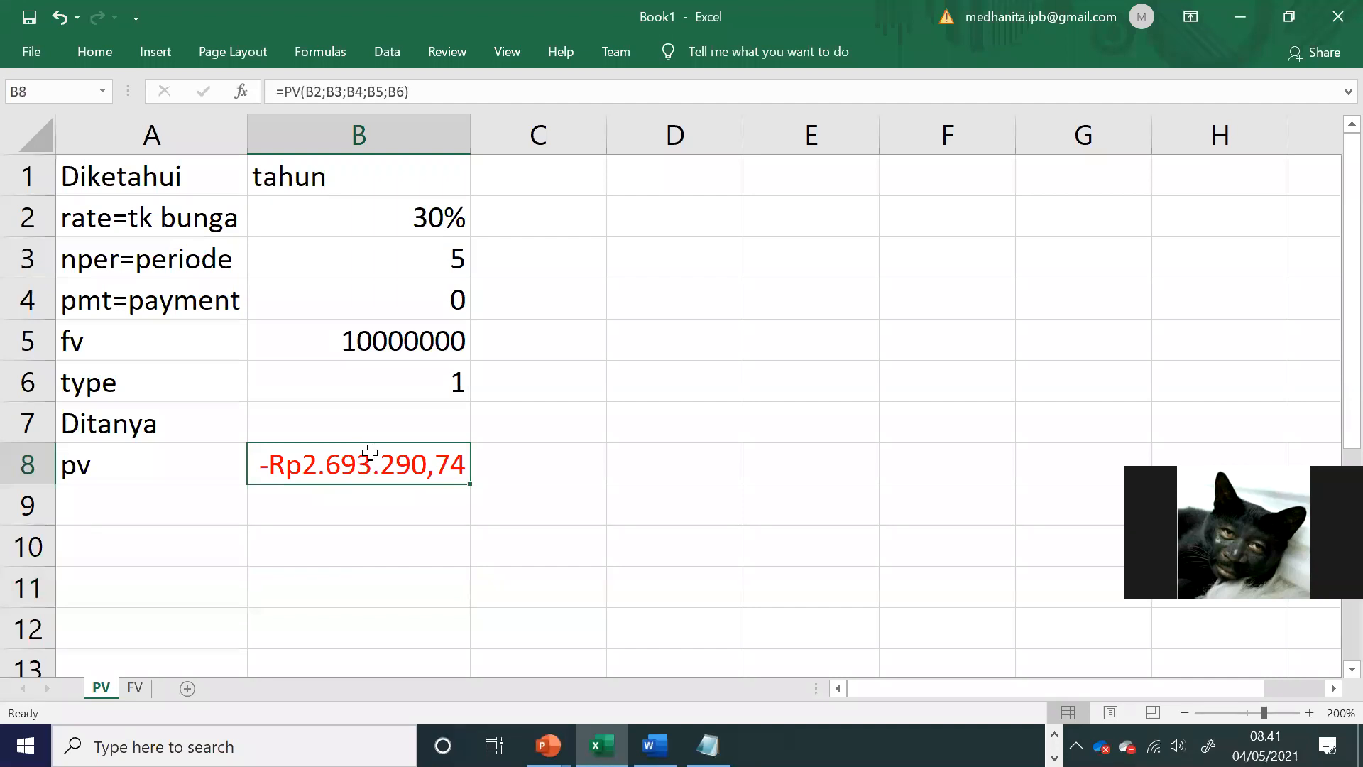
key(alt+Tab)
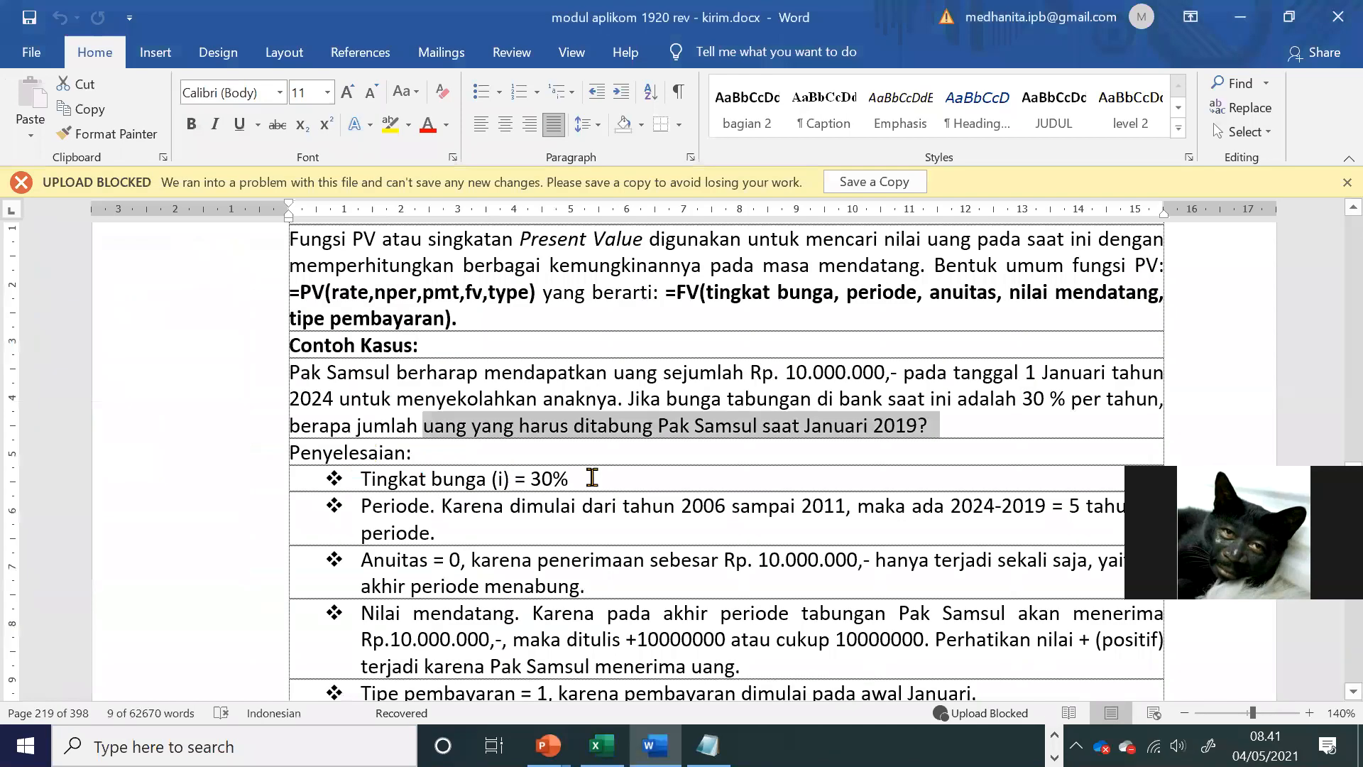
Step: Switch to Notepad and add the name from the PV sample case as item 4 of the exercise list
click(592, 477)
scroll(592, 477, down, 5)
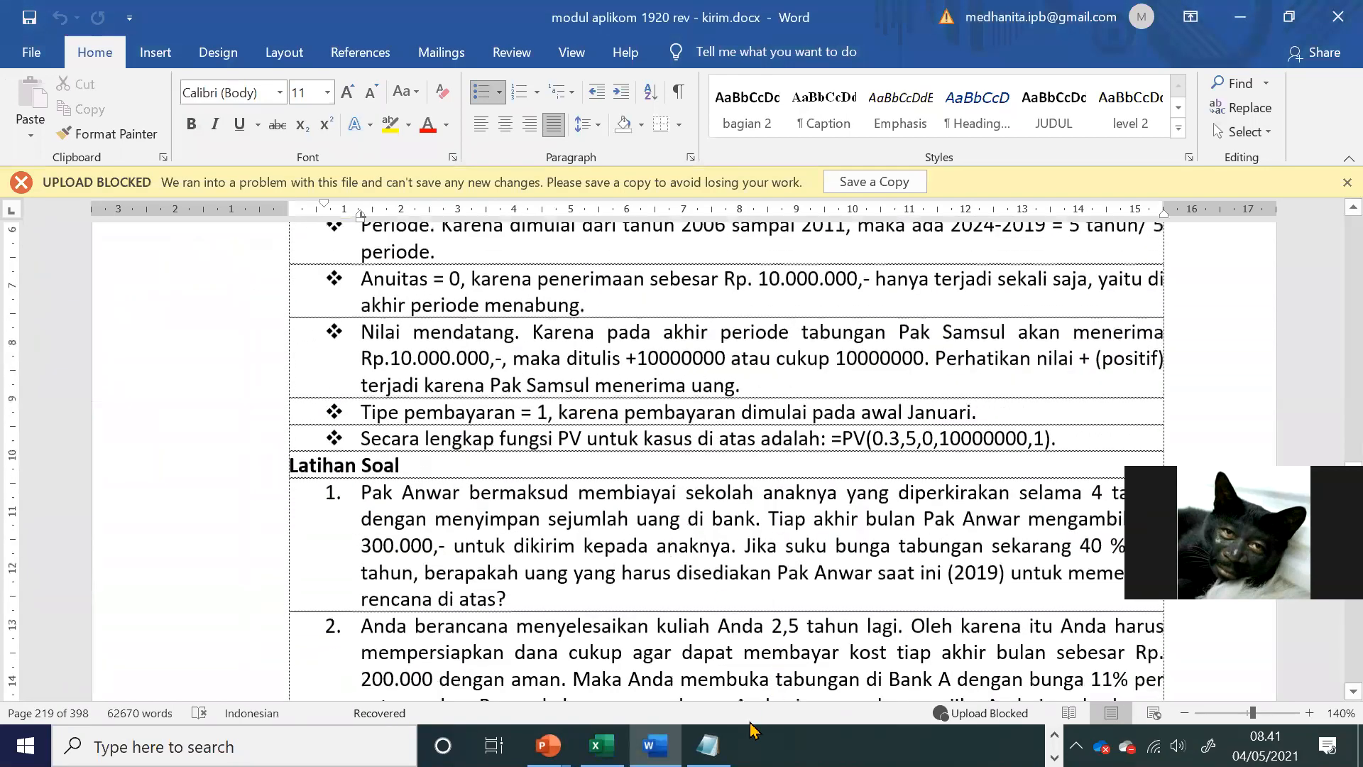
click(708, 745)
click(379, 280)
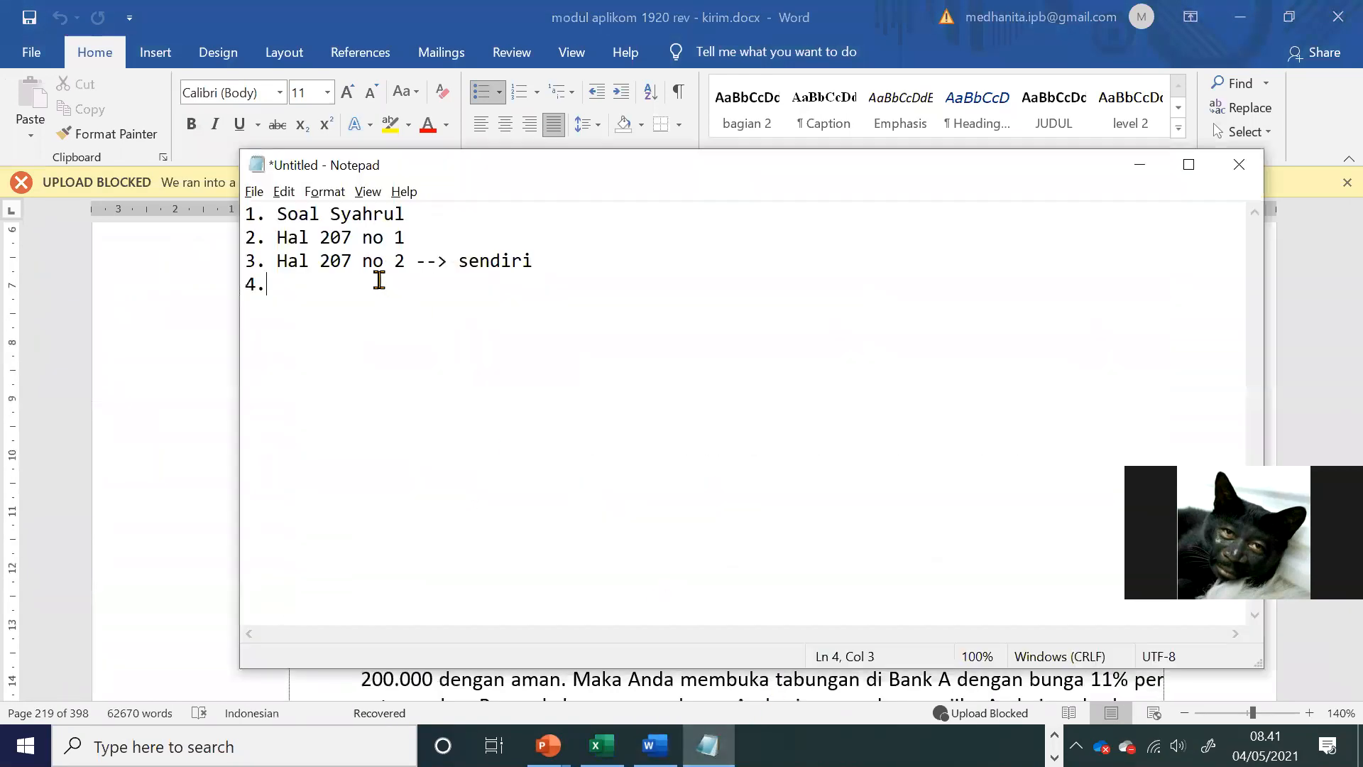
text(Samsul)
key(Return)
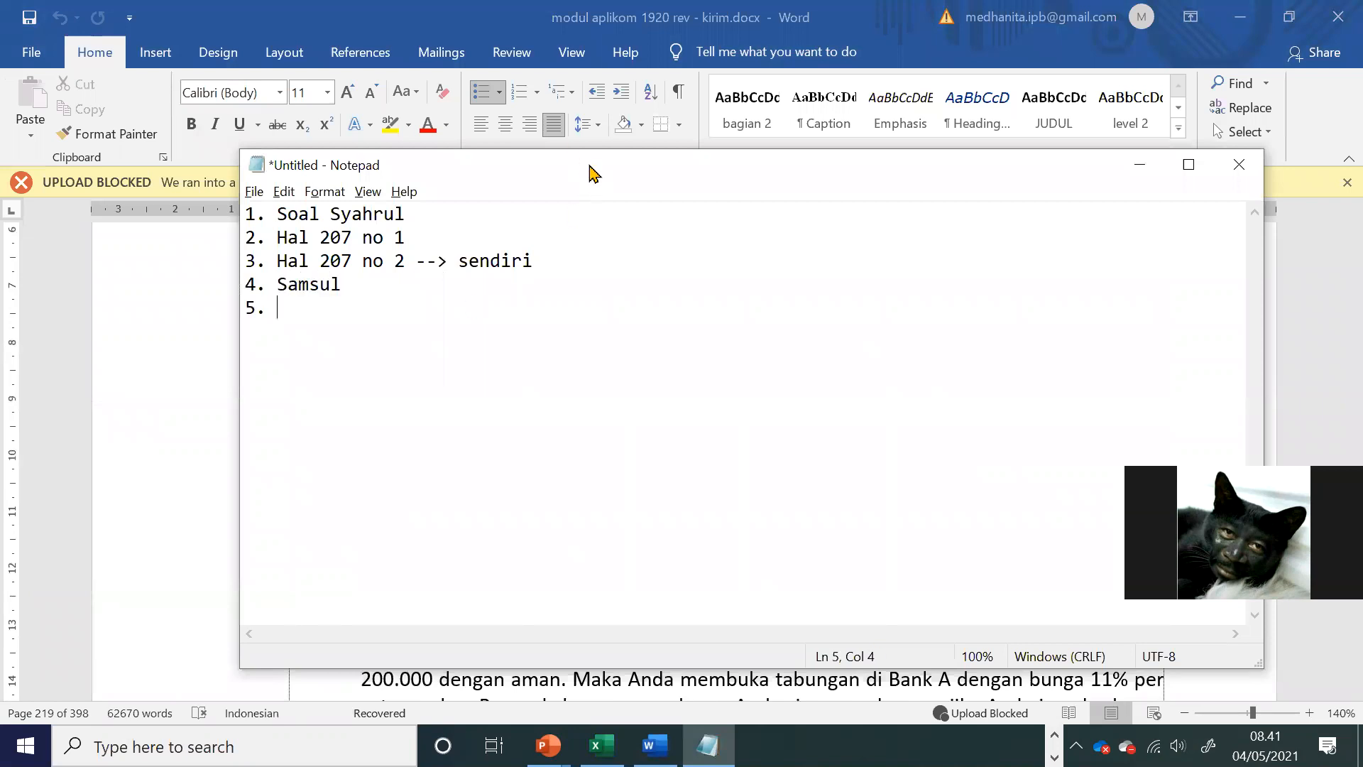
Step: Move the Notepad window aside and add the name from PV exercise 1 as item 5 and PV soal no 2 as item 6
drag(612, 177, 1118, 234)
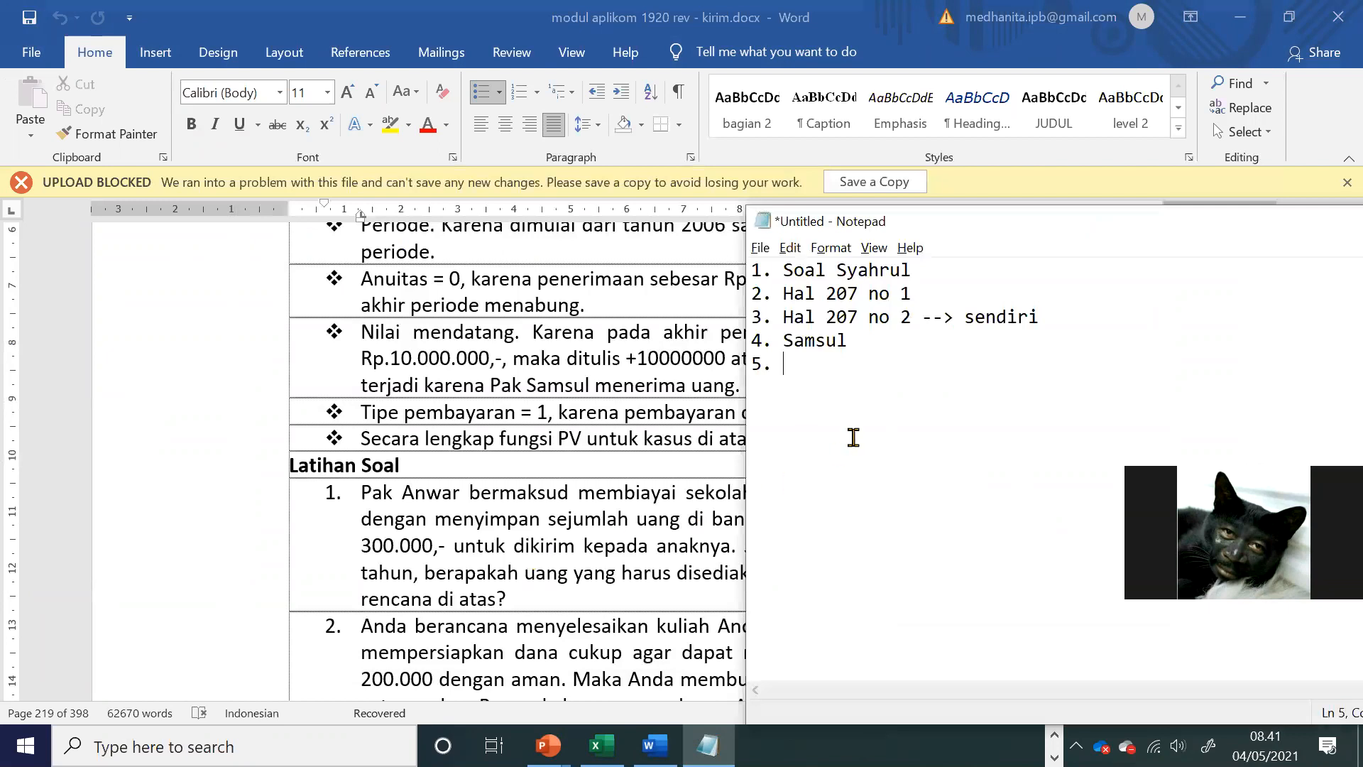
text(Pak Anwar )
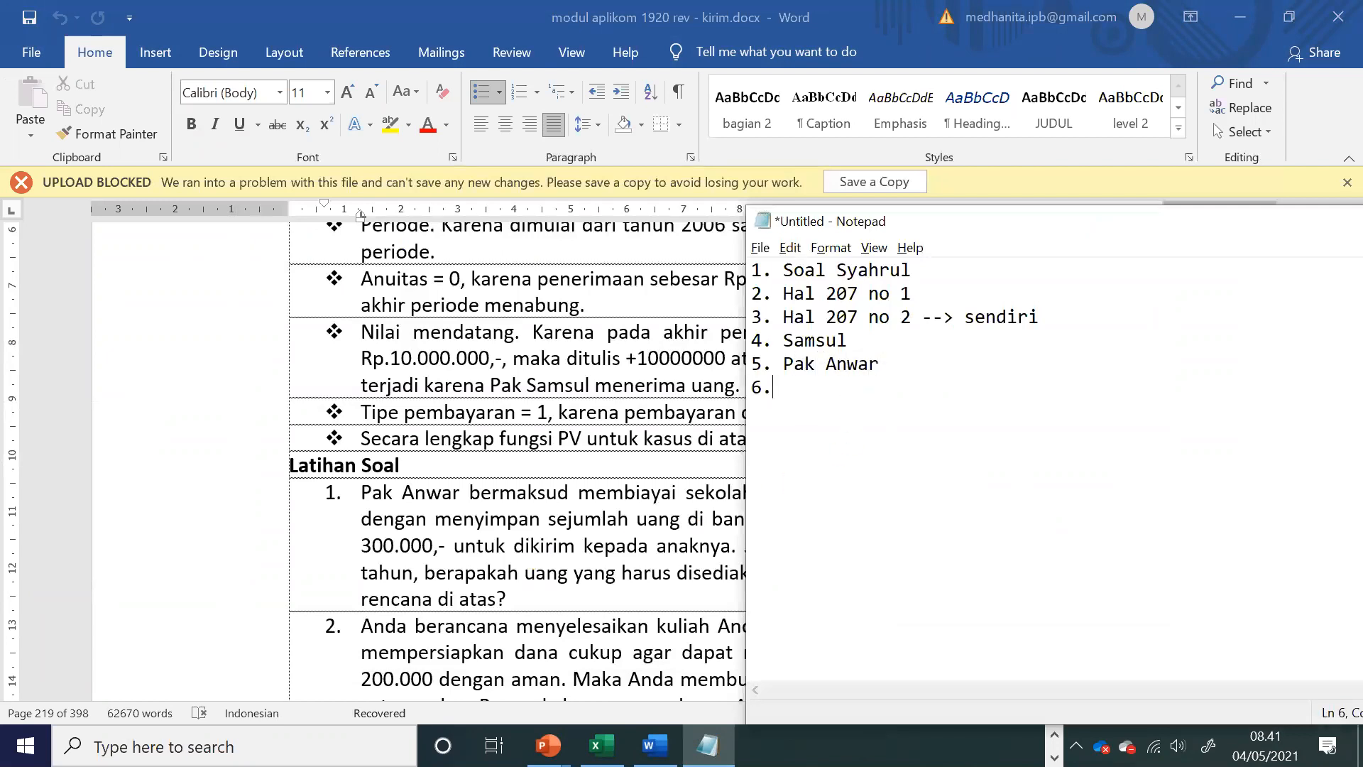
text(6. PV soal no 2)
click(955, 382)
text(kulah)
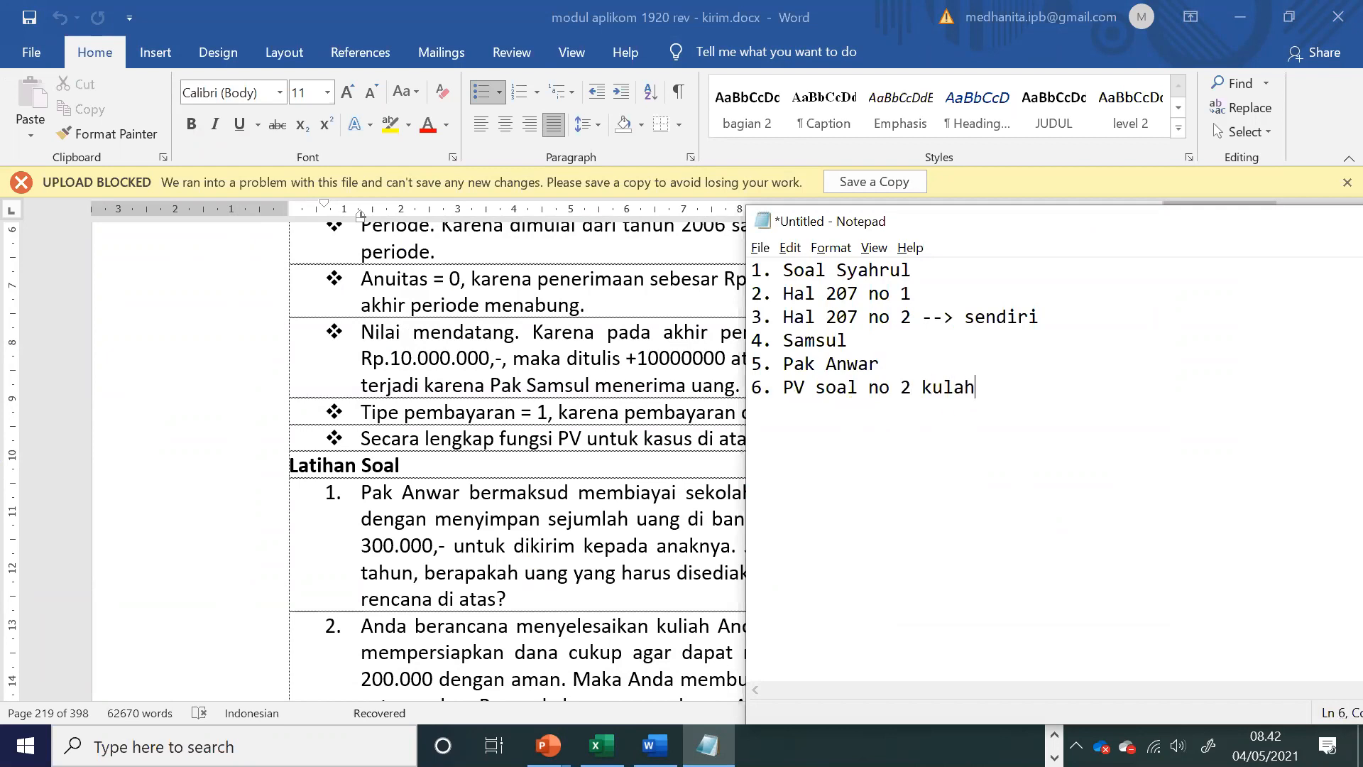
text(ah)
Step: Switch to the Word module and read the Fungsi NPV explanation and its Contoh kasus
click(645, 429)
scroll(582, 457, down, 1)
scroll(582, 458, down, 6)
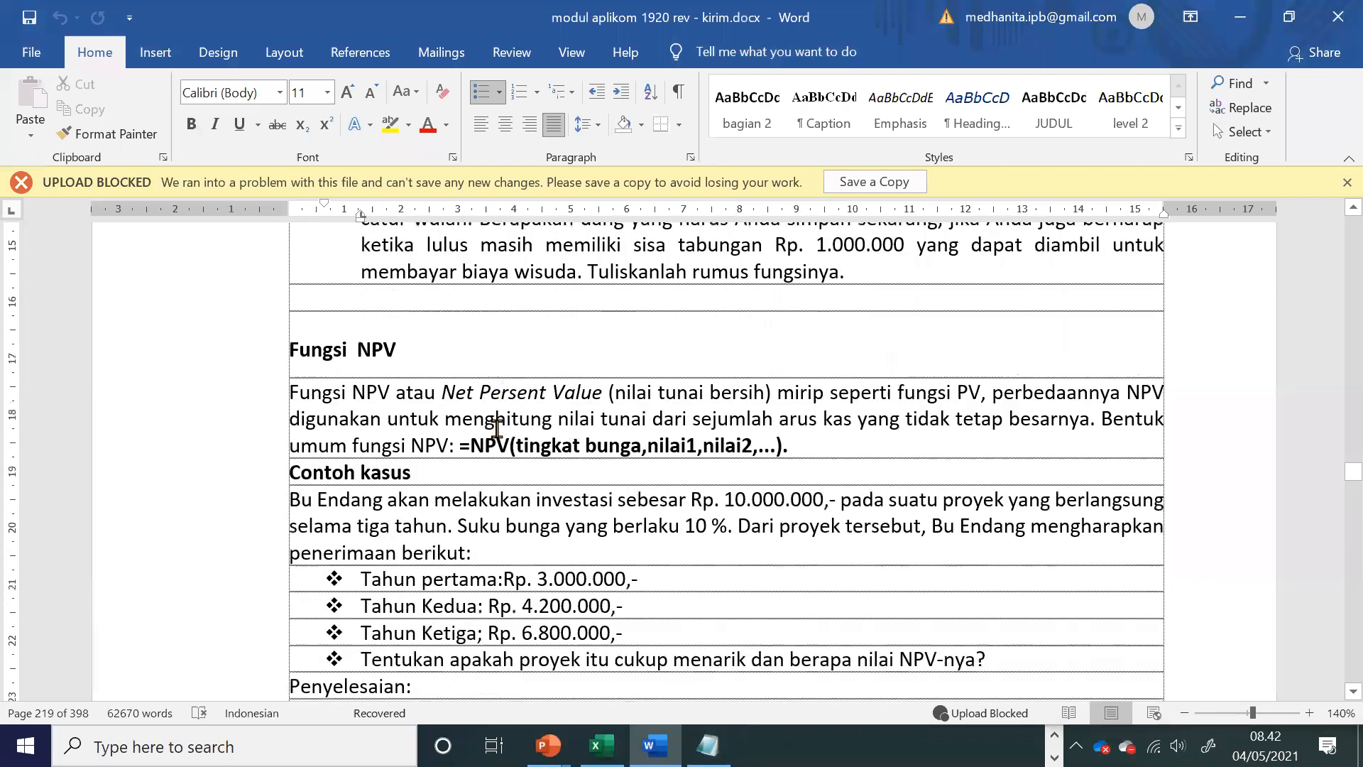
click(352, 331)
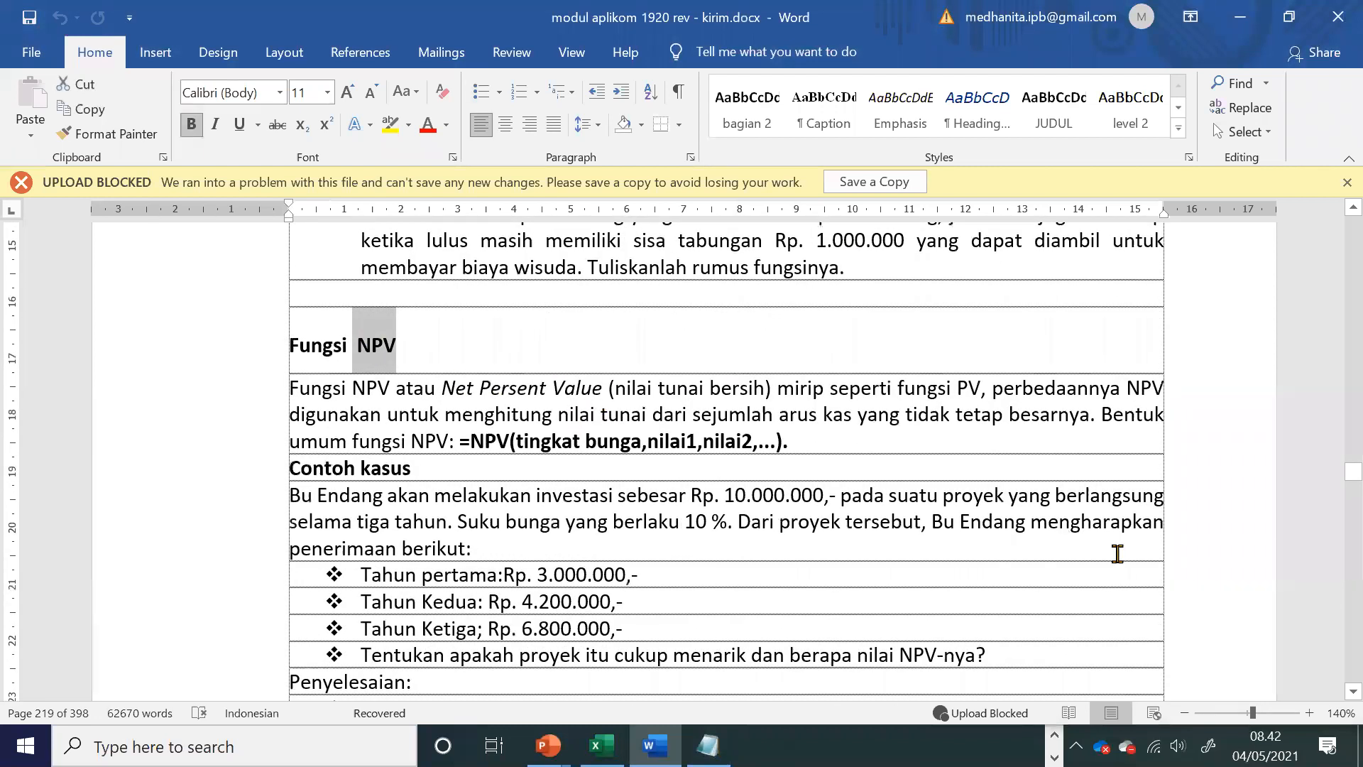
click(396, 348)
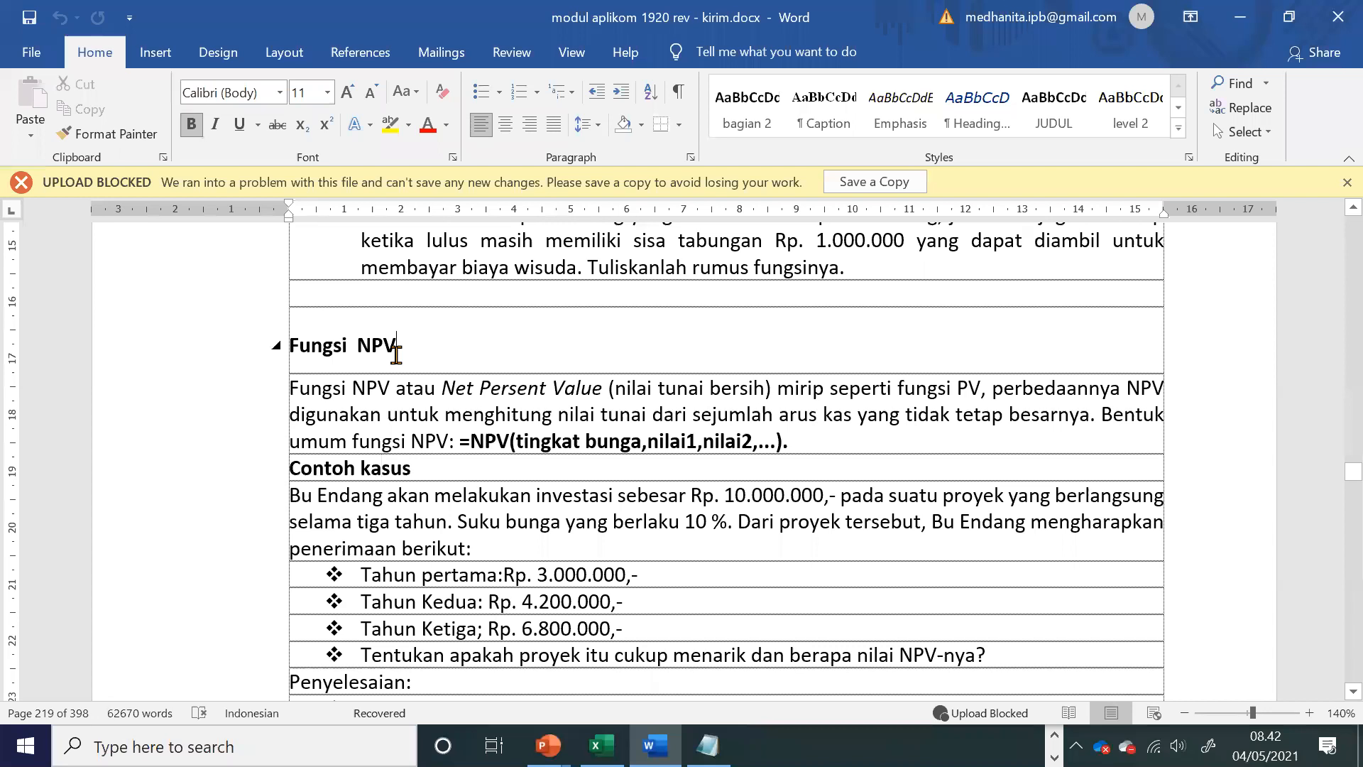
scroll(396, 355, up, 4)
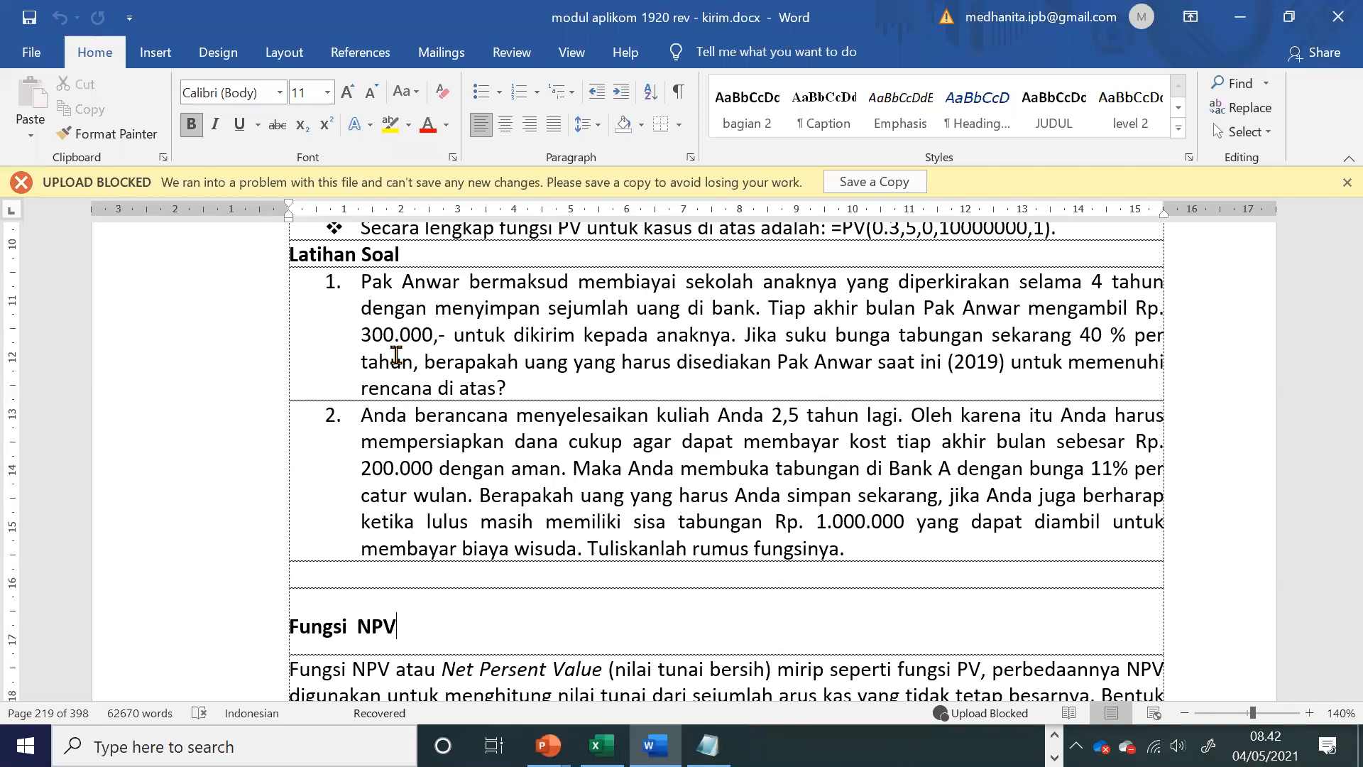
scroll(412, 447, down, 3)
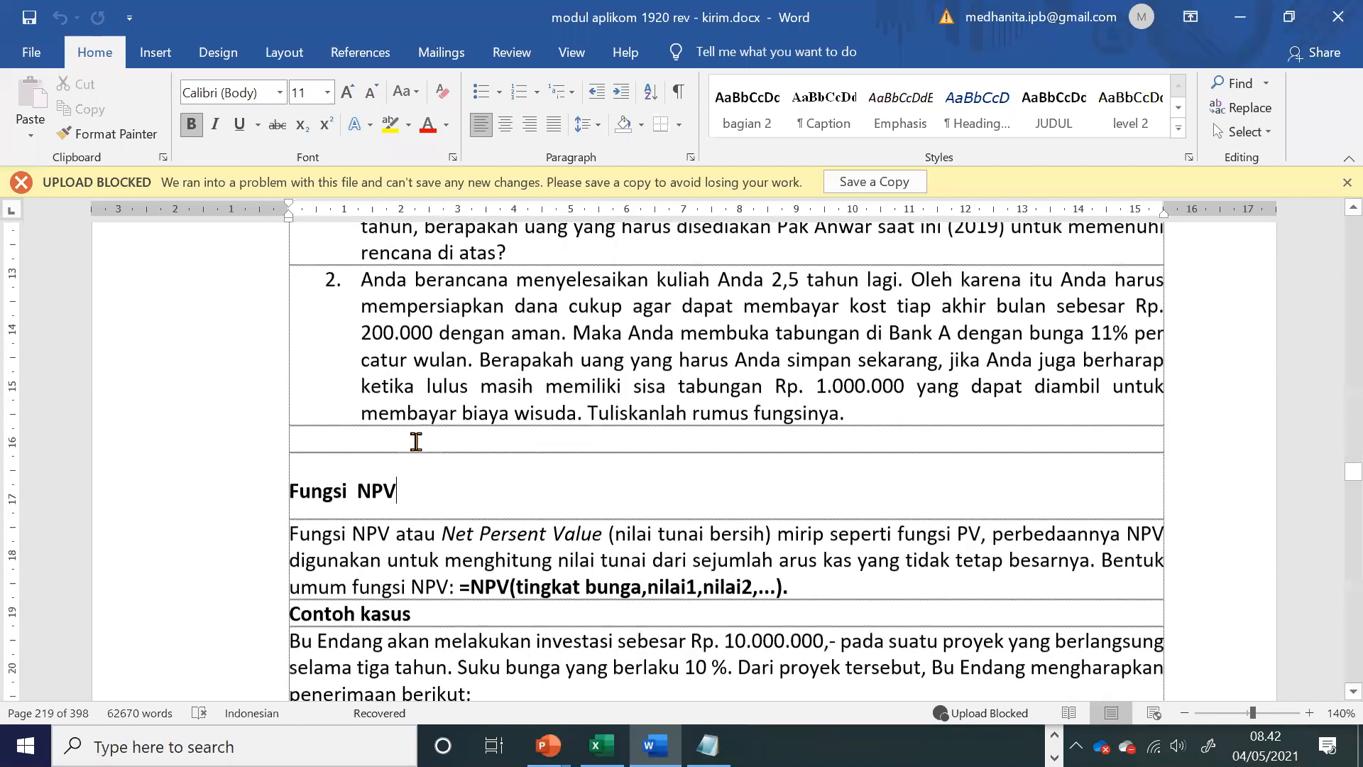
drag(886, 487, 1088, 491)
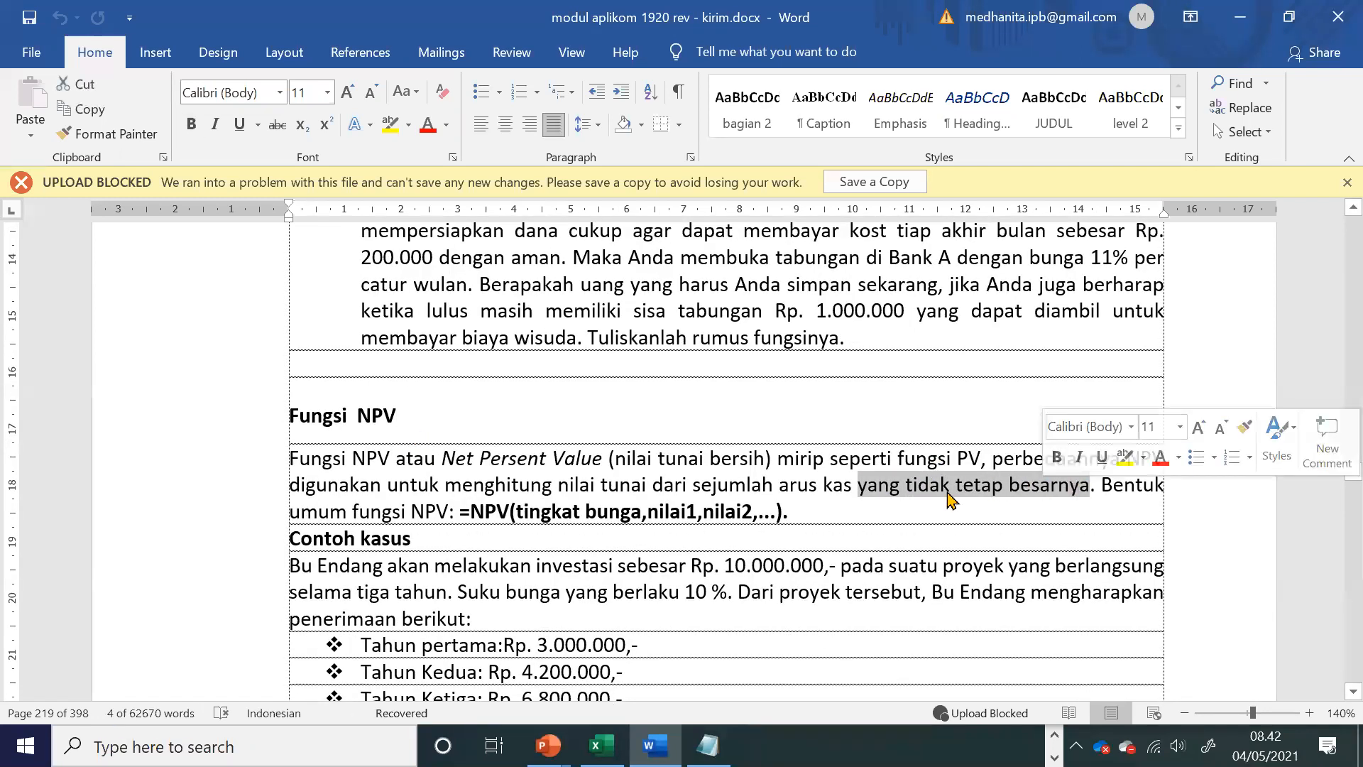
scroll(916, 490, down, 2)
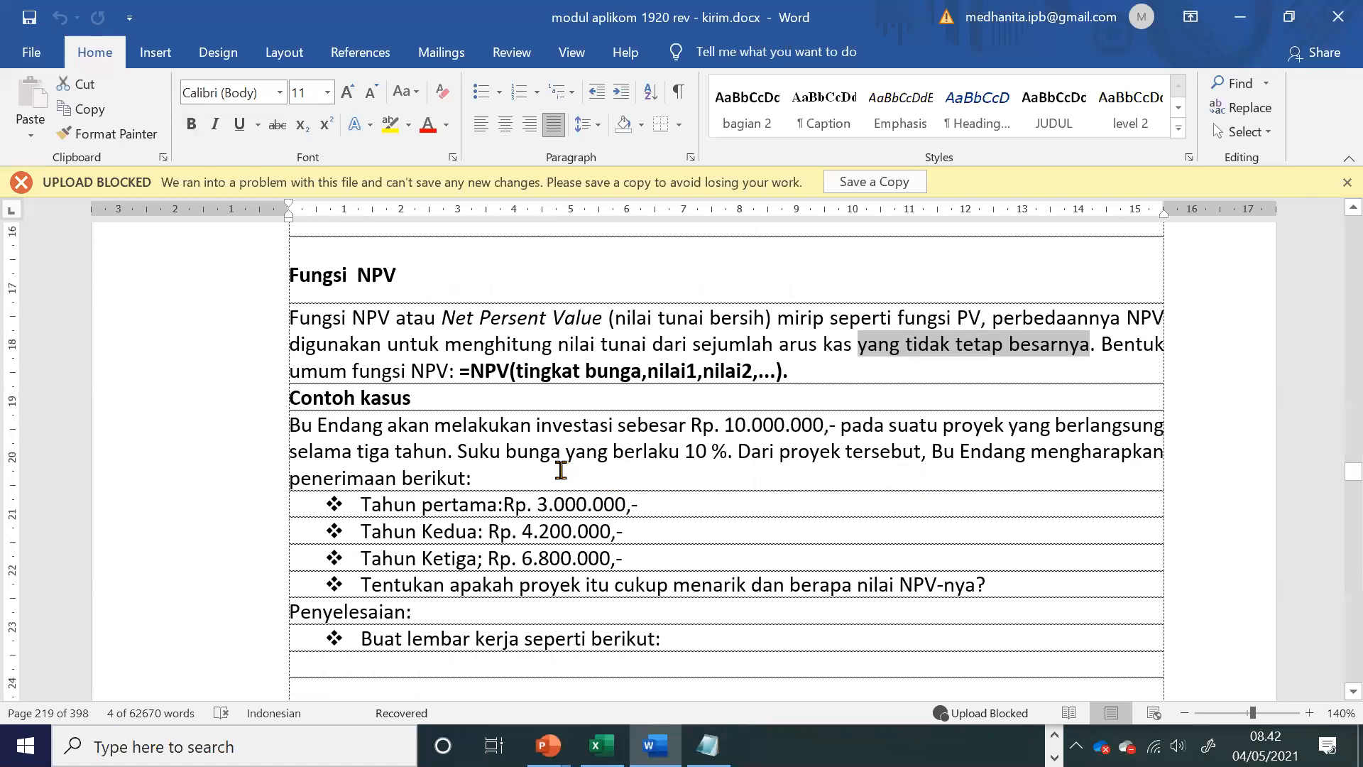
Step: Examine the investment amount, interest rate and receipts for the three years in the NPV Contoh kasus
drag(722, 424, 830, 429)
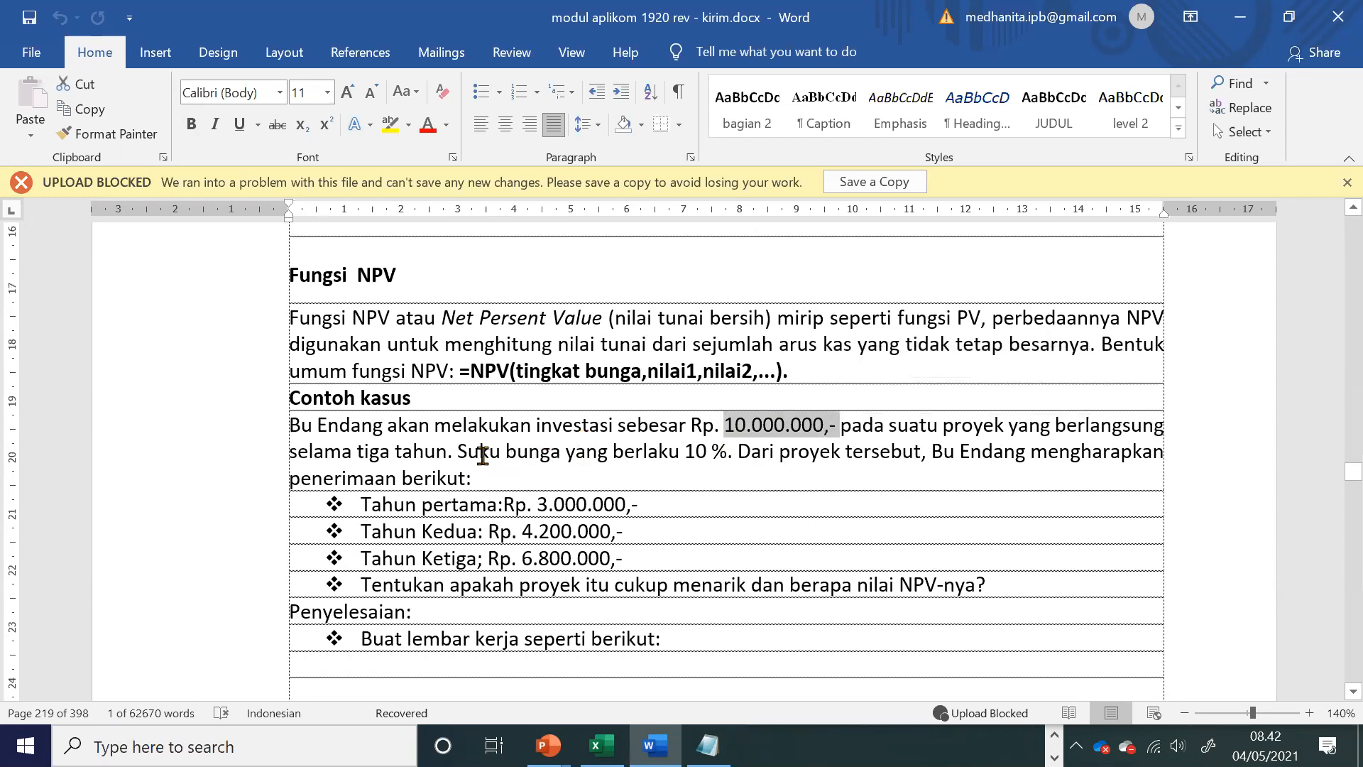
drag(482, 454, 825, 472)
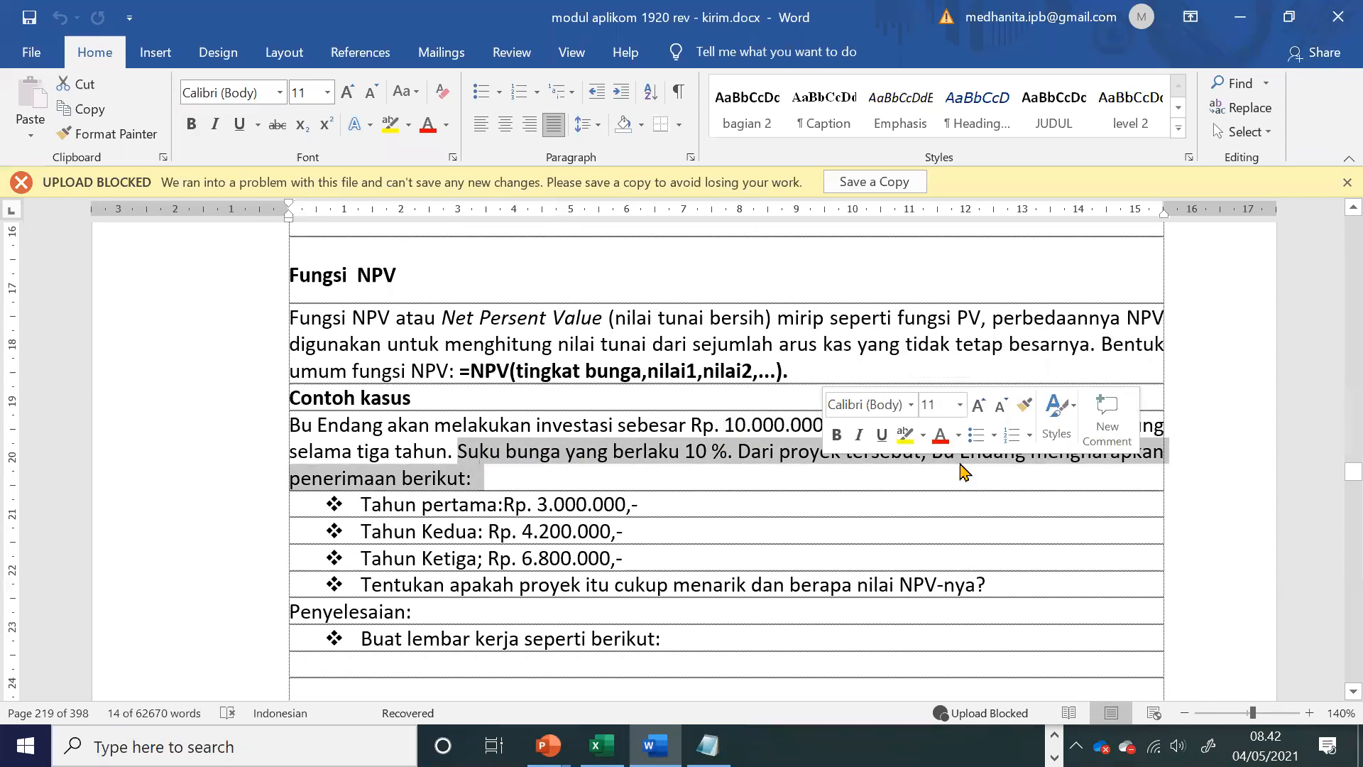
click(999, 492)
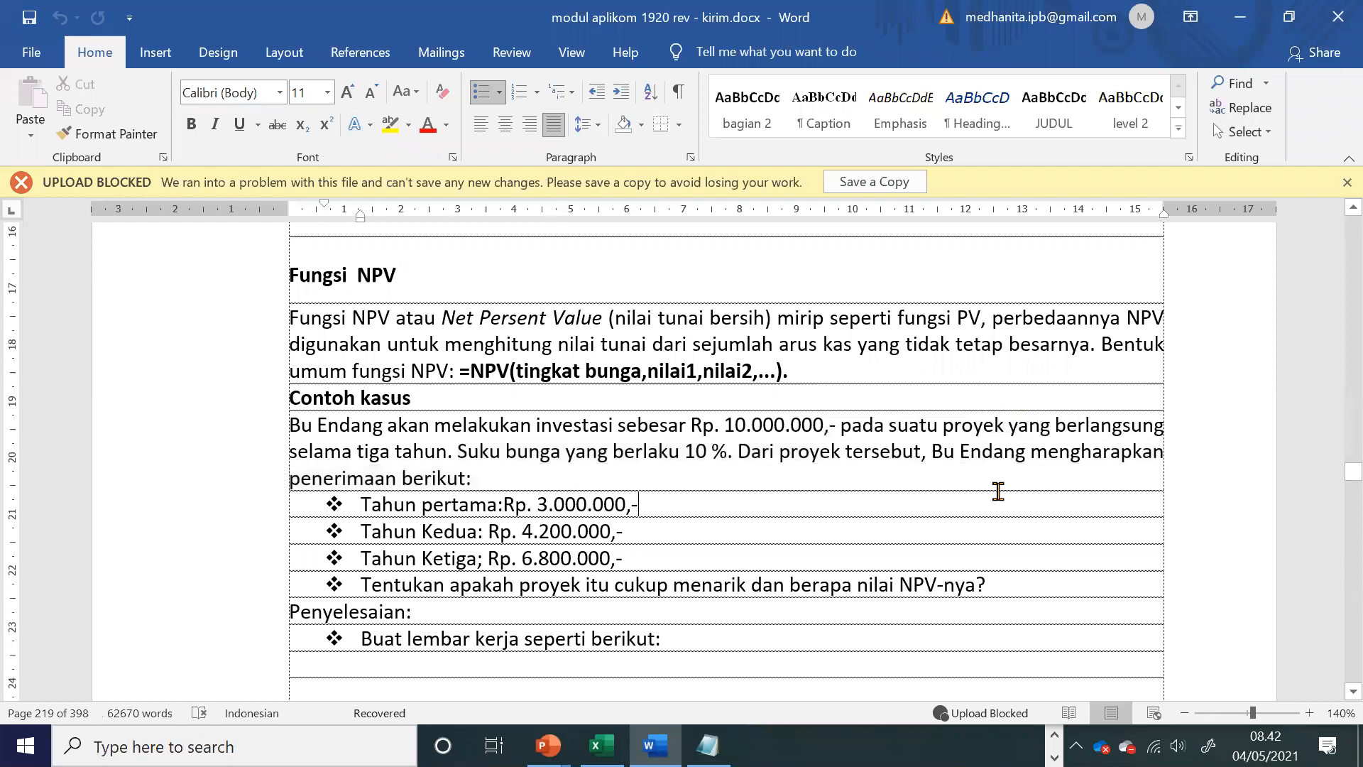
scroll(539, 497, down, 3)
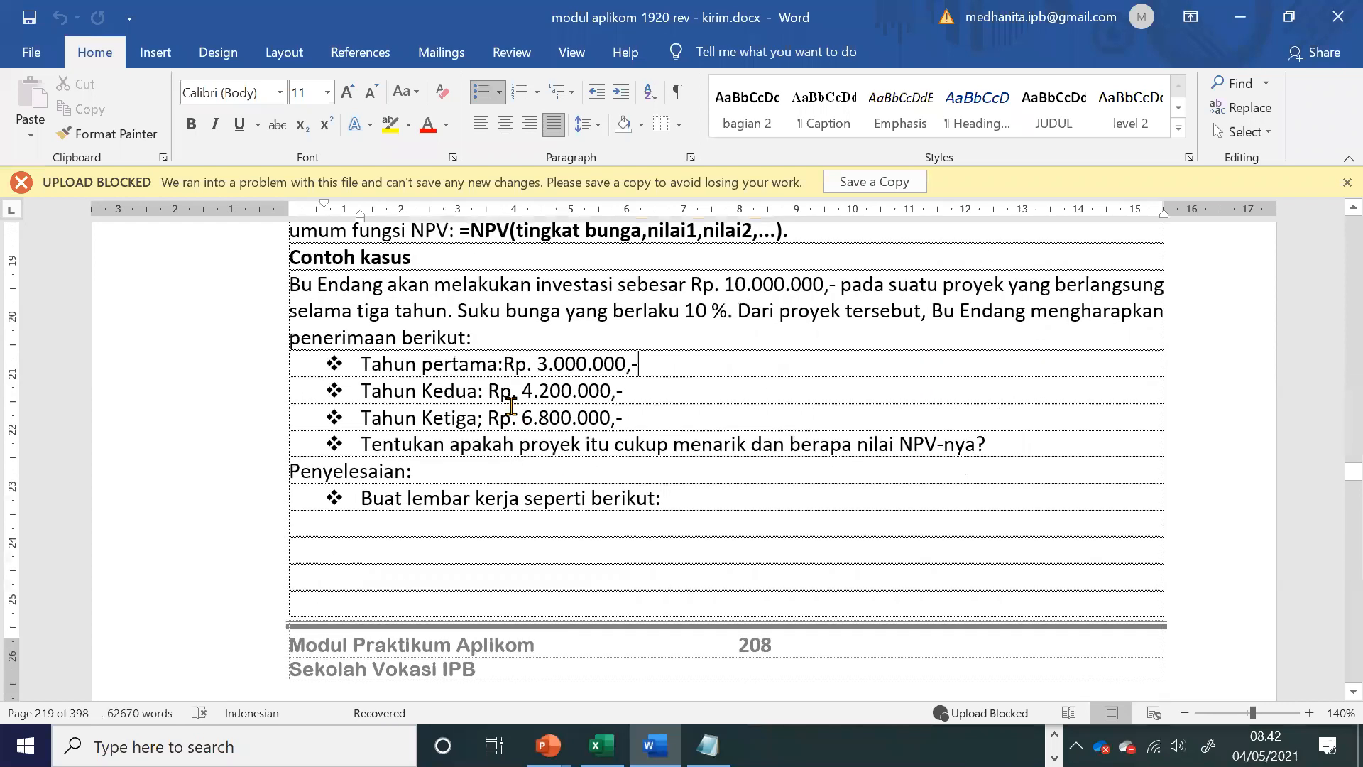
drag(538, 364, 626, 362)
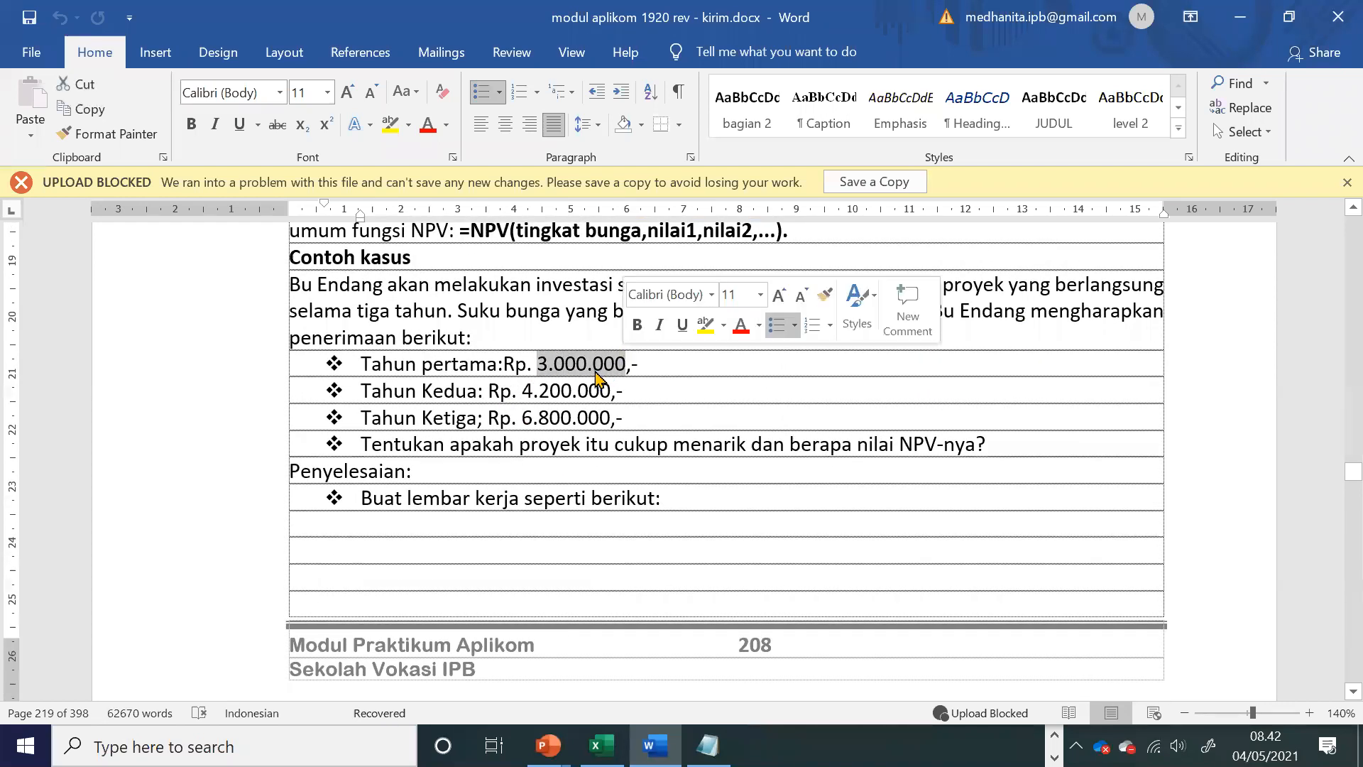
drag(529, 389, 615, 390)
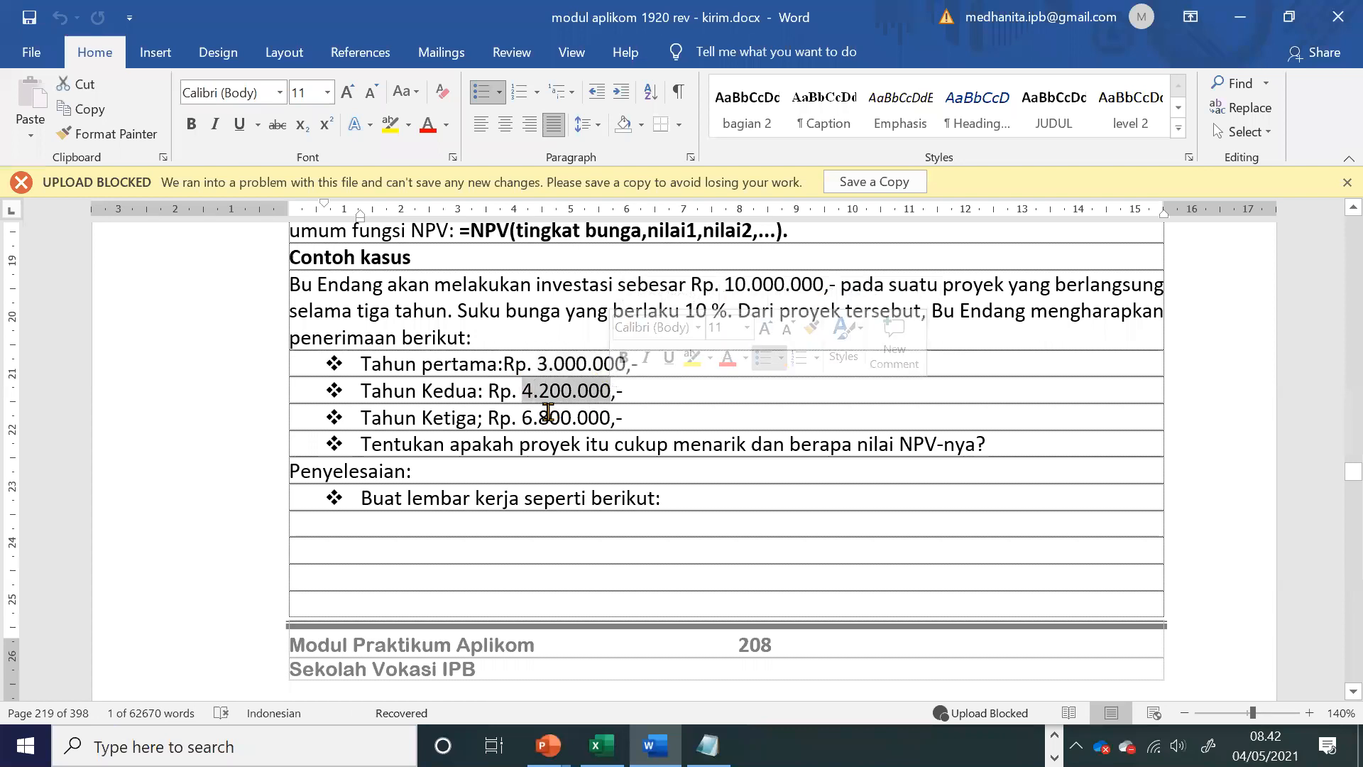
drag(523, 418, 588, 421)
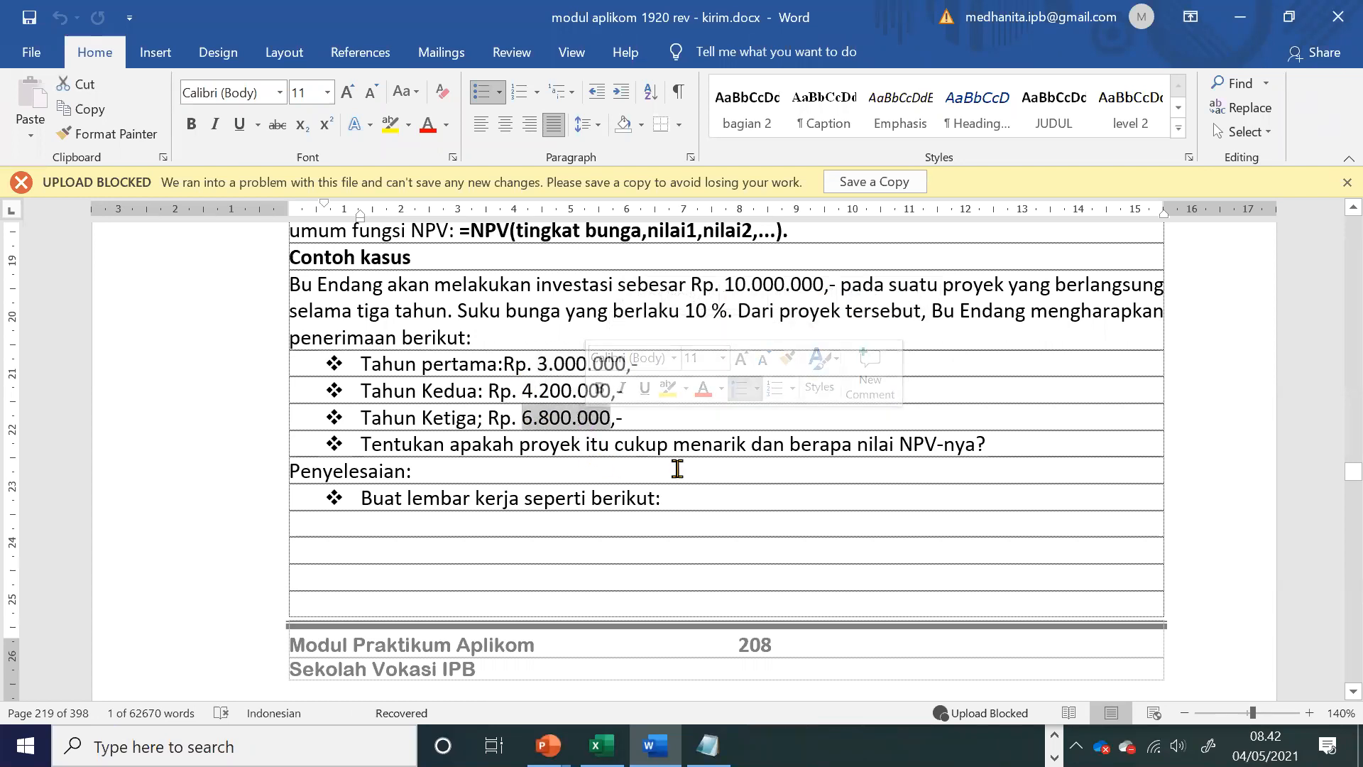
click(719, 465)
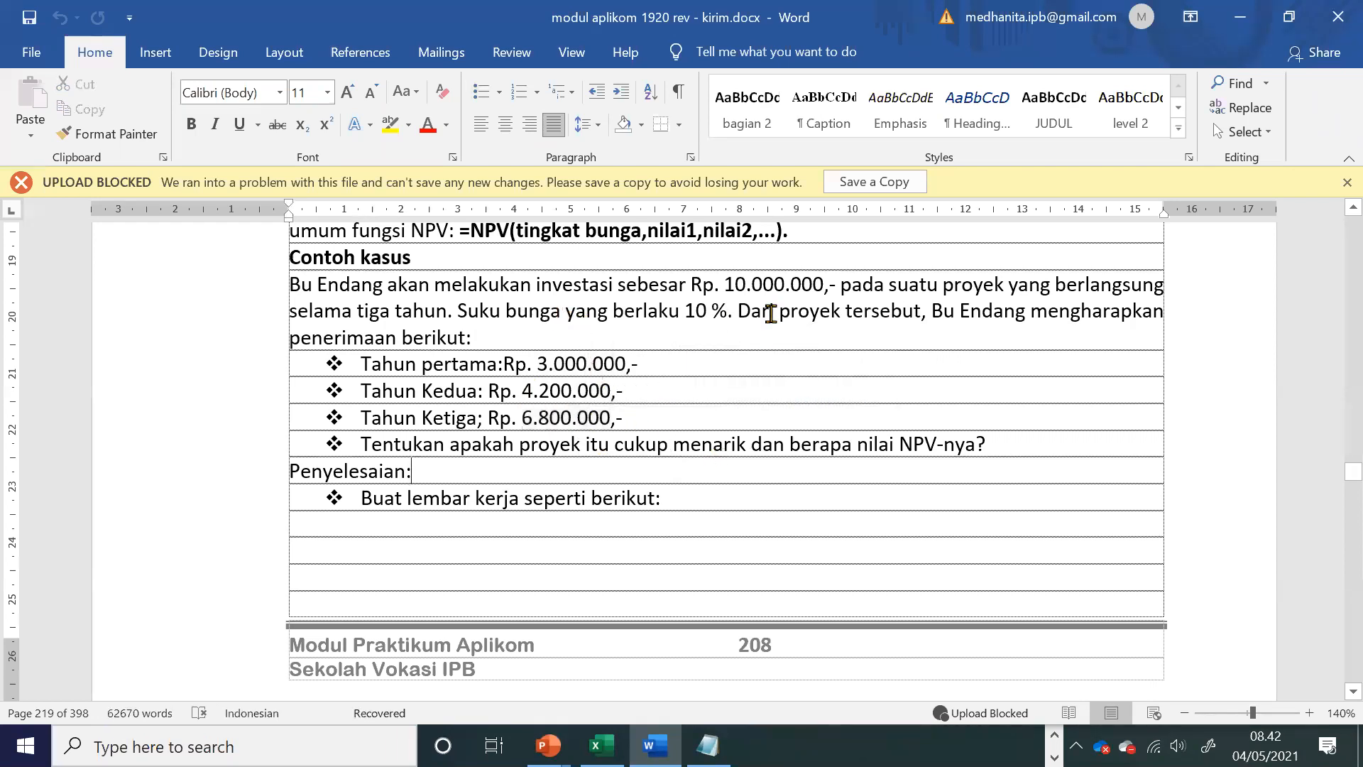
Step: Review the NPV question in the sample case and the worksheet layout in Tabel 14
drag(714, 284, 824, 284)
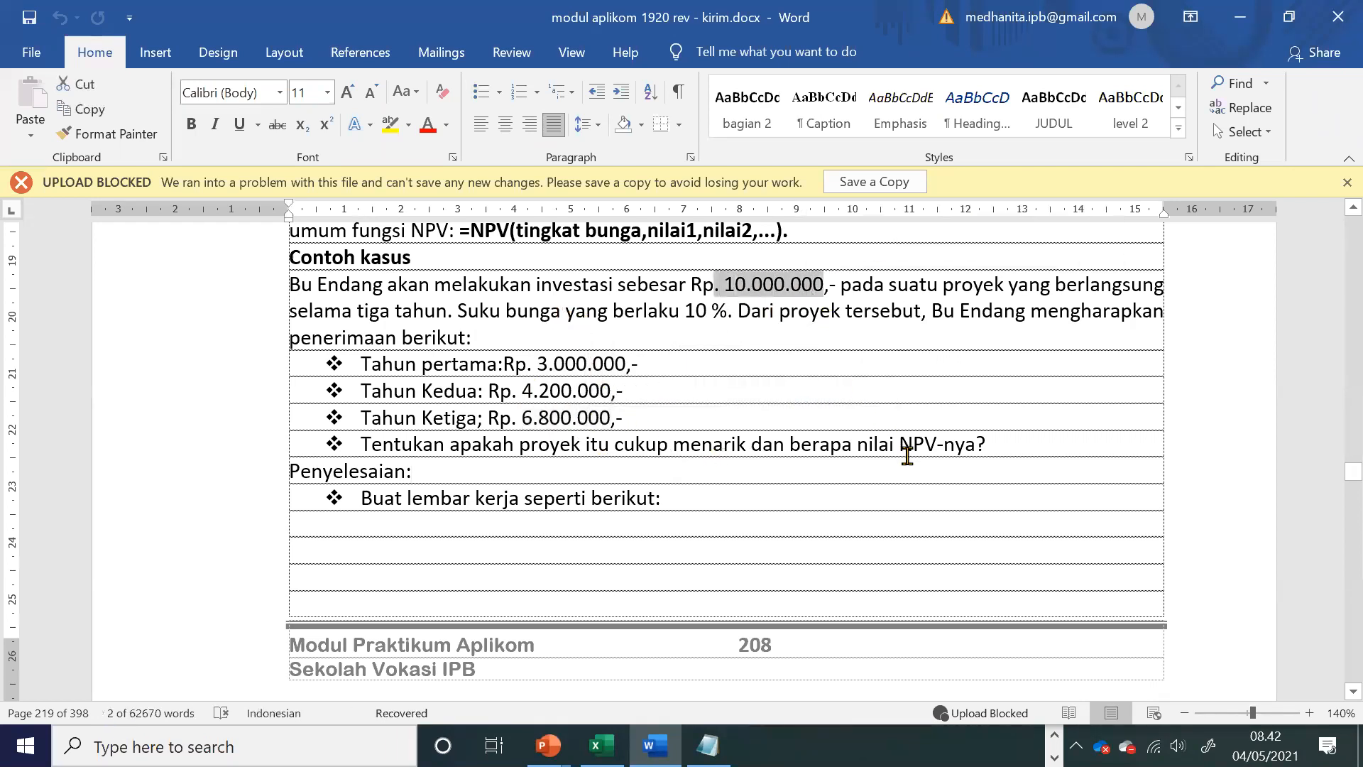
drag(900, 445, 1014, 447)
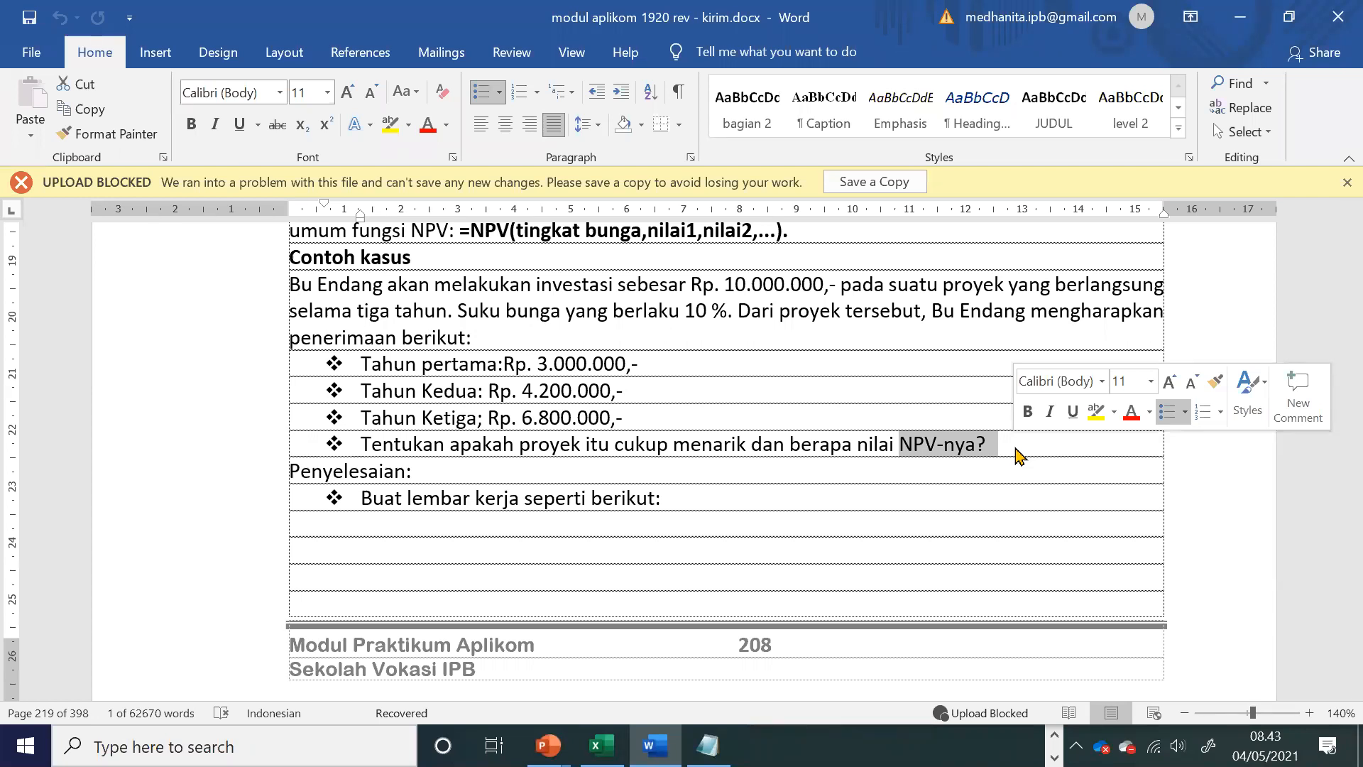
scroll(930, 514, down, 8)
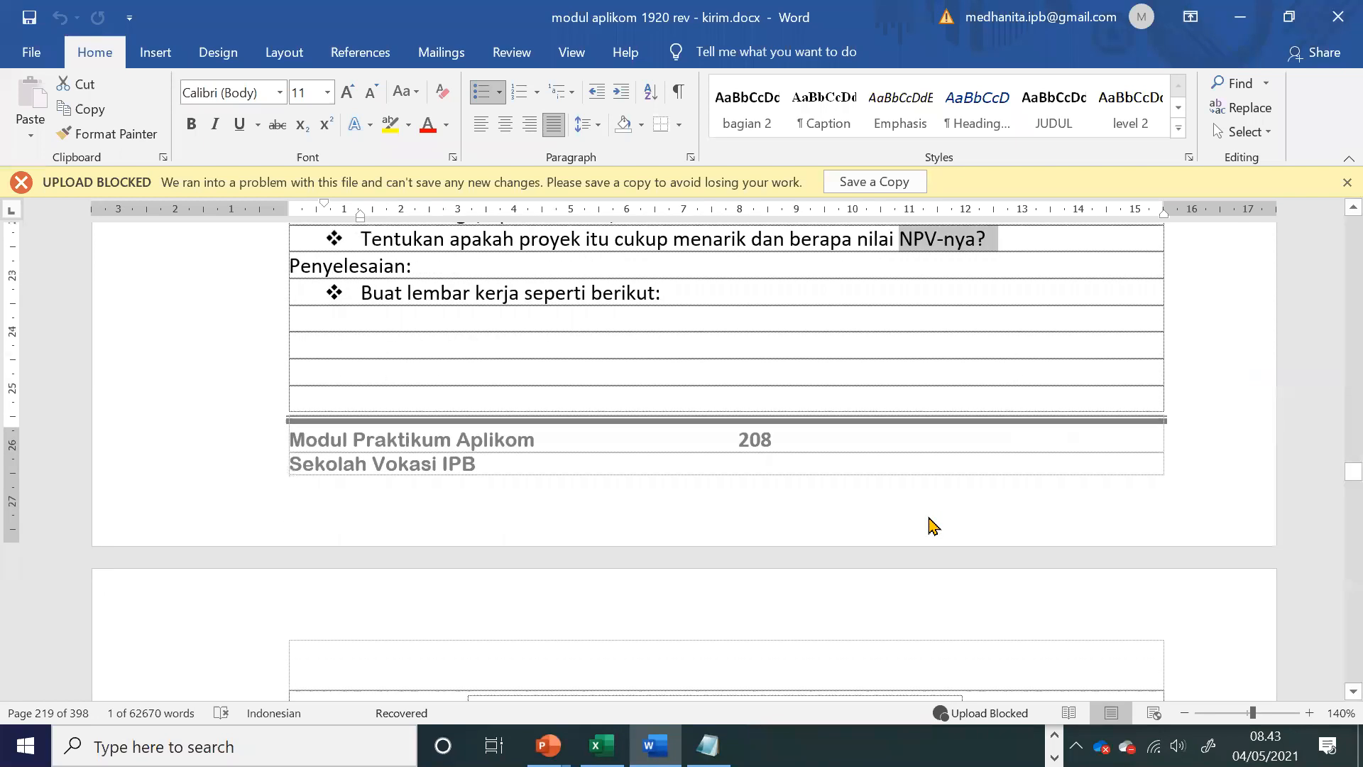
scroll(929, 519, down, 1)
key(alt+Tab)
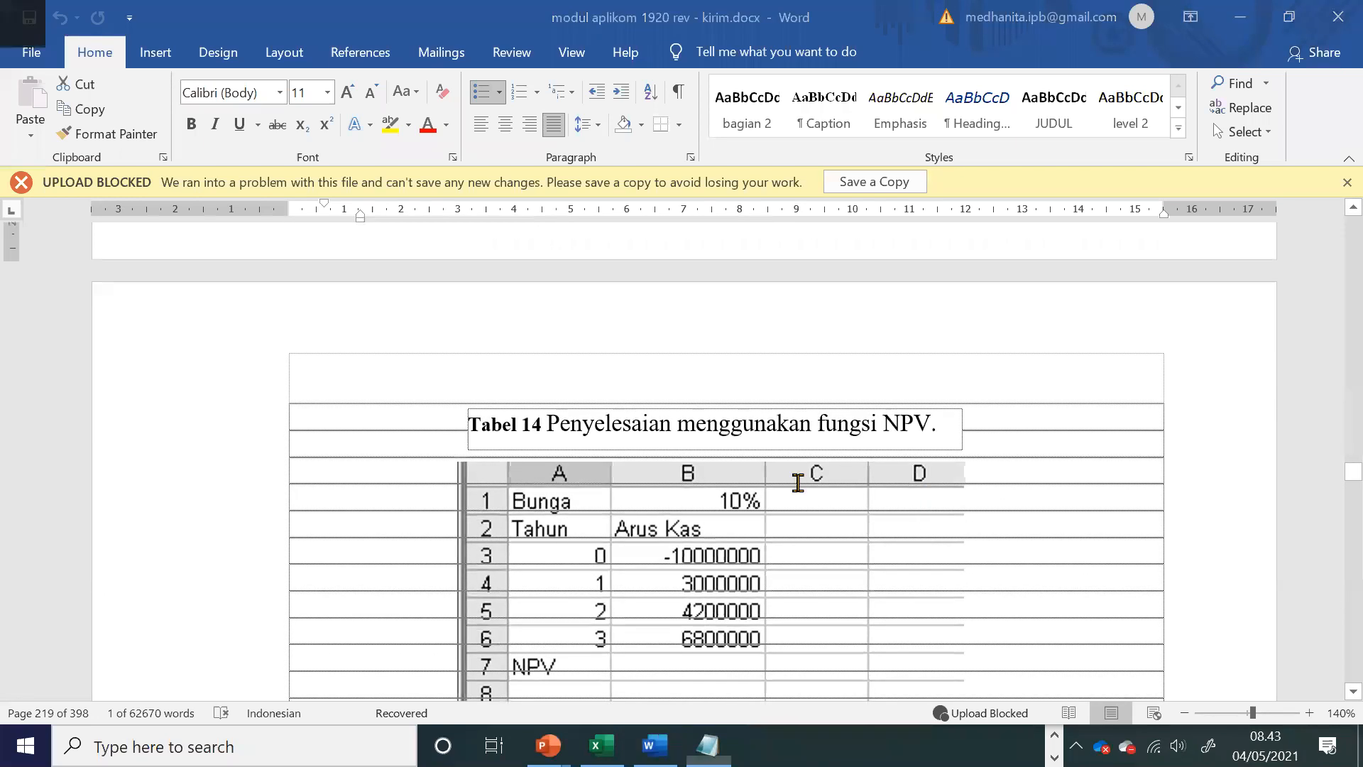
click(480, 446)
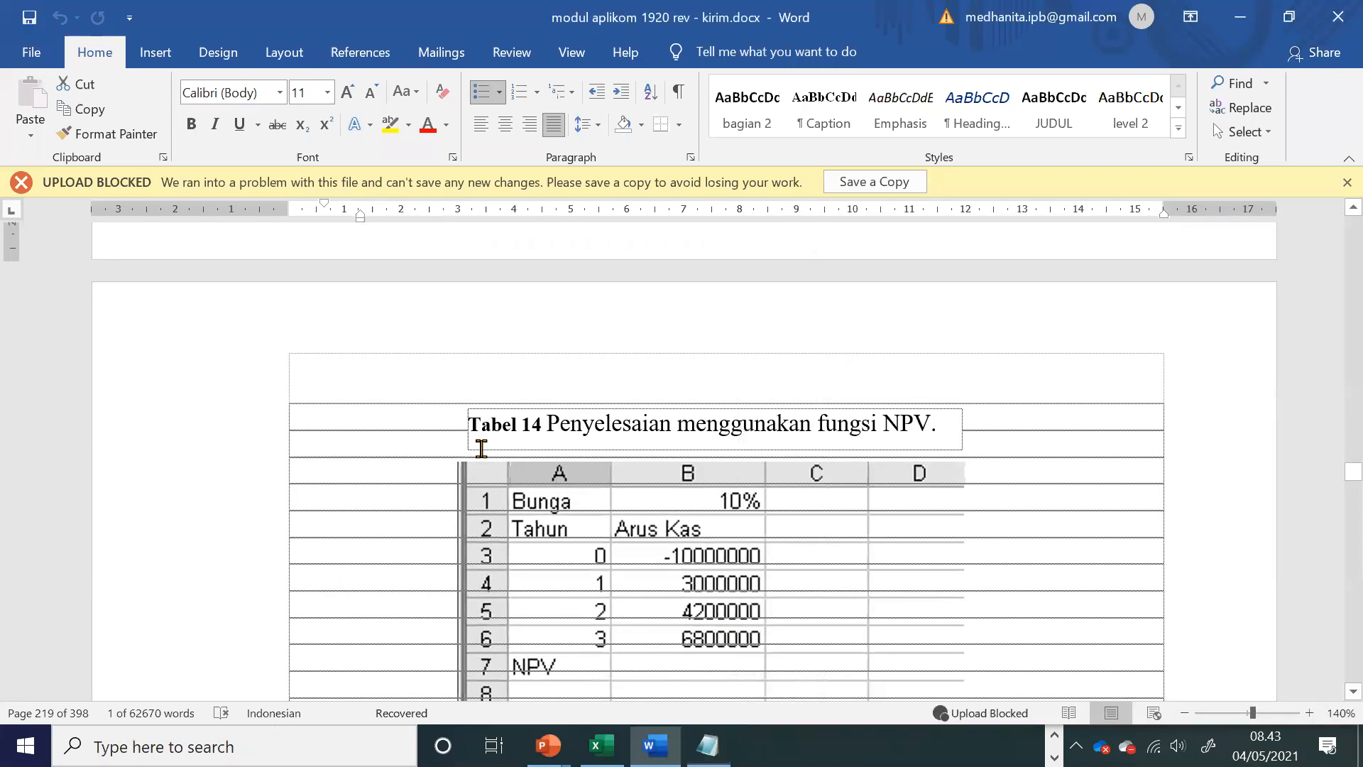
Step: Switch to Excel, insert a new worksheet named NPV, and arrange the sheets in the order FV, PV, NPV
click(602, 746)
right_click(111, 688)
click(219, 431)
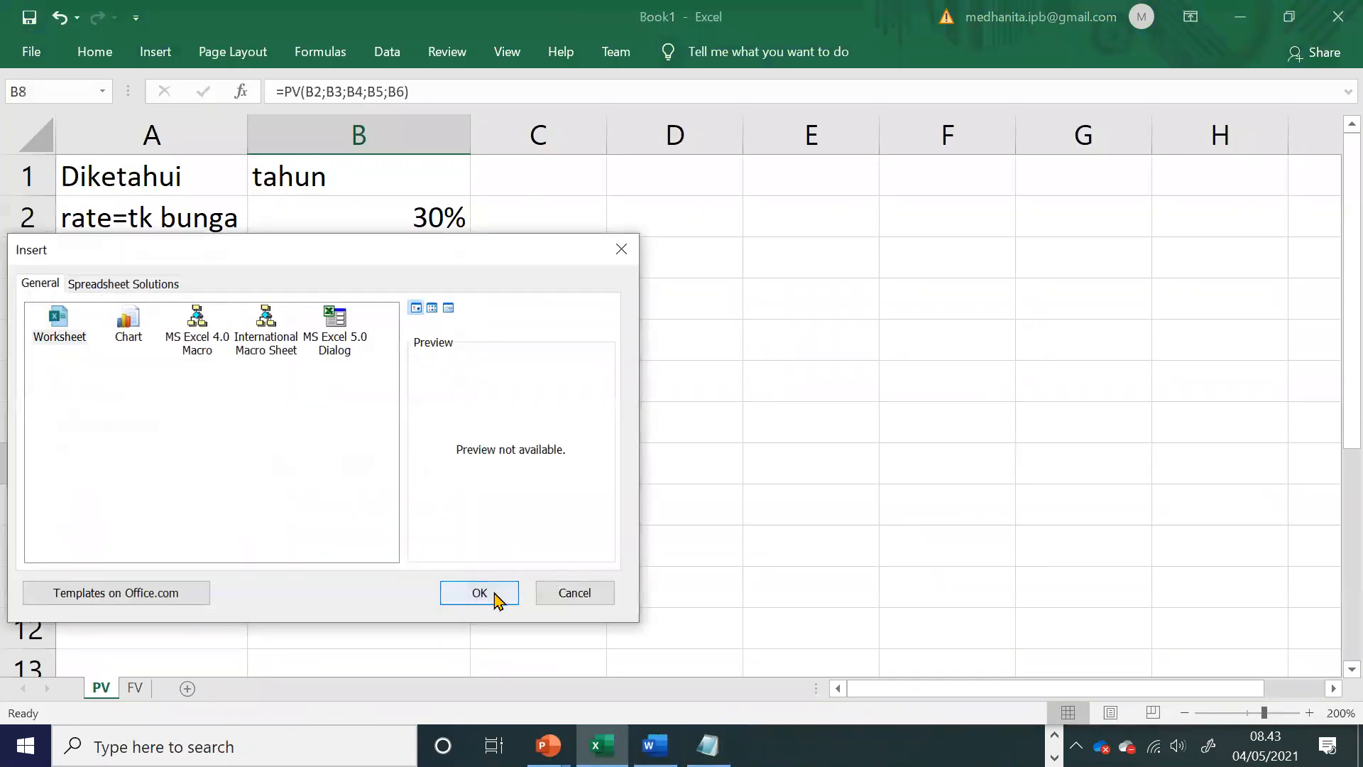
click(485, 592)
double_click(117, 688)
text(NPV)
key(Return)
drag(147, 688, 213, 687)
click(110, 690)
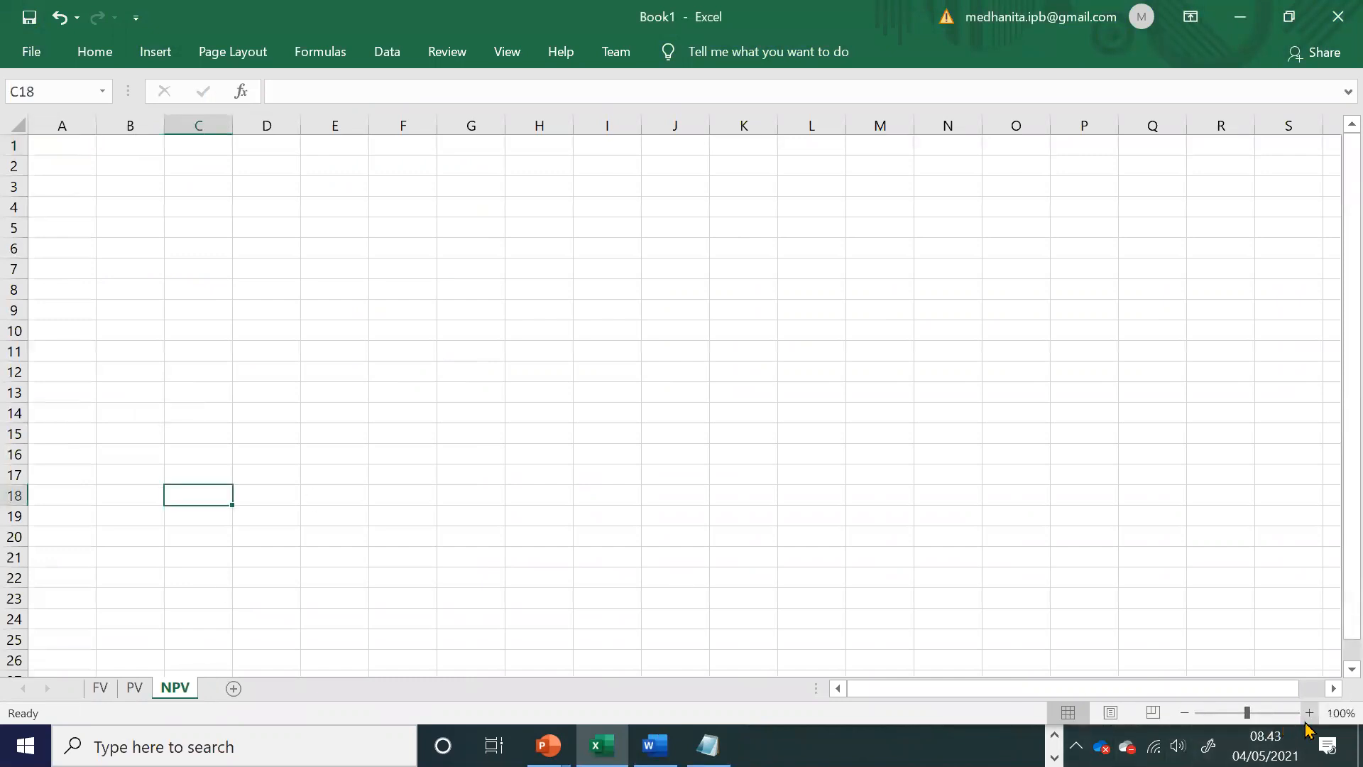
Step: Enter the label bunga in A1 of the NPV sheet and 10% in B1, following the Word module
click(1309, 716)
click(407, 445)
scroll(407, 444, up, 2)
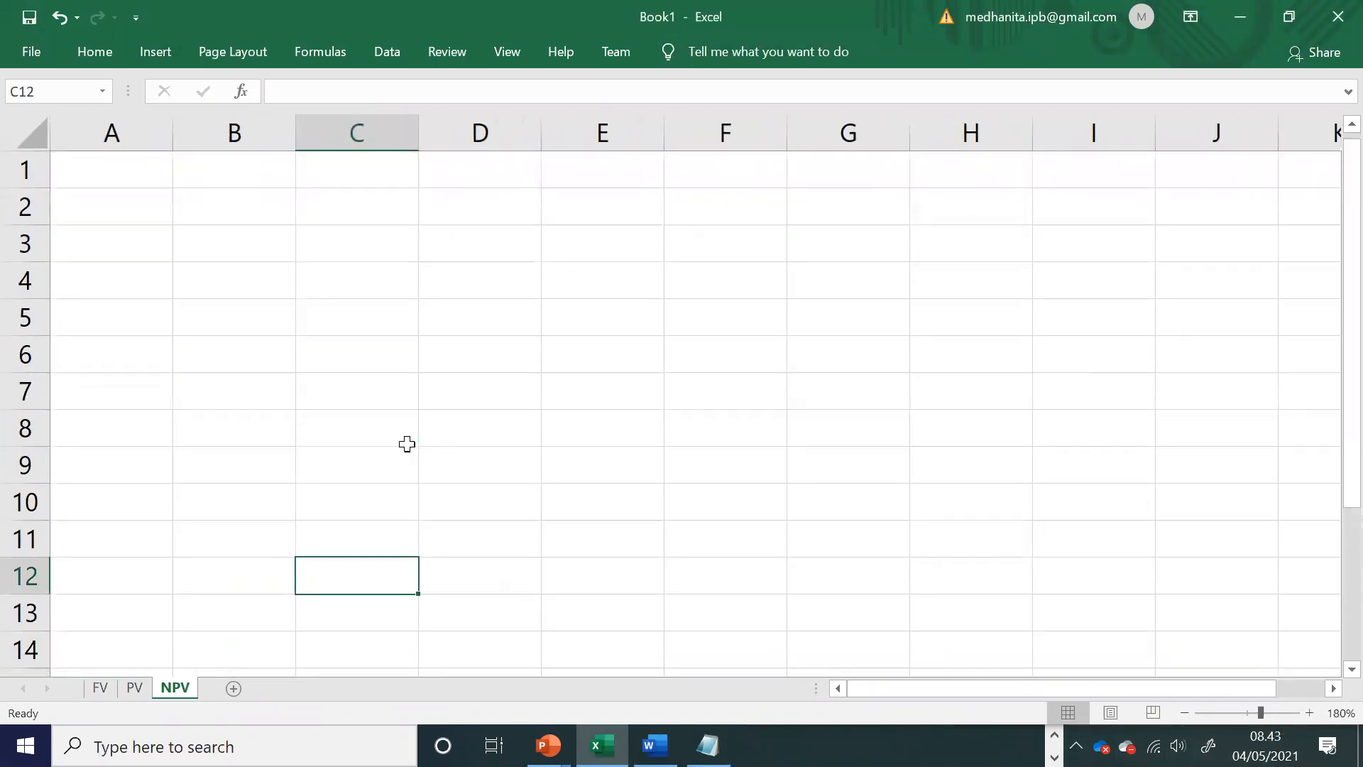
key(alt+Tab)
key(alt+Tab)
click(140, 177)
text(bunga)
key(Tab)
text(10%)
key(Return)
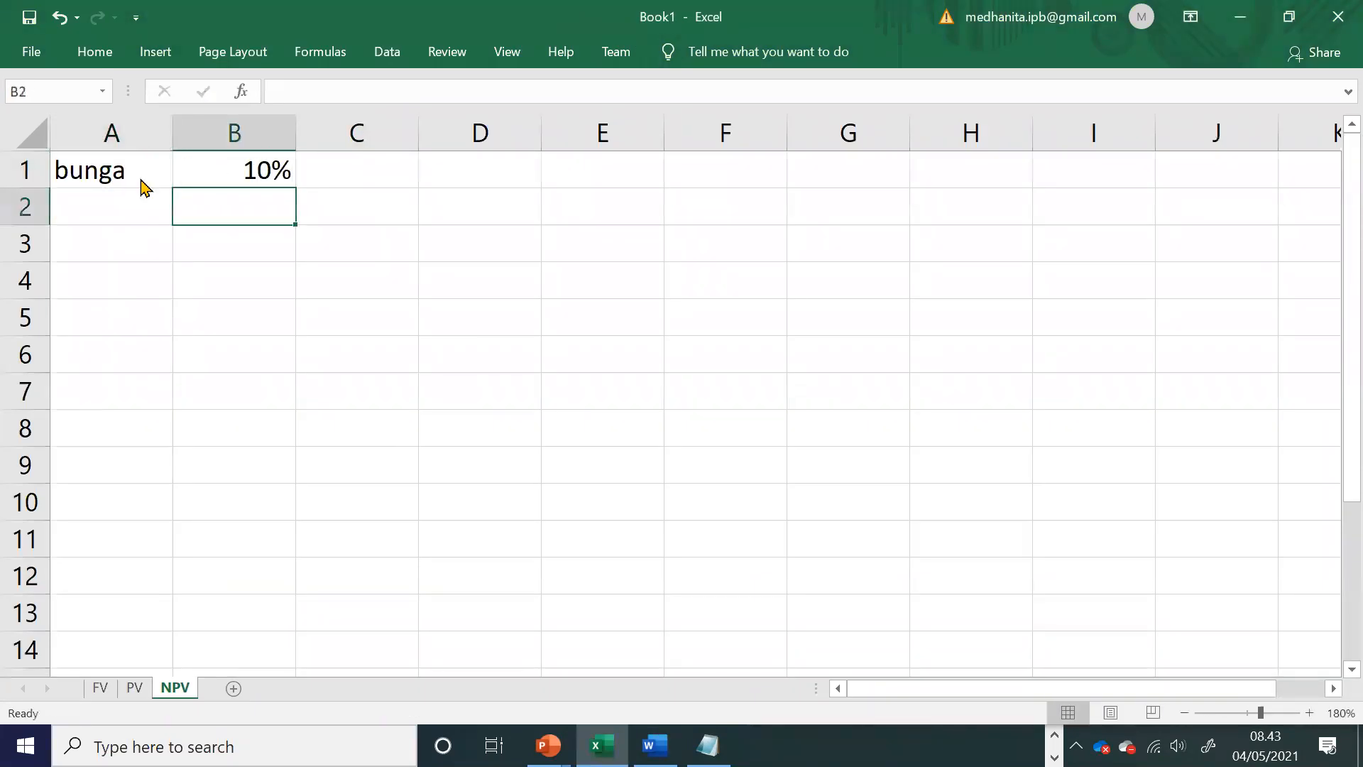
Step: Check the module's table and enter the headings Tahun in A2 and Arus Kas in B2
key(alt+Tab)
key(alt+Tab)
key(Left)
text(T)
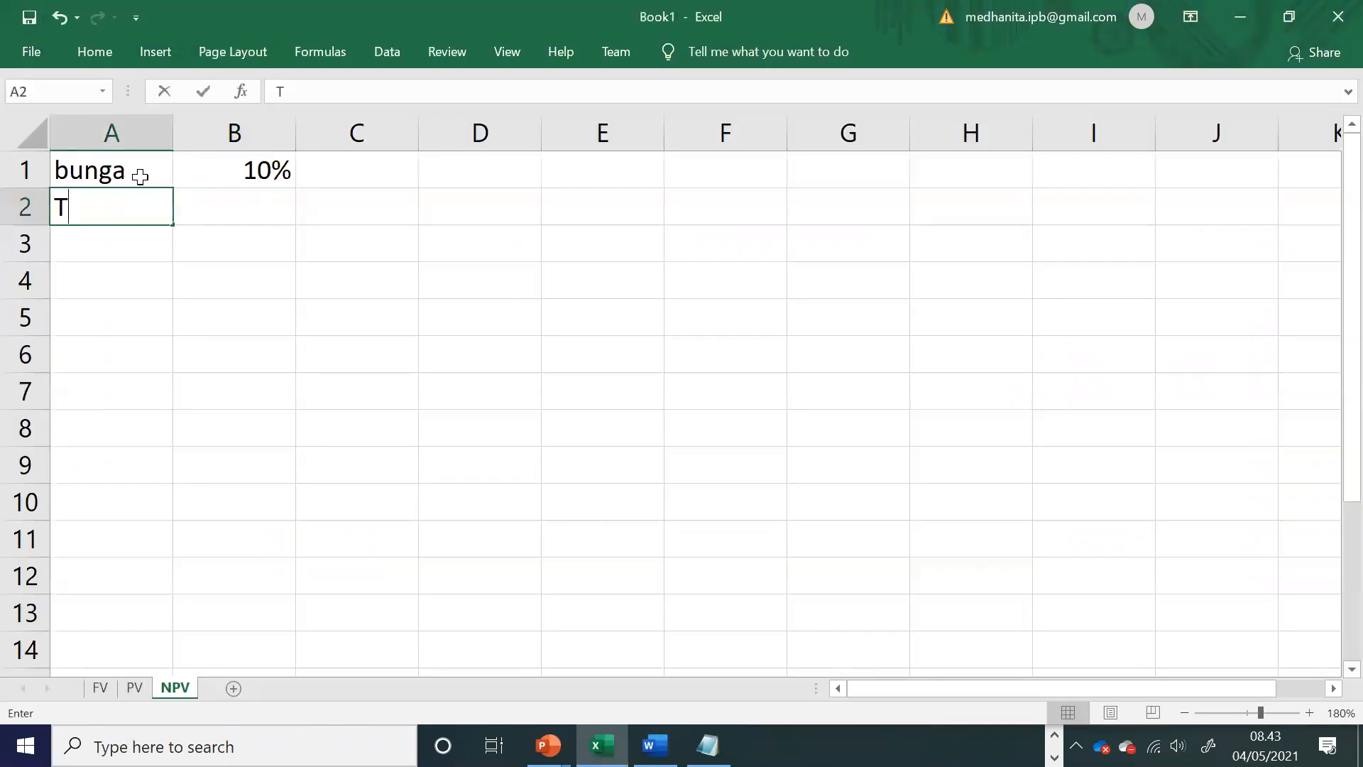
text(ahun)
key(Right)
key(Page_Down)
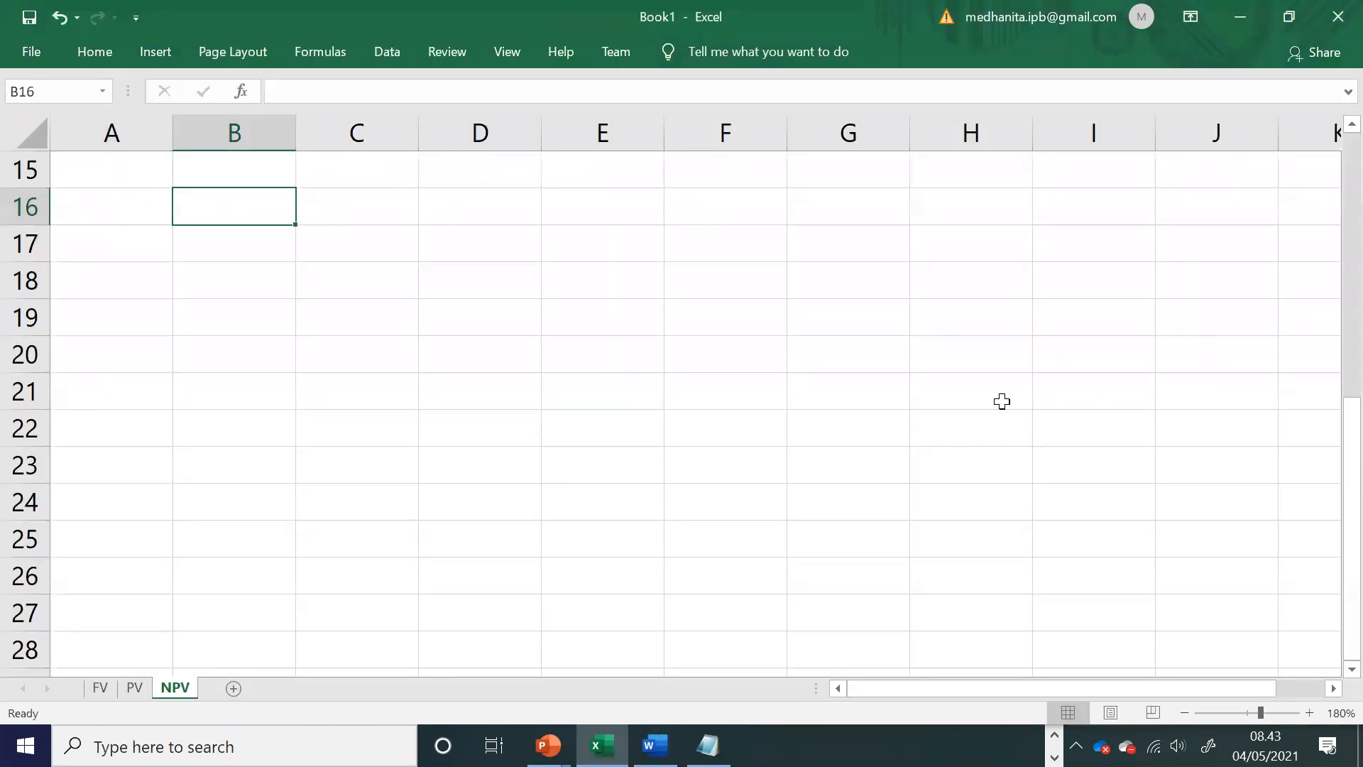
scroll(666, 413, up, 5)
click(237, 201)
text(Arus Kas)
key(Return)
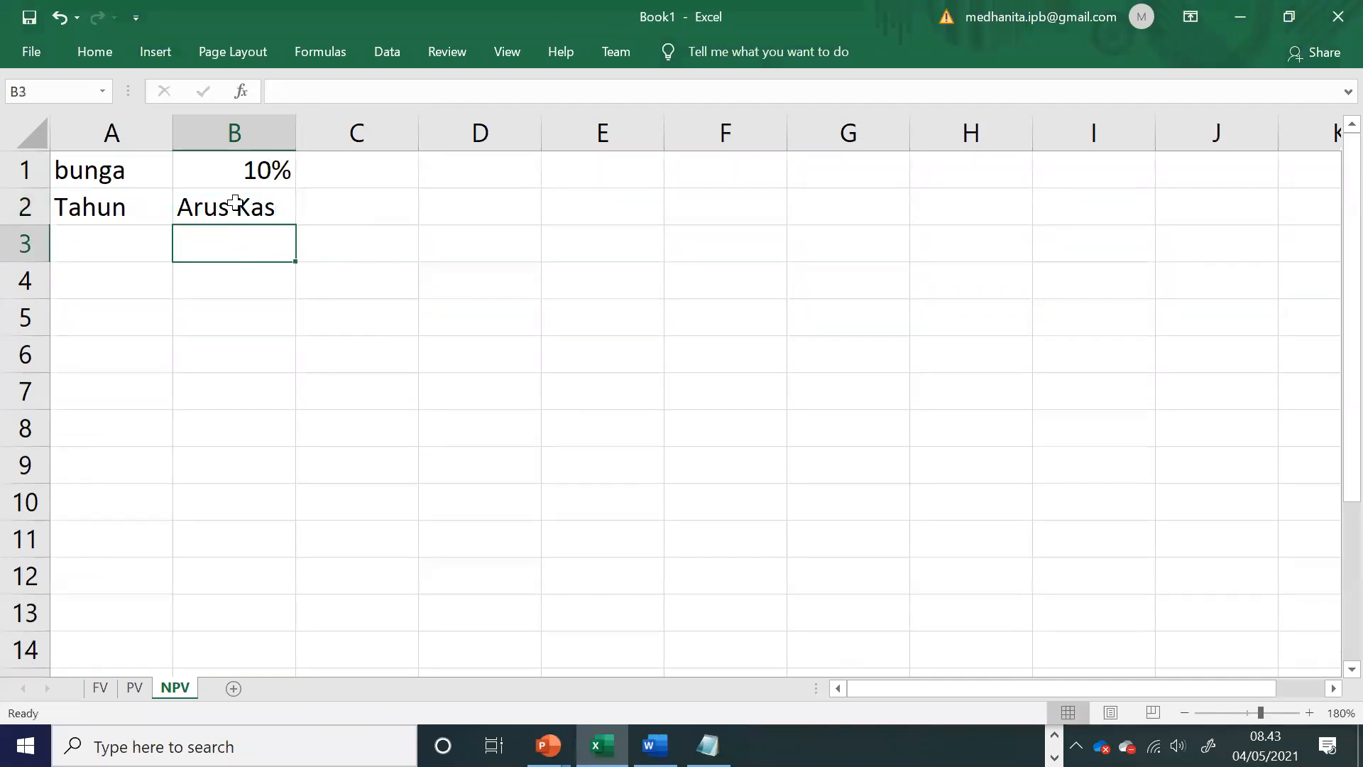
Step: Enter year 1 in A4 and its cash flow of 3000000 in B4, taking the amount from the Word module
key(Left)
key(Down)
text(1)
key(Right)
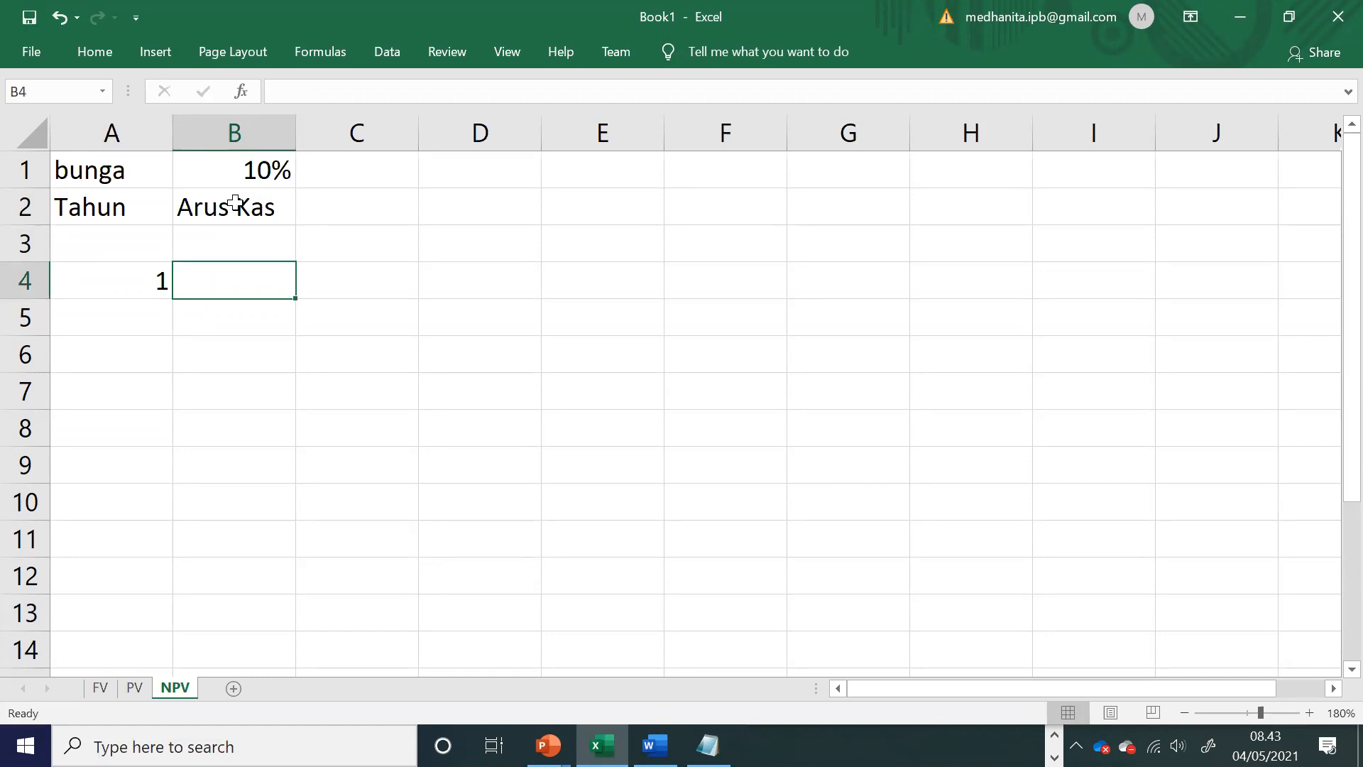
key(alt+Tab)
scroll(572, 465, up, 5)
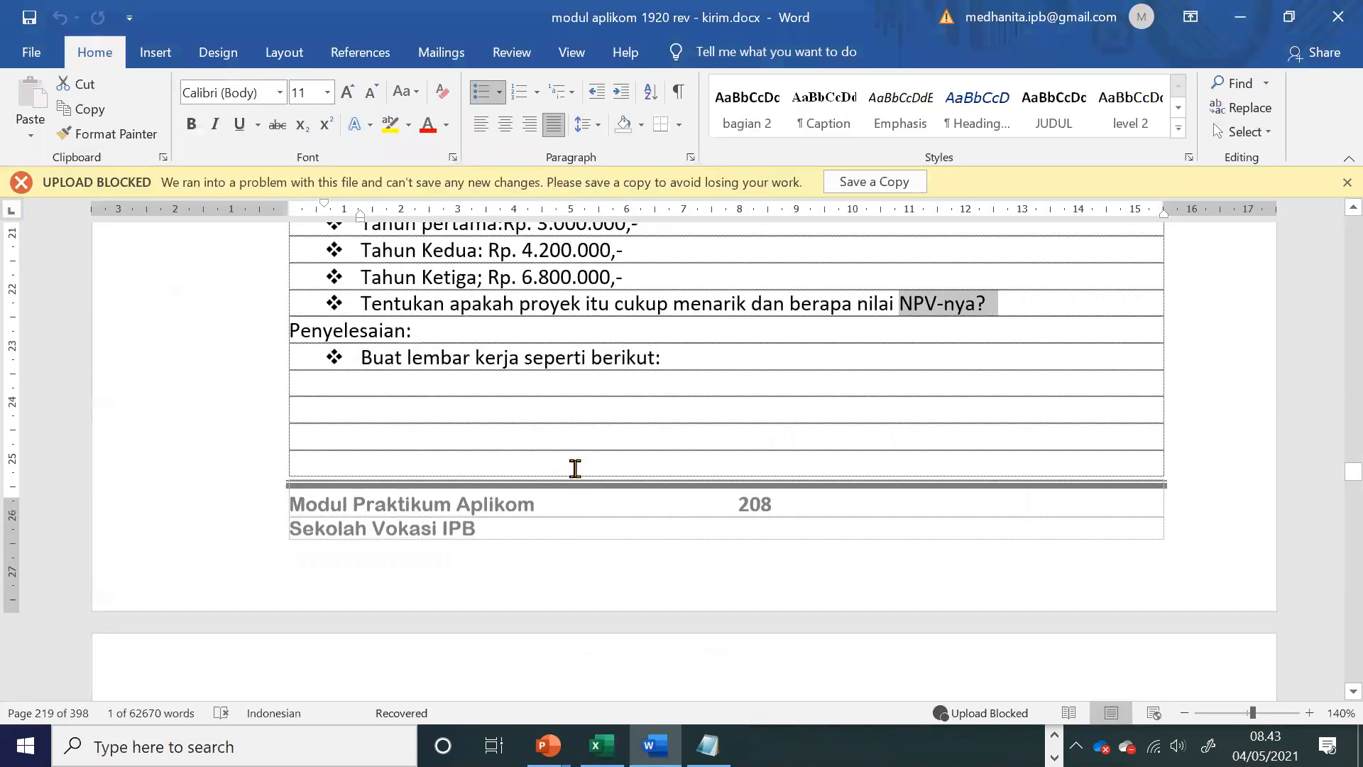
key(alt+Tab)
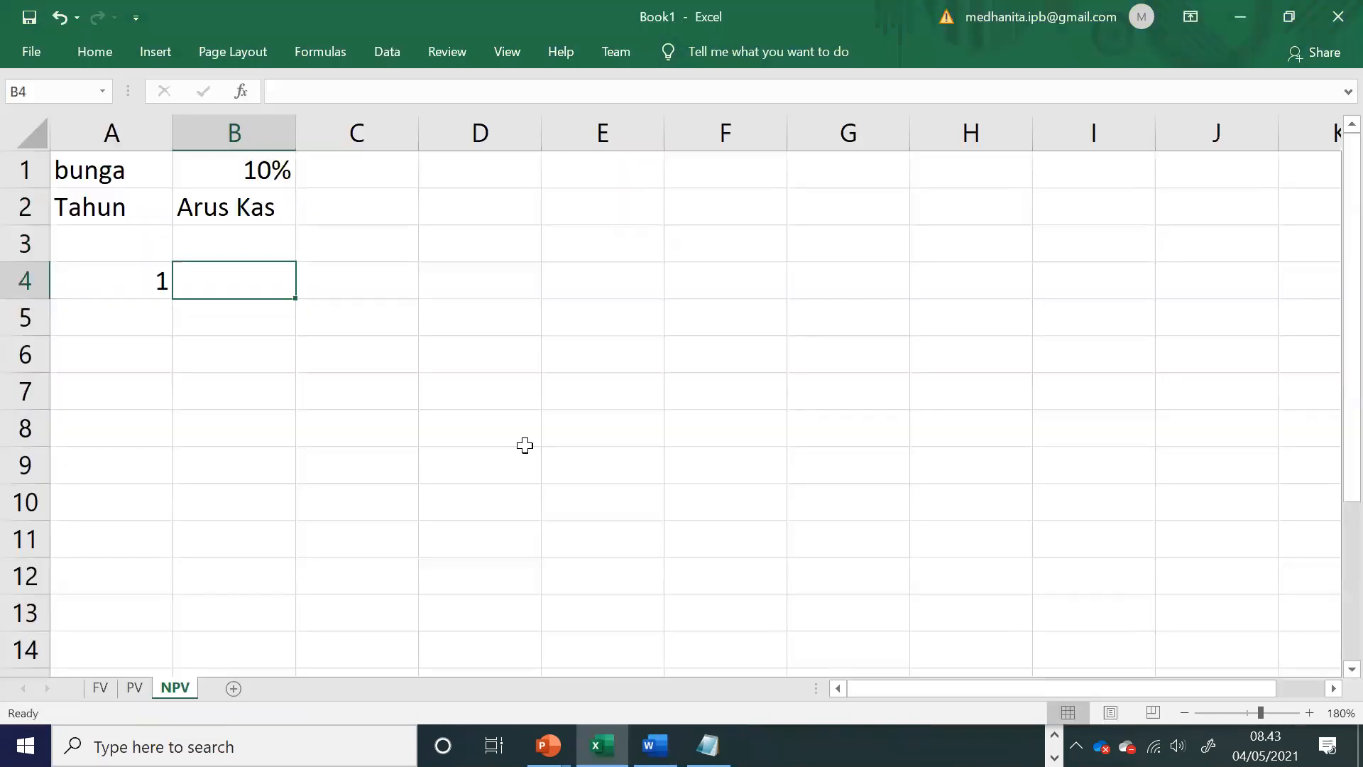
text(3000000)
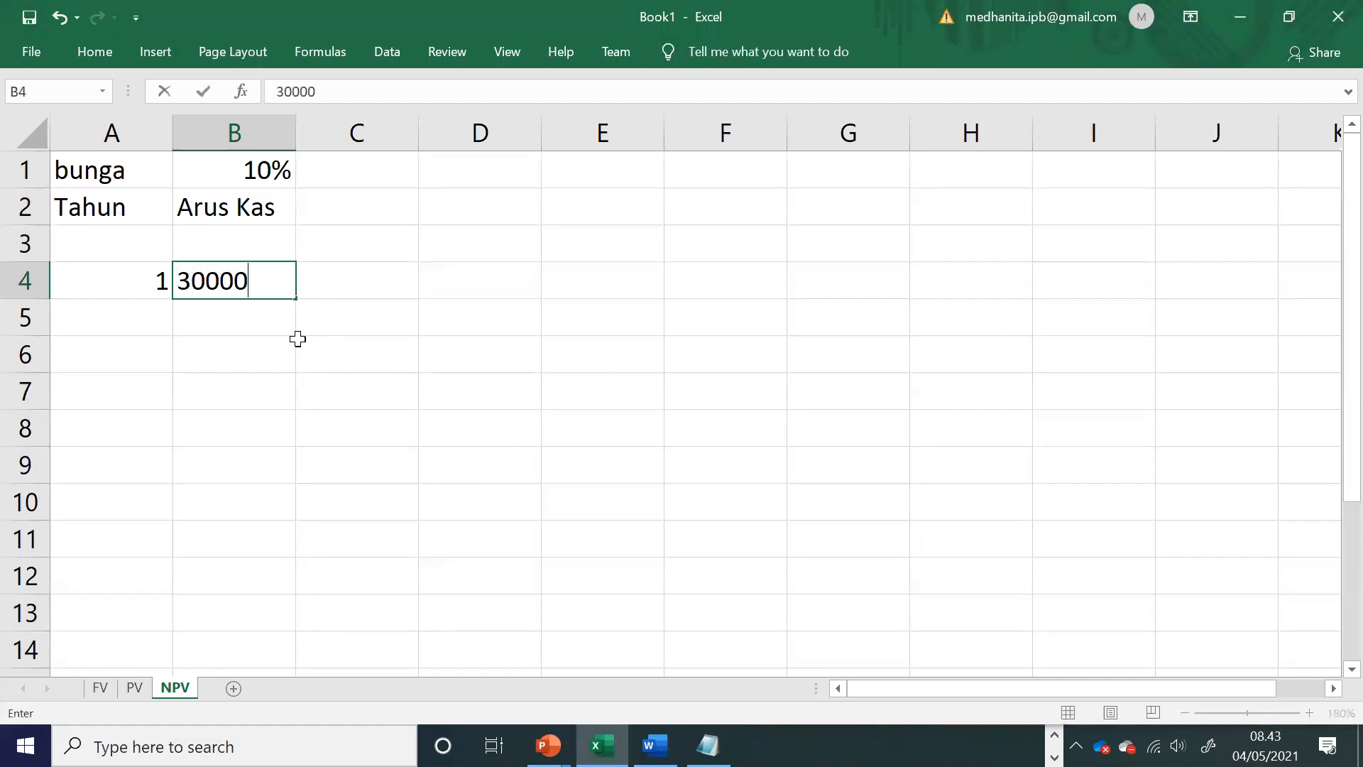
key(Return)
Step: Enter year 2 in A5 and its cash flow of 4200000 in B5
key(Left)
text(2)
key(Tab)
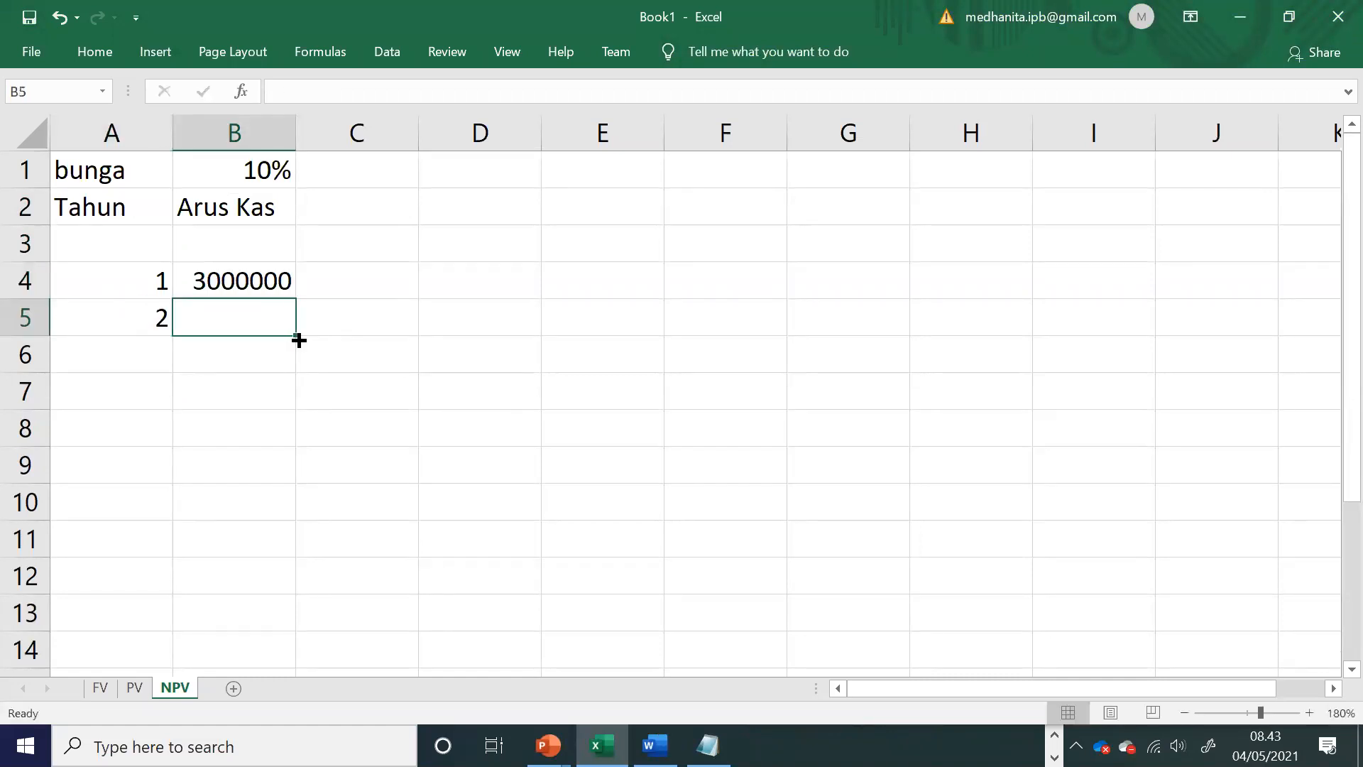
key(alt+Tab)
text(4200000)
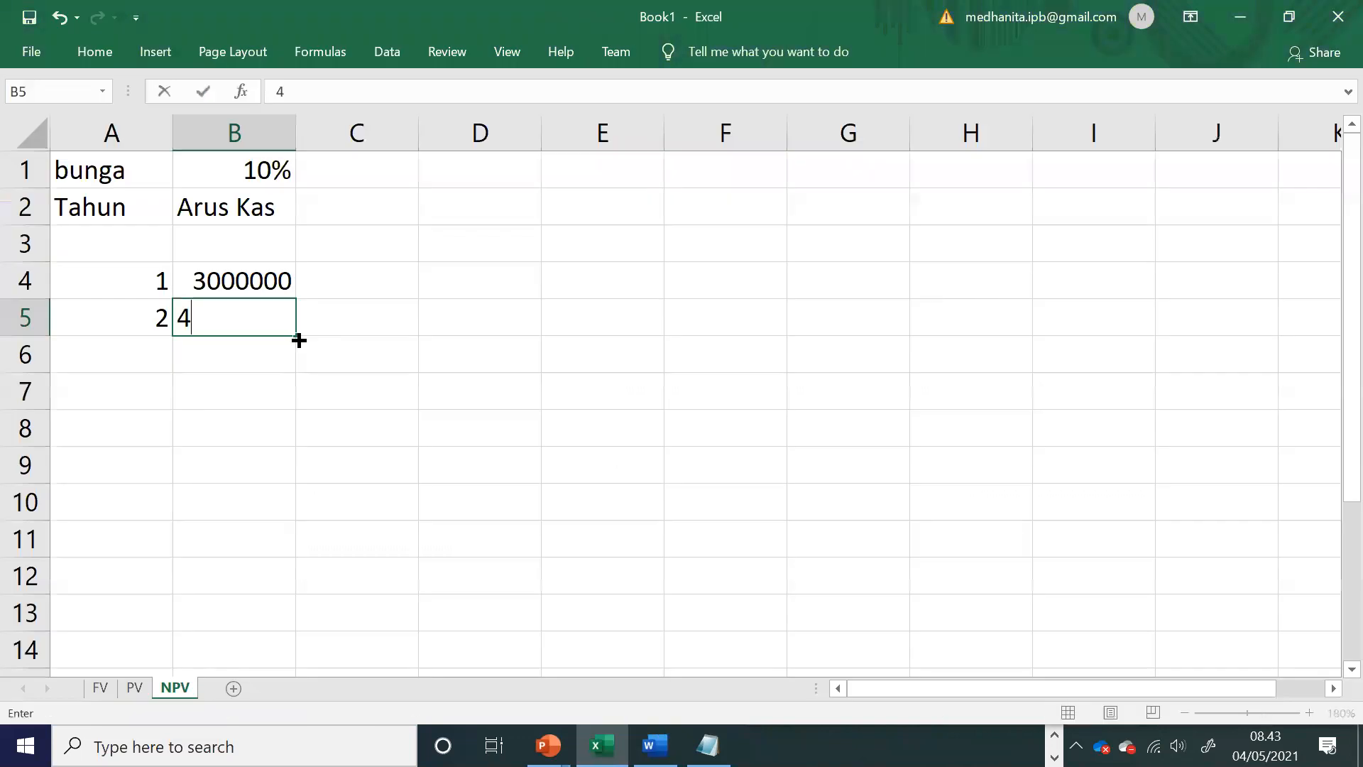
key(Return)
Step: Enter year 3 in A6 and its cash flow of 6800000 from the Word module in B6
text(3)
key(Tab)
key(alt+Tab)
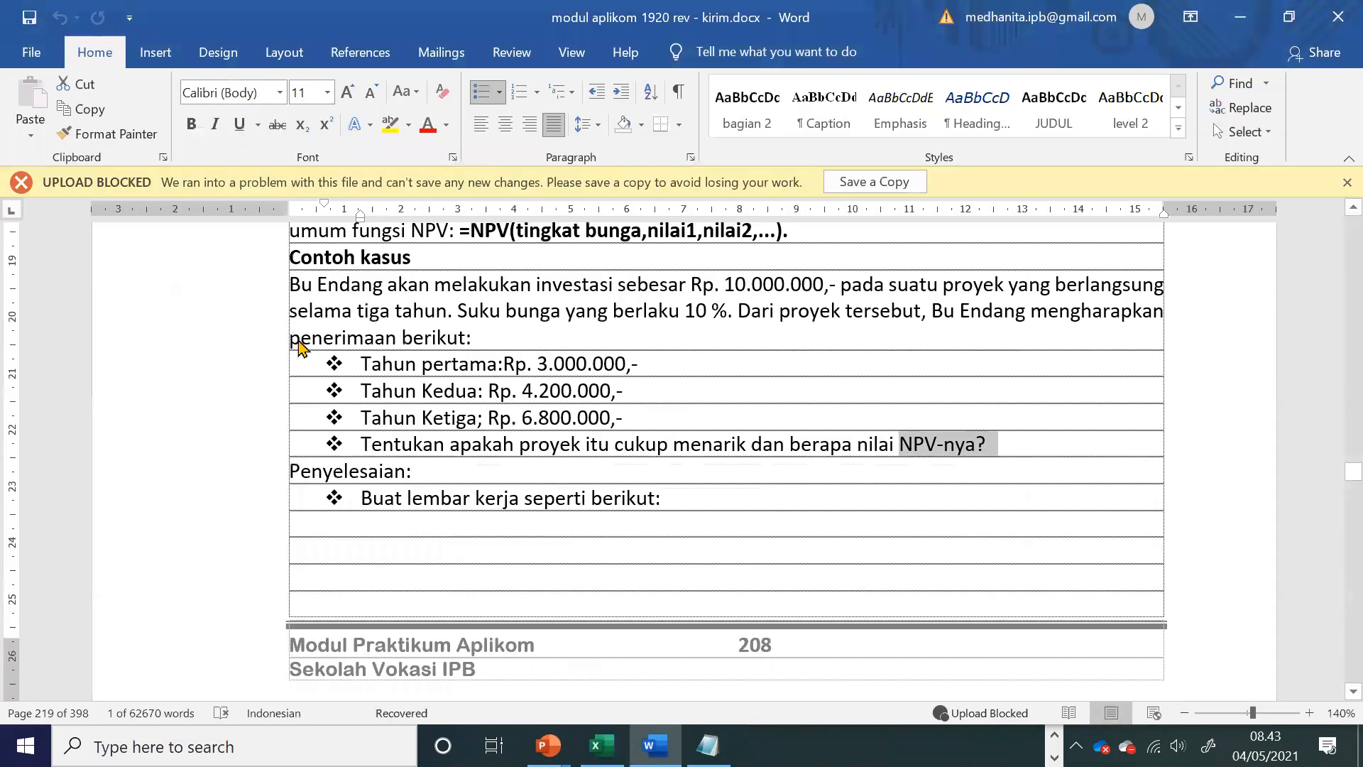
key(alt+Tab)
text(6800000)
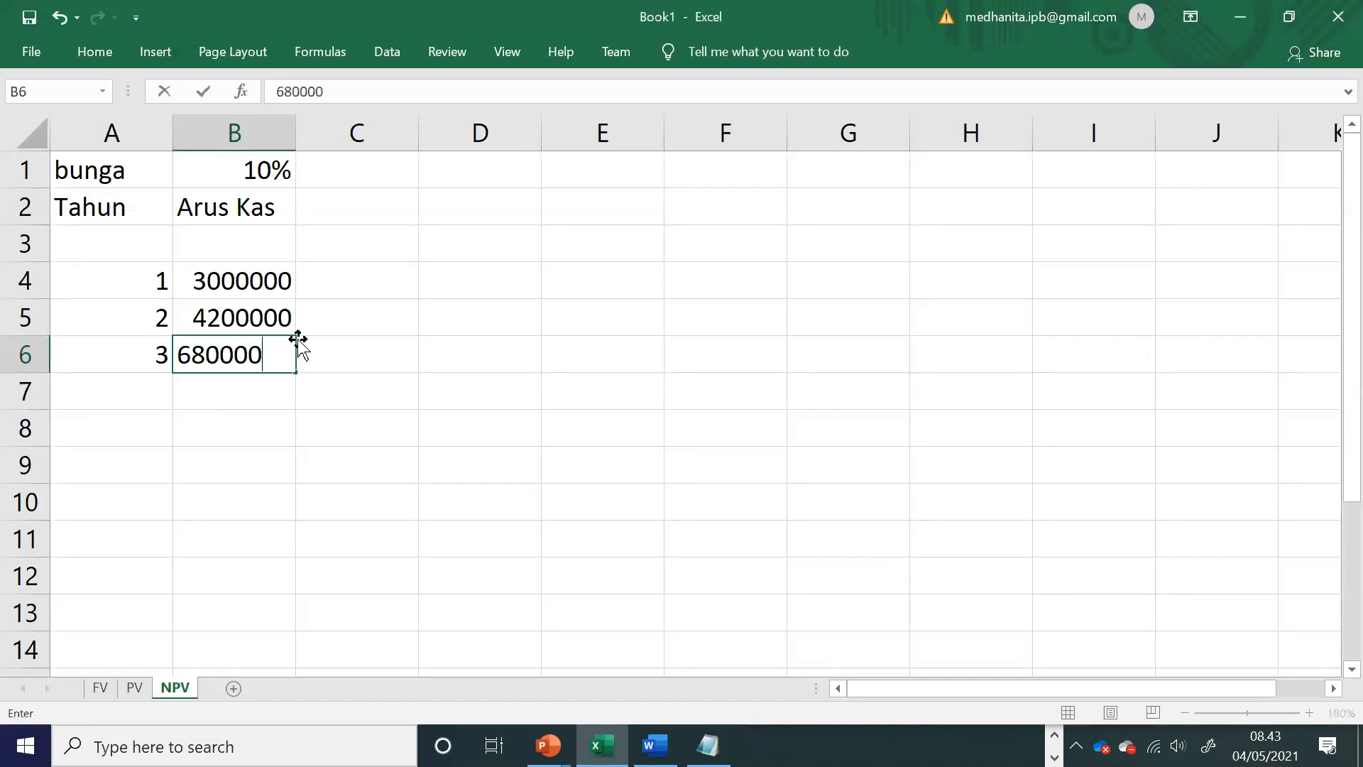
Step: Enter year 0 in A3 and the initial investment in B3 as a negative cash flow, (10000000)
key(Up)
key(Up)
key(Up)
key(Left)
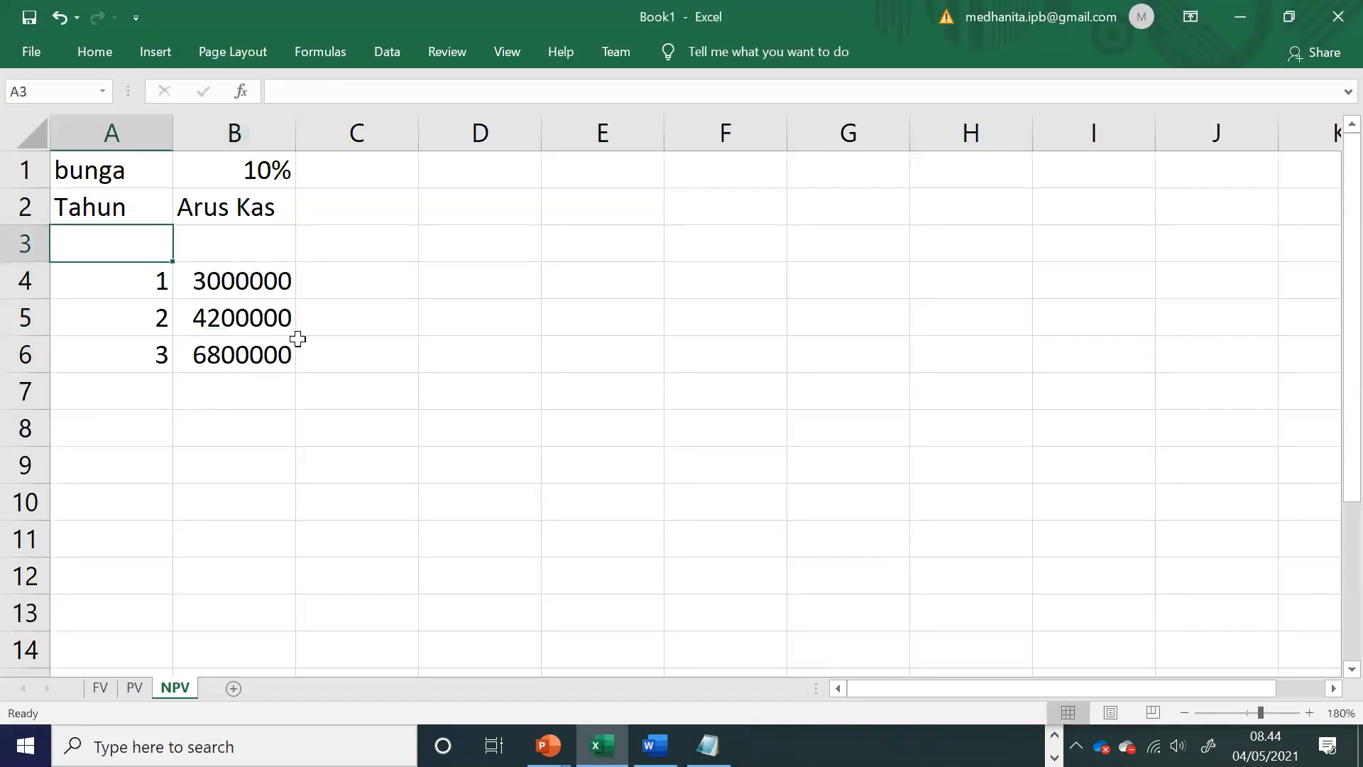
text(0)
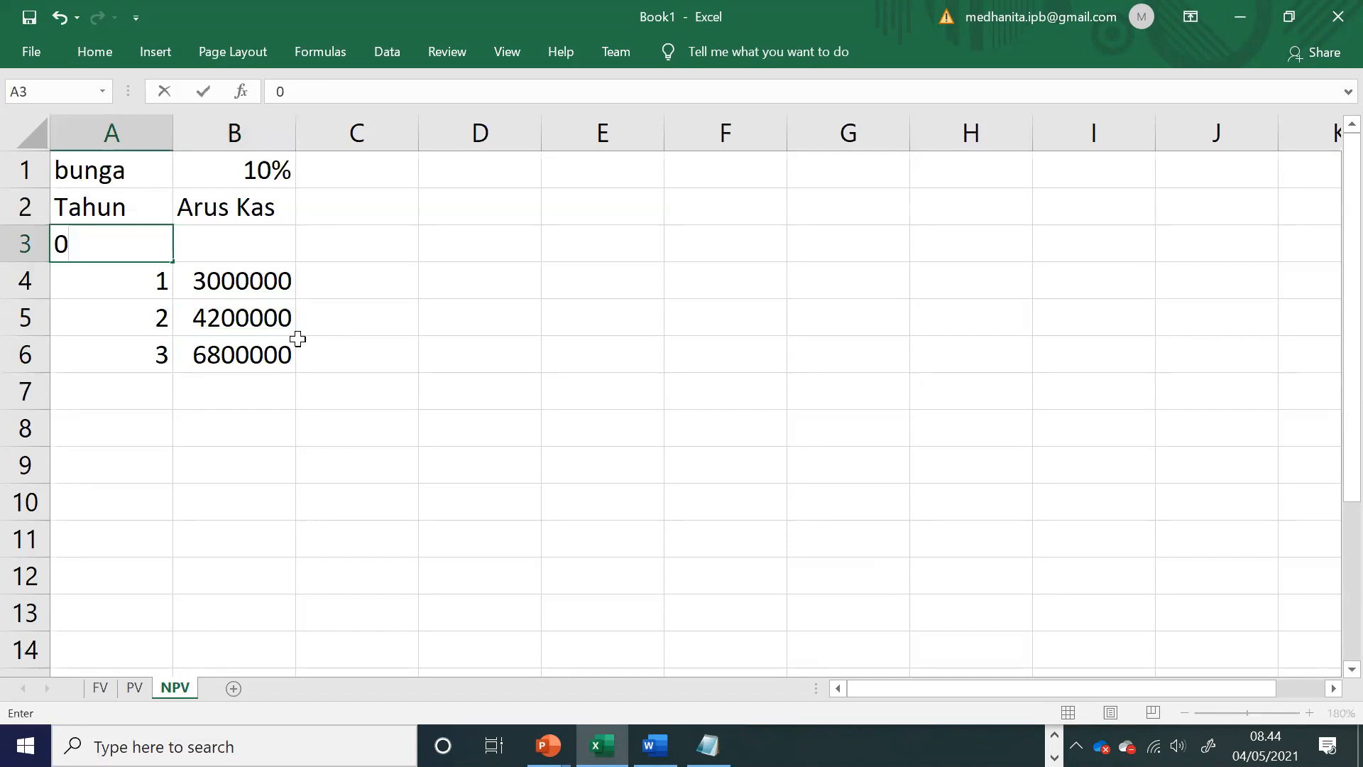
key(Right)
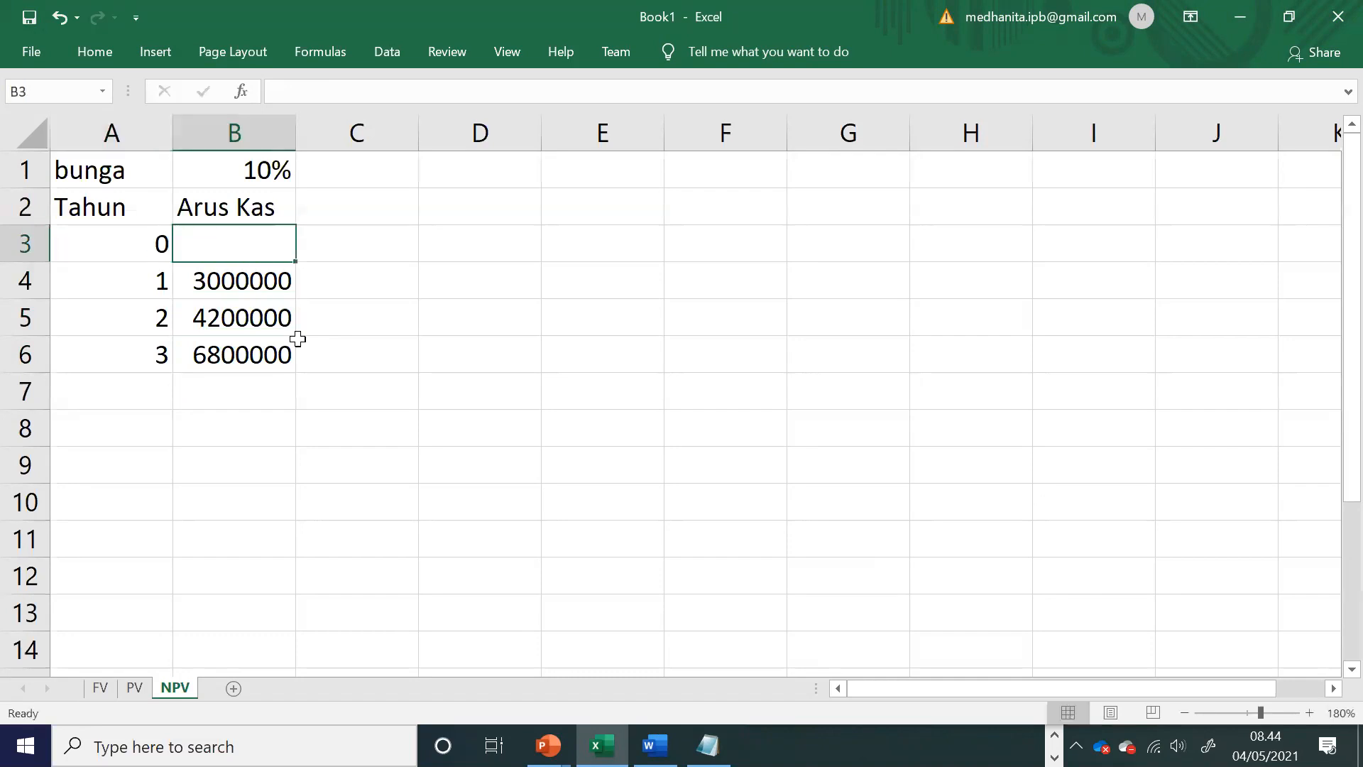
text((10)
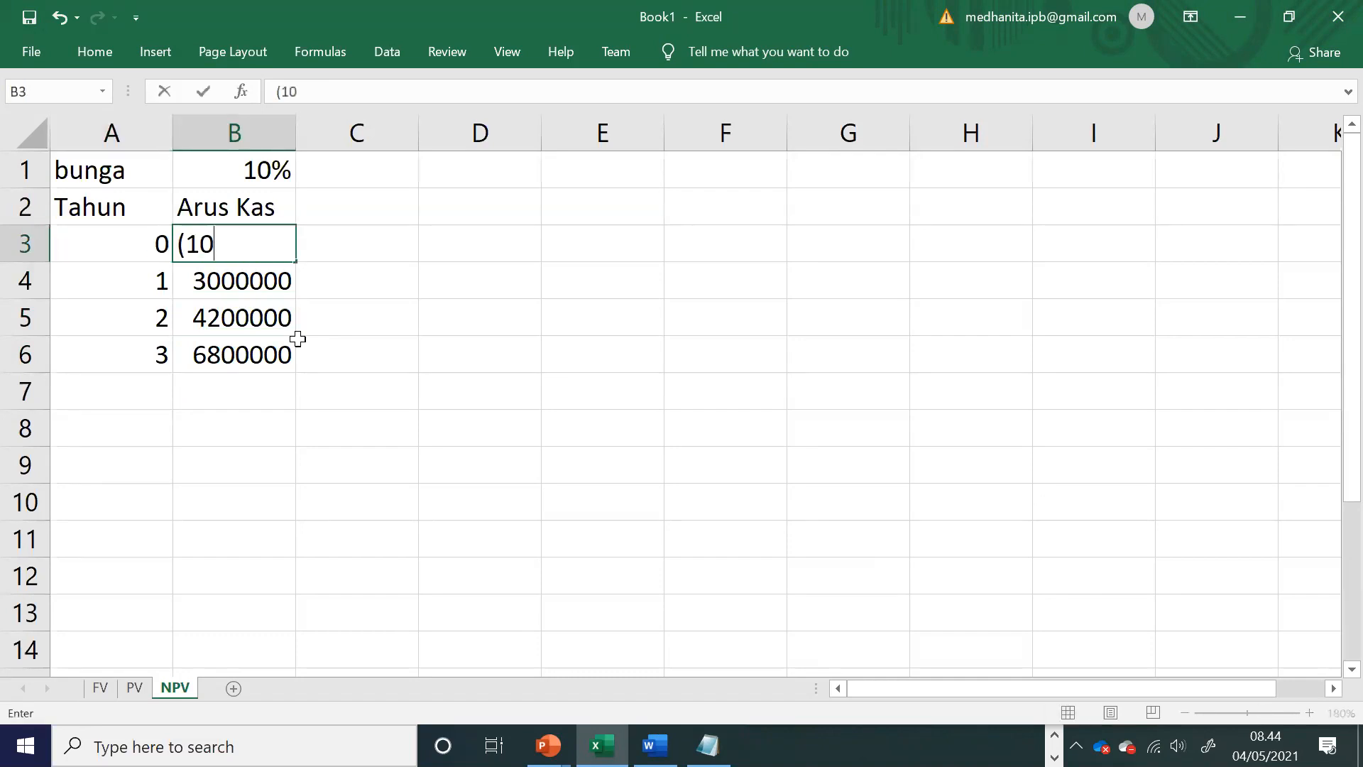
text(000000)
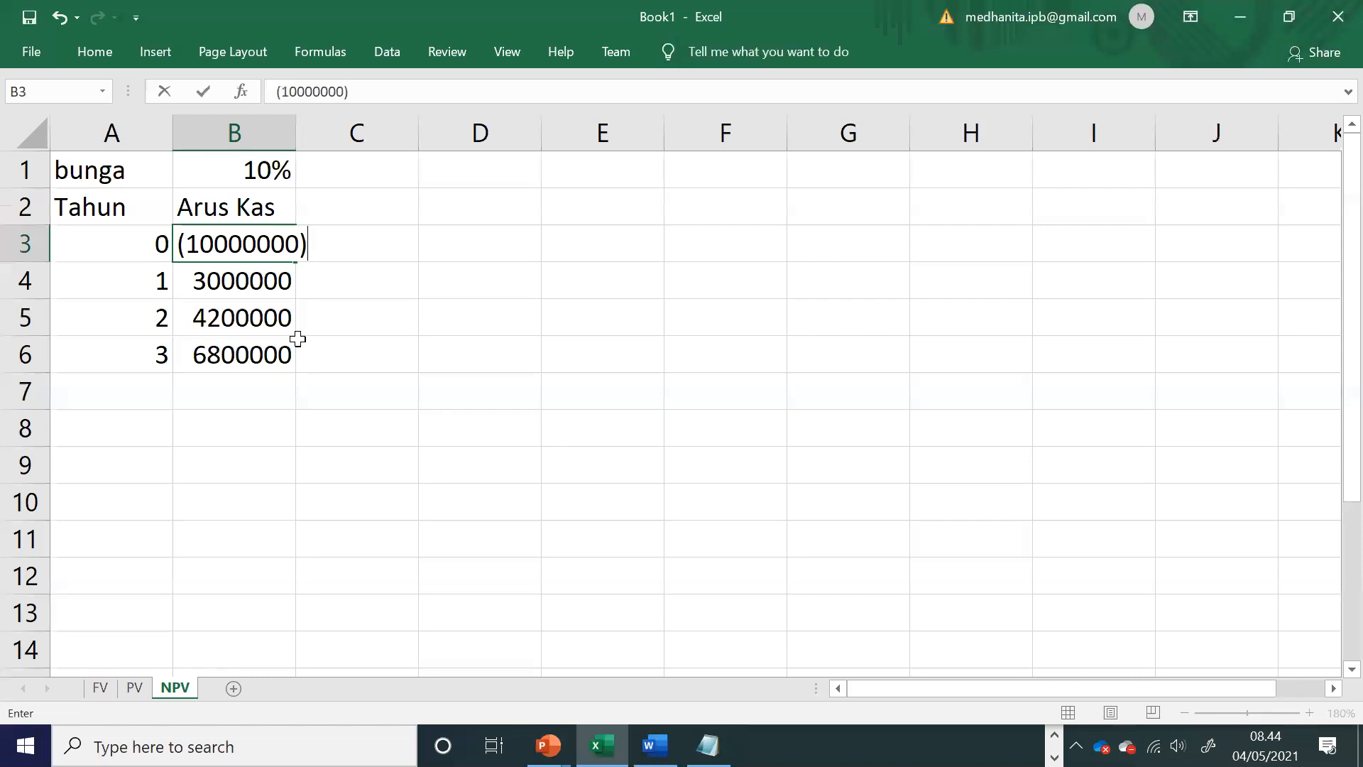
key(Return)
Step: Format the cash flow cells B3:B7 with thousands separators and no decimal places
drag(261, 244, 298, 402)
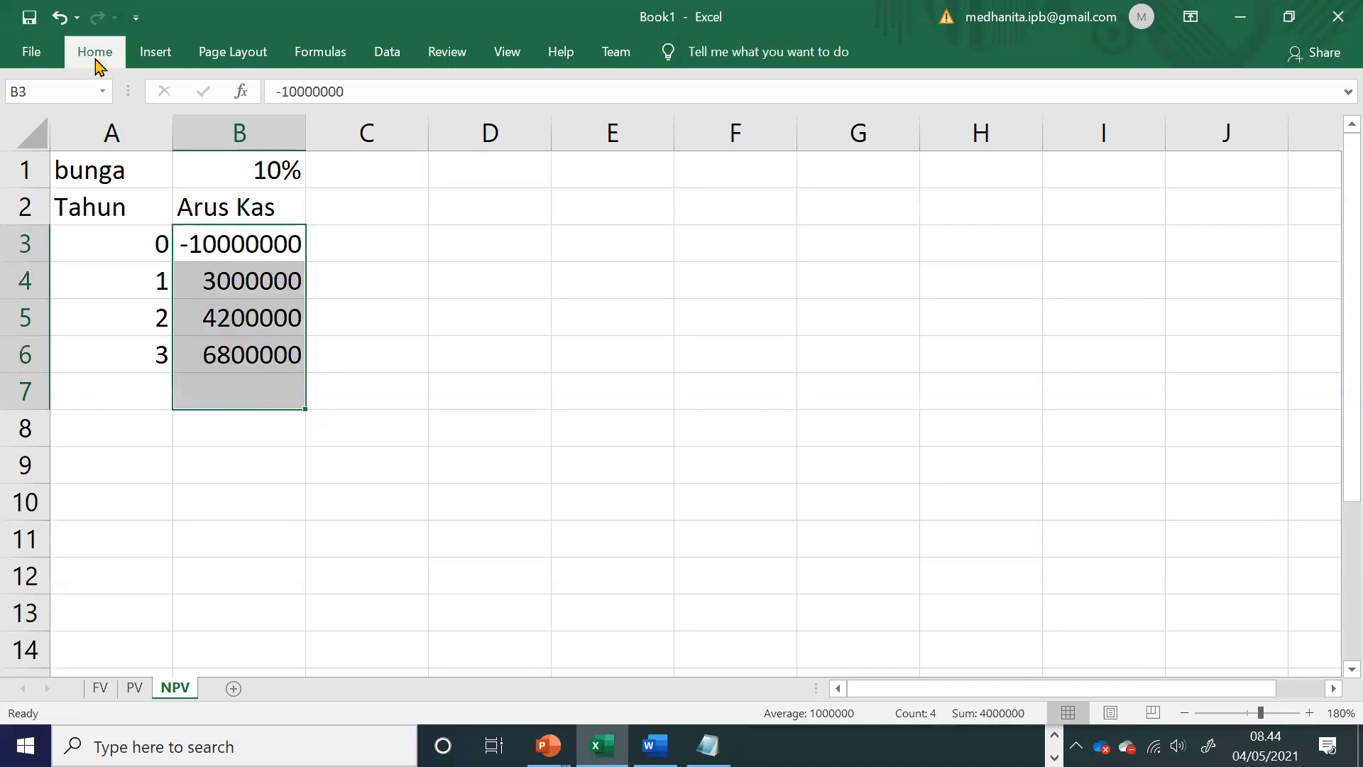
click(94, 54)
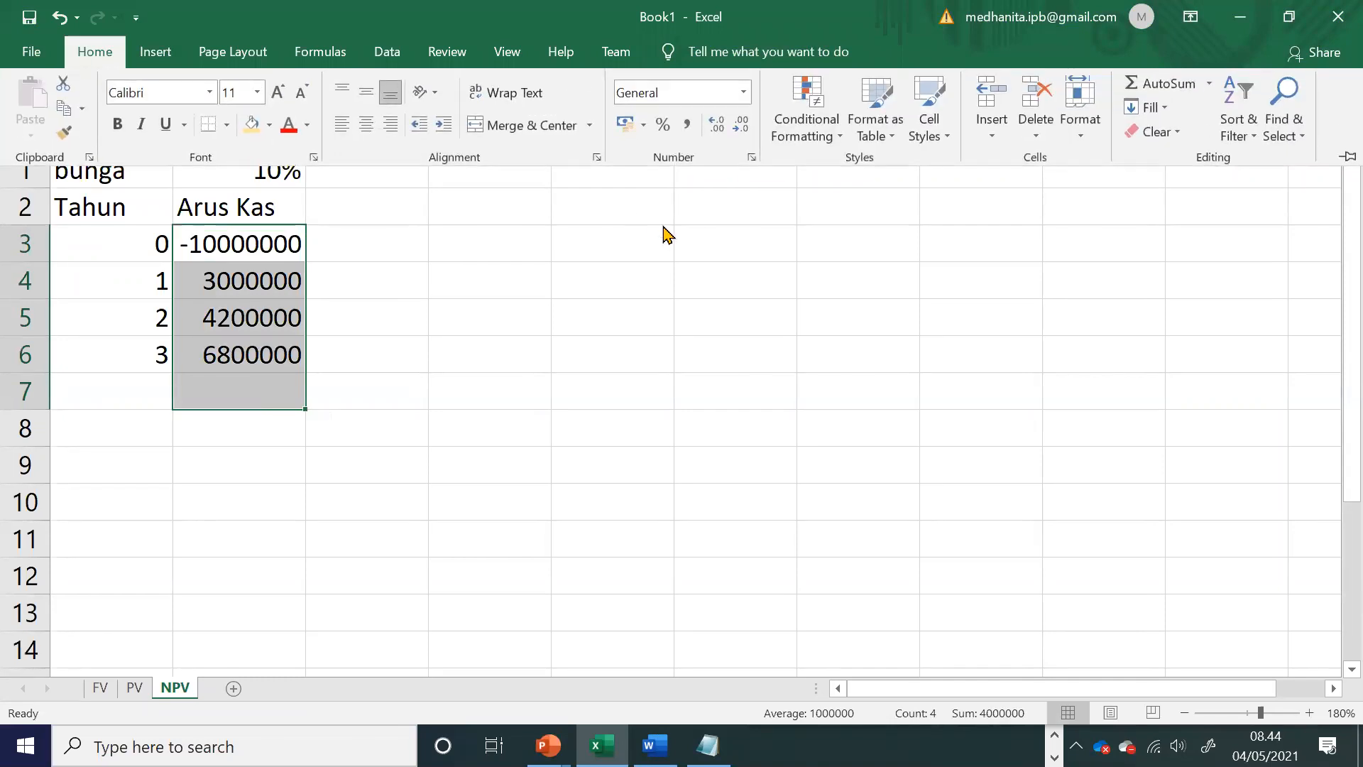
click(686, 126)
click(738, 132)
click(735, 141)
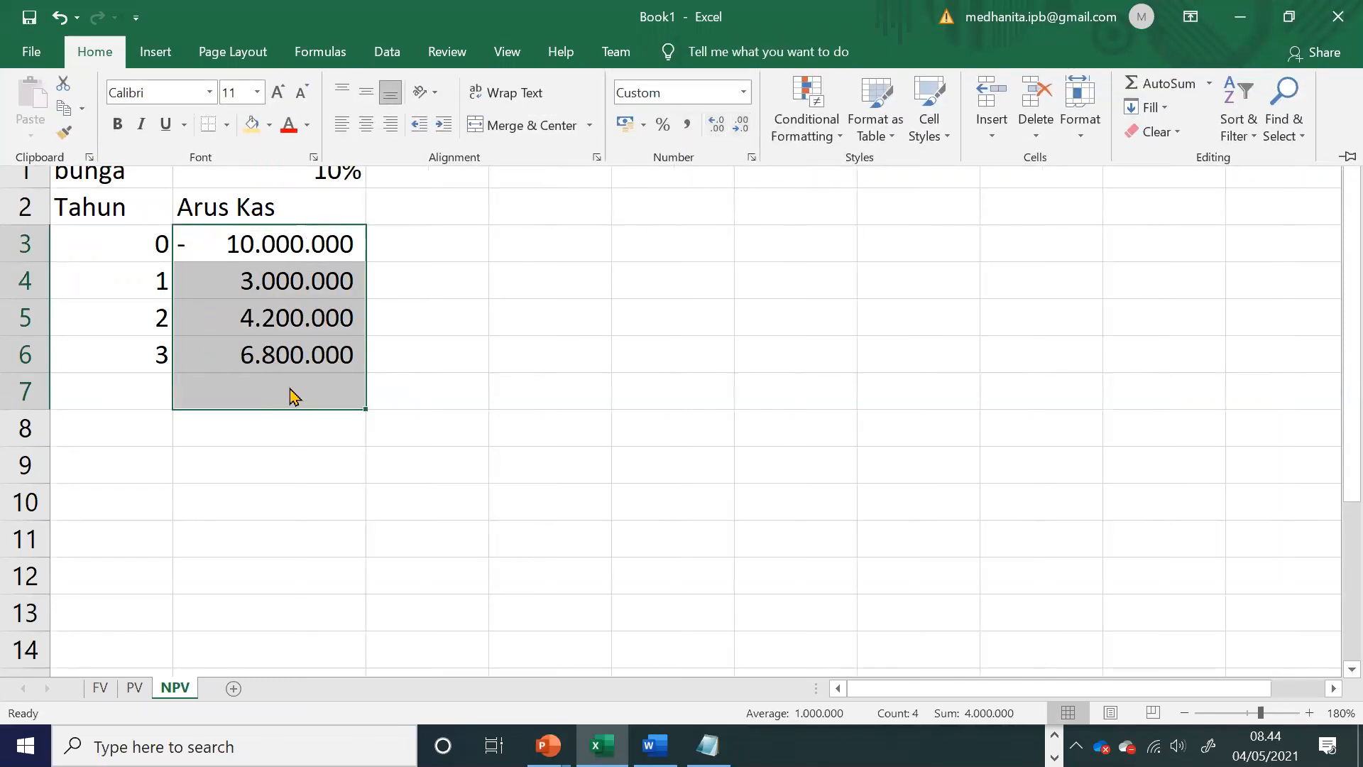
Step: Calculate the net present value in B8 with =NPV(B1;B3:B6), checking the cash flow range against the Word module
click(225, 421)
click(225, 421)
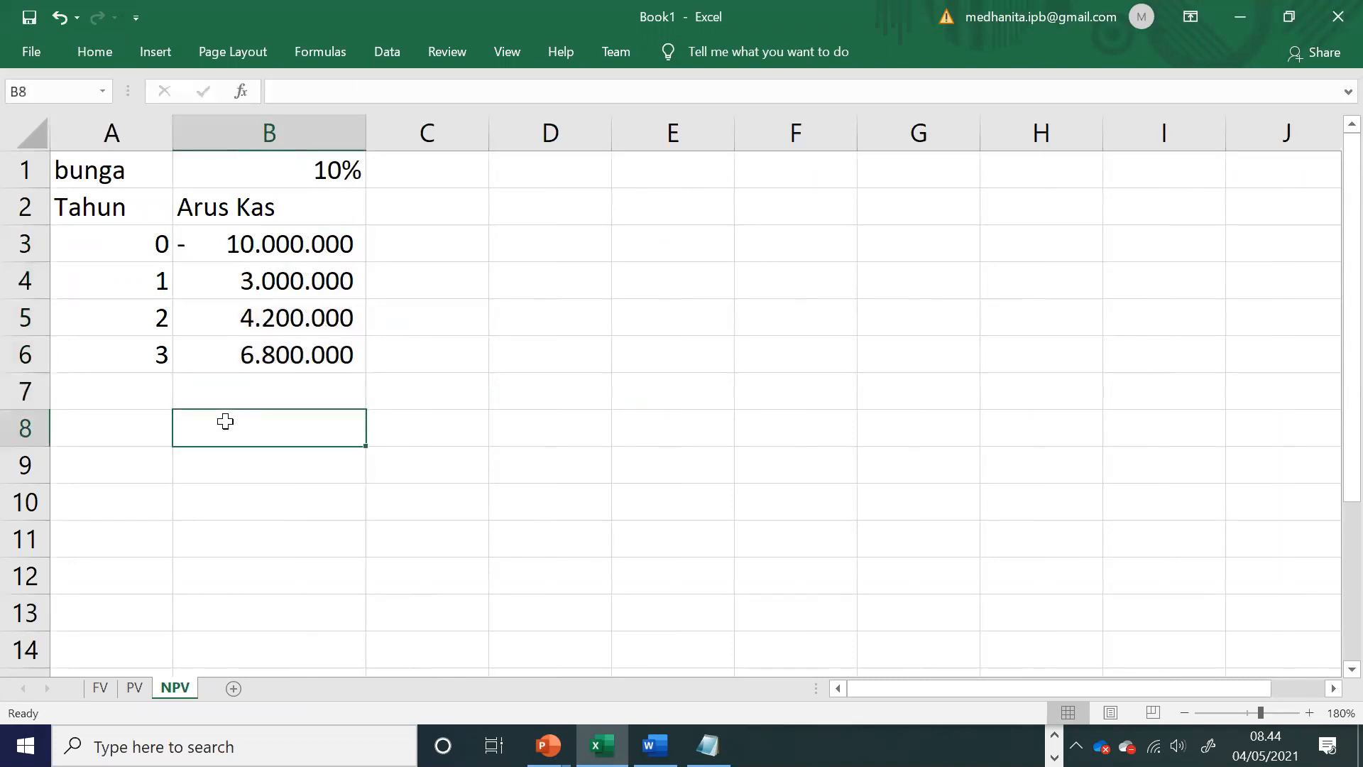
text(=npv()
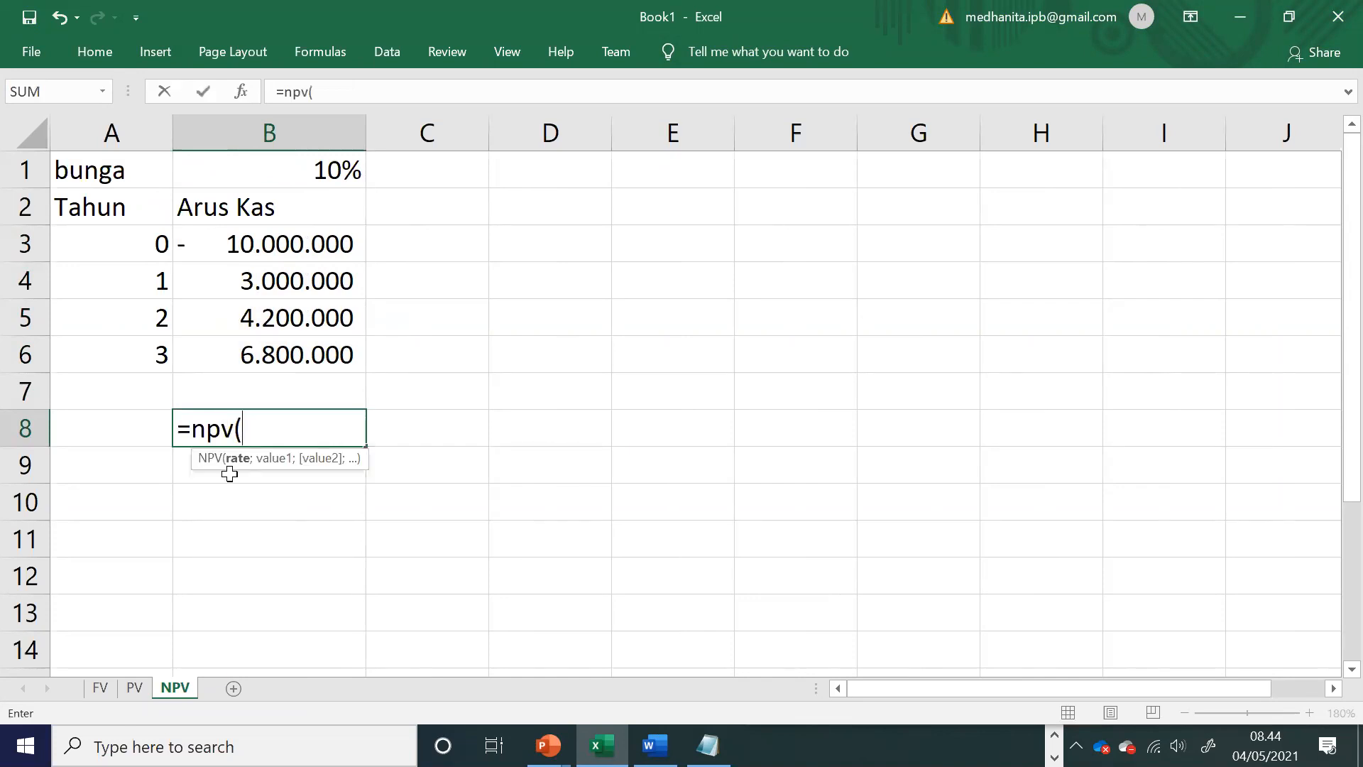
click(276, 171)
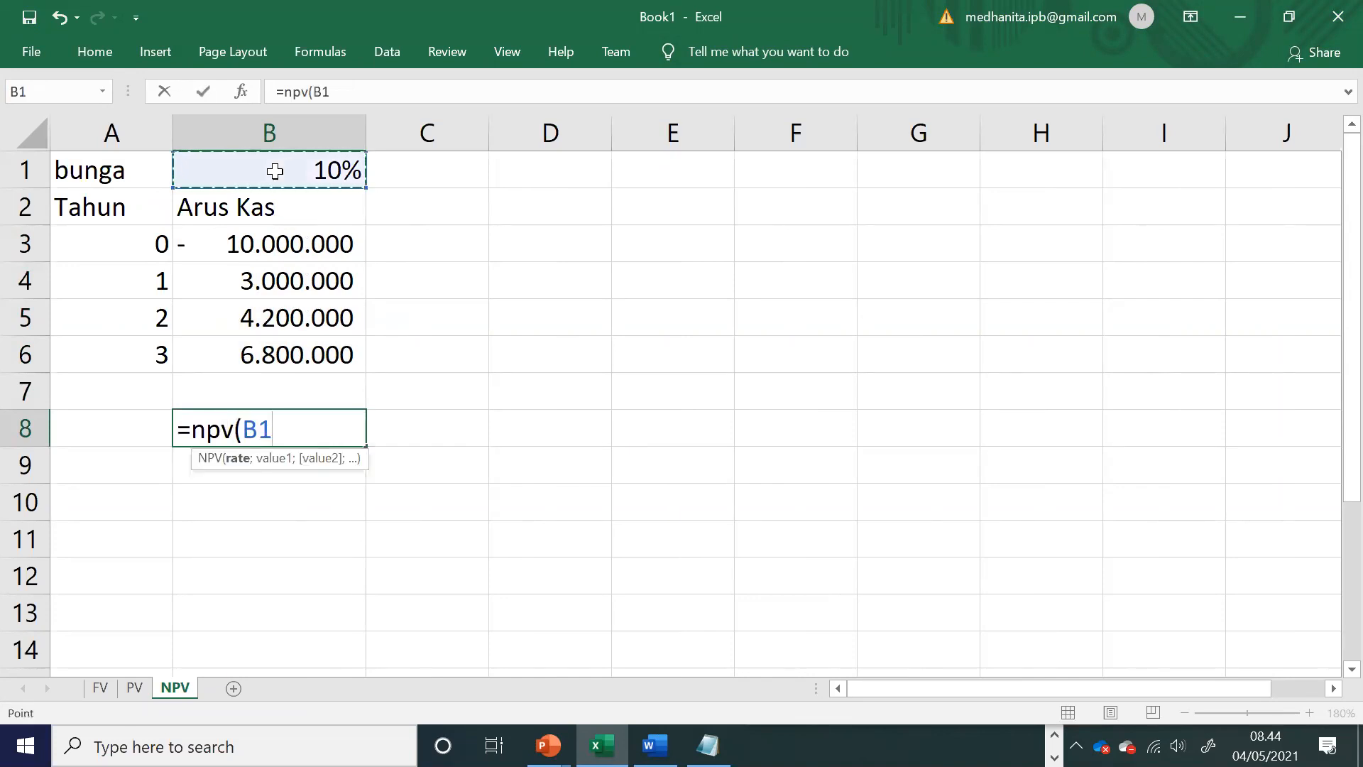
text(;)
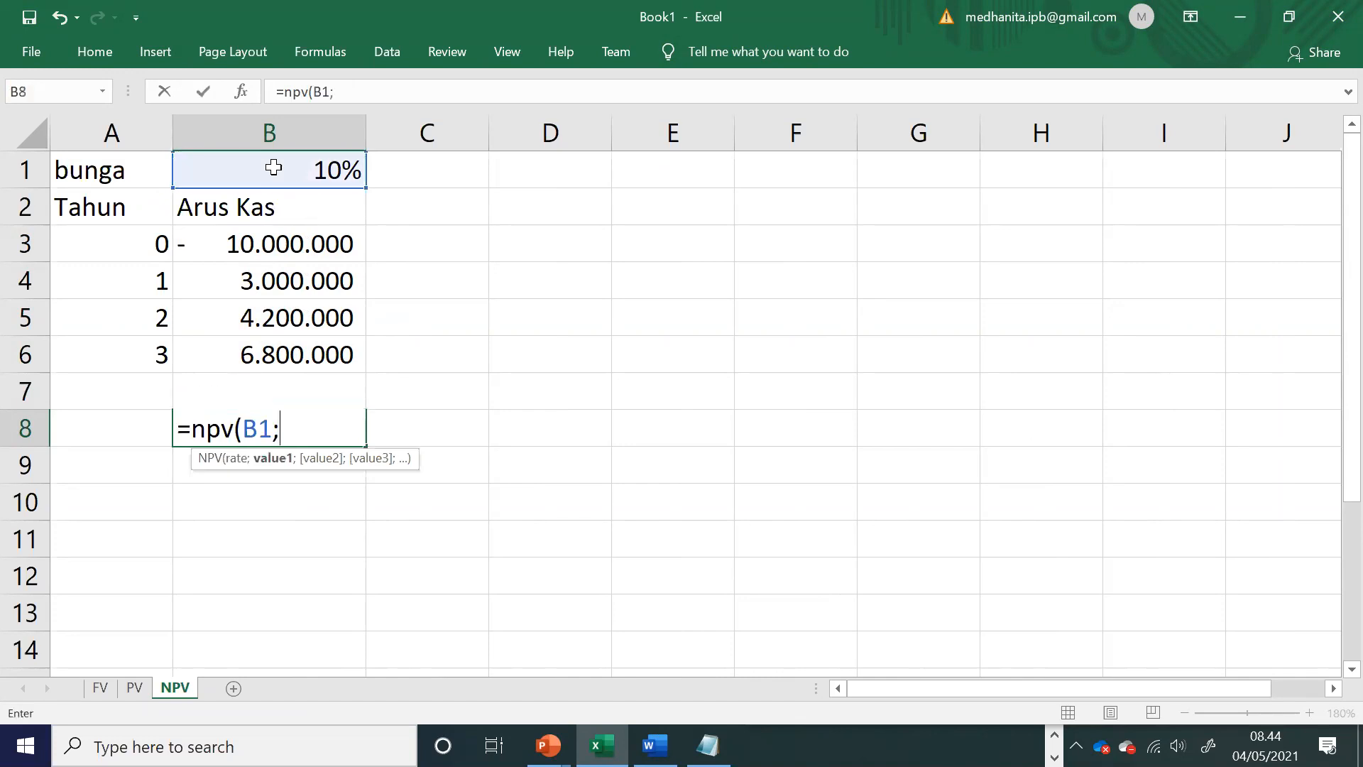
key(alt+Tab)
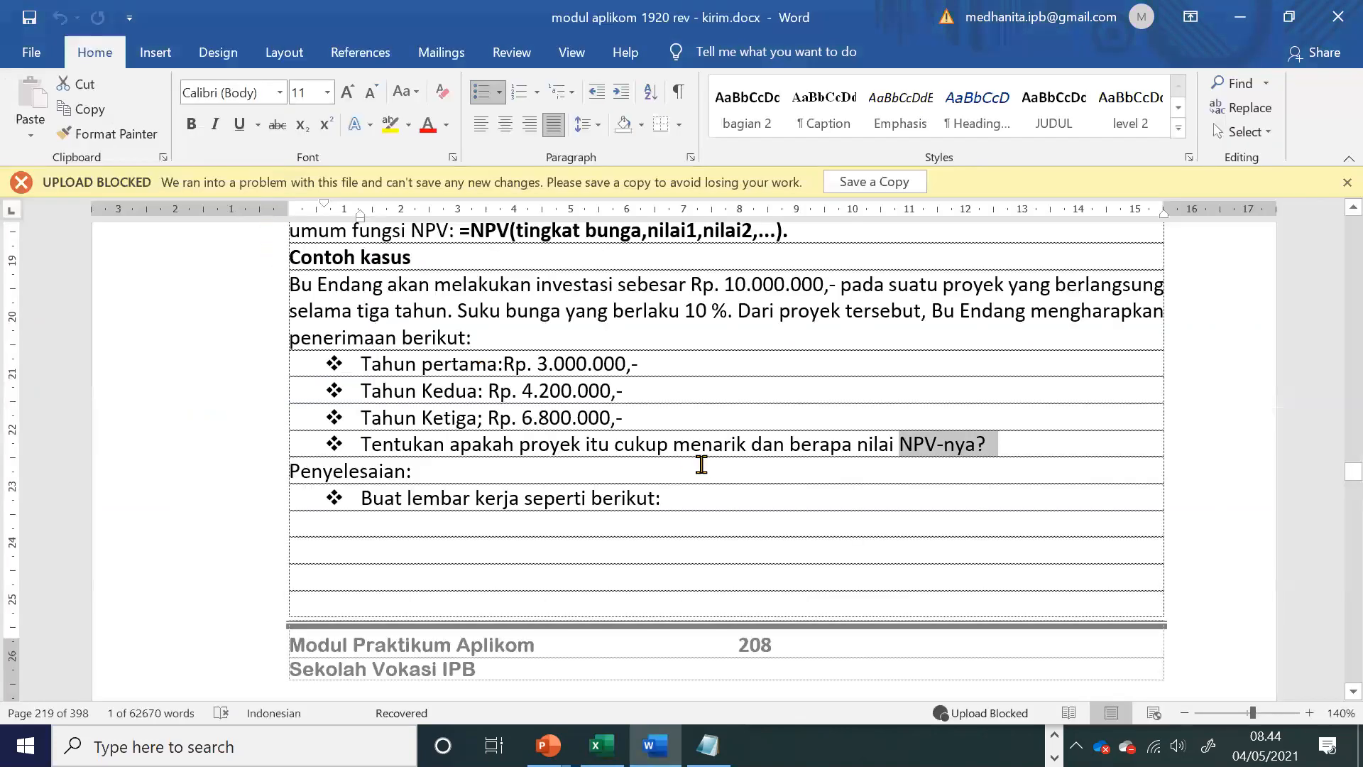
scroll(590, 480, down, 4)
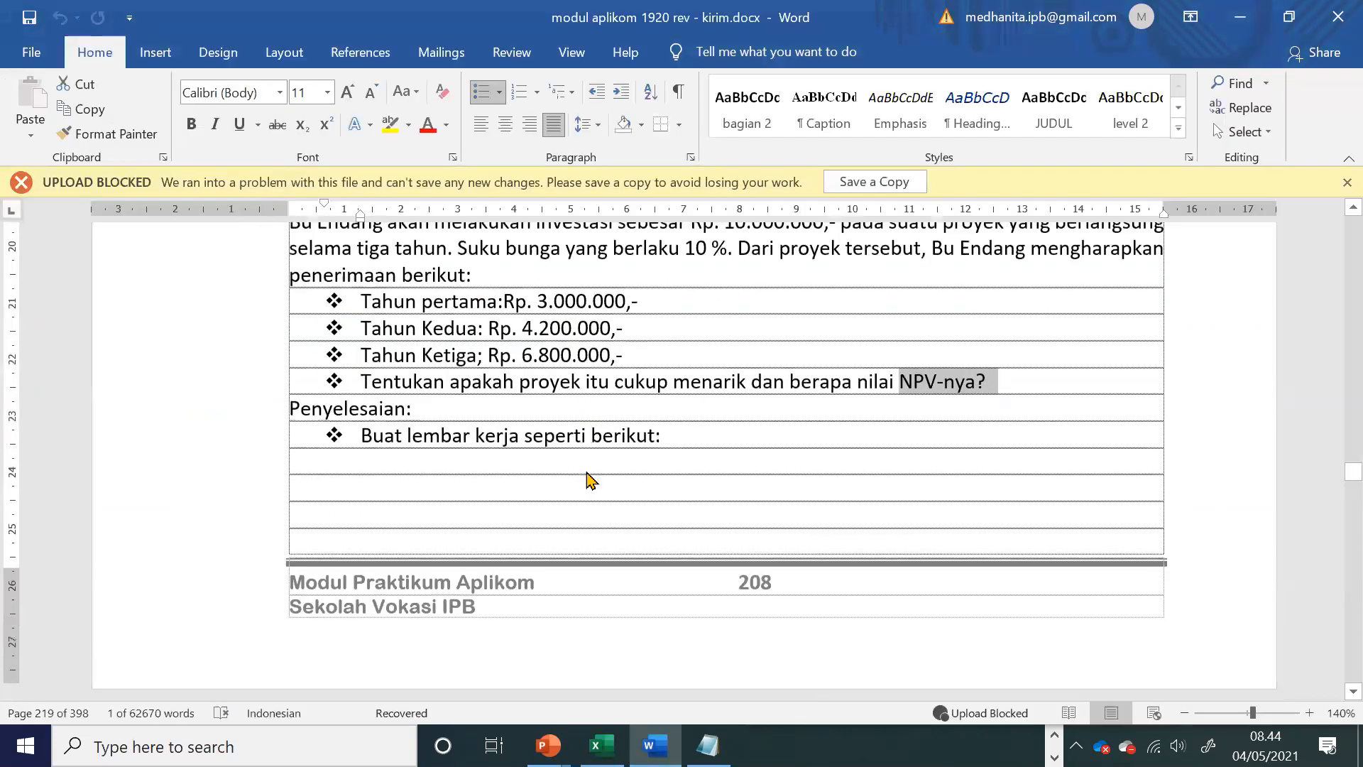
scroll(589, 481, down, 7)
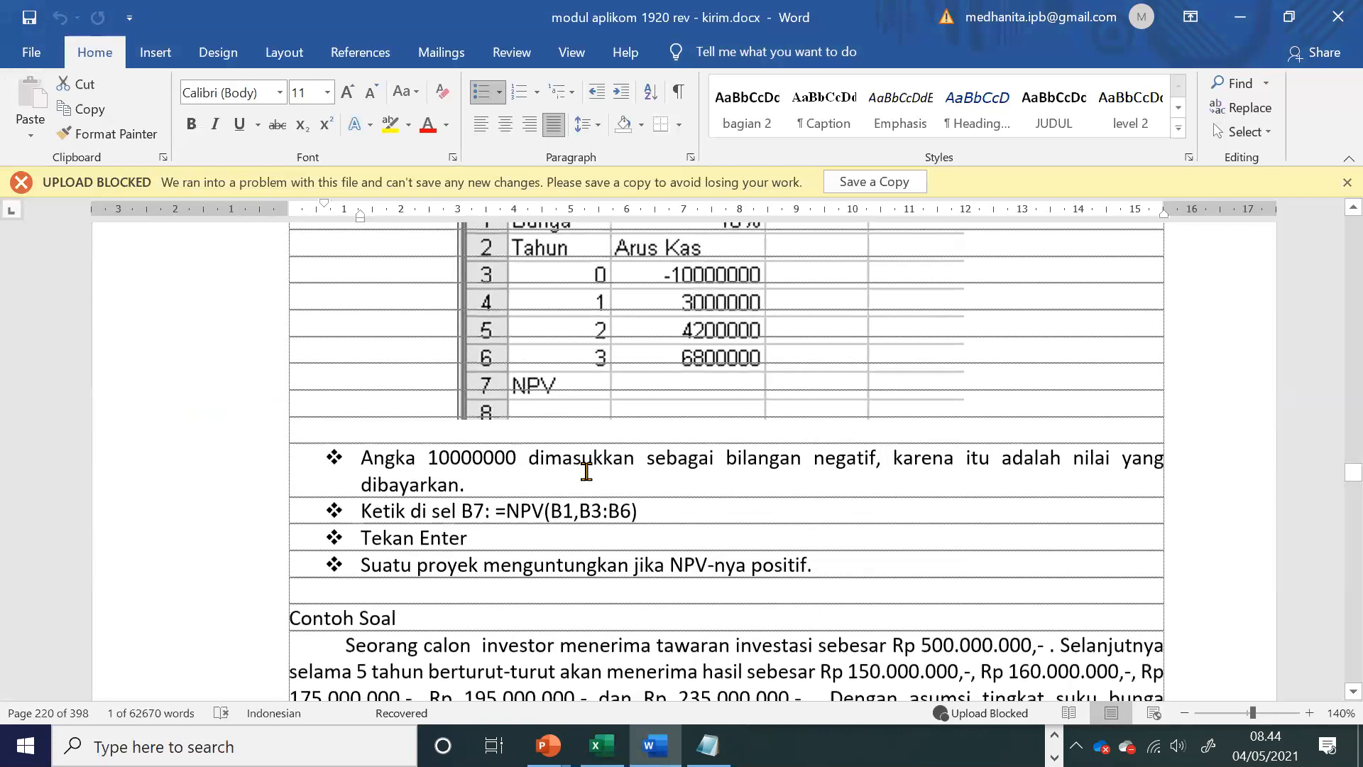
key(alt+Tab)
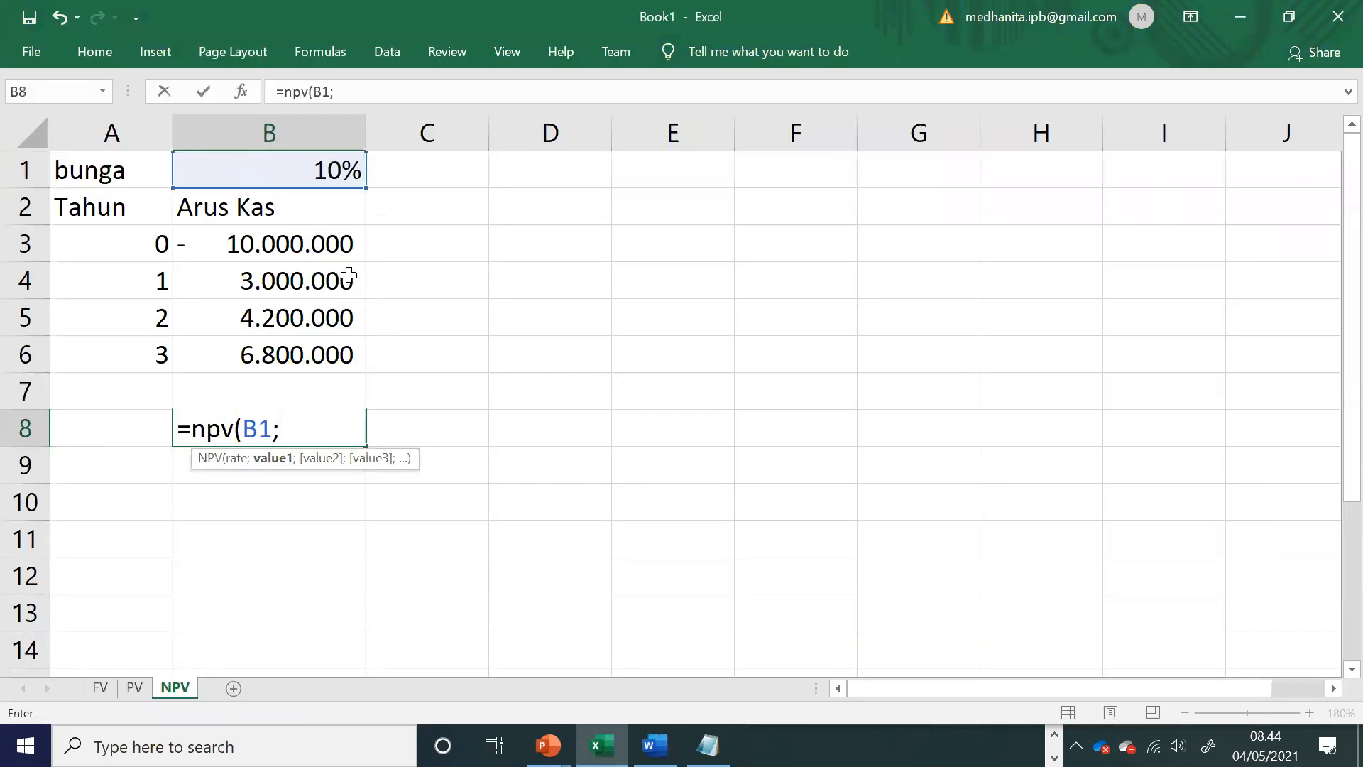
drag(301, 244, 295, 348)
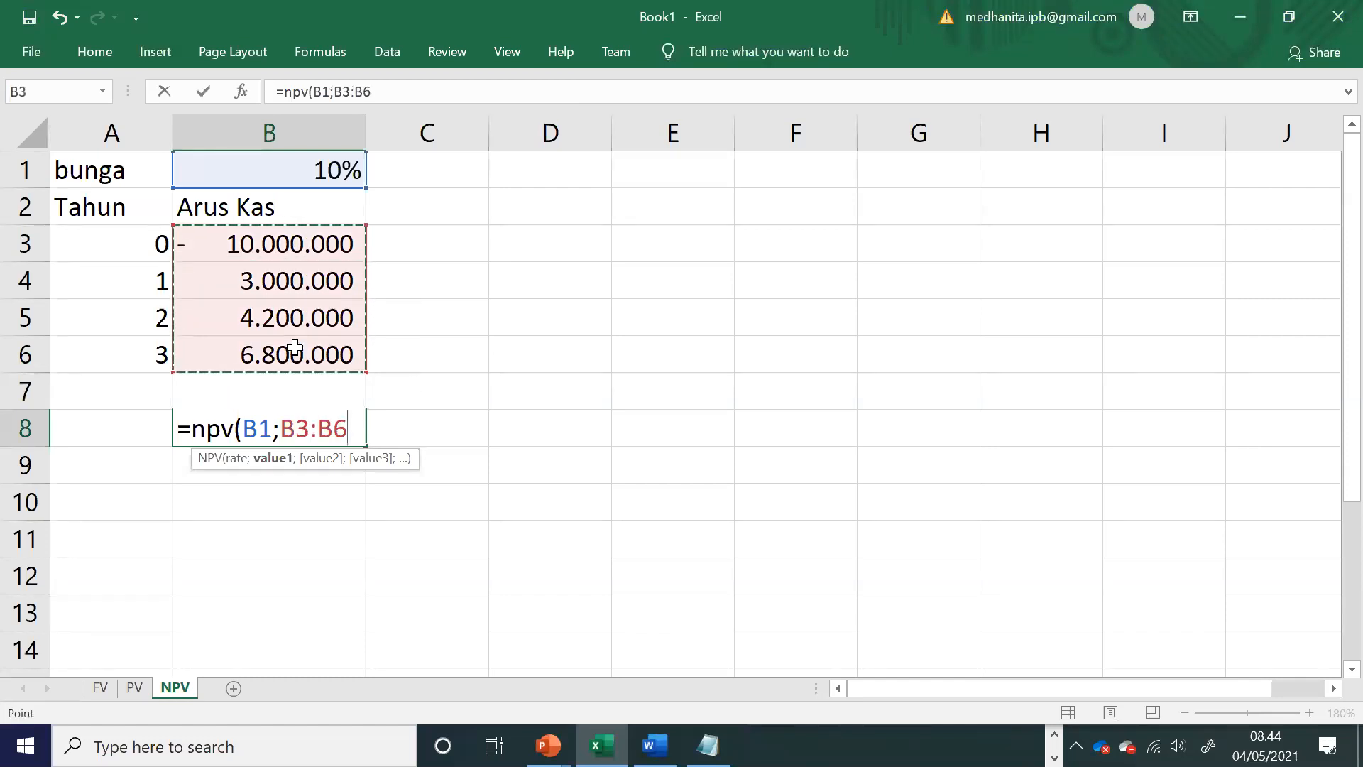
text())
key(Return)
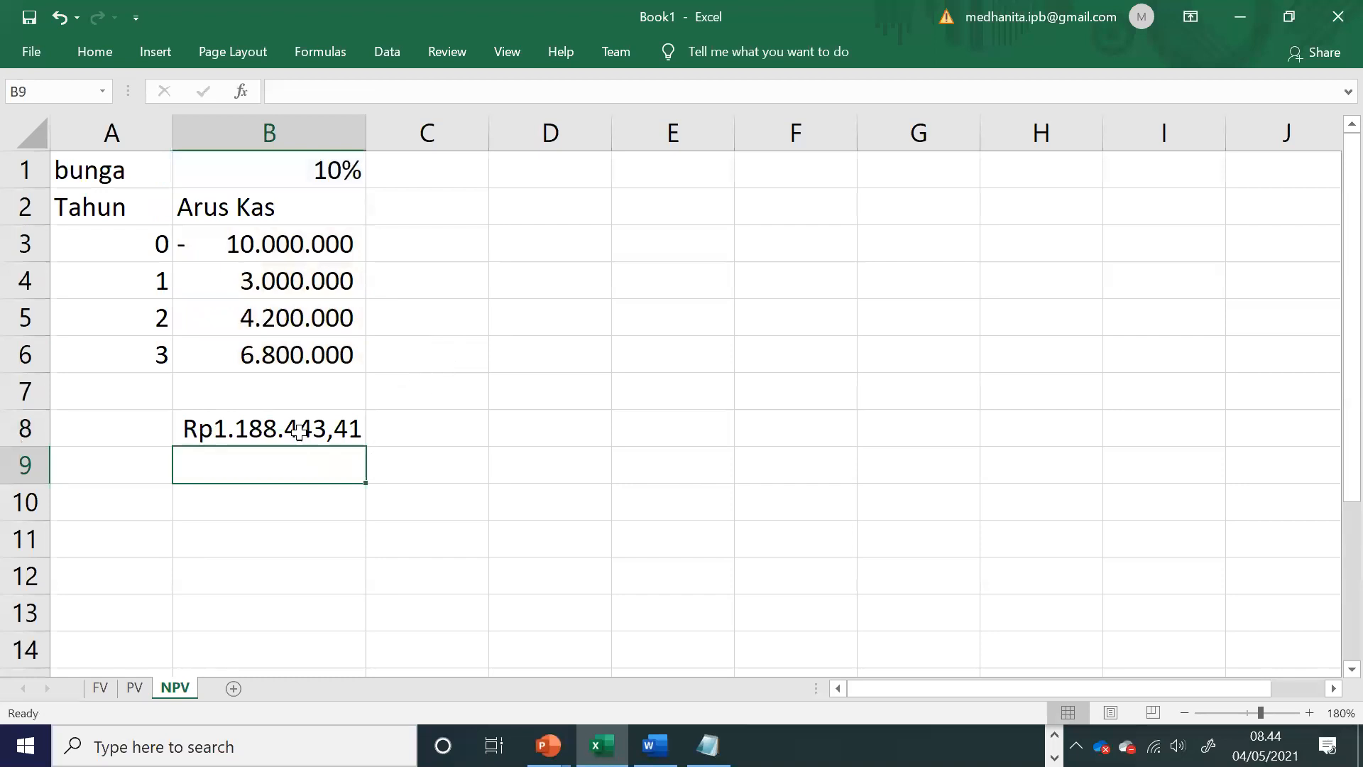
click(298, 430)
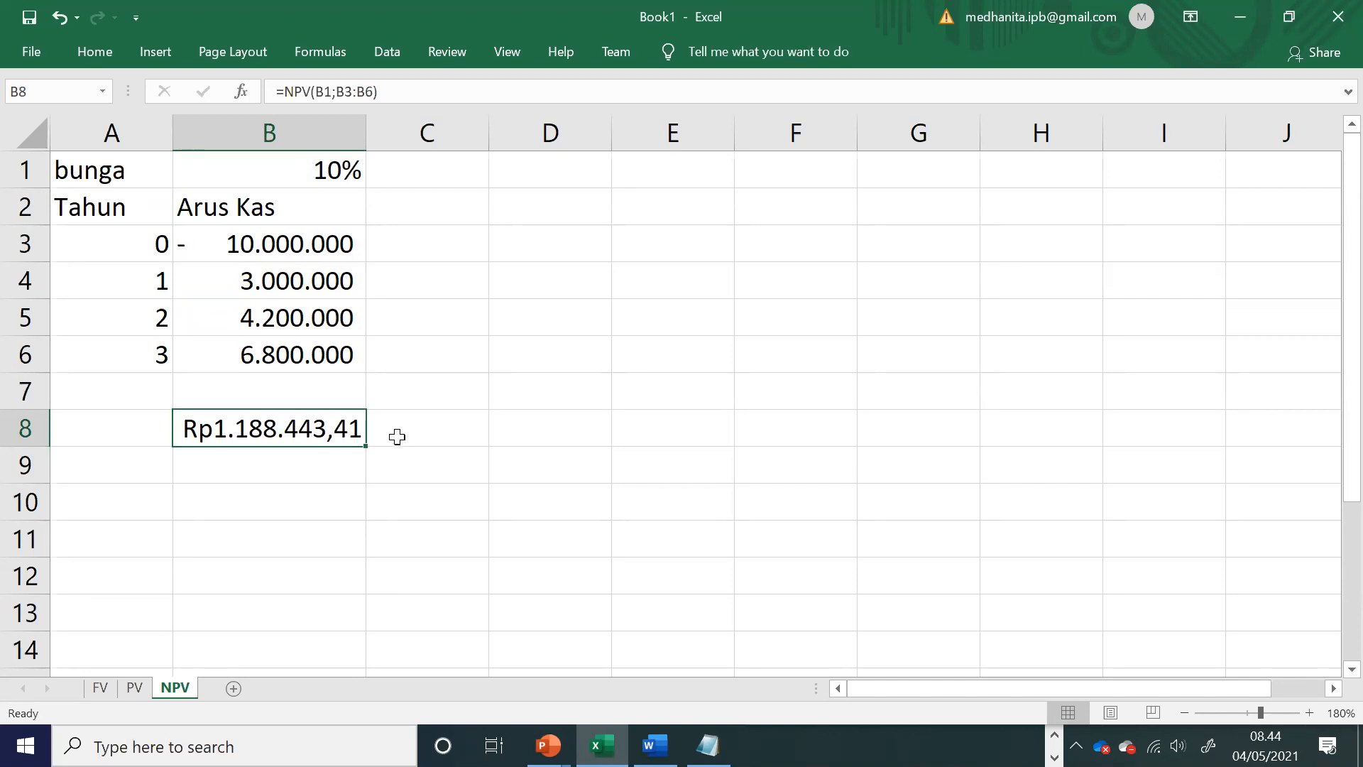
Step: Try an interest rate of 20% in B1, check the NPV in B8, and undo the rate change
click(292, 172)
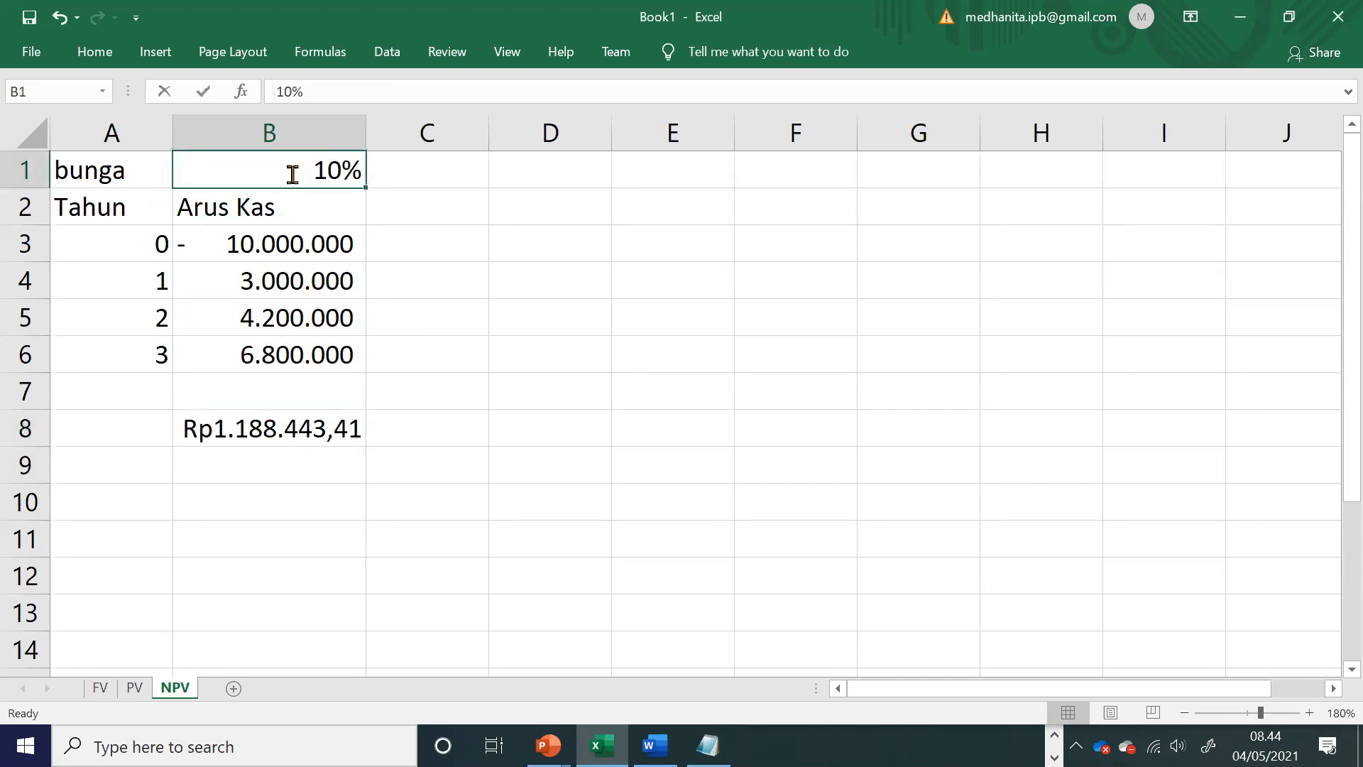
text(20)
click(424, 379)
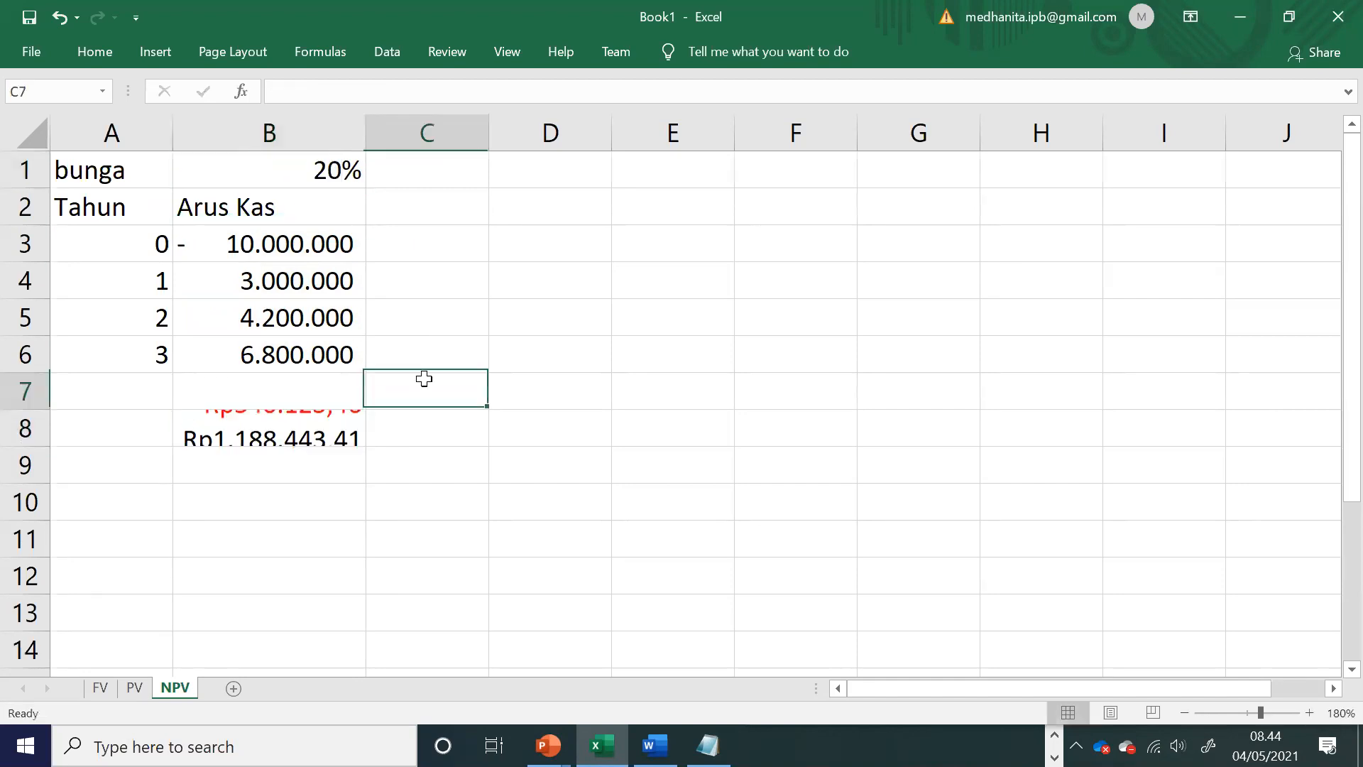
click(313, 435)
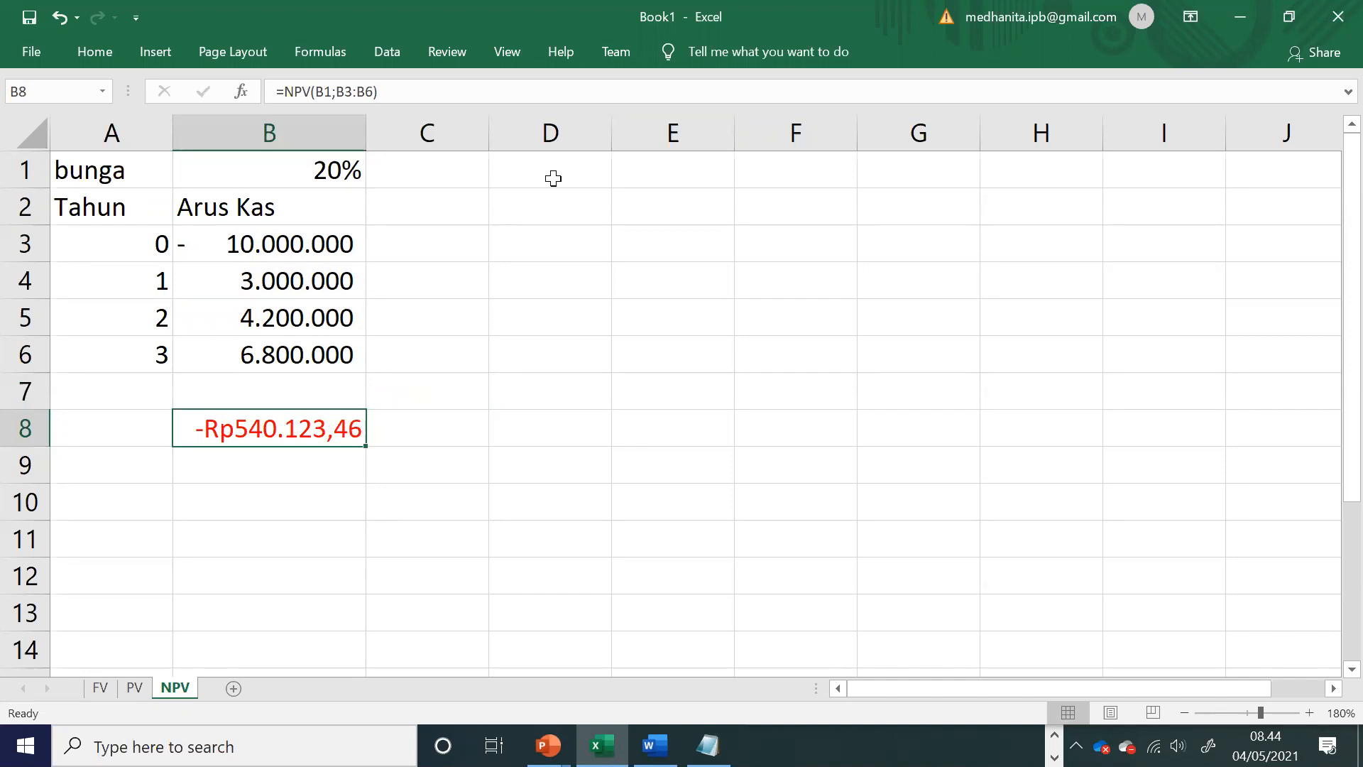
key(ctrl+z)
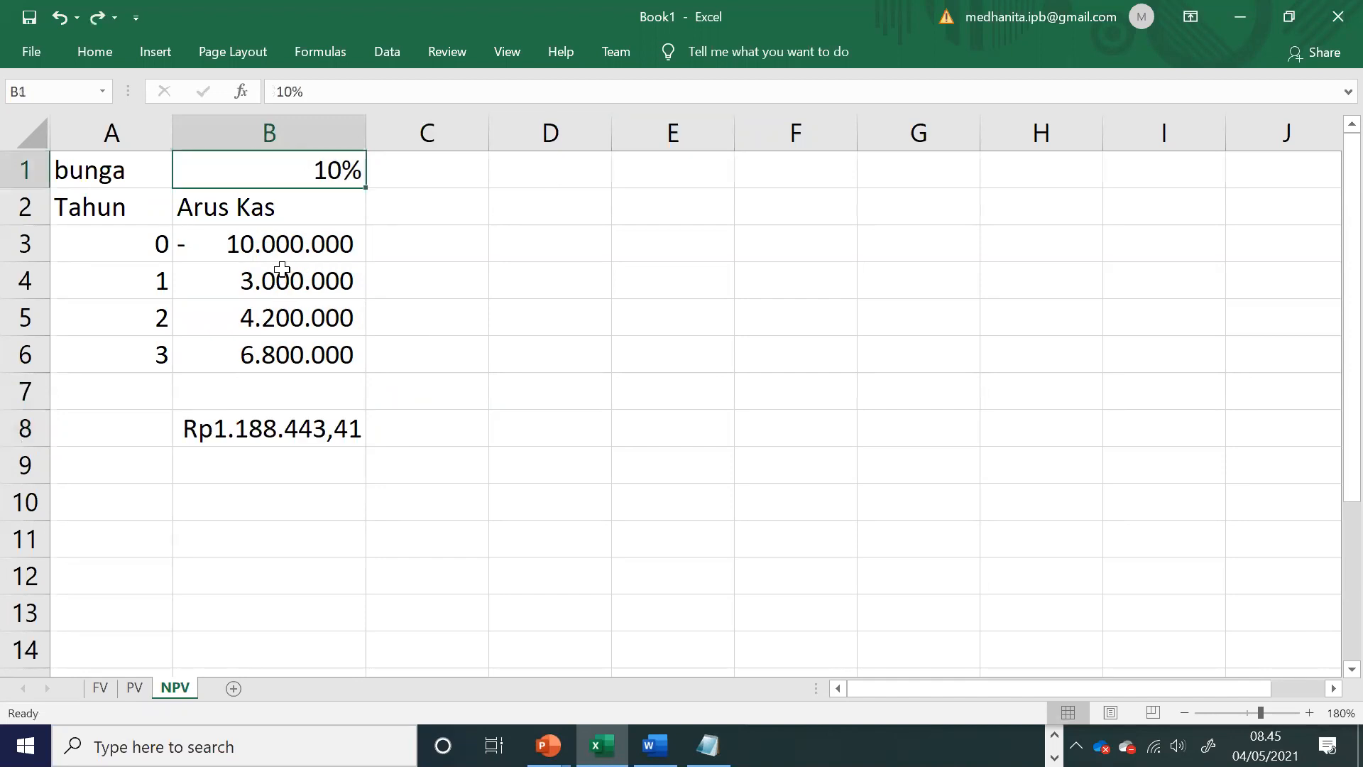
Step: Change the initial investment in B3 to -100000000 and widen column B so the NPV fits
double_click(238, 243)
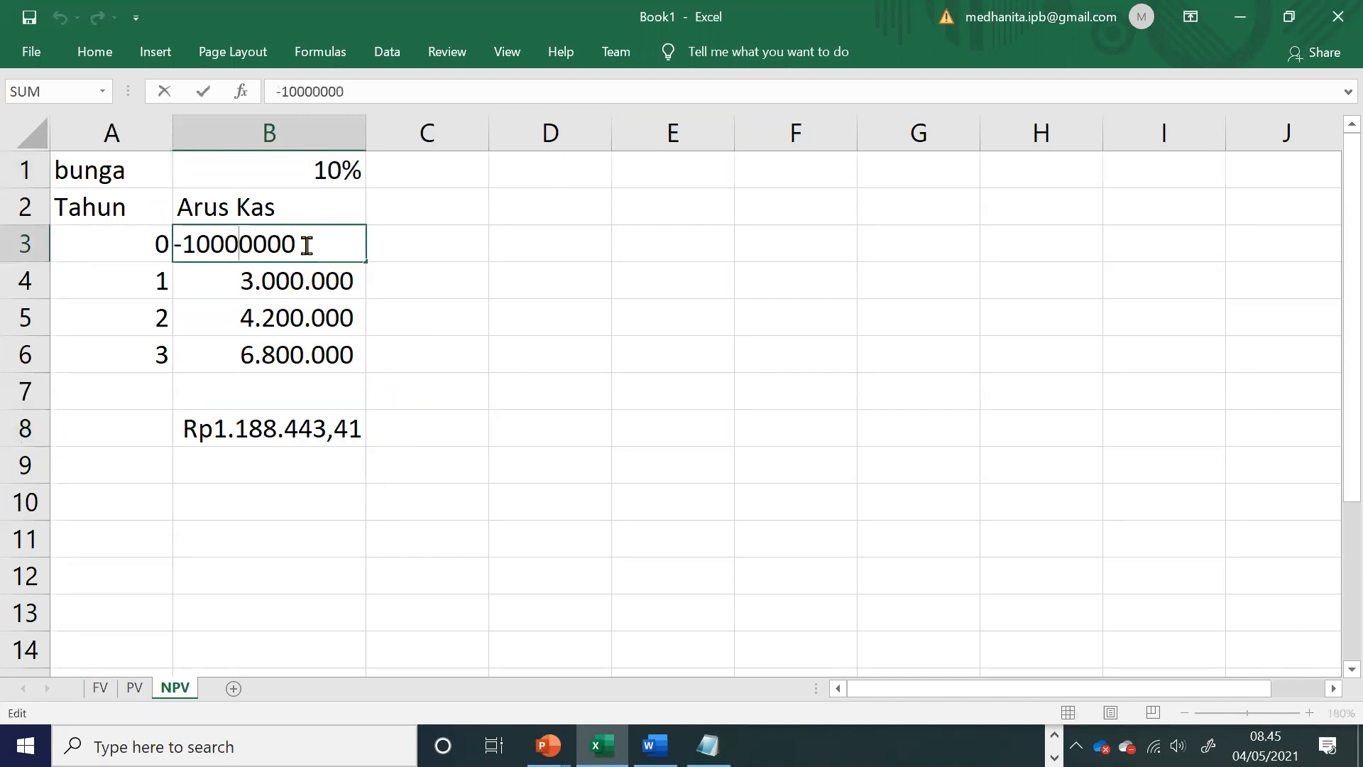
text(0)
key(Return)
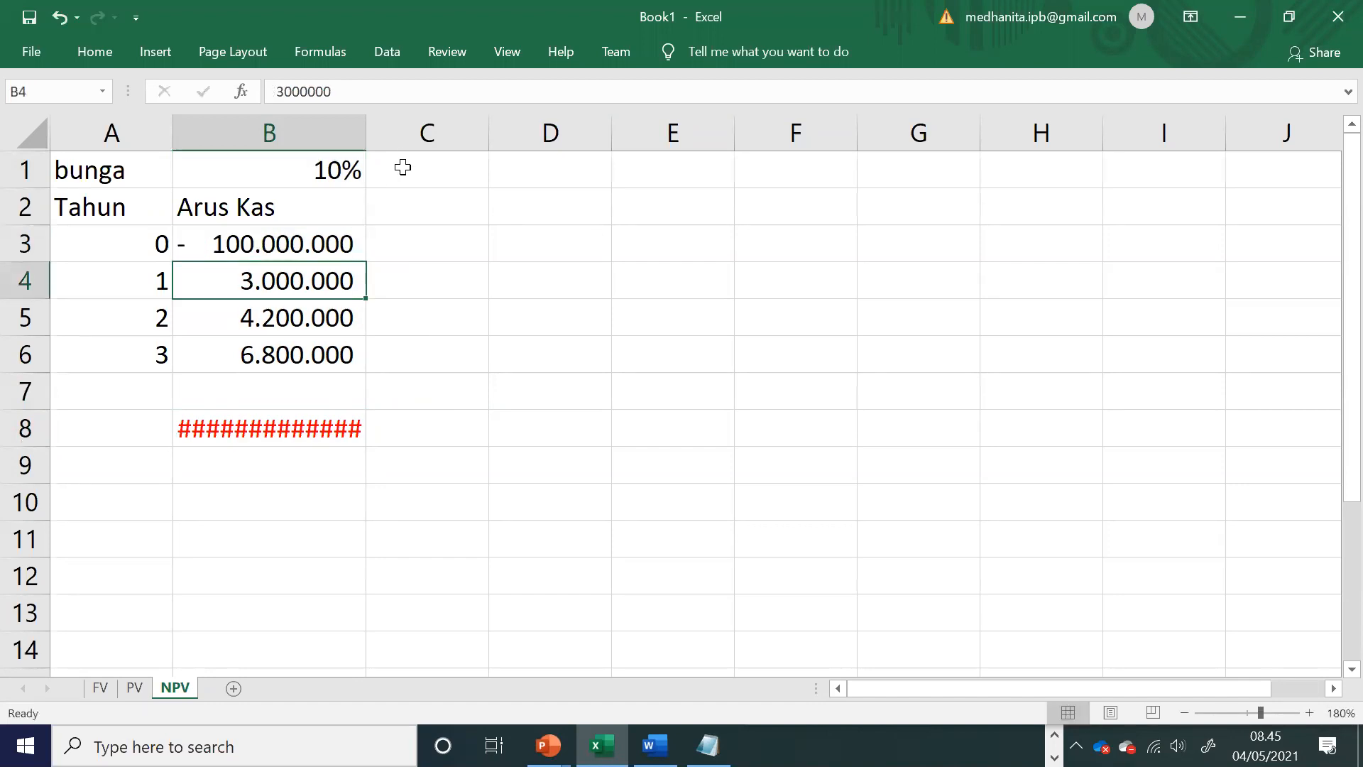
drag(366, 122, 475, 153)
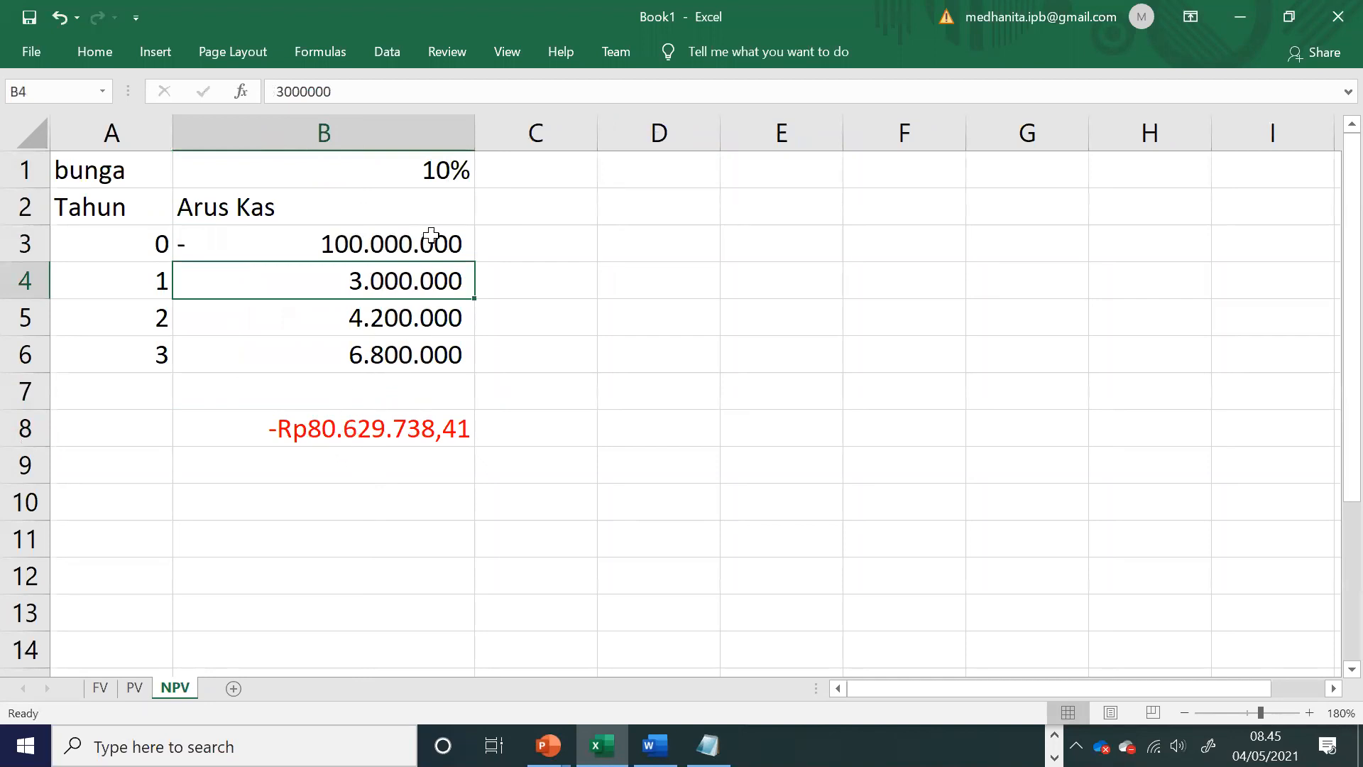
Step: Set the initial investment in B3 back to -10000000
click(431, 242)
double_click(431, 242)
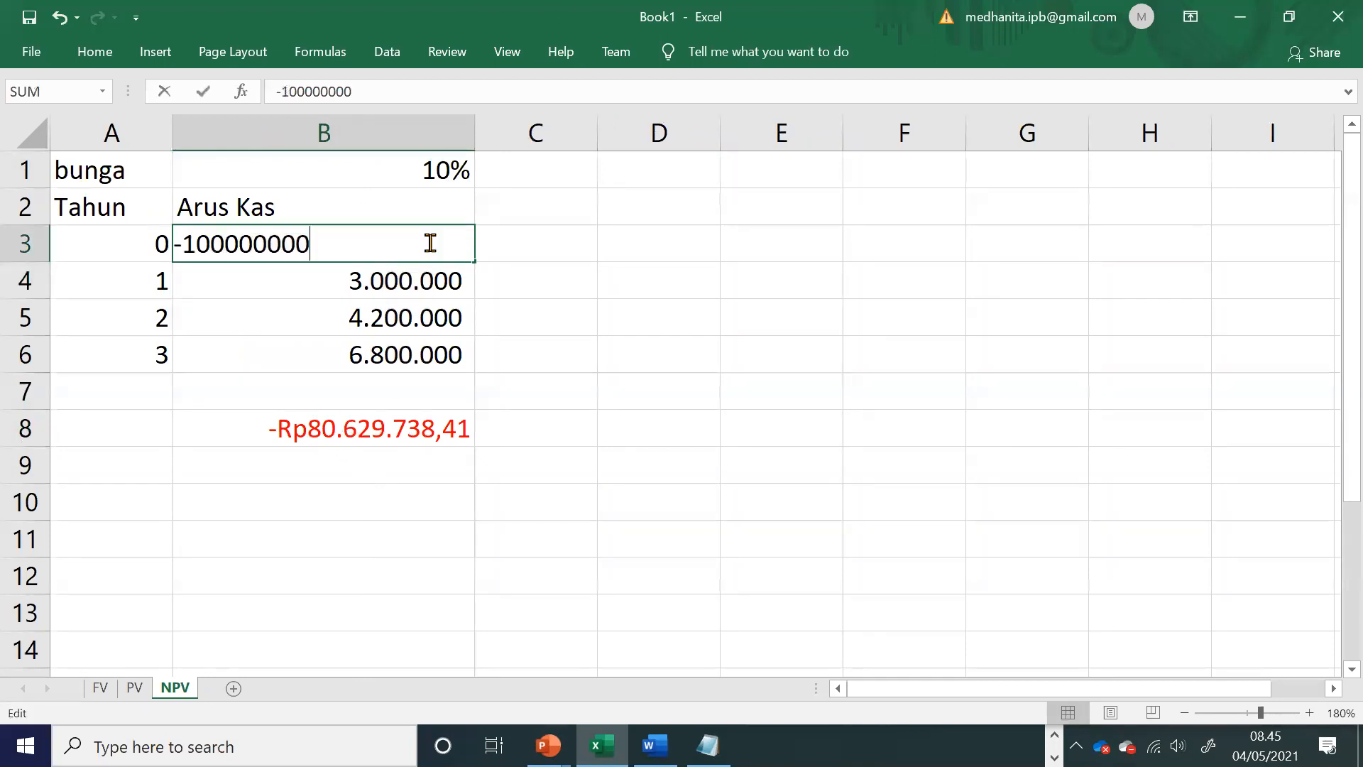
key(BackSpace)
key(Return)
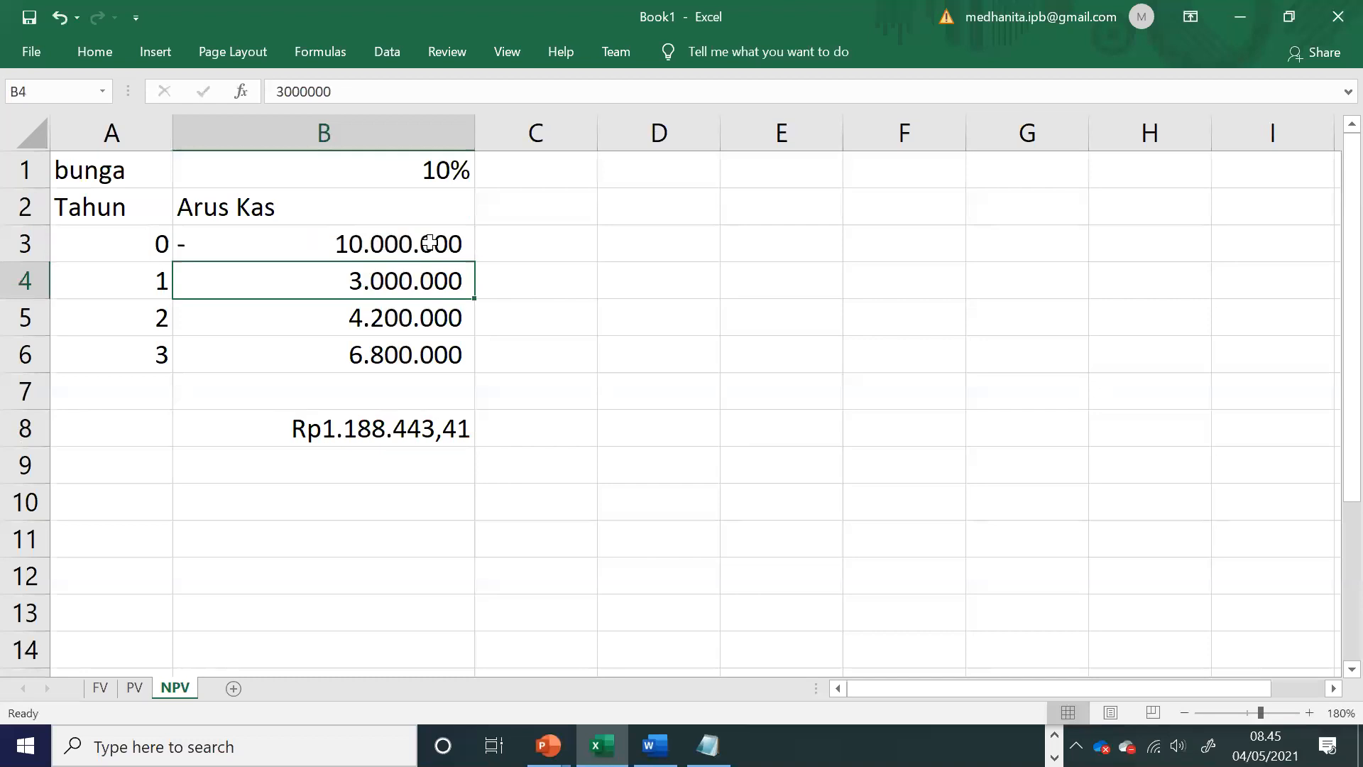
Step: Enter the headings NPV in B11 and IRR in C11
click(217, 533)
text(NPV)
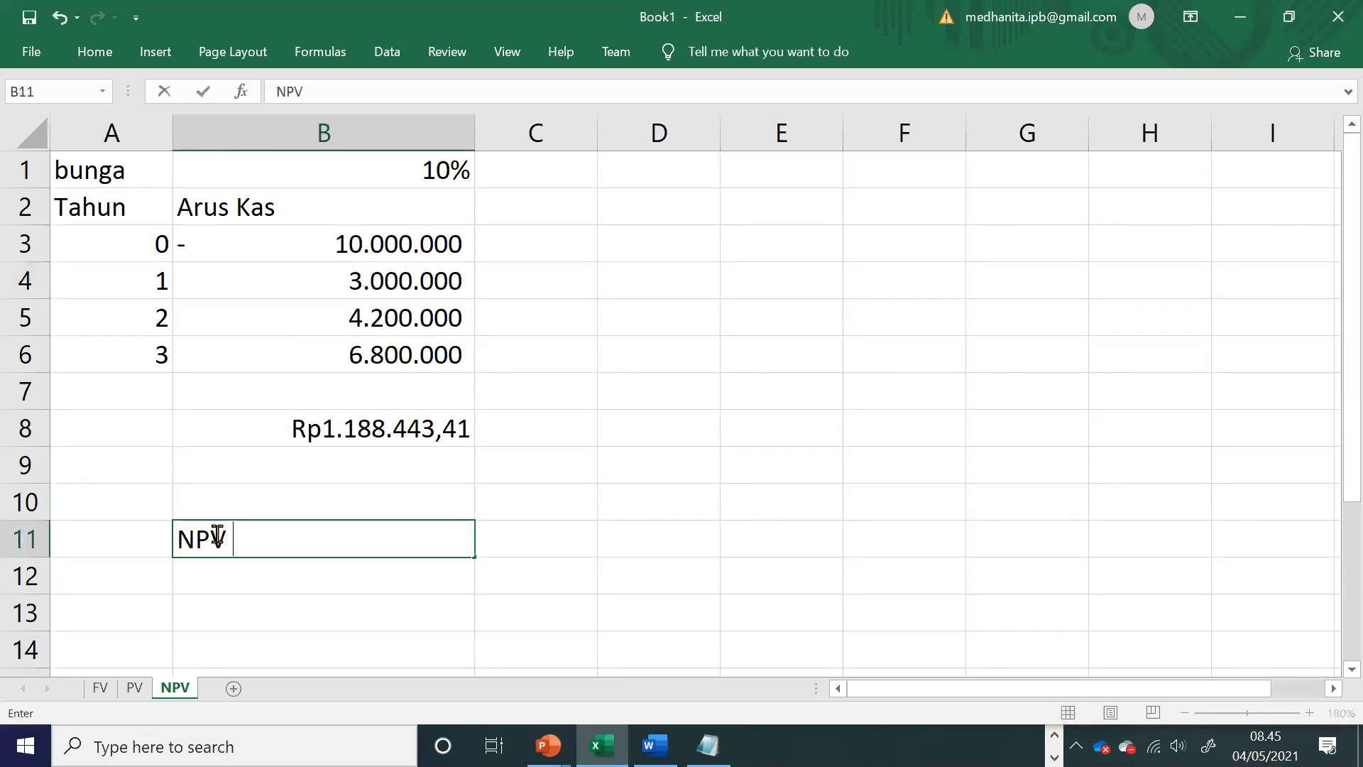
key(Tab)
text(IRR)
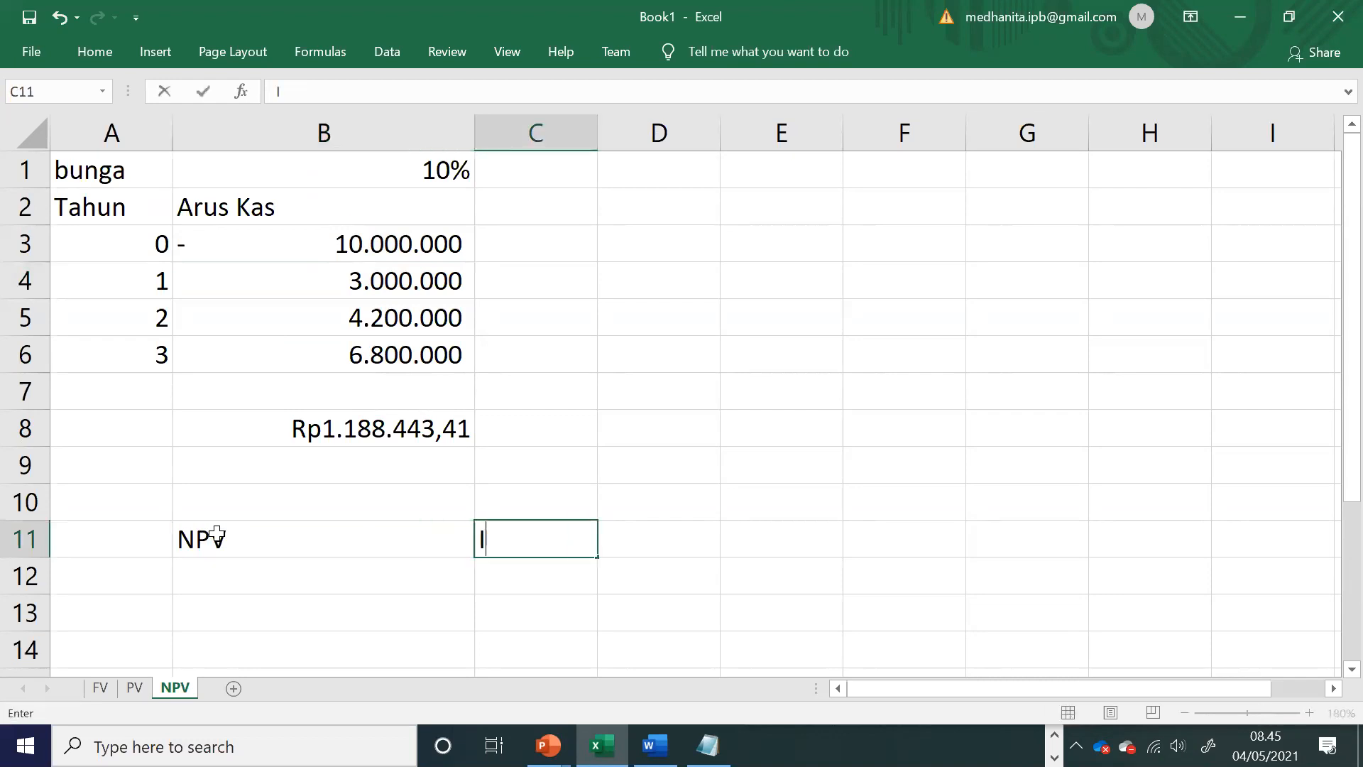
click(271, 584)
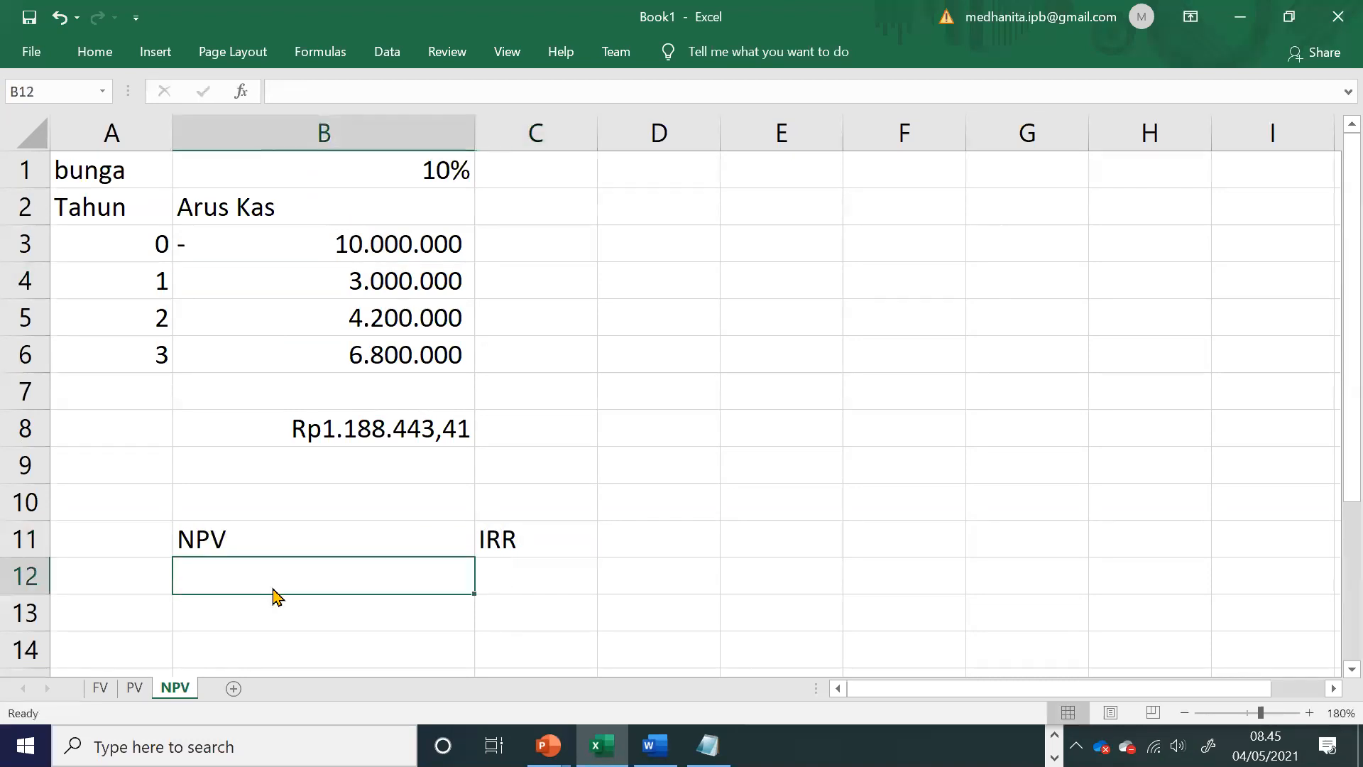
Step: Find the investor exercise in the Word module, and add item 7 for the NPV sample case and item 8, Investor, to the Notepad list
key(alt+Tab)
scroll(629, 551, down, 3)
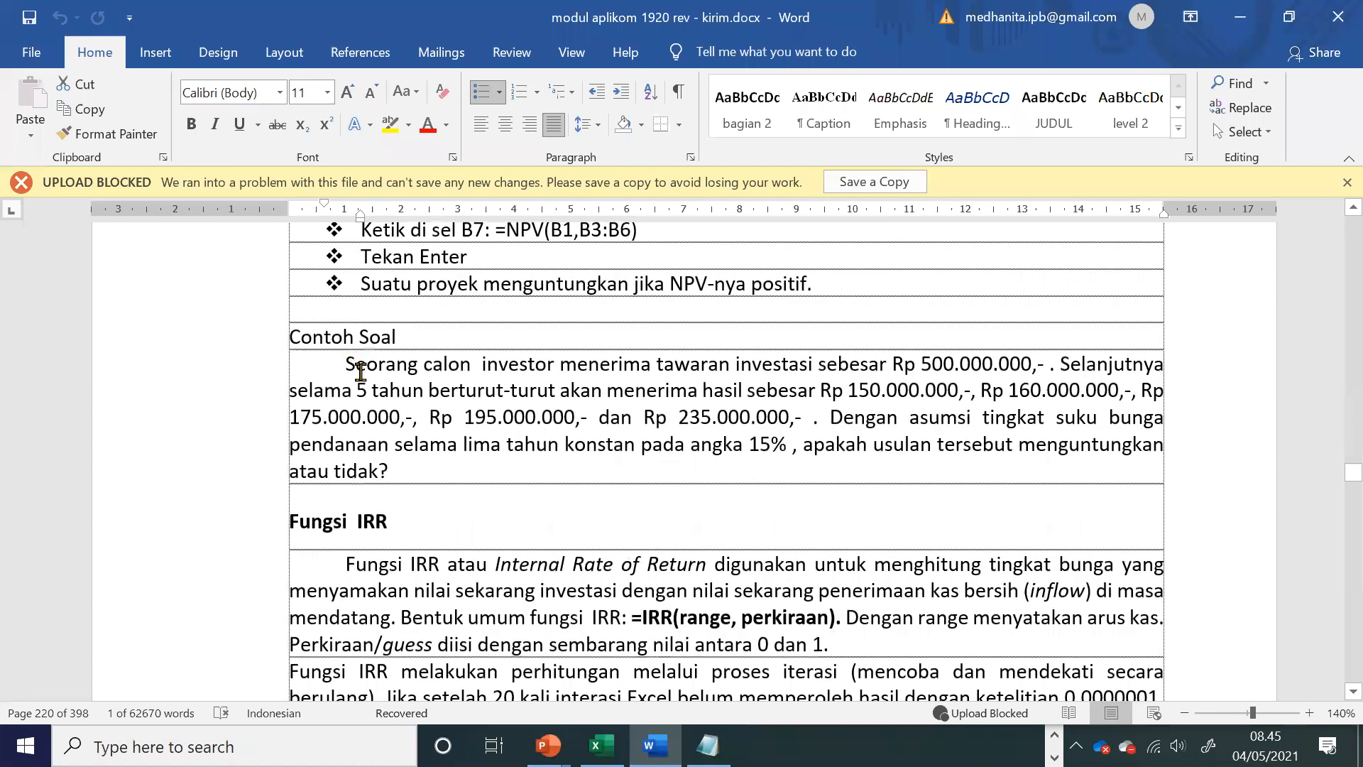
drag(348, 364, 408, 470)
key(alt+Tab)
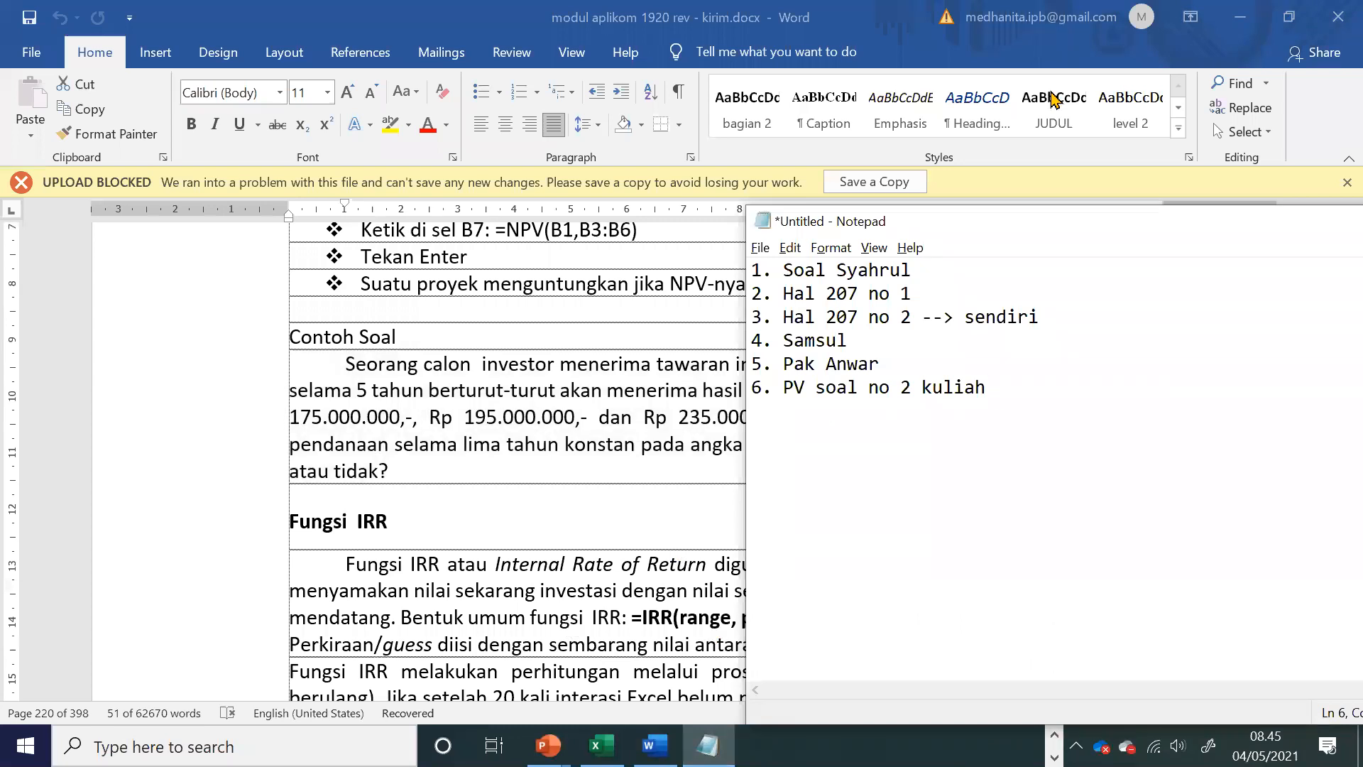
key(Return)
text(7. Endang)
key(Up)
text(. Invest)
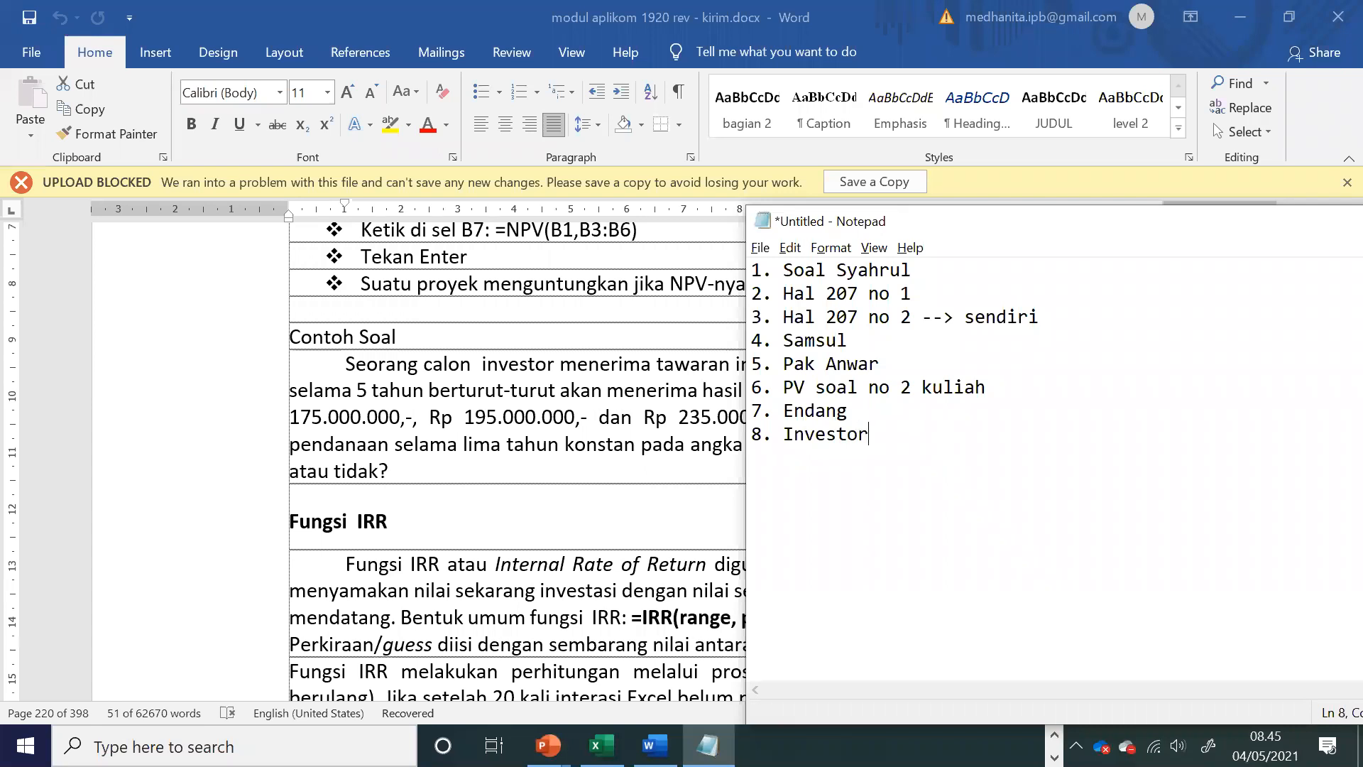
Step: Read the Fungsi IRR section in the Word module, examining its purpose, the range and guess arguments, and the allowed guess values
click(632, 513)
scroll(515, 477, down, 3)
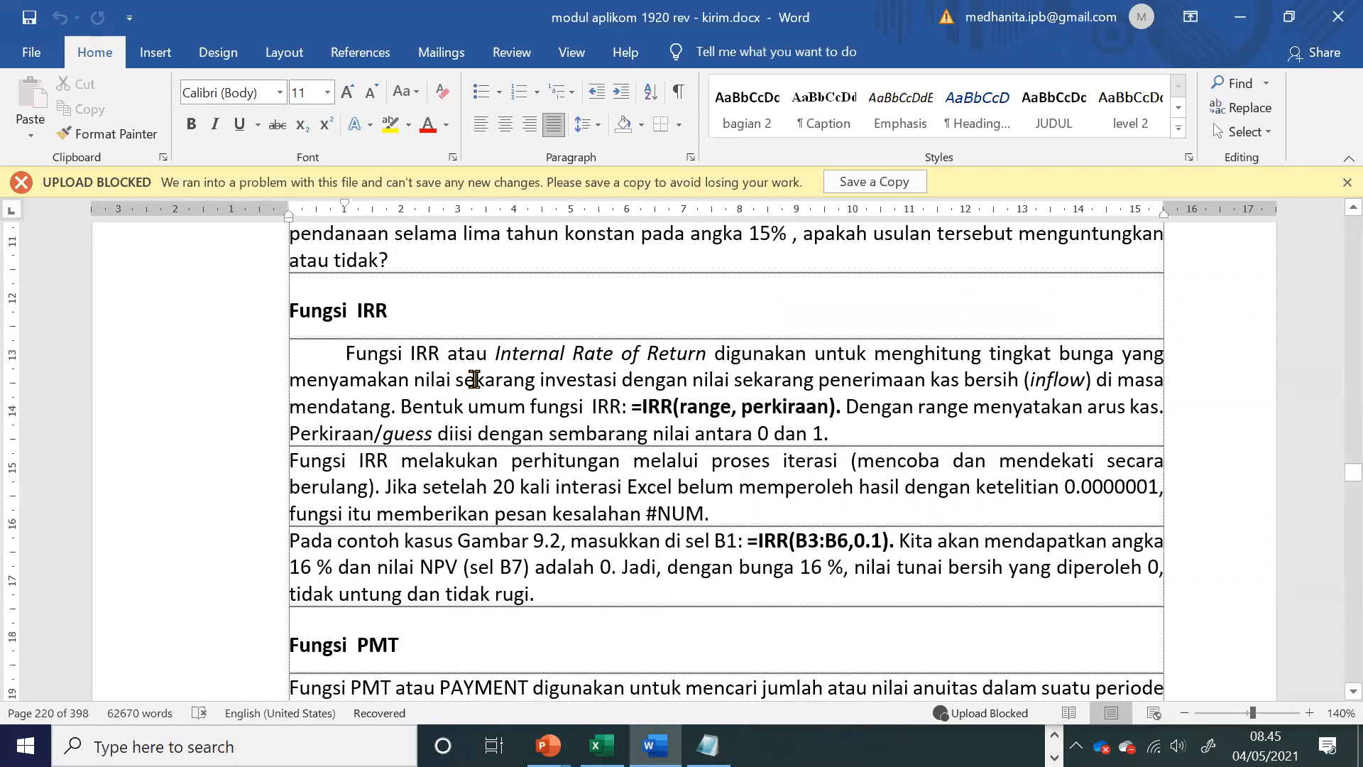
double_click(349, 383)
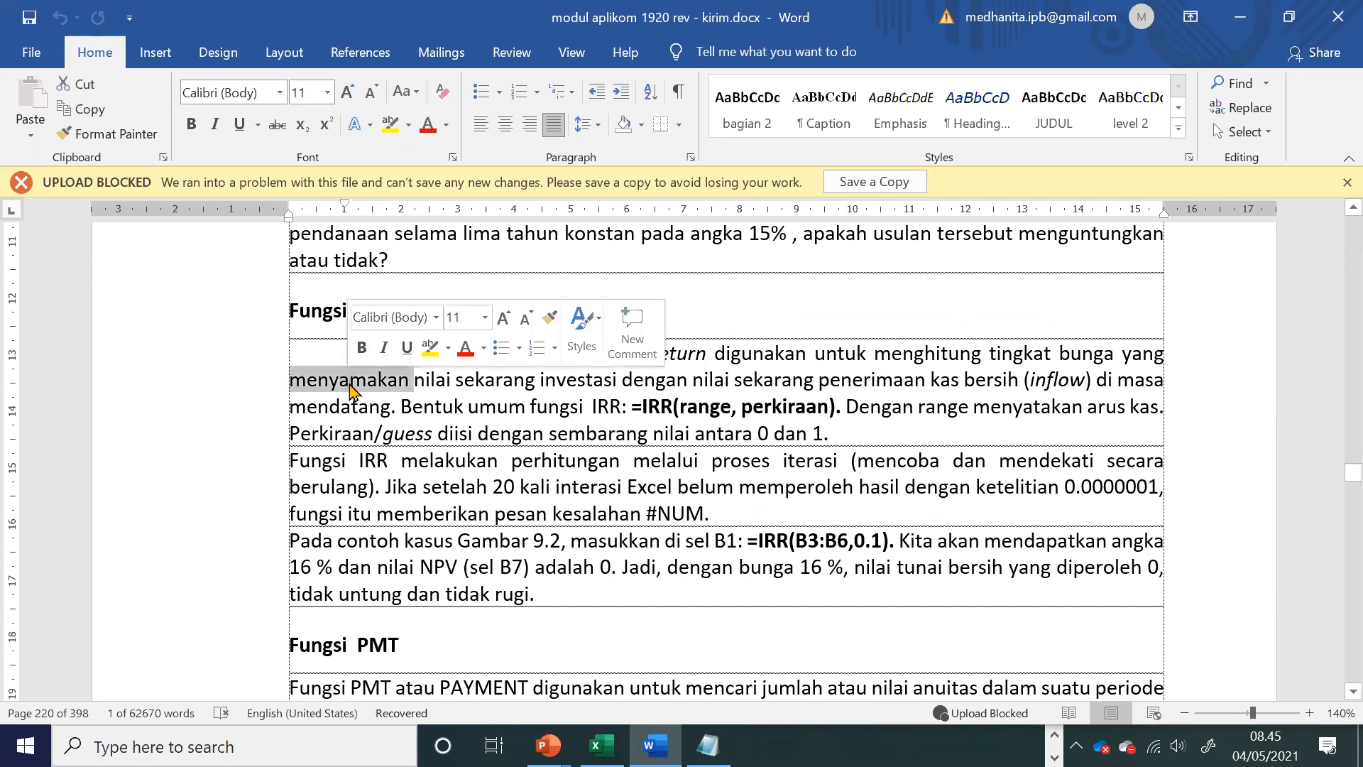
click(524, 402)
drag(808, 387, 992, 392)
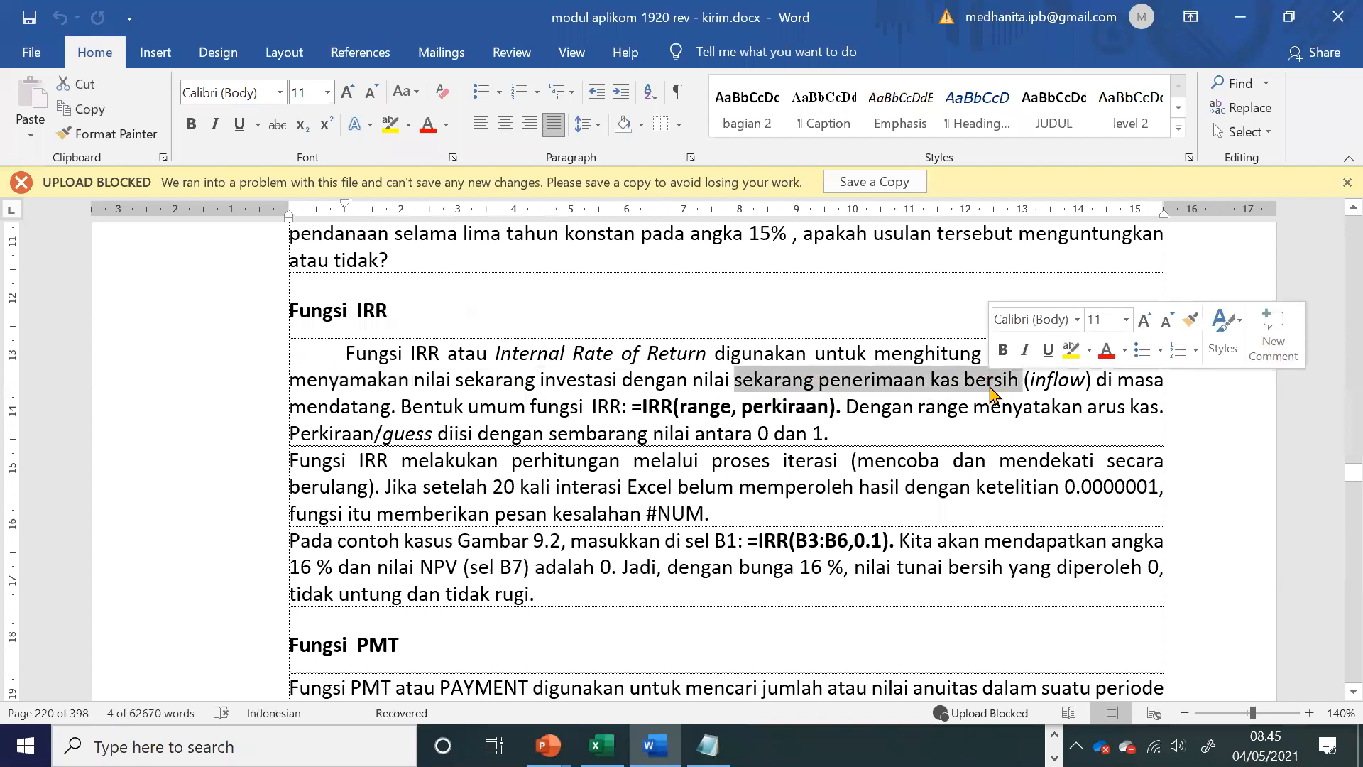
drag(679, 407, 828, 408)
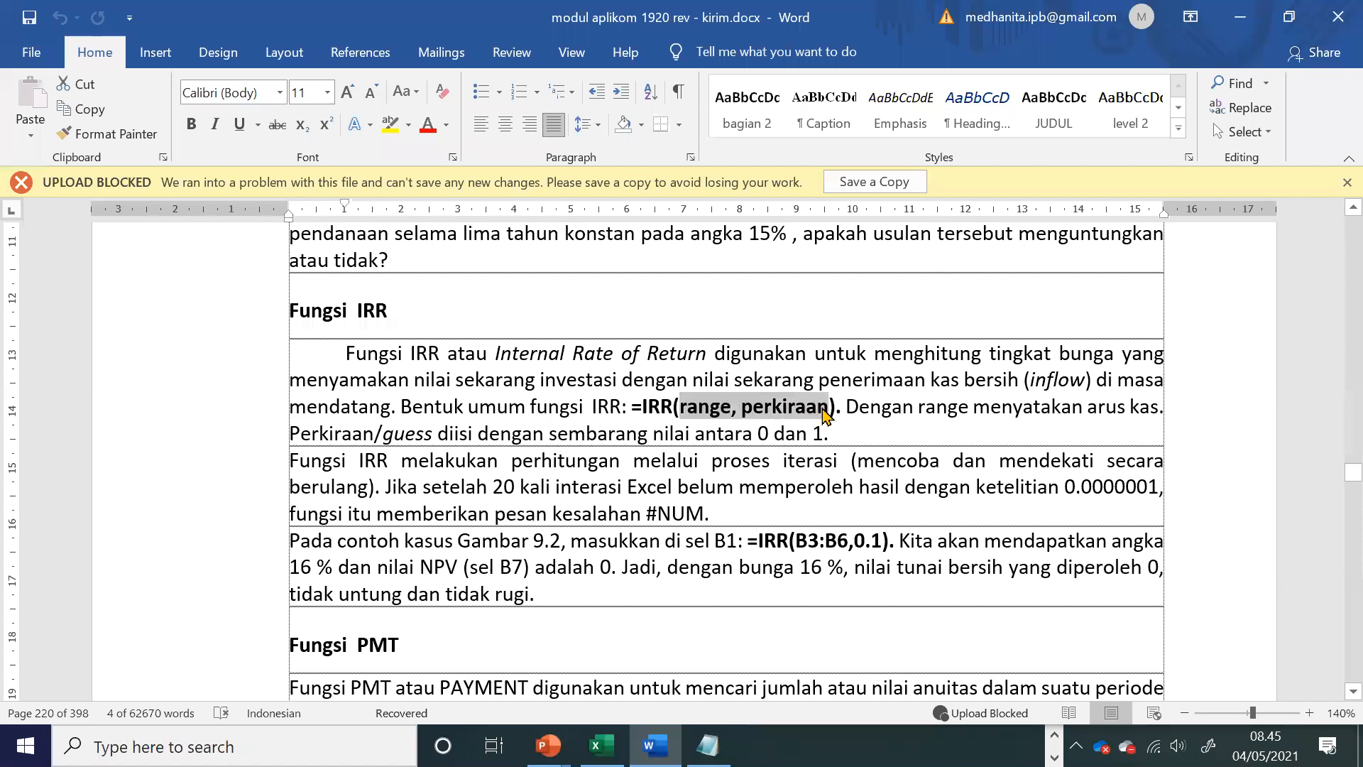
click(756, 427)
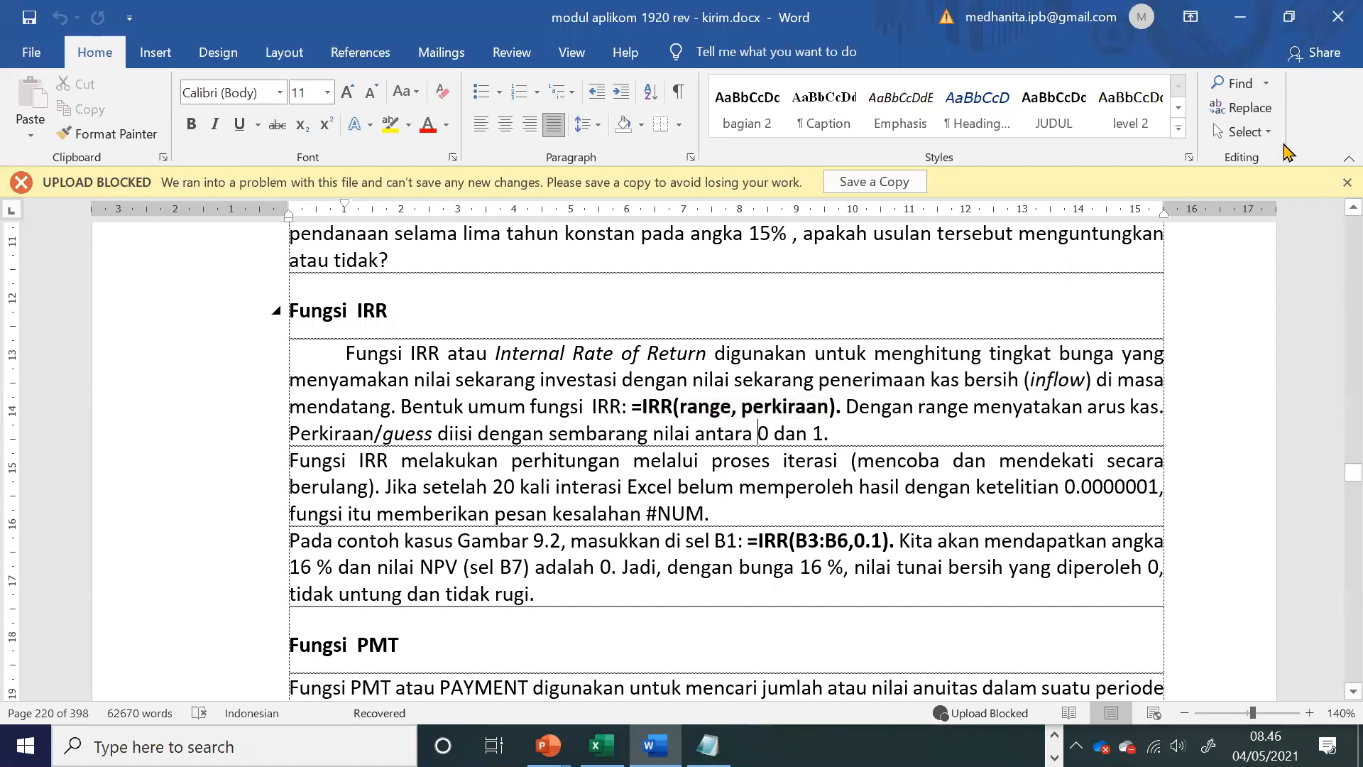
click(685, 431)
drag(754, 429, 865, 435)
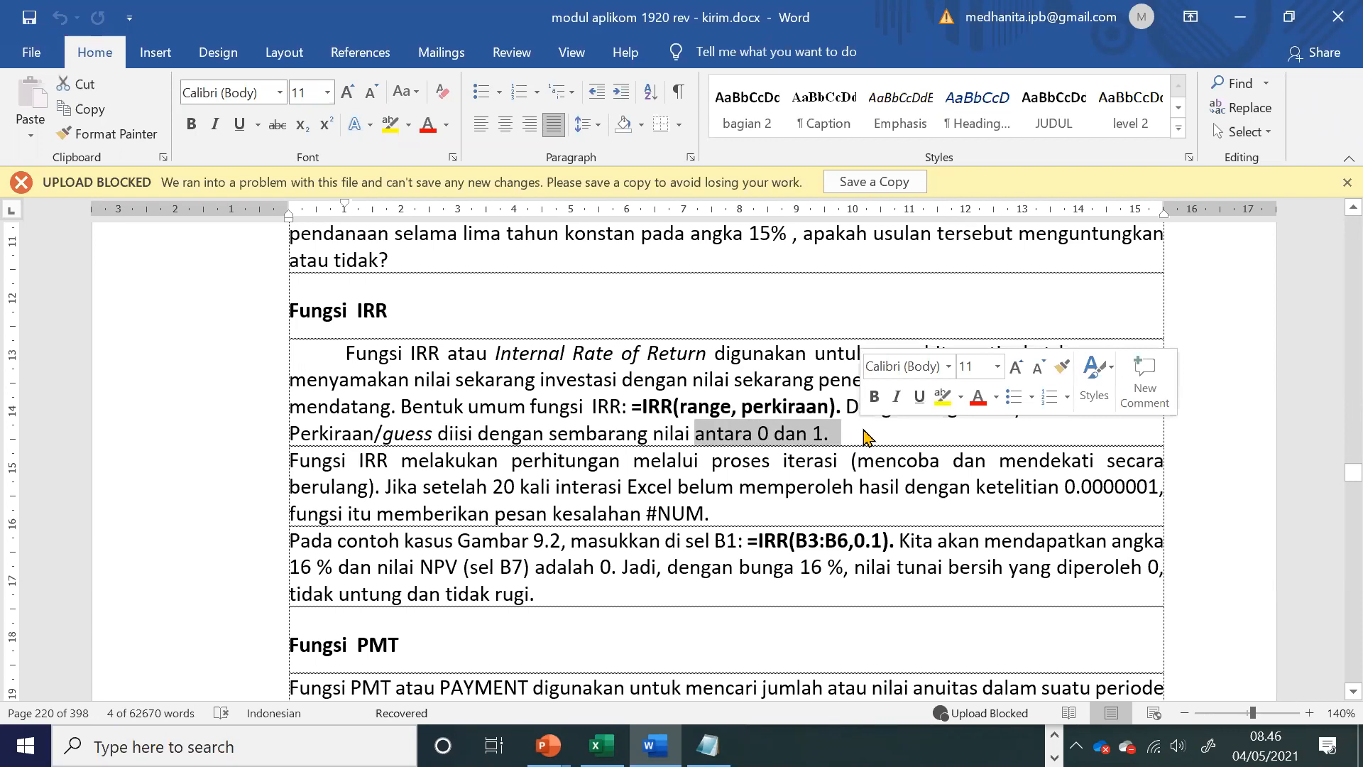
Step: Switch to the Excel workbook and copy the cash flow table in A1:B8 to D1
key(alt+Tab)
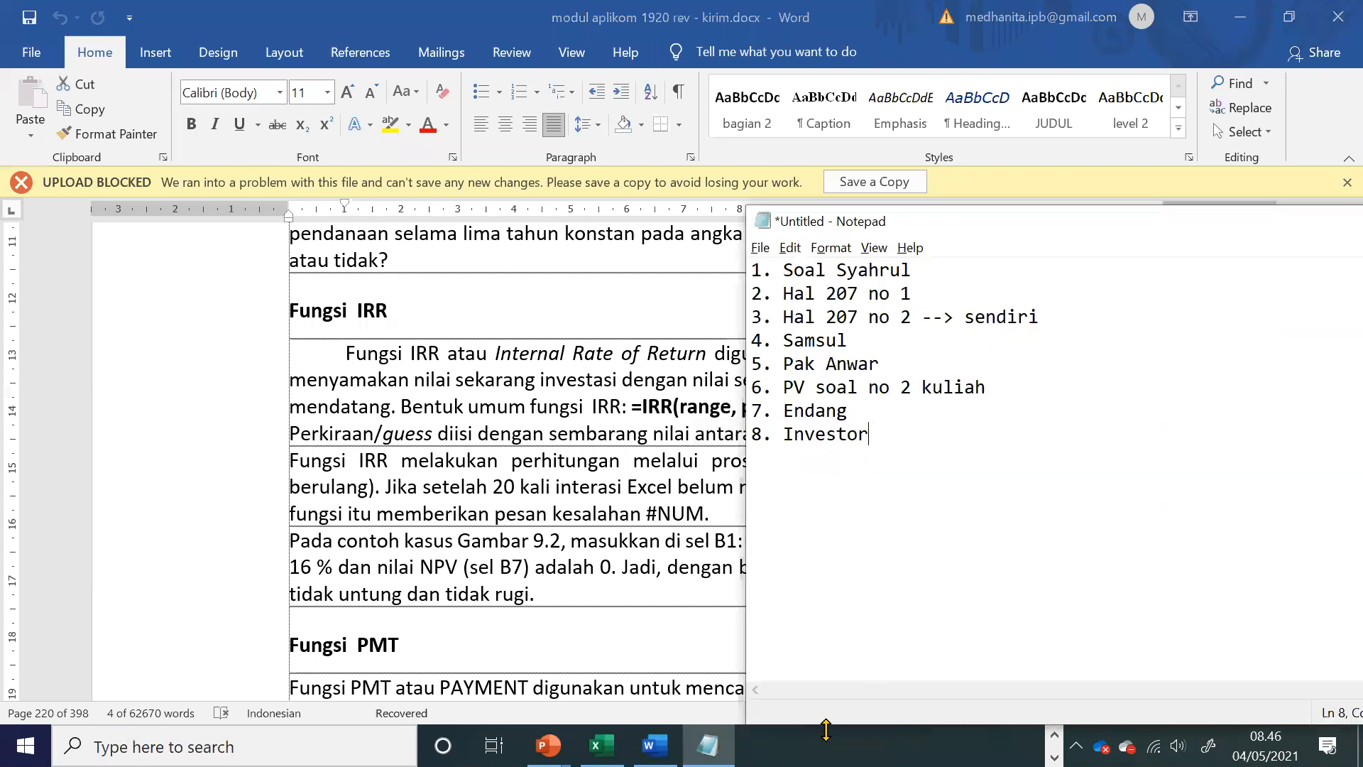
key(alt+Tab)
drag(137, 183, 325, 426)
key(ctrl+c)
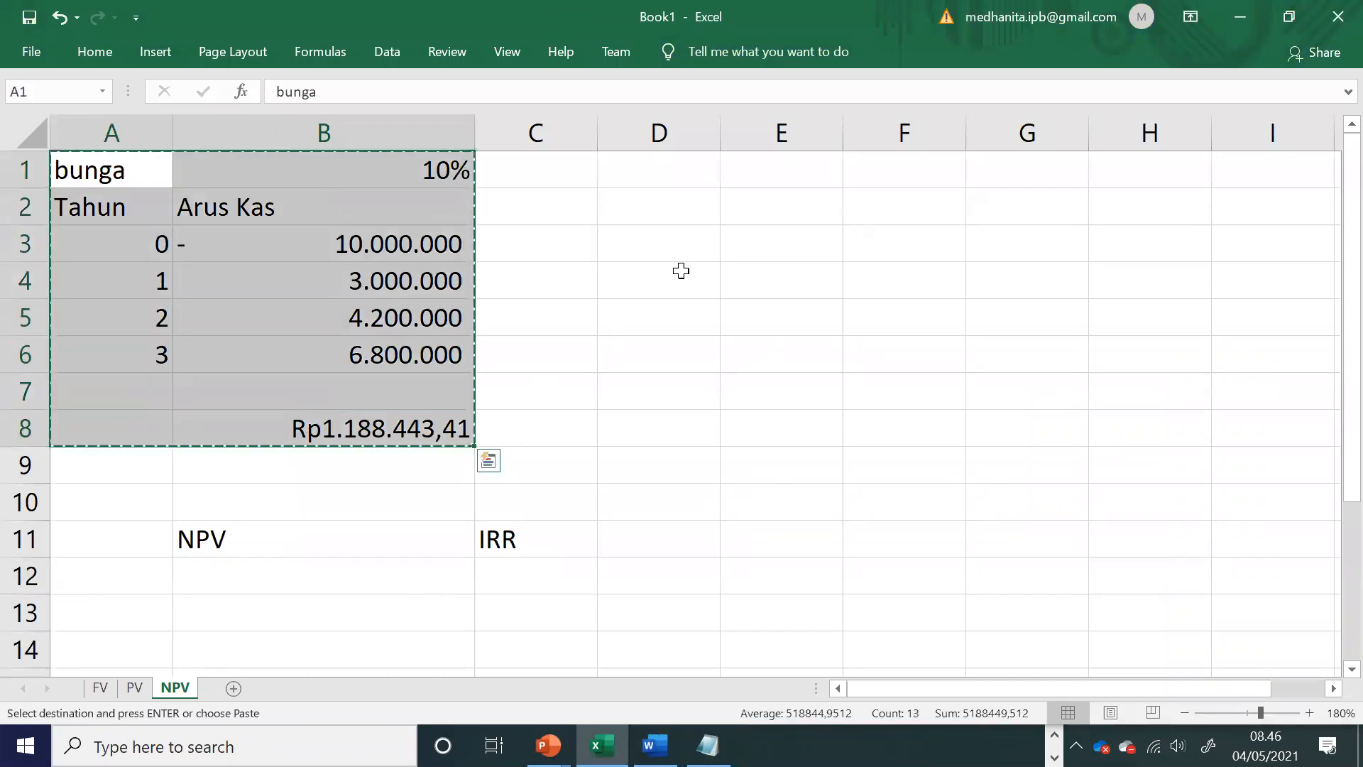
click(677, 174)
key(ctrl+v)
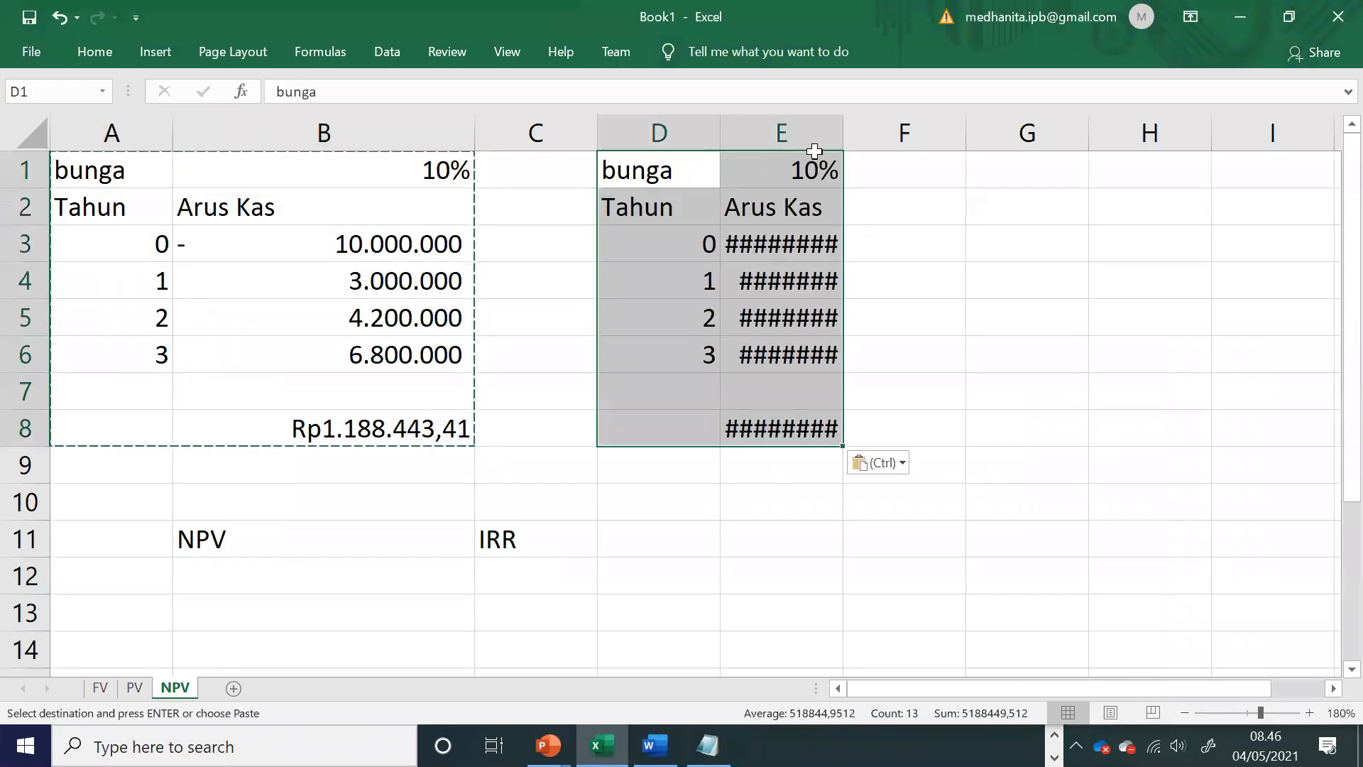
Step: Widen column E until all copied amounts fit, and check the copied NPV formula in E8
drag(837, 133, 906, 134)
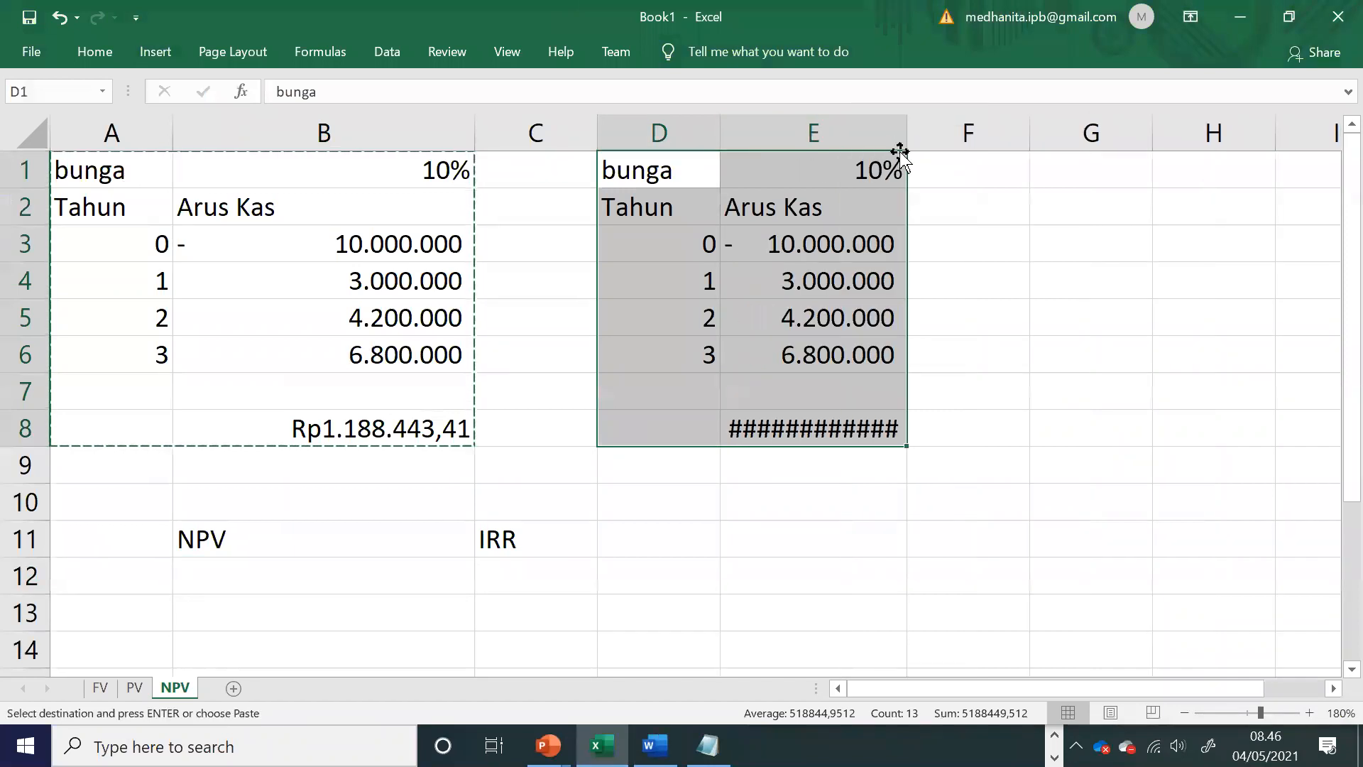
click(872, 170)
double_click(872, 170)
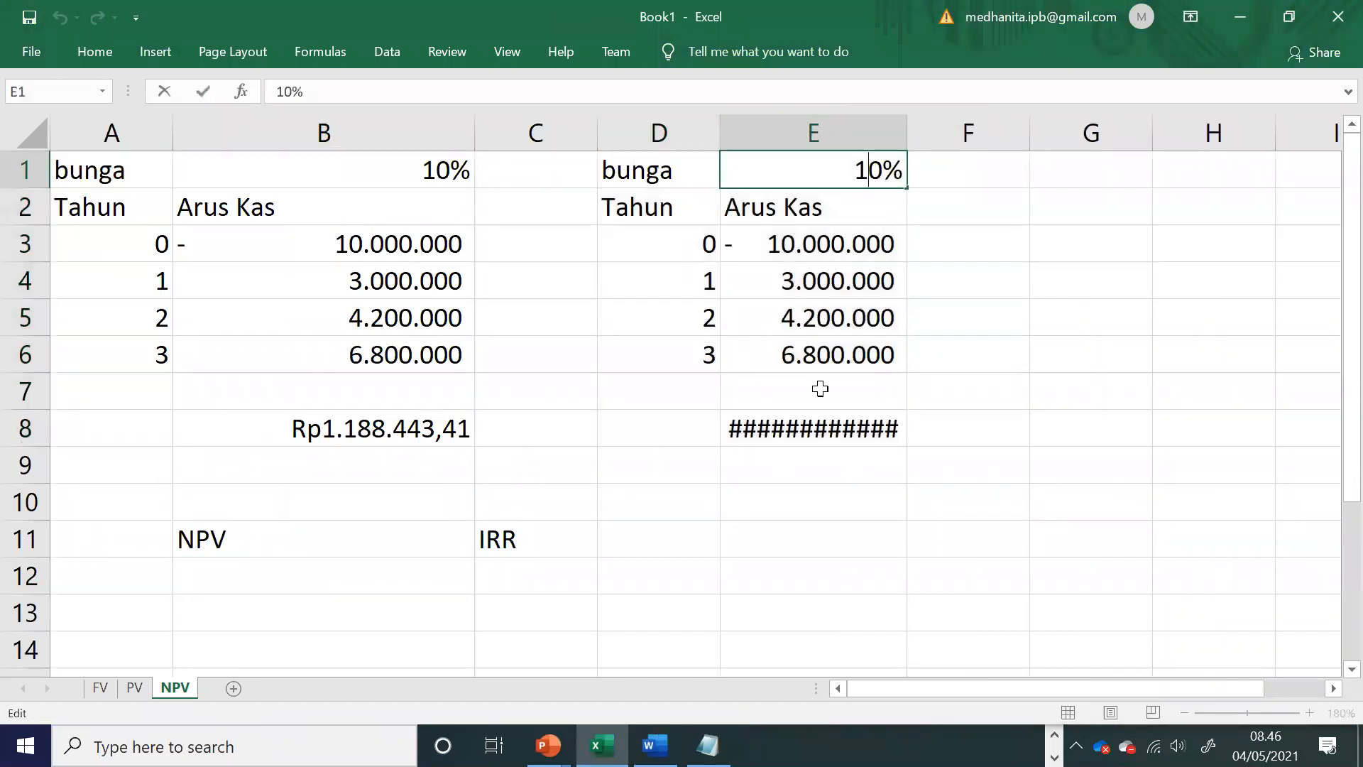
double_click(827, 427)
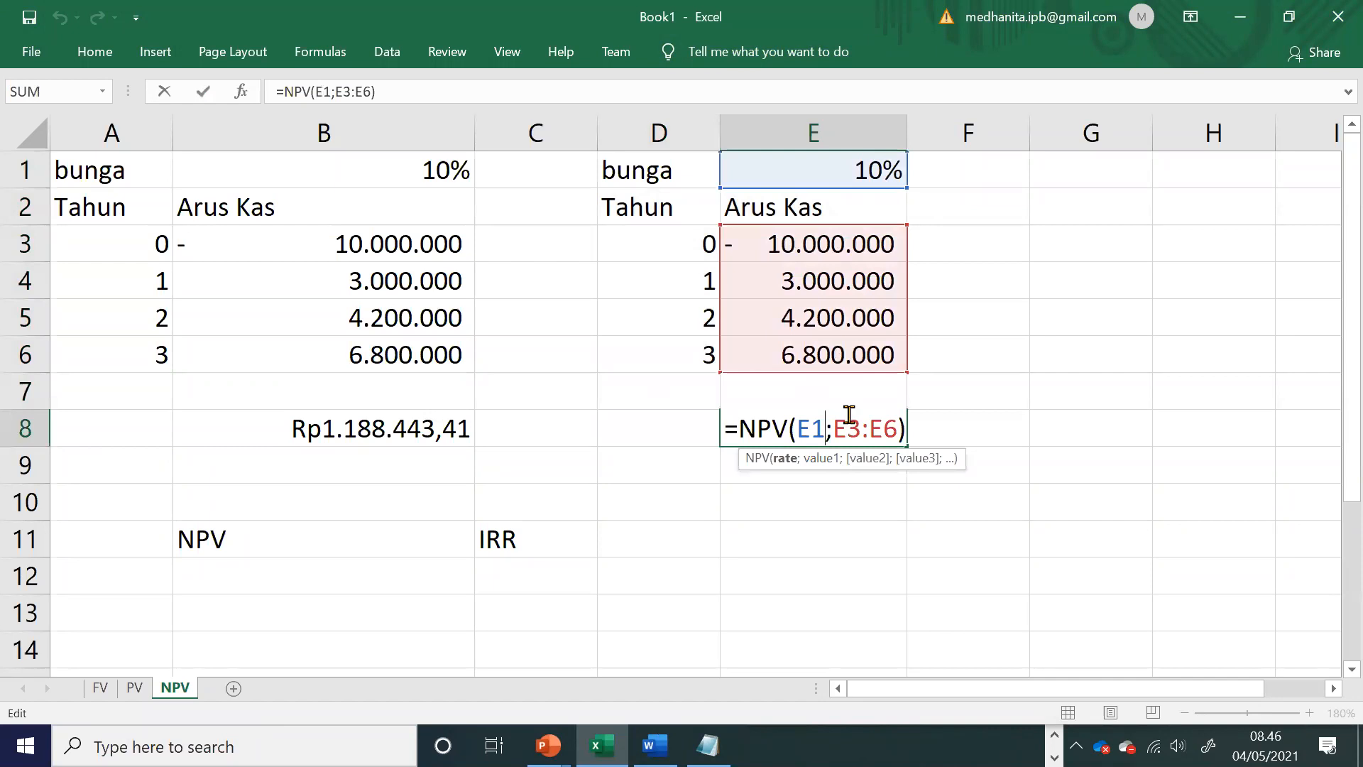
key(Return)
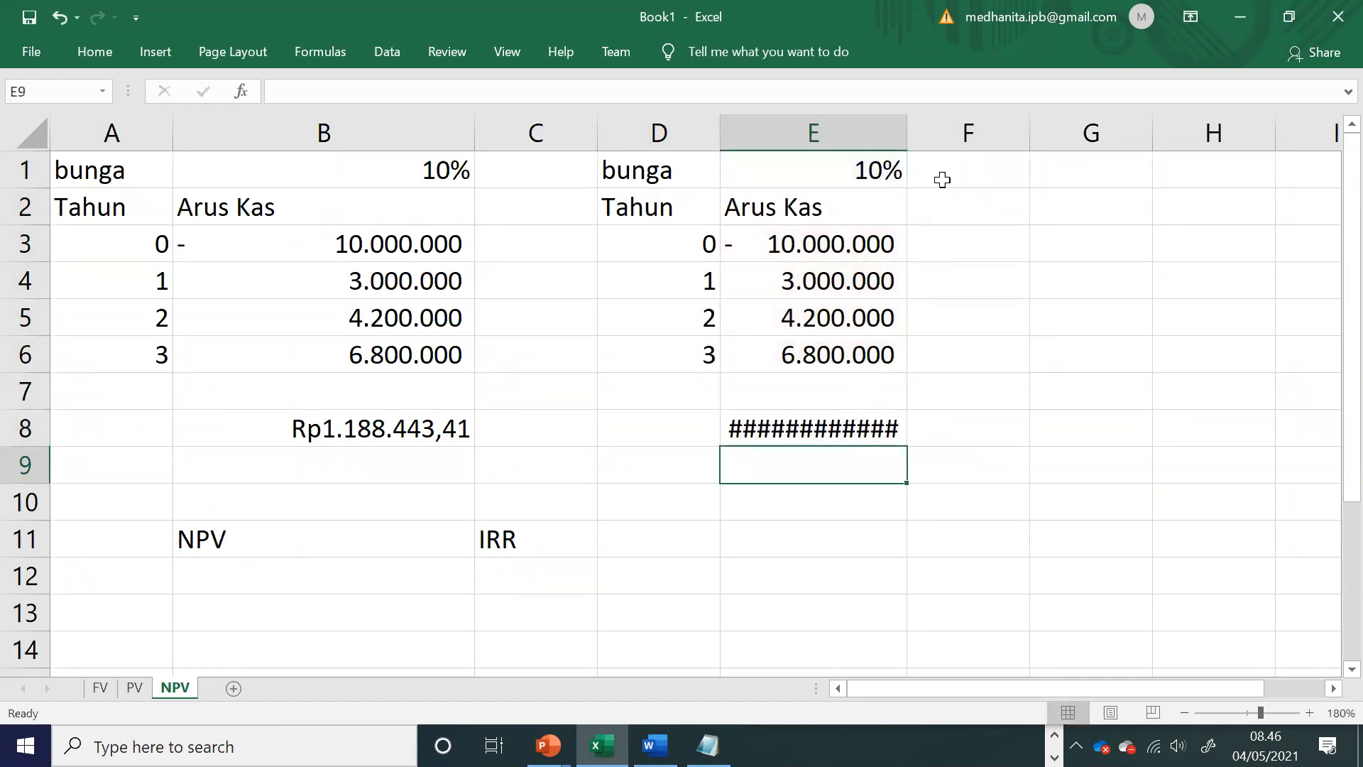
drag(906, 121, 973, 121)
double_click(914, 426)
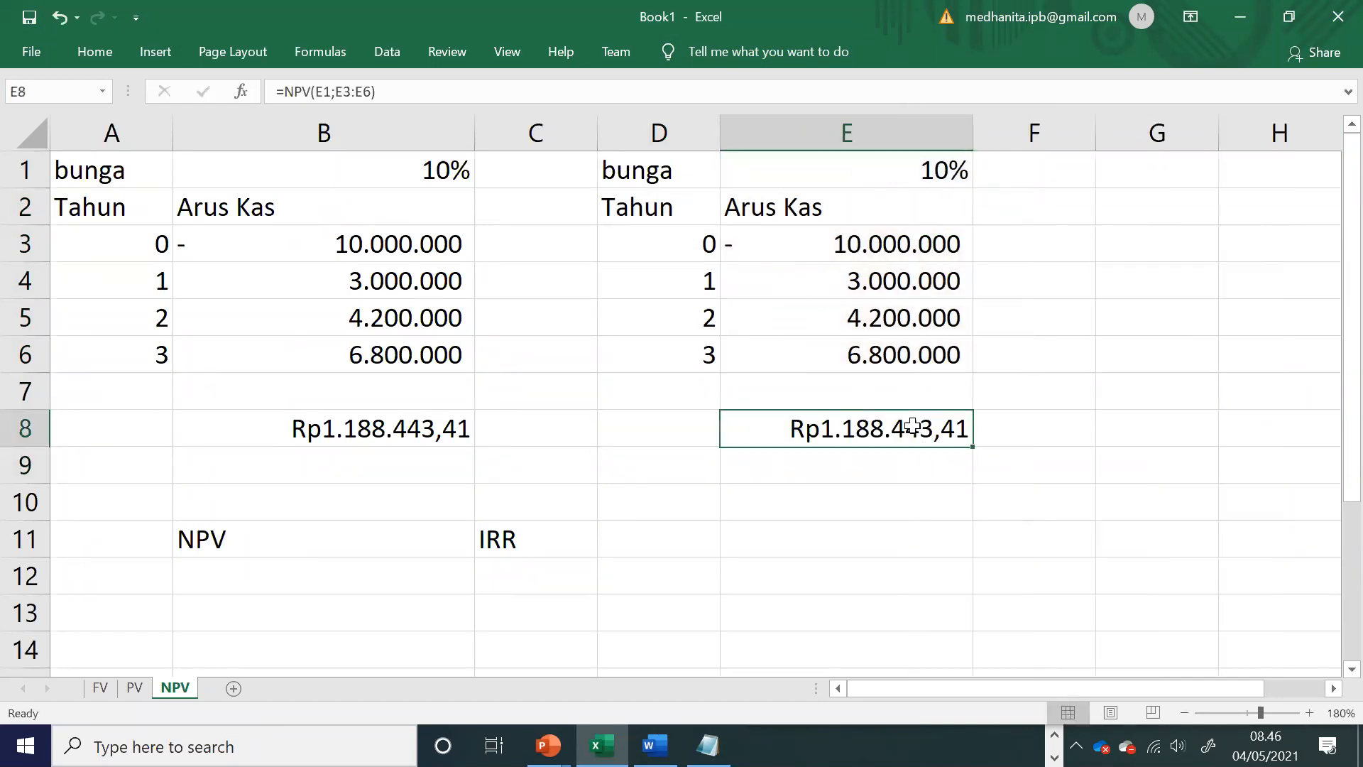
key(Return)
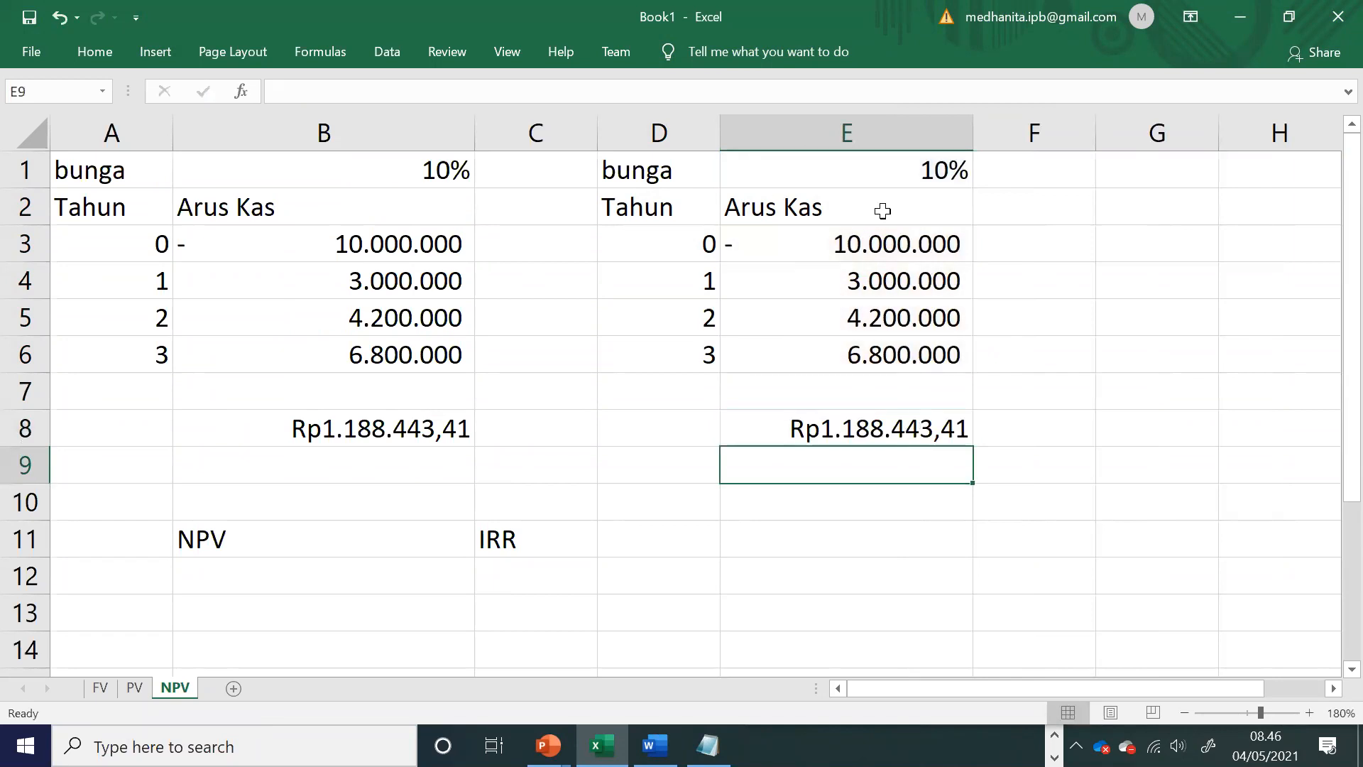
Step: Replace the interest rate in E1 with the start of an IRR formula, =IRR(
click(893, 176)
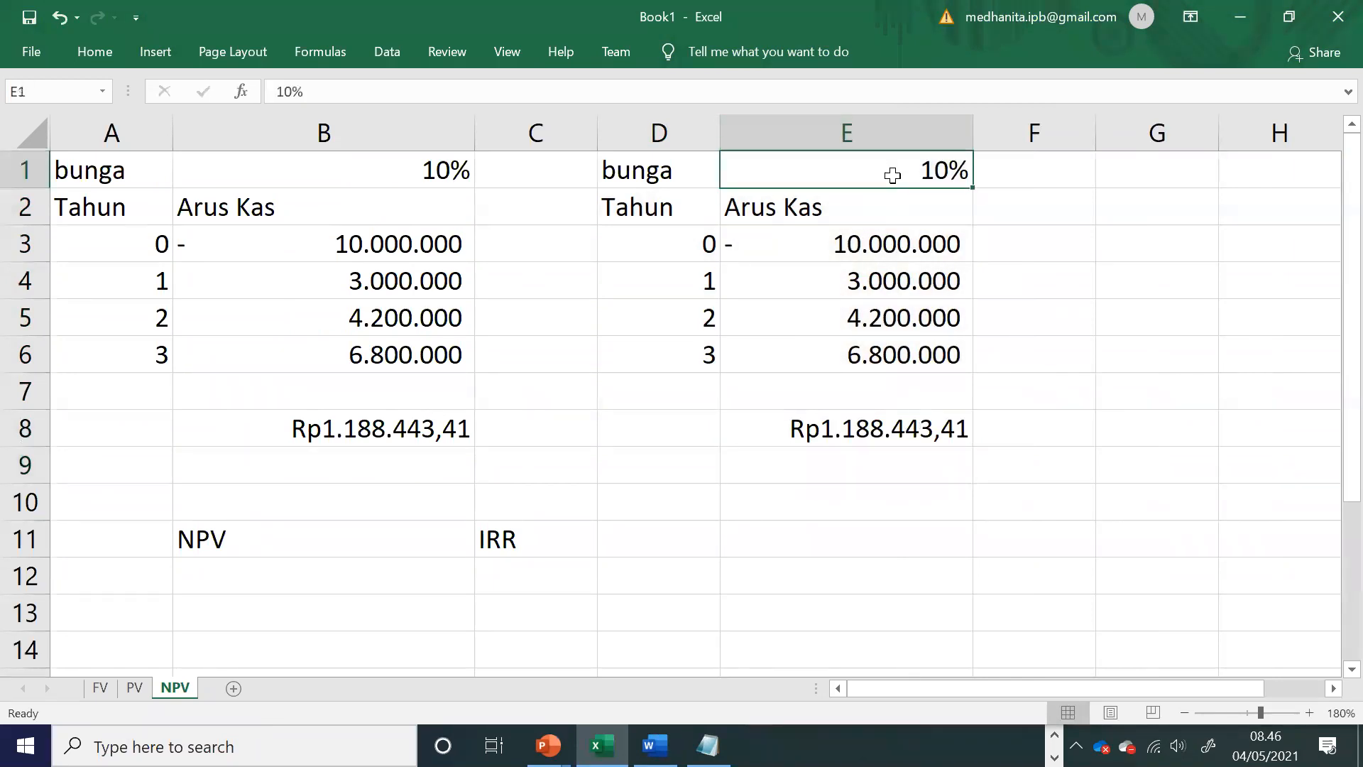
text(=irr)
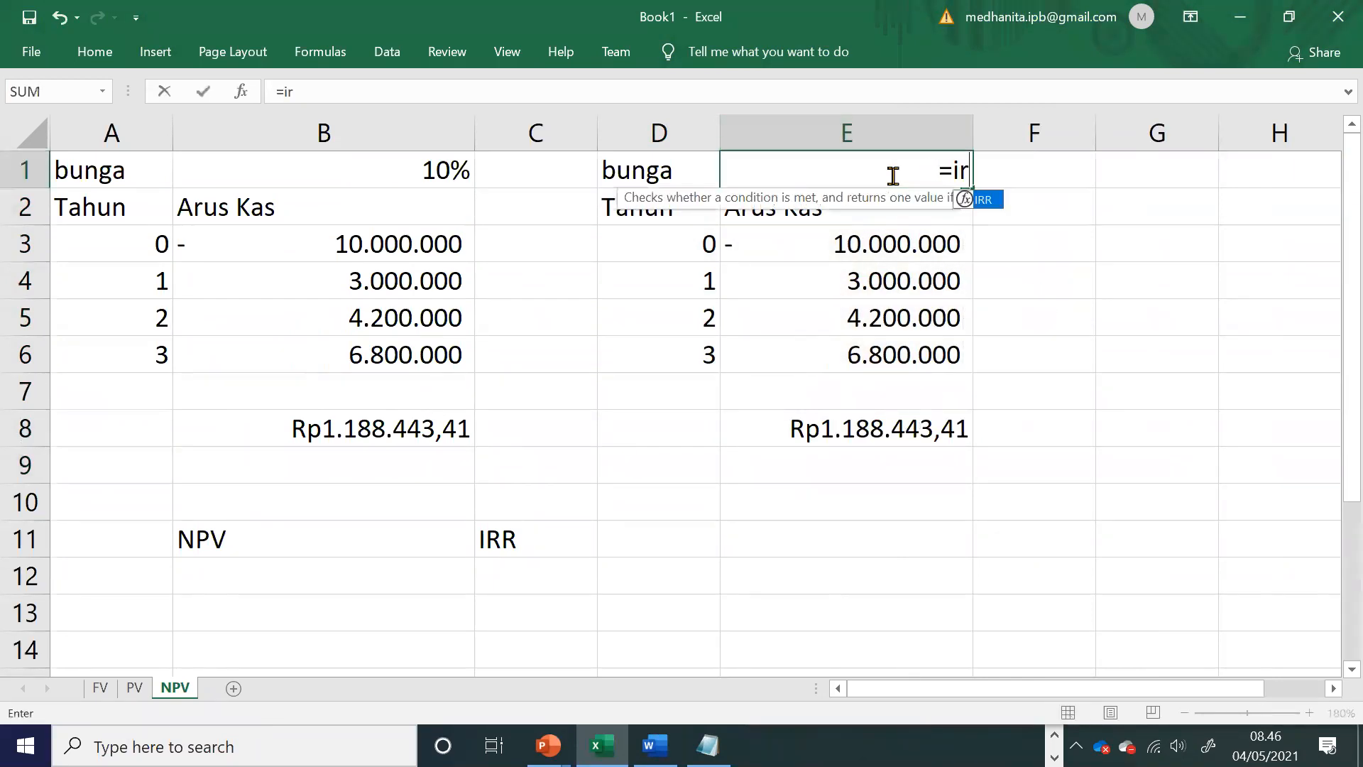
key(BackSpace)
key(BackSpace)
key(BackSpace)
text(IRR()
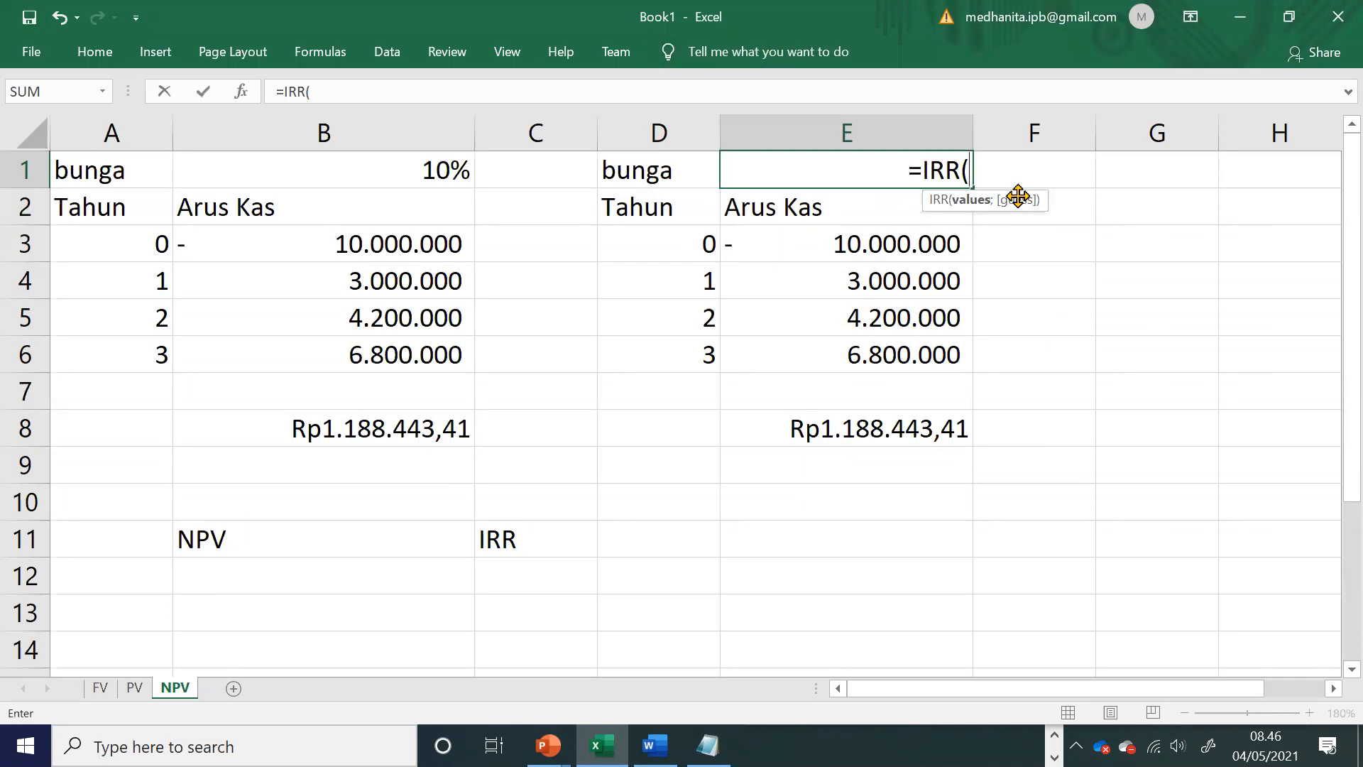
Step: Check the IRR syntax and the Tabel 14 NPV example in the Word module, and return to the Excel formula
key(alt+Tab)
key(alt+Tab)
click(654, 745)
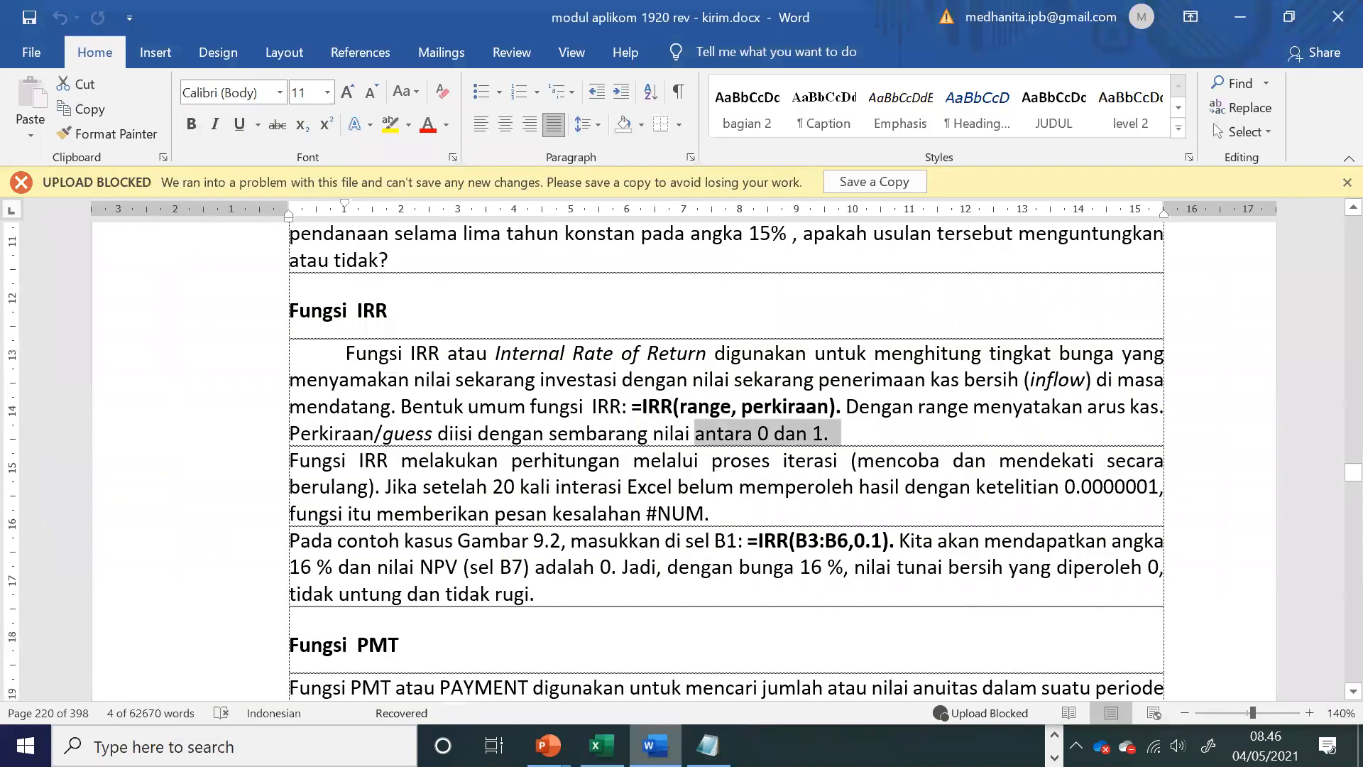
click(723, 570)
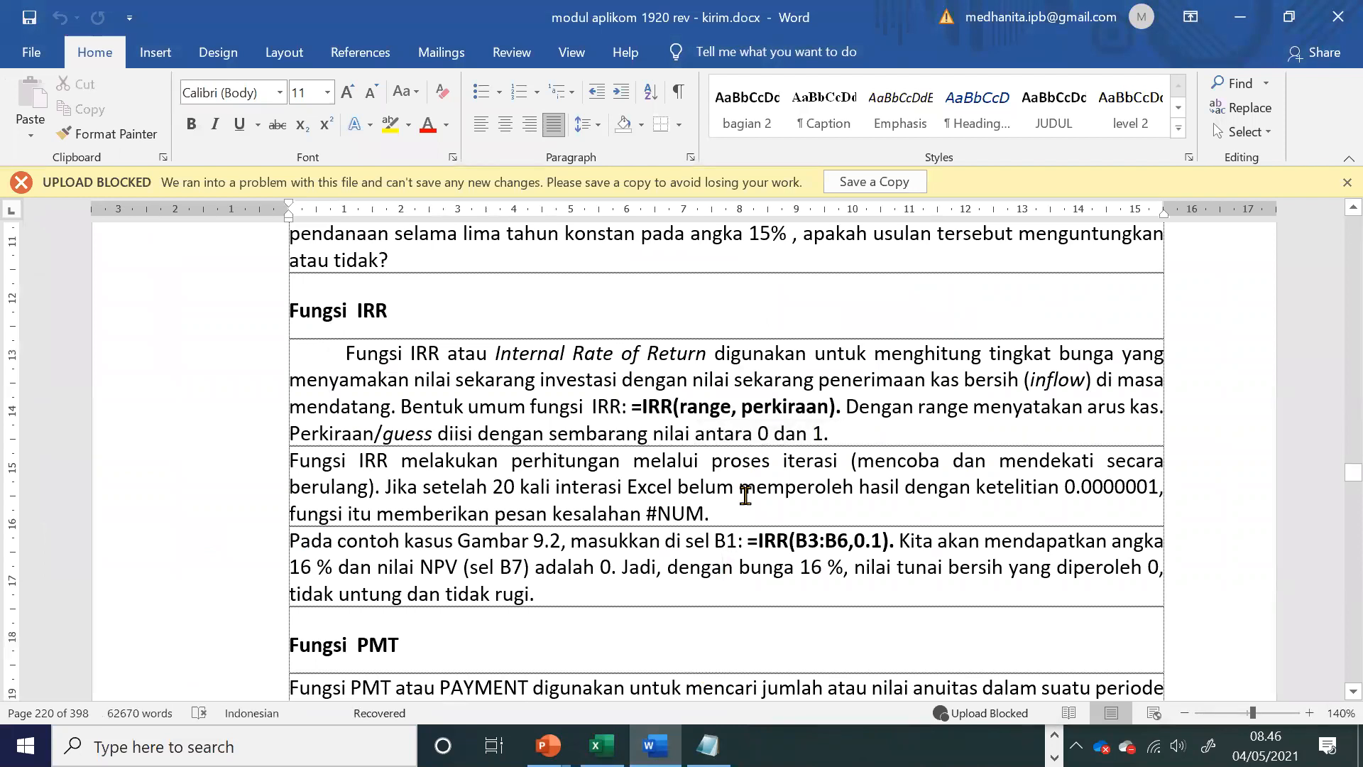
scroll(743, 493, up, 5)
scroll(744, 495, up, 3)
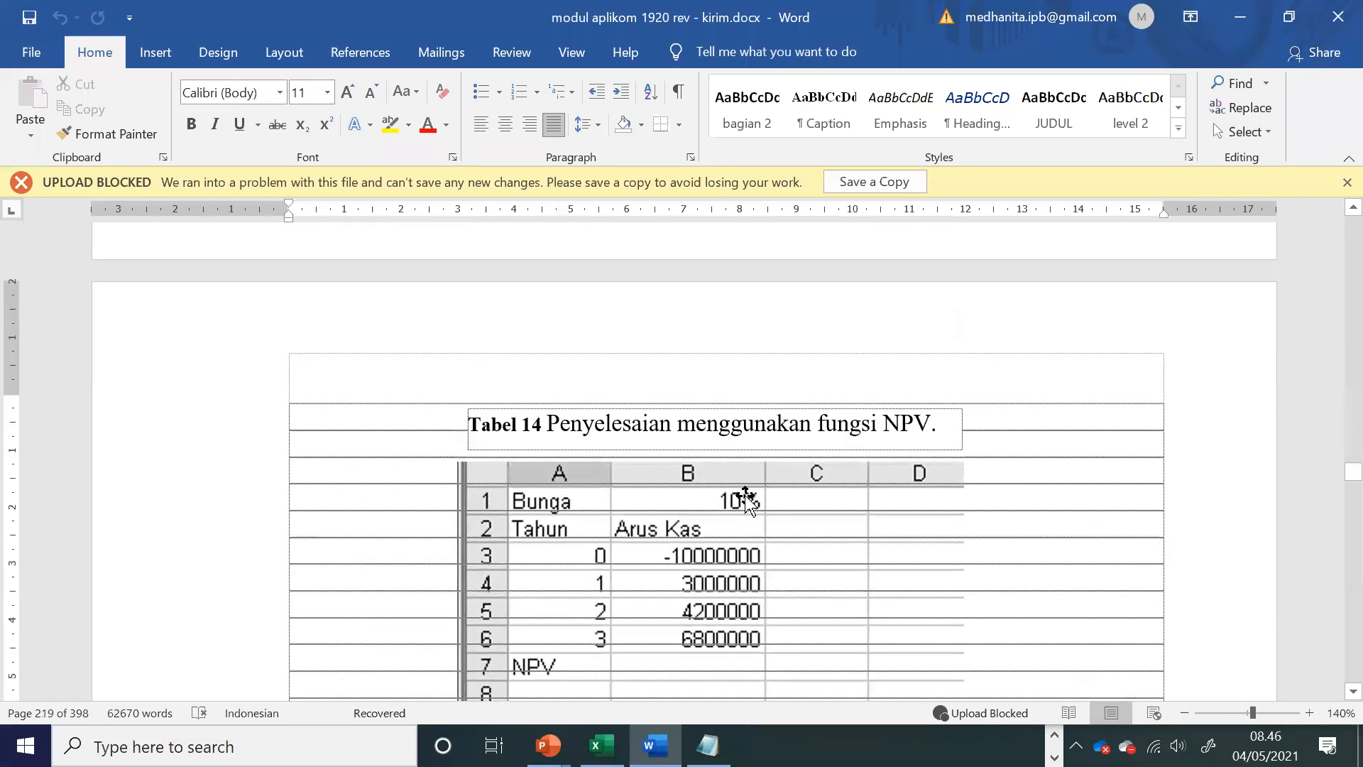
key(alt+Tab)
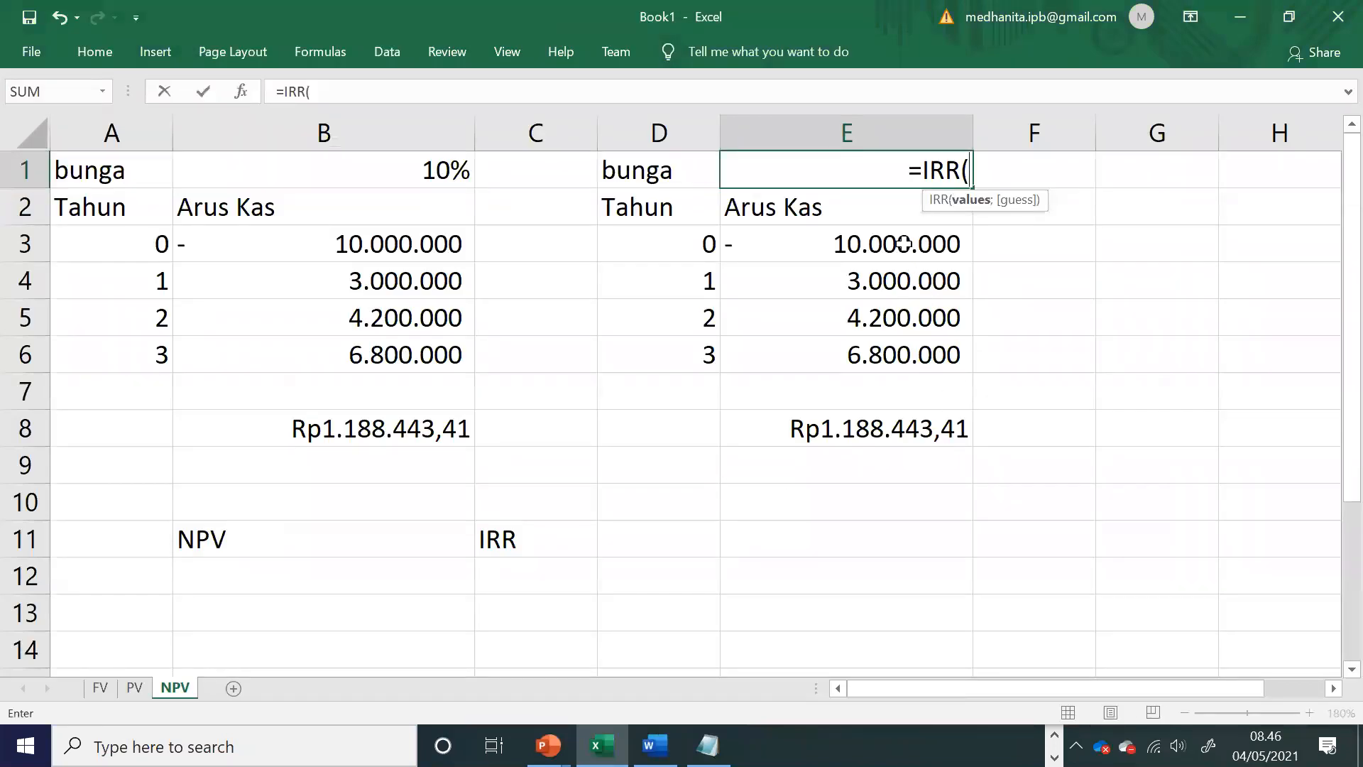
Step: Complete the formula in E1 as =IRR(E3:E6;0,2), using the copied cash flows as the range and 0,2 as the guess
drag(903, 244, 907, 366)
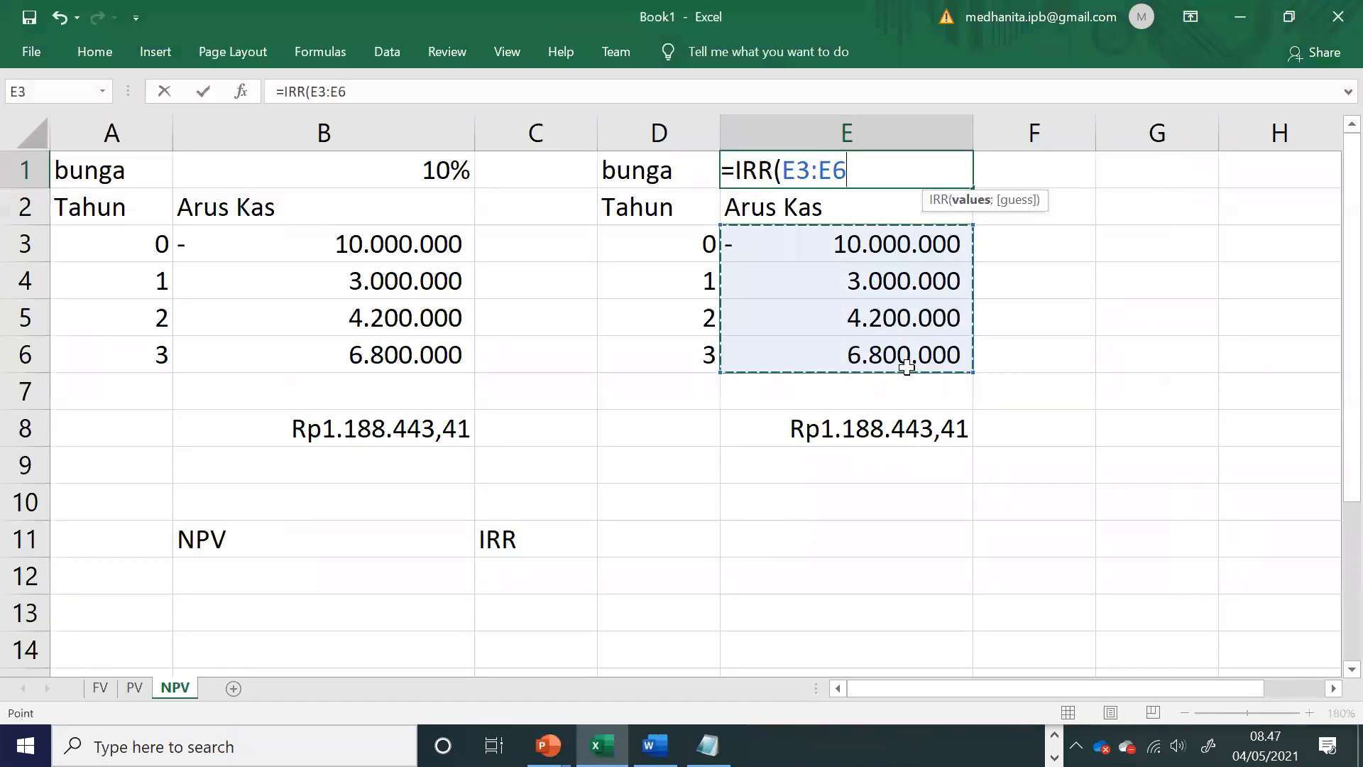
text(;)
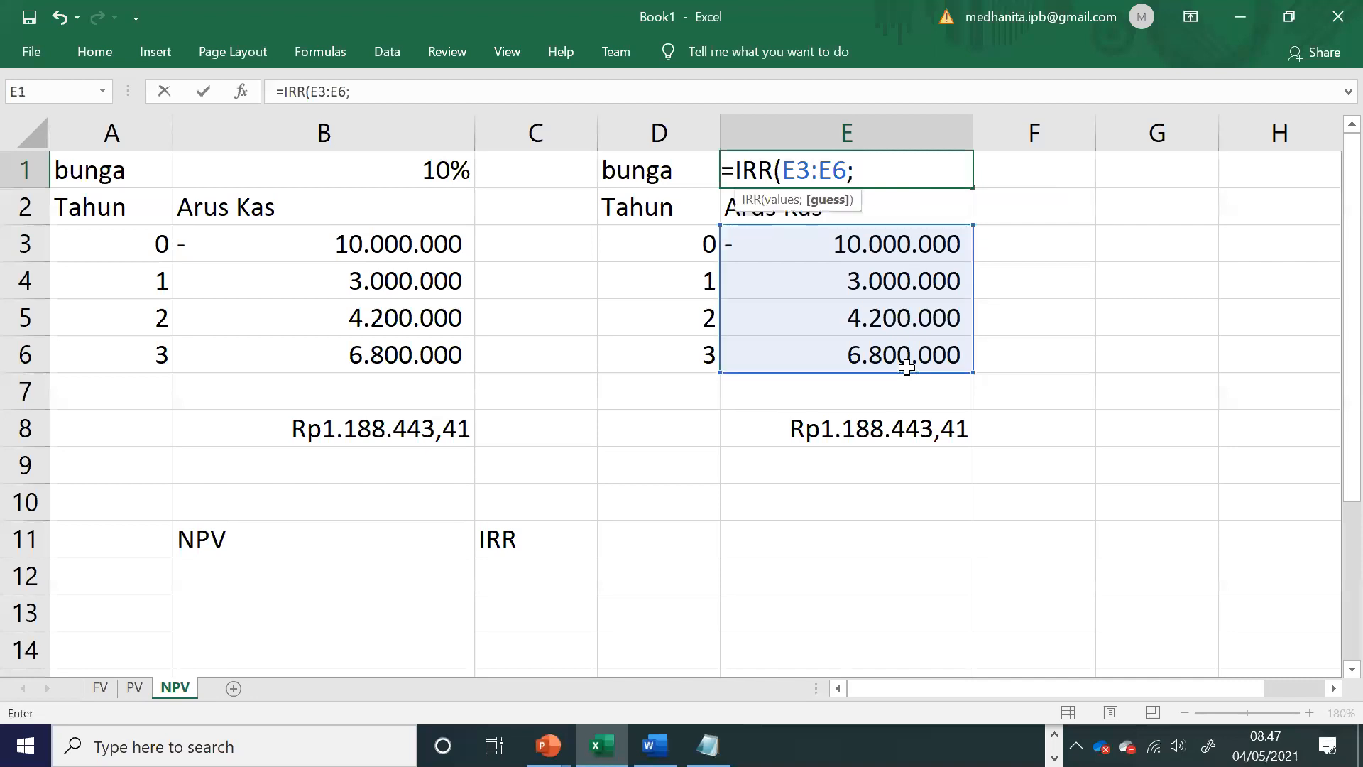
text(0,2))
key(Return)
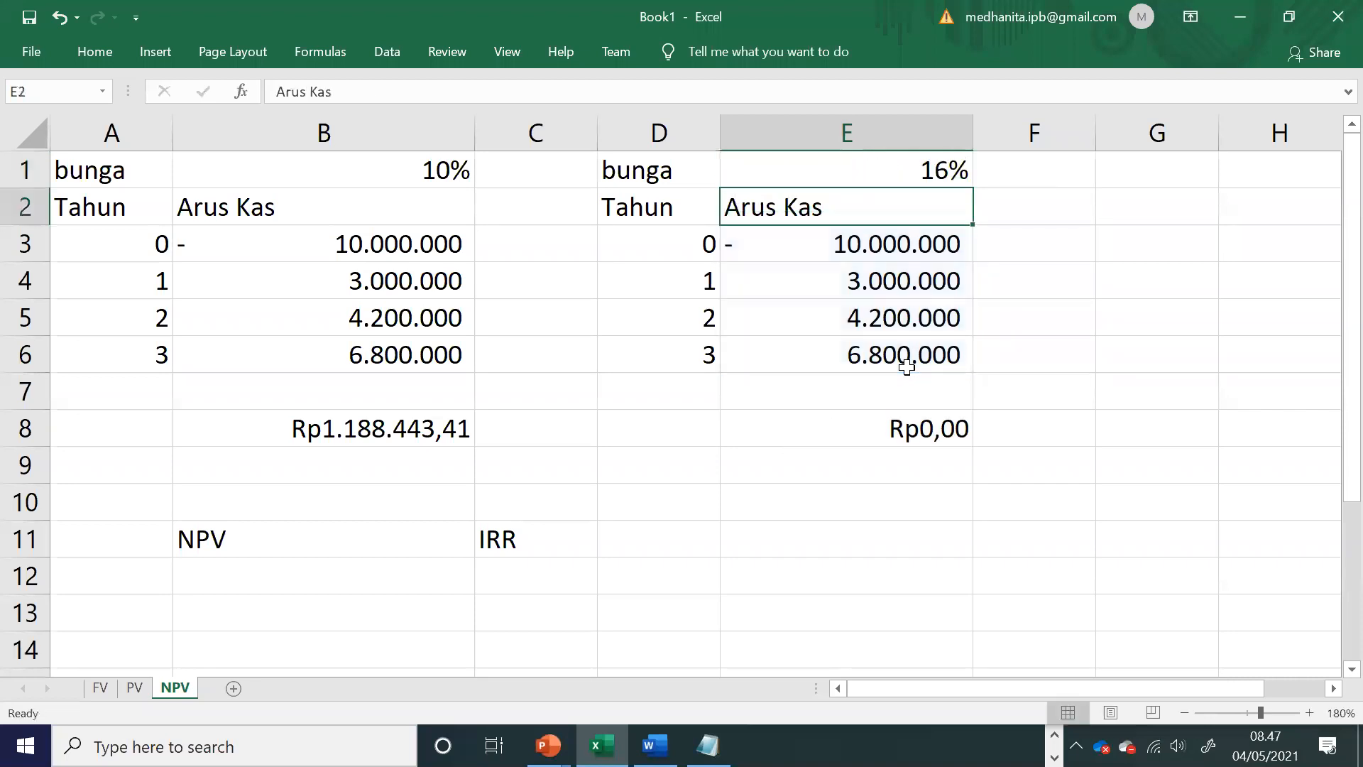
Step: Review the IRR formula in E1 and compare the NPV results in B8 and E8
double_click(871, 169)
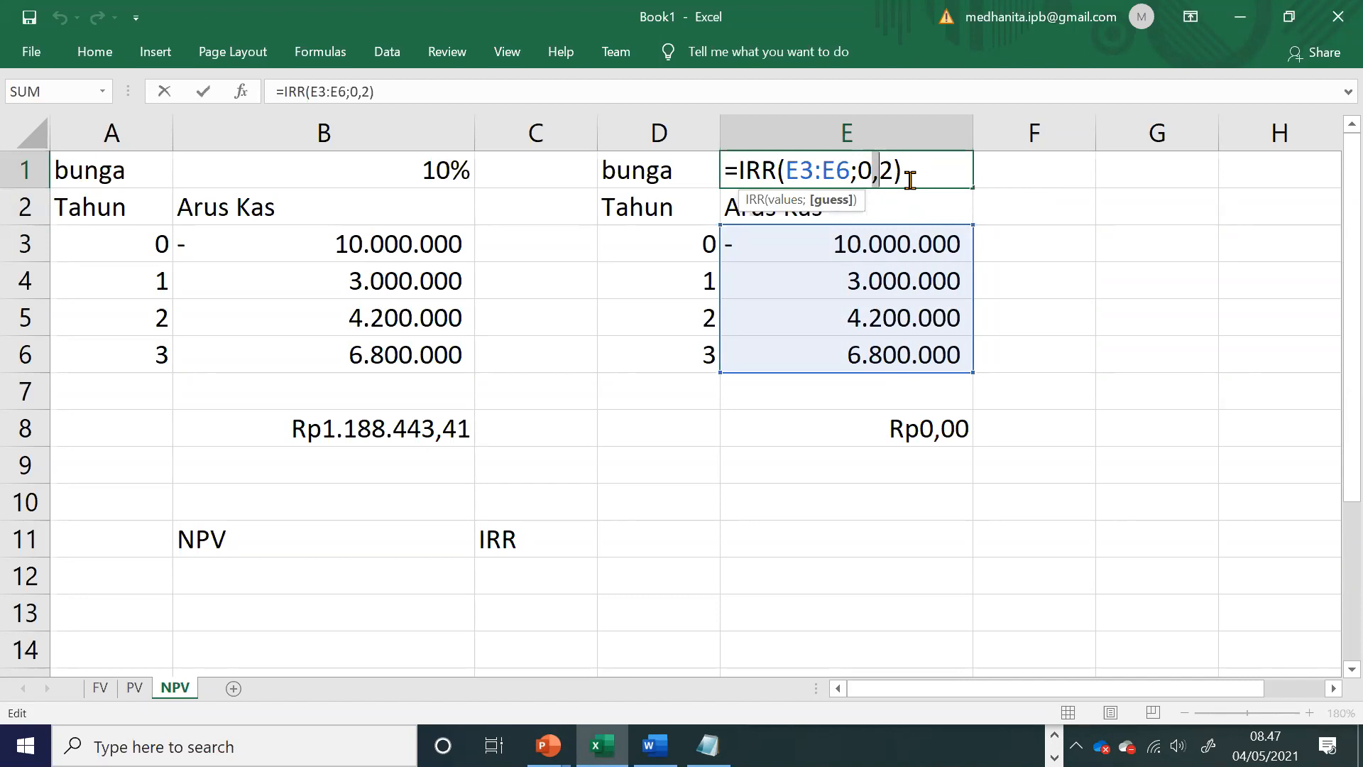
key(Return)
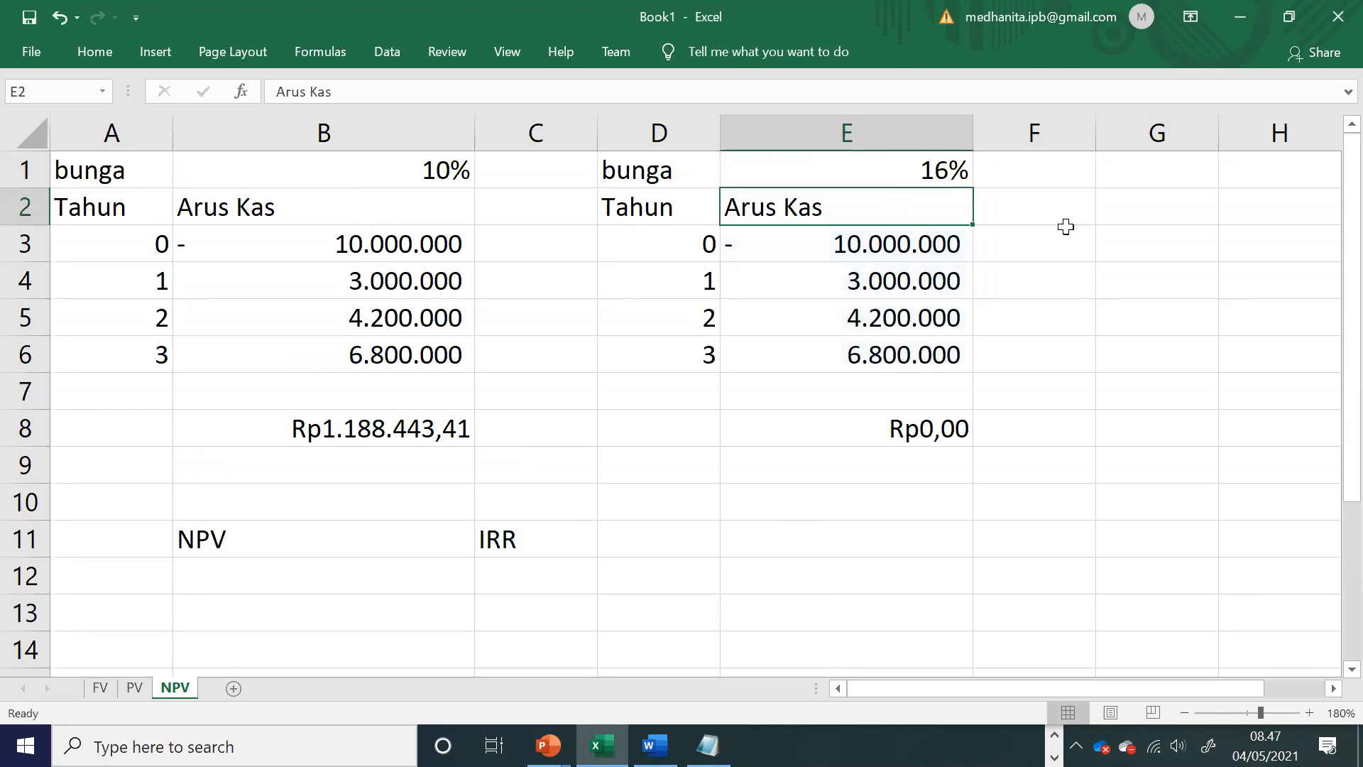
click(685, 179)
click(899, 169)
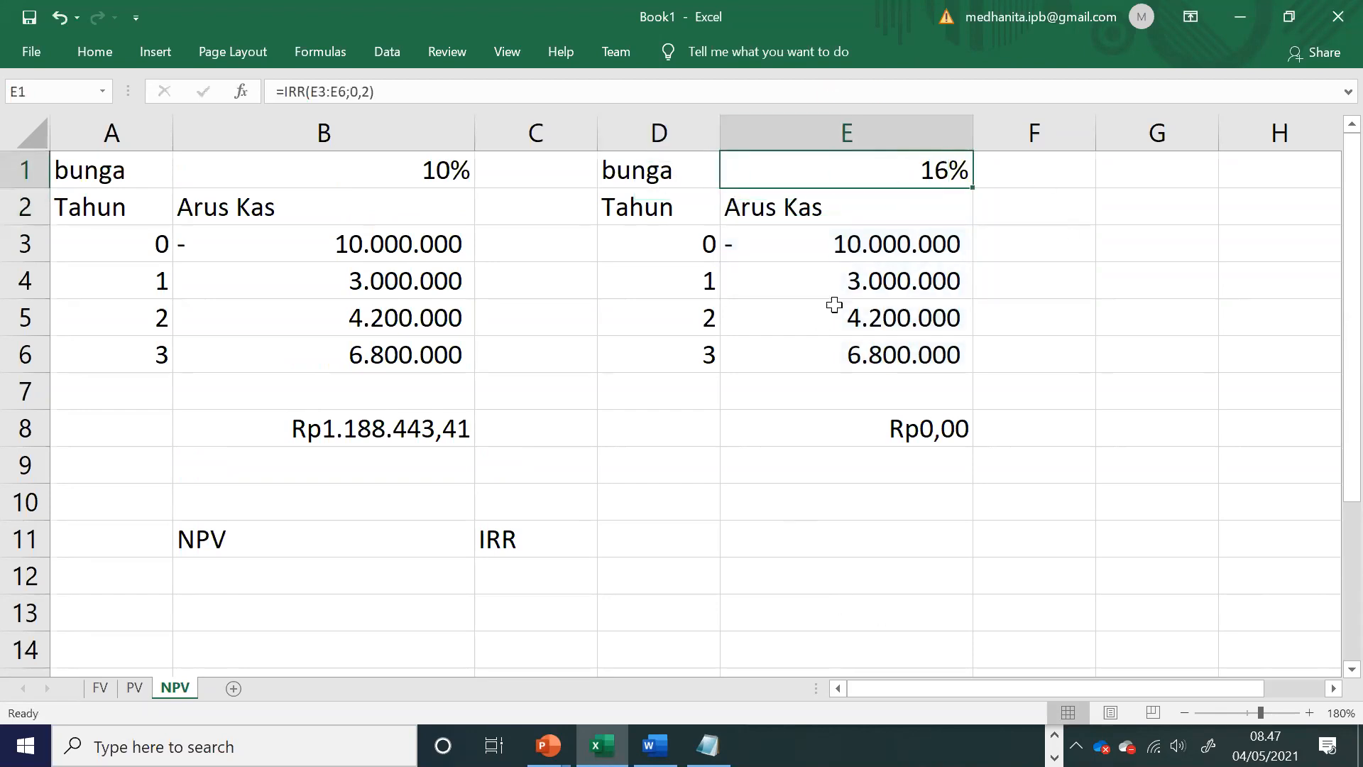
click(396, 440)
click(920, 416)
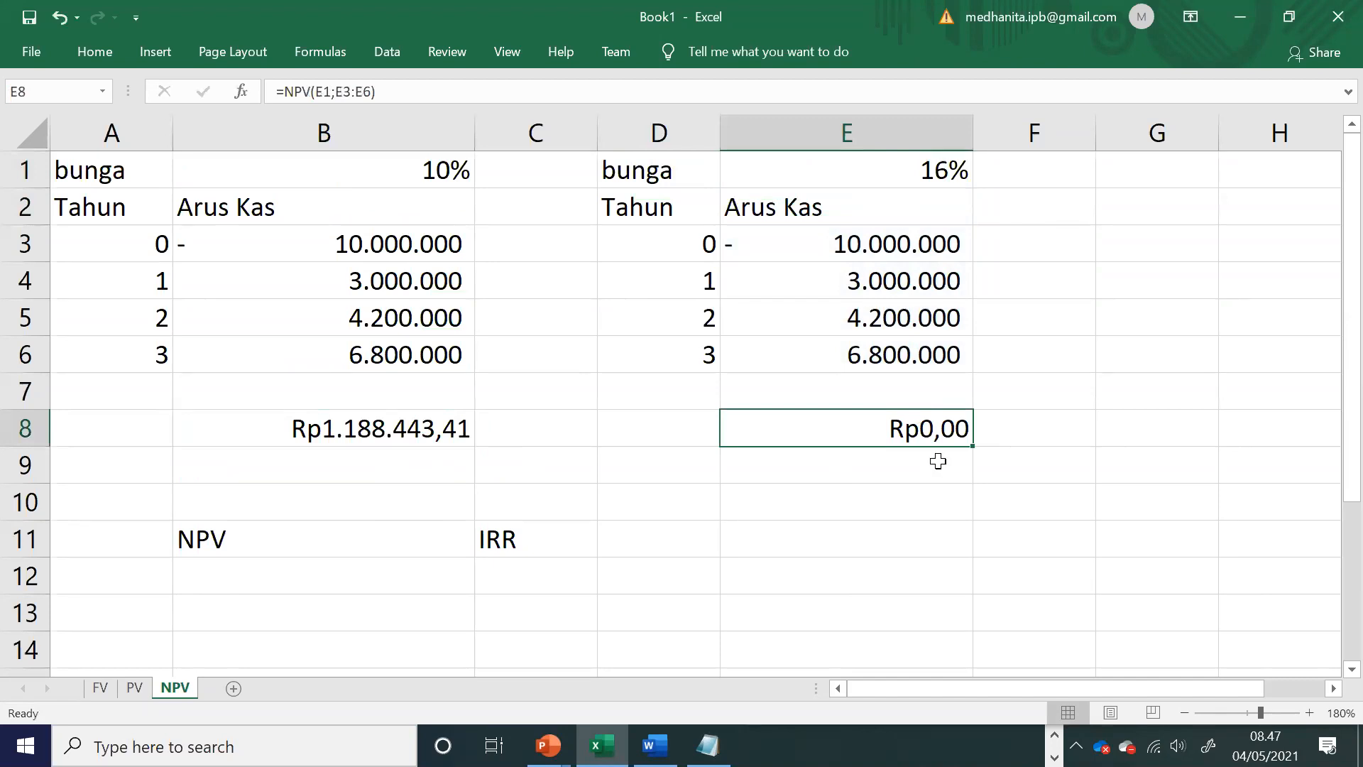
click(906, 511)
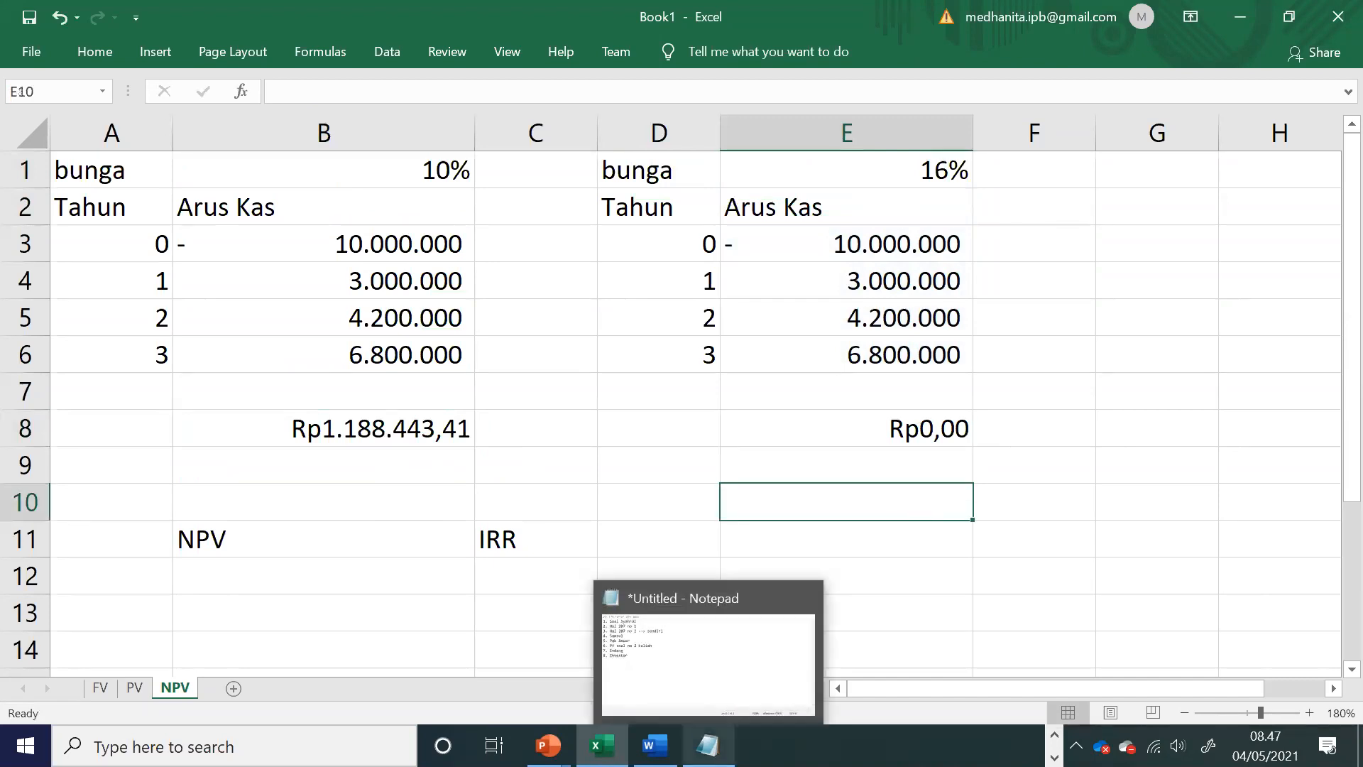
click(833, 423)
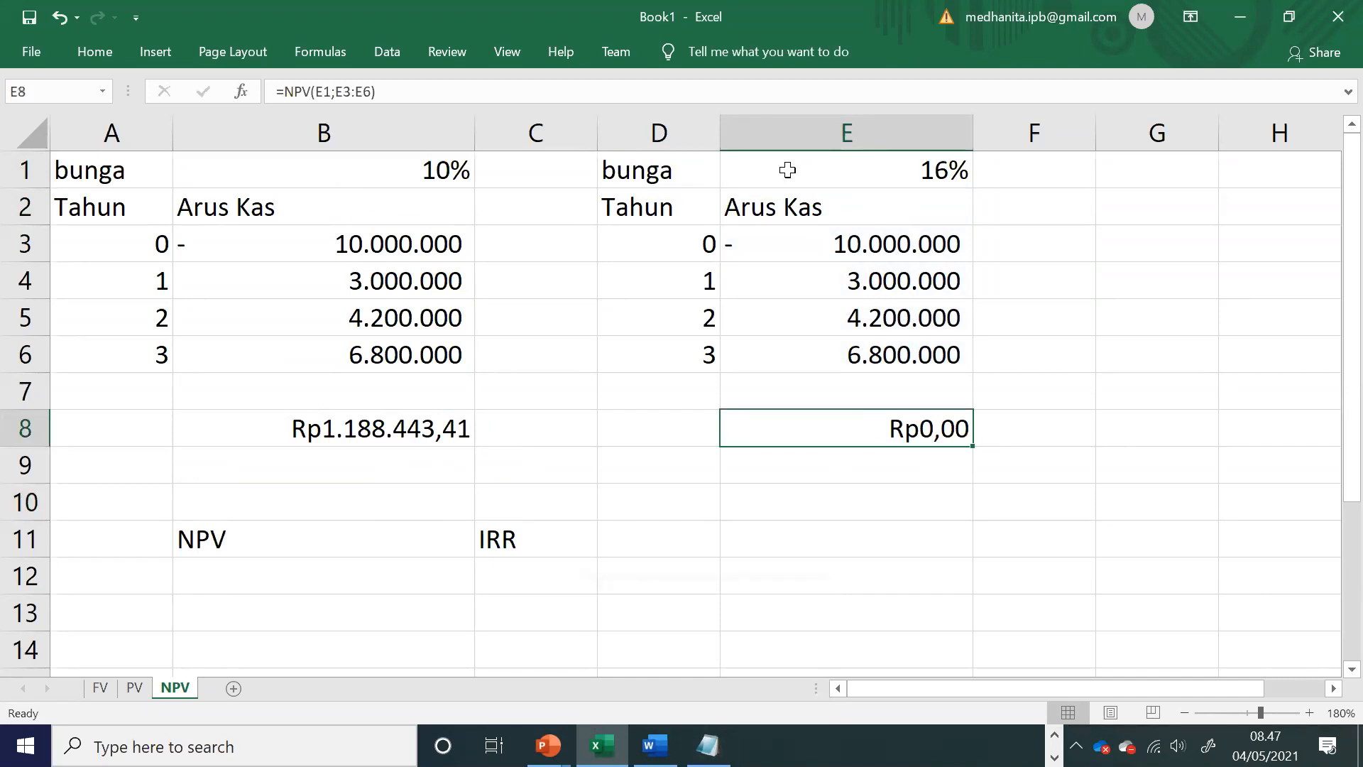
click(787, 170)
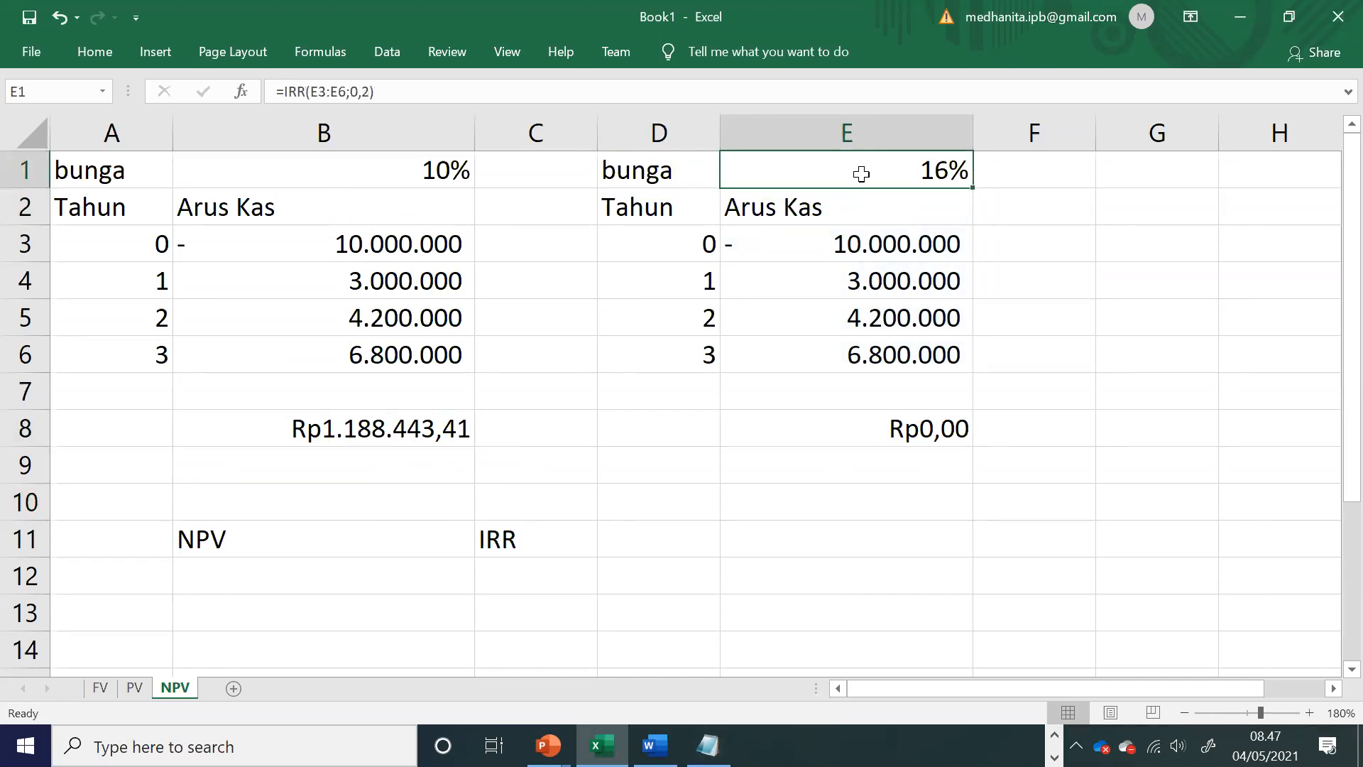
double_click(861, 173)
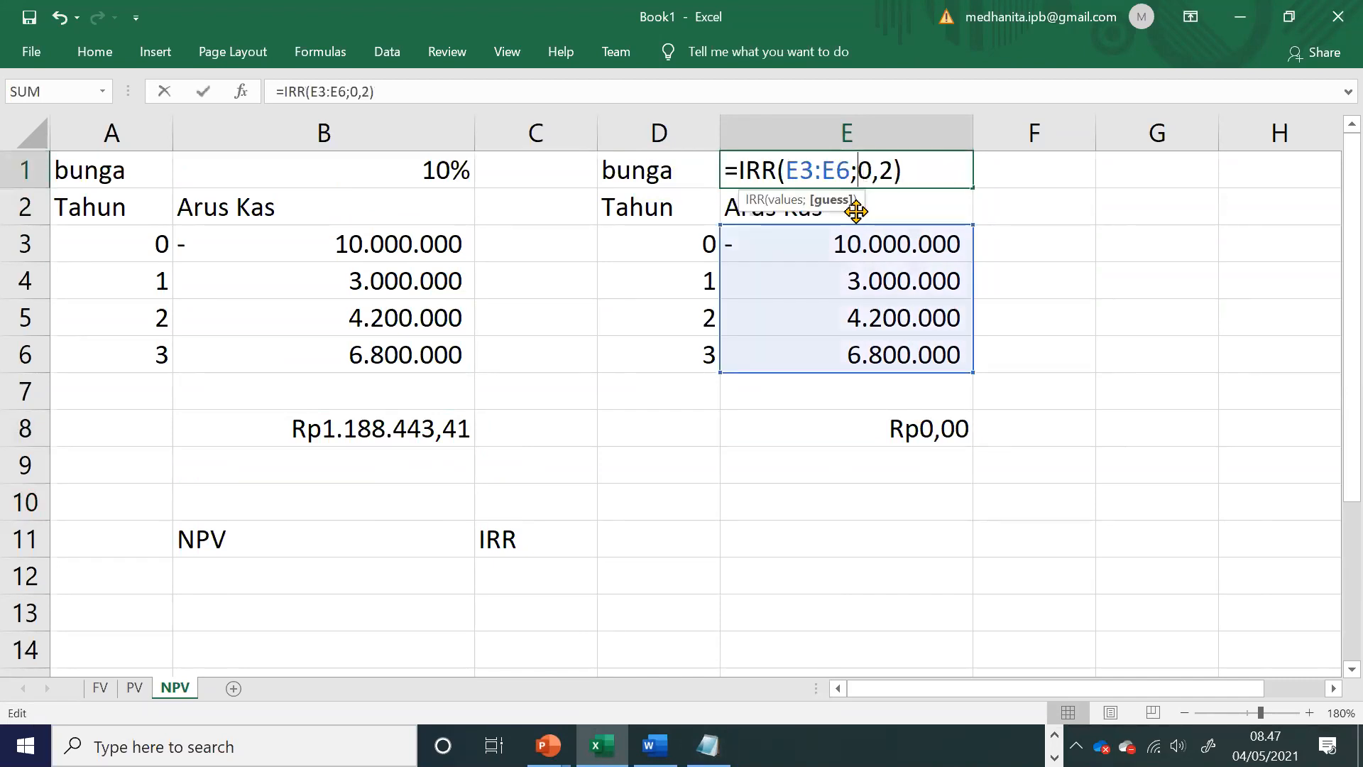
key(Return)
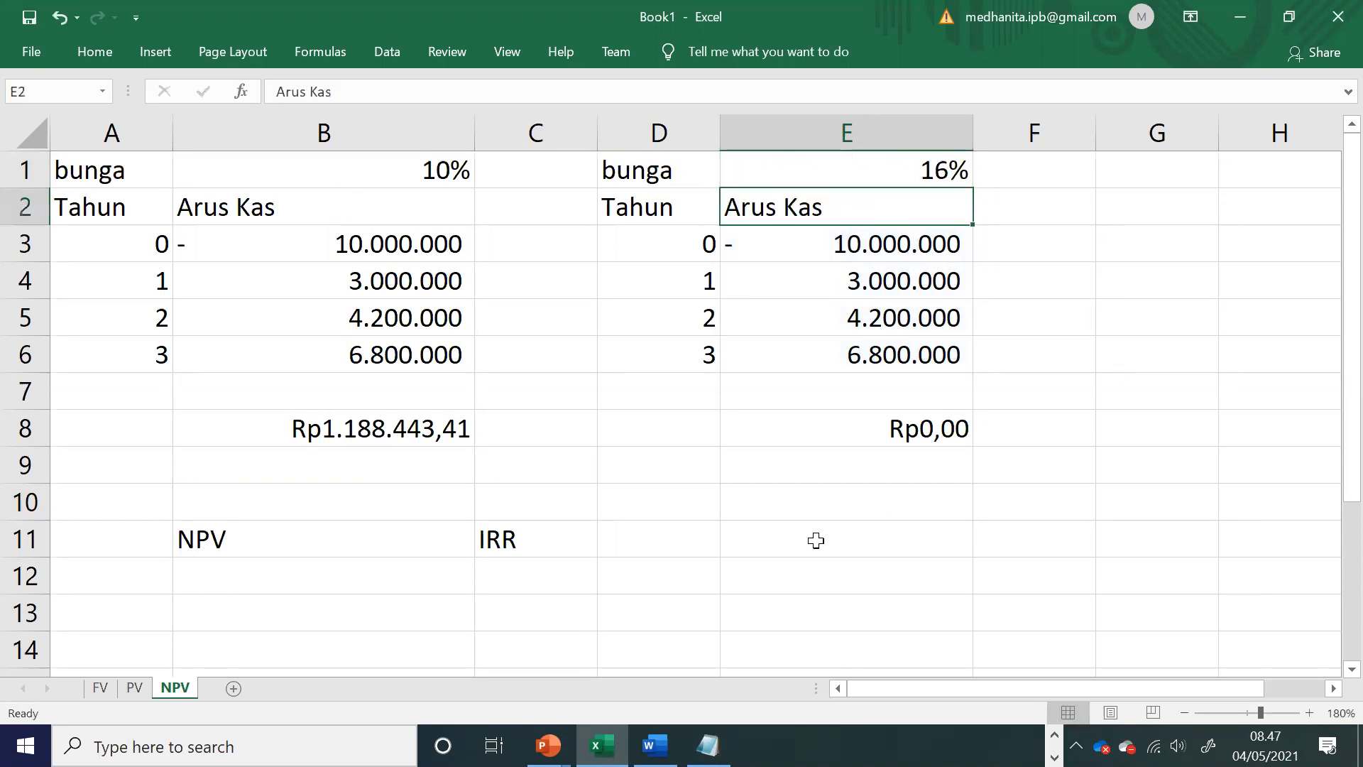
Step: Check the PMT section of the Word module and add the entries 9. IRR, 10. pmt 1 and 11. pmt to the Notepad list
key(alt+Tab)
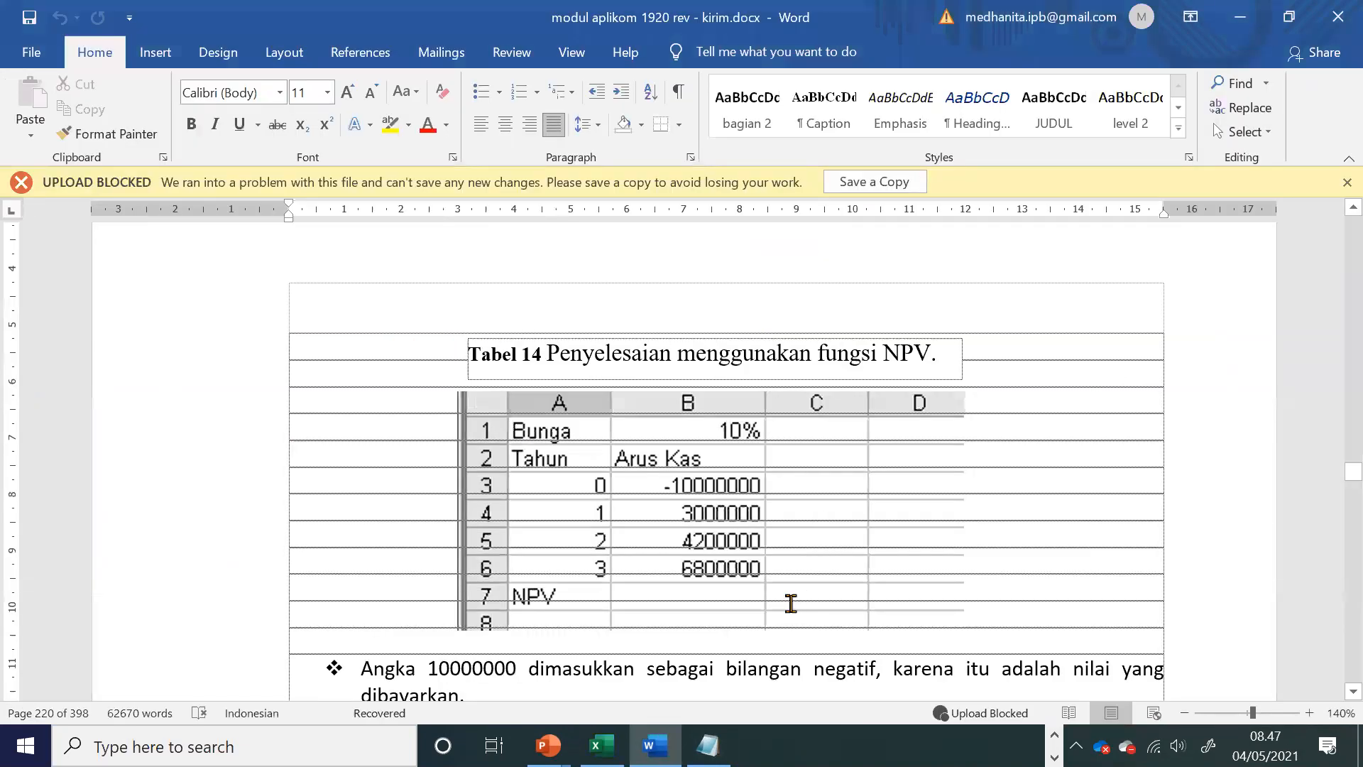
scroll(791, 603, down, 10)
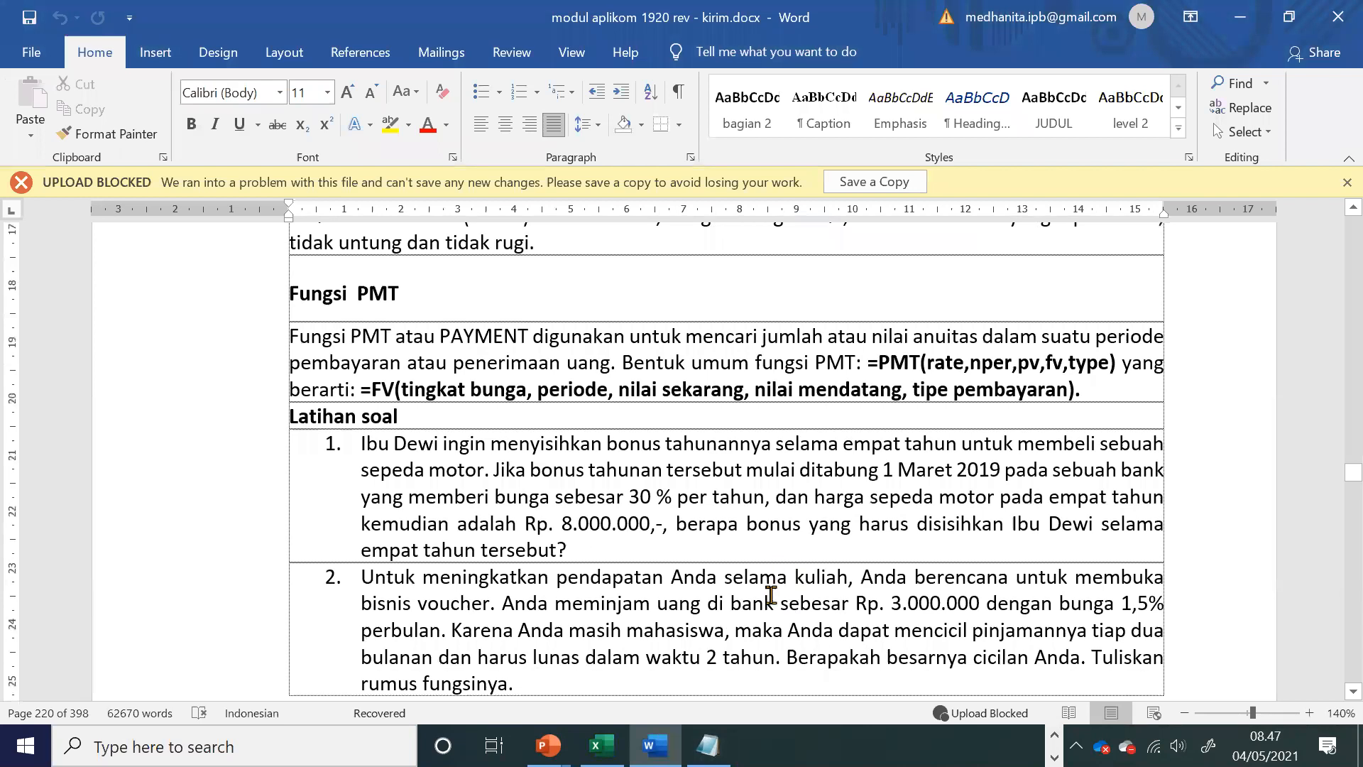
click(1054, 735)
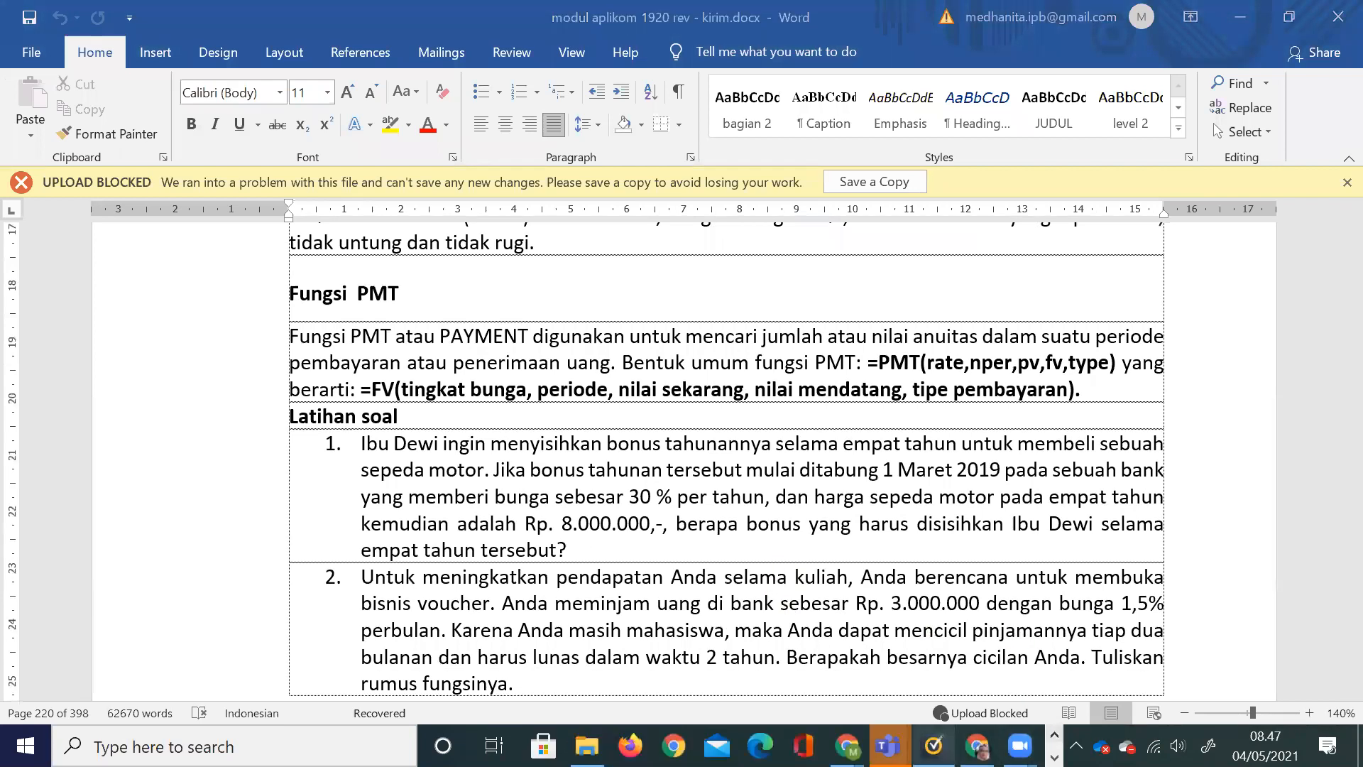
scroll(934, 608, up, 3)
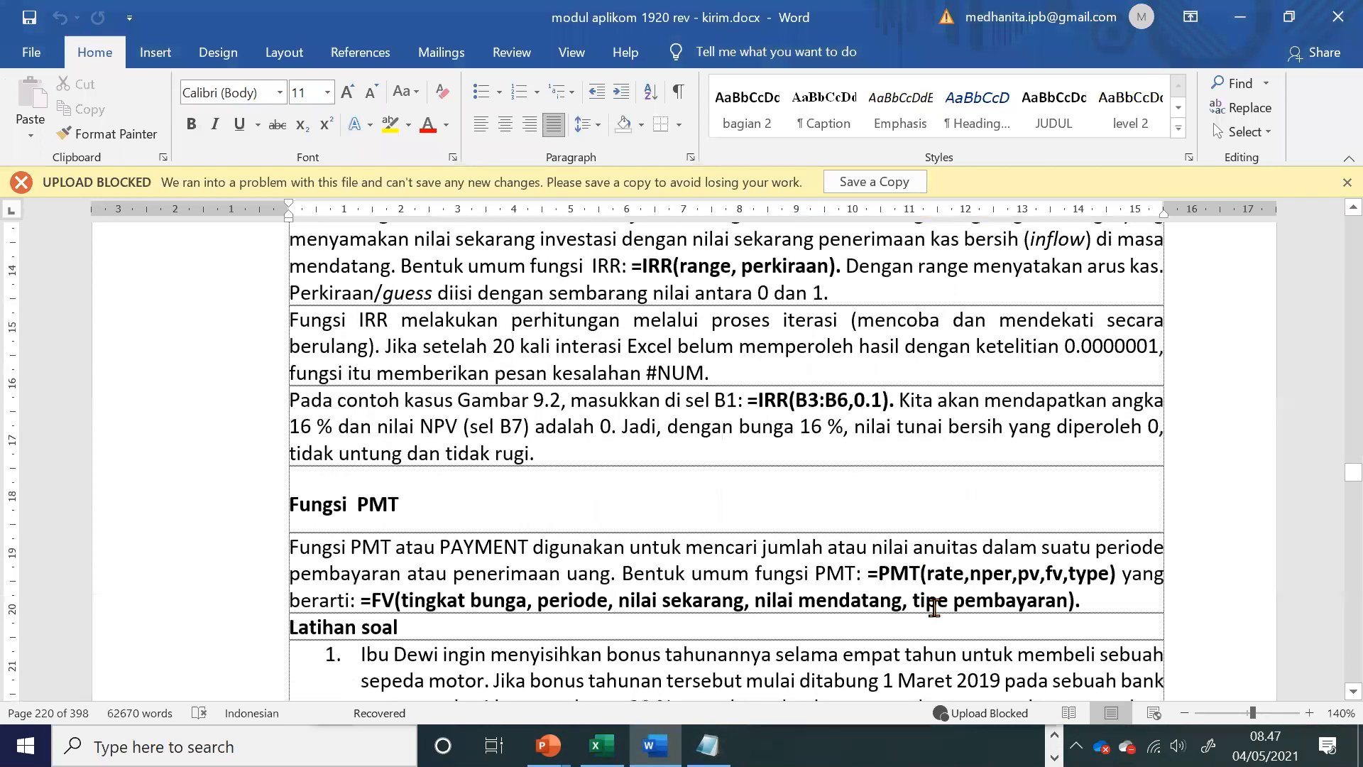
click(708, 745)
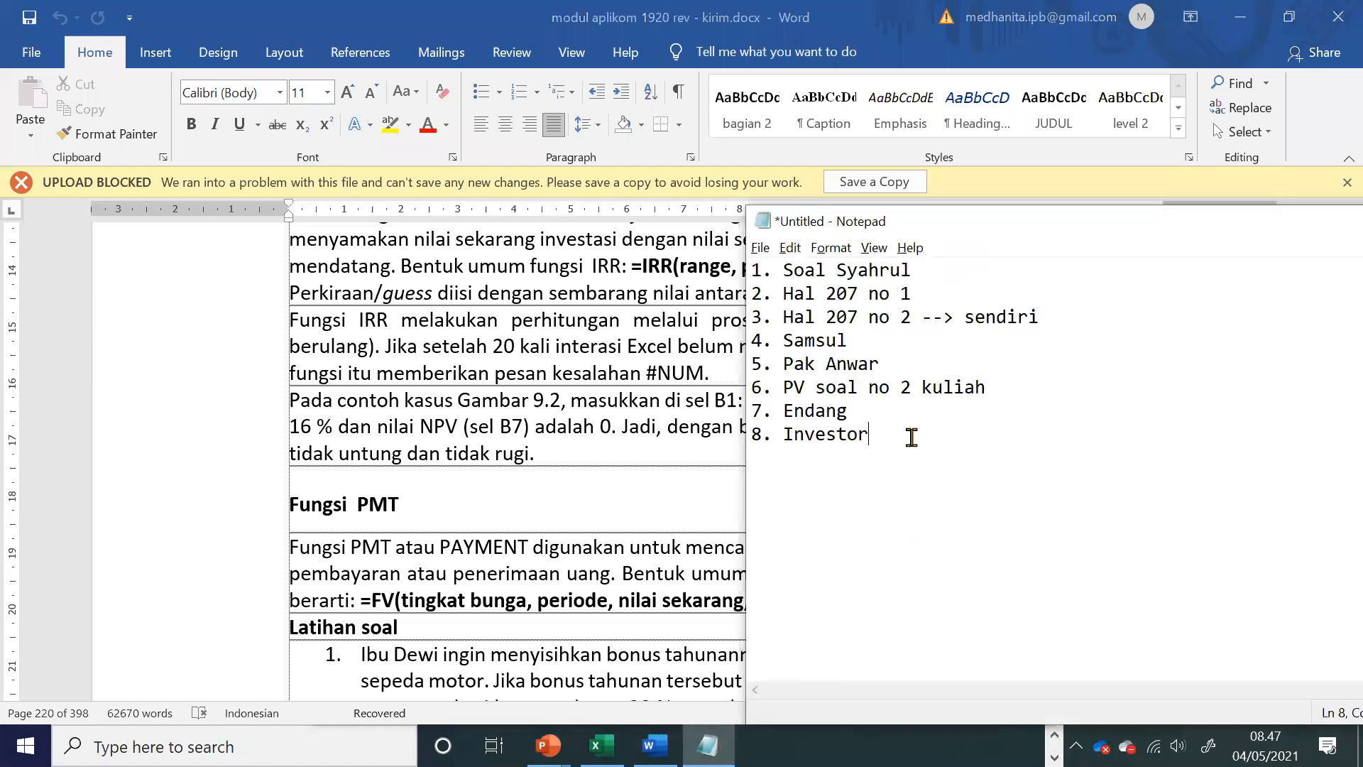
key(Return)
text(9. IRR)
key(Return)
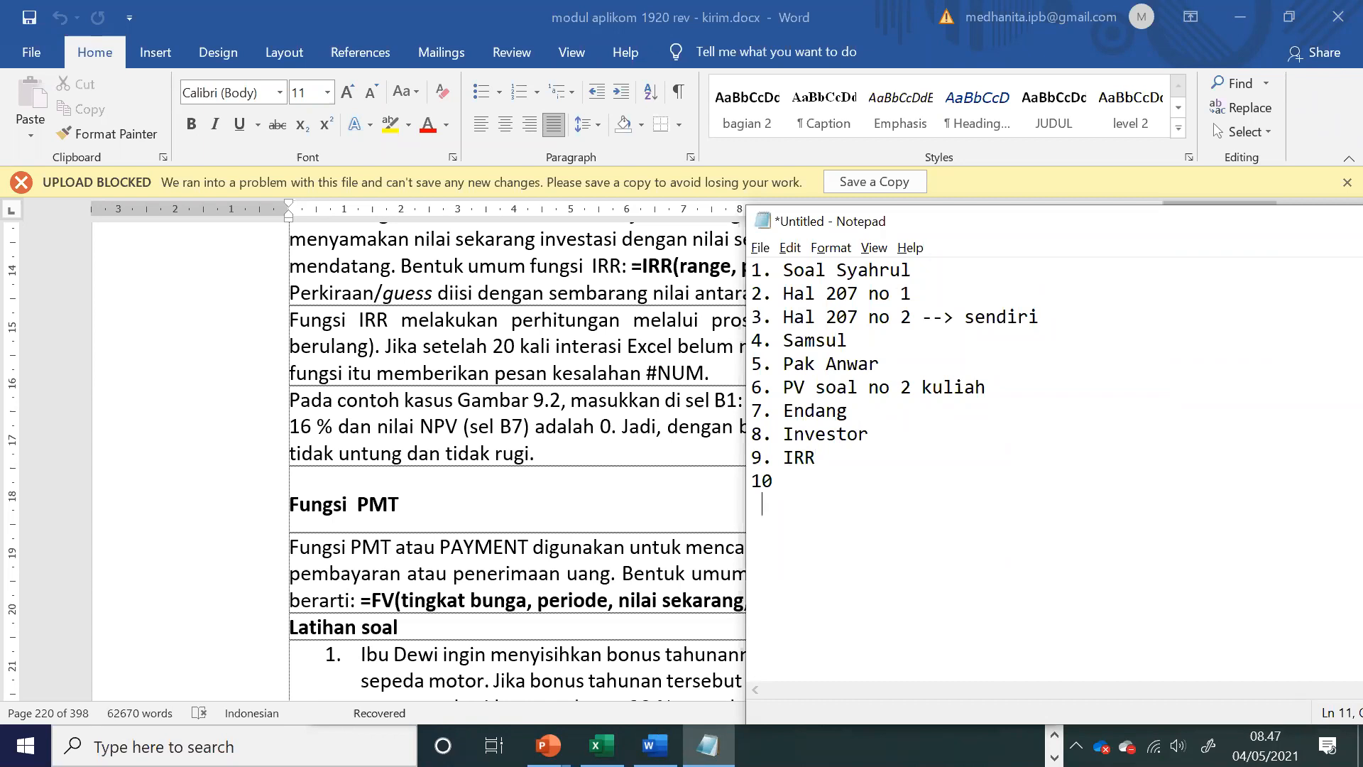
text(10. pmt 1)
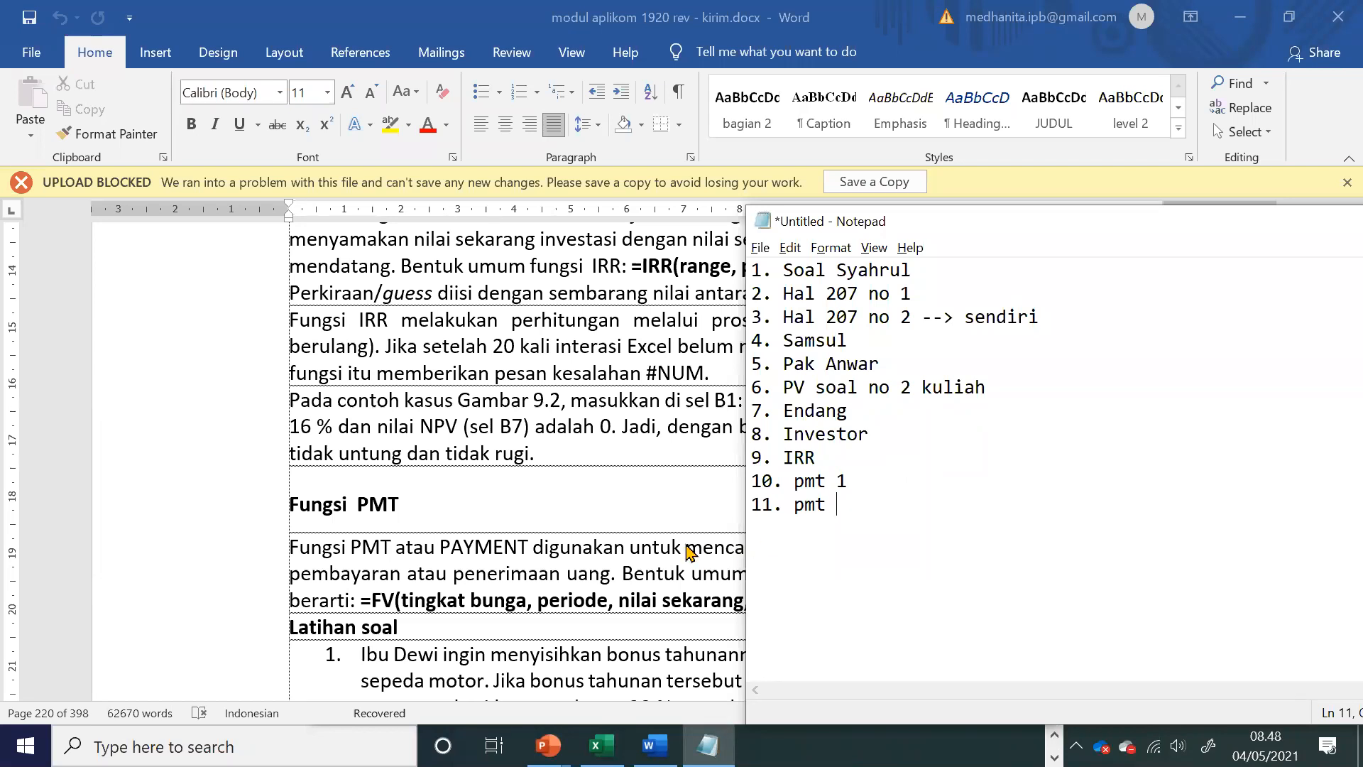
Step: Read PMT exercise 1 in the Word module, examining its period, deposit date, annual interest rate and target price
key(alt+Tab)
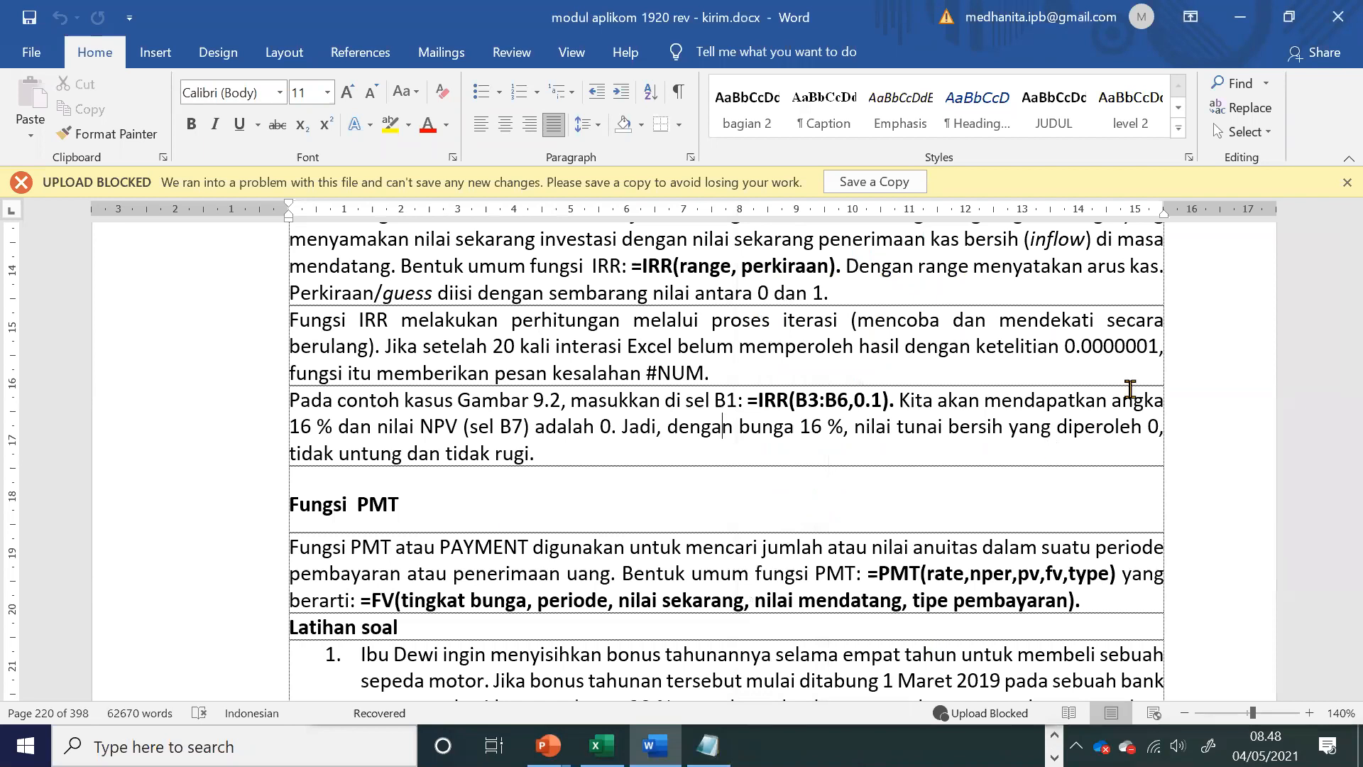
click(622, 622)
scroll(622, 622, down, 3)
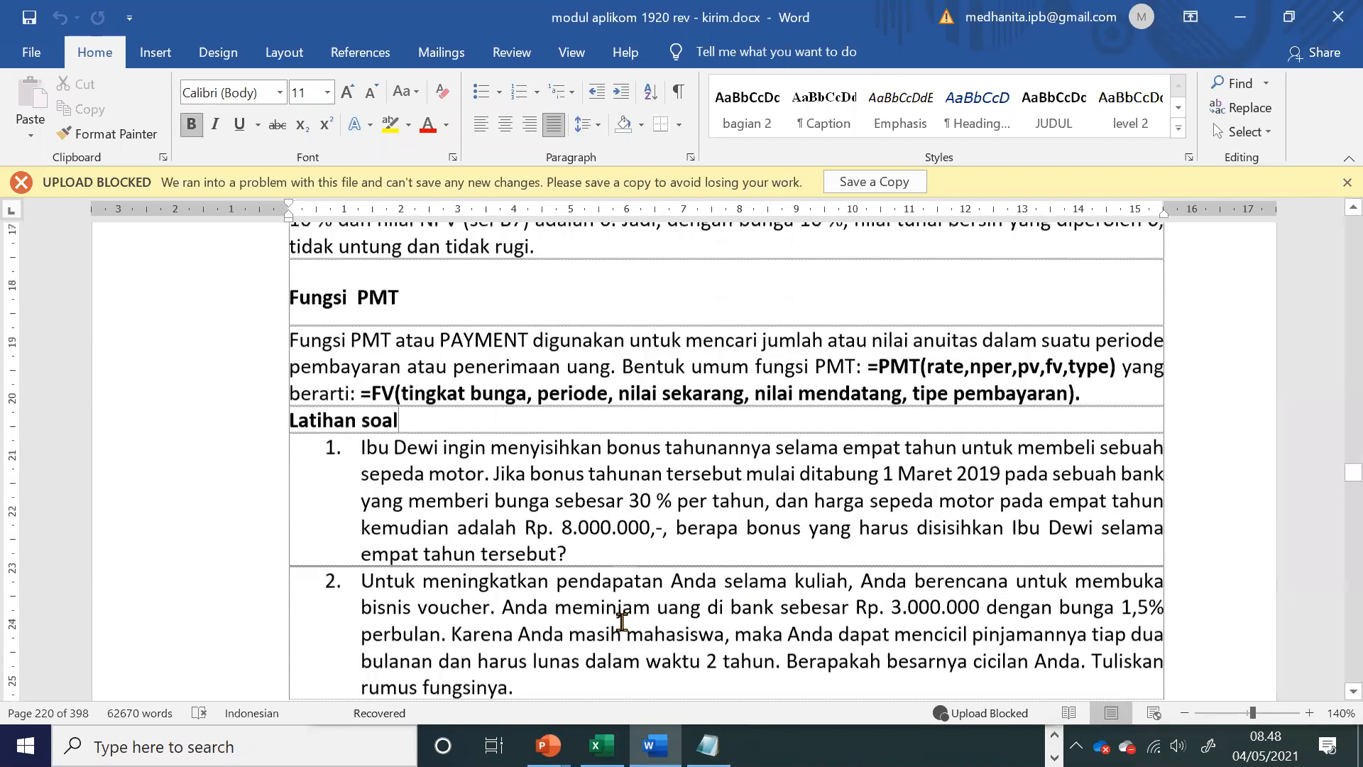
scroll(622, 622, down, 1)
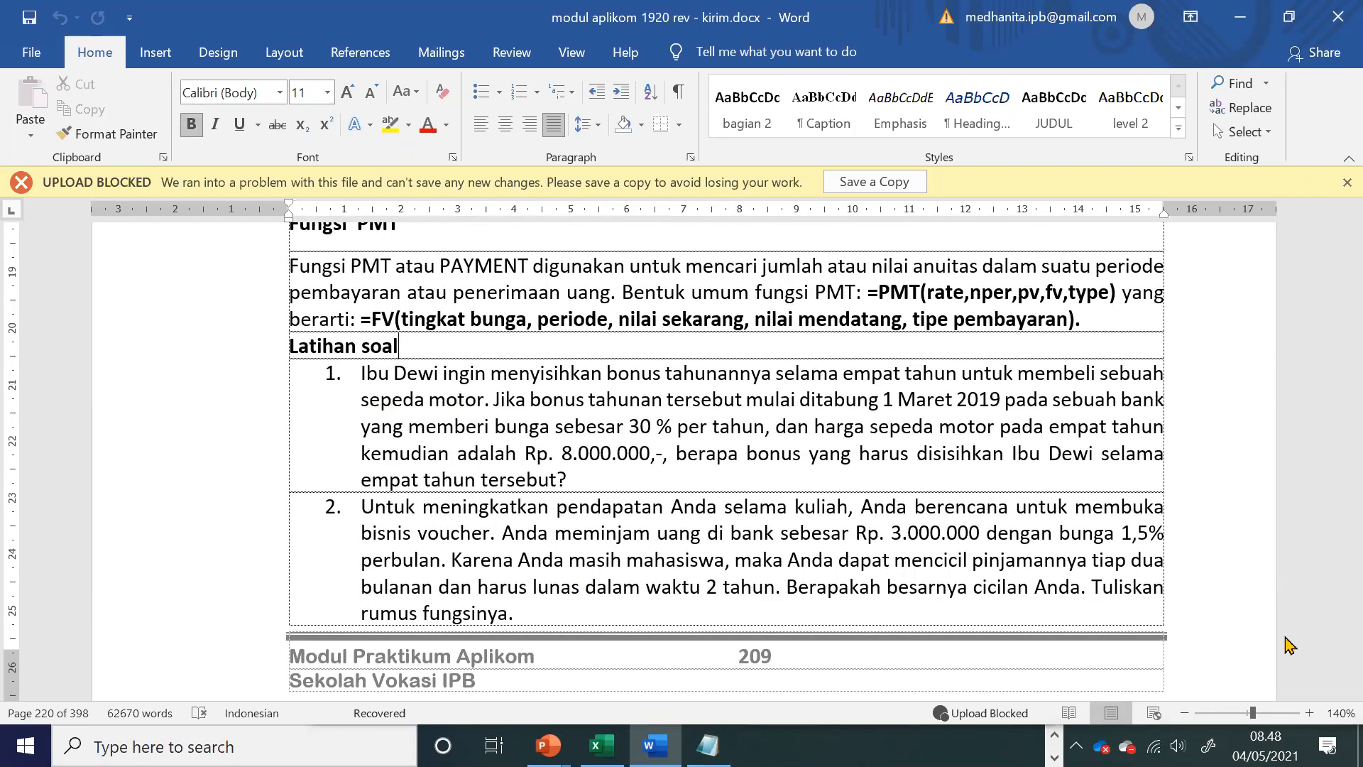
drag(836, 383, 1009, 387)
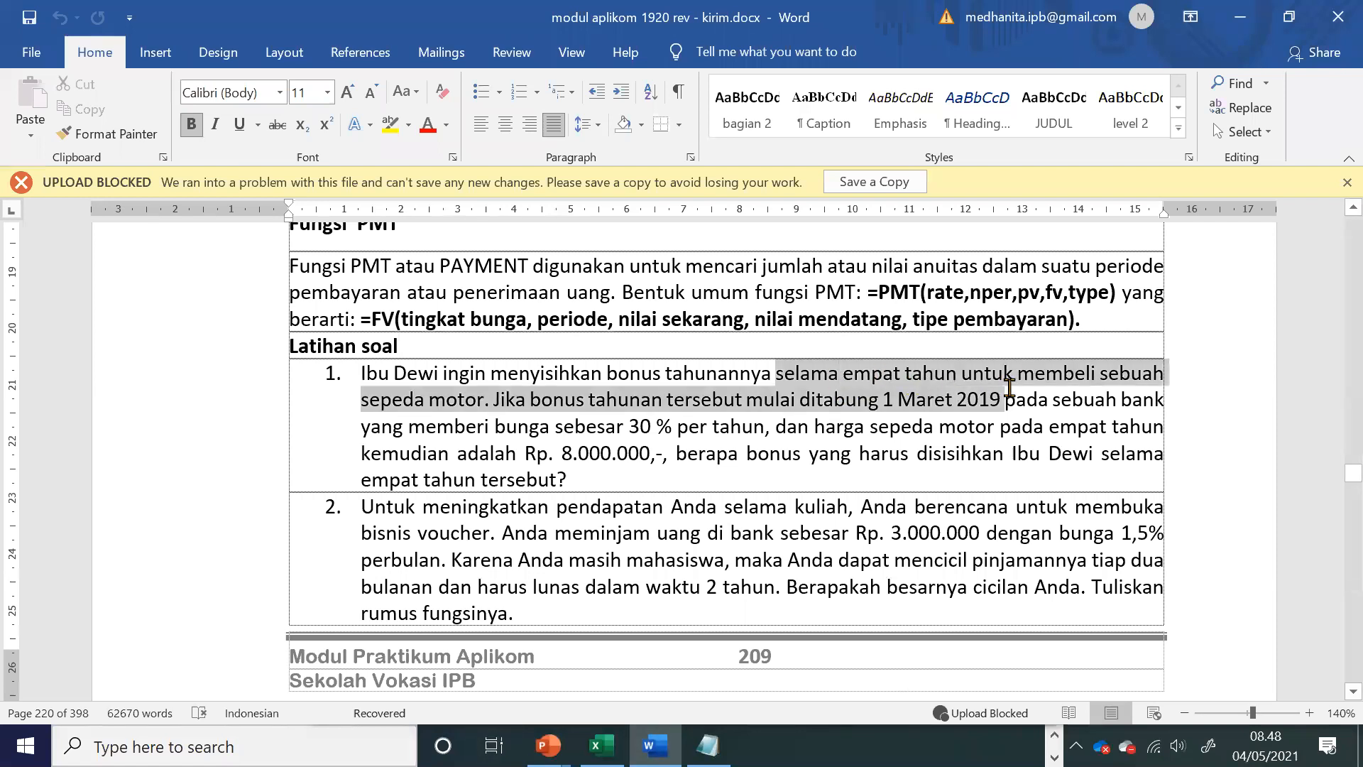
click(554, 453)
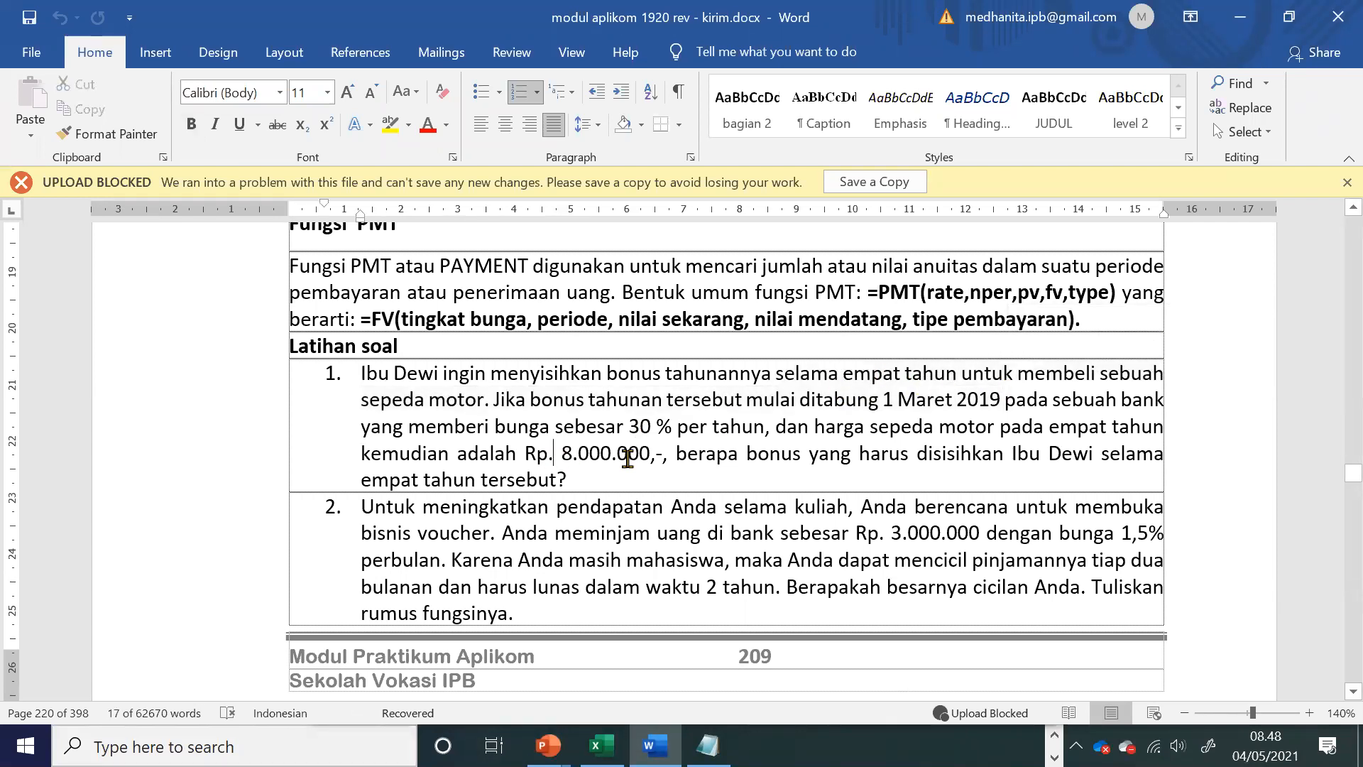
drag(816, 399, 951, 399)
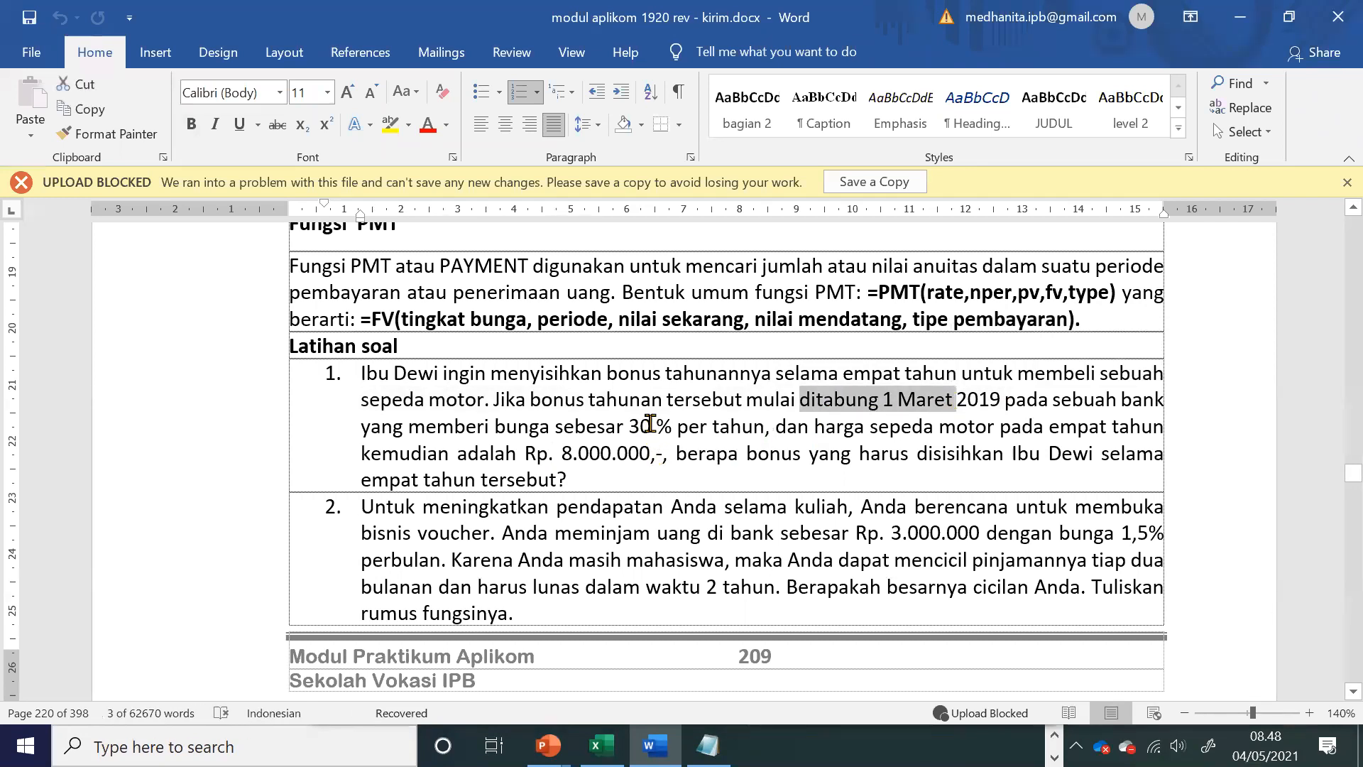
drag(650, 421, 710, 429)
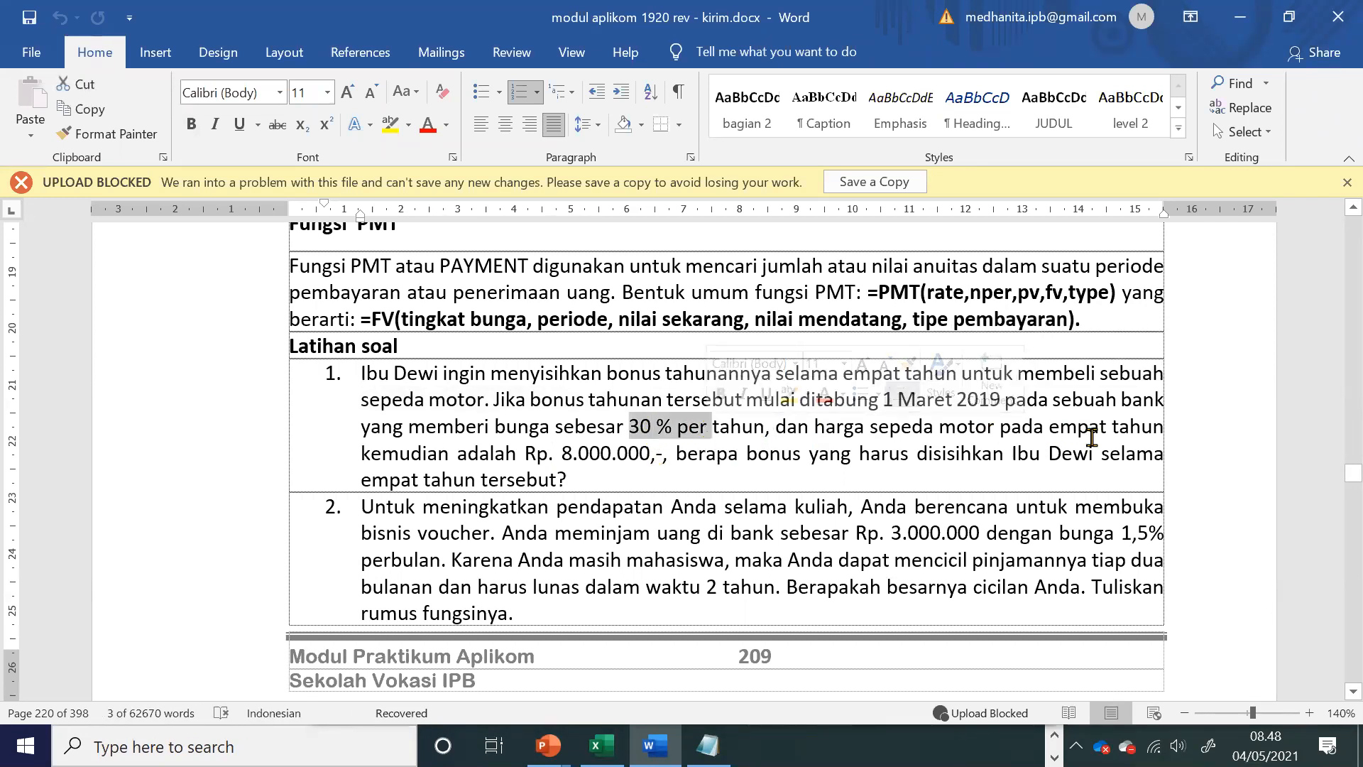
click(1090, 428)
drag(562, 453, 645, 462)
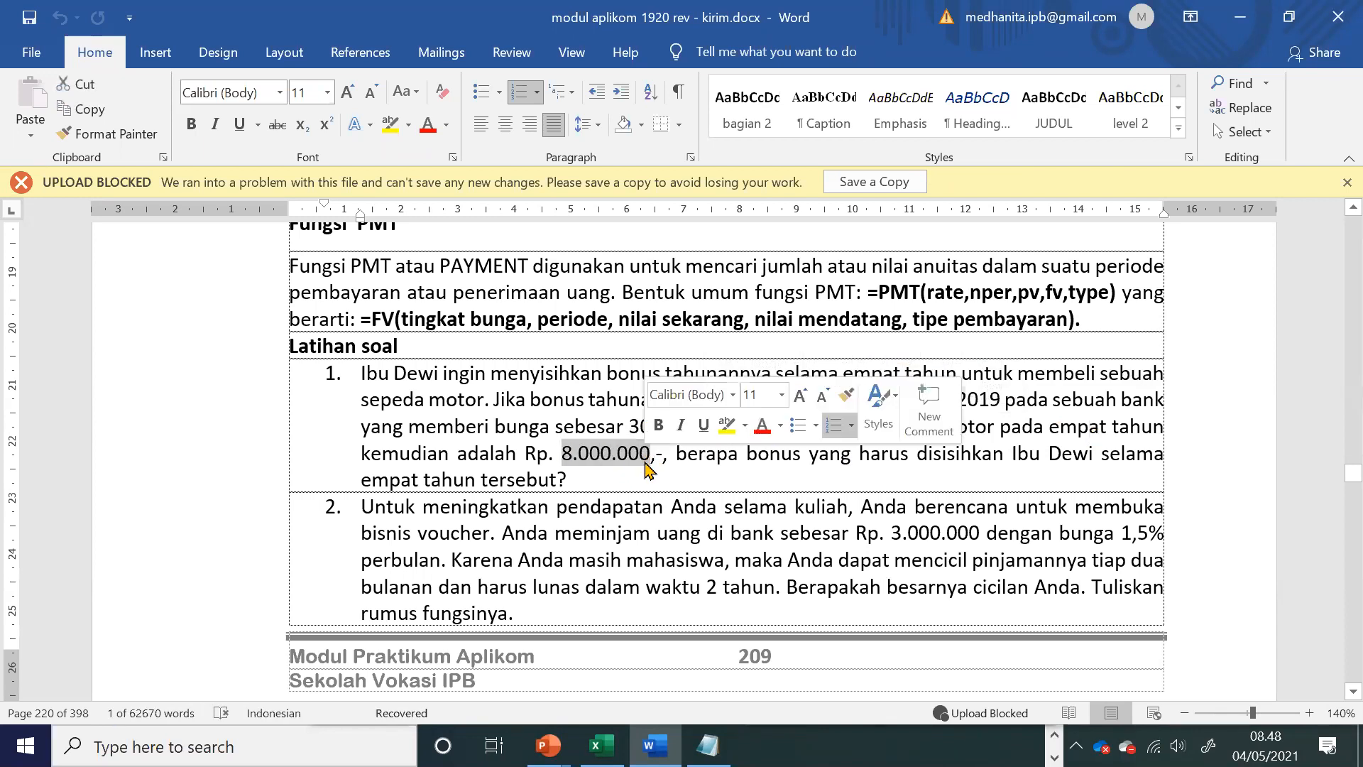
click(873, 487)
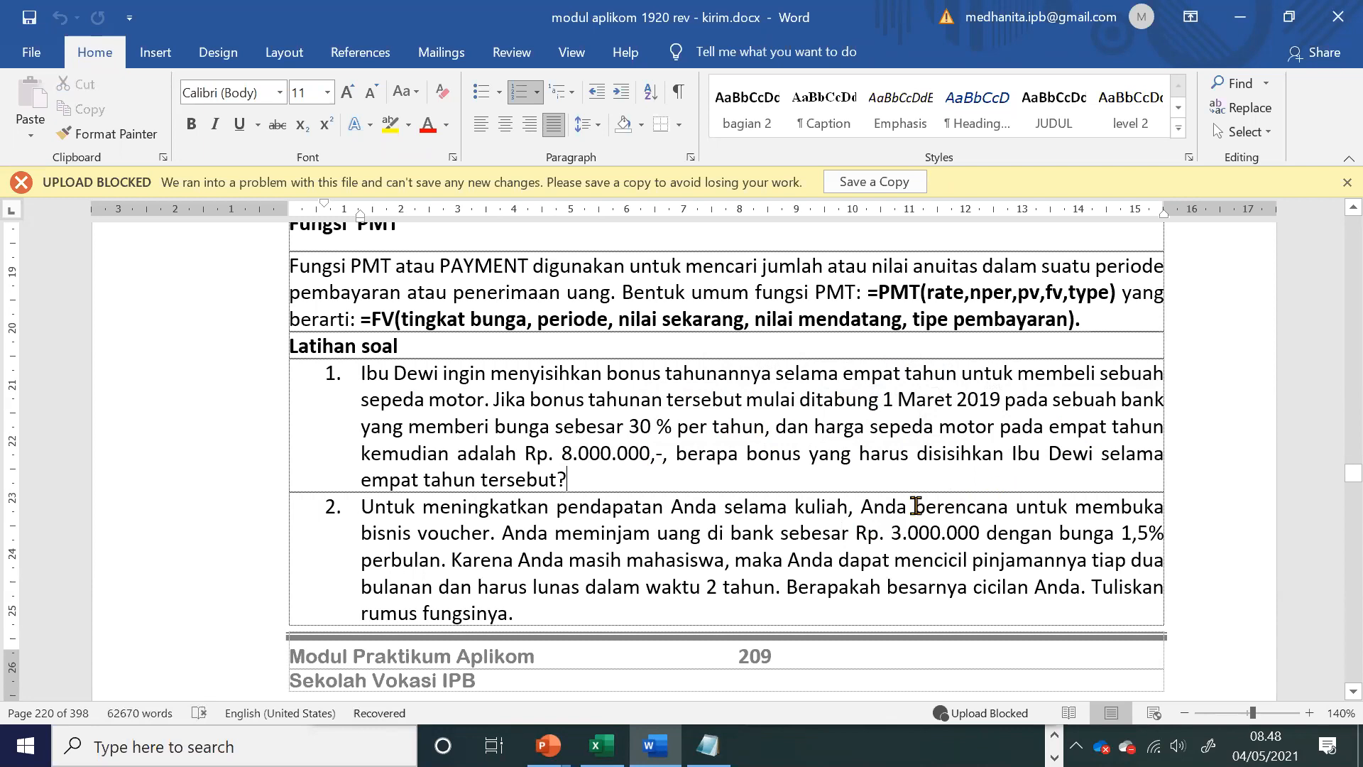
Step: Return to the Excel workbook, insert a new worksheet before NPV and name it PMT
click(602, 746)
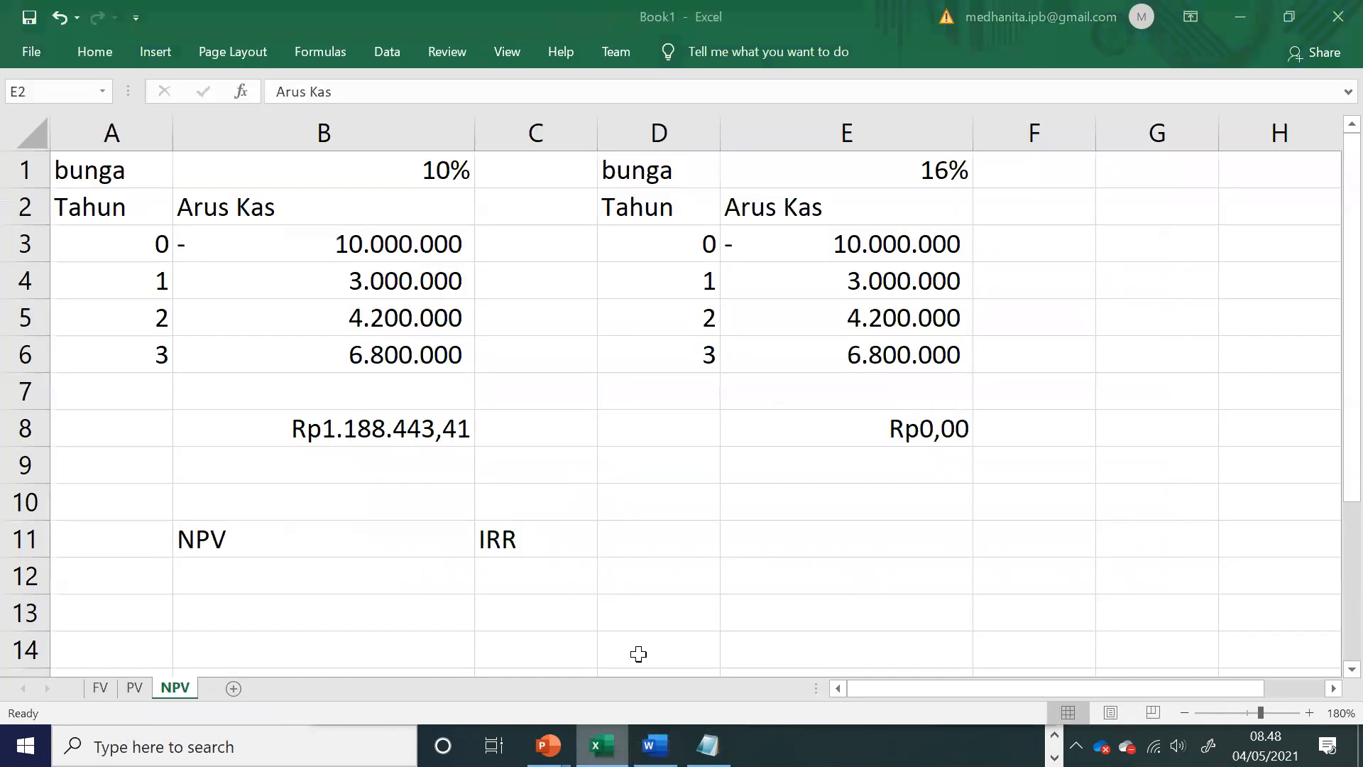
right_click(171, 699)
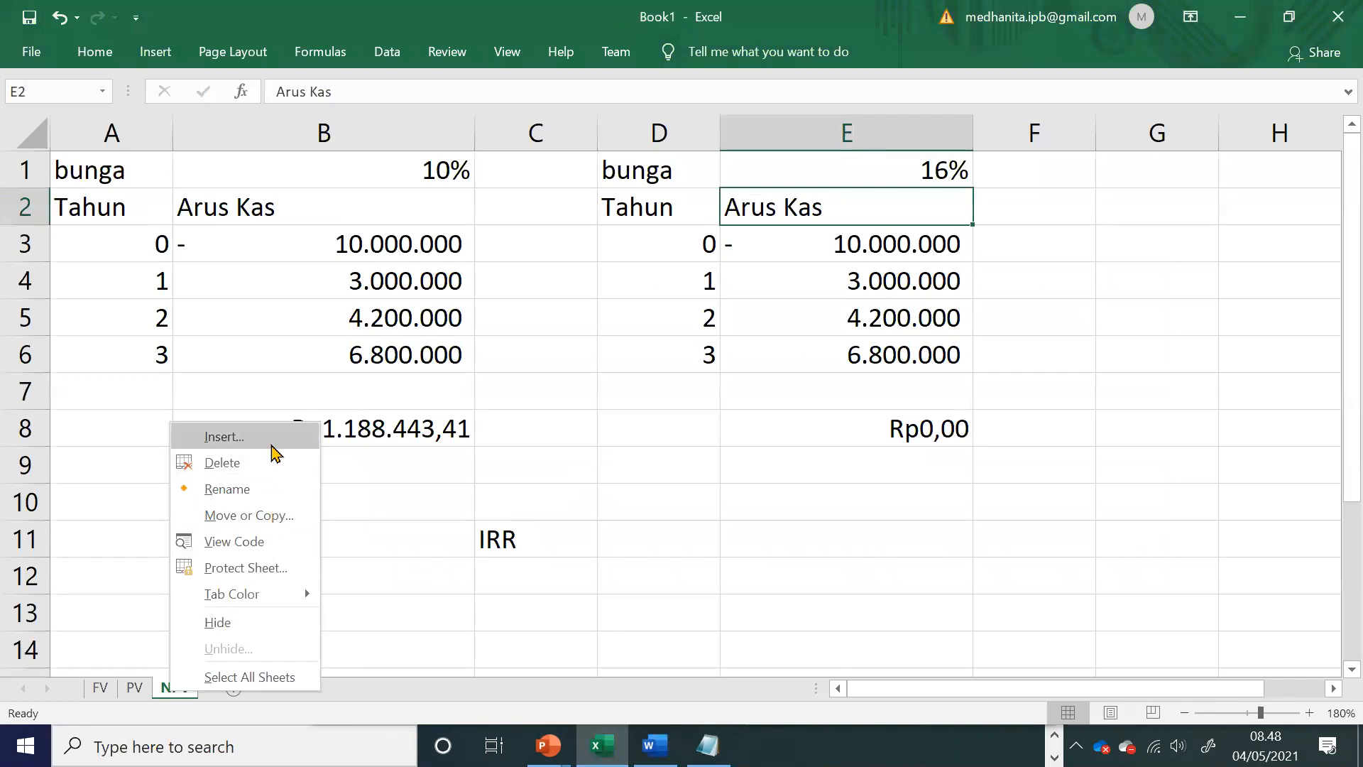
key(Return)
click(470, 604)
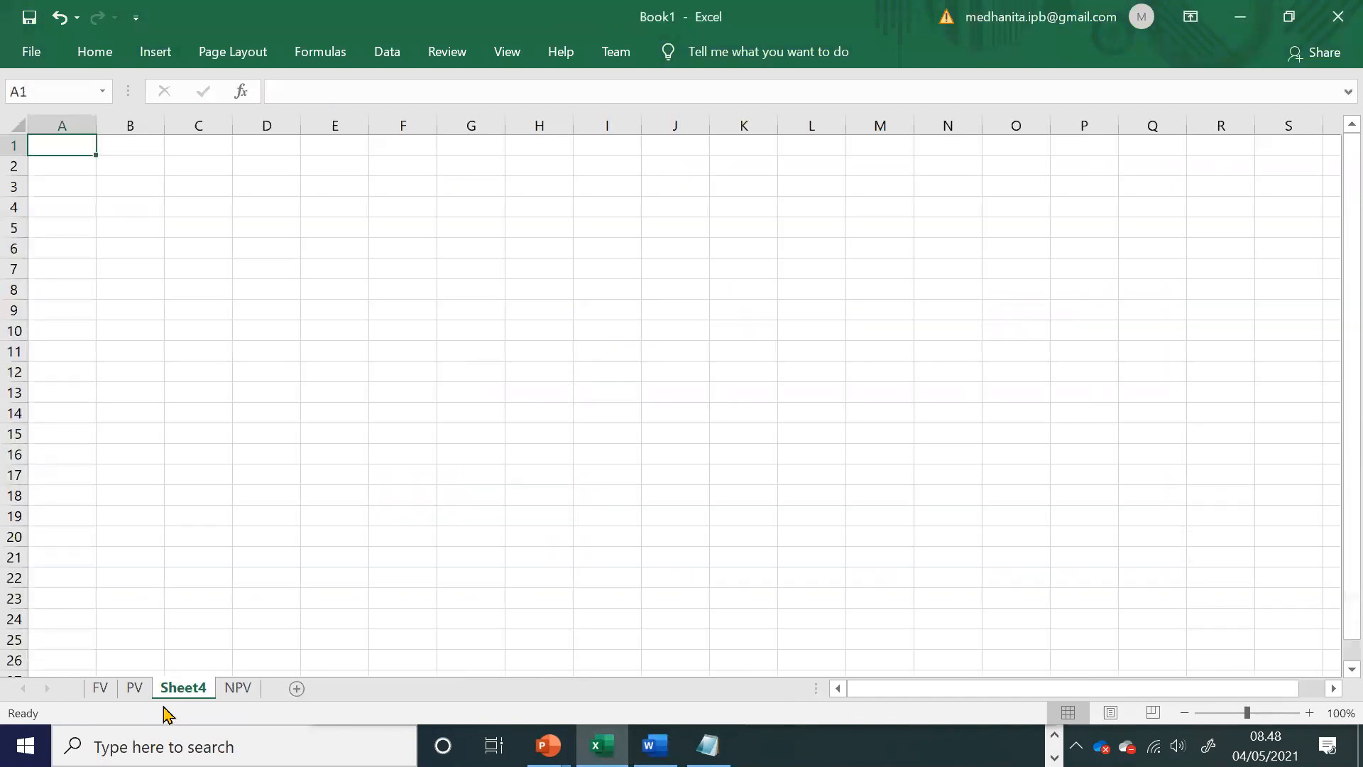
double_click(191, 688)
text(PMT)
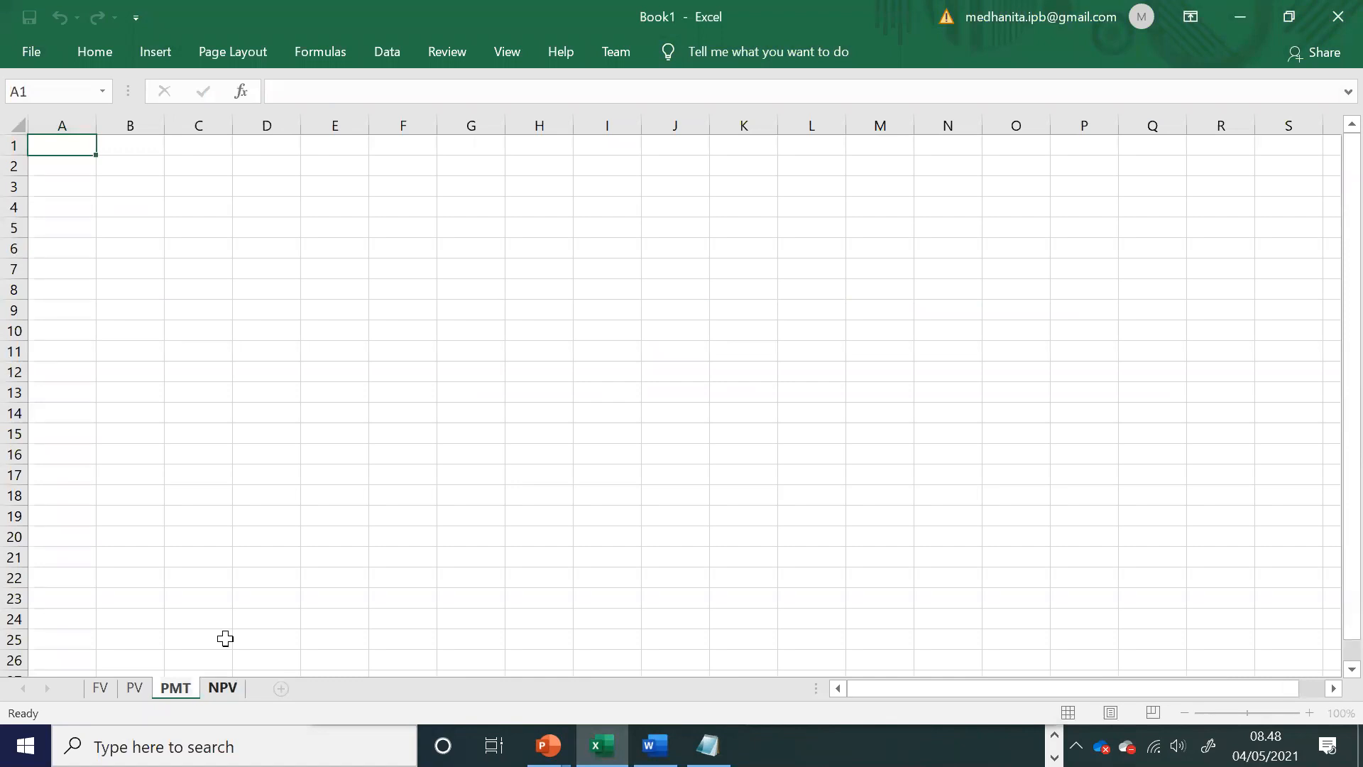
key(Return)
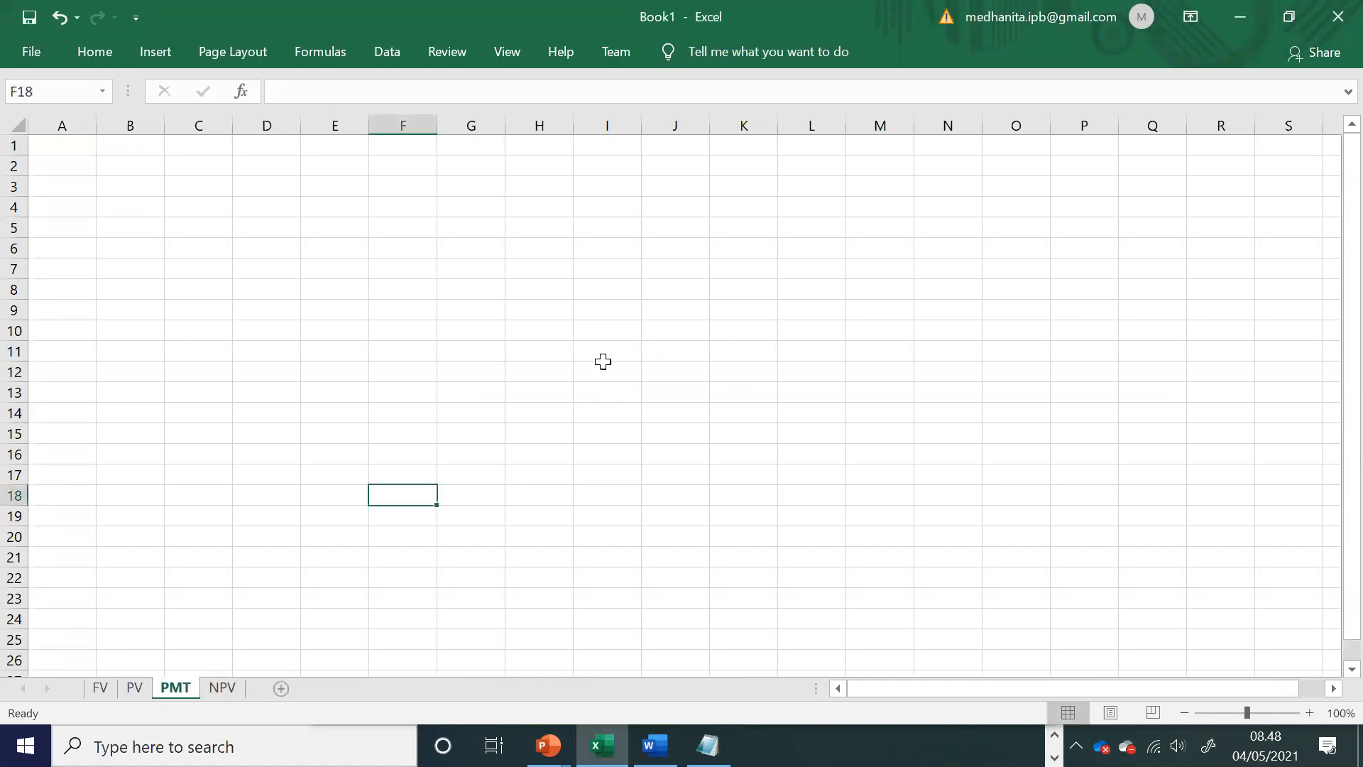
Step: Enter the label Ditanya PMT? in B8 and the heading Diketahui in B1 of the PMT sheet
click(607, 393)
click(1310, 714)
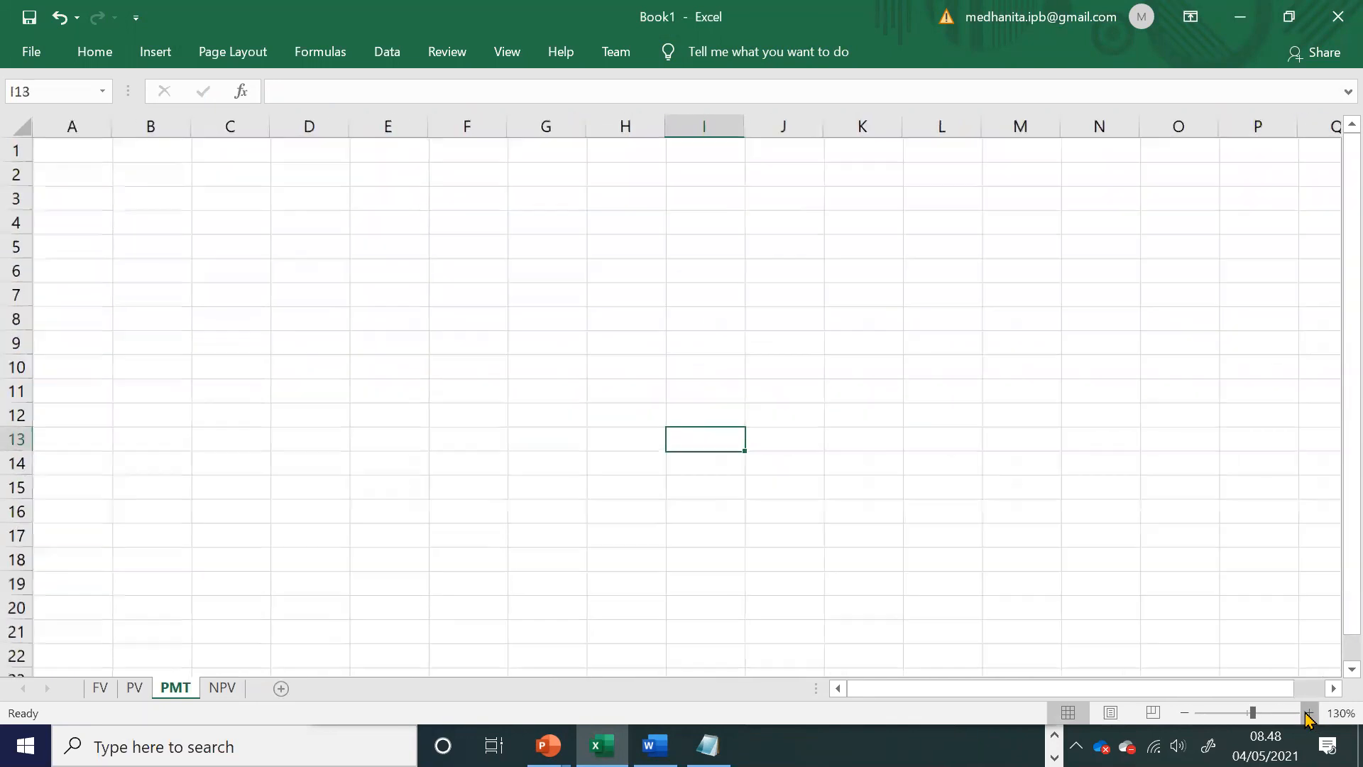
click(155, 427)
scroll(156, 429, up, 1)
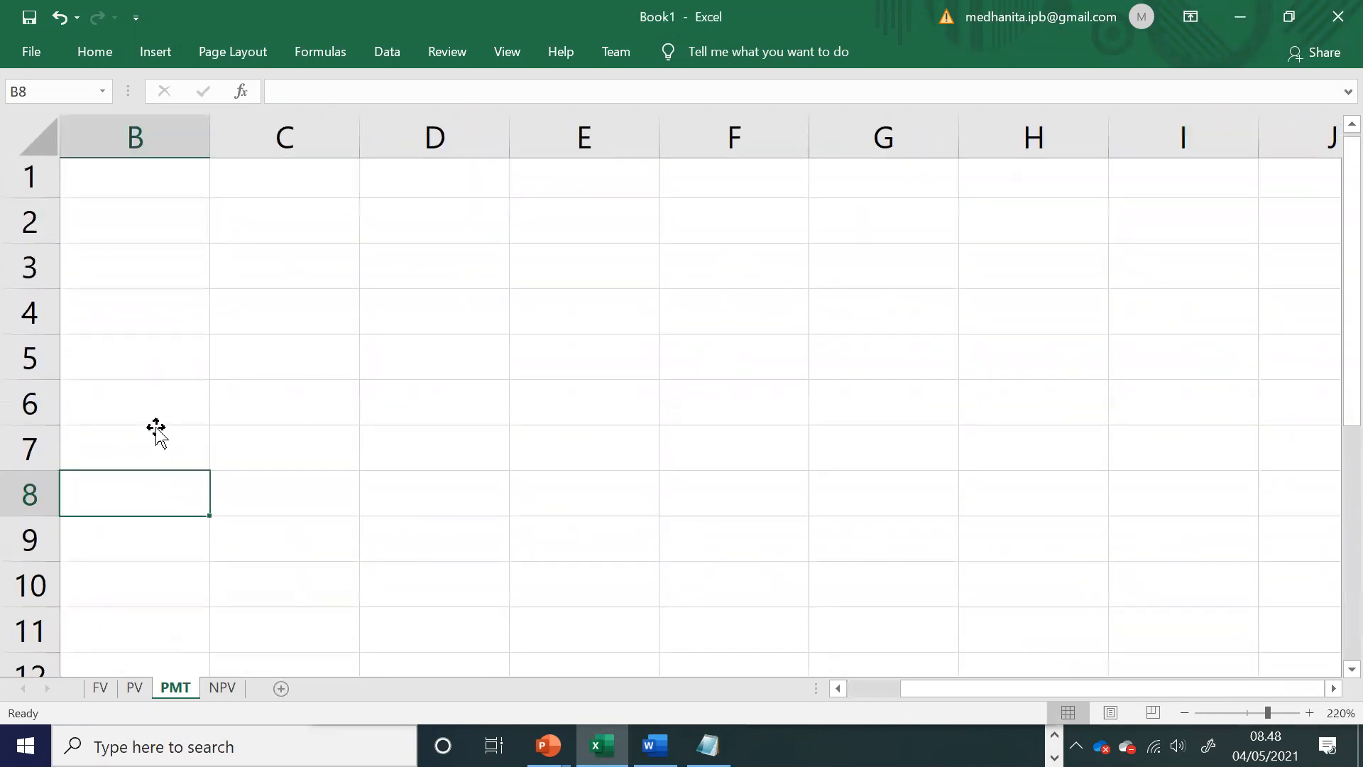
text(Dita)
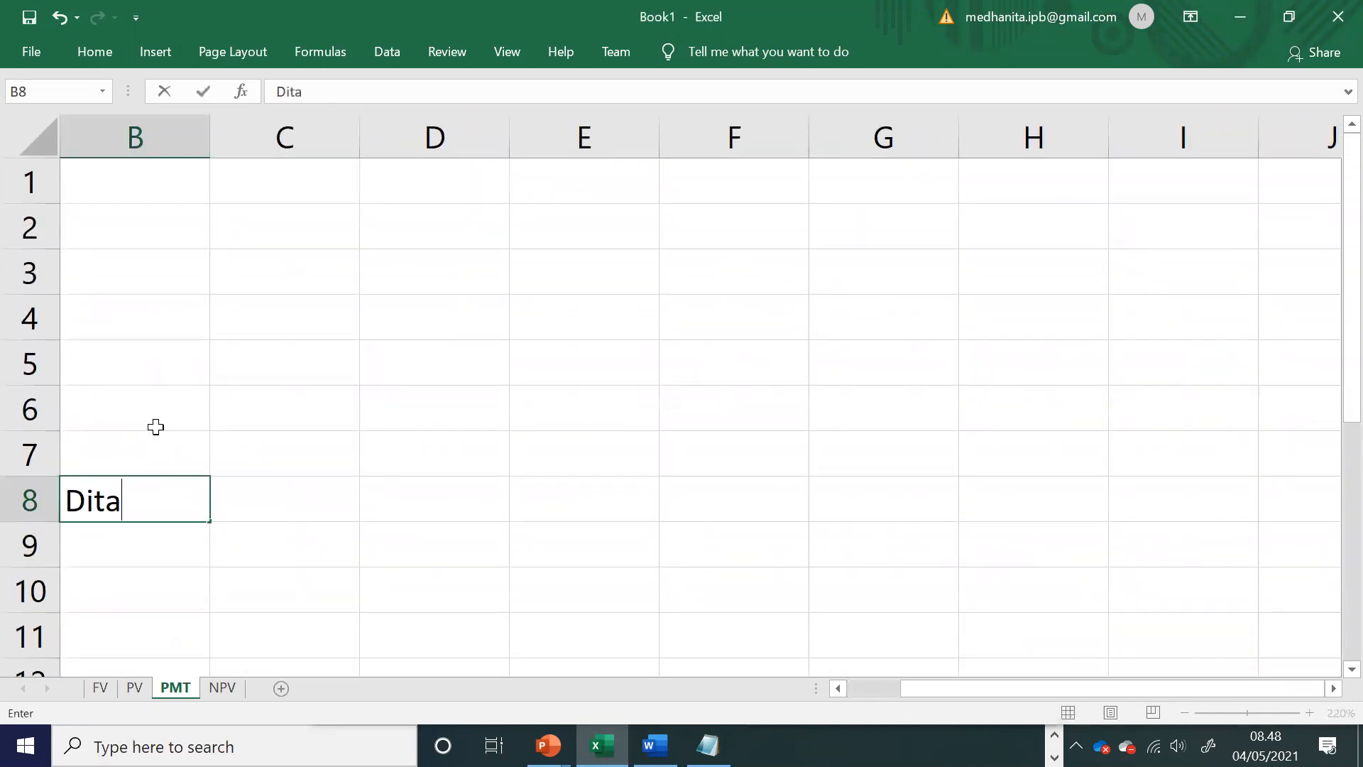
text(nya PMT?)
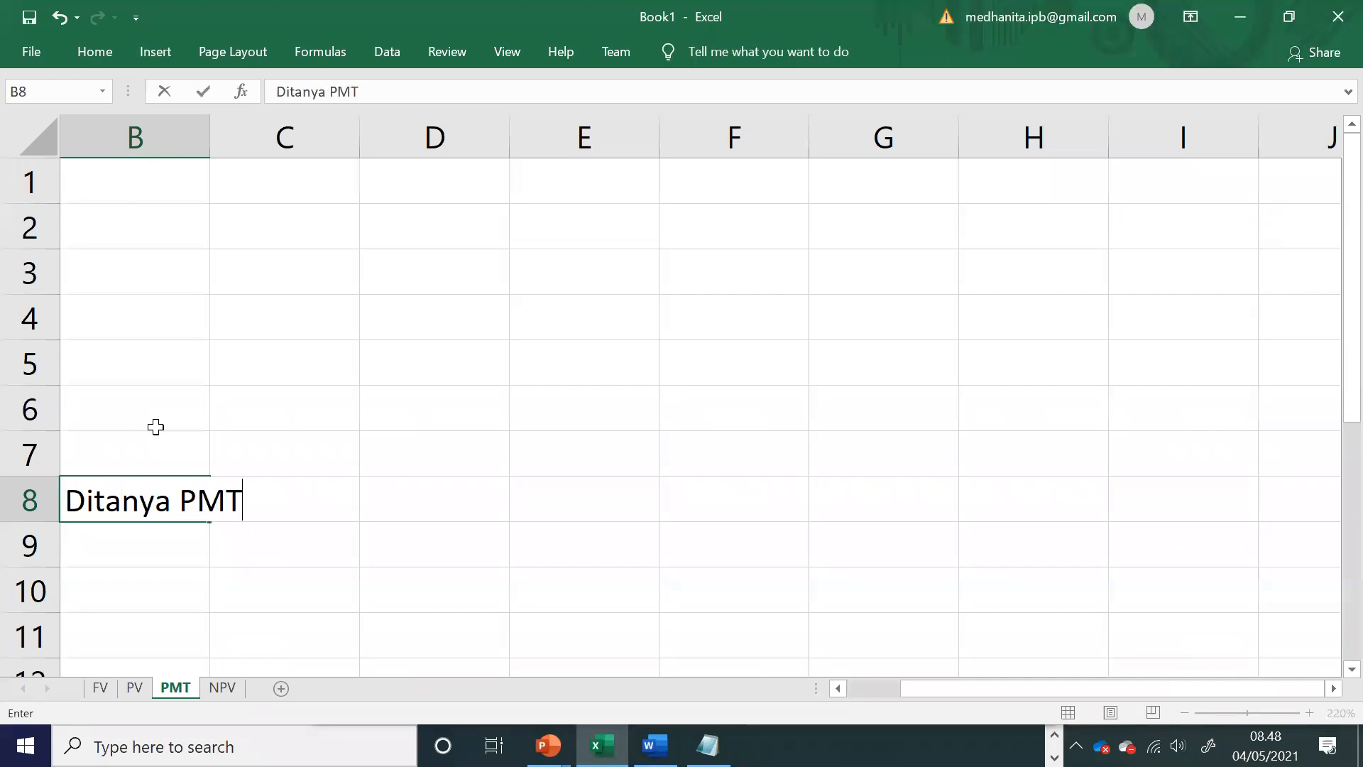
click(162, 189)
text(Diketahui)
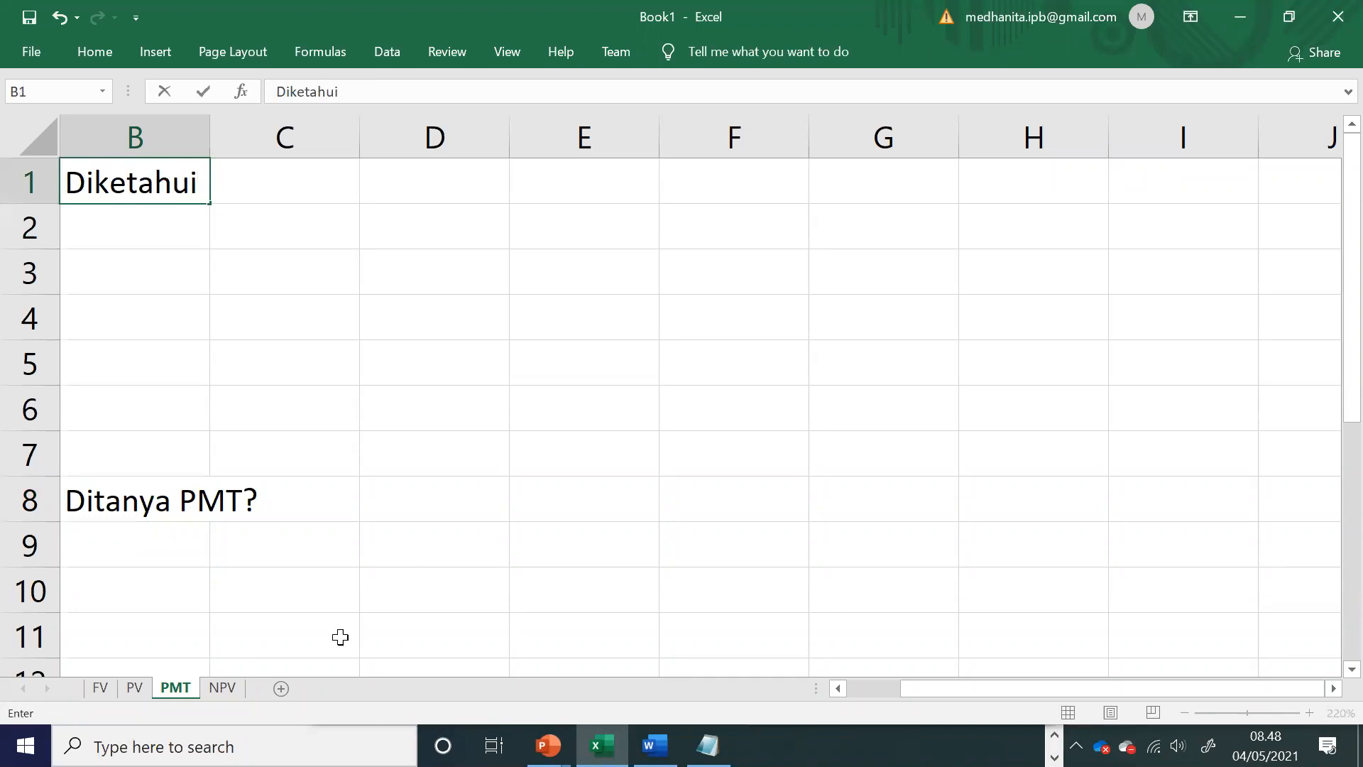
Step: Check the argument list of the PMT function by starting =pmt( in C8, and clear the entry
click(319, 504)
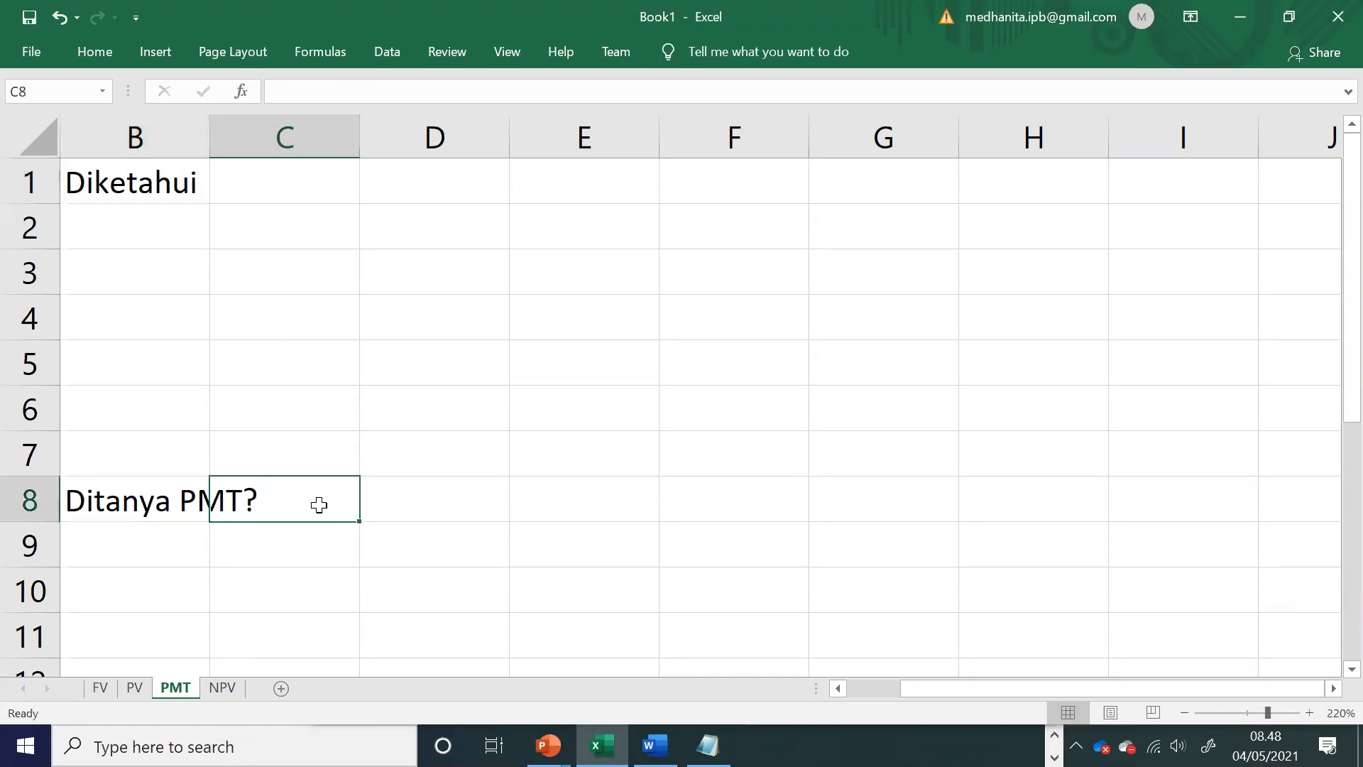
text(=pmt()
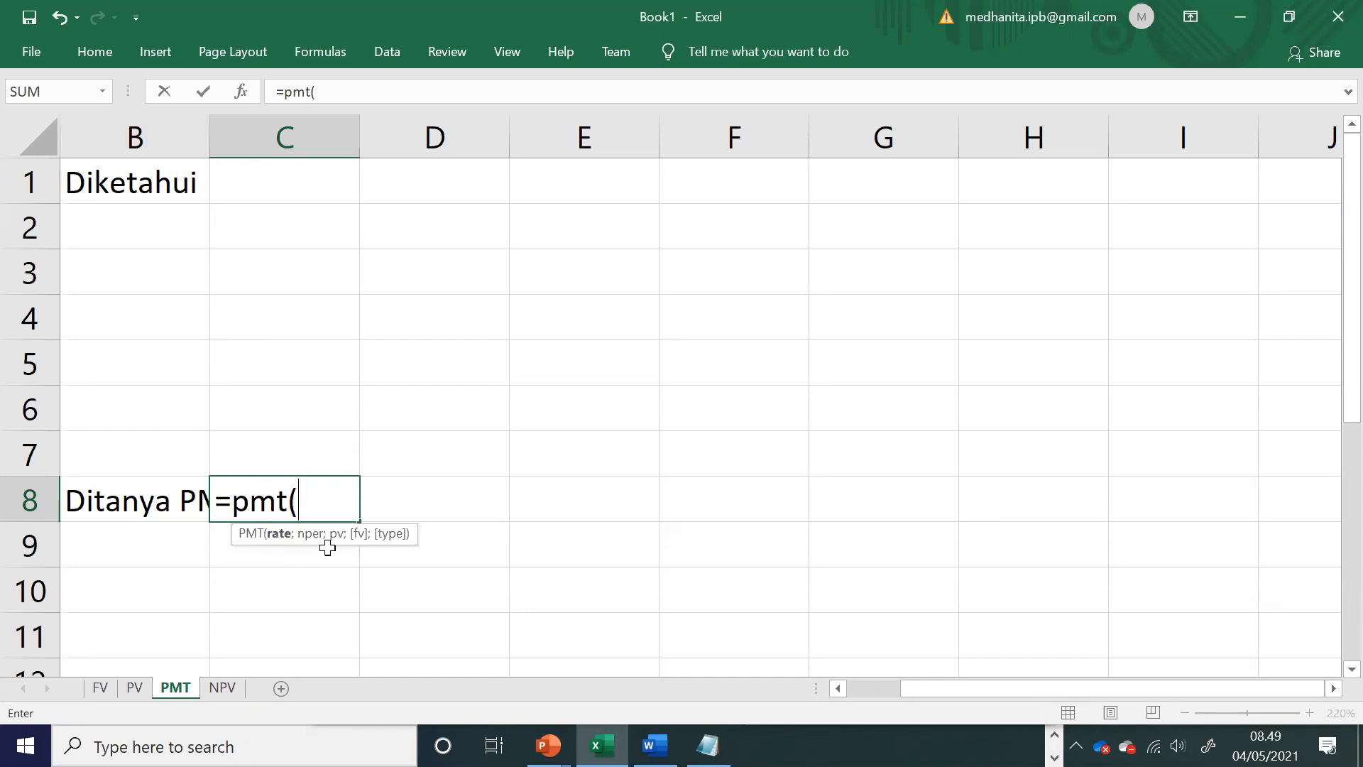
drag(345, 505, 207, 500)
key(BackSpace)
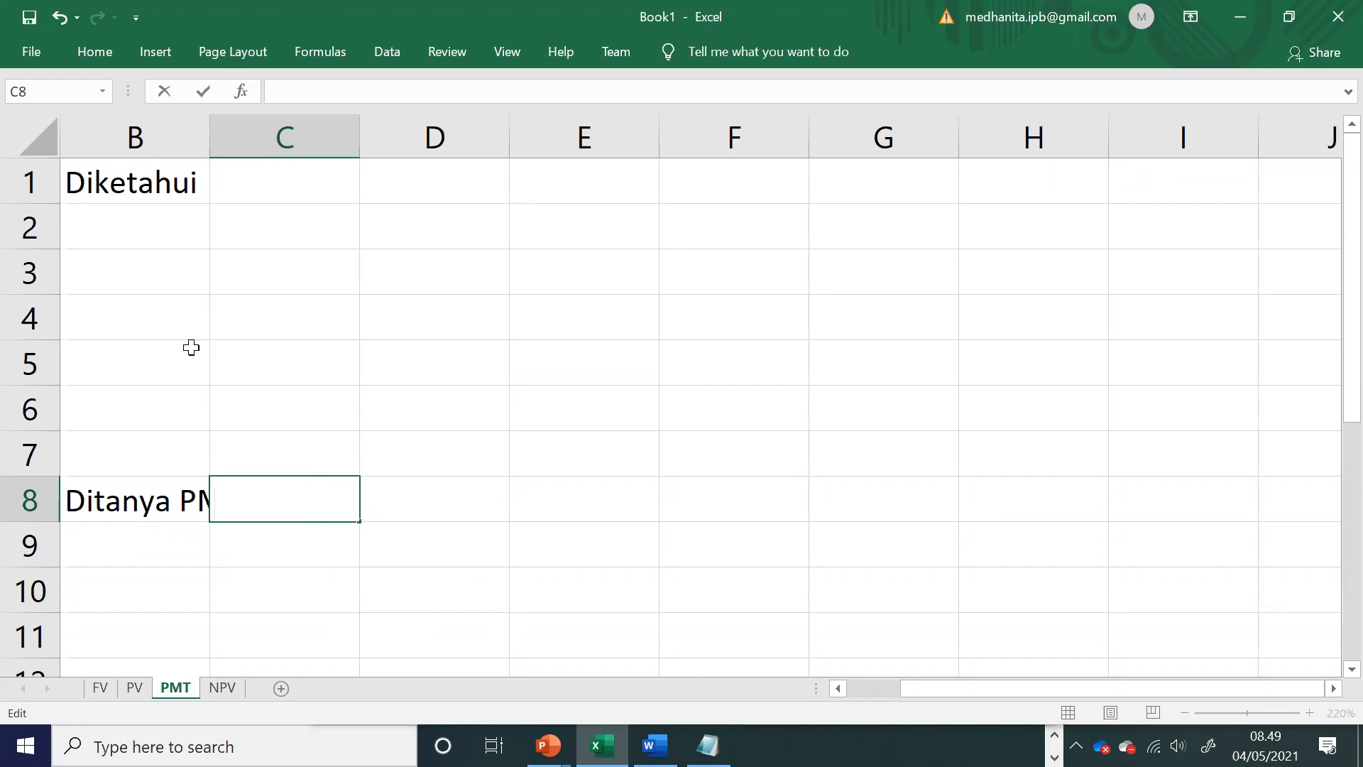
Step: Enter the label rate in B2, below the Diketahui heading
click(165, 237)
text(rate)
key(Tab)
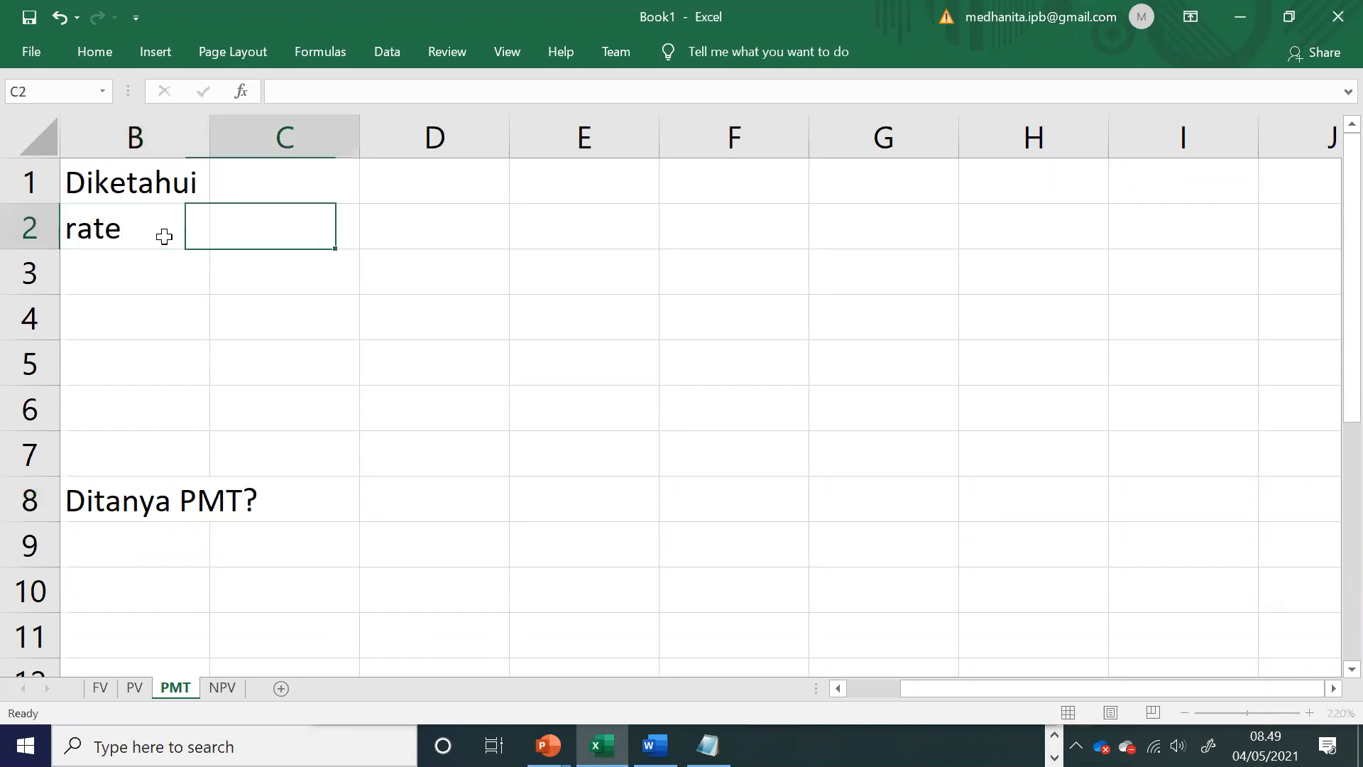
text(nper)
key(BackSpace)
key(BackSpace)
key(BackSpace)
key(BackSpace)
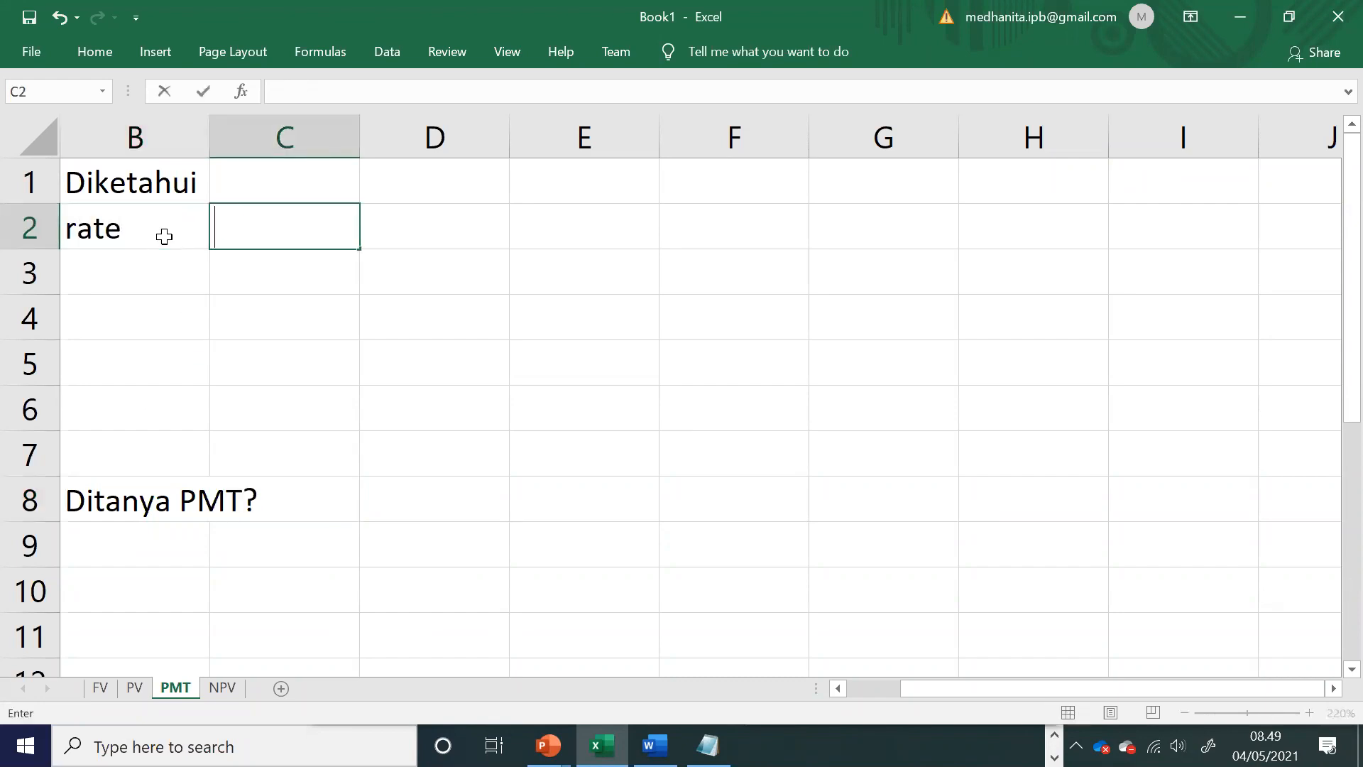
Step: Enter the remaining PMT argument labels nper, pv, fv and type in cells B3 to B6
key(Return)
key(Left)
text(n)
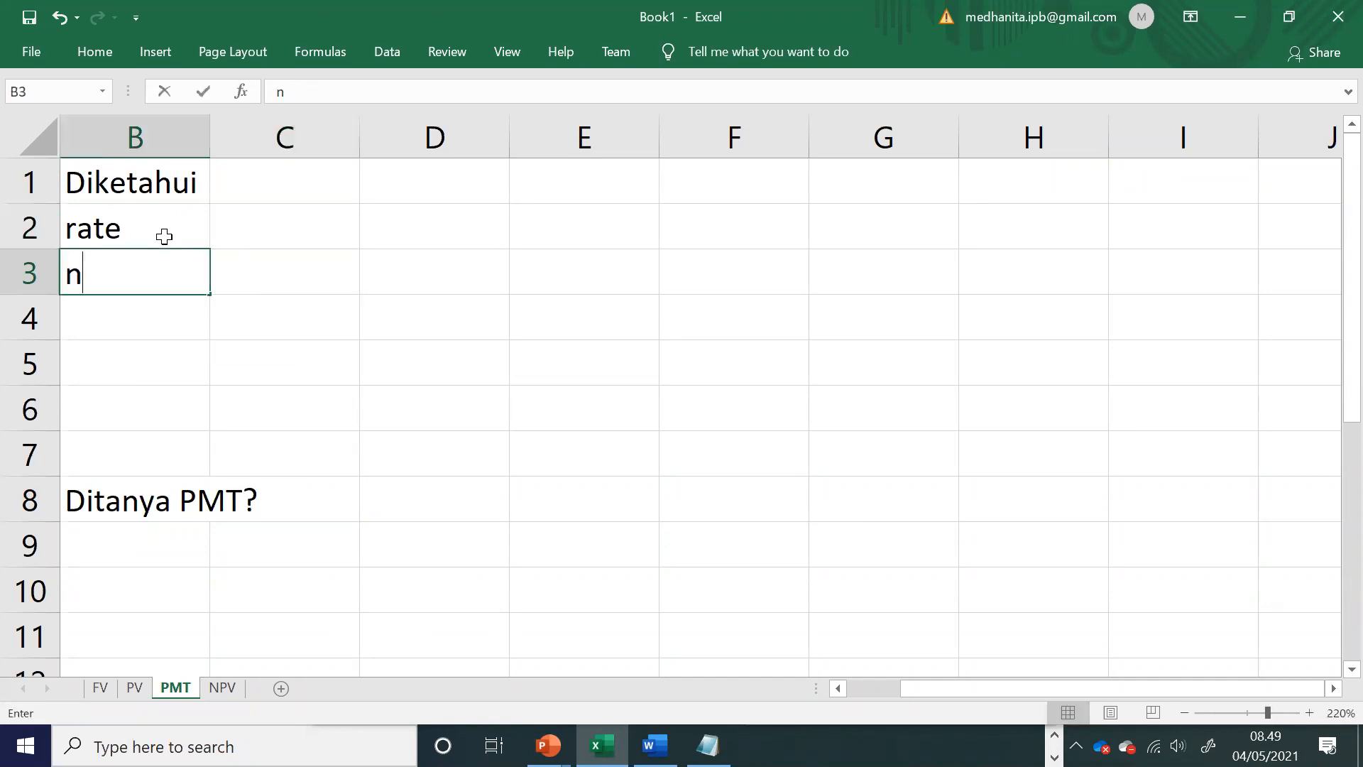
text(per)
key(Return)
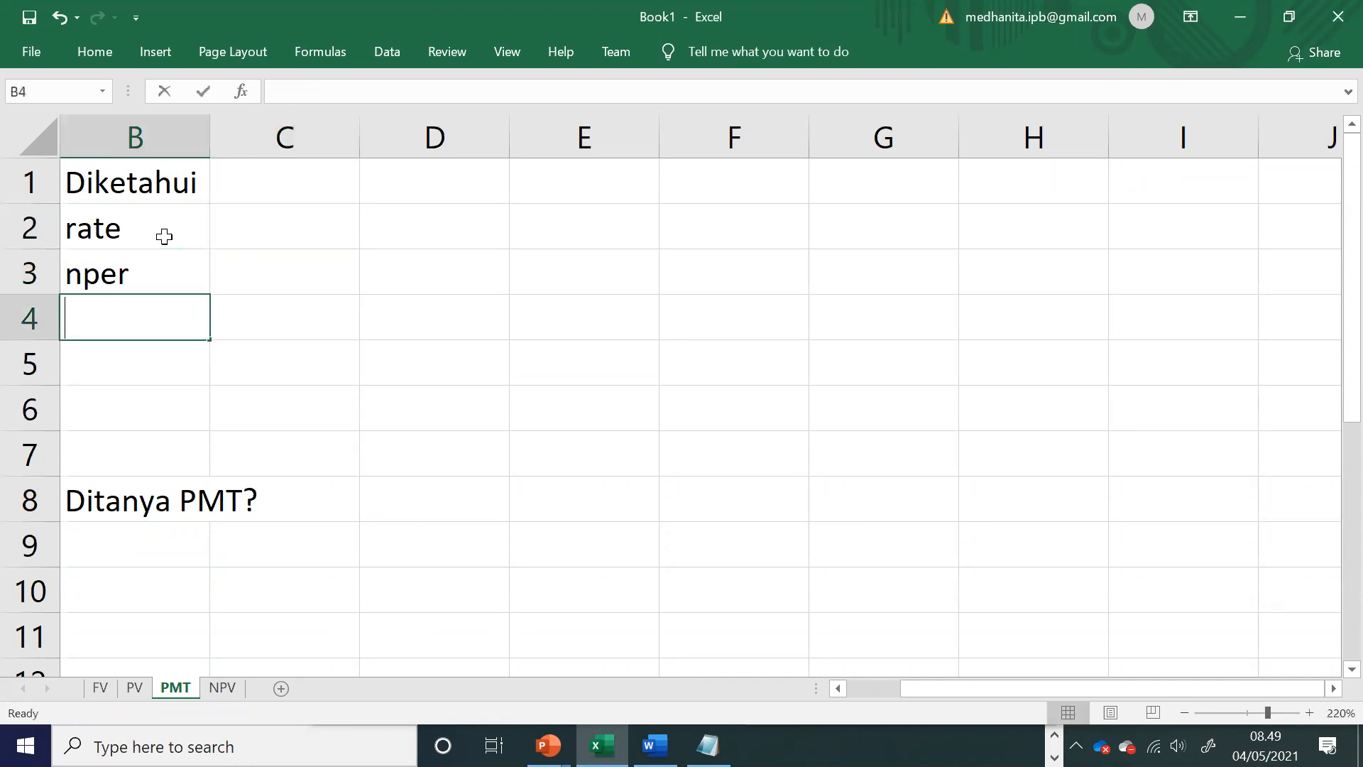
text(pm)
key(BackSpace)
key(BackSpace)
text(pv)
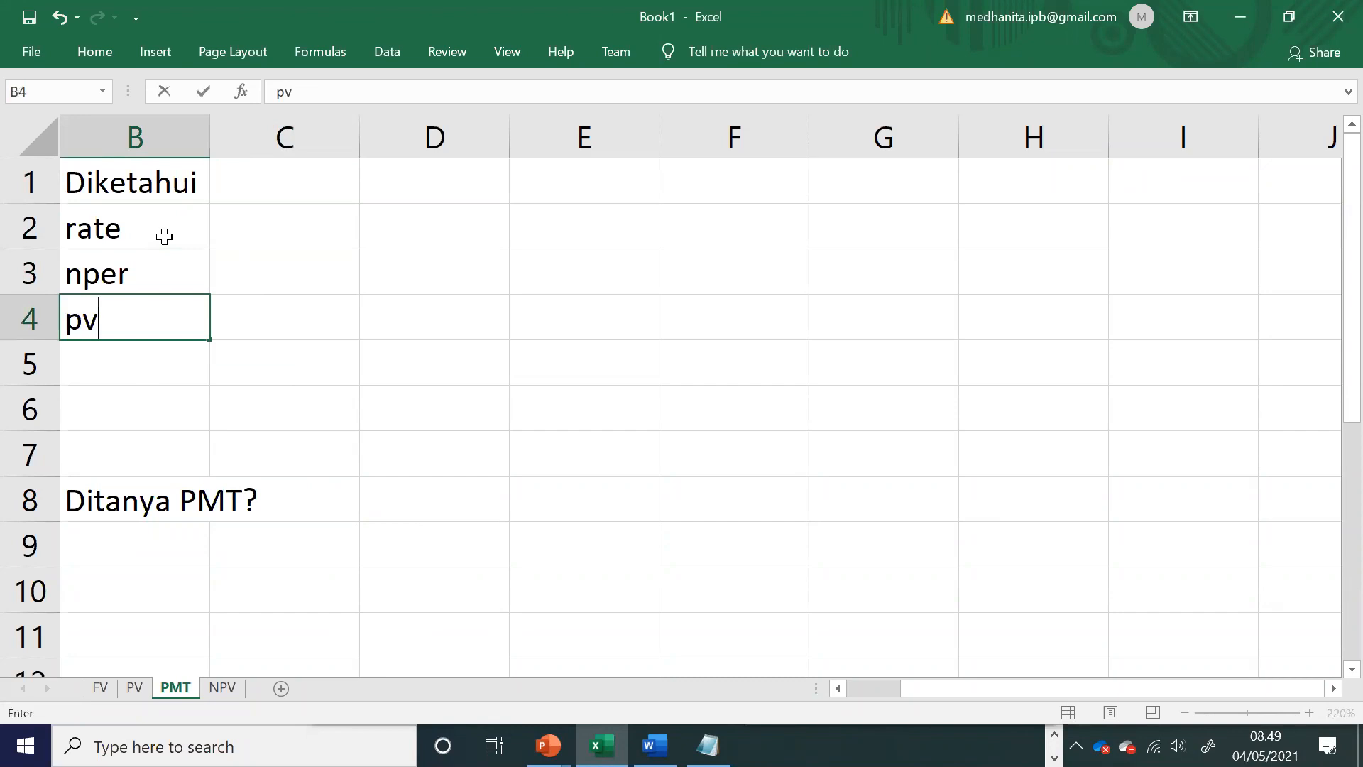
key(Return)
text(fv)
key(Return)
text(type)
click(308, 305)
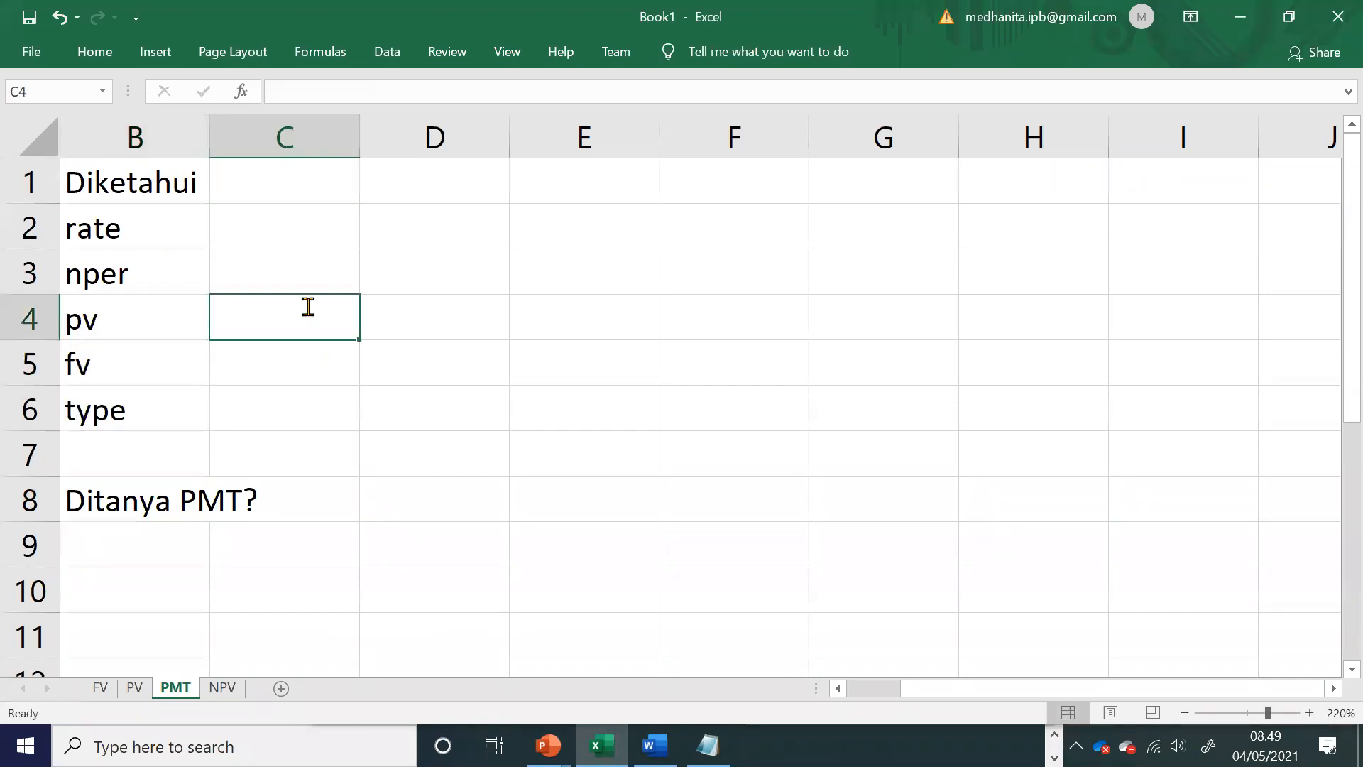
Step: Consult PMT exercise 1 in the Word module and enter the heading tahun in C1 of the Excel PMT sheet
key(alt+Tab)
drag(430, 400, 587, 454)
key(alt+Tab)
click(286, 165)
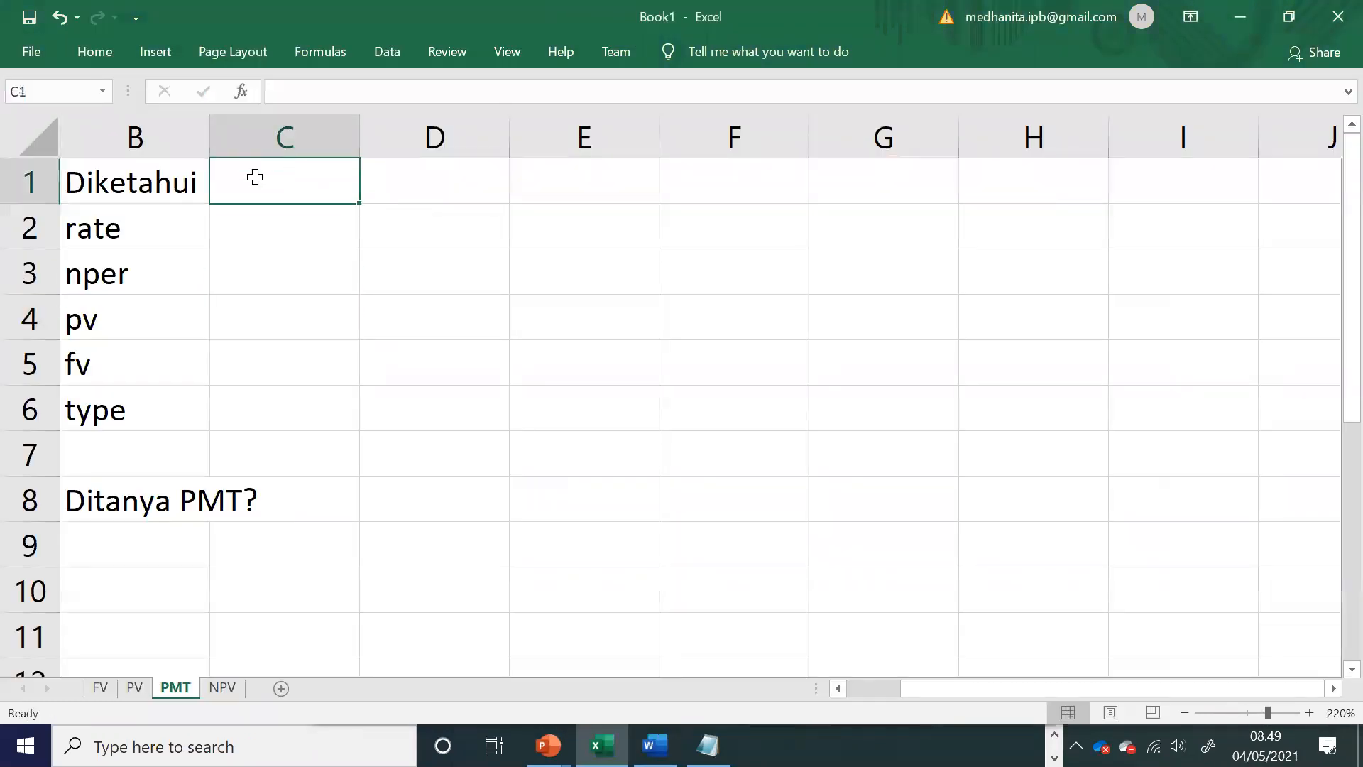
text(tahun)
key(Return)
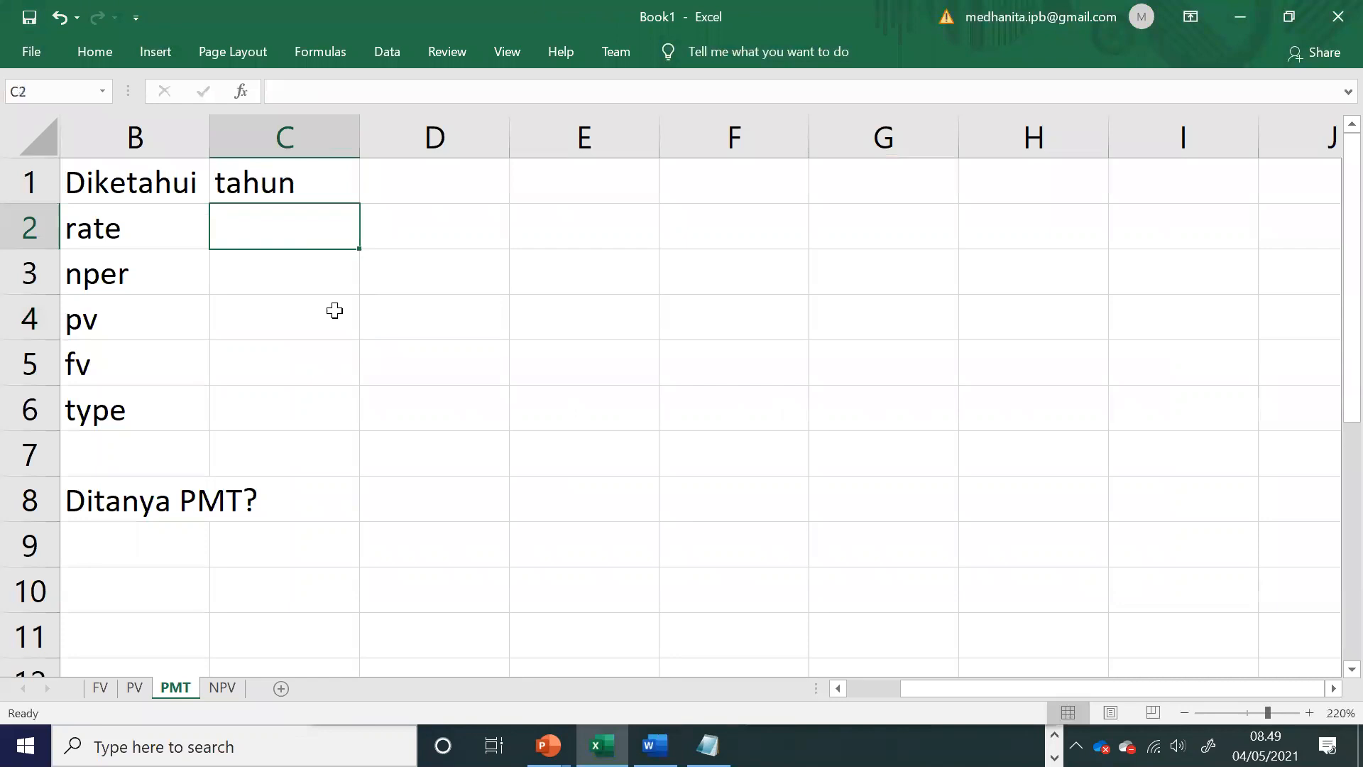
Step: Reread the PMT exercises in Word and enter the yearly rate of 30% in C2 of the Excel sheet
key(alt+Tab)
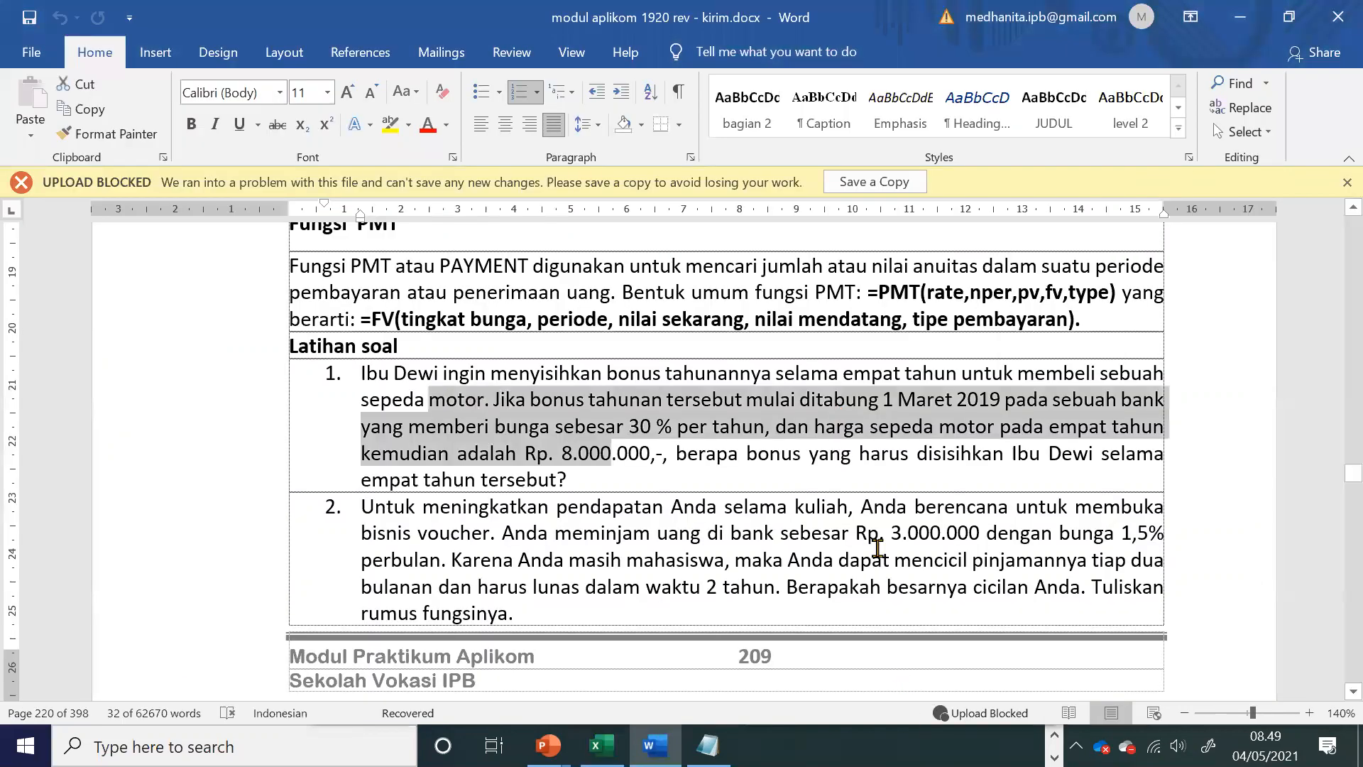
drag(878, 550, 797, 507)
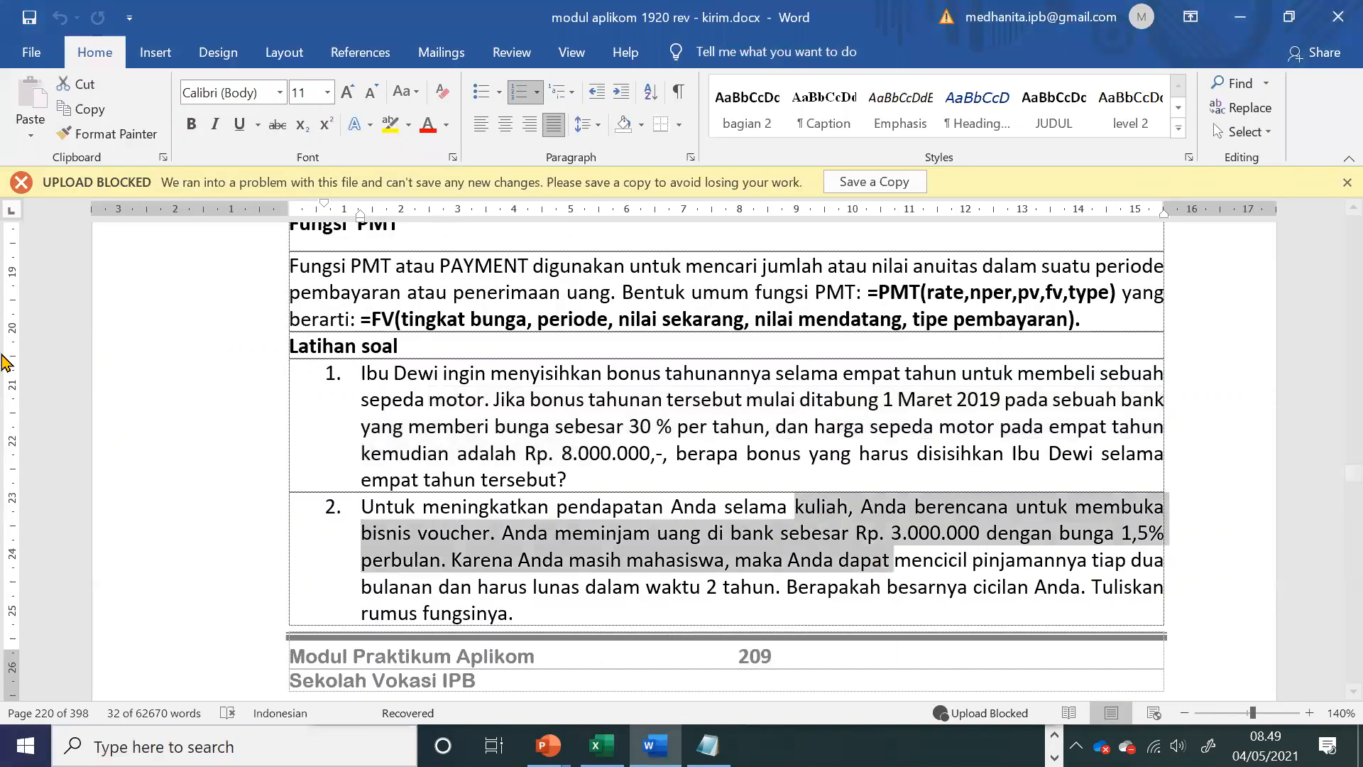
click(746, 453)
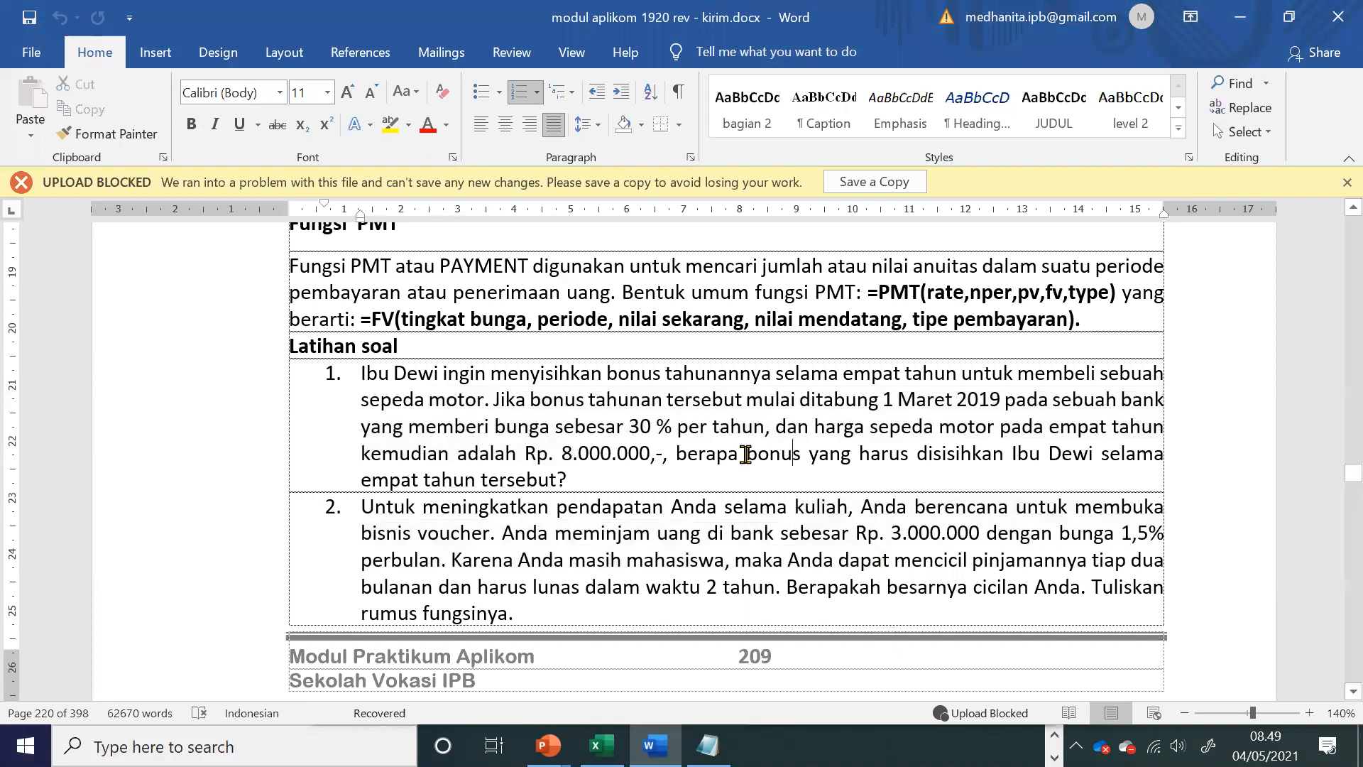
drag(746, 453, 792, 487)
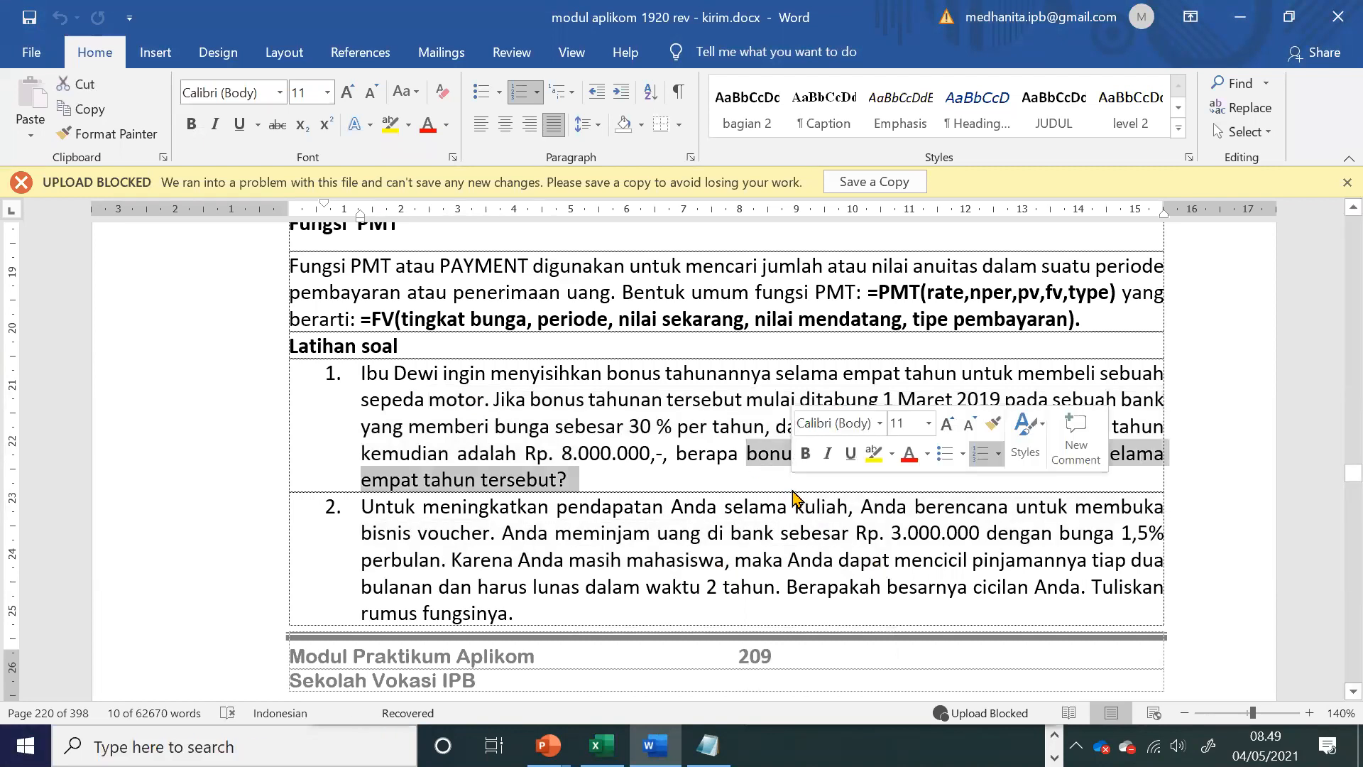
key(alt+Tab)
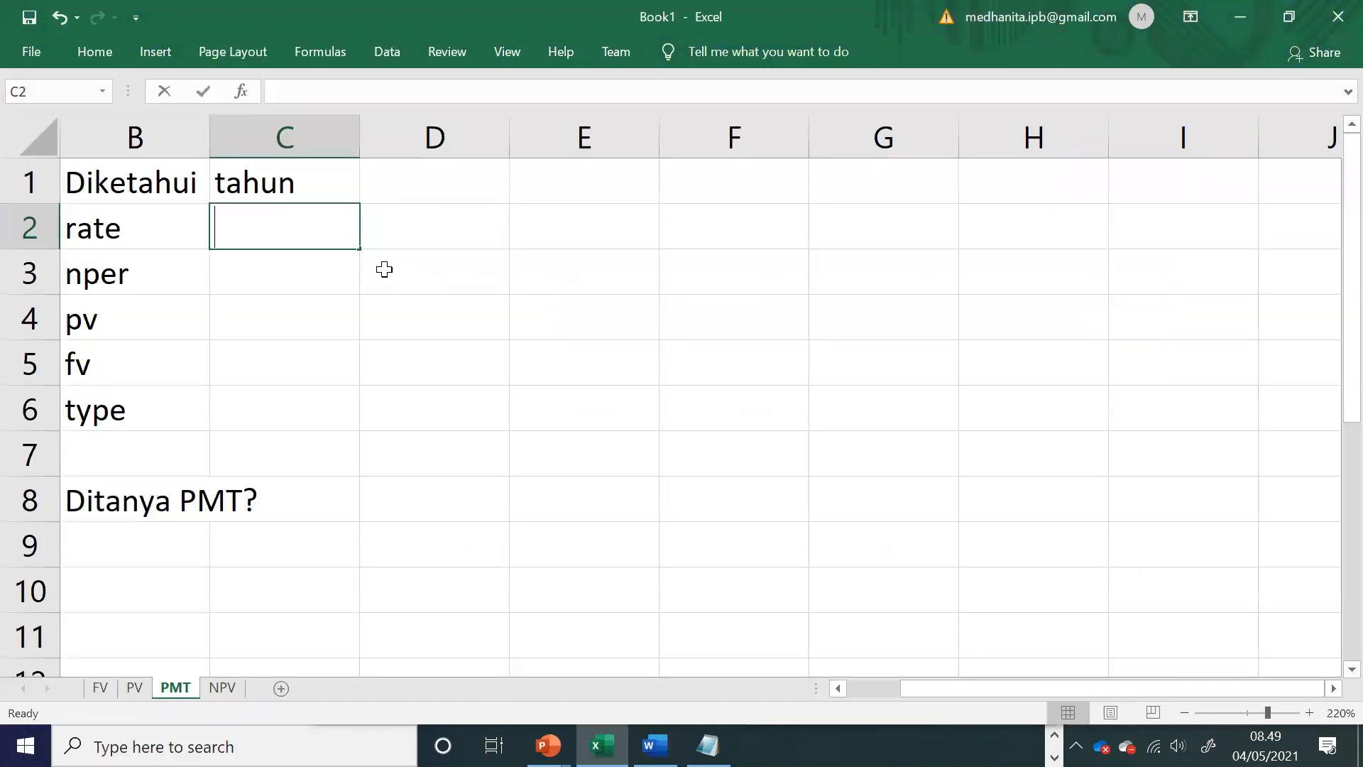
text(30%)
key(Return)
Step: Look up the savings period in exercise 1 in Word and enter 4 as nper in C3 in Excel
key(alt+Tab)
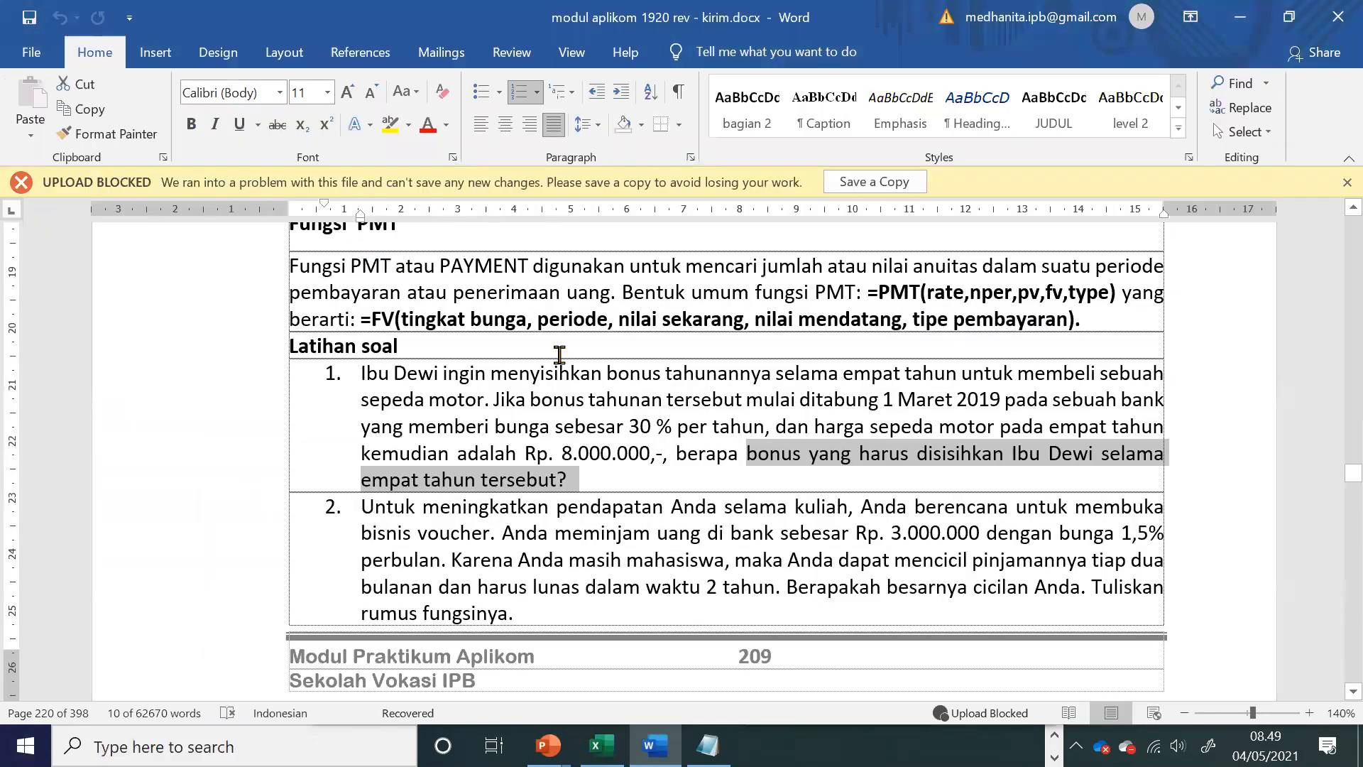
double_click(960, 401)
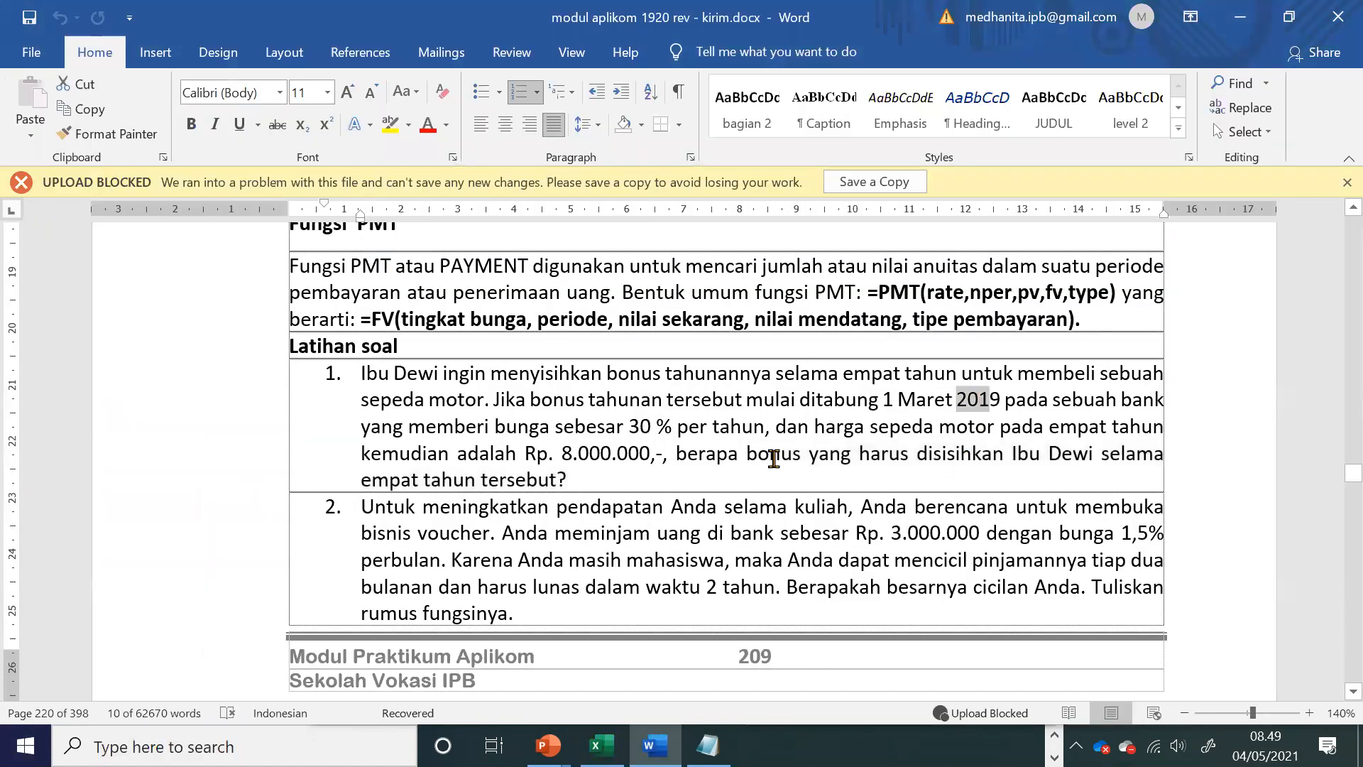
drag(483, 479, 360, 479)
key(alt+Tab)
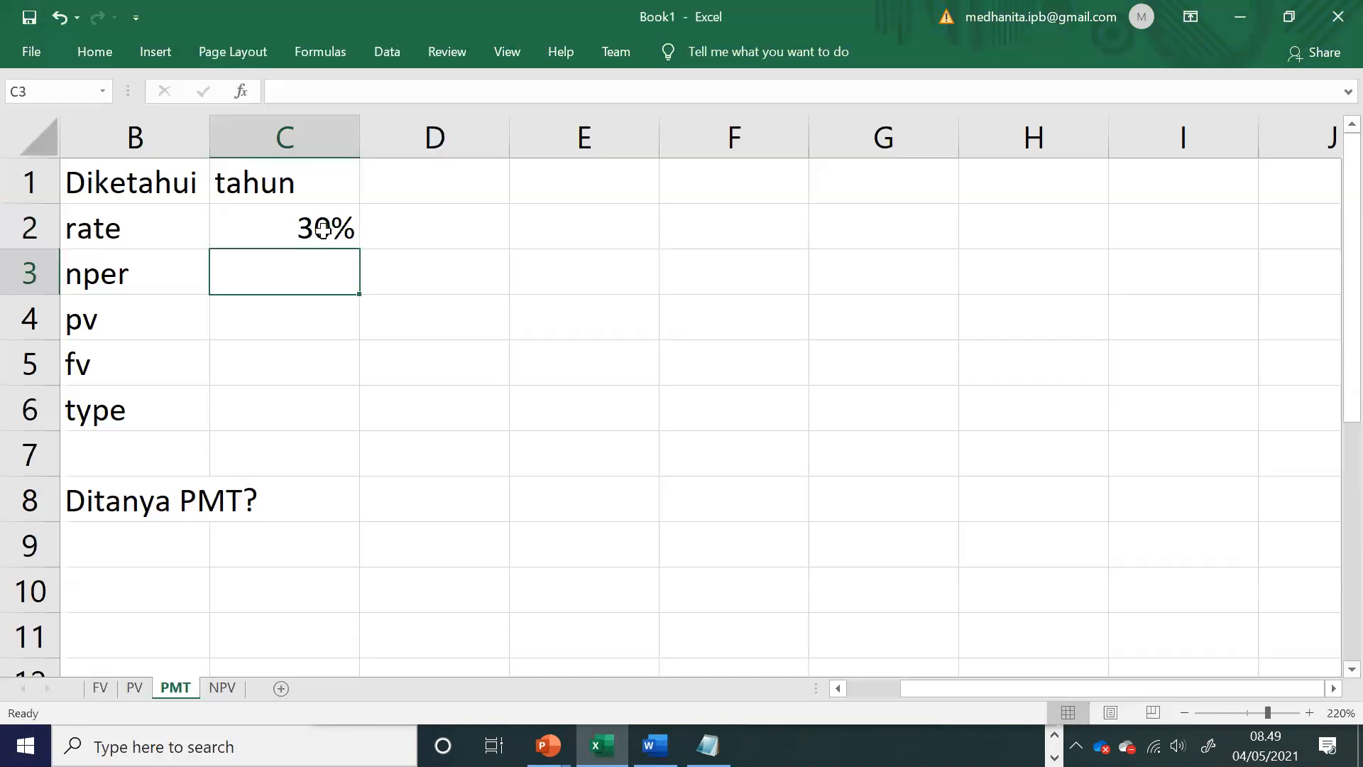
text(4)
key(Return)
Step: Check the exercise text in Word for a present value and enter 0 as pv in C4 in Excel
key(alt+Tab)
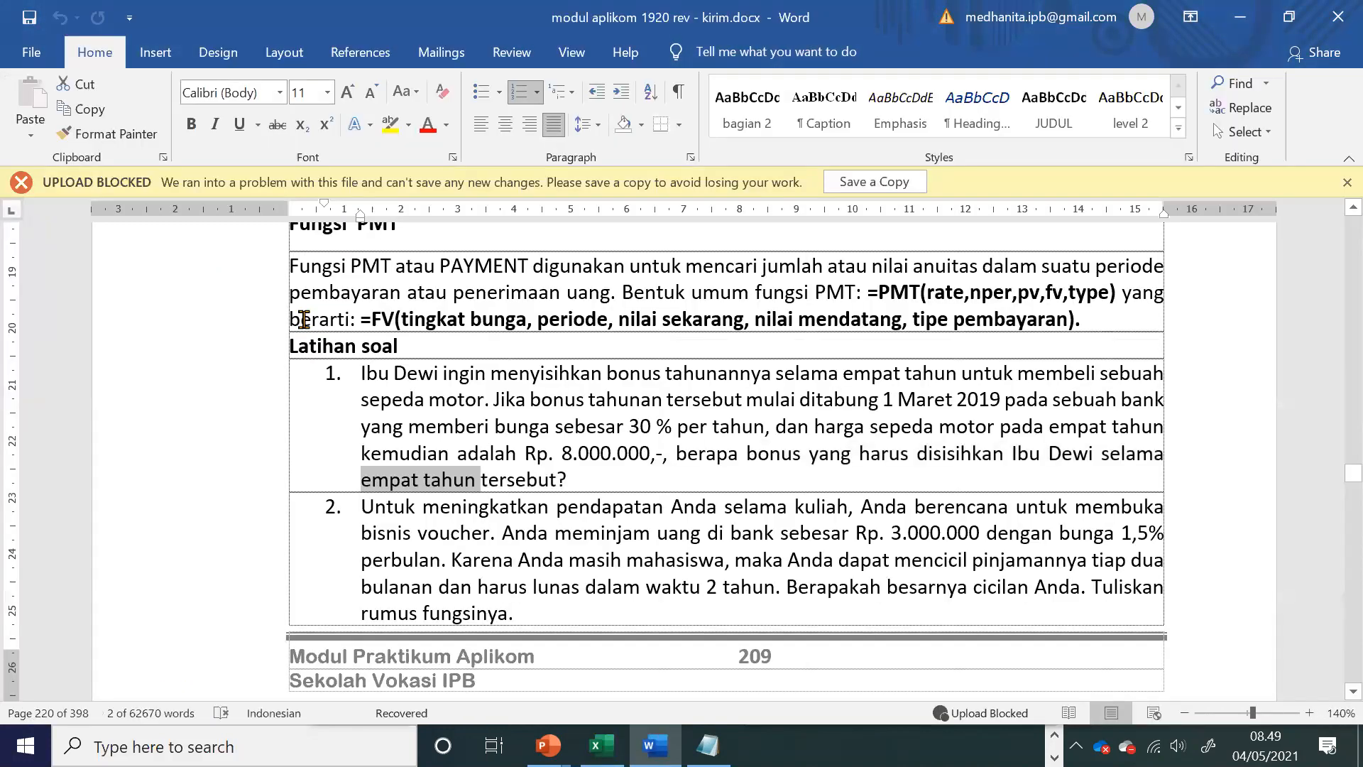
key(alt+Tab)
text(0)
key(Return)
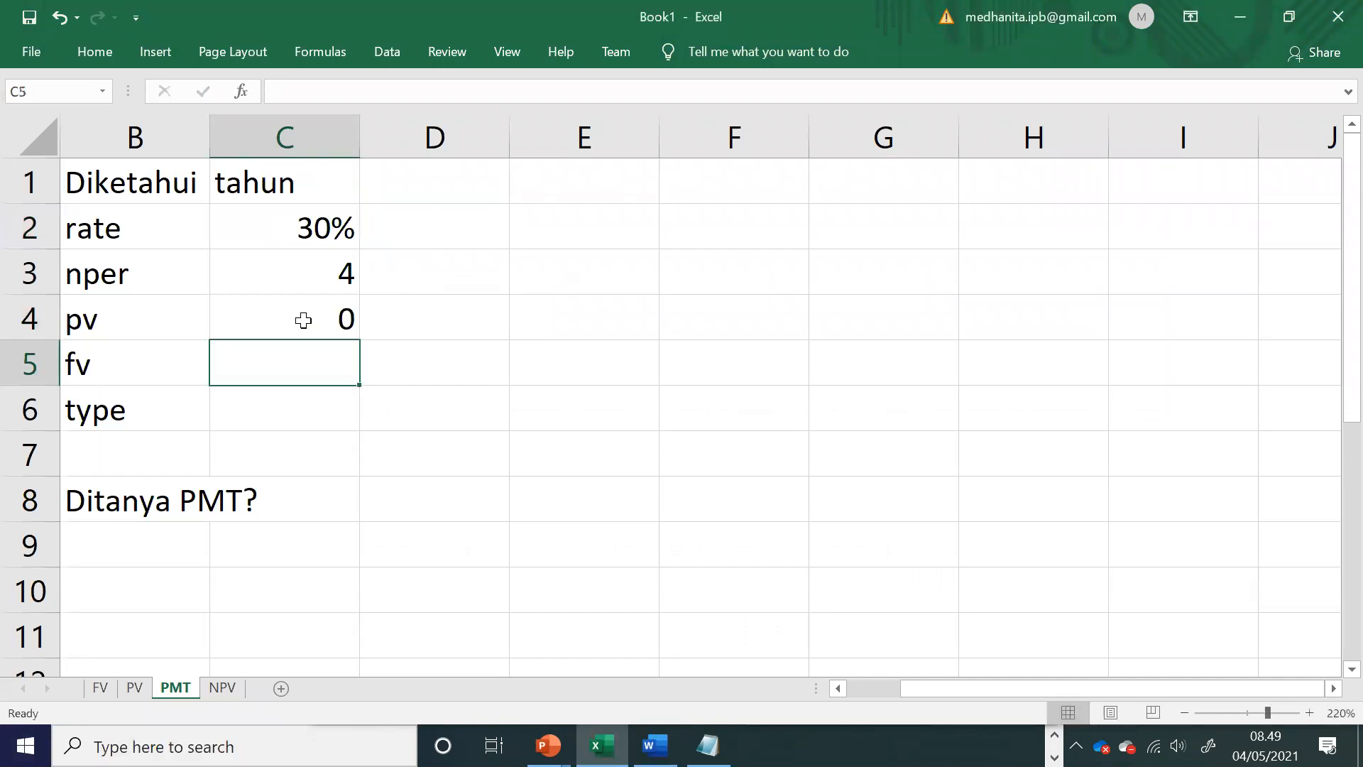
Step: Look up the motorcycle price in exercise 1 in Word and enter 8000000 as fv in C5 in Excel
key(alt+Tab)
click(778, 480)
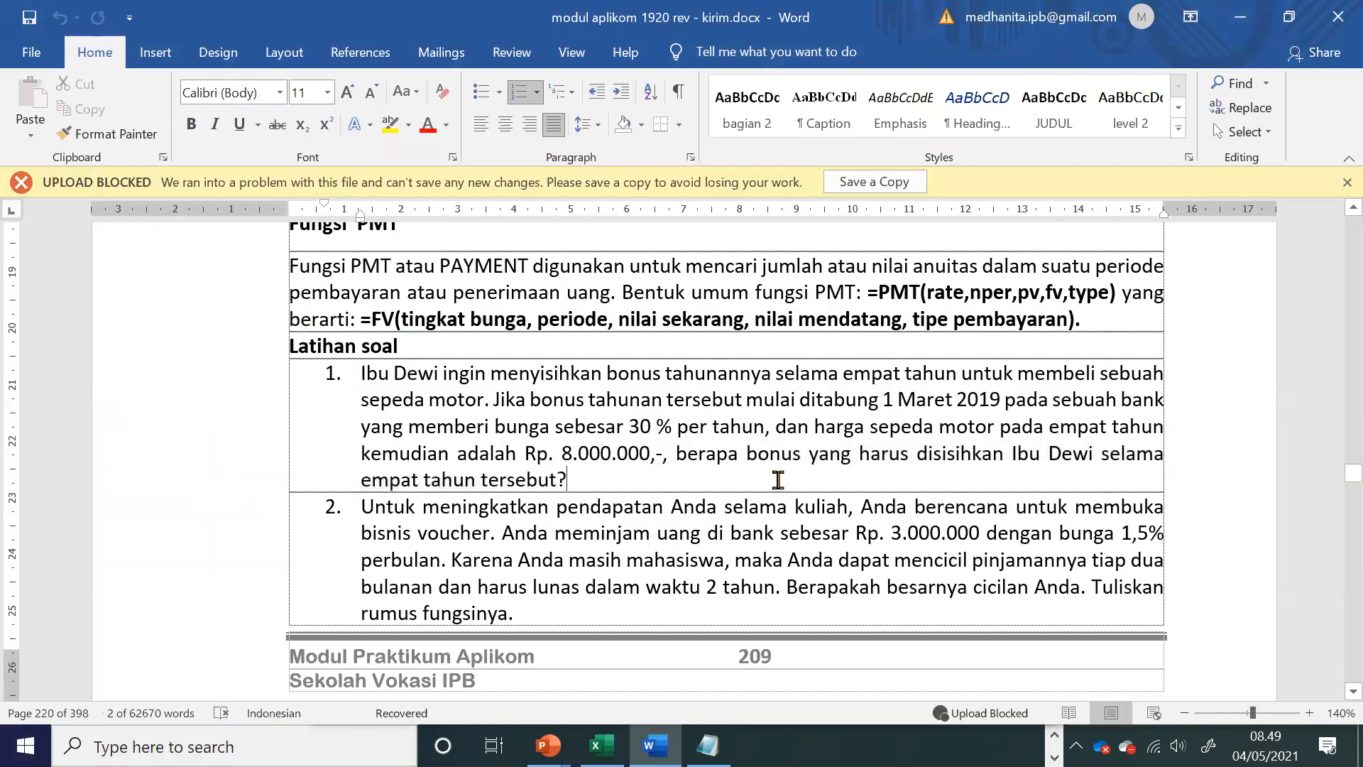
drag(654, 454, 527, 454)
key(alt+Tab)
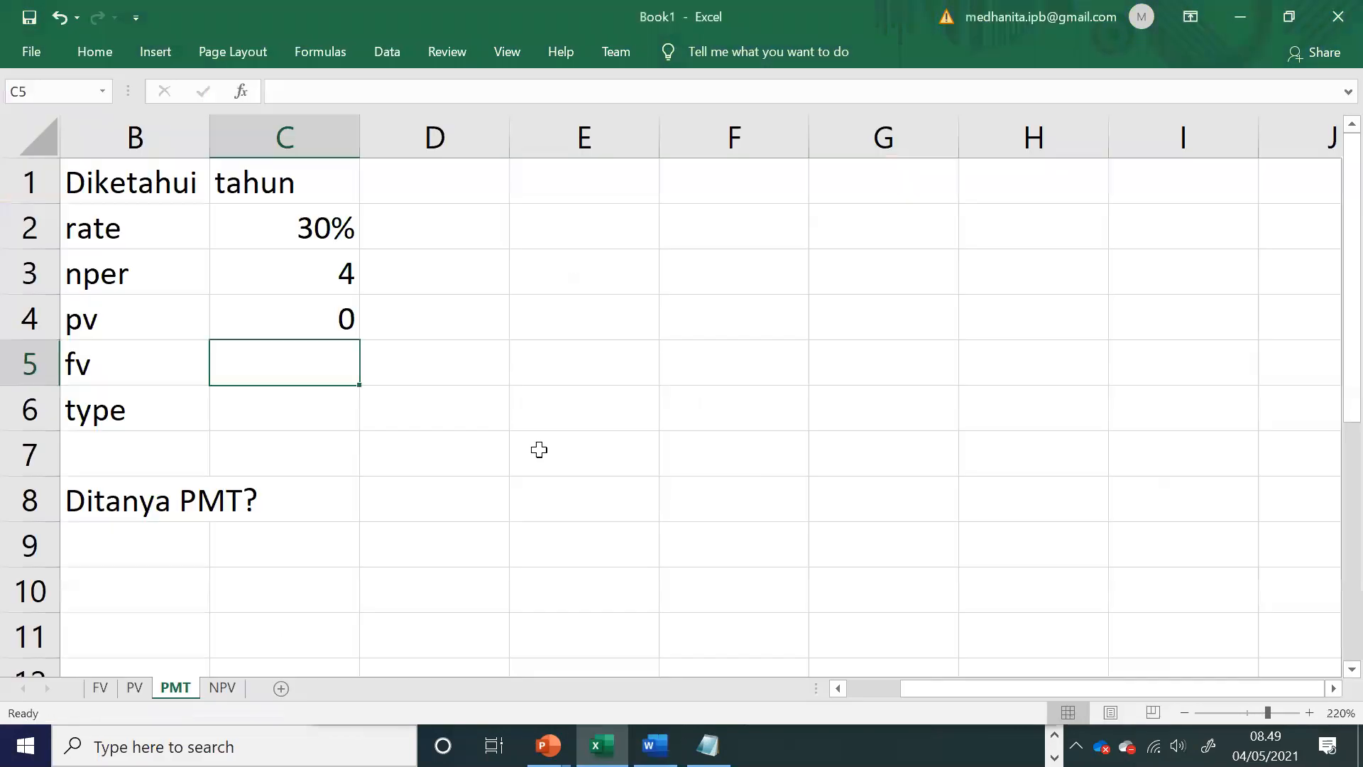
key(alt+Tab)
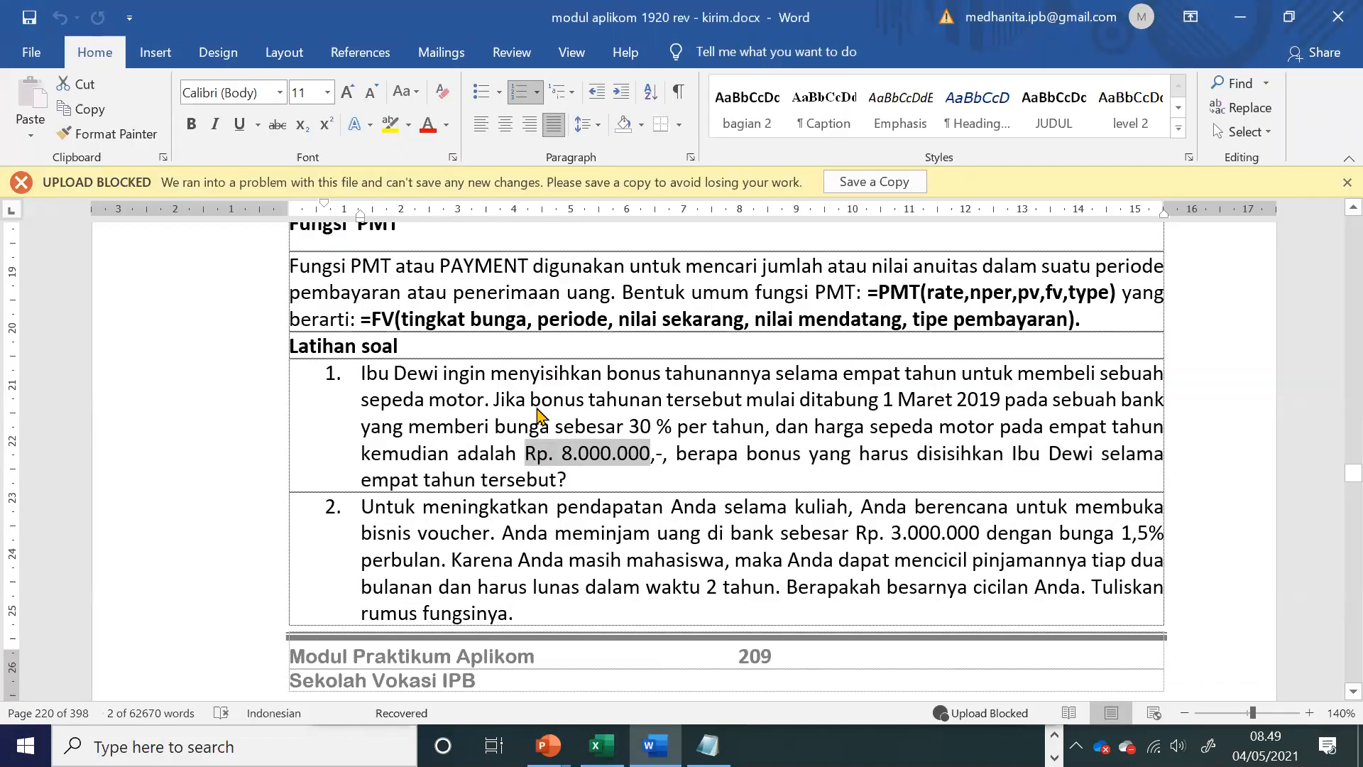
key(alt+Tab)
text(8.000.00)
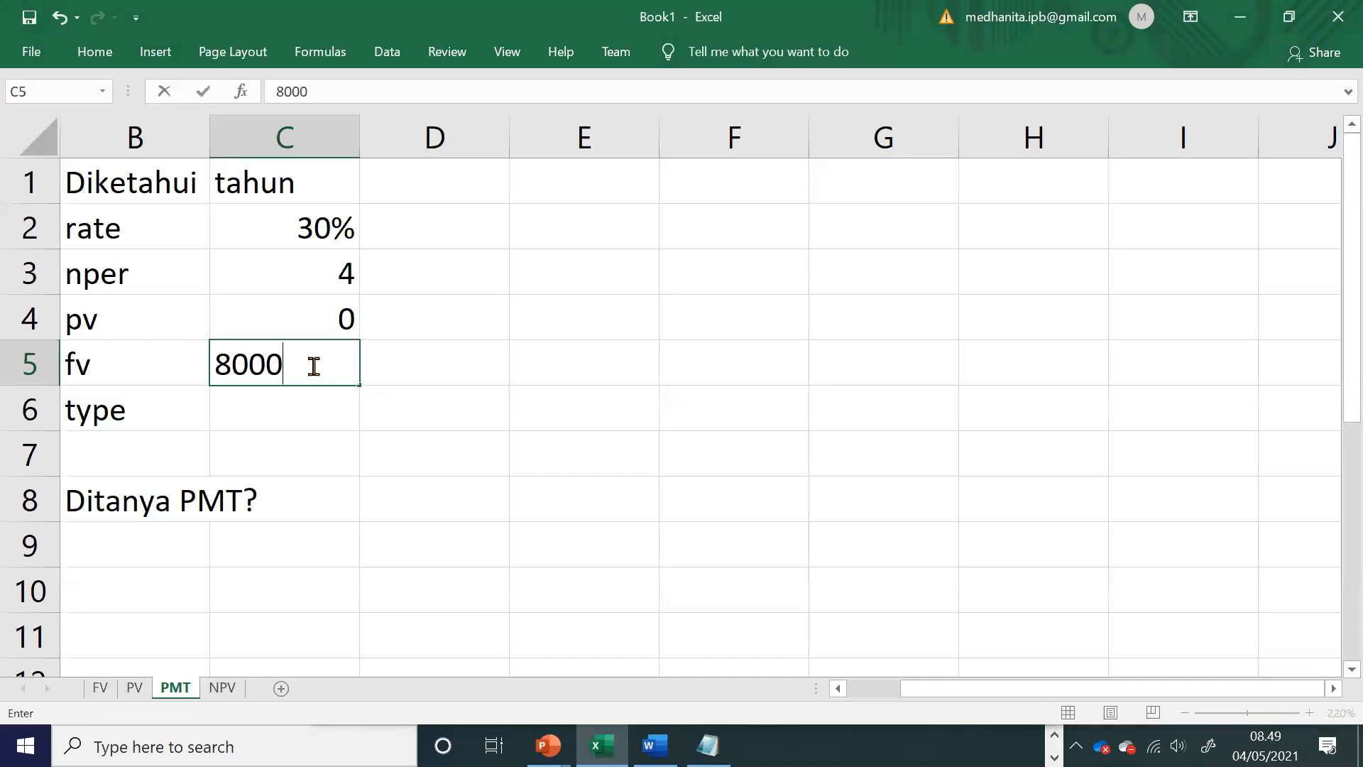
text(0)
key(Return)
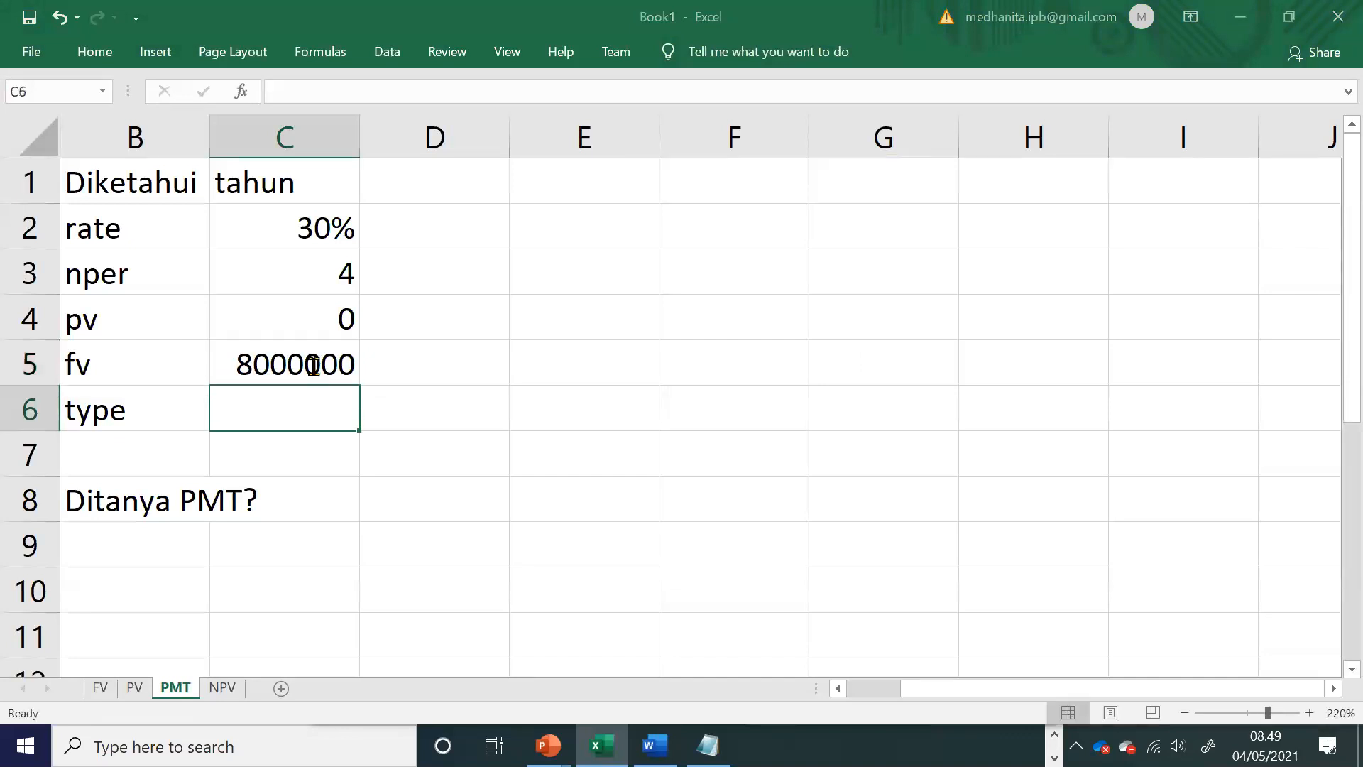
Step: Recheck the exercise in Word and enter 1 as the payment type in C6 in Excel
key(alt+Tab)
key(alt+Tab)
text(1)
key(Return)
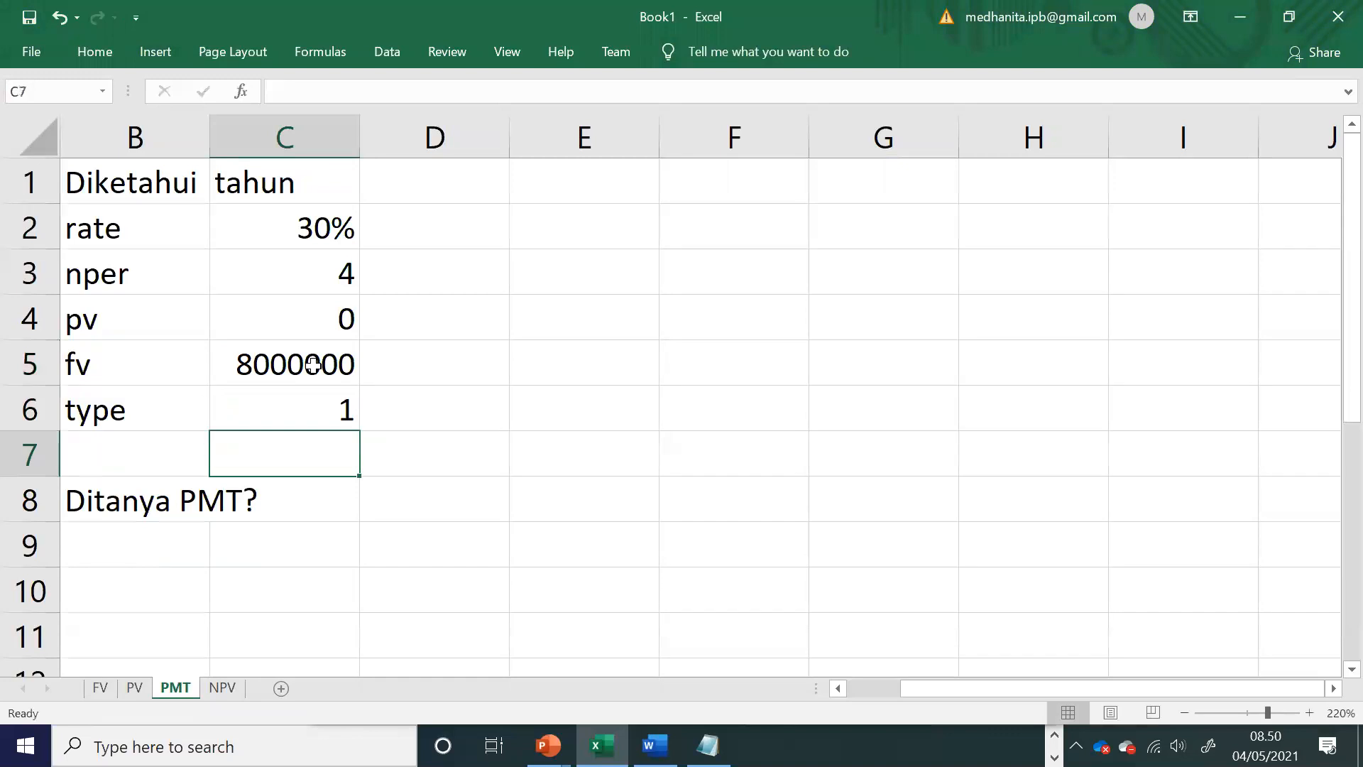
Step: Calculate the payment in C8 with the formula =PMT(C2;C3;C4;C5;C6) and check the entered formula
key(Return)
text(=pmt()
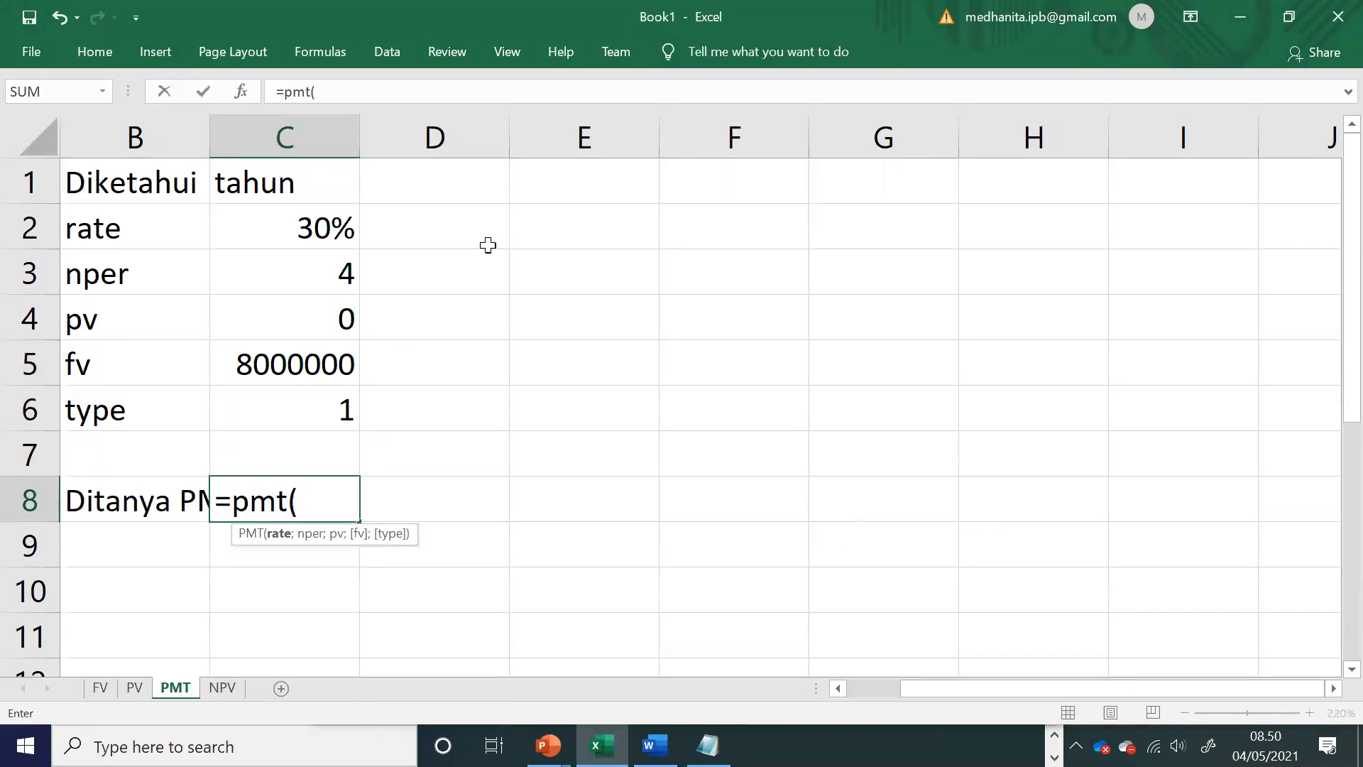
click(305, 226)
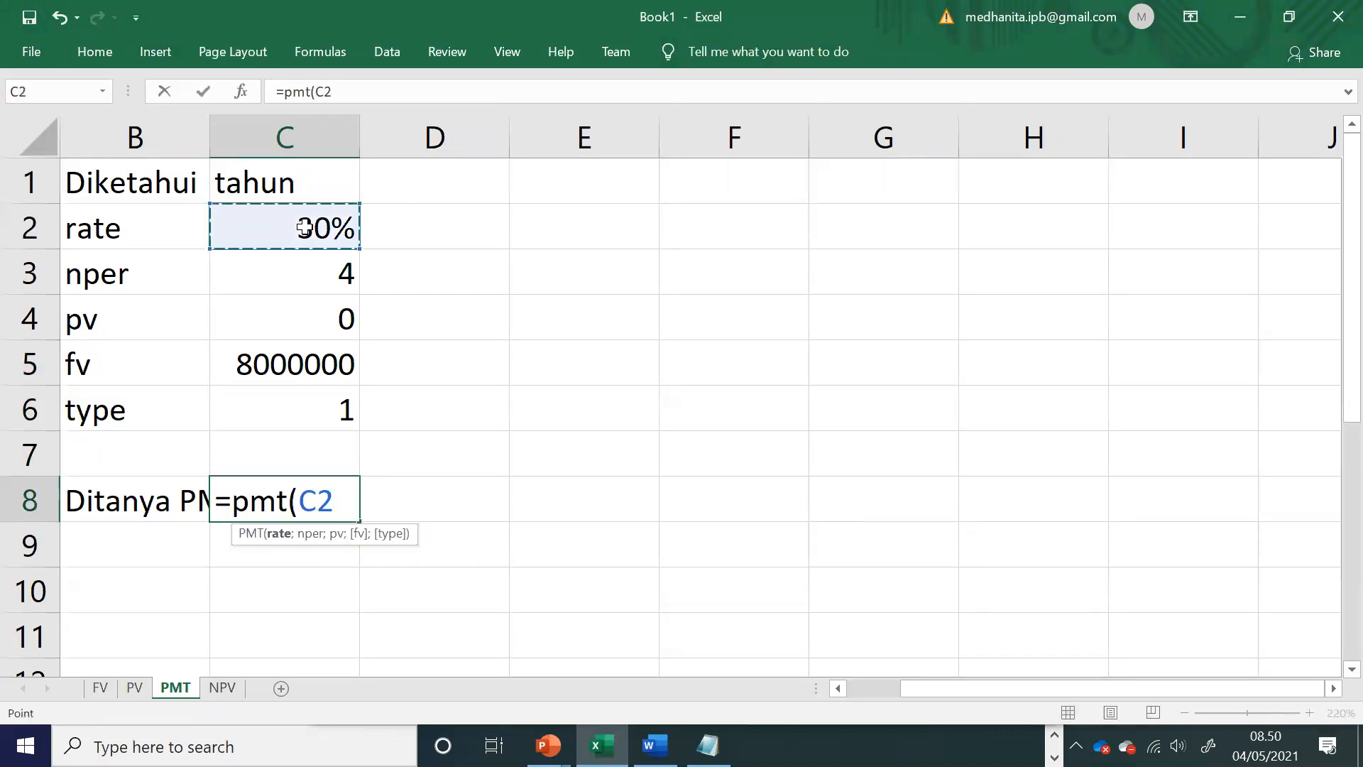
text(;)
click(319, 268)
text(;)
click(319, 317)
text(;)
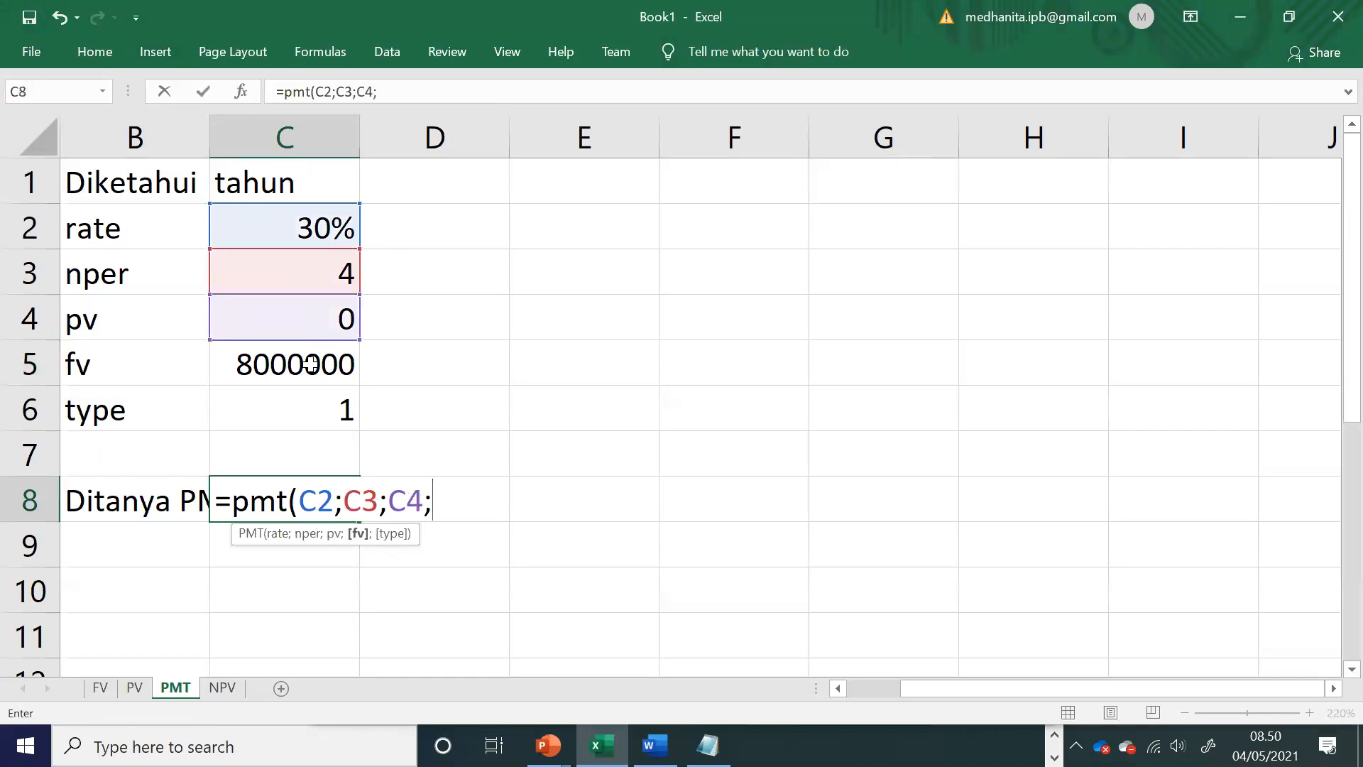
click(311, 364)
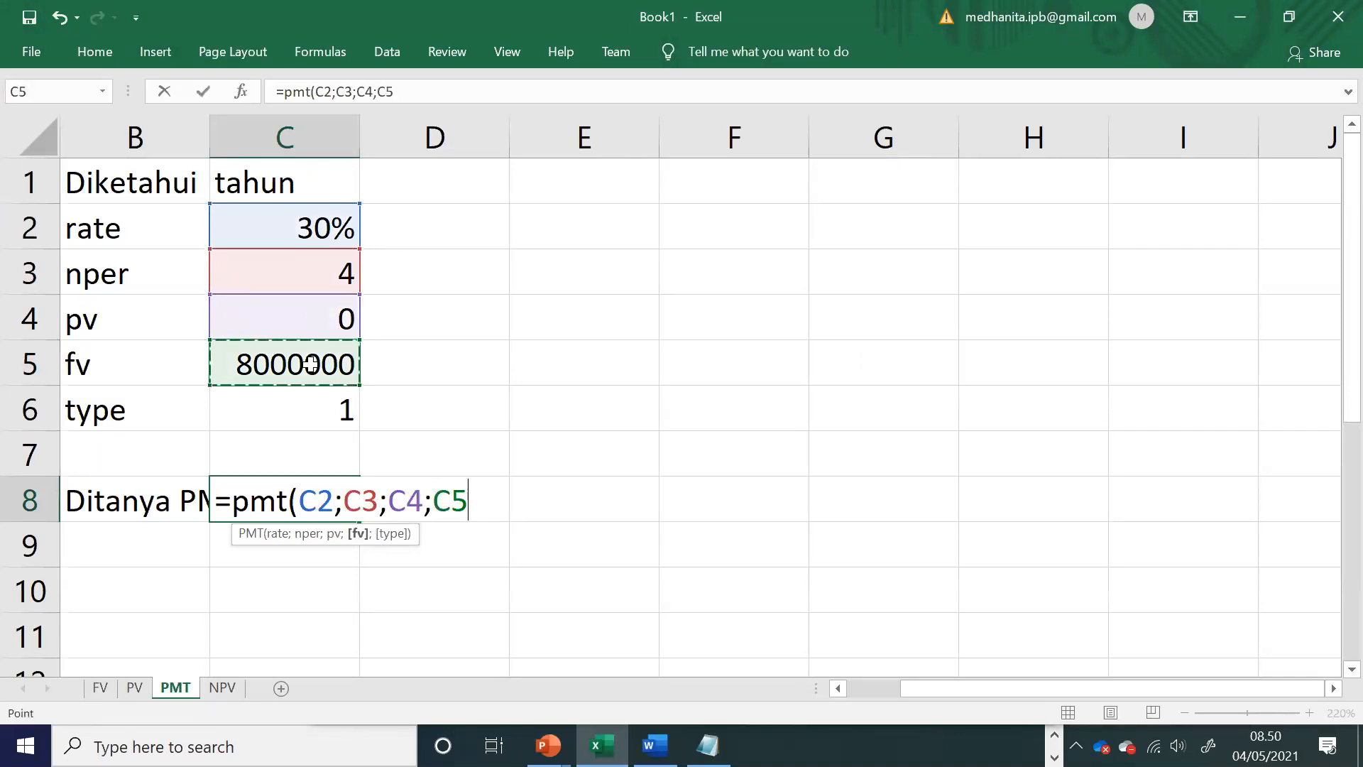
text(;)
click(324, 396)
text())
key(Return)
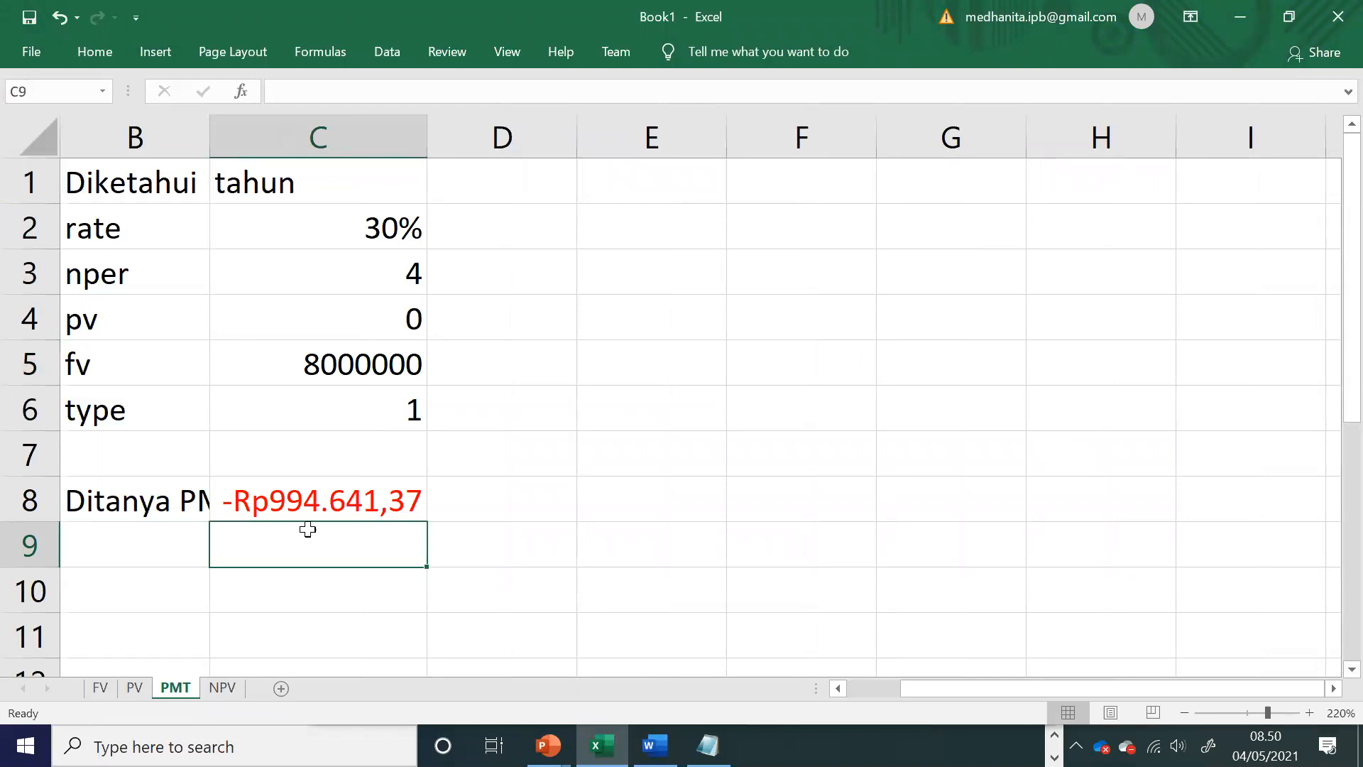
click(302, 495)
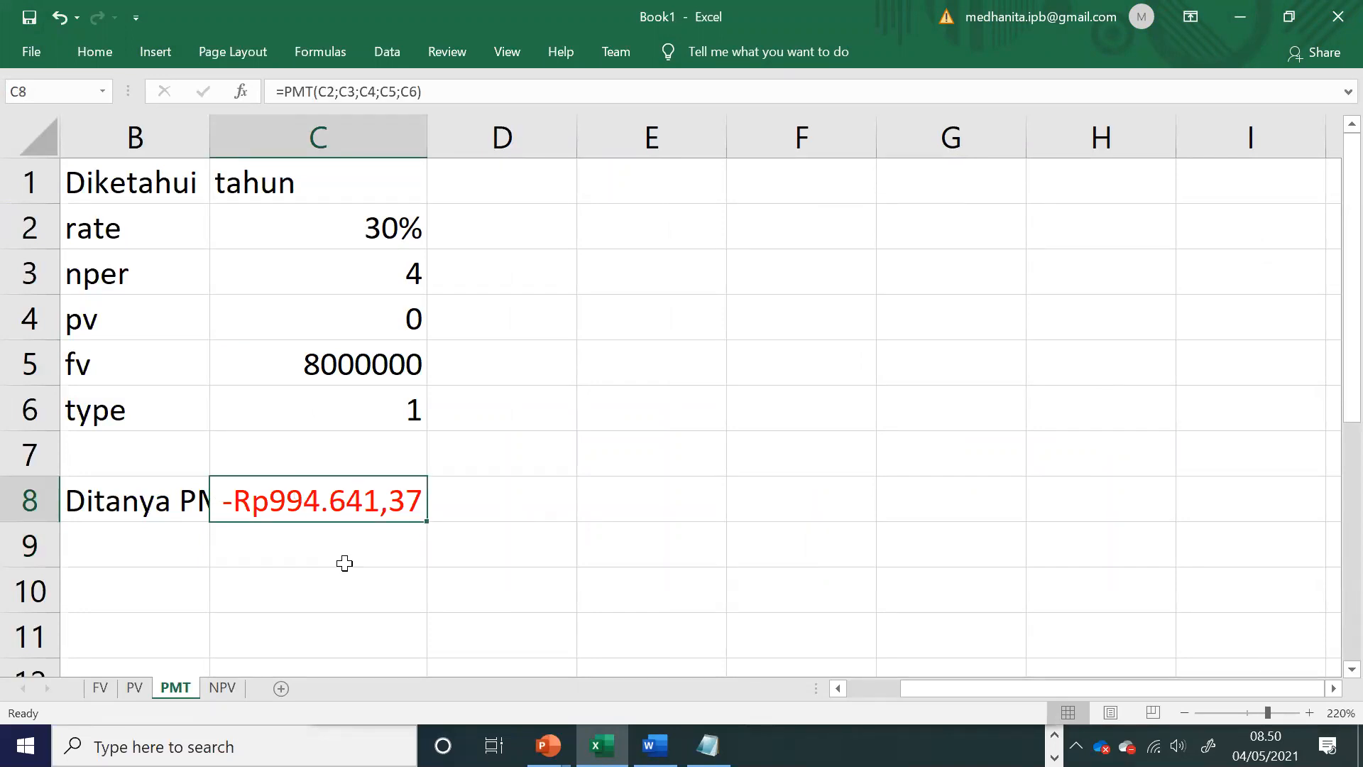
click(345, 563)
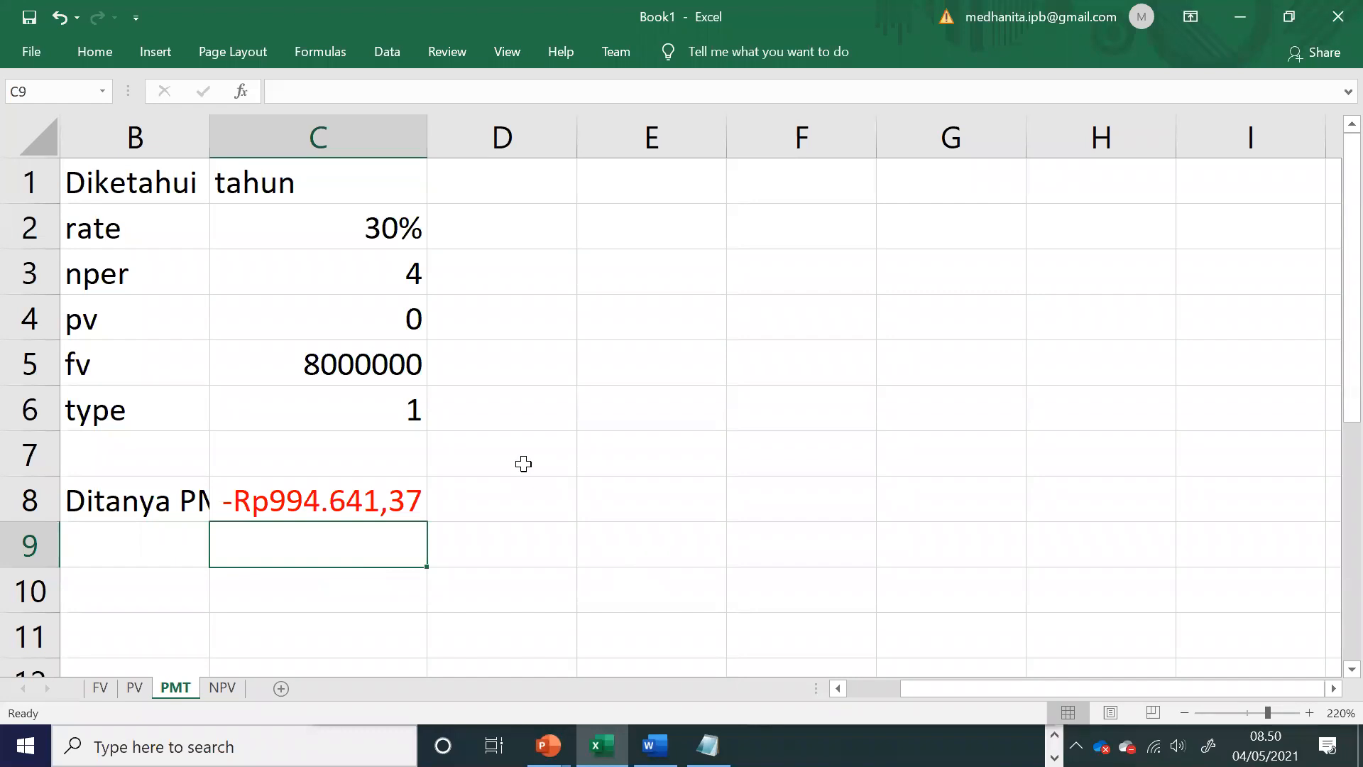
Step: Review the remaining PMT exercises in the Word module and add the line "12. pmt 3" to the Notepad exercise list
click(655, 745)
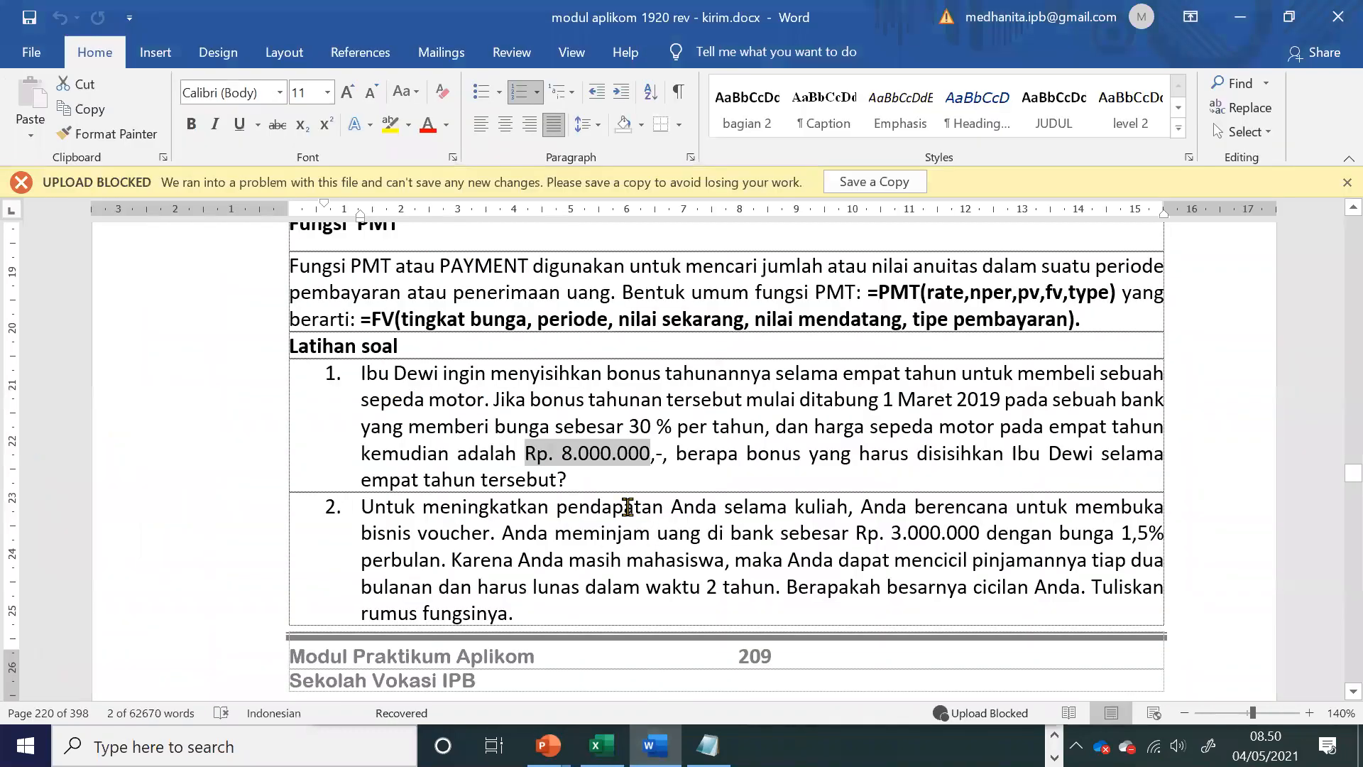
drag(454, 372, 563, 475)
drag(388, 511, 514, 614)
scroll(622, 468, down, 5)
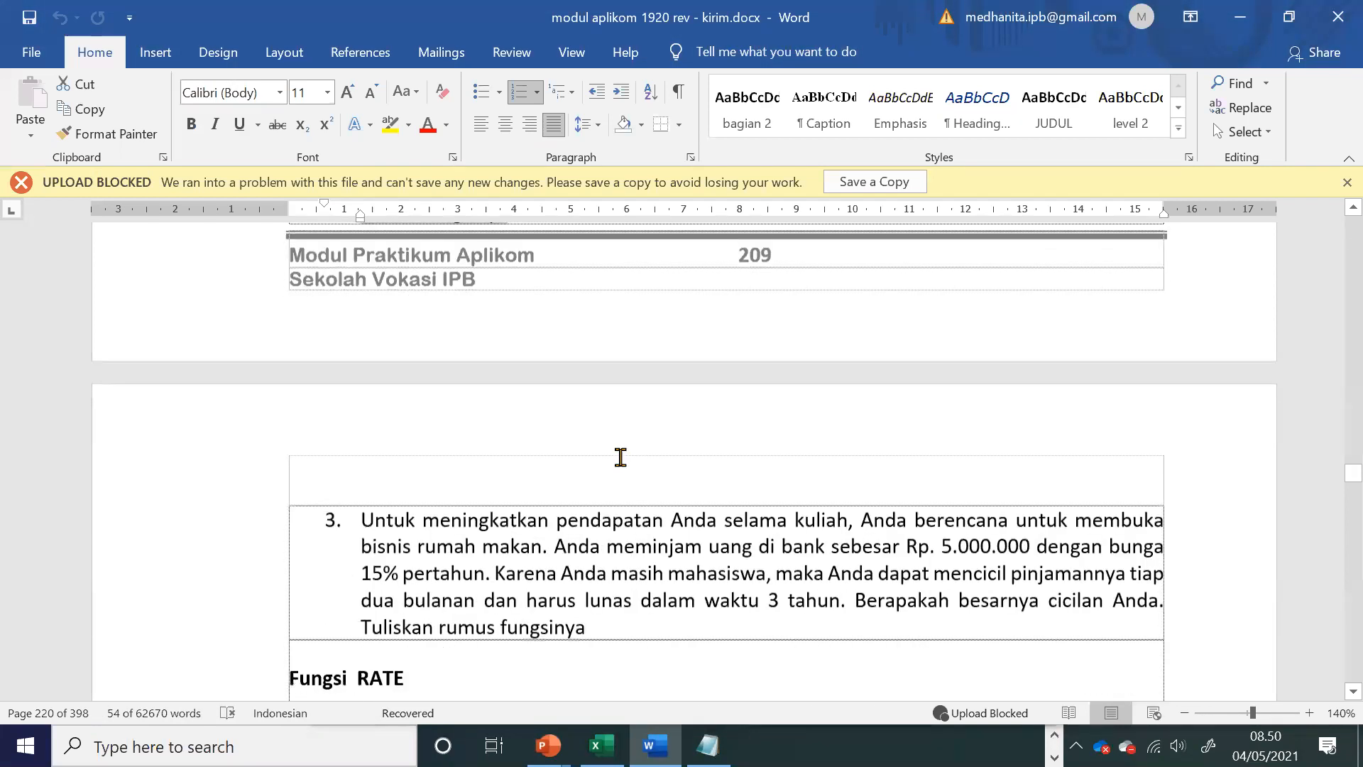
click(587, 439)
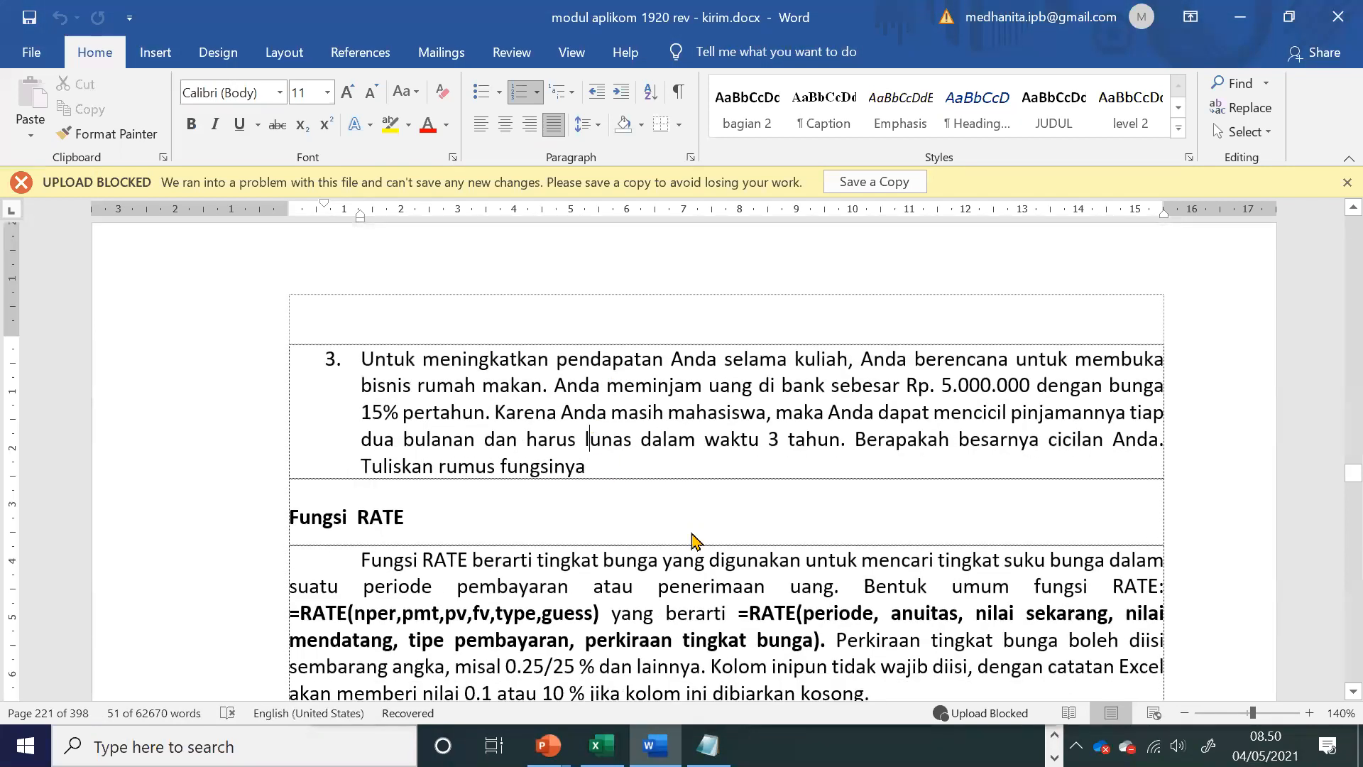
key(alt+Tab)
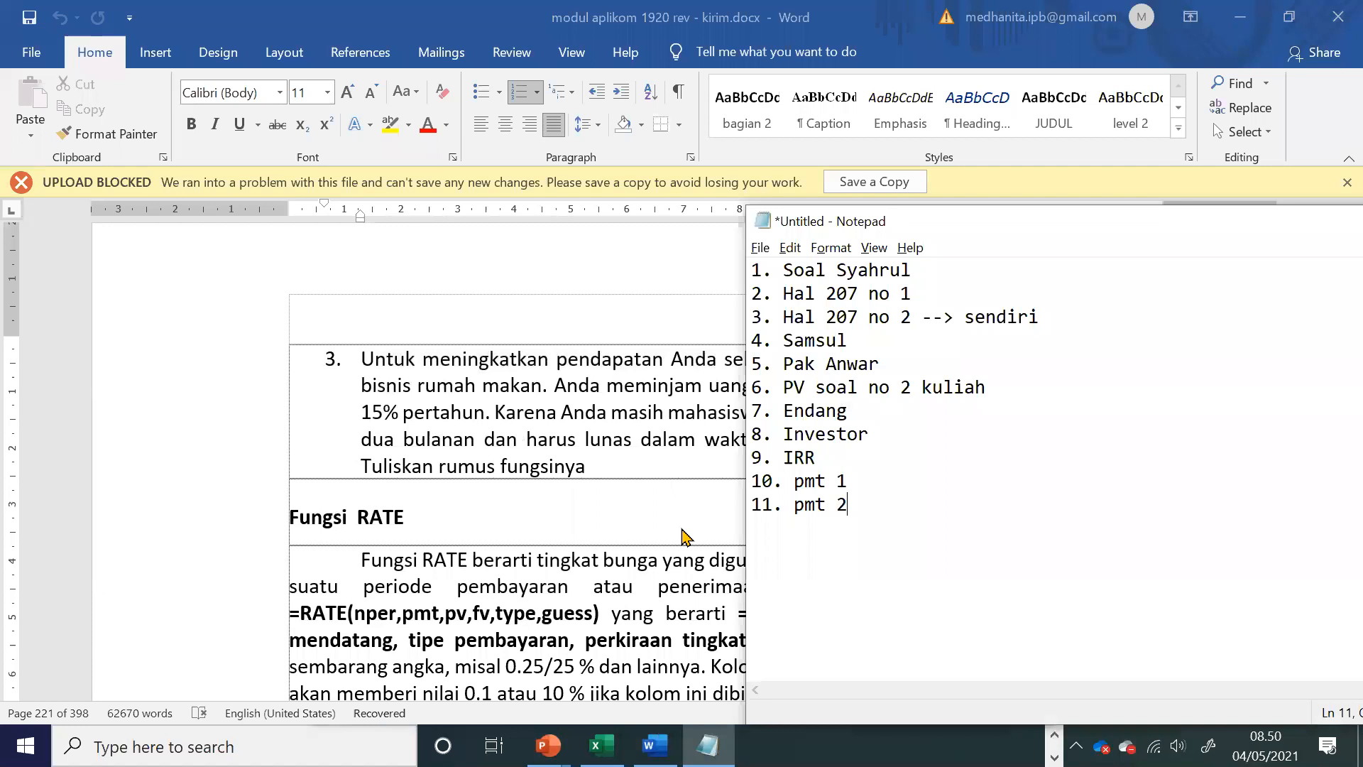
key(Return)
text(12. pmt 3)
key(alt+Tab)
scroll(626, 575, down, 3)
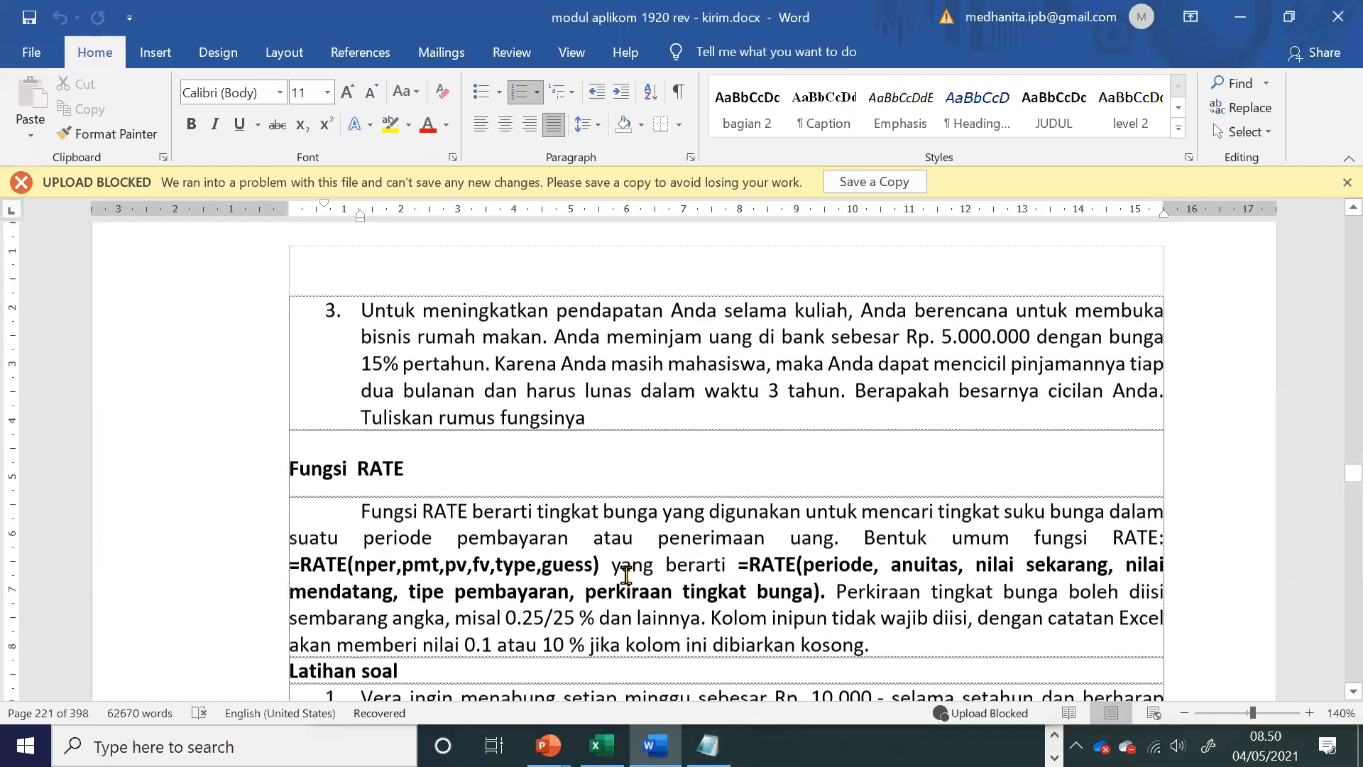
key(alt+Tab)
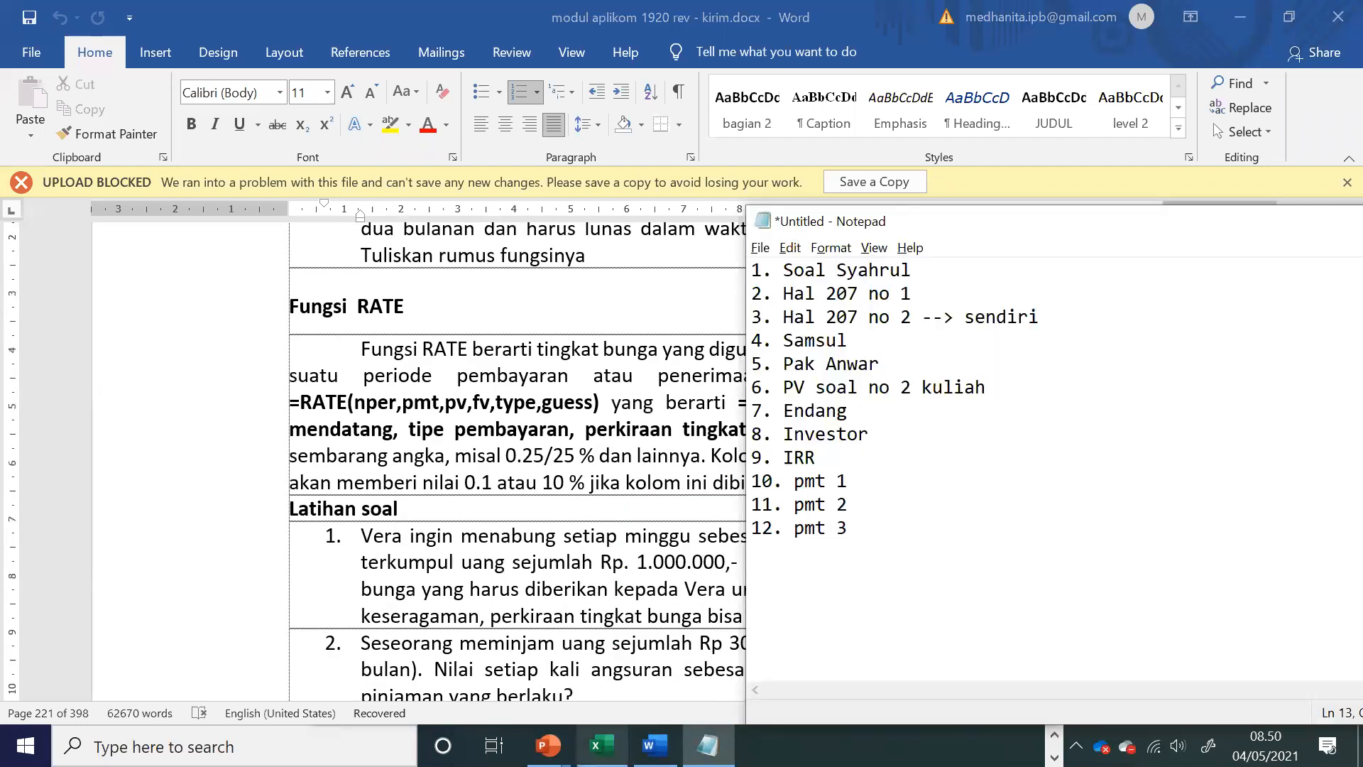
Step: Switch to Excel, insert a new worksheet before the PMT sheet and name it rate
click(602, 746)
right_click(178, 692)
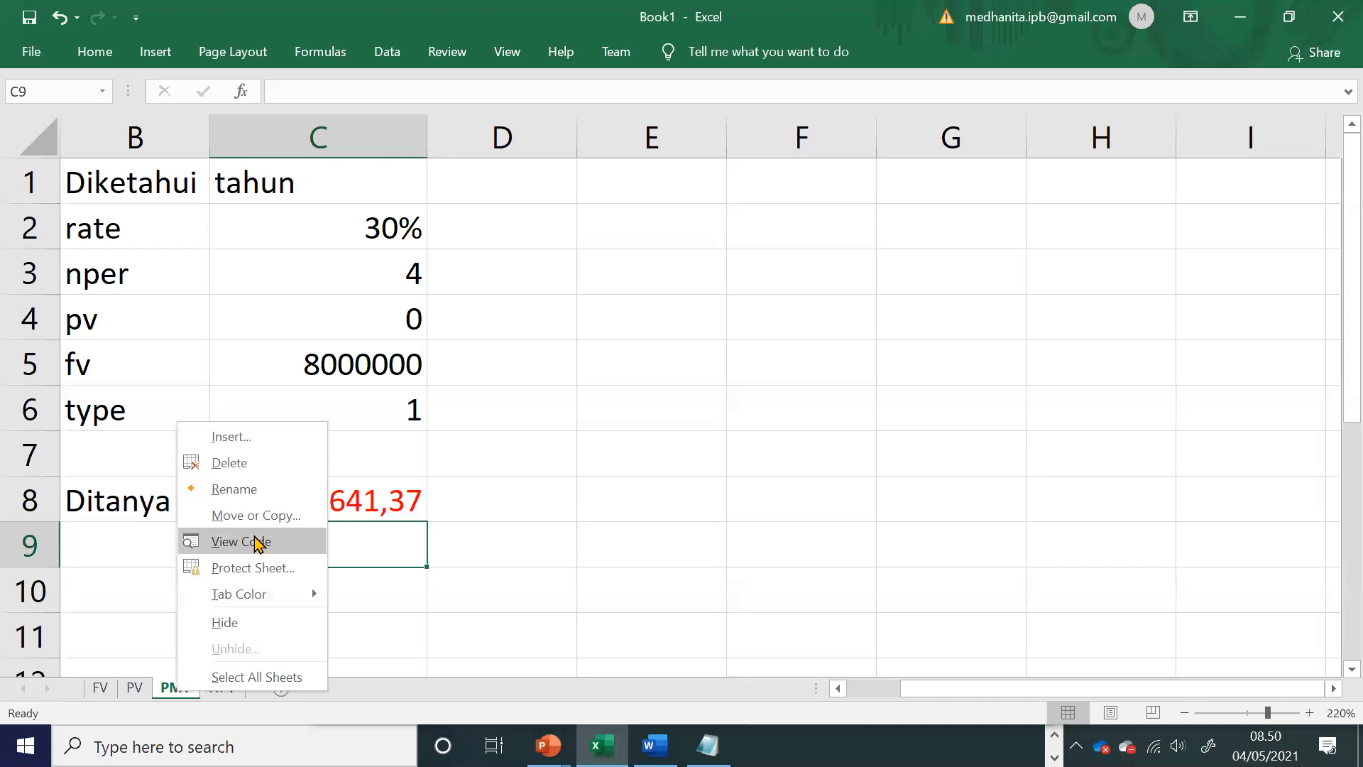
click(245, 437)
click(496, 600)
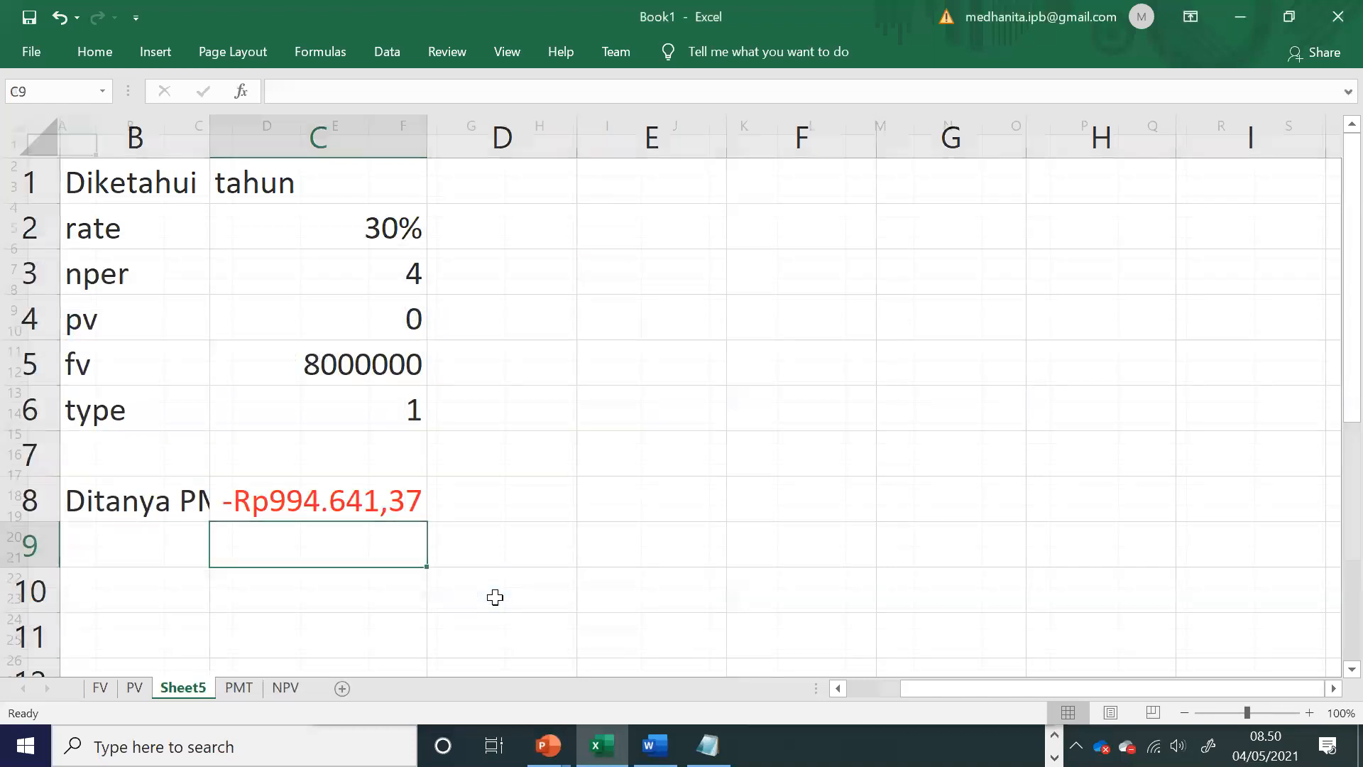
double_click(199, 686)
text(rate)
key(Return)
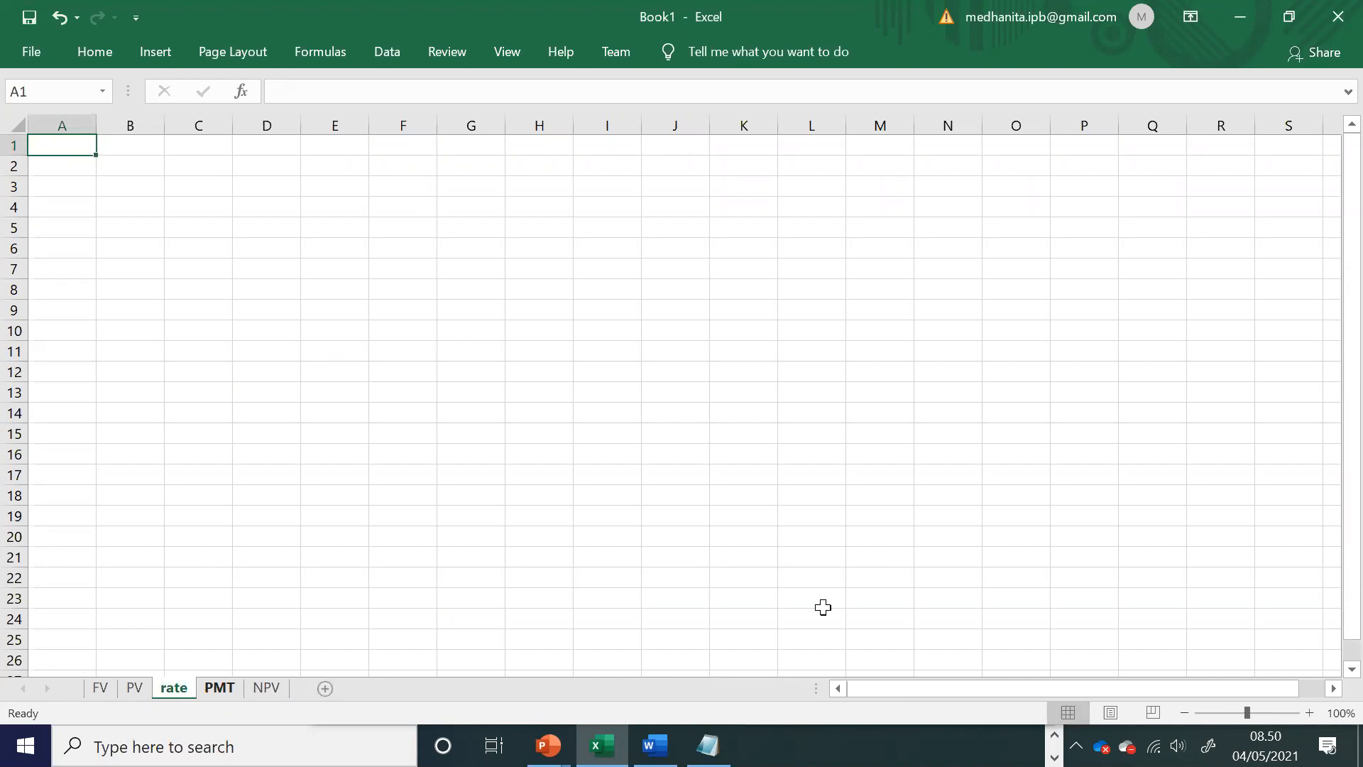
click(1309, 714)
click(1308, 715)
click(1308, 714)
click(1308, 714)
click(1308, 714)
click(1309, 714)
click(1308, 714)
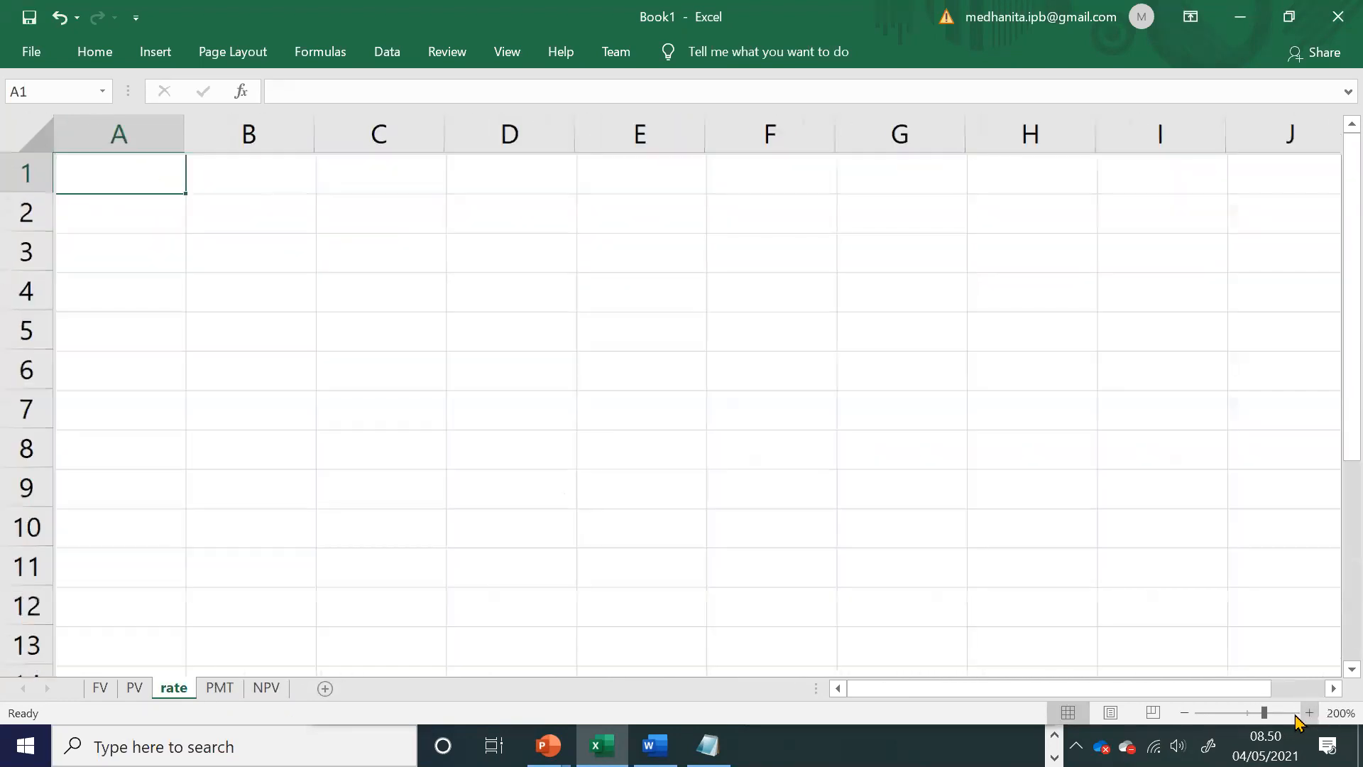
Step: Enter the label ditanya rate in cell A8 of the rate sheet
click(183, 458)
text(ditanya rate)
key(Tab)
Step: Start a RATE formula in B8 to consult its arguments and store it as the plain text '=rate(
text(=rate)
key(BackSpace)
text(te()
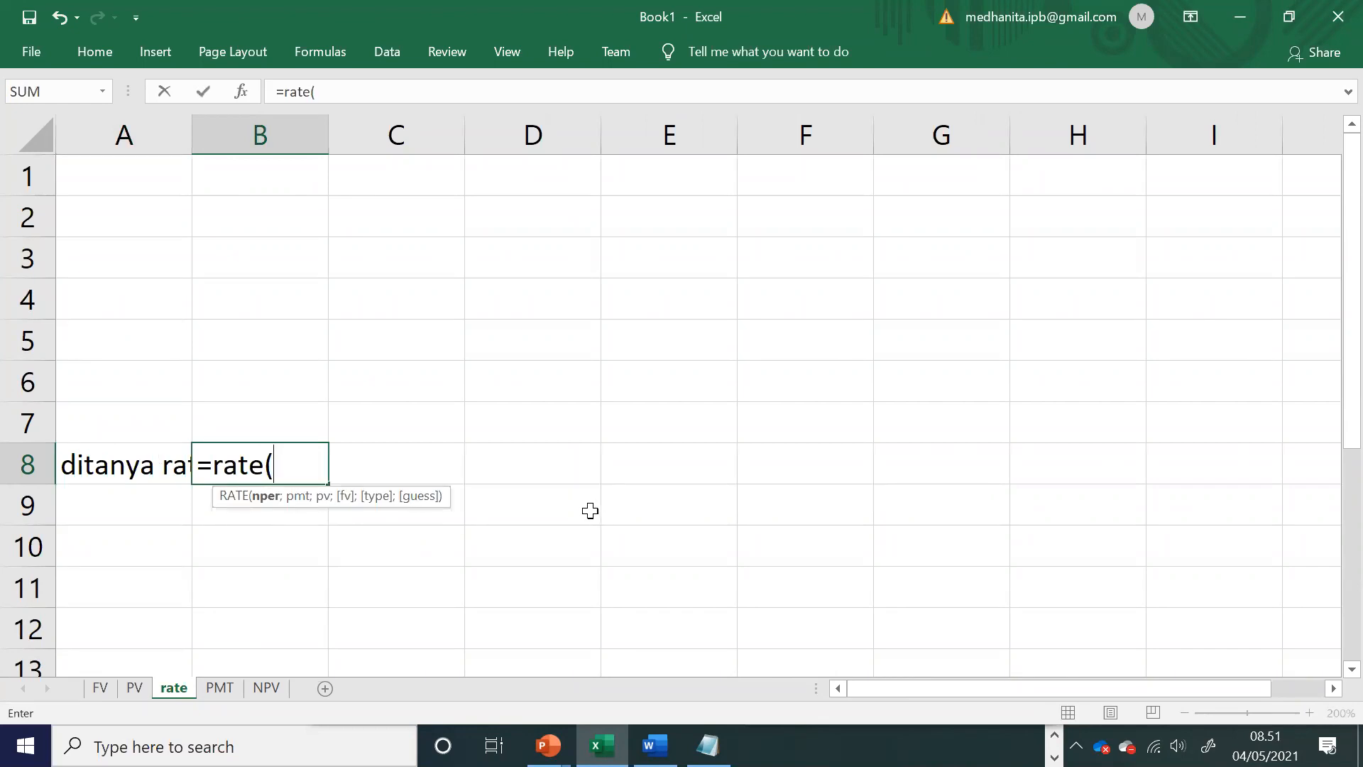
click(196, 467)
text(')
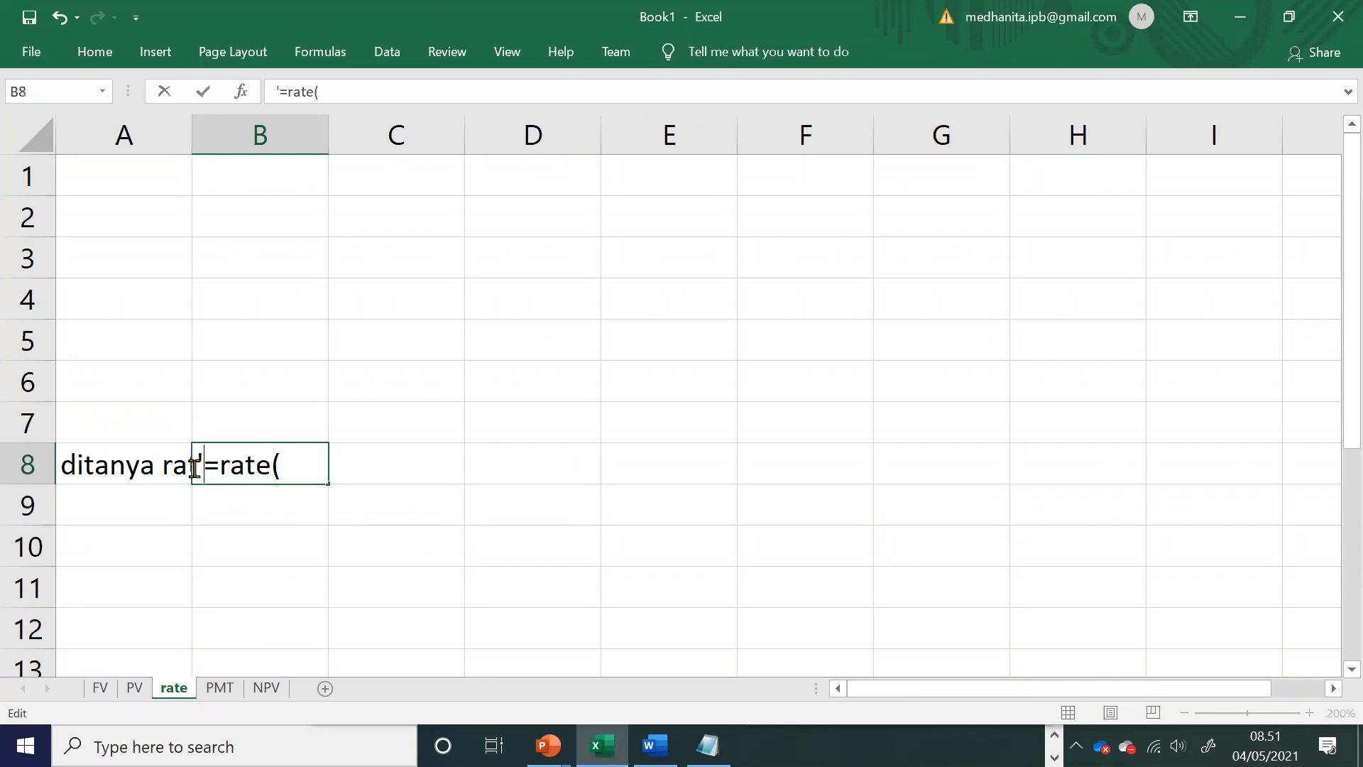
key(Return)
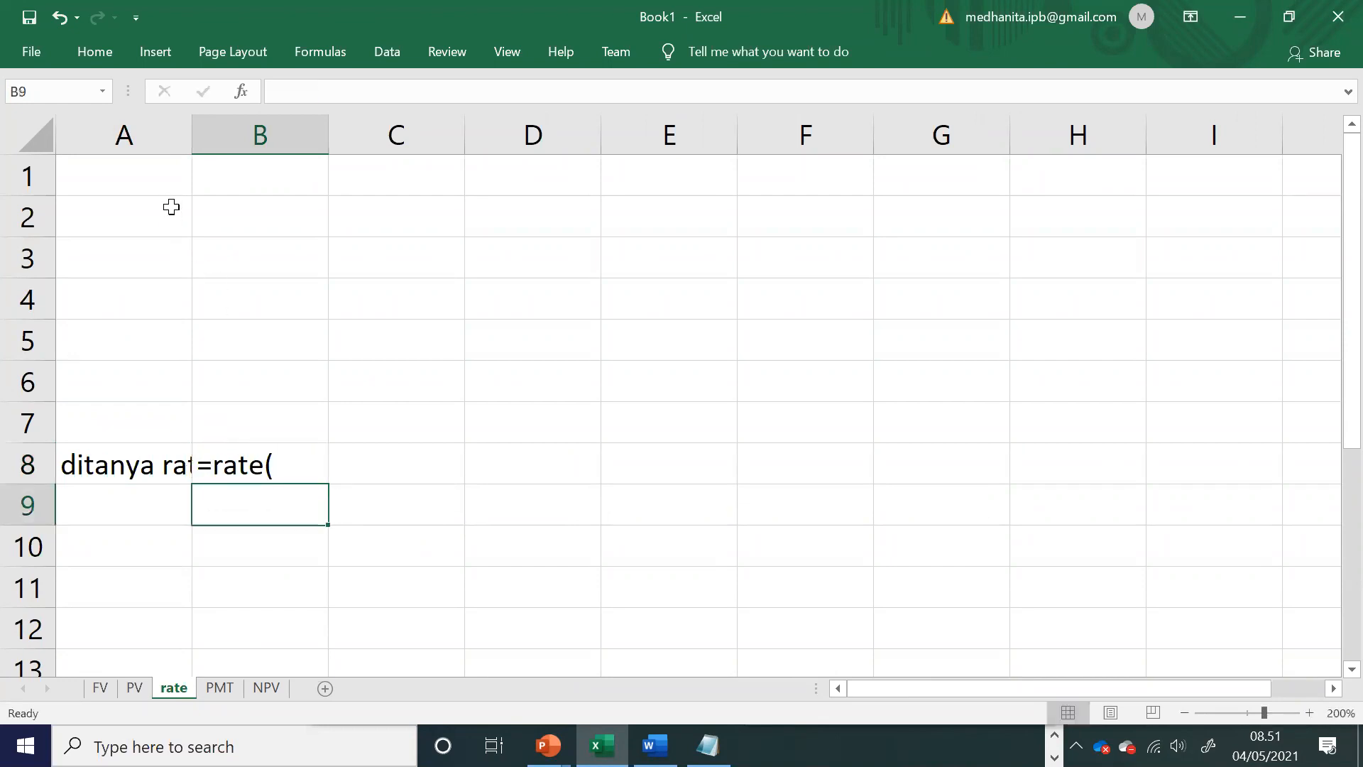
Step: Enter the argument labels nper, pmt, pv and fv in cells A2 to A5
click(132, 206)
text(nper)
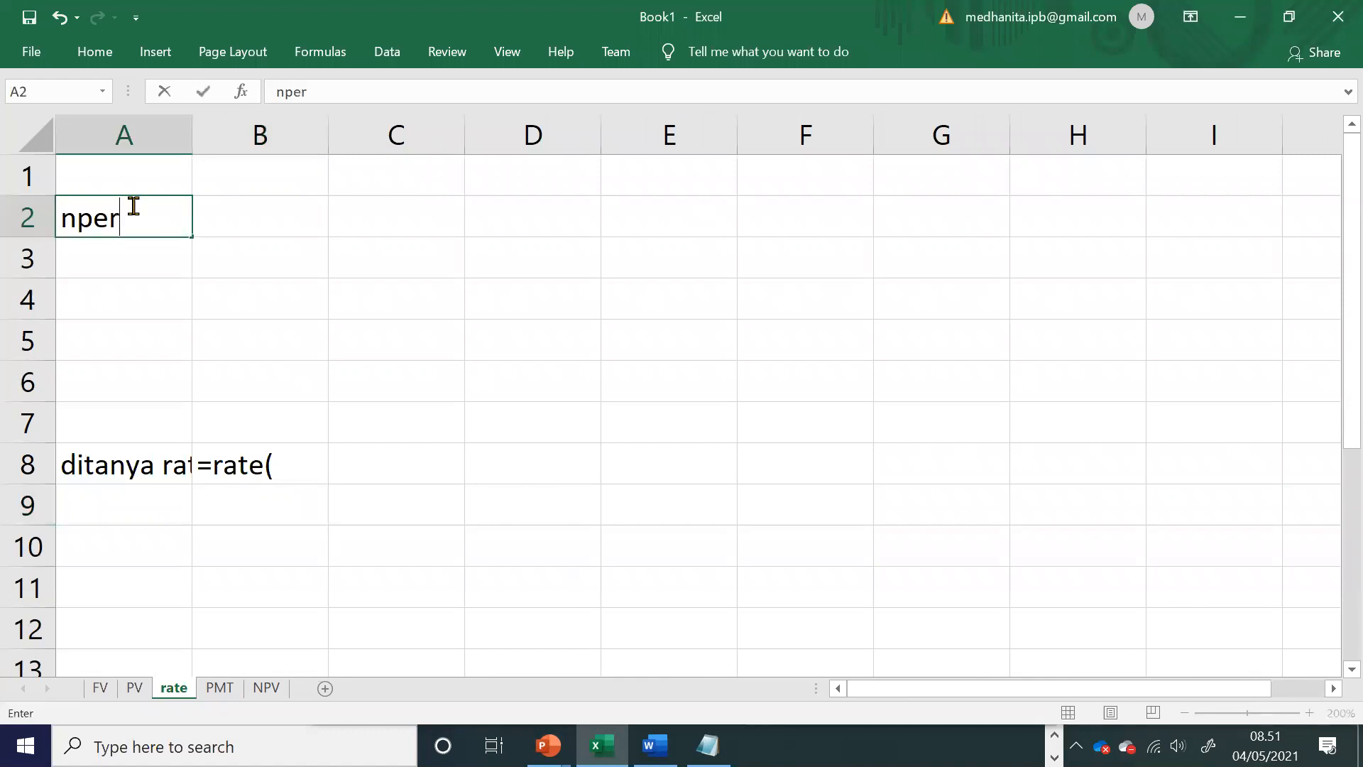
key(Return)
text(pmt)
key(Return)
text(pv)
key(Return)
text(fv)
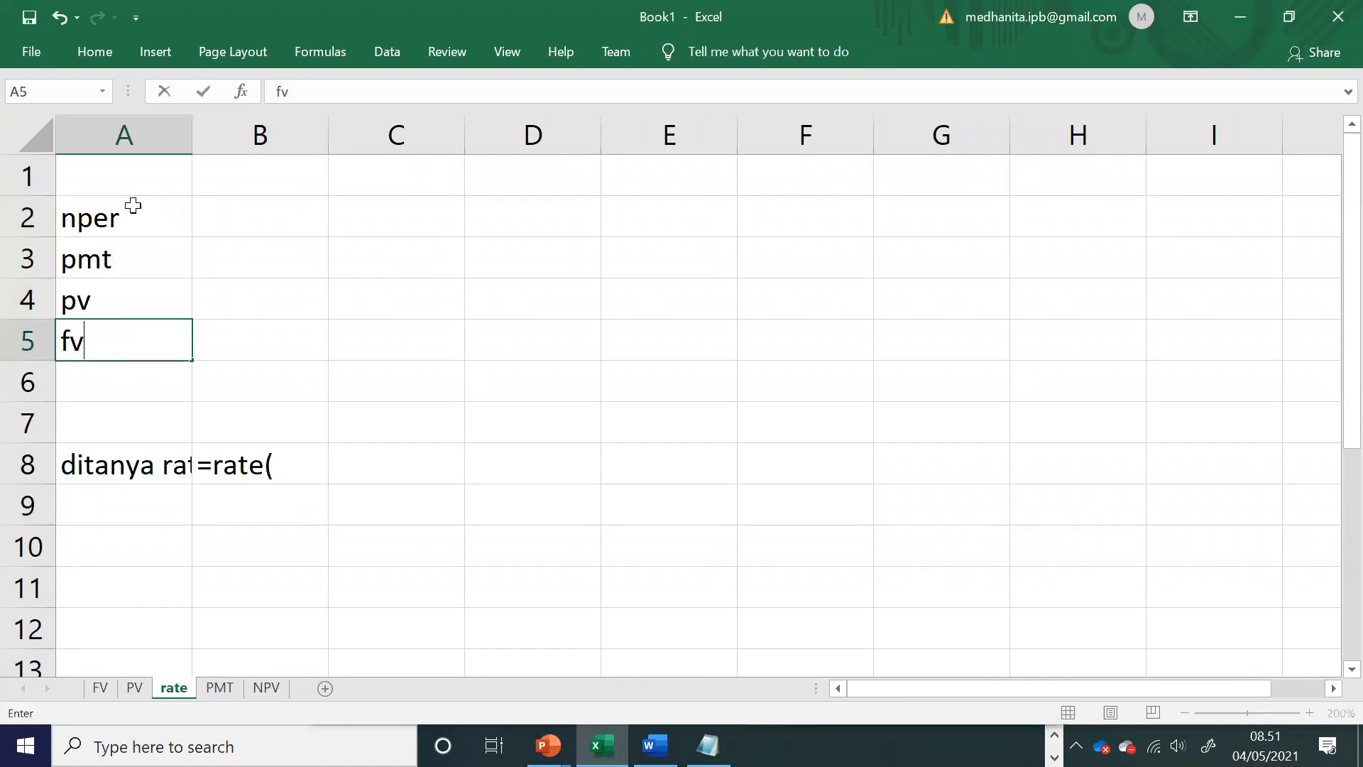
Step: Turn the text in B8 back into a formula to check the remaining RATE arguments, and clear the cell
double_click(213, 460)
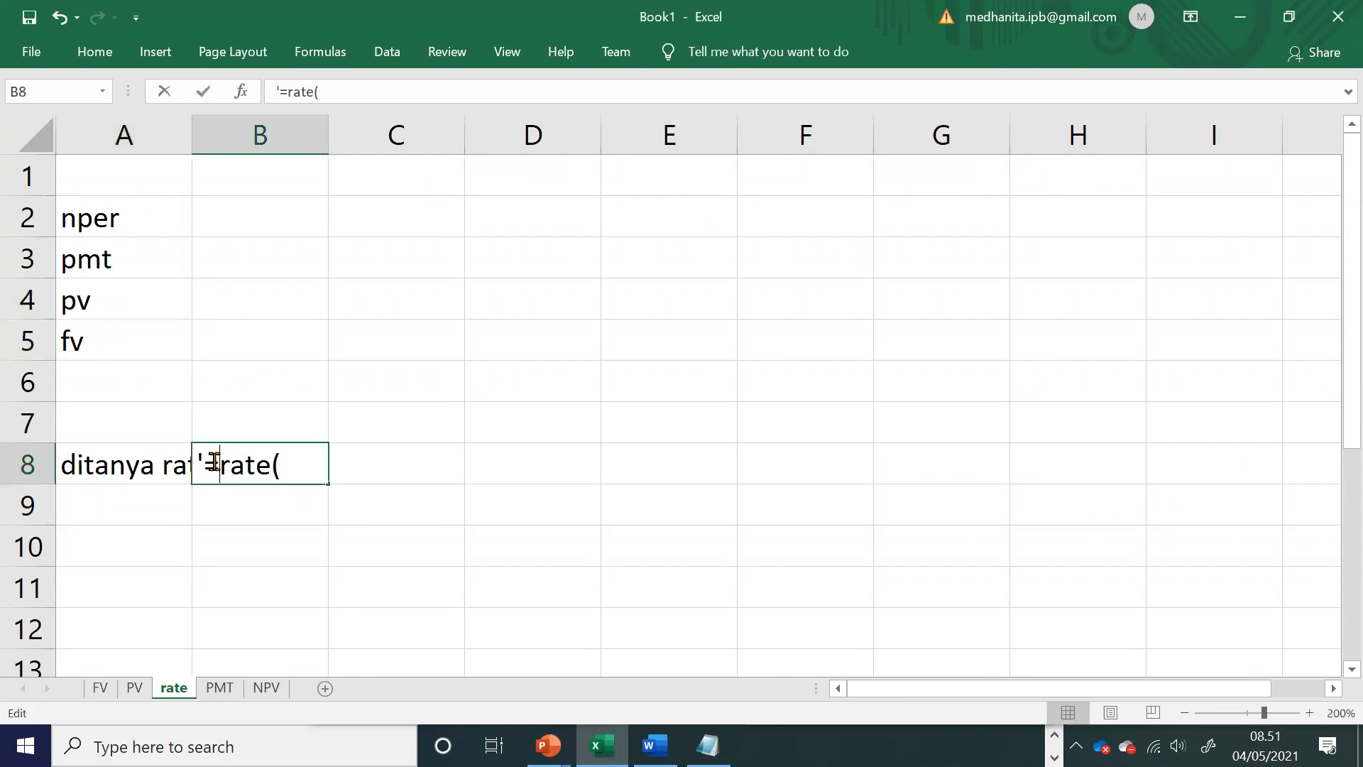
key(BackSpace)
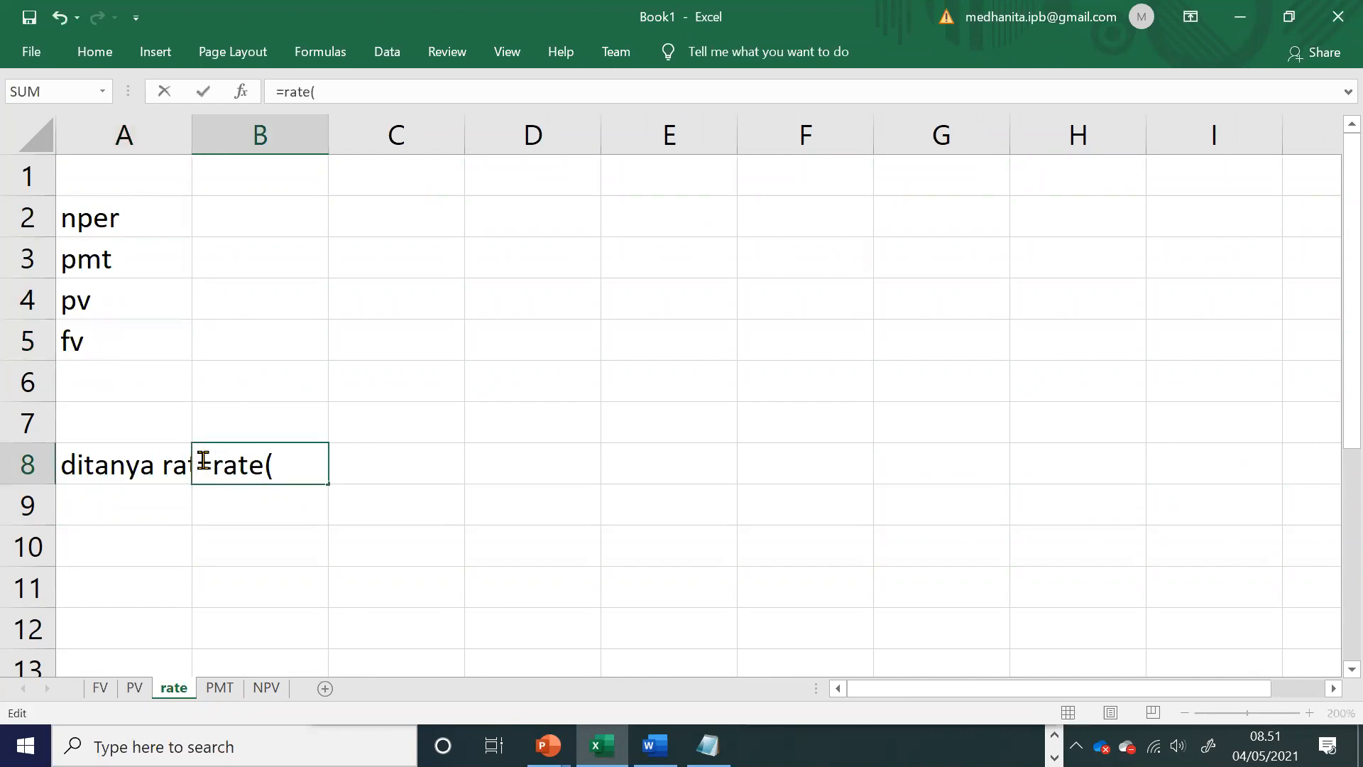
click(276, 463)
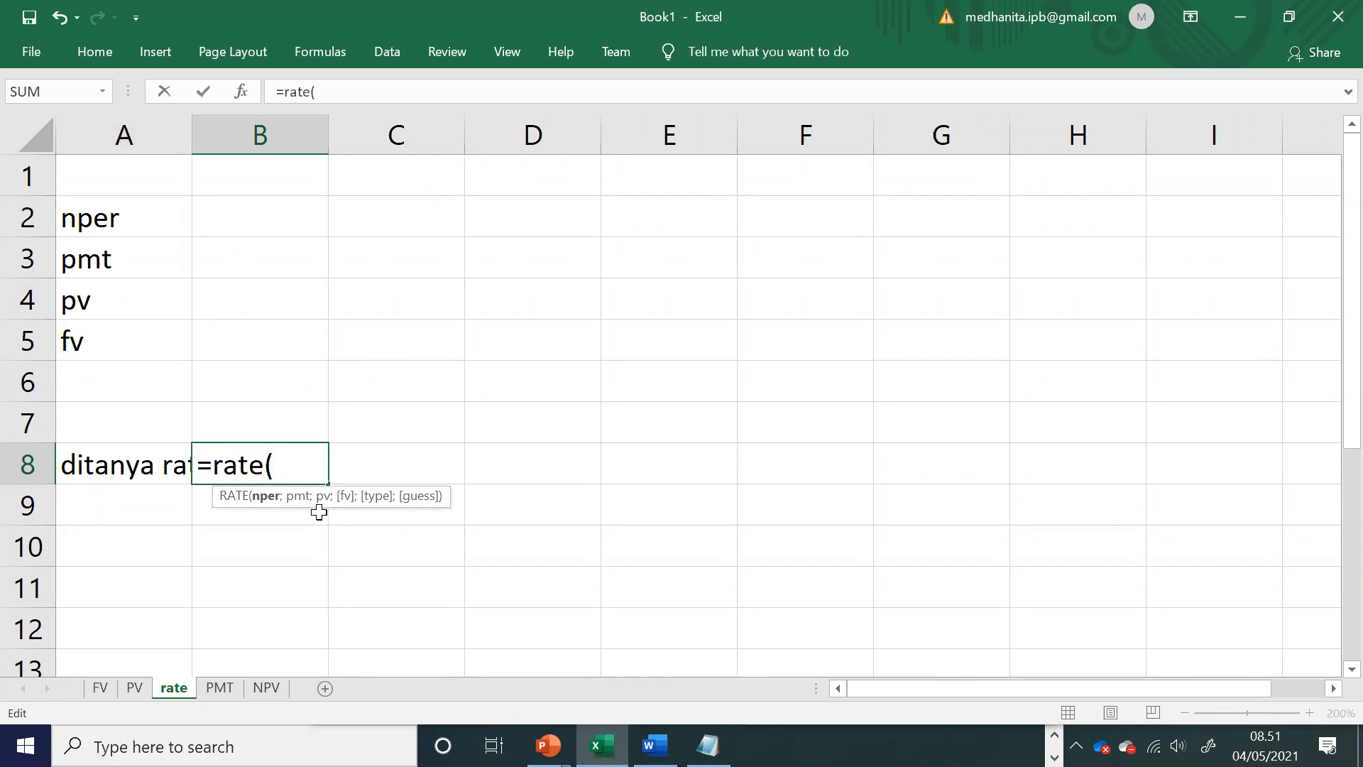
key(BackSpace)
key(BackSpace)
key(BackSpace)
key(BackSpace)
key(BackSpace)
key(BackSpace)
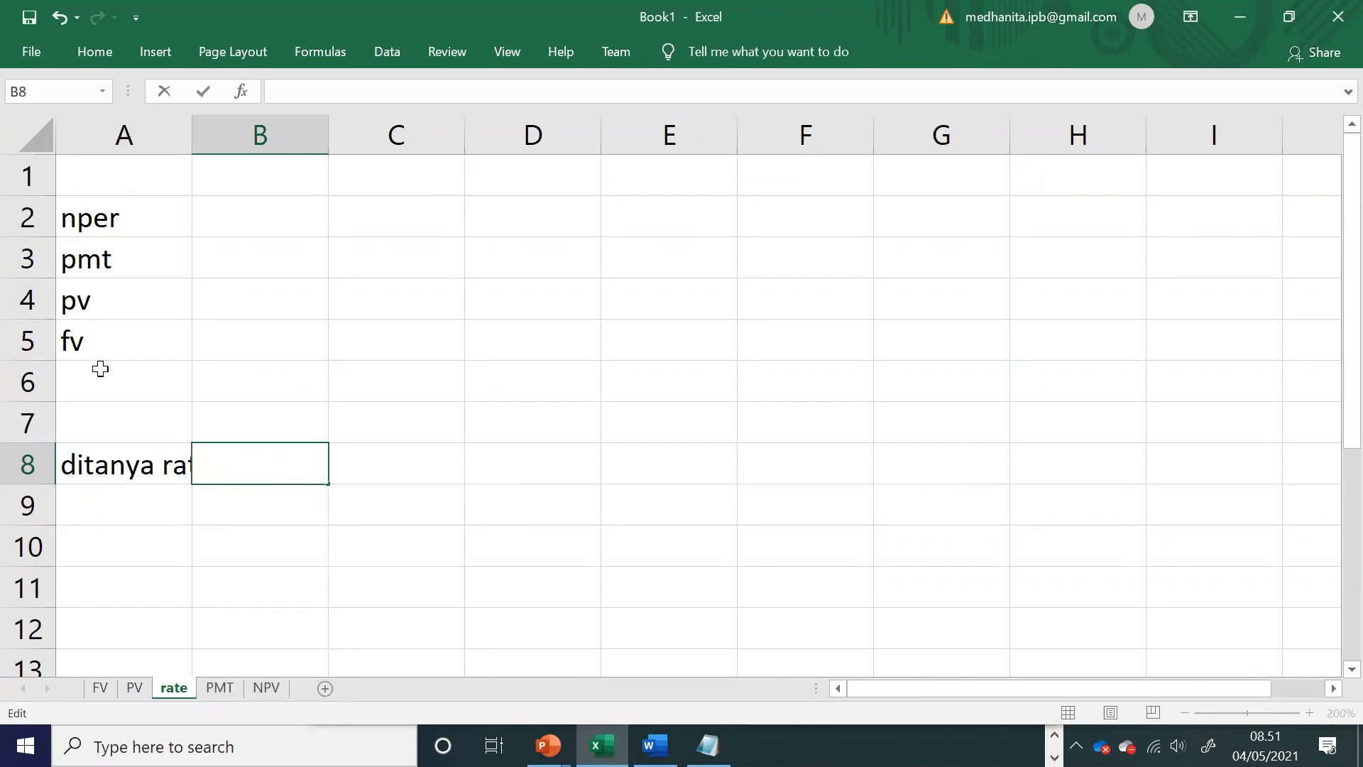
Step: Enter the labels type in A6 and guess in A7 to complete the RATE argument list
click(100, 369)
text(type)
key(Return)
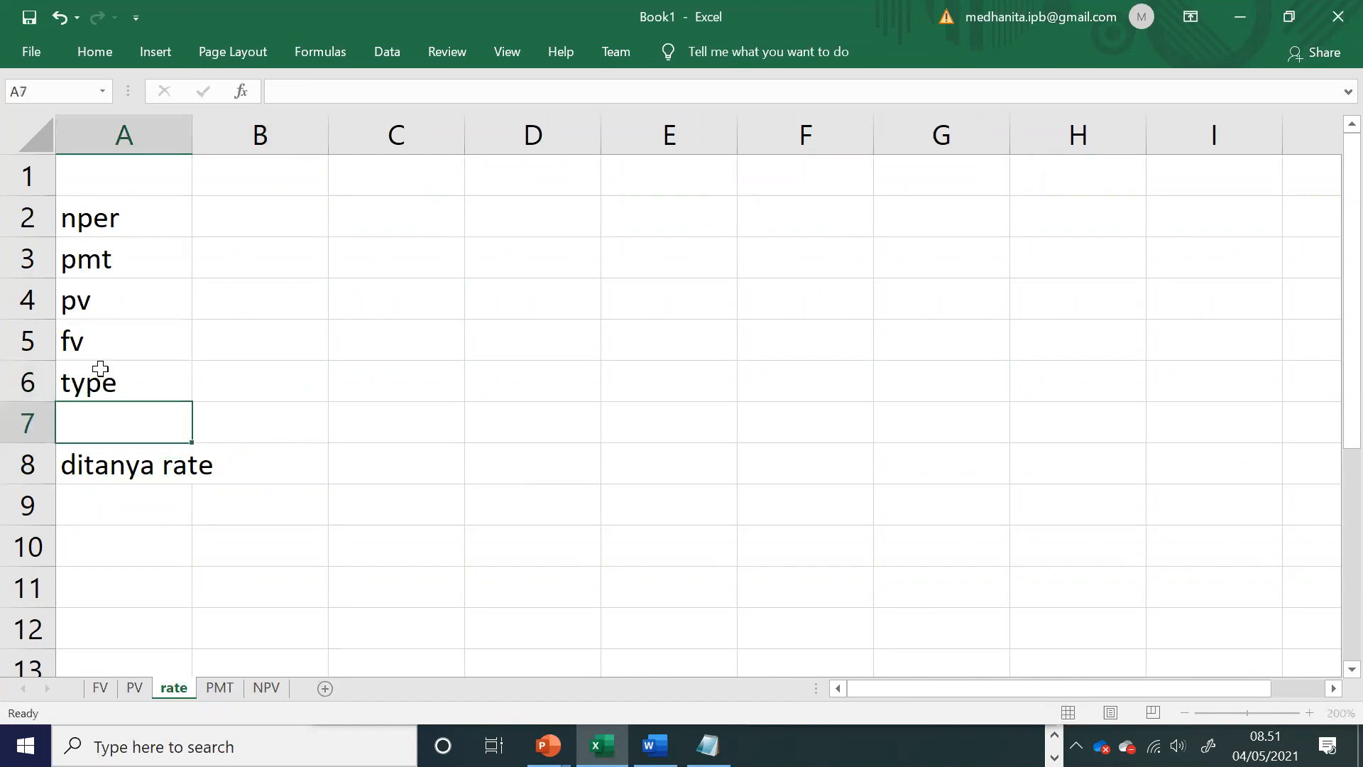
text(guestt)
key(BackSpace)
key(BackSpace)
text(s)
Step: Enter the heading diketahui in A1 above the argument labels
click(100, 179)
text(di)
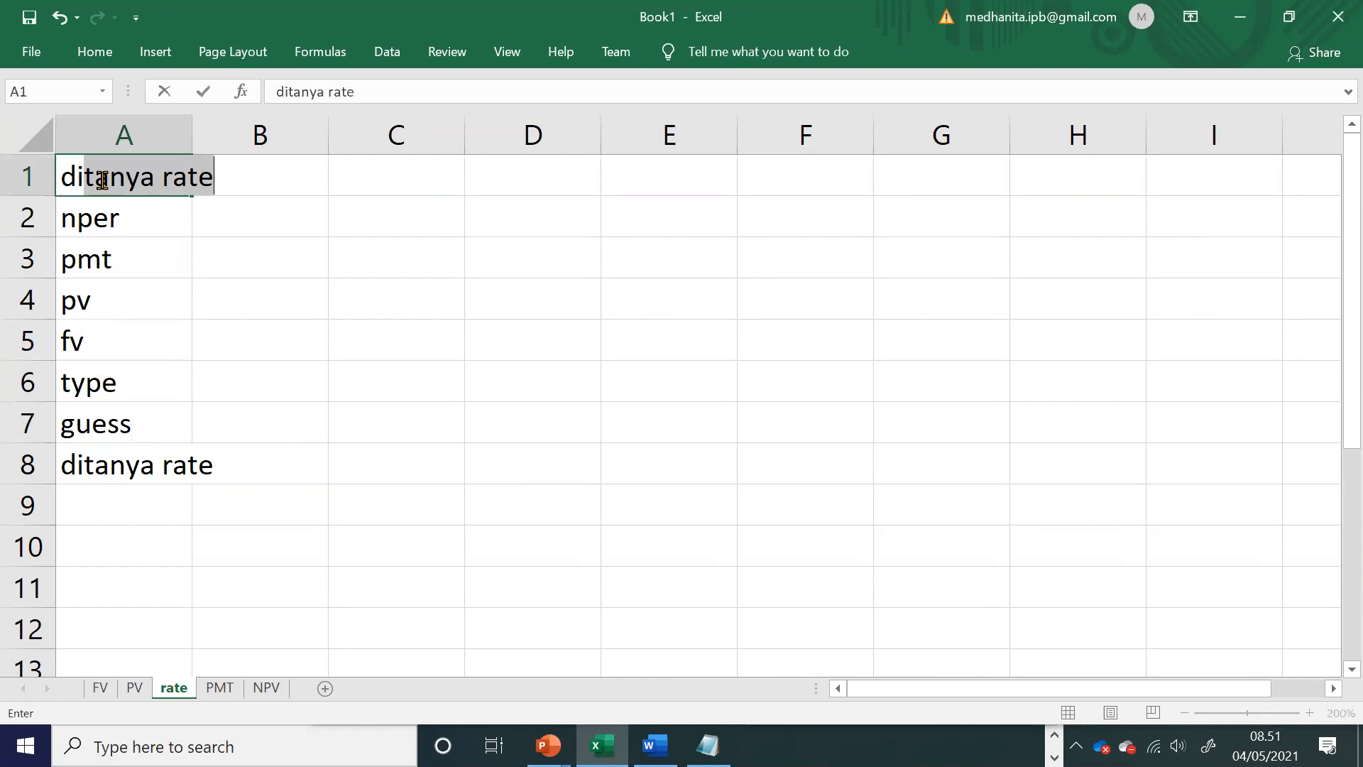
text(ketahui)
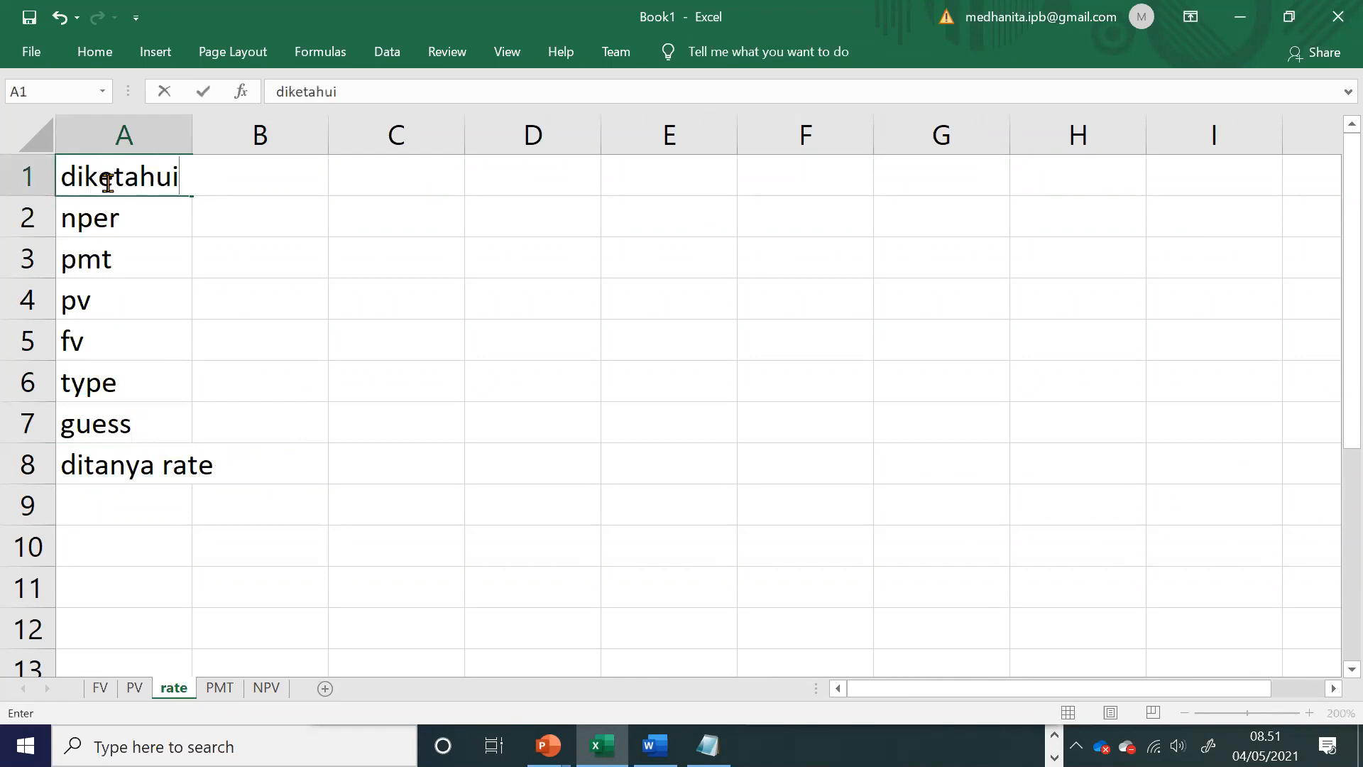
click(575, 409)
Step: Switch to the Word module and read the RATE function description and its exercises
key(alt+Tab)
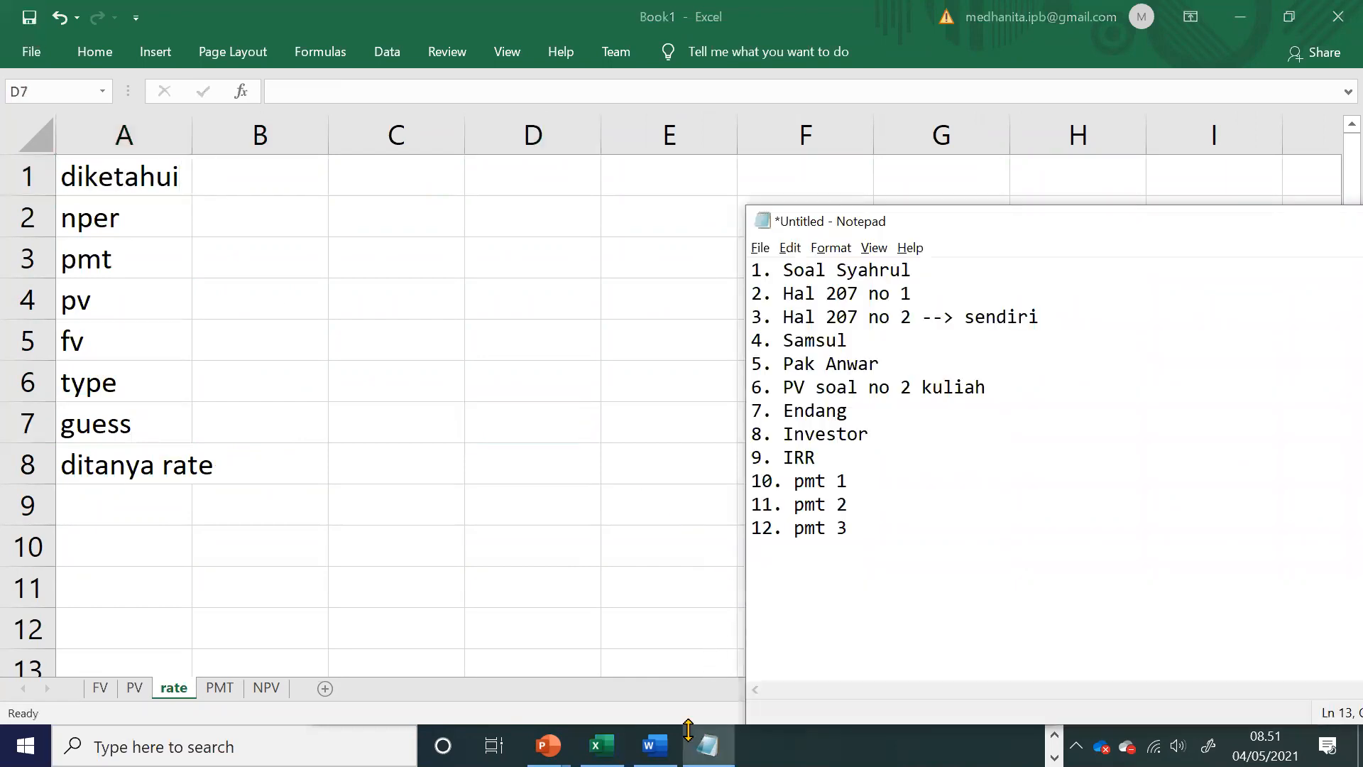
key(alt+Tab)
key(alt+Tab)
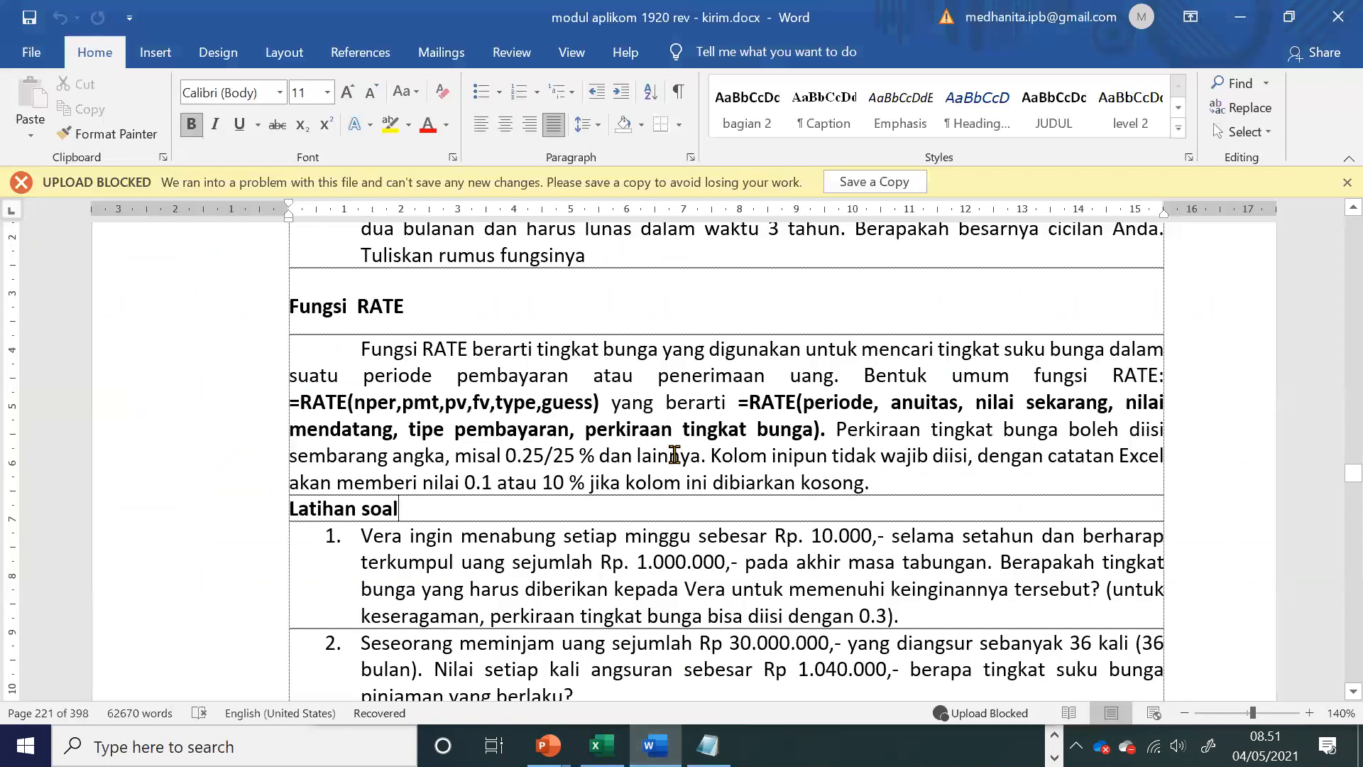
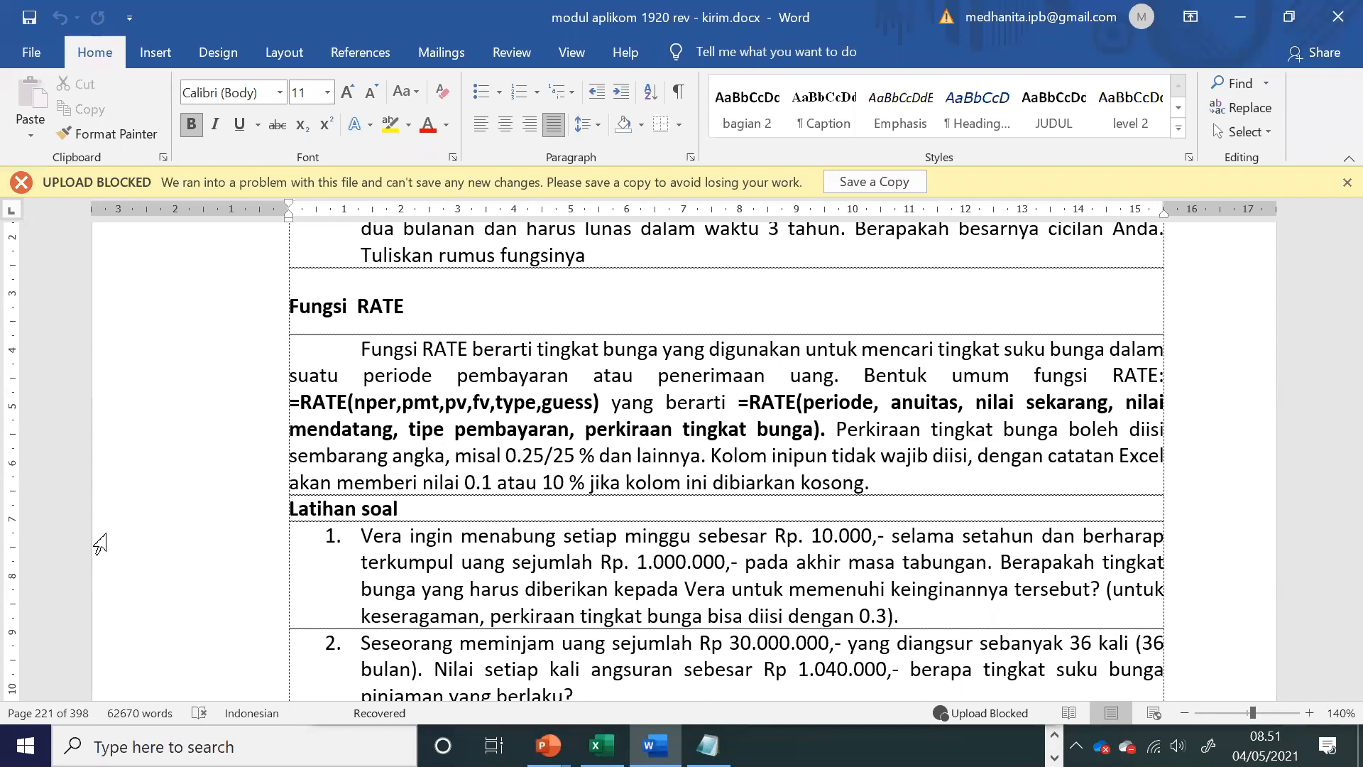
Step: Copy the full text of the first RATE exercise, about saving Rp. 10.000 weekly, from the module
click(756, 561)
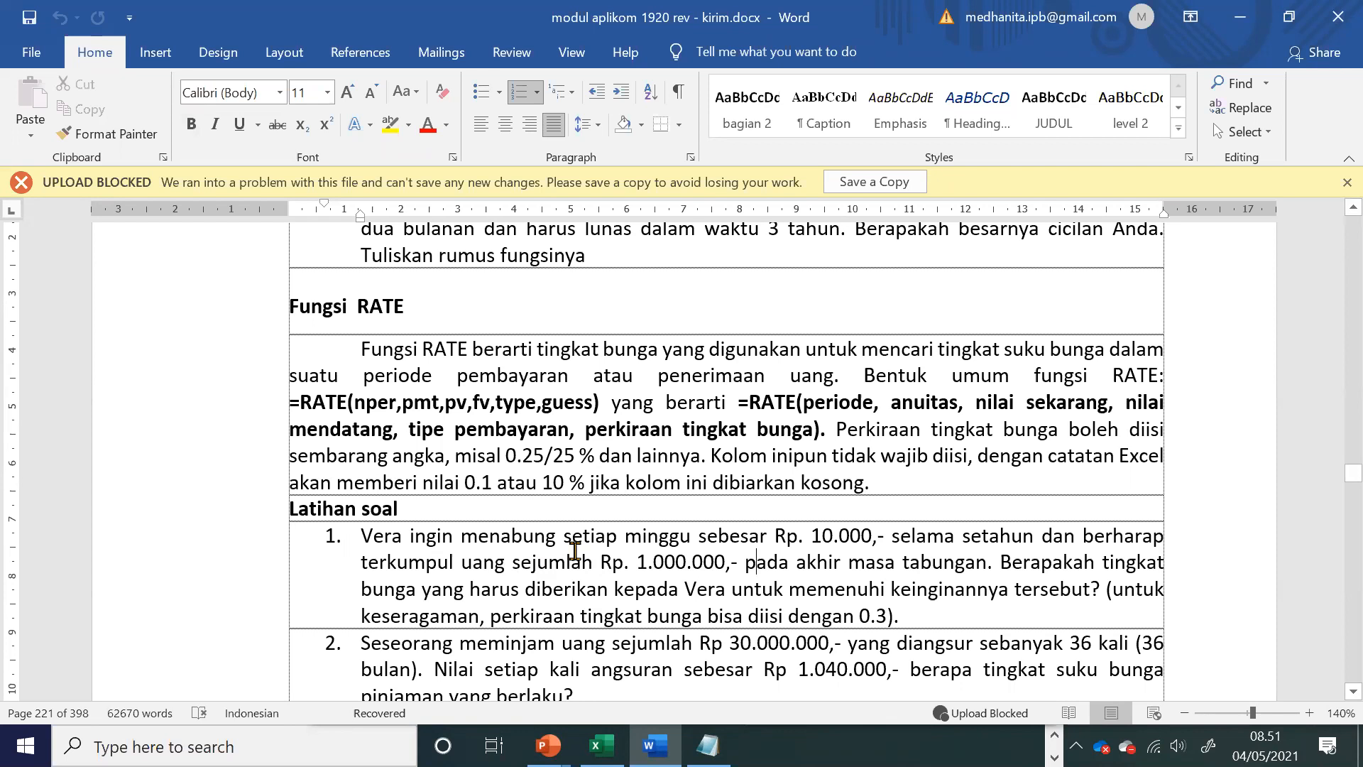
drag(666, 538, 712, 589)
click(1043, 608)
drag(363, 543, 913, 620)
key(ctrl+c)
Step: Switch to Notepad and add item 13, rate with the saver's first name, and item 14, rate 2, to the exercise list
key(alt+Tab)
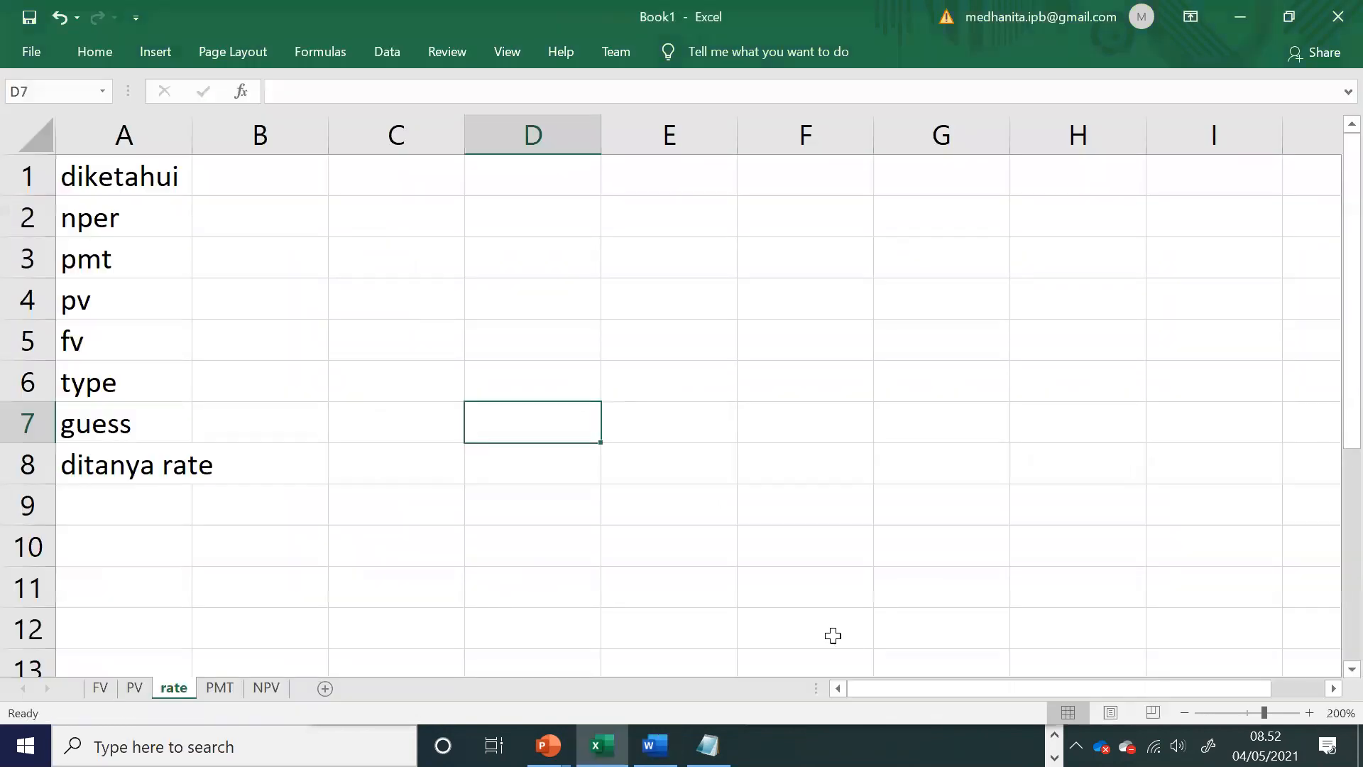
click(709, 746)
text(3 13rate)
key(BackSpace)
key(BackSpace)
key(BackSpace)
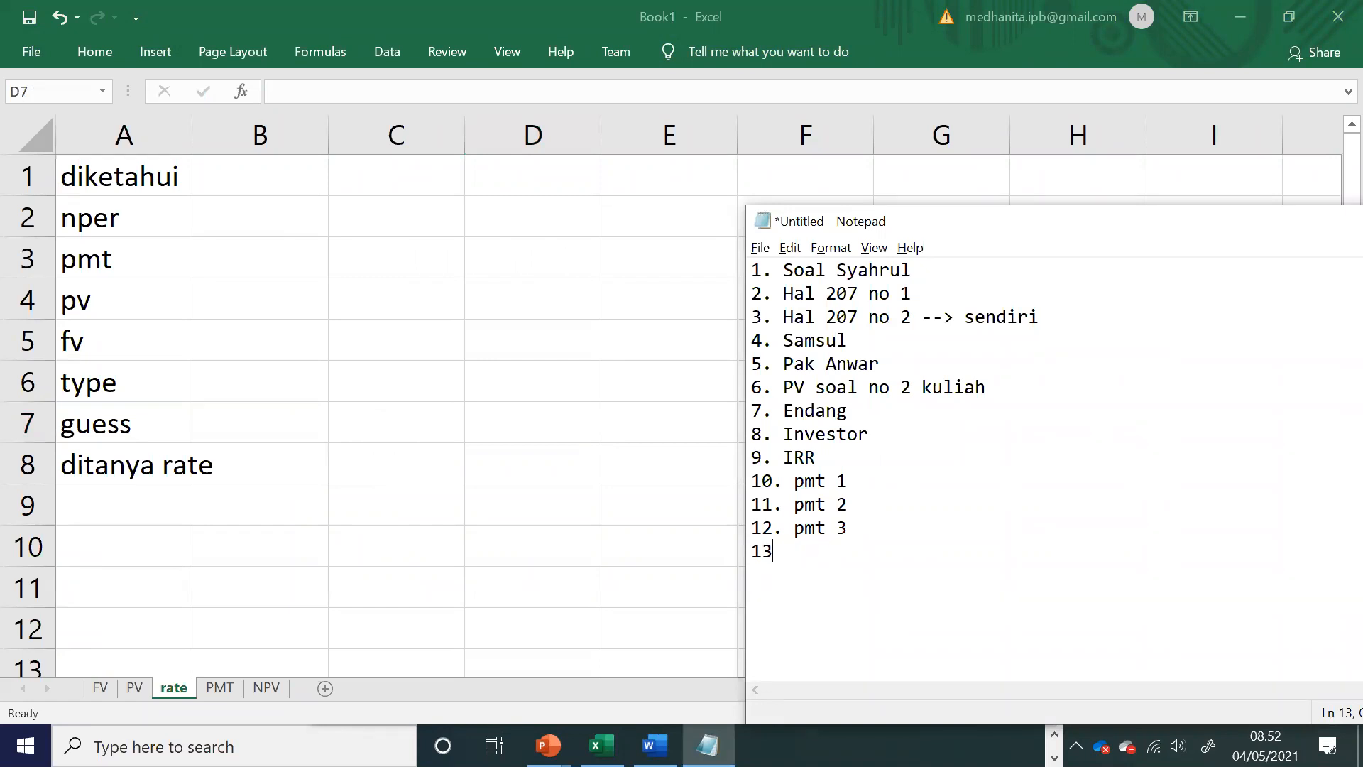
text(rate vera)
key(Return)
text(14. rat)
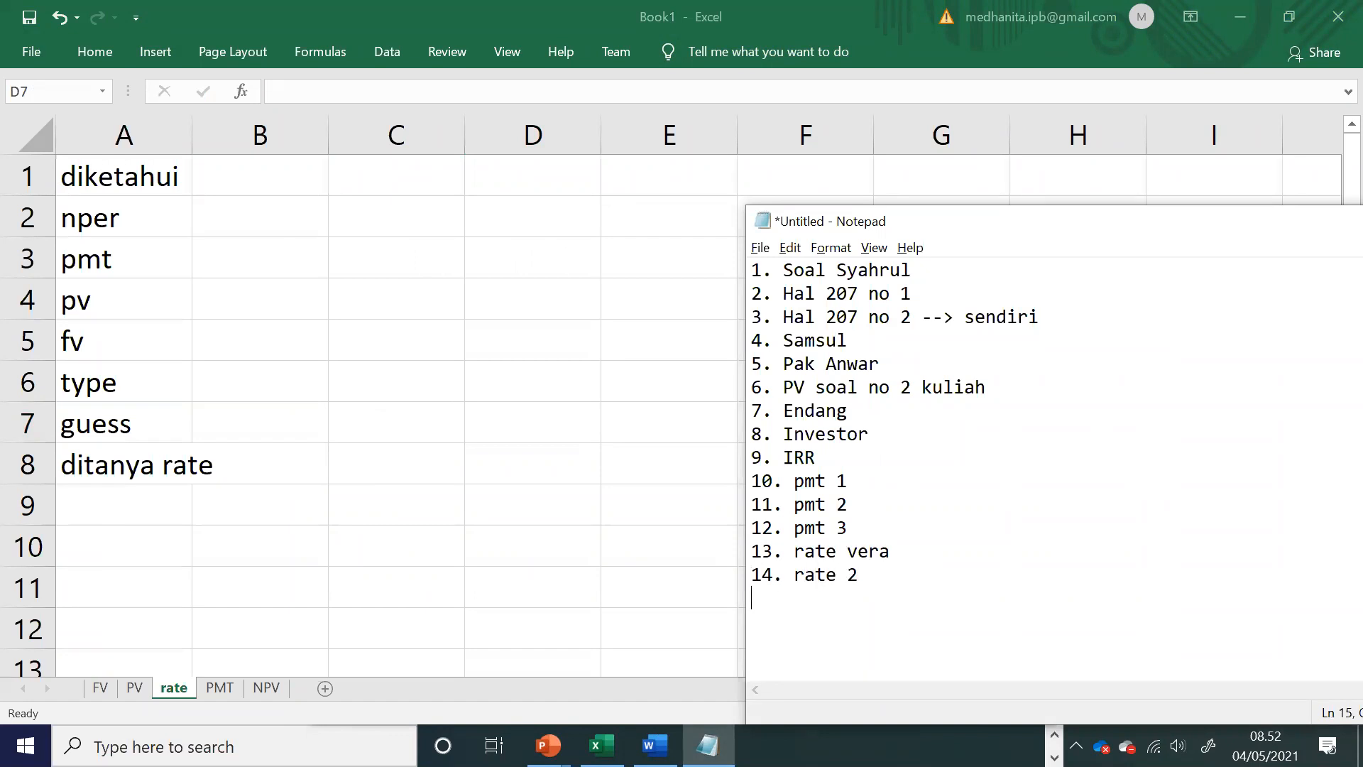
Step: Switch to the Excel rate sheet, insert a text box below the argument list and paste the copied exercise into it
click(107, 518)
click(129, 507)
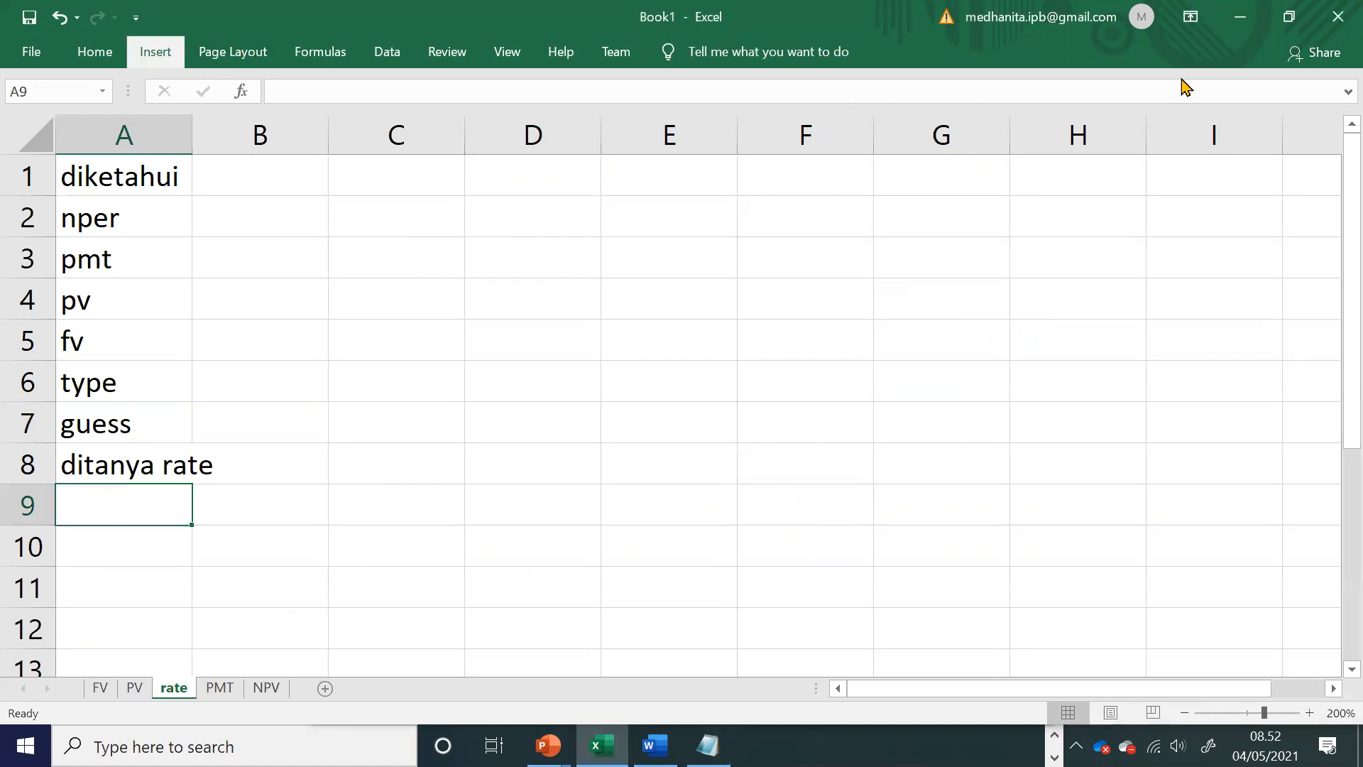
click(171, 55)
click(1167, 132)
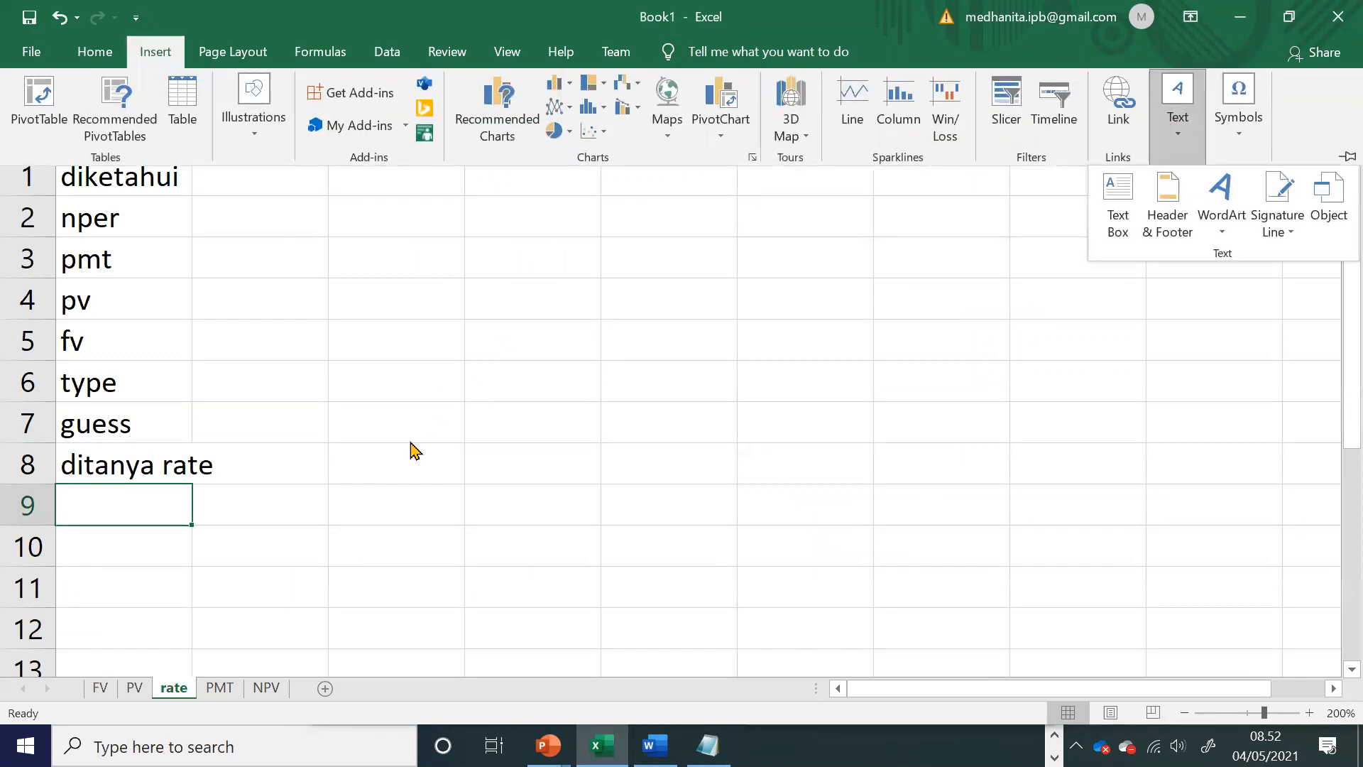
click(1119, 204)
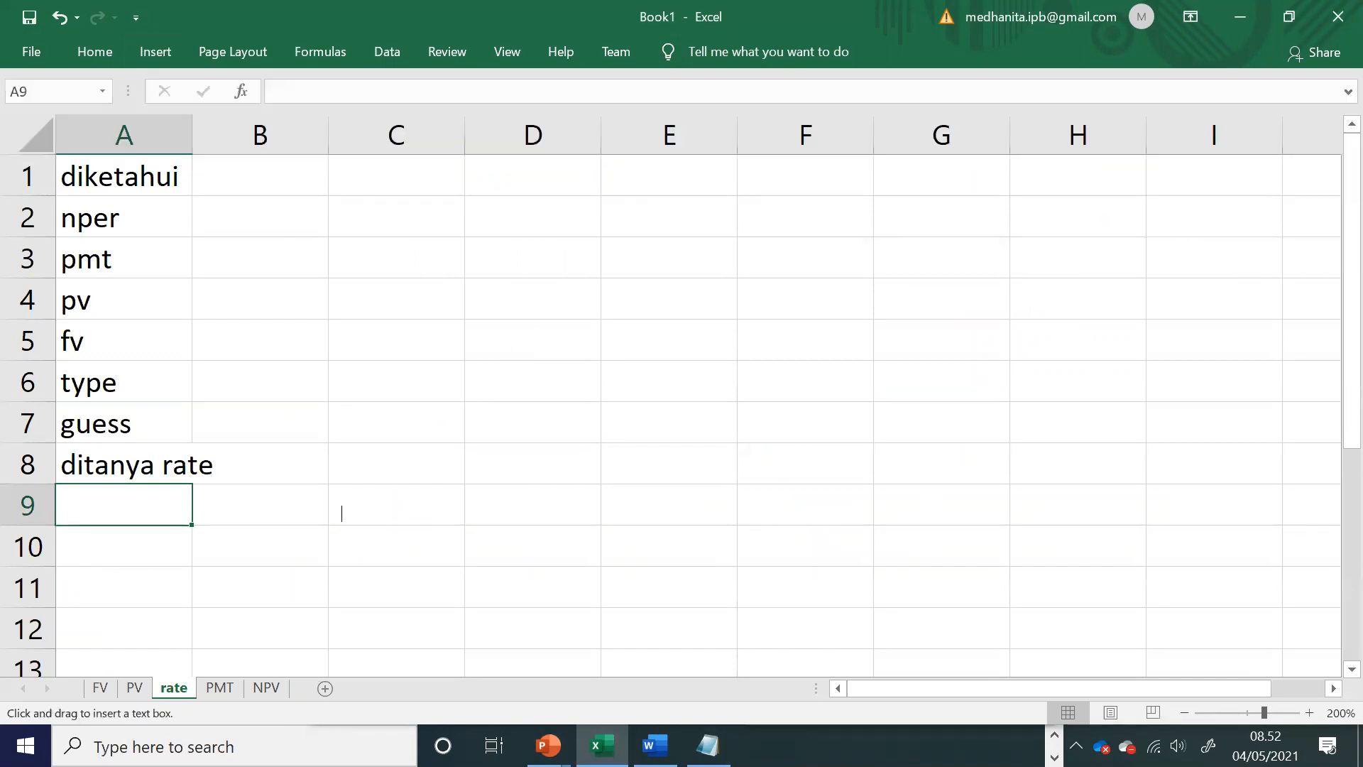
click(304, 493)
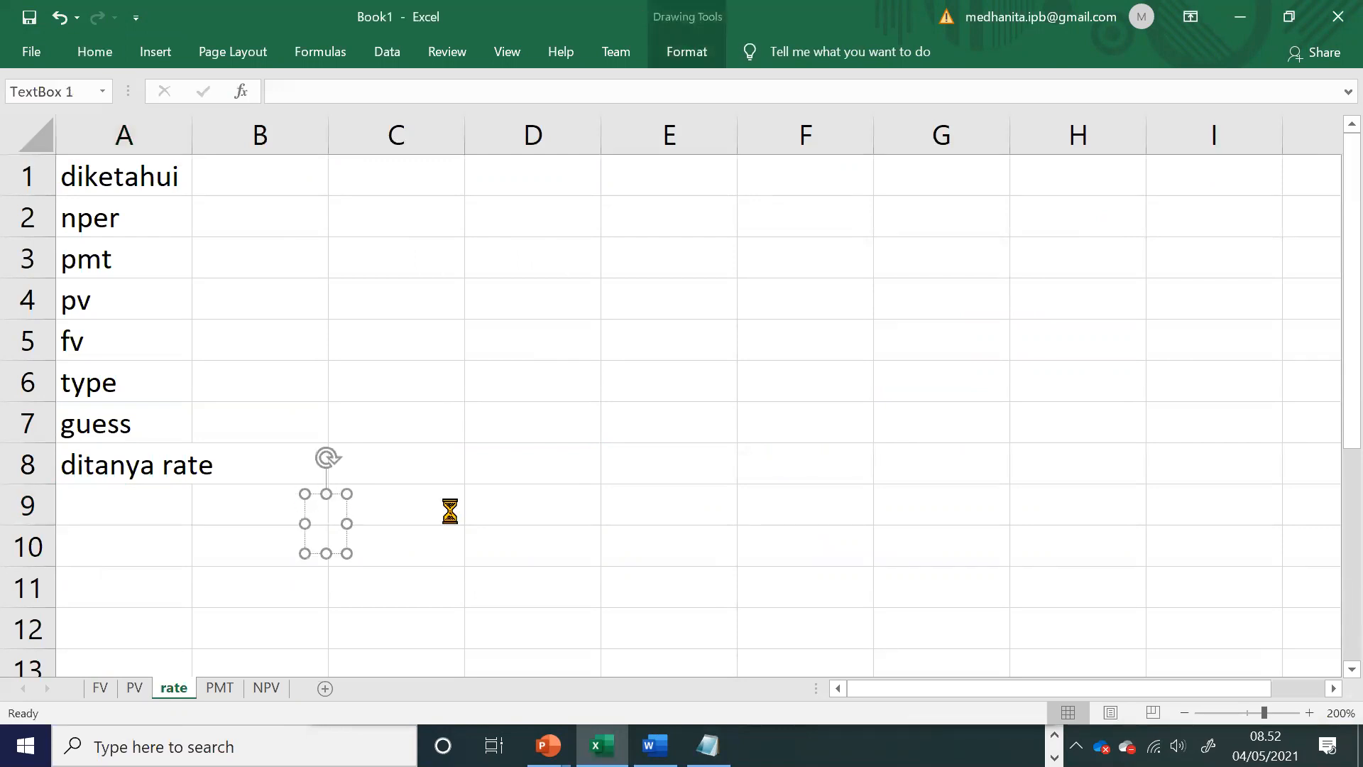
key(ctrl+v)
Step: Break the exercise text into shorter lines after "selama setahun", "pada akhir" and "diberikan kepada"
click(1261, 524)
key(Return)
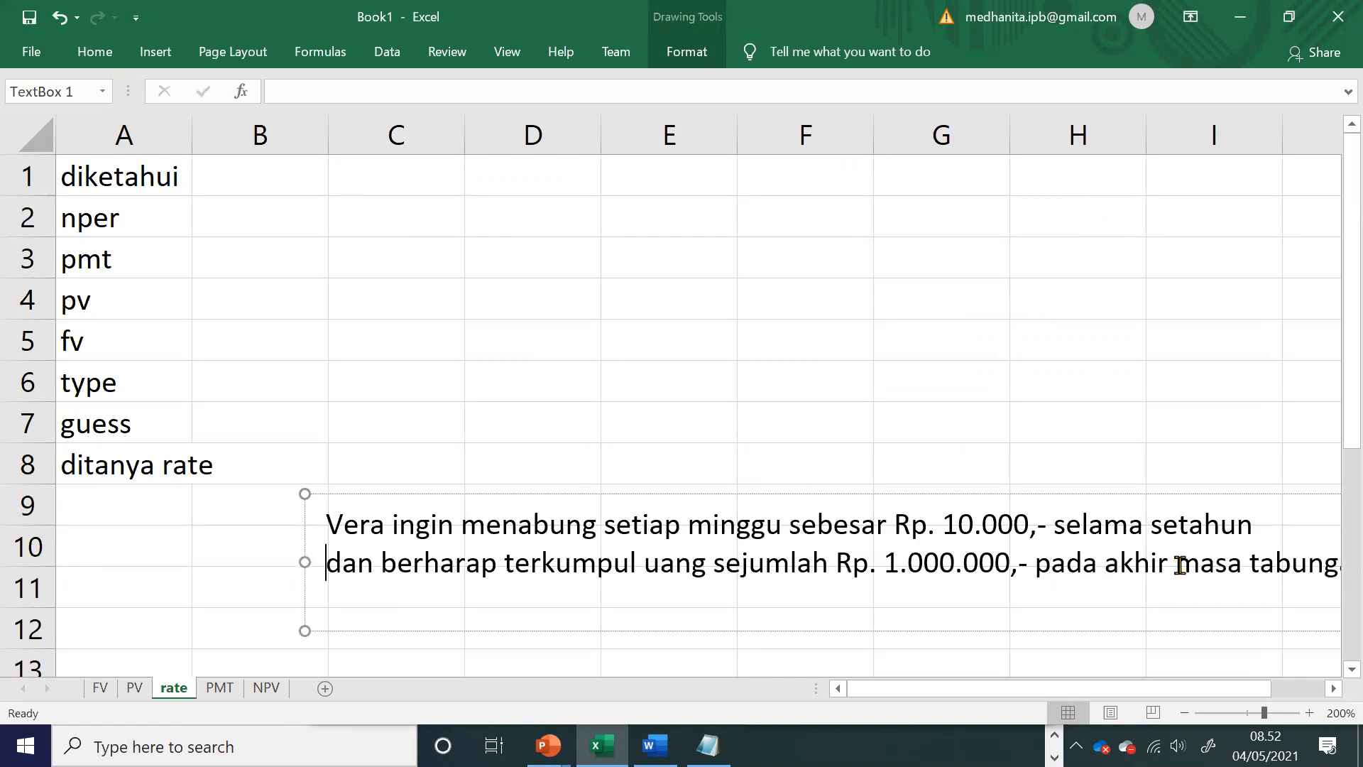
click(1178, 563)
key(Return)
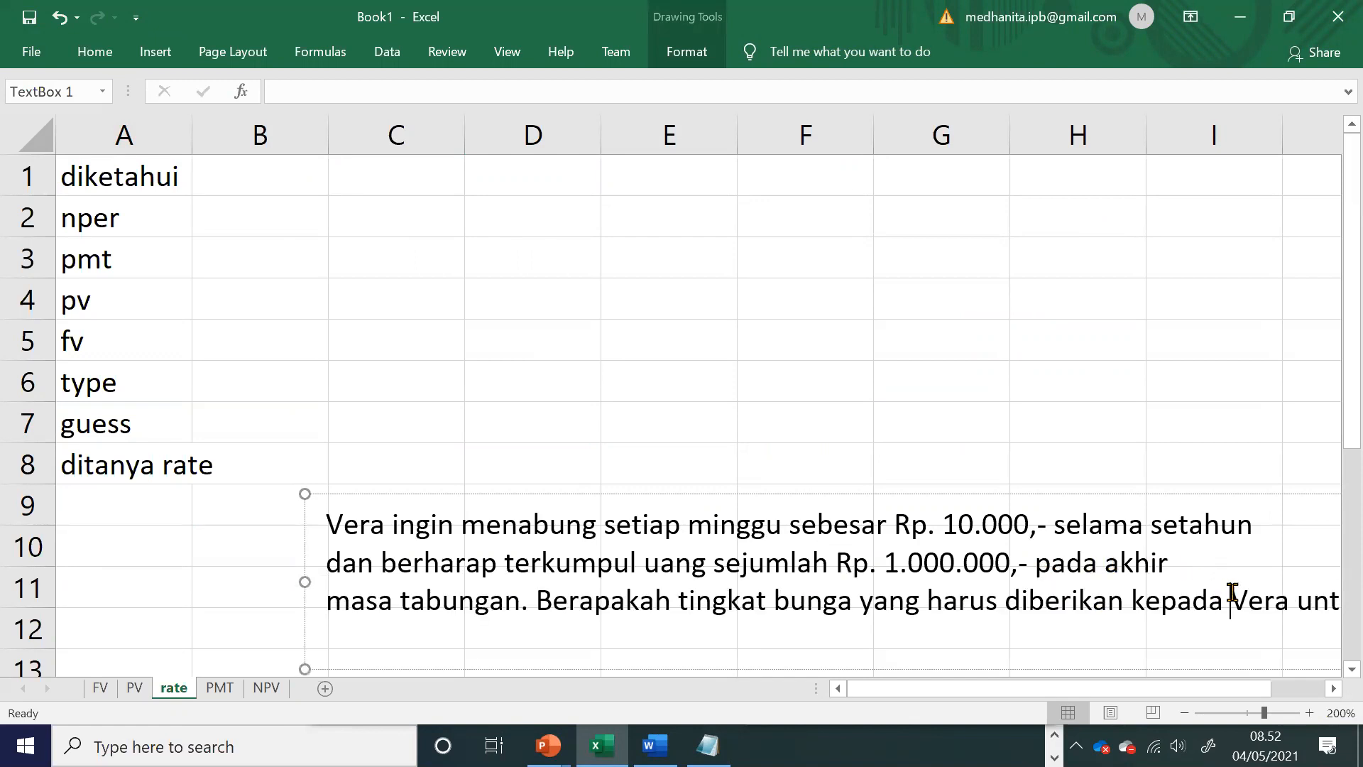
key(Return)
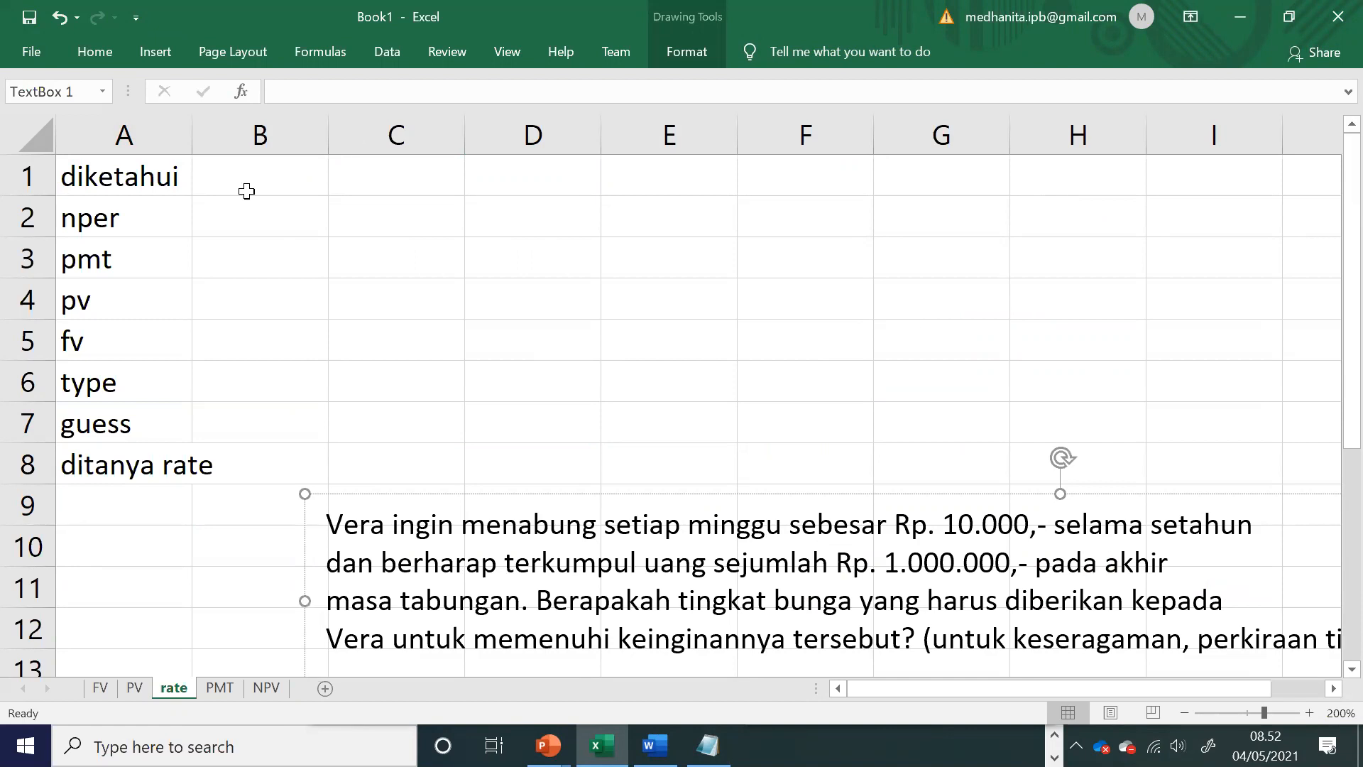
Step: Enter the period heading minggu in B1
click(248, 189)
text(minggu)
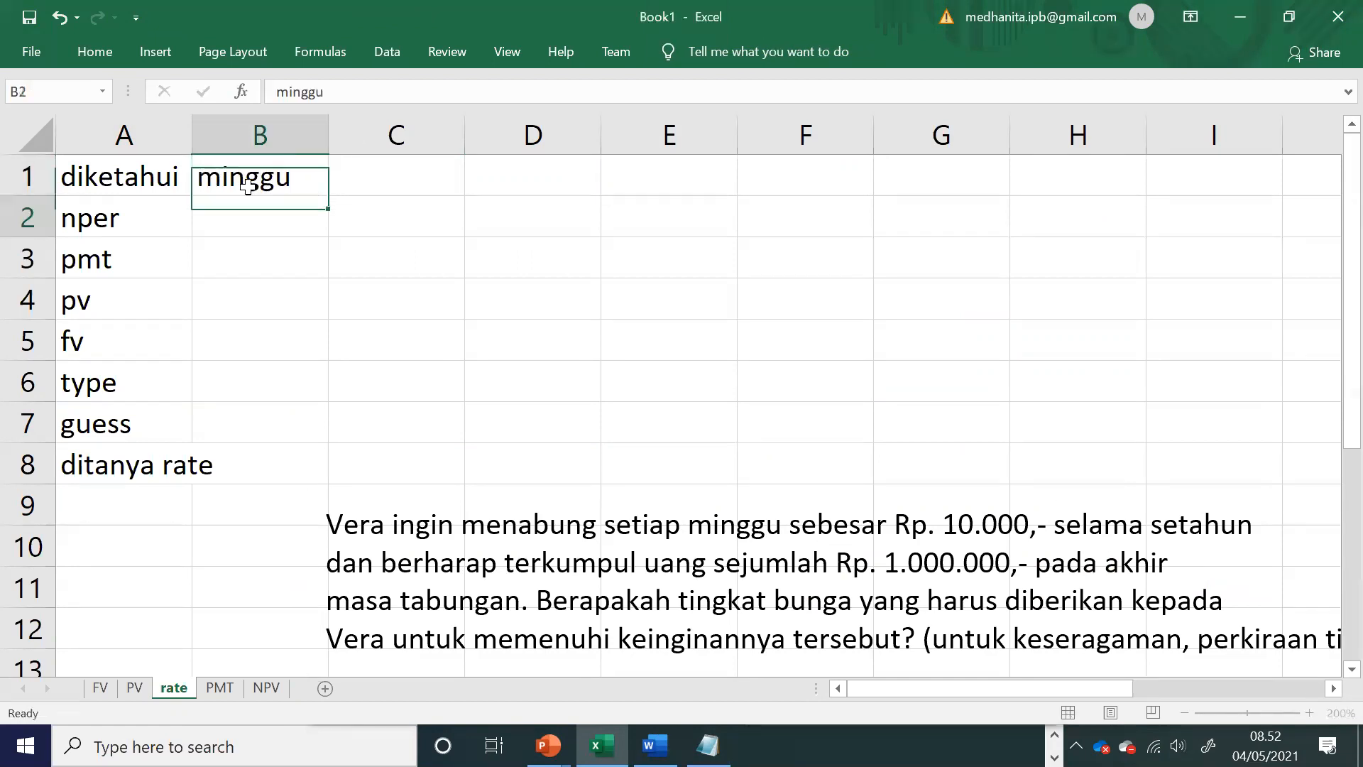
key(Return)
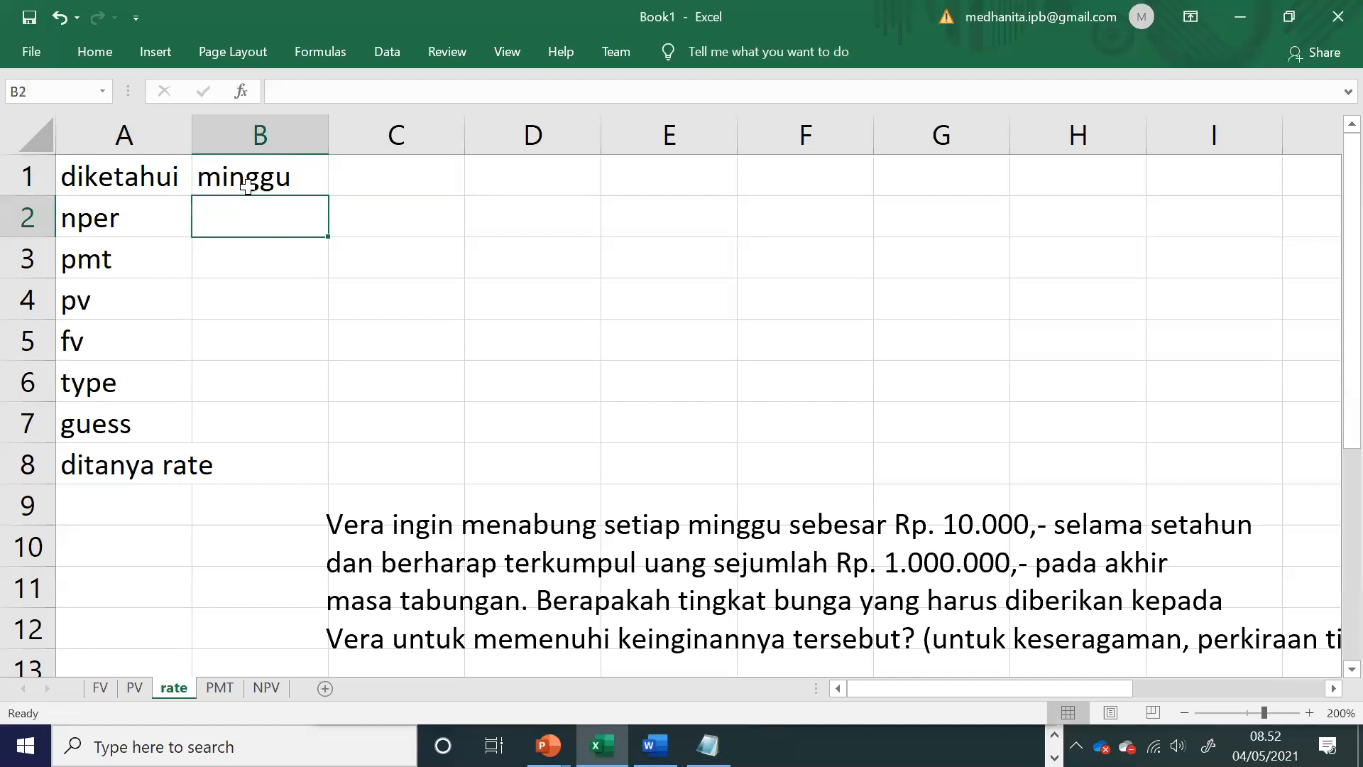
Step: Move the exercise text box up and left so its text starts at column B, just below row 8
click(601, 634)
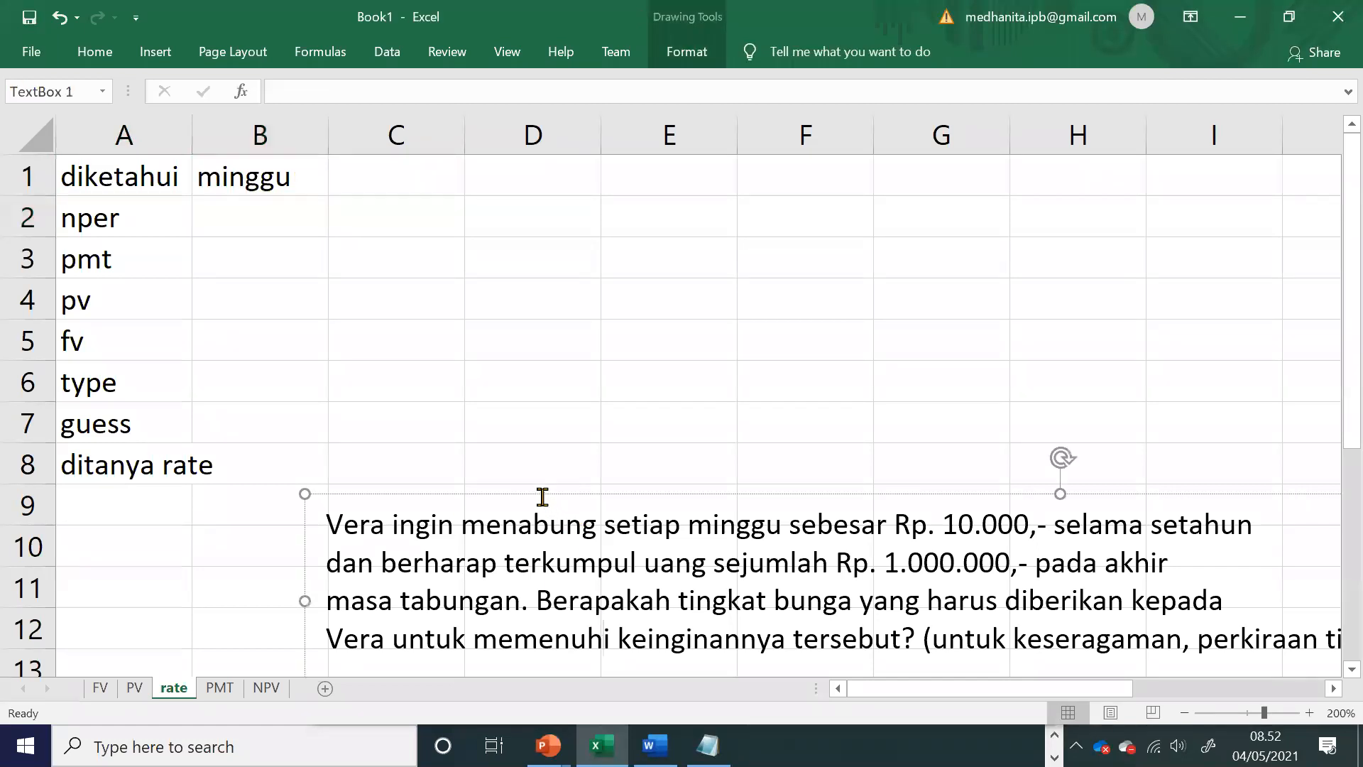
drag(538, 493, 407, 465)
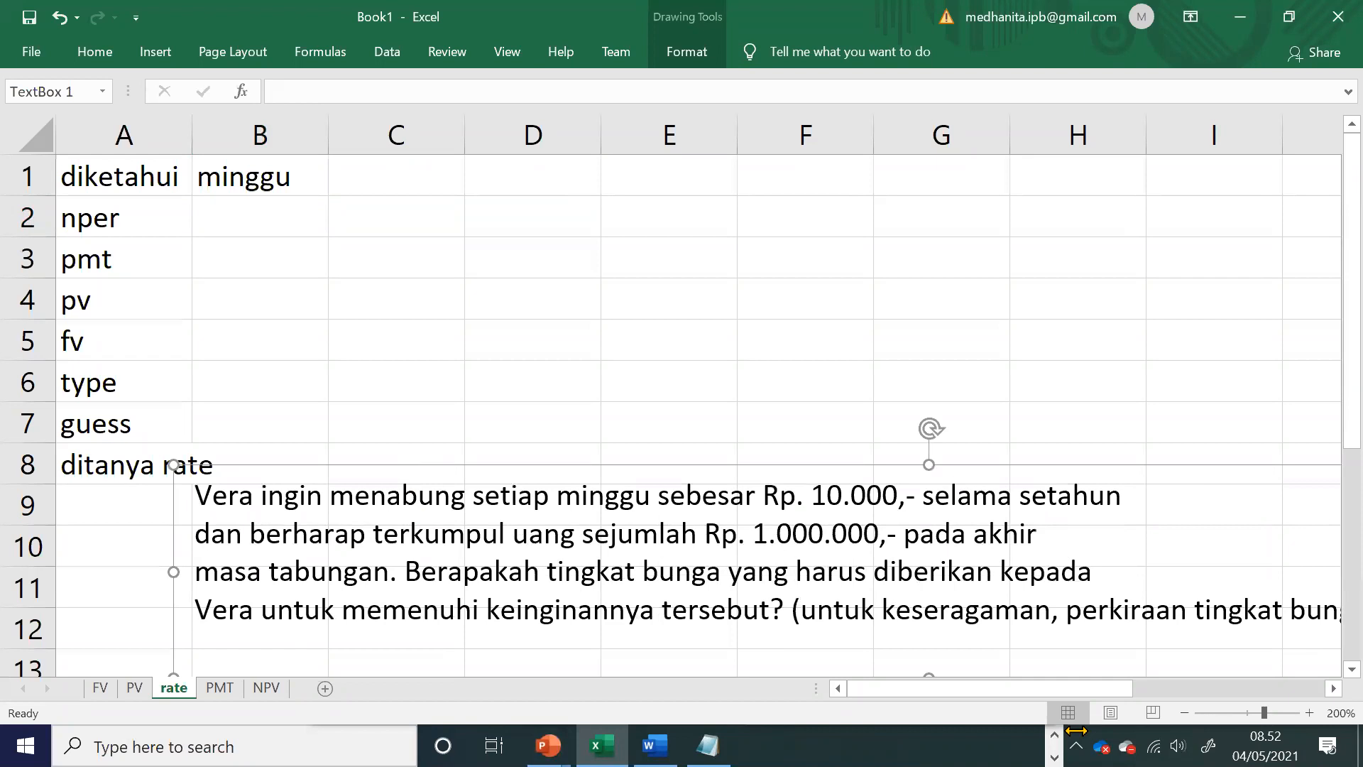
Step: Review the argument labels against the exercise text and enter the weekly saving (10000) as pmt in B3
drag(135, 224, 134, 382)
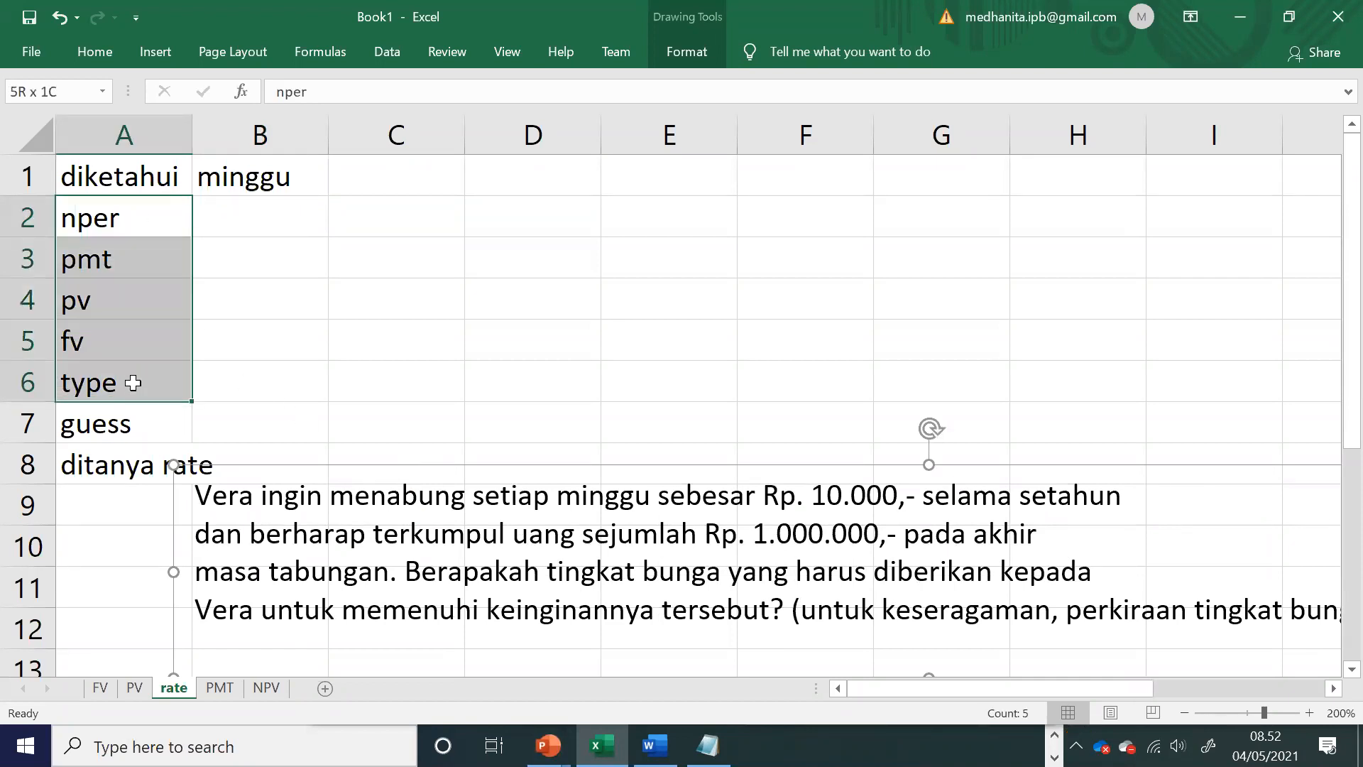
drag(134, 384, 134, 413)
click(276, 560)
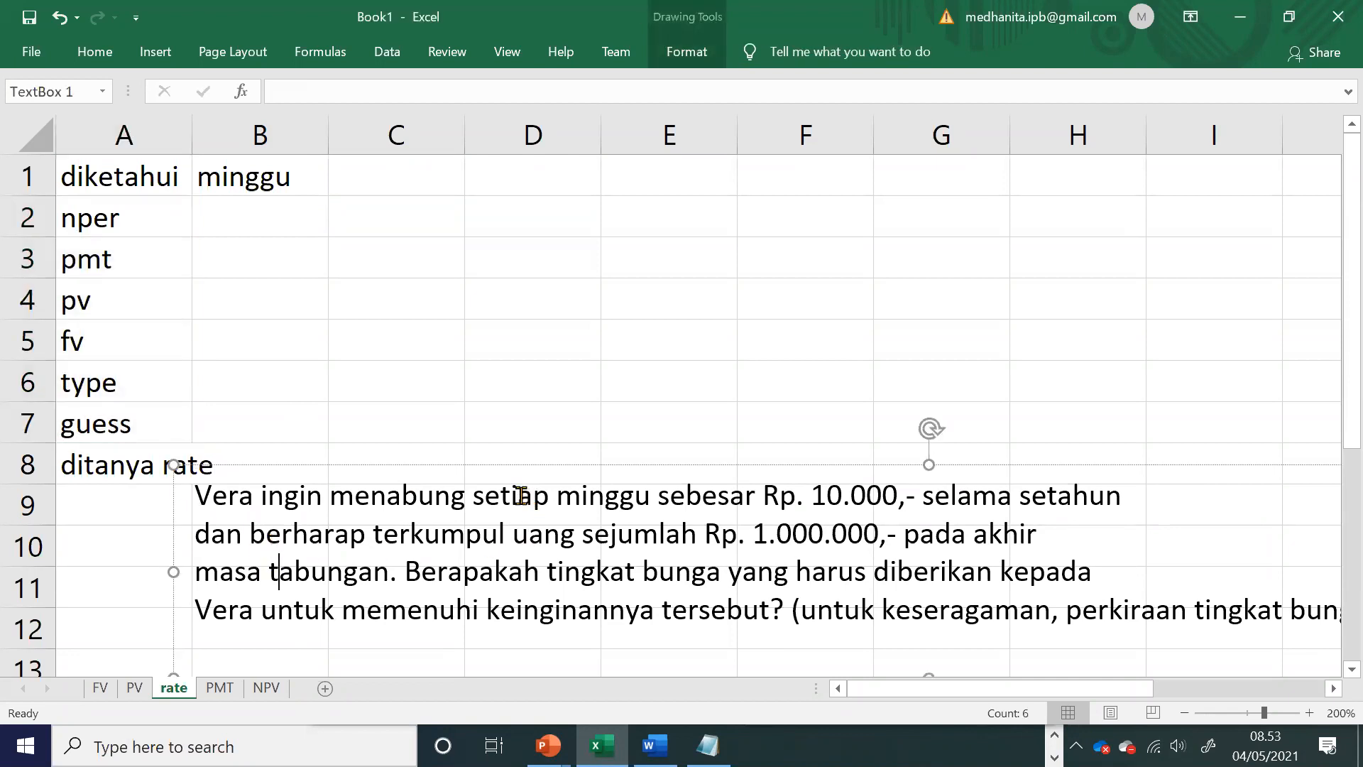
double_click(519, 496)
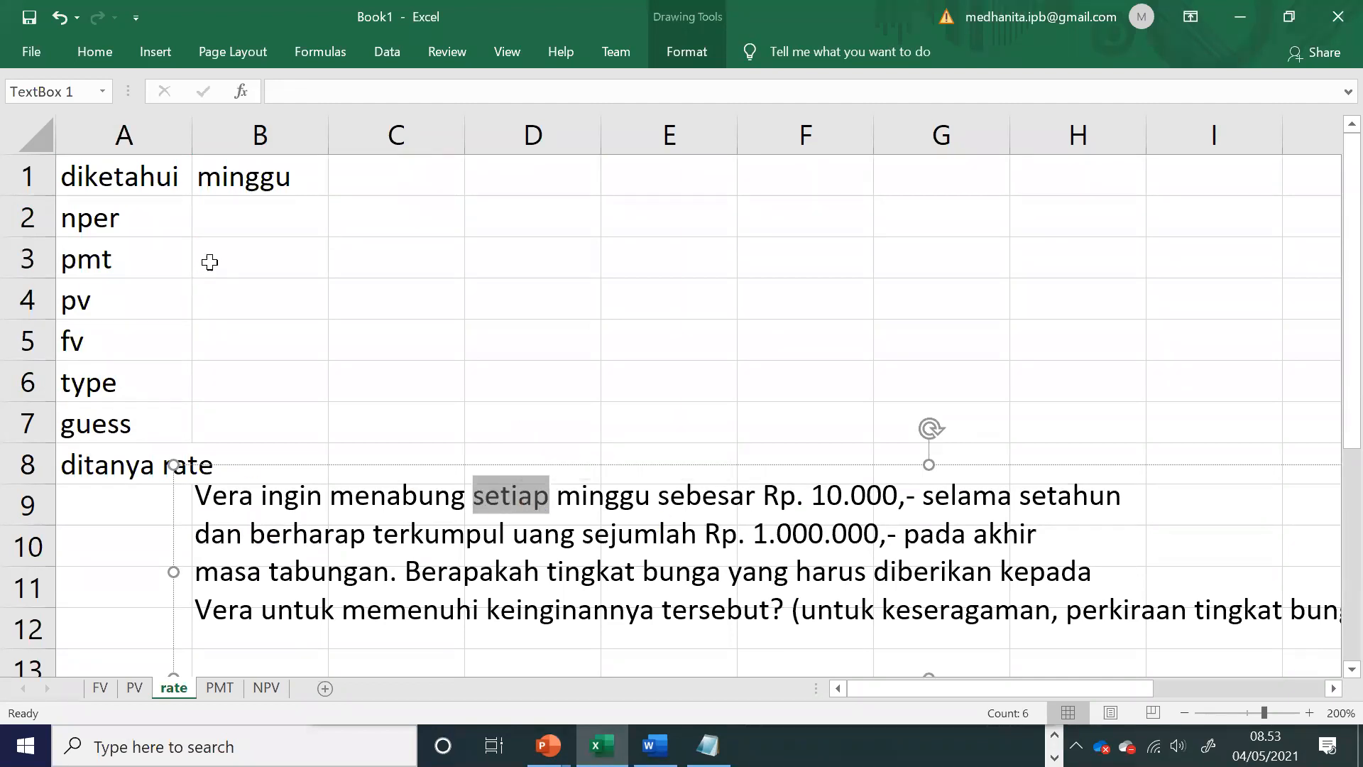
click(542, 572)
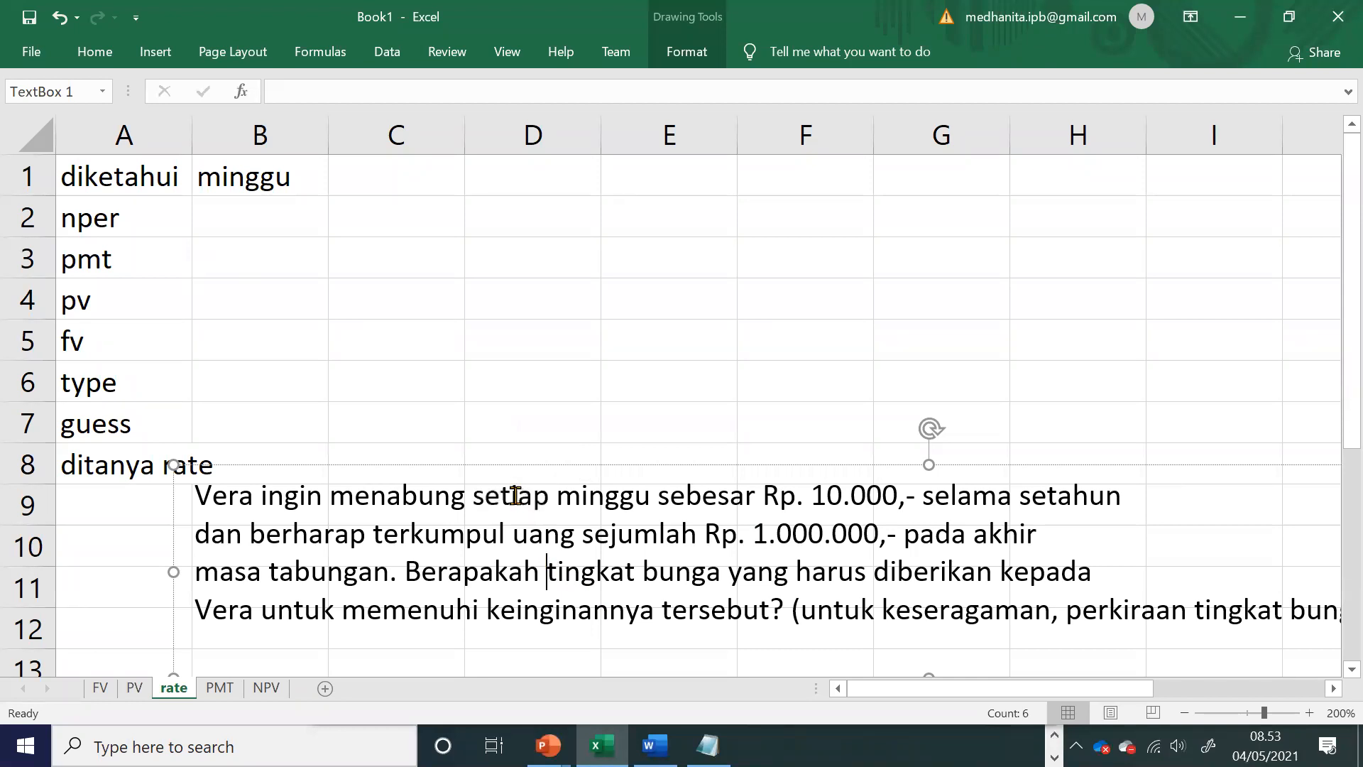
double_click(516, 496)
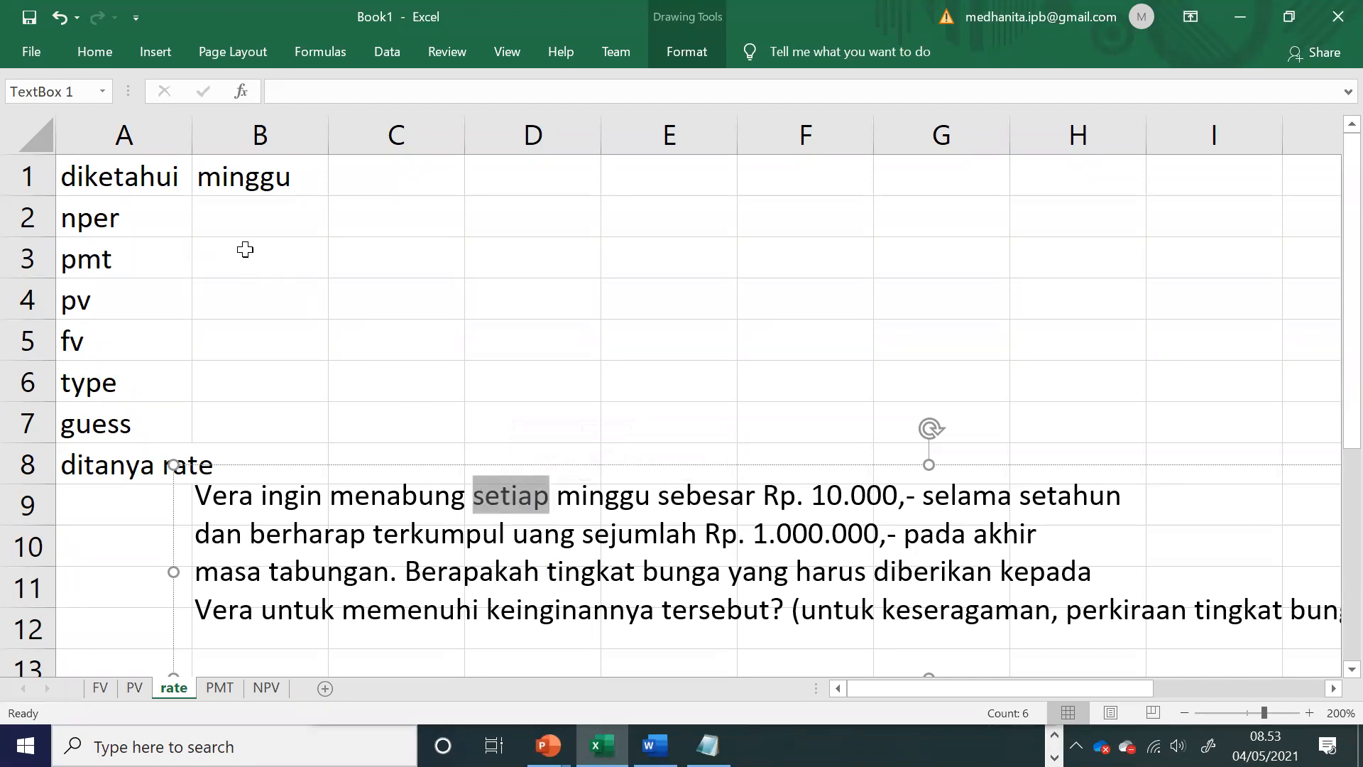
click(245, 251)
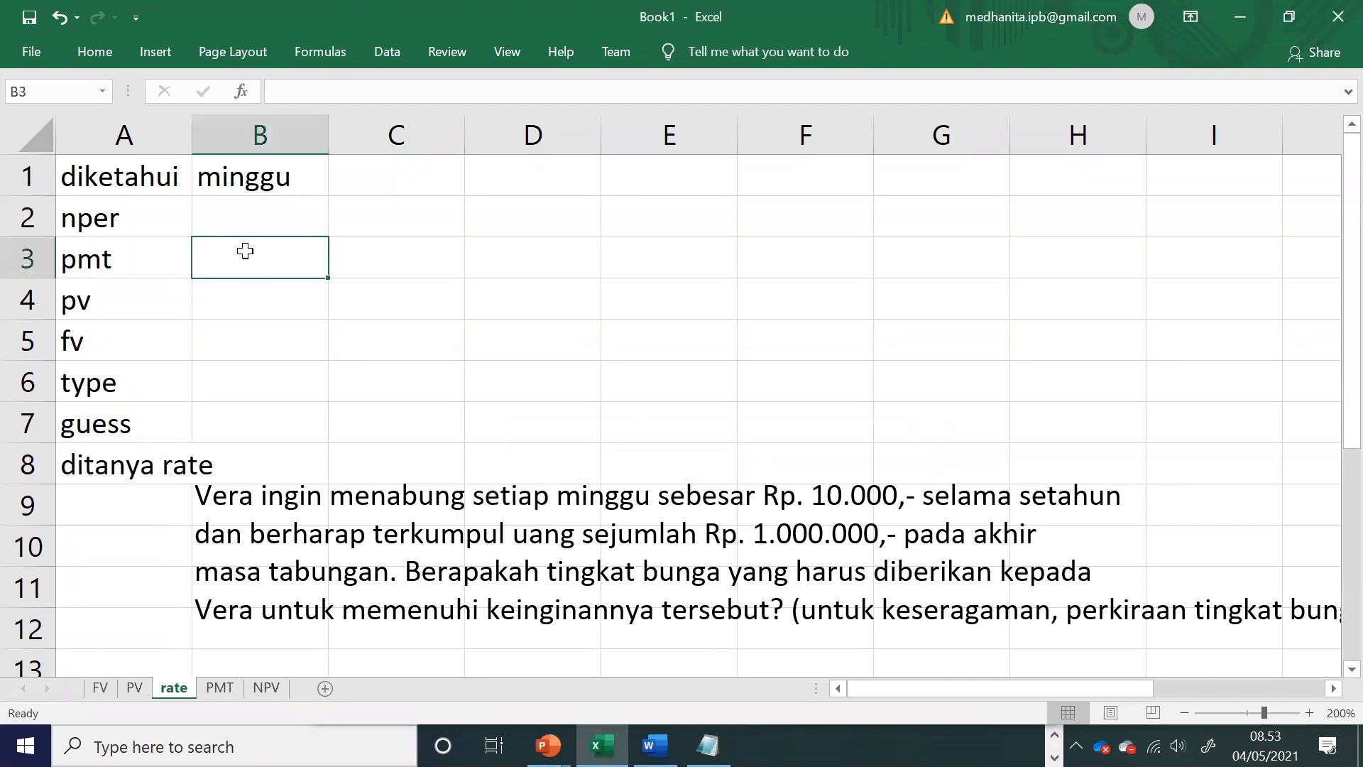
text((10000))
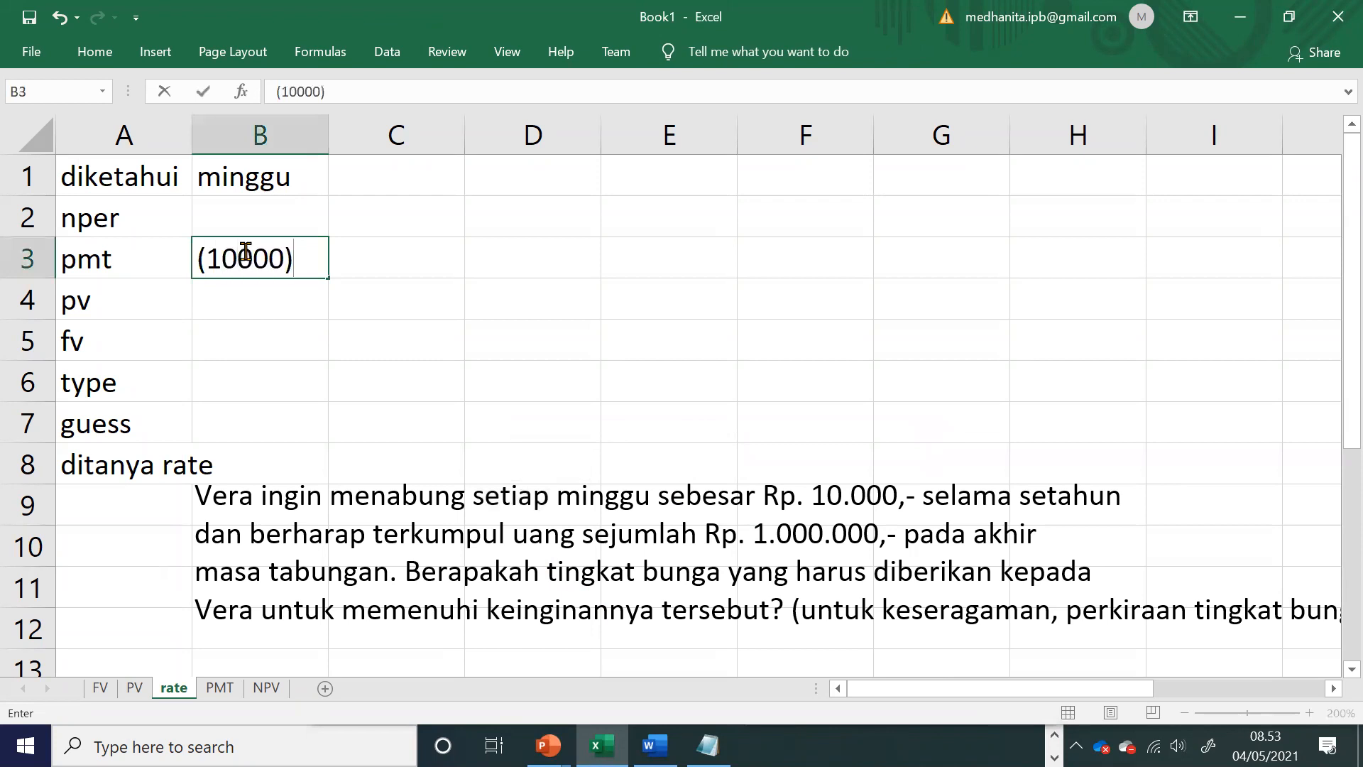
click(301, 406)
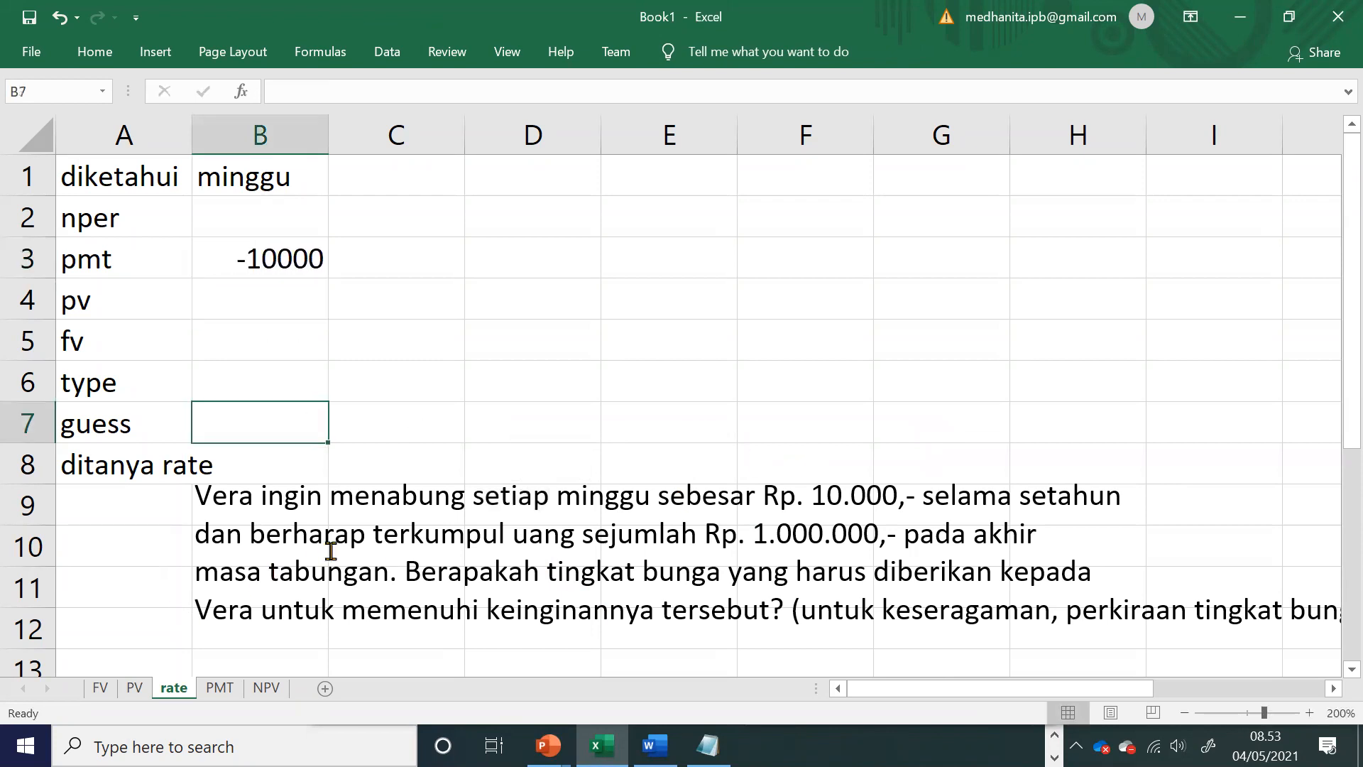
Step: Find the savings target in the exercise text and enter 1000000 as fv in B5
drag(566, 535, 900, 540)
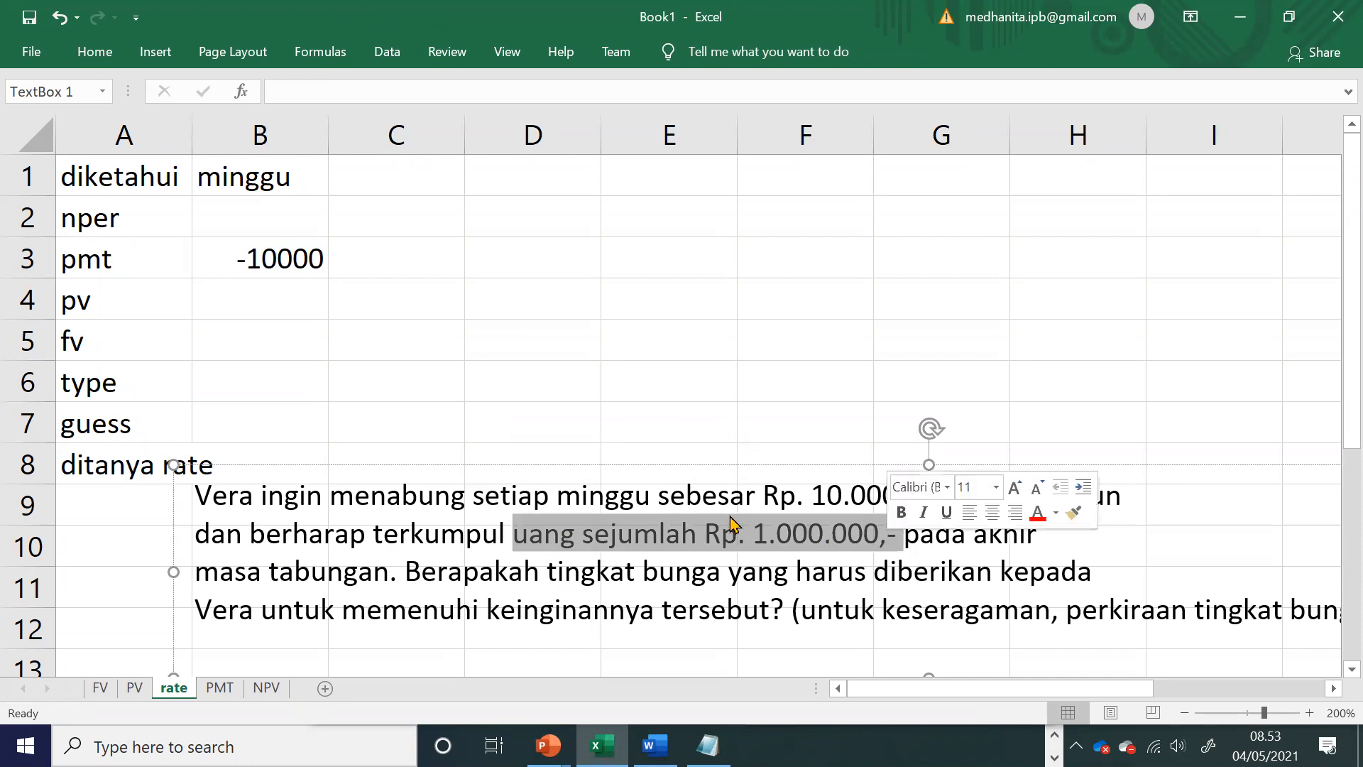
click(280, 344)
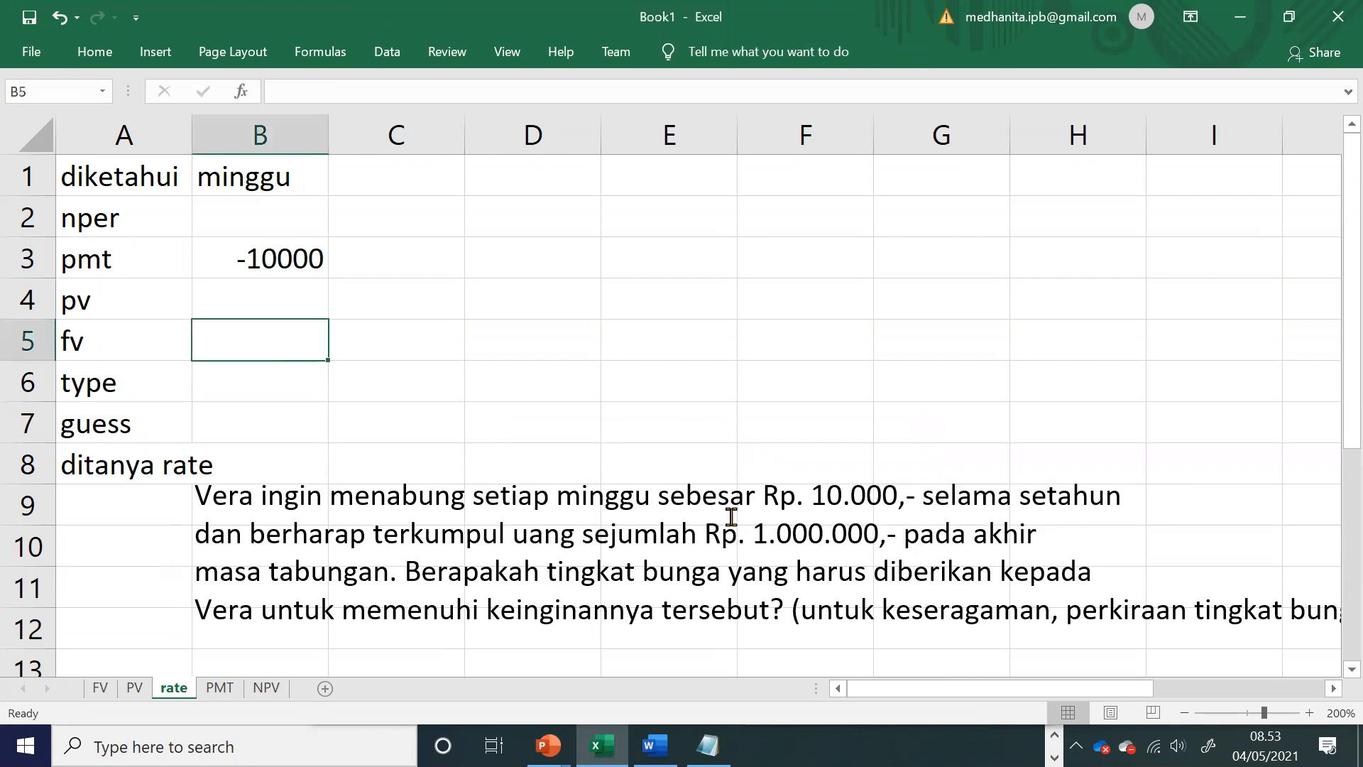
drag(753, 532, 887, 534)
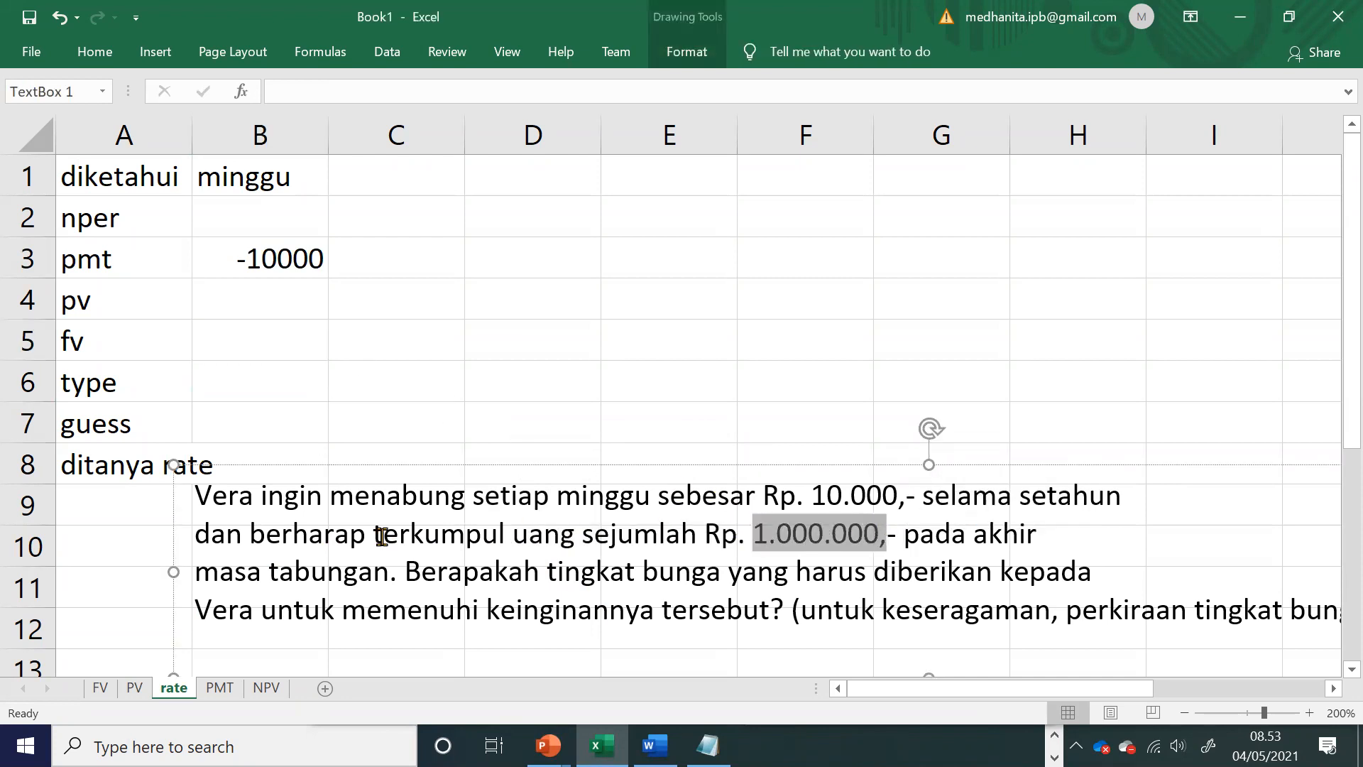
click(228, 337)
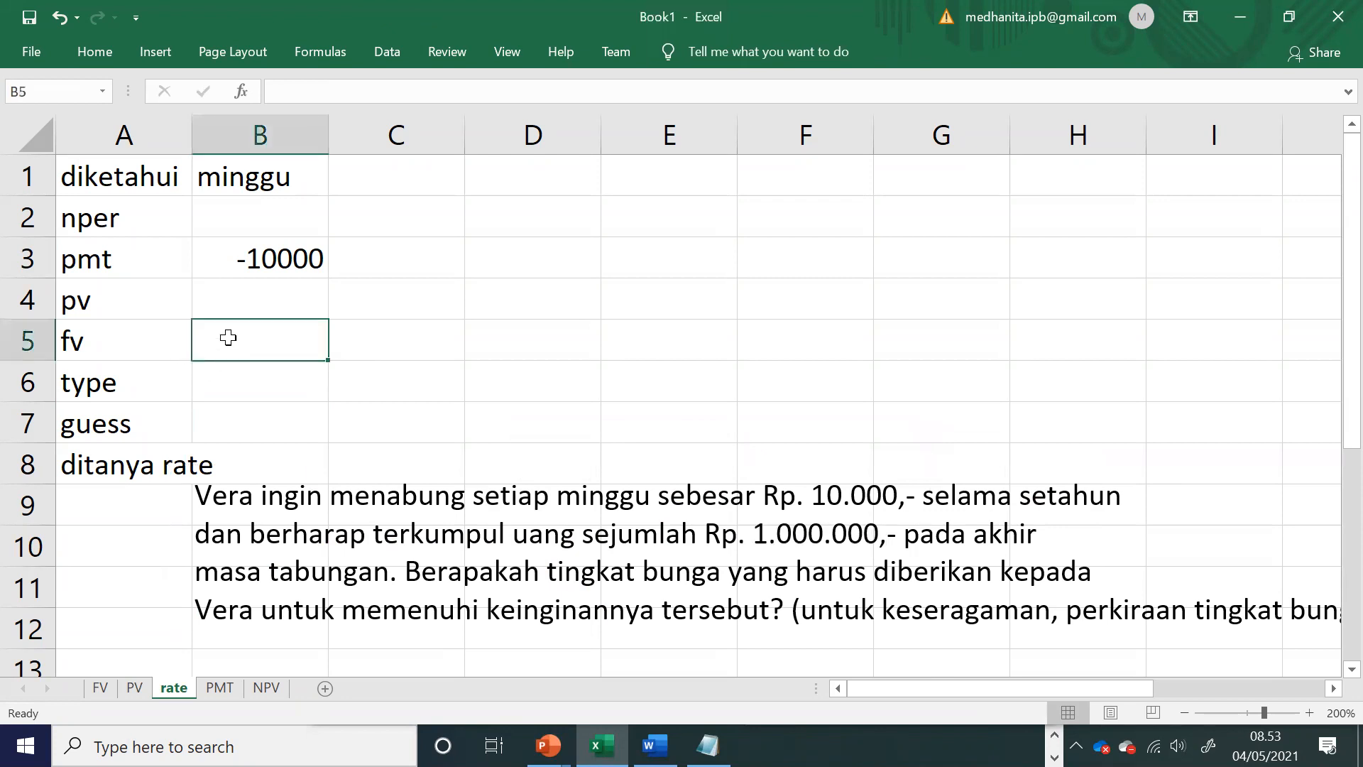
text(1000000)
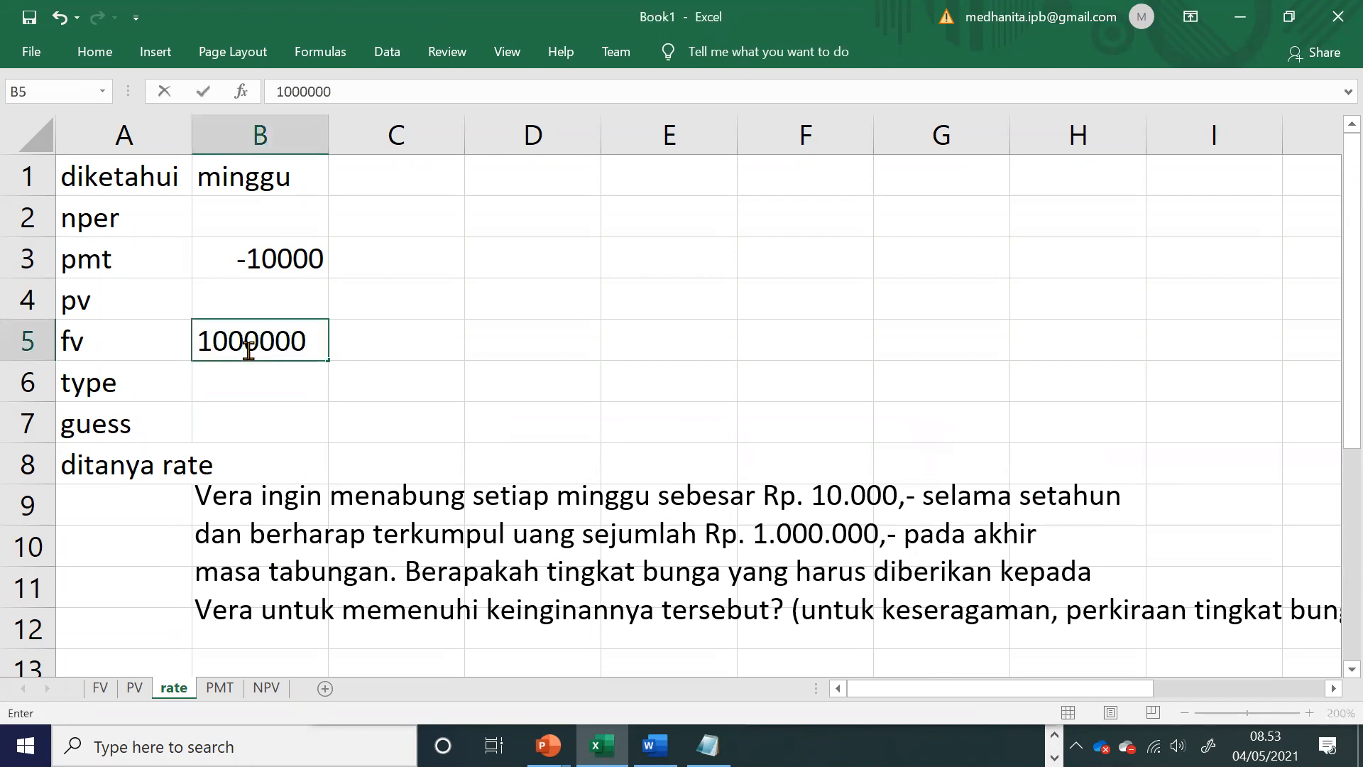
click(392, 376)
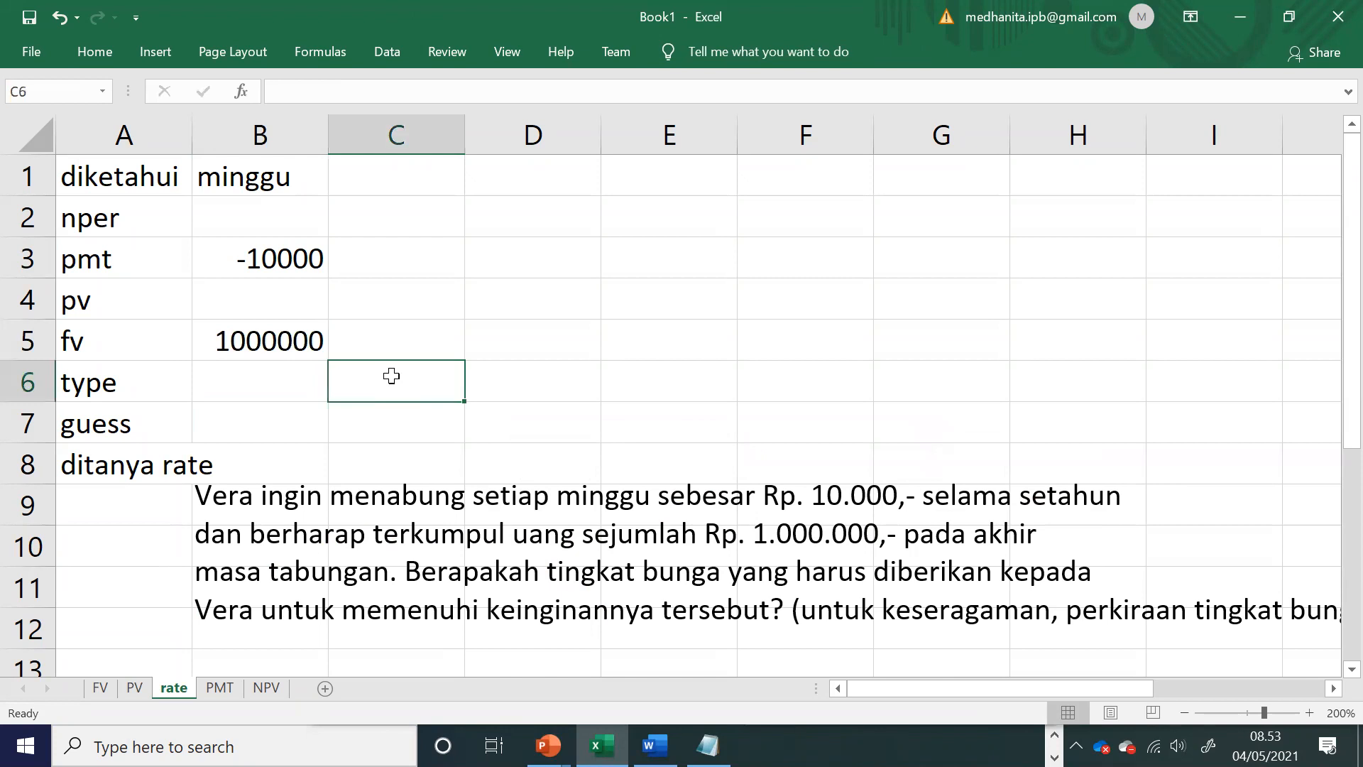
click(287, 346)
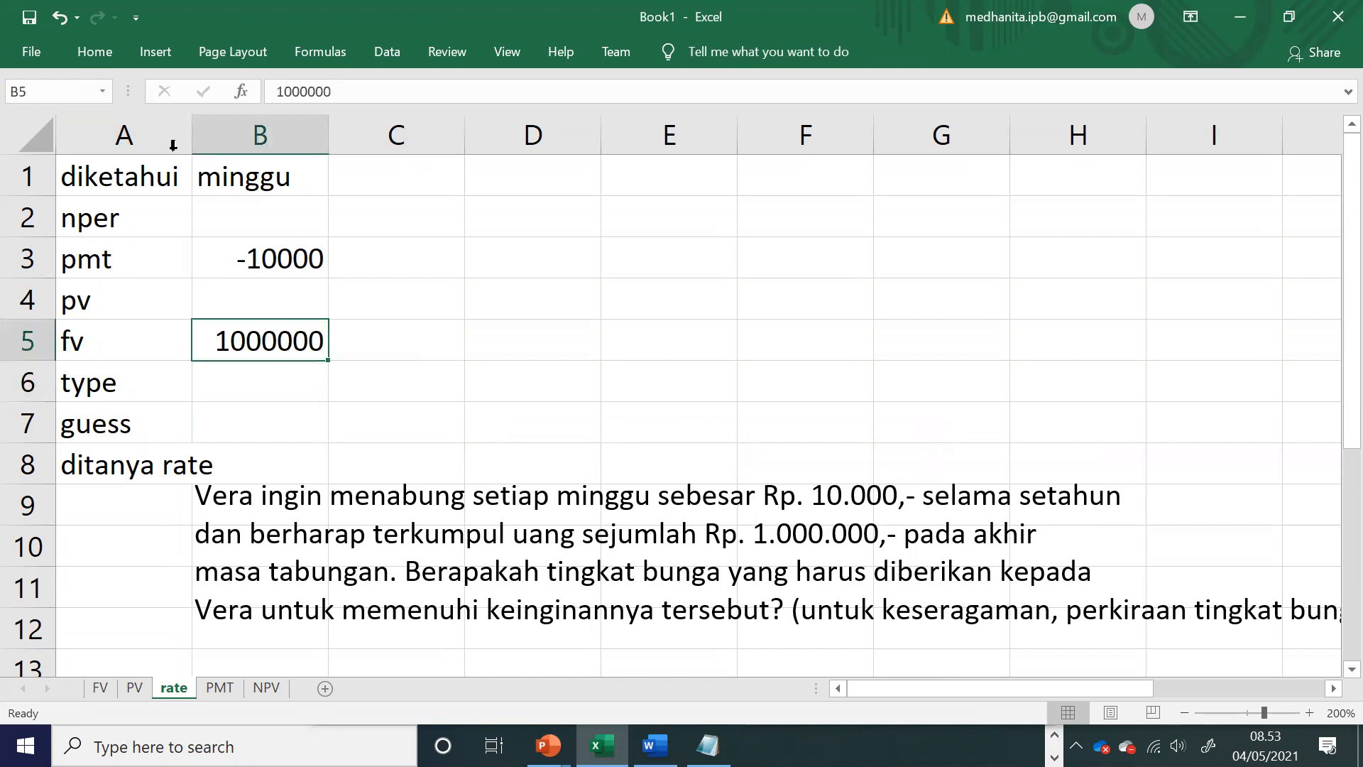
Step: Enter 0 as the payment type in B6
click(310, 378)
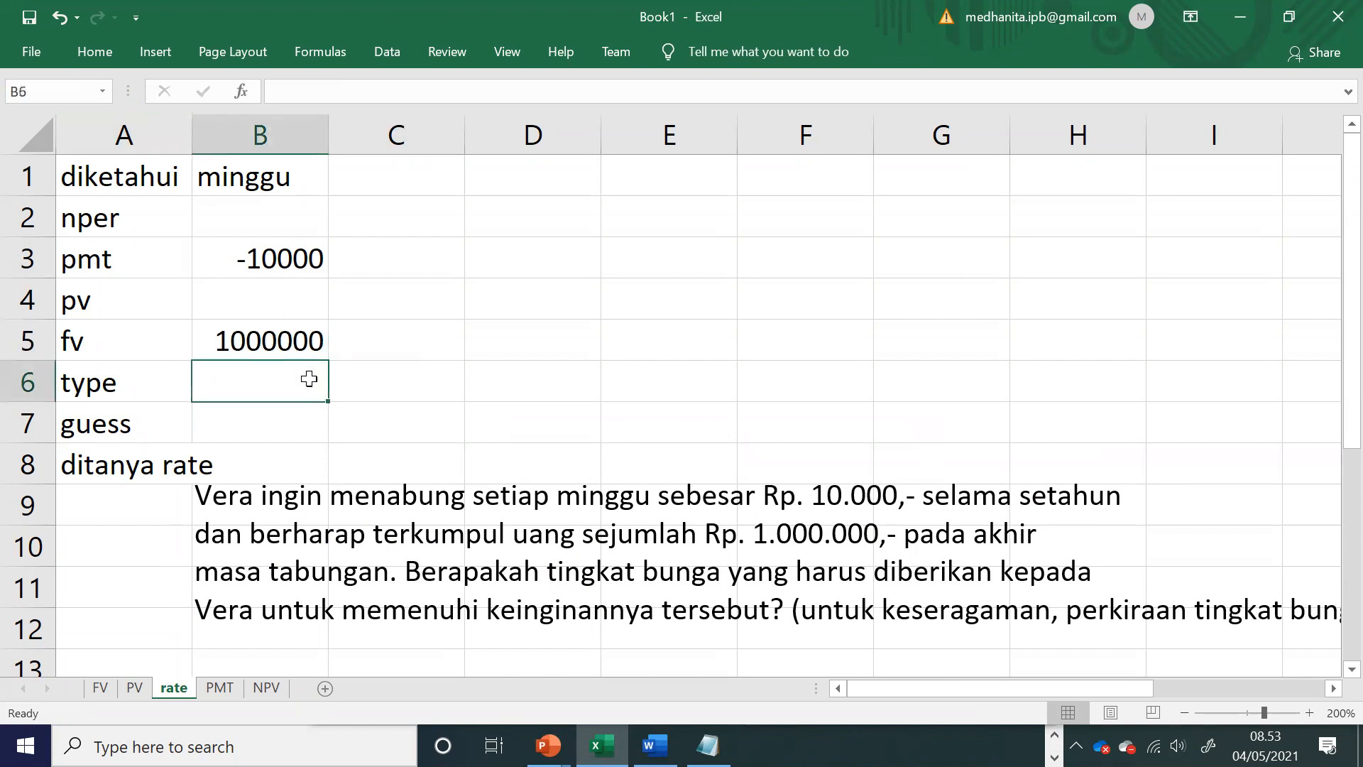
text(0)
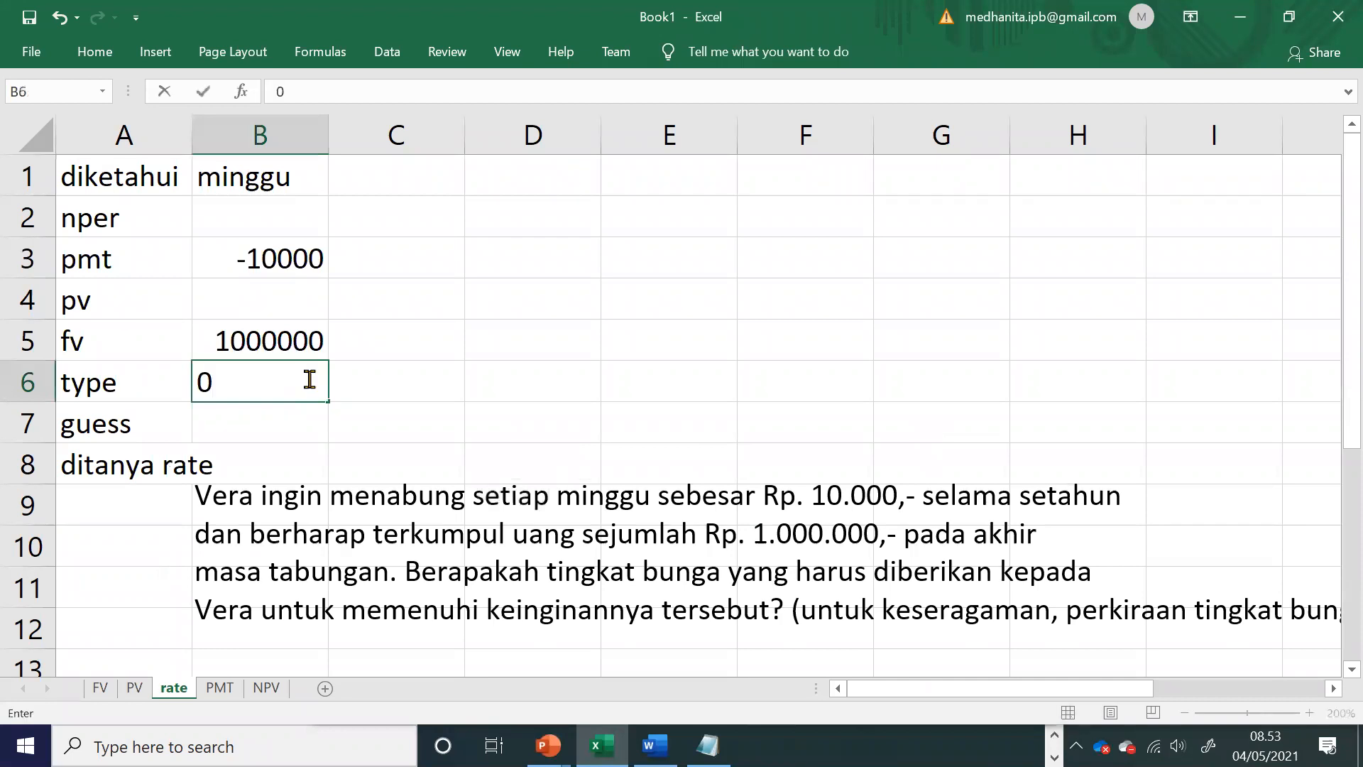
key(Return)
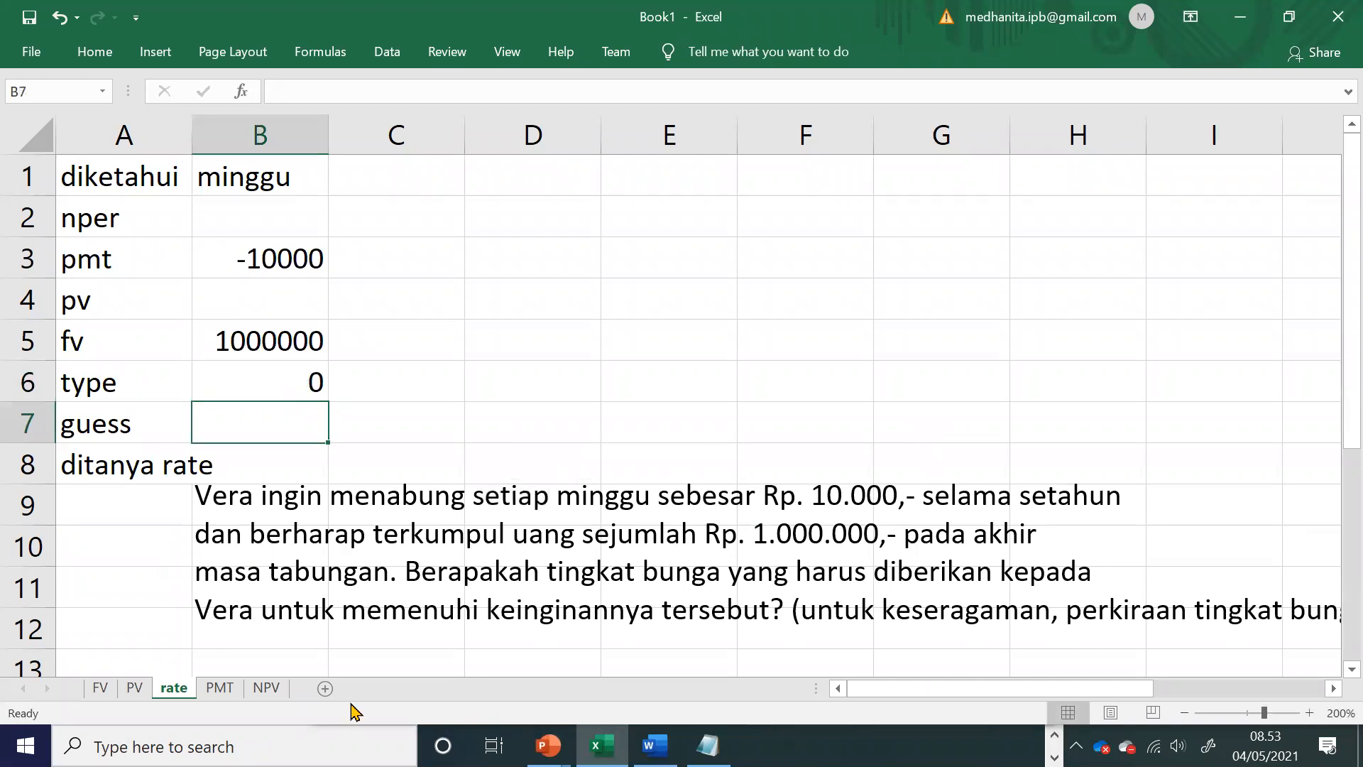
Step: Break the exercise text after "keseragaman," so the suggested rate estimate starts on its own line
click(767, 619)
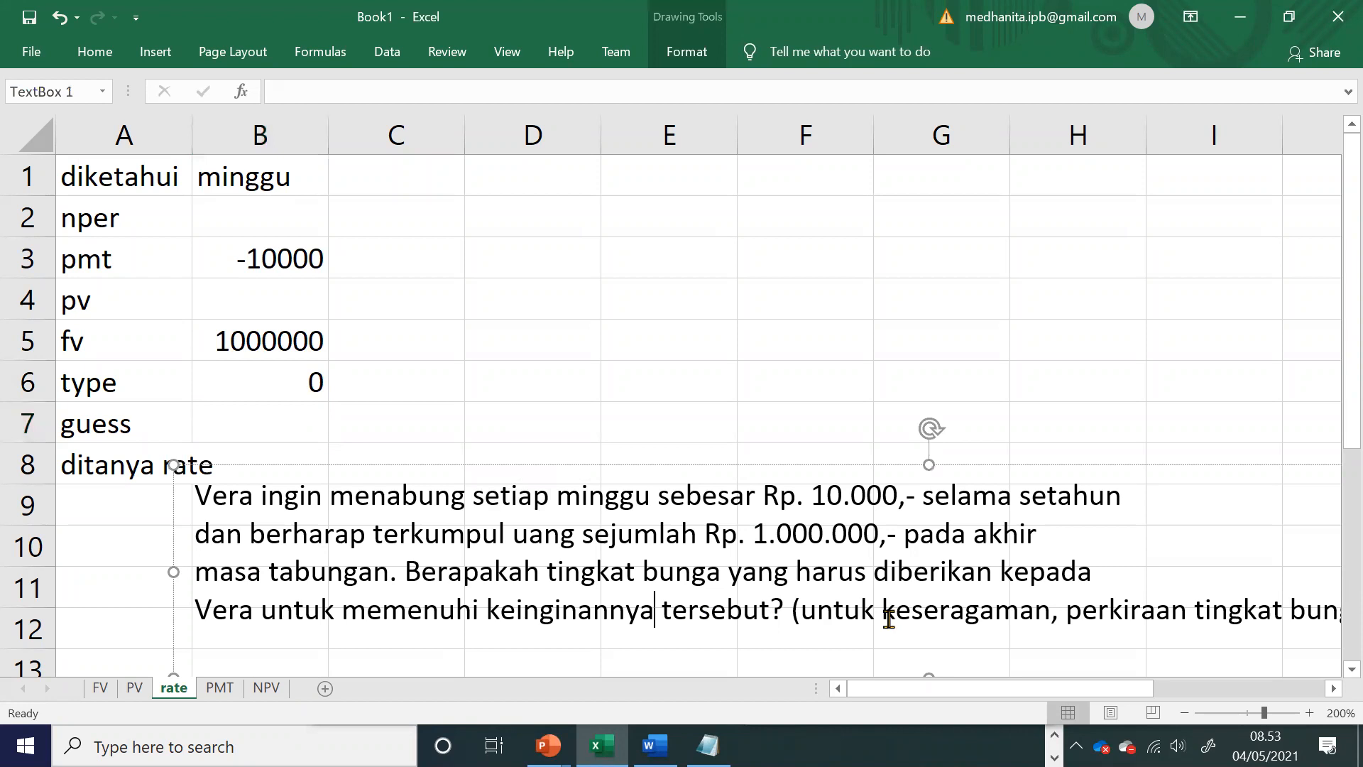
click(1069, 609)
key(Return)
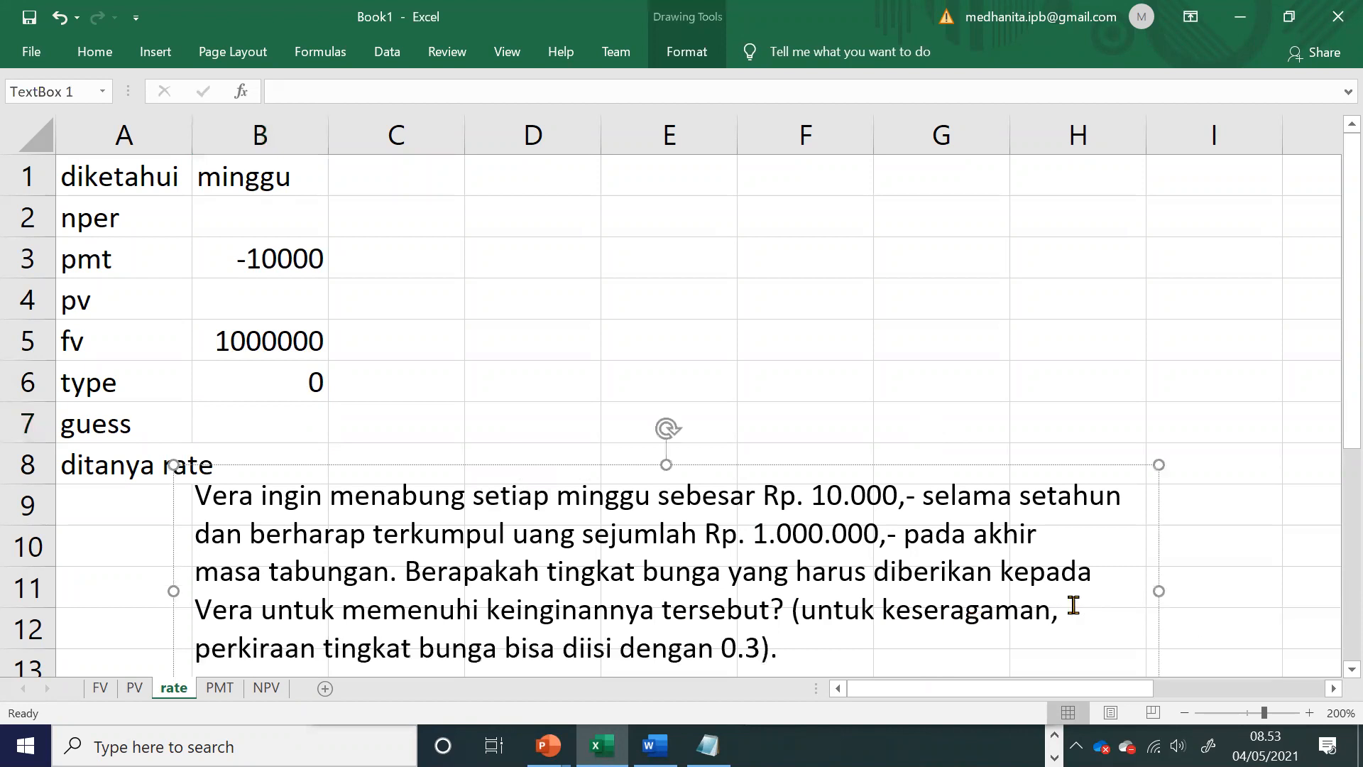
Step: Enter 0,3 as the guess in B7 and 0 as pv in B4
click(280, 416)
text(0)
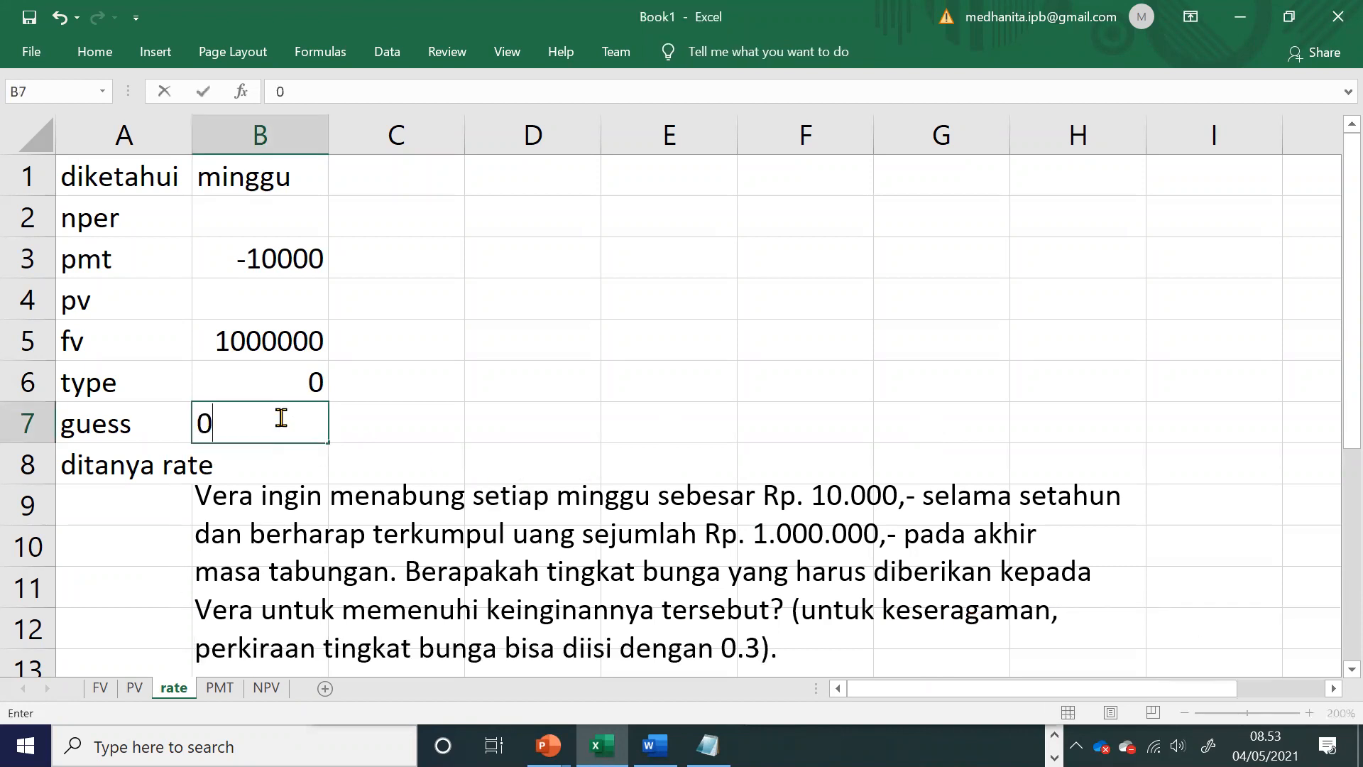
text(,3)
click(259, 287)
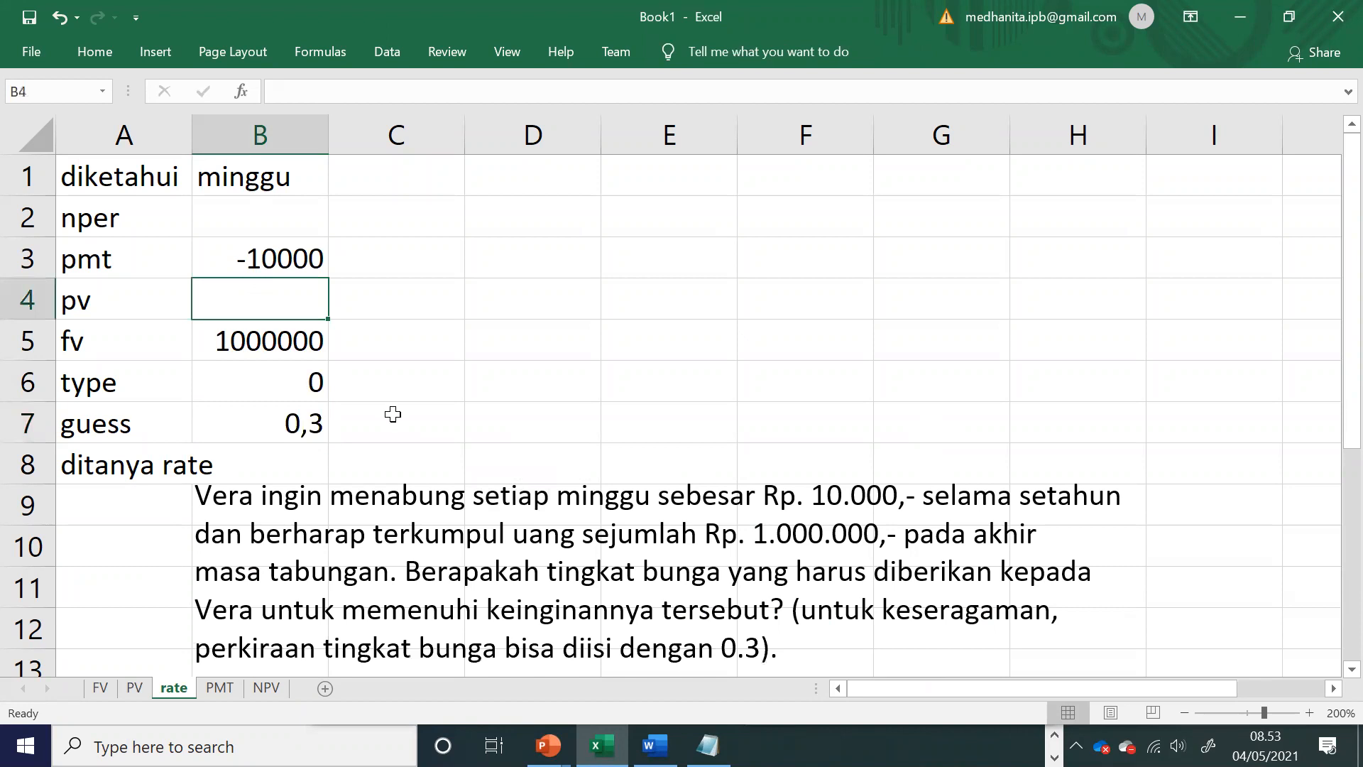
text(0)
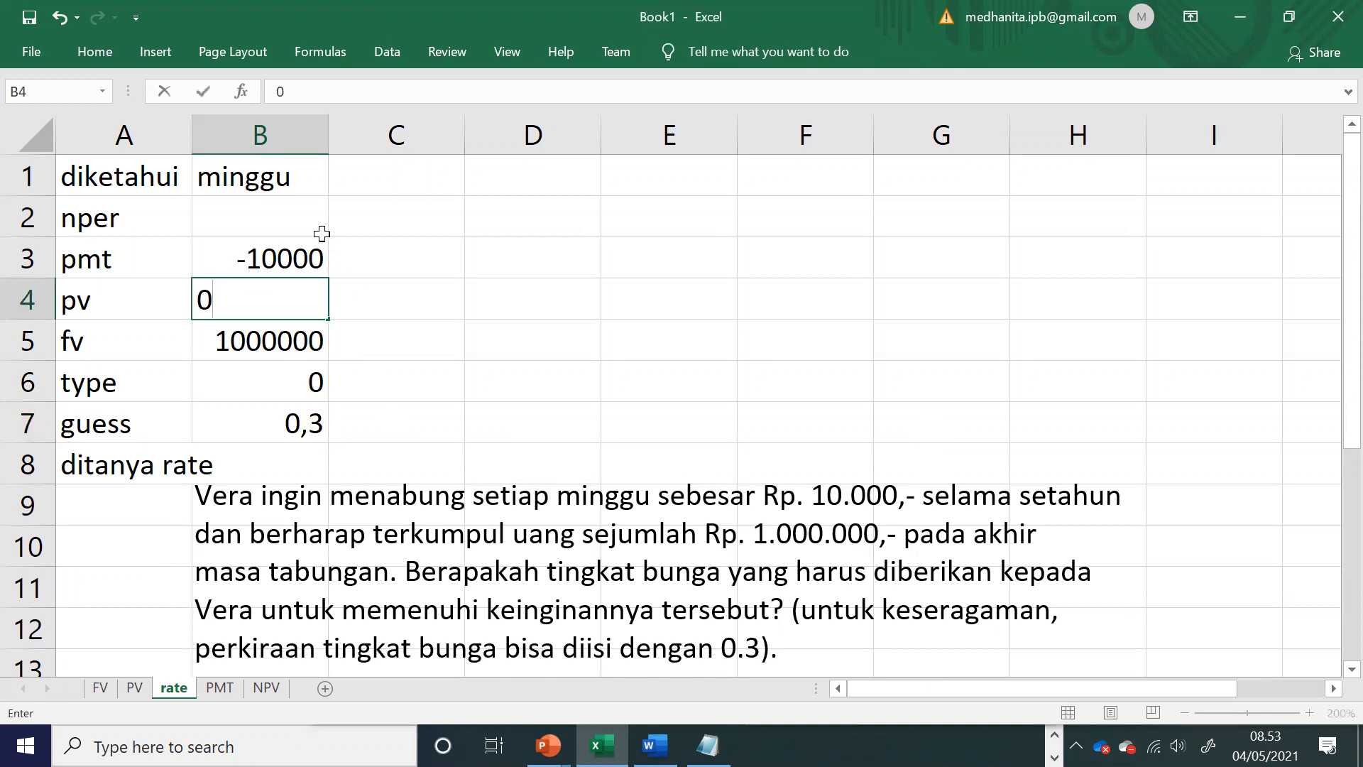
click(304, 222)
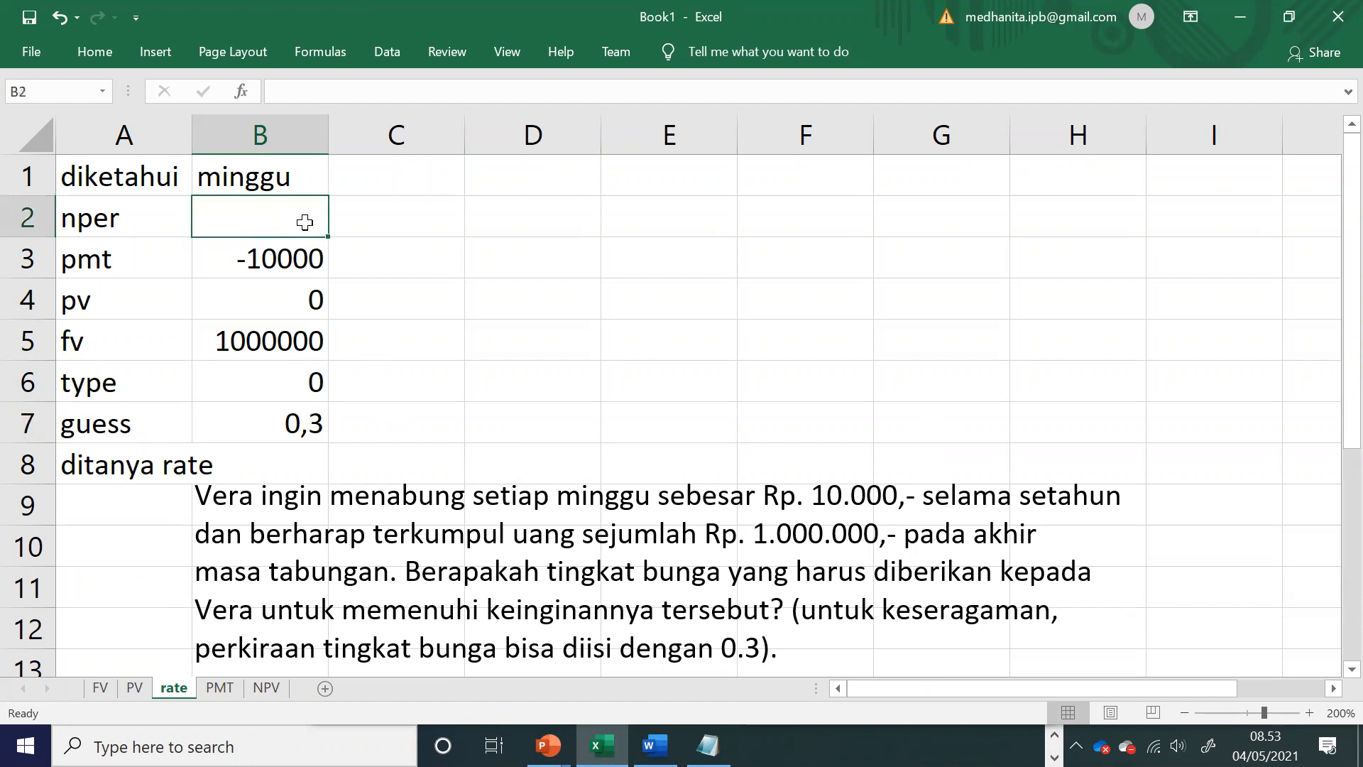
Step: Write the period conversion note across D1 to F1 as "1 tahun", "....." and "minggu"
click(518, 189)
text(1 tt)
key(BackSpace)
text(ahun)
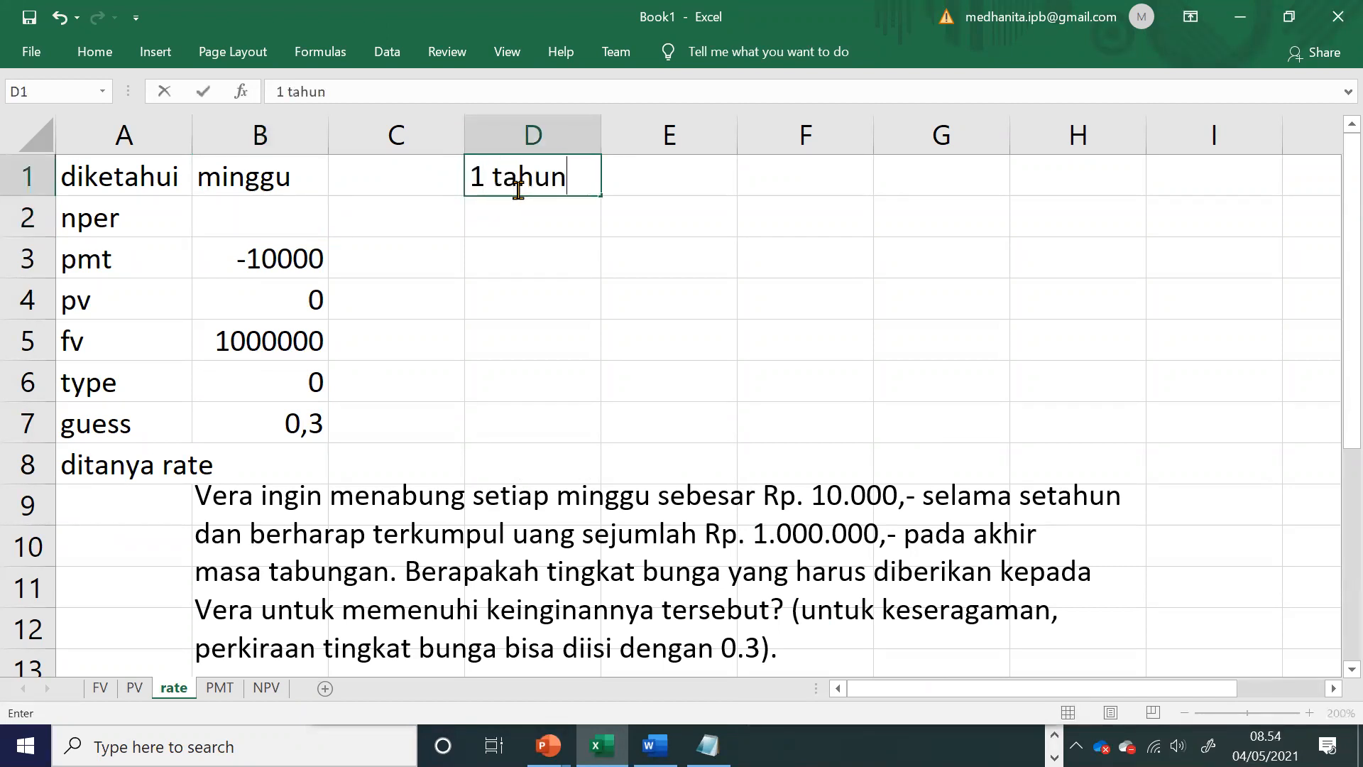
key(Tab)
text(..)
key(Tab)
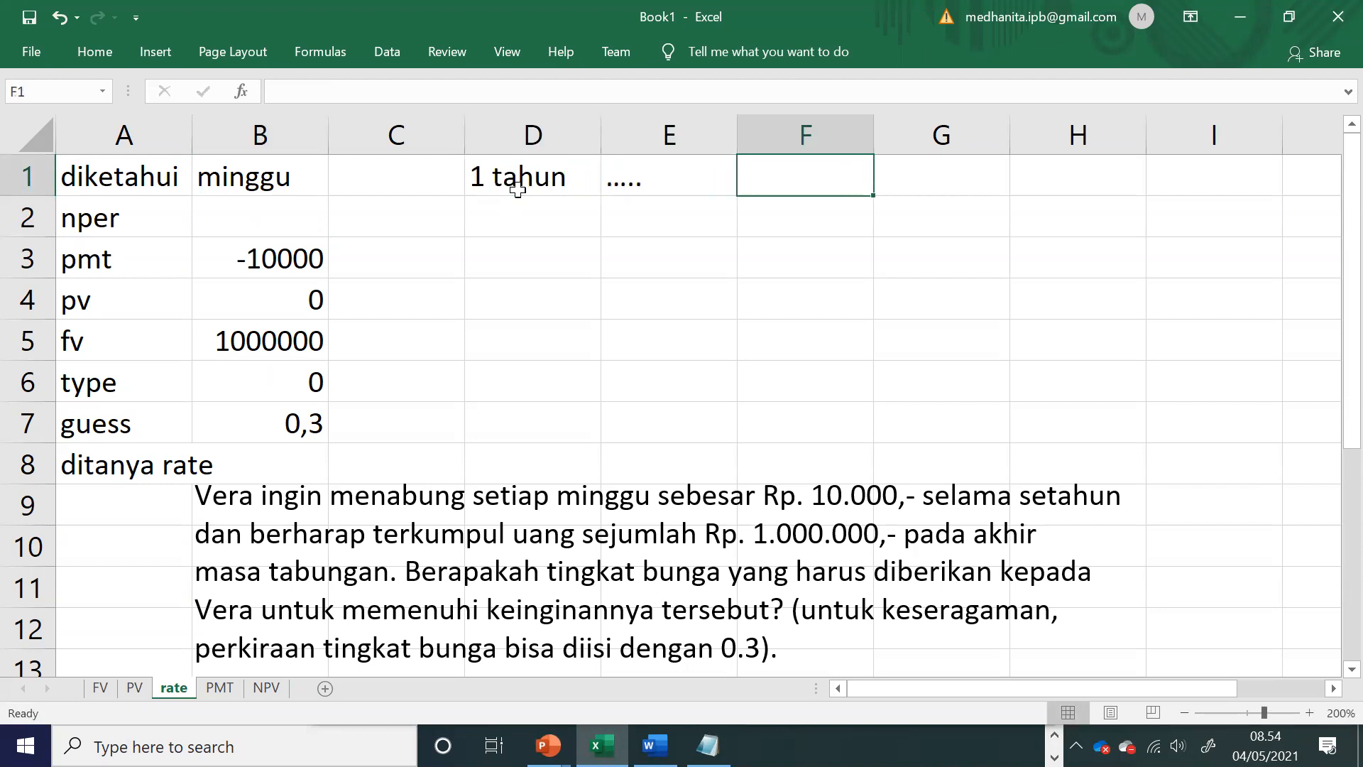
text(minggu)
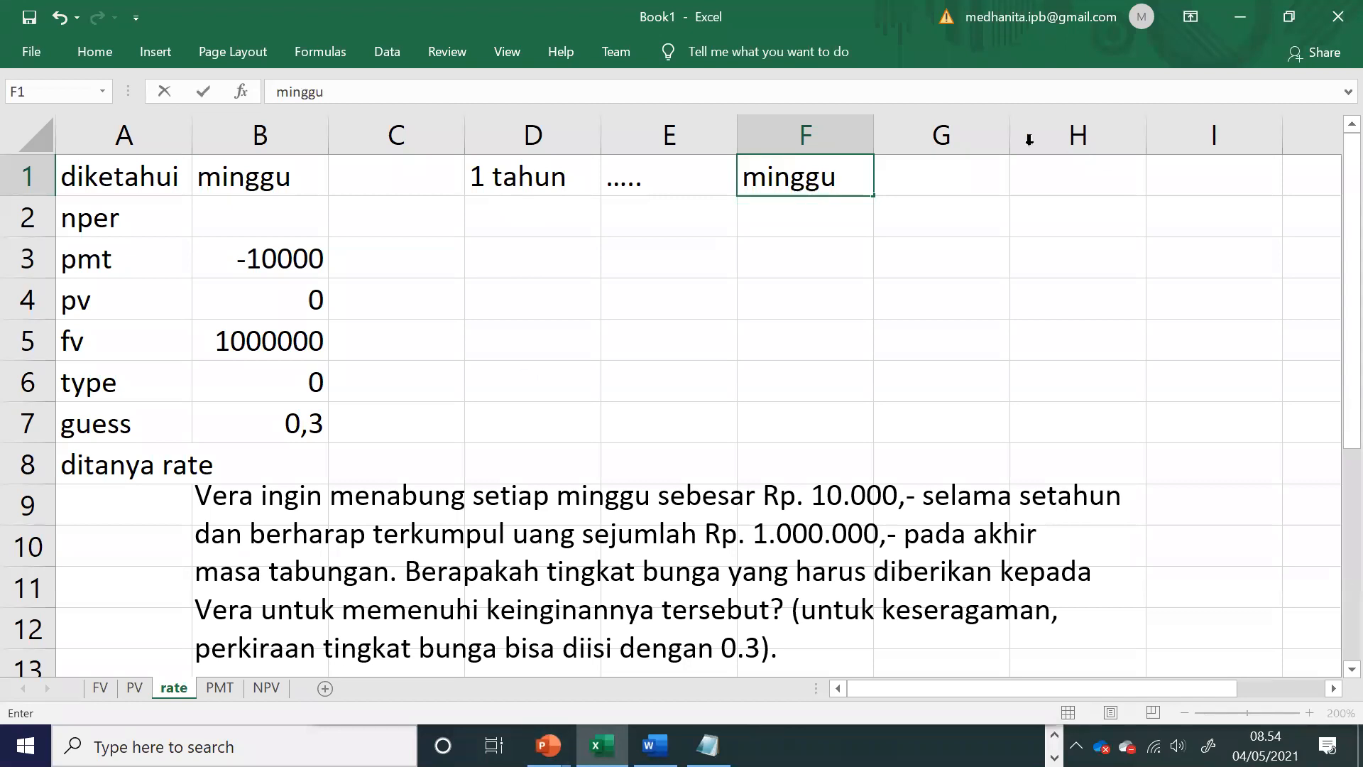
click(753, 336)
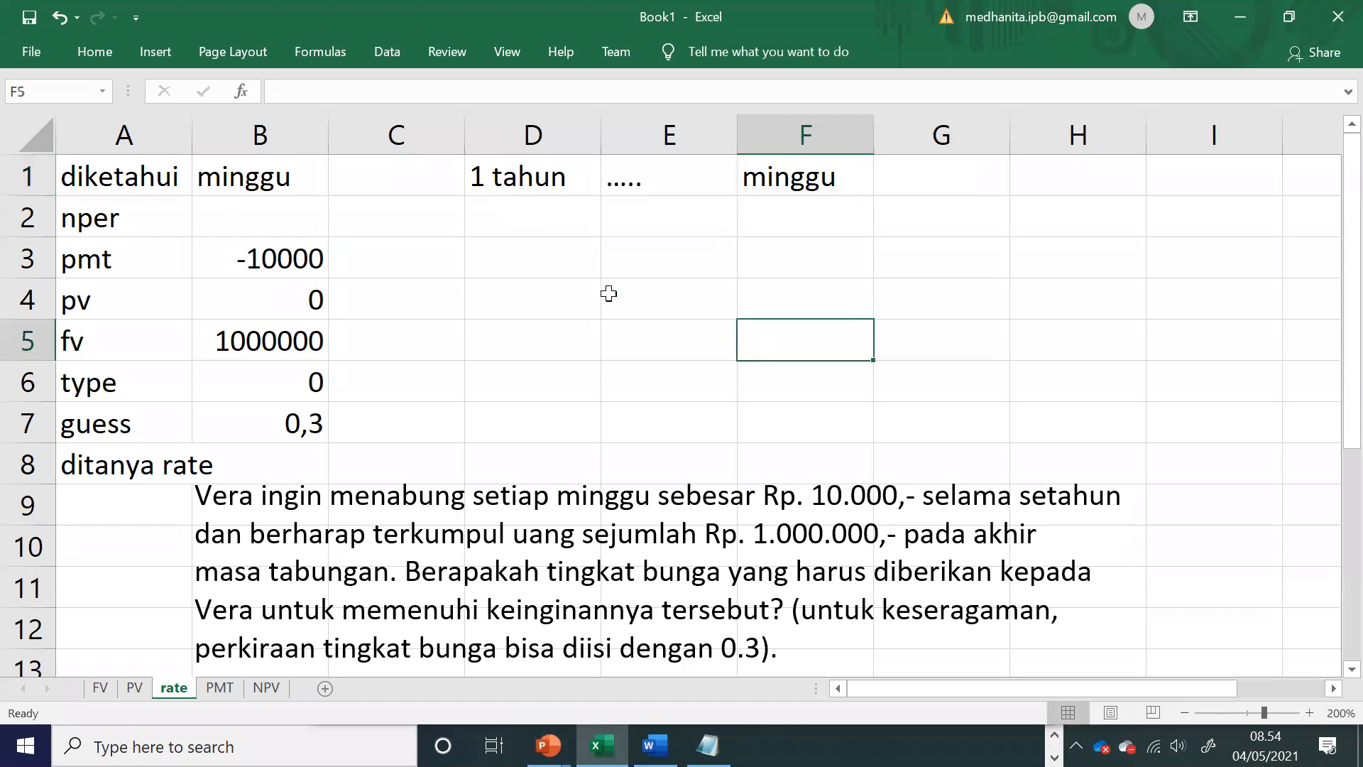
Step: Enter 52 weeks as nper in B2
click(278, 220)
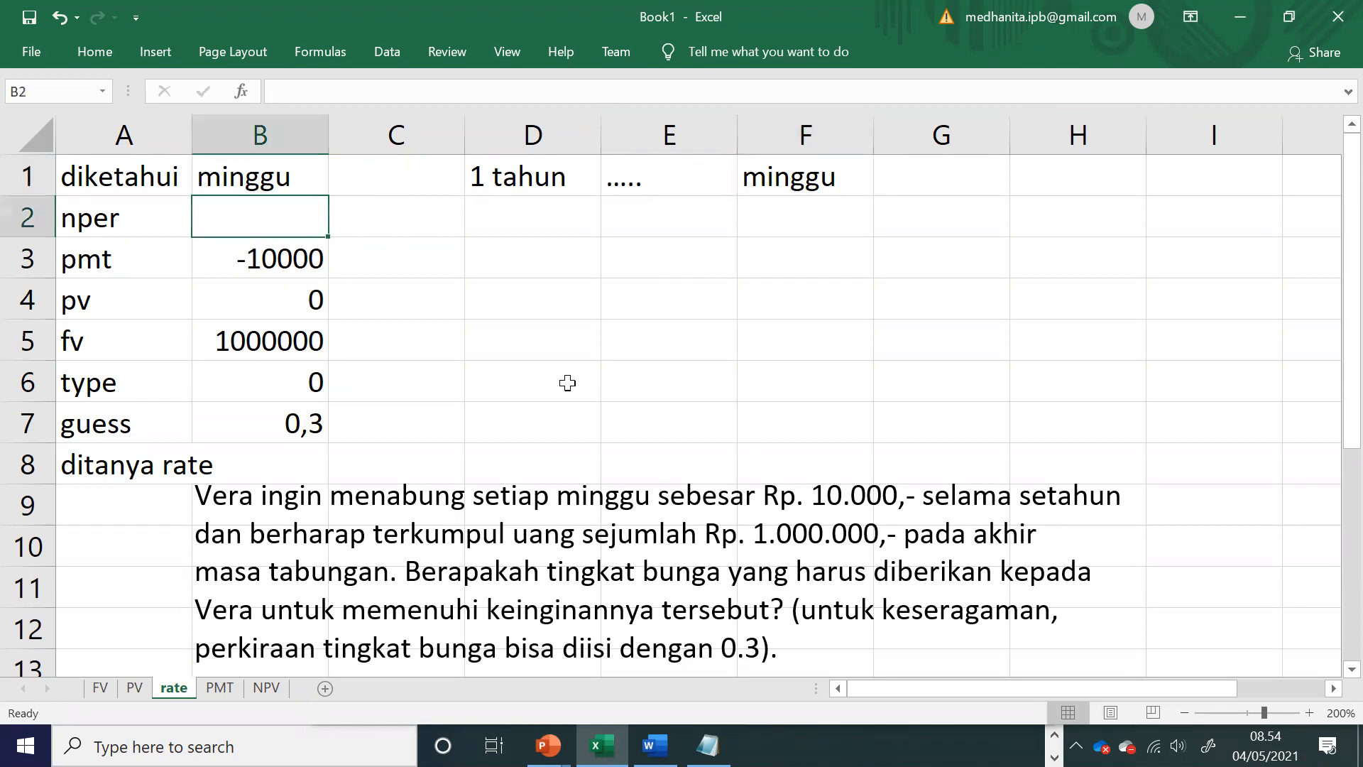
text(52)
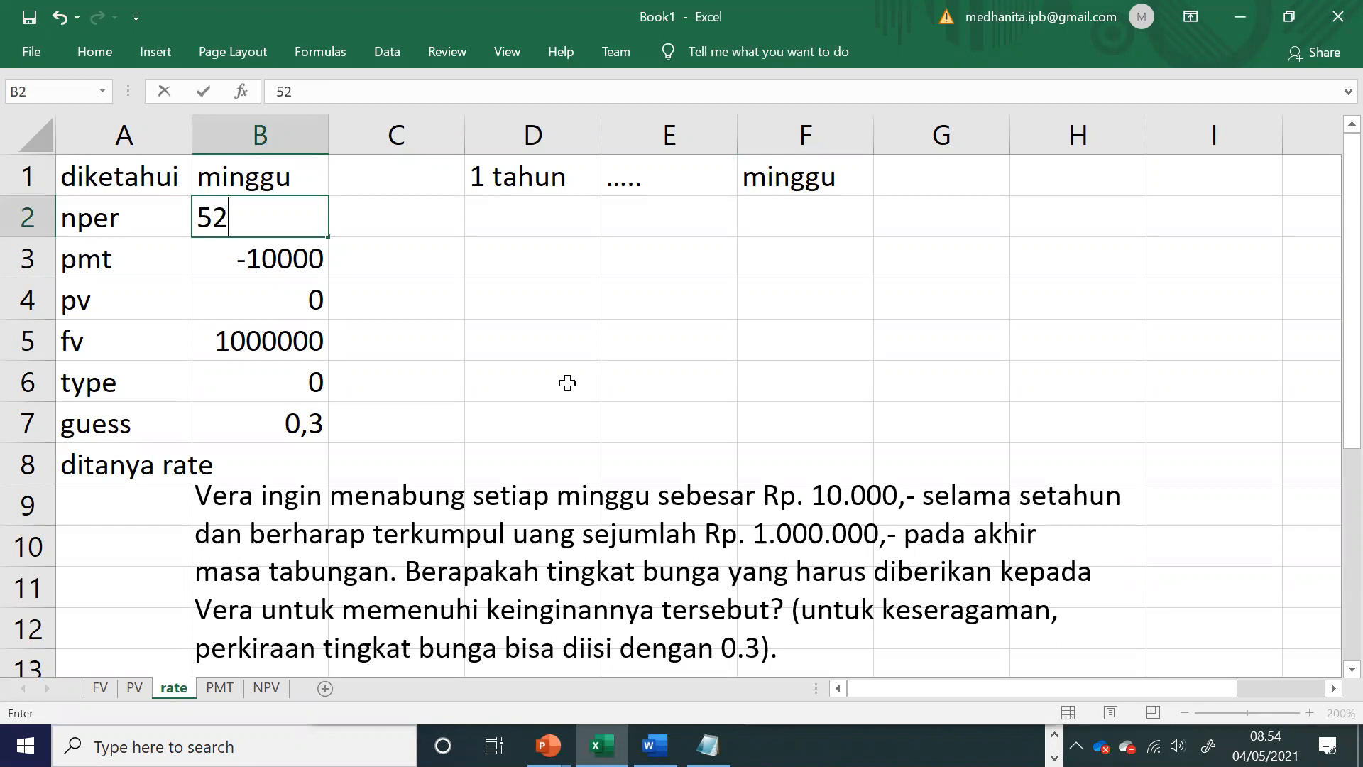
click(567, 383)
Step: Move the exercise text box down so it clears the "ditanya rate" row
click(296, 457)
click(389, 434)
click(402, 470)
drag(406, 467, 408, 508)
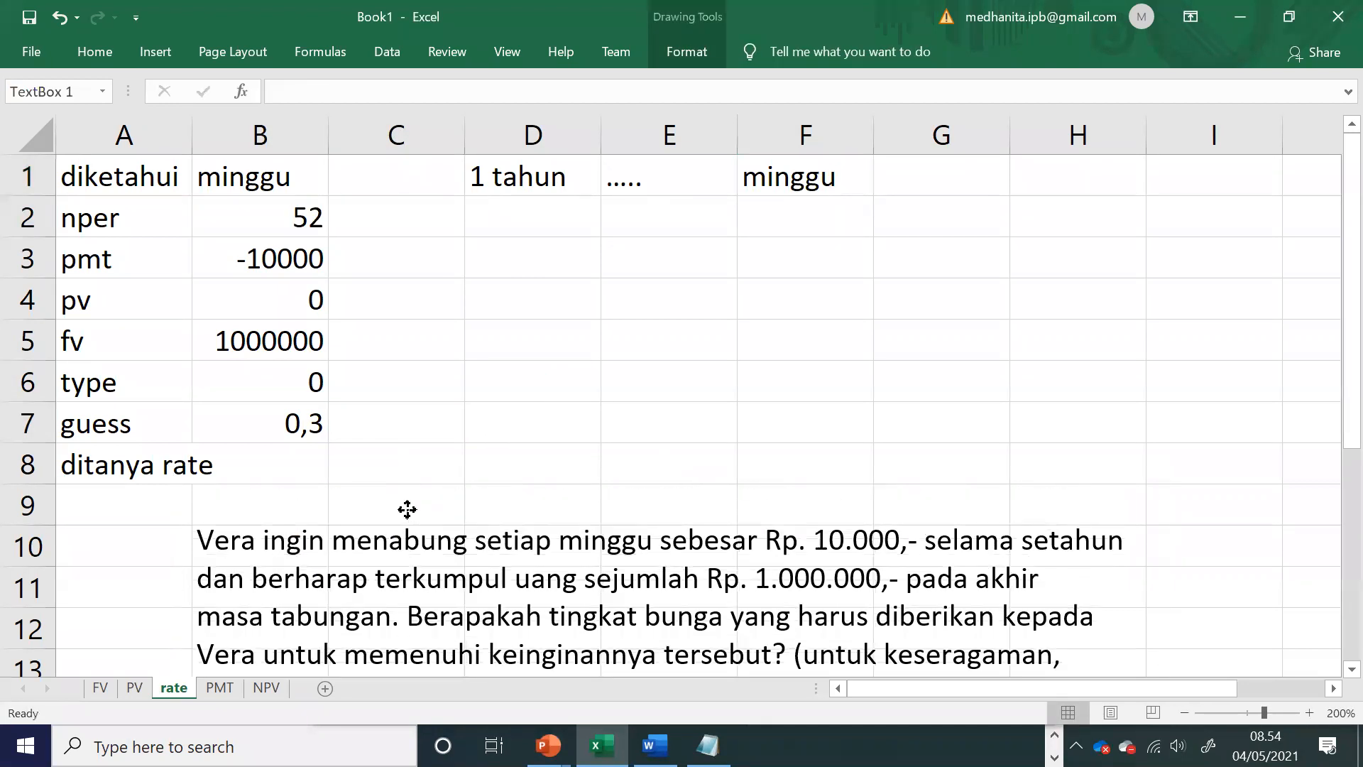
Step: Calculate the weekly rate in B8 with =RATE(B2;B3;B4;B5;B6;B7)
click(301, 462)
text(=rate()
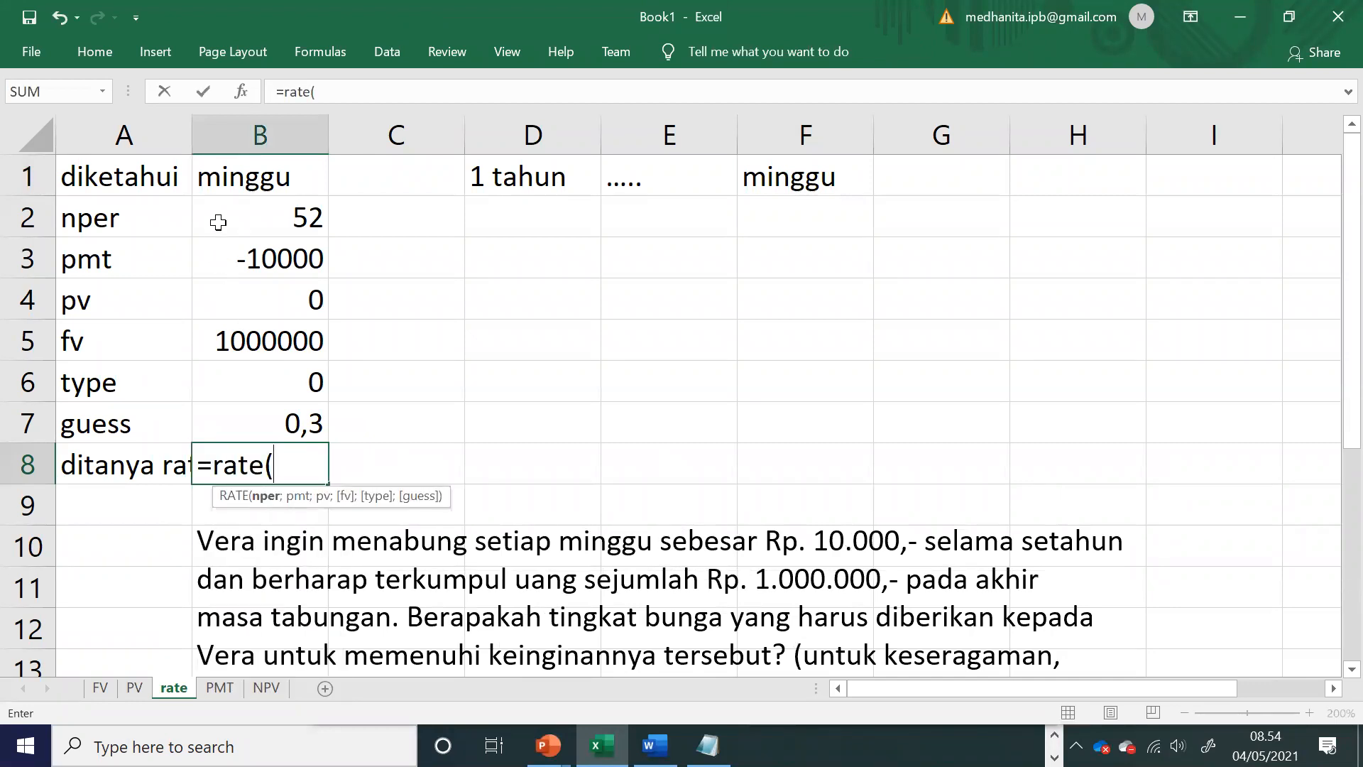
click(217, 217)
text(;)
click(252, 263)
text(;)
click(261, 297)
text(;)
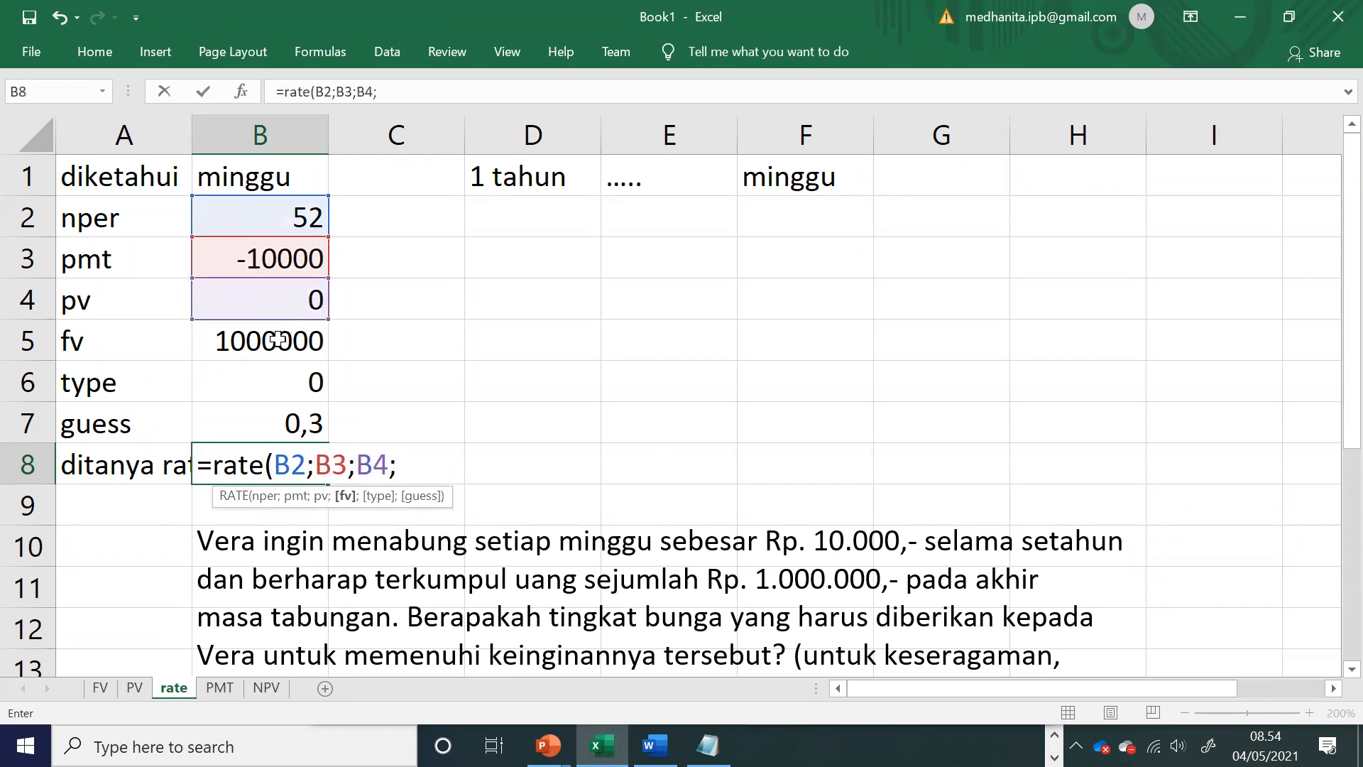
click(277, 337)
text(;)
click(284, 379)
text(;)
click(283, 422)
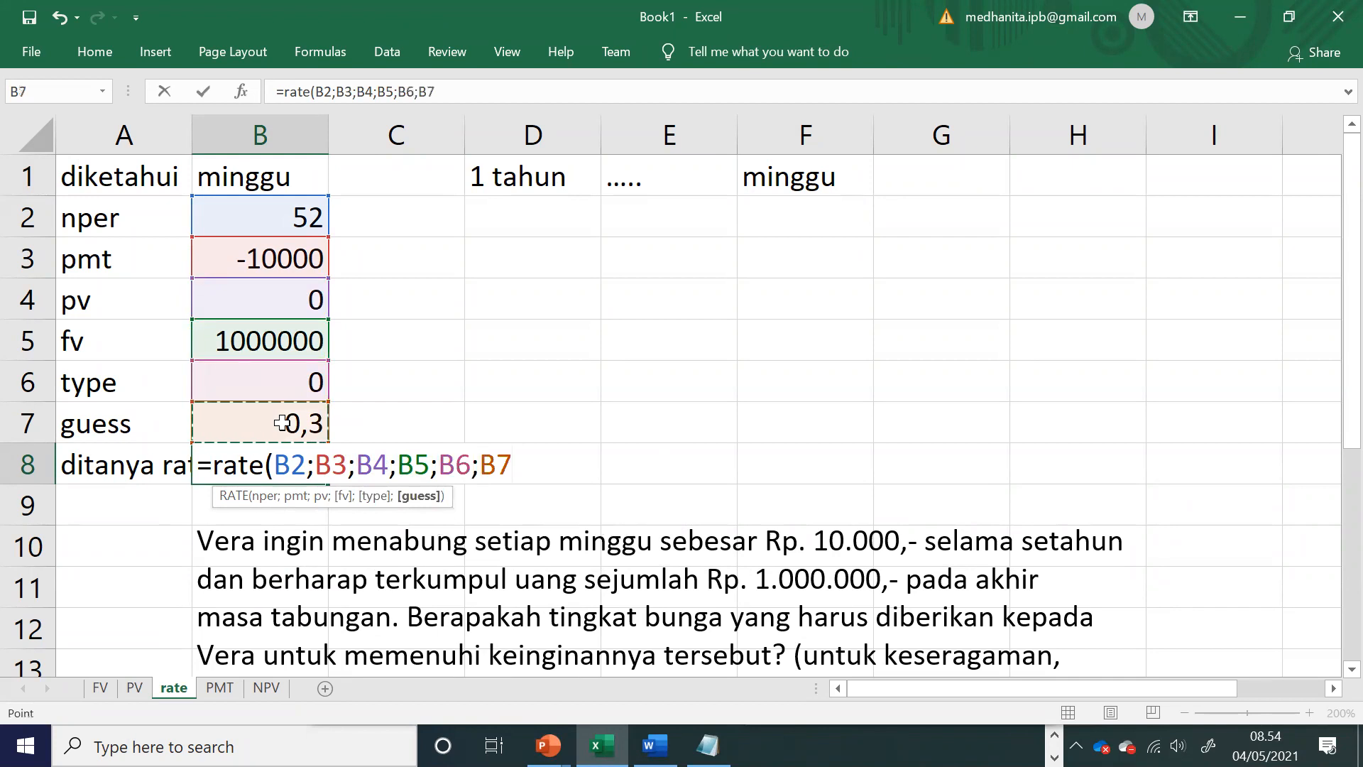
text())
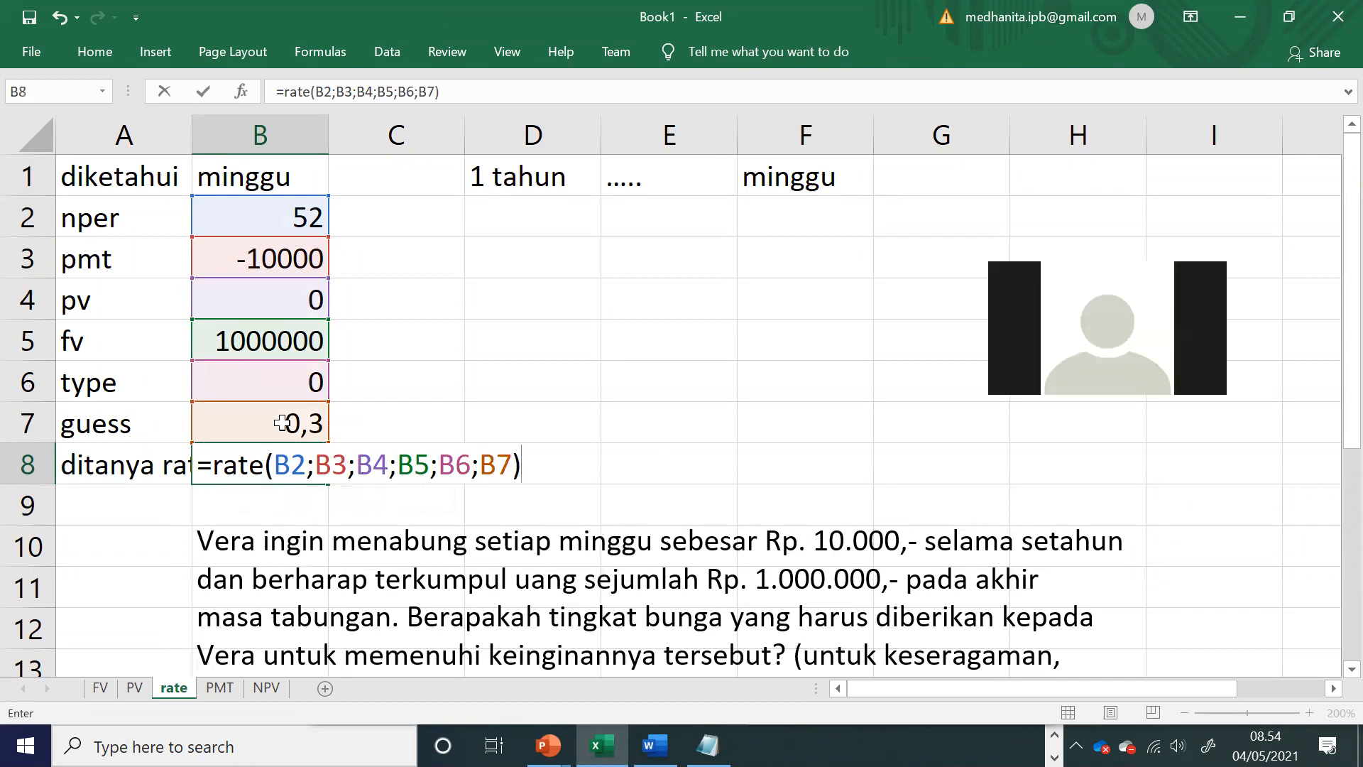
key(Return)
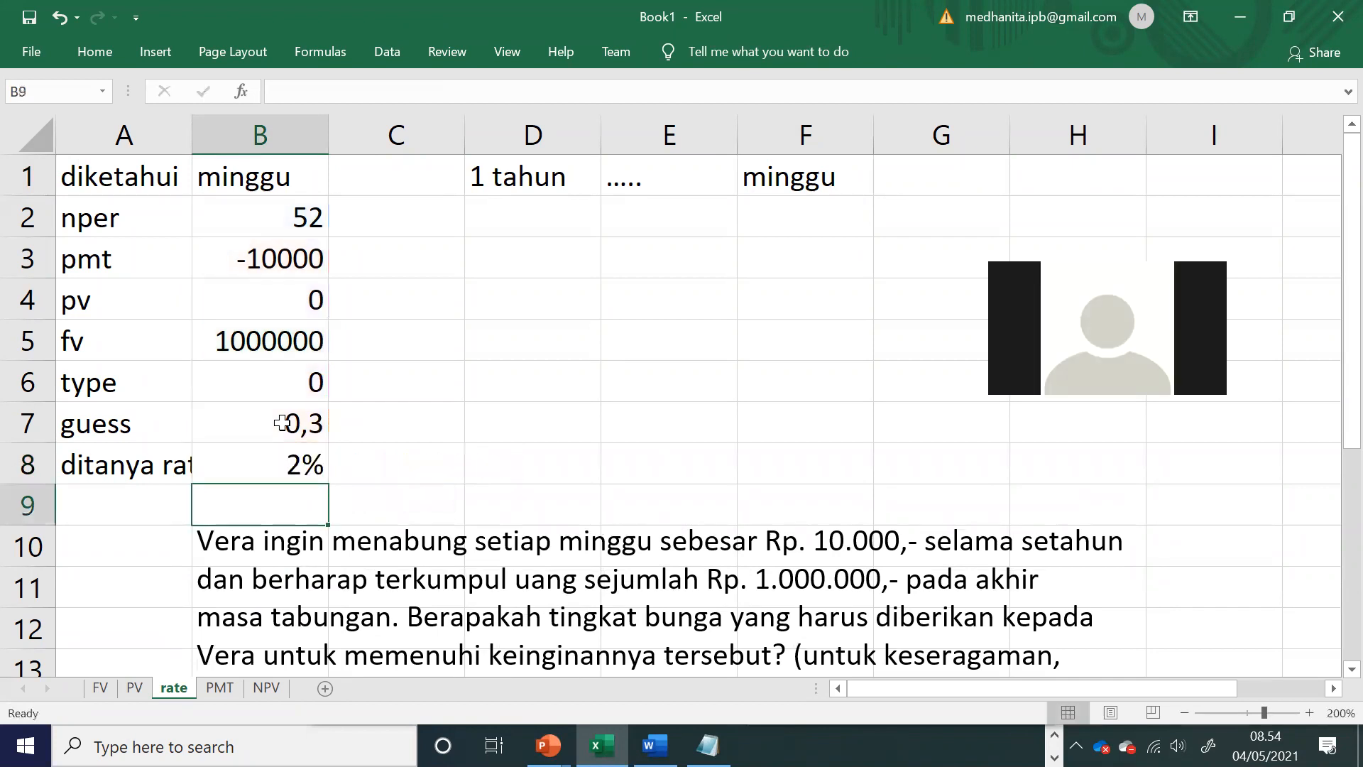
Step: Format the weekly rate in B8 to show one decimal place
click(282, 460)
click(97, 52)
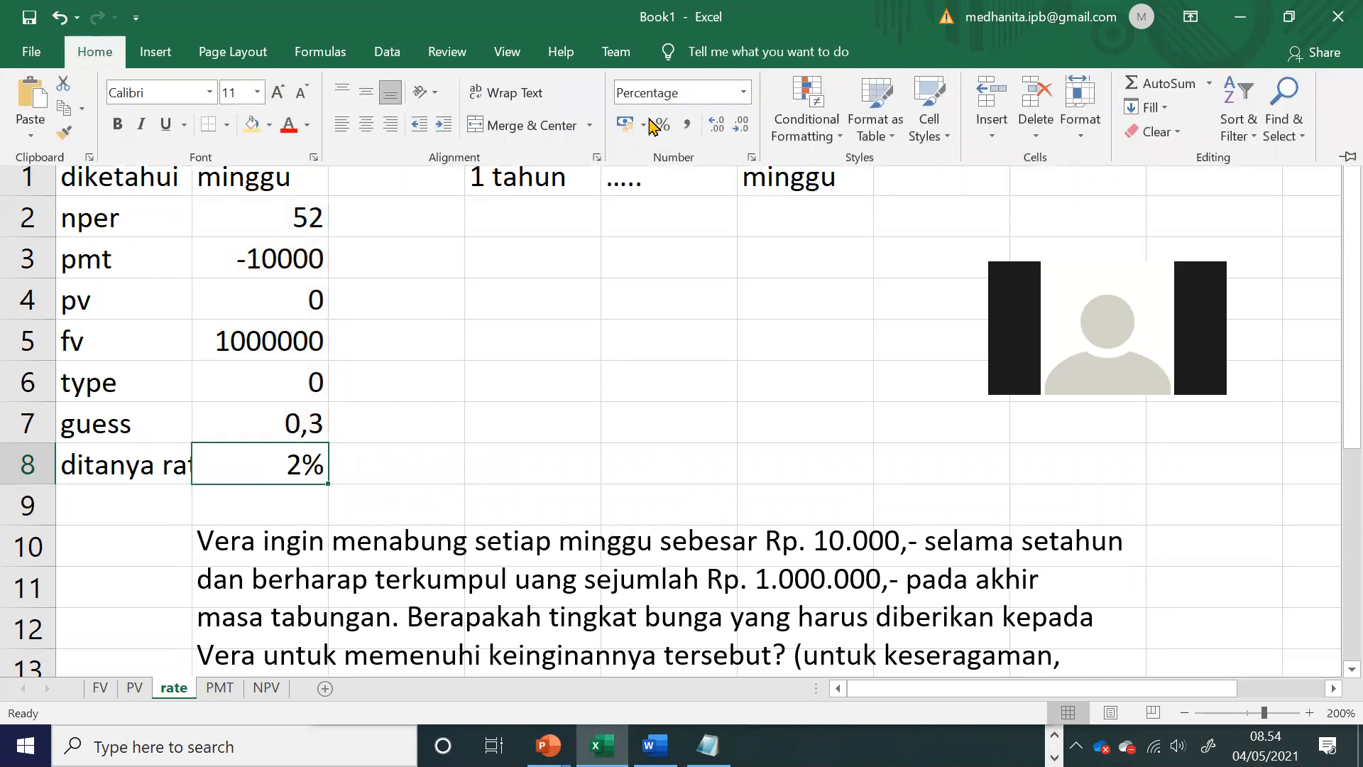
click(717, 127)
Step: Label the weekly result "minggu" in C8 and the row for the yearly result "tahun" in C9
click(419, 461)
click(395, 461)
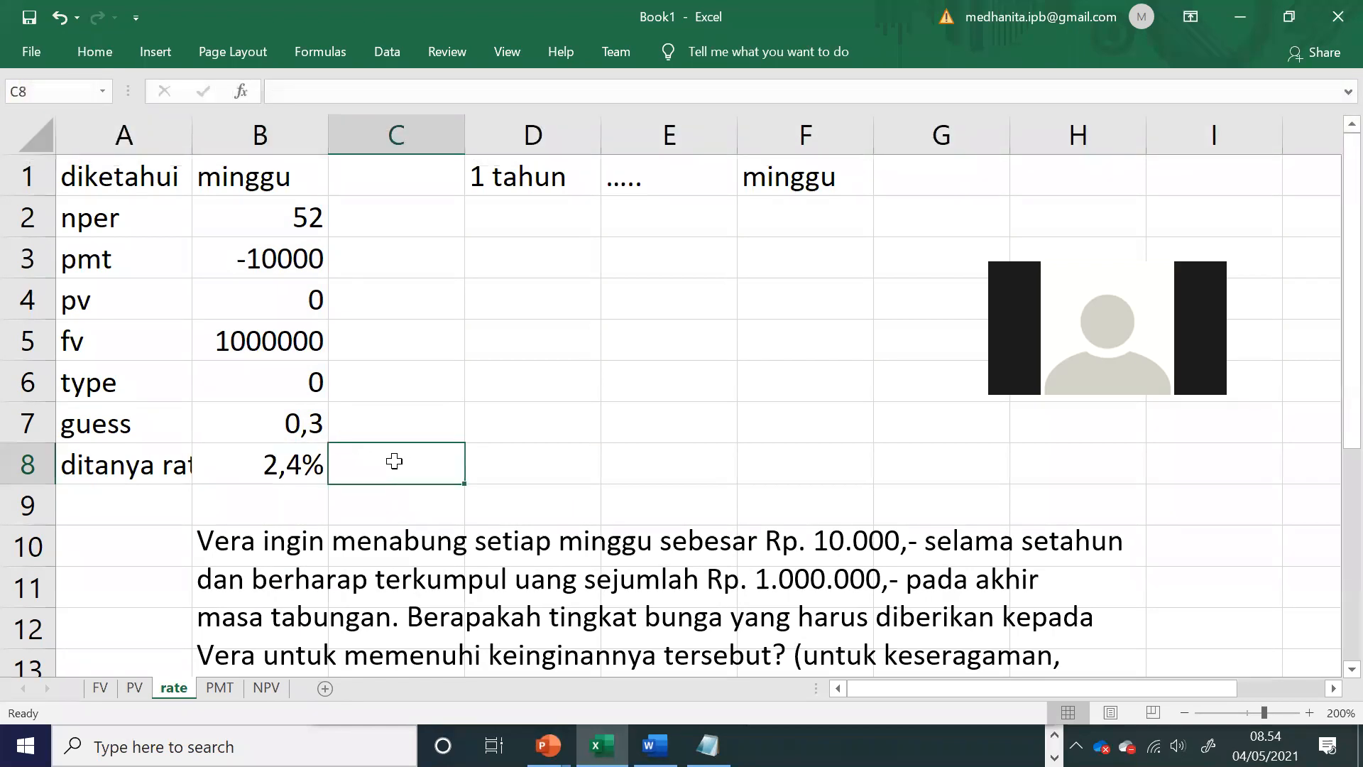
text(ming)
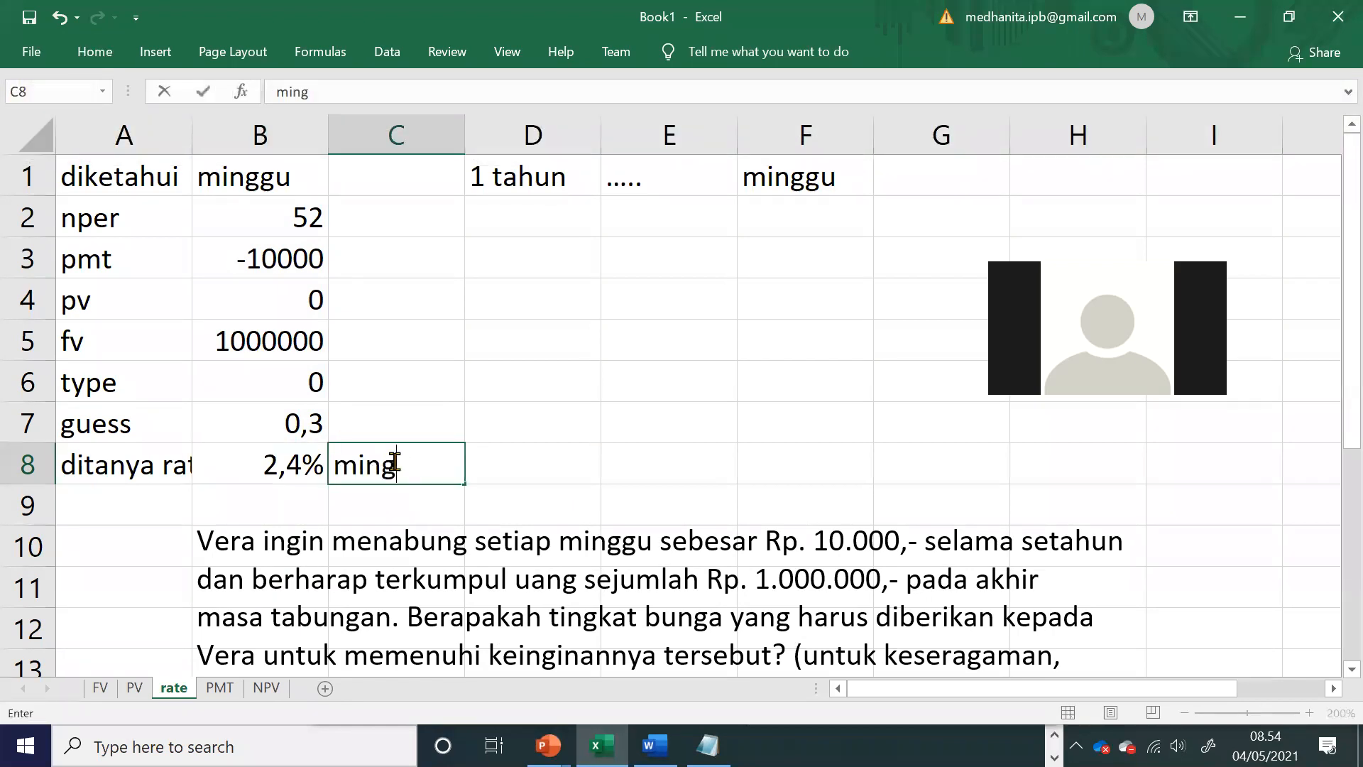
text(gu)
key(Up)
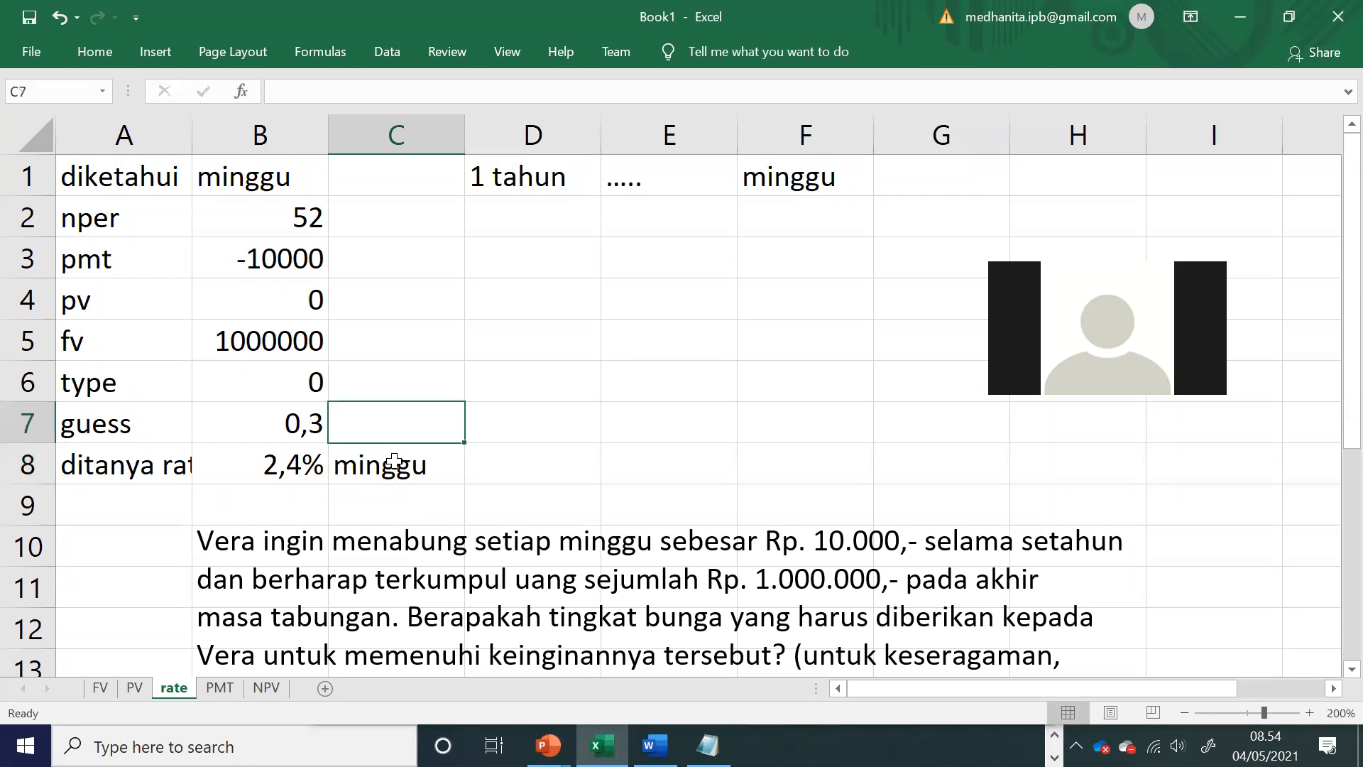
key(Down)
key(Down)
text(tahun)
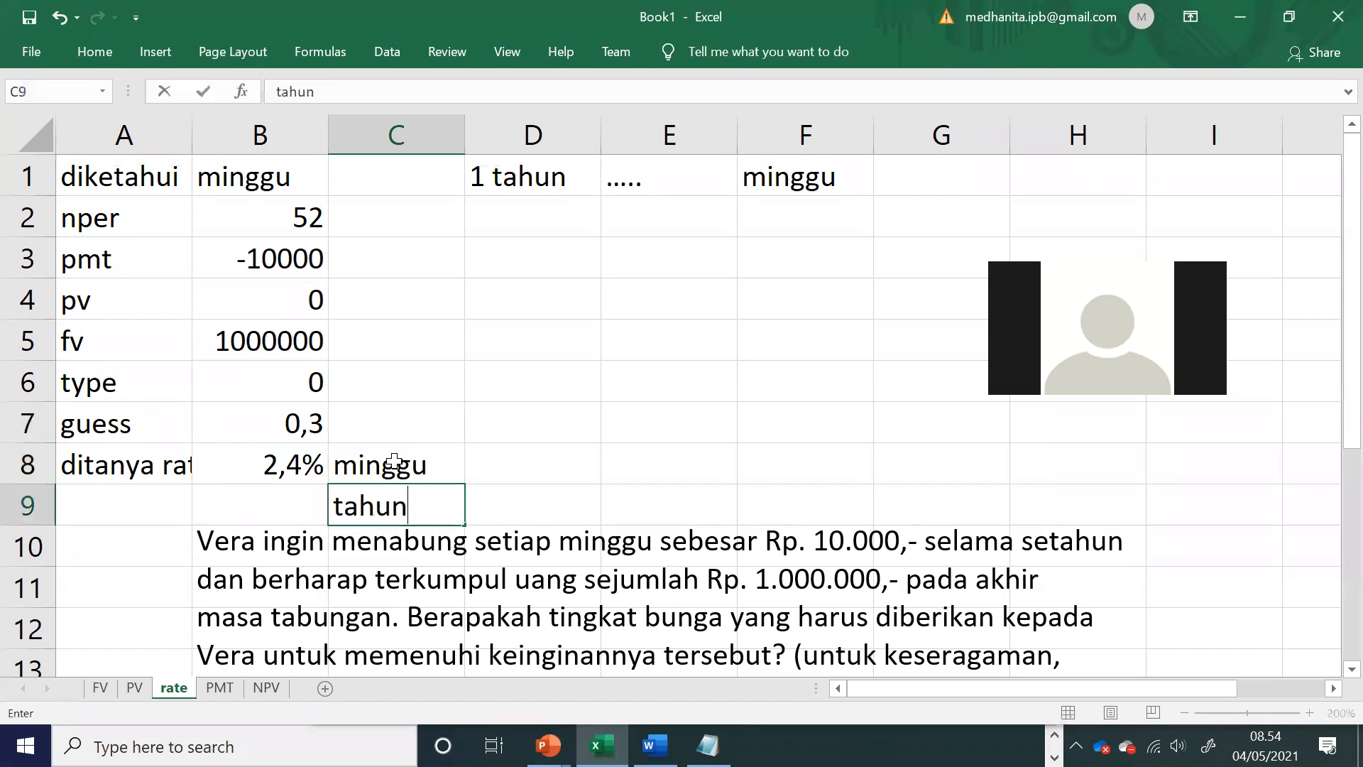
key(Left)
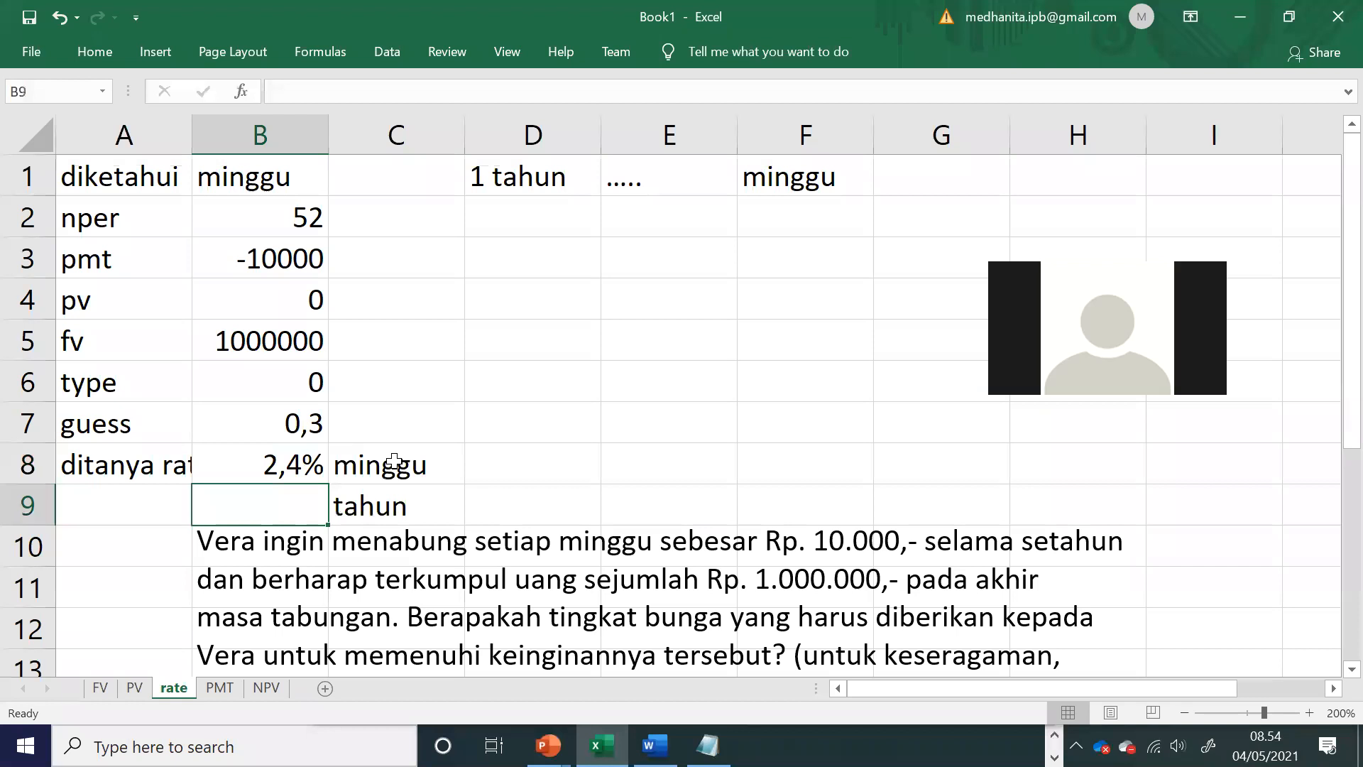
Step: Calculate the yearly rate in B9 with the formula =B8*B2
text(=)
click(283, 455)
text(()
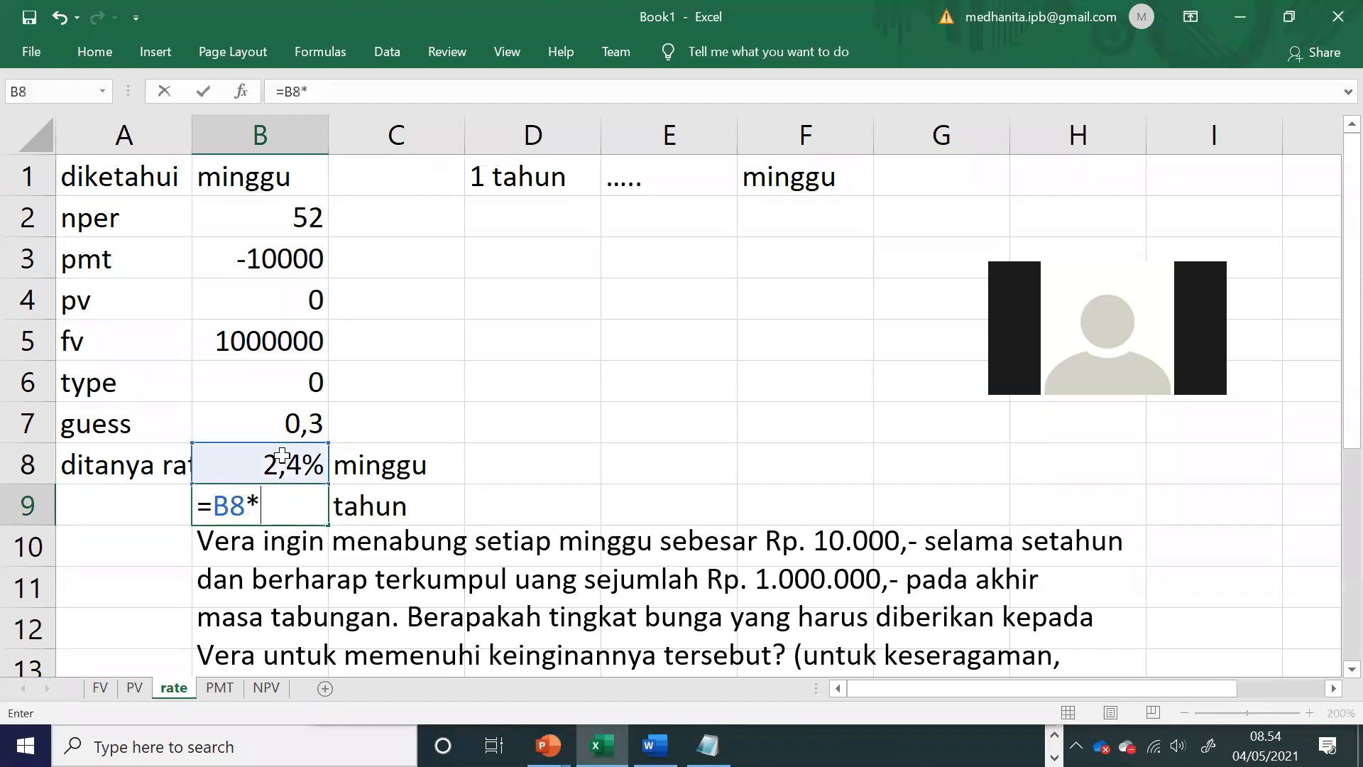
click(266, 218)
key(Return)
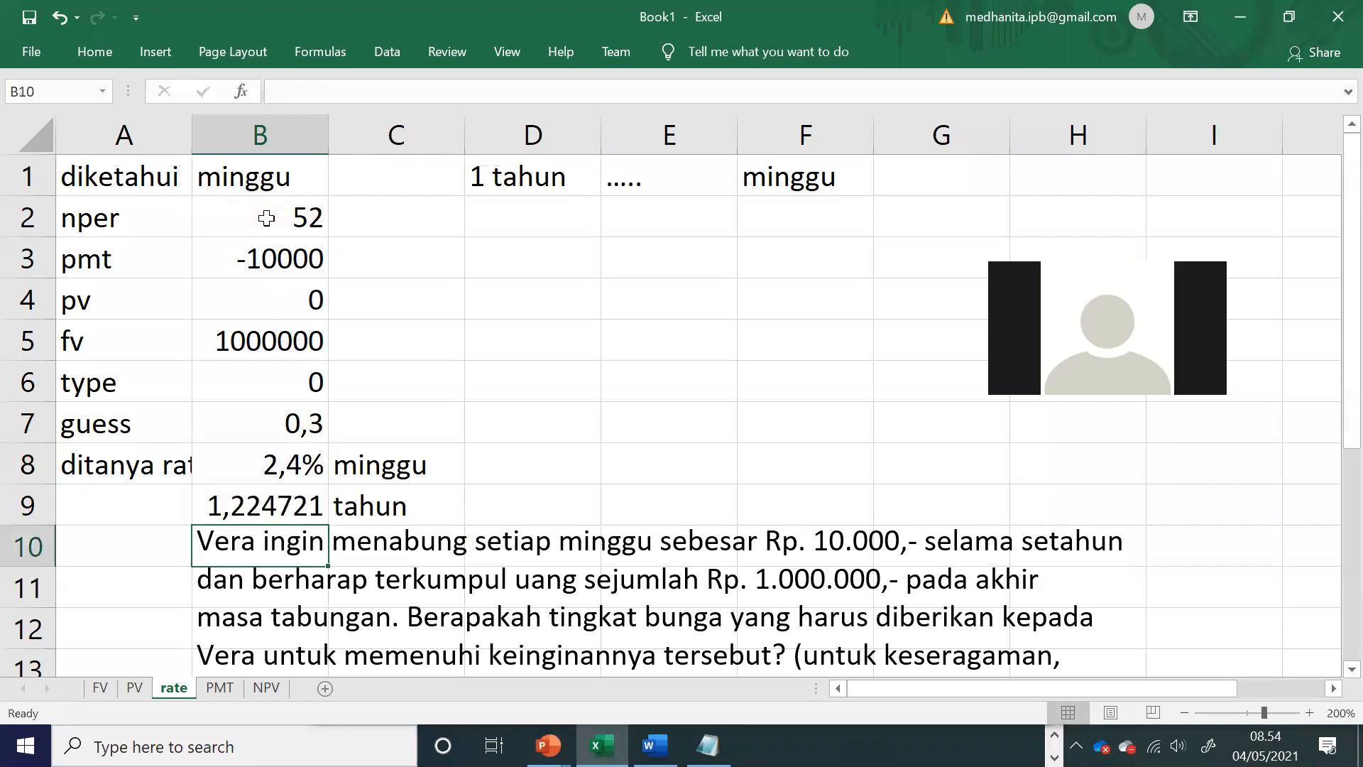
Step: Move the exercise text box further down so row 10 is clear and its text starts at row 11
click(301, 541)
click(96, 57)
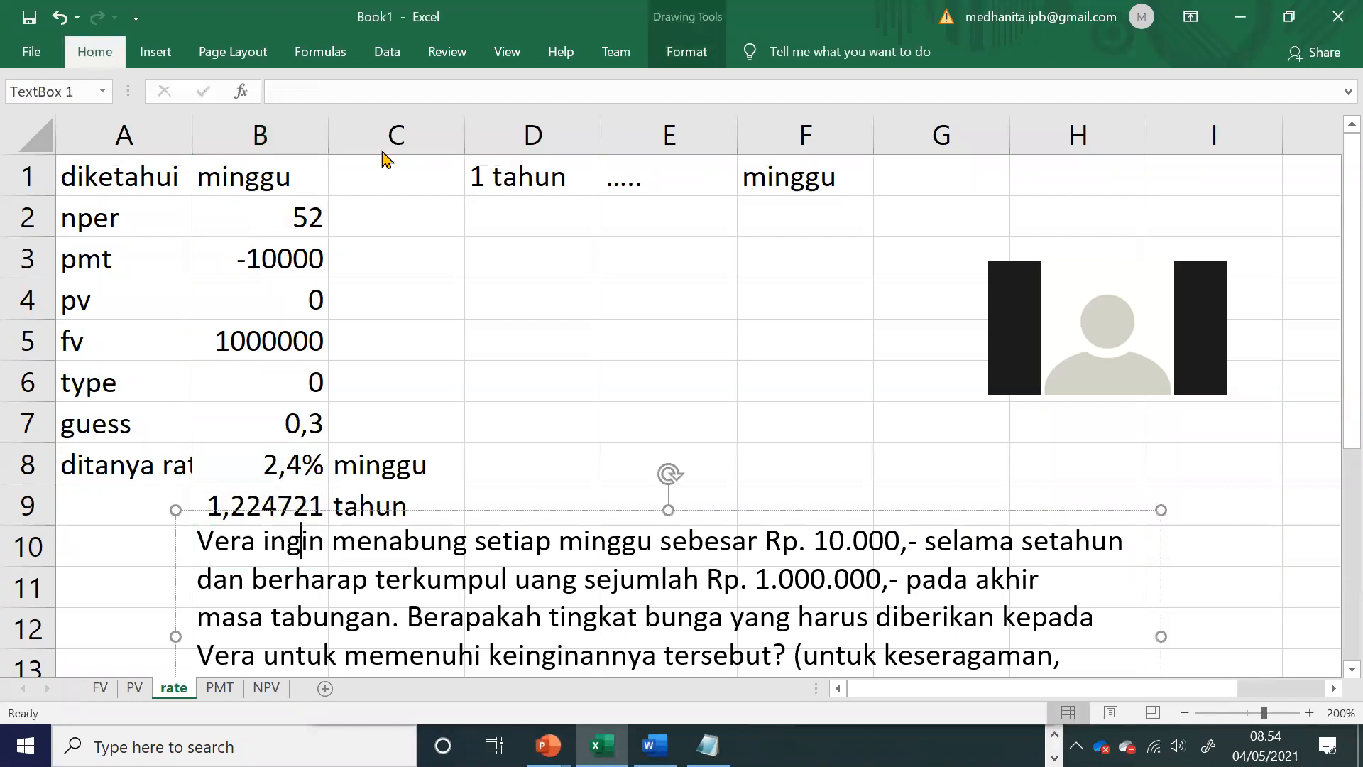
click(416, 469)
click(524, 427)
click(520, 535)
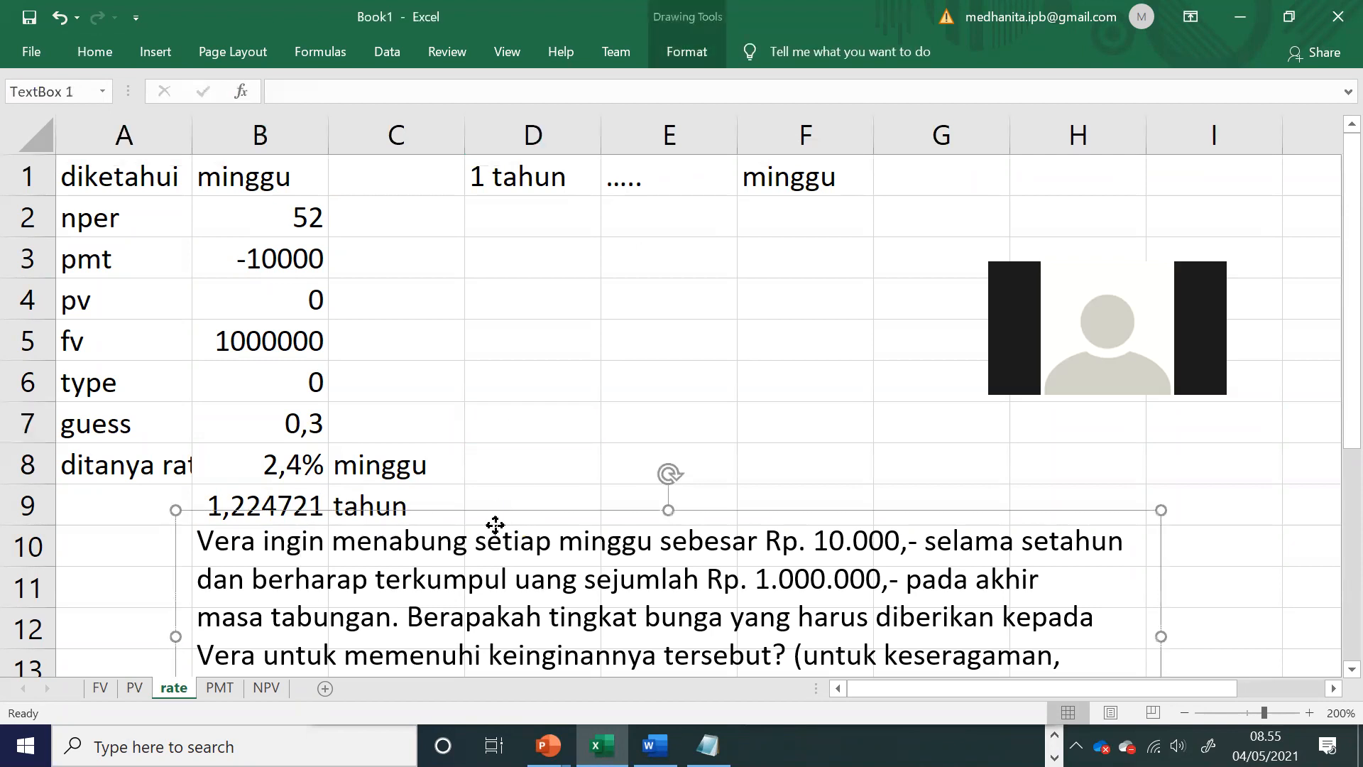
drag(496, 512, 497, 553)
Step: Format the yearly rate in B9 as a percentage
click(291, 505)
click(89, 53)
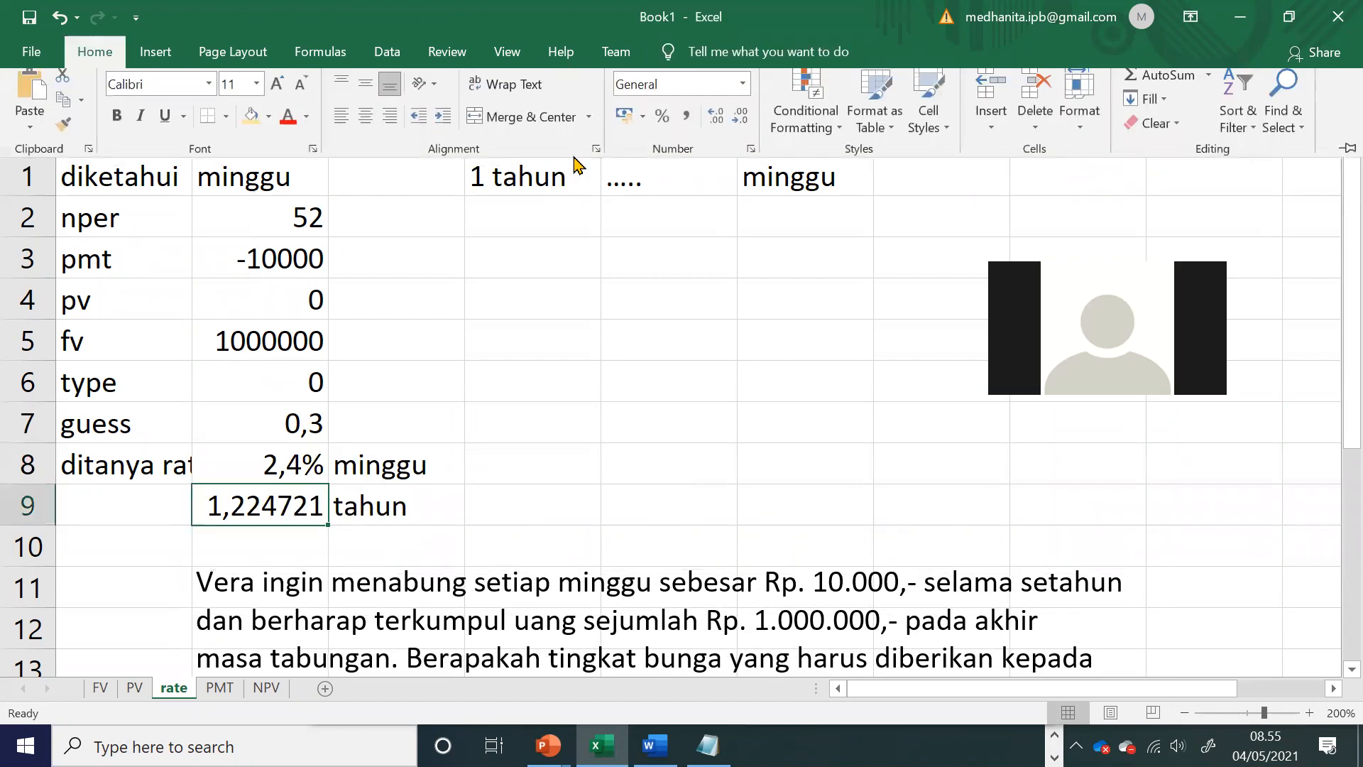
click(663, 126)
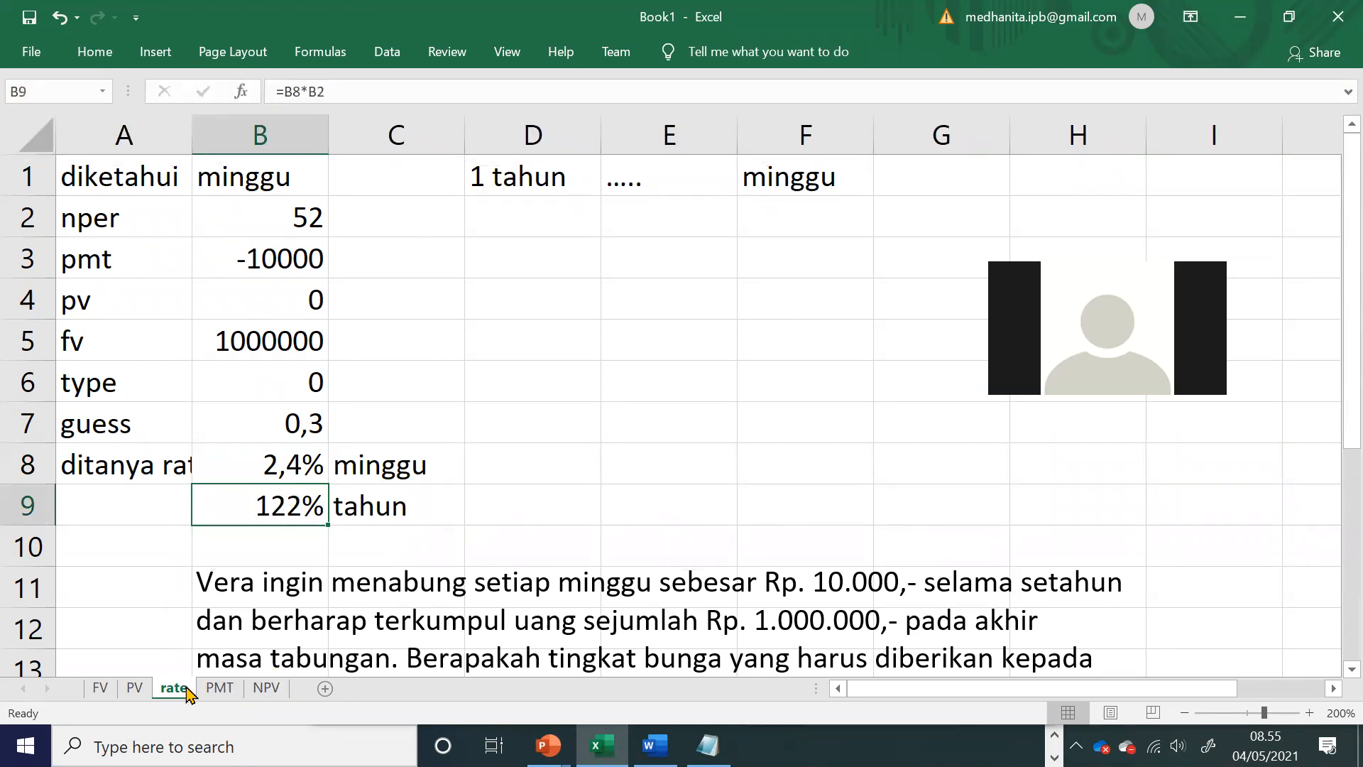
Step: Reorder the sheets as FV, PV, NPV, rate, PMT and add a new worksheet at the end
drag(180, 696, 292, 695)
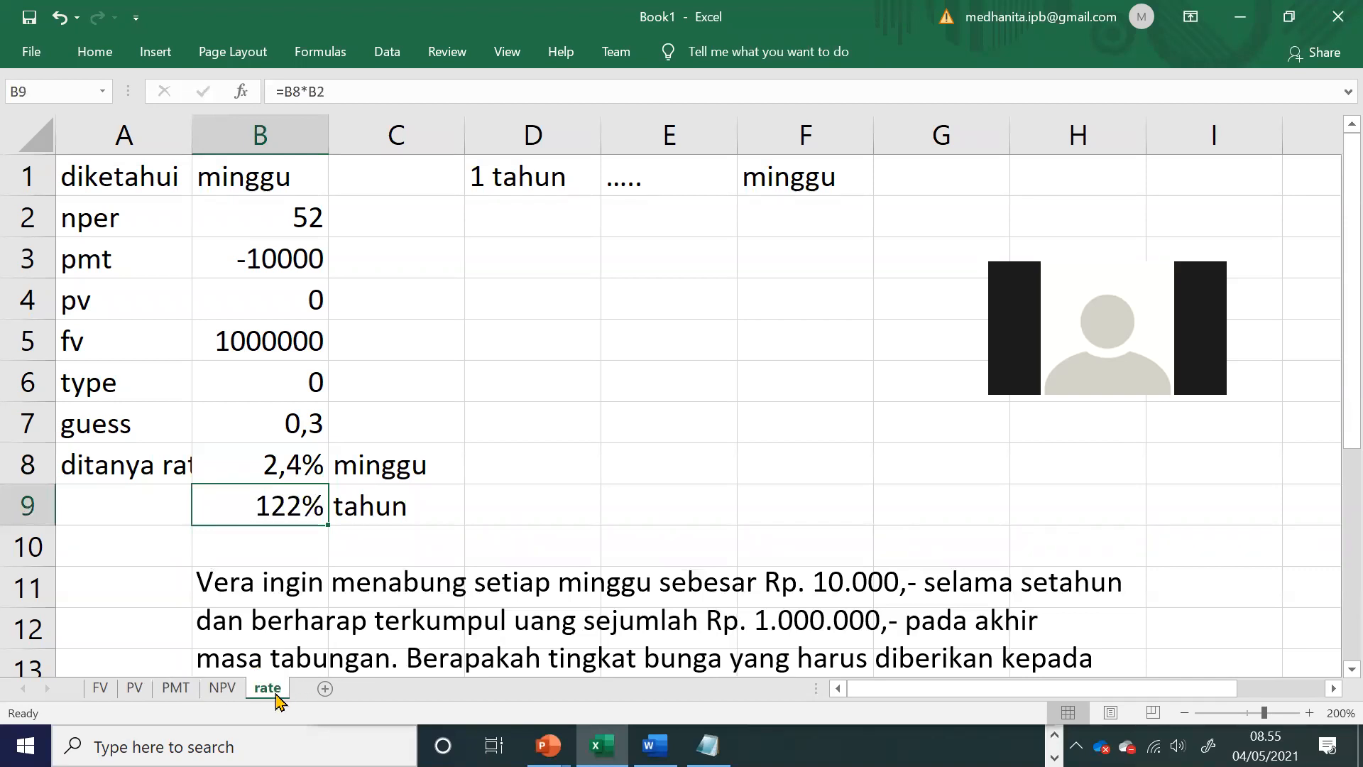
drag(170, 695, 292, 672)
right_click(269, 698)
click(357, 439)
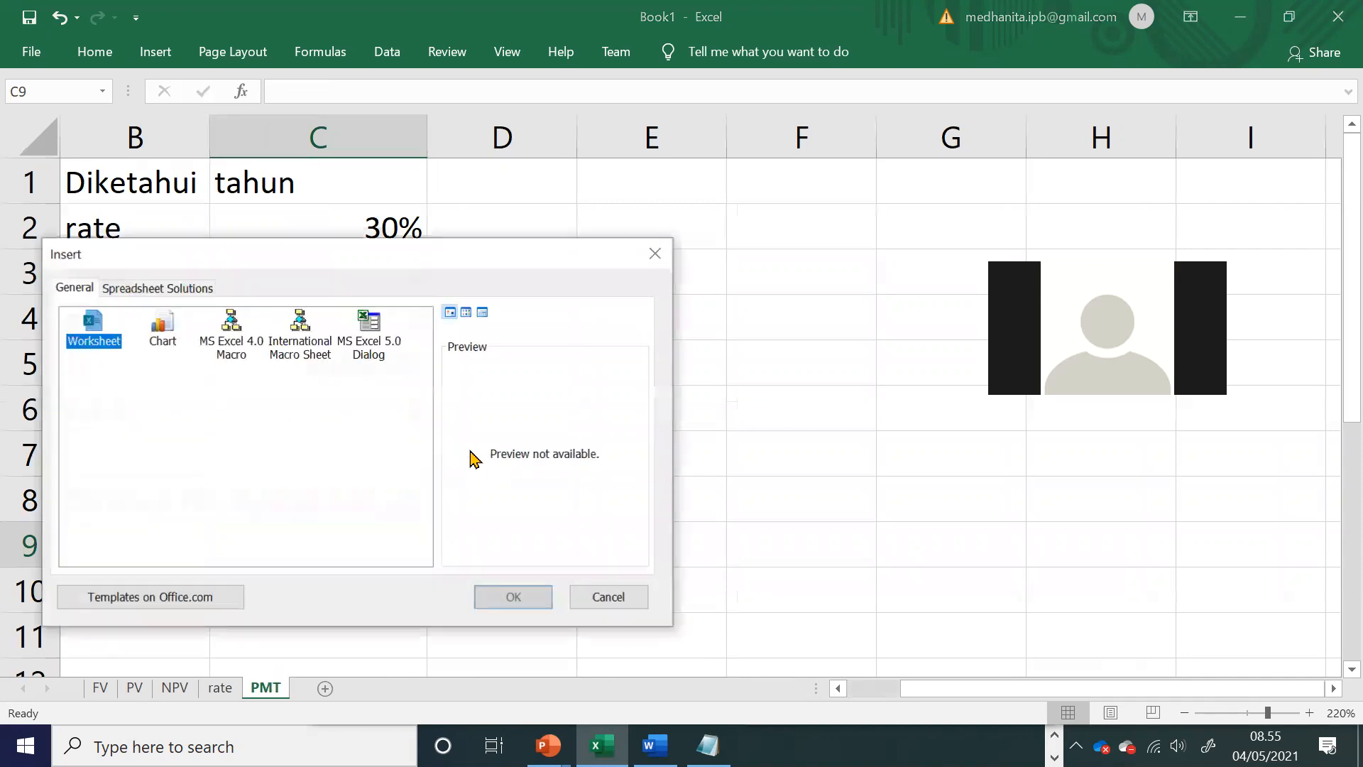
click(508, 600)
drag(286, 690, 370, 681)
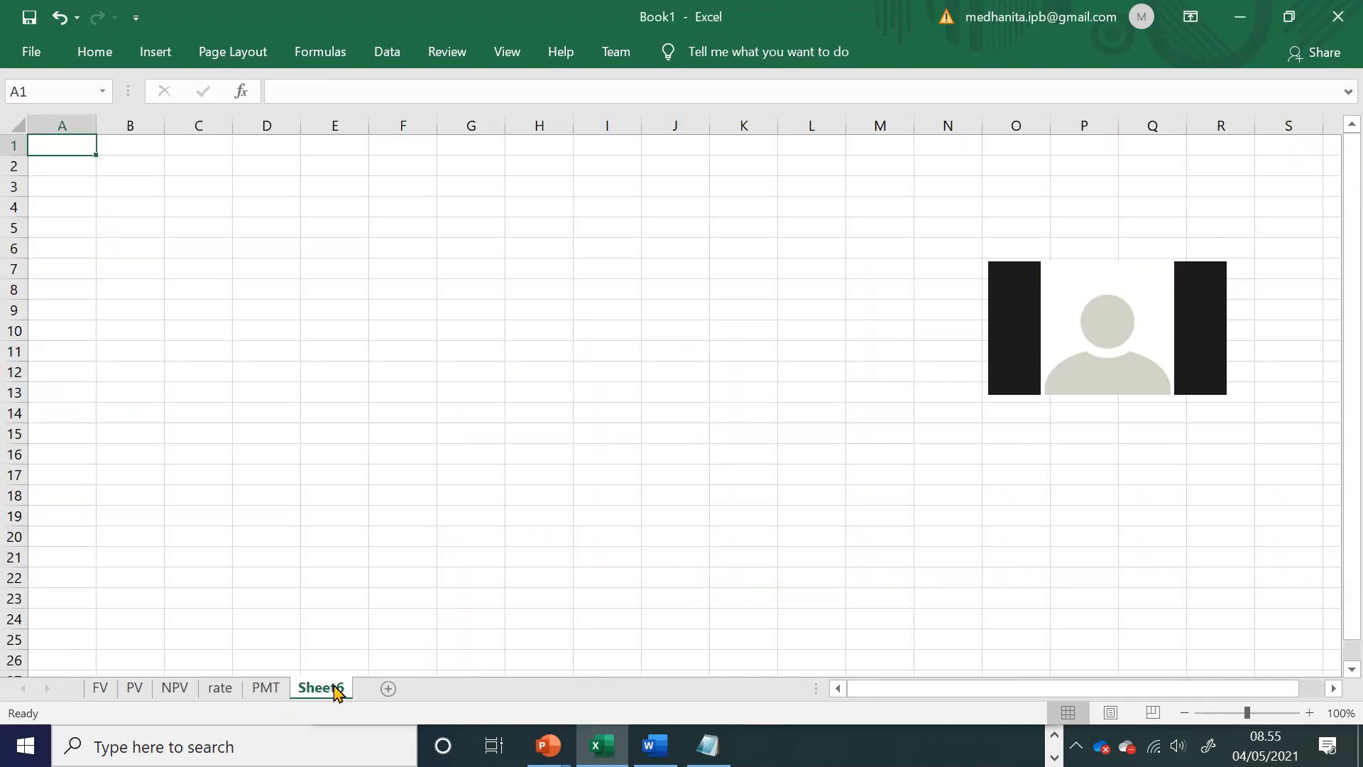
Step: Rename the new last worksheet as NPER in capital letters
double_click(313, 683)
text(nper)
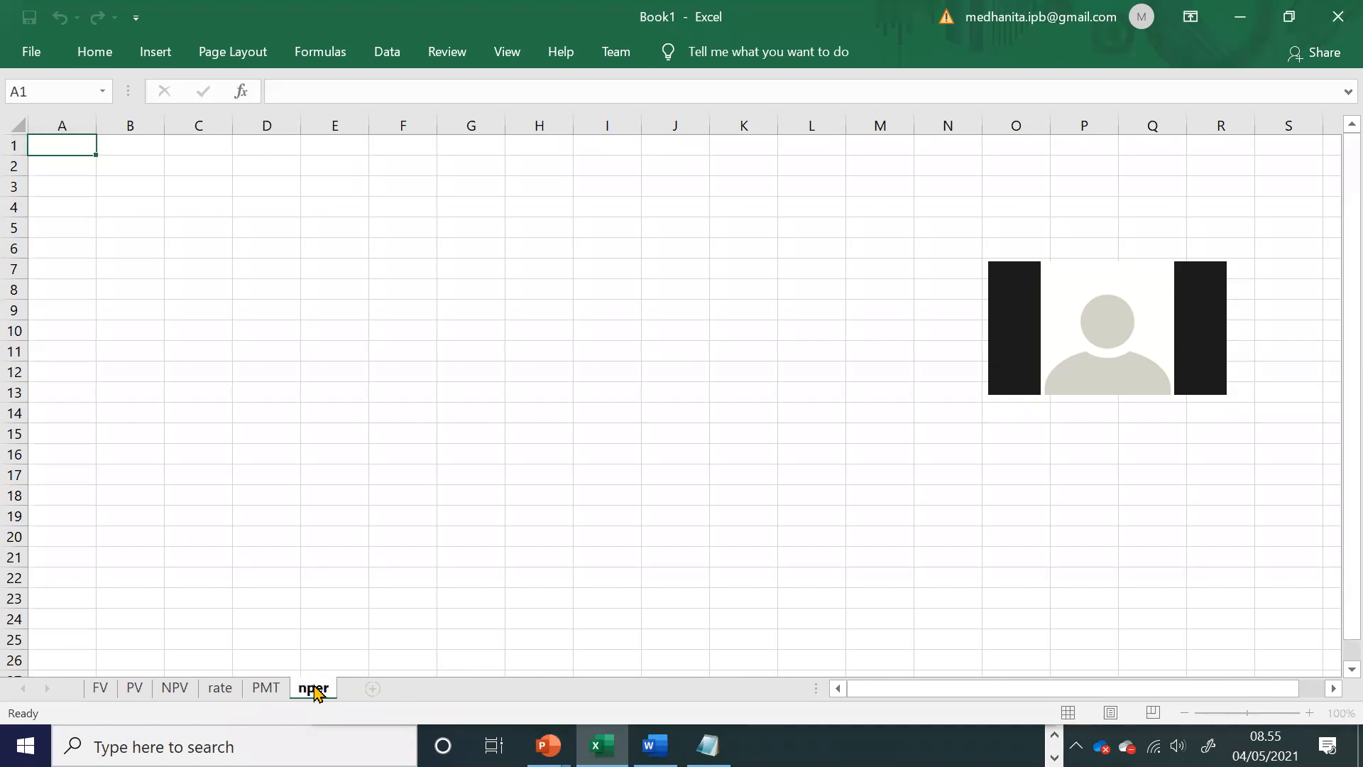
key(Return)
double_click(314, 689)
text(NPER)
key(Return)
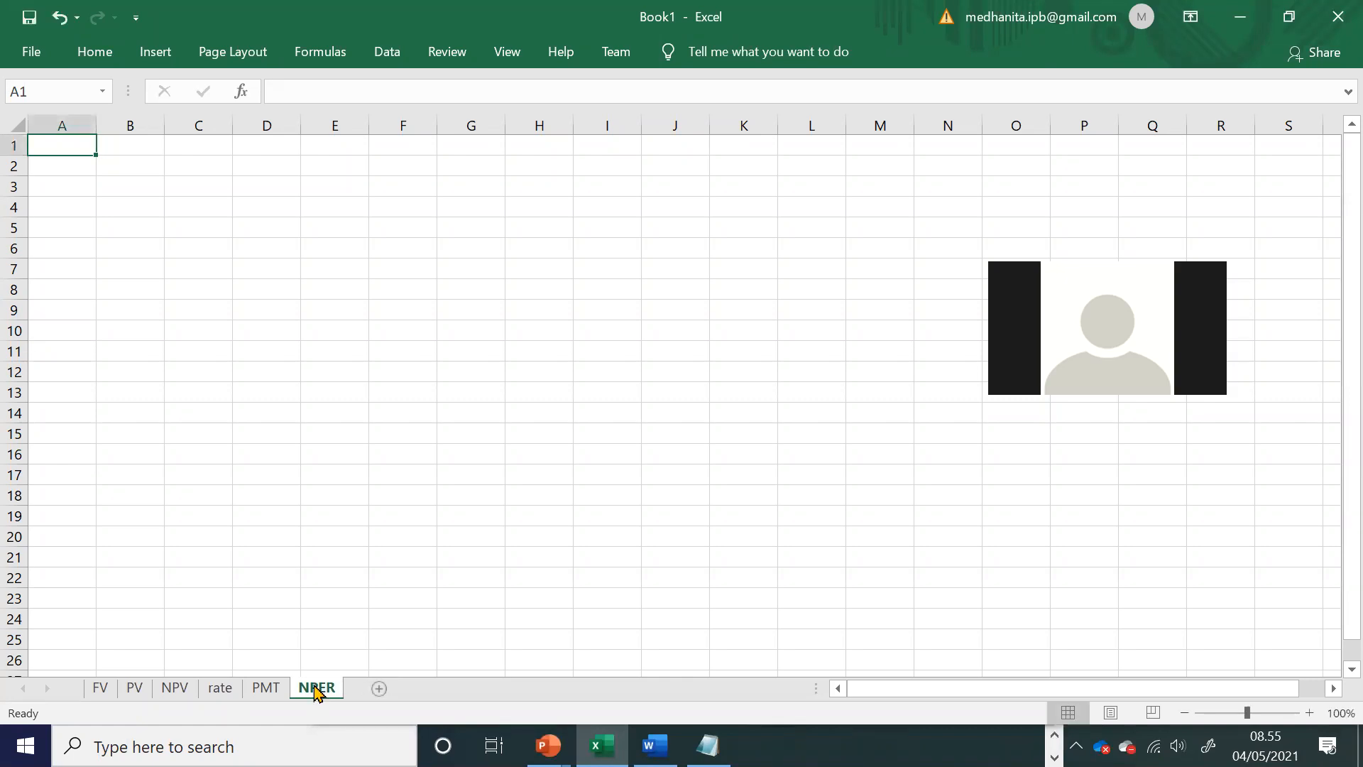
Step: Rename the rate worksheet as RATE in capital letters
click(237, 689)
double_click(236, 692)
text(RATE)
key(Return)
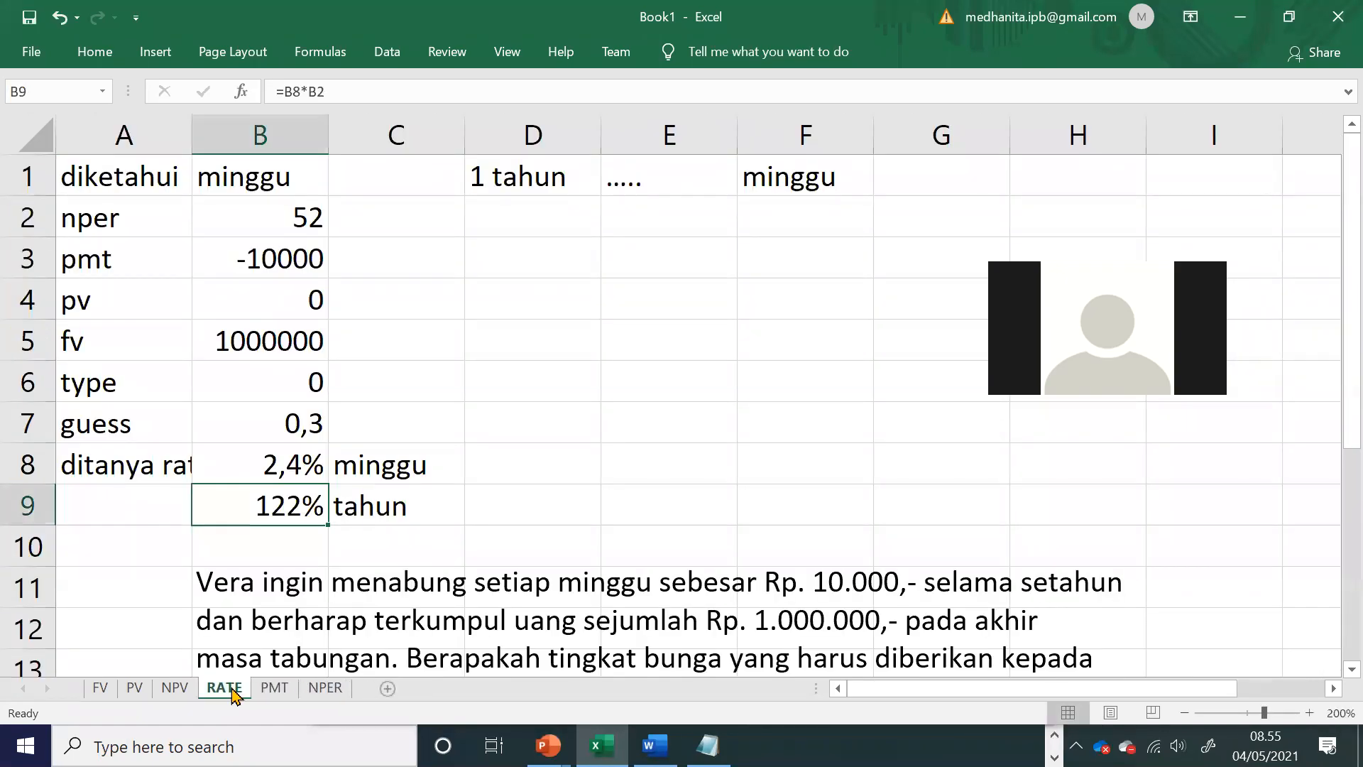
click(647, 536)
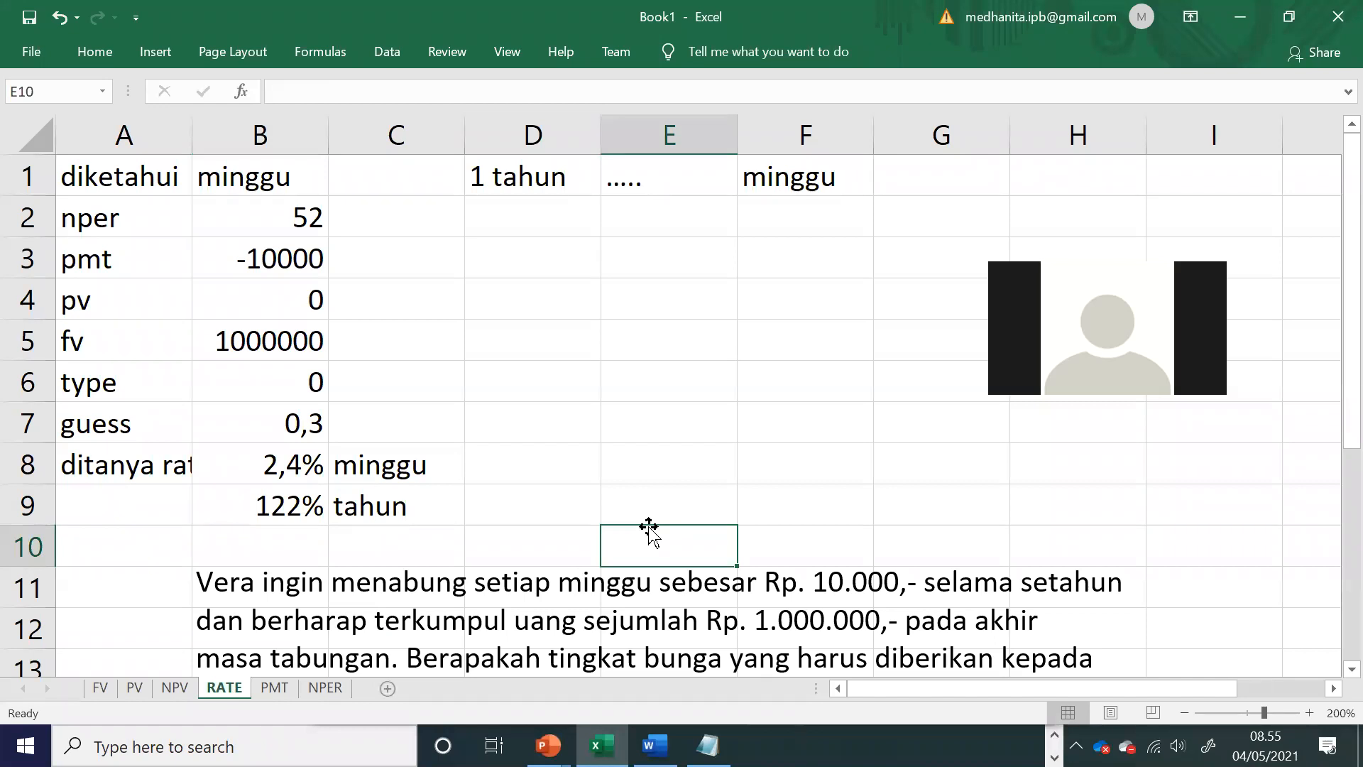
Step: Show the NPER sheet, and add entry 15 below "14. rate 2" in the Notepad exercise list
click(583, 411)
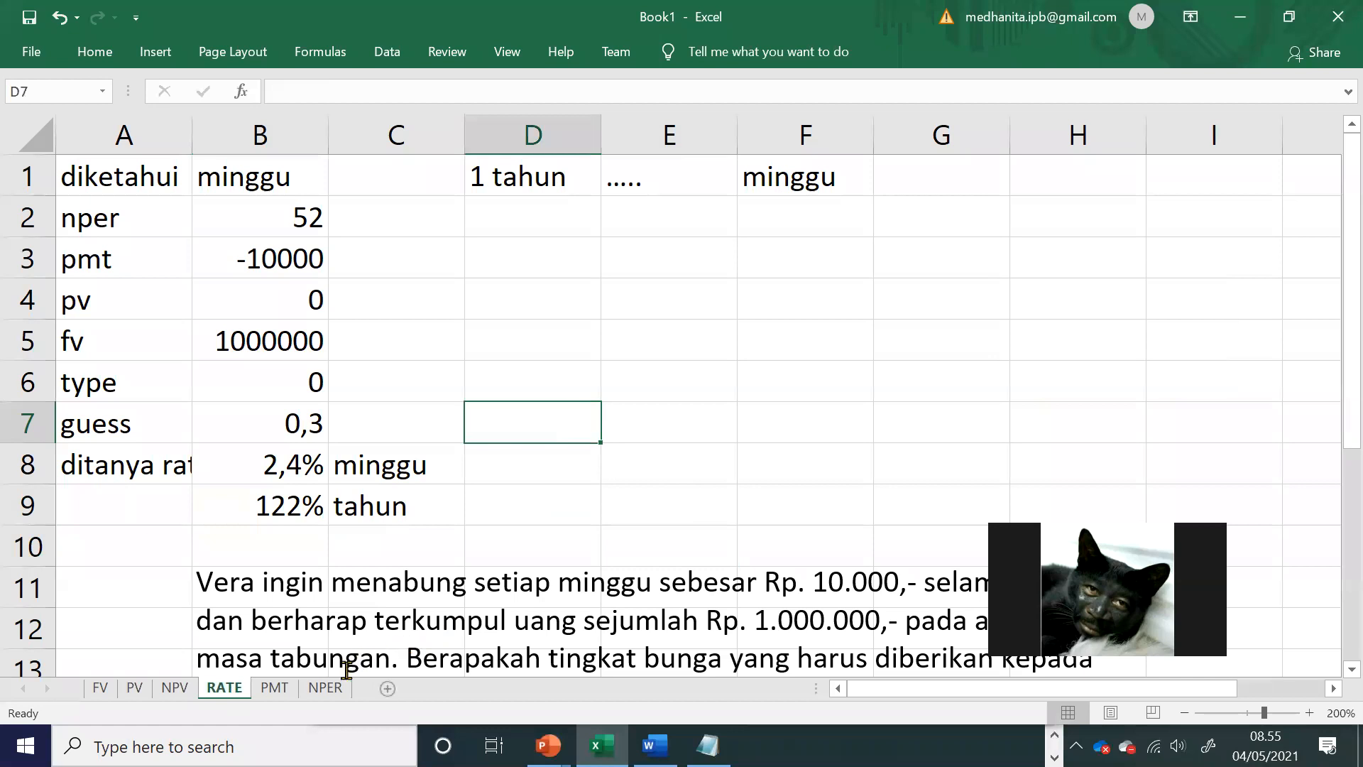
click(325, 687)
click(655, 744)
click(623, 442)
scroll(623, 442, down, 1)
click(708, 744)
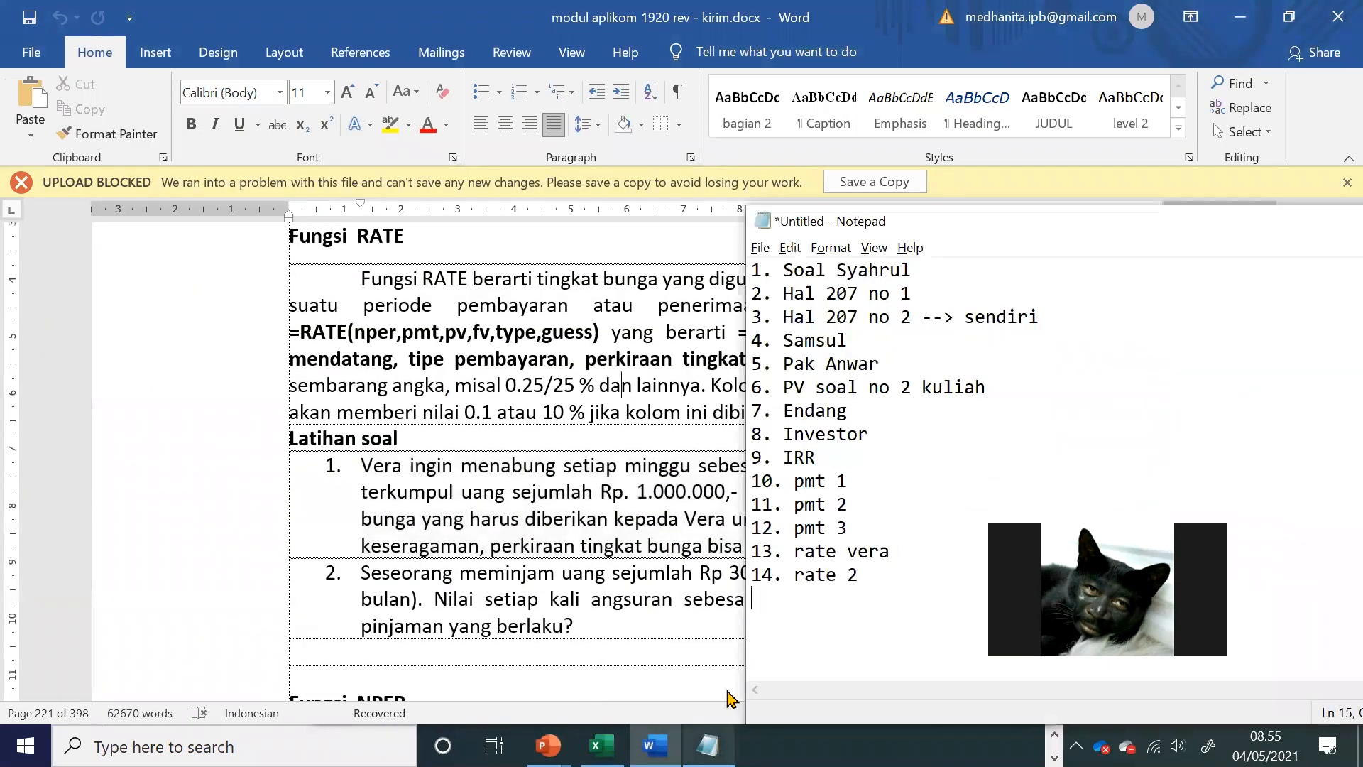
click(866, 570)
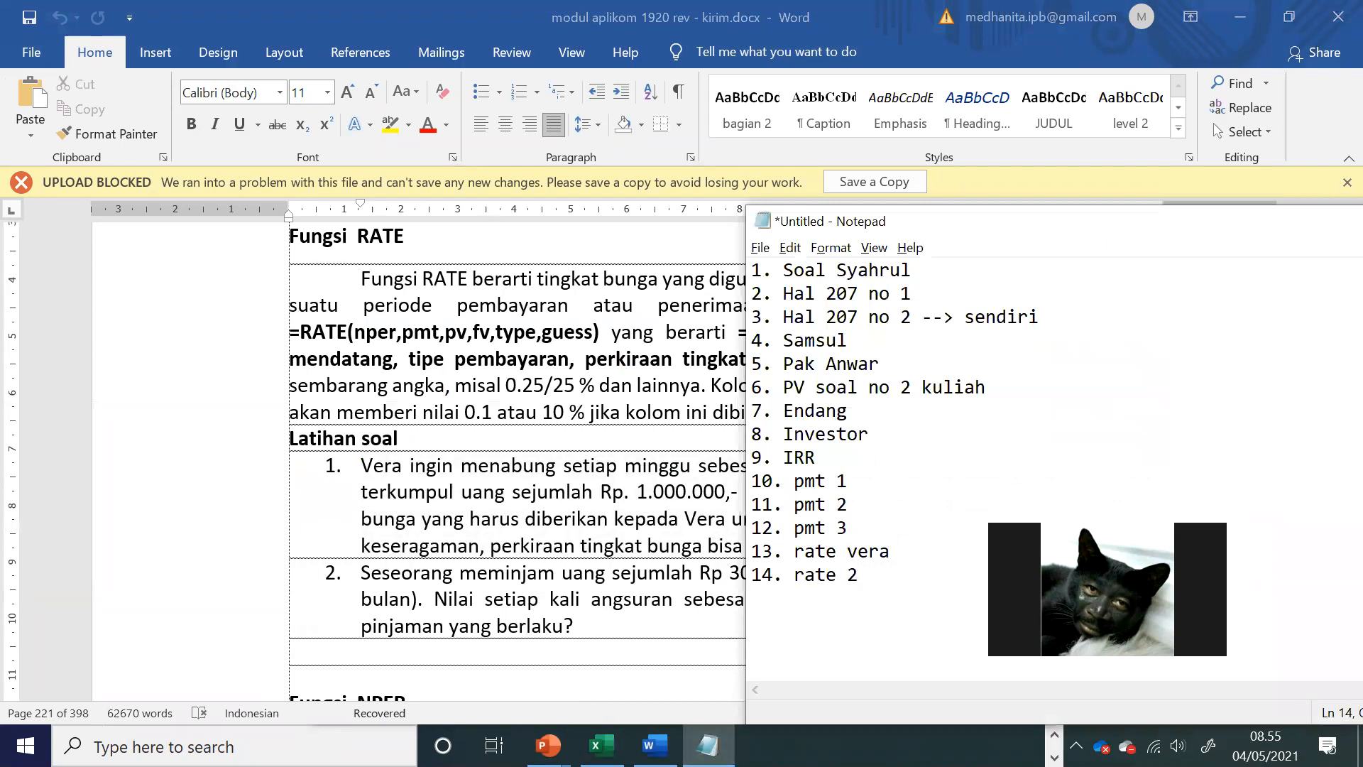
text(15. nper)
Step: Copy the NPER exercise about doubling Rp. 1.000.000 at 30 % per year from the Word module and return to the Excel workbook
click(632, 507)
scroll(631, 491, down, 5)
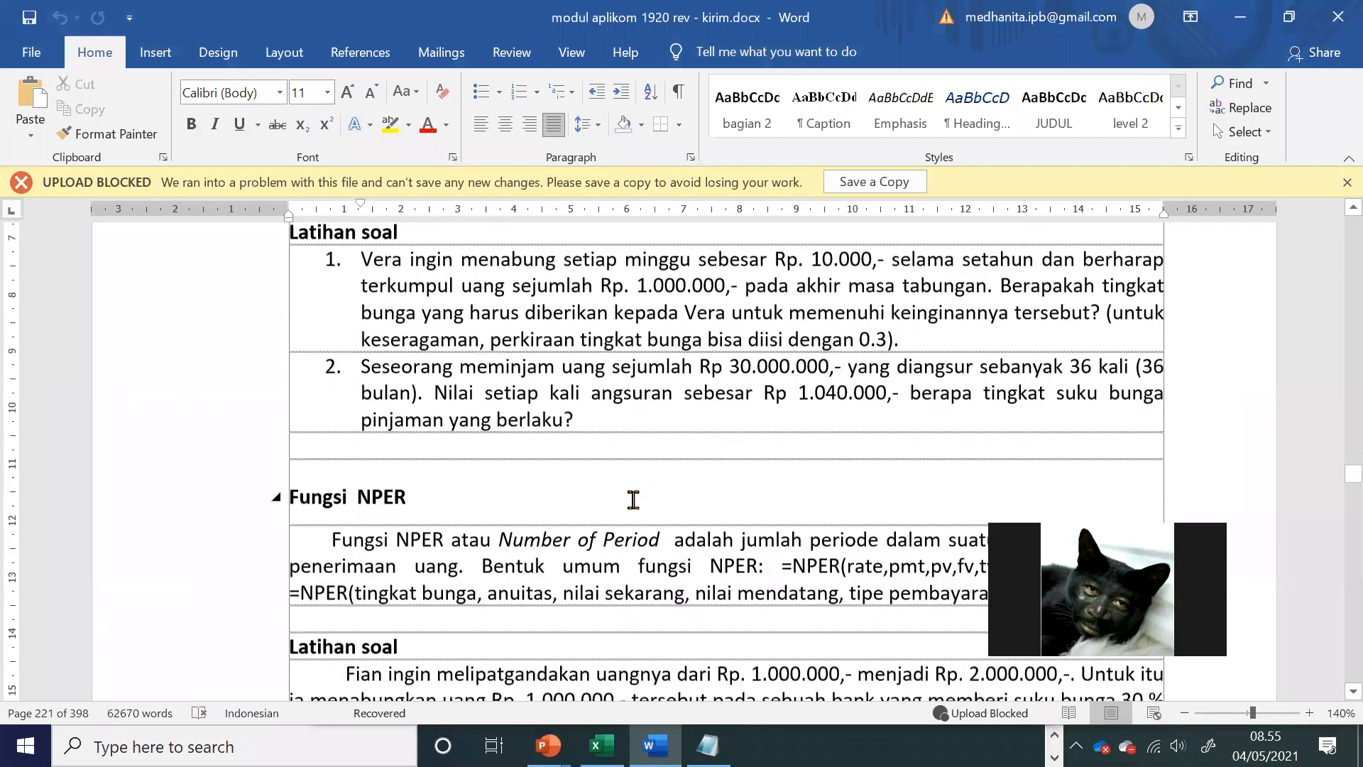
scroll(631, 491, down, 1)
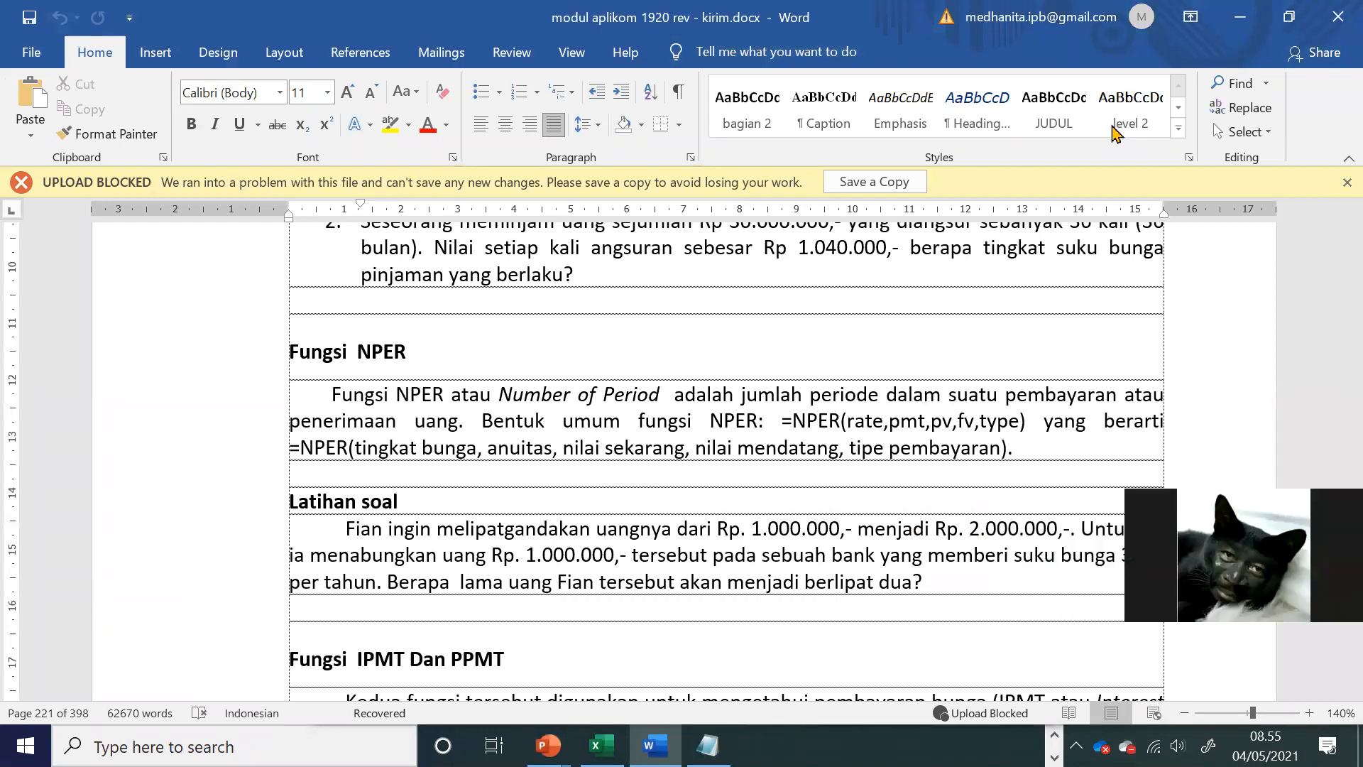
drag(339, 528, 917, 598)
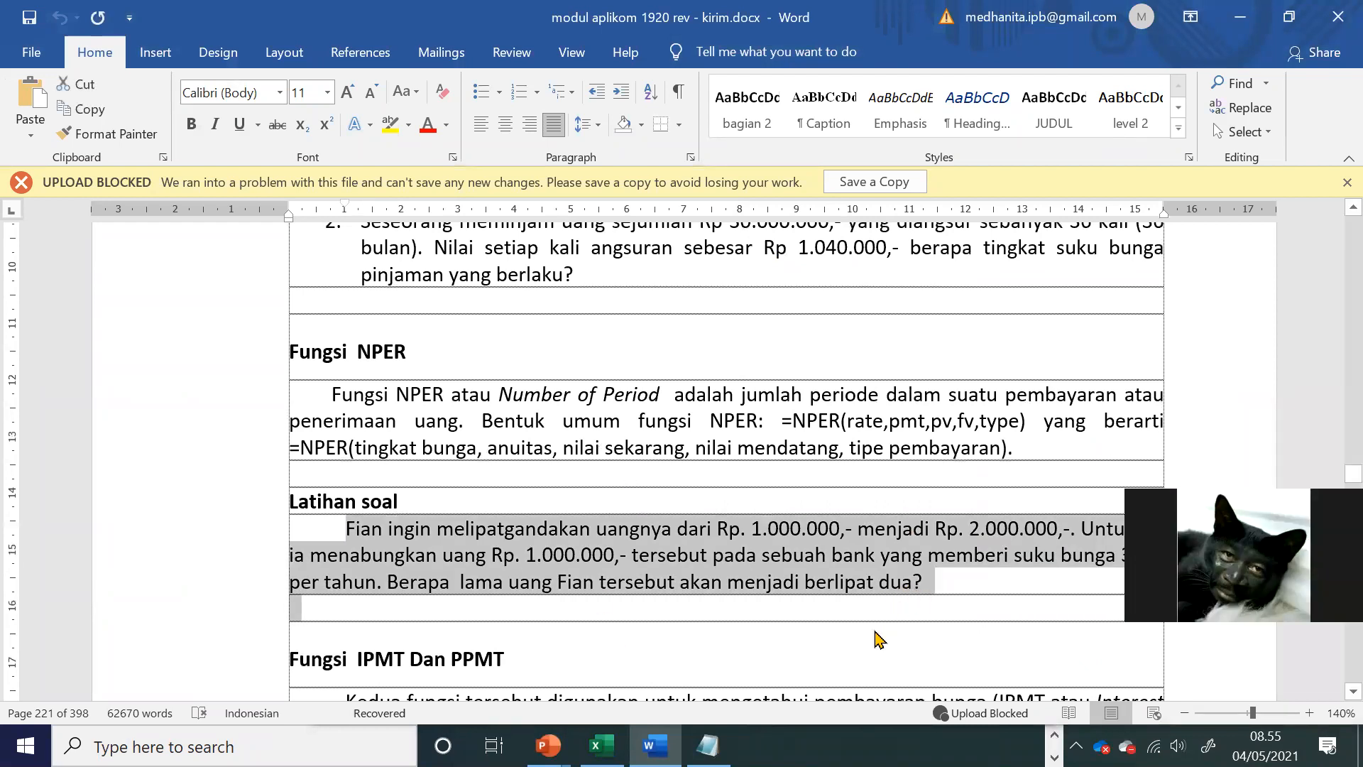
key(alt+Tab)
Step: Insert a text box on the NPER sheet and paste the copied exercise text into it
click(564, 493)
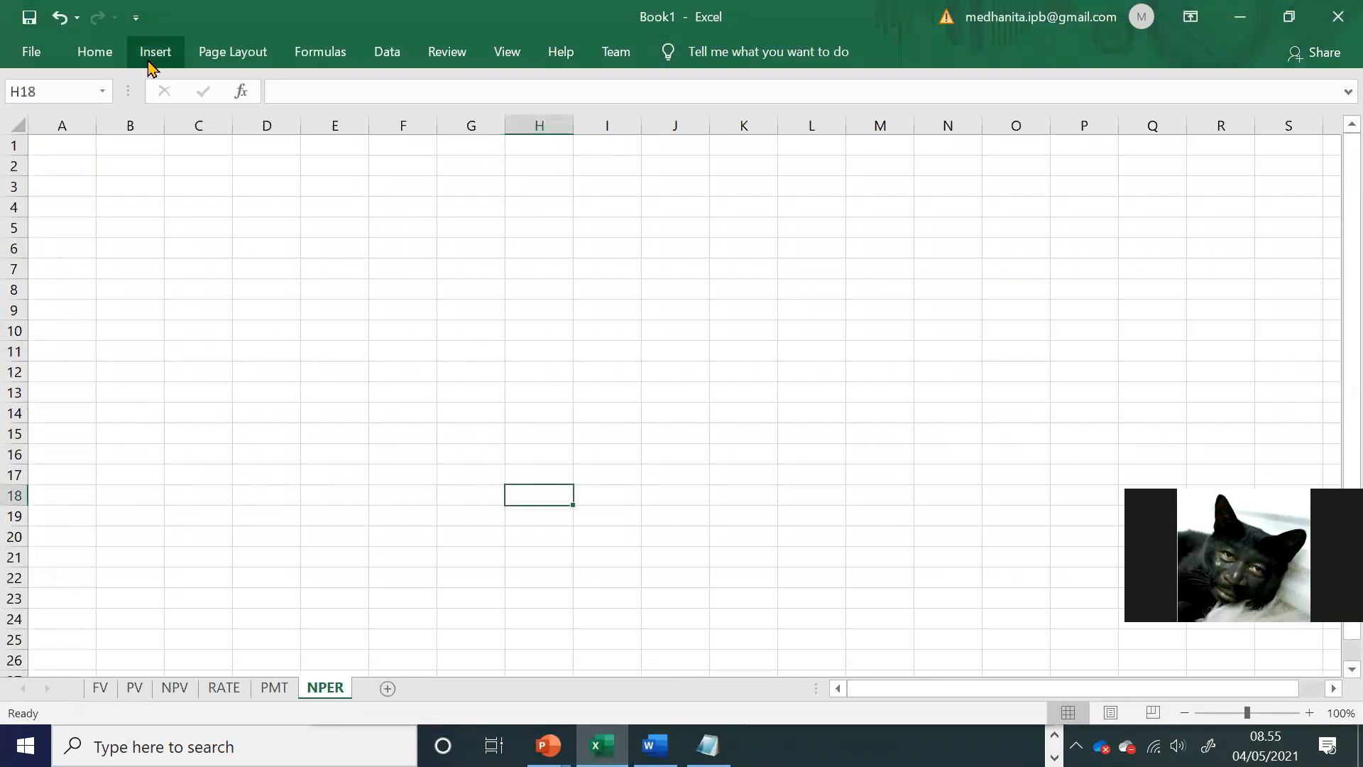
click(152, 56)
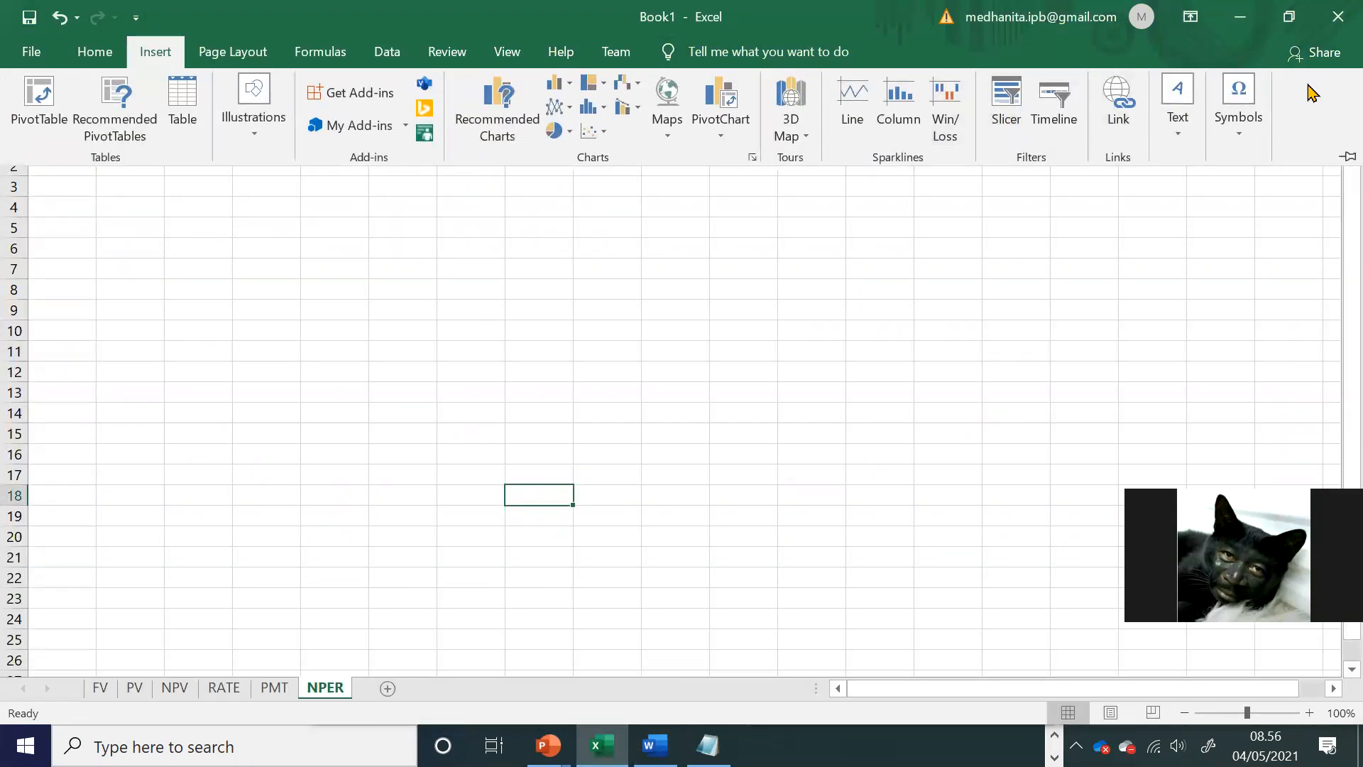
click(146, 54)
click(145, 53)
click(1173, 106)
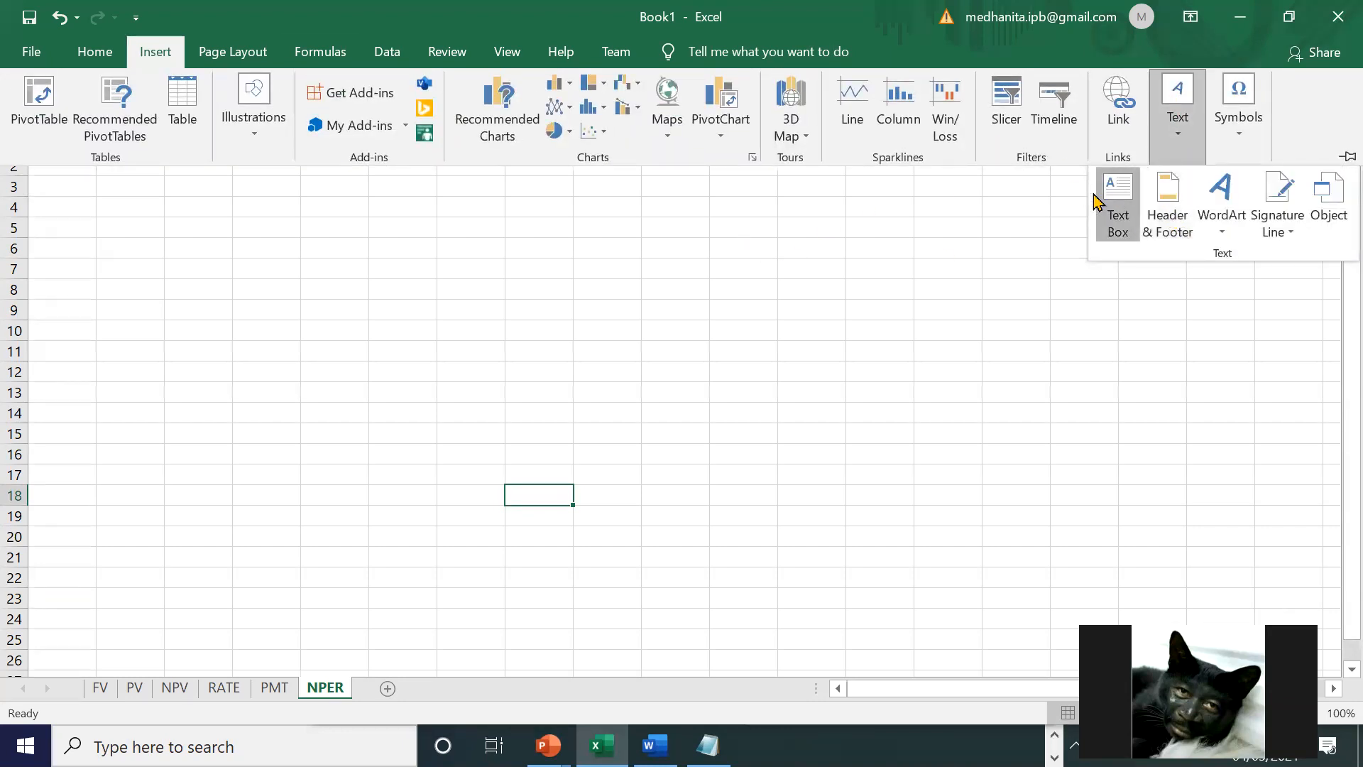
click(1117, 206)
click(461, 217)
key(ctrl+v)
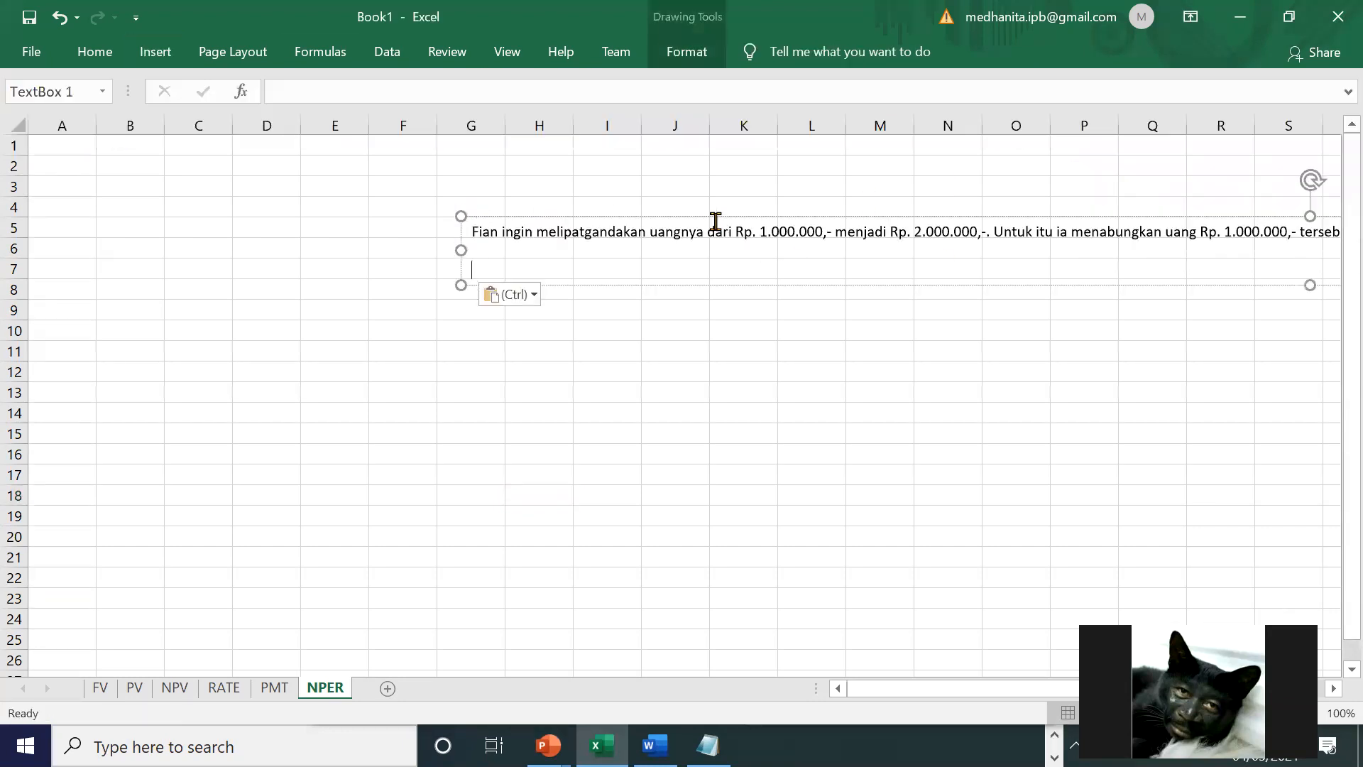
click(1159, 498)
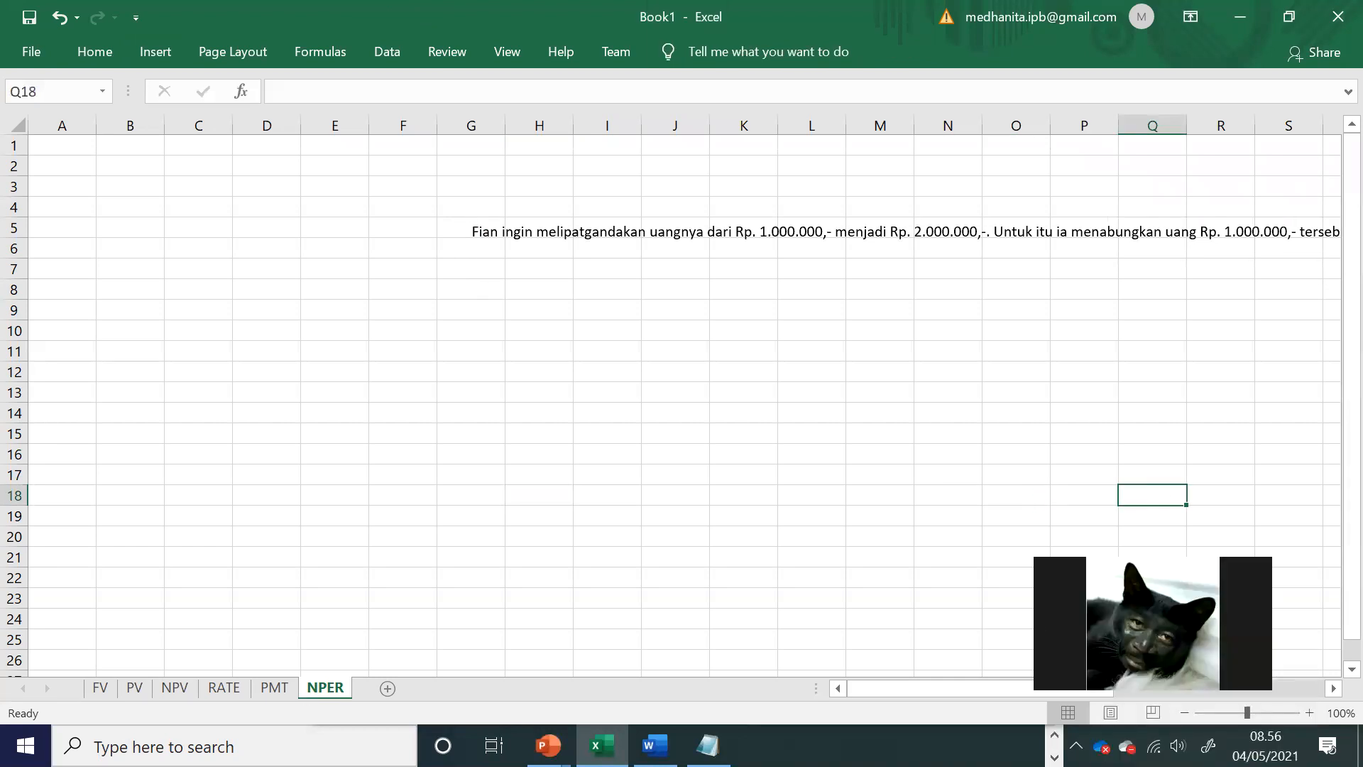
Step: Move the exercise text box closer to the first columns so that it starts at about cell E4
click(1310, 712)
click(1310, 712)
click(1310, 712)
click(1309, 712)
click(1310, 712)
click(1310, 712)
click(1310, 712)
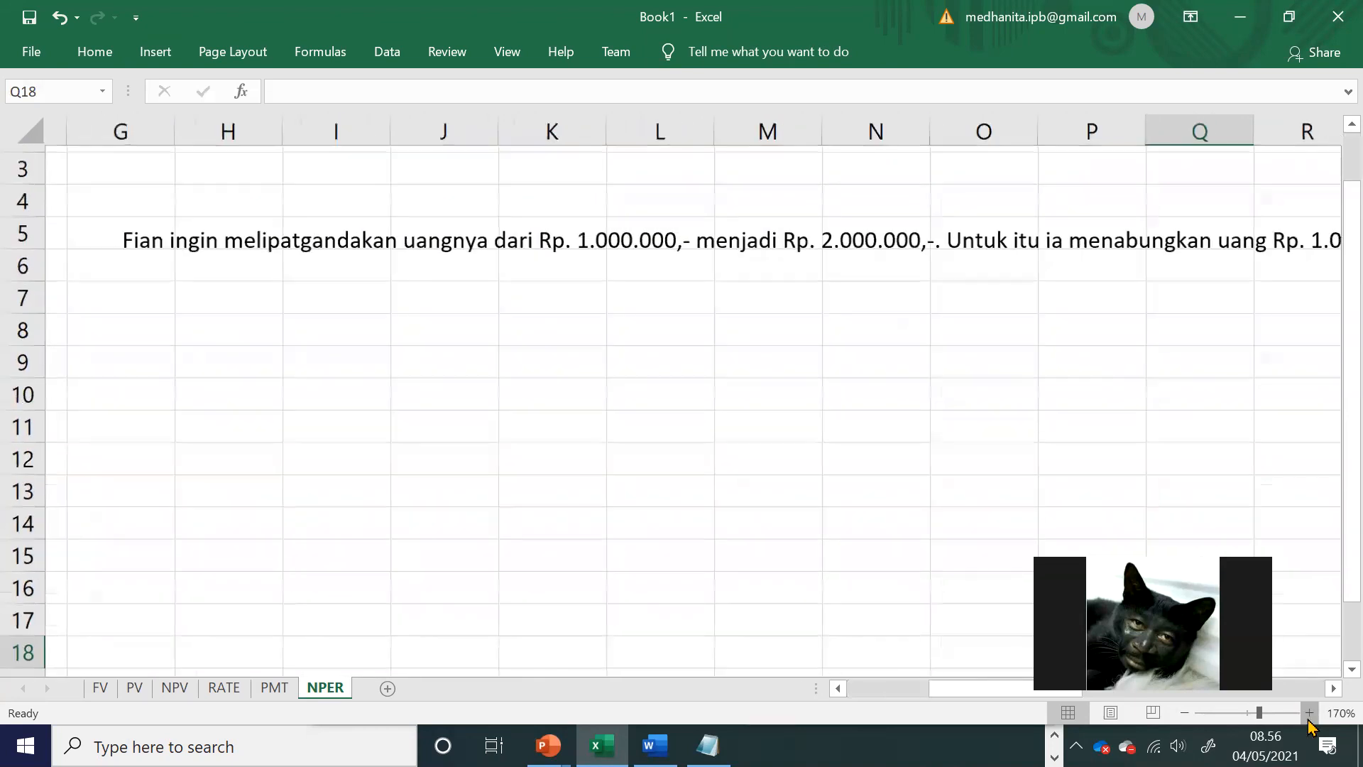
click(1310, 712)
click(359, 421)
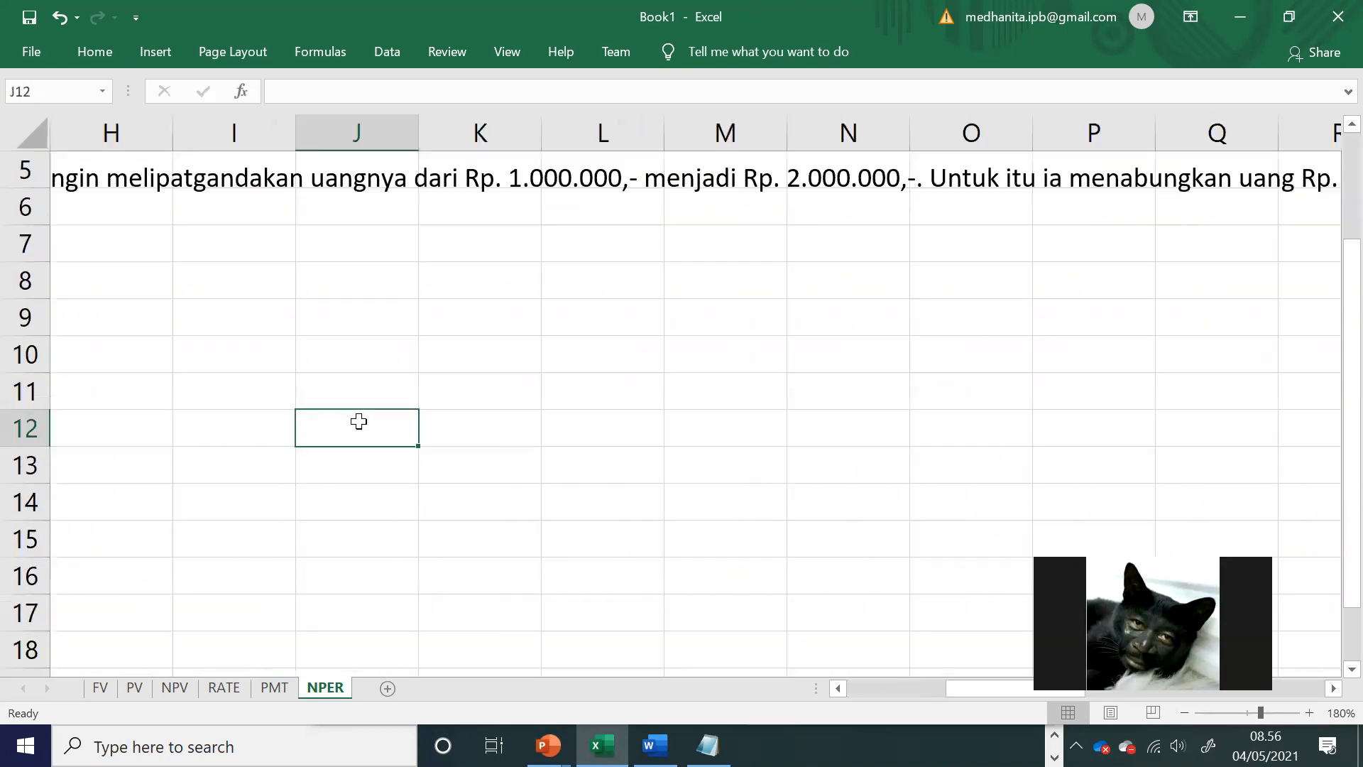
click(480, 502)
drag(1029, 691, 944, 686)
scroll(797, 499, up, 2)
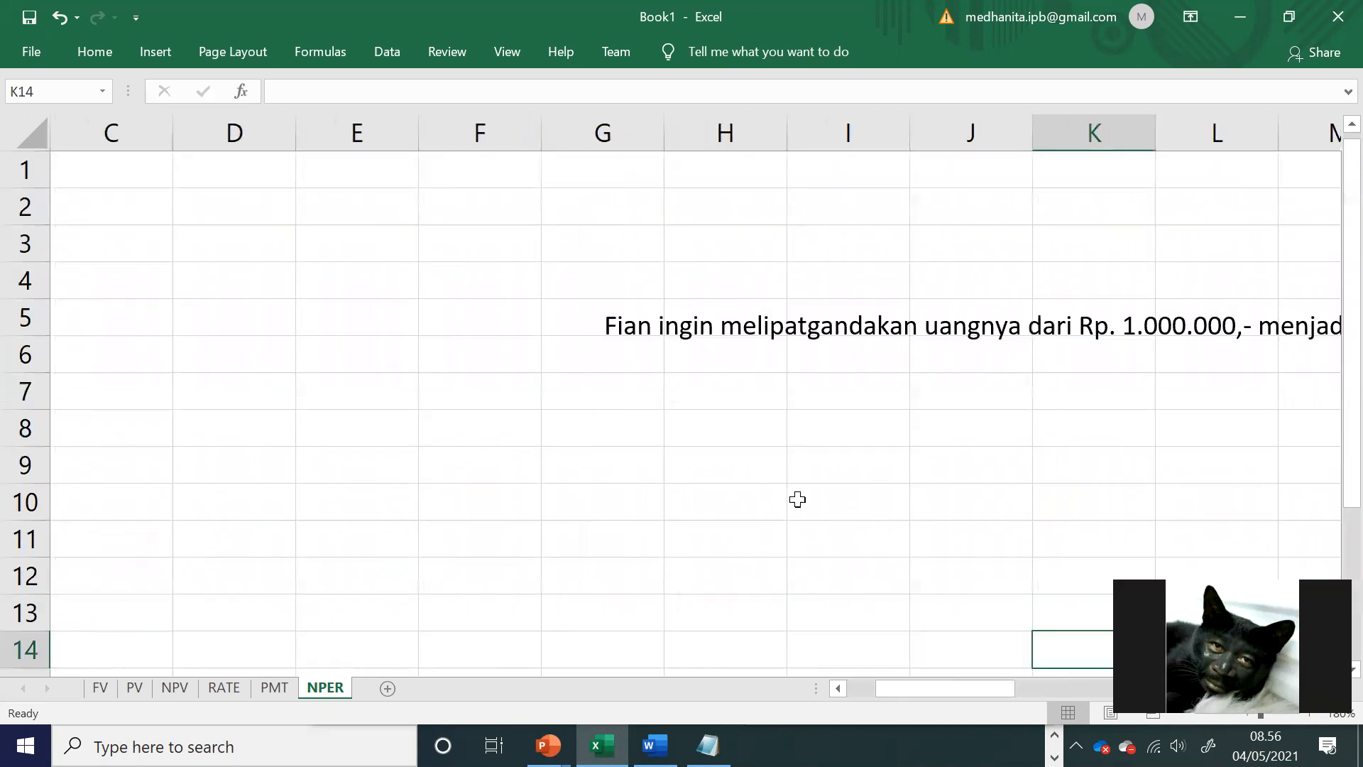
click(648, 326)
drag(675, 296, 415, 272)
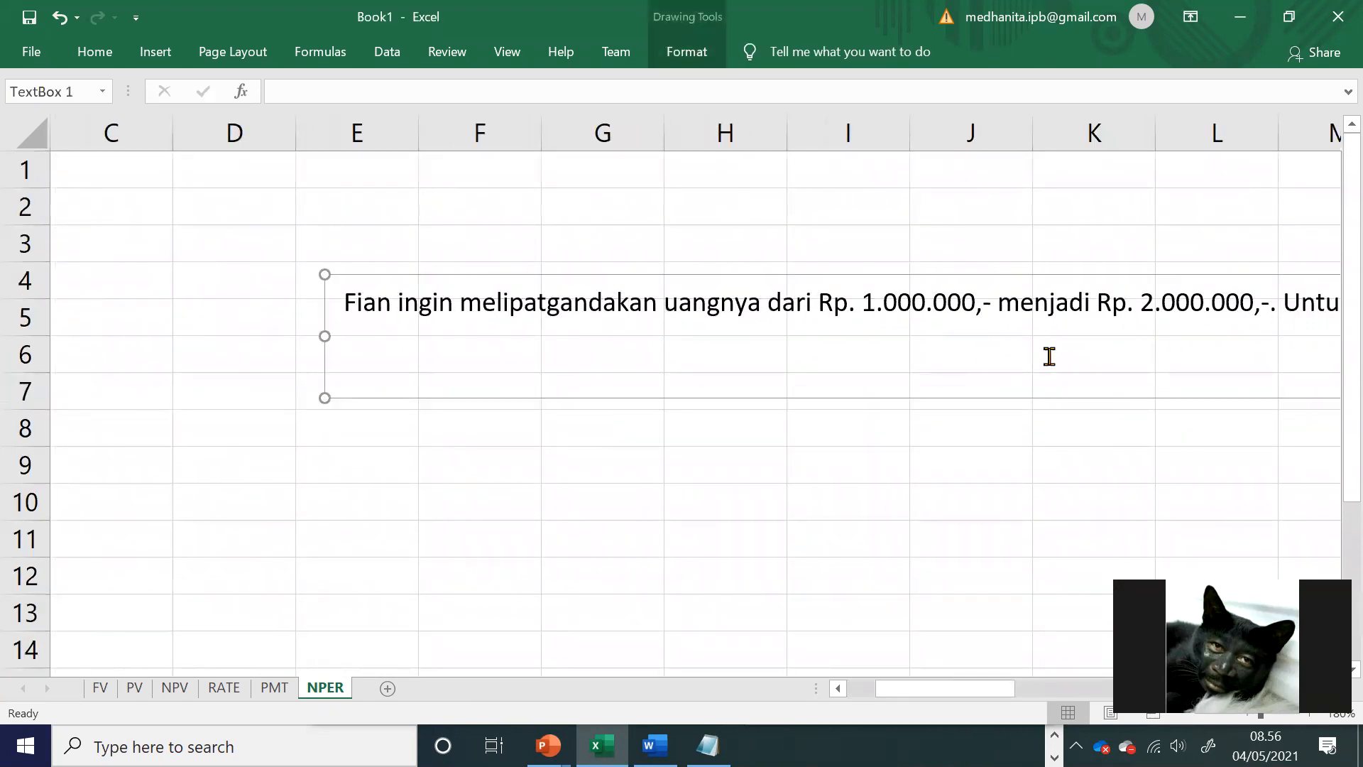
Step: Break the exercise text into four lines, before "menjadi", "tersebut pada" and "Berapa lama"
click(997, 310)
key(Return)
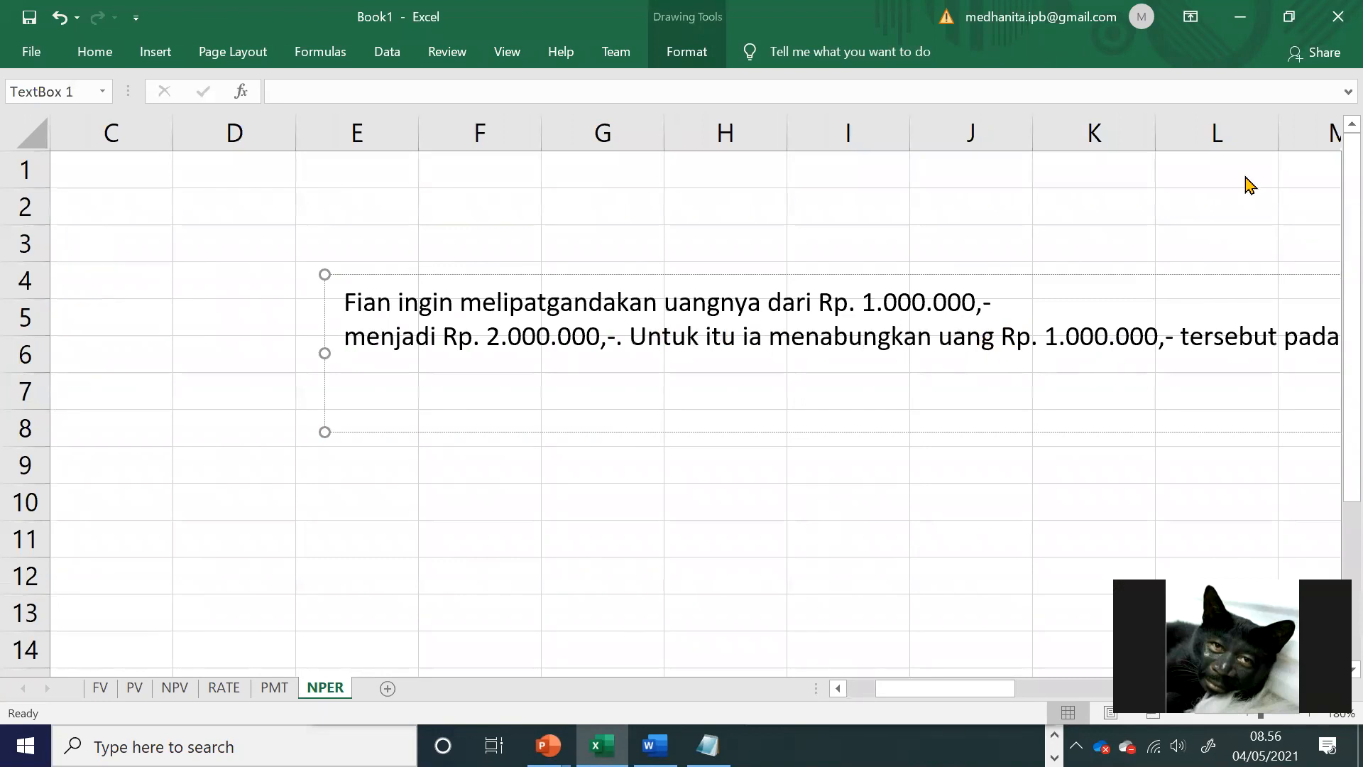
click(1175, 335)
key(Return)
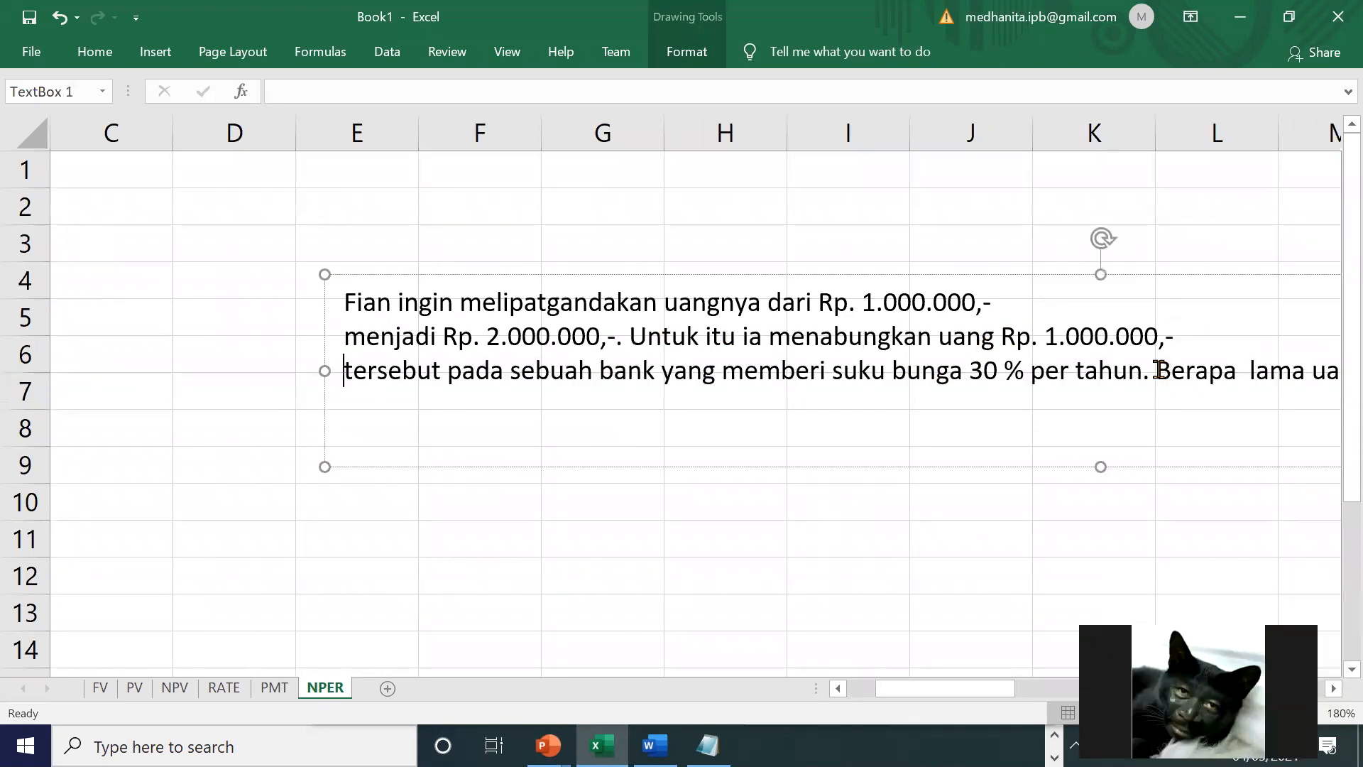
click(1158, 369)
key(Return)
click(827, 543)
Step: Enter the label "ditanya nper?" in cell C8
click(128, 394)
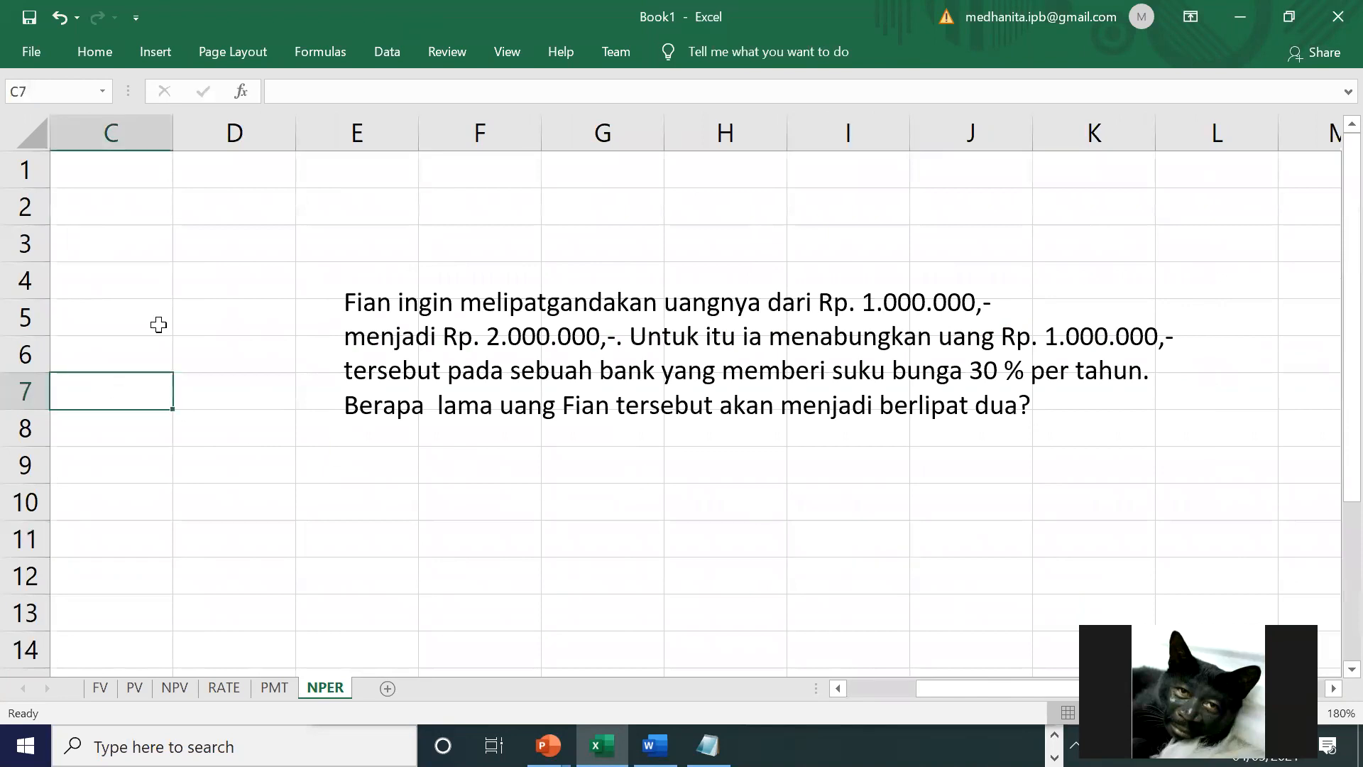
click(146, 173)
click(126, 416)
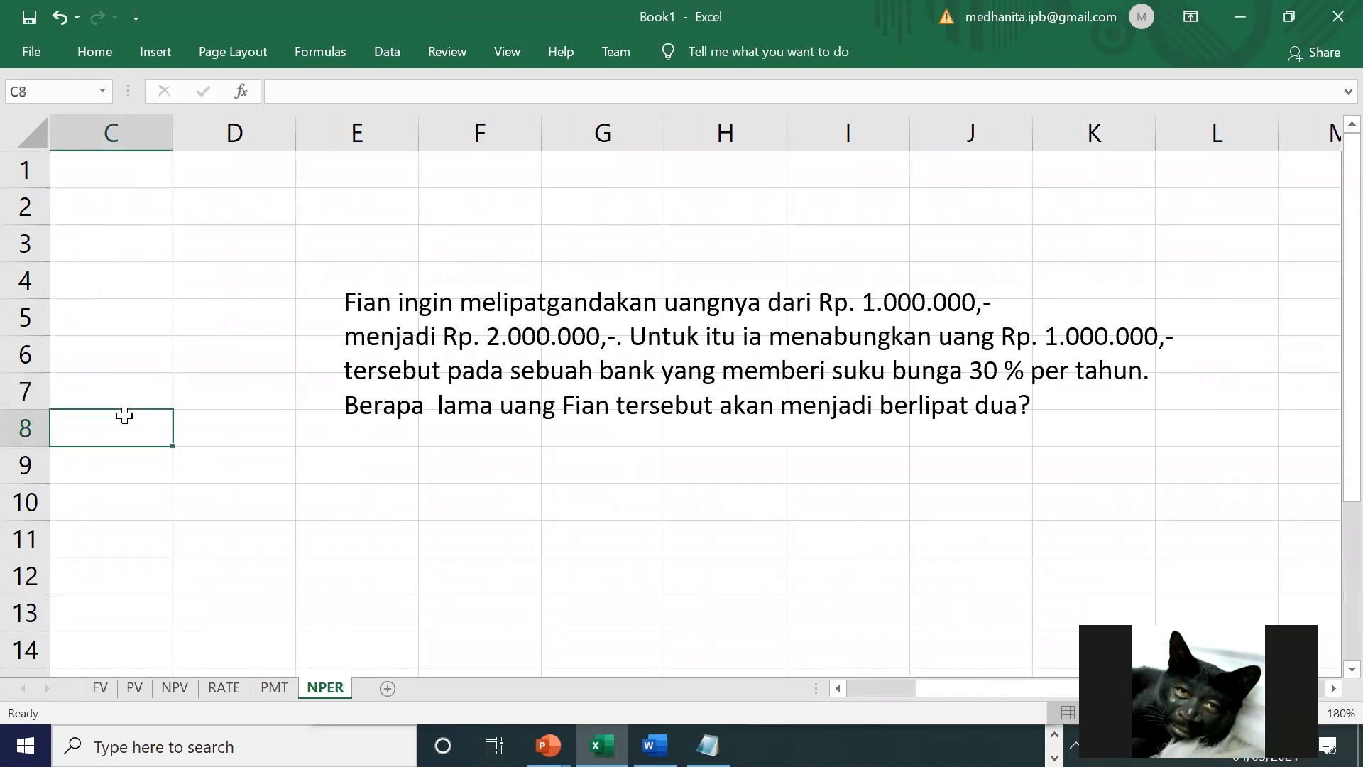
text(ditanya)
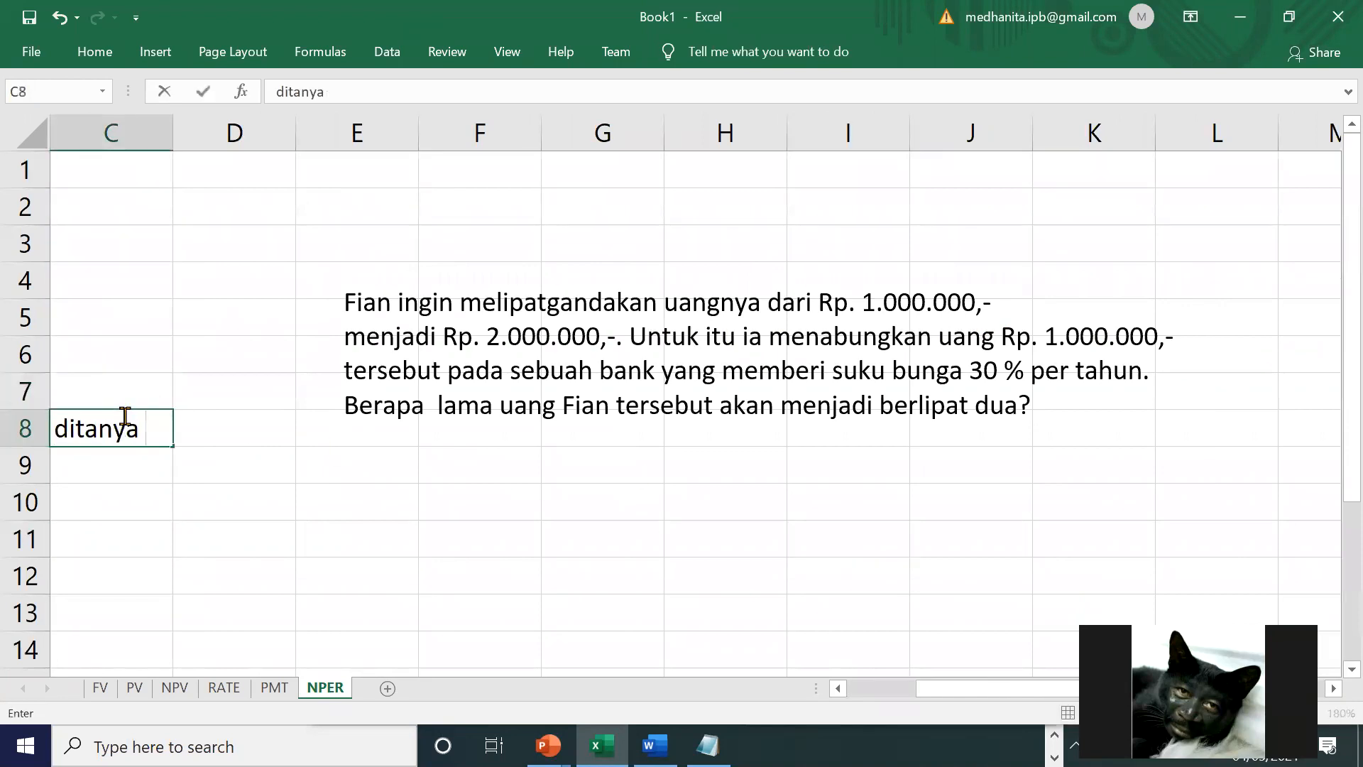
text( nper?)
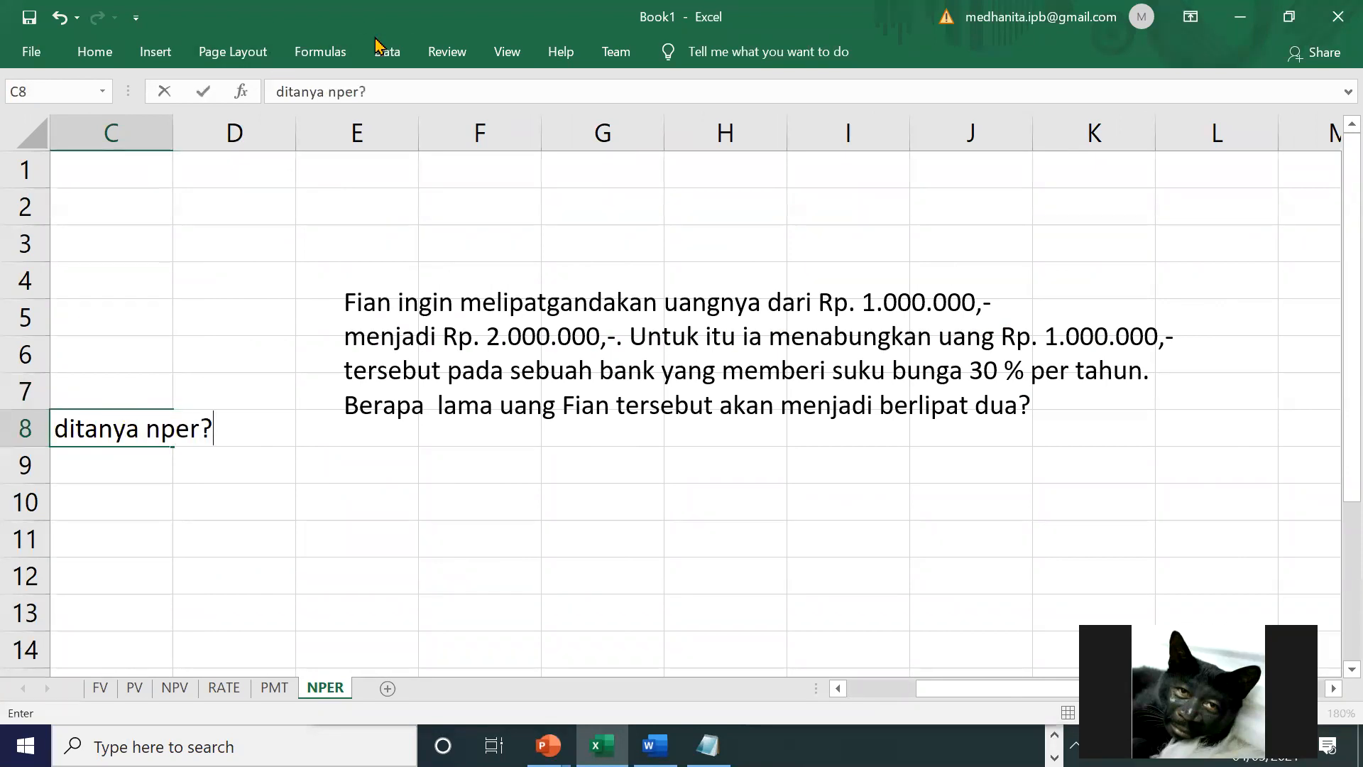
click(586, 272)
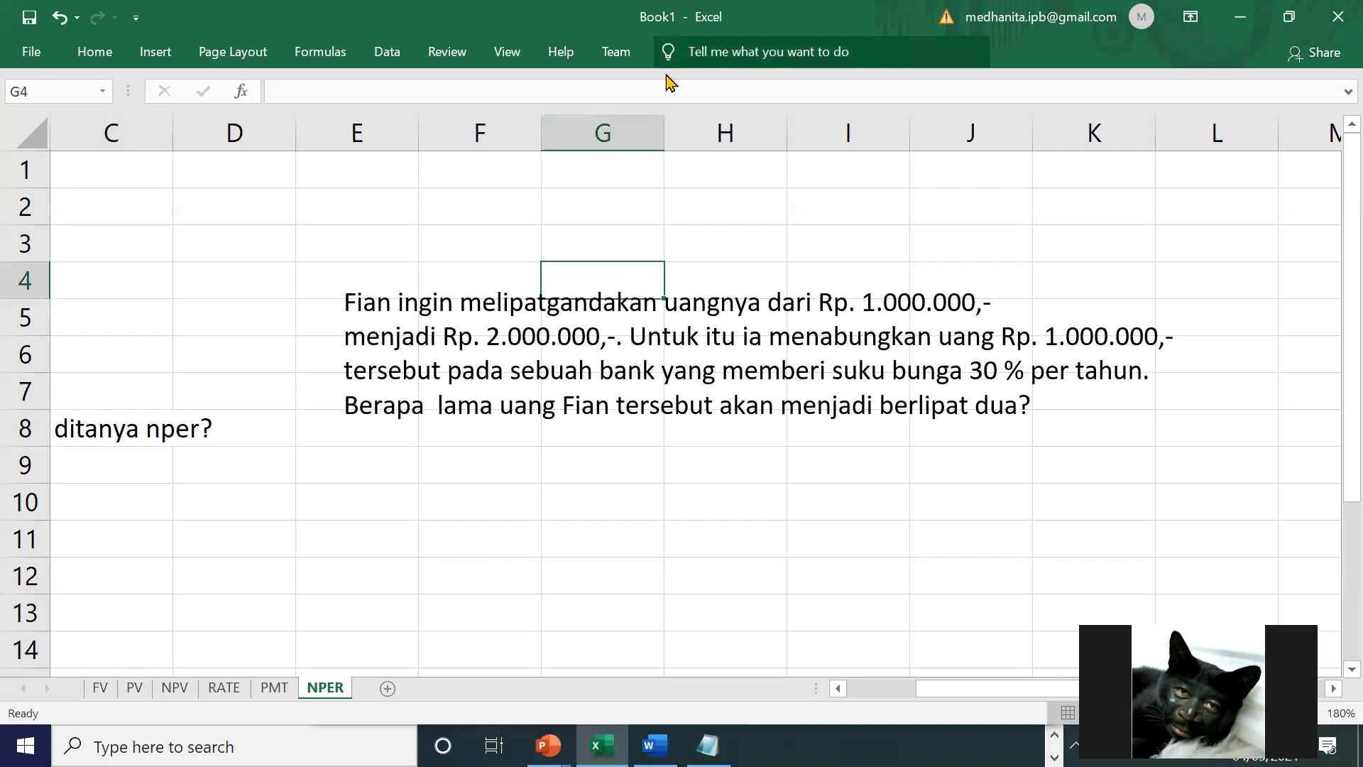
Step: Enter the heading "diketahui" in C1 and widen column C to fit its labels
click(143, 162)
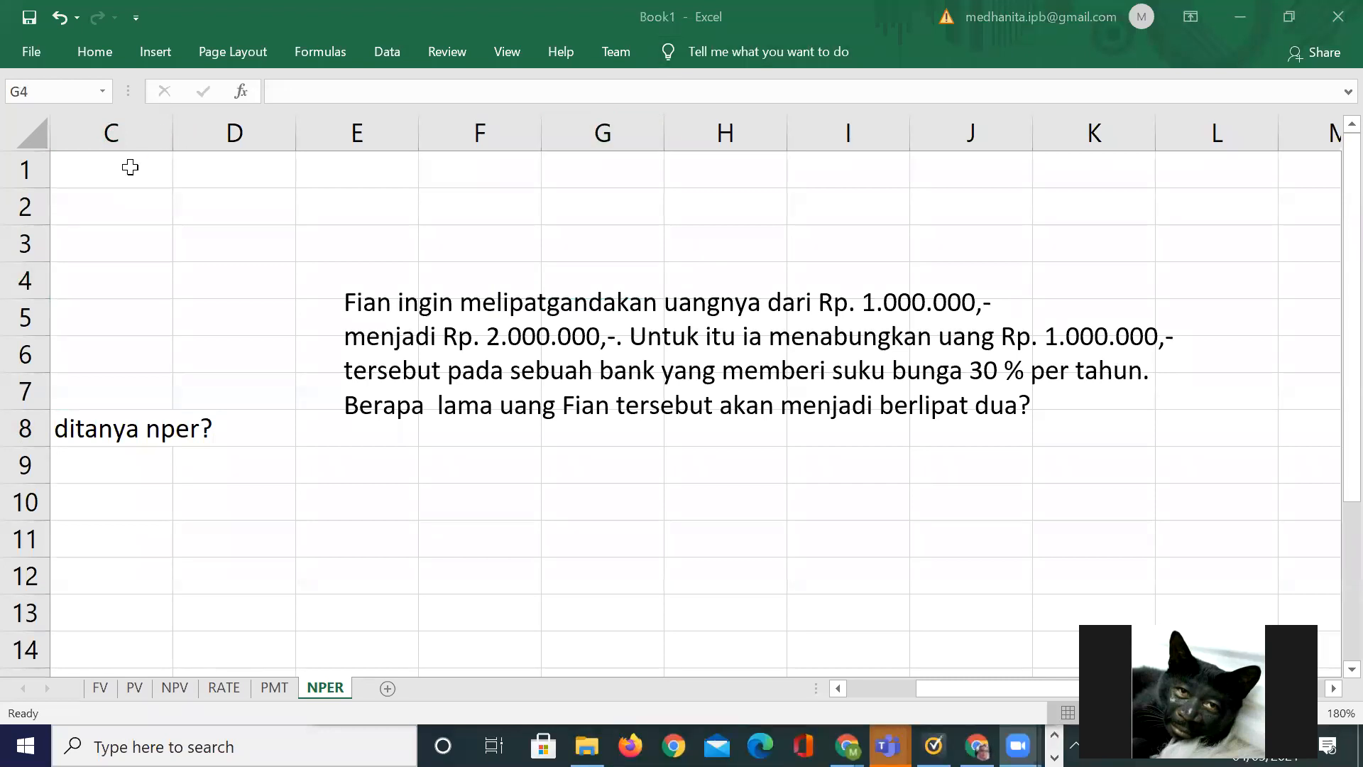
click(131, 166)
text(diketa)
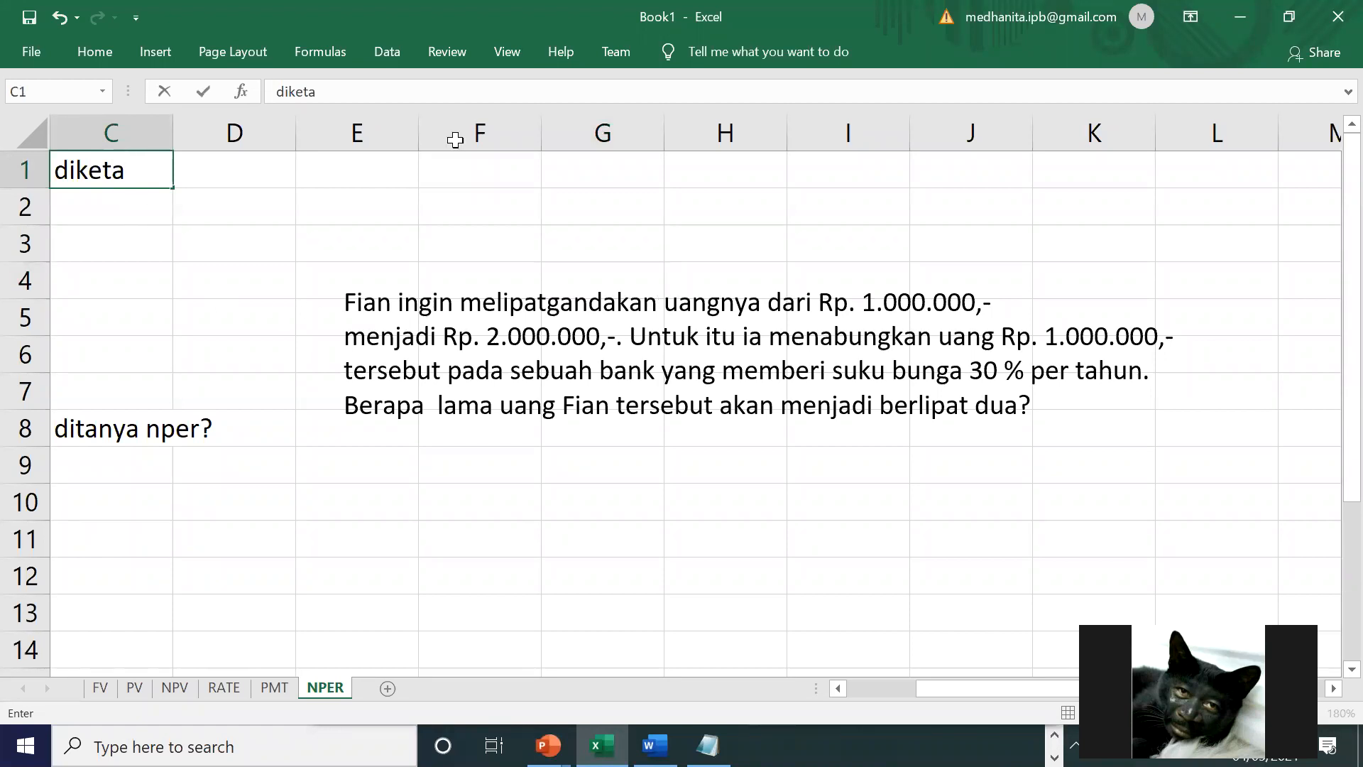
text(hui)
click(519, 184)
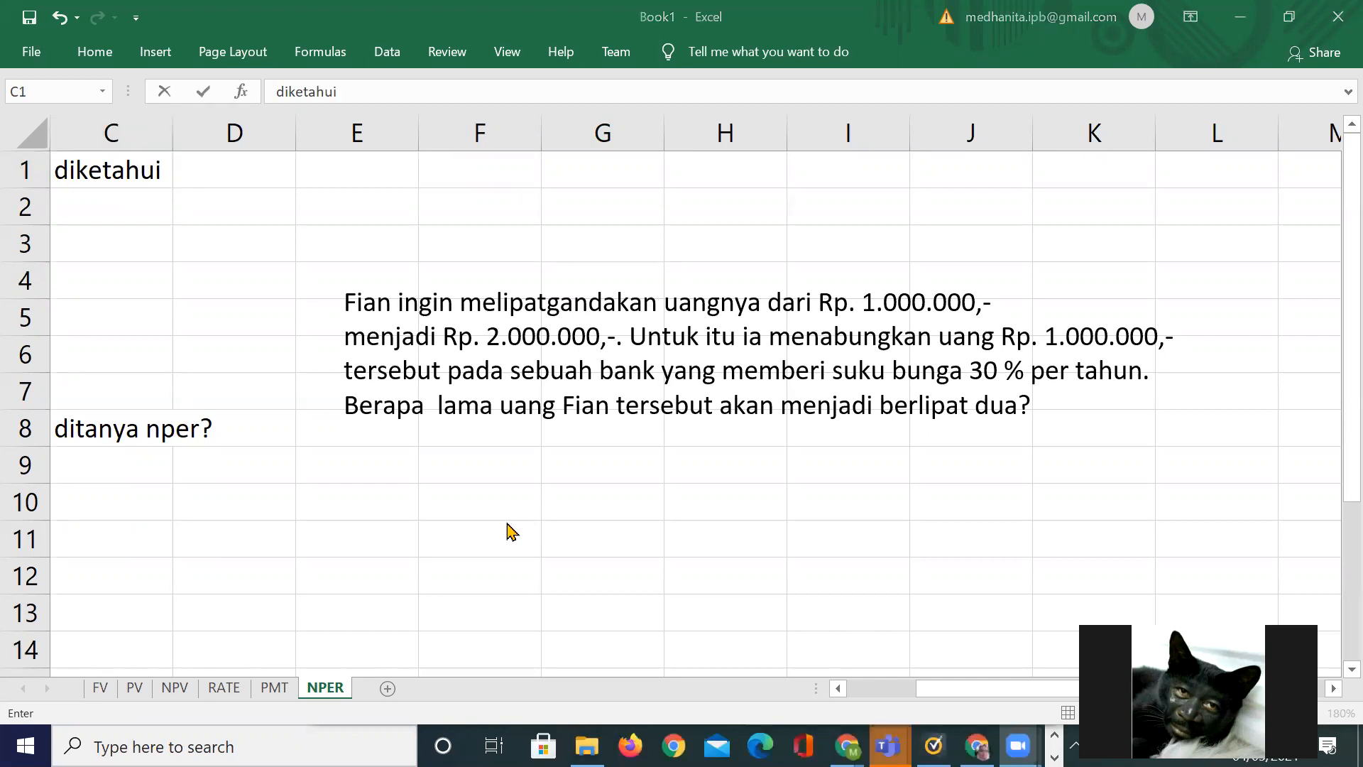
click(261, 445)
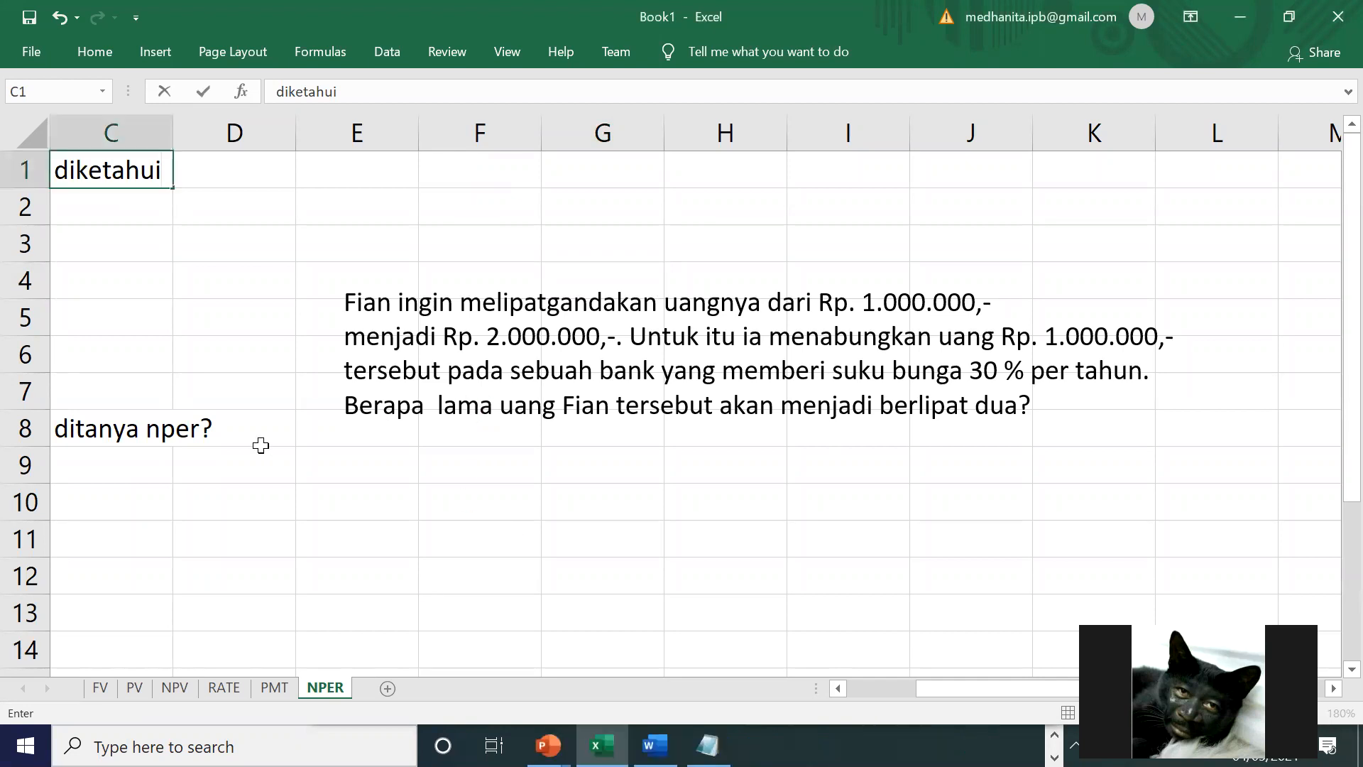
click(148, 303)
drag(166, 122, 254, 128)
Step: Check the argument list of the NPER function with a trial formula in D8
click(296, 413)
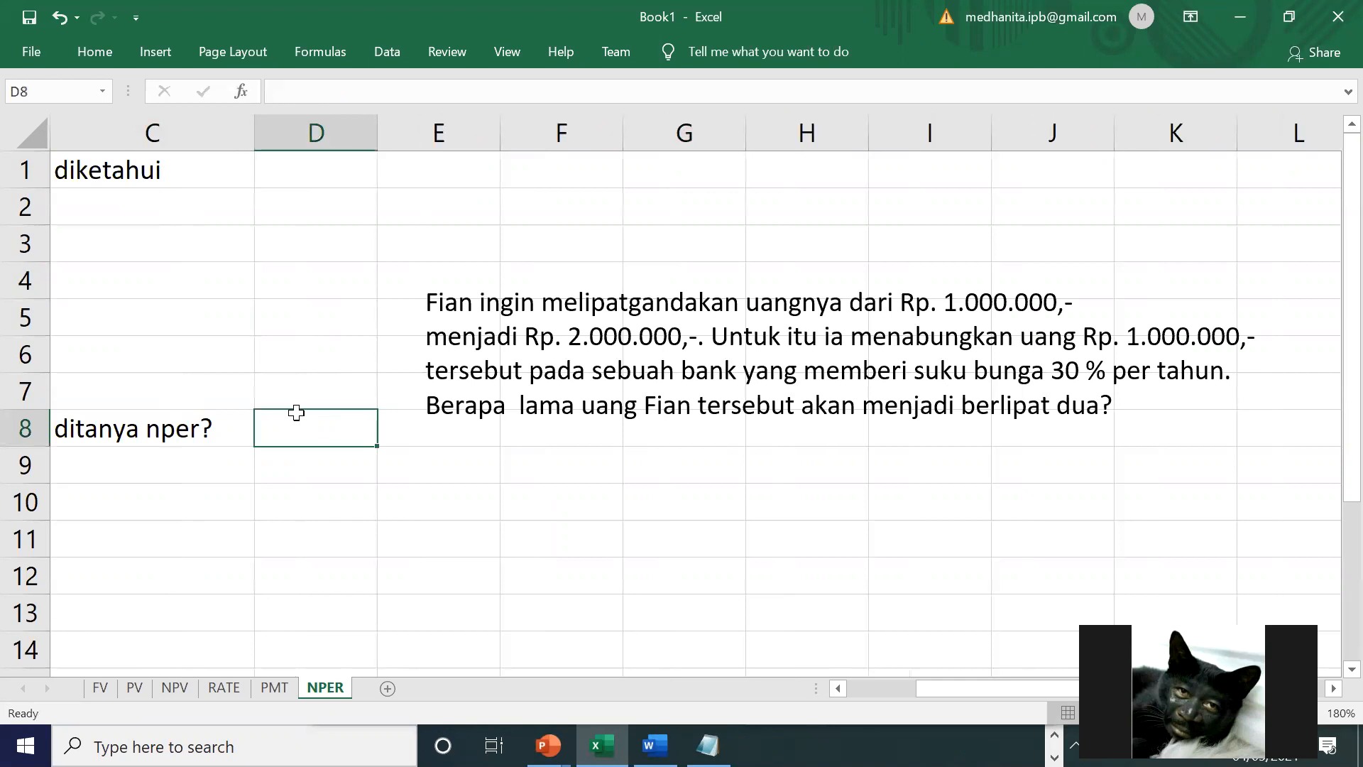
text(=nper()
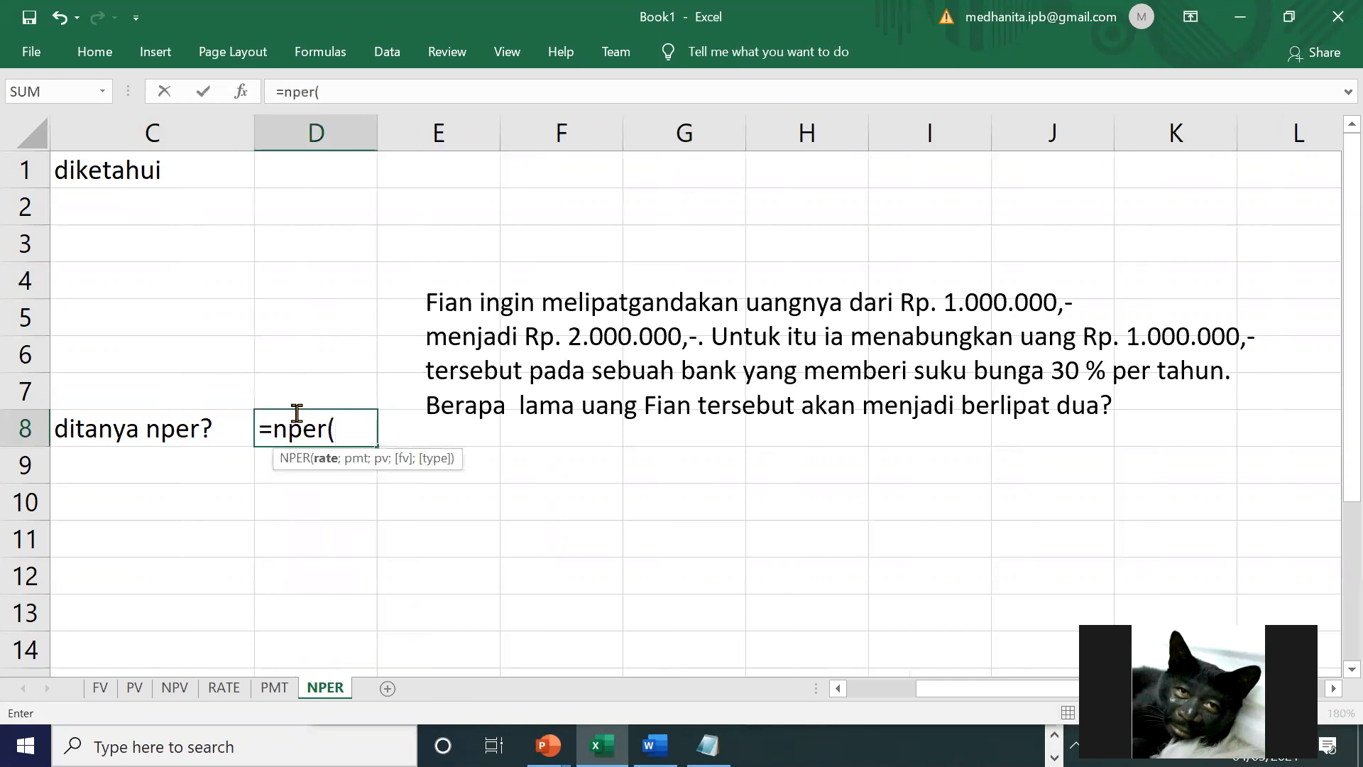
key(BackSpace)
key(BackSpace)
key(BackSpace)
key(BackSpace)
key(BackSpace)
key(BackSpace)
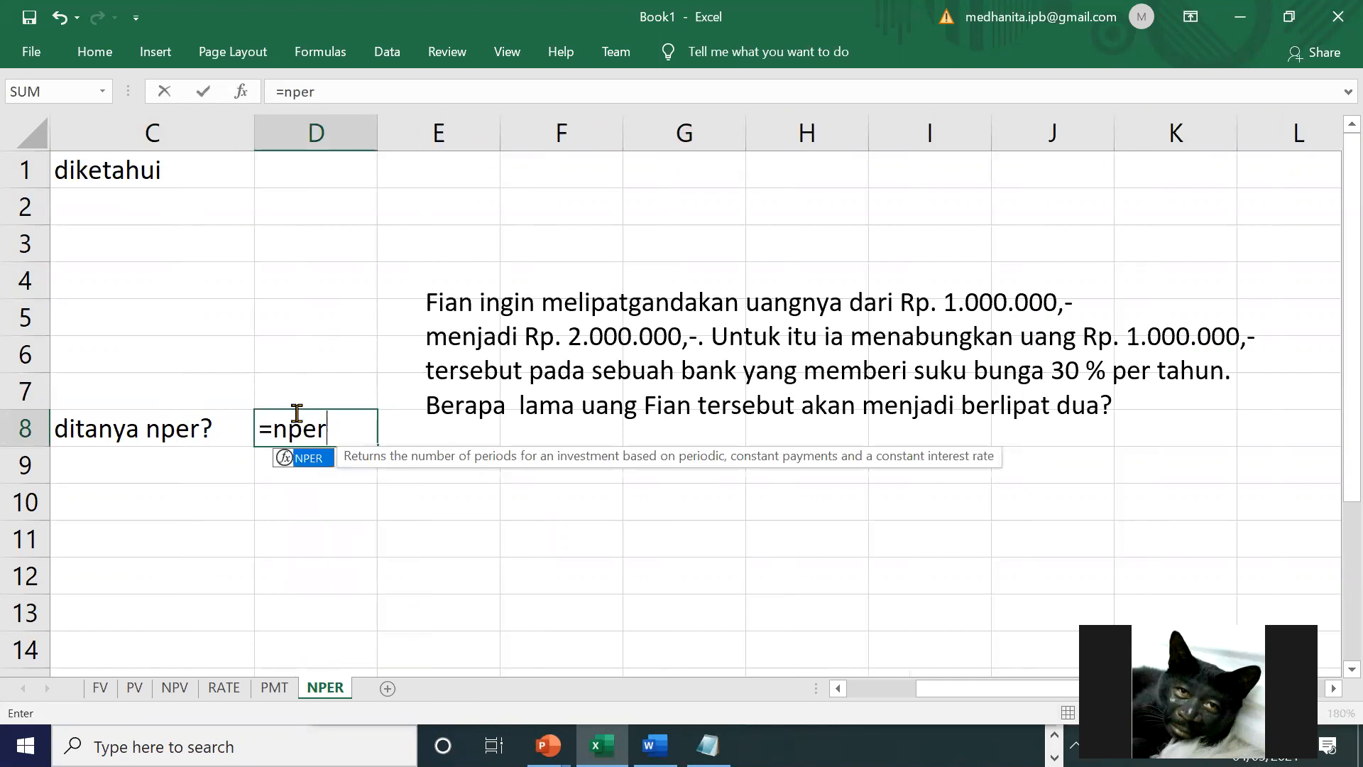
Step: Enter the argument labels rate, pmt, pv, fv and type down cells C2 to C6
click(211, 207)
text(rate)
key(Return)
text(pmt)
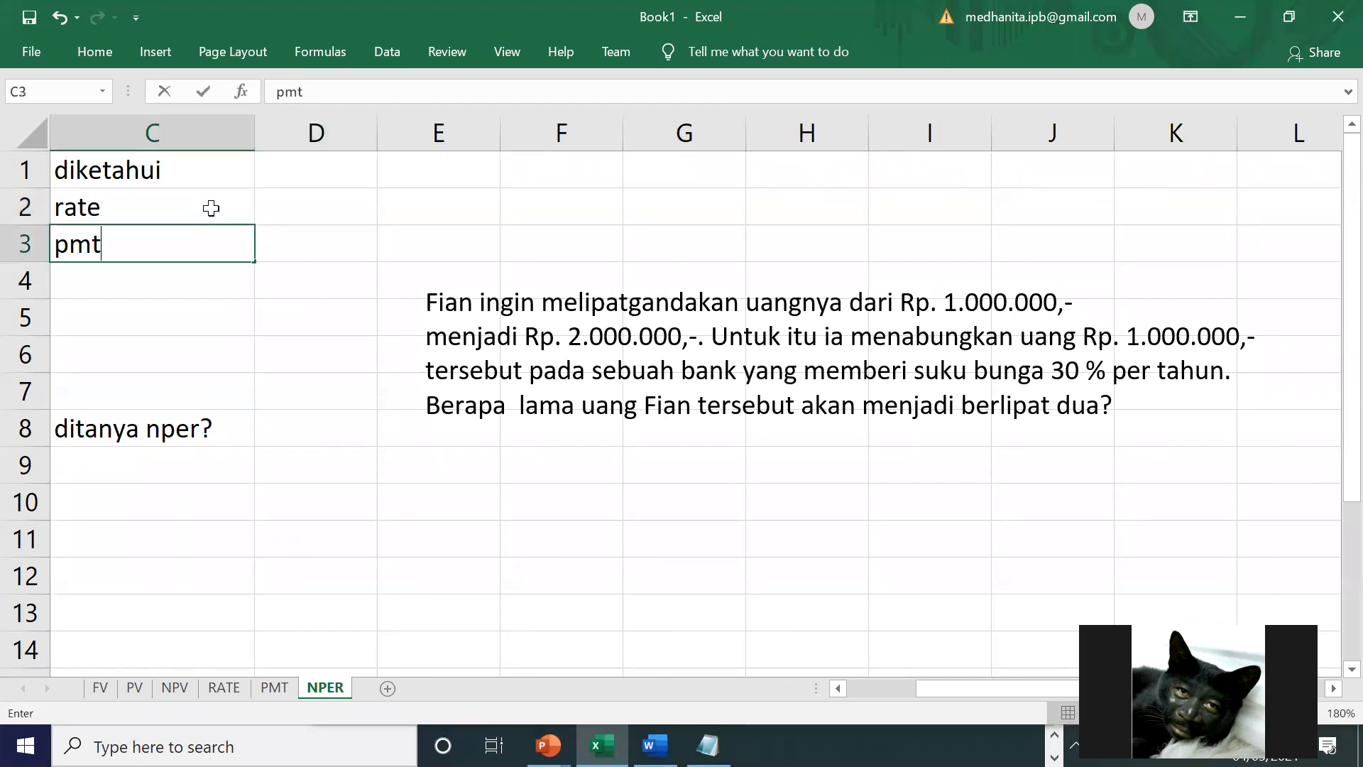
key(Return)
text(pv)
key(Return)
text(fv)
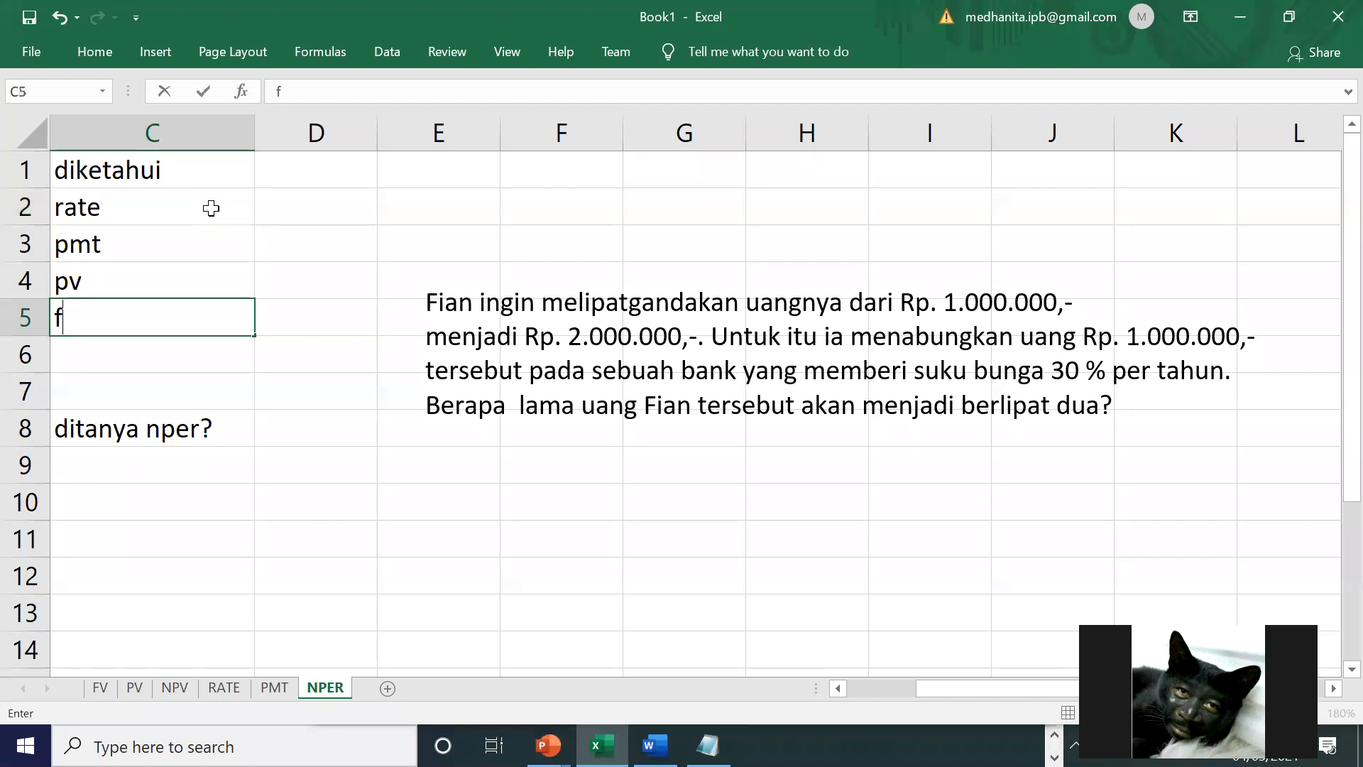
key(Return)
text(type)
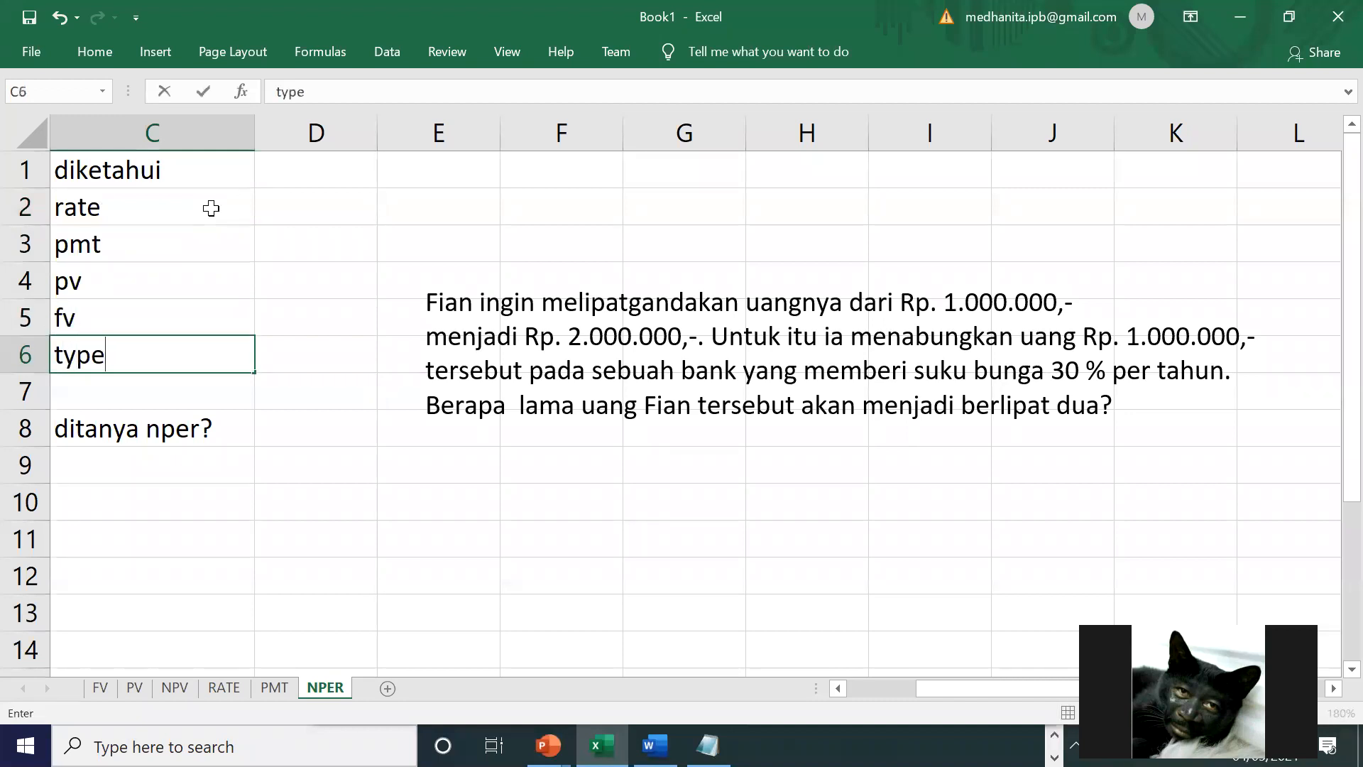
Step: Enter the pv value -1000000 in D4 and the fv value 2000000 in D5 from the problem text
click(757, 389)
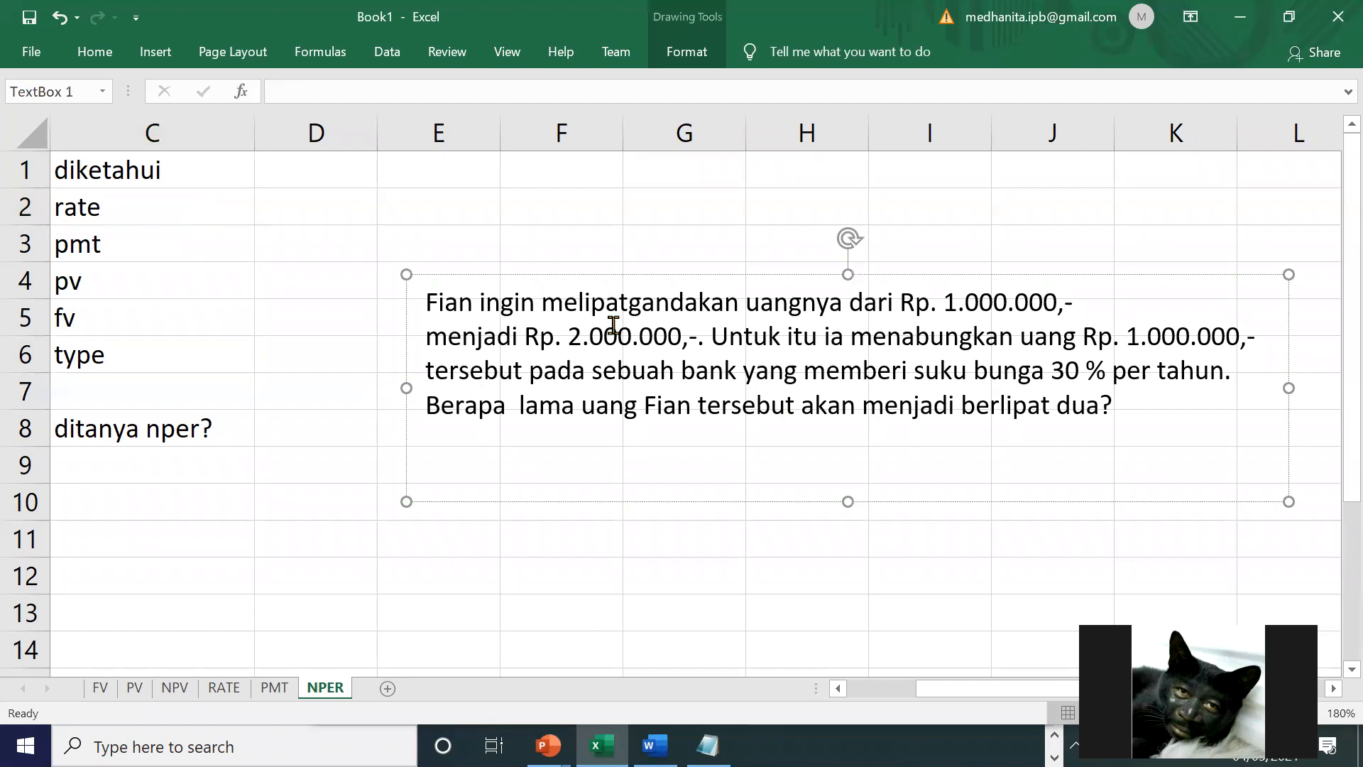
click(820, 335)
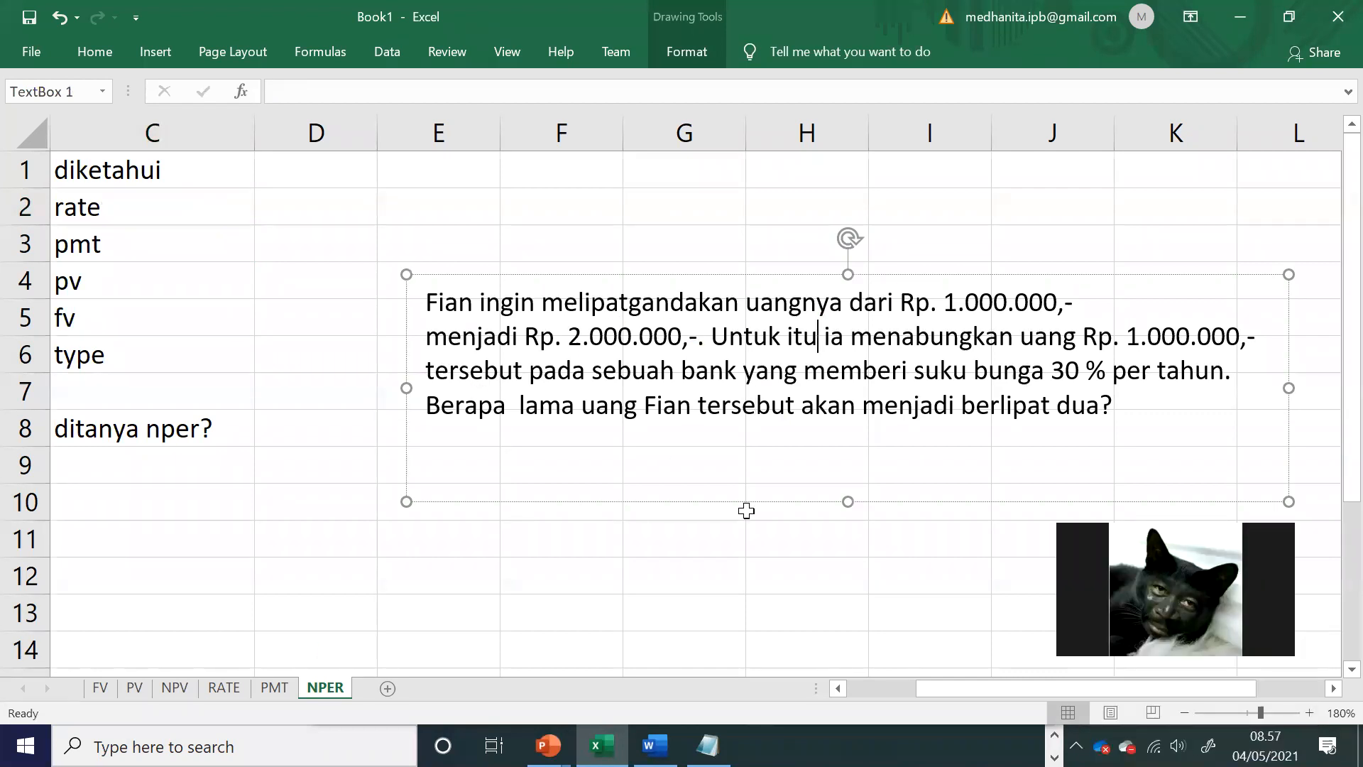
drag(945, 301, 1036, 303)
click(570, 330)
click(330, 281)
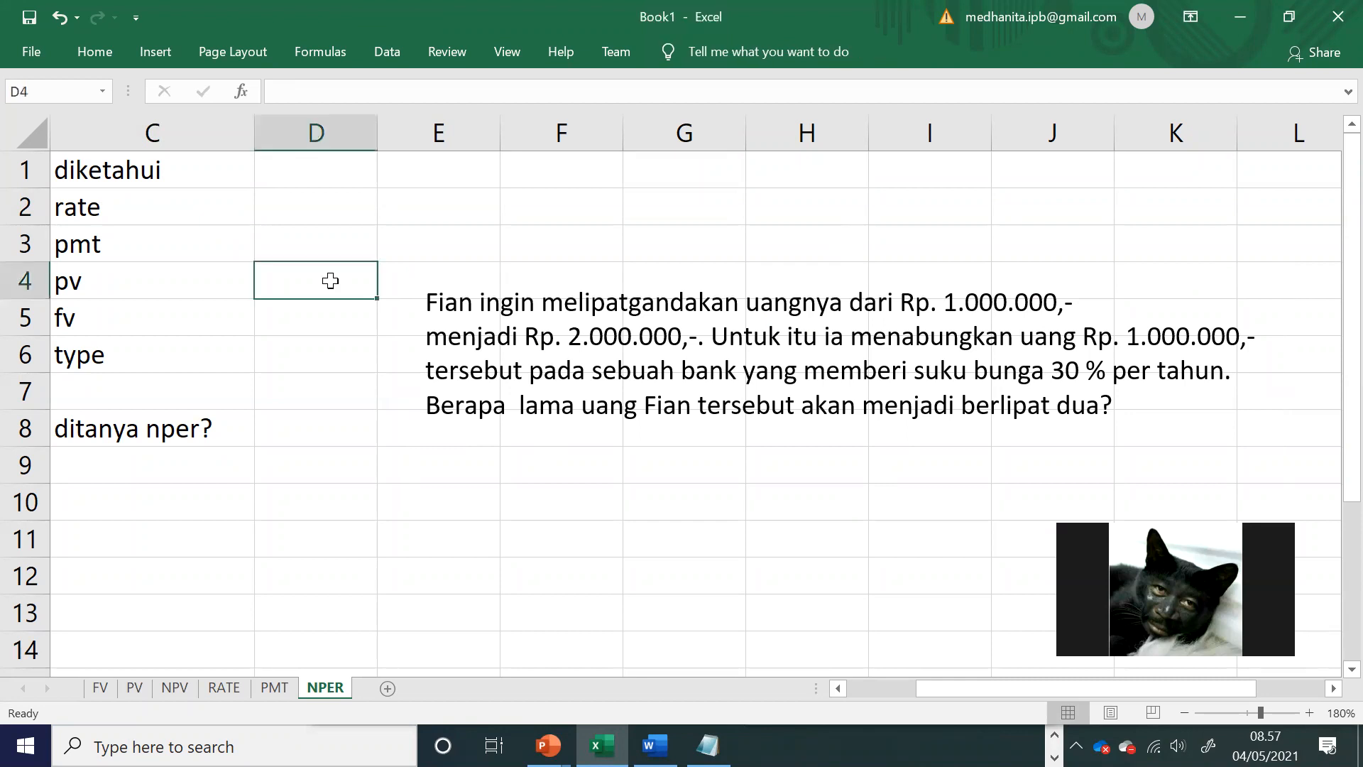
text((1000)
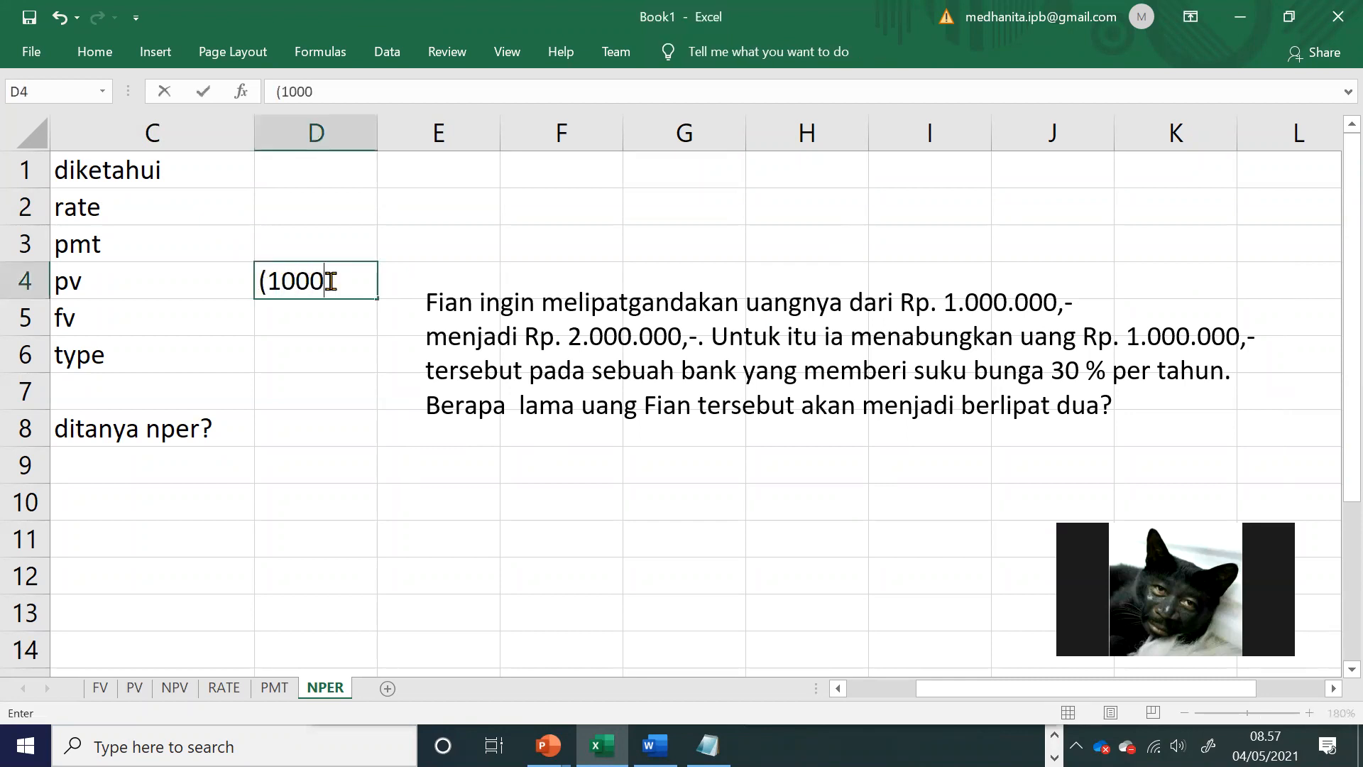
text(000))
key(Return)
text(\)
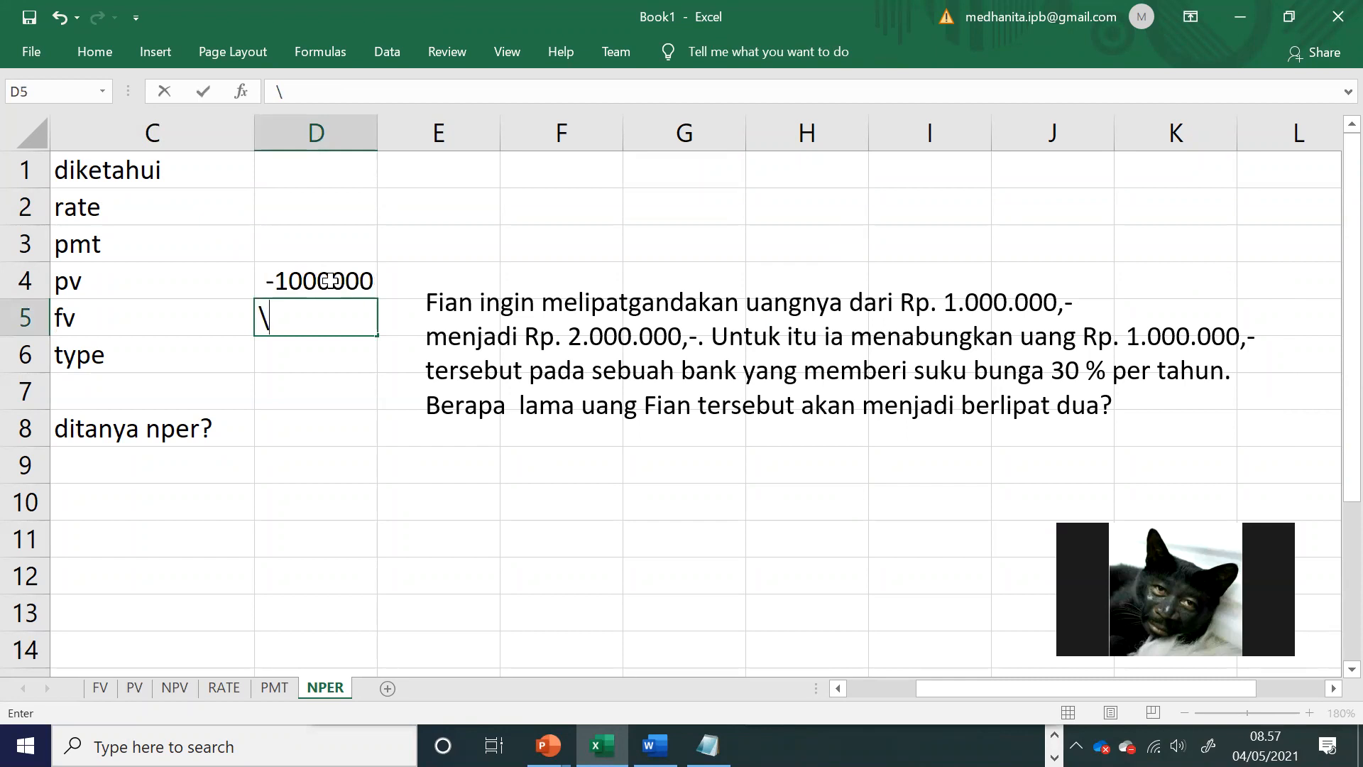
key(BackSpace)
text(2000000)
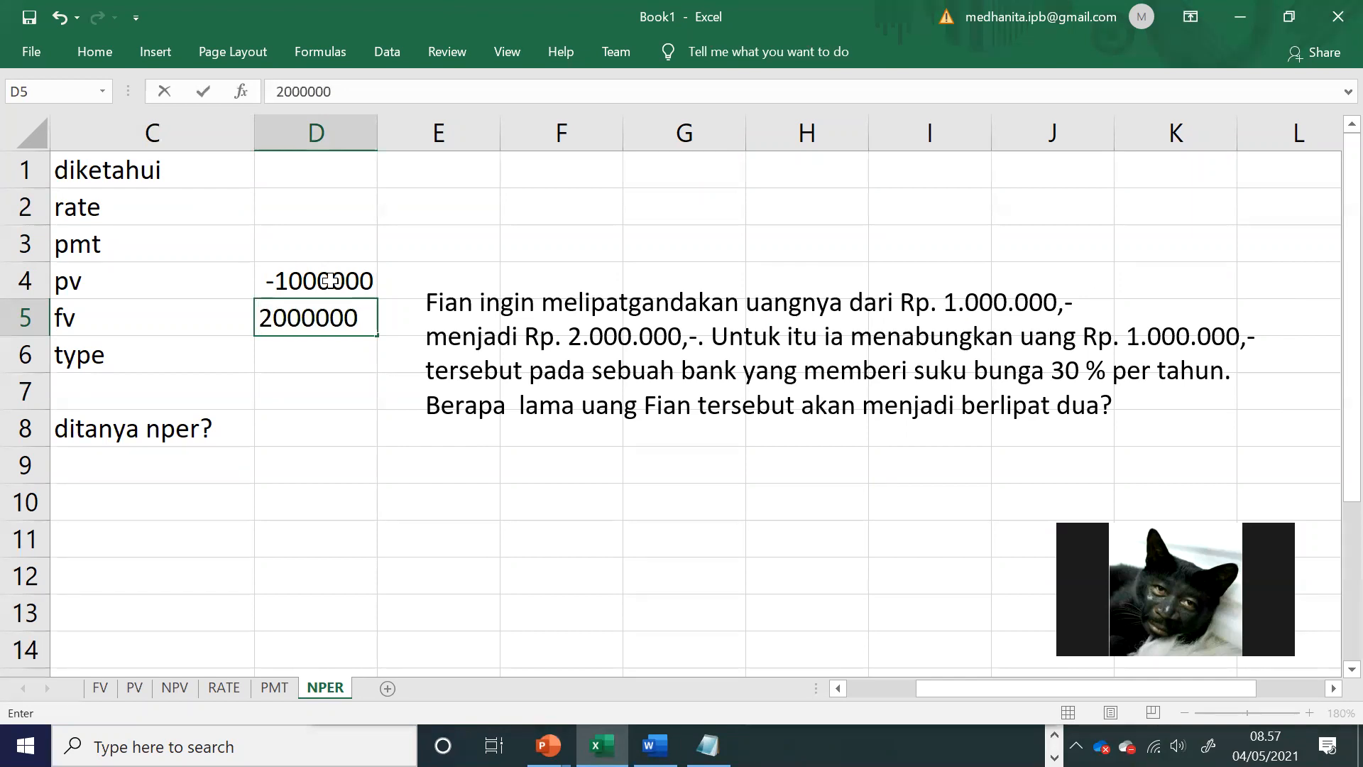
Step: Enter 0 for type in D6 and 0 for pmt in D3
click(327, 357)
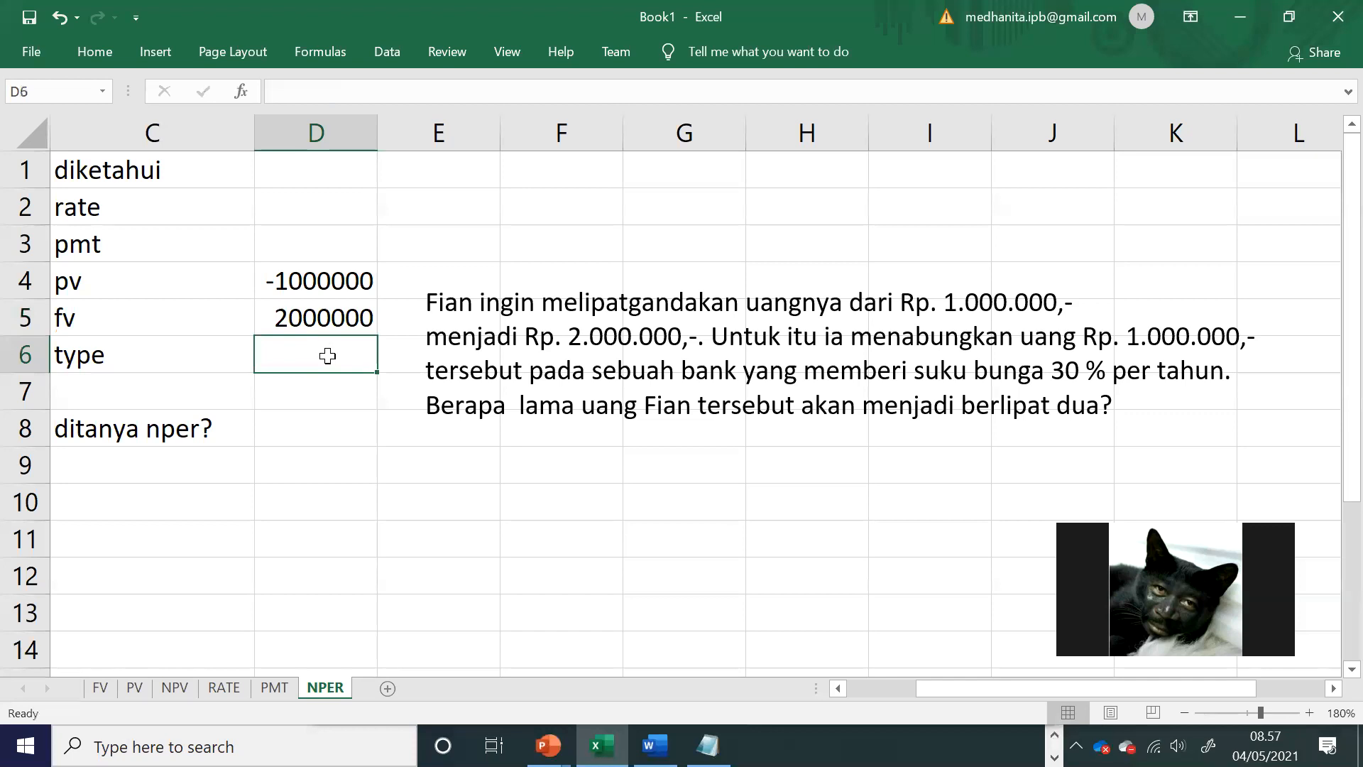
text(0)
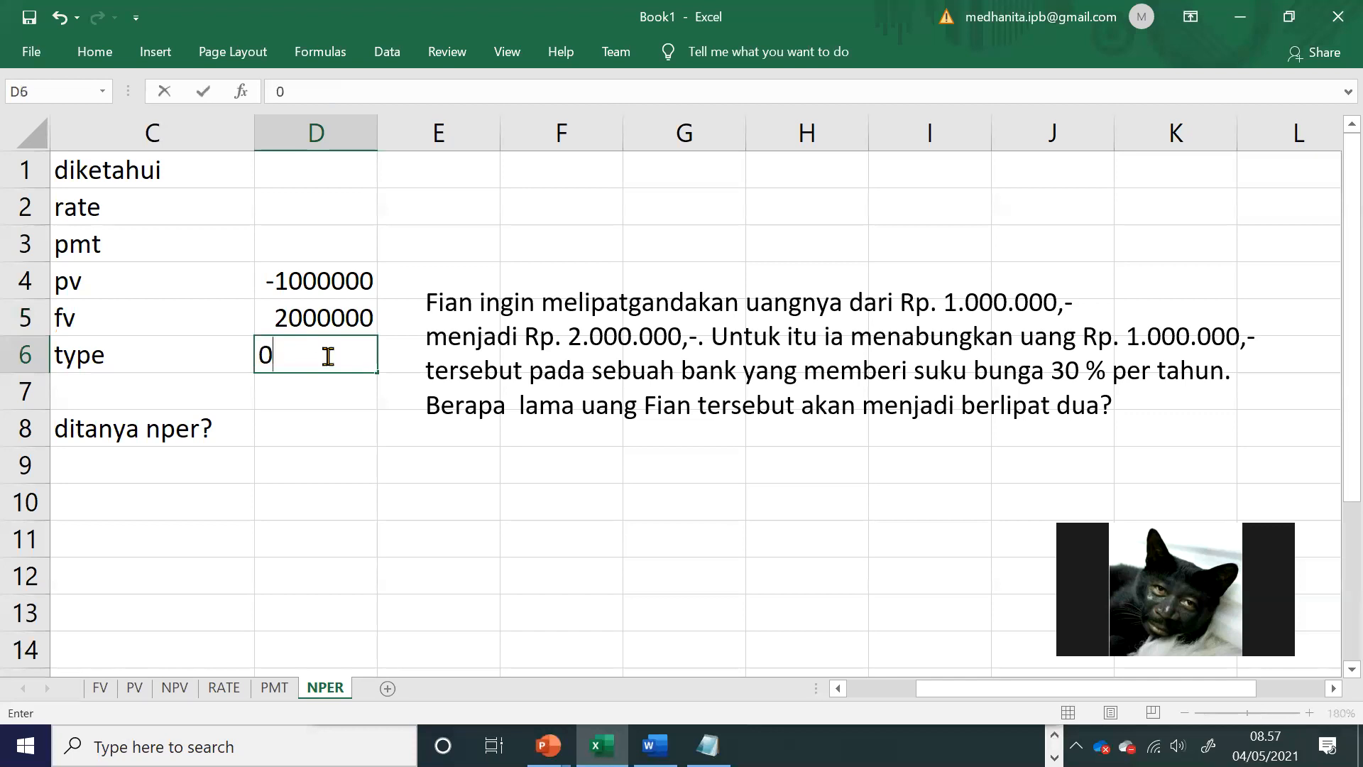
click(339, 244)
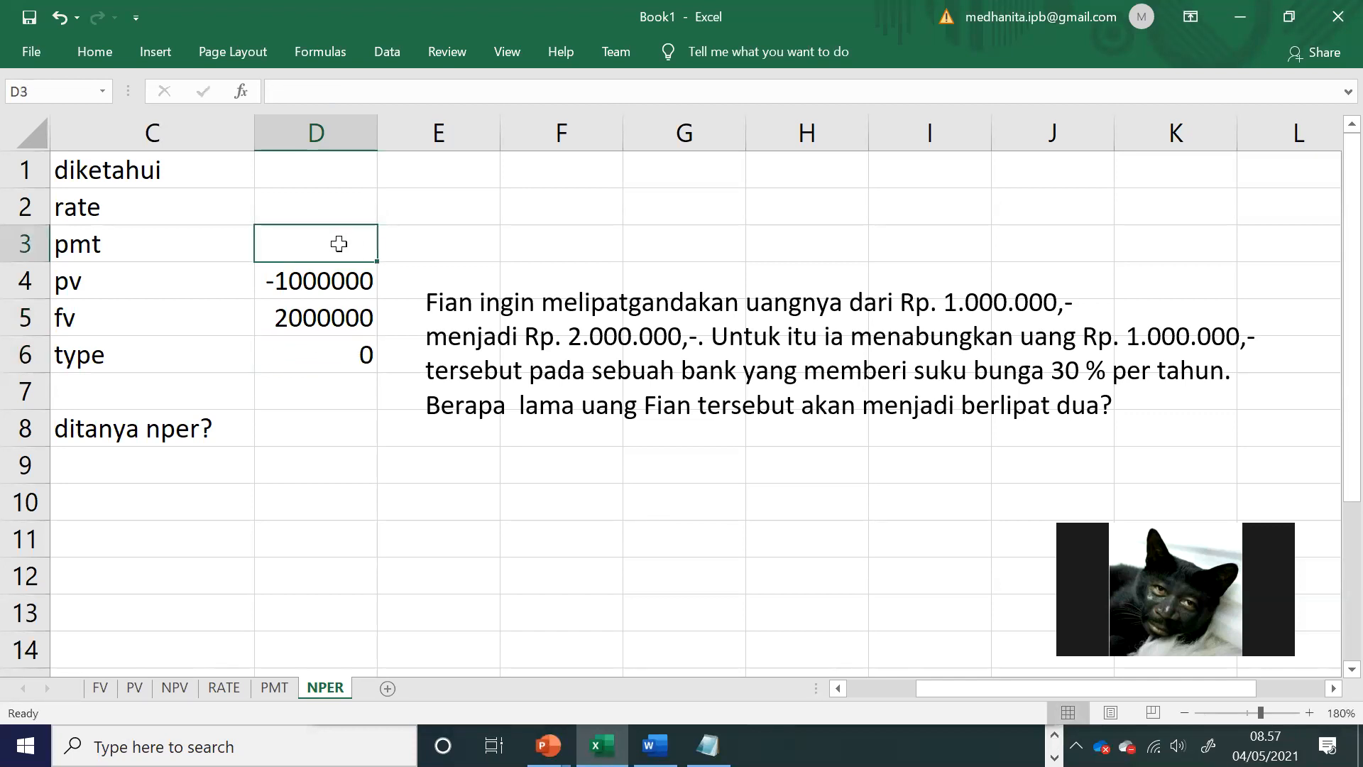
text(0)
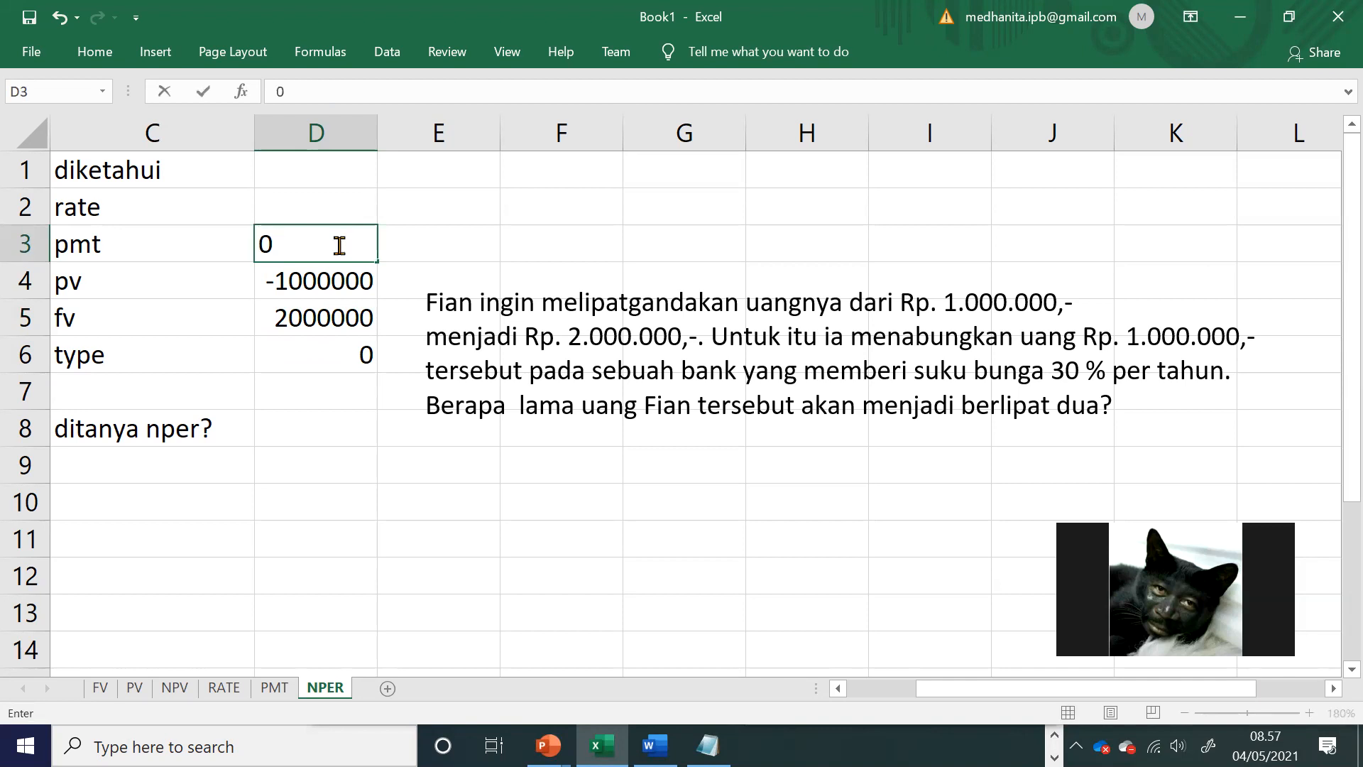
key(Up)
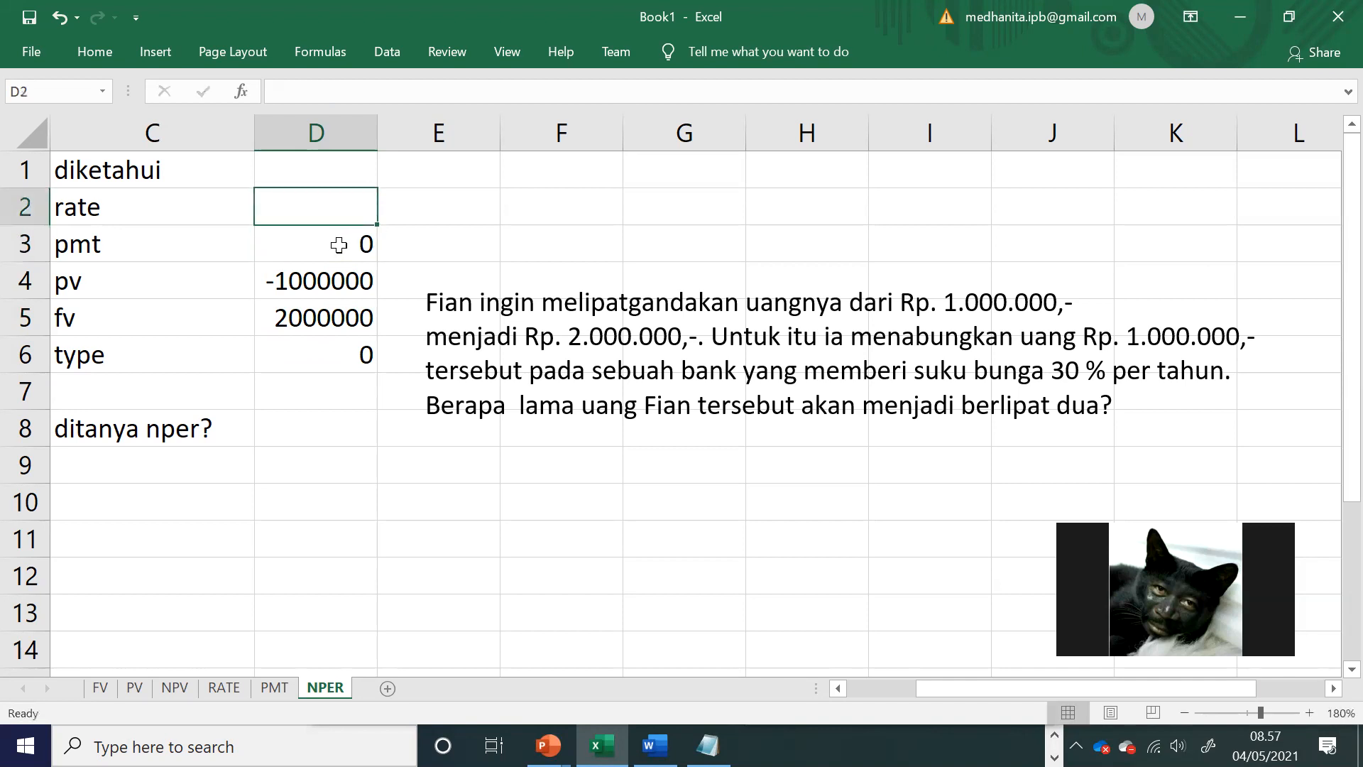
Step: Add the heading "tahun" in D1 and enter the 30% rate in D2
click(329, 174)
text(tahun)
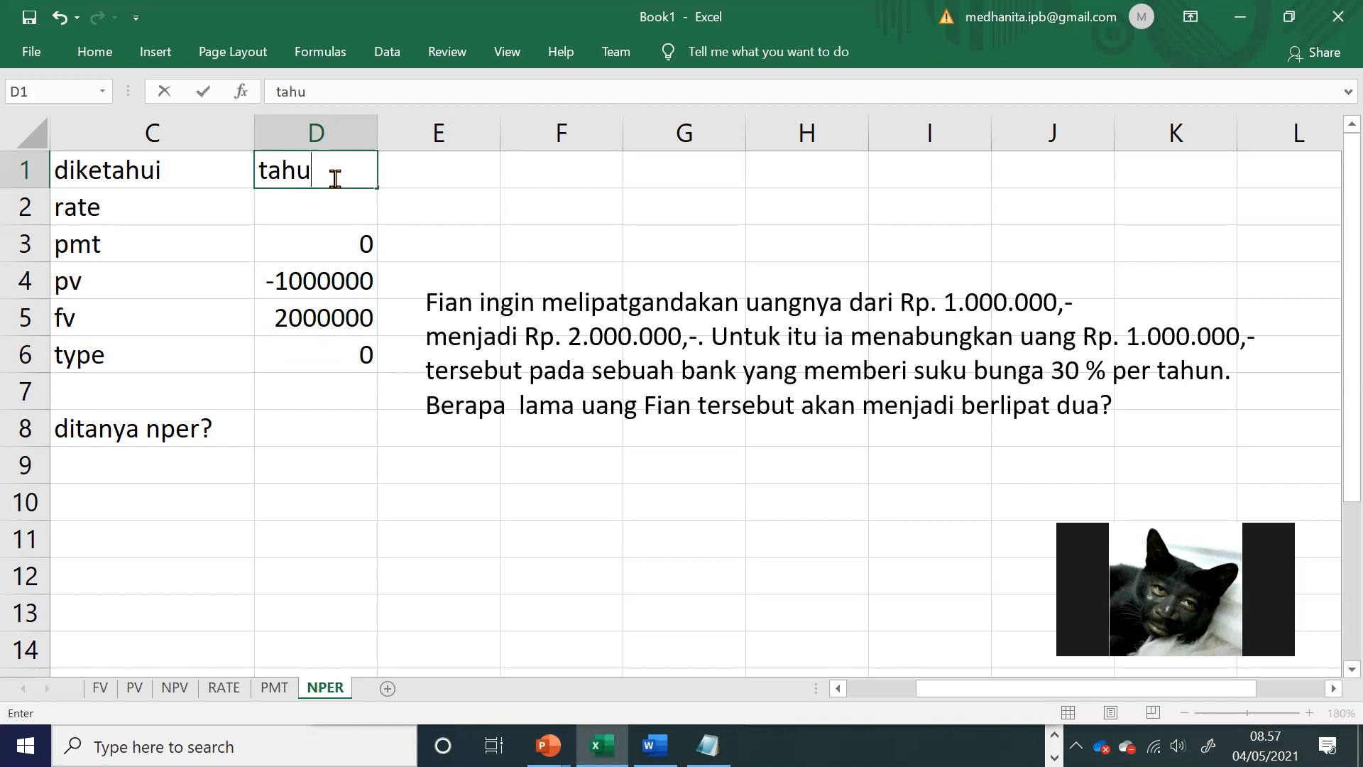
click(341, 219)
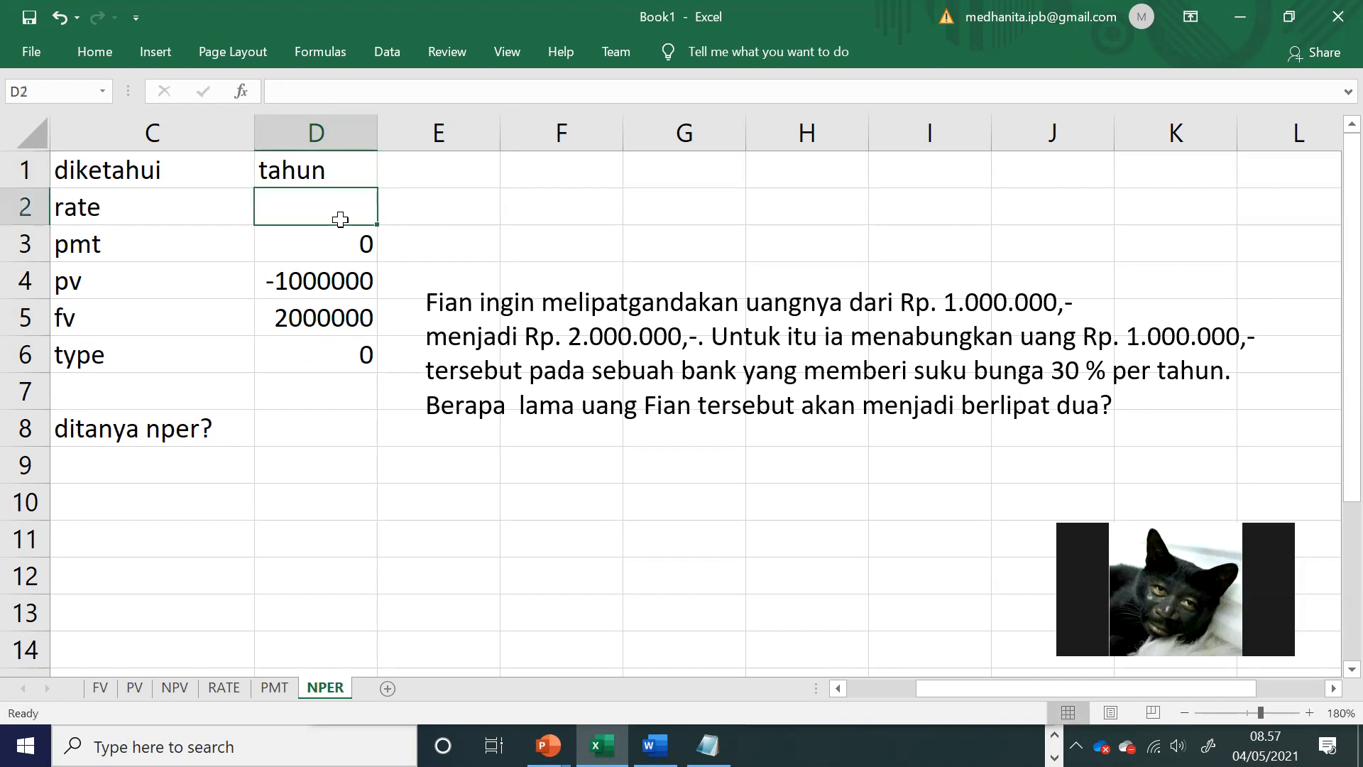
text(30%)
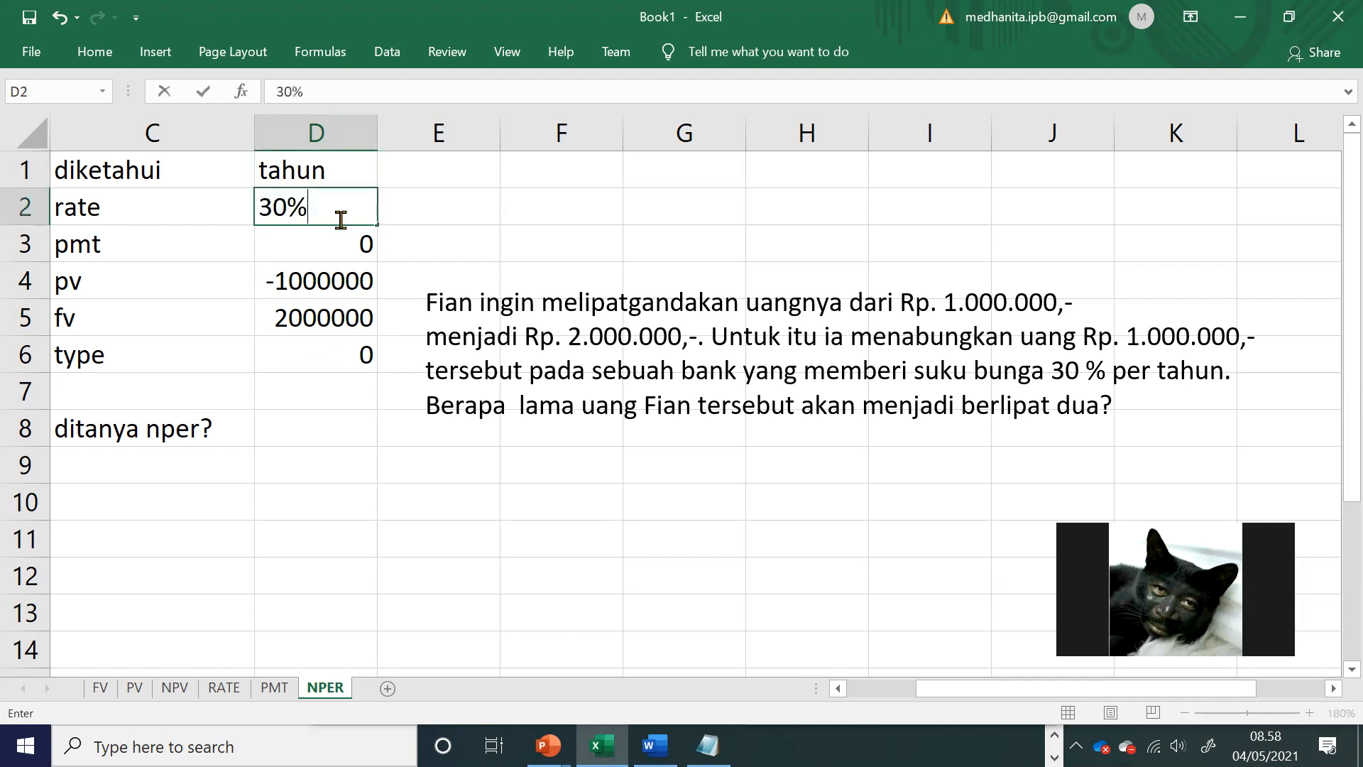
Step: Calculate the number of periods in D8 with the formula =NPER(D2;D3;D4;D5;D6)
click(329, 421)
text(=nper()
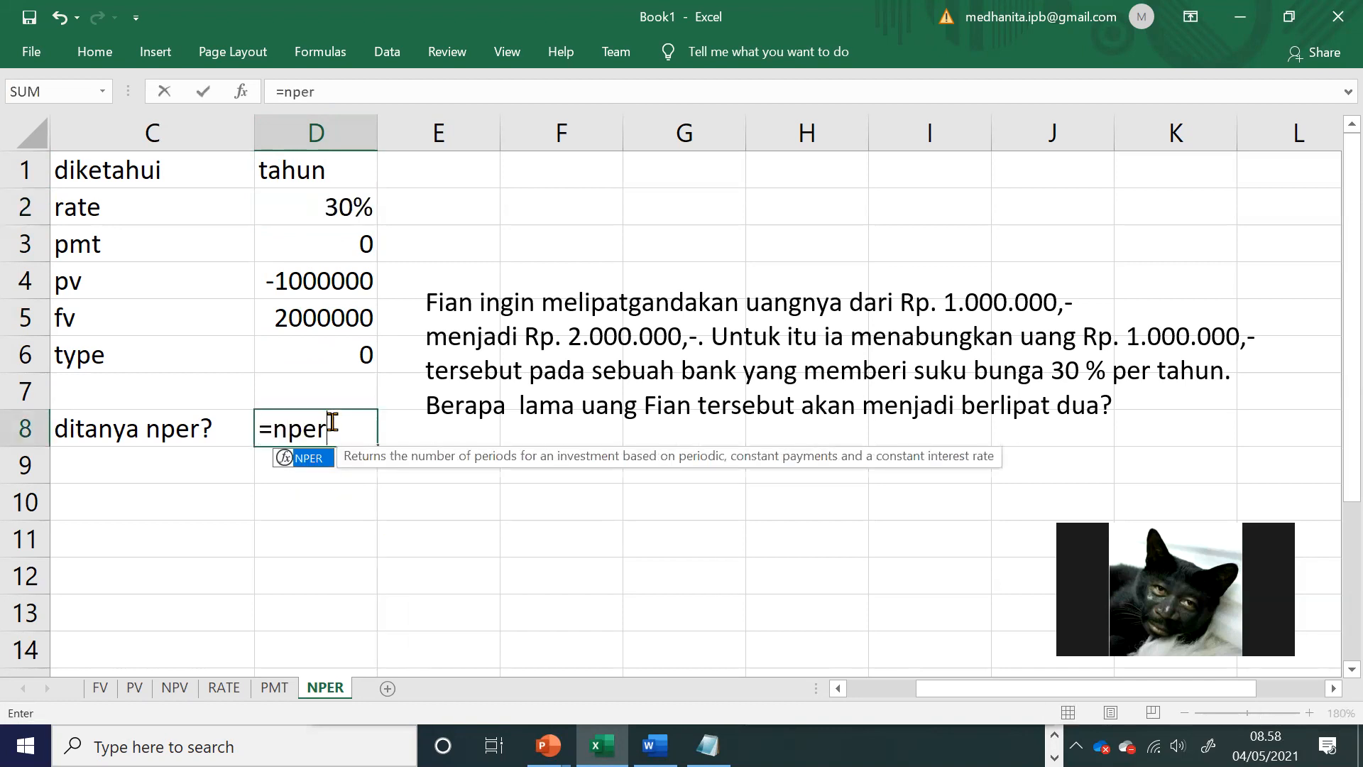
click(335, 200)
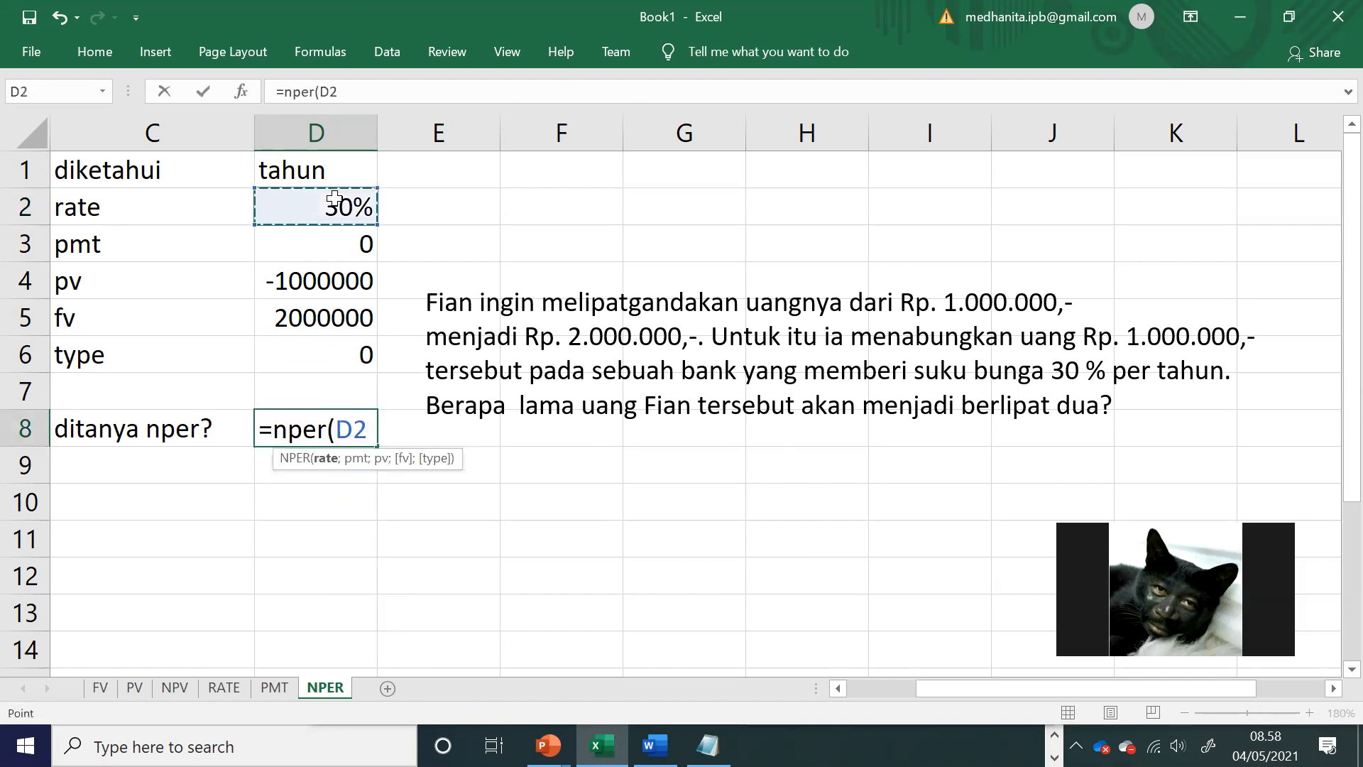
text(;)
click(345, 238)
text(;)
click(348, 283)
text(;)
click(347, 316)
text(;)
click(360, 354)
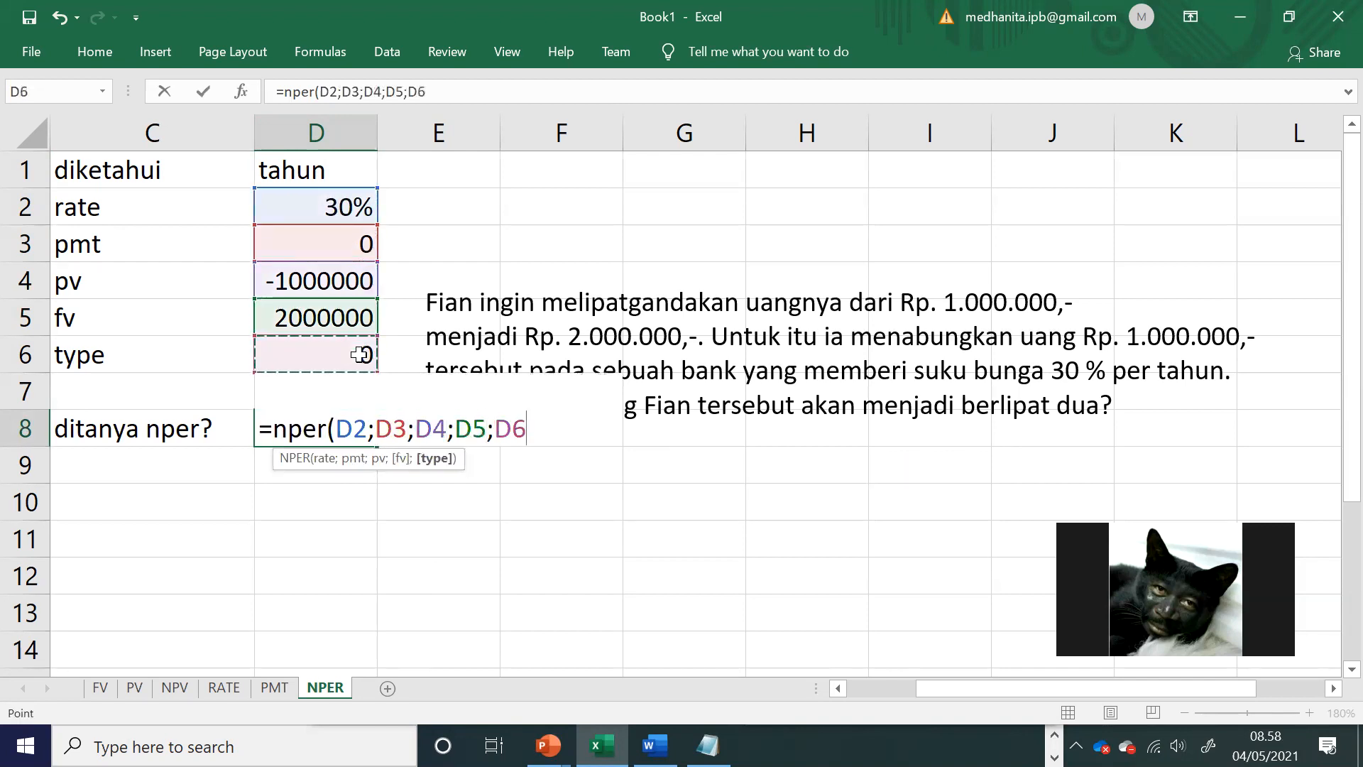
text())
key(Return)
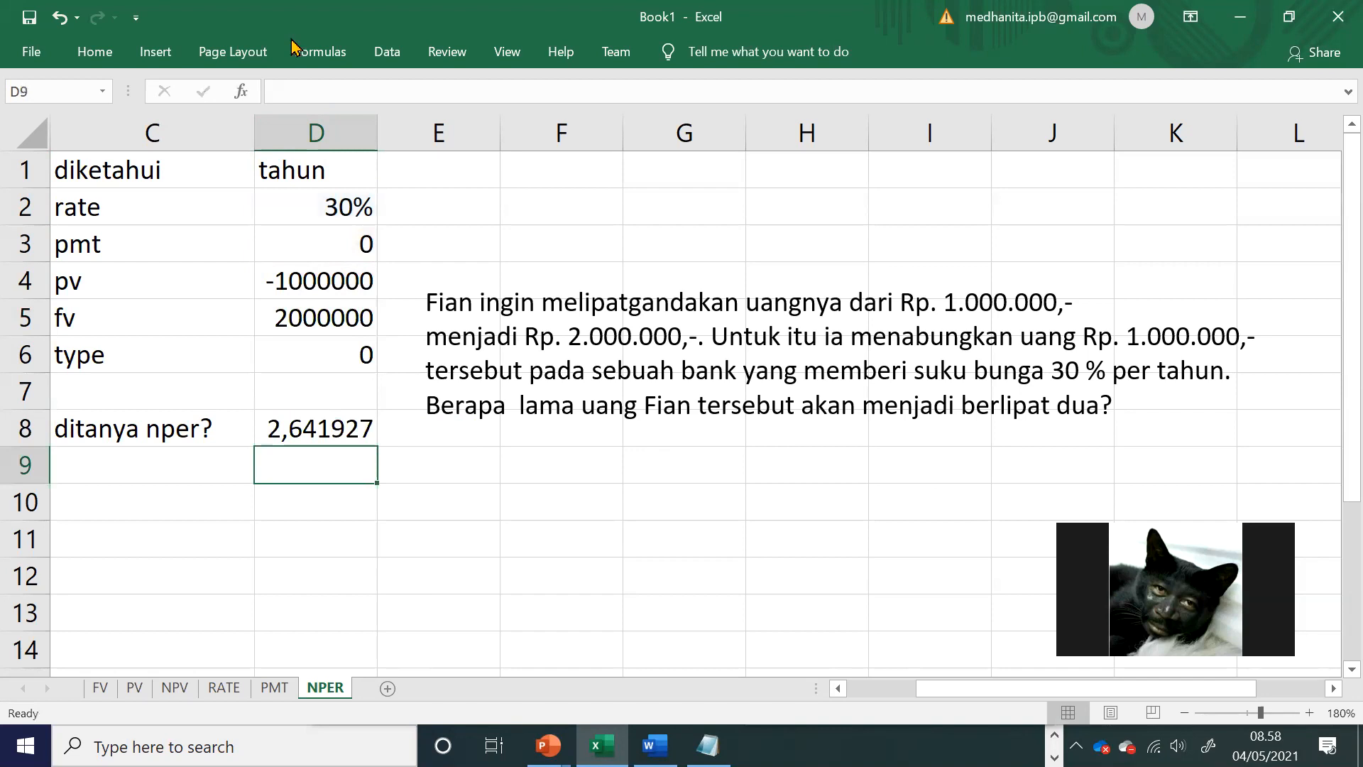
Step: Move the problem text box up beside the input rows so that the cells of row 8 are free
click(292, 40)
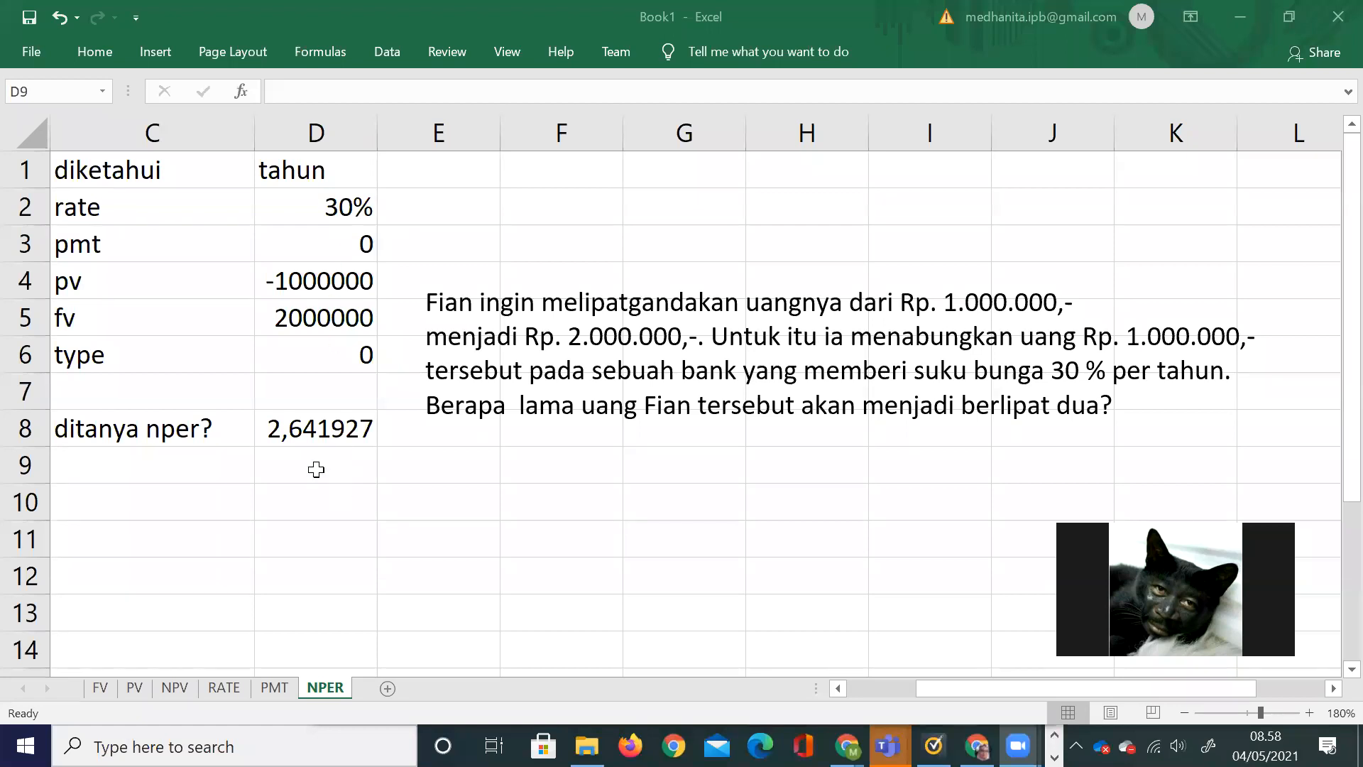
click(589, 279)
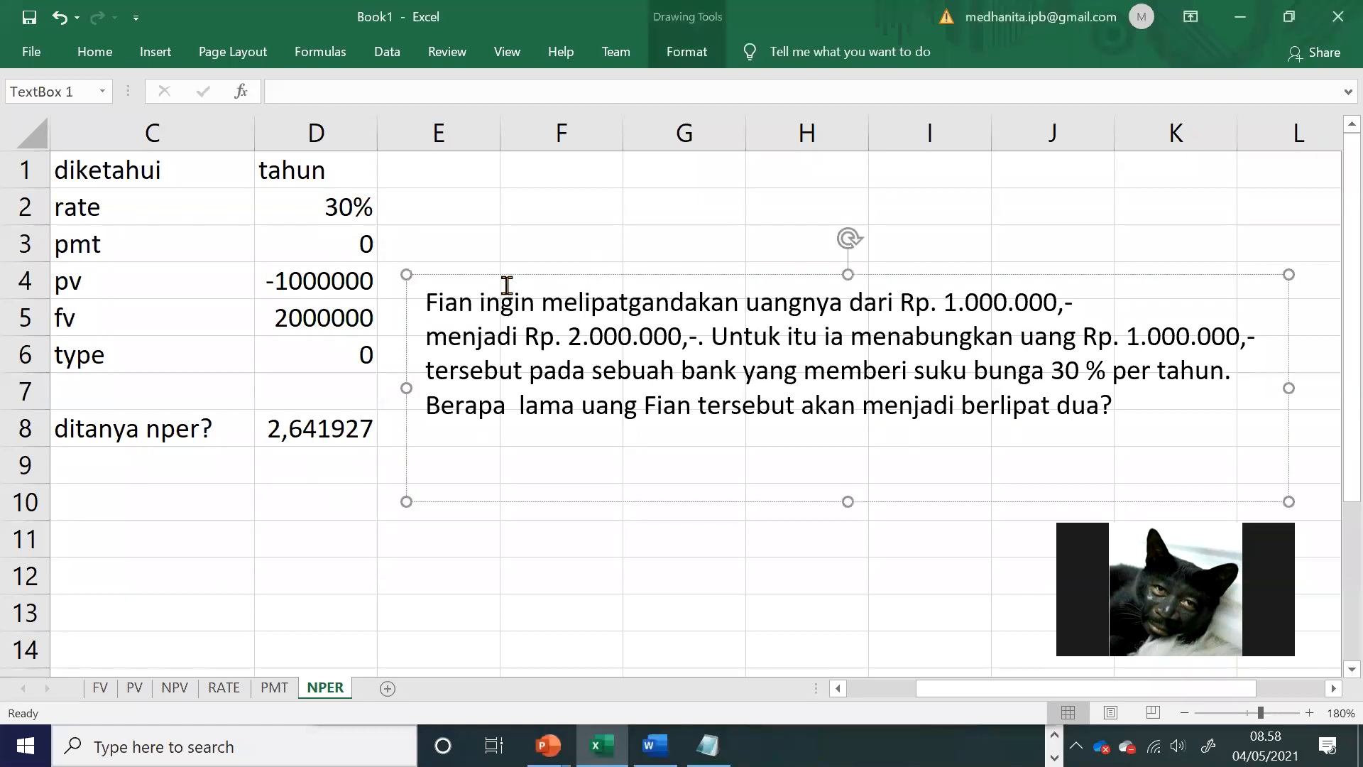
drag(506, 276, 558, 166)
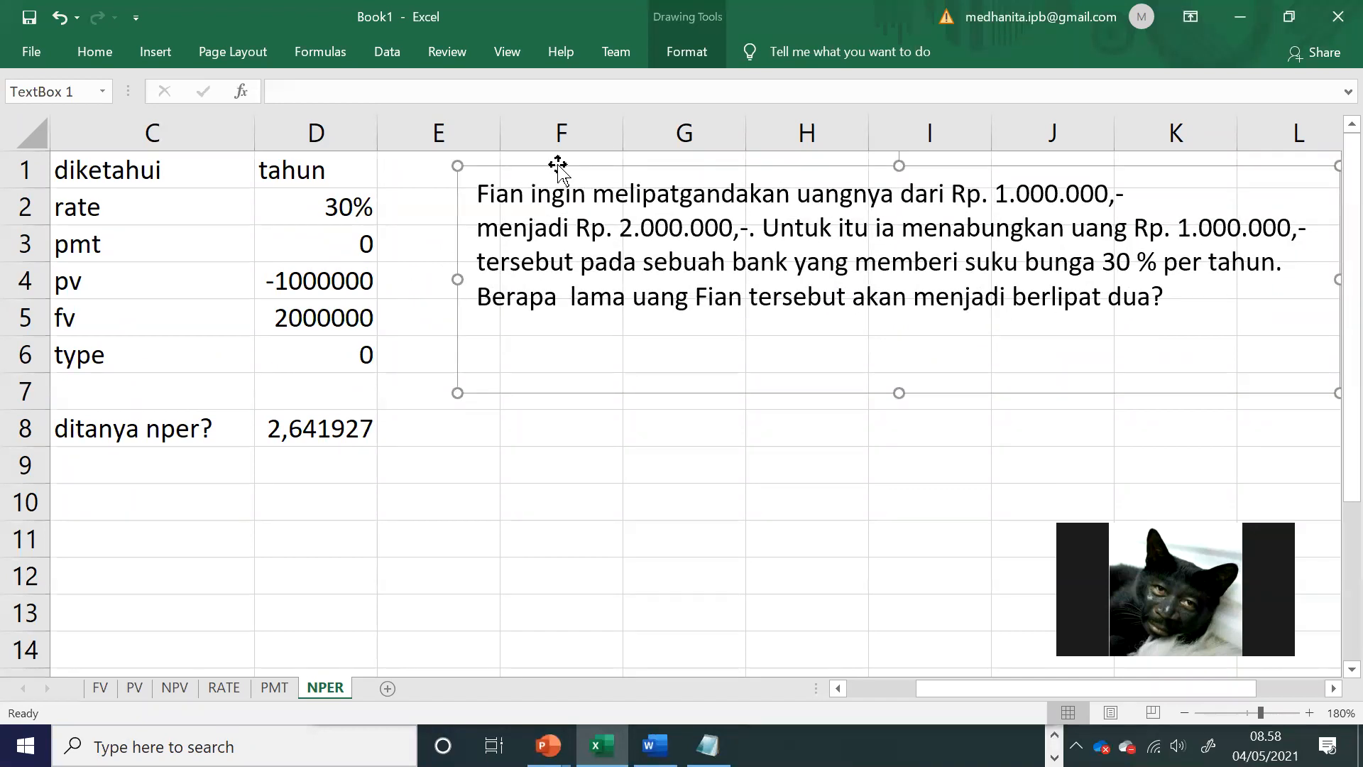
Step: Label the NPER result "tahun" in E8 and split it below into 2 tahun in row 9 and 0,64 tahun in row 10
click(397, 434)
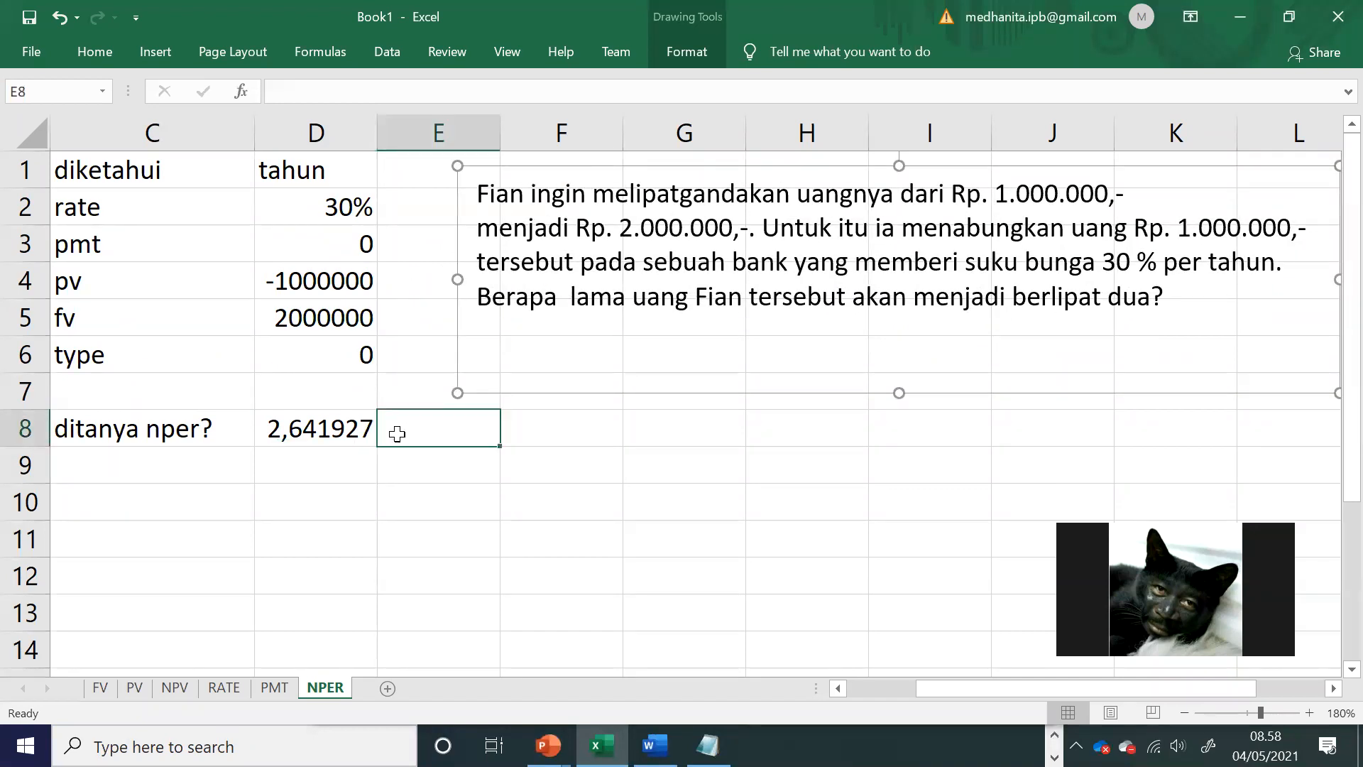
text(tahun)
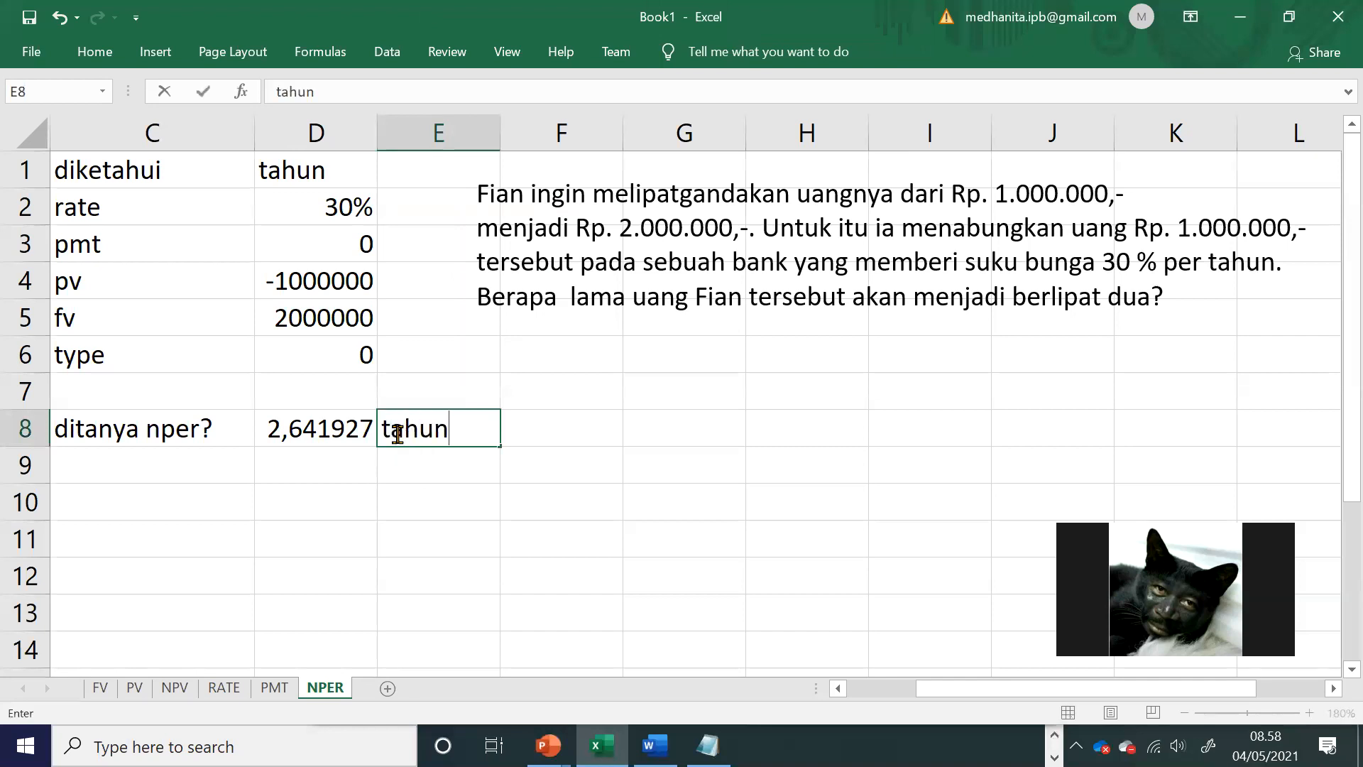
click(347, 471)
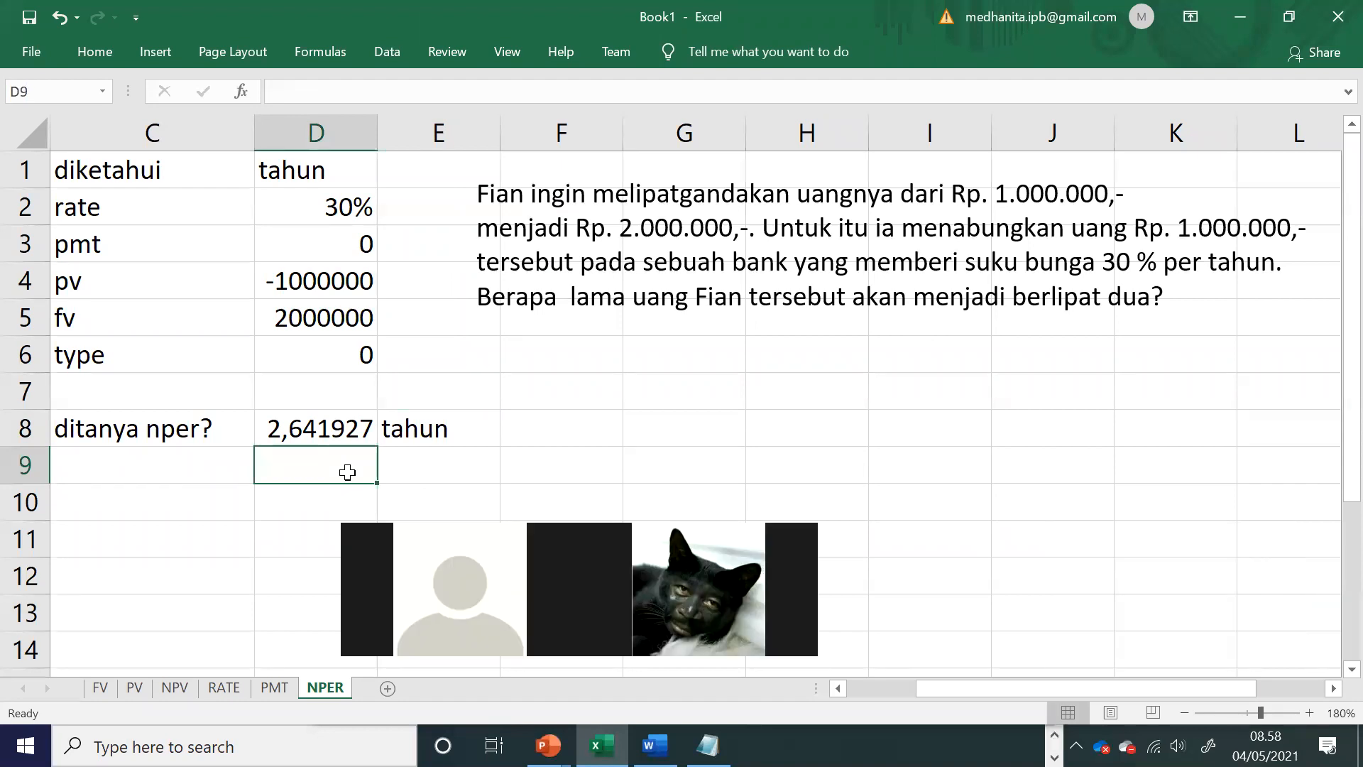
text(2)
key(Tab)
text(tahun)
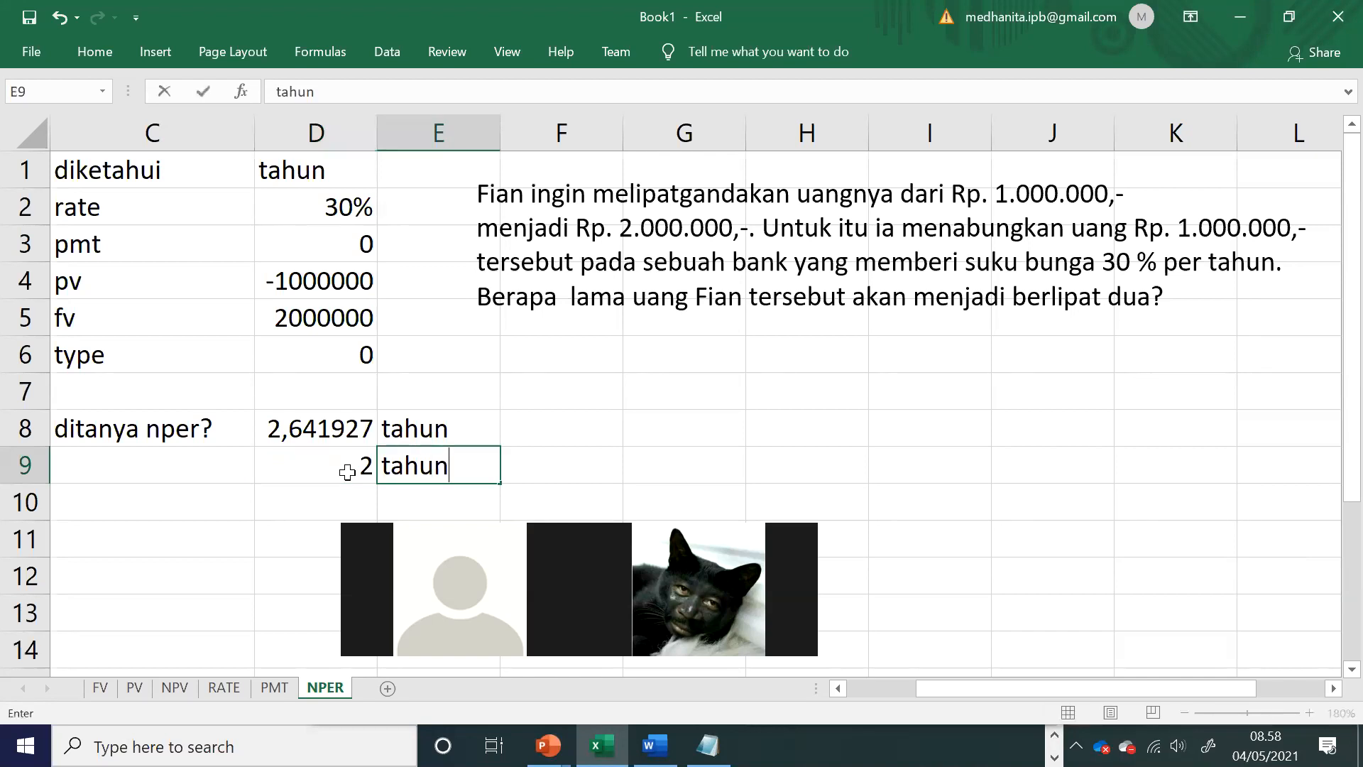
key(Return)
key(Left)
text(0,64)
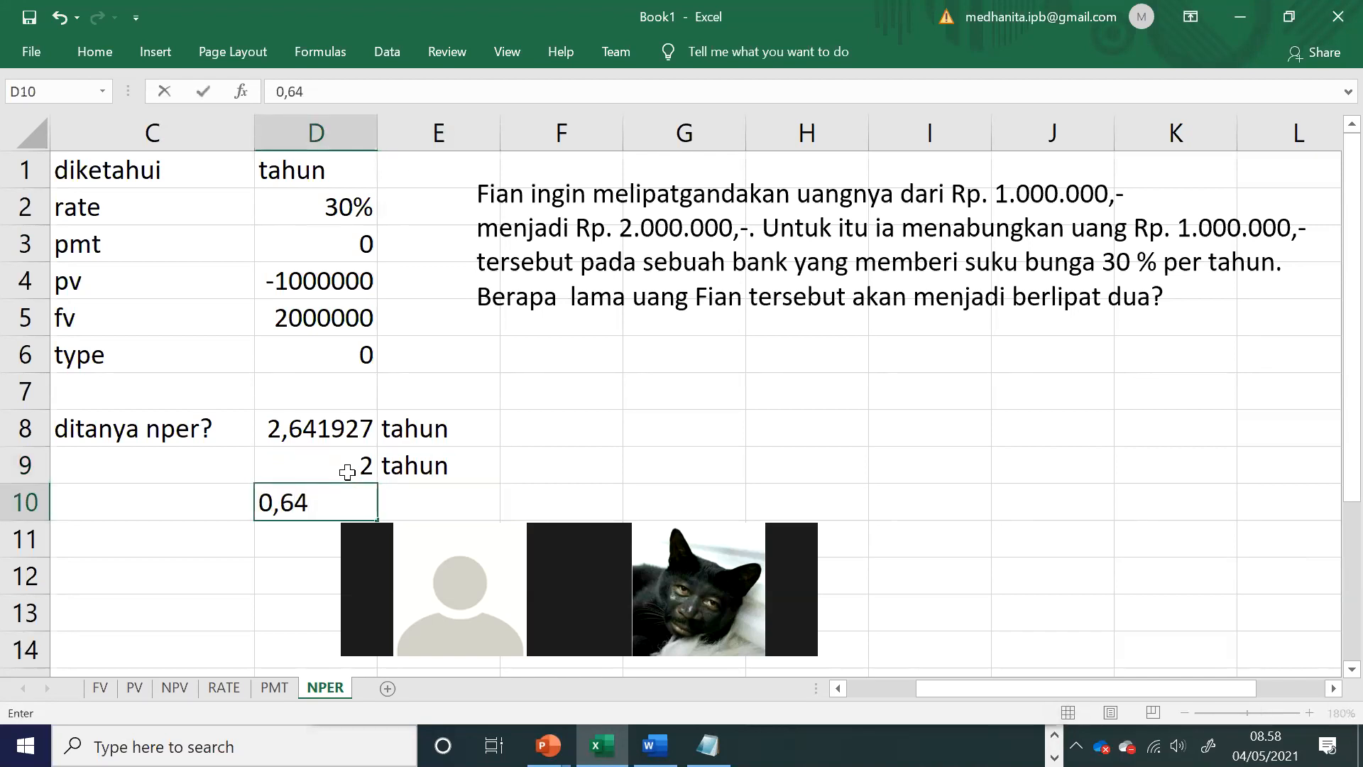
key(Tab)
text(tahun)
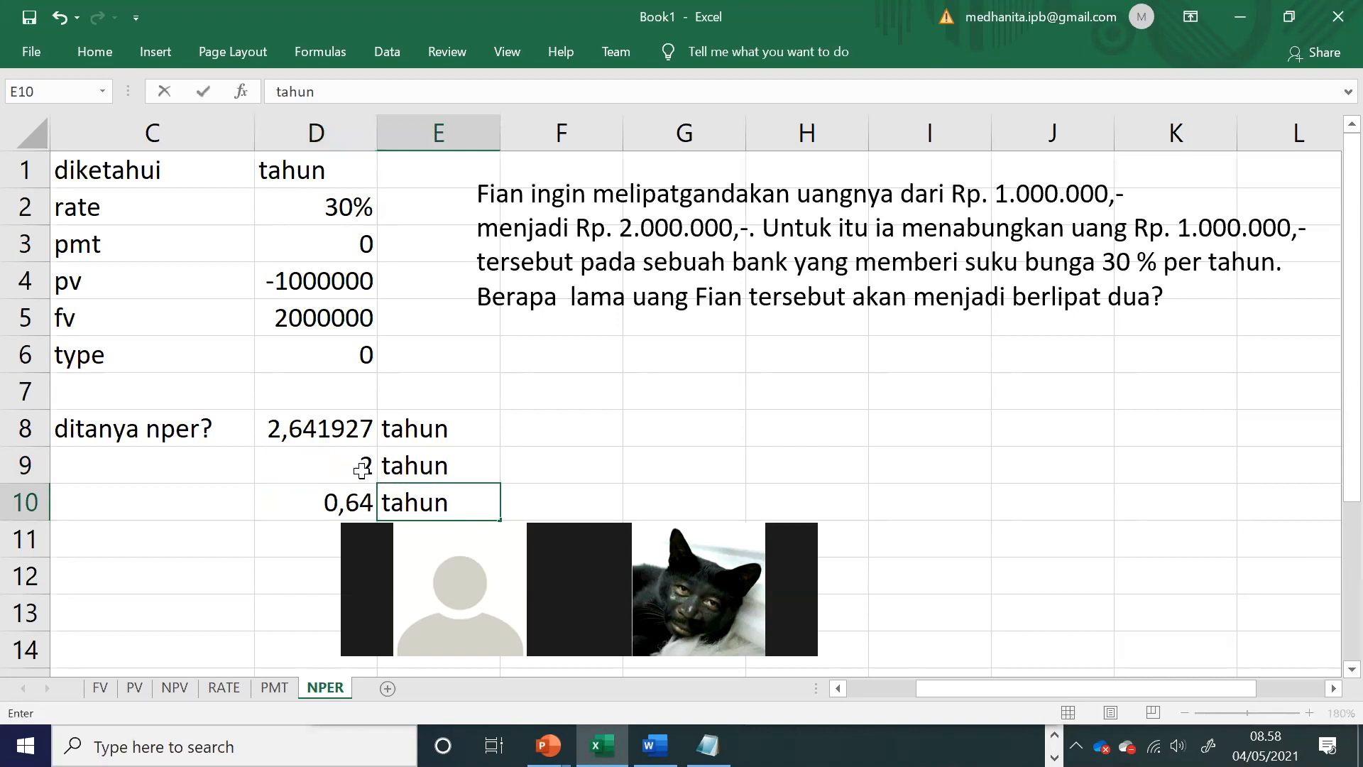
click(572, 412)
Step: Convert the fractional year to months in F10 with =0,64*12 and label it "bulan" in G10
click(339, 469)
drag(389, 486, 422, 503)
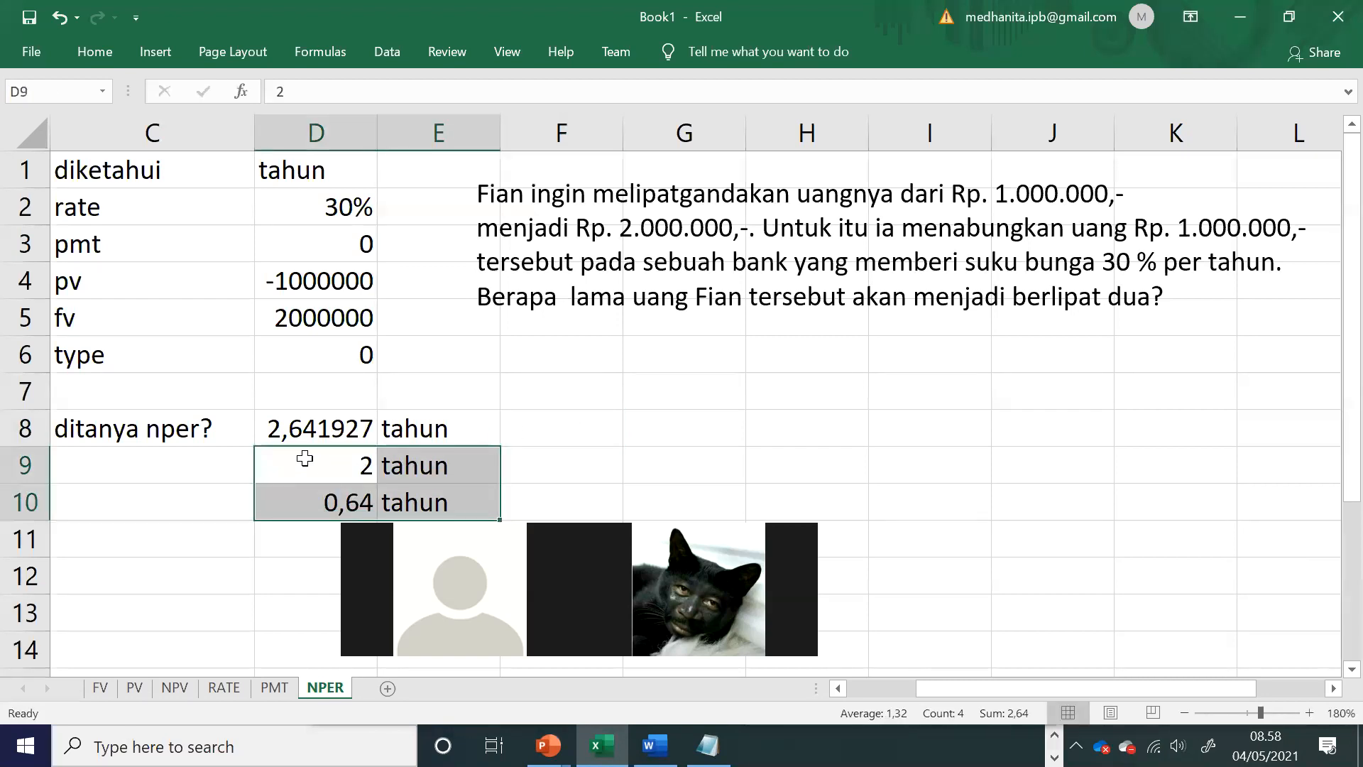
double_click(285, 435)
key(Return)
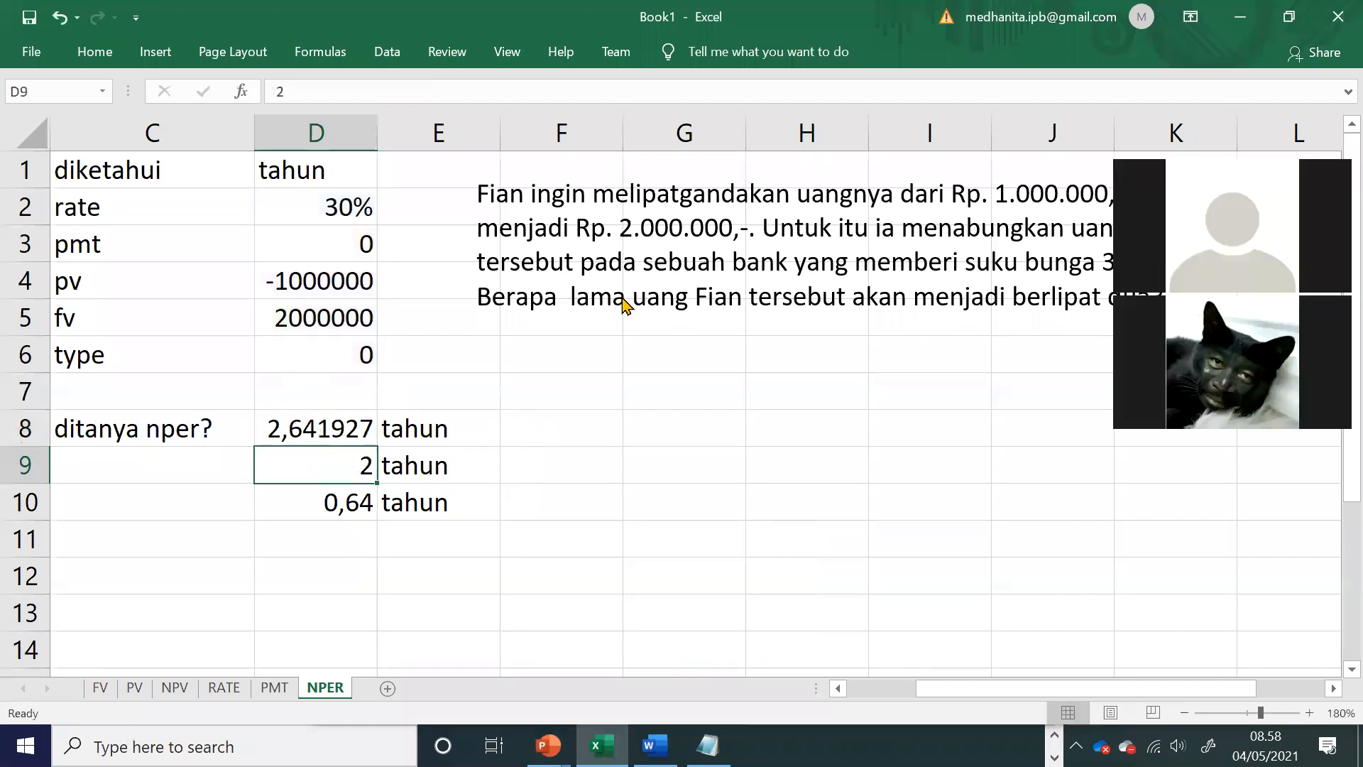
click(529, 508)
text(=0,64*12)
key(Return)
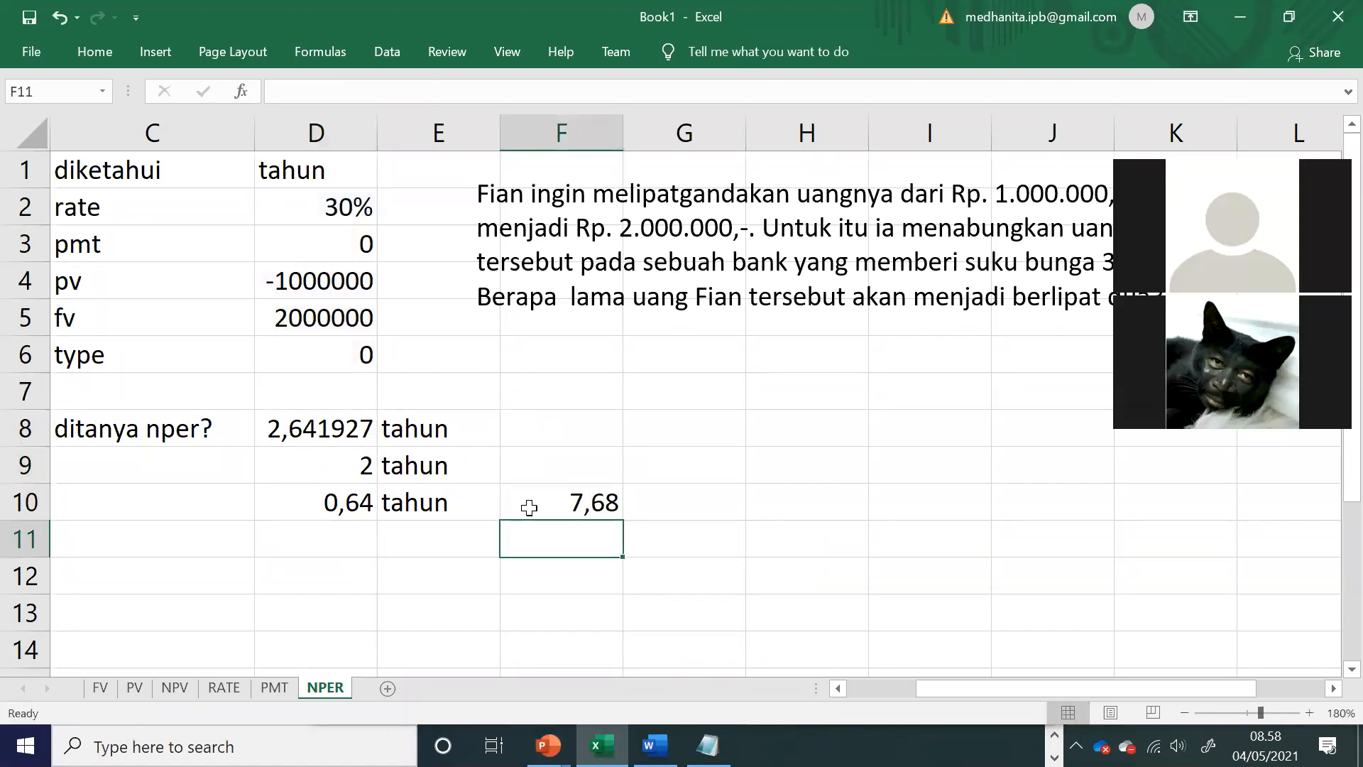
click(699, 513)
text(bulan)
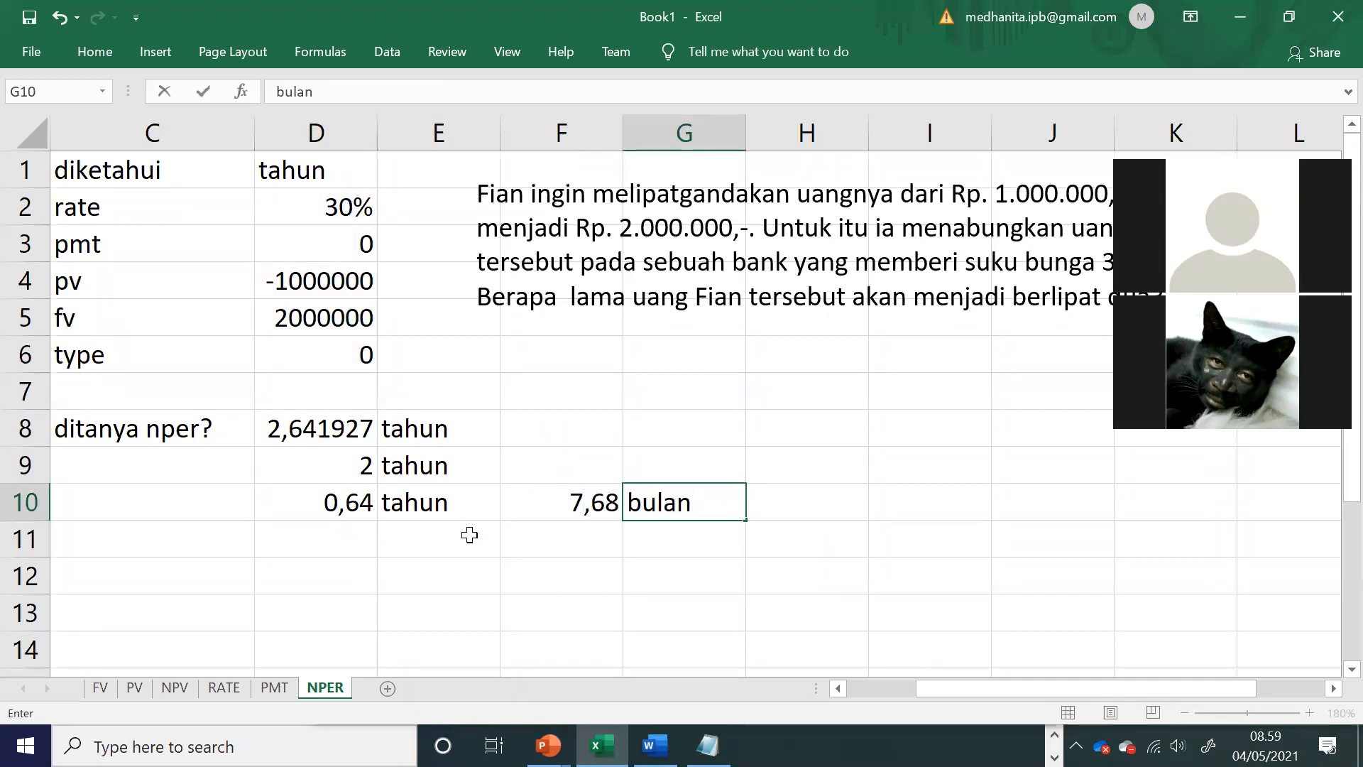
Step: Enter the final answer "2 tahun 8 bulan" in cell E11
click(469, 535)
text(2)
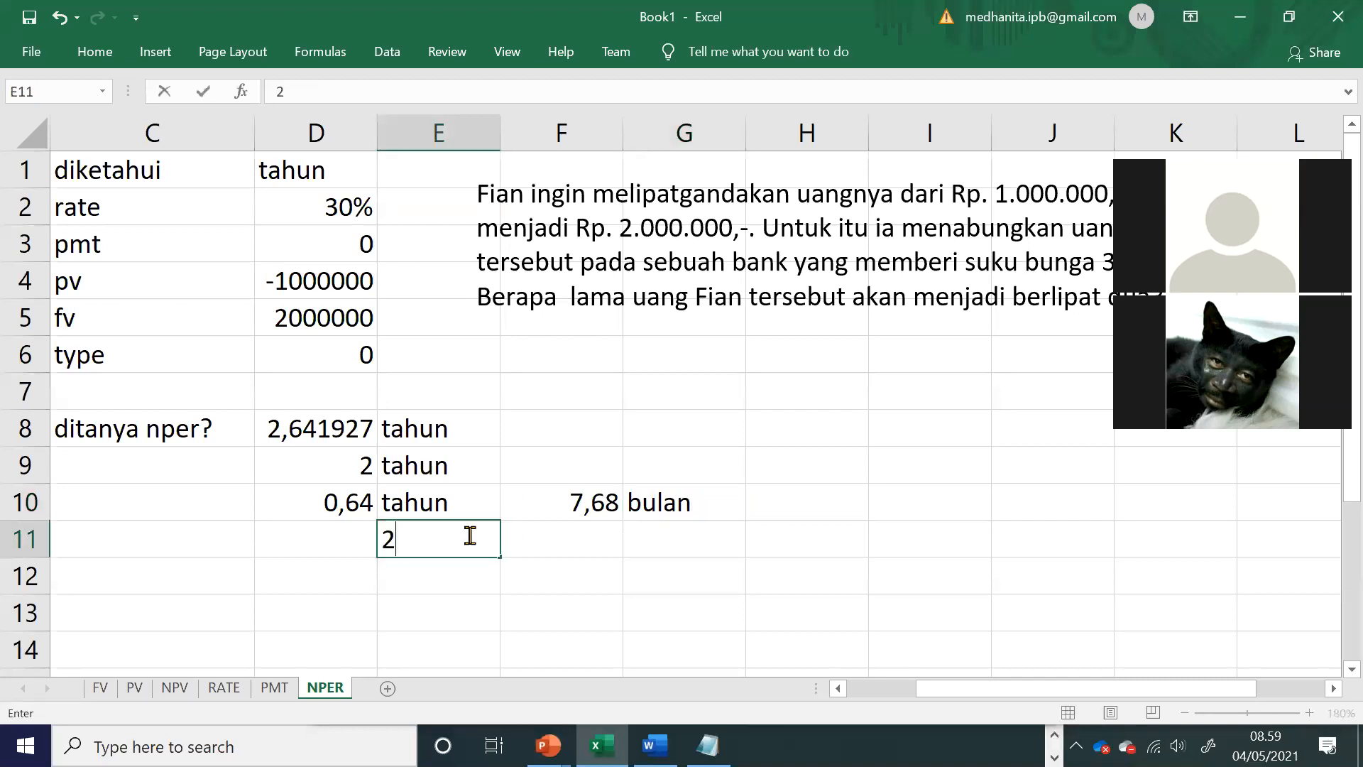
text( tahun)
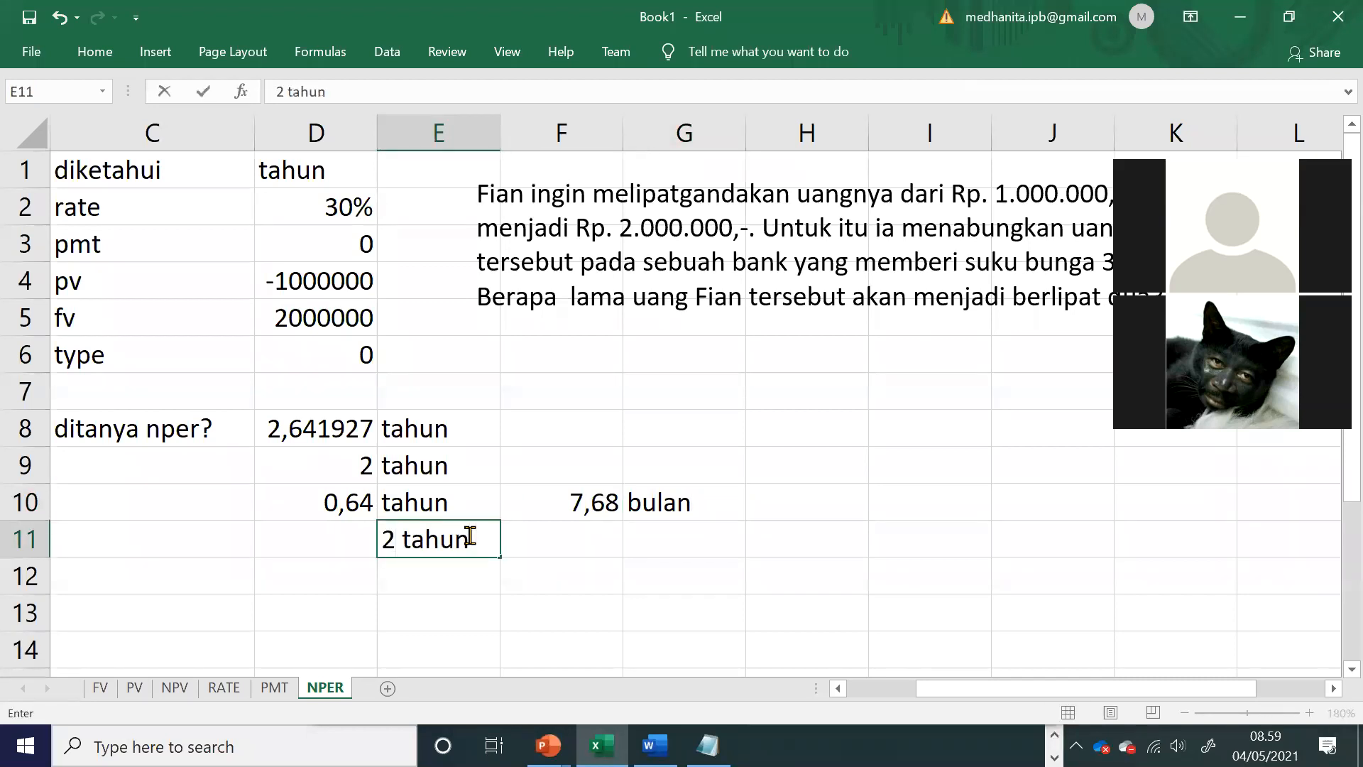
text( 8 bulan)
key(Return)
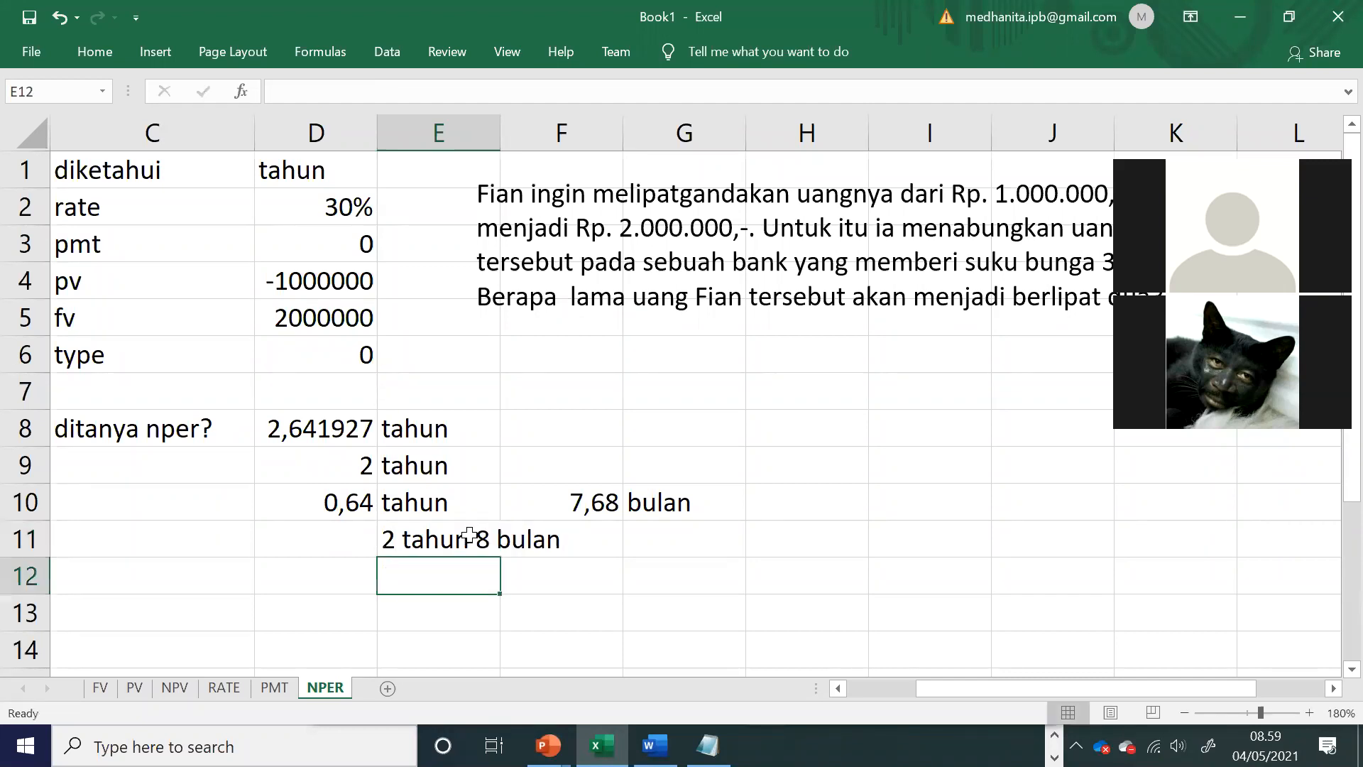
Step: Switch to the Word module and look through the IPMT and PPMT exercise and the five financial sample problems after NPER
click(526, 612)
drag(561, 576, 153, 317)
click(708, 745)
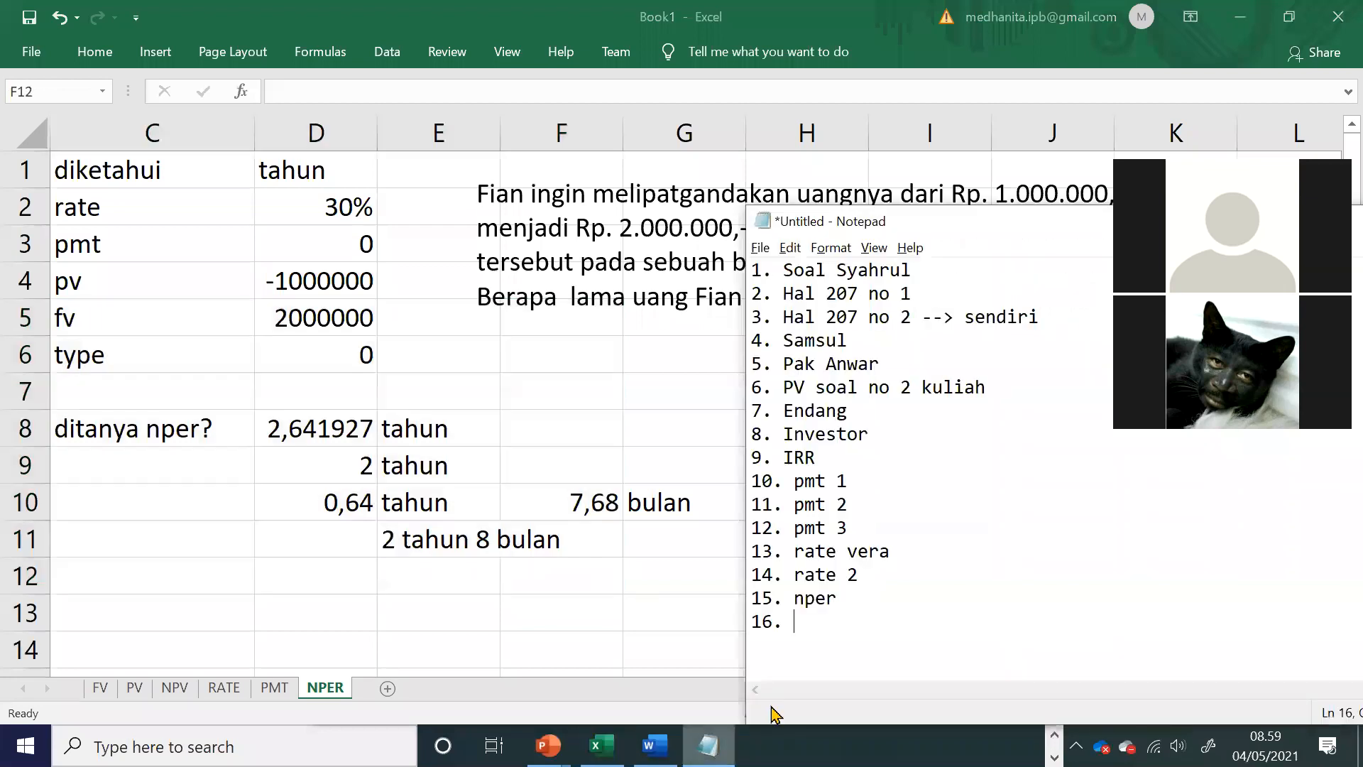
click(653, 746)
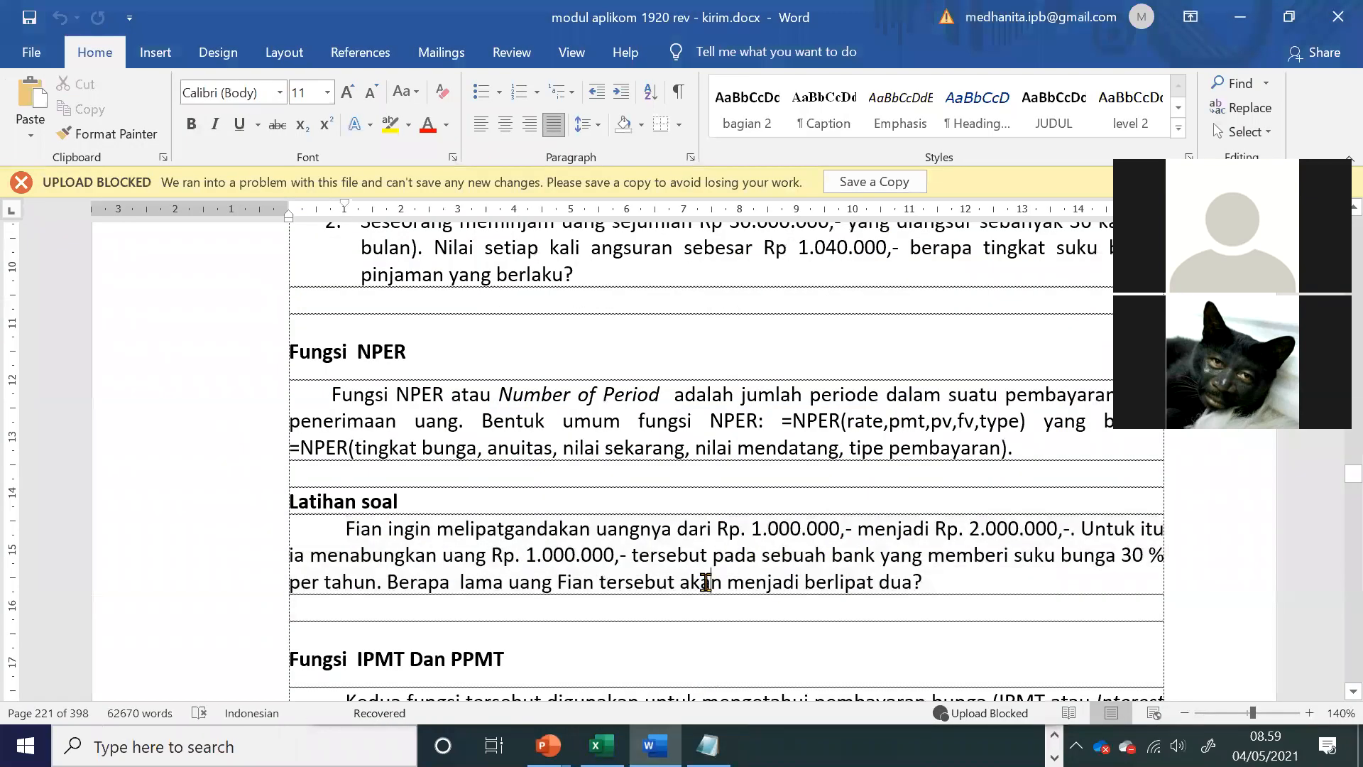
scroll(708, 593, down, 5)
scroll(707, 589, down, 12)
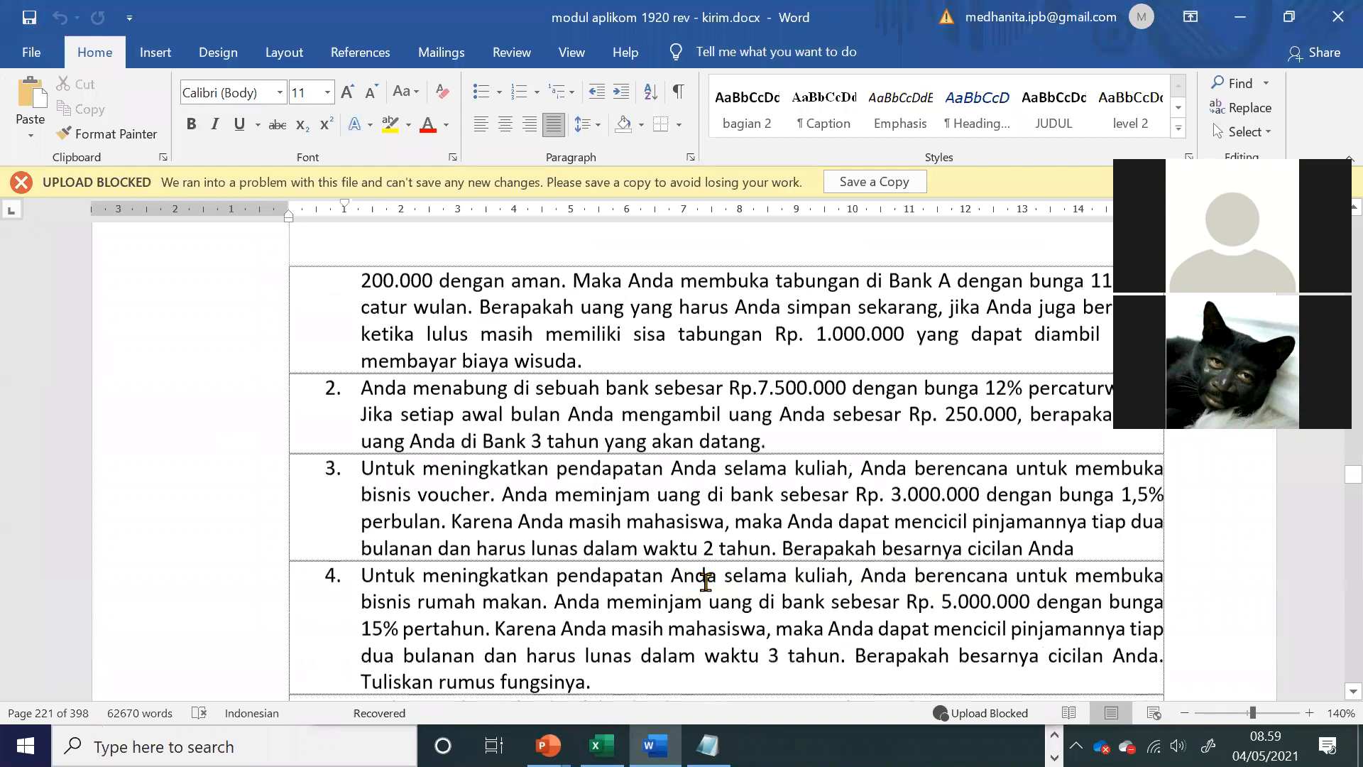
scroll(708, 589, up, 8)
scroll(703, 577, down, 3)
scroll(699, 568, down, 4)
scroll(696, 577, up, 4)
drag(380, 445, 507, 489)
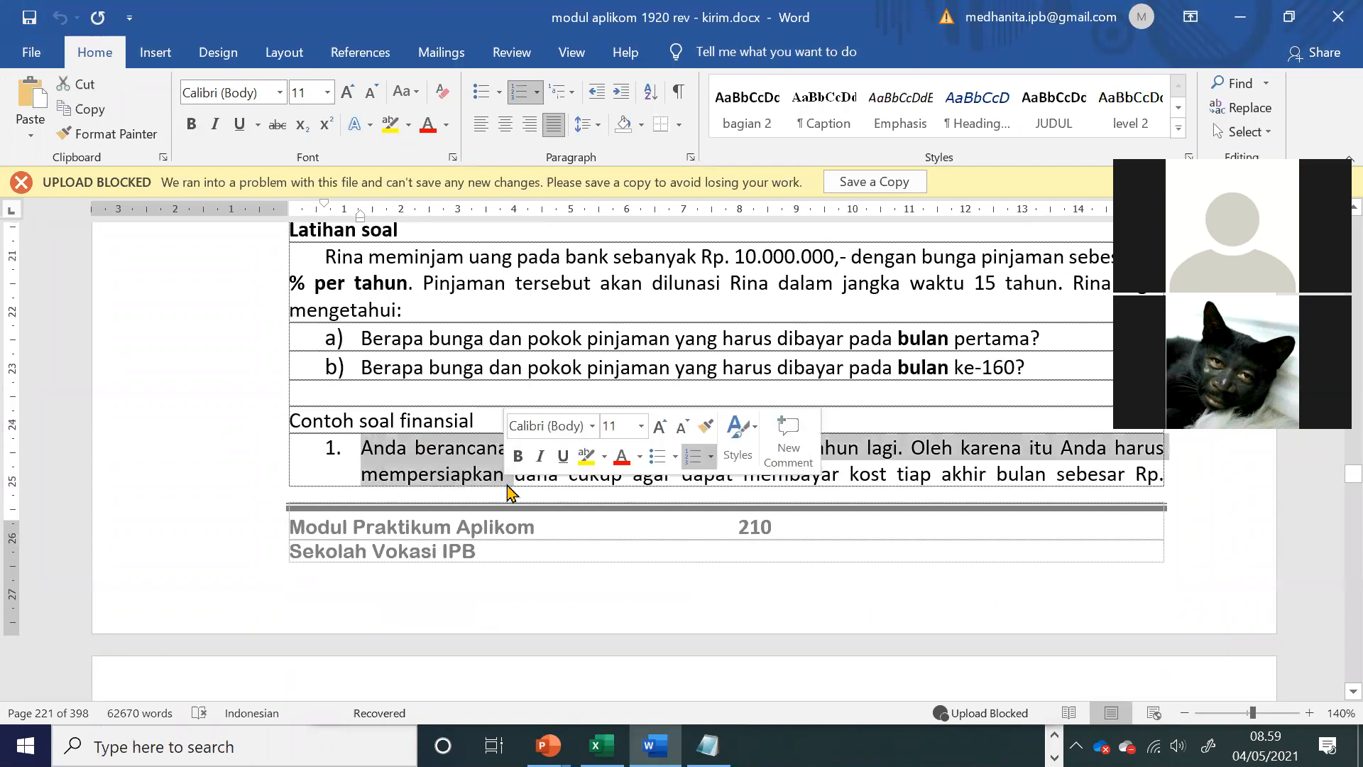
scroll(509, 490, down, 5)
scroll(507, 484, down, 6)
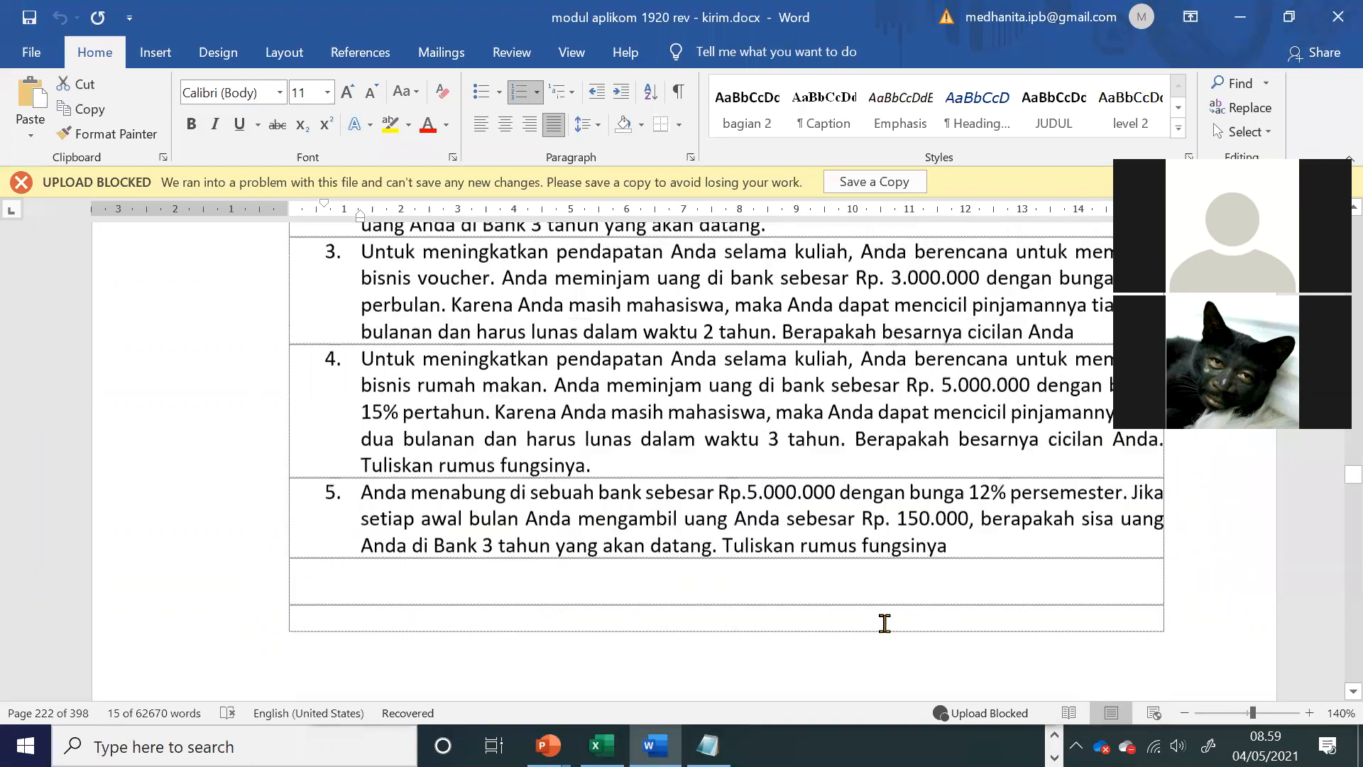
Step: Add item 16 "ipmt dan ppmt" and the line "17-21: lat soal" to the exercise list in Notepad
click(742, 729)
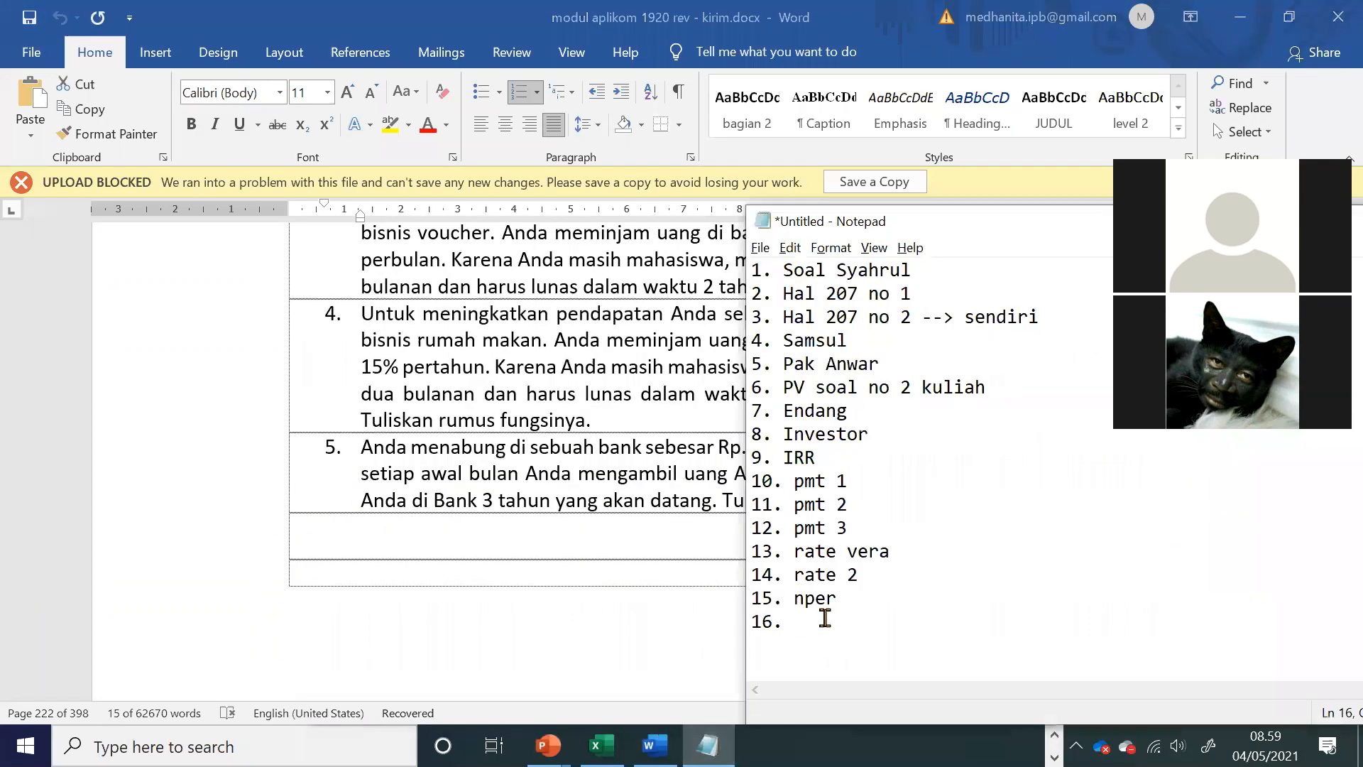
text(ipmt dan ppmt)
key(Return)
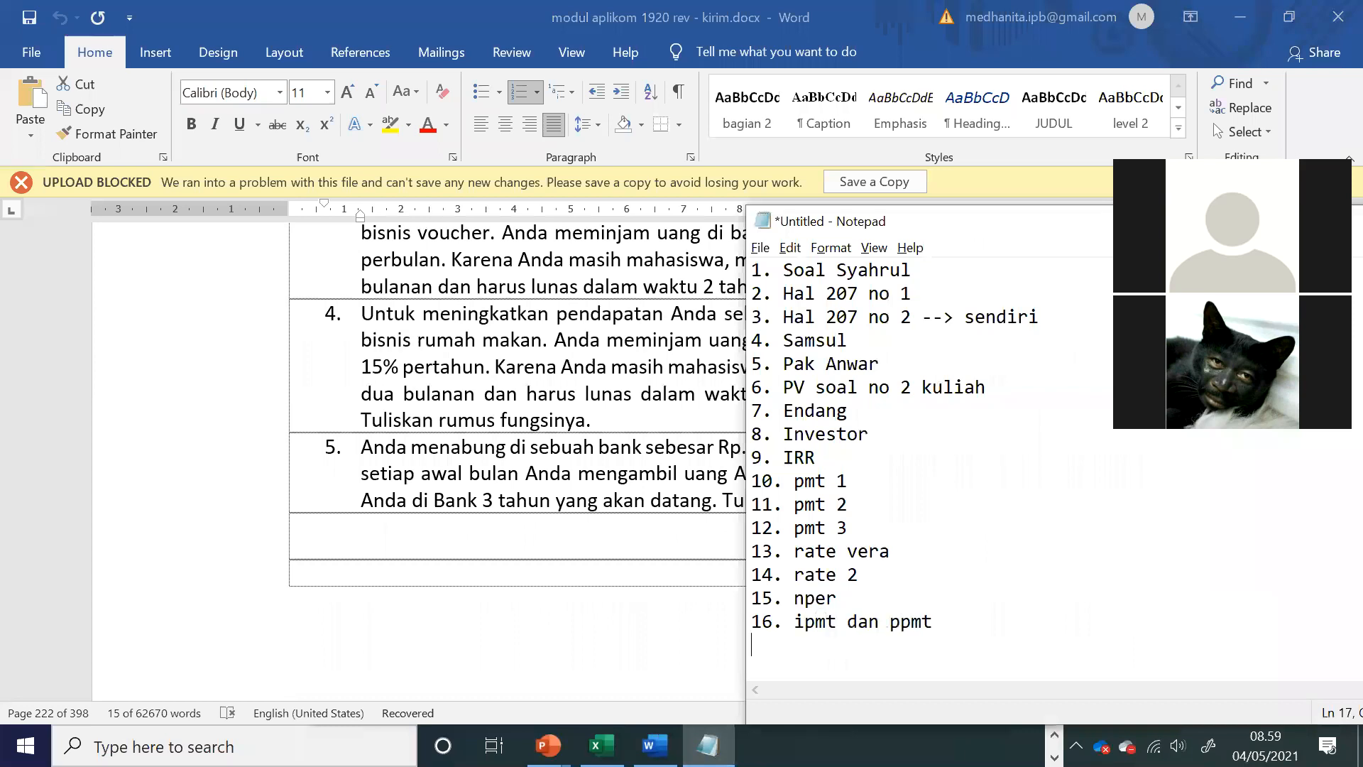
text(17-21: lat soal)
Step: Back in the Word module, review the financial sample problems, especially problem 3's loan amount, instalment terms and question
click(517, 449)
scroll(517, 449, up, 5)
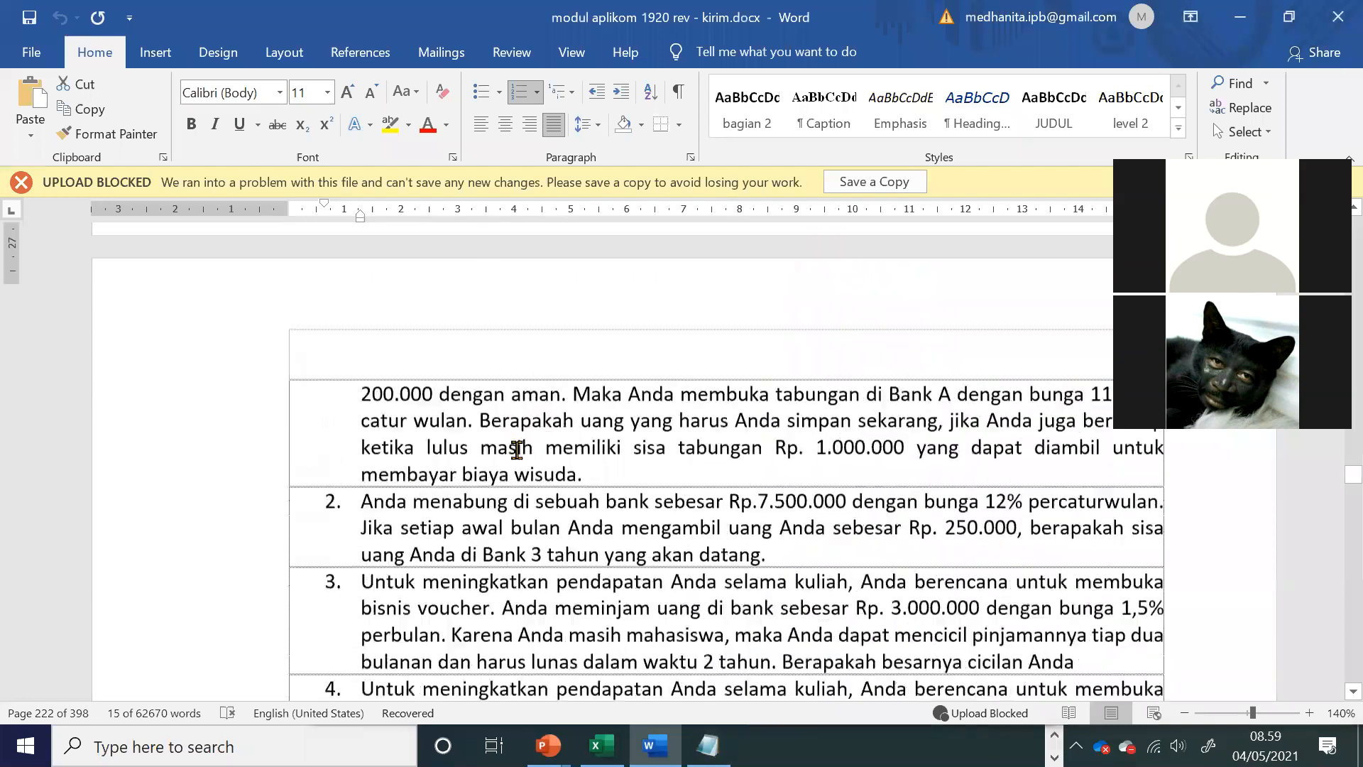
scroll(518, 450, up, 5)
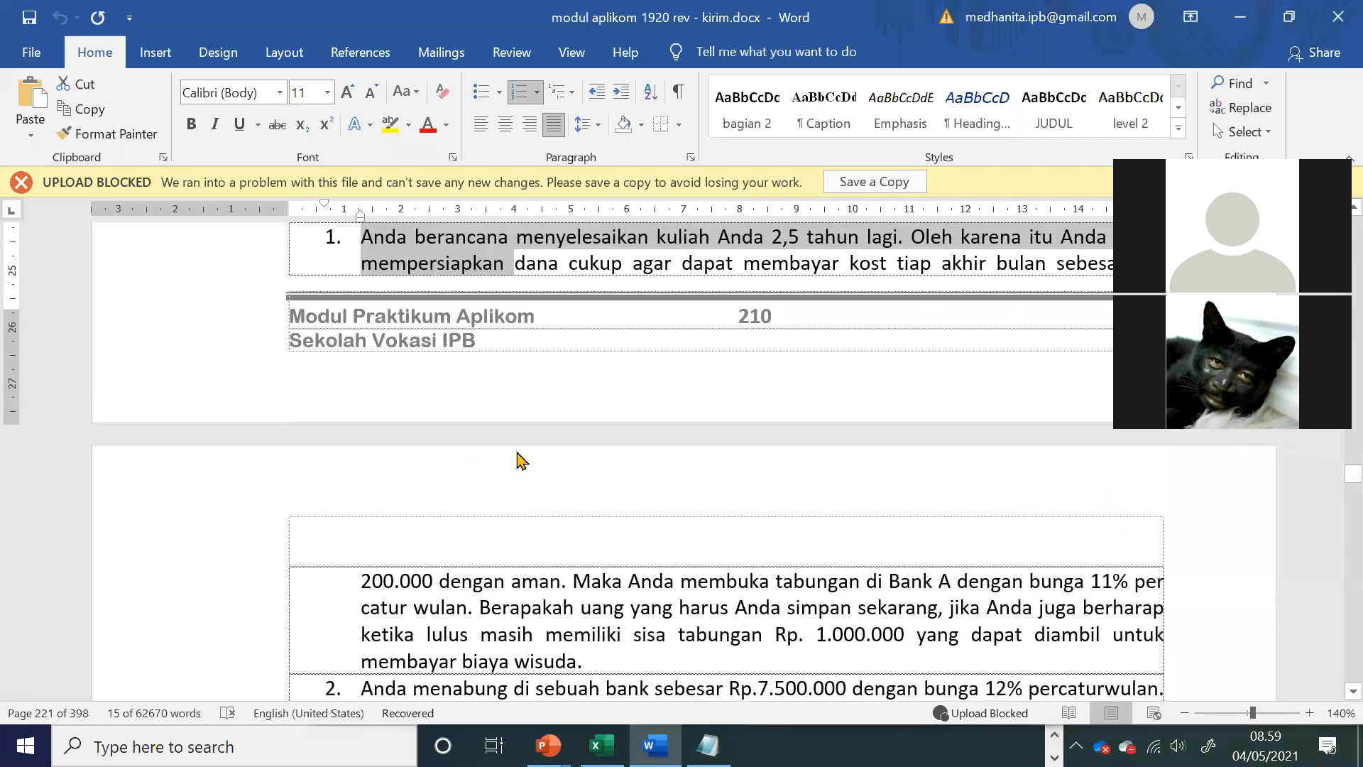
click(498, 413)
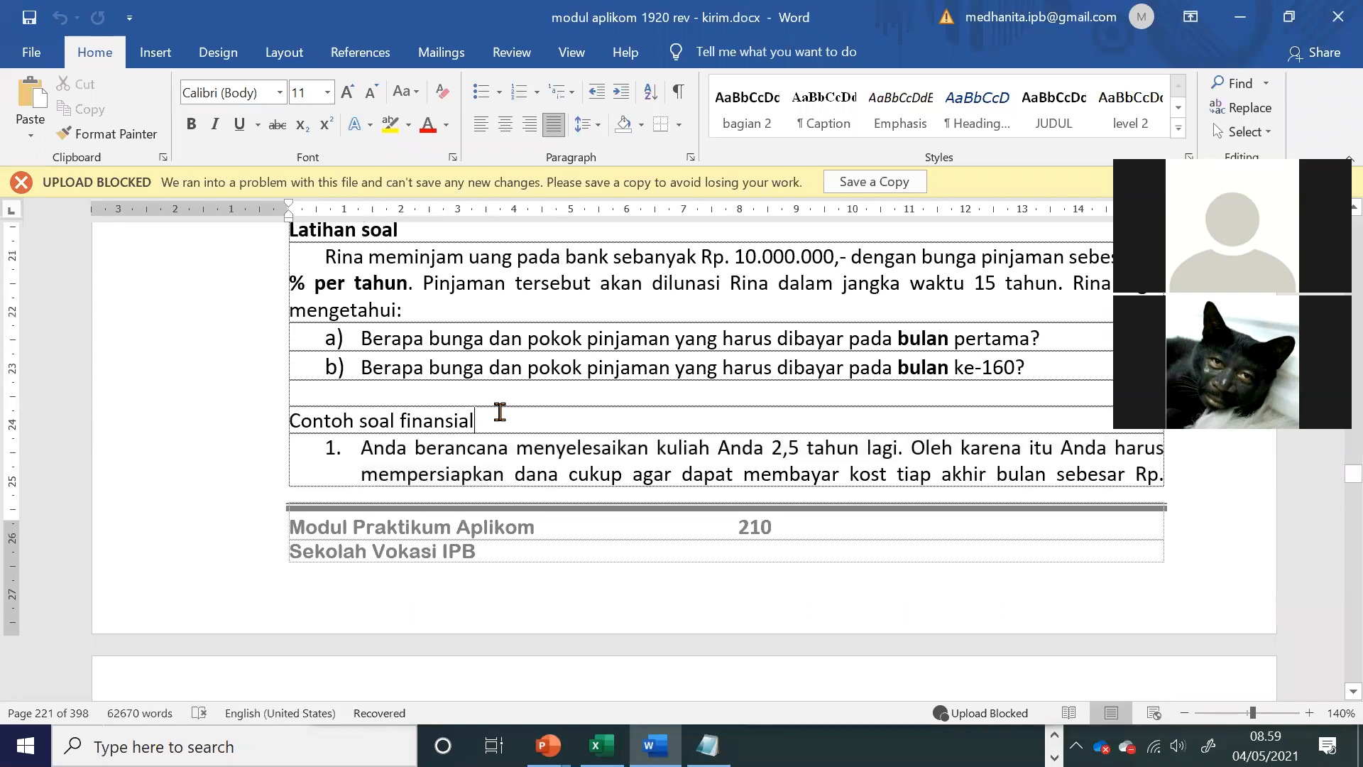
scroll(500, 413, down, 10)
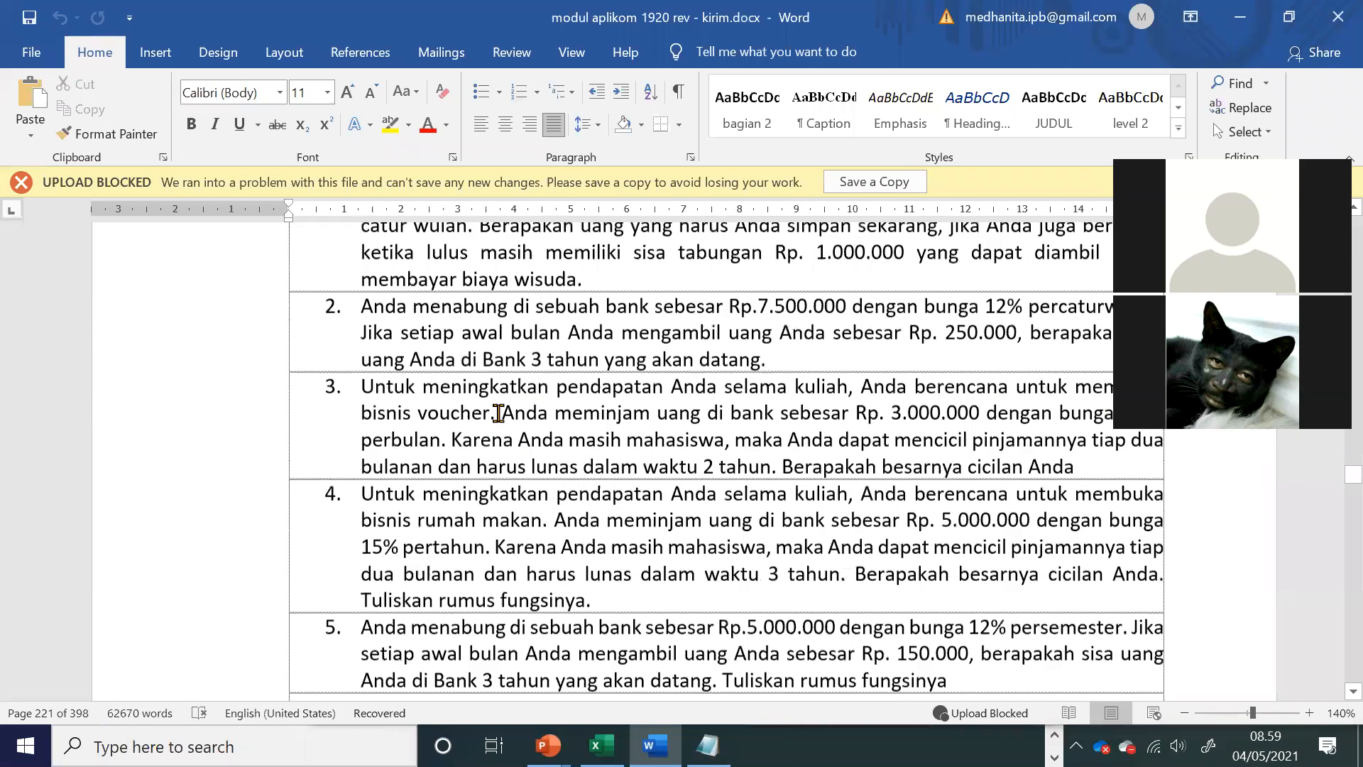
drag(371, 348, 947, 374)
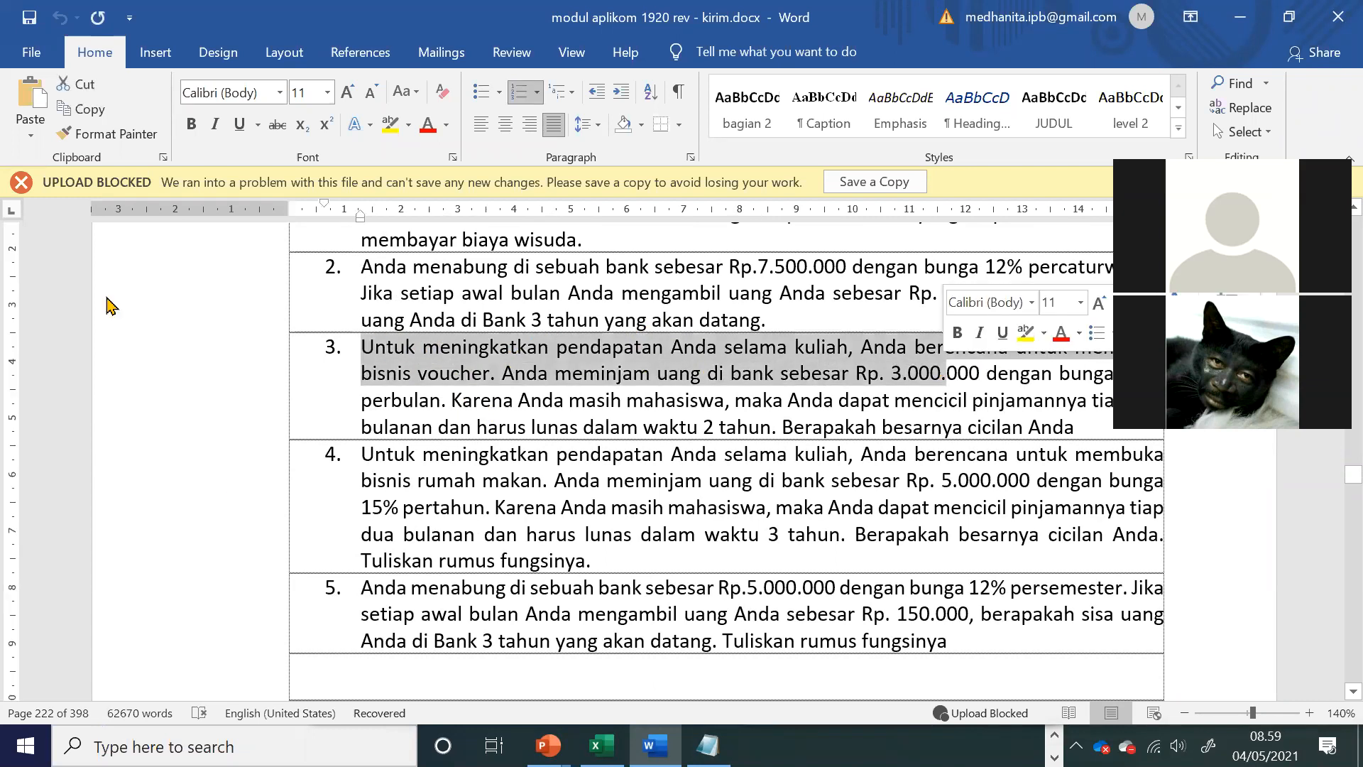
click(688, 387)
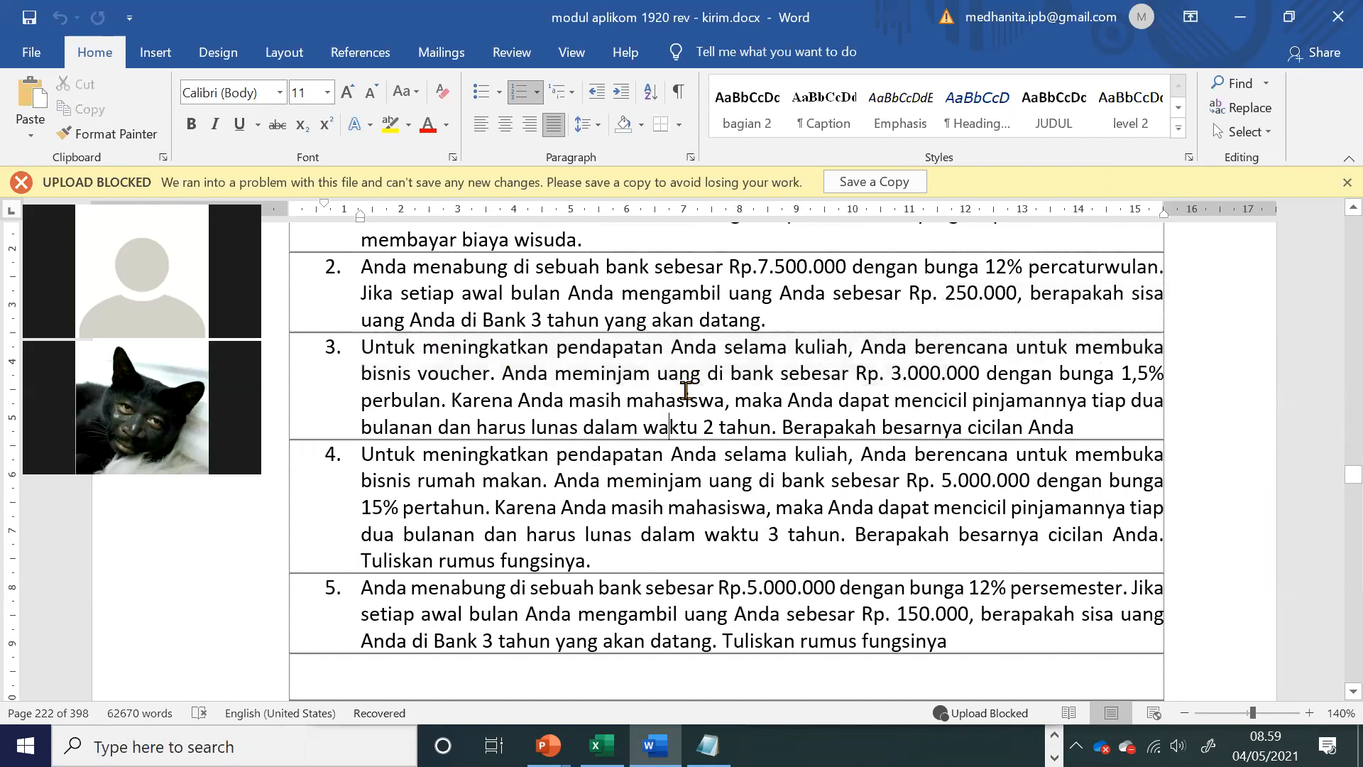
drag(907, 384, 959, 384)
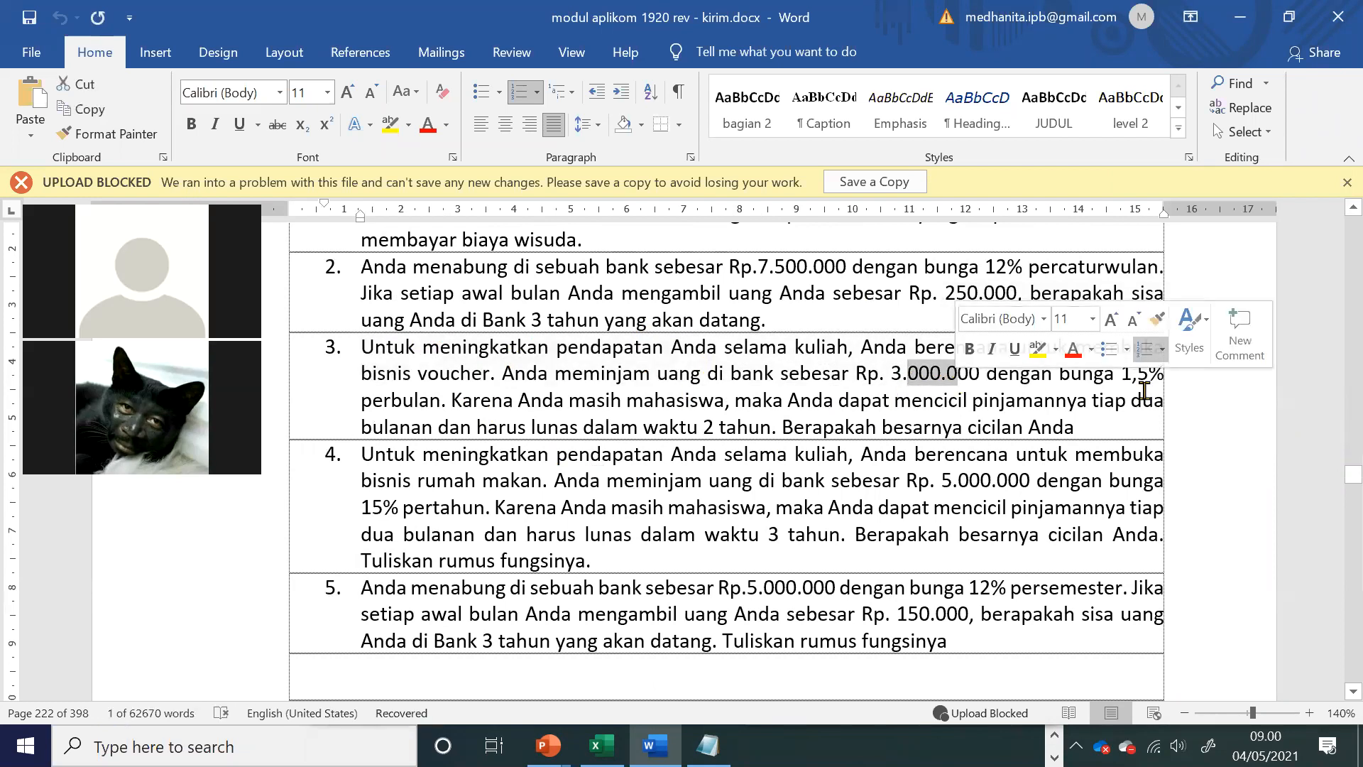
click(531, 424)
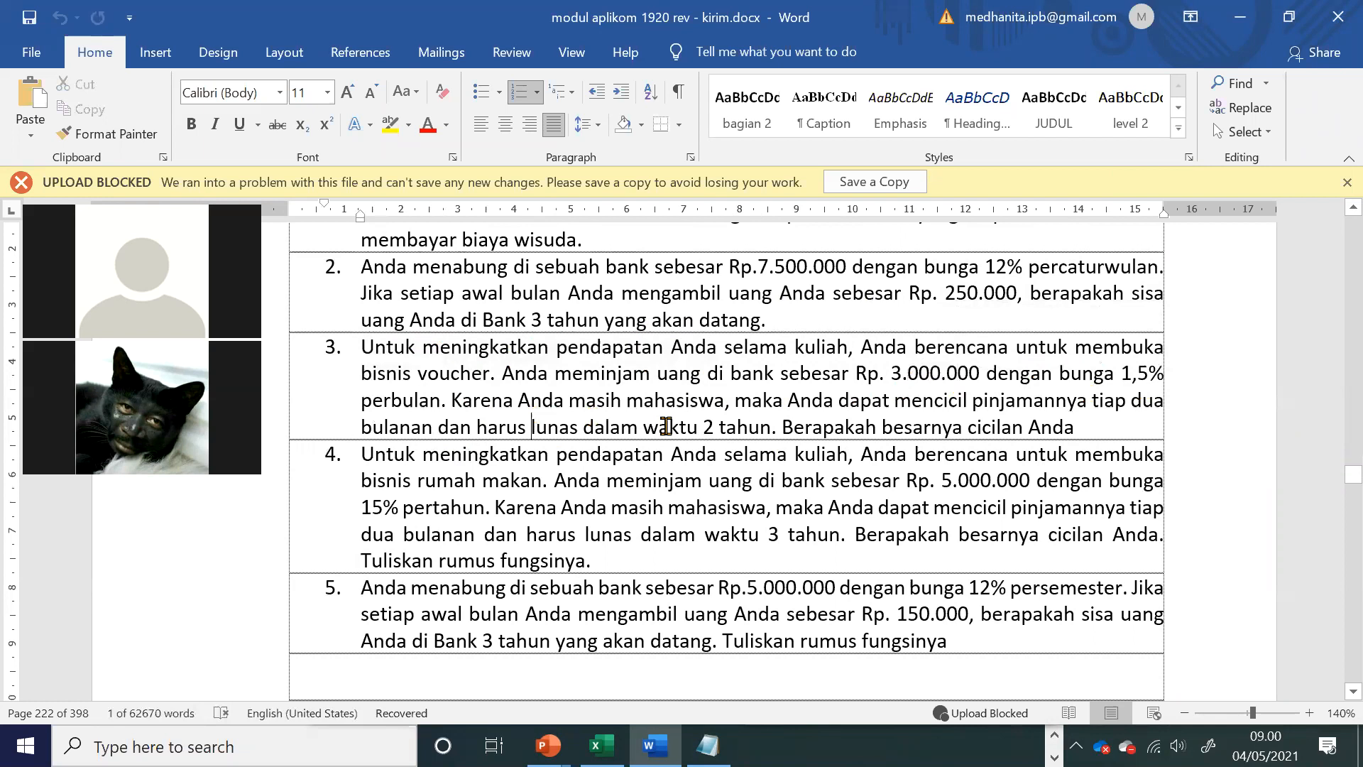
click(911, 426)
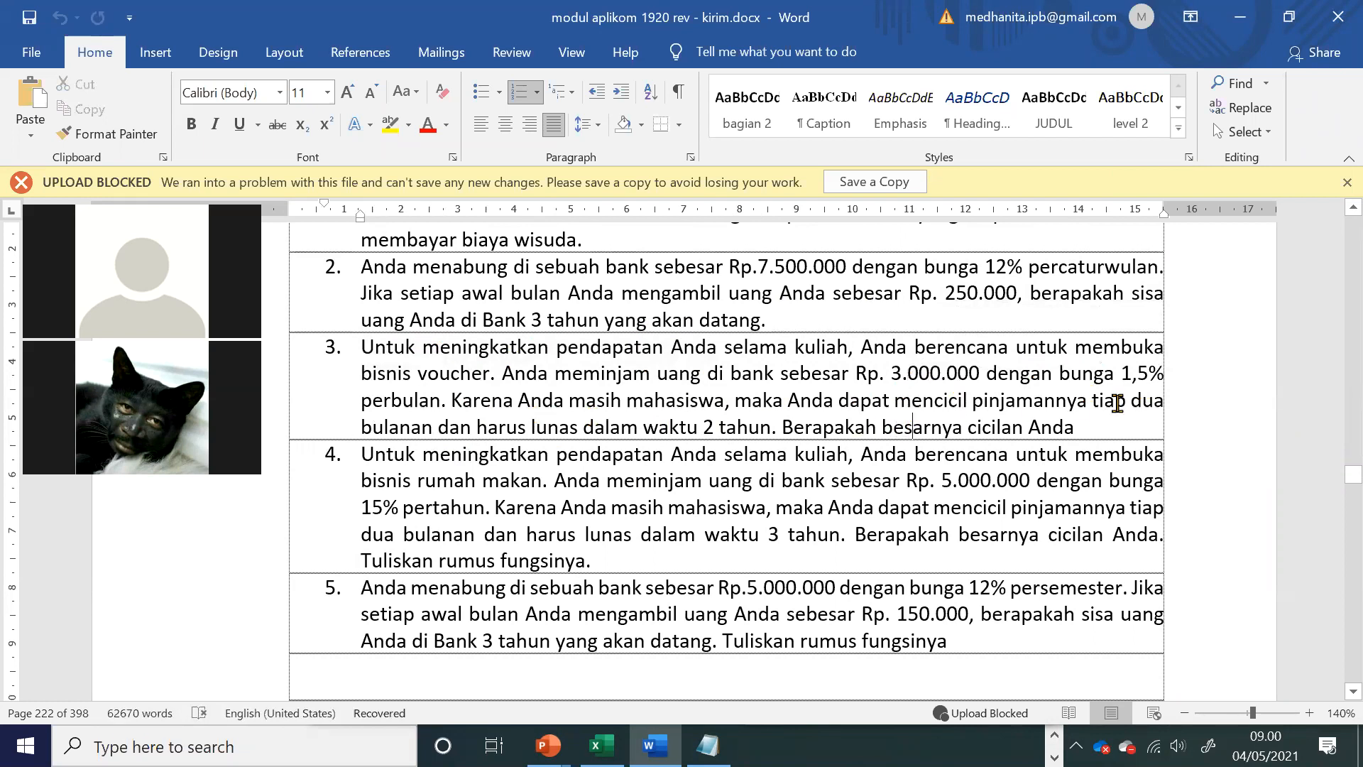
click(1116, 401)
drag(884, 430, 1111, 439)
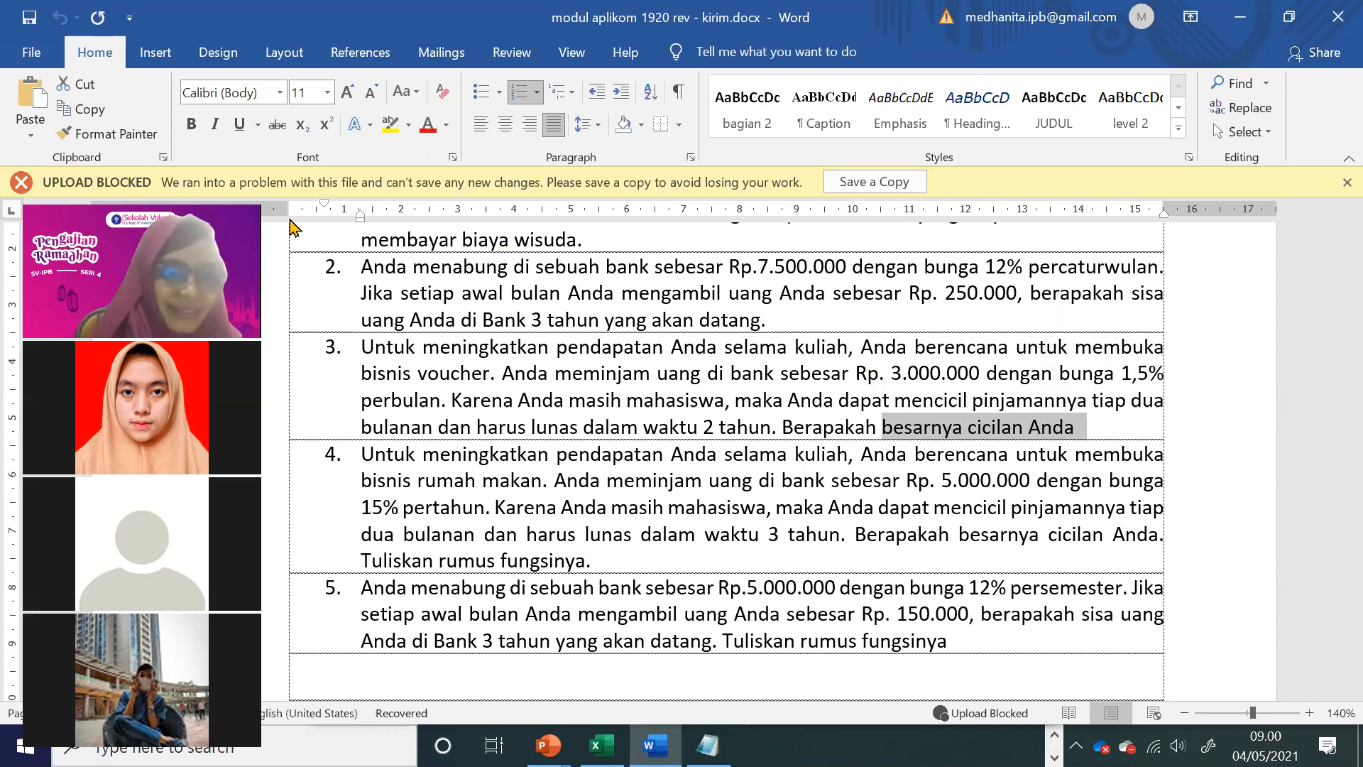
click(867, 533)
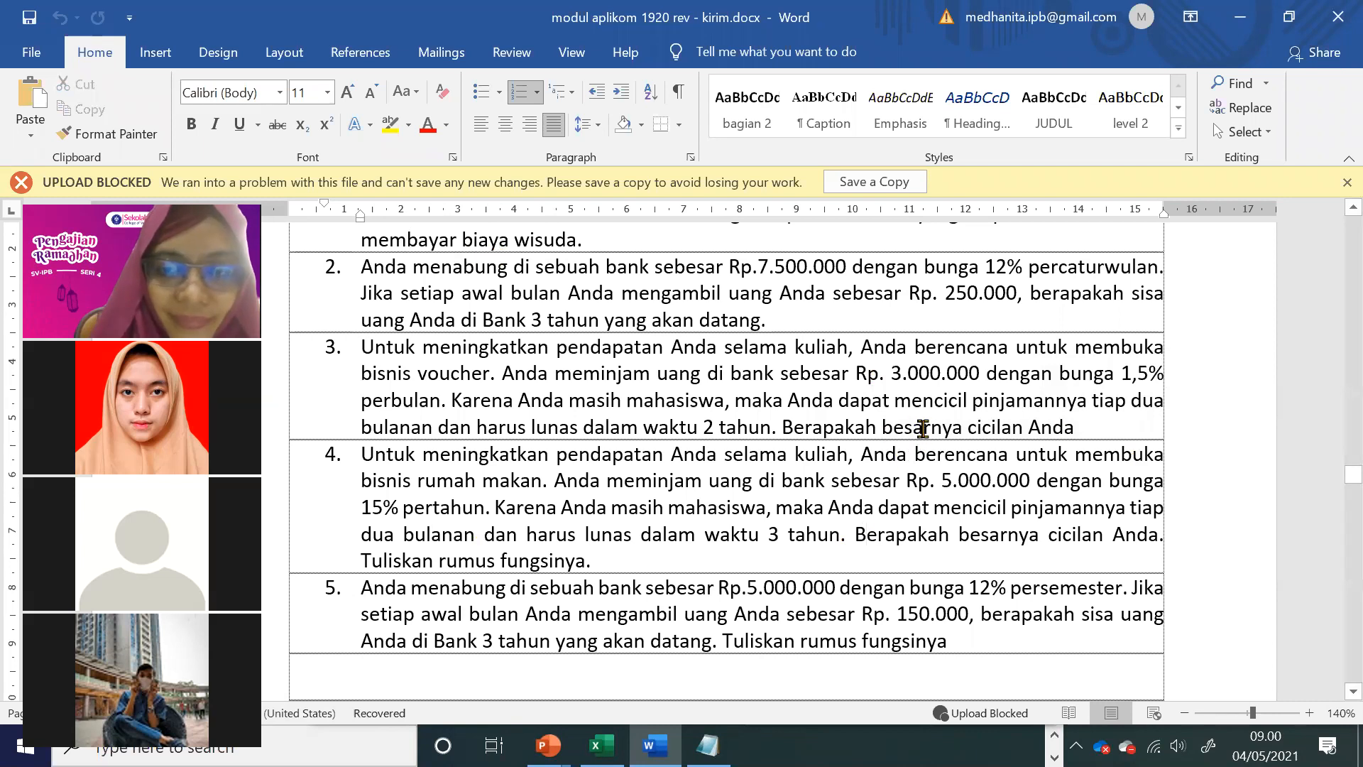
drag(881, 427, 1068, 422)
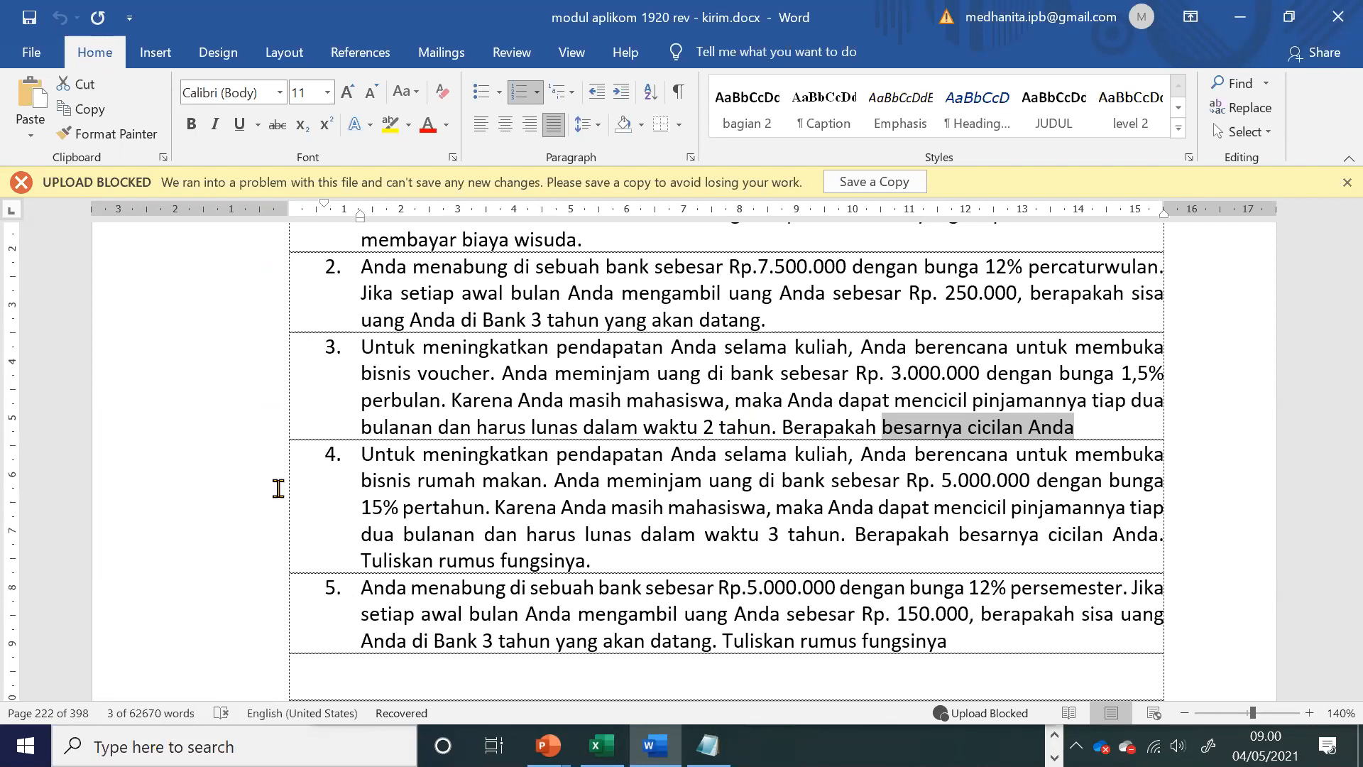
Step: Append the note "pmt" to the end of sample problem 3 about the voucher business loan
click(921, 458)
click(1097, 428)
text(pmt)
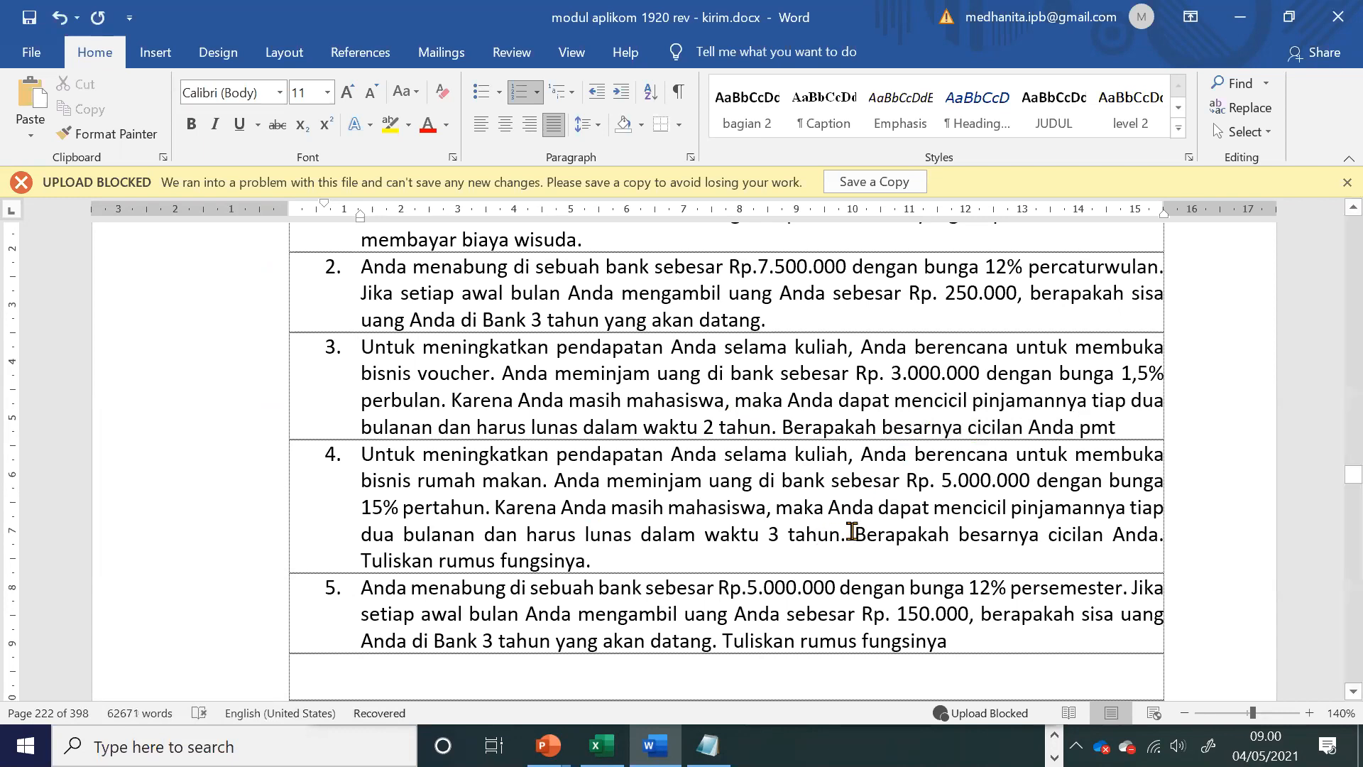
Step: Check the questions asked in problems 4 and 5, and append the note "fv" to the end of problem 5
drag(859, 534, 1045, 536)
click(929, 619)
drag(1033, 619, 1145, 621)
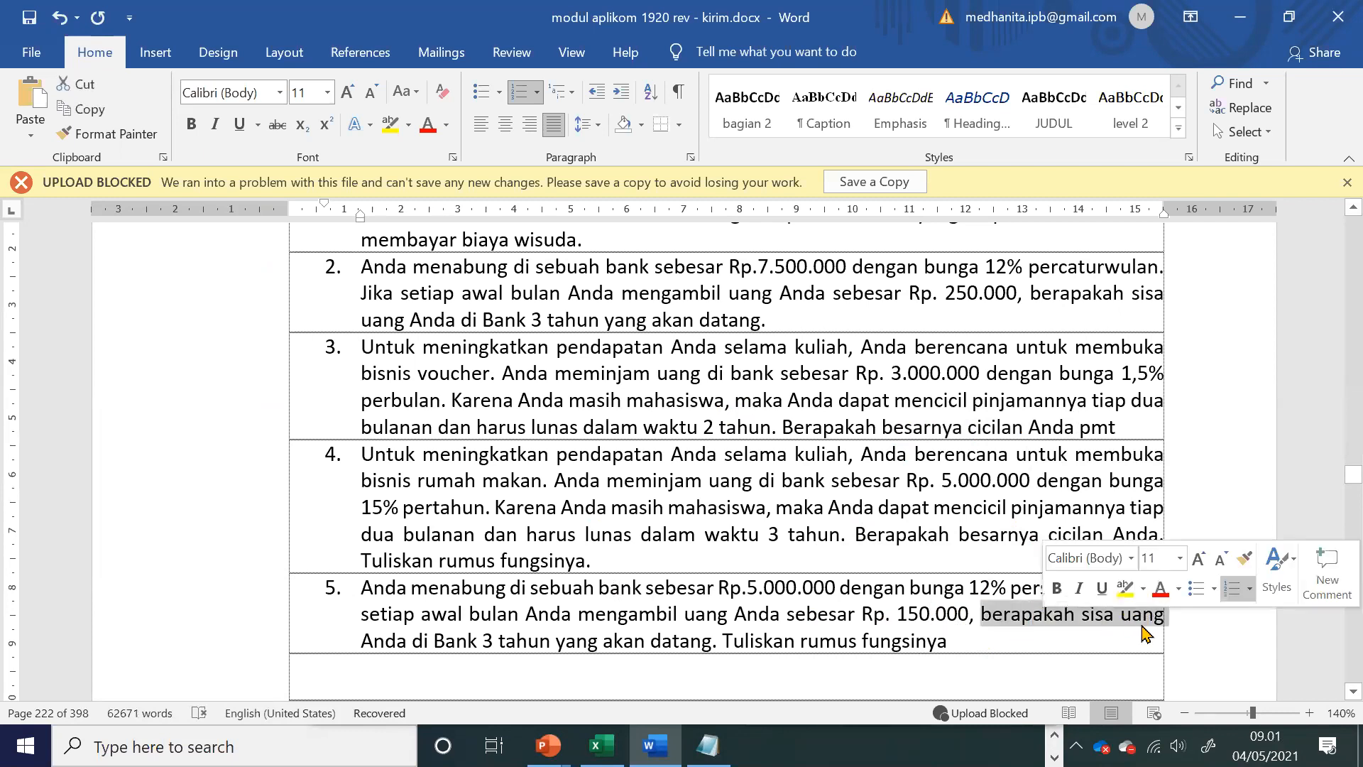
click(1030, 647)
text(fv)
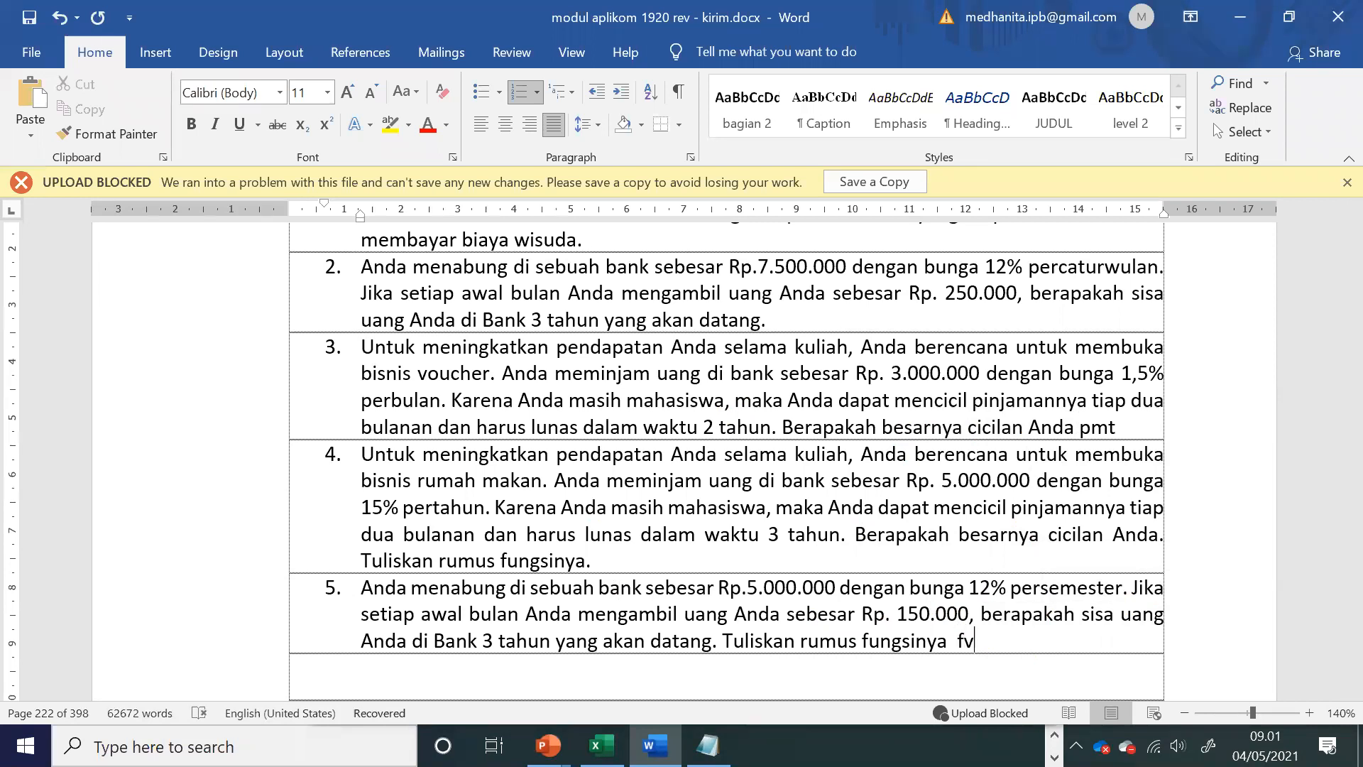
Step: Append the note "fv" to the end of sample problem 2
scroll(1242, 390, up, 1)
double_click(1150, 364)
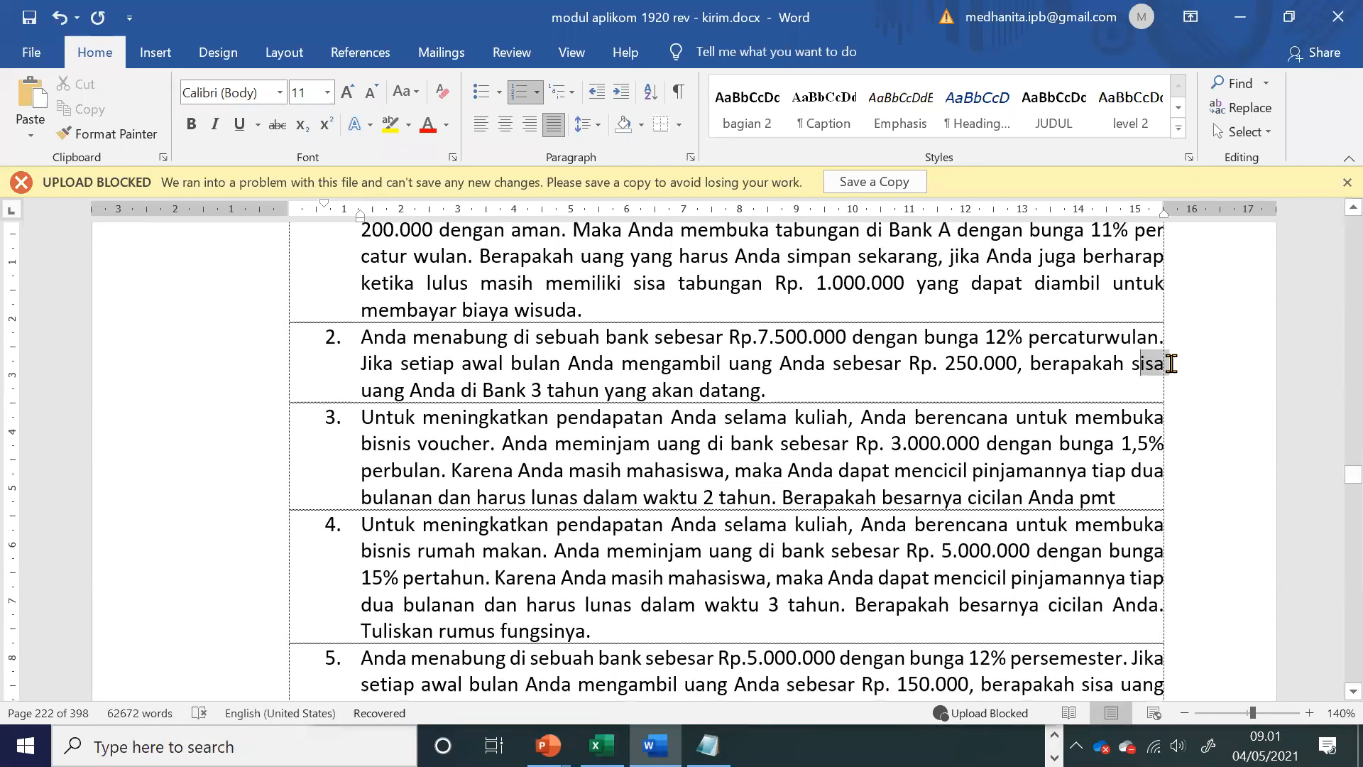
click(993, 388)
text(fv)
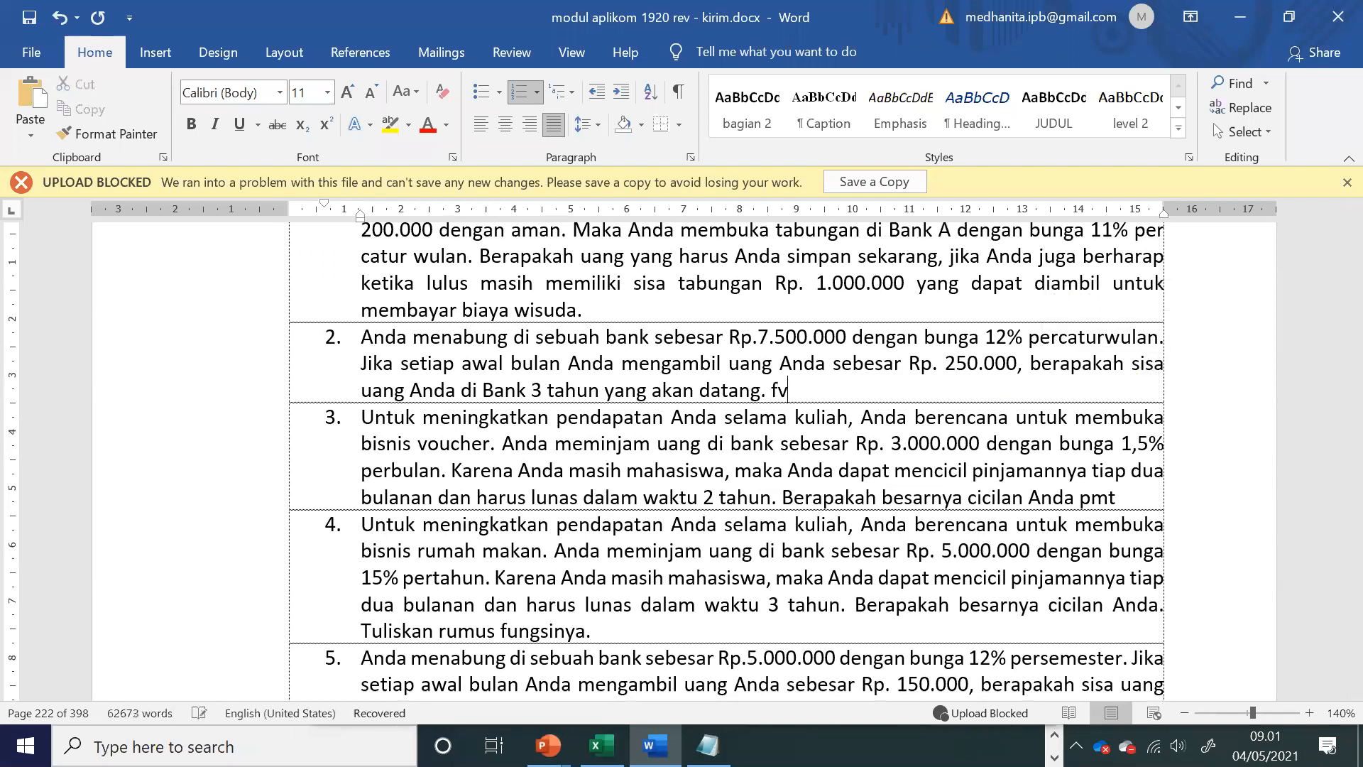
Step: Highlight the question in sample problem 1 and append the note "pv" to the end of the problem
scroll(992, 387, up, 1)
drag(608, 326, 1108, 355)
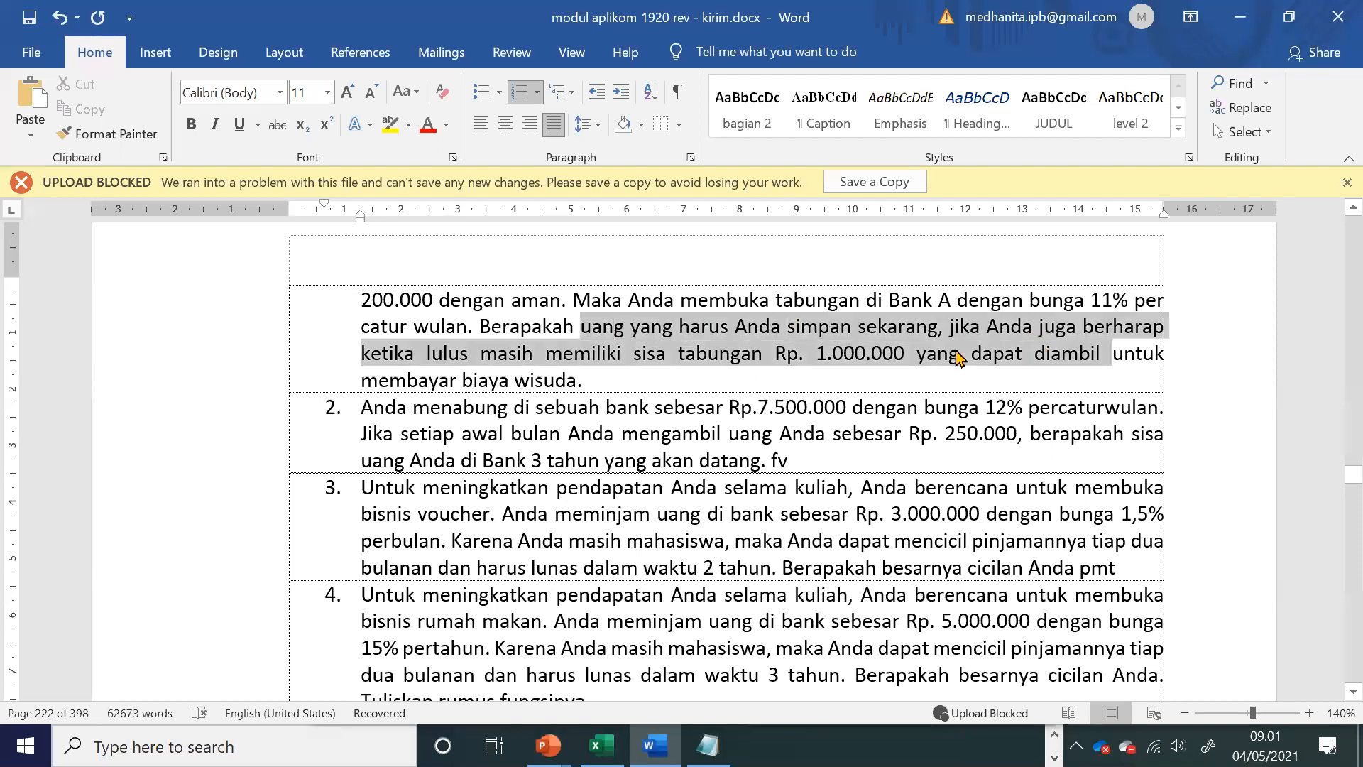
click(754, 383)
text(pv)
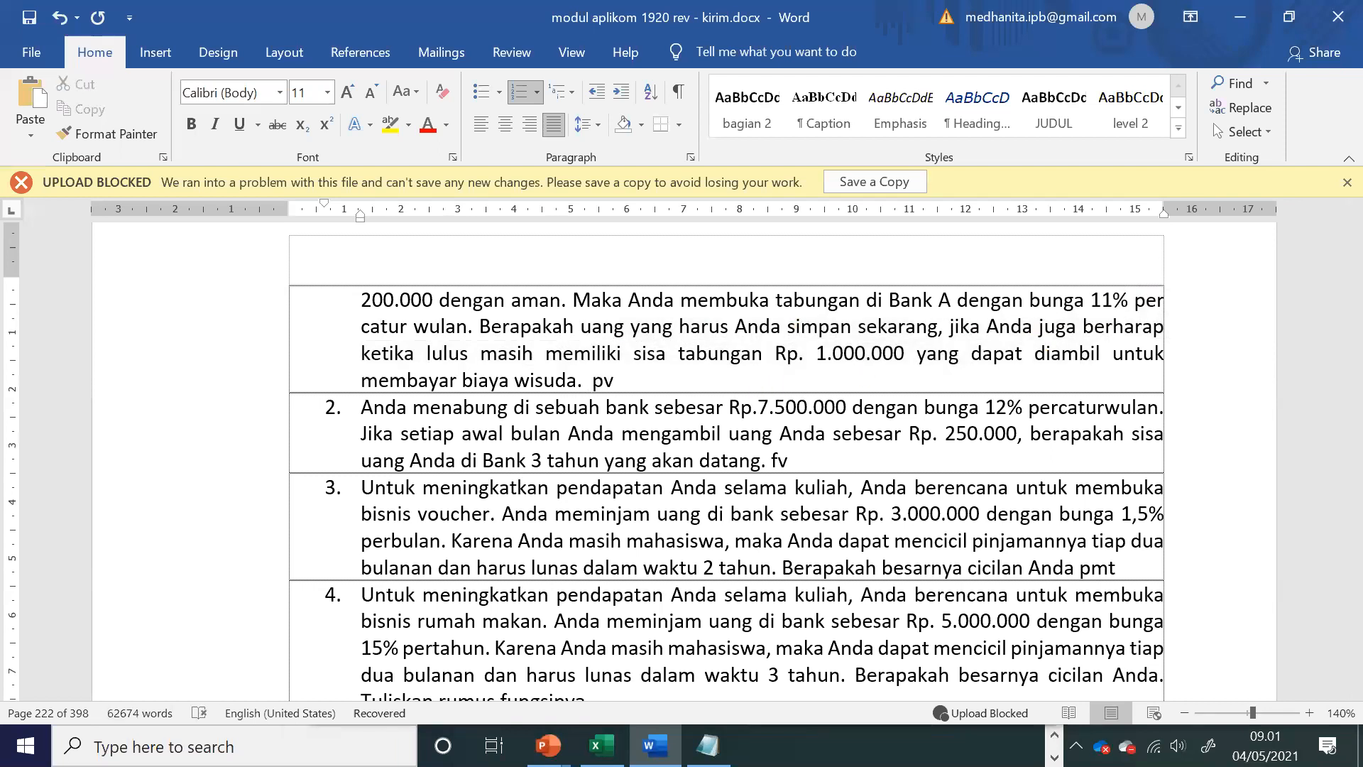
Step: Read the module's IPMT and PPMT explanation, and add a worksheet named "IPMT dan PPMT" to the Excel workbook
scroll(681, 461, up, 10)
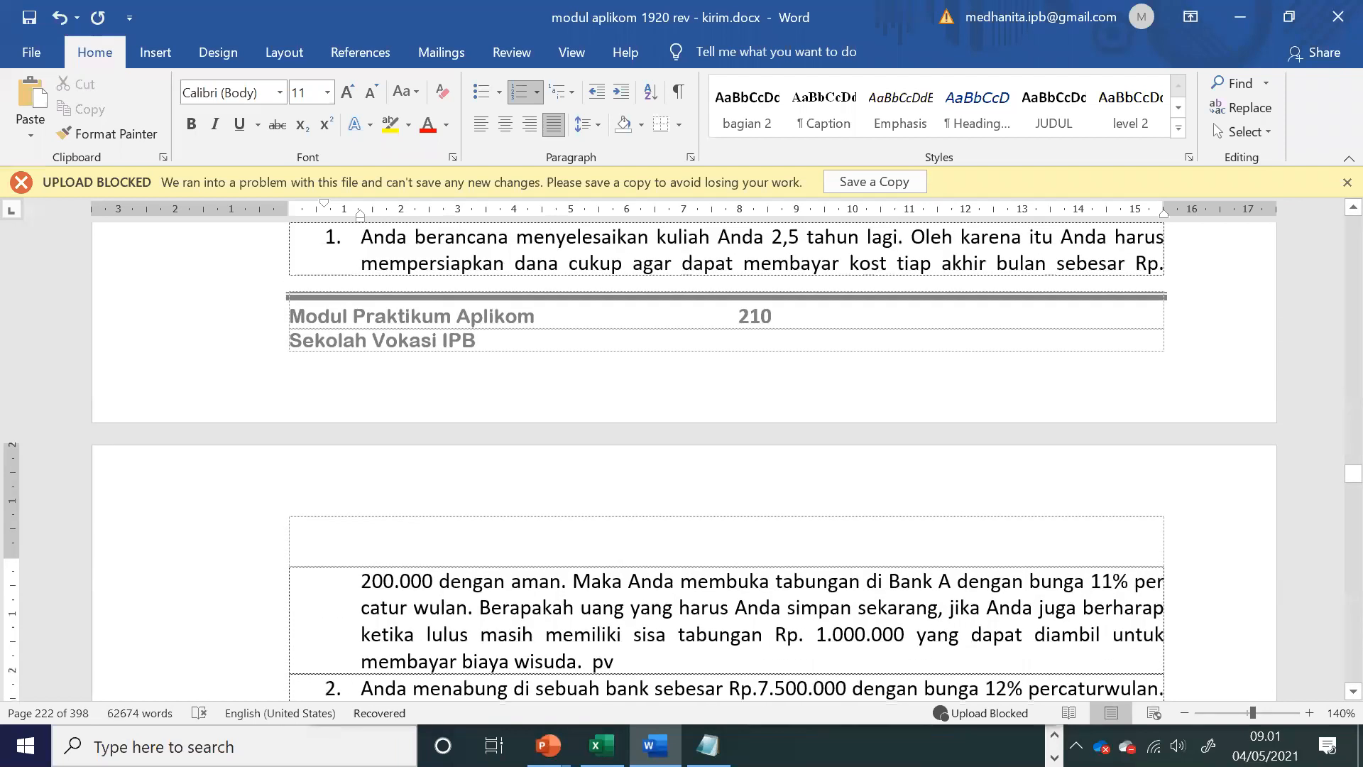
scroll(352, 278, up, 5)
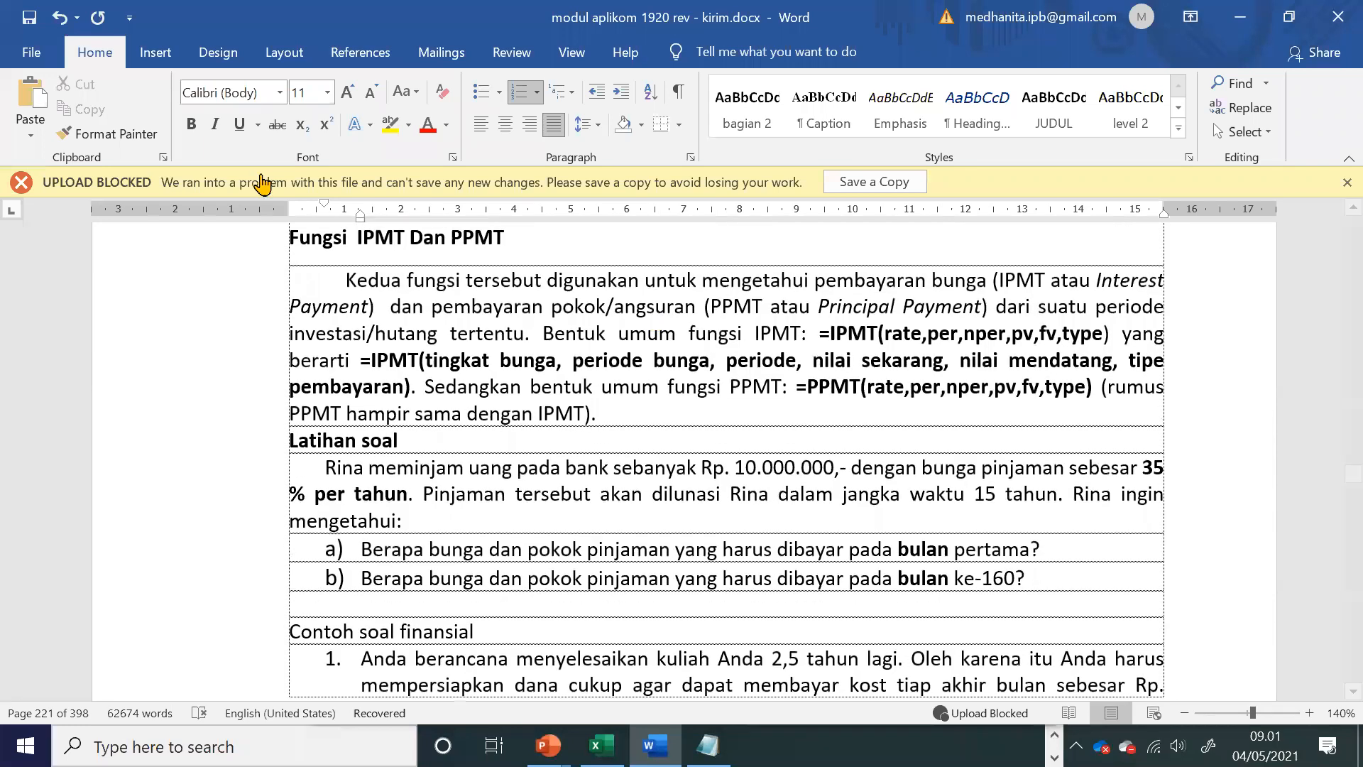
drag(353, 278, 588, 413)
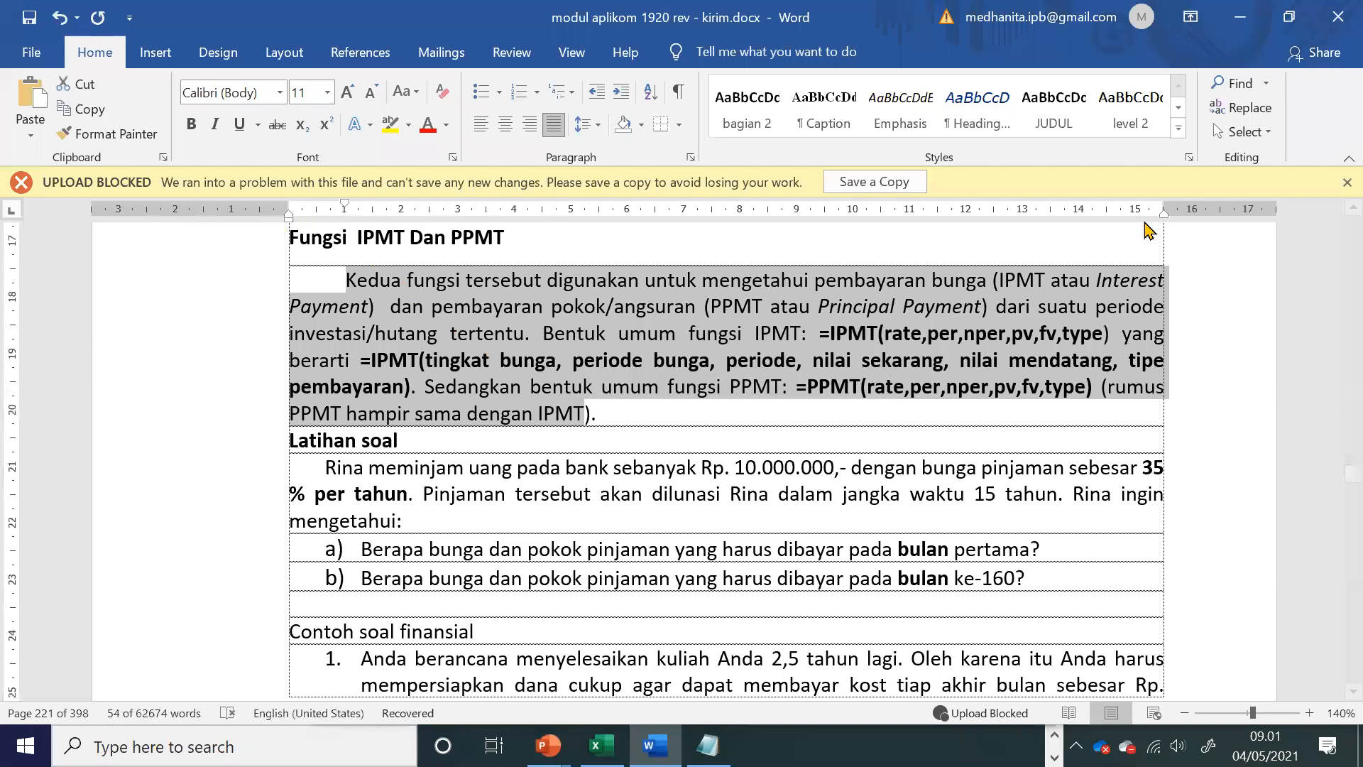
click(913, 318)
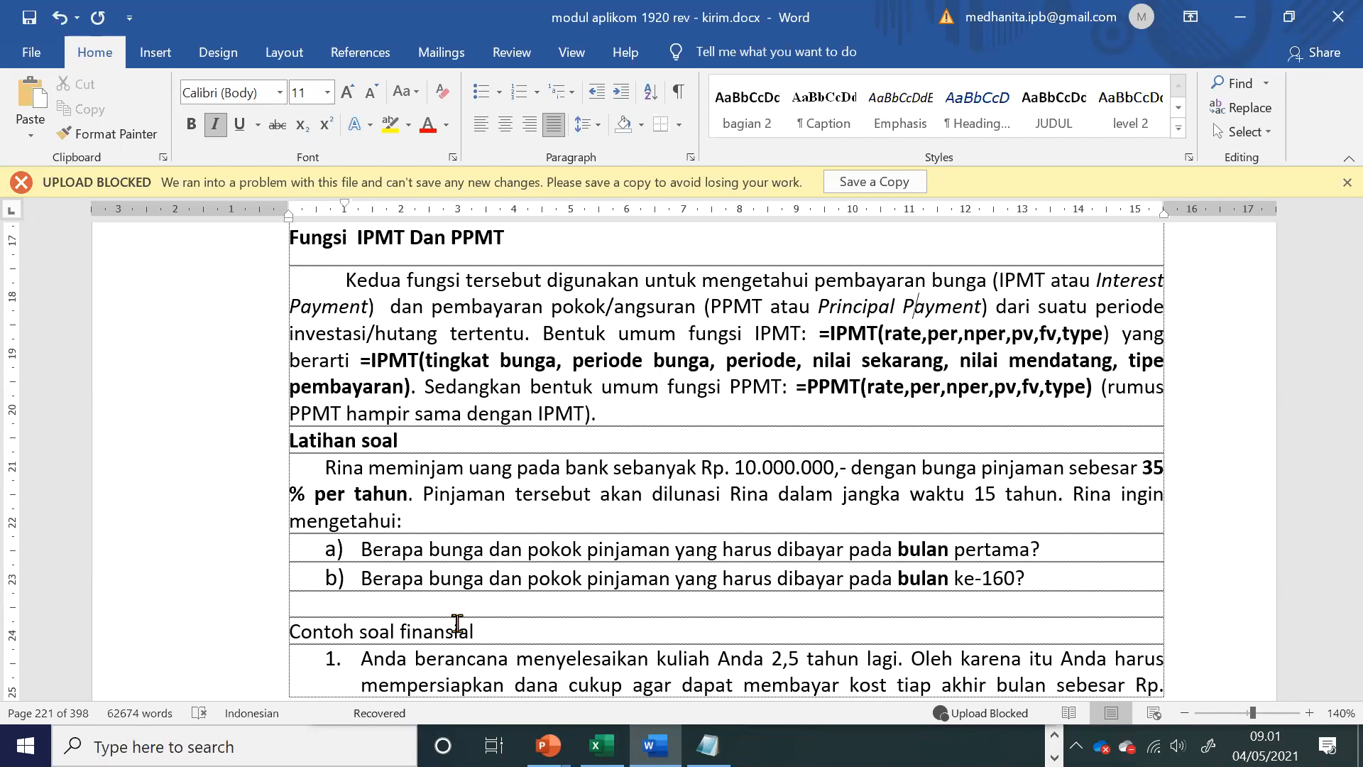
key(alt+Tab)
right_click(333, 688)
click(398, 434)
click(567, 598)
double_click(348, 687)
text(IPMT dan PPMT)
key(Return)
Step: Zoom the IPMT dan PPMT sheet to 160% and select cell F10
drag(495, 693, 497, 692)
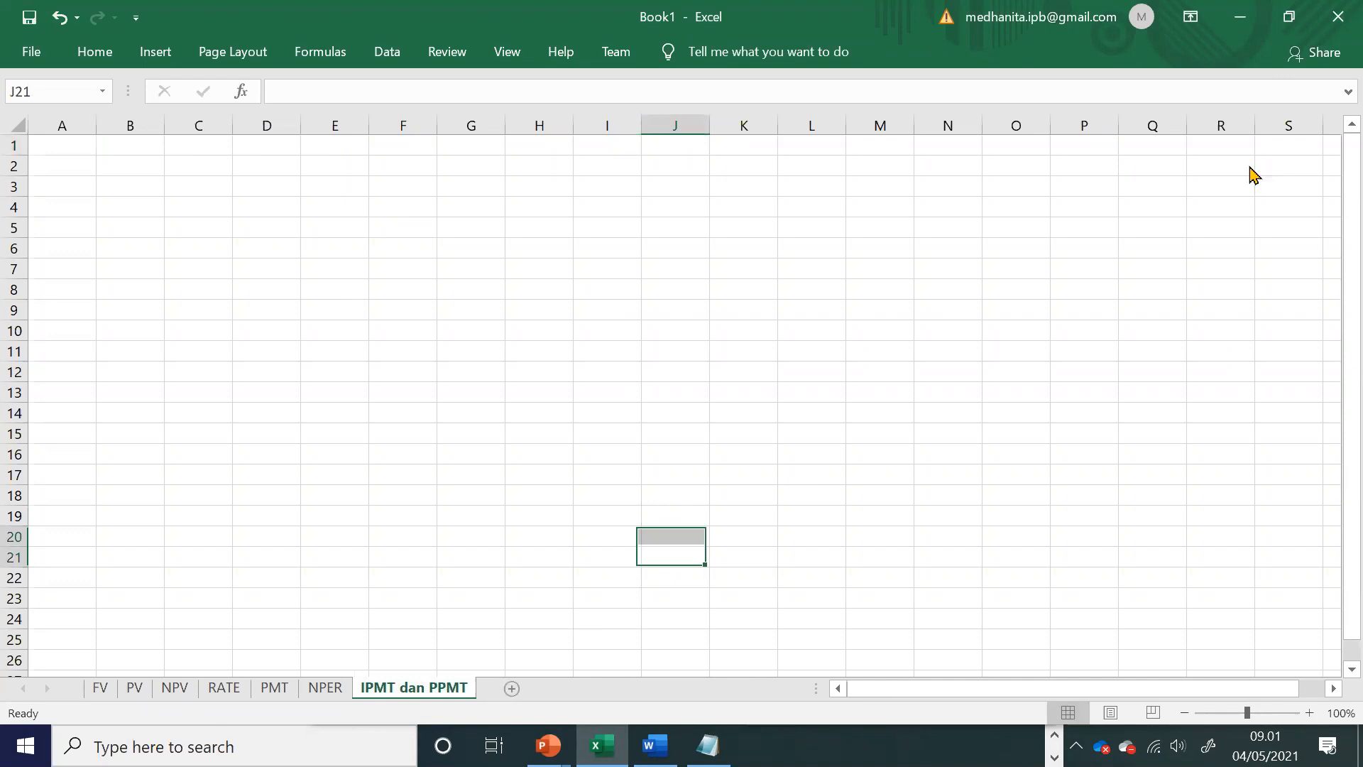
click(1310, 712)
click(1310, 712)
click(1309, 713)
click(1310, 713)
click(1310, 713)
click(1309, 713)
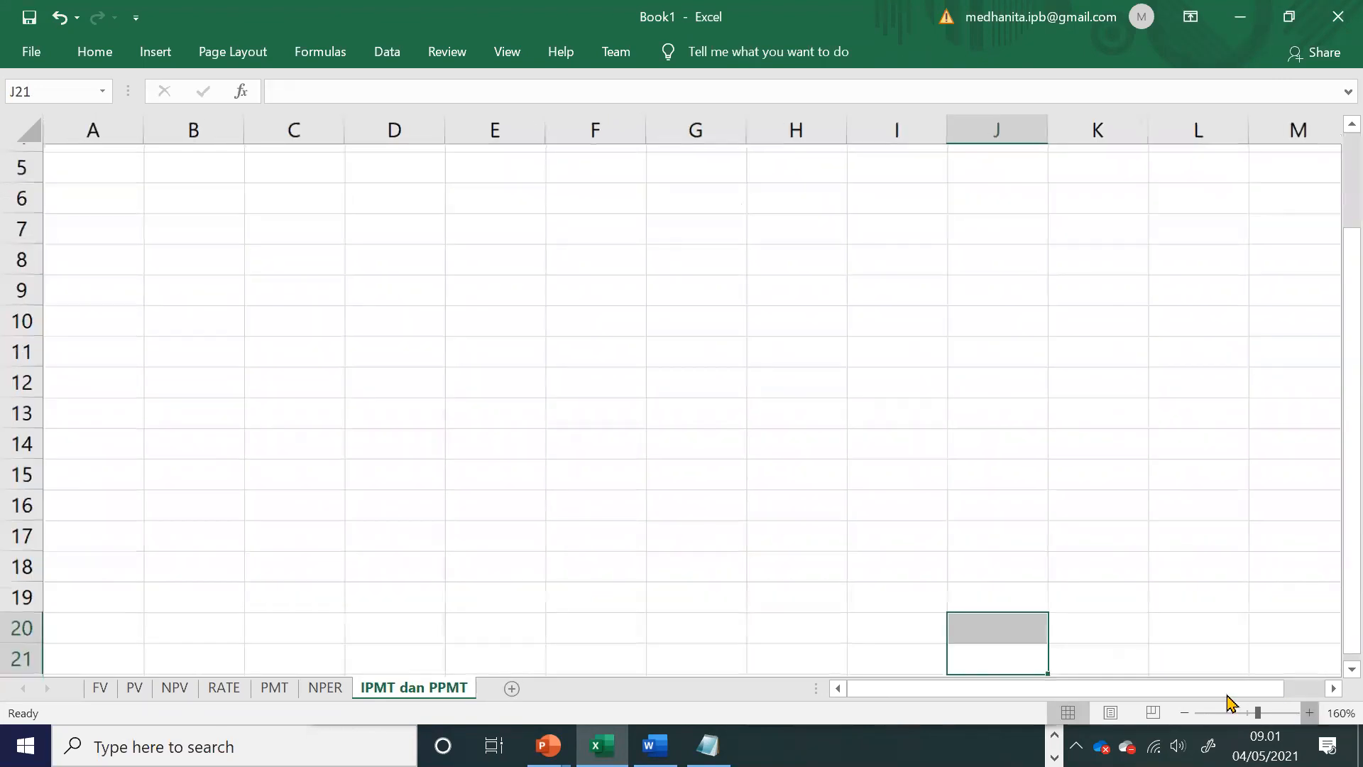
click(738, 485)
scroll(739, 485, up, 2)
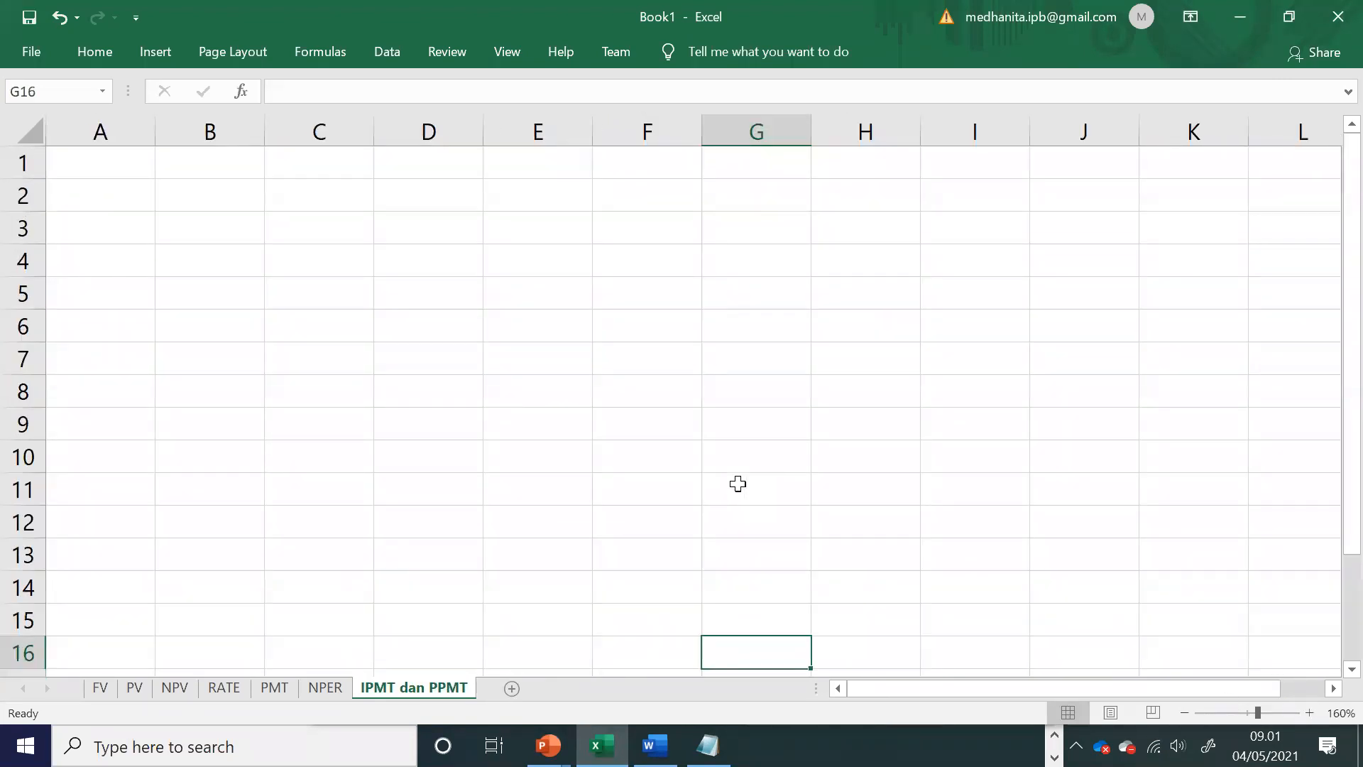
click(639, 463)
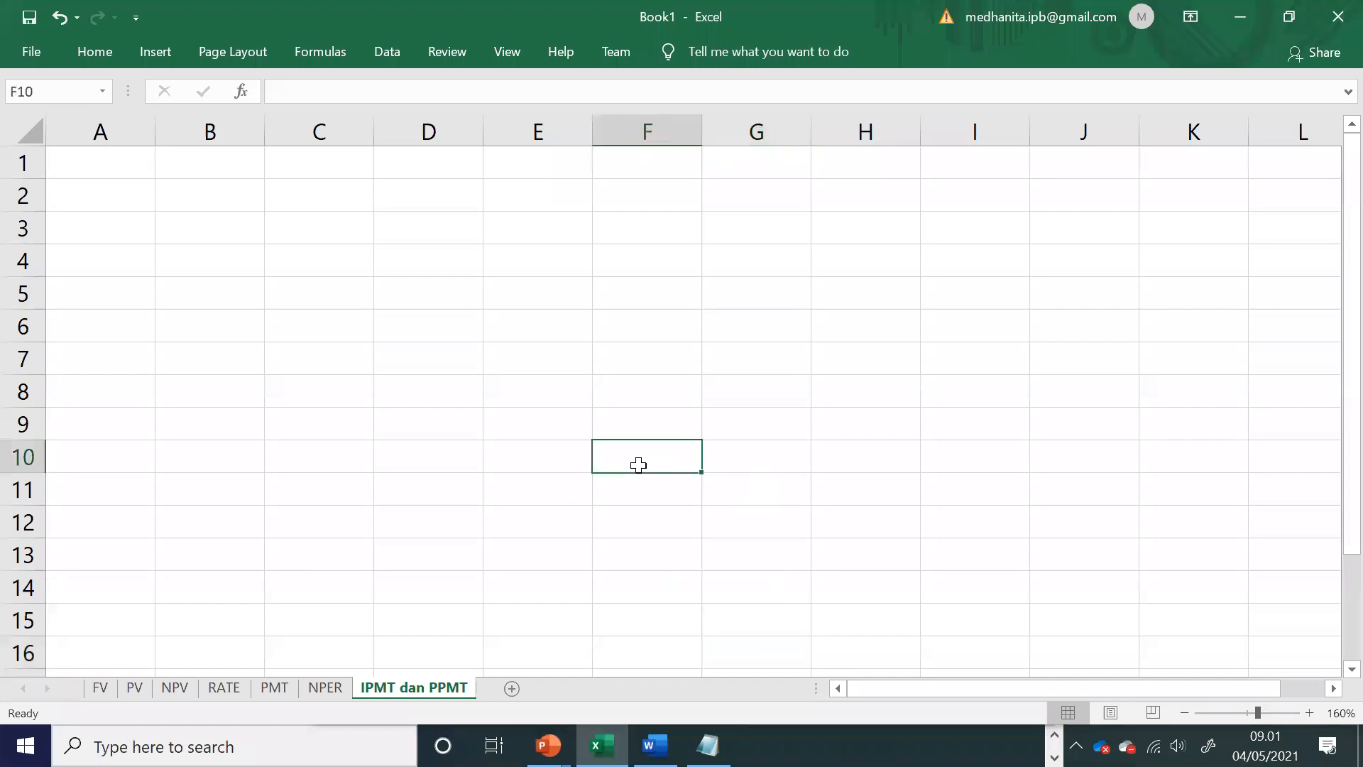
Step: Switch to the Word module and read the loan exercise's amount, interest rate, term and both monthly payment questions
key(alt+Tab)
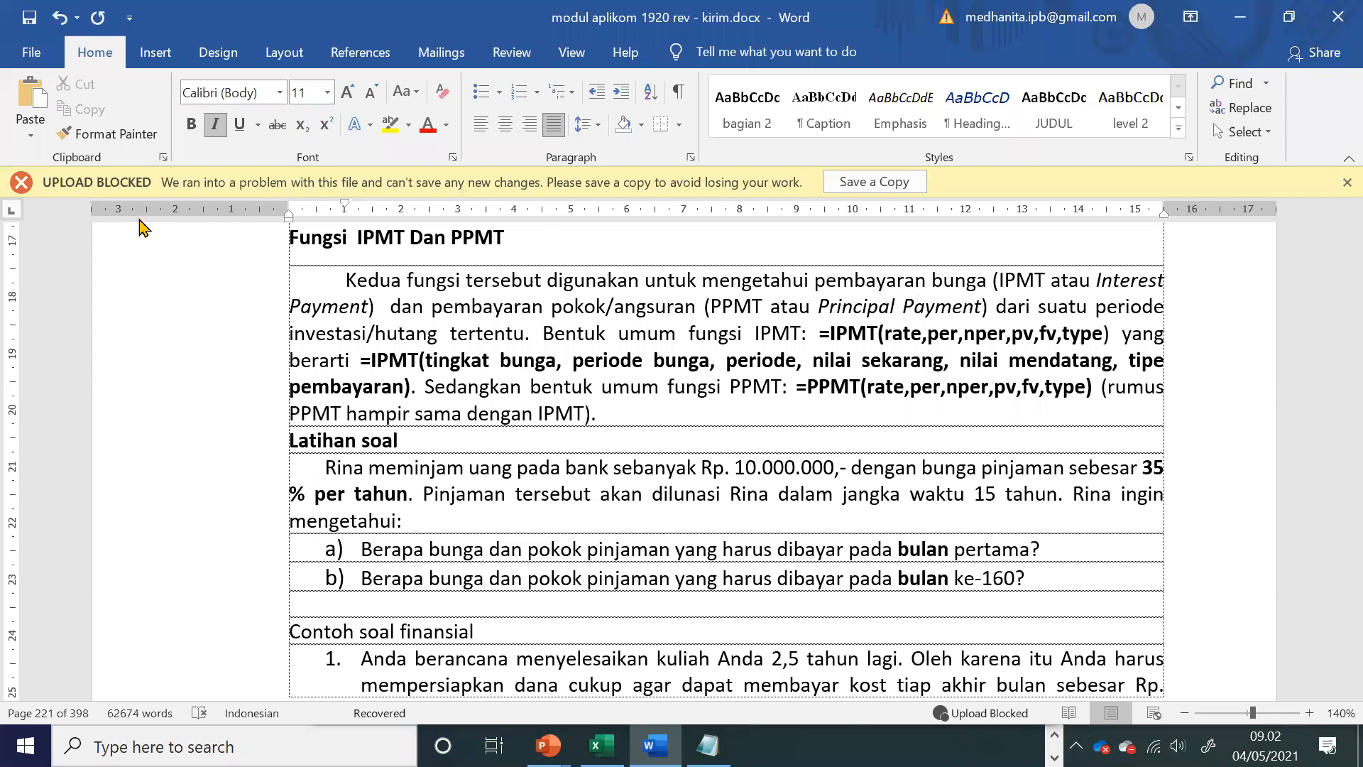
drag(370, 470, 823, 496)
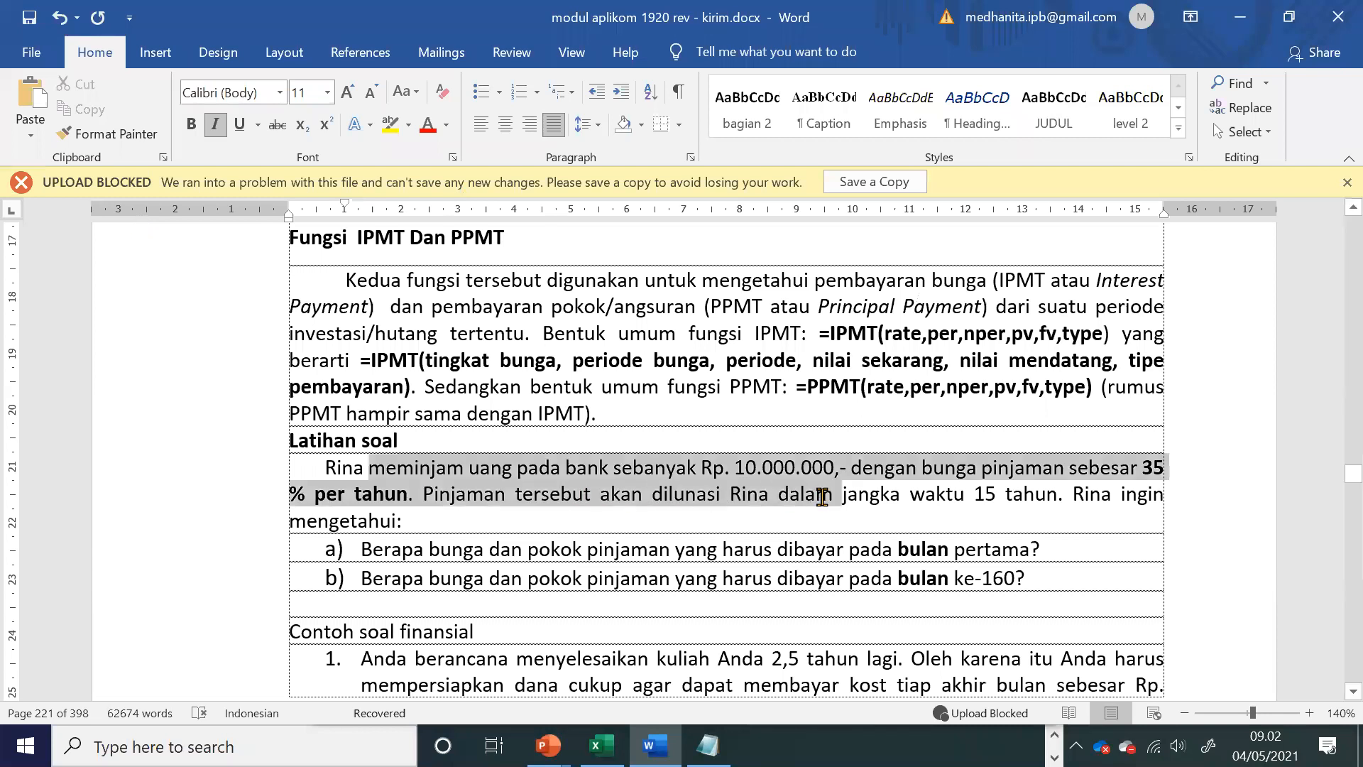
click(1169, 512)
drag(987, 468, 1145, 486)
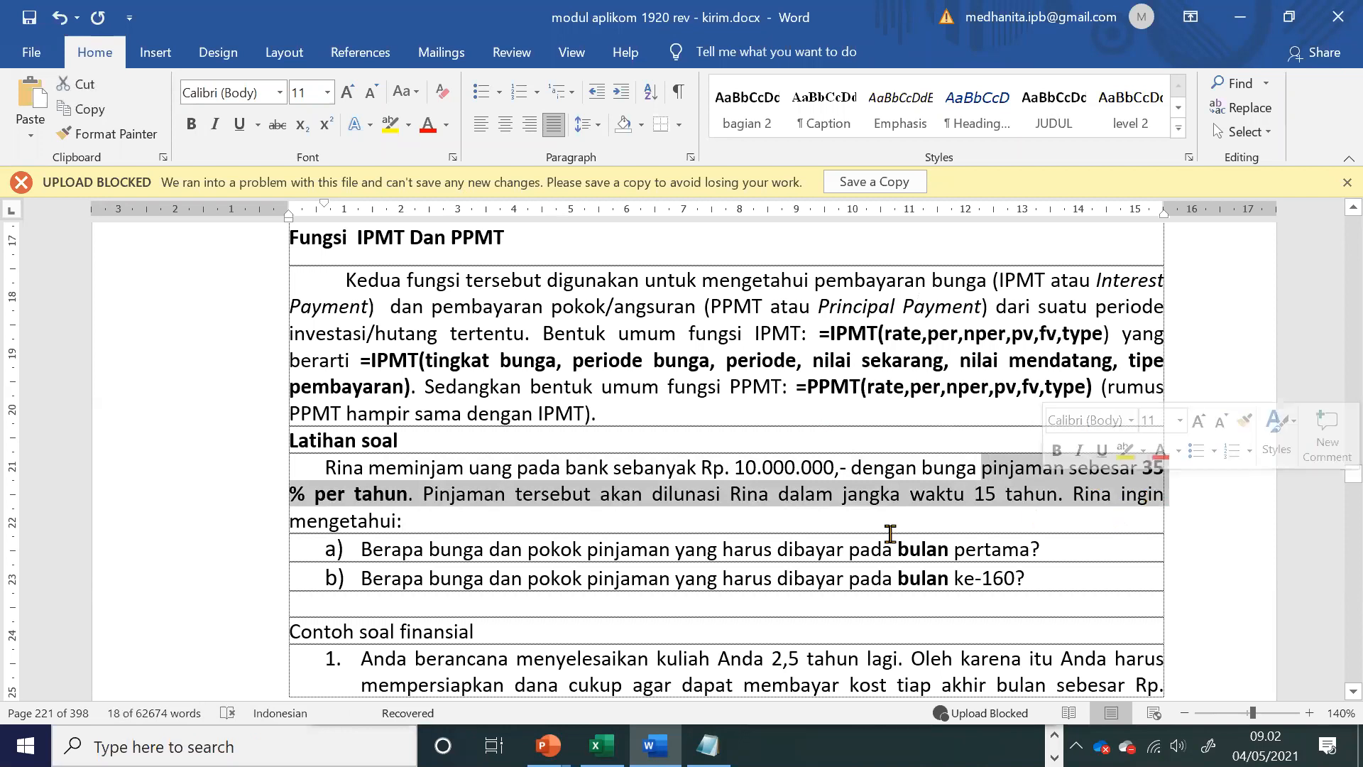
click(745, 536)
drag(975, 497, 1058, 497)
click(441, 517)
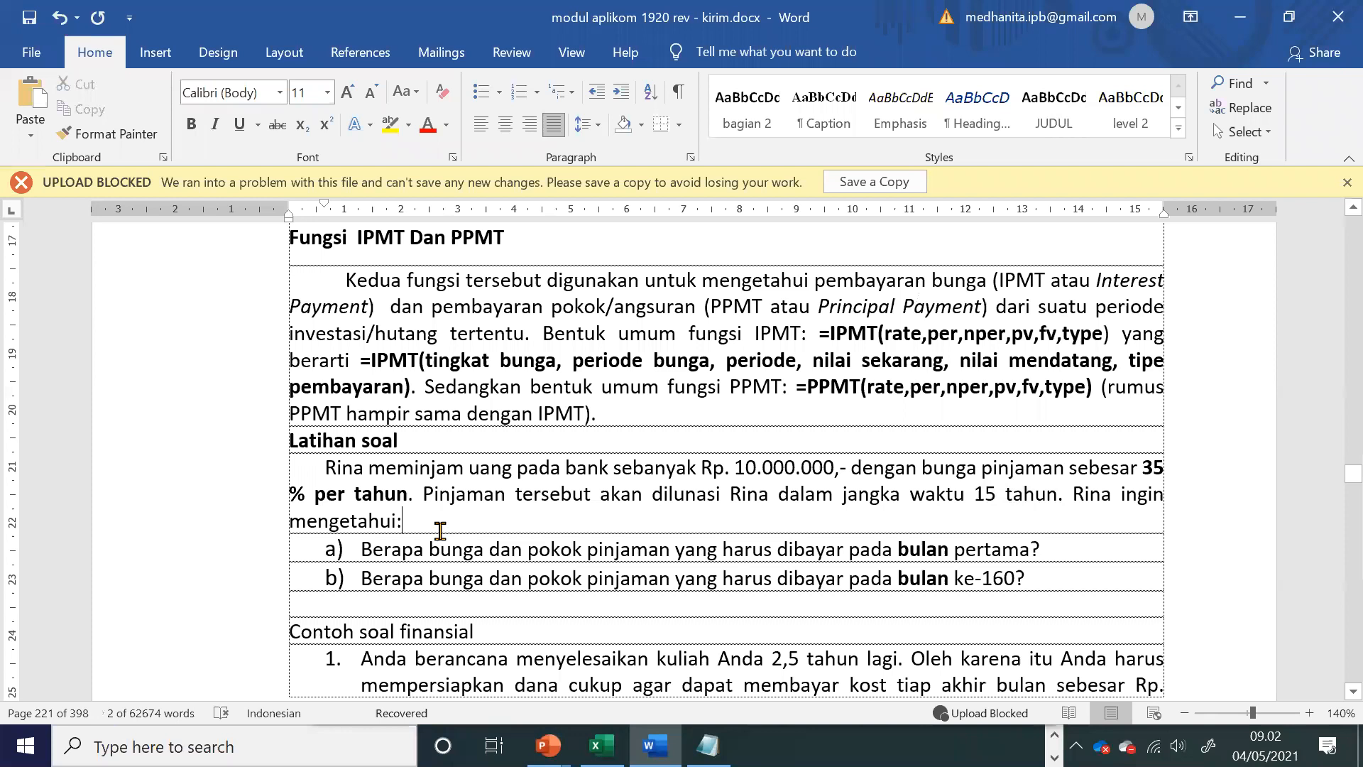
click(579, 571)
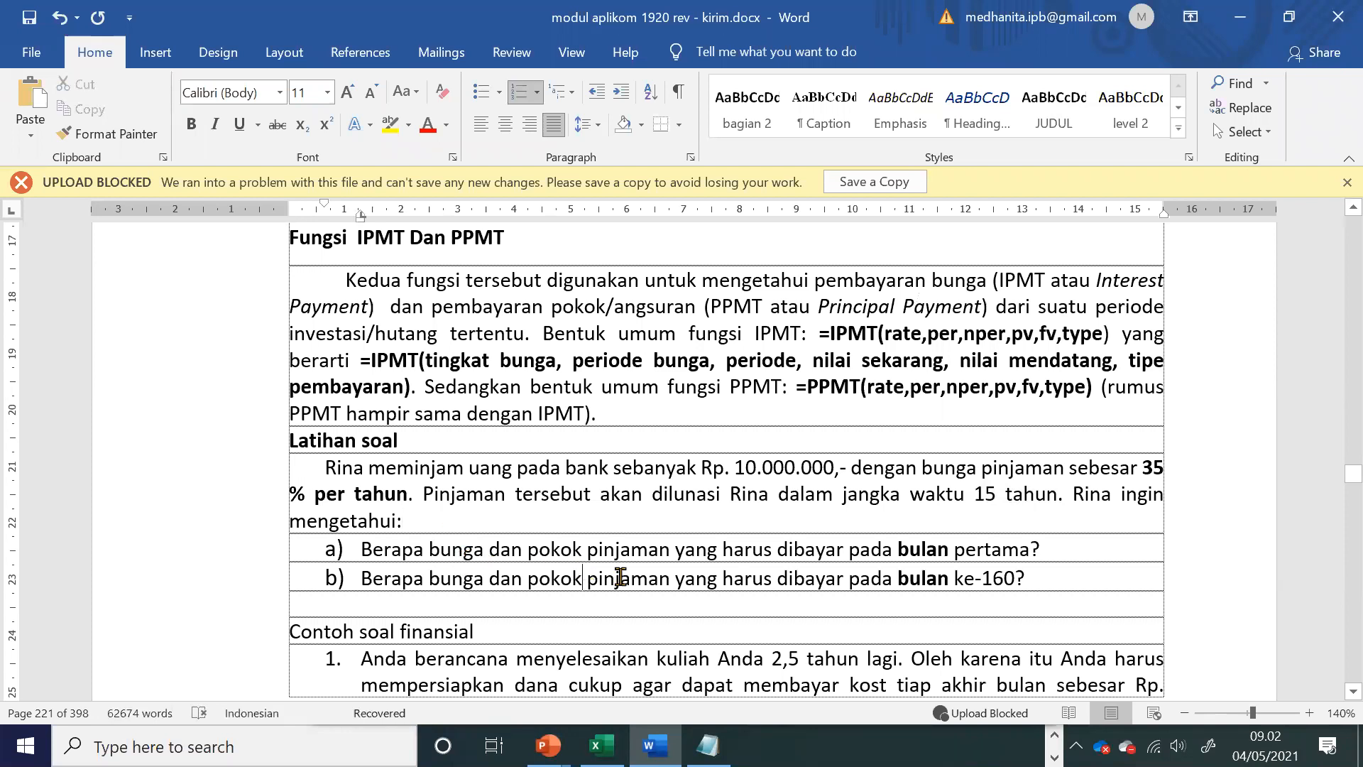
drag(923, 549, 976, 561)
drag(898, 577, 1017, 584)
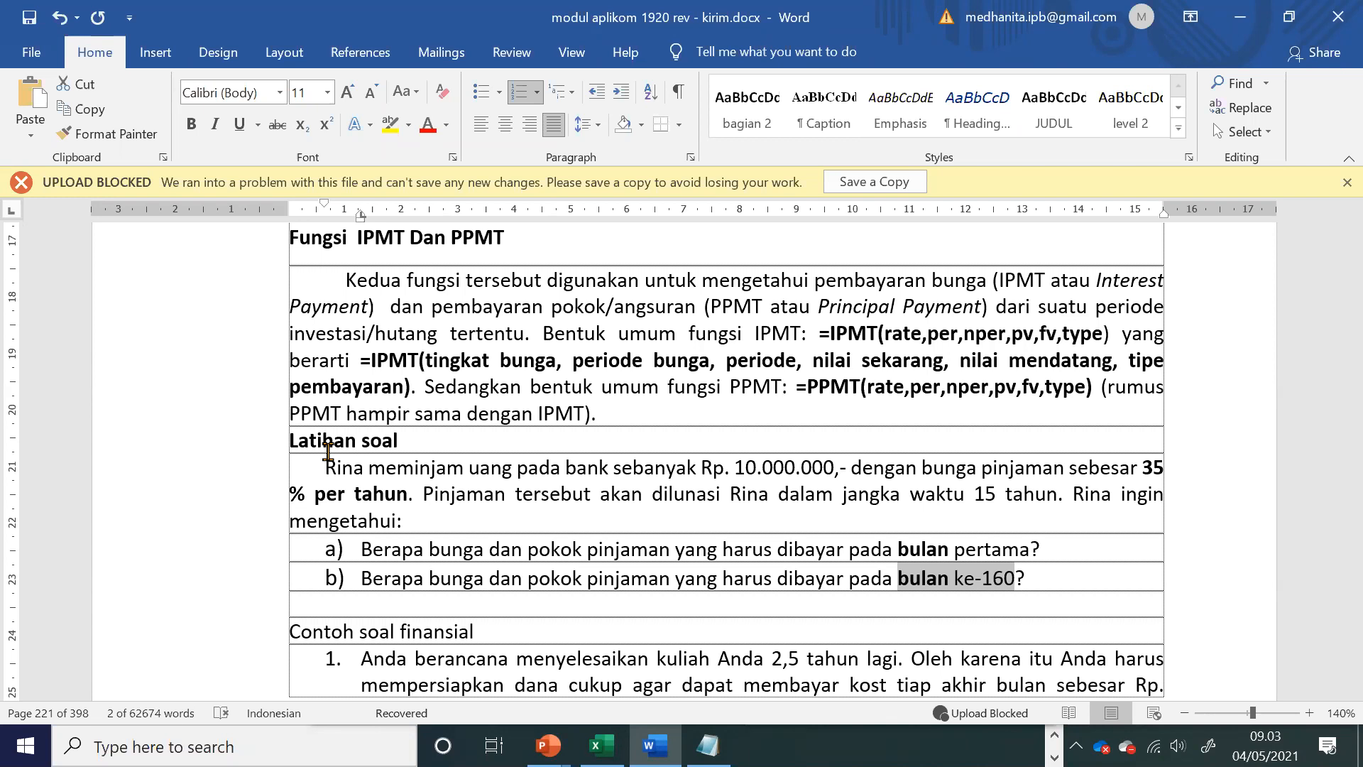
Step: Examine the module's explanation of the IPMT and PPMT functions and the order of their arguments
click(772, 550)
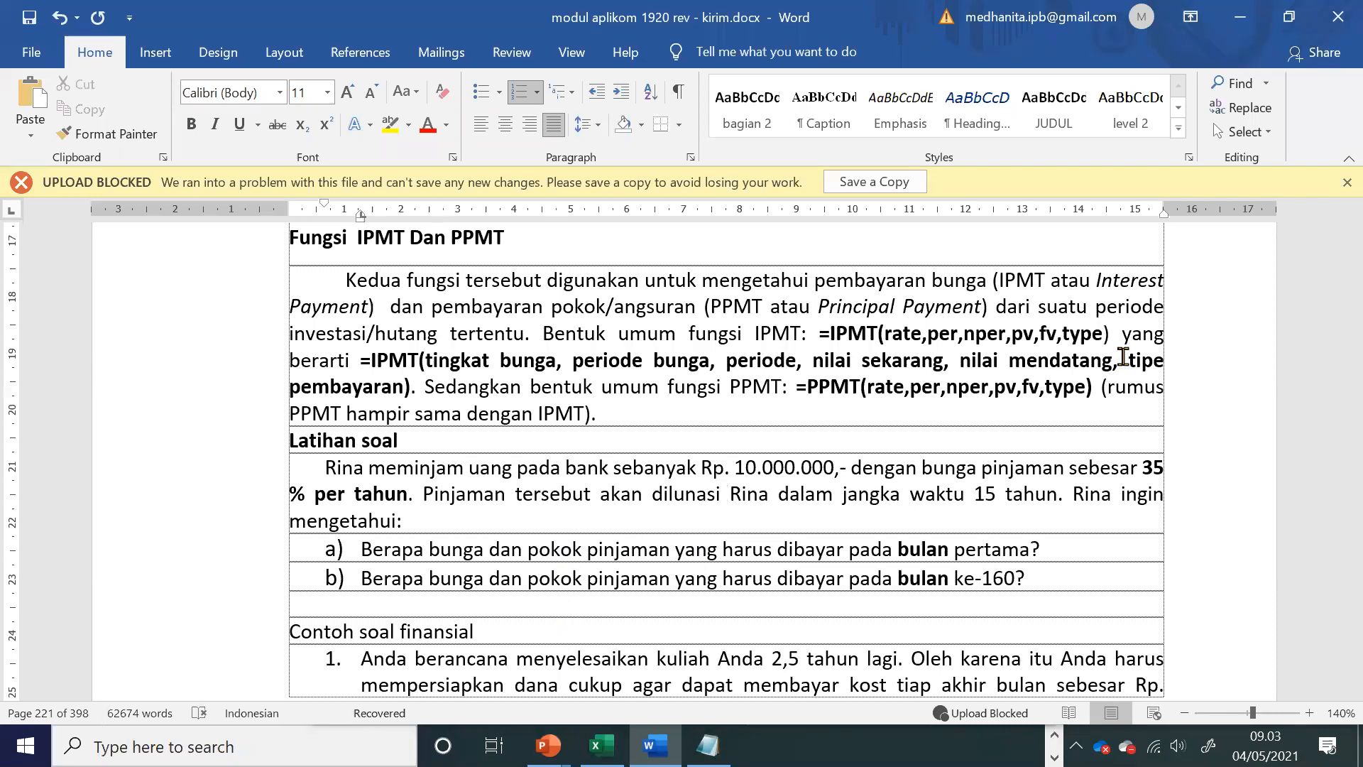
double_click(1015, 282)
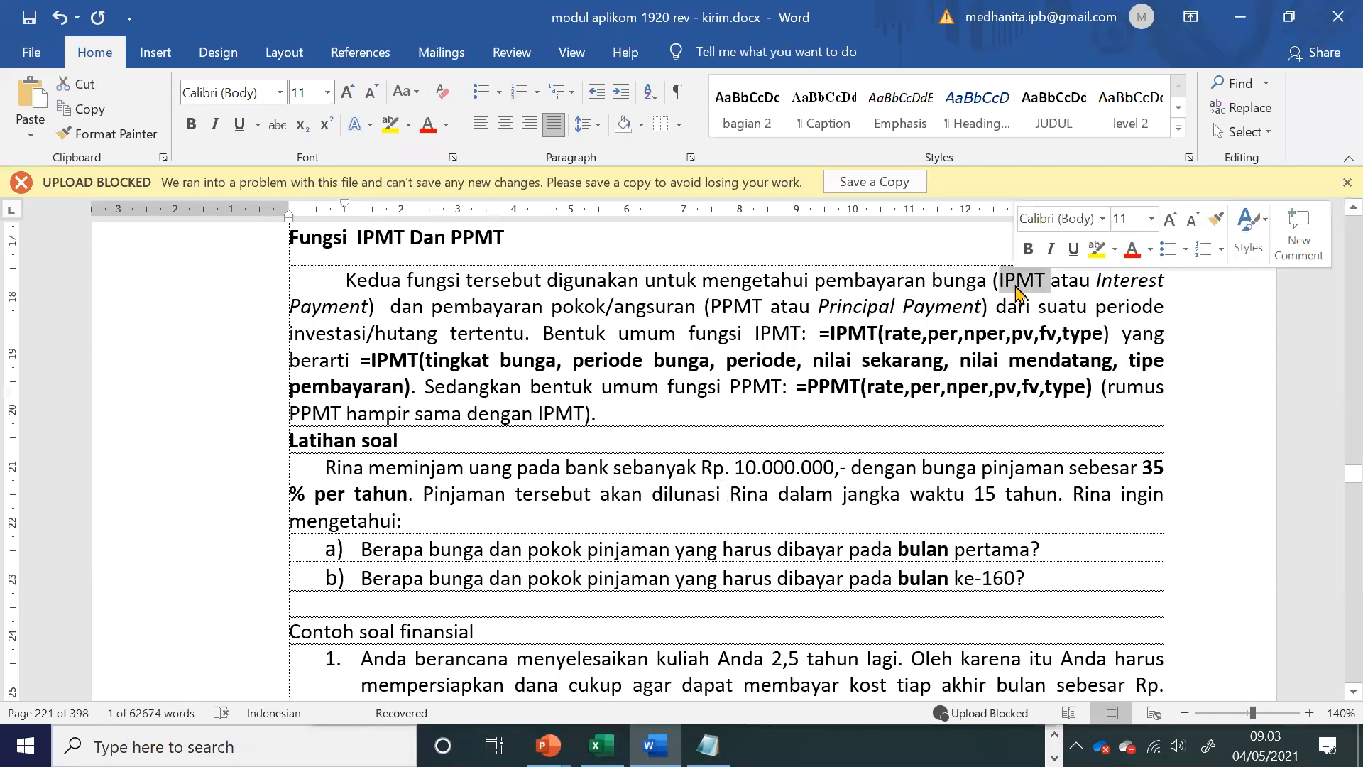
drag(838, 282, 996, 285)
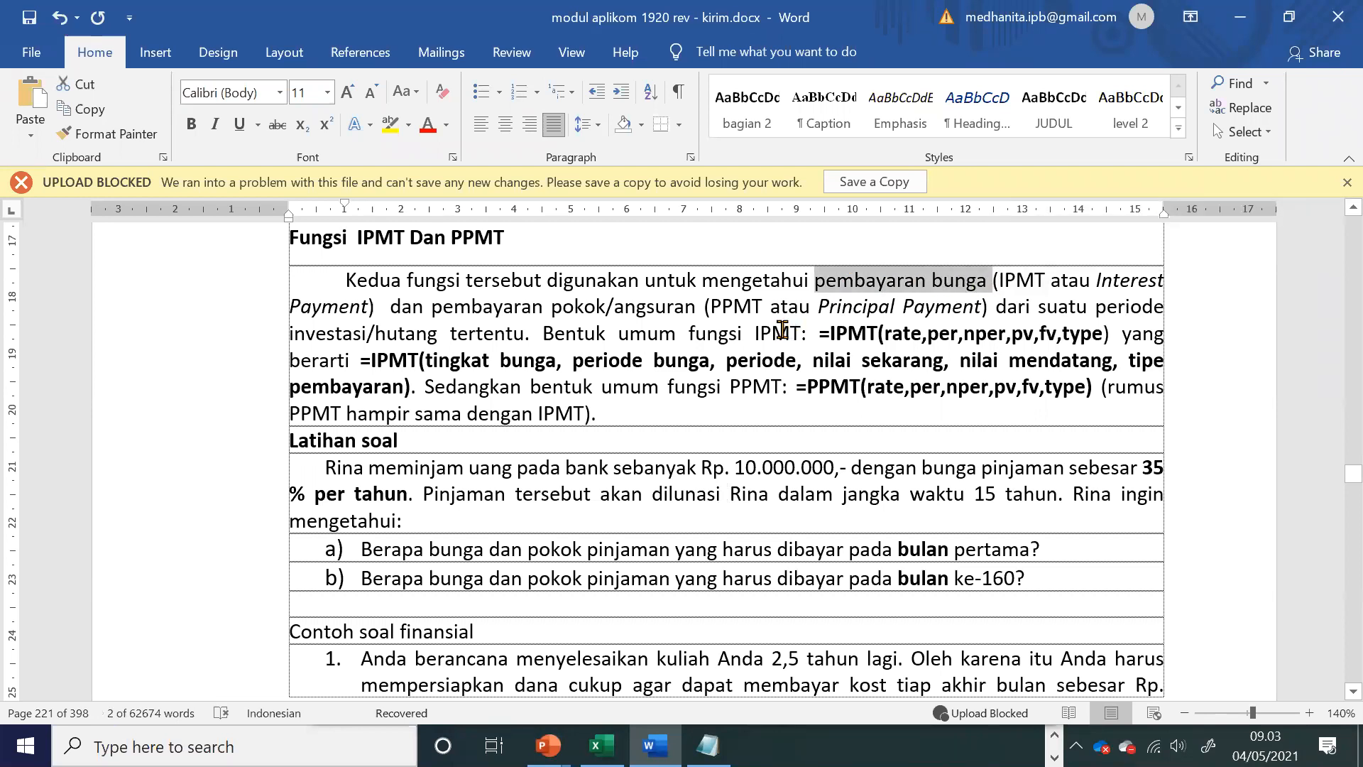
double_click(737, 307)
click(866, 332)
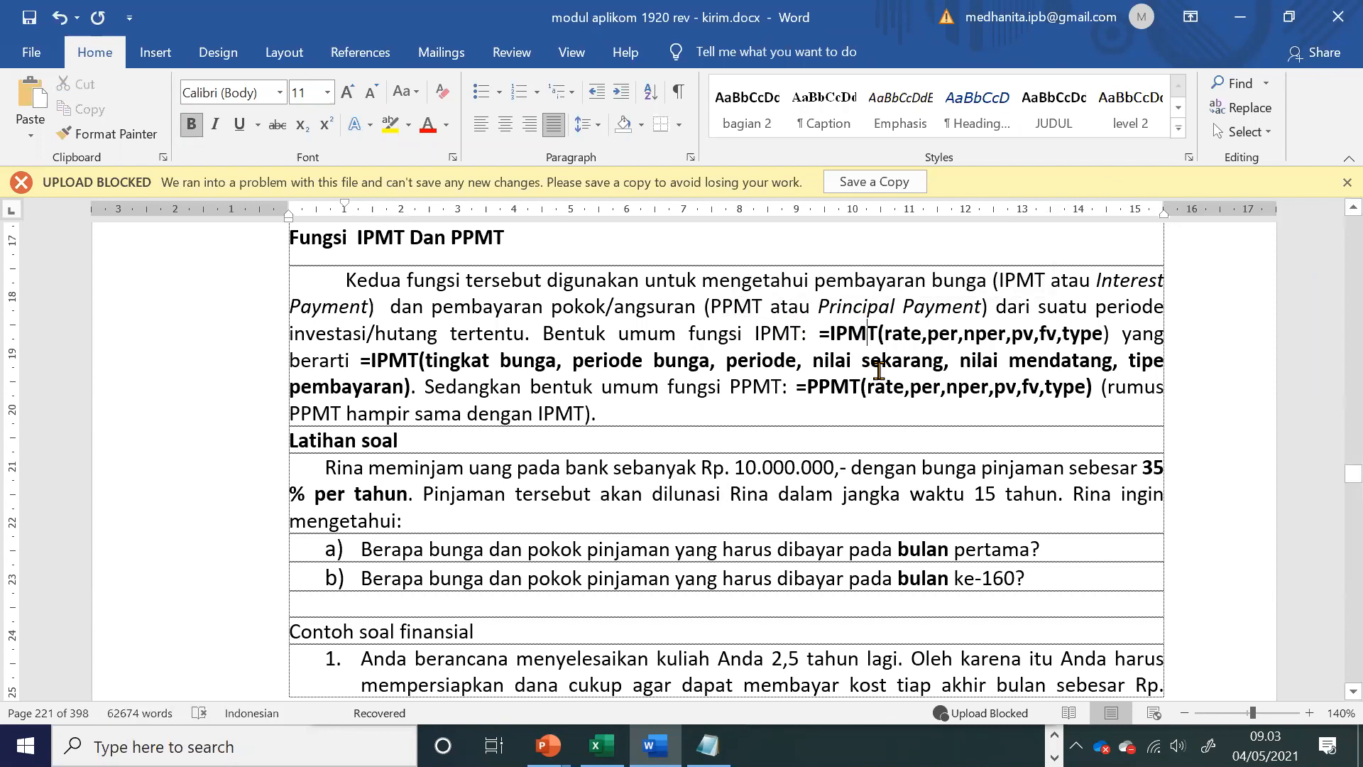
click(903, 333)
drag(960, 334, 898, 373)
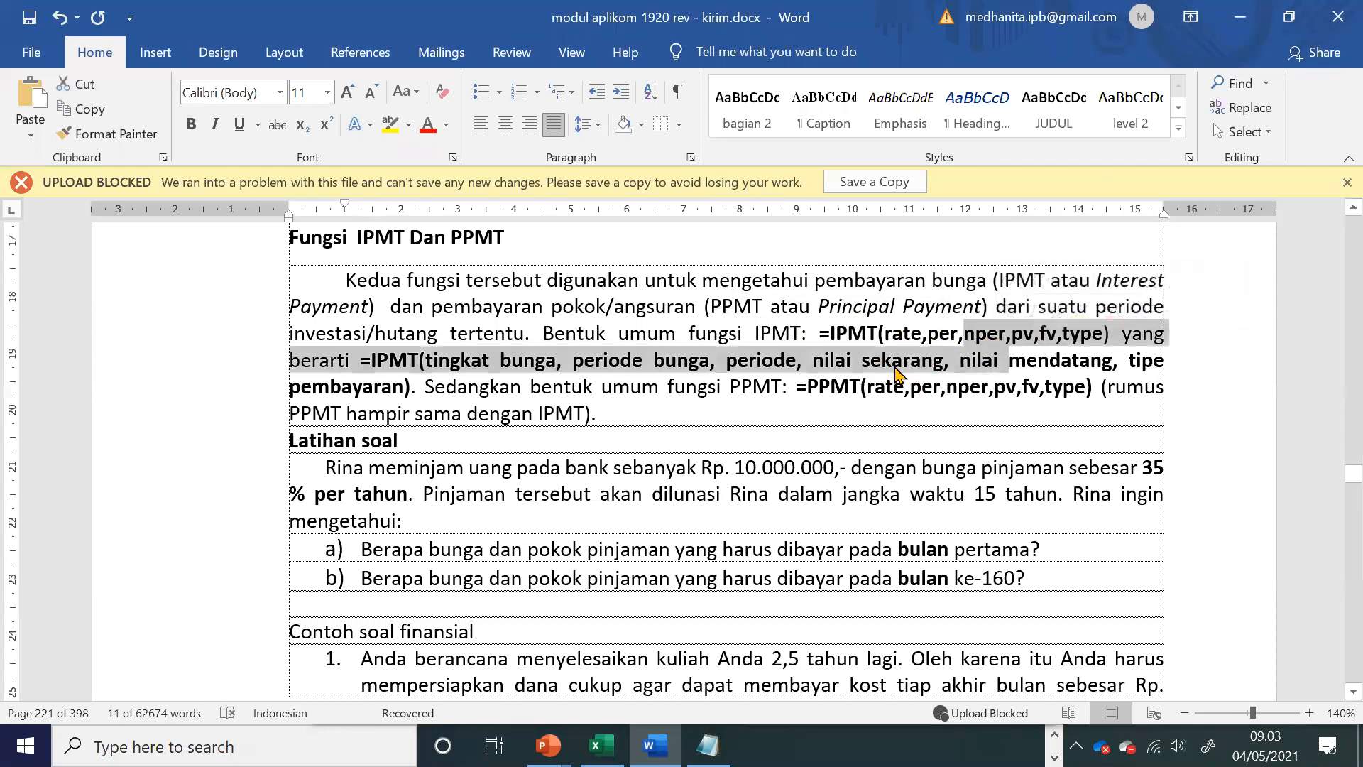
click(893, 360)
Step: Switch to the Excel workbook and enter the labels rate, per and nper in cells A2 to A4
key(alt+Tab)
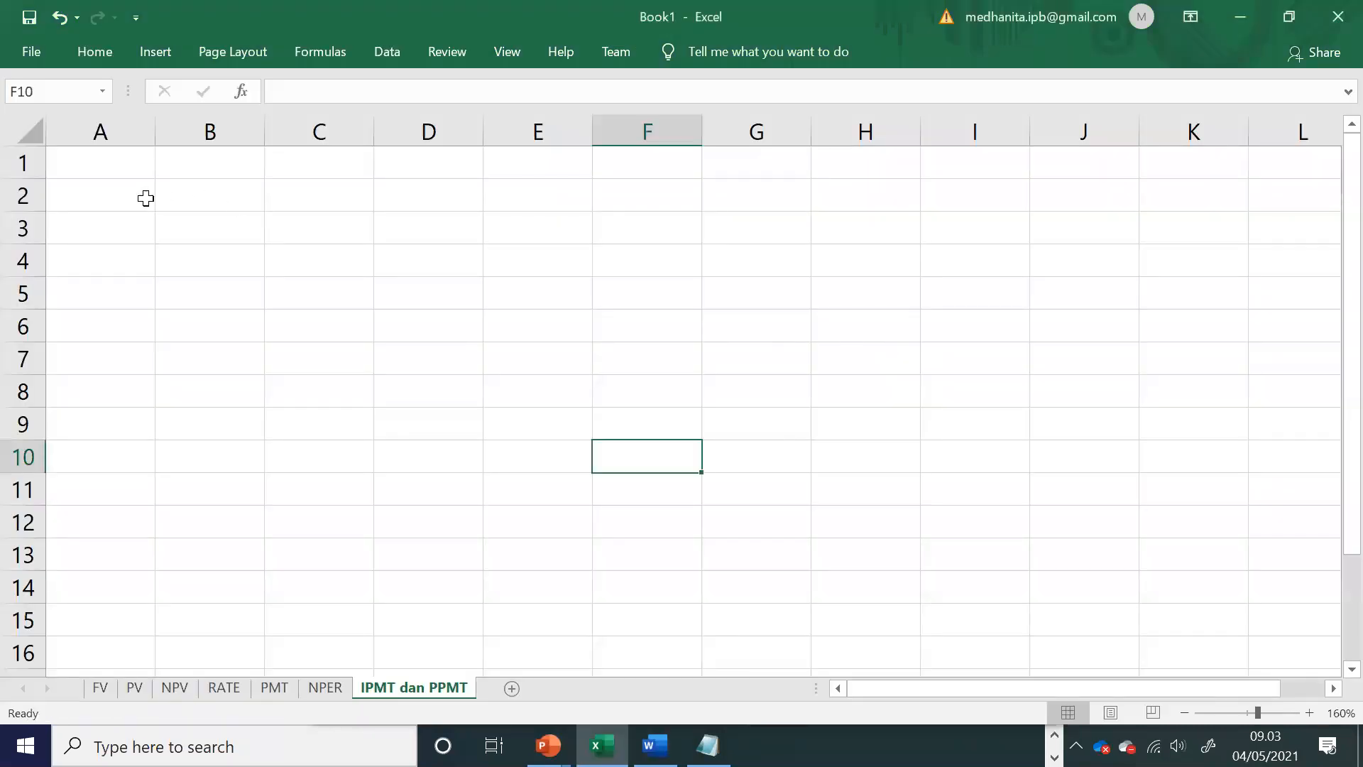
click(122, 198)
double_click(122, 197)
text(rate)
key(Return)
text(per)
key(Return)
text(nper)
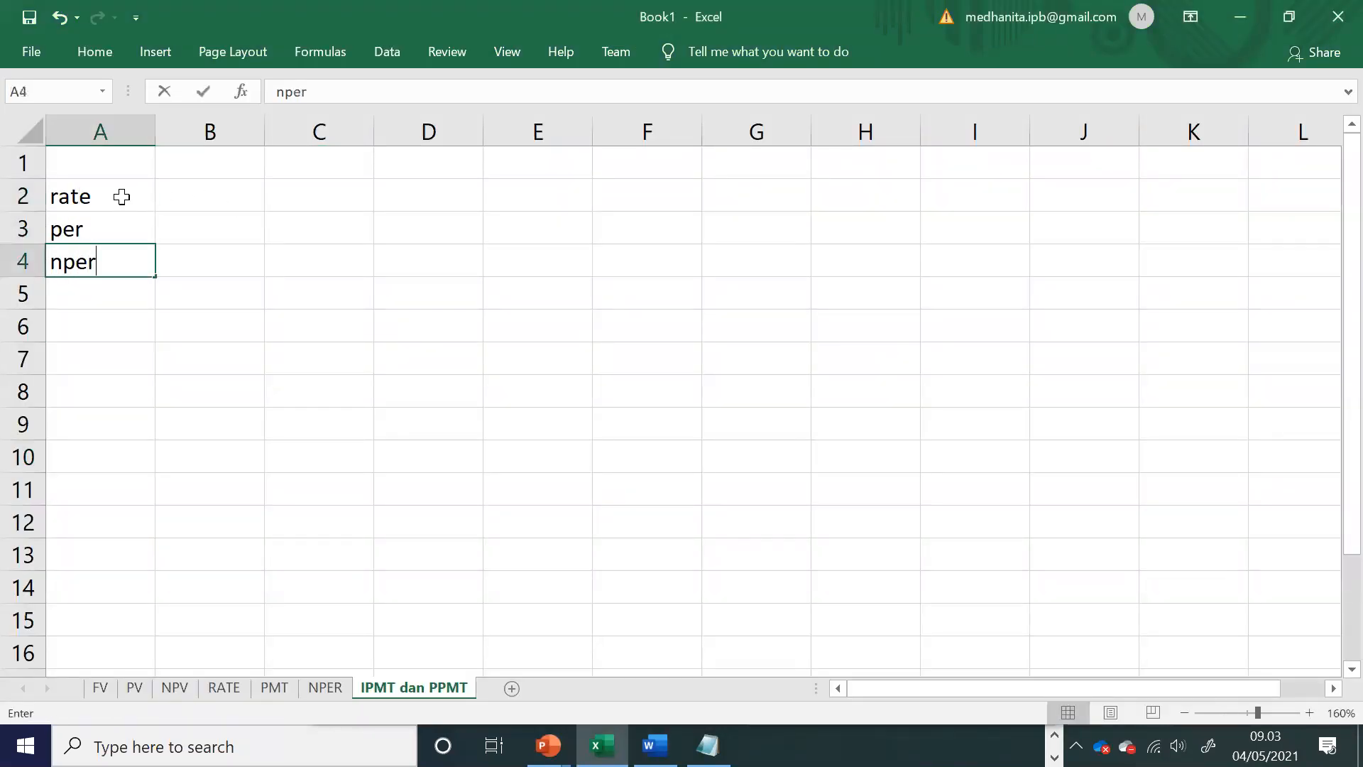
key(Return)
click(111, 260)
click(191, 264)
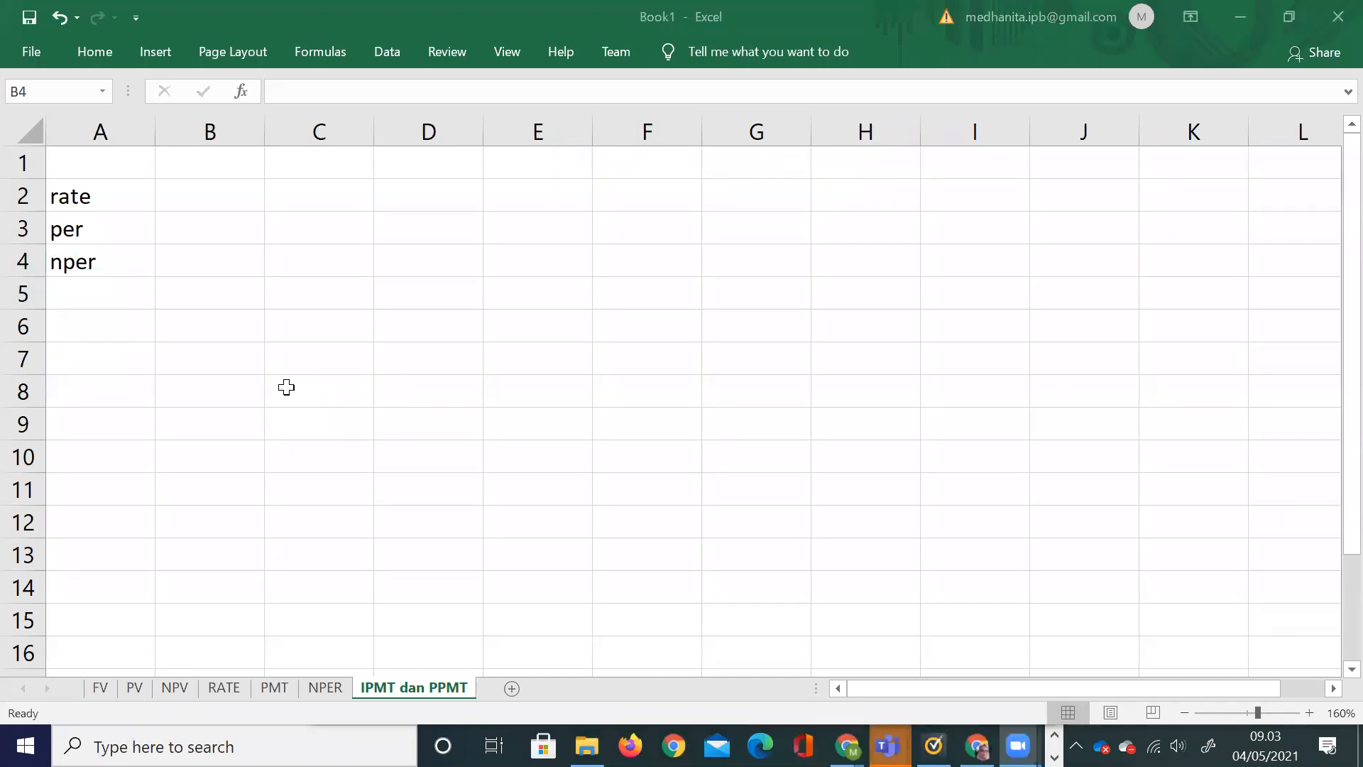
click(189, 262)
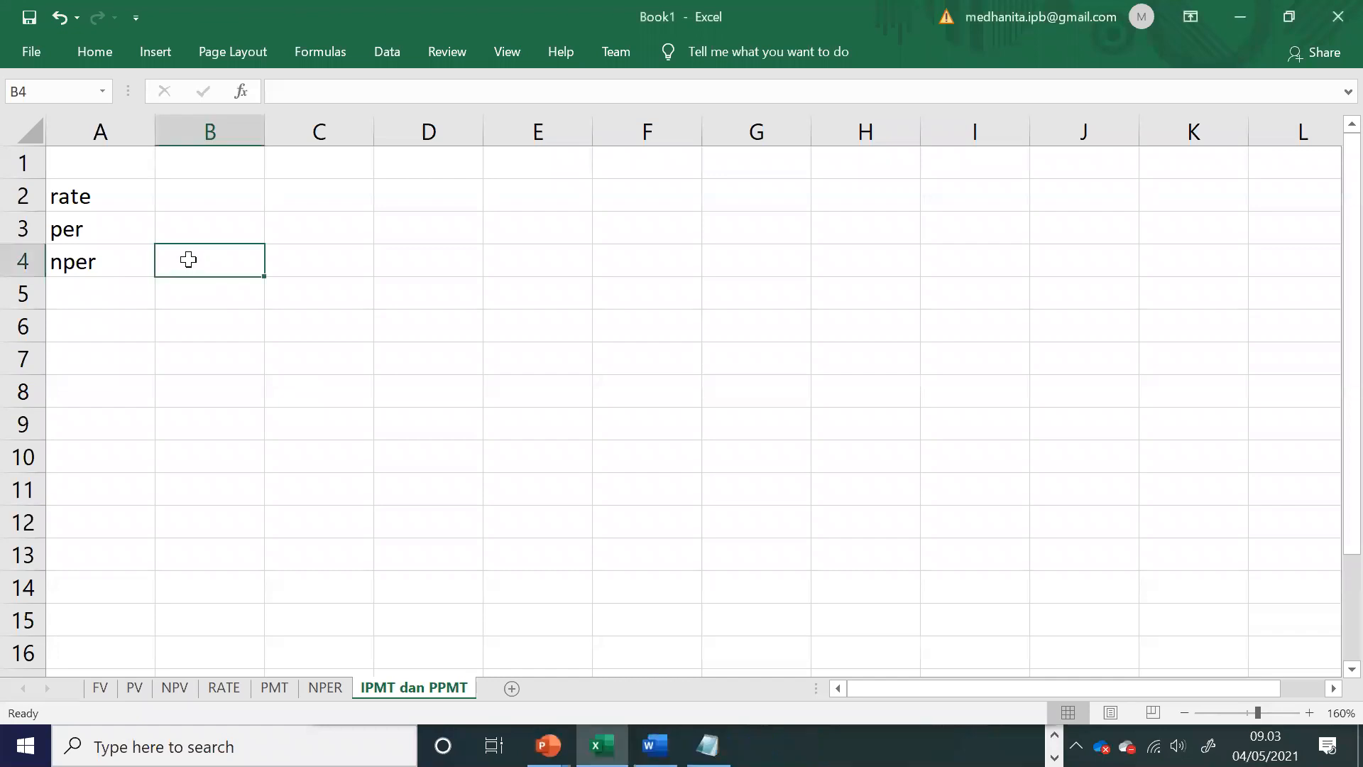
click(105, 226)
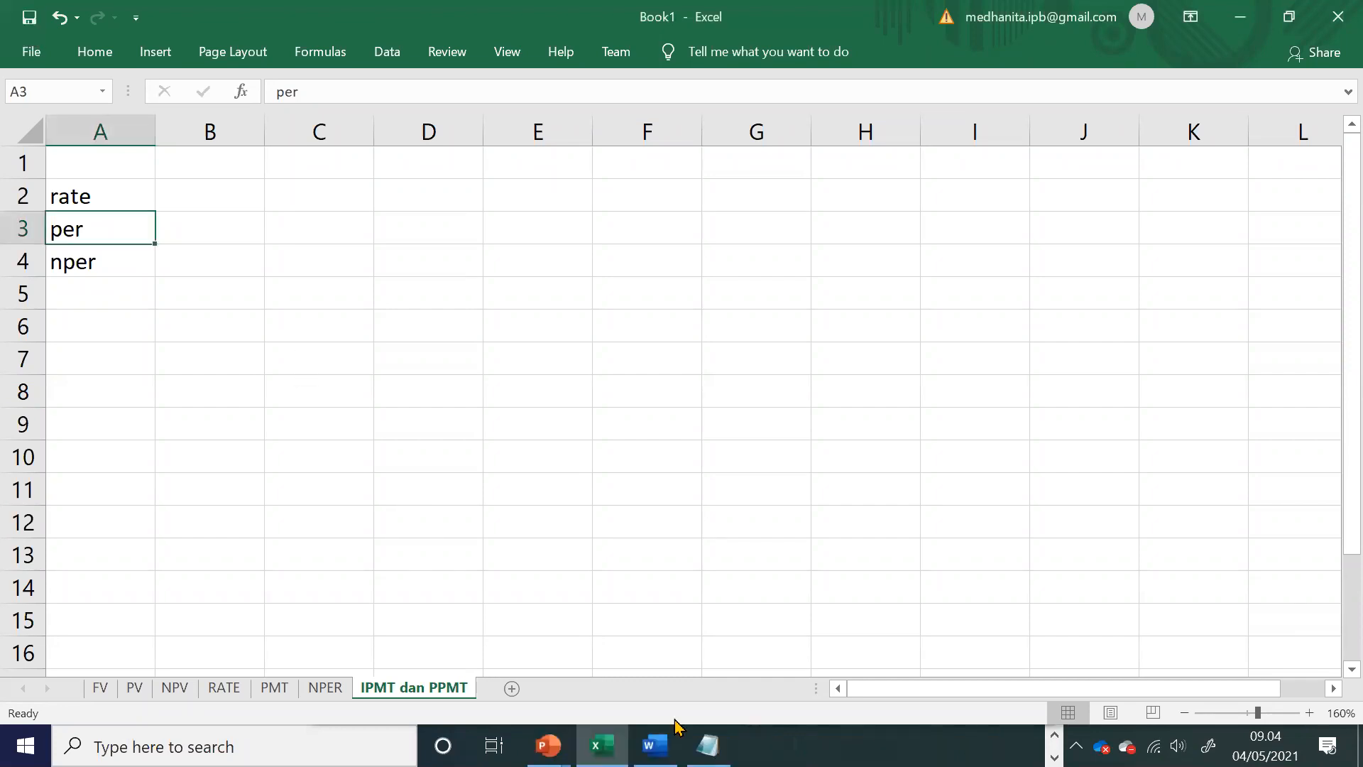
Step: Check the remaining IPMT arguments in the Word module, and enter the labels pv, fv and type in cells A5 to A7 of the Excel sheet
click(654, 744)
click(987, 333)
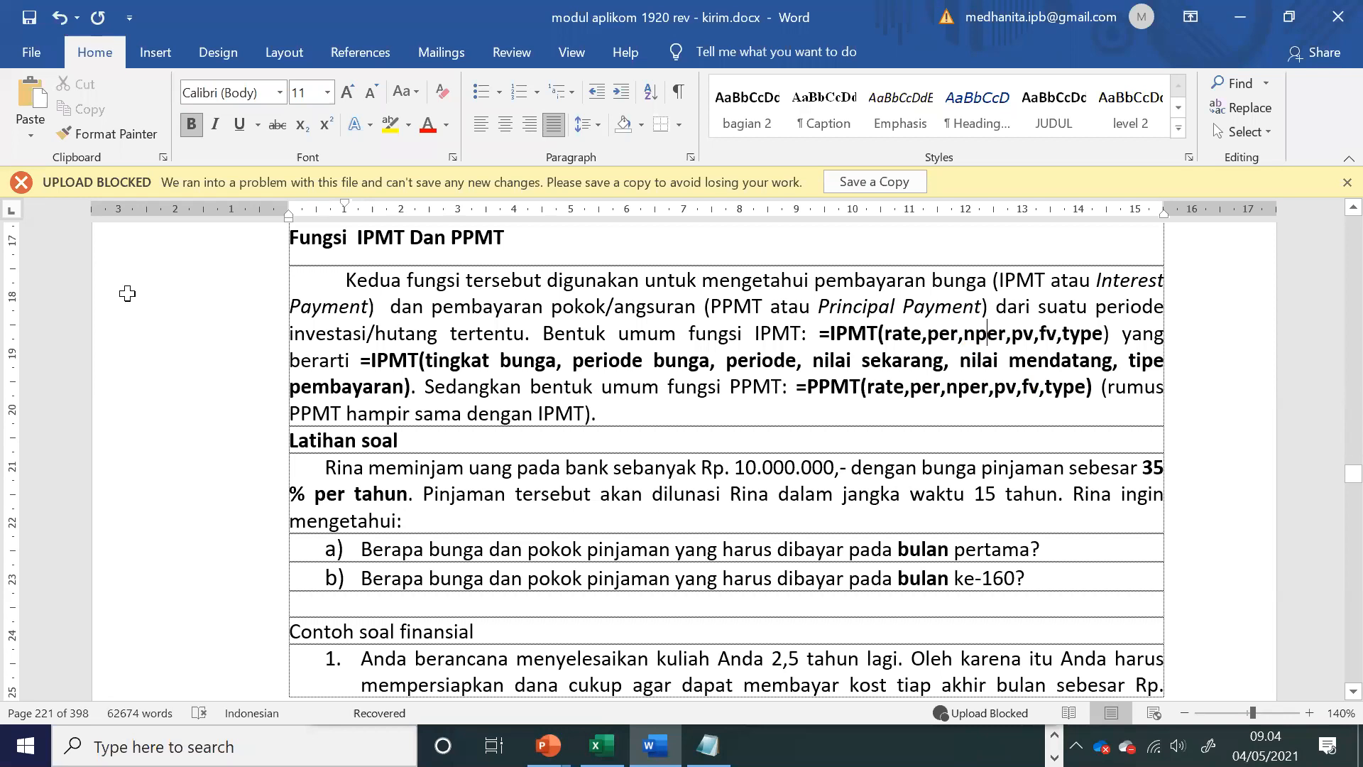
key(alt+Tab)
key(Return)
text(fv)
key(Return)
text(type)
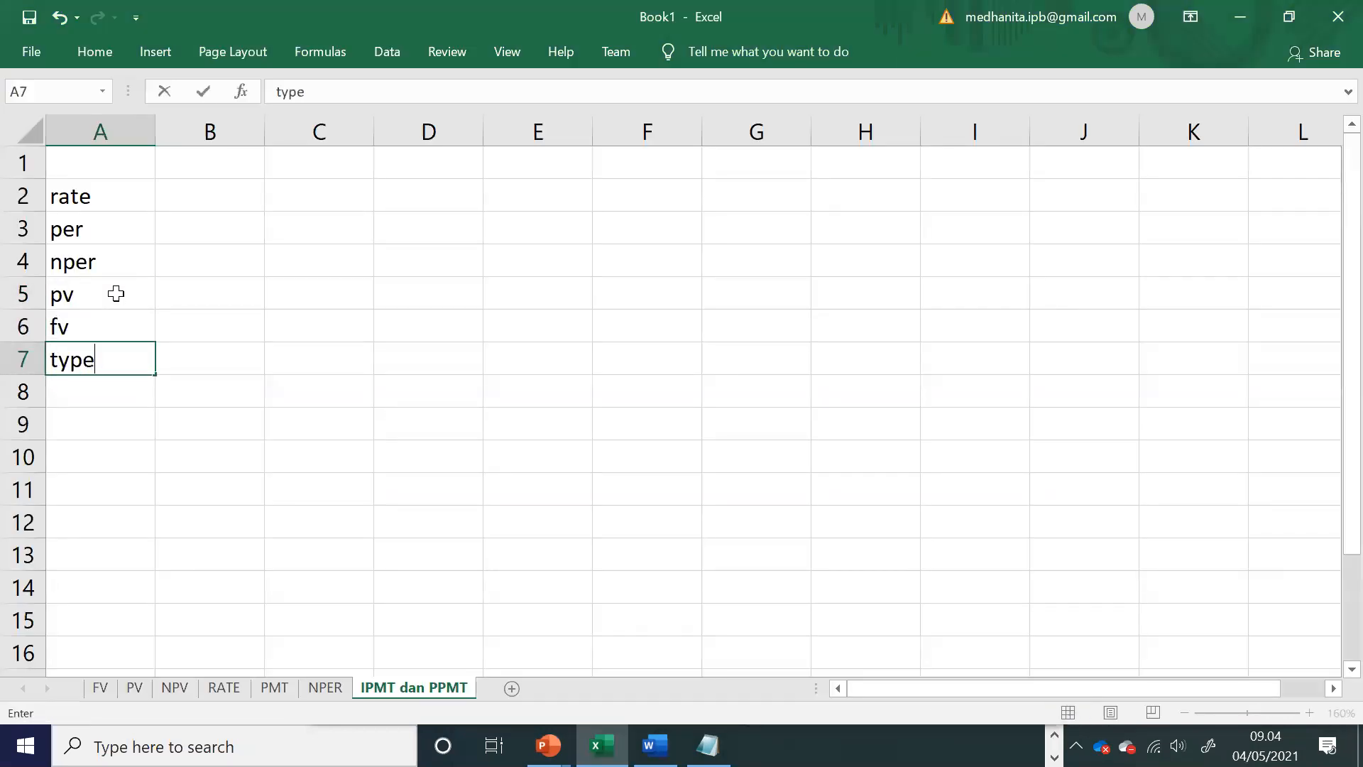
Step: Enter the heading "diketahui" in cell A1 and the heading "ditanya" in cell A8
key(Up)
key(Up)
key(Up)
key(Up)
key(Up)
key(Up)
text(di)
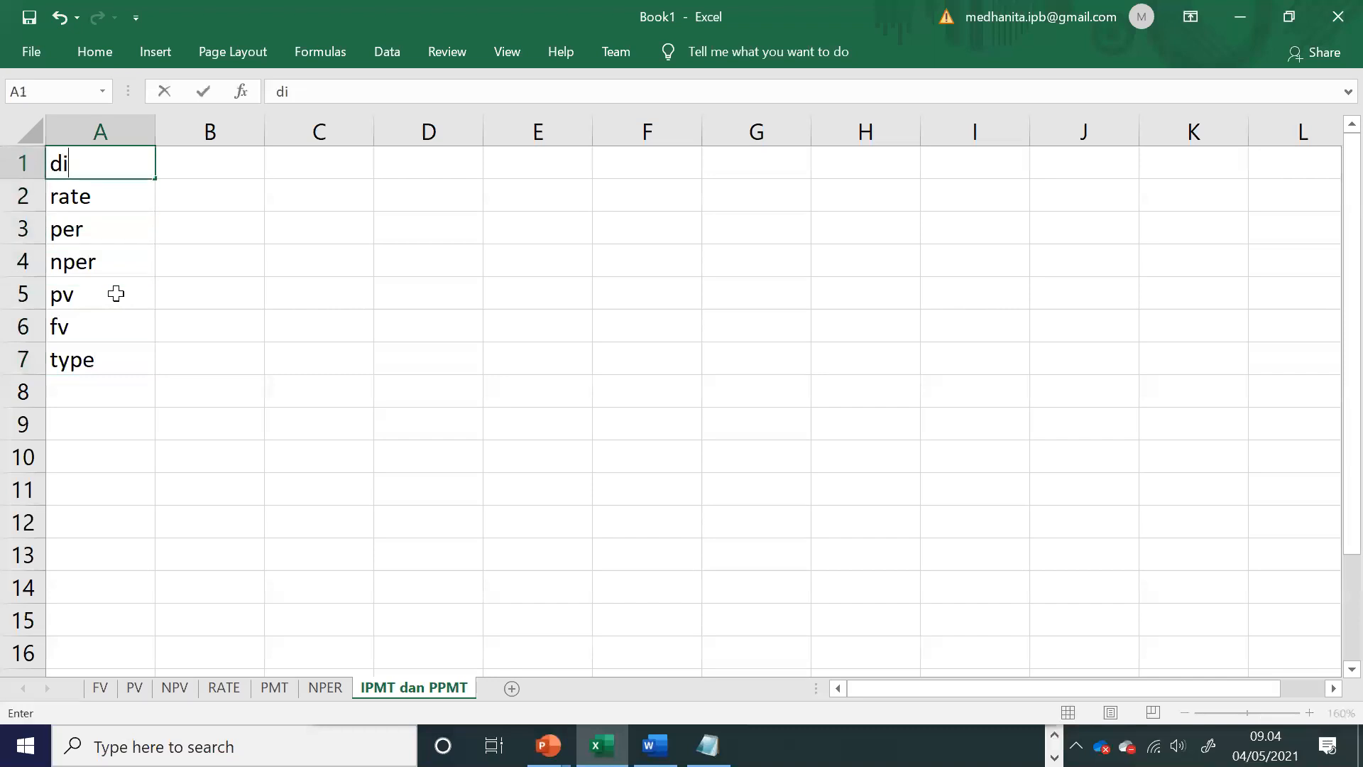
text(ketahui)
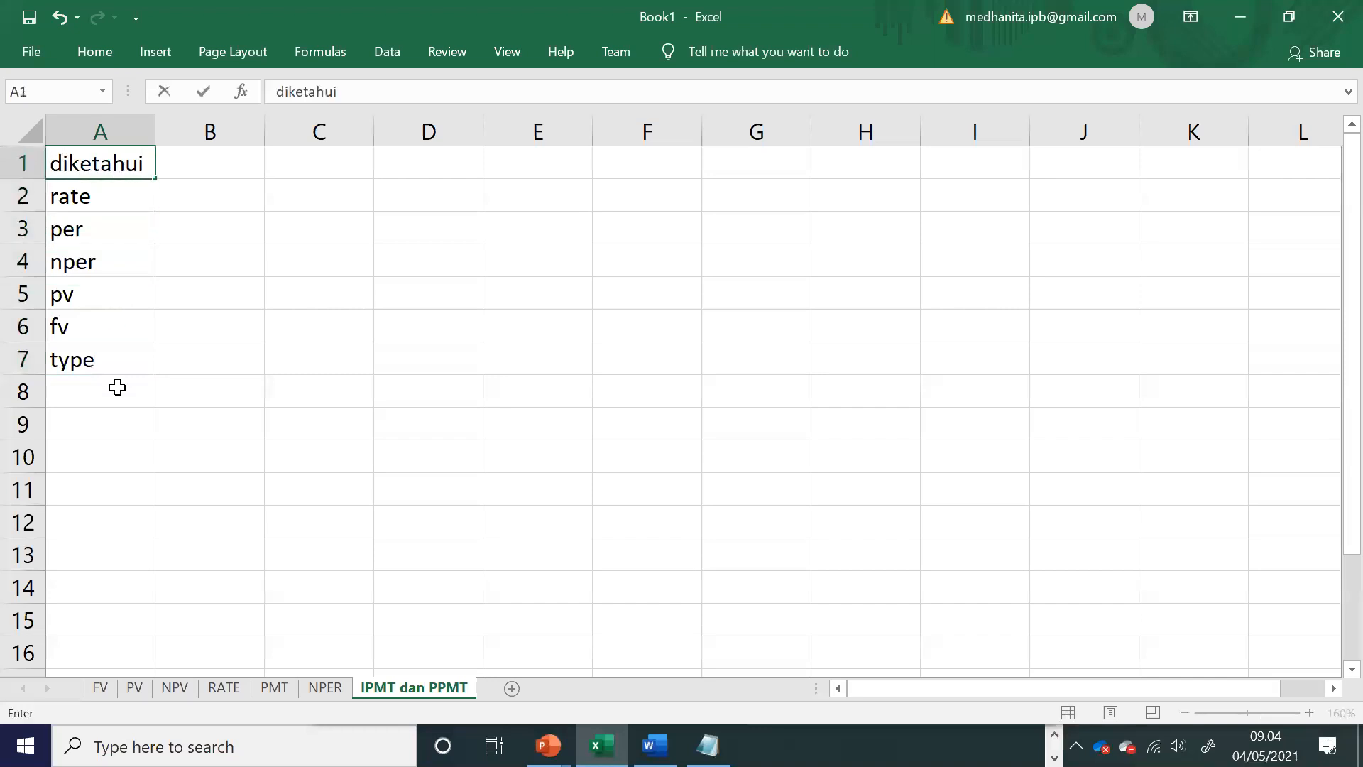
click(66, 385)
text(ditanya)
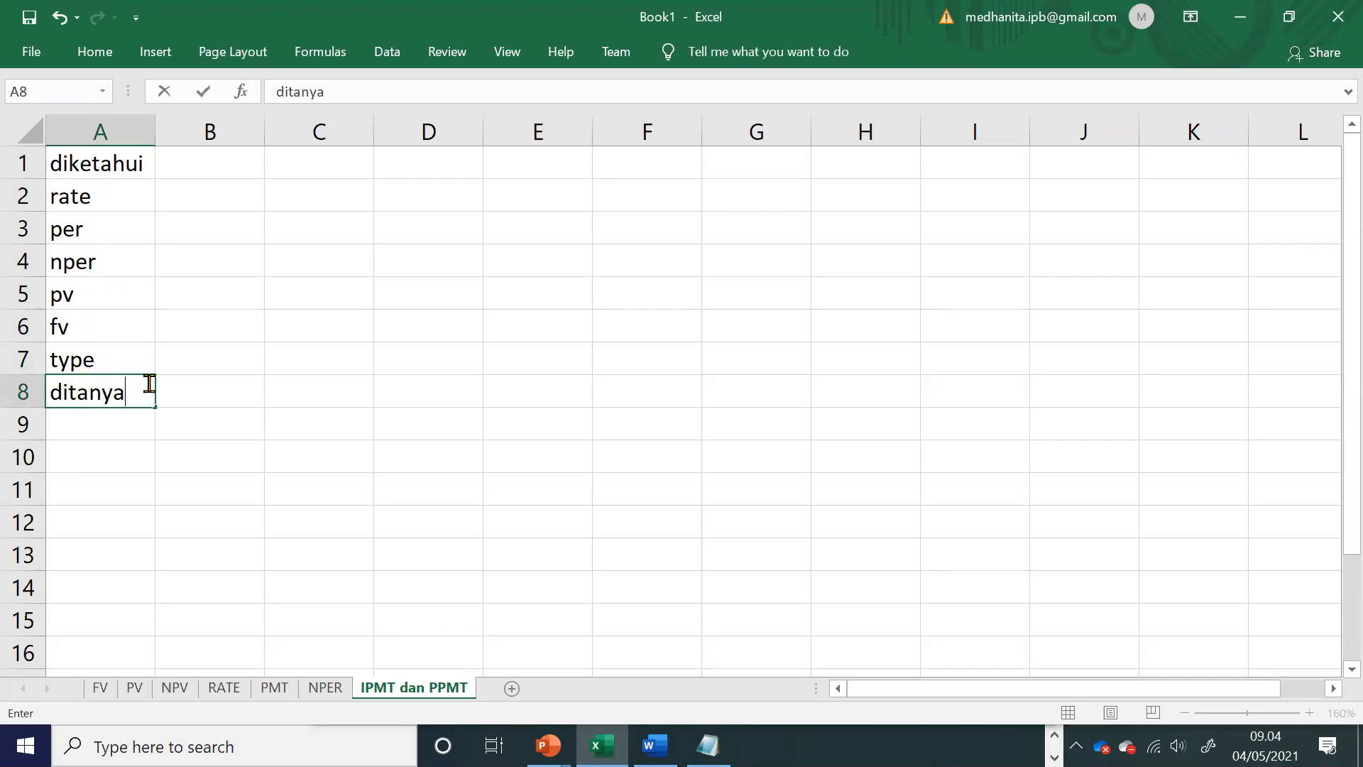
click(208, 393)
Step: Enter the labels IPMT and PPMT in cells A9 and A10
click(119, 423)
text(IPMT)
key(Return)
text(PPMT)
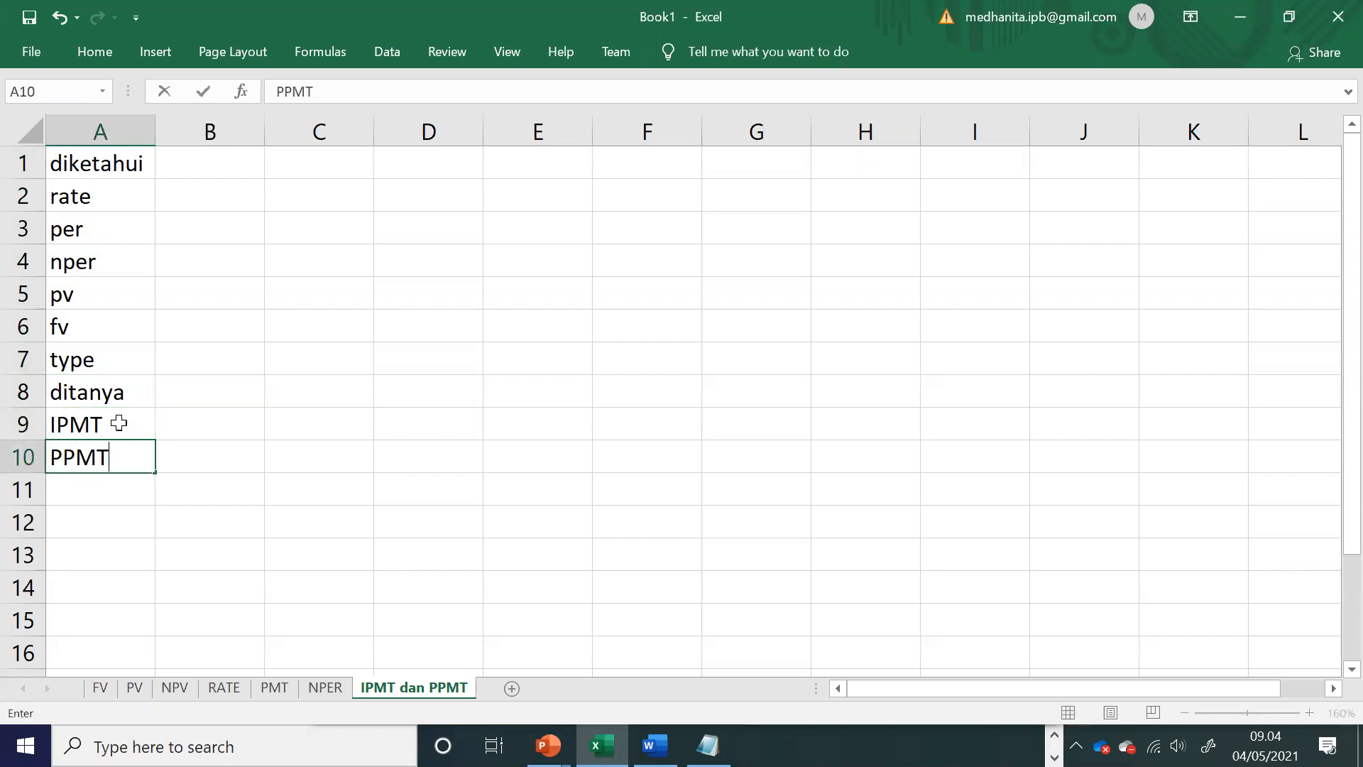
click(231, 196)
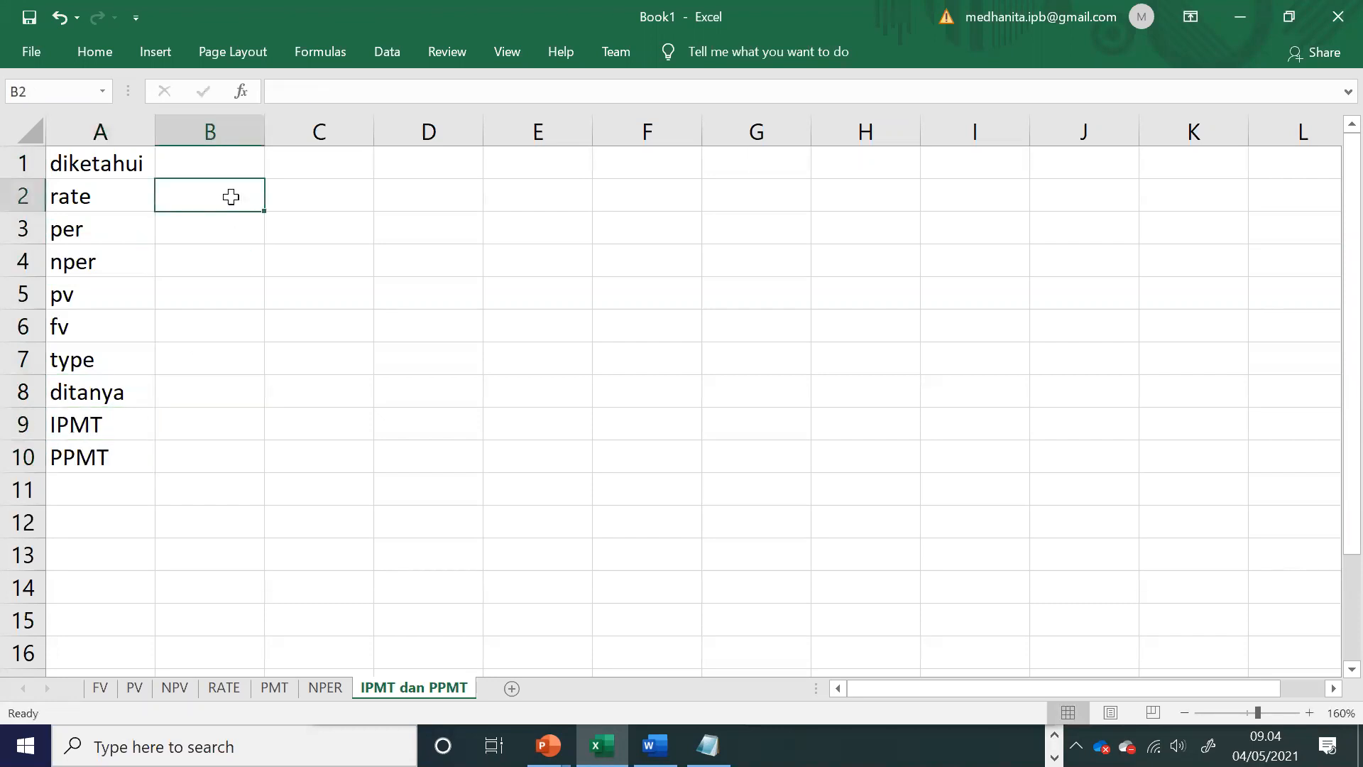
Step: Reread the loan amount and yearly rate in the Word exercise, and enter the column heading "bulan" in cell B1 of the Excel sheet
key(alt+Tab)
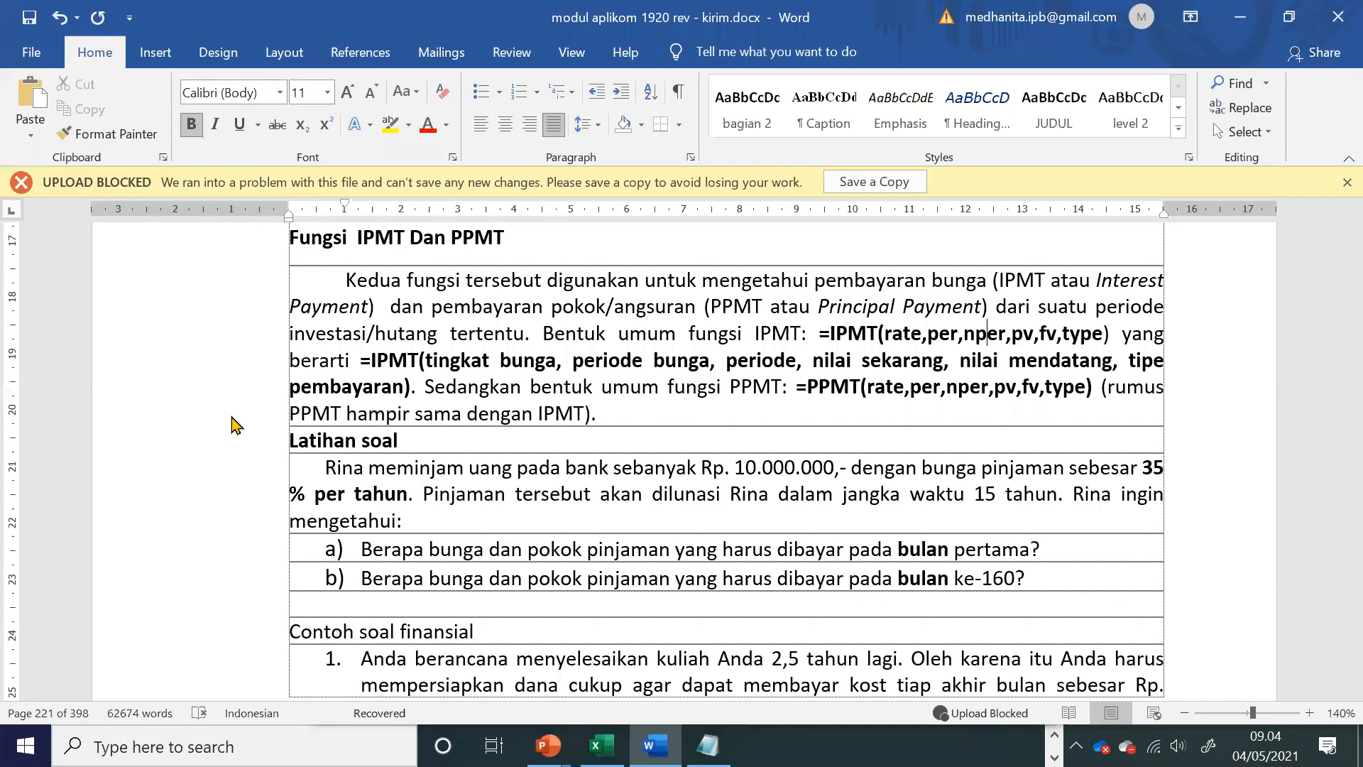
click(563, 554)
click(429, 463)
click(561, 474)
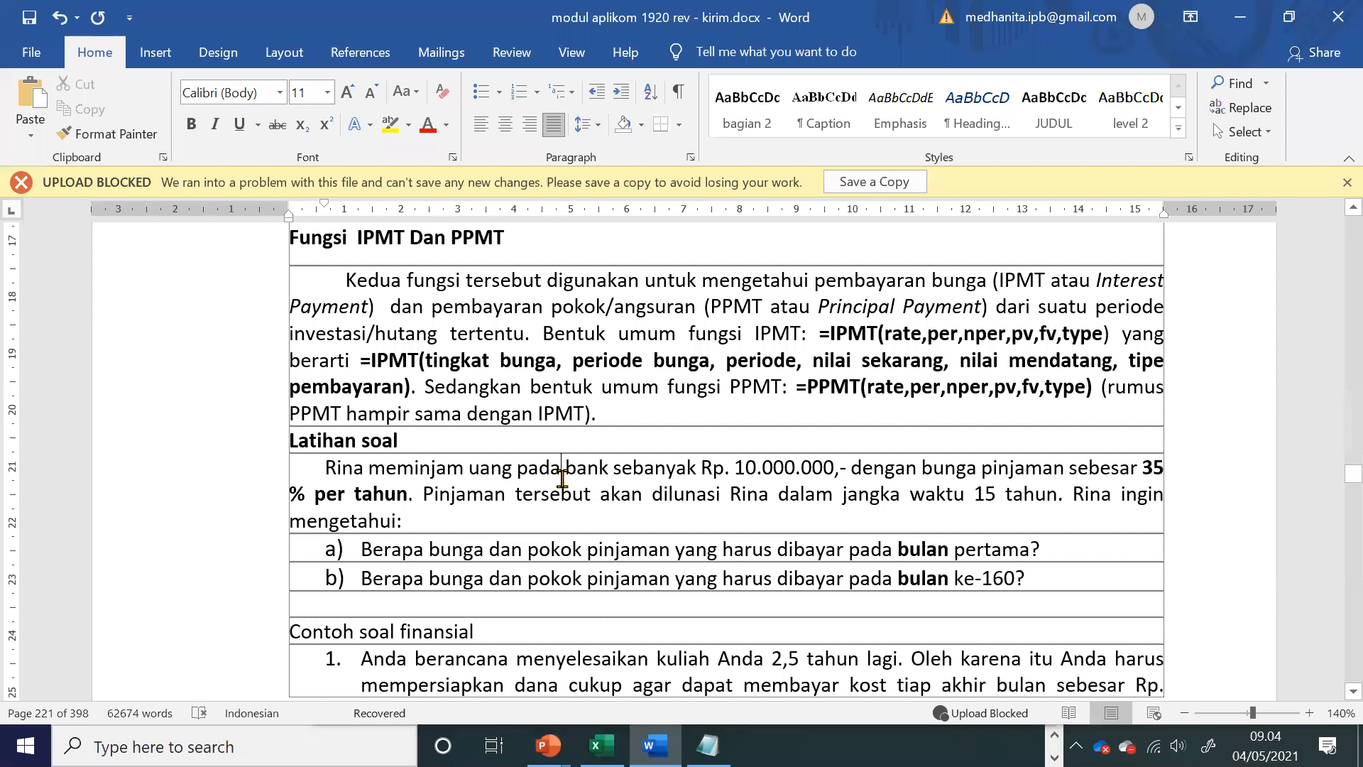
drag(735, 467, 834, 467)
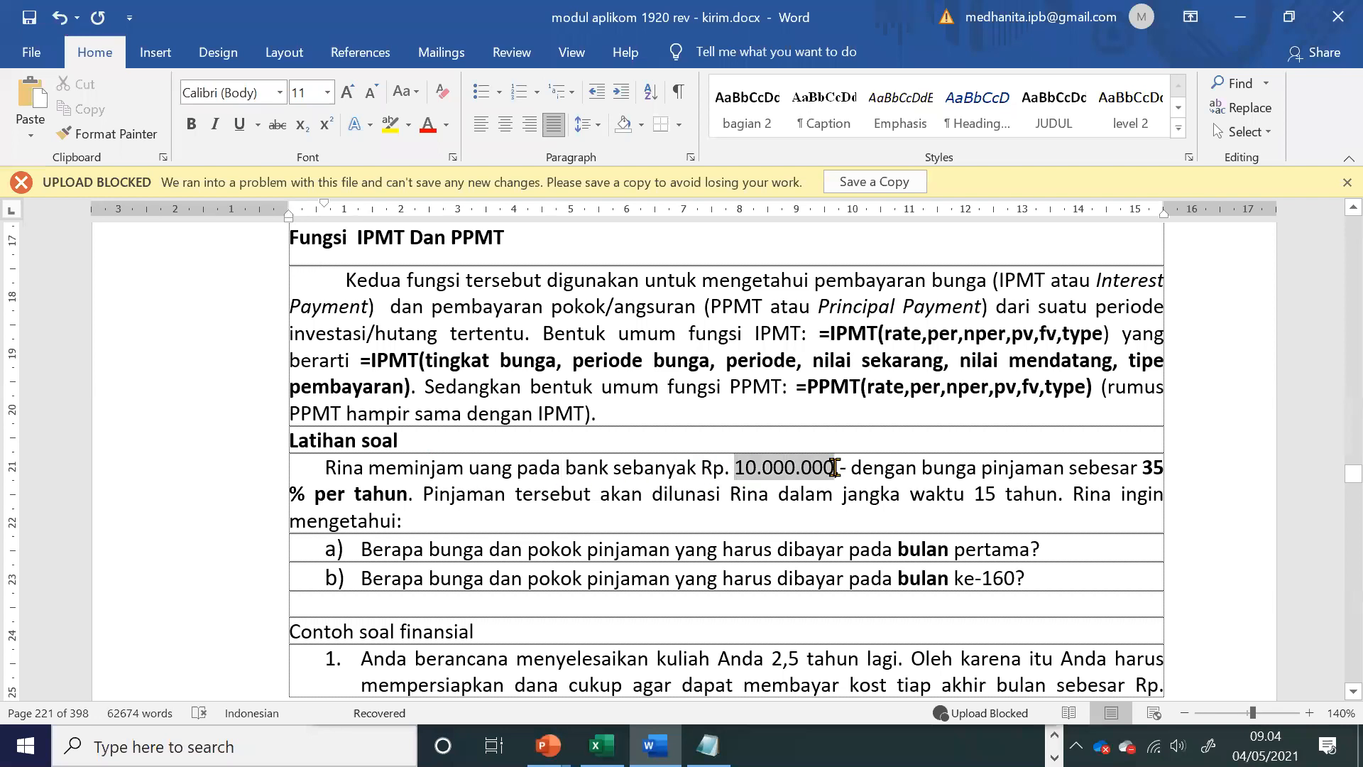
click(399, 497)
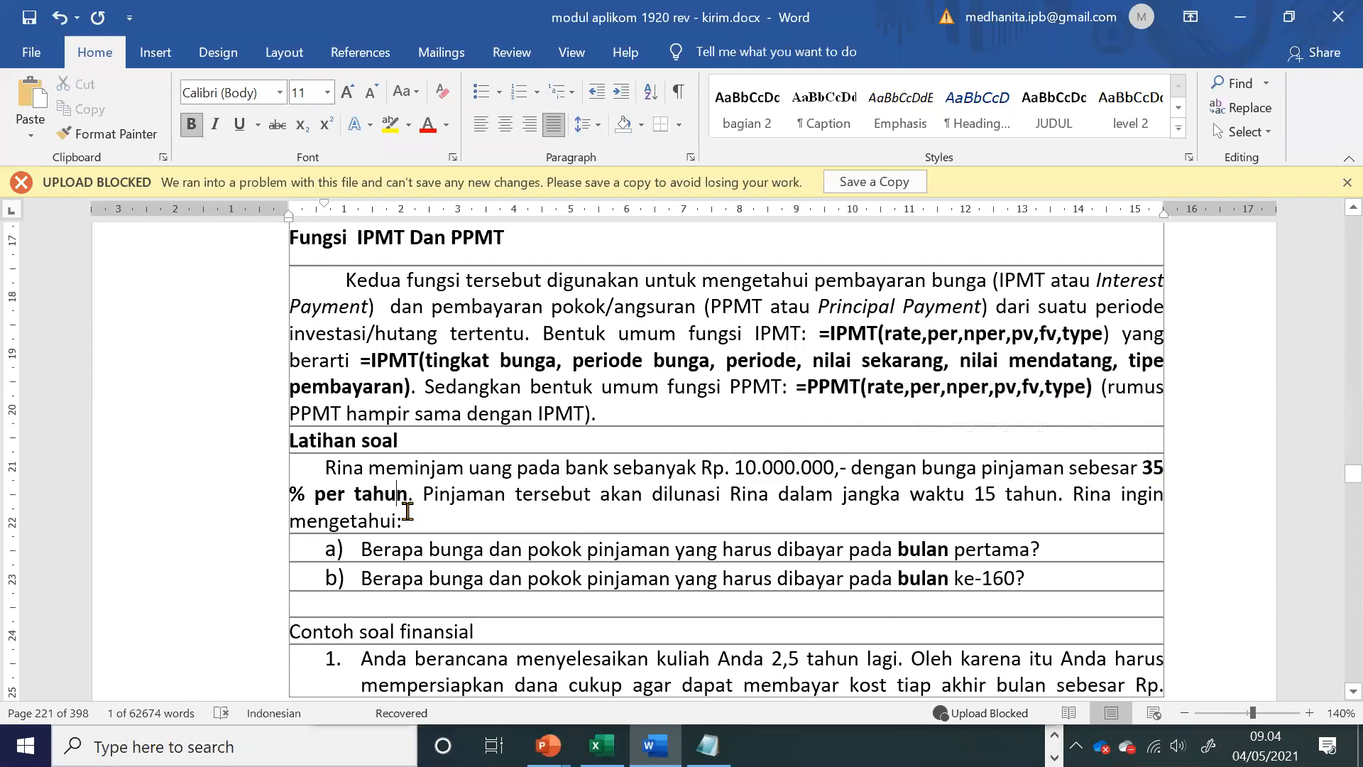
key(alt+Tab)
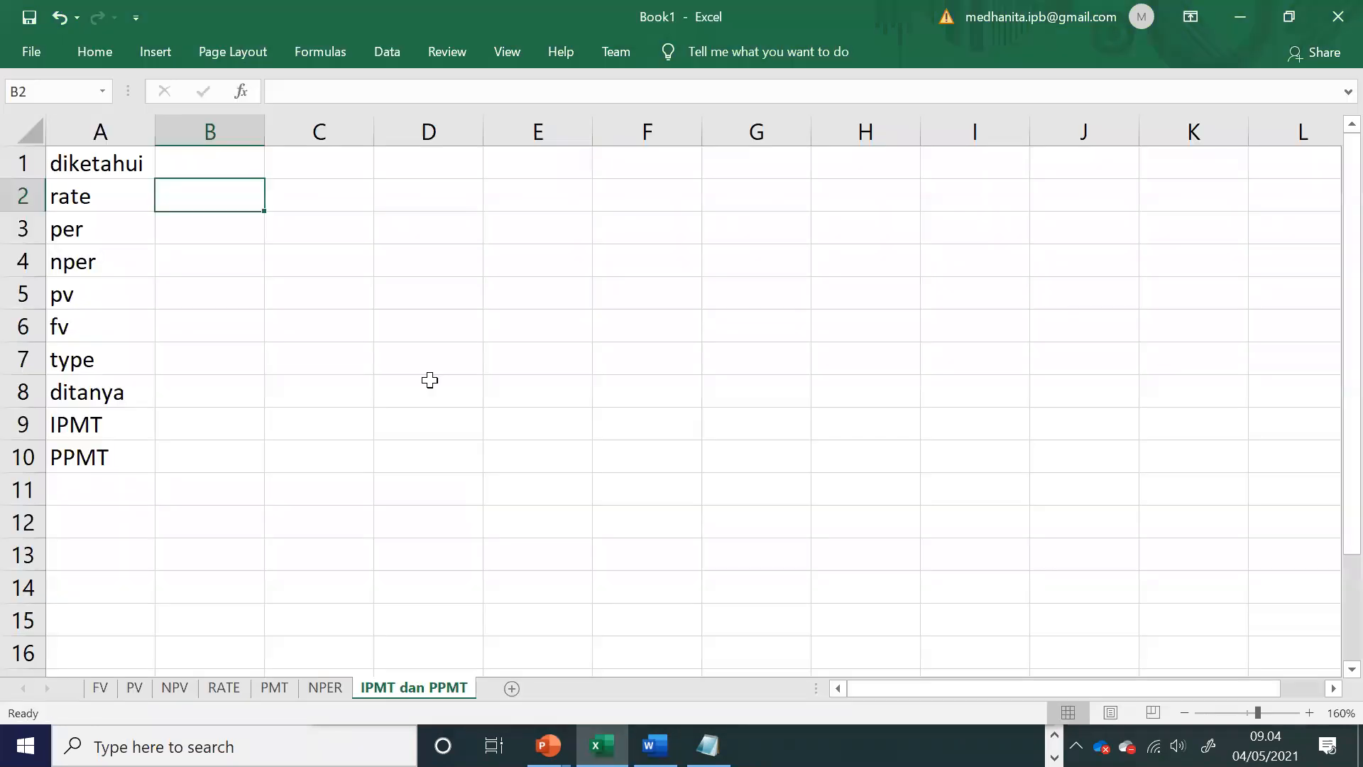
click(194, 165)
text(bulan)
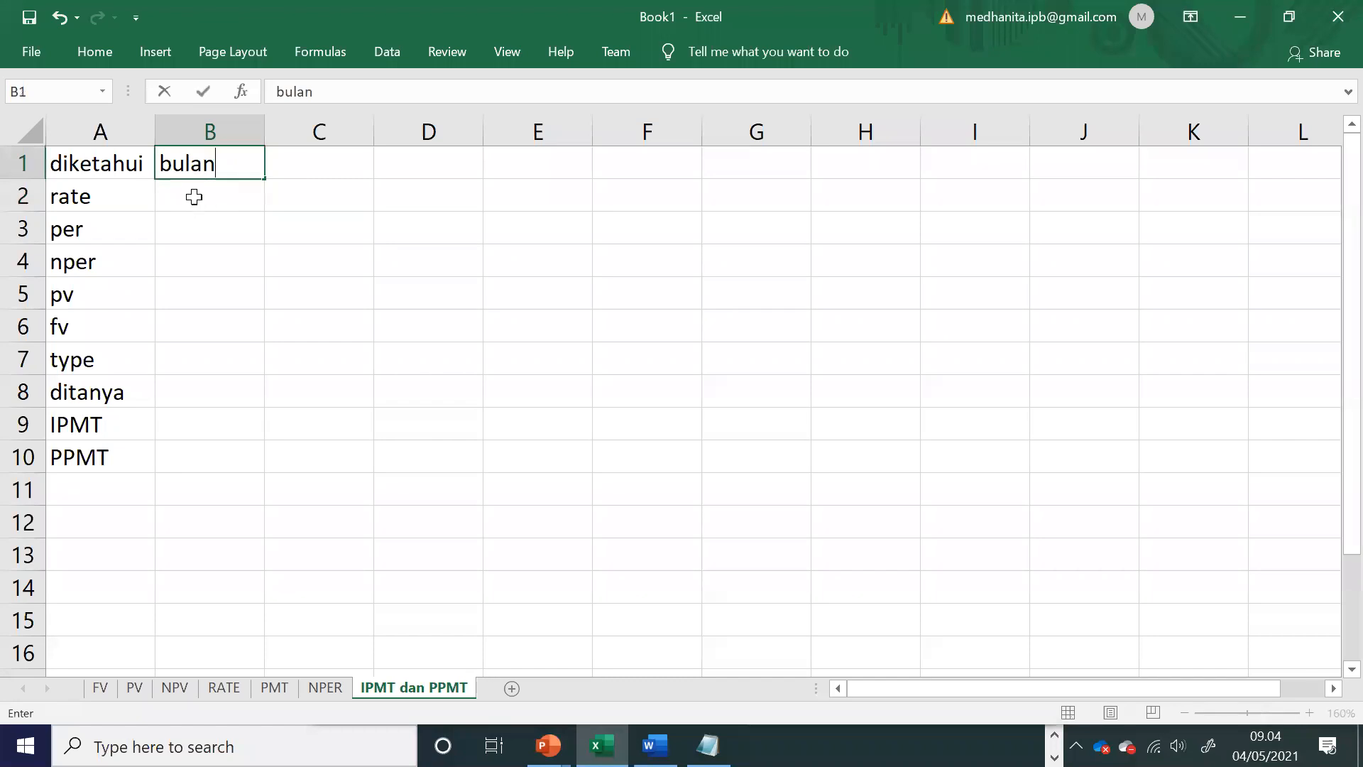
click(193, 195)
Step: Recheck the exercise in Word, and enter the monthly rate formula =35%/12 in cell B2 of the Excel sheet
key(alt+Tab)
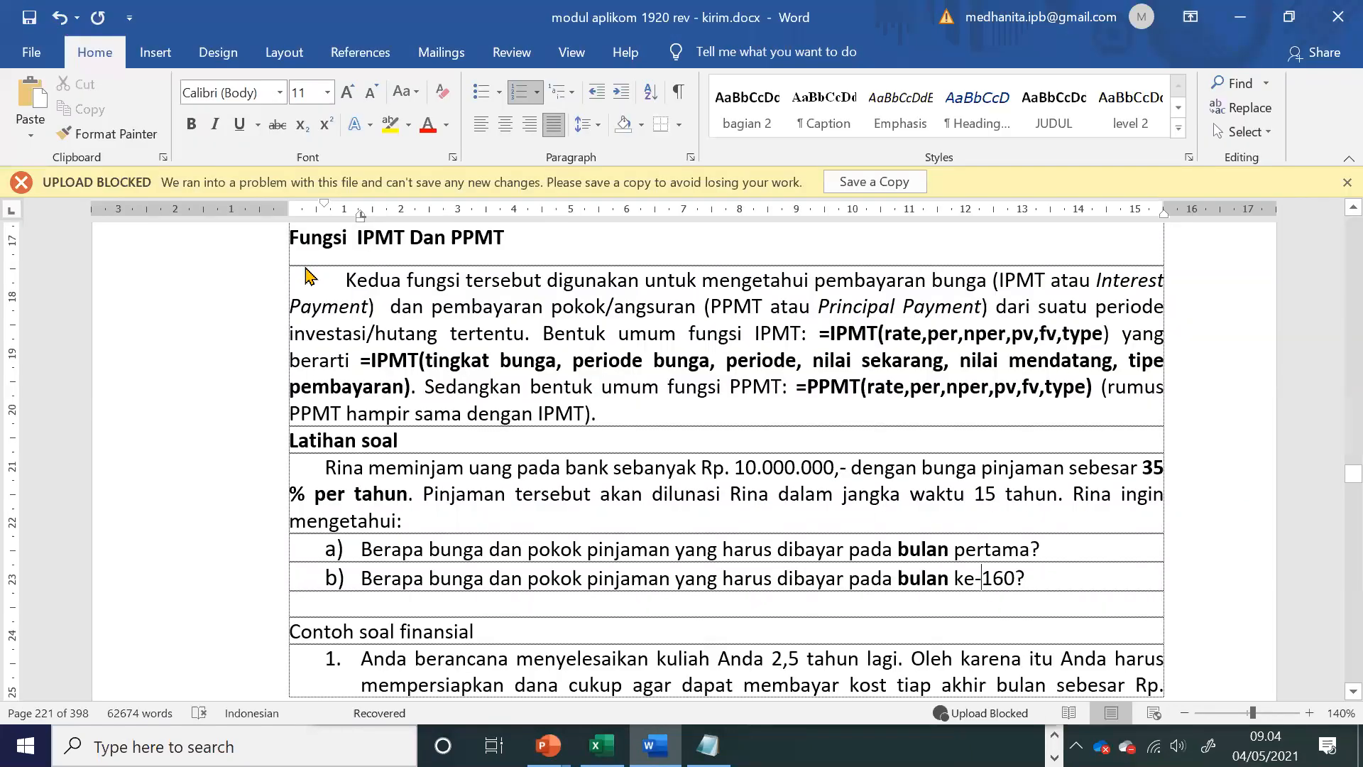
key(alt+Tab)
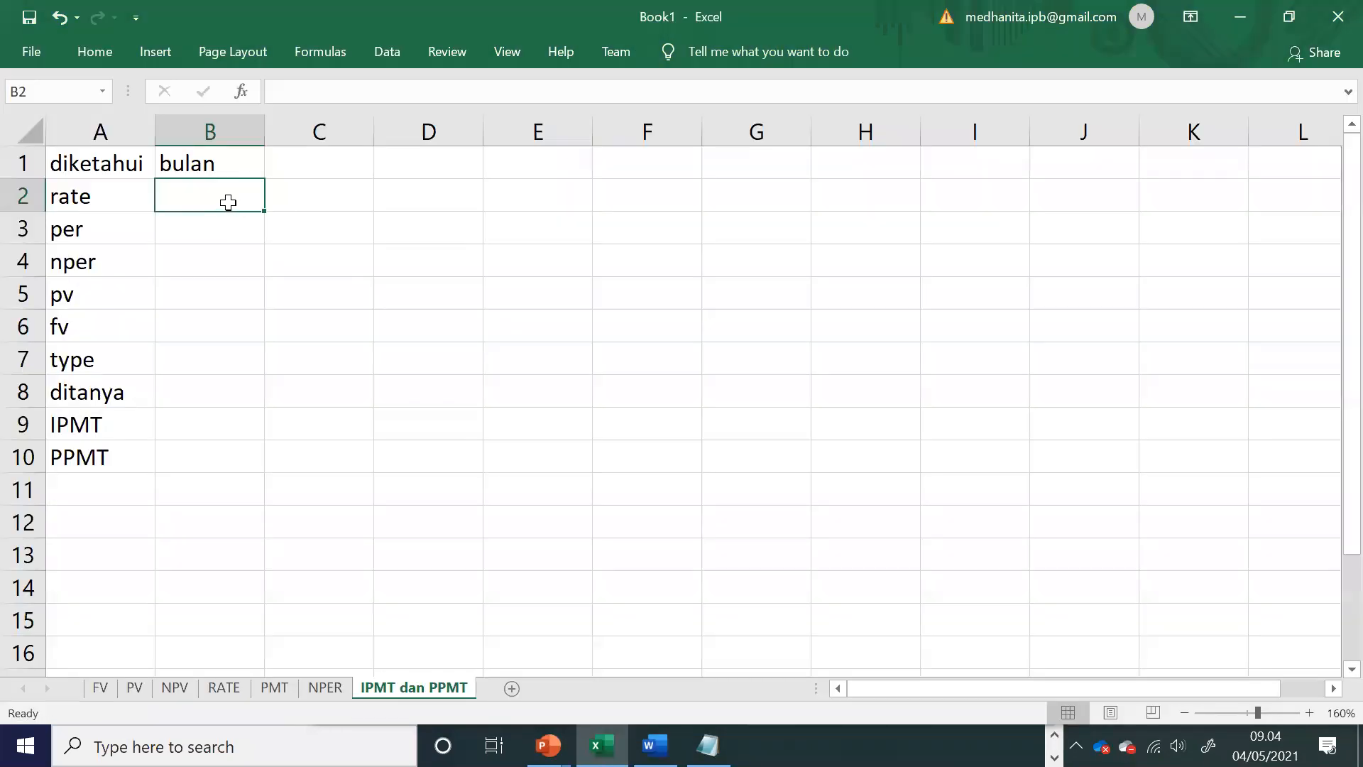
text(=35%/12)
key(Return)
click(228, 198)
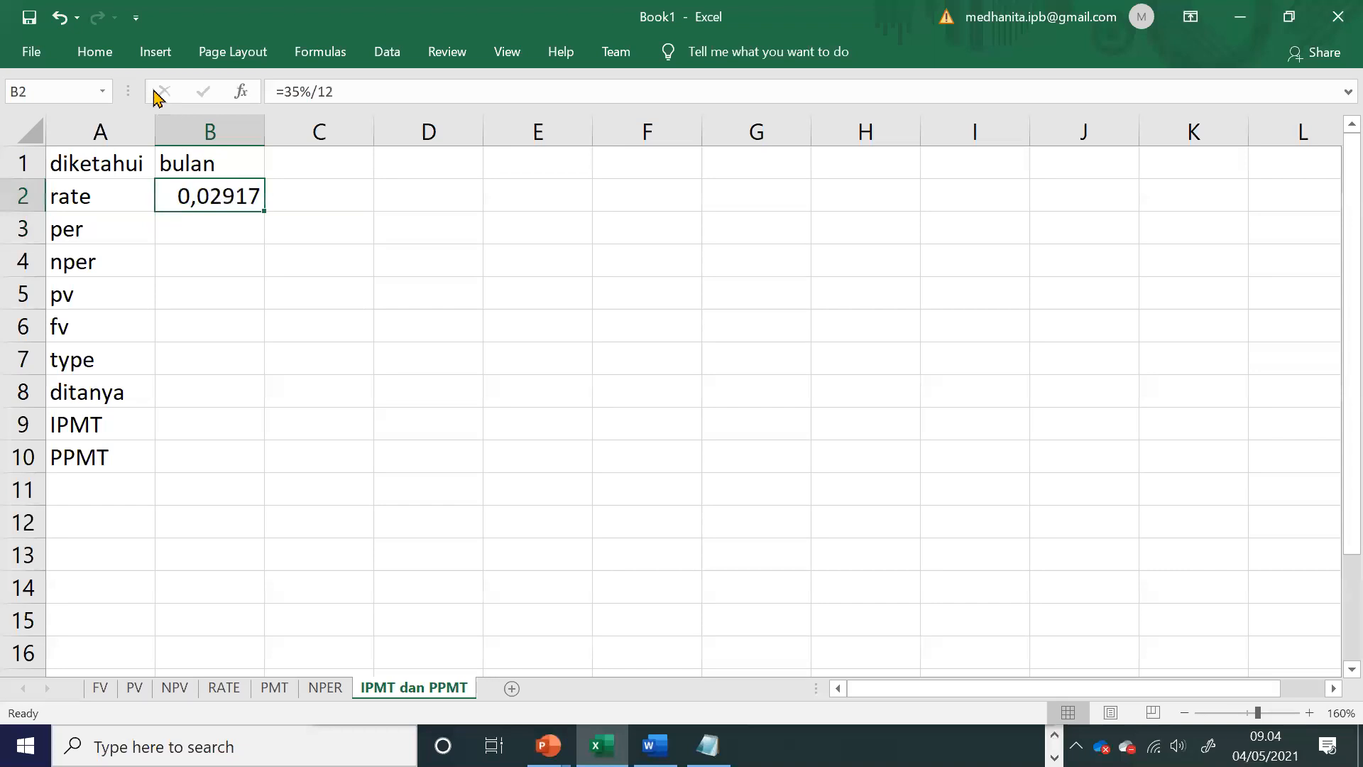
Step: Format the rate in B2 as a percentage with two decimal places, and select cell B3
click(94, 51)
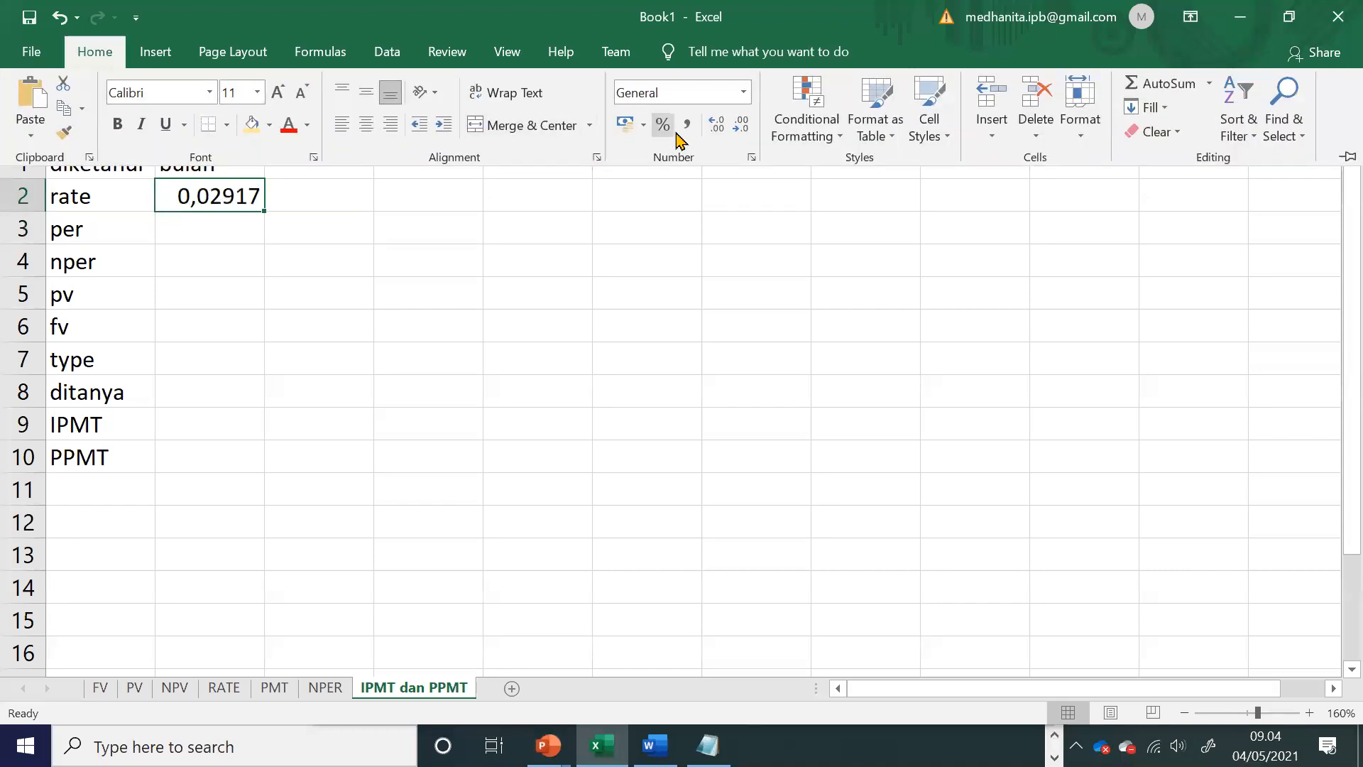
click(667, 128)
click(712, 132)
click(712, 132)
click(225, 190)
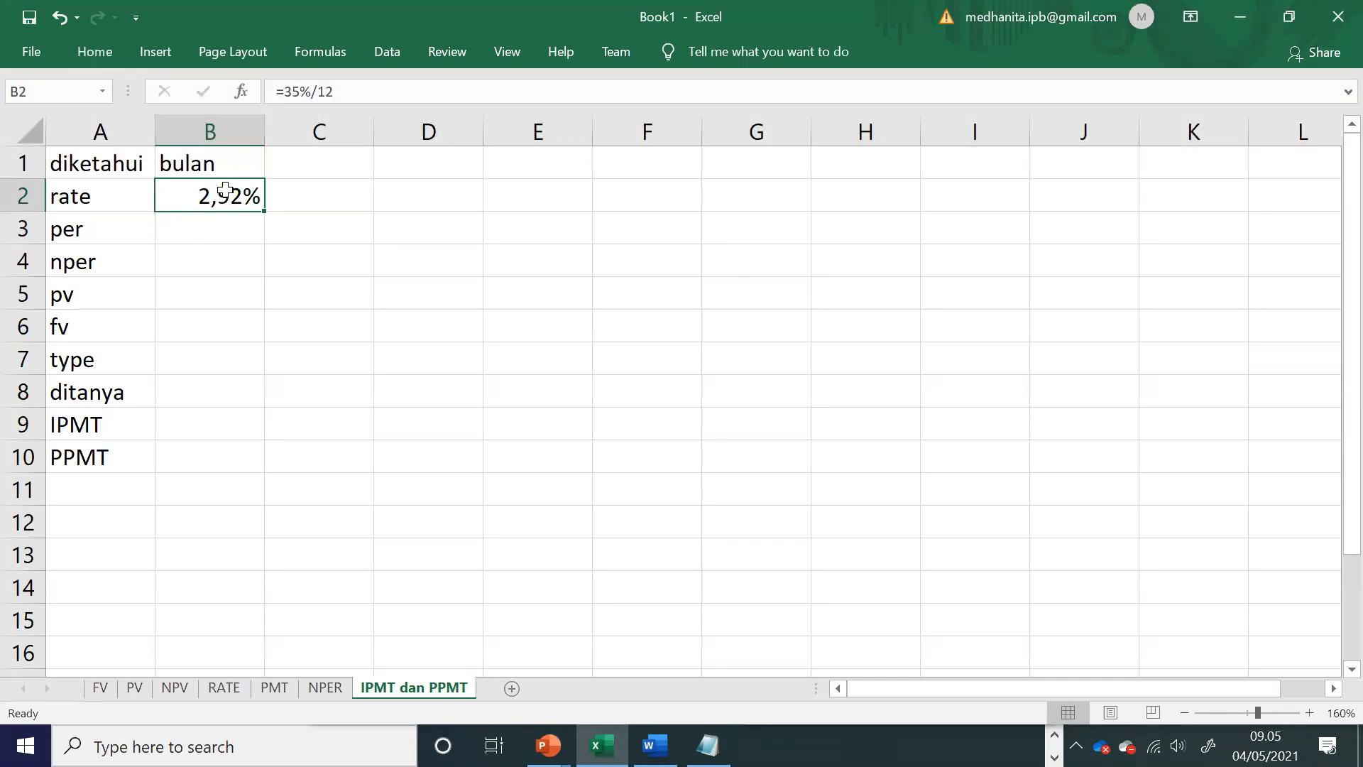
click(225, 166)
click(216, 225)
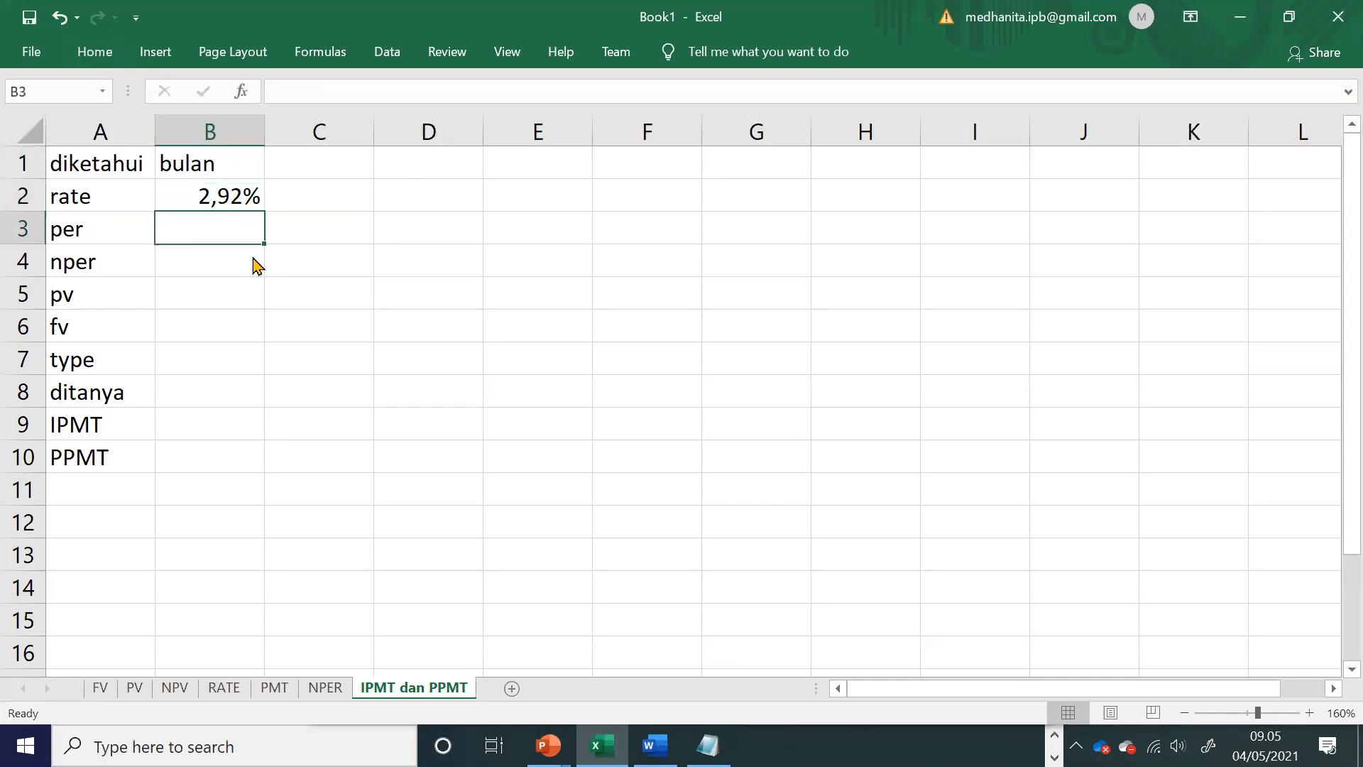
Step: Reread the two questions in the Word exercise, and enter the per values 1 in B3 and 160 in C3 of the Excel sheet
key(alt+Tab)
drag(441, 550, 663, 550)
click(898, 559)
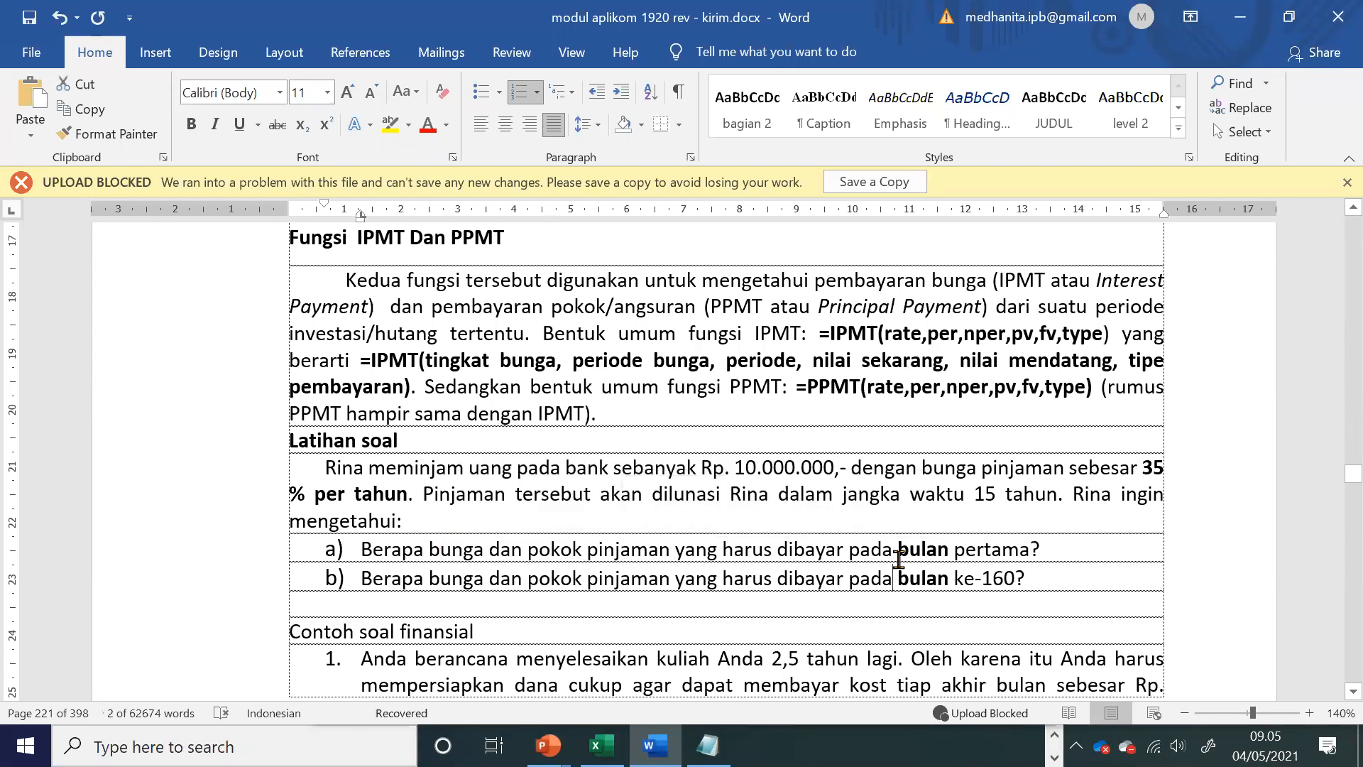
drag(898, 551, 1008, 552)
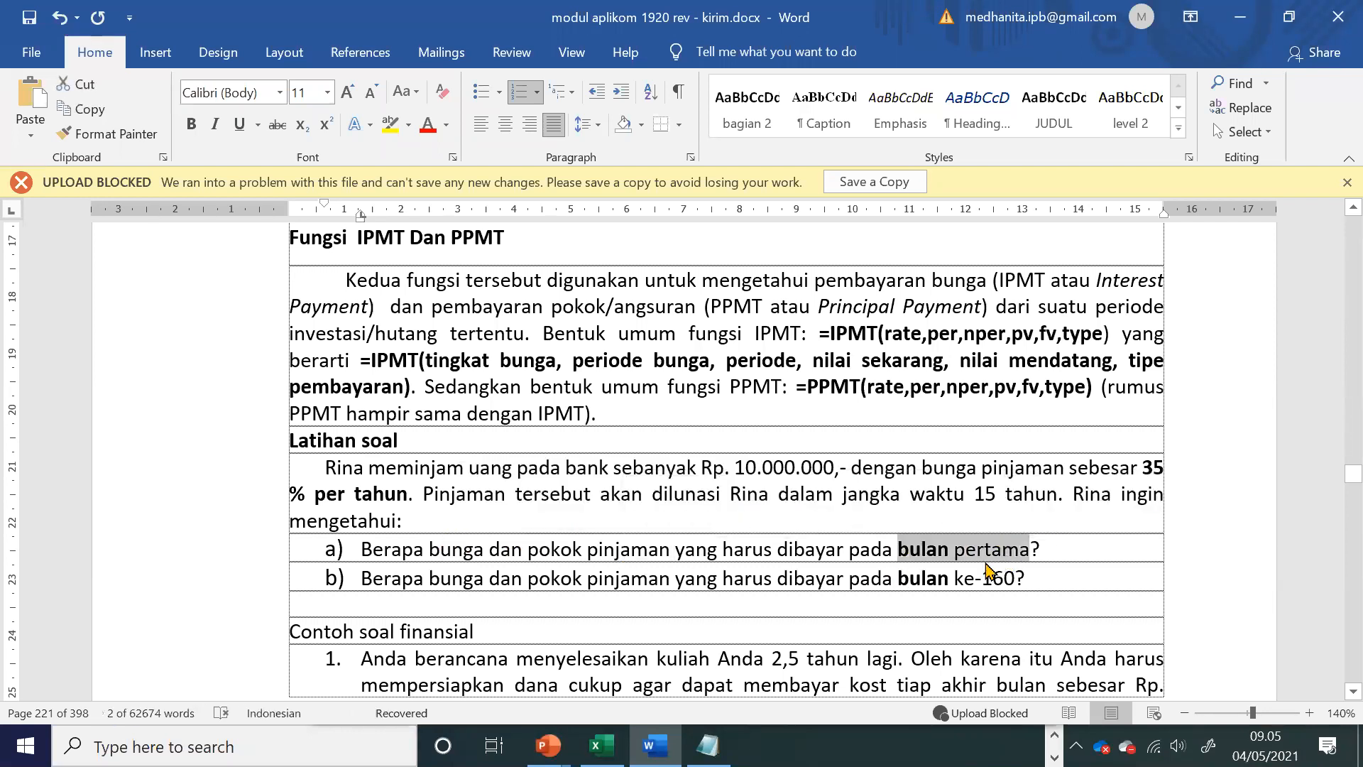
key(alt+Tab)
text(1)
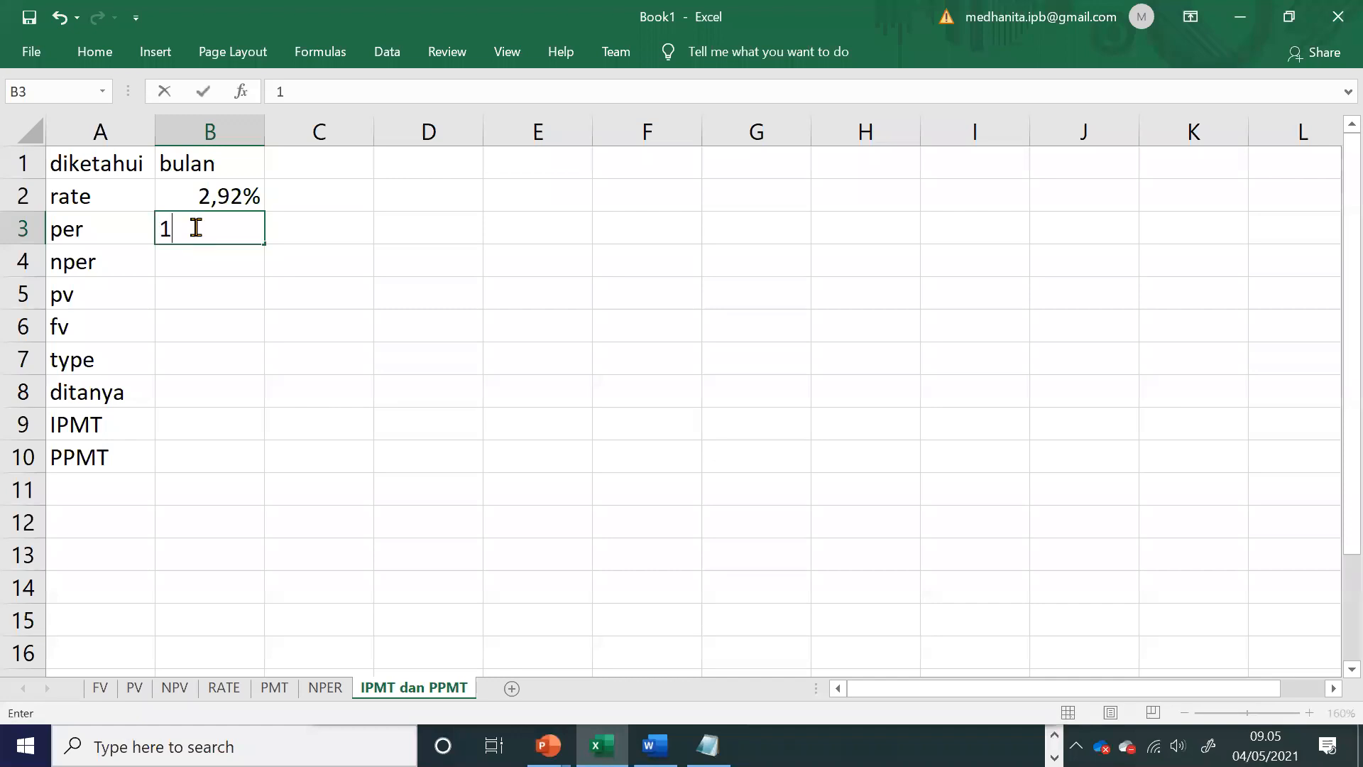
key(Tab)
key(alt+Tab)
key(alt+Tab)
text(160)
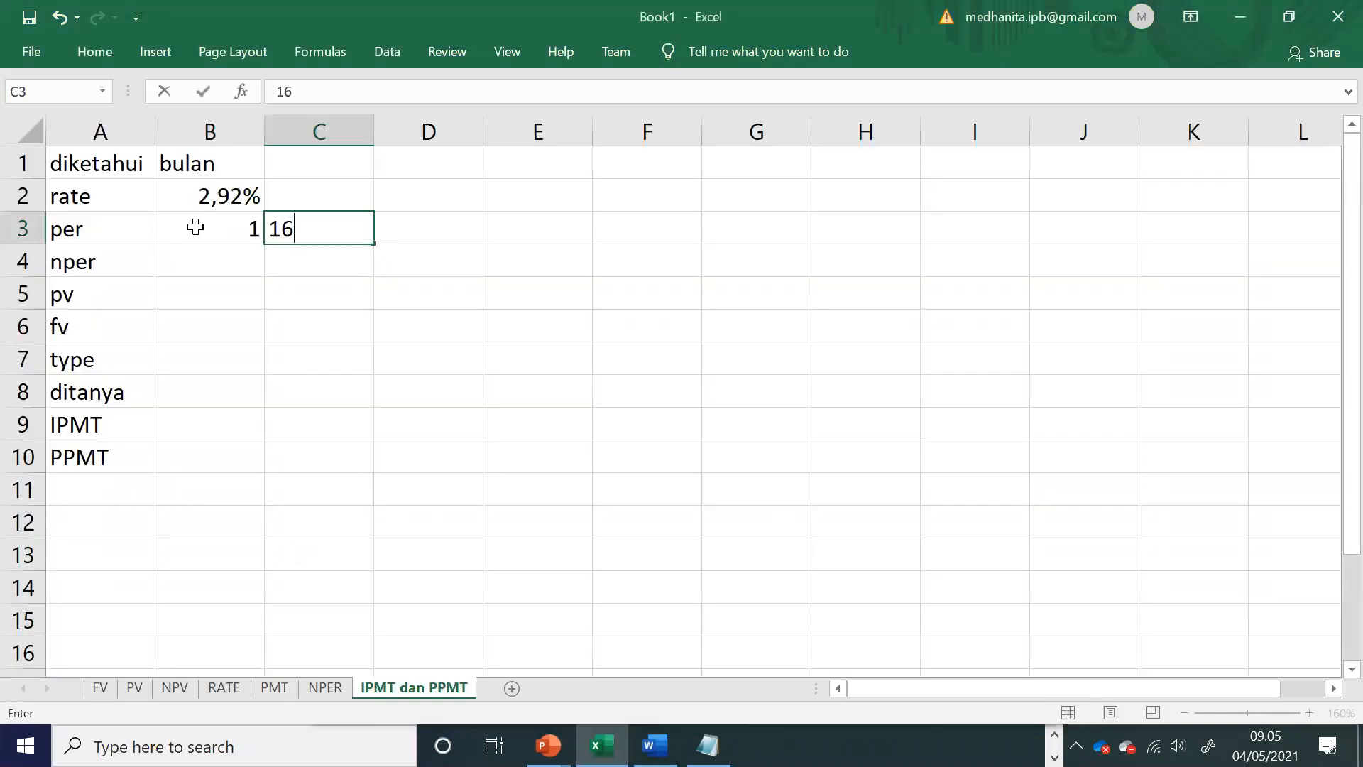
Step: Copy the monthly rate from cell B2 into cell C2
click(223, 194)
key(ctrl+c)
click(283, 190)
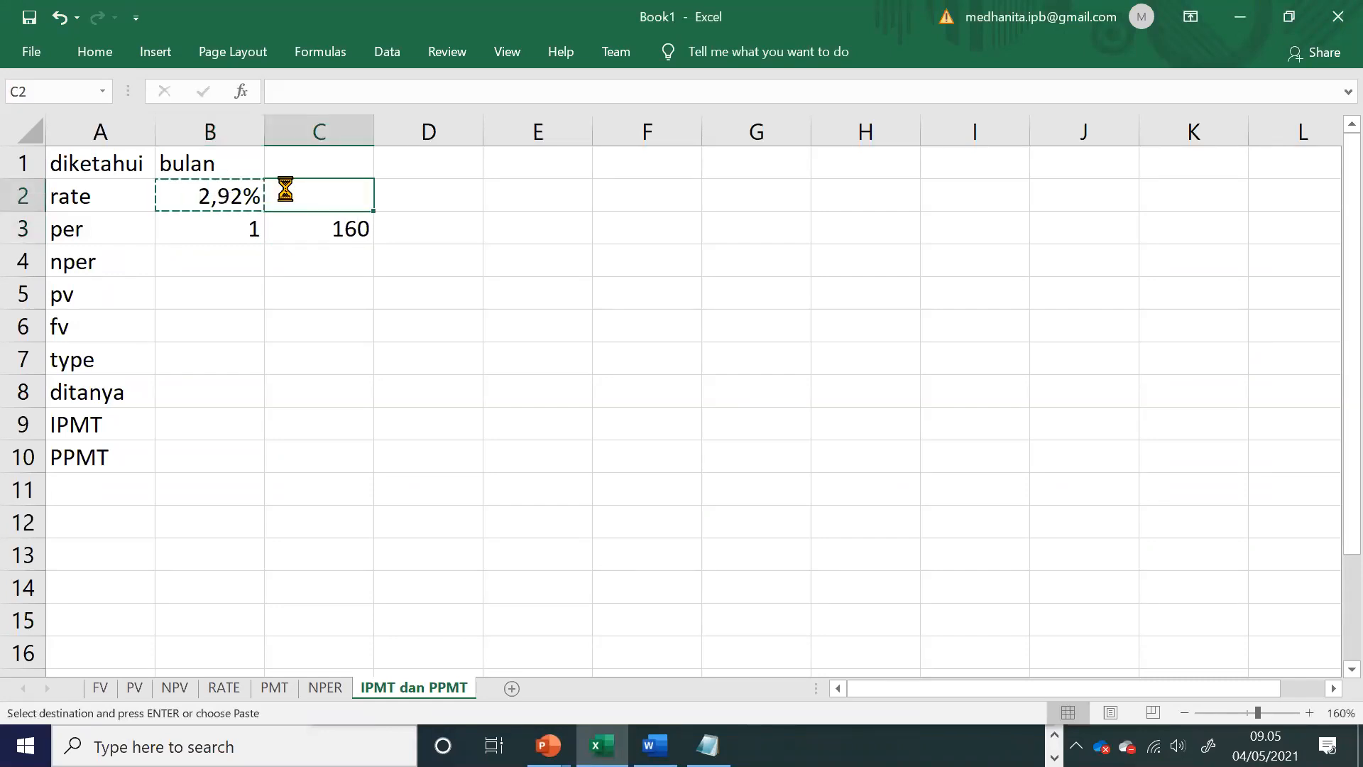
key(ctrl+v)
Step: Reread the loan term in the Word exercise, and enter the nper formula =15*12 in cell B4 of the Excel sheet
click(216, 259)
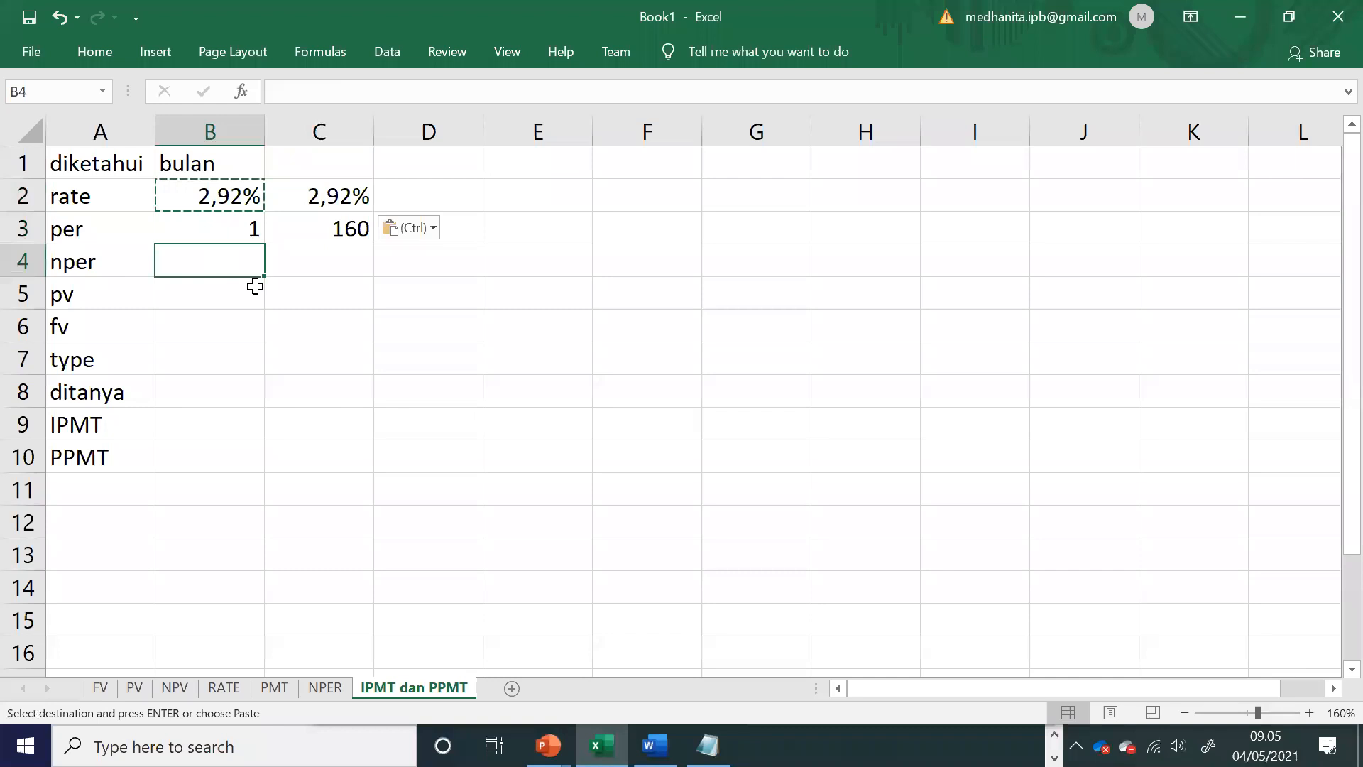
key(alt+Tab)
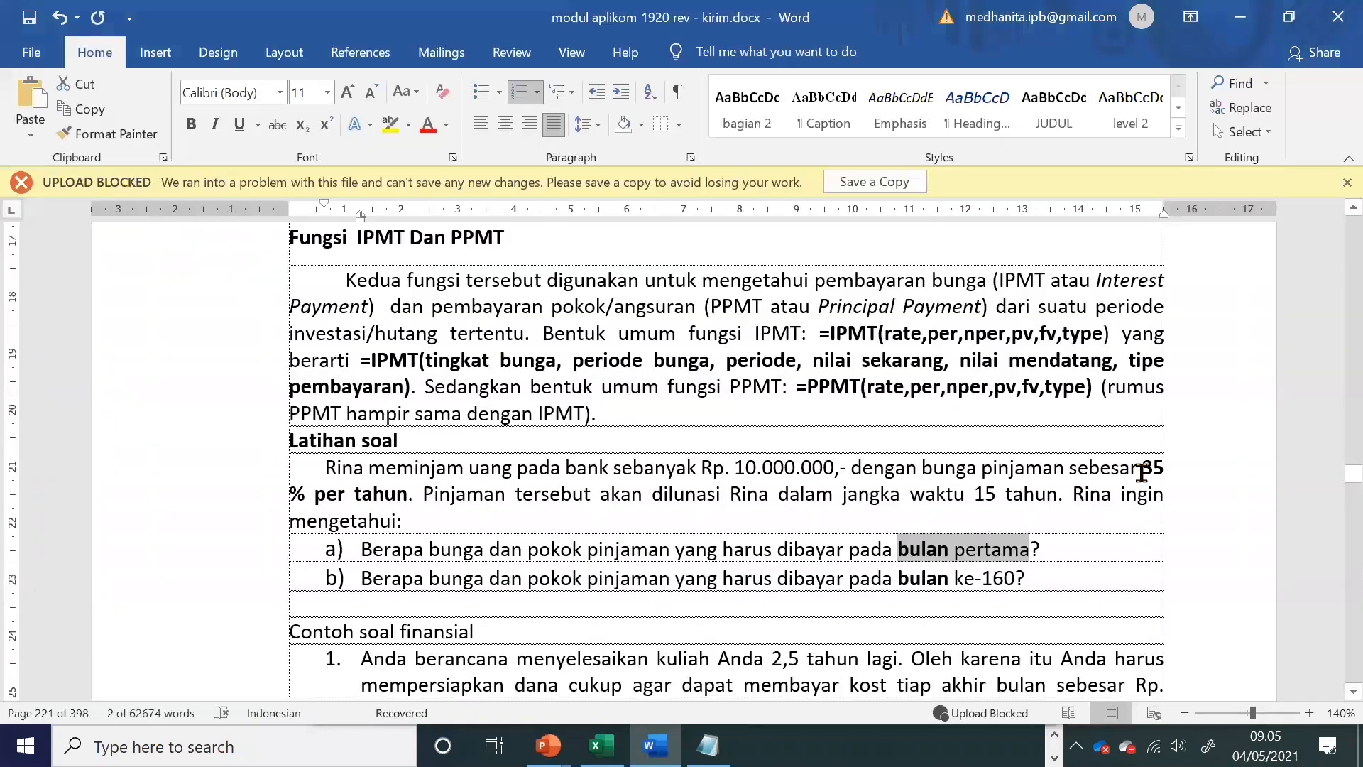
drag(1140, 467, 1171, 483)
click(978, 496)
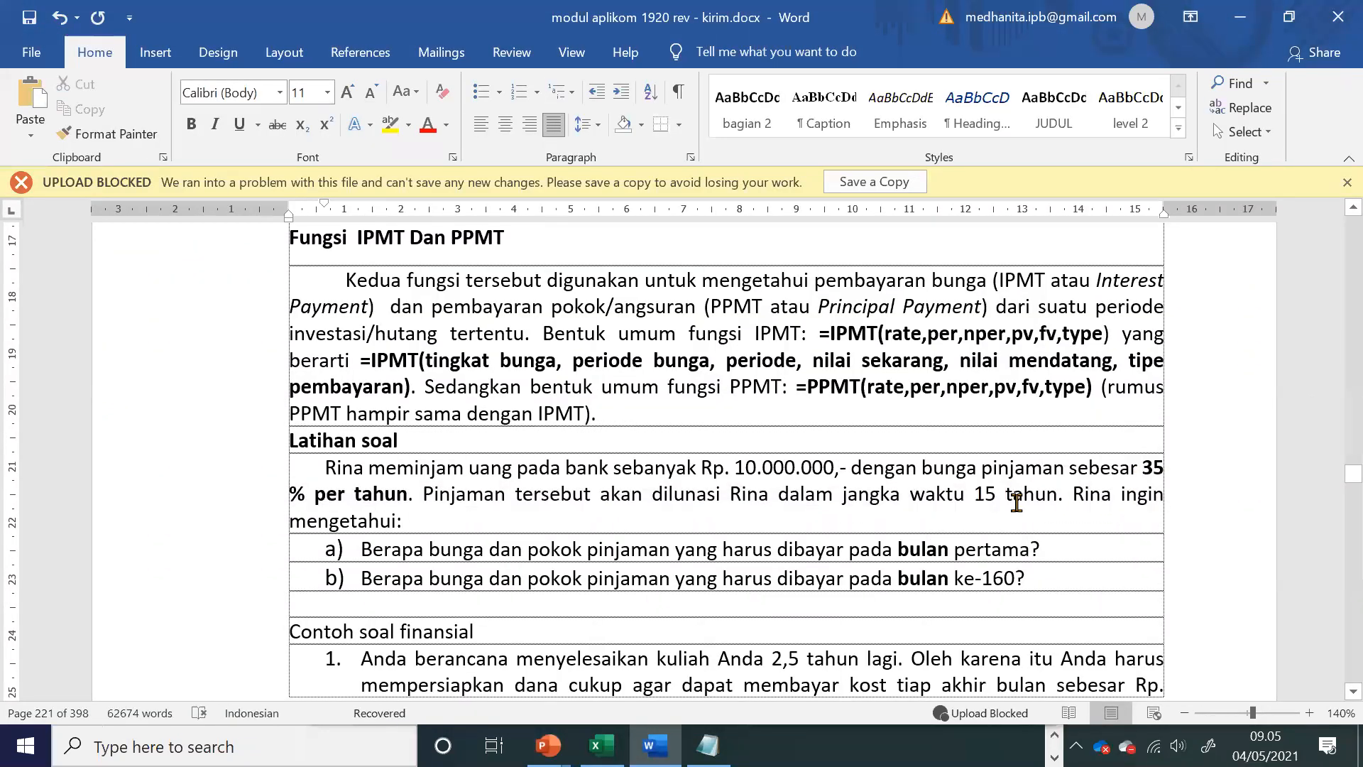
drag(975, 494, 1033, 495)
key(alt+Tab)
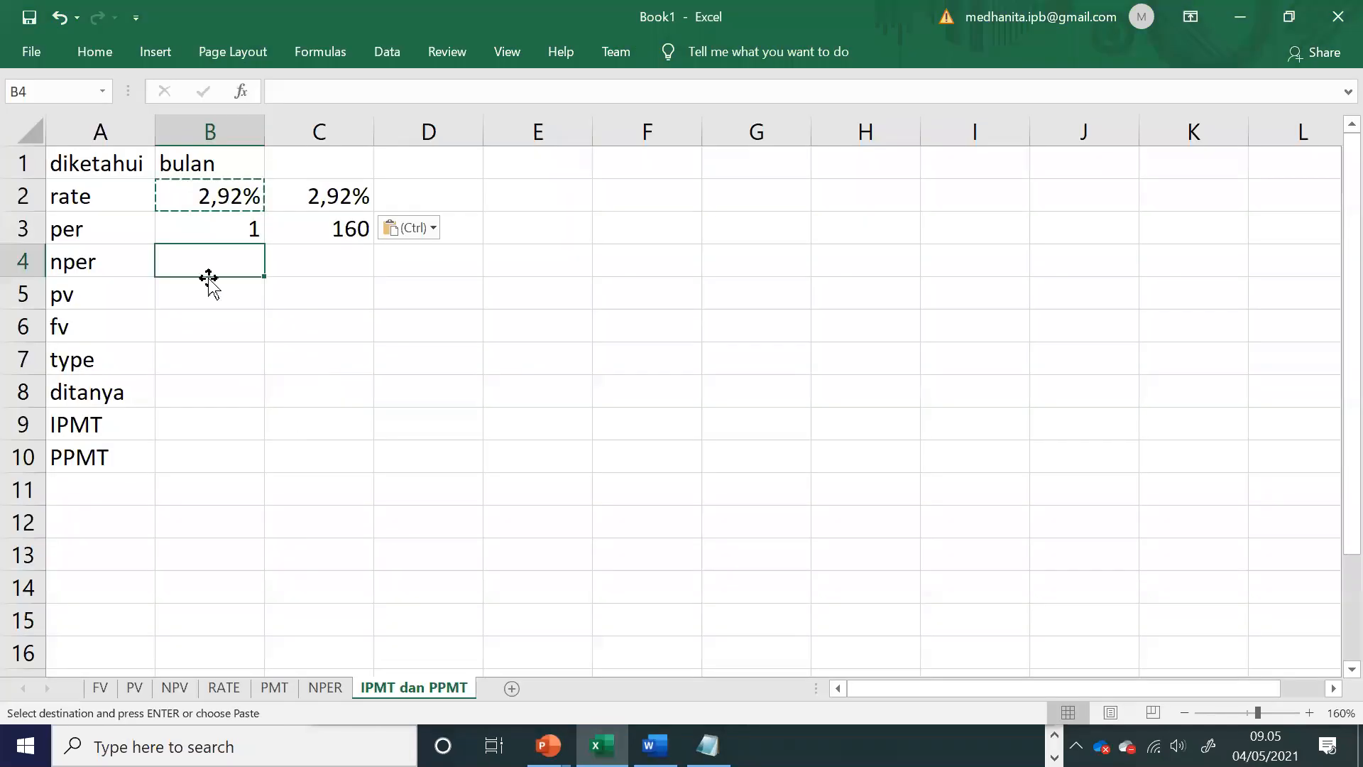
text(=15)
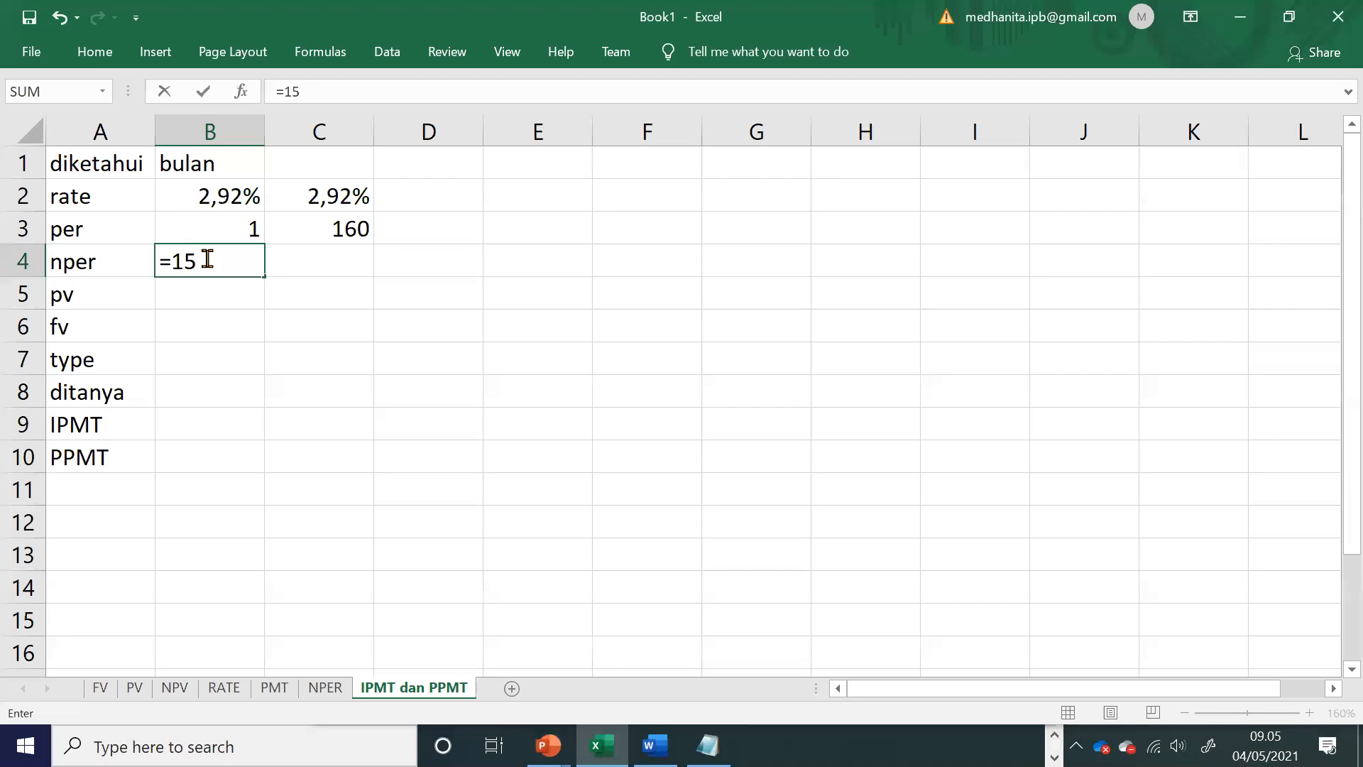
text(*12)
key(Return)
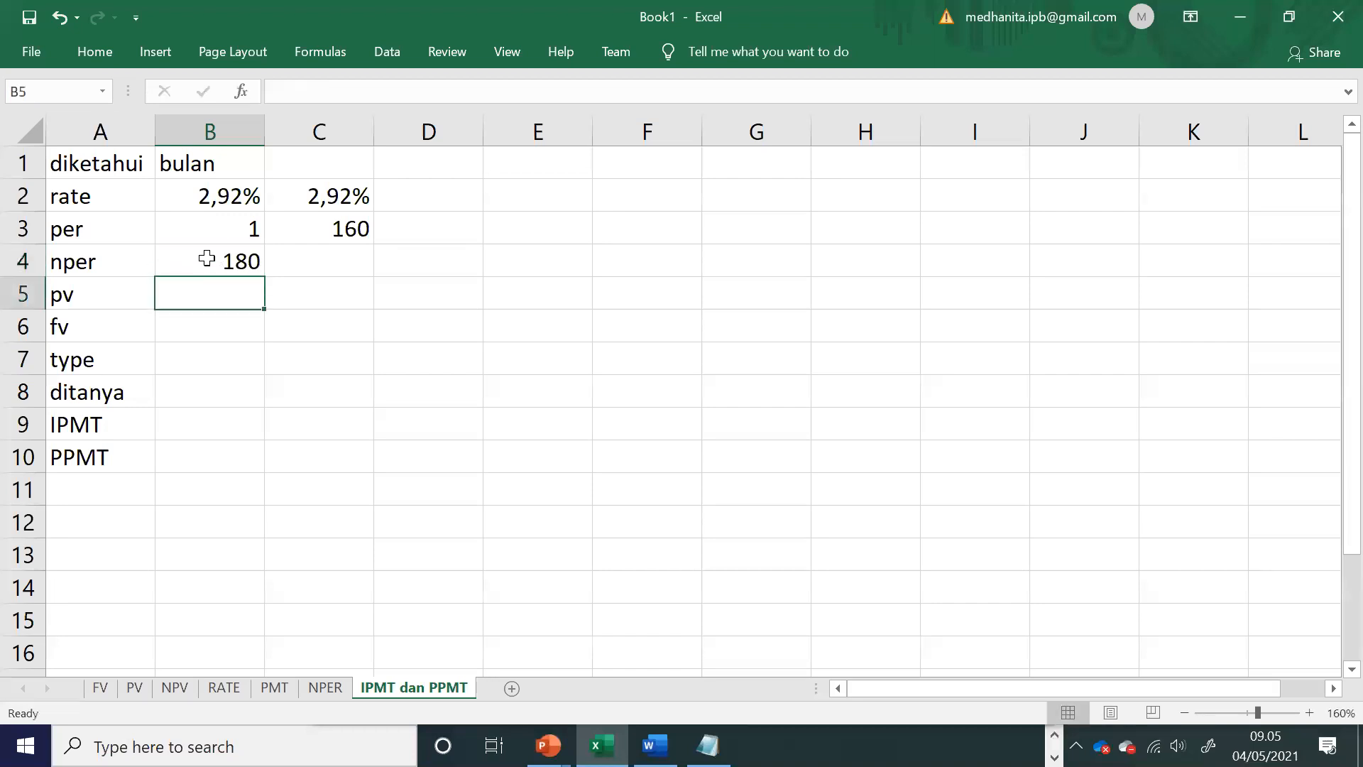
Step: Enter the nper value 180 in cell C4
click(334, 264)
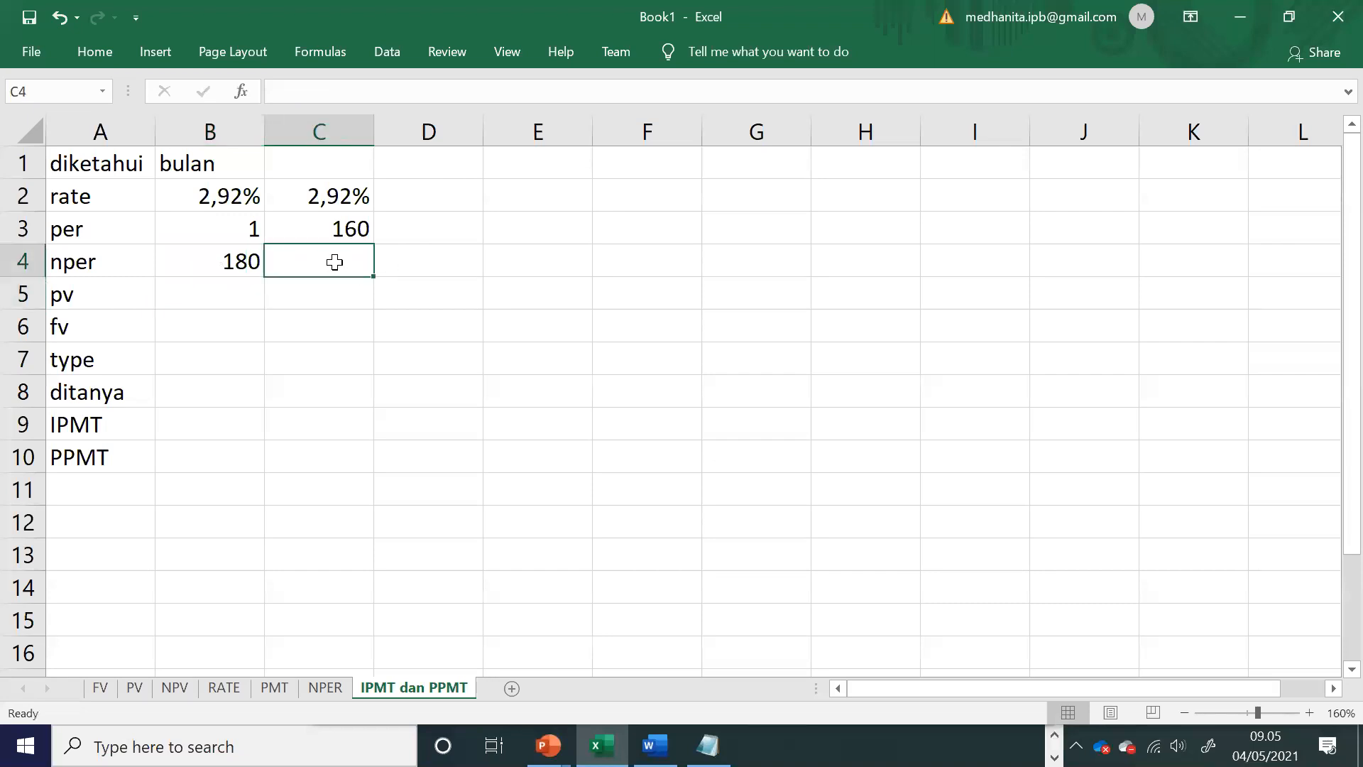
text(180)
key(Return)
Step: Reread the loan amount in the Word exercise, and enter 10000000 as the pv in cell B5 of the Excel sheet
key(Left)
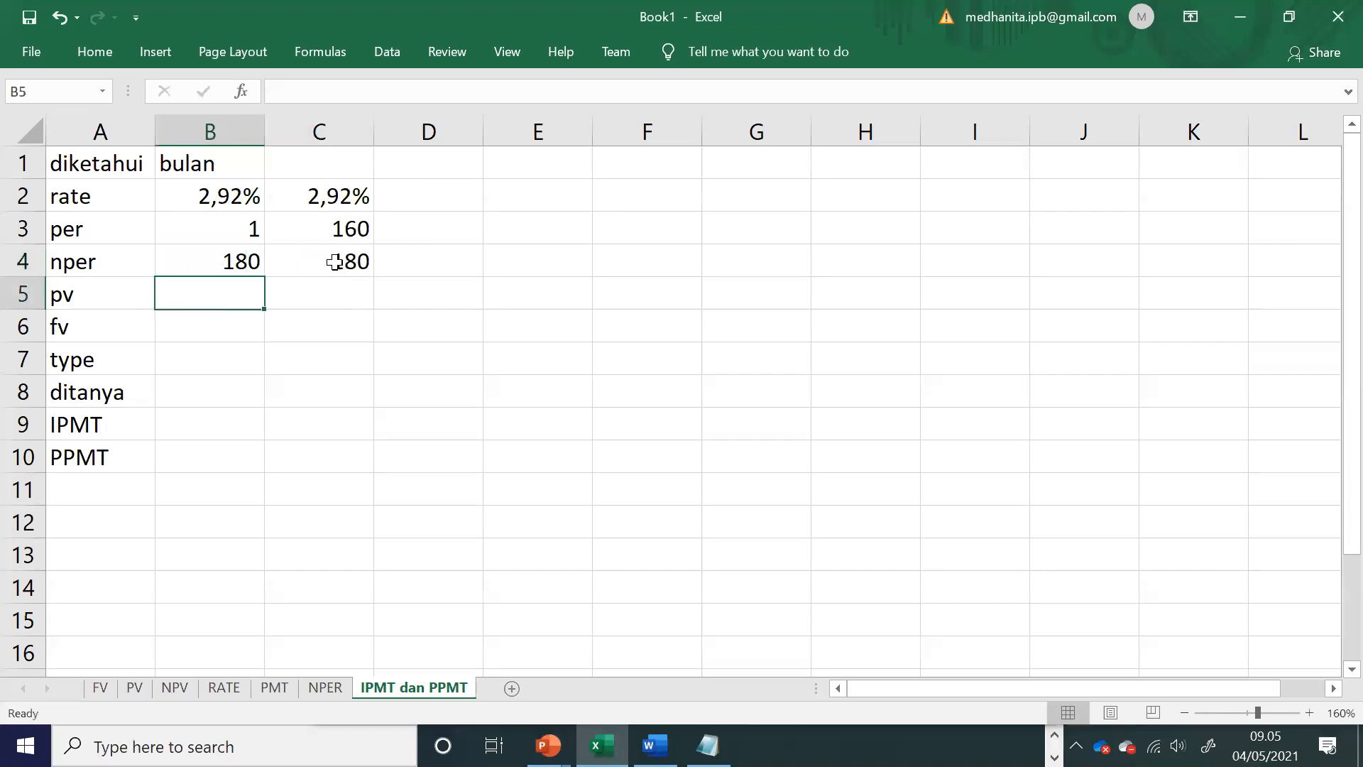
key(alt+Tab)
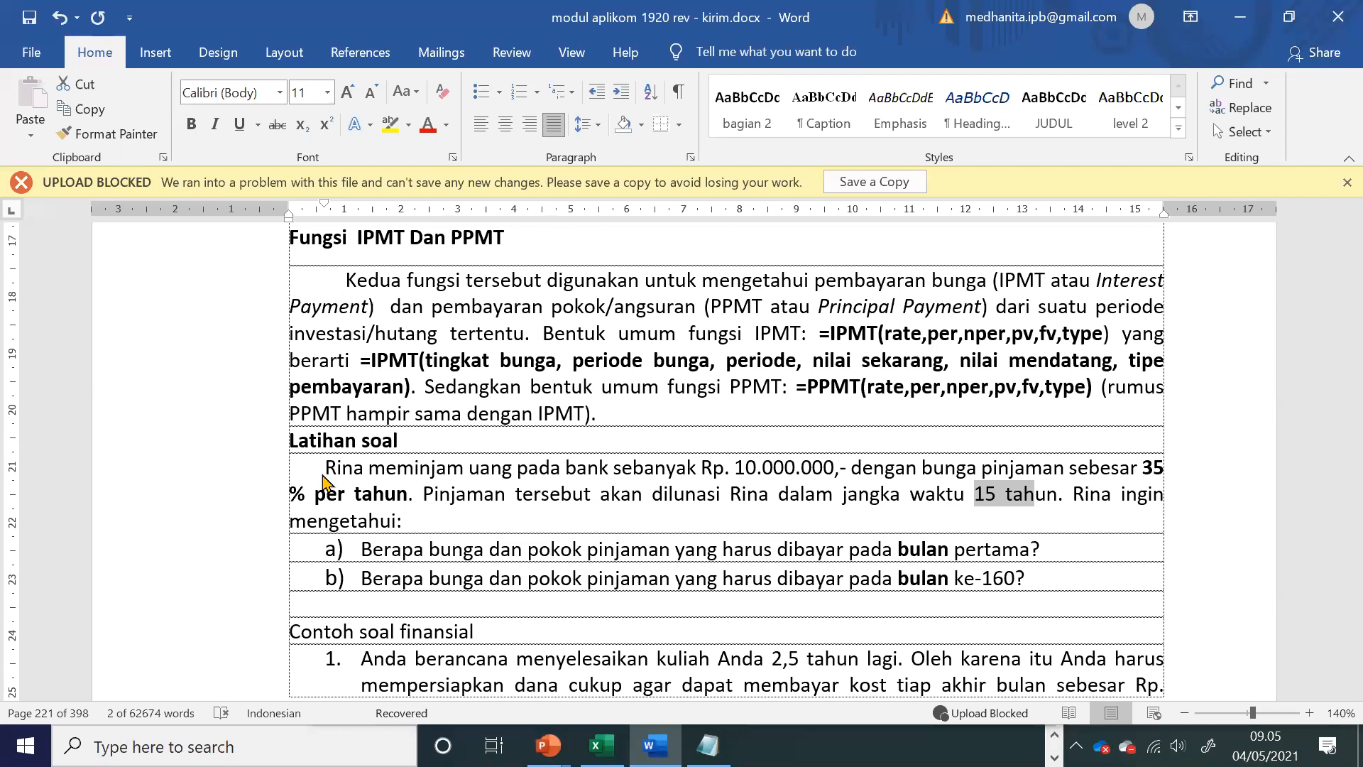
drag(735, 469, 845, 487)
key(alt+Tab)
text(()
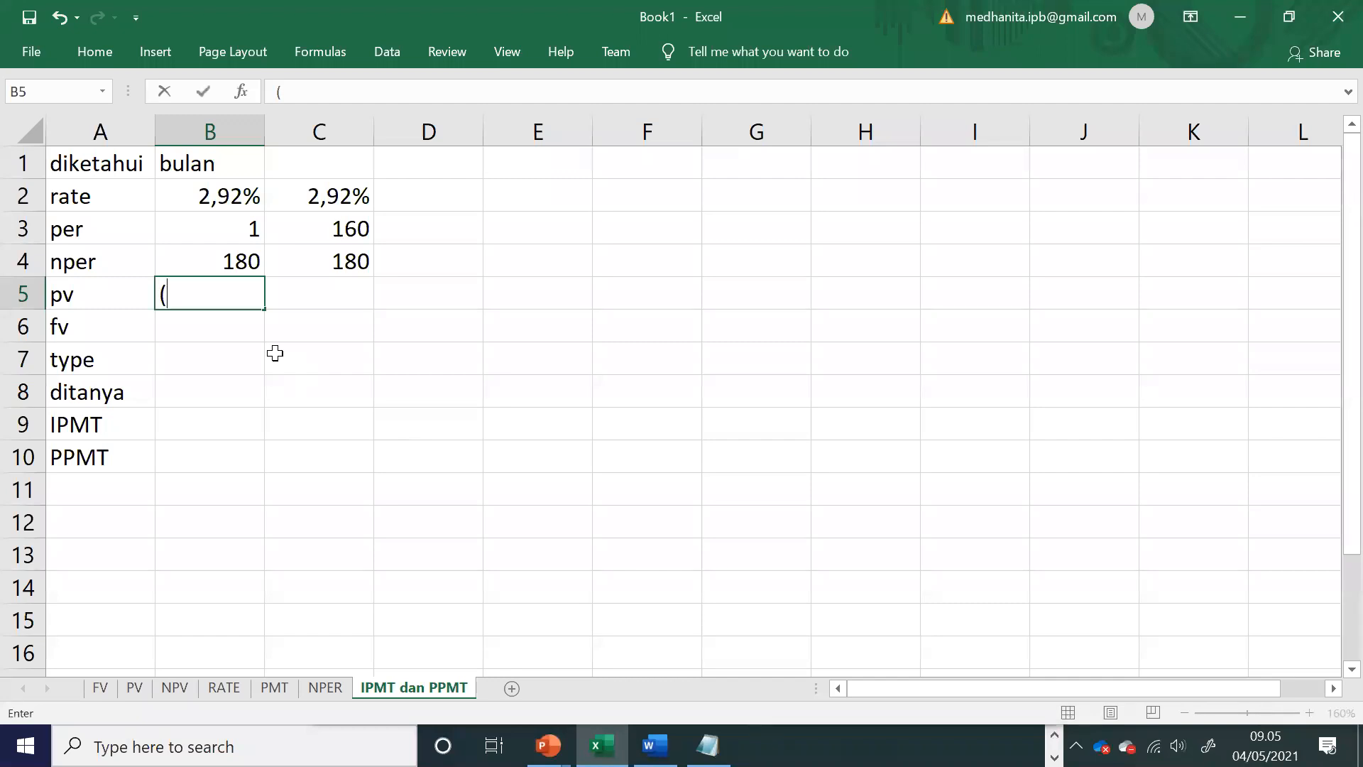
text(1000)
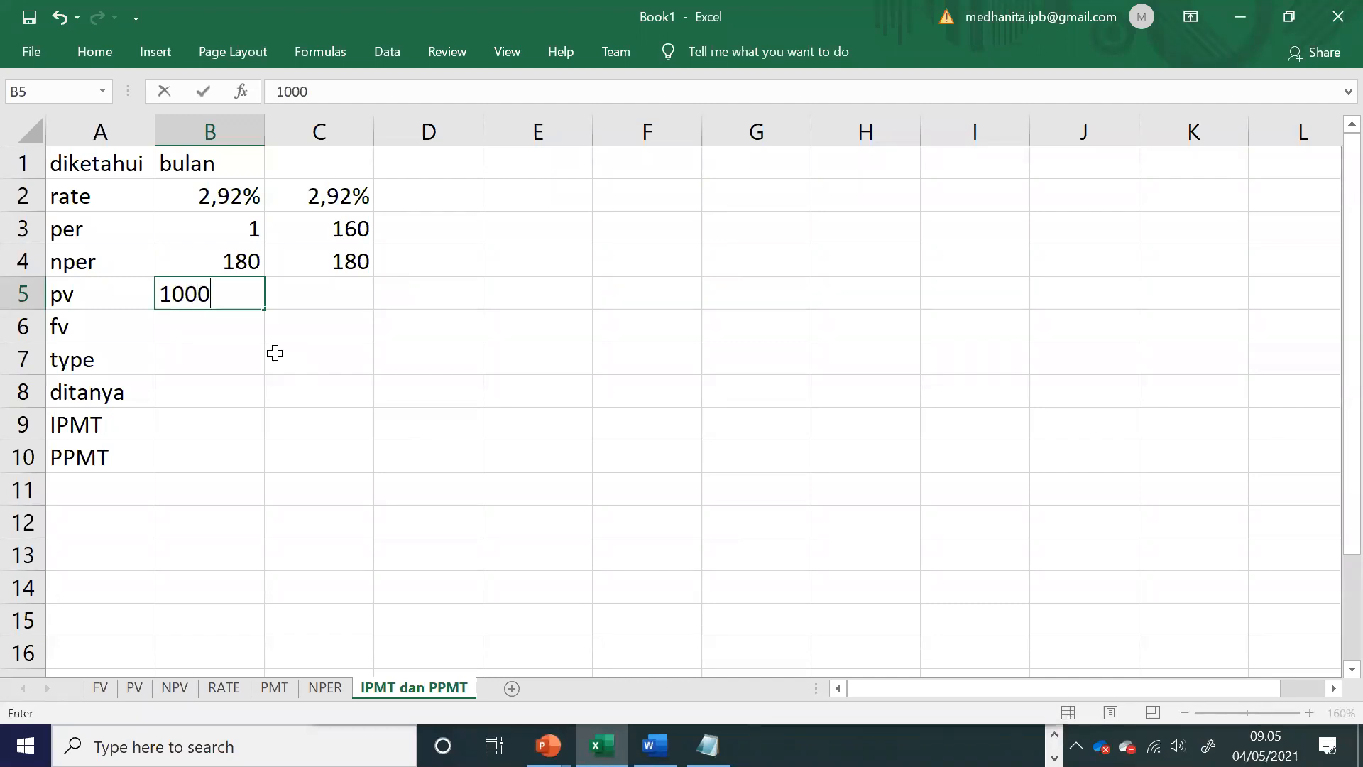
text(00001)
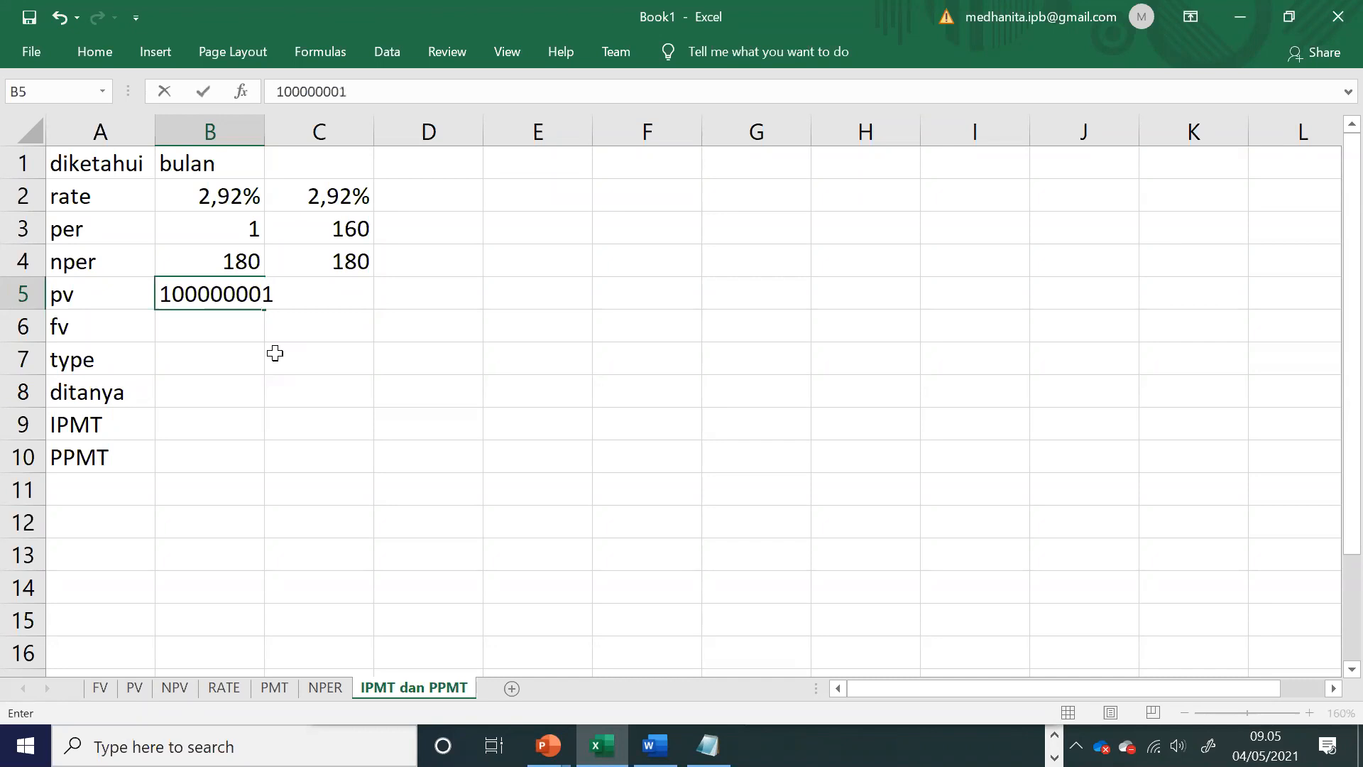
key(Tab)
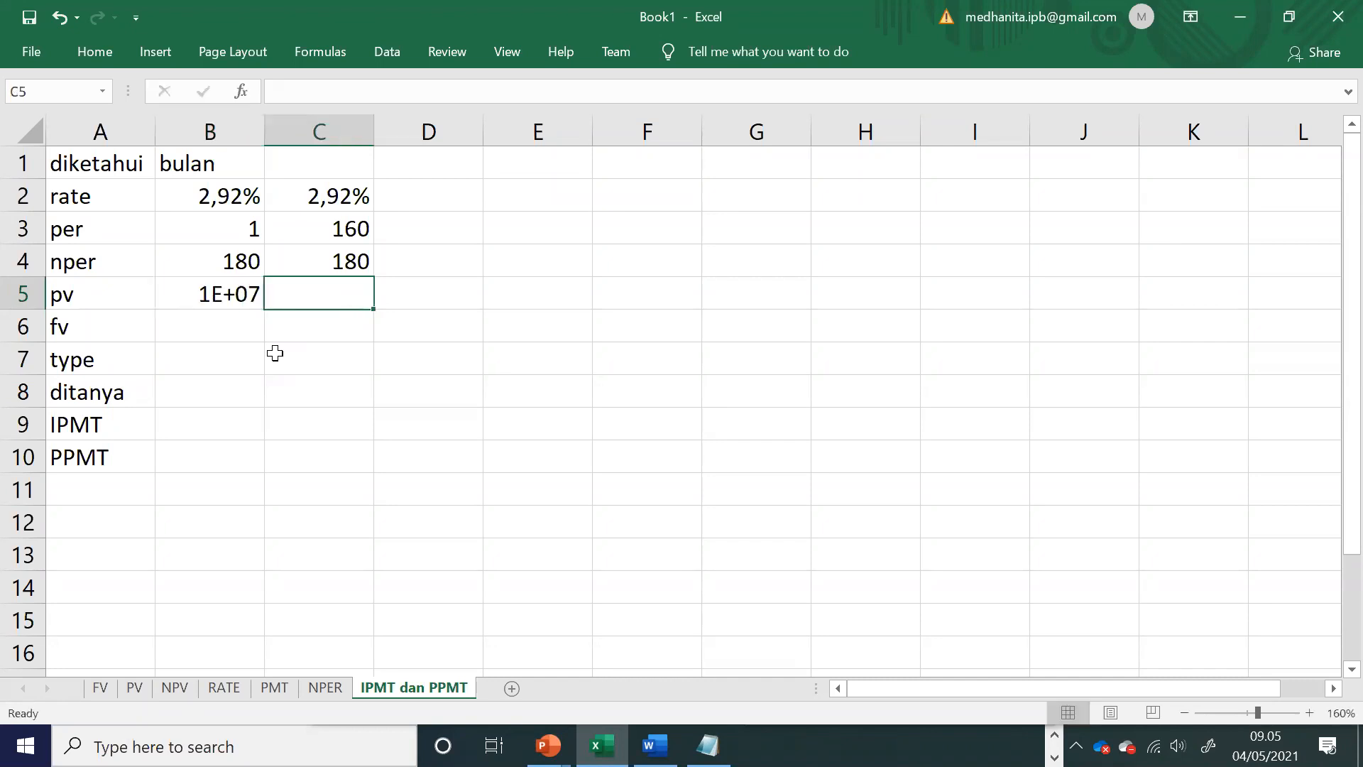
Step: Copy the pv from B5 into C5, and widen columns B and C to fit the full amounts
key(Left)
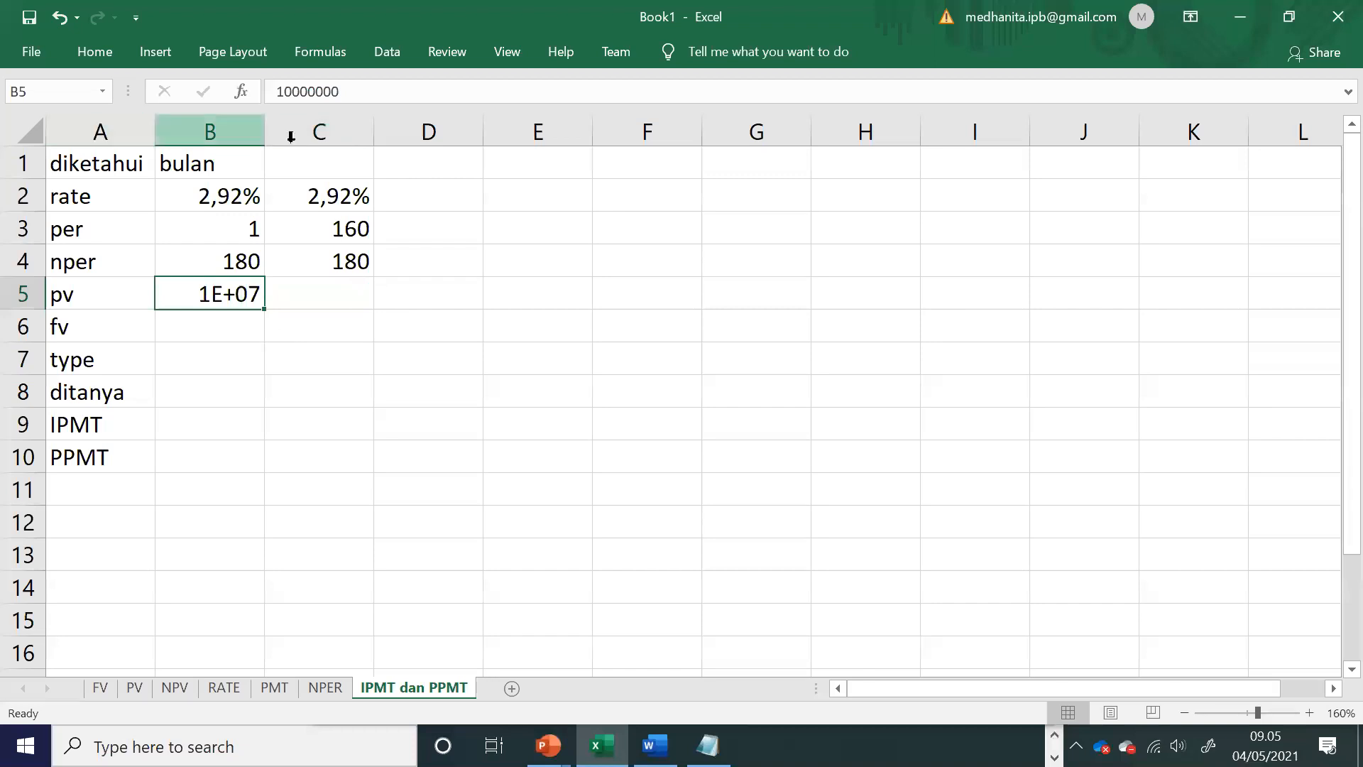
drag(268, 122, 363, 135)
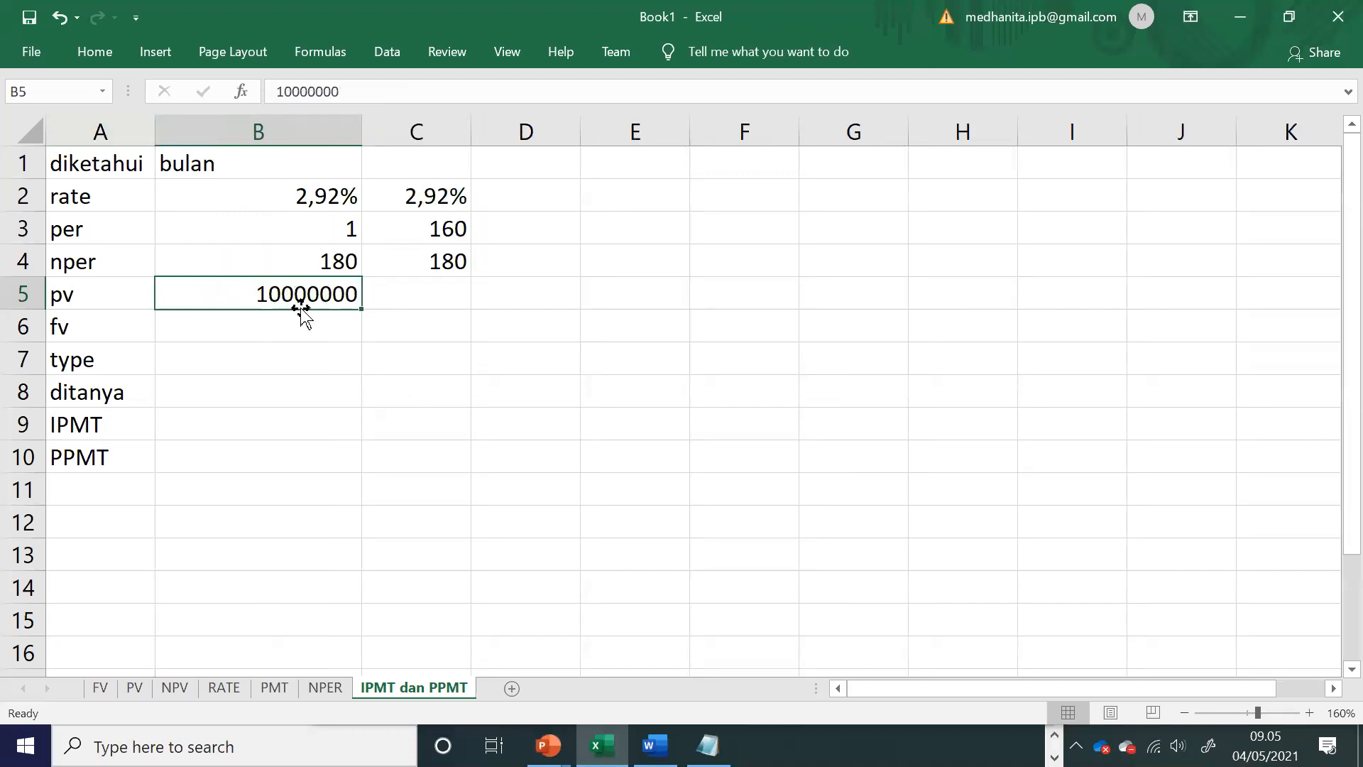
key(ctrl+c)
click(405, 296)
key(ctrl+v)
click(296, 318)
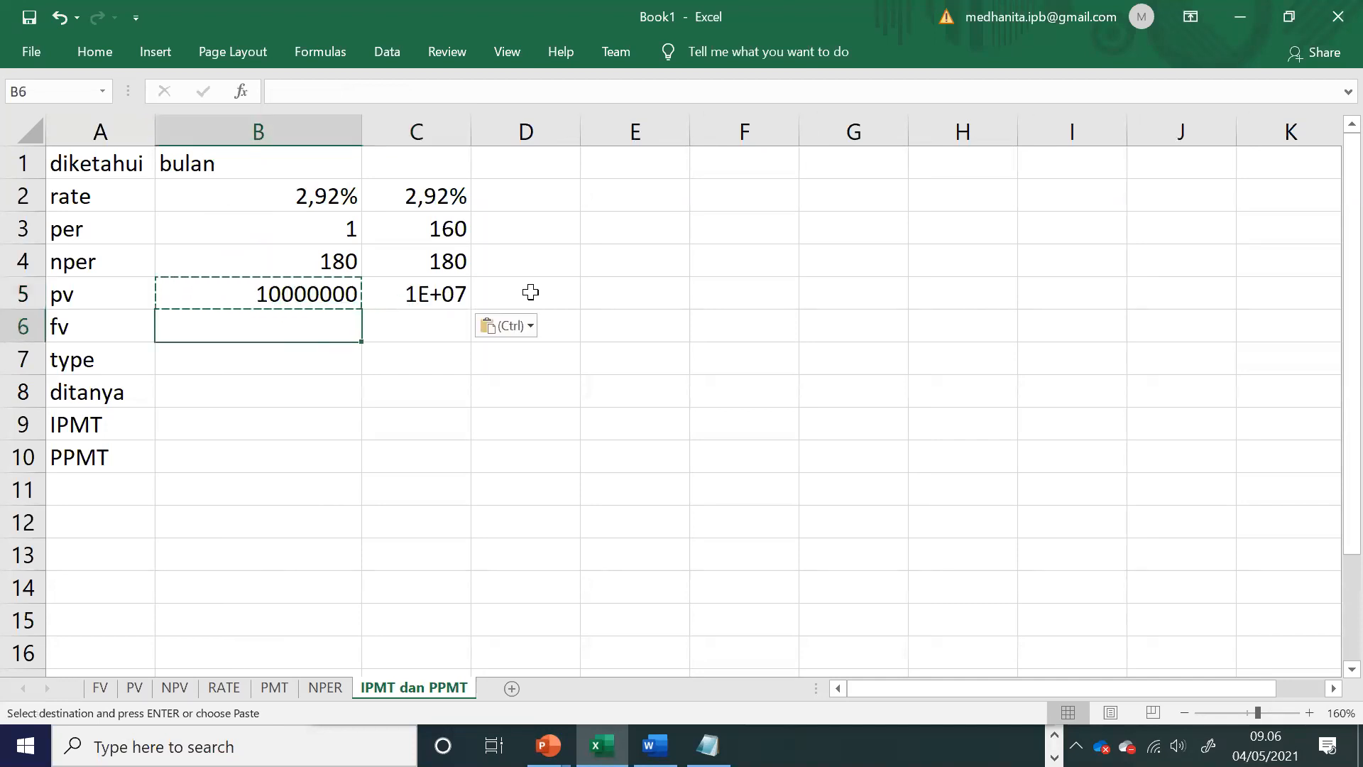
drag(472, 131, 591, 146)
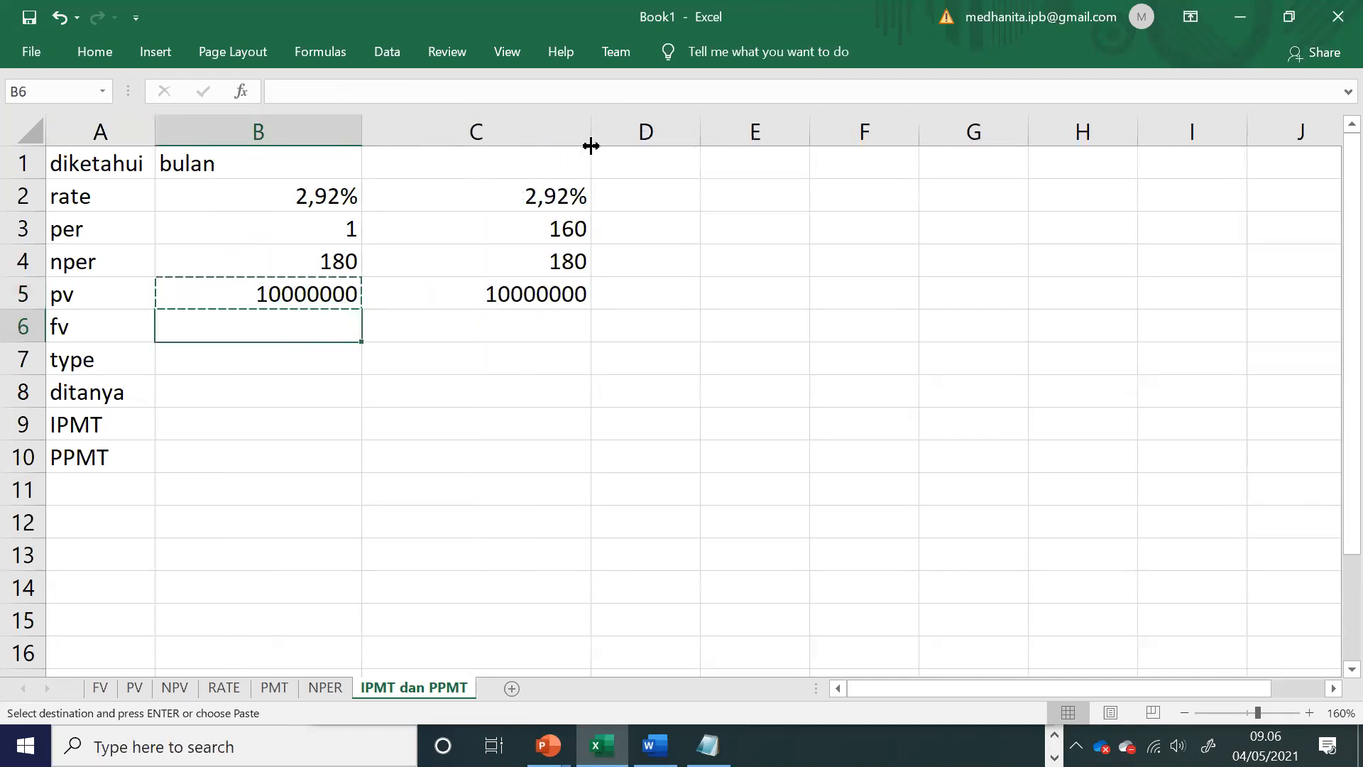
Step: Check the Word exercise for a future value, and enter 0 as the fv in cells B6 and C6 of the Excel sheet
key(alt+Tab)
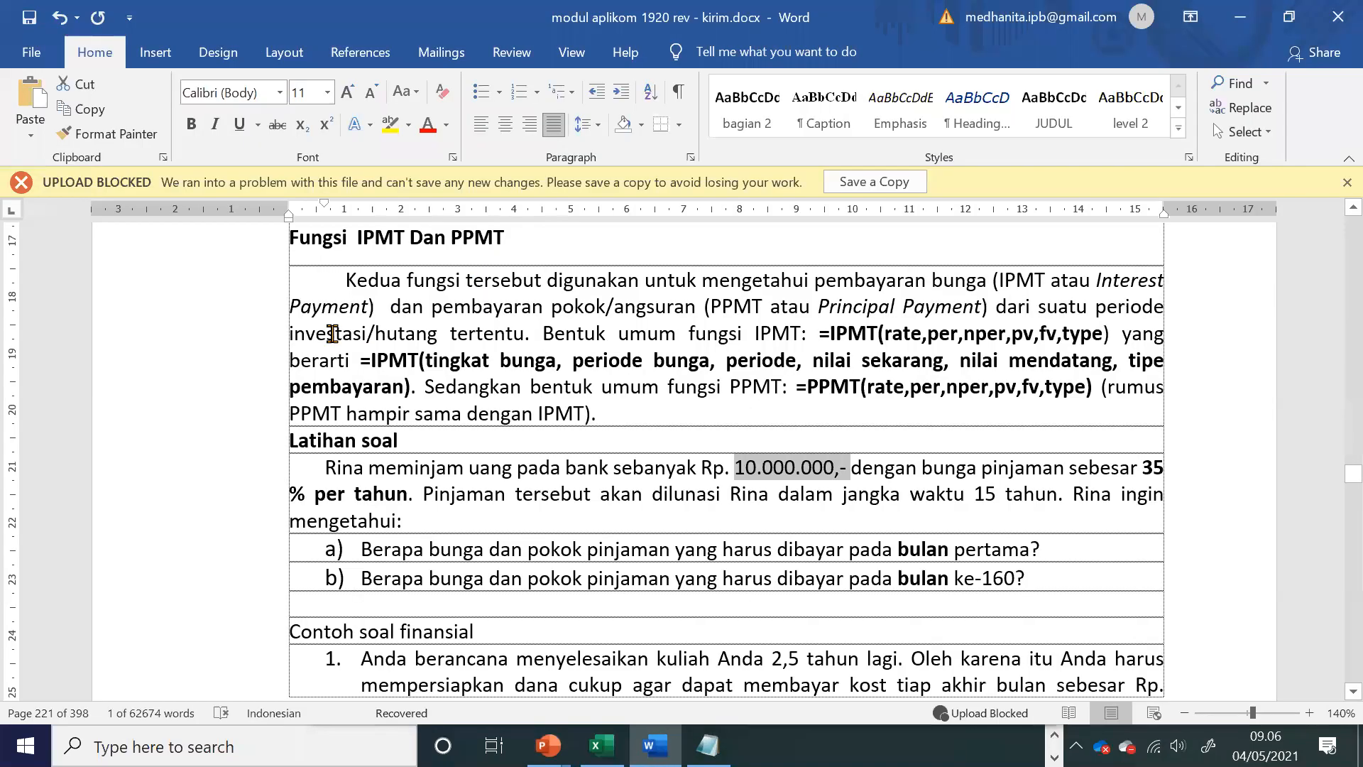
key(alt+Tab)
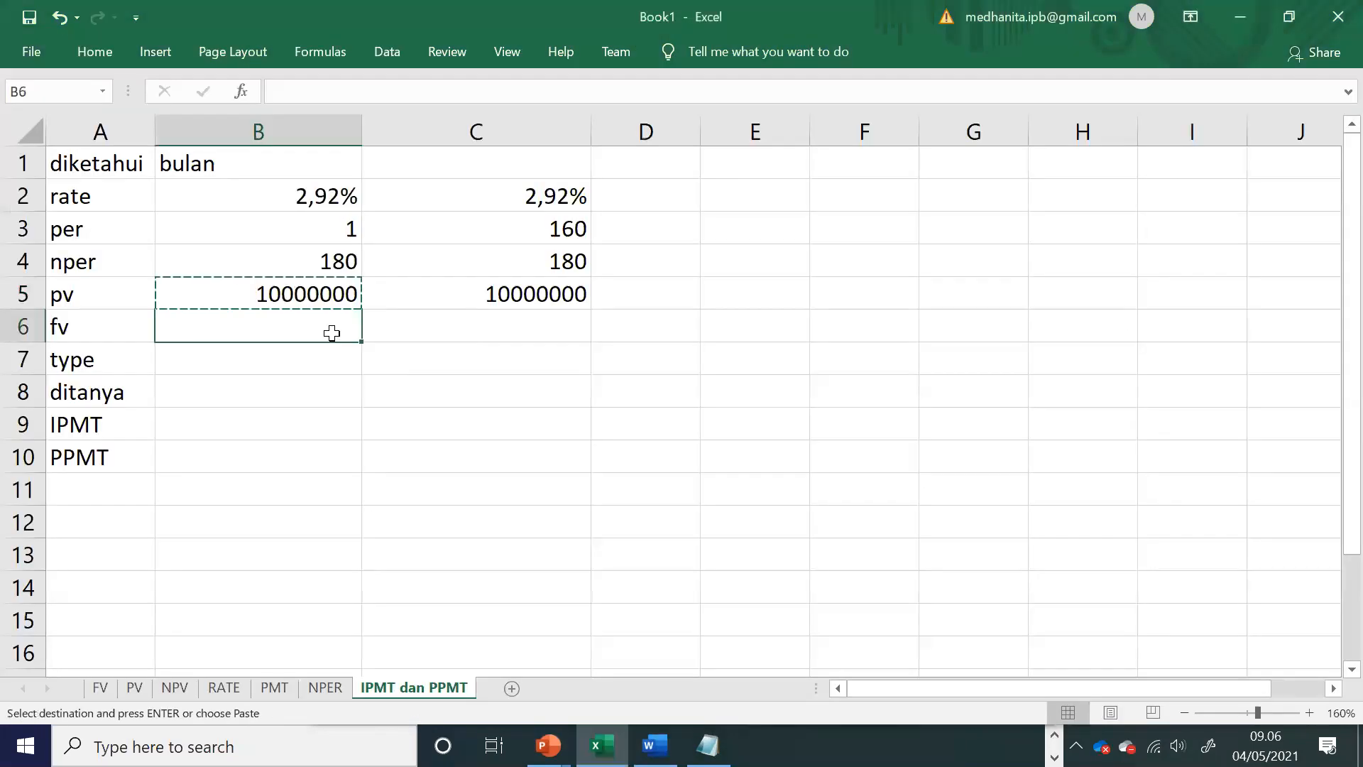
text(0)
key(Tab)
text(0)
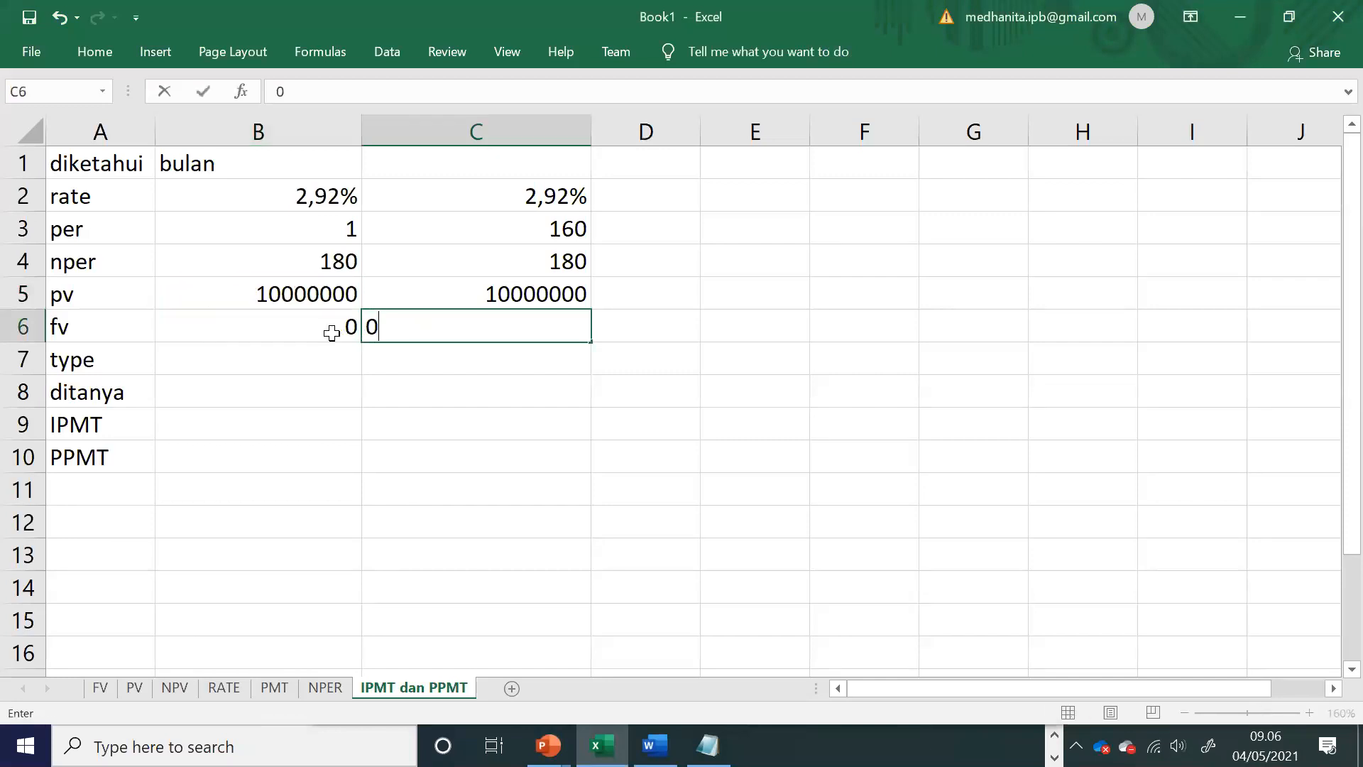
key(Return)
Step: Enter 0 as the payment type in cells B7 and C7
key(Left)
key(alt+Tab)
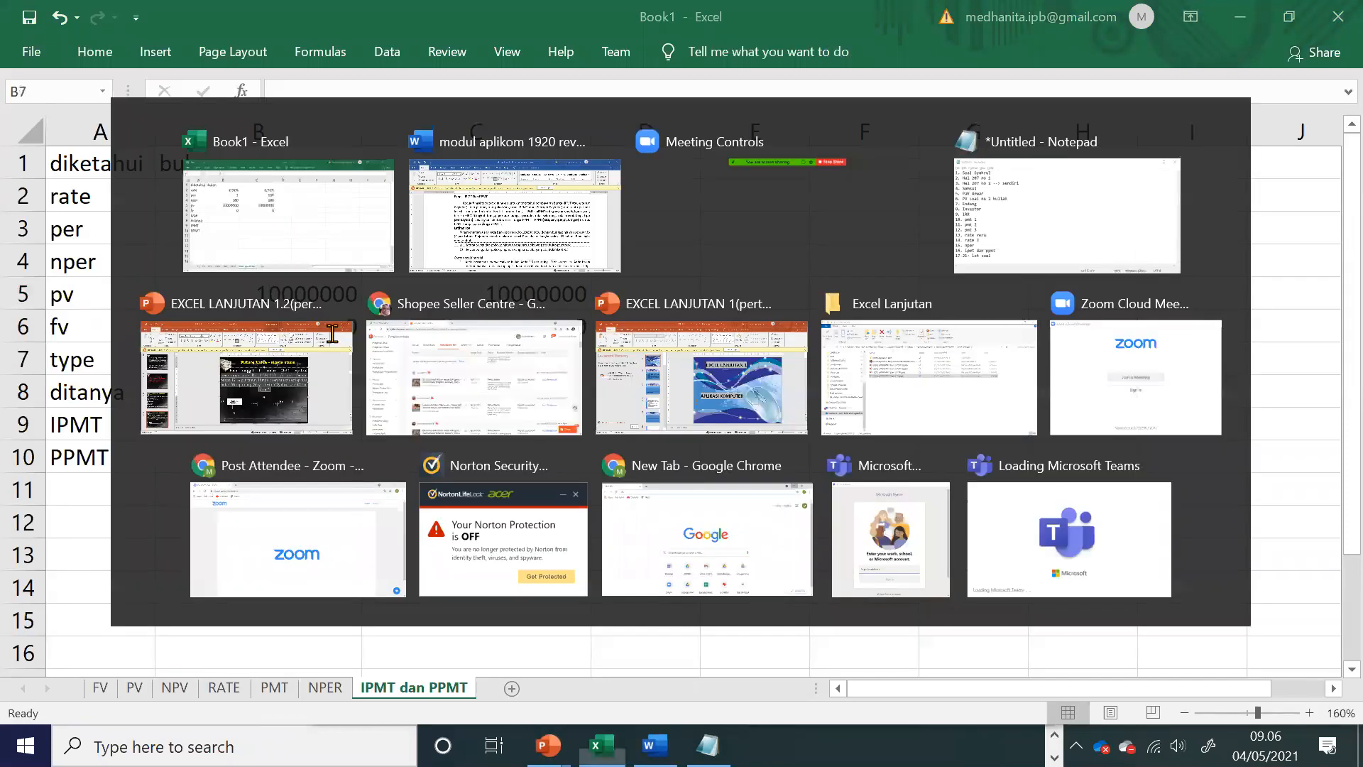
key(alt+Tab)
text(0)
key(Tab)
text(0)
key(Tab)
Step: Enter the formula =IPMT(B2;B3;B4;B5;B6;B7) in cell B9
key(Down)
key(Left)
key(Left)
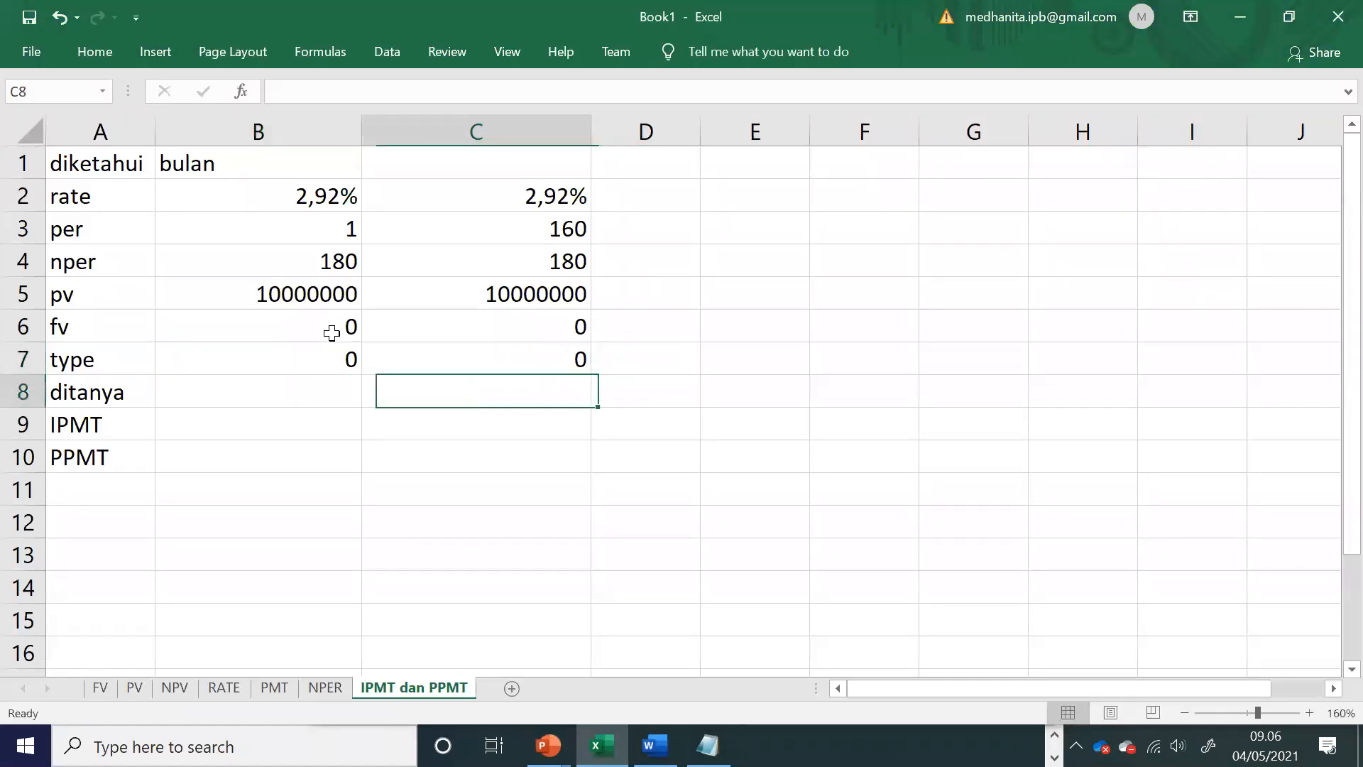
key(Down)
text(=ipmt()
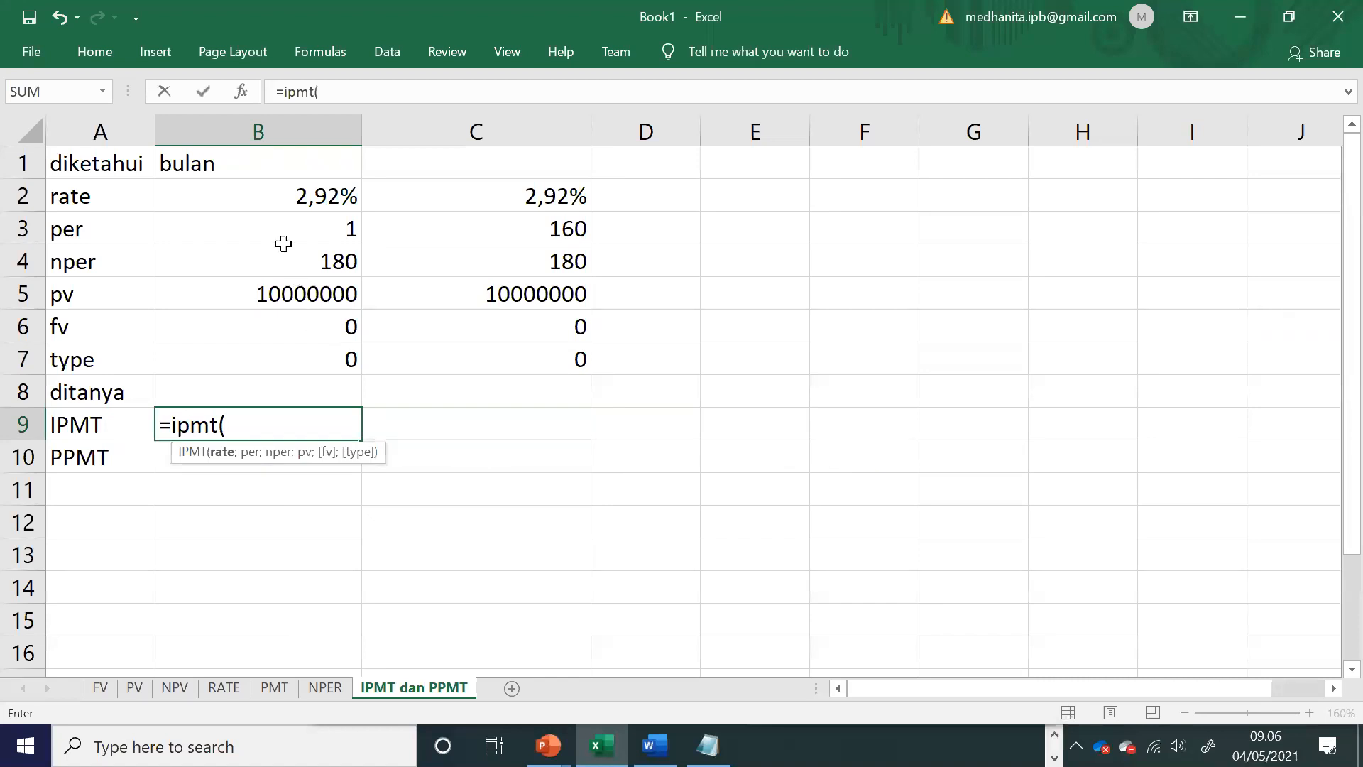
click(263, 197)
text(;)
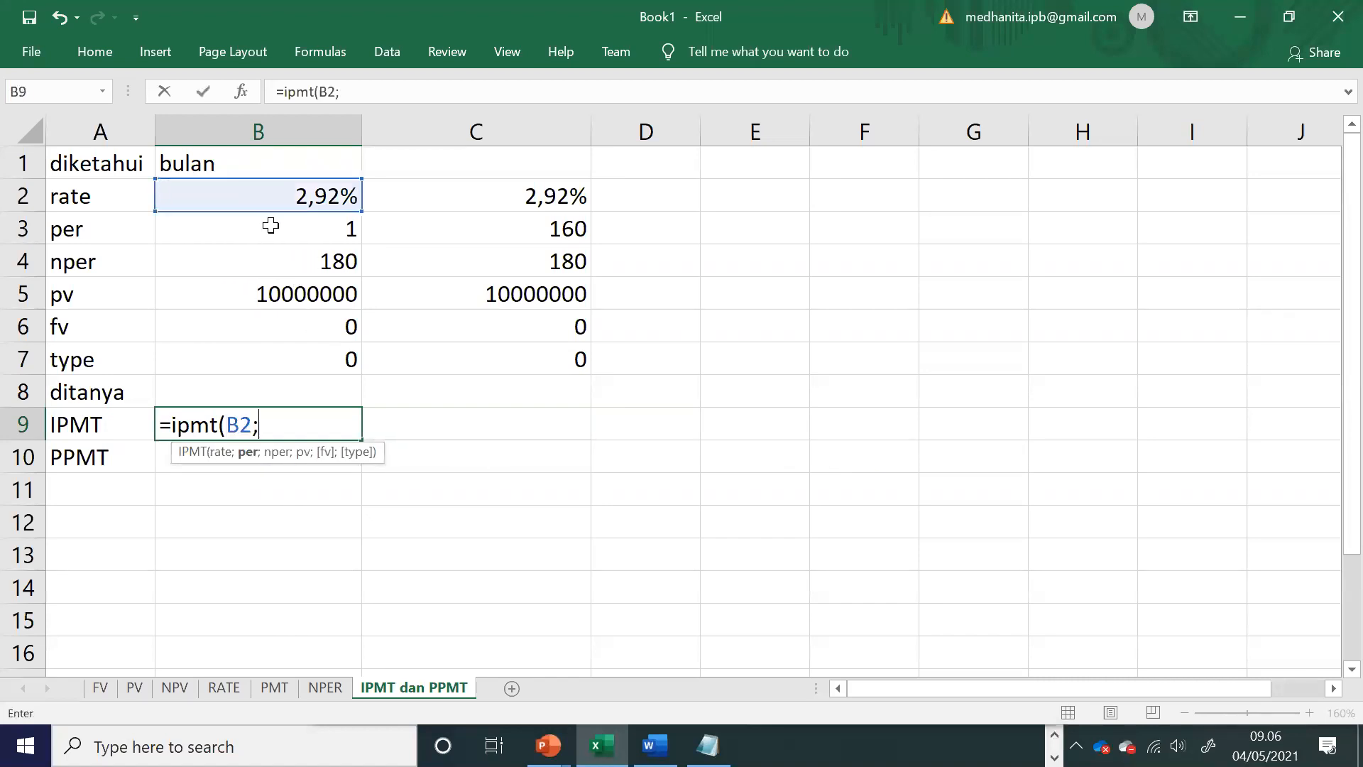
click(272, 227)
text(;)
click(292, 264)
text(;)
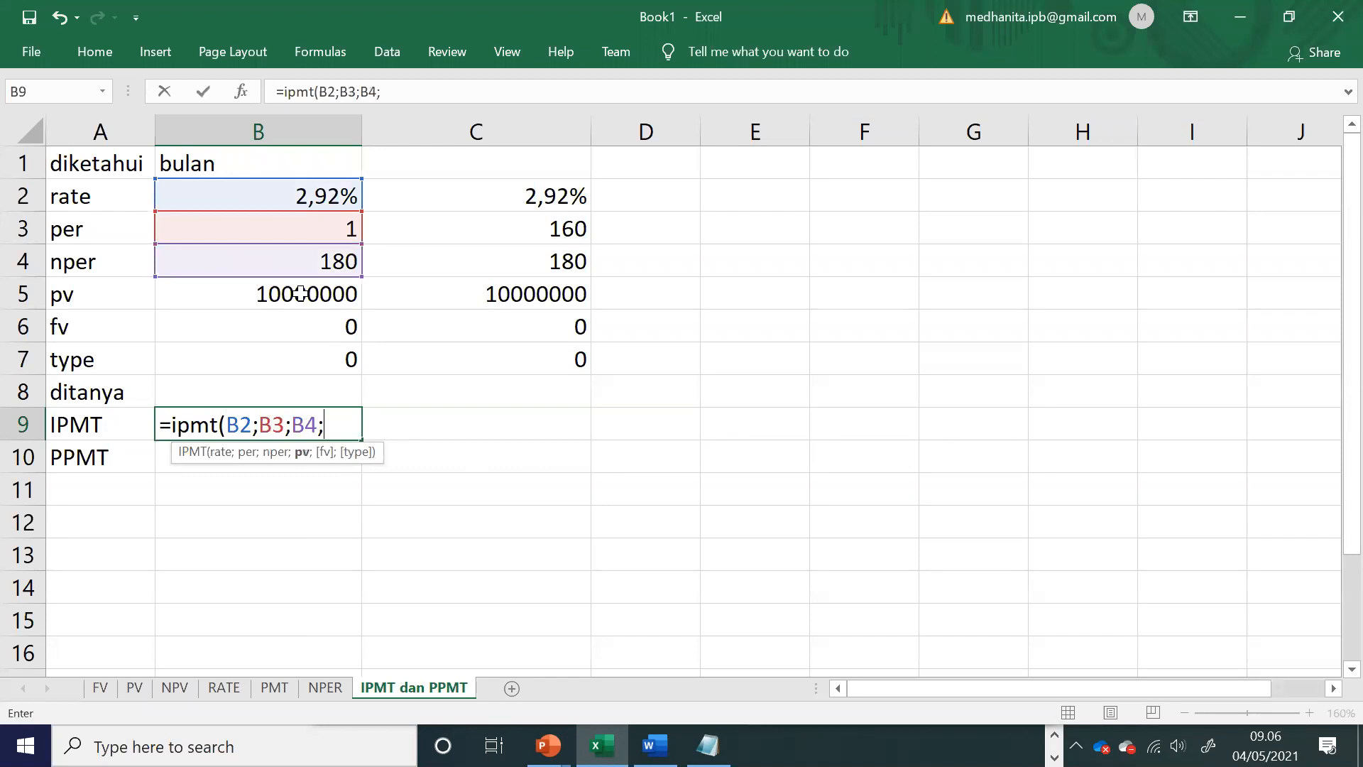
click(301, 294)
text(;)
click(309, 326)
text(;)
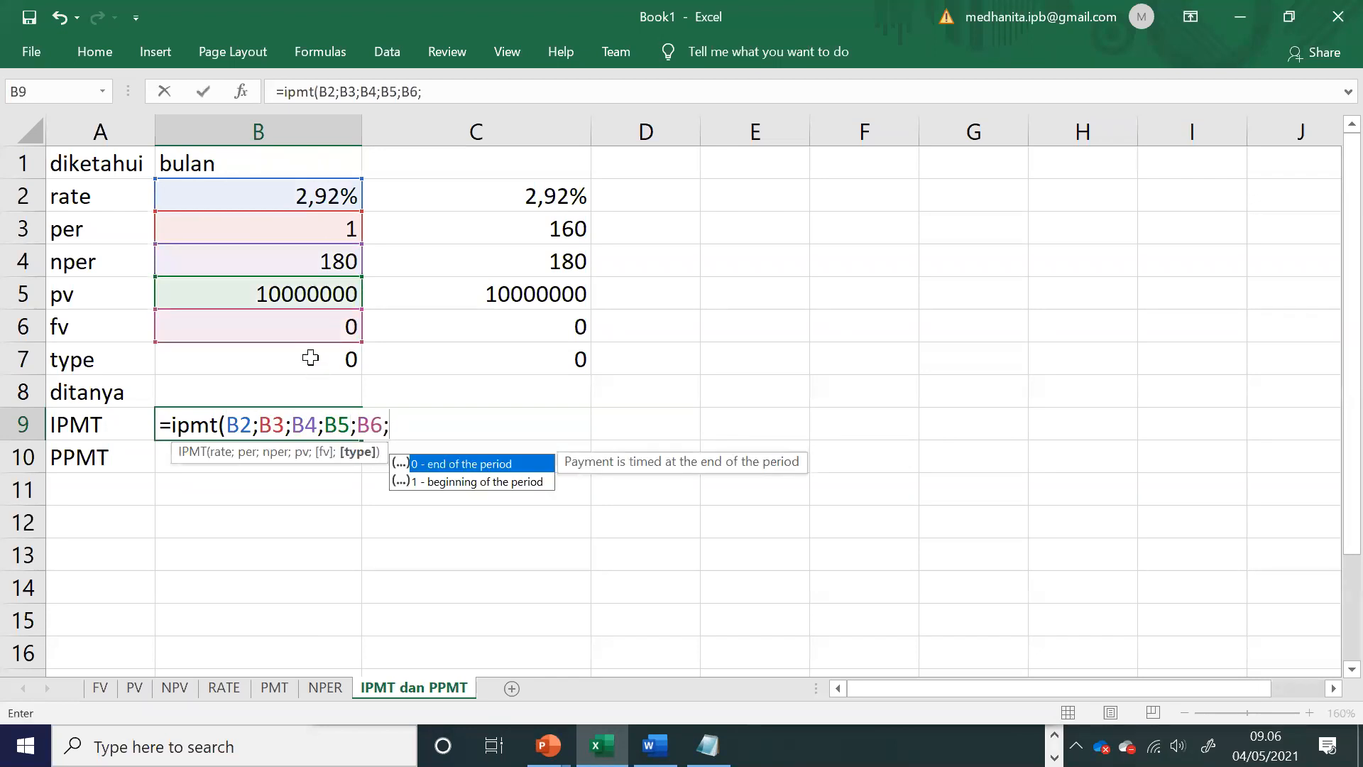
click(310, 357)
text())
key(Return)
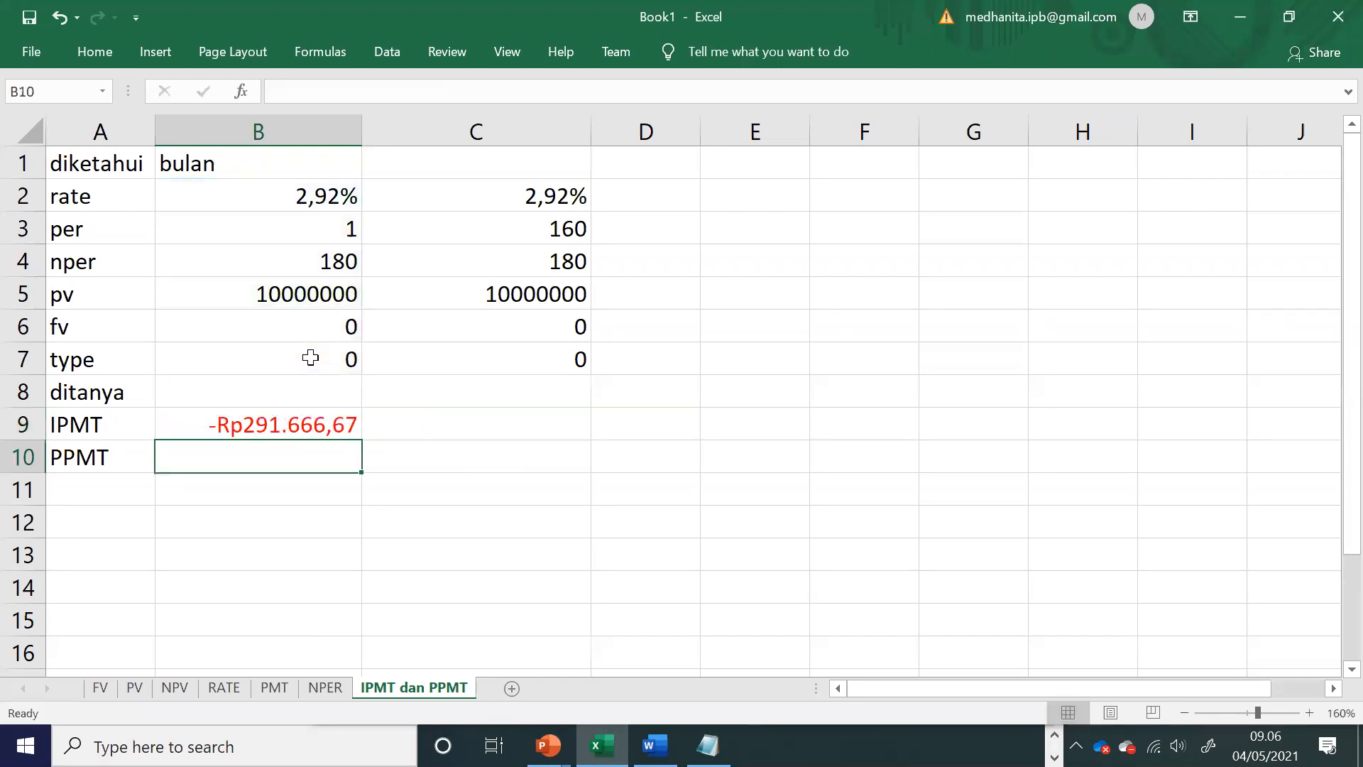
Step: Fill the IPMT formula from B9 into C9, and switch back to the exercise in Word
click(335, 428)
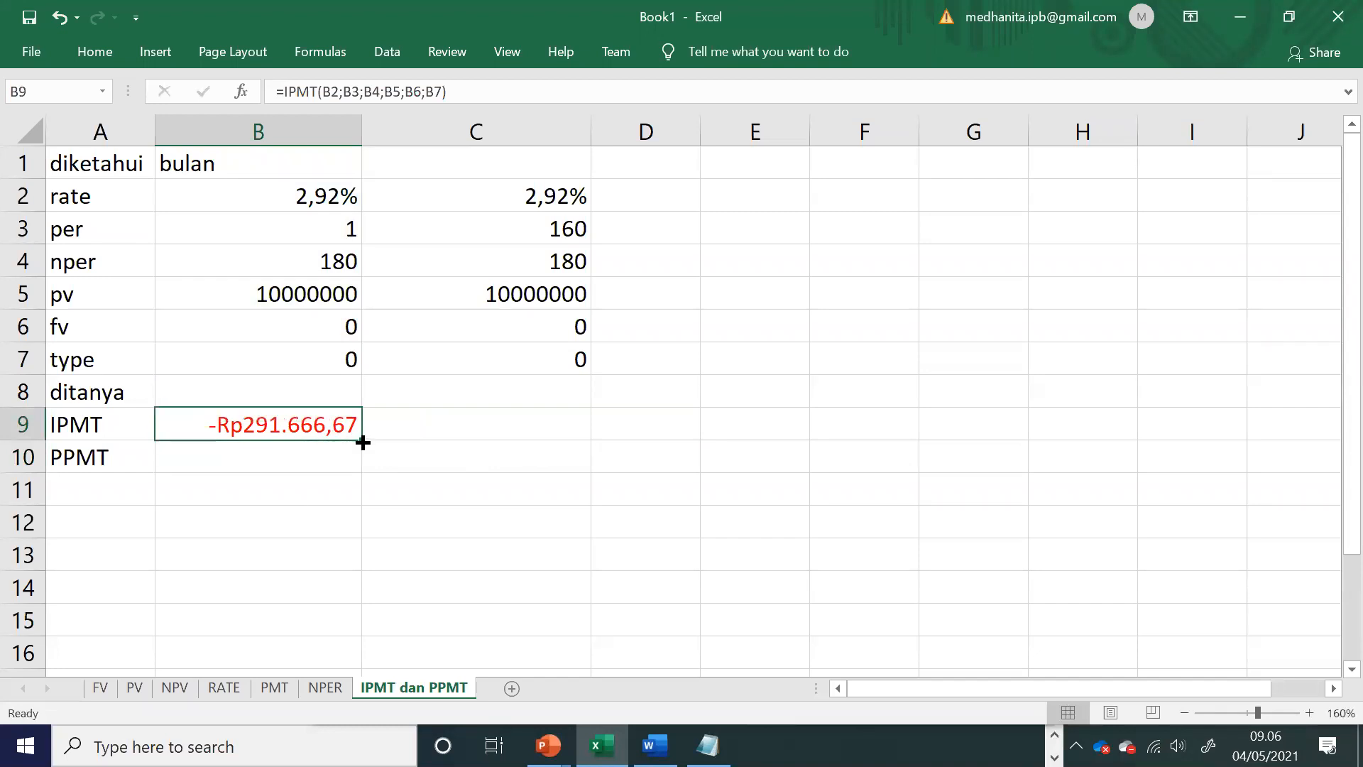
drag(362, 442, 578, 423)
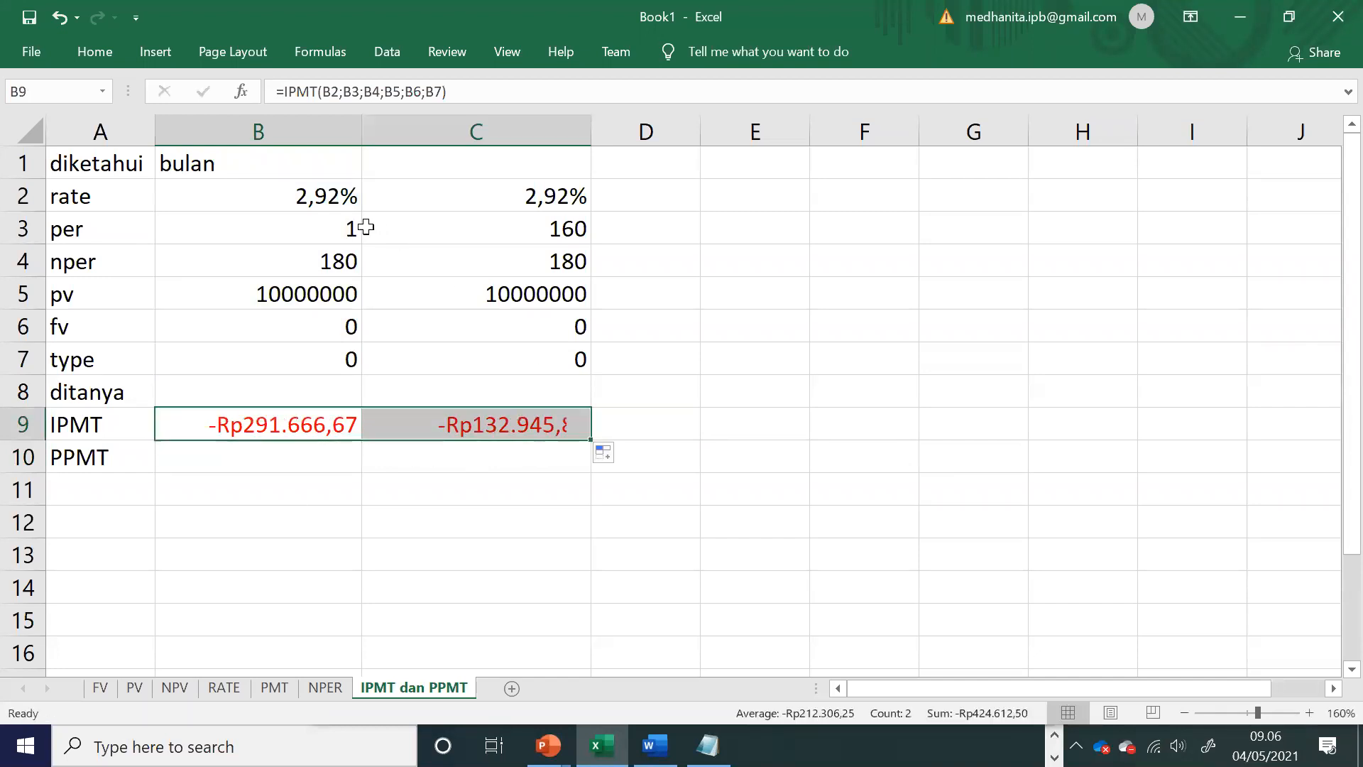
click(297, 224)
key(alt+Tab)
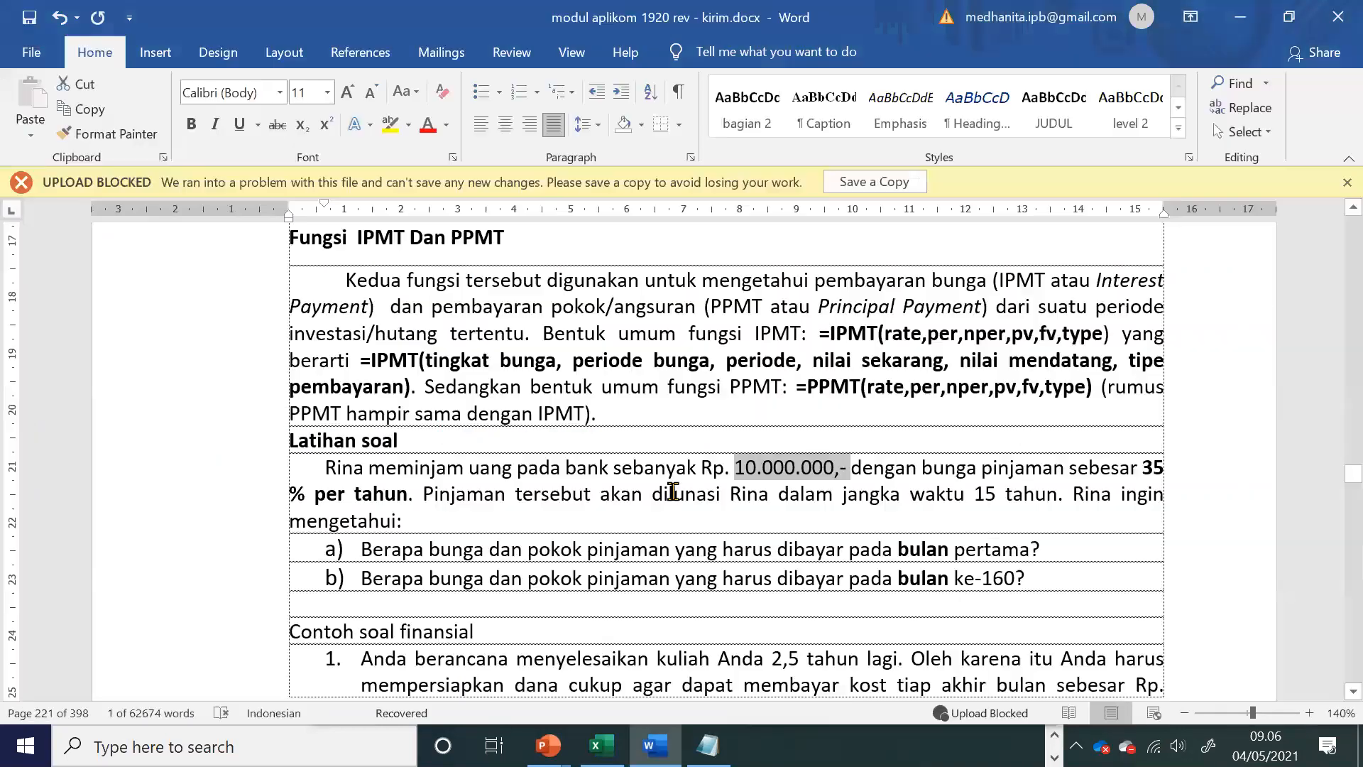
Step: Check the month asked for in question a of the Word exercise, and return to the Excel sheet
click(561, 551)
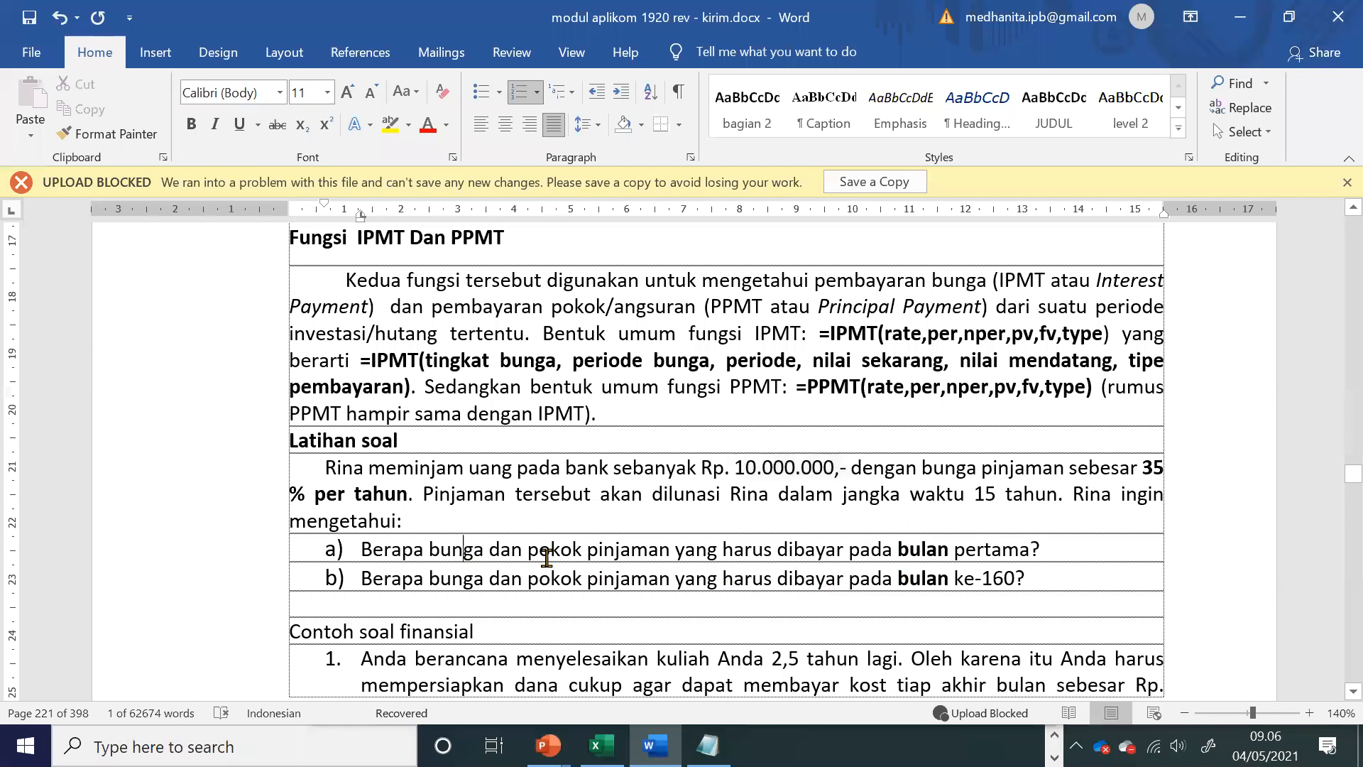
drag(919, 551, 1004, 559)
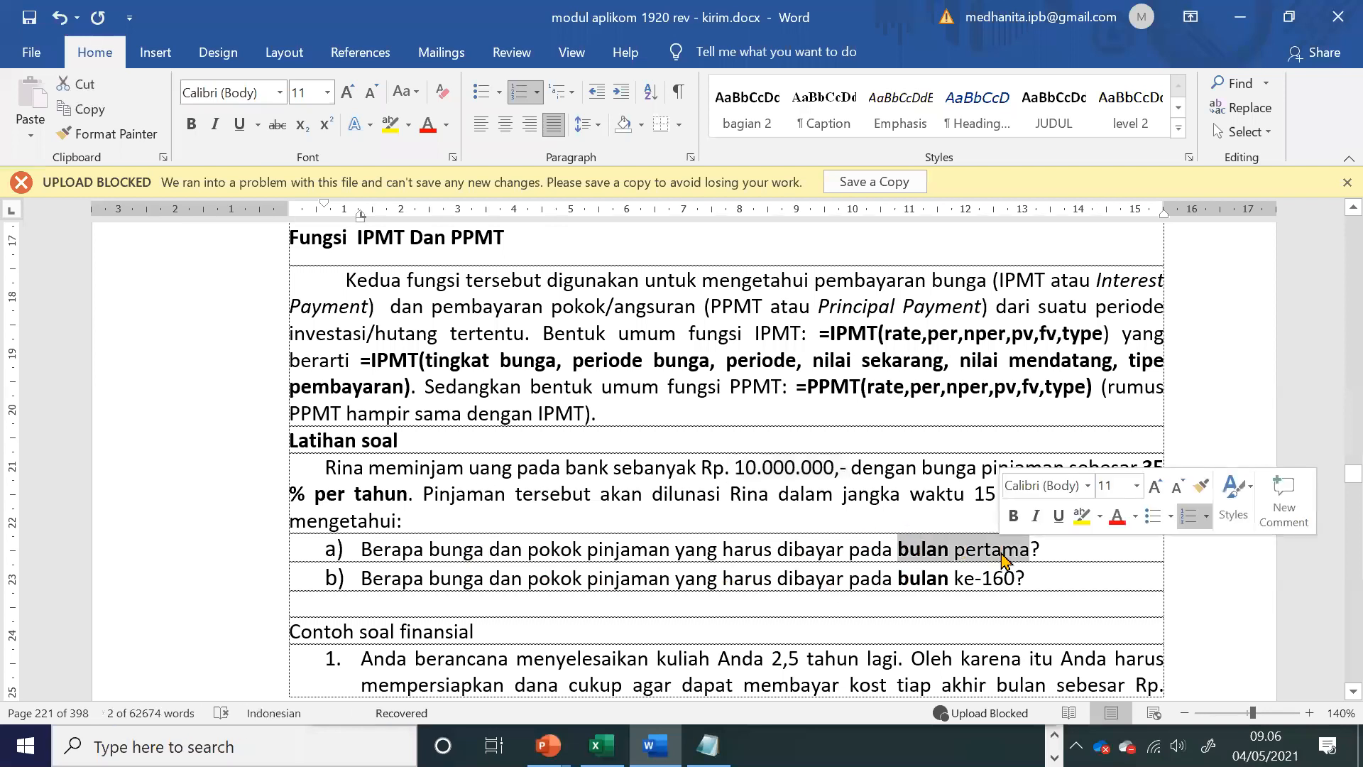
key(alt+Tab)
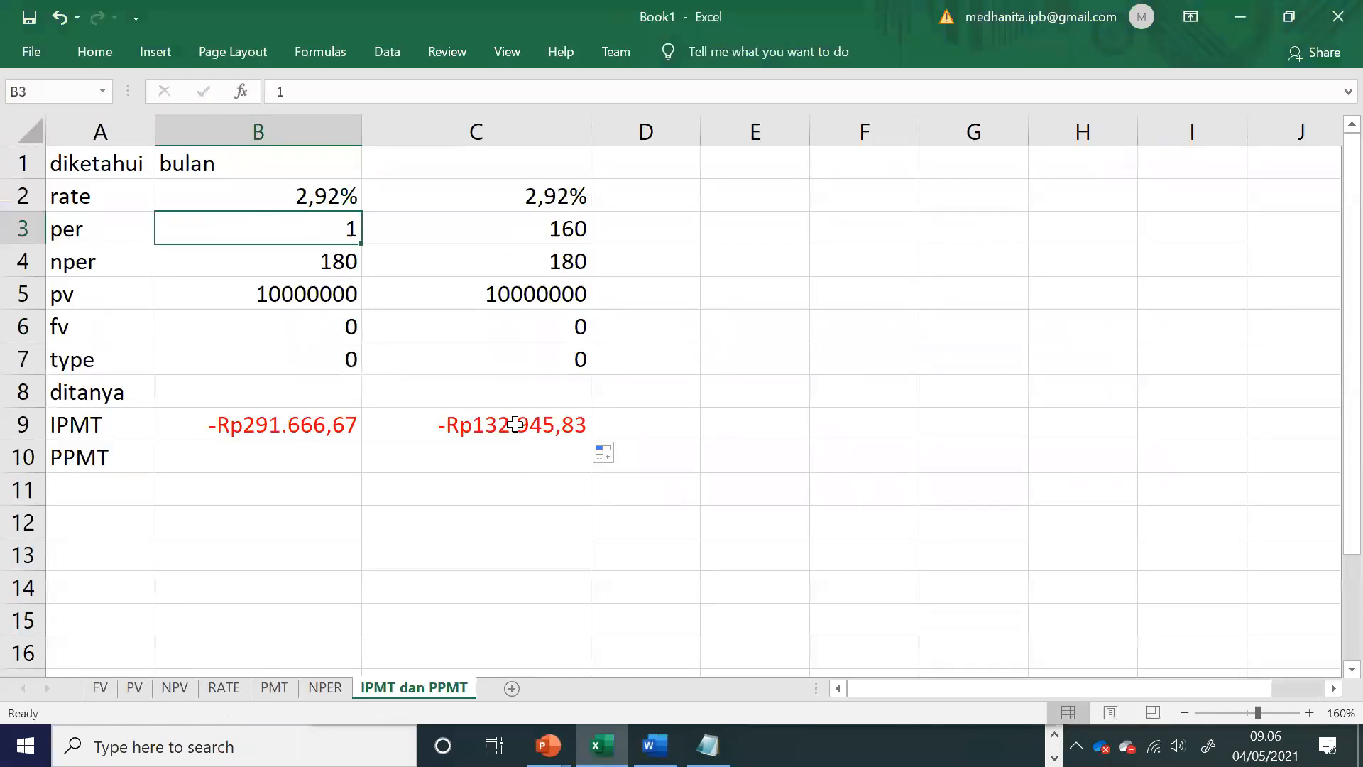
click(483, 424)
Step: Enter the formula =PPMT(B2;B3;B4;B5;B6;B7) in cell B10
click(326, 449)
text(=)
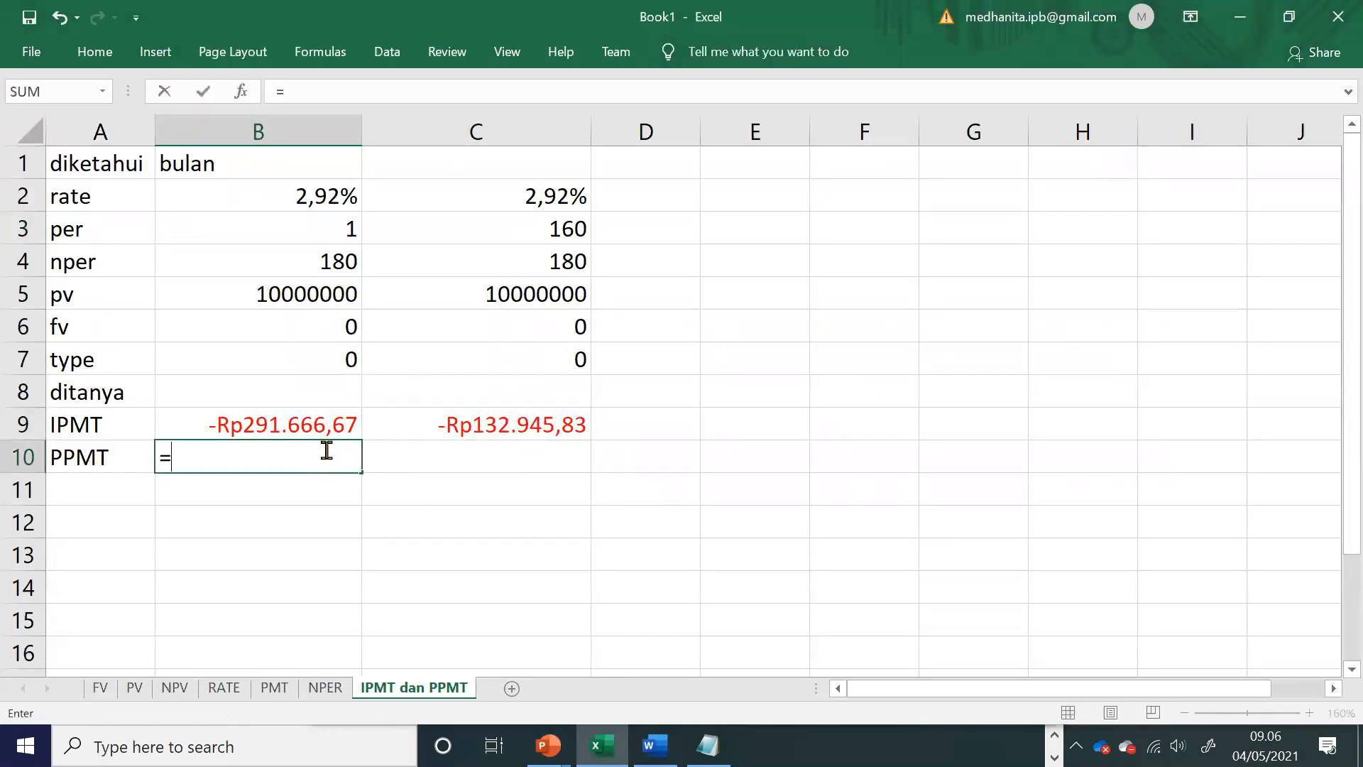
text(ppmt()
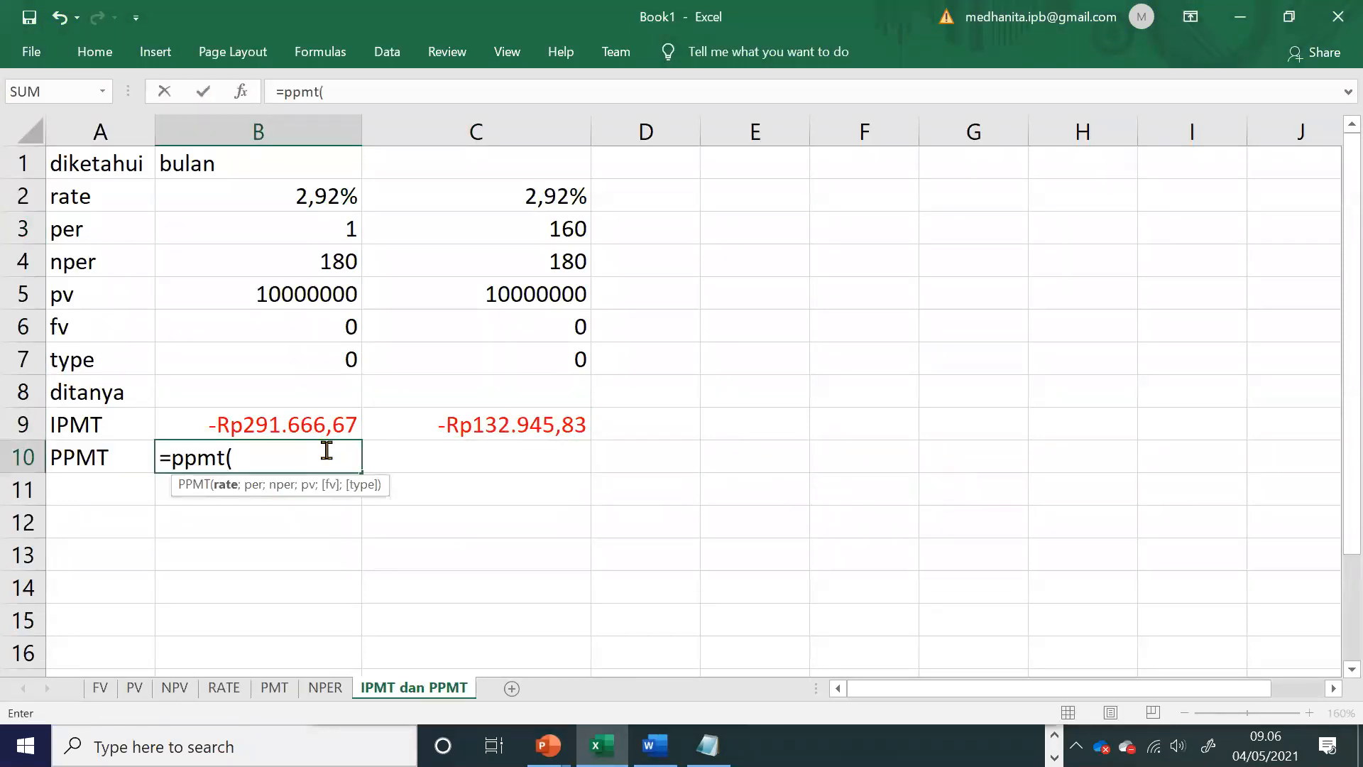
click(289, 186)
text(;)
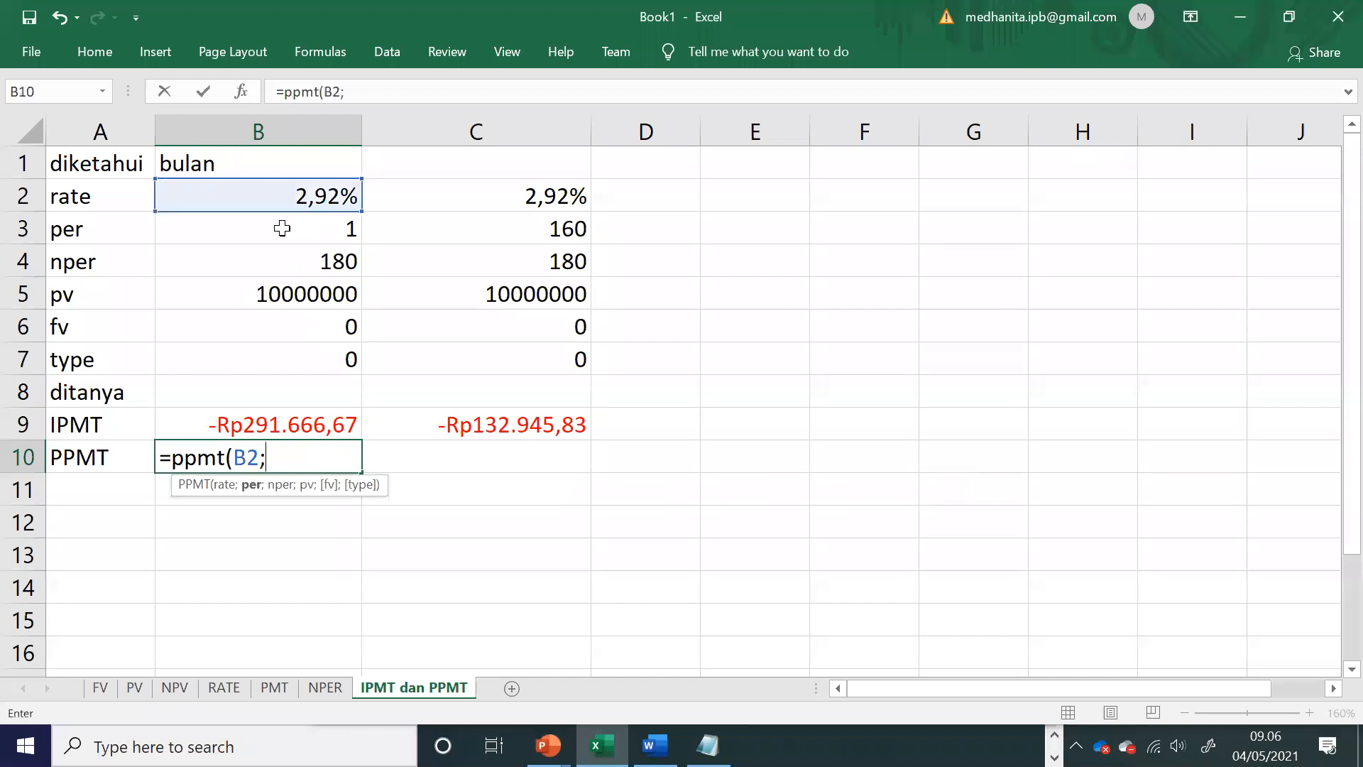
click(280, 228)
text(;)
click(281, 261)
text(;)
click(295, 293)
text(;)
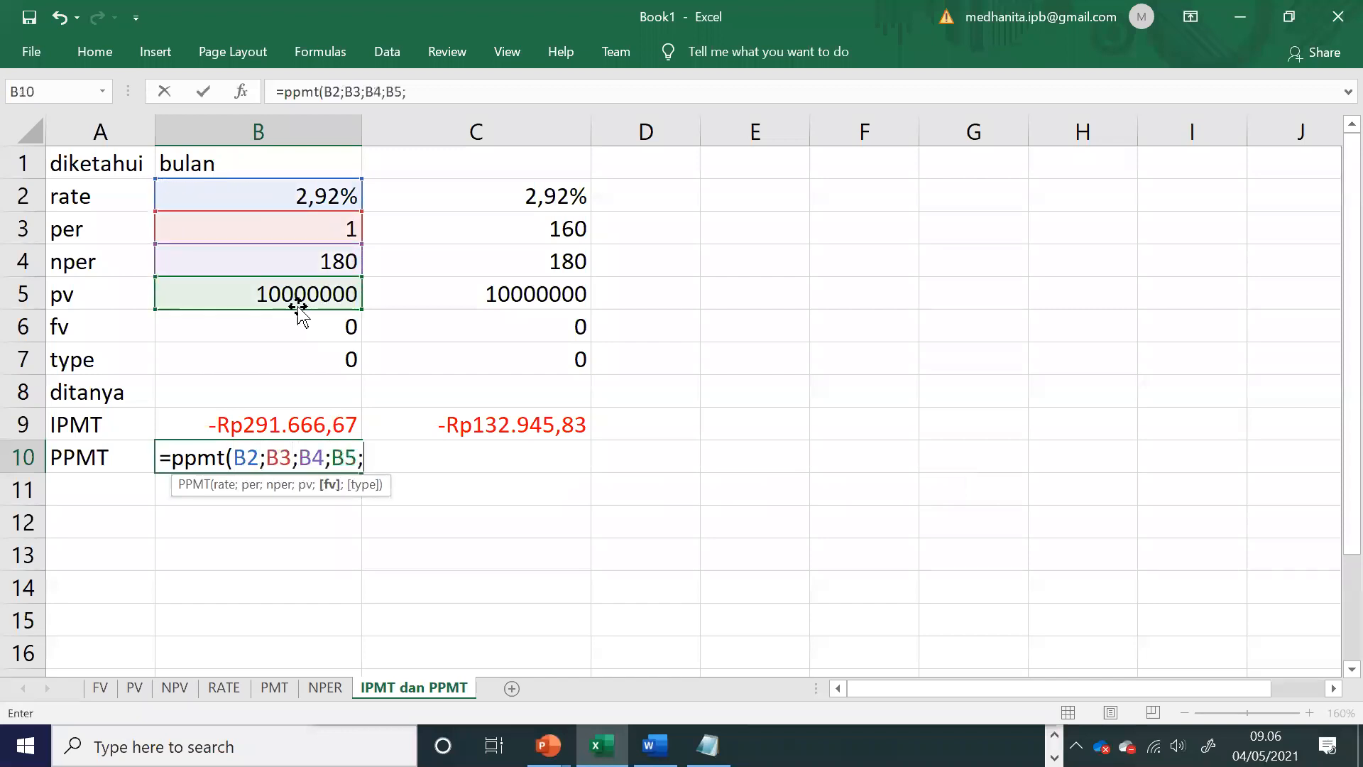
click(298, 325)
text(;)
click(303, 359)
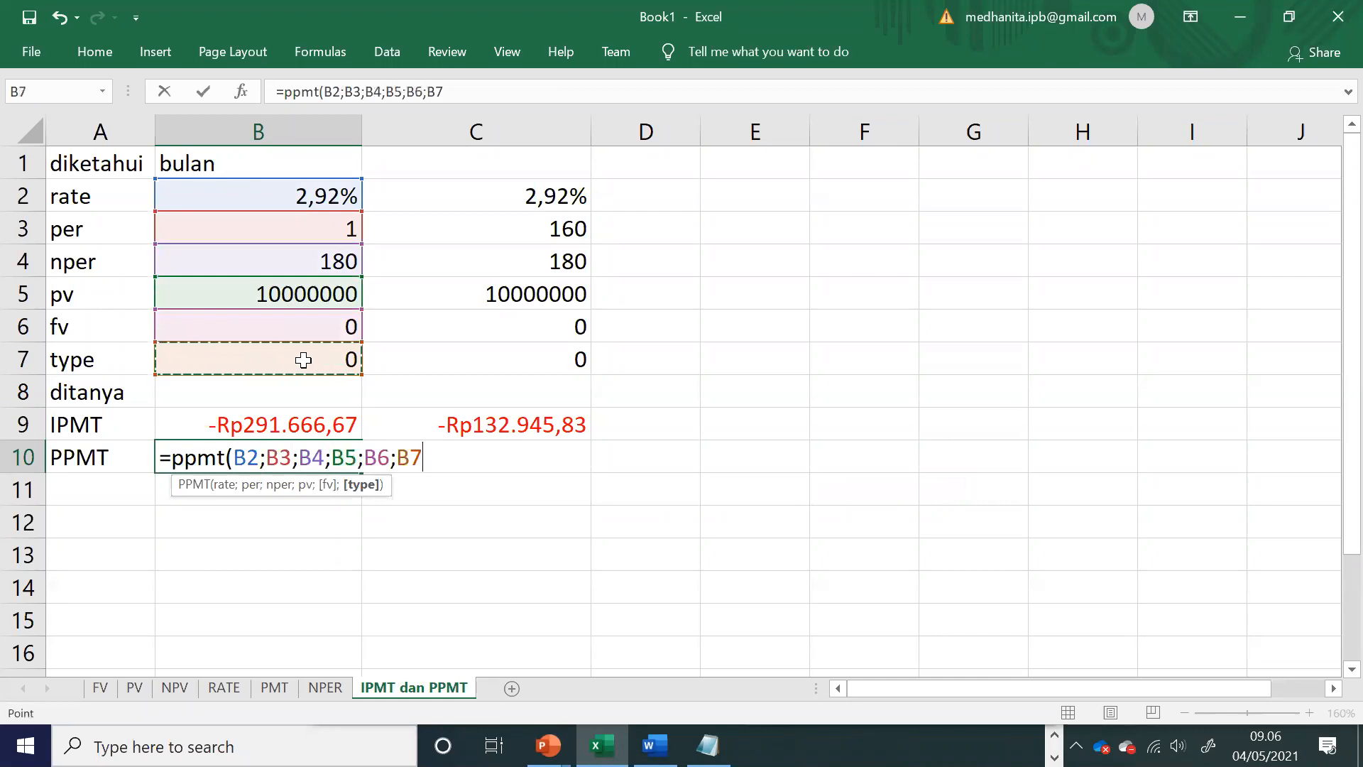
text())
key(Return)
Step: Fill the PPMT formula from B10 into C10
click(333, 460)
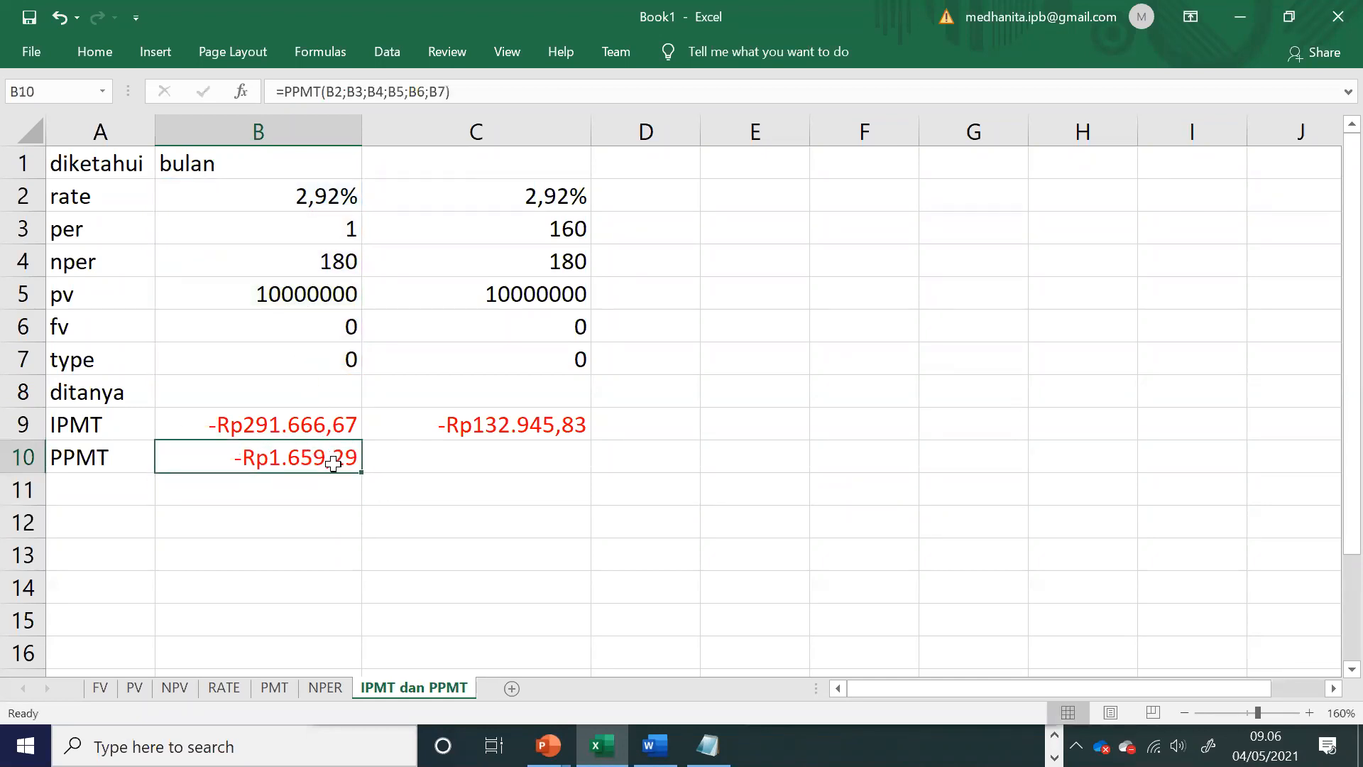
drag(359, 479, 514, 458)
click(347, 449)
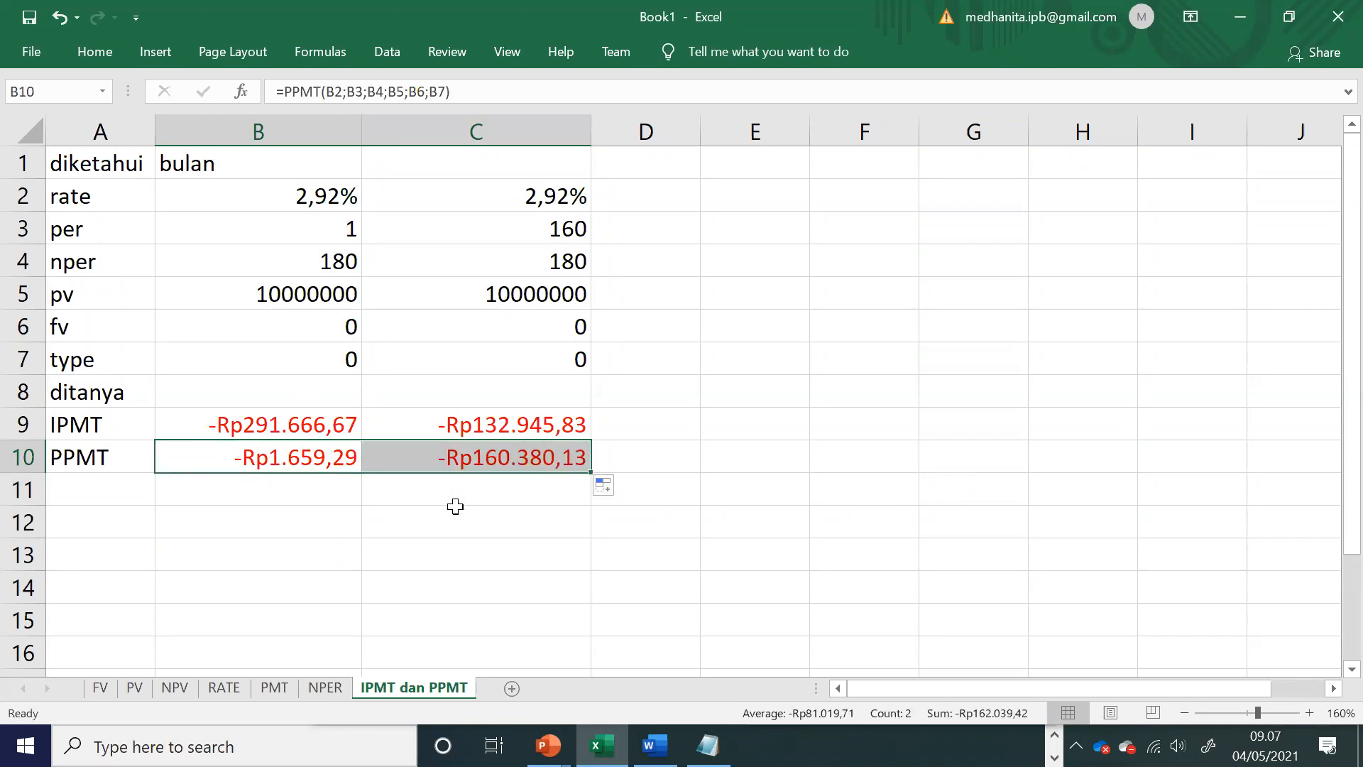
Step: Label the IPMT row "bunga" in cell D9 and the PPMT row "pokok" in cell D10
key(alt+Tab)
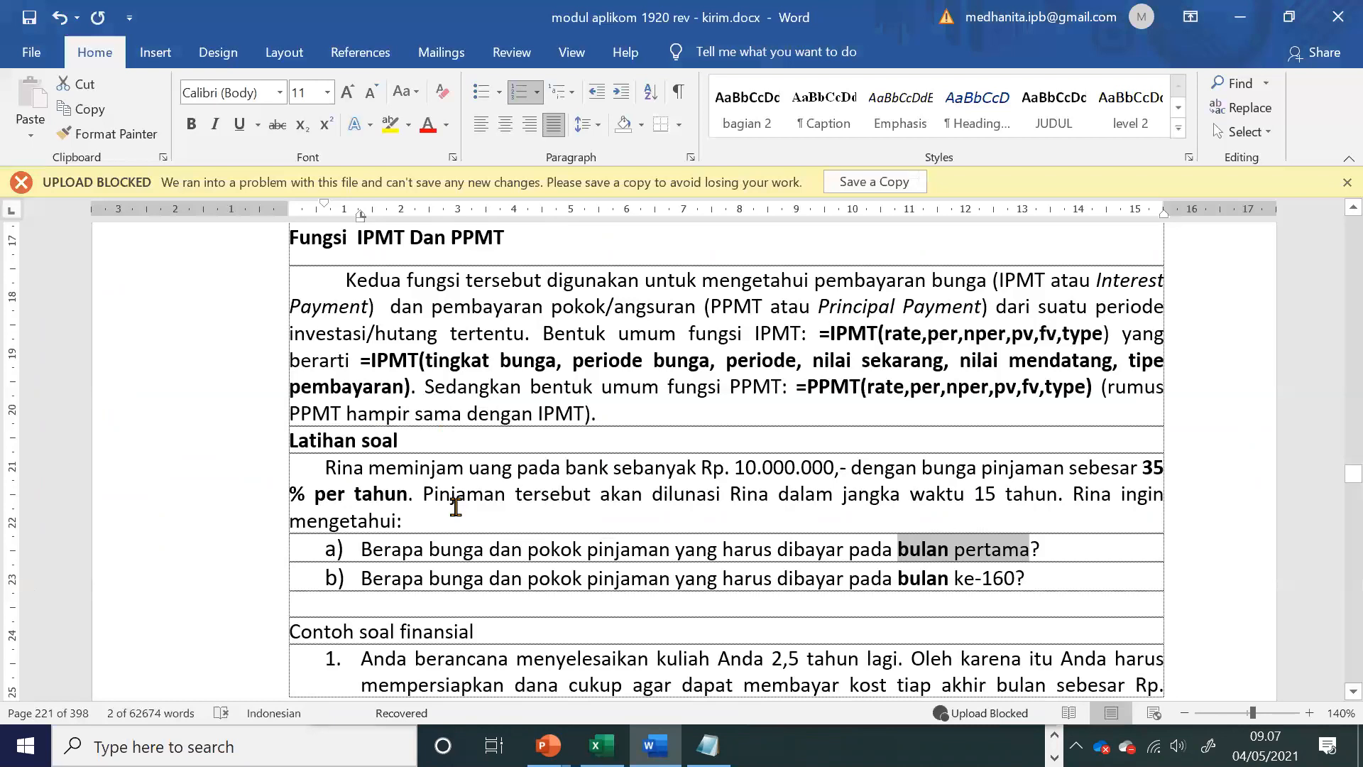
key(alt+Tab)
click(654, 420)
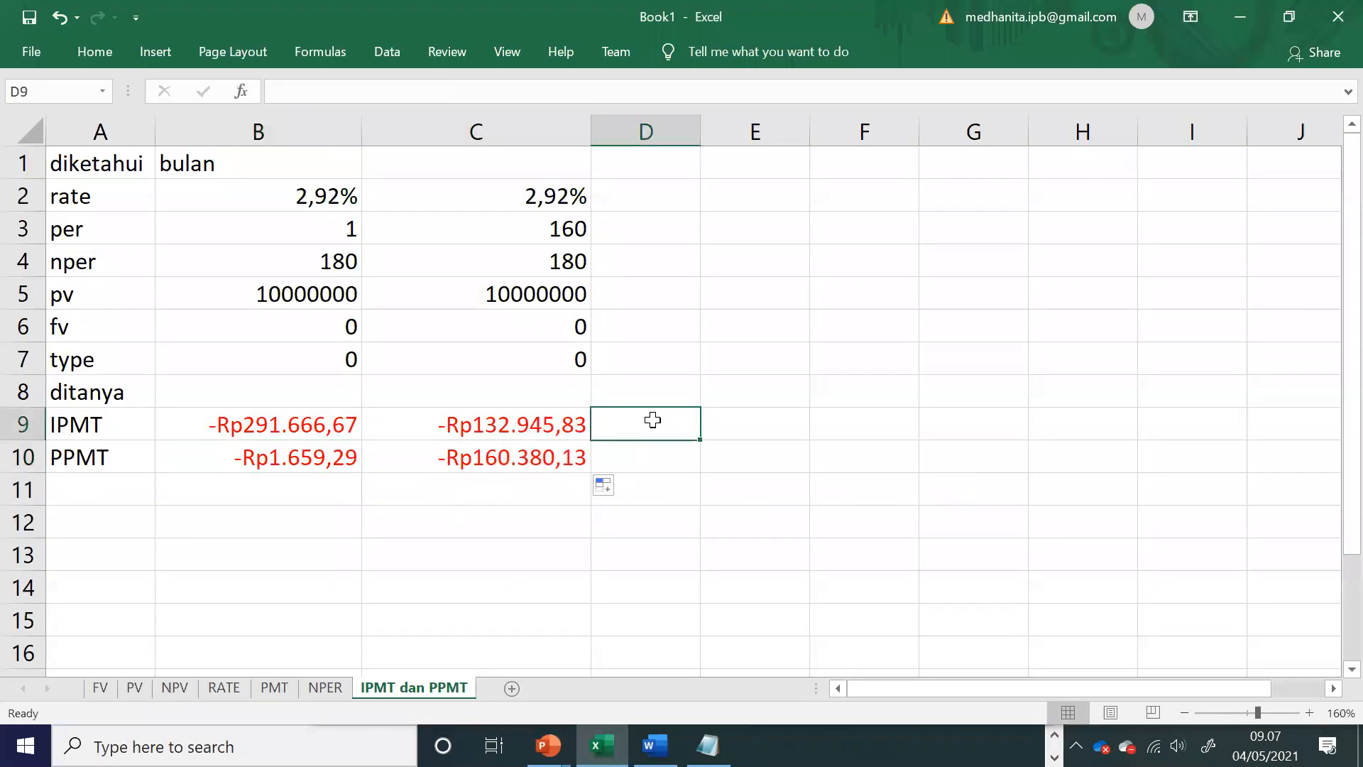
text(bunga)
key(Return)
text(pokok)
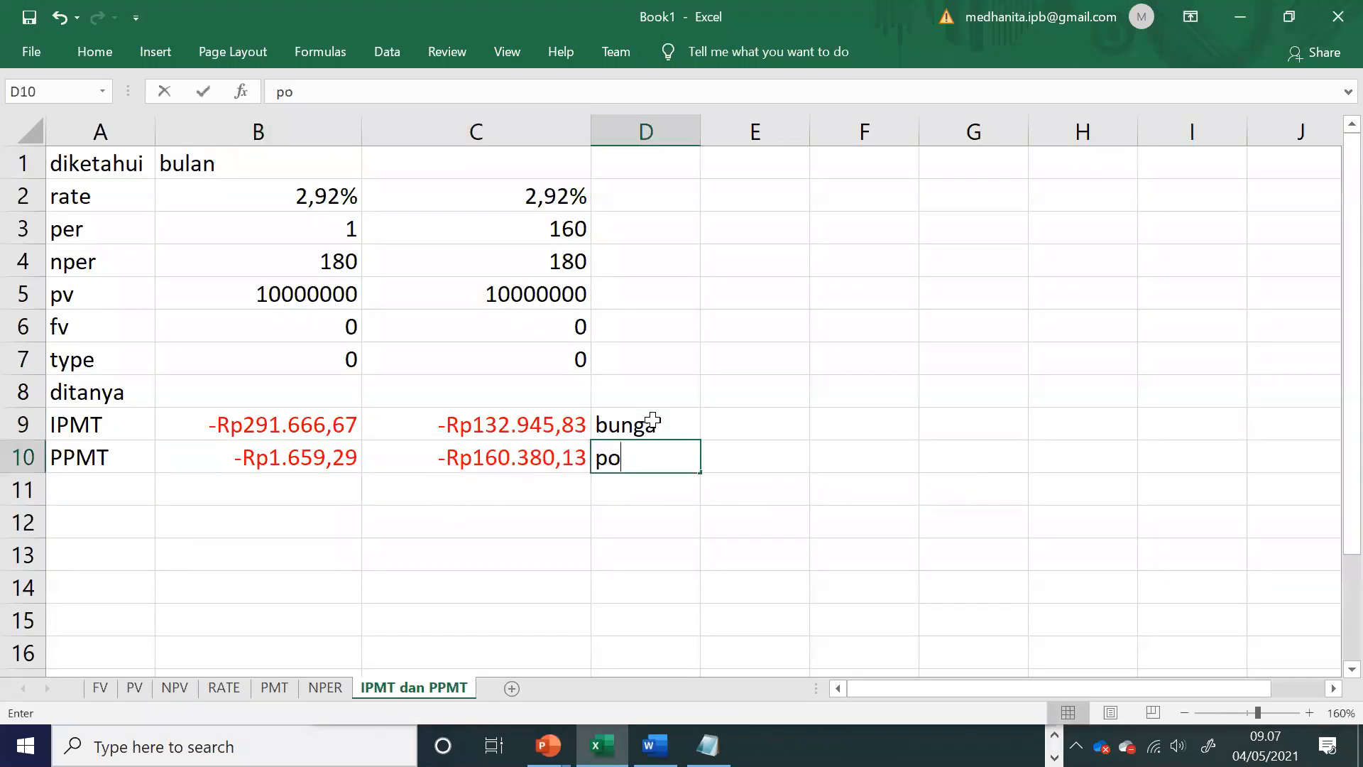
click(347, 522)
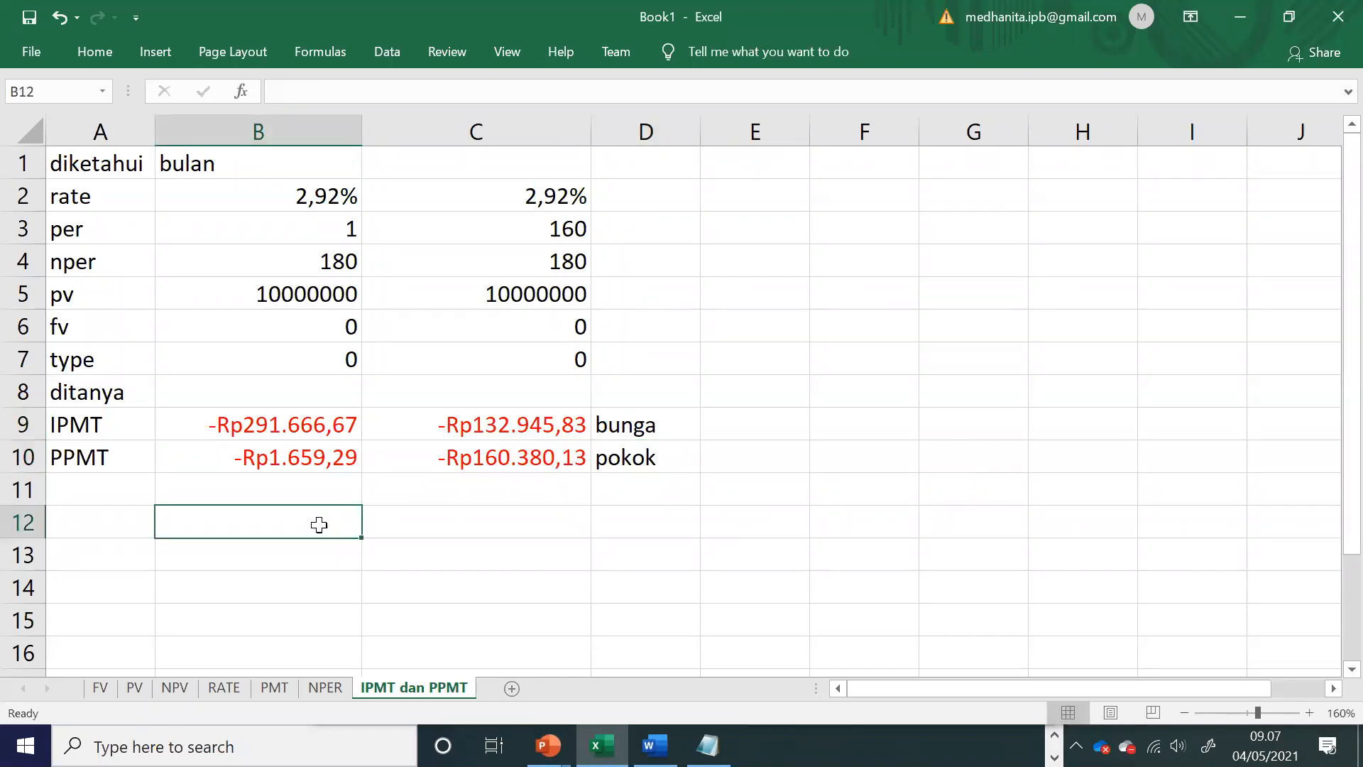
Step: Review the month 1 results in B10 and B9, and switch to the PowerPoint presentation EXCEL LANJUTAN 1.2(pert 11).pptx
click(220, 456)
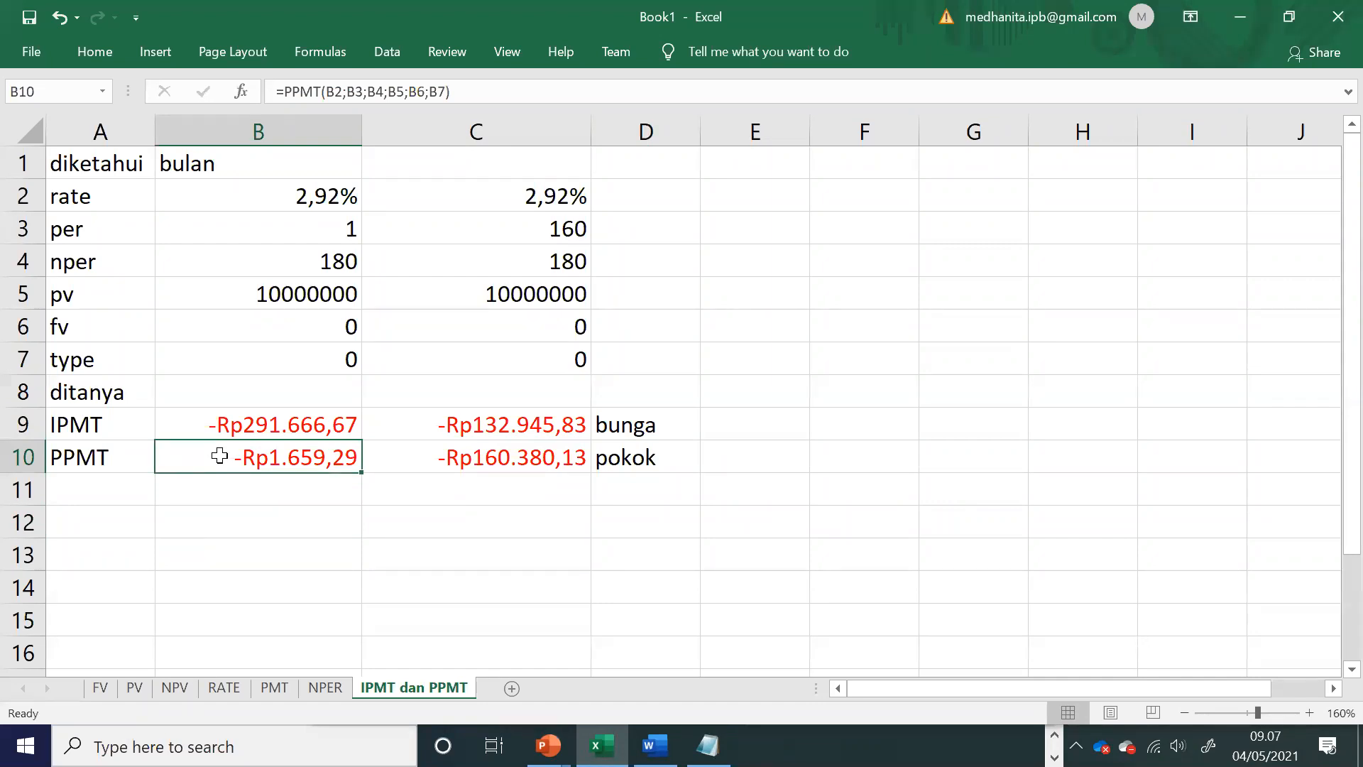
click(184, 421)
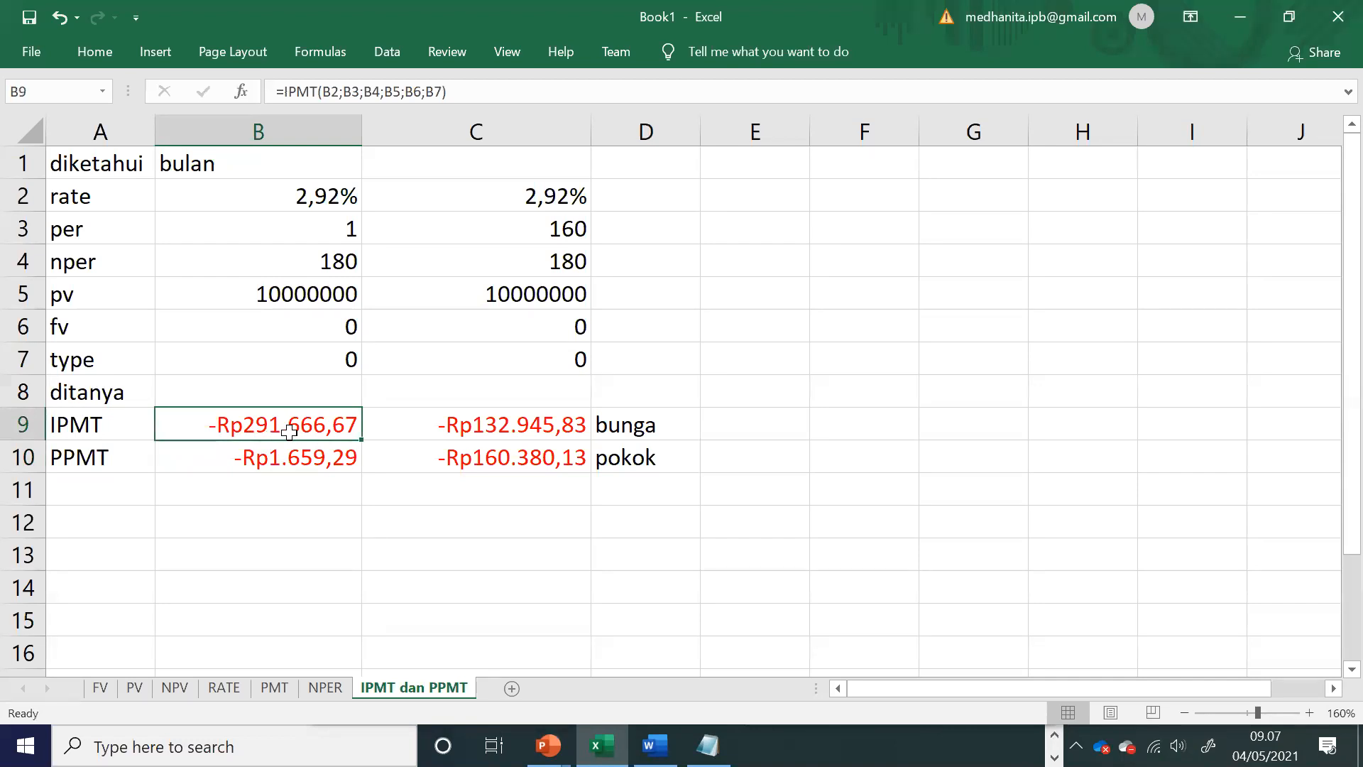
click(547, 746)
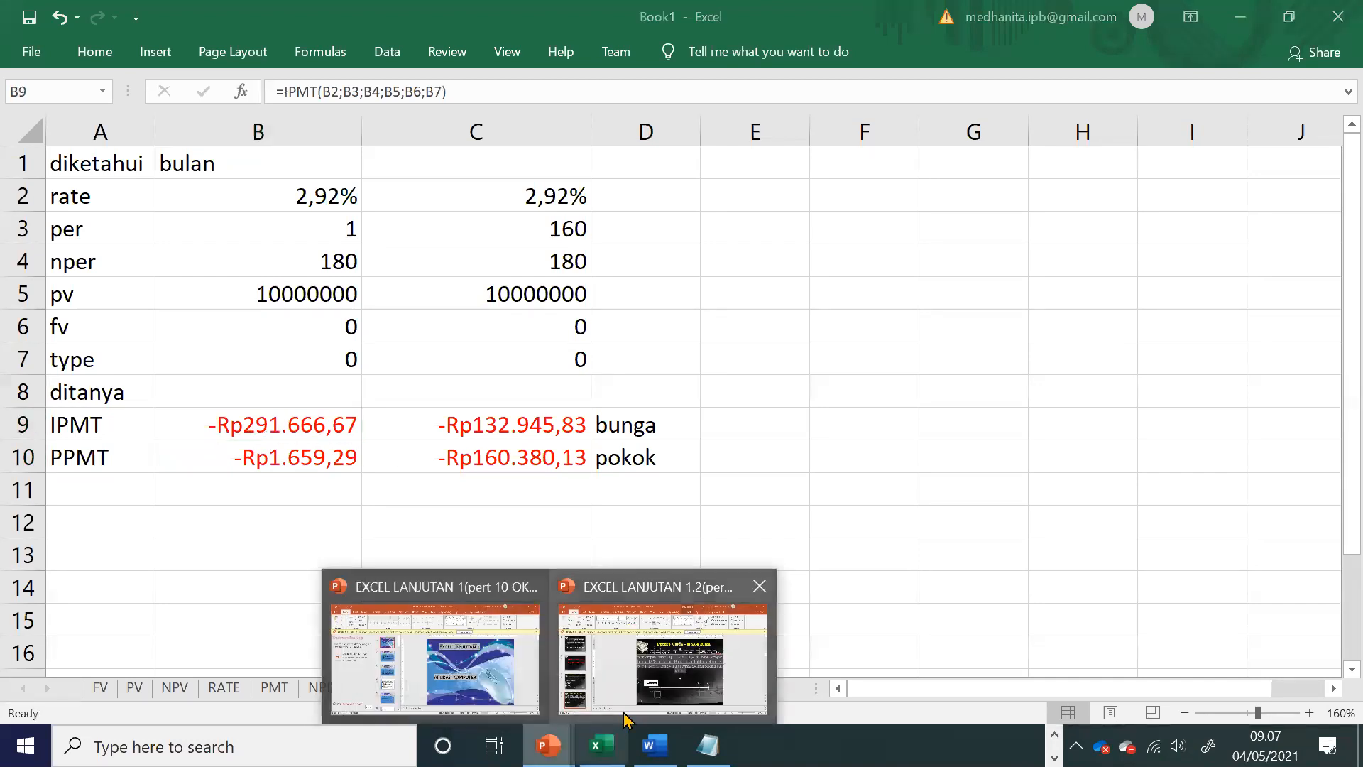
click(642, 704)
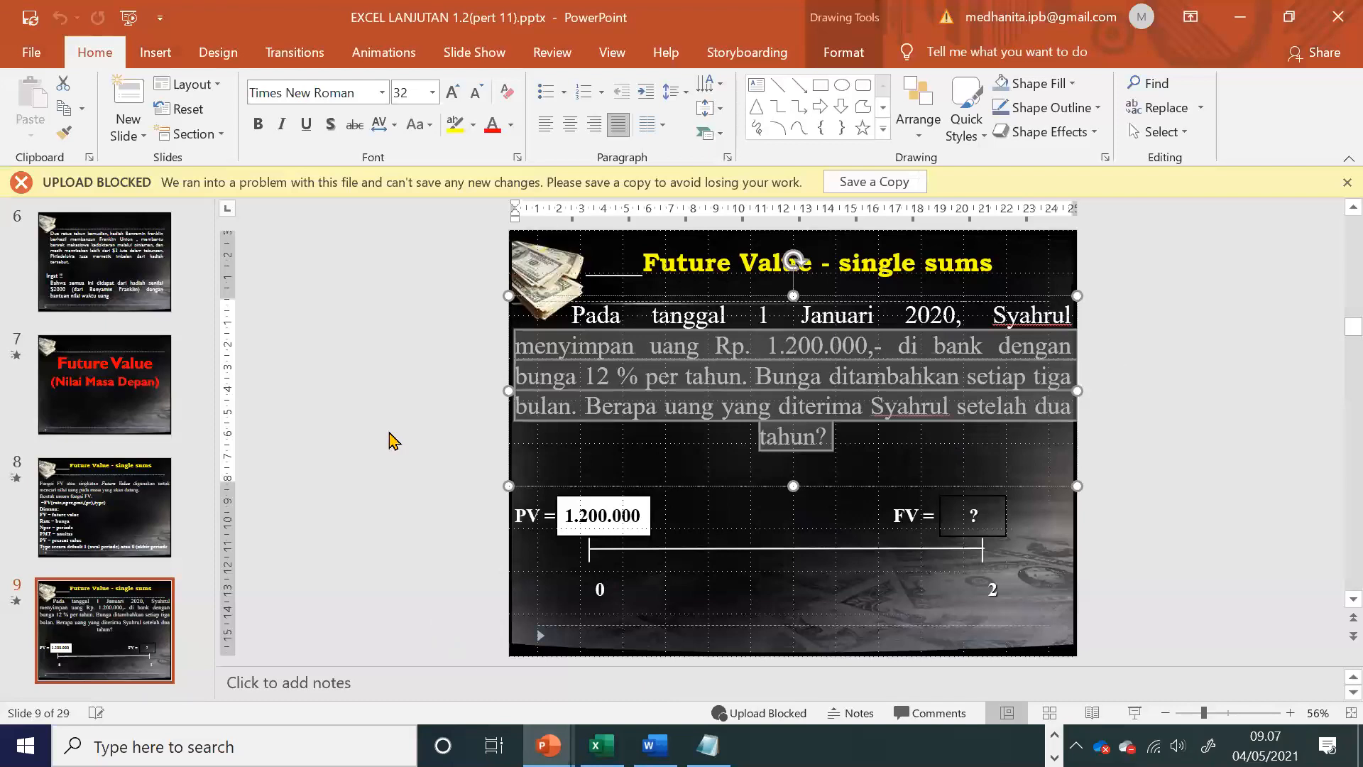
Step: Set the insertion point between slides 7 and 8 and open the options for that spot
click(120, 444)
right_click(121, 441)
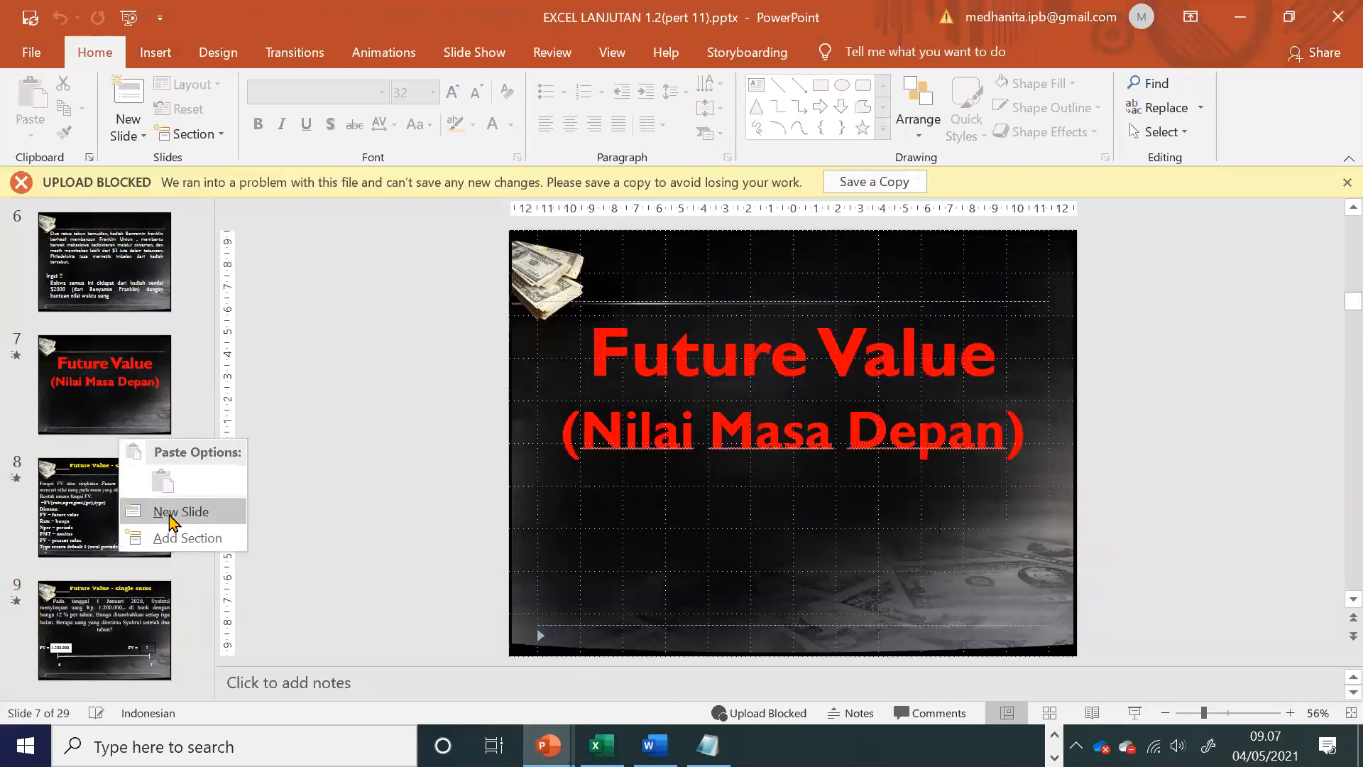